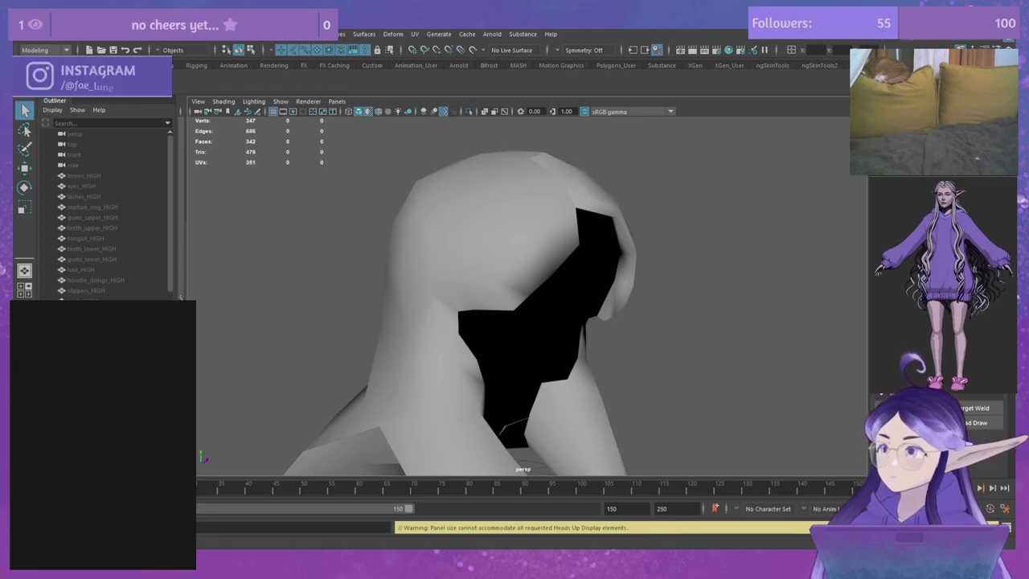
Step: Rename the hair mesh covering the head as hair_base and hide it
left_click(482, 257)
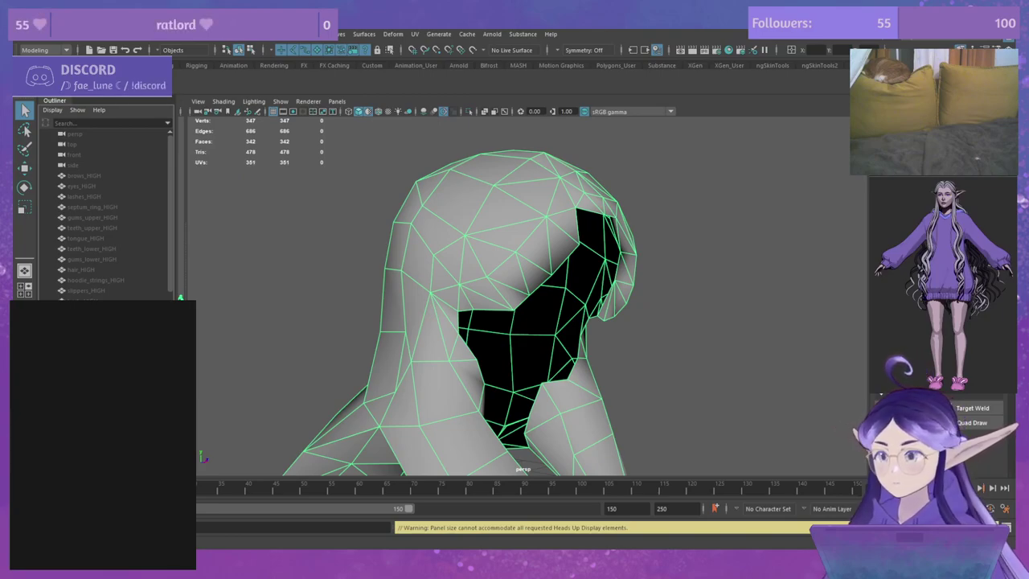
key("Return")
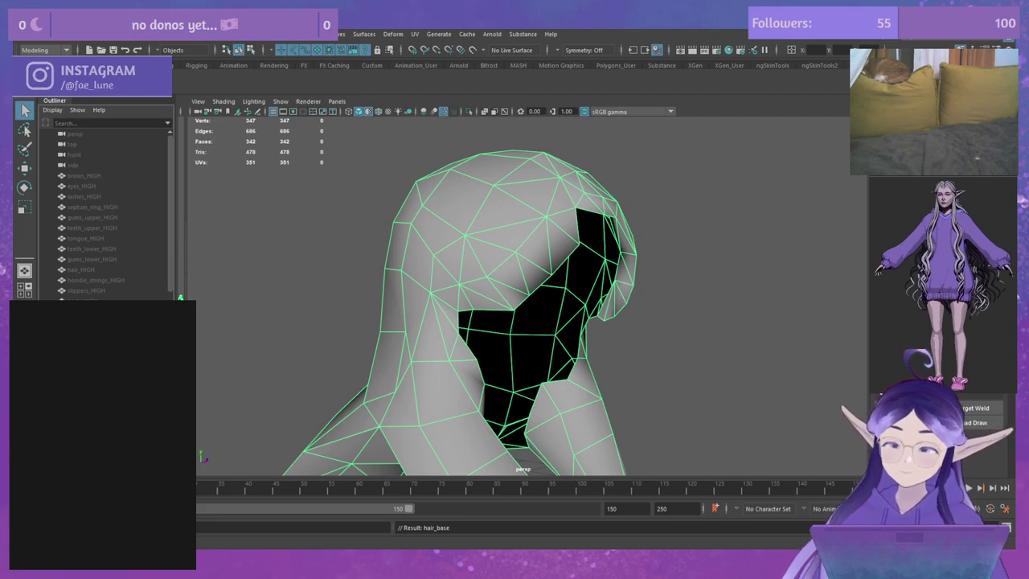
key("h")
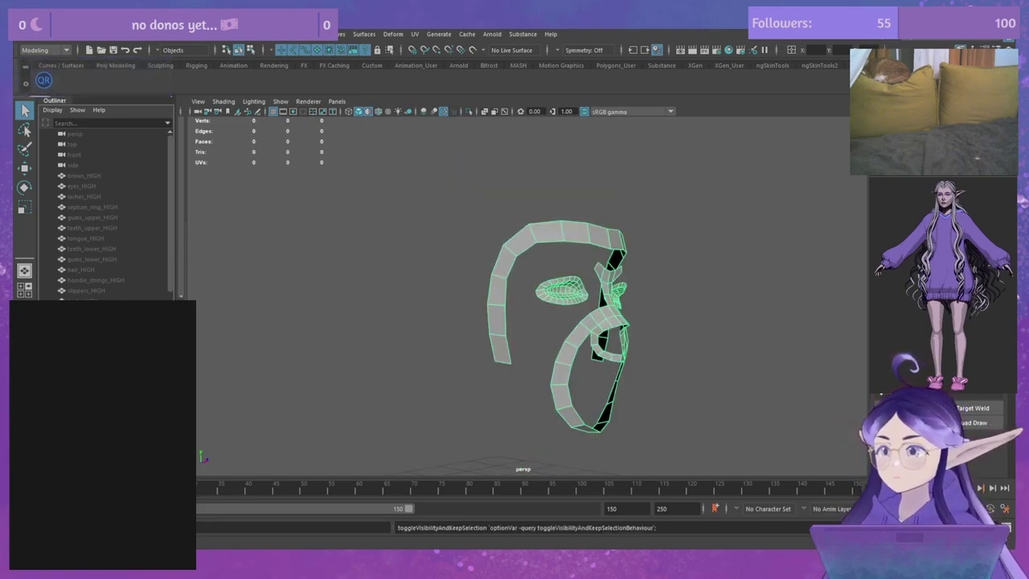
Step: Unhide the body_HIGH mesh and make it the live surface for Quad Draw on the face topology
left_click(276, 312)
key("h")
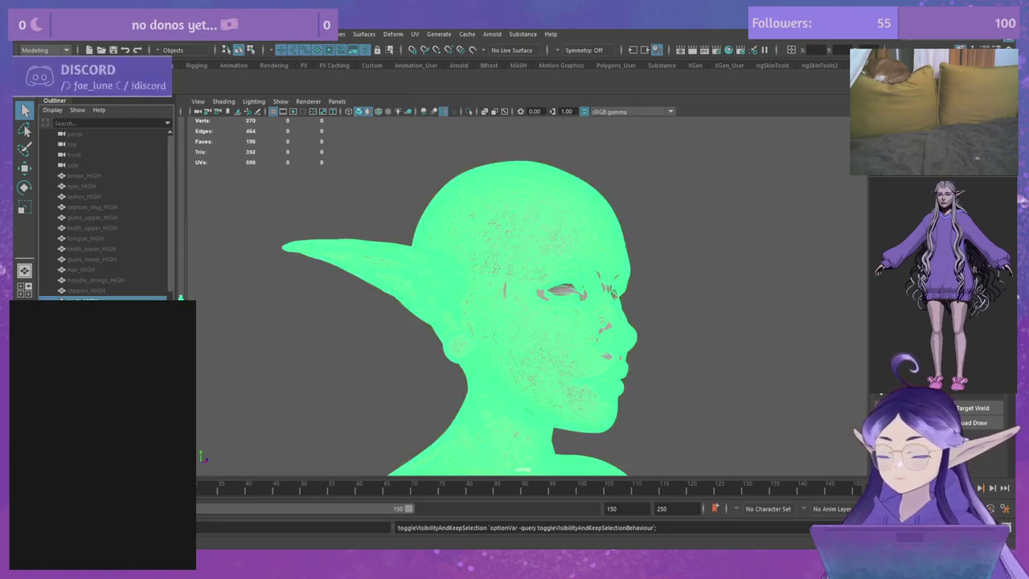
left_click(474, 50)
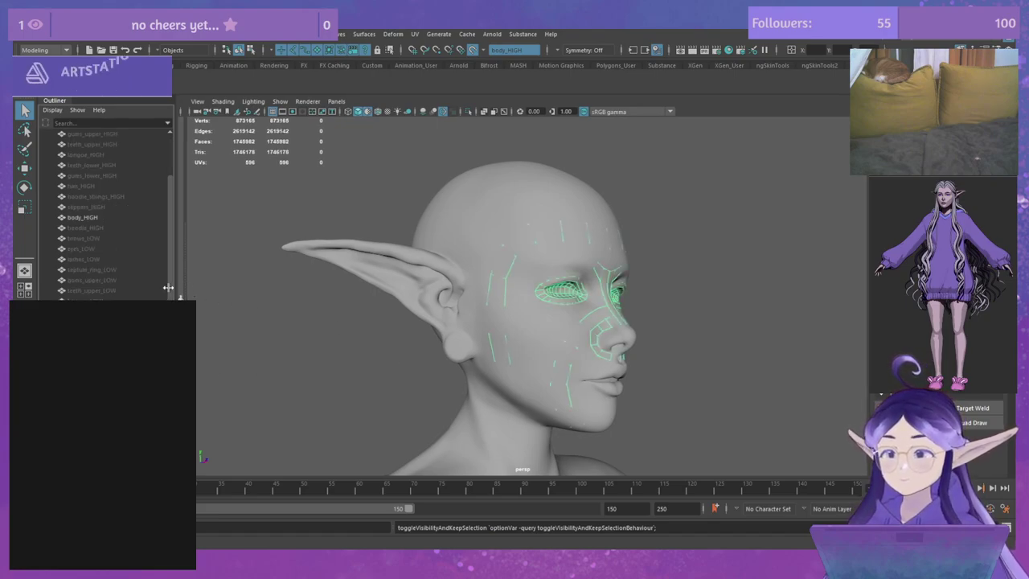
left_click_drag(168, 287, 161, 287)
left_click(973, 424)
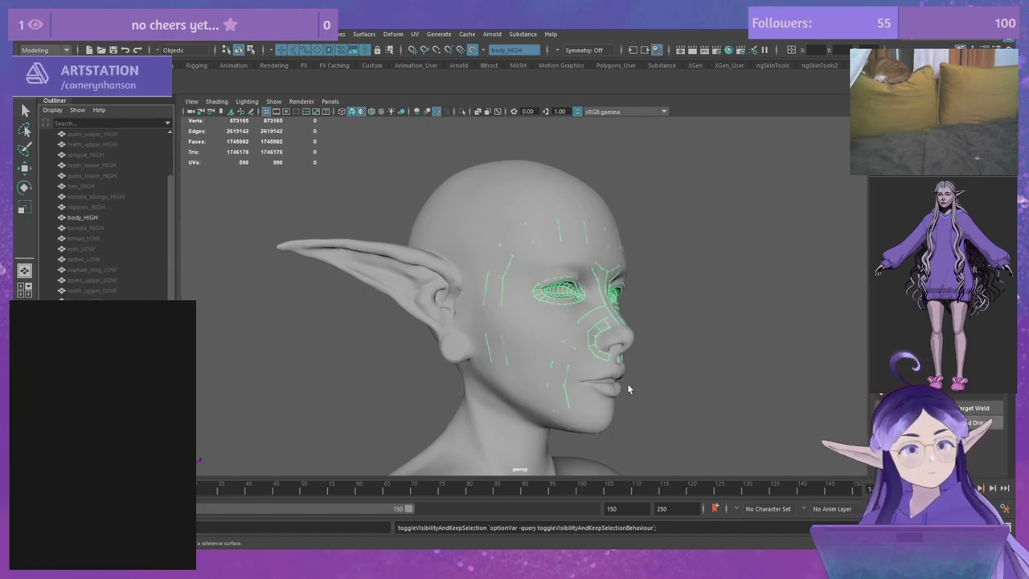
key("q")
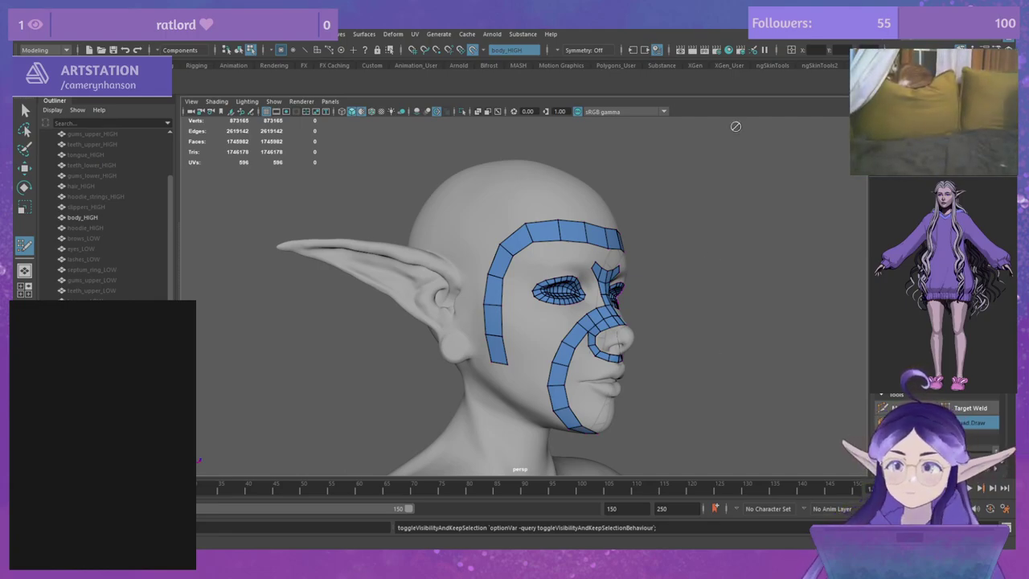
Step: Examine the face topology loops around the forehead, eyes, nose and mouth from the front and both sides
left_click_drag(757, 316, 733, 315, "alt")
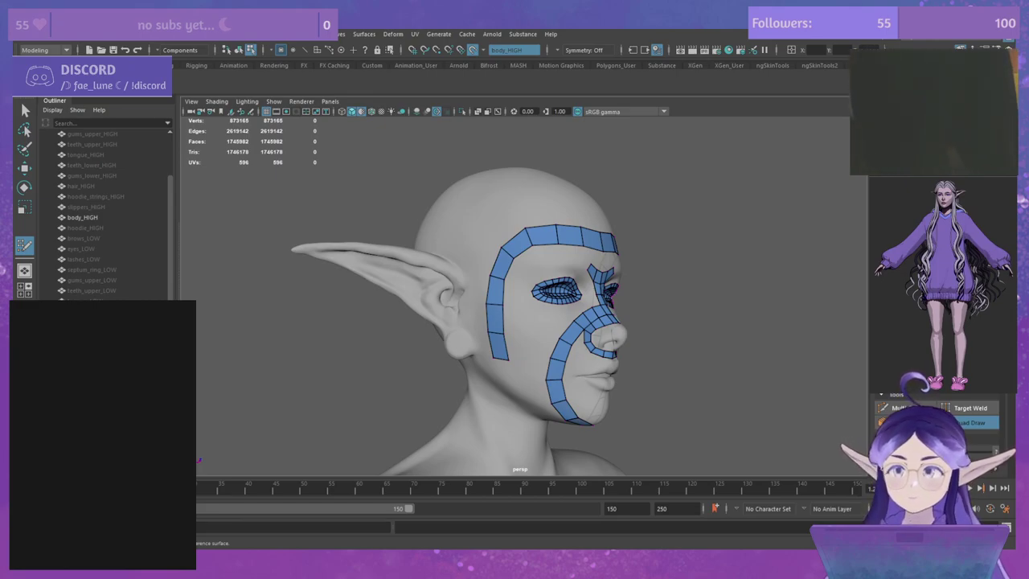
left_click_drag(758, 319, 696, 335, "alt")
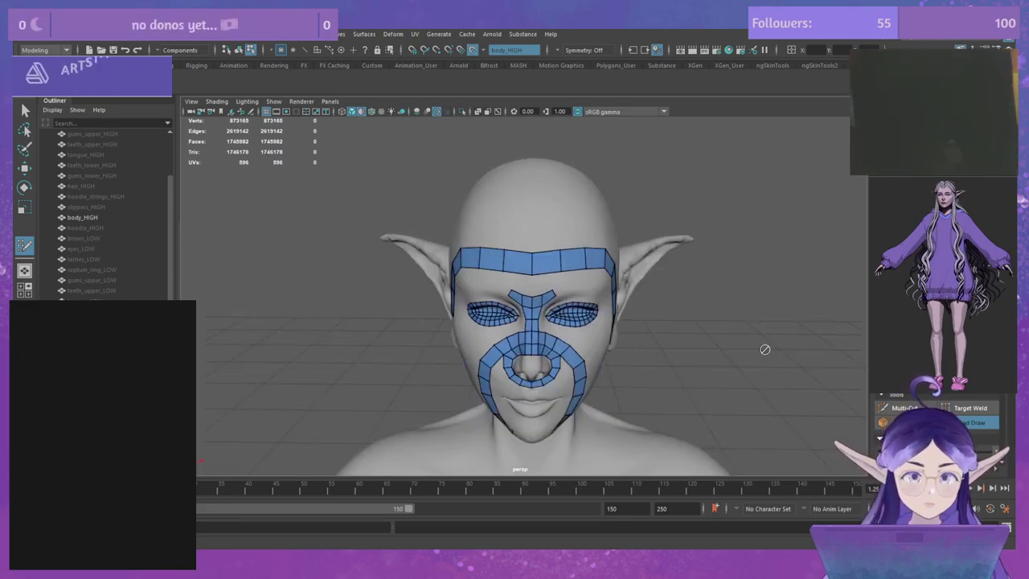
left_click_drag(765, 349, 736, 358, "alt")
right_click_drag(736, 358, 763, 365, "alt")
middle_click_drag(764, 365, 737, 326, "alt")
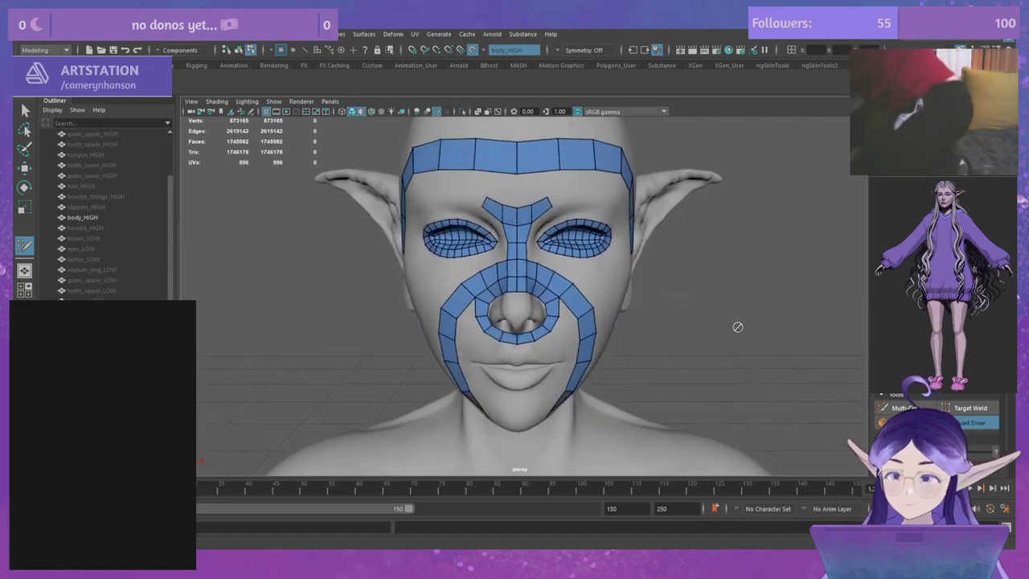
left_click_drag(738, 327, 723, 287, "alt")
right_click_drag(691, 299, 739, 326, "alt")
middle_click_drag(739, 325, 744, 305, "alt")
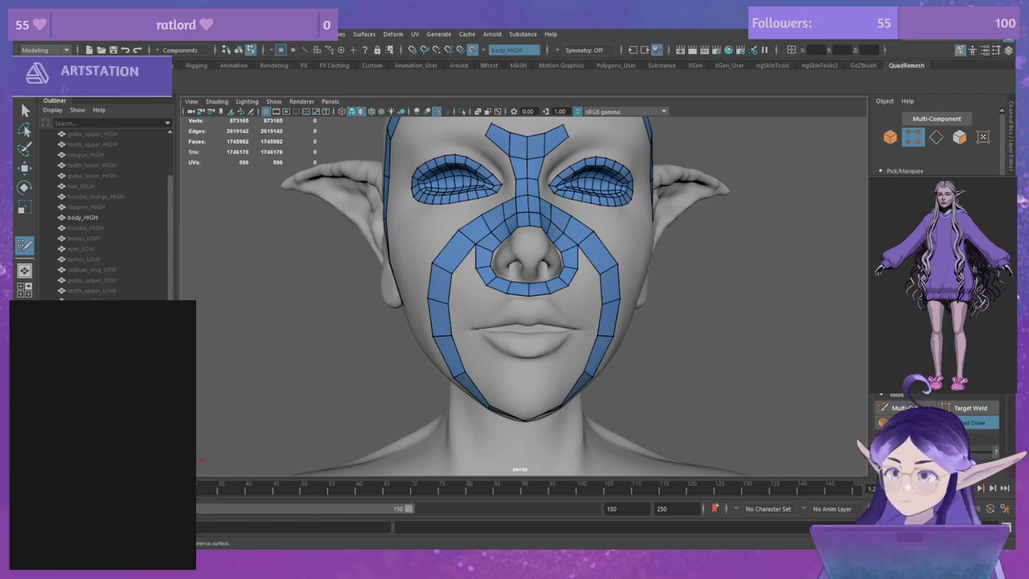
left_click_drag(671, 156, 668, 282, "alt")
middle_click_drag(643, 158, 626, 245, "alt")
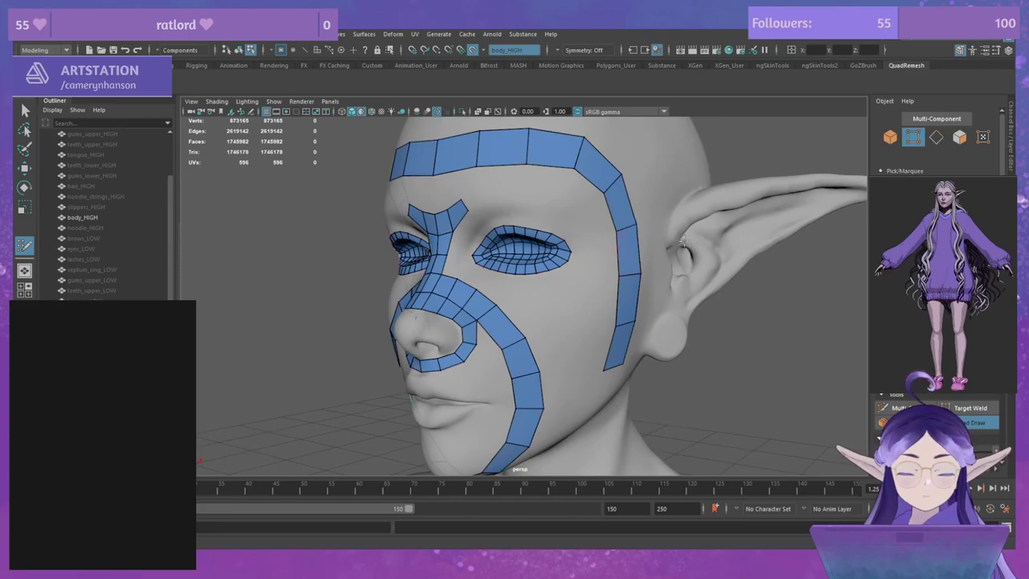
right_click_drag(733, 270, 627, 285, "alt")
middle_click_drag(682, 327, 682, 301, "alt")
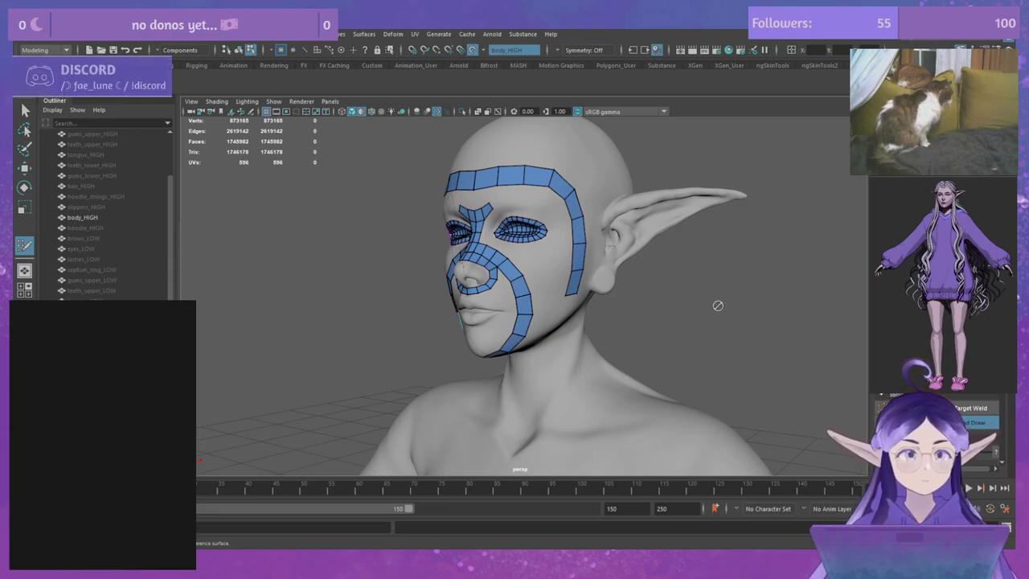
middle_click_drag(715, 327, 710, 301, "alt")
right_click_drag(667, 226, 724, 303, "alt")
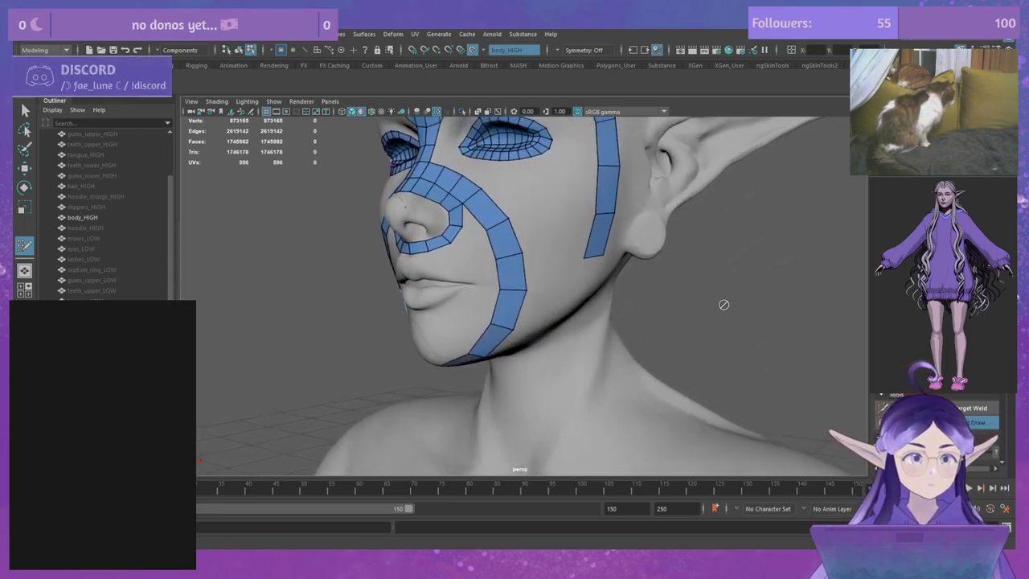
middle_click_drag(724, 303, 710, 309, "alt")
left_click_drag(710, 308, 728, 327, "alt")
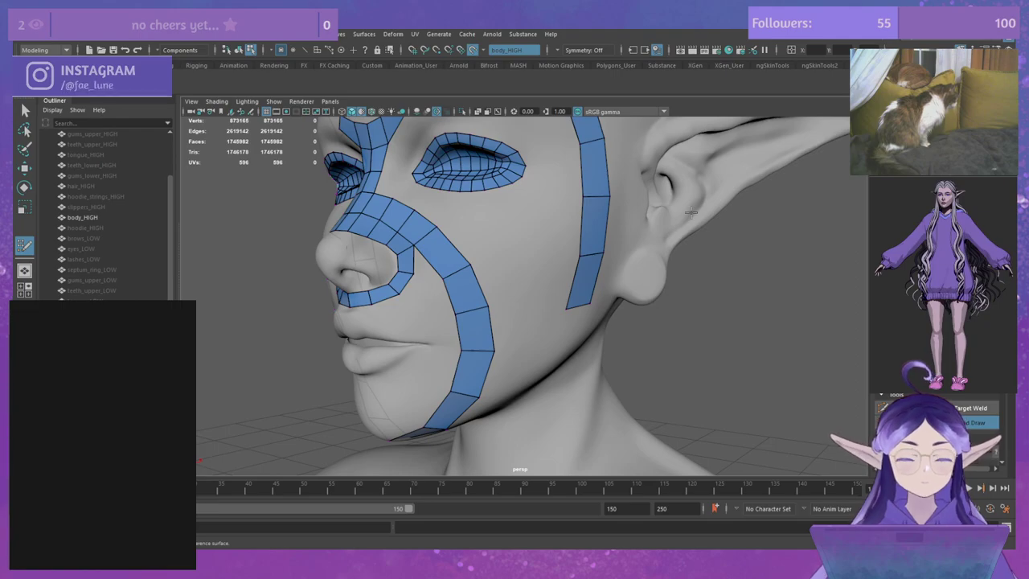
left_click_drag(717, 330, 740, 345, "alt")
scroll(741, 314, "up", 3)
scroll(692, 293, "down", 3)
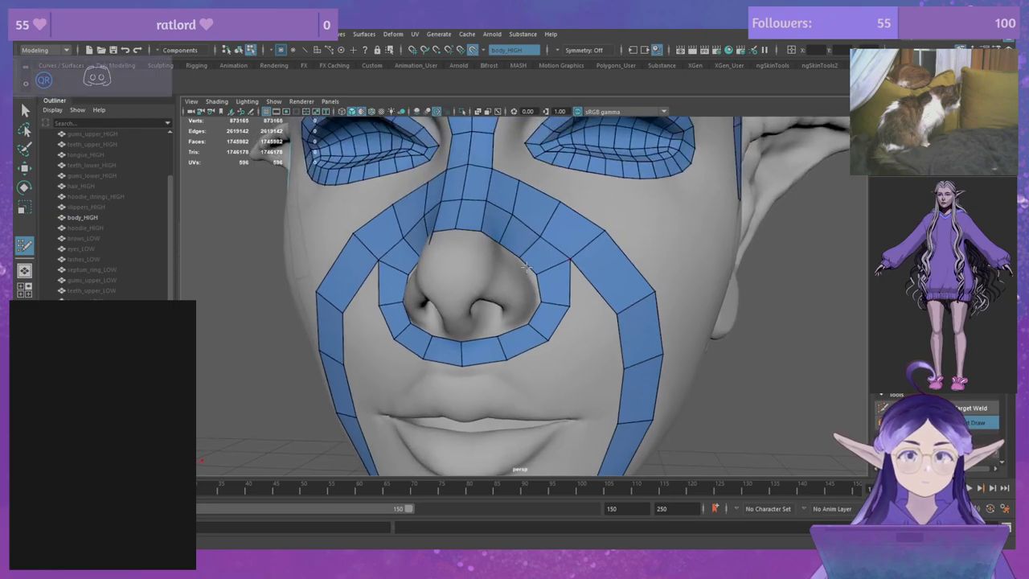
scroll(538, 265, "up", 3)
left_click_drag(538, 265, 499, 197, "alt")
mouse_move(482, 256)
left_mouse_down("alt")
mouse_move(558, 269)
mouse_move(538, 267)
left_mouse_up("alt")
Step: Turn on Object X symmetry, then relax the quad ring around the nostrils and adjust its outer corner vertex
left_click_drag(620, 239, 603, 247, "shift")
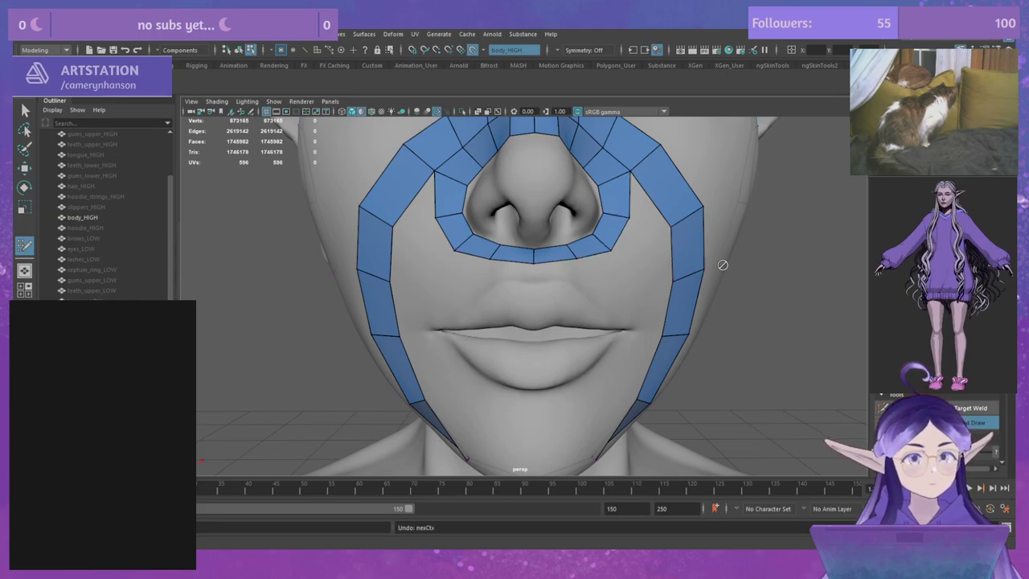
key("ctrl+z")
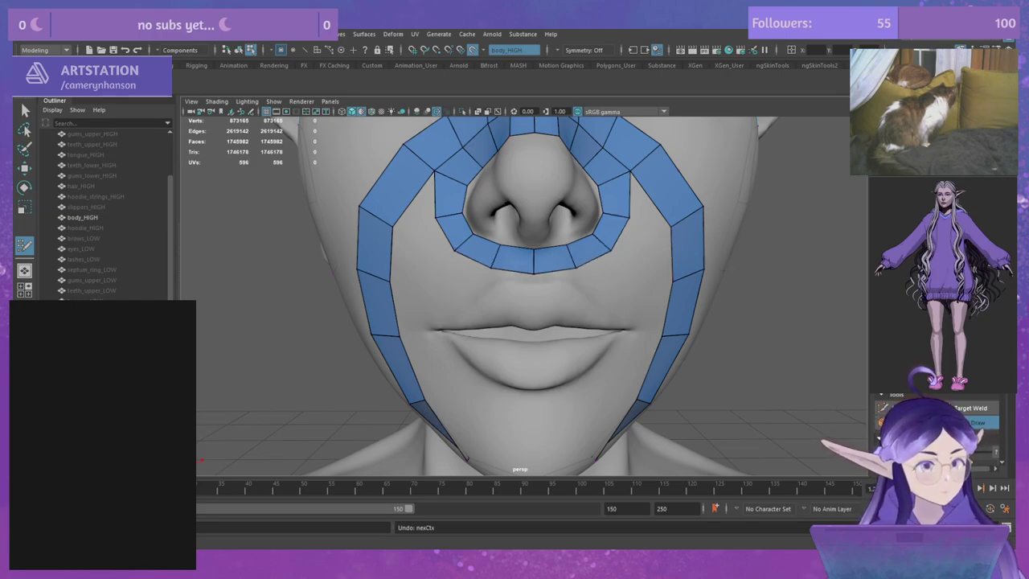
key("ctrl+shift+x")
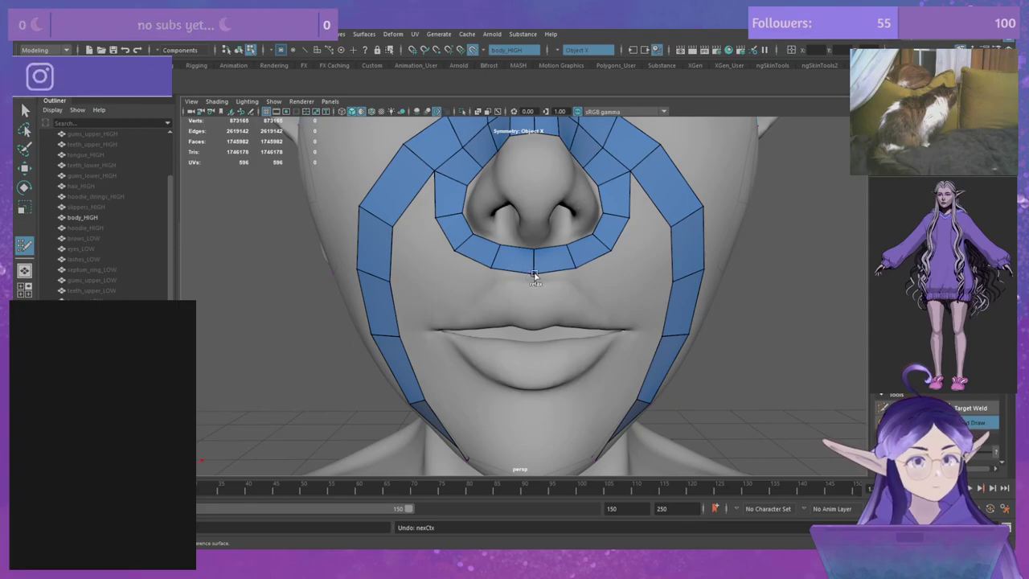
mouse_move(547, 274)
left_mouse_down("shift")
mouse_move(558, 269)
mouse_move(538, 268)
mouse_move(626, 219)
left_mouse_up("shift")
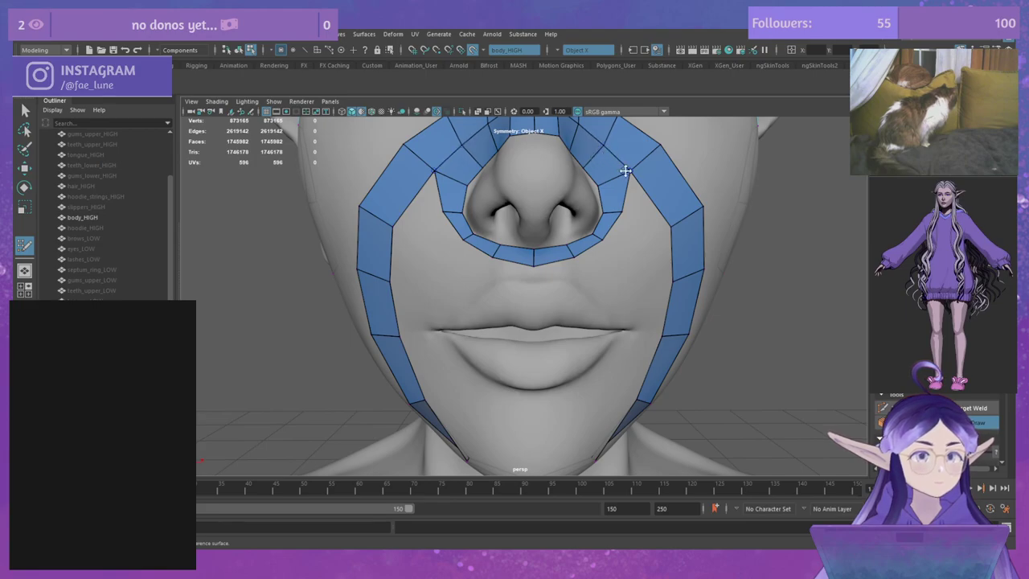
left_click_drag(626, 170, 628, 196, "alt")
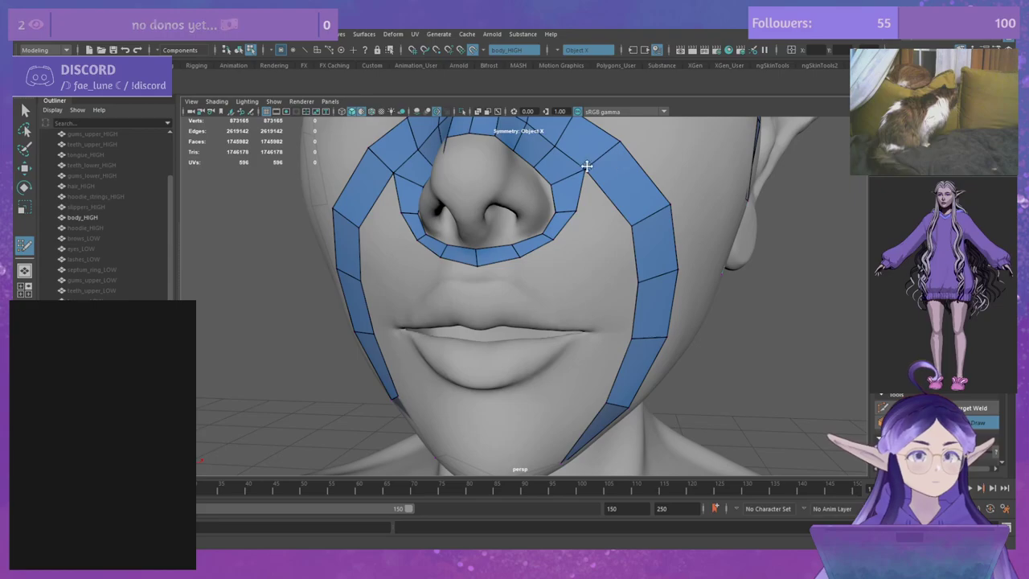
left_click_drag(585, 169, 570, 176)
Step: Delete the quads of the nose-to-chin loop beside the nostrils and fill the gap with two new quads per side
middle_click_drag(635, 193, 614, 239, "alt")
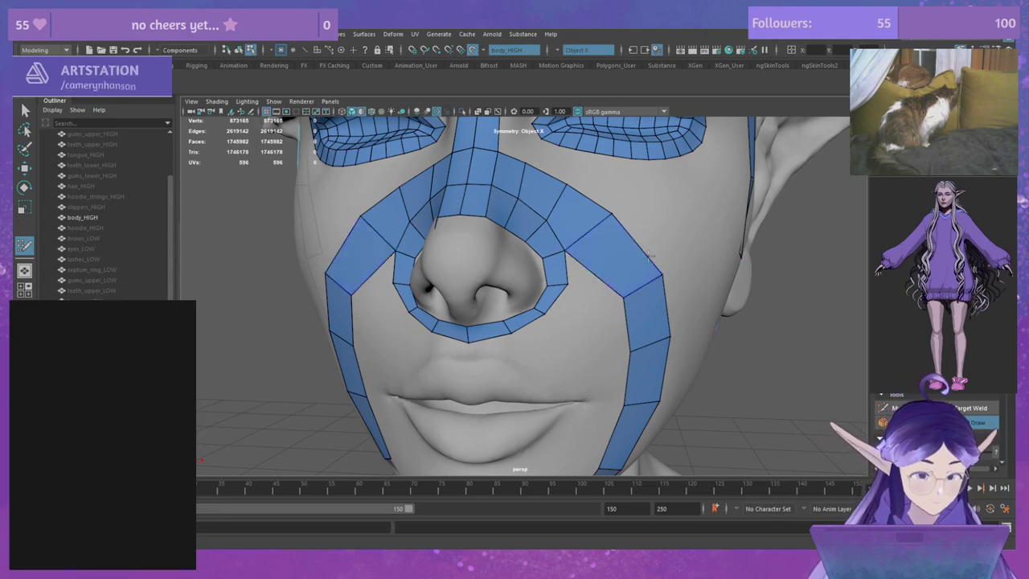
mouse_move(609, 257)
left_mouse_down("alt")
mouse_move(574, 257)
mouse_move(605, 257)
left_mouse_up("alt")
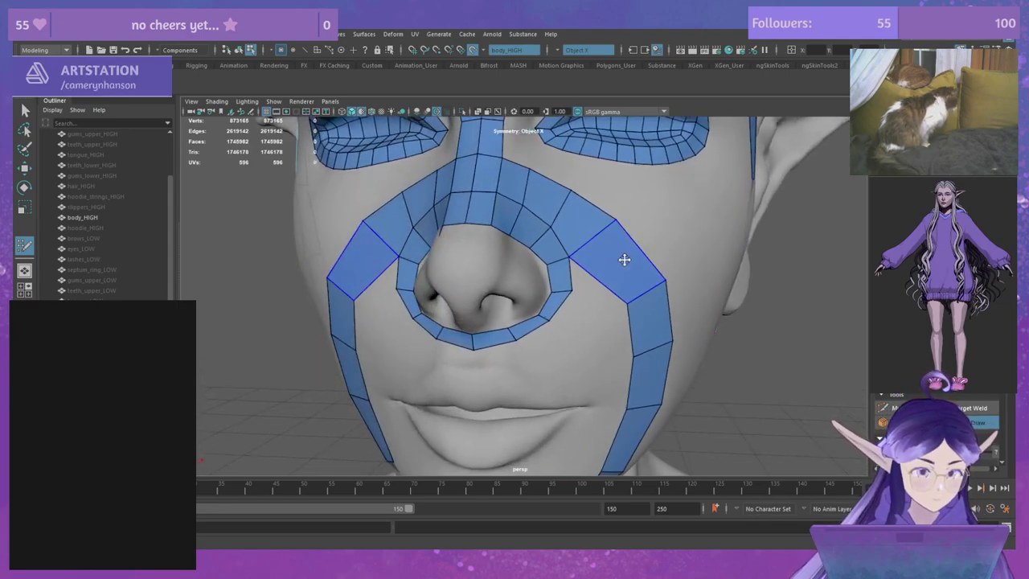
left_click(611, 259, "ctrl+shift")
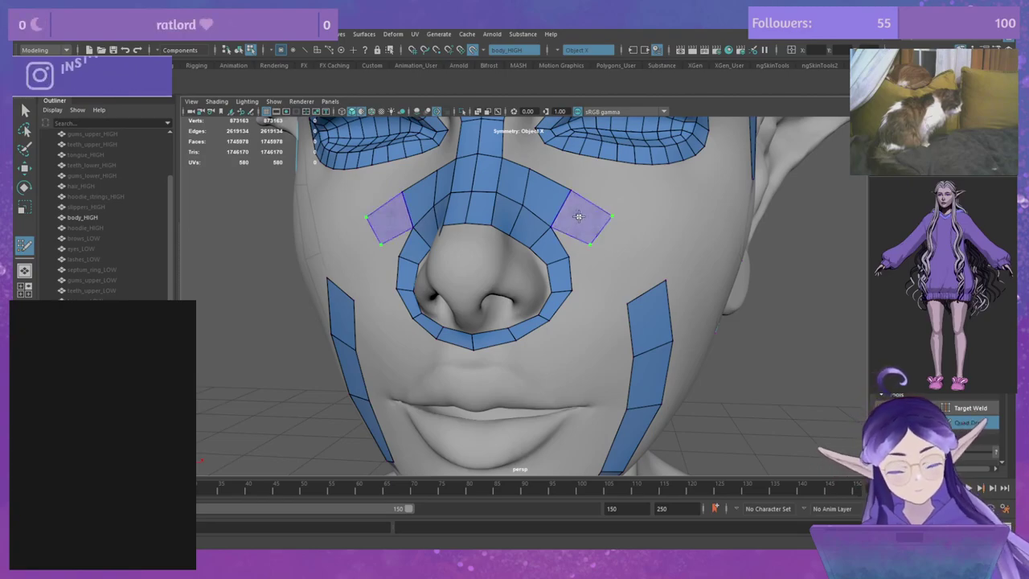
left_click(591, 235, "shift")
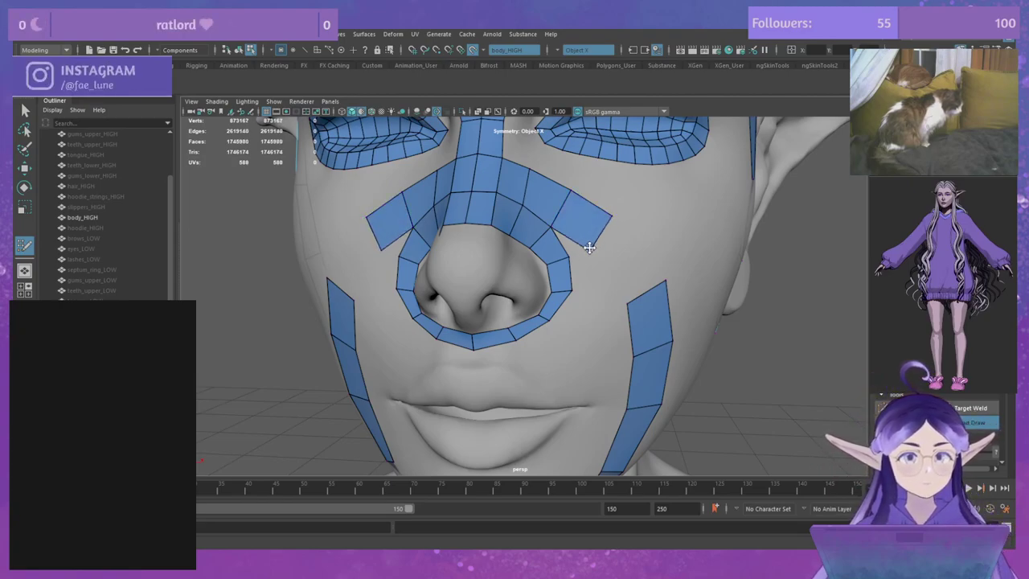
left_click(608, 235, "shift")
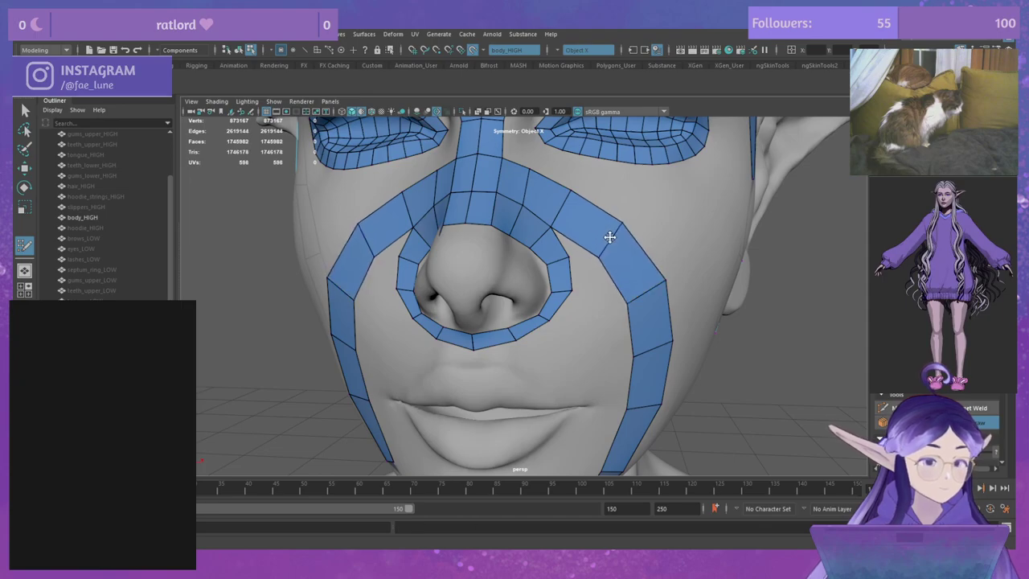
Step: Reposition the vertices and quads of the nose-to-chin loop to even out its curve across the cheek
left_click_drag(619, 224, 628, 227)
left_click_drag(570, 191, 577, 190)
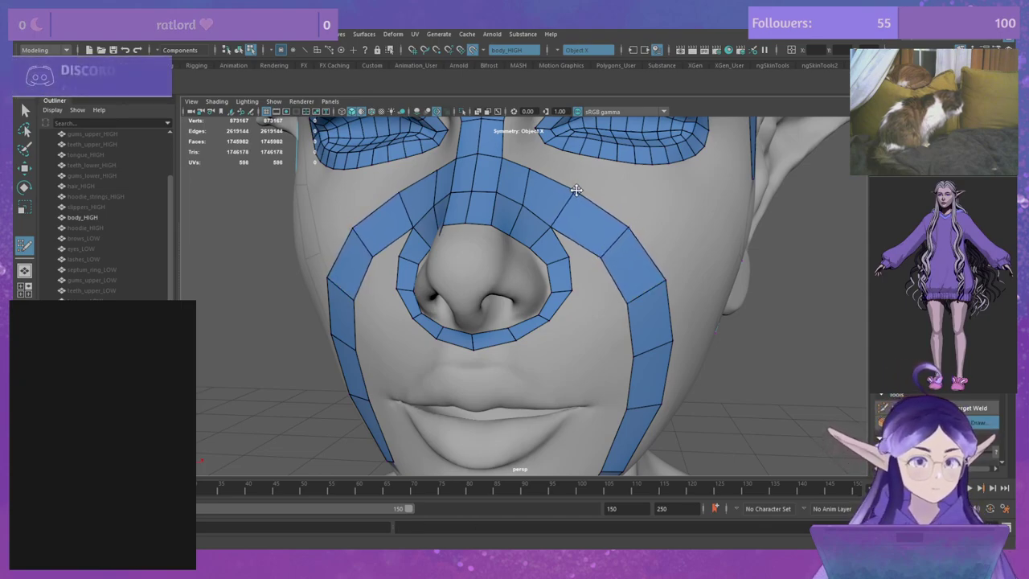
left_click_drag(611, 269, 582, 238, "alt")
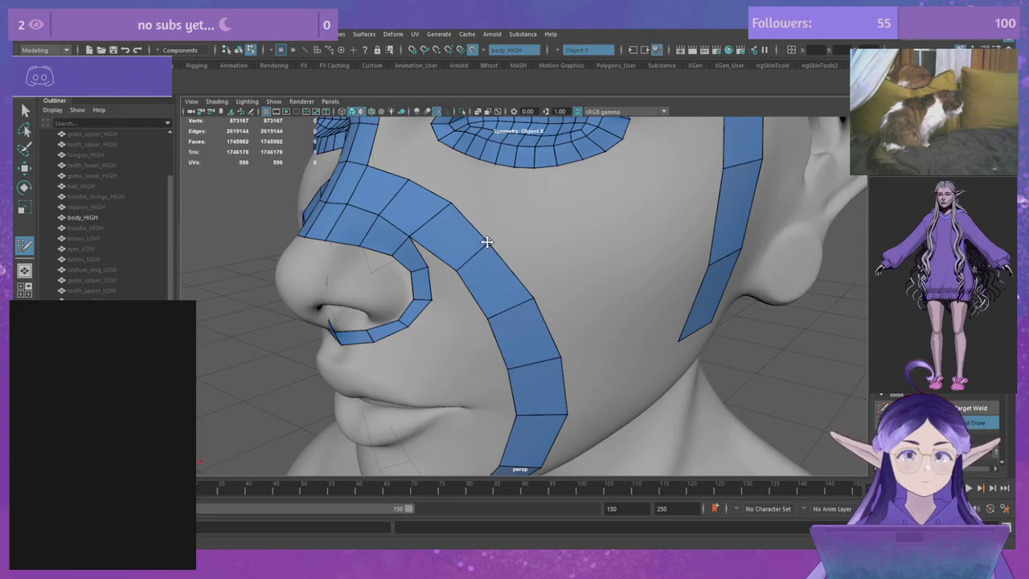
left_click_drag(482, 236, 551, 298, "alt")
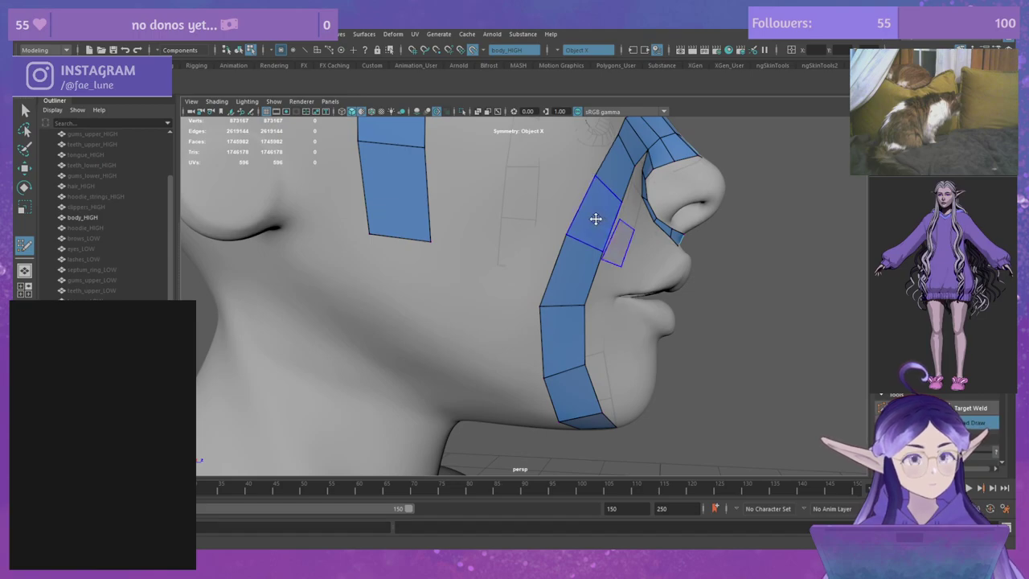
left_click_drag(596, 219, 591, 214)
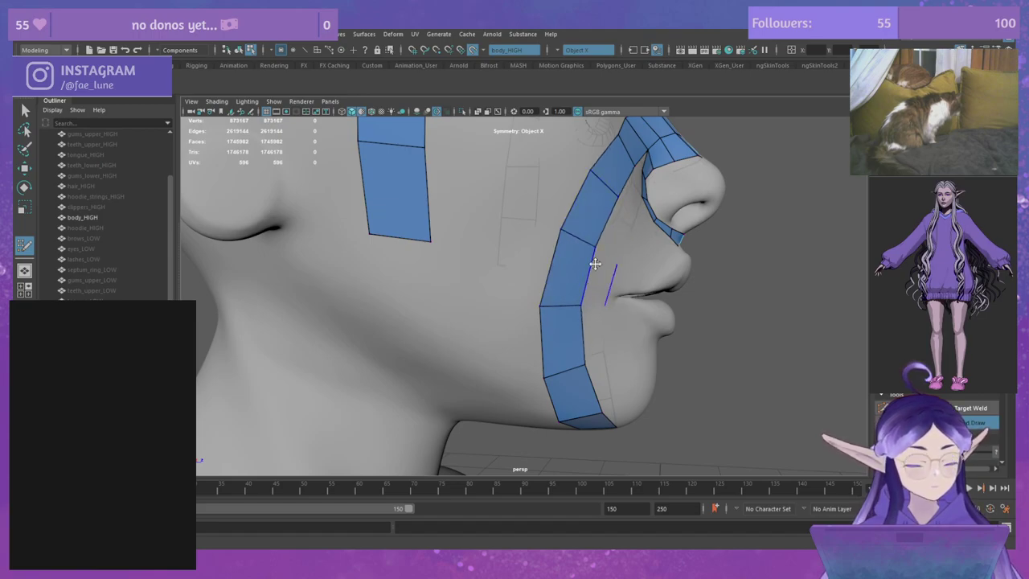
left_click_drag(595, 268, 576, 225, "alt")
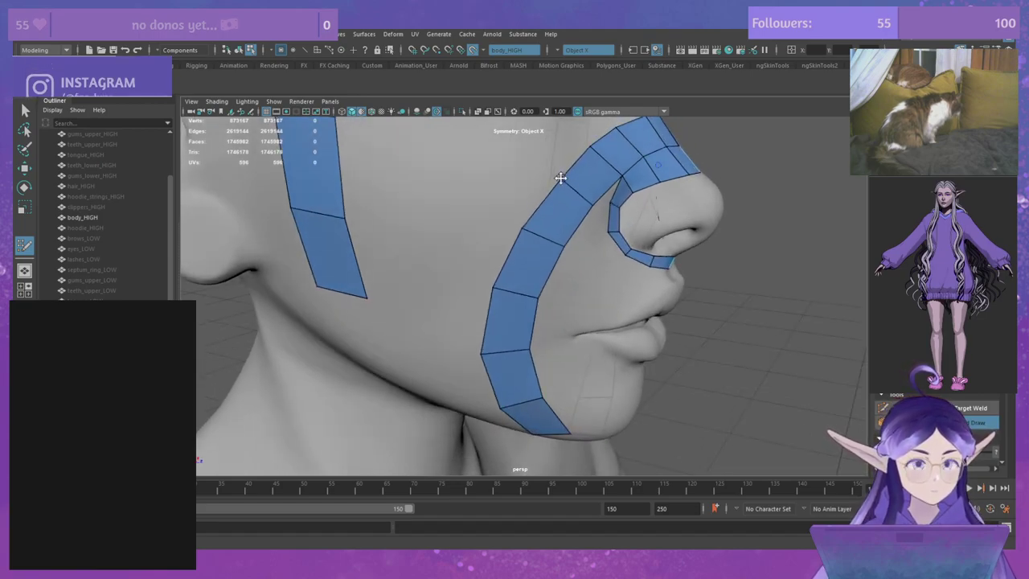
Step: Extrude a row of quads outward from the upper edge of the eye ring, from the inner to the outer corner
left_click_drag(560, 177, 558, 246, "alt")
scroll(566, 235, "up", 8)
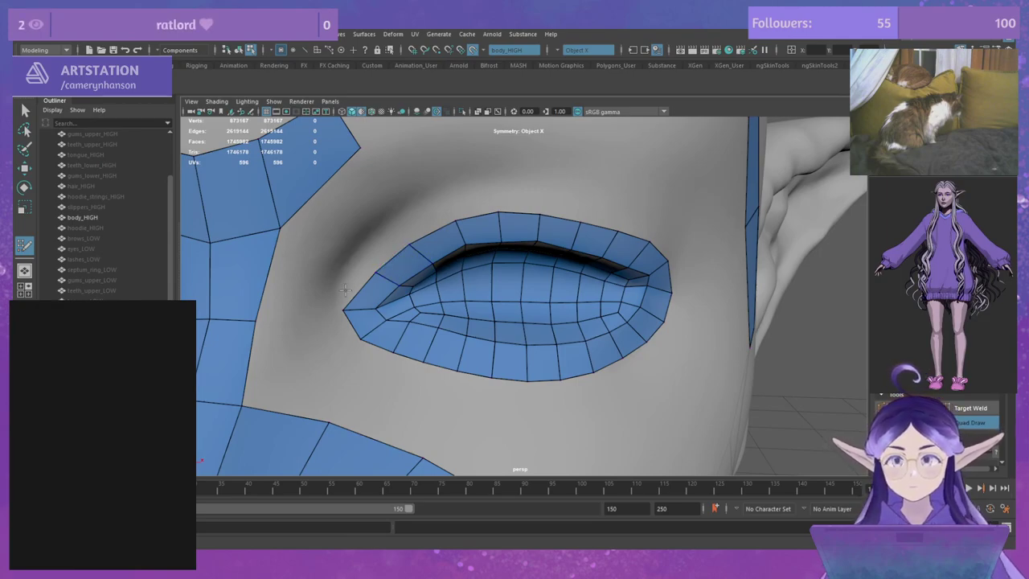
left_click_drag(358, 291, 338, 275)
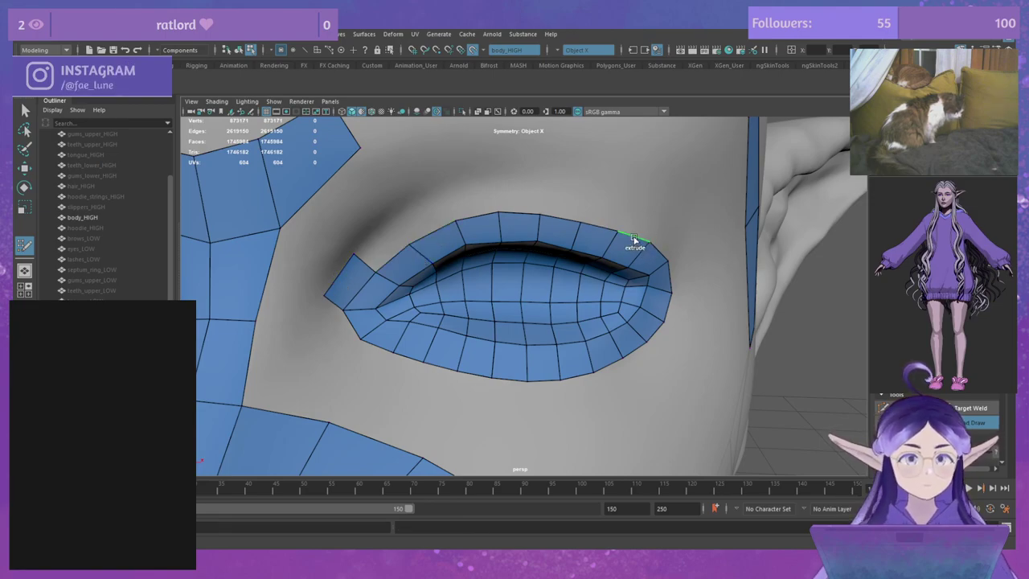
left_click_drag(635, 240, 645, 206)
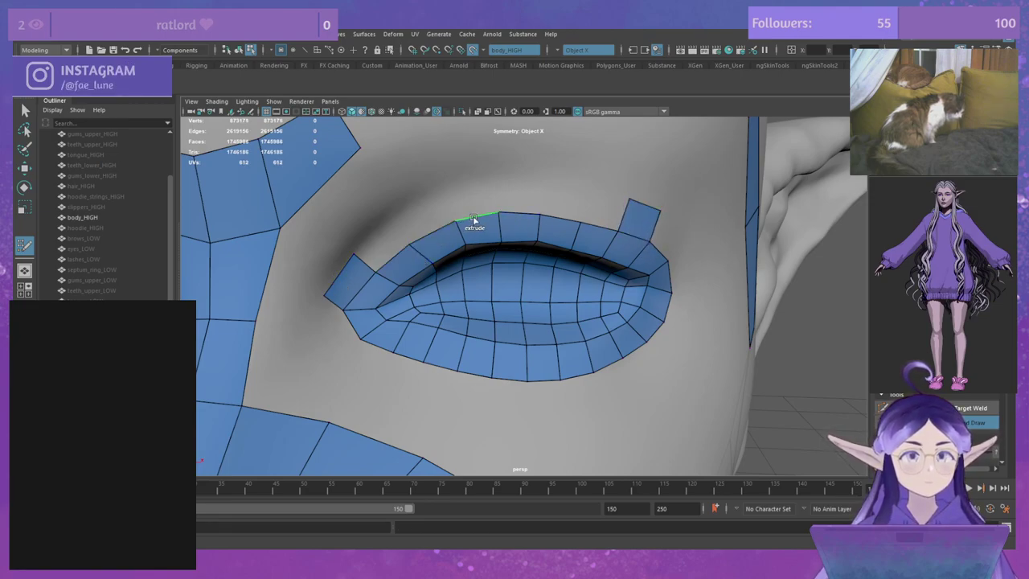
left_click_drag(473, 223, 467, 188)
left_click_drag(613, 198, 640, 197)
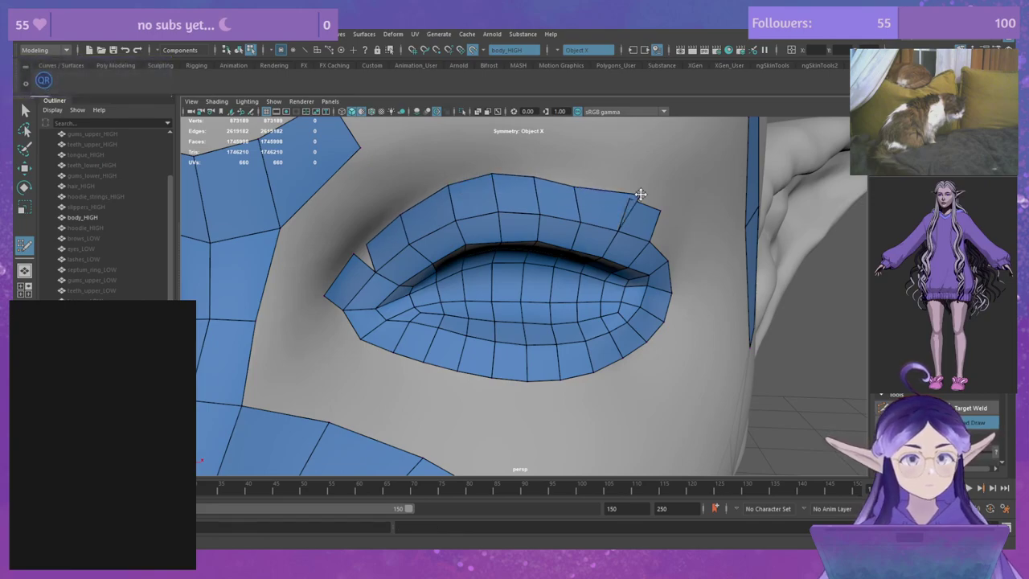
Step: Weld the new upper eyelid row to its end quads and relax the vertices along its outer border
left_click_drag(367, 245, 356, 247)
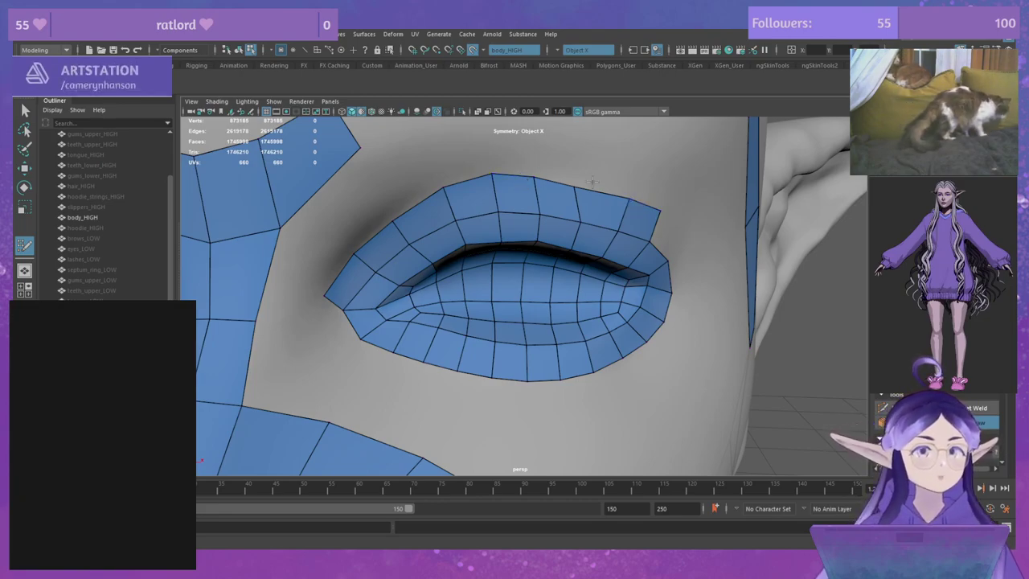
mouse_move(570, 189)
left_mouse_down("shift")
mouse_move(507, 184)
mouse_move(564, 183)
left_mouse_up("shift")
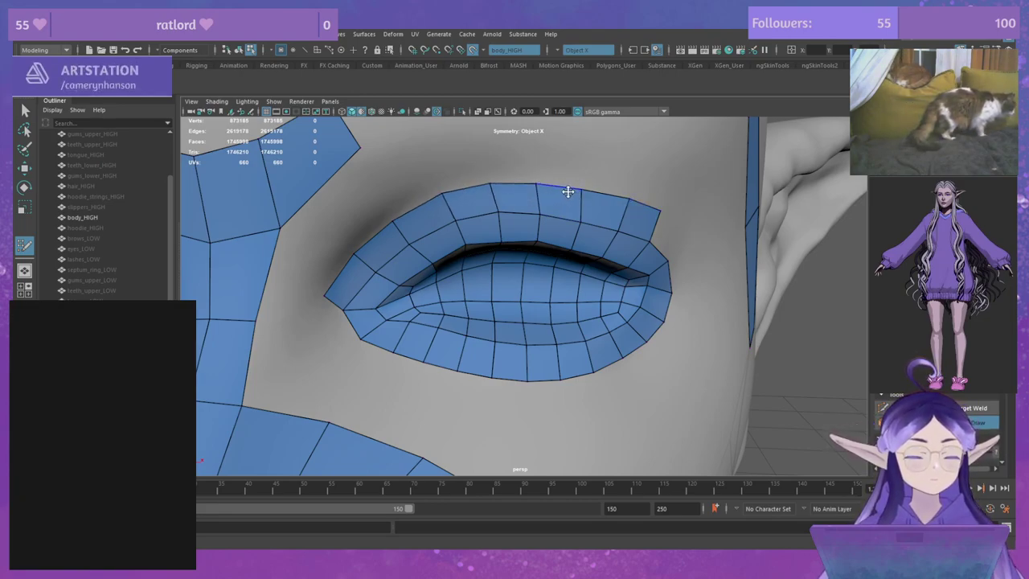
left_click_drag(474, 188, 522, 182)
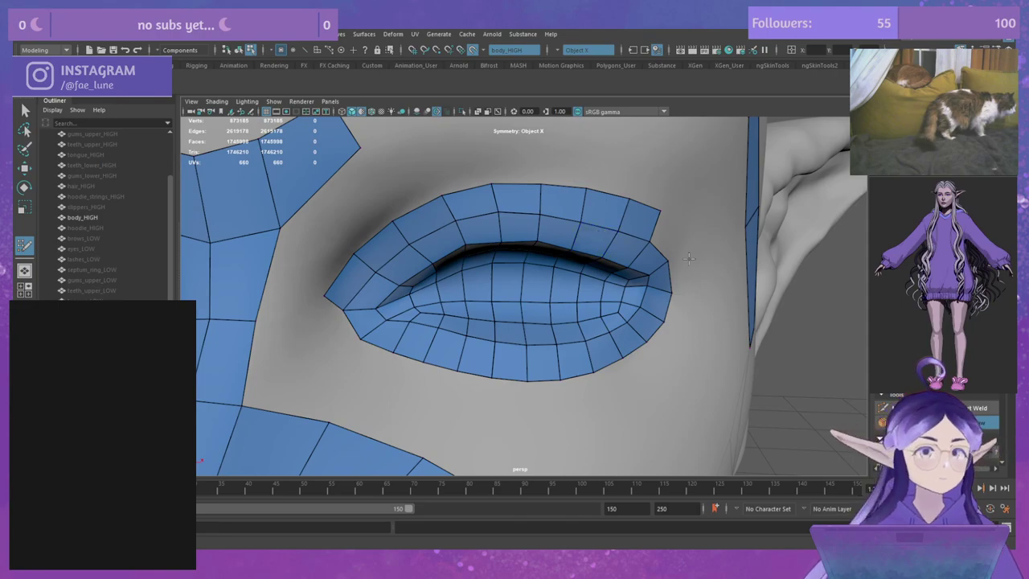
Step: Extrude quads below the inner and outer eye corners, filling the gap at the inner corner and rounding its outline
left_click_drag(683, 287, 656, 276, "alt")
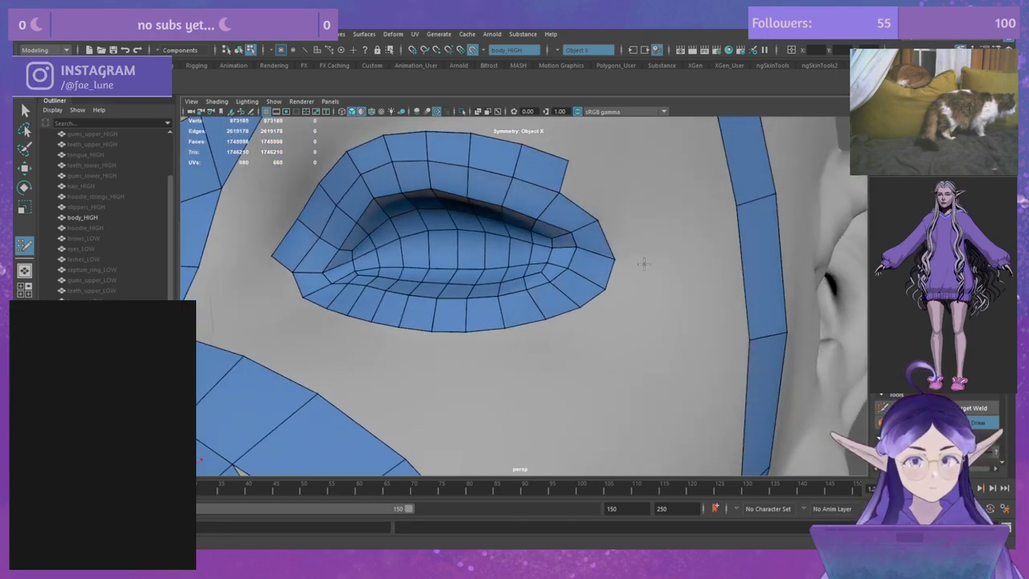
left_click_drag(624, 329, 515, 344, "alt")
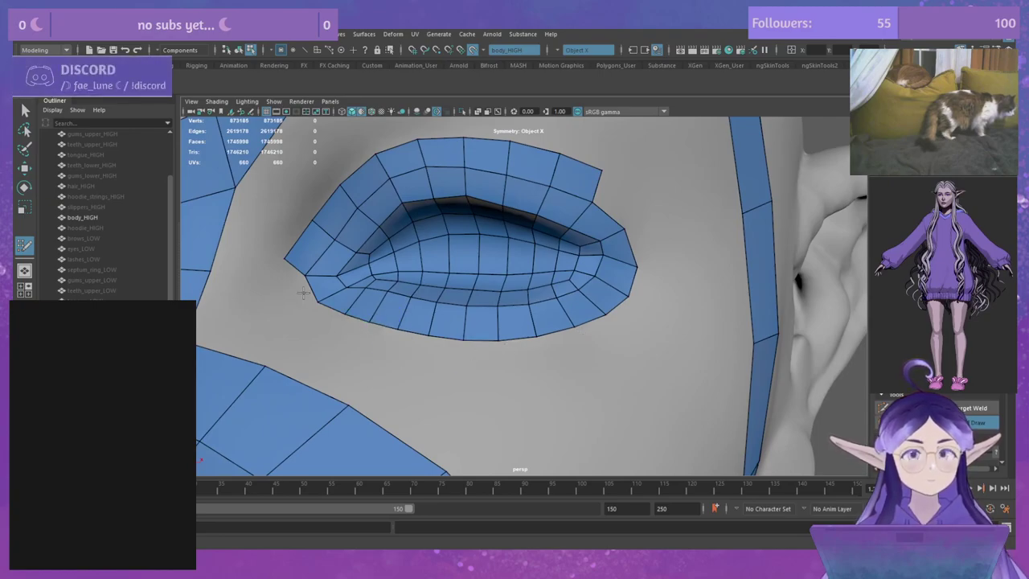
left_click_drag(311, 291, 300, 331)
key("ctrl+z")
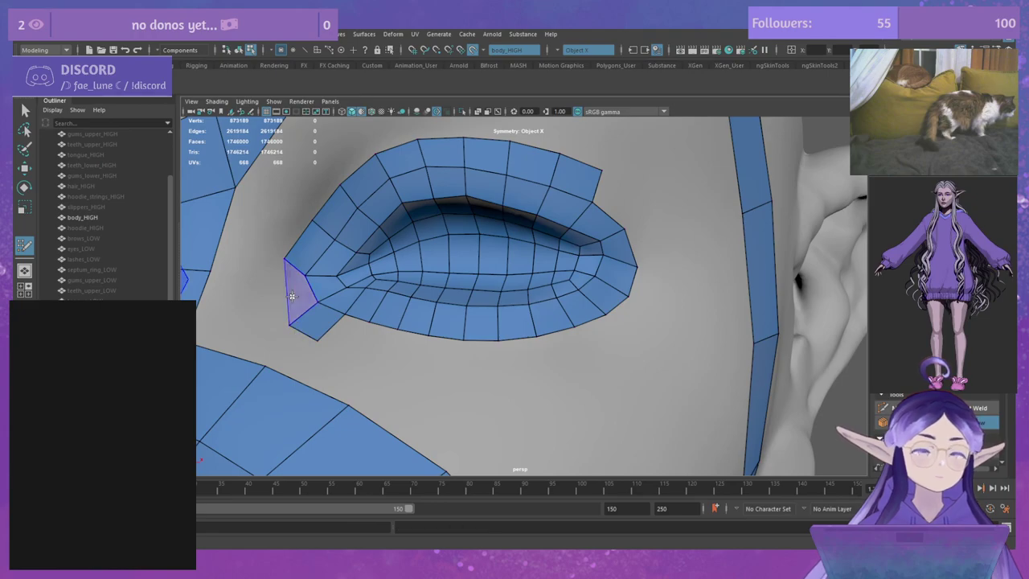
left_click(293, 294, "shift")
left_click_drag(283, 262, 273, 273)
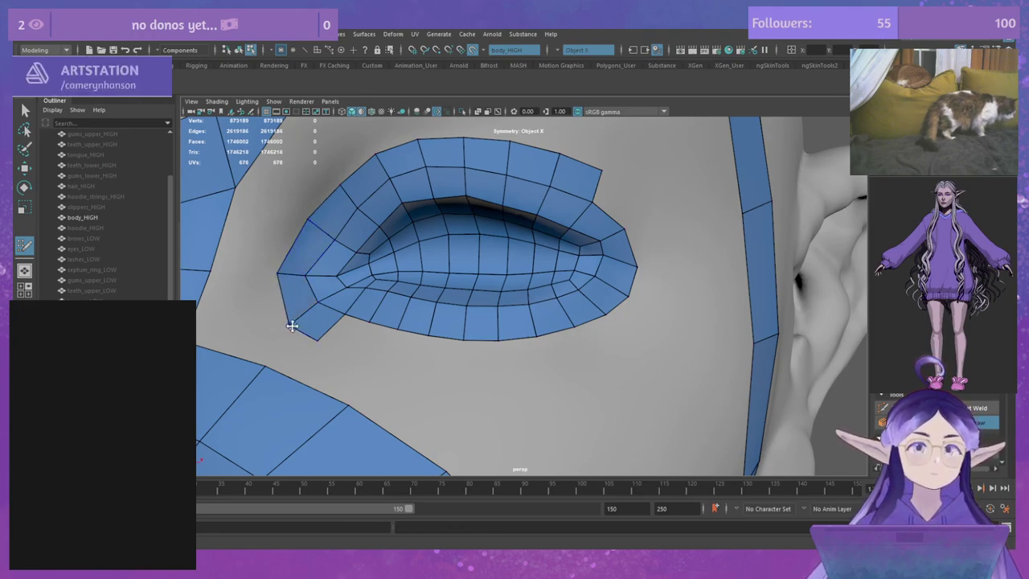
left_click_drag(310, 340, 309, 344)
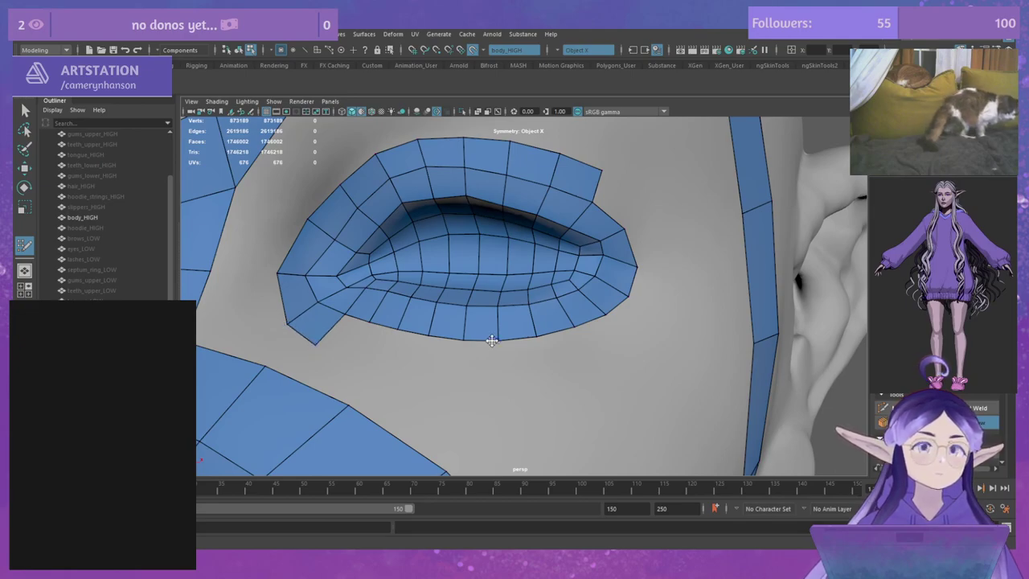
left_click_drag(589, 325, 613, 354)
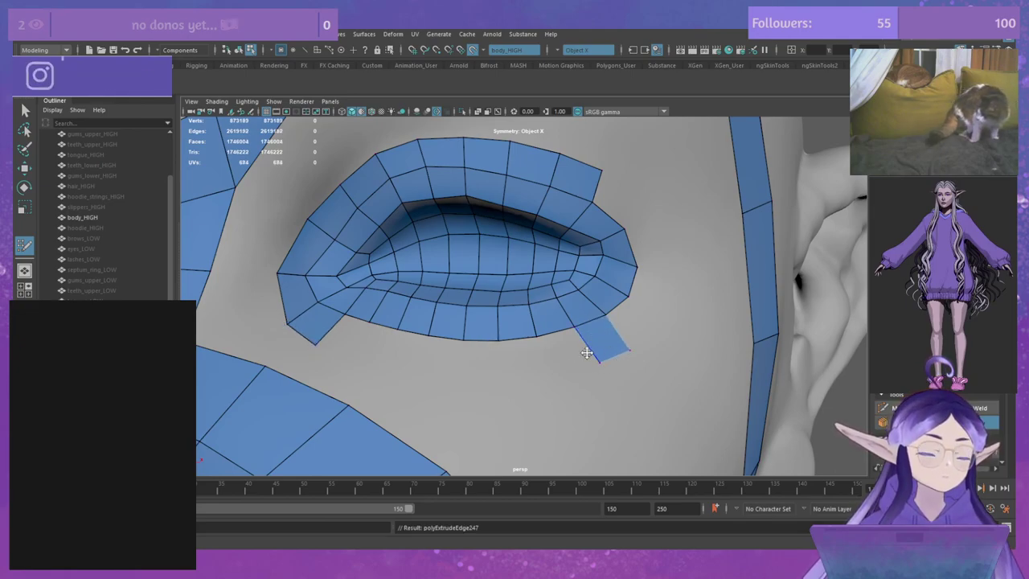
Step: Delete surplus edge loops running across the eyelids and remove the single quad below the outer eye corner
left_click_drag(487, 362, 496, 364, "alt")
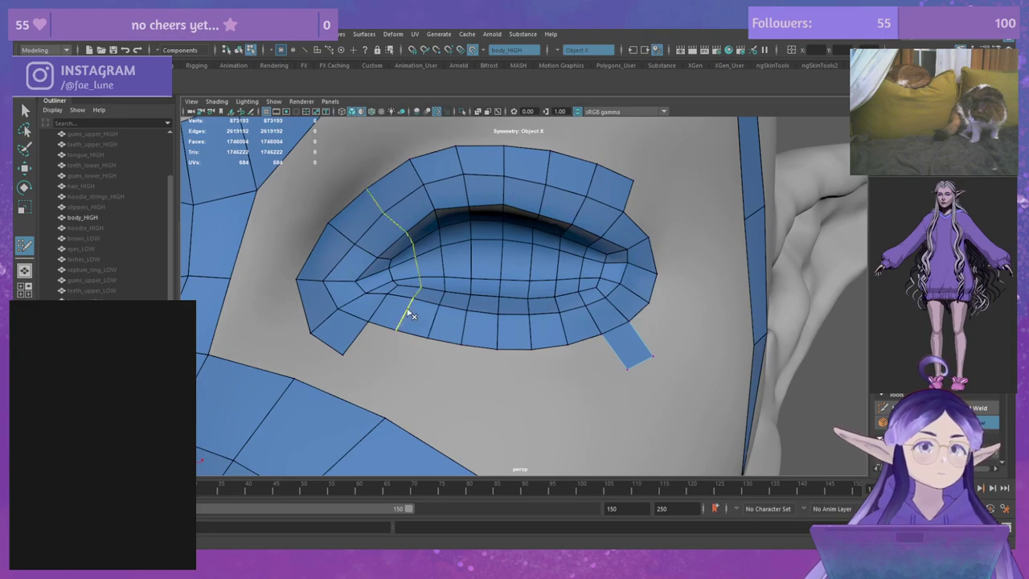
left_click(408, 313, "ctrl+shift")
left_click(463, 320, "ctrl+shift")
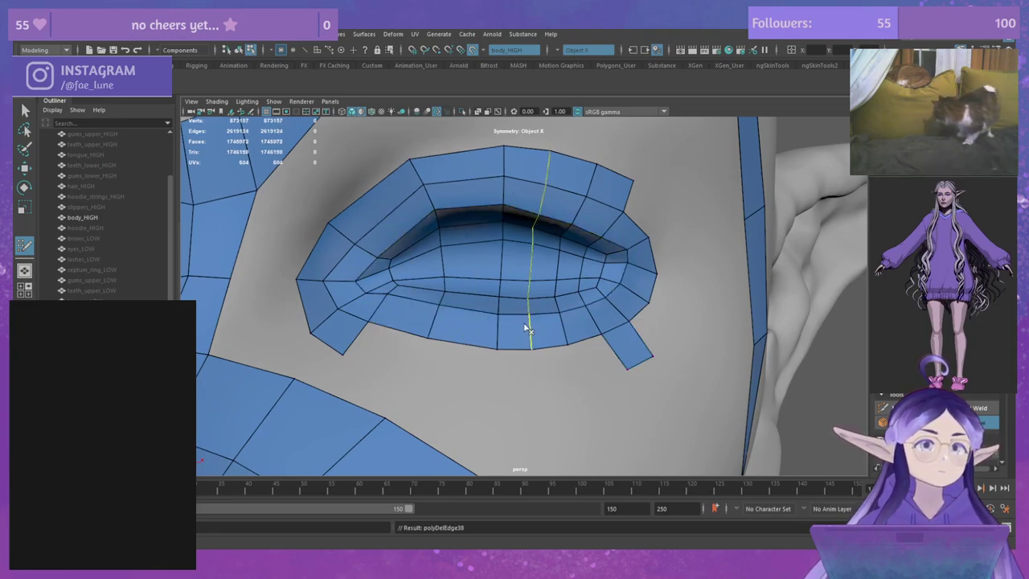
left_click(621, 349, "ctrl+shift")
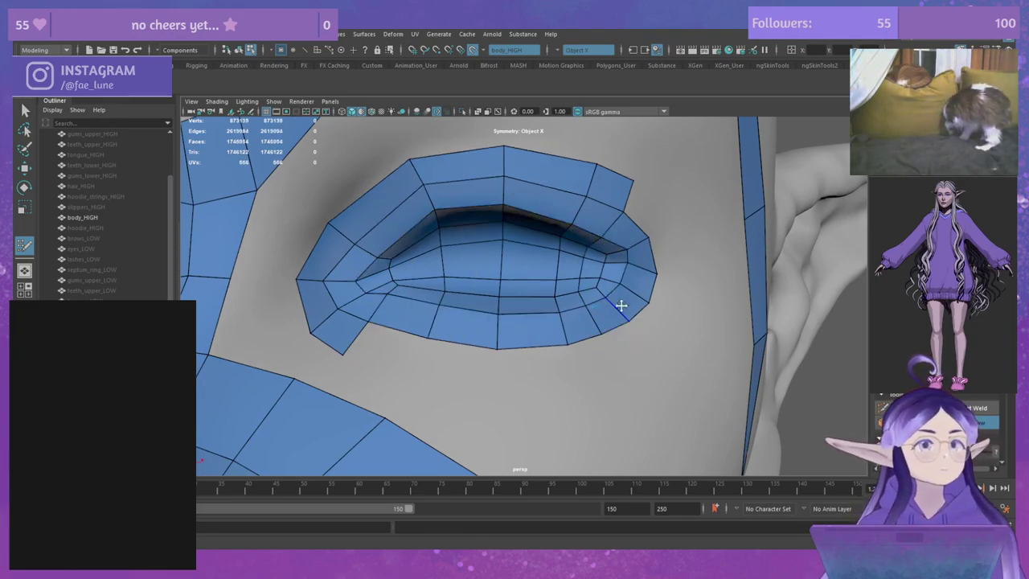
Step: Fill a quad at the outer end of the upper eyelid row and delete the surplus edge loop beside it
left_click(670, 219)
left_click(645, 208, "shift")
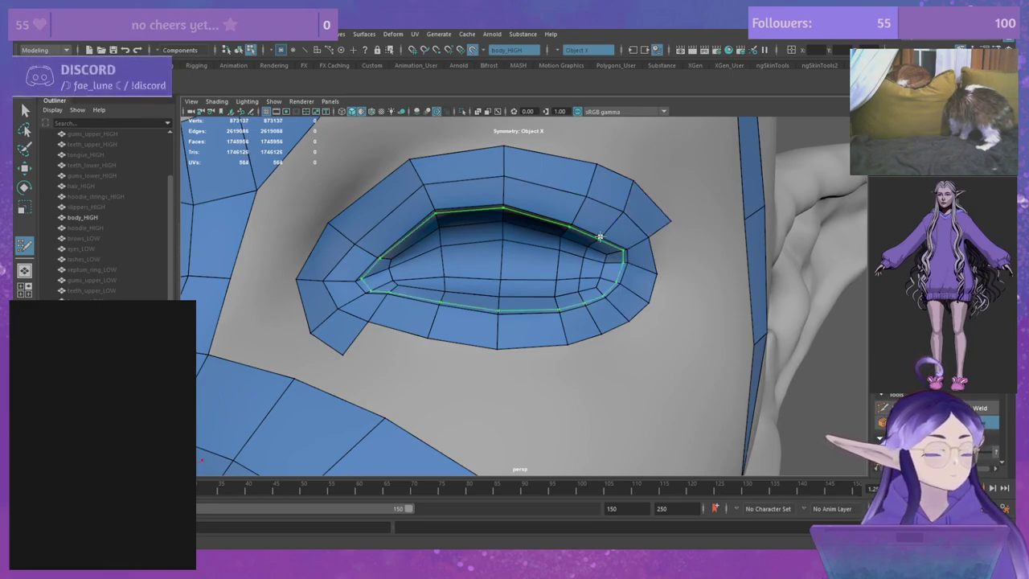
left_click(585, 275, "ctrl+shift")
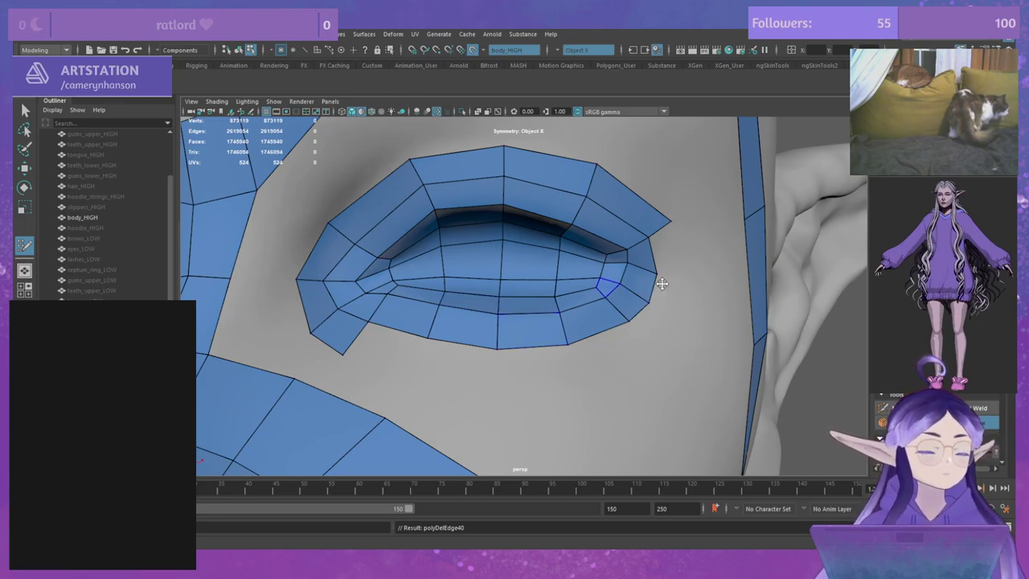
Step: Extrude a row of quads below the lower eyelid and weld its inner end to the corner quad
left_click_drag(547, 353, 625, 374, "alt")
left_click_drag(527, 347, 554, 393, "ctrl")
left_click_drag(384, 361, 500, 395)
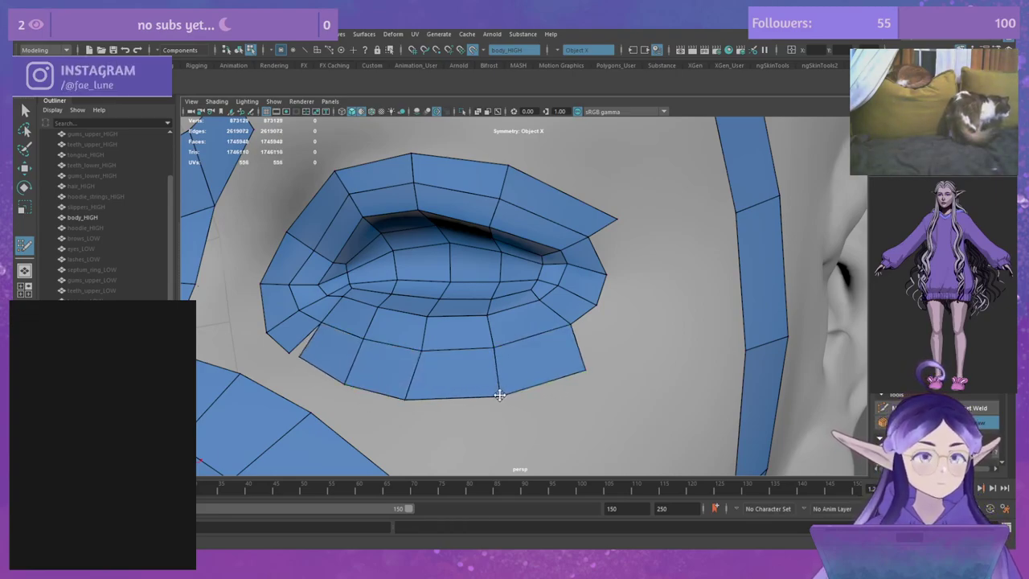
left_click_drag(300, 356, 289, 354)
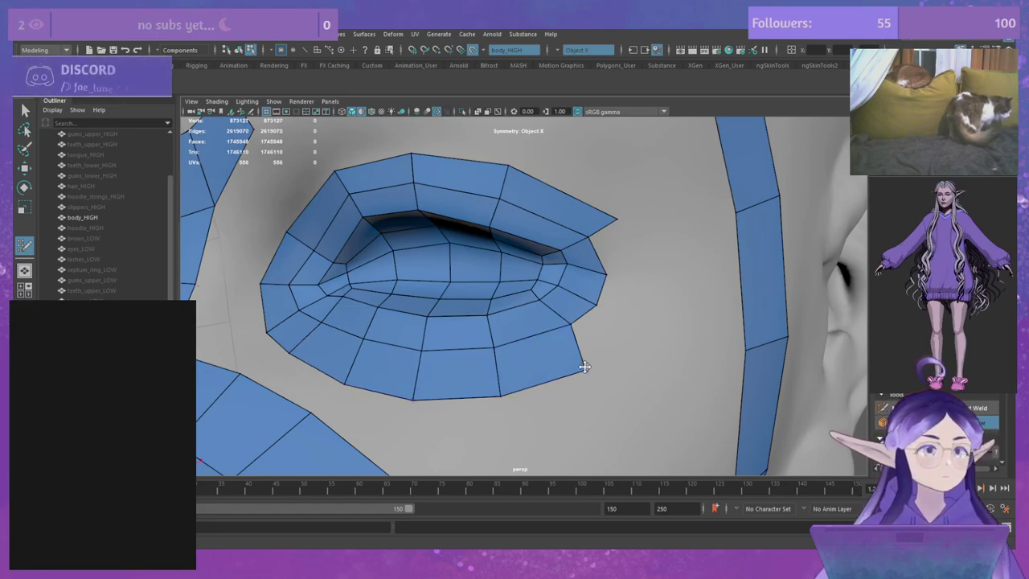
Step: Adjust the outer end of the lower eyelid row and close the eye ring around the outer corner with new quads
left_click_drag(585, 366, 599, 361)
left_click_drag(566, 330, 561, 326)
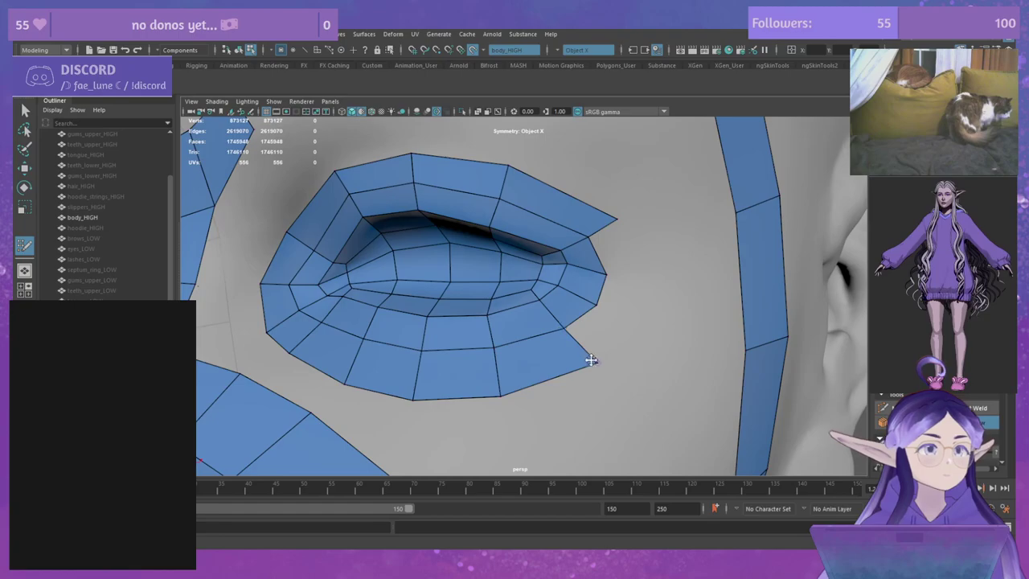
left_click_drag(591, 360, 589, 366)
left_click_drag(603, 291, 655, 277)
left_click(624, 260, "shift")
left_click(600, 325, "shift")
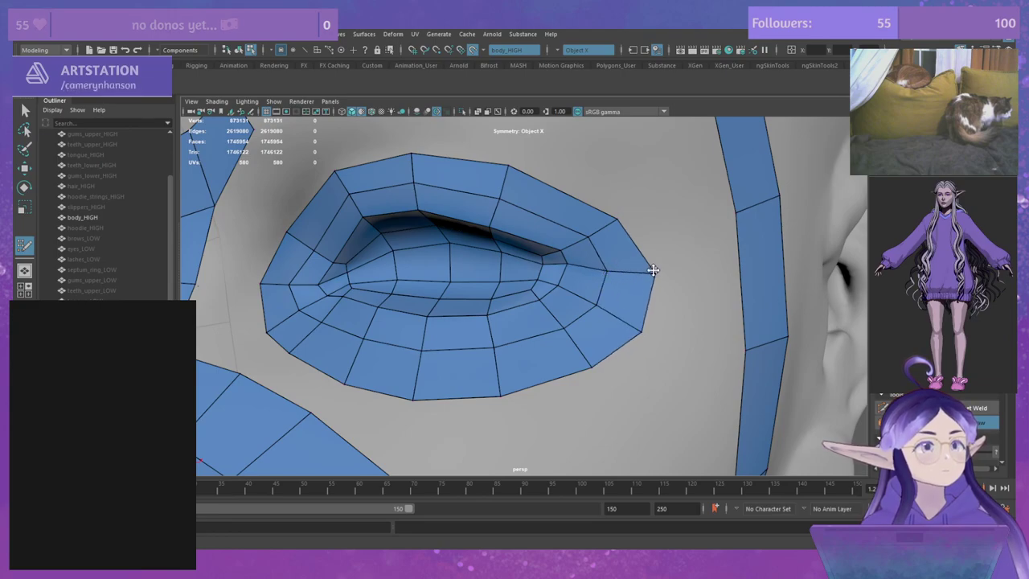
Step: Examine the completed eye rings and their spacing to the nose bridge and cheek loops from several angles
scroll(635, 274, "down", 6)
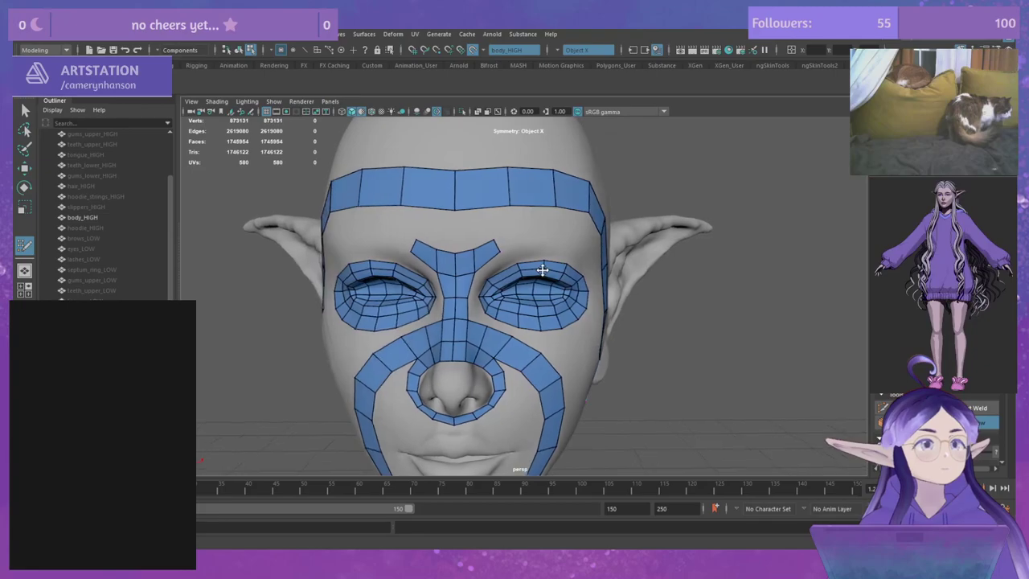
scroll(477, 253, "up", 5)
left_click_drag(454, 300, 386, 275, "alt")
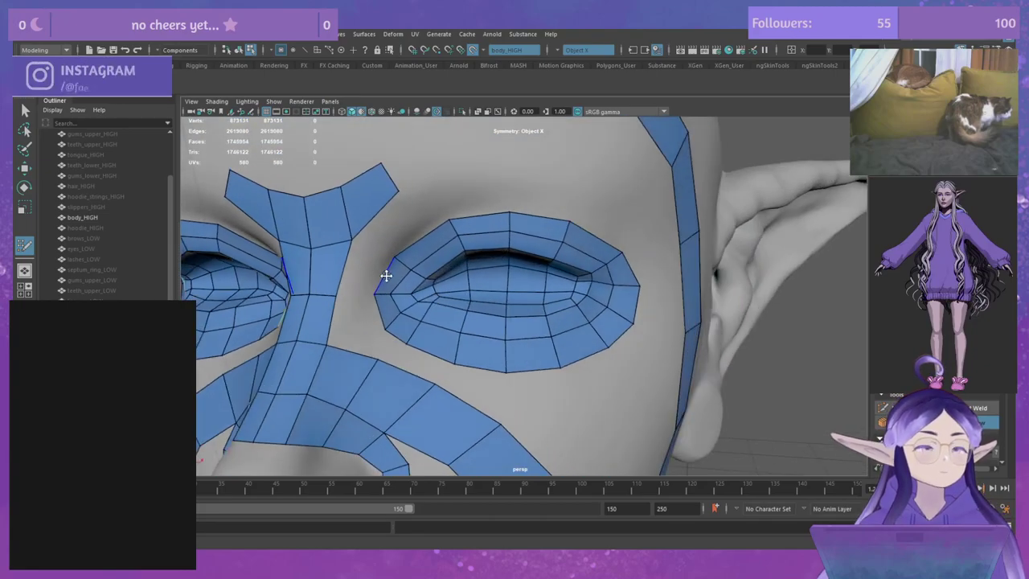
middle_click_drag(386, 276, 461, 274, "alt")
scroll(467, 327, "up", 4)
left_click_drag(467, 327, 459, 326, "alt")
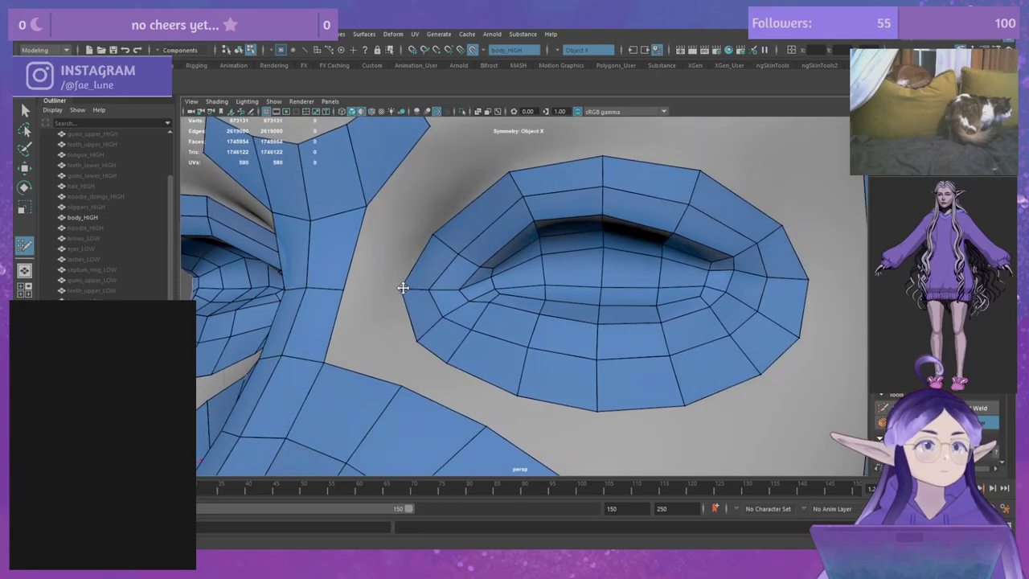
scroll(432, 209, "down", 5)
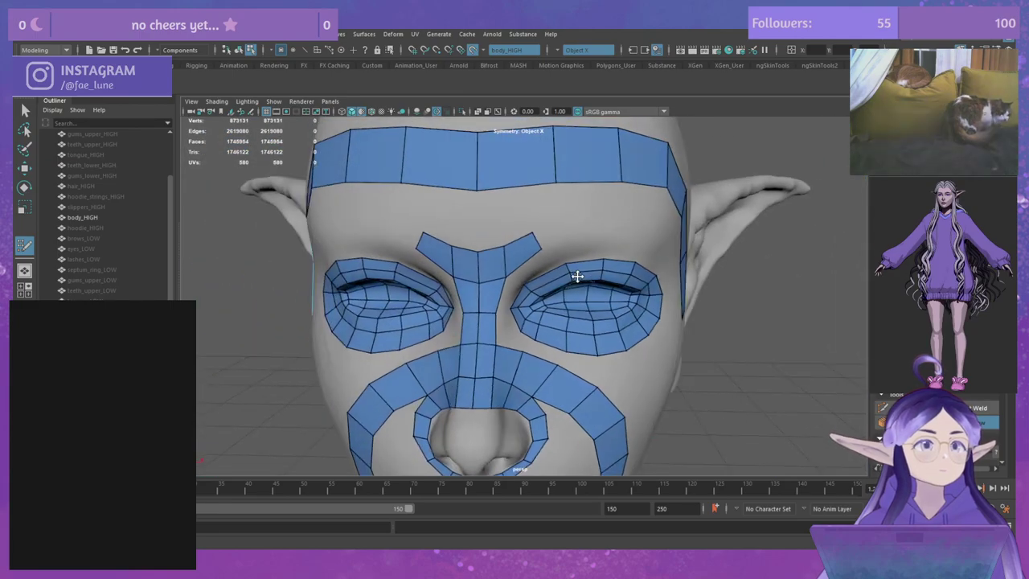
scroll(539, 364, "up", 4)
mouse_move(540, 364)
left_mouse_down("alt")
mouse_move(416, 378)
mouse_move(542, 365)
left_mouse_up("alt")
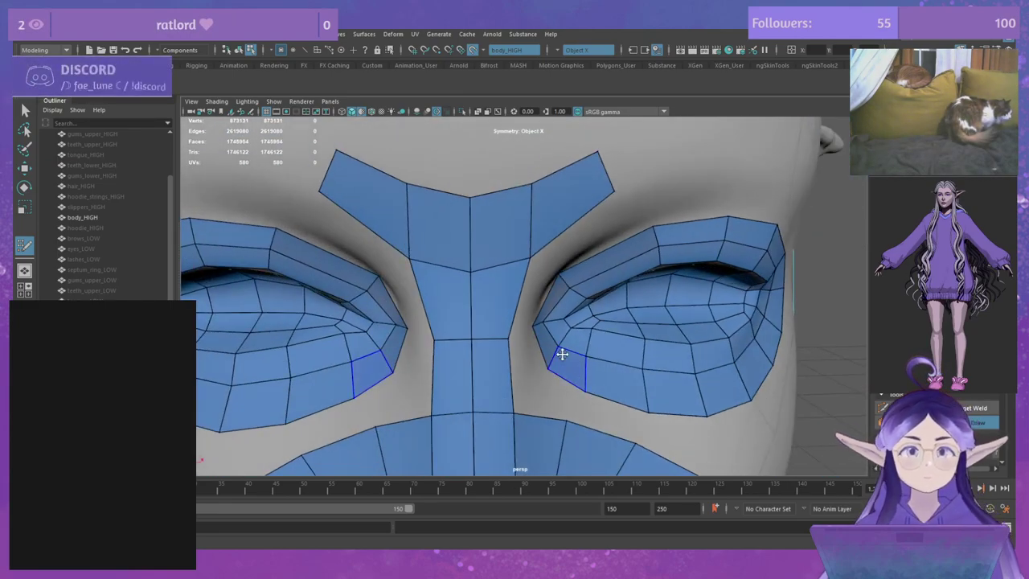
scroll(605, 370, "down", 6)
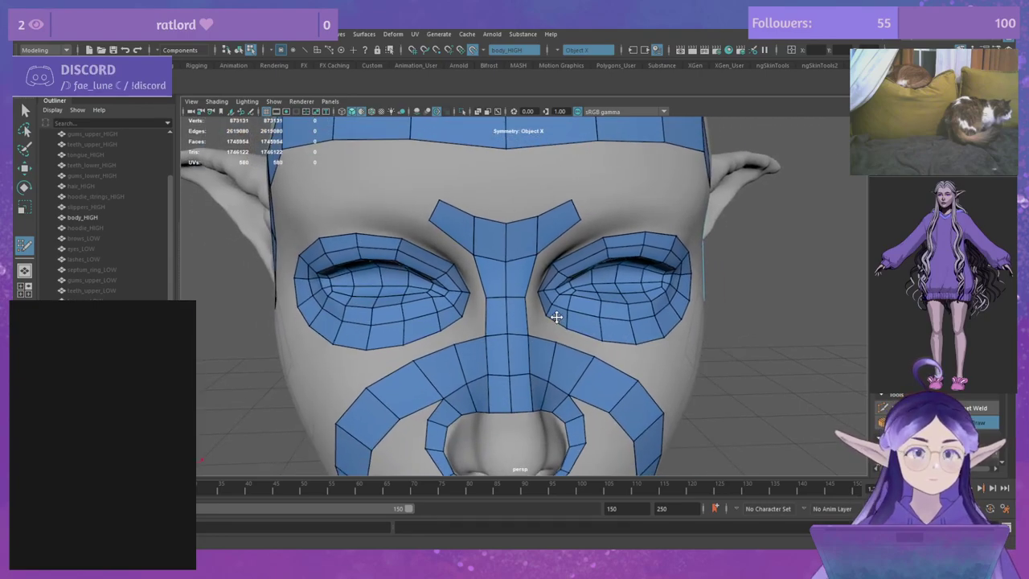
scroll(579, 325, "up", 8)
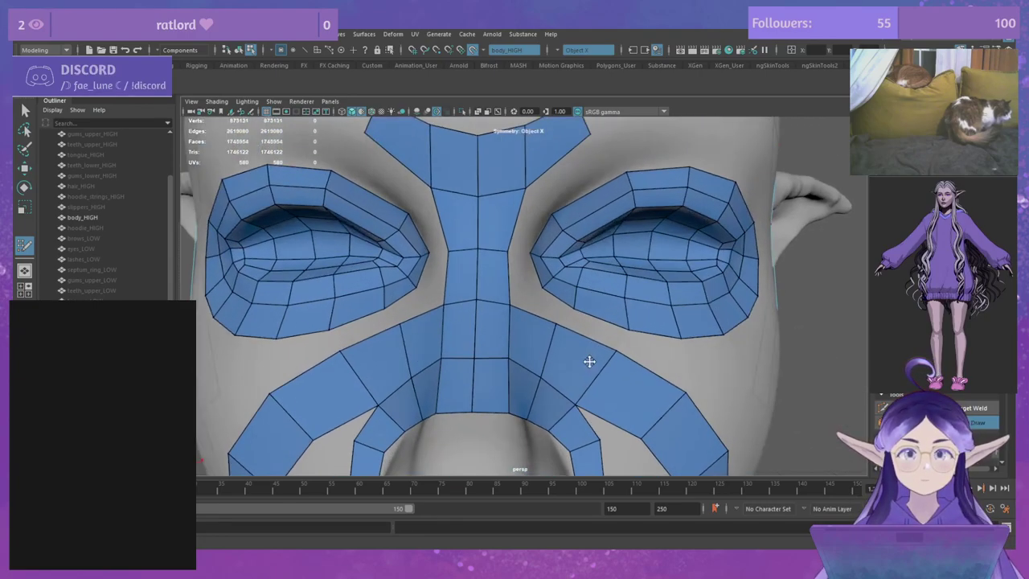
scroll(587, 341, "up", 3)
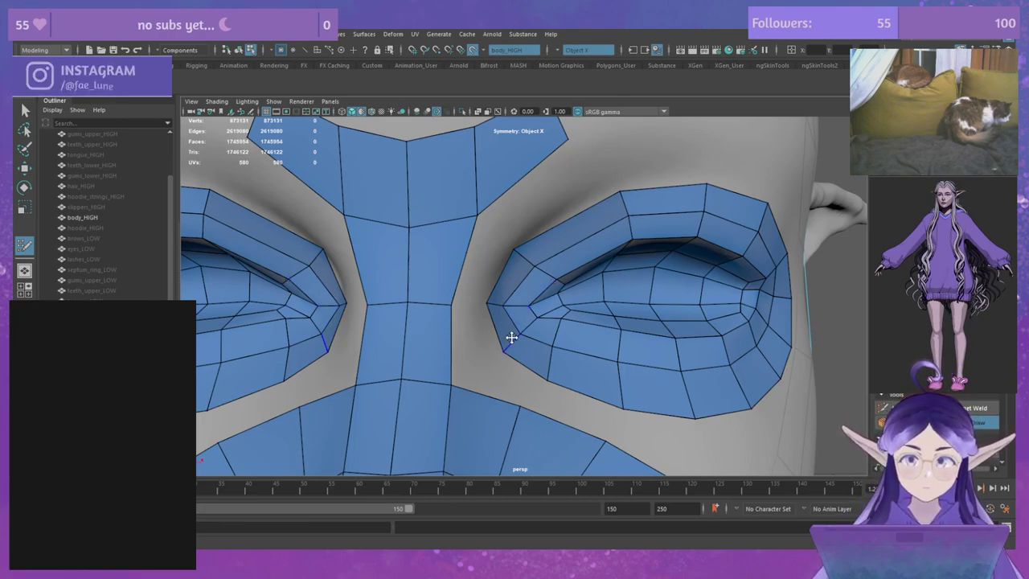
Step: Fill the gap between the nose bridge strip and the inner side of the eye ring with quads, from brow to cheek loop
right_click_drag(571, 349, 552, 311, "alt")
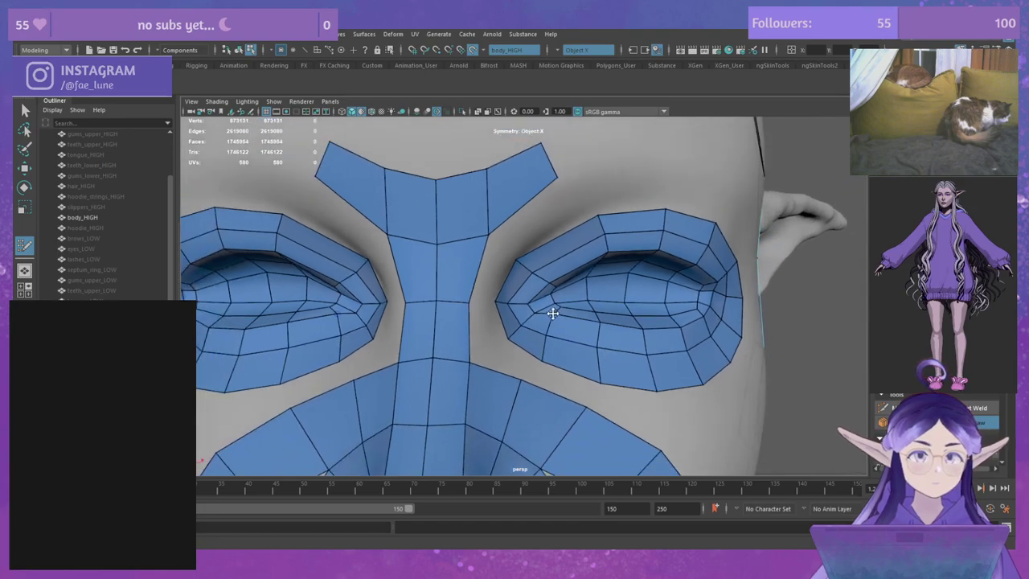
middle_click_drag(552, 311, 579, 317, "alt")
left_click_drag(579, 317, 520, 318, "alt")
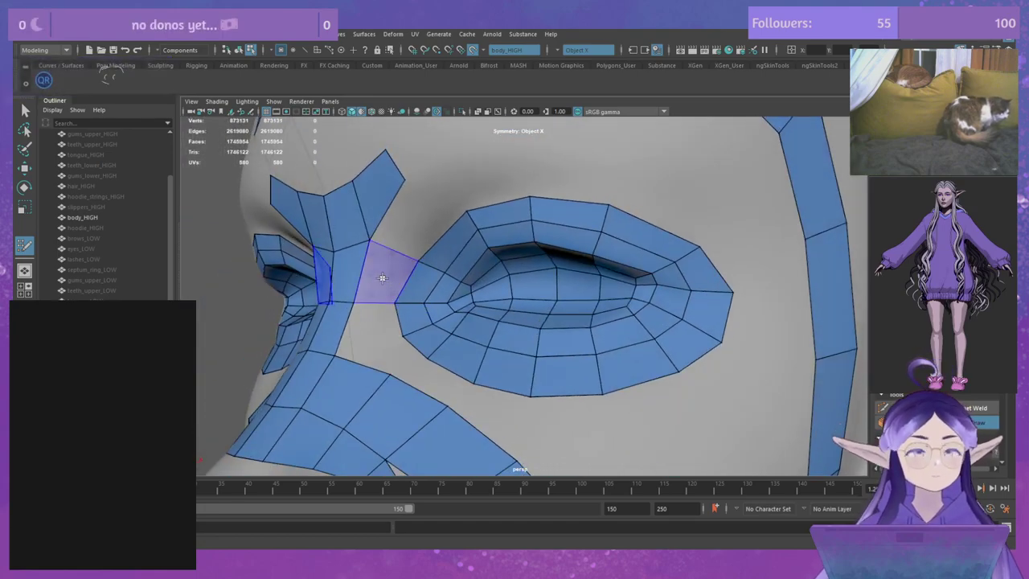
left_click(382, 278, "shift")
left_click(366, 324, "shift")
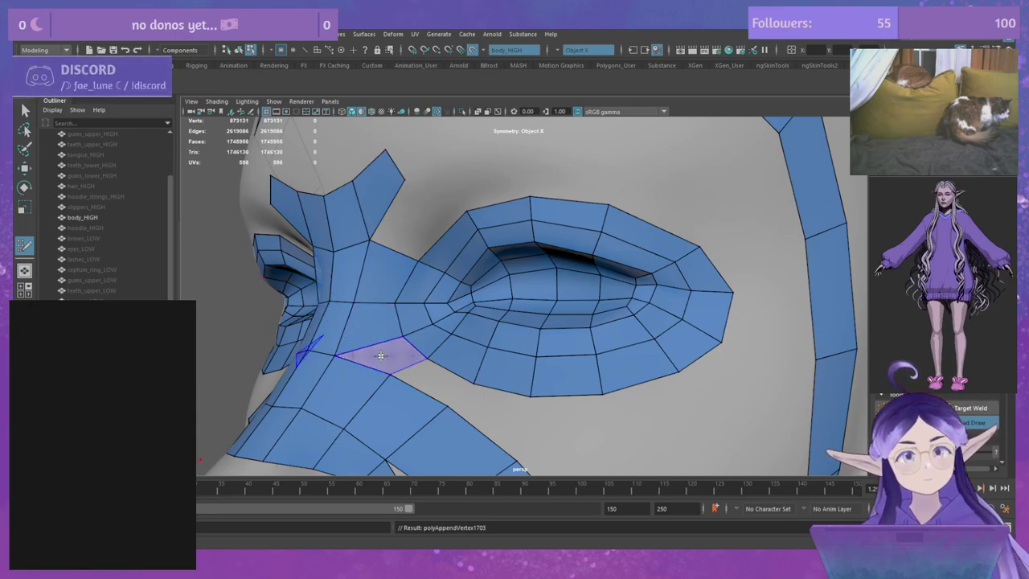
left_click(381, 356, "shift")
key("Return")
left_click(493, 330)
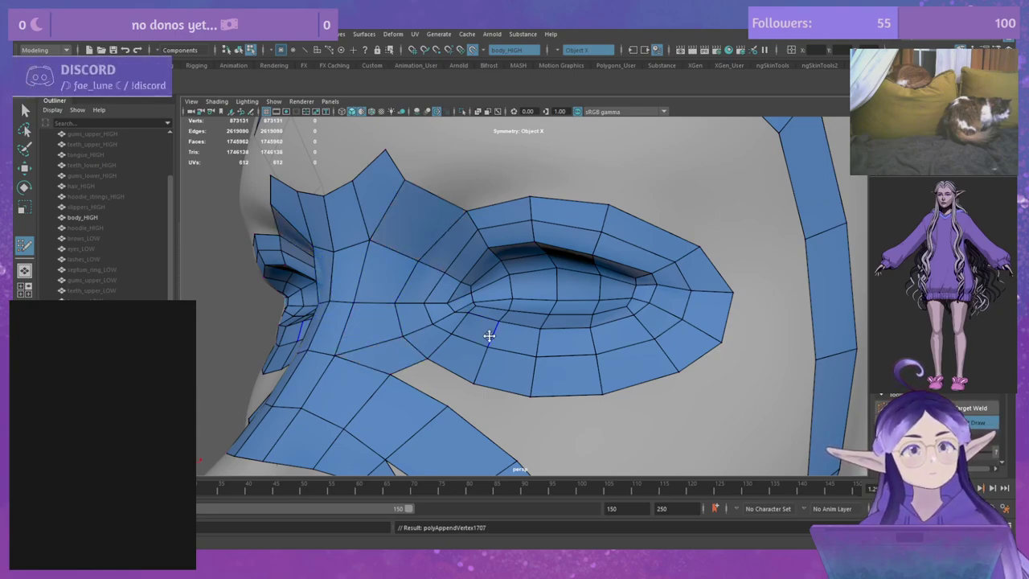
right_click_drag(488, 335, 474, 301, "alt")
left_click_drag(474, 300, 563, 324, "alt")
middle_click_drag(554, 418, 550, 345, "alt")
right_click_drag(549, 345, 587, 347, "alt")
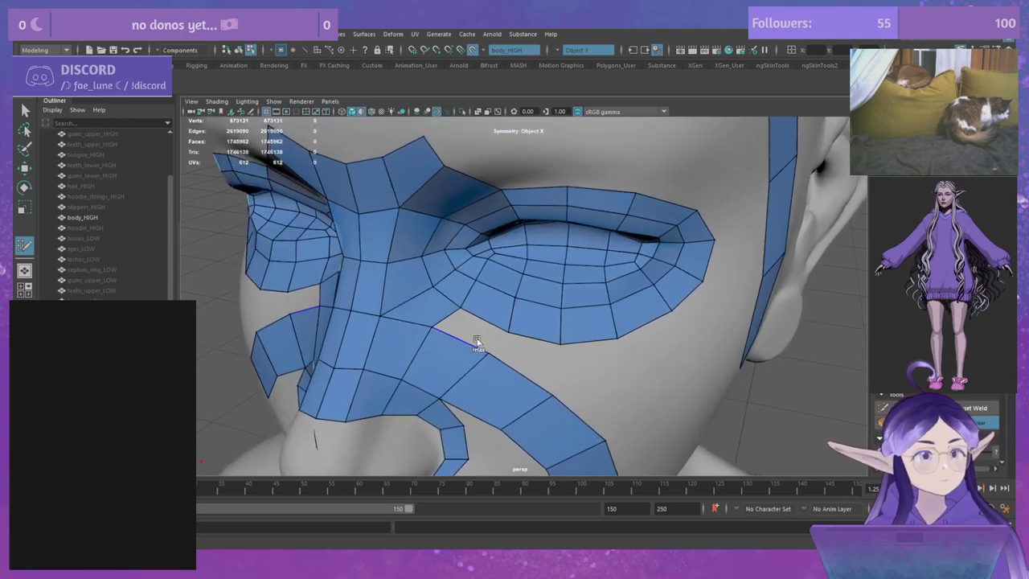
Step: Fill the gap between the lower eye ring and the upper cheek loop beside the nose with quads, and relax them
left_click(523, 340)
key("Return")
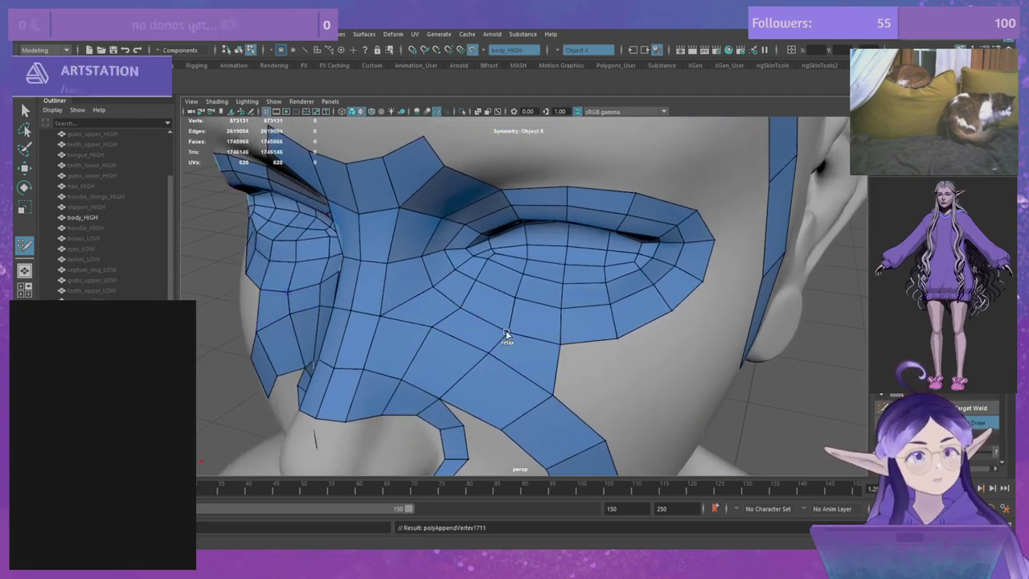
mouse_move(506, 333)
left_mouse_down("shift")
mouse_move(459, 311)
mouse_move(440, 331)
mouse_move(493, 322)
mouse_move(464, 297)
mouse_move(570, 315)
mouse_move(466, 274)
left_mouse_up("shift")
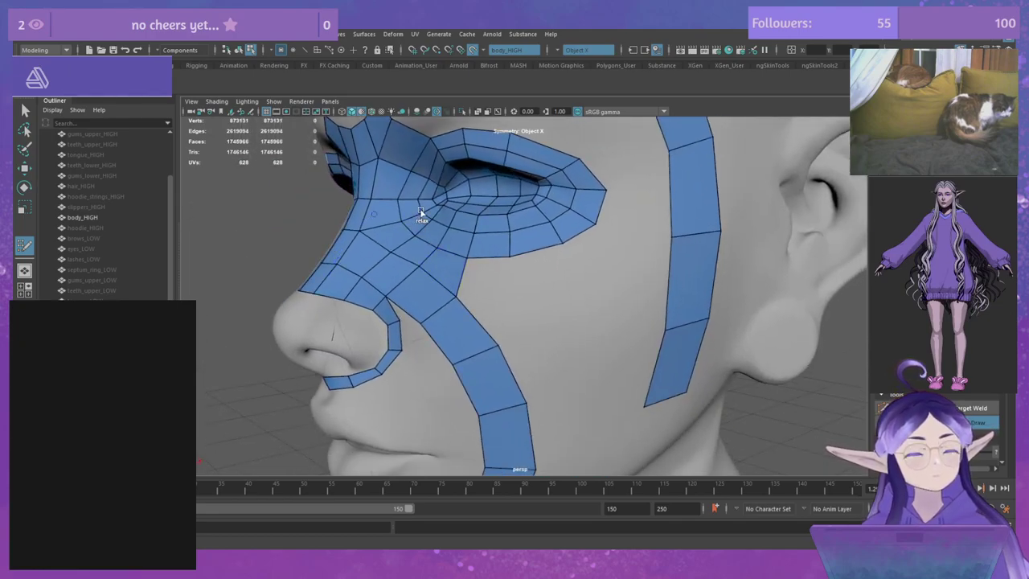
Step: Extend the quad row below the eye ring outward from the cheek loop toward the outer corner of the eye
left_click_drag(491, 306, 512, 301, "alt")
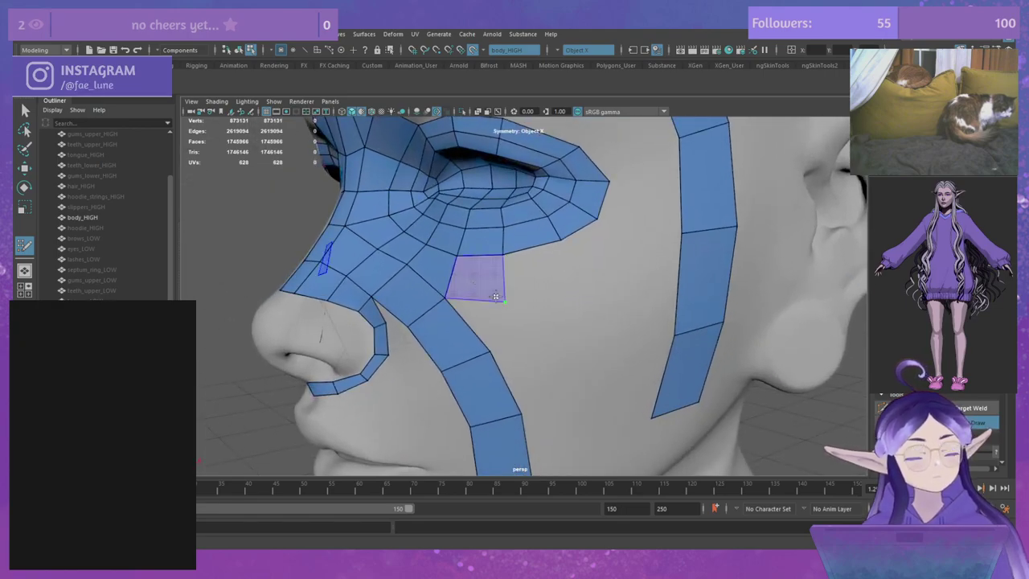
left_click(480, 283, "shift")
left_click(573, 281, "shift")
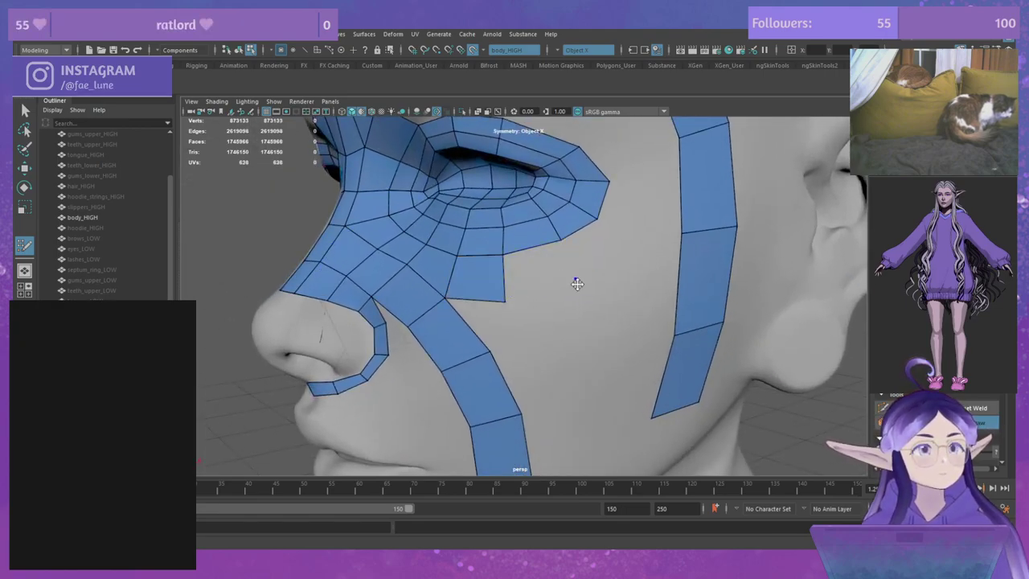
left_click(628, 250)
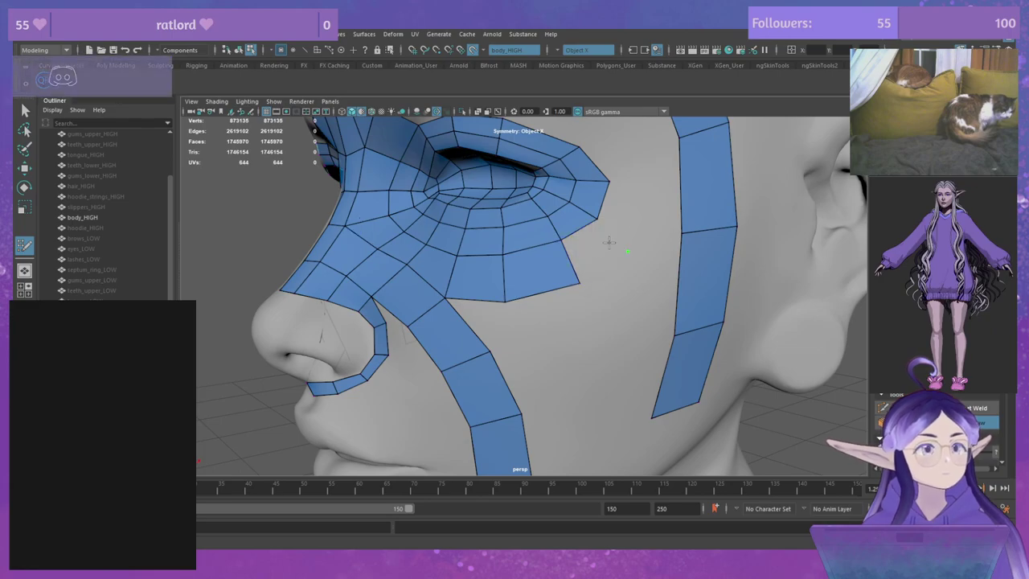
left_click(608, 242, "shift")
Step: Add a row of quads above the upper eye ring, from the inner brow to the outer brow
middle_click_drag(634, 202, 606, 291, "alt")
left_click_drag(607, 289, 492, 173, "alt")
left_click(497, 173, "shift")
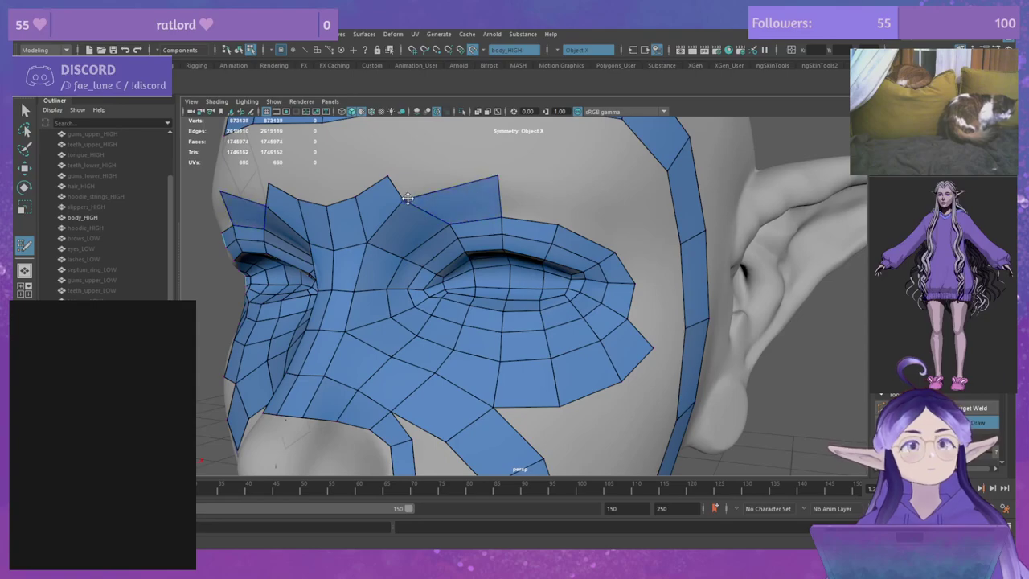
mouse_move(407, 201)
left_mouse_down("alt")
mouse_move(514, 209)
mouse_move(466, 185)
mouse_move(560, 193)
left_mouse_up("alt")
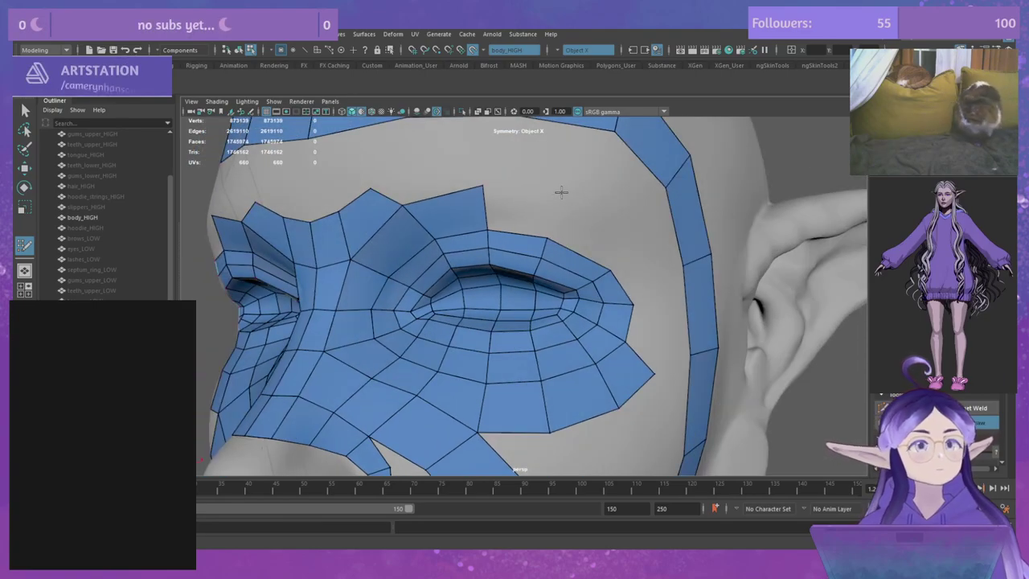
left_click(628, 238, "shift")
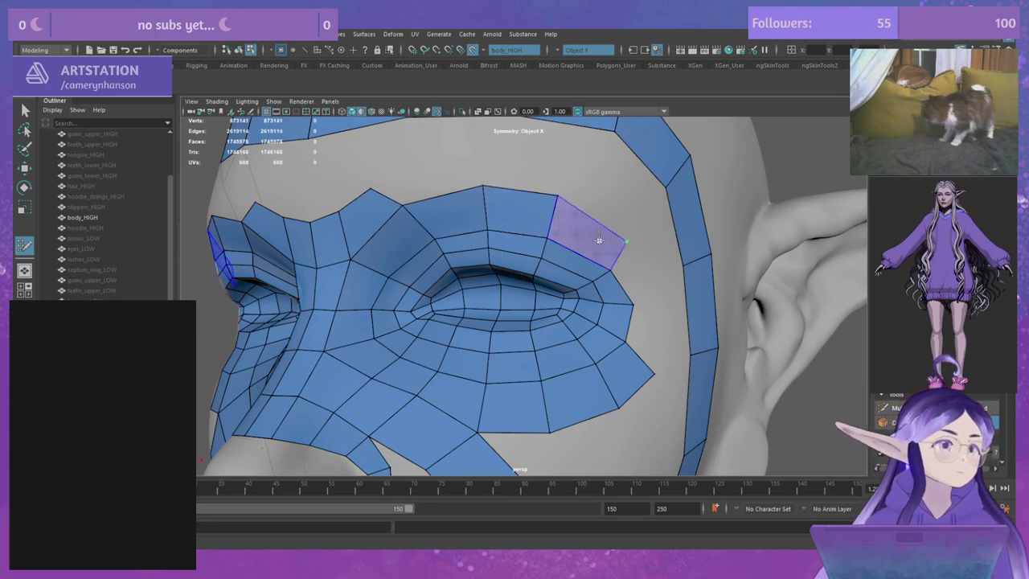
left_click(628, 240, "shift")
Step: Close the new outer eye ring around the outer corner by filling quads between the brow row and the under-eye row
left_click_drag(633, 237, 613, 294, "alt")
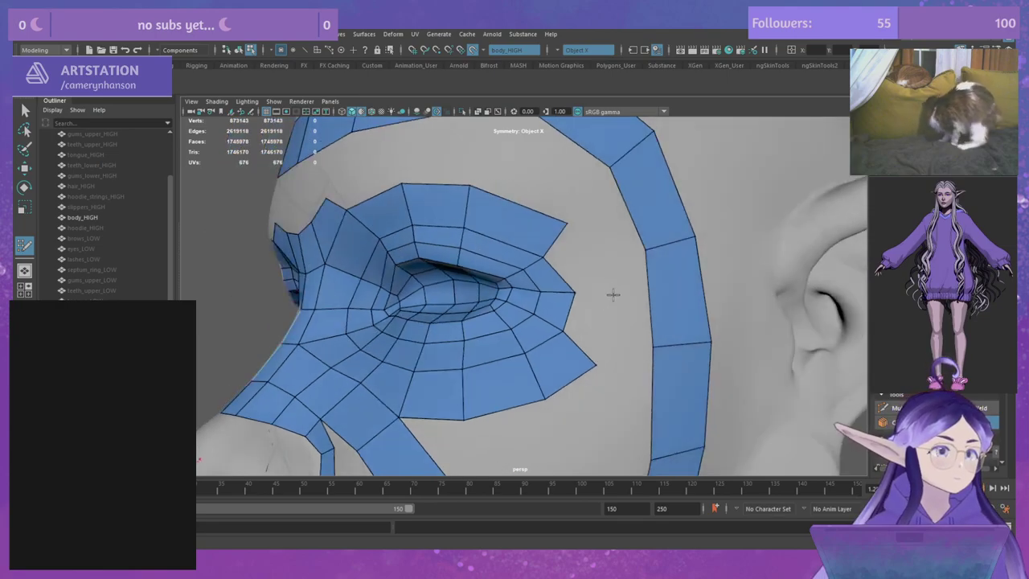
left_click(587, 259, "shift")
left_click(586, 322, "shift")
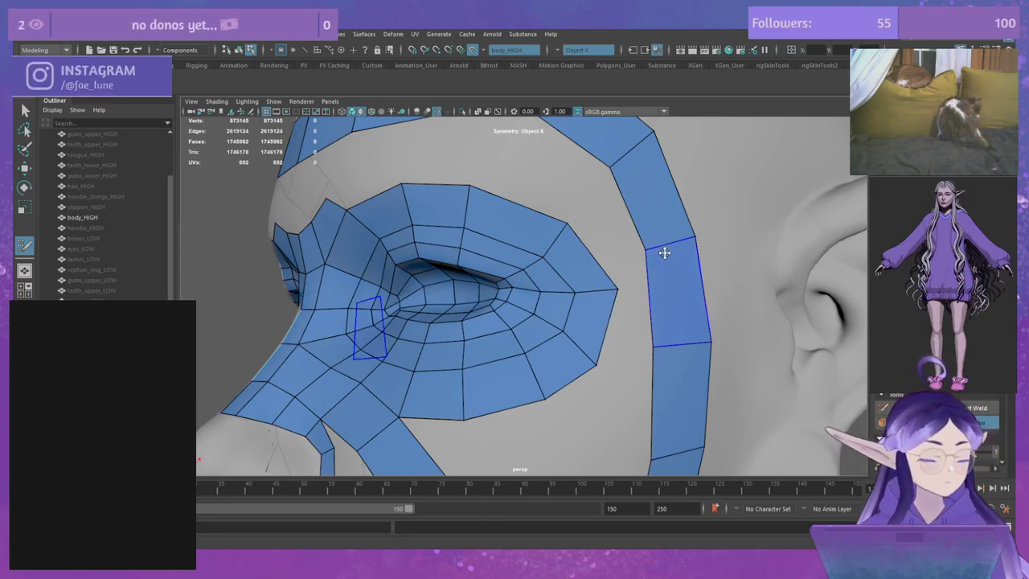
Step: Slide the temple strip's cross edges into line with the eye ring and bridge the two with quads
left_click_drag(664, 253, 675, 276)
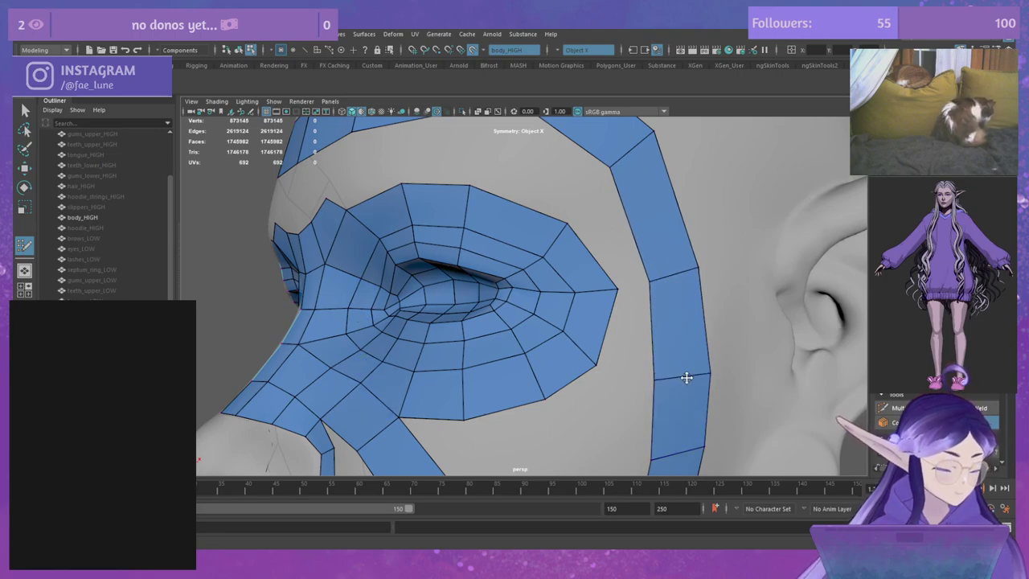
left_click_drag(634, 150, 636, 166)
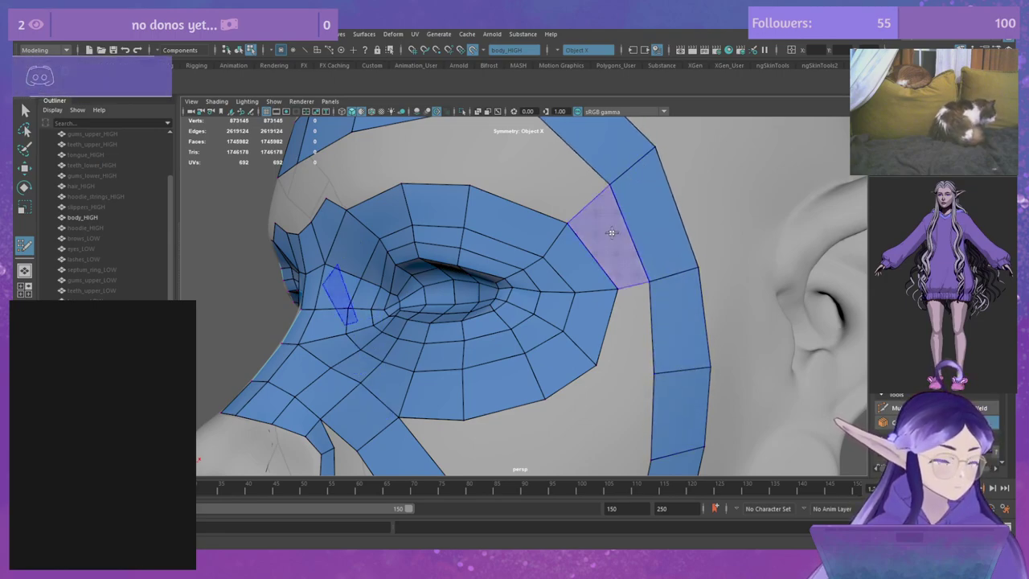
left_click(611, 233, "shift")
left_click(632, 326, "shift")
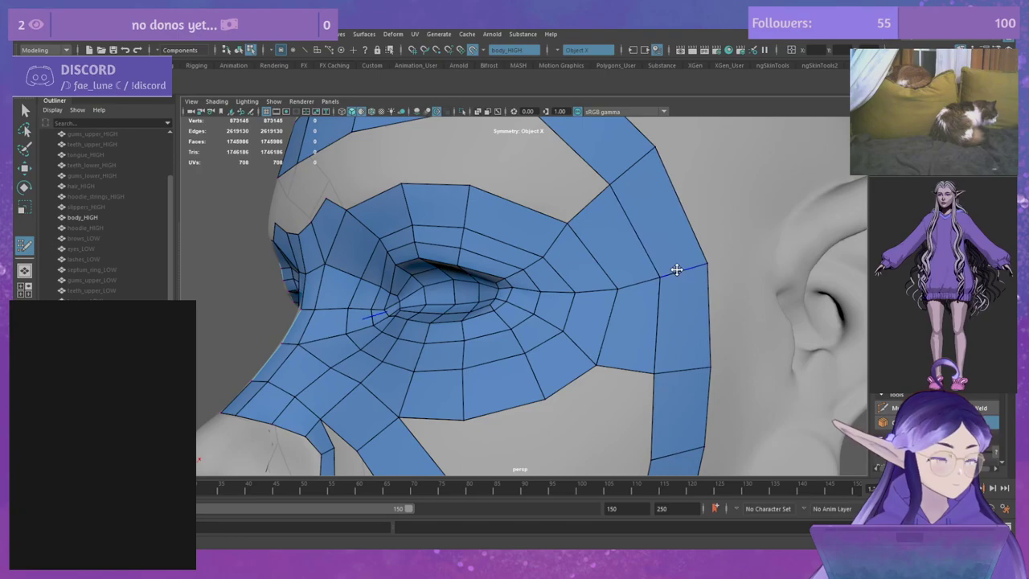
Step: Remove a cross edge from the outer forehead strip, insert one nearer its centre, and space the strip's edges evenly
left_click_drag(676, 270, 645, 241, "alt")
left_click_drag(628, 195, 588, 152, "alt")
left_click(595, 187, "ctrl+shift")
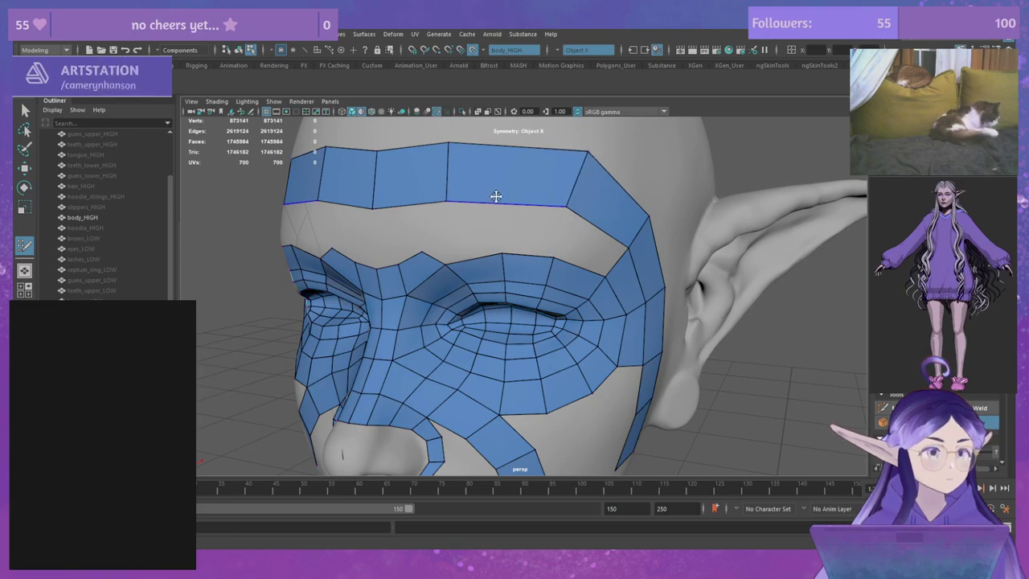
left_click_drag(496, 197, 558, 202, "alt")
left_click_drag(508, 149, 548, 146)
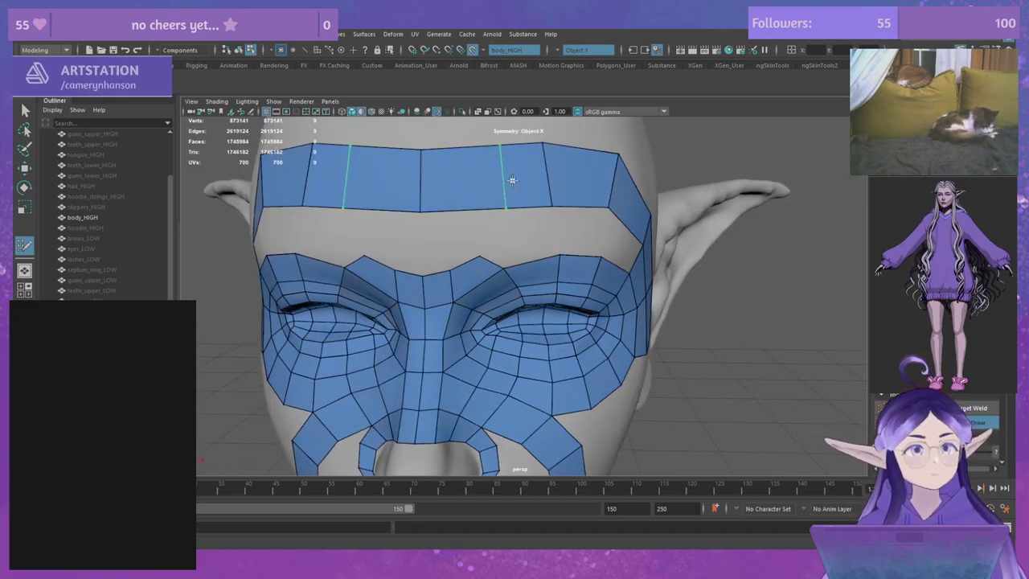
left_click(482, 176, "ctrl")
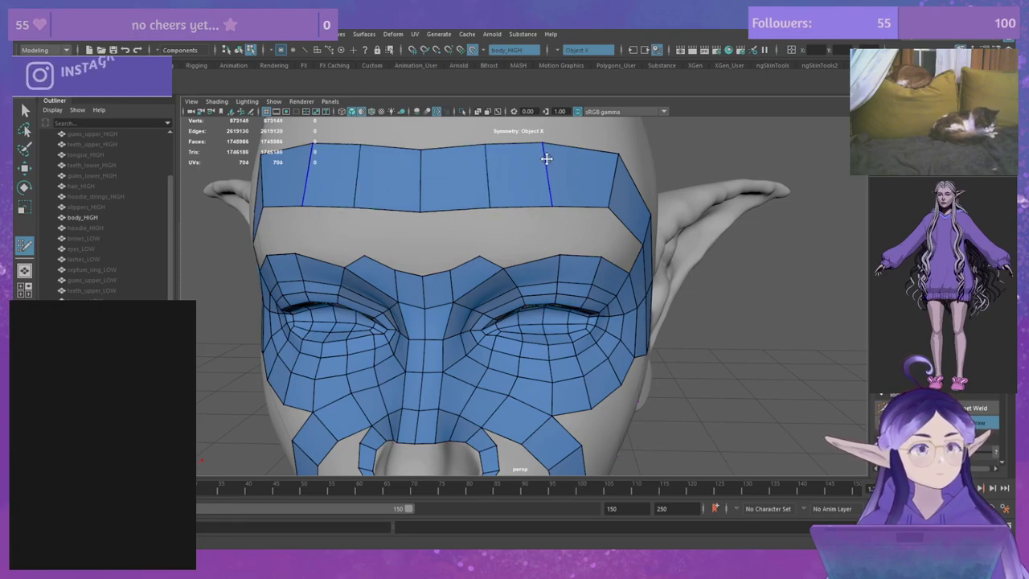
left_click_drag(587, 194, 526, 172, "alt")
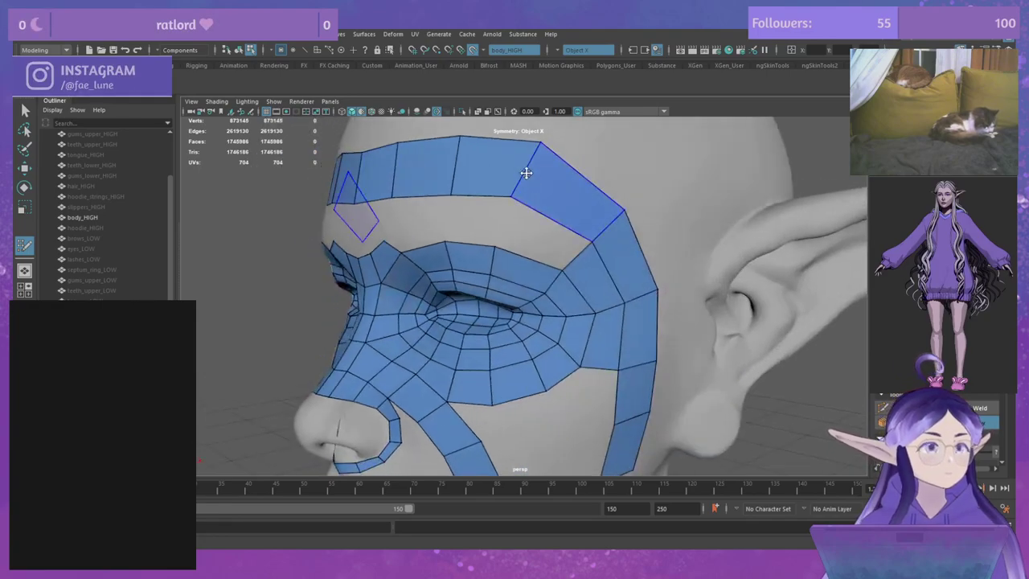
left_click_drag(463, 160, 517, 190, "alt")
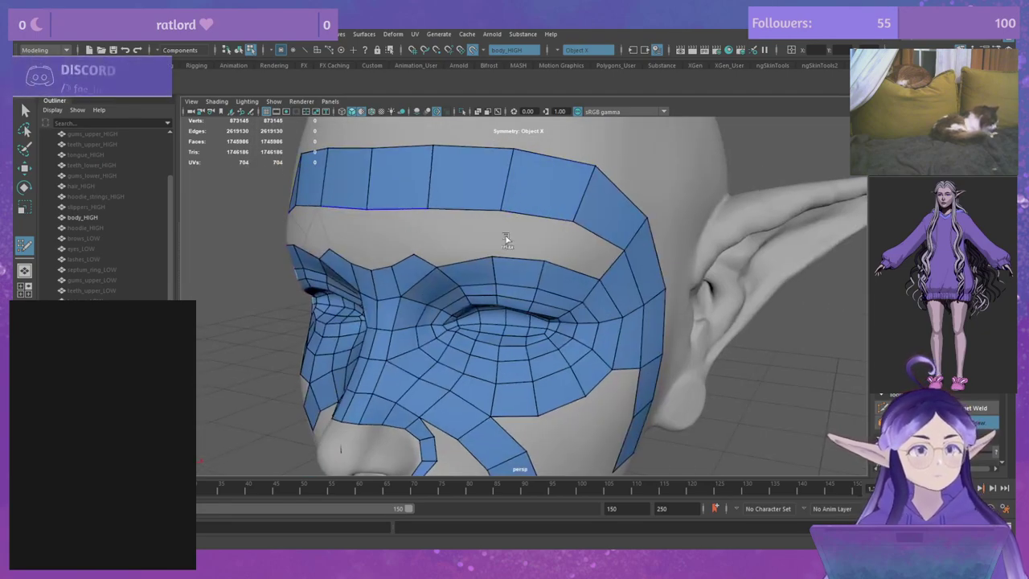
Step: Fill the outer part of the gap between the brow row and the forehead strip with quads
left_click_drag(533, 238, 510, 239, "alt")
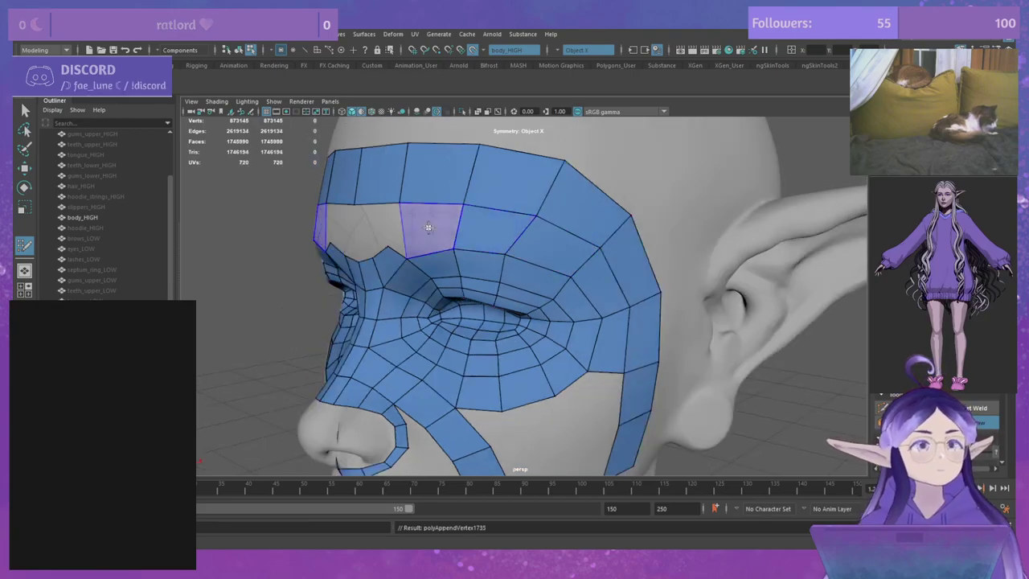
key("bracketleft")
left_click_drag(464, 226, 492, 229, "alt")
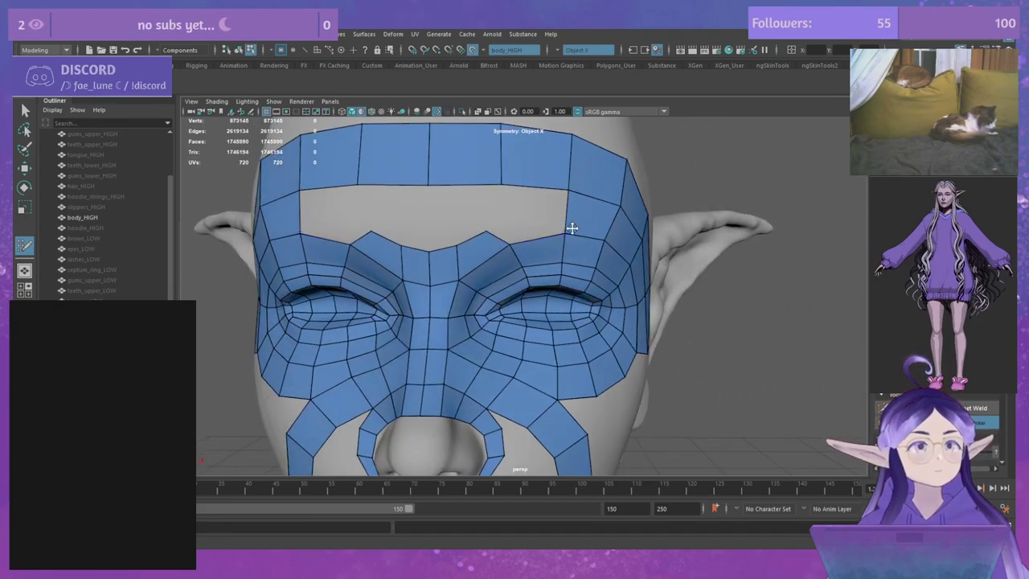
Step: Insert an edge loop through the outer quads from brow to temple, and fill the notch above the inner brow
key("bracketleft")
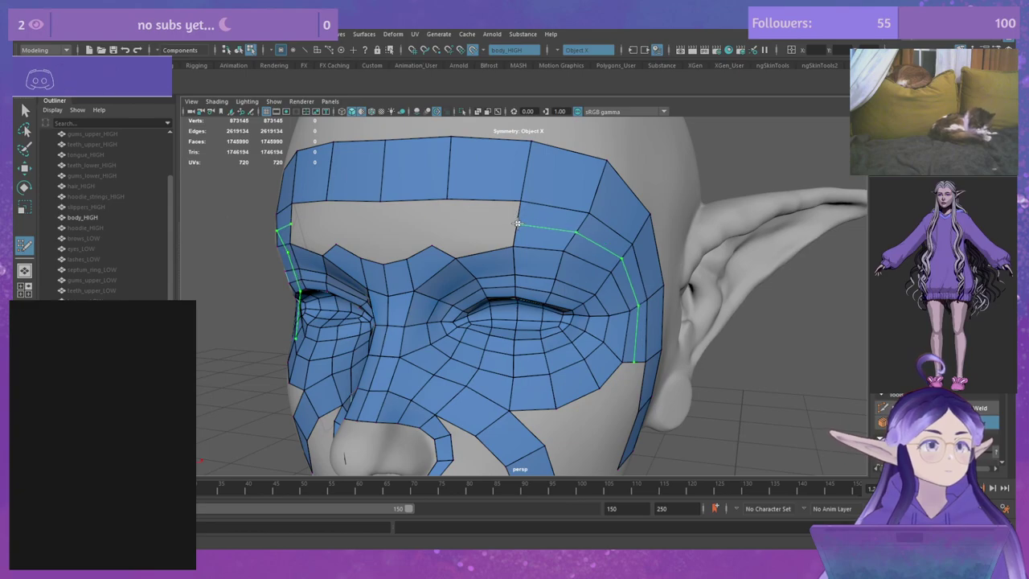
left_click(518, 224, "ctrl")
left_click(470, 242, "shift")
left_click_drag(431, 244, 440, 237)
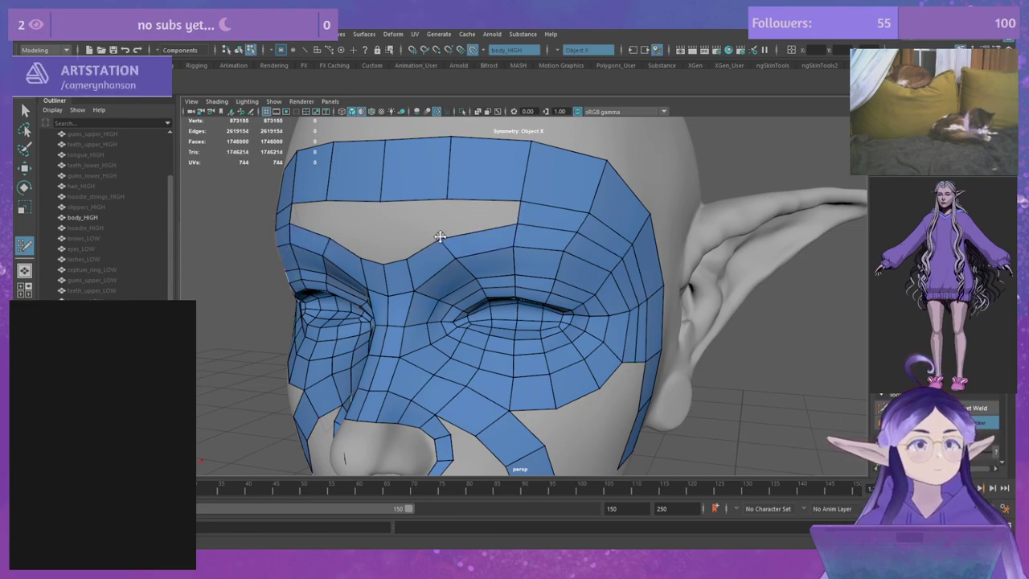
Step: Fill the remaining gap in the central forehead with quads, splitting the strip's middle quads to match the brow edges
key("bracketleft")
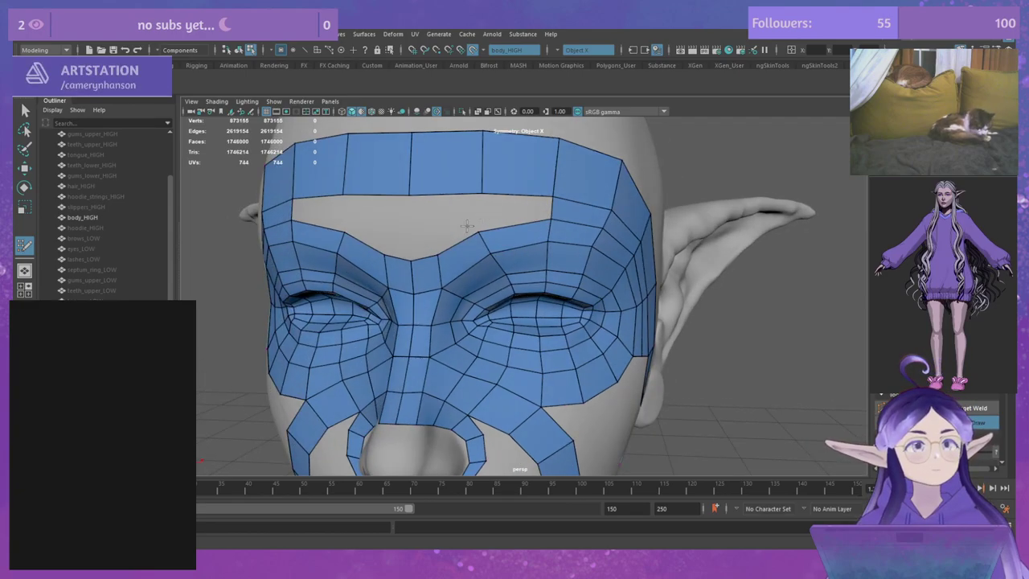
left_click(516, 211, "shift")
left_click_drag(424, 217, 435, 220, "alt")
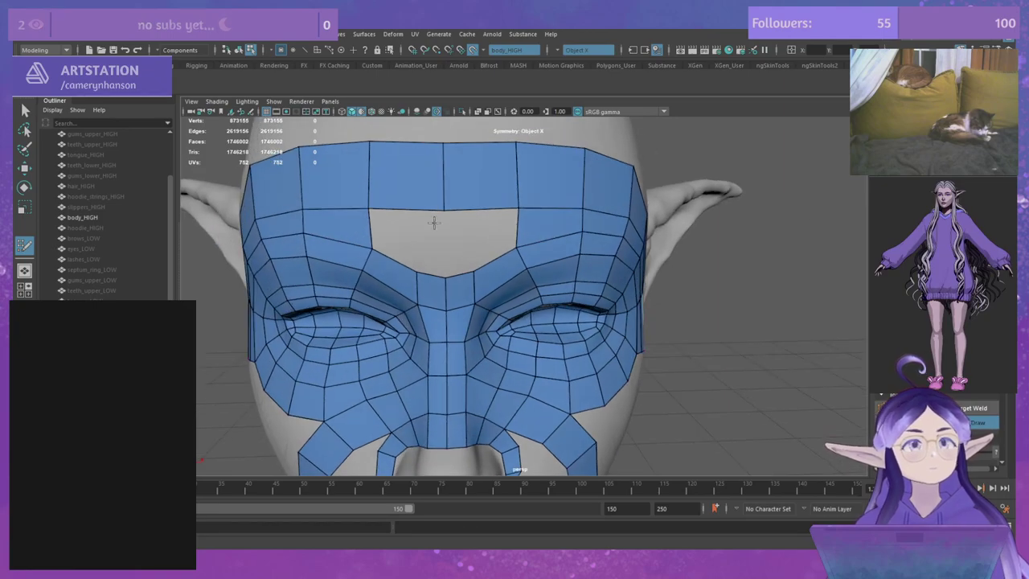
left_click(476, 178, "ctrl")
left_click(495, 237, "shift")
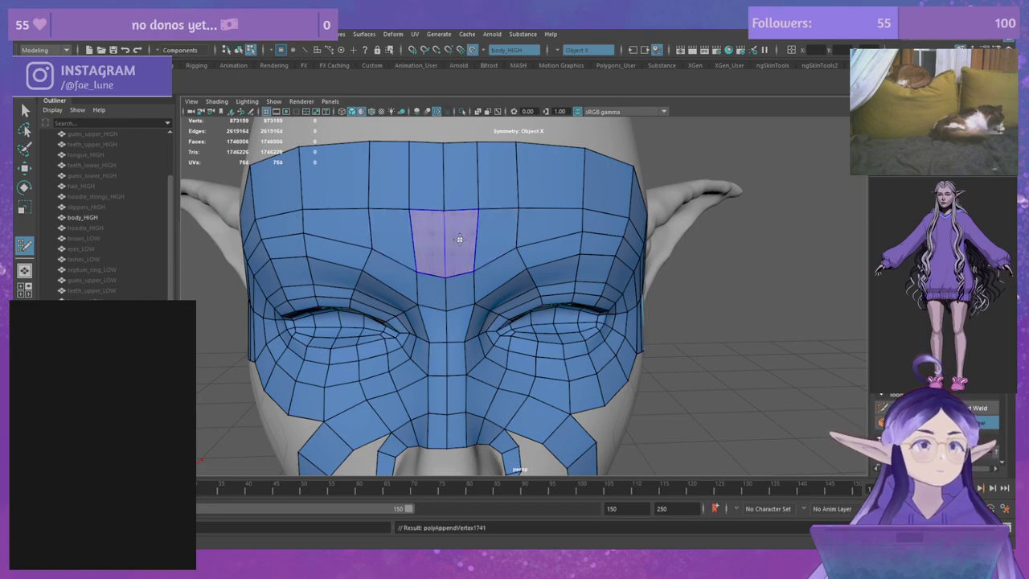
left_click(459, 240, "shift")
Step: Relax the forehead quads so they flow evenly from the brows to the upper strip
mouse_move(437, 233)
left_mouse_down("shift")
mouse_move(591, 211)
mouse_move(558, 202)
mouse_move(510, 142)
mouse_move(431, 145)
mouse_move(597, 158)
mouse_move(586, 169)
left_mouse_up("shift")
mouse_move(579, 193)
left_mouse_down("alt")
mouse_move(540, 200)
mouse_move(487, 161)
mouse_move(459, 161)
mouse_move(574, 184)
mouse_move(554, 237)
mouse_move(497, 201)
mouse_move(368, 179)
left_mouse_up("alt")
left_click_drag(447, 199, 583, 181, "alt")
left_click_drag(471, 223, 484, 199, "alt")
left_click_drag(609, 223, 507, 222, "alt")
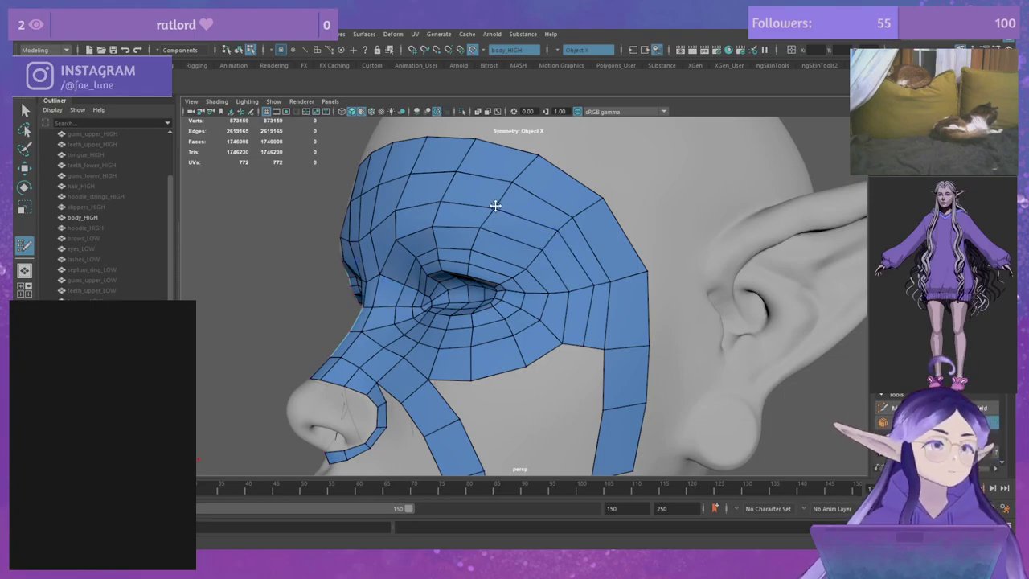
Step: Examine the edge flow of the forehead and eye topology from the front and the side
left_click_drag(536, 220, 606, 233, "alt")
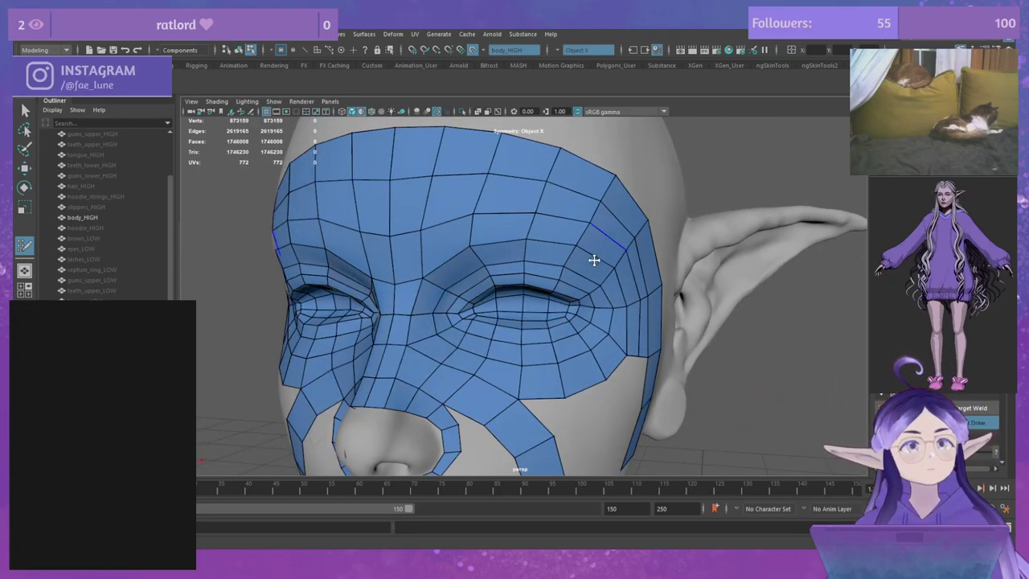
right_click_drag(594, 259, 498, 177, "alt")
left_click_drag(498, 177, 587, 223, "alt")
right_click_drag(587, 225, 513, 228, "alt")
right_click_drag(600, 287, 534, 230, "alt")
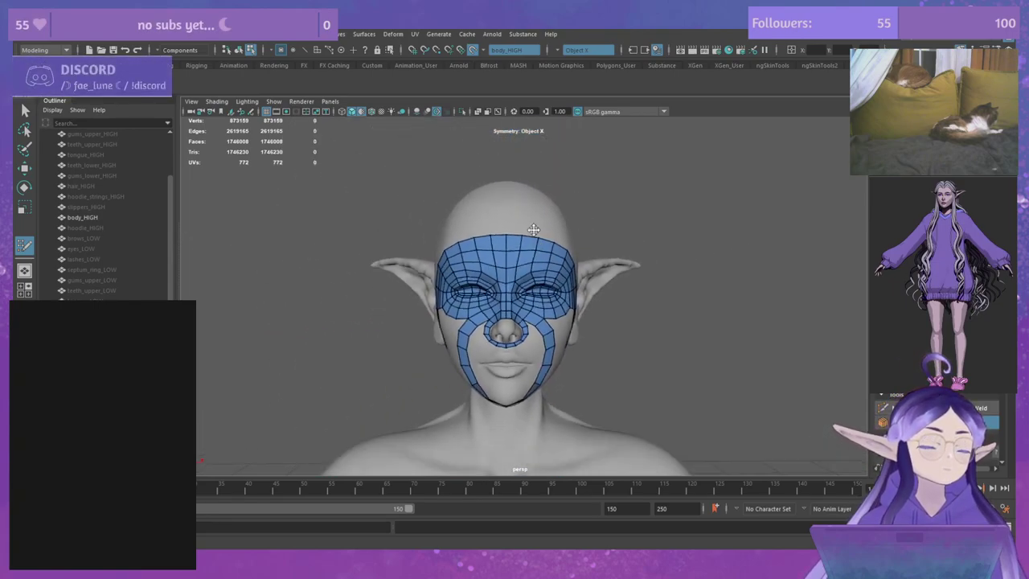
scroll(534, 230, "up", 5)
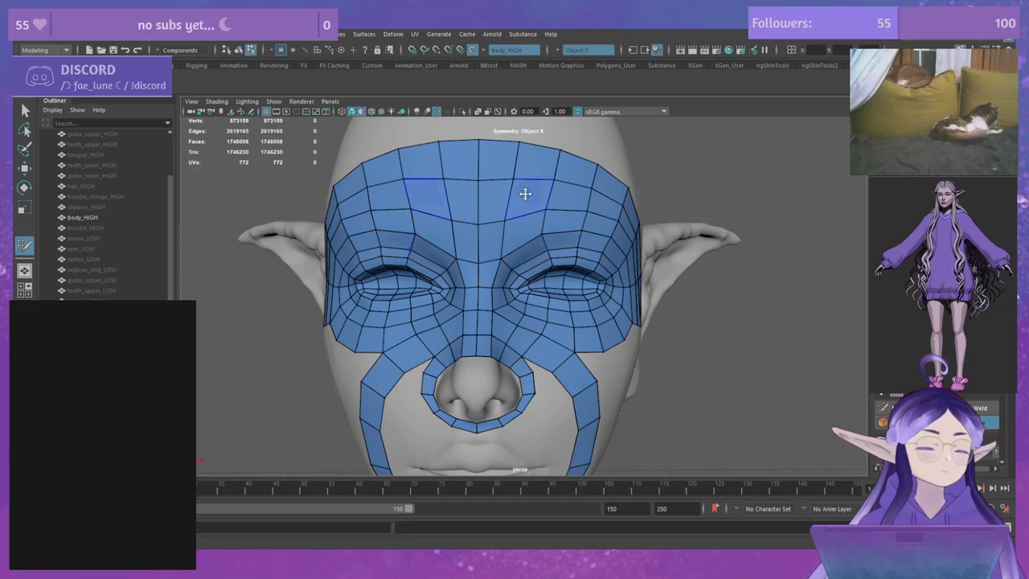
mouse_move(525, 194)
right_mouse_down("alt")
mouse_move(560, 236)
mouse_move(539, 190)
right_mouse_up("alt")
middle_click_drag(539, 190, 538, 244, "alt")
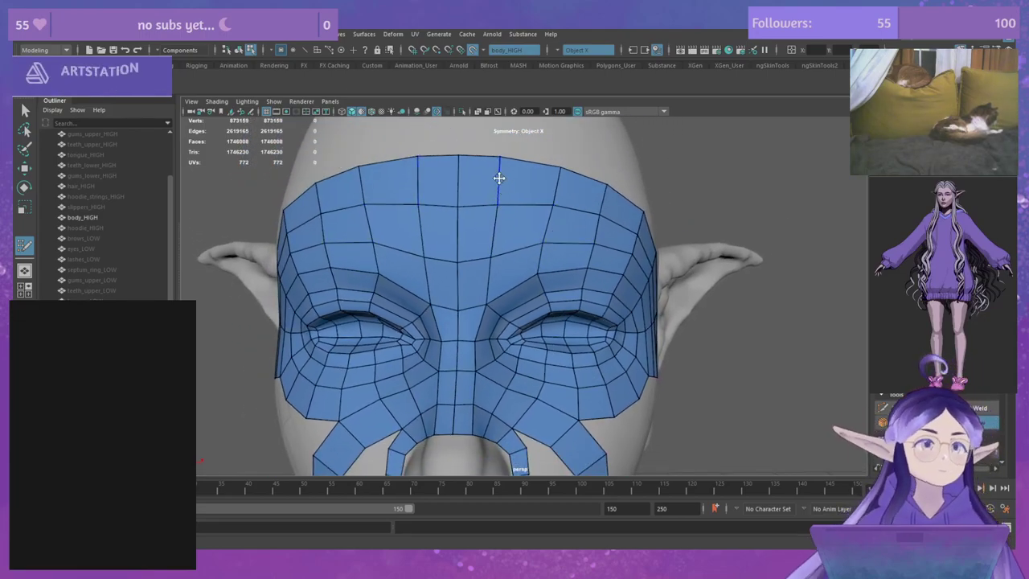
Step: Try inserting extra vertical edge loops through the forehead, eyes and upper cheeks, and undo them
left_click(518, 257, "ctrl")
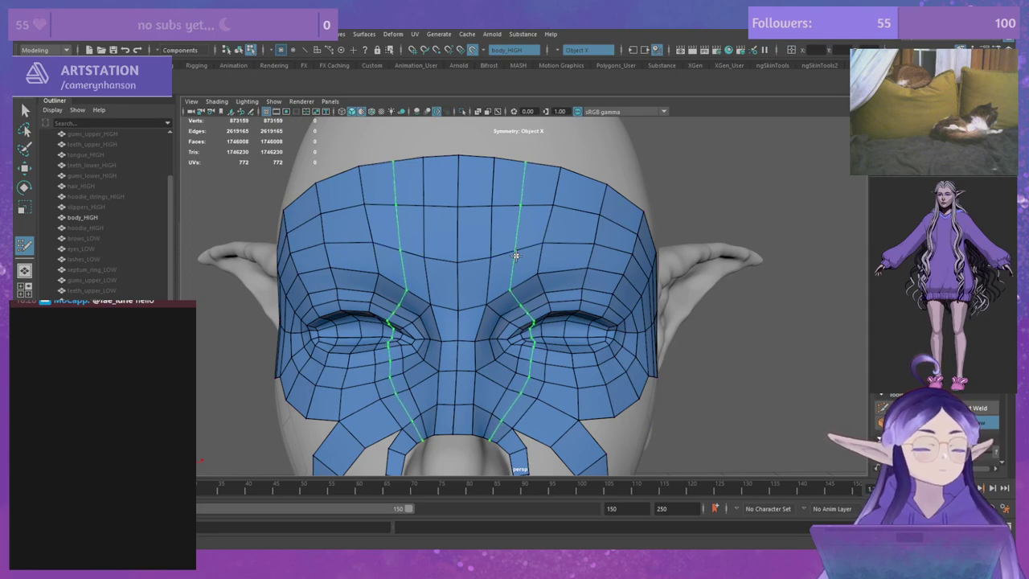
left_click(518, 252, "ctrl")
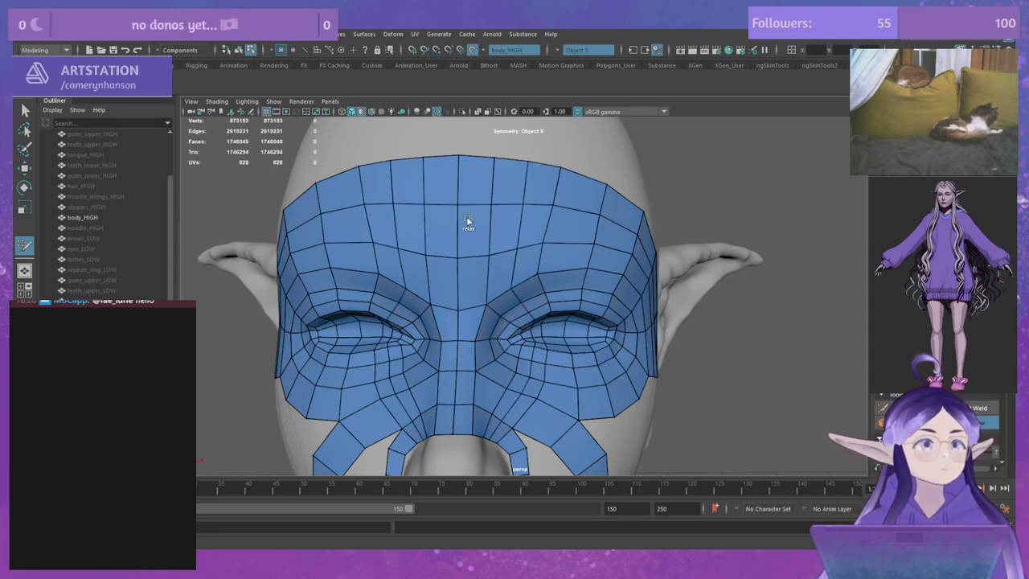
key("ctrl+z")
left_click(569, 227, "ctrl")
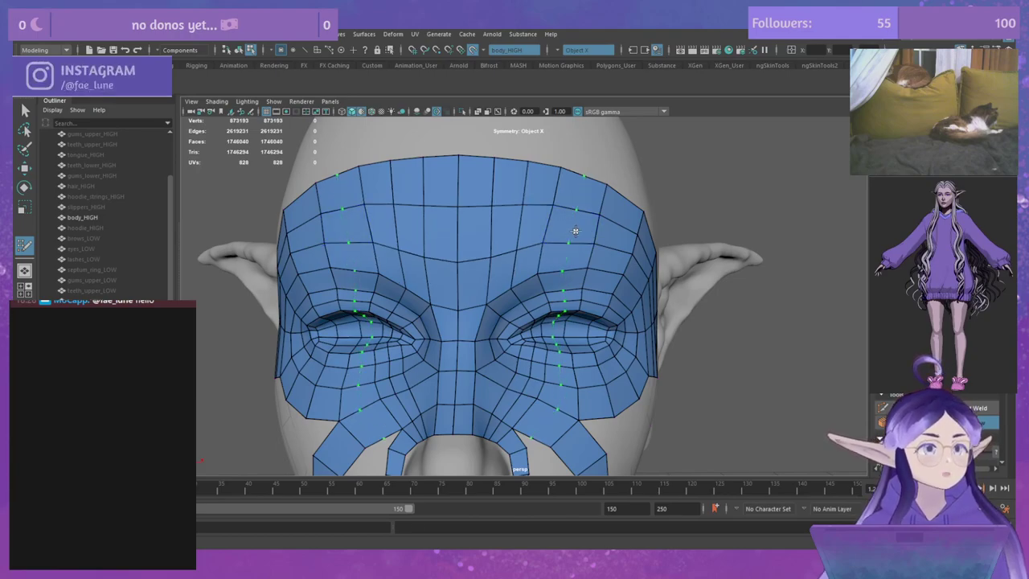
middle_click_drag(576, 347, 557, 297, "alt")
right_click_drag(556, 297, 528, 293, "alt")
left_click_drag(527, 293, 537, 298, "alt")
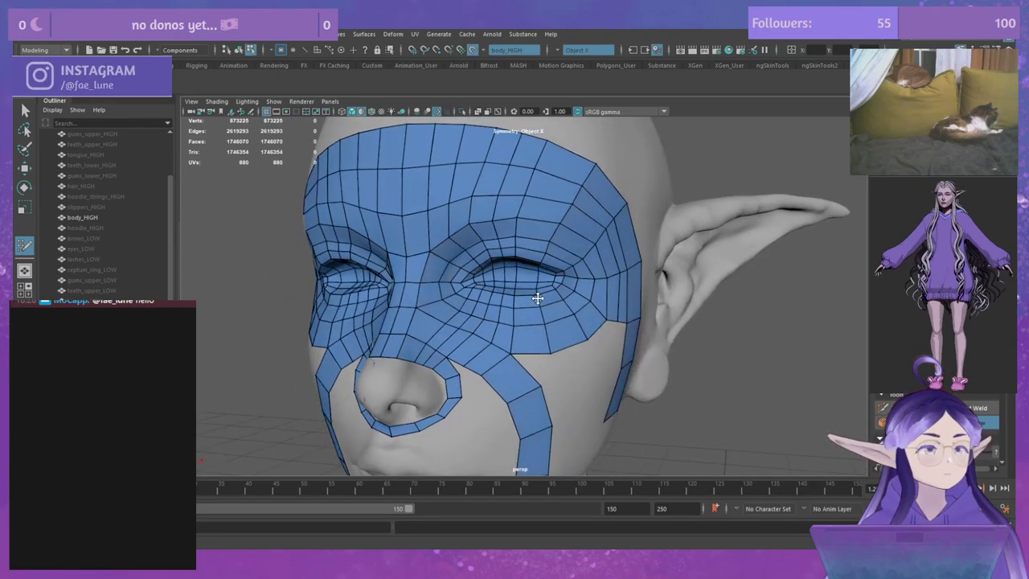
key("ctrl+z")
key("ctrl+z")
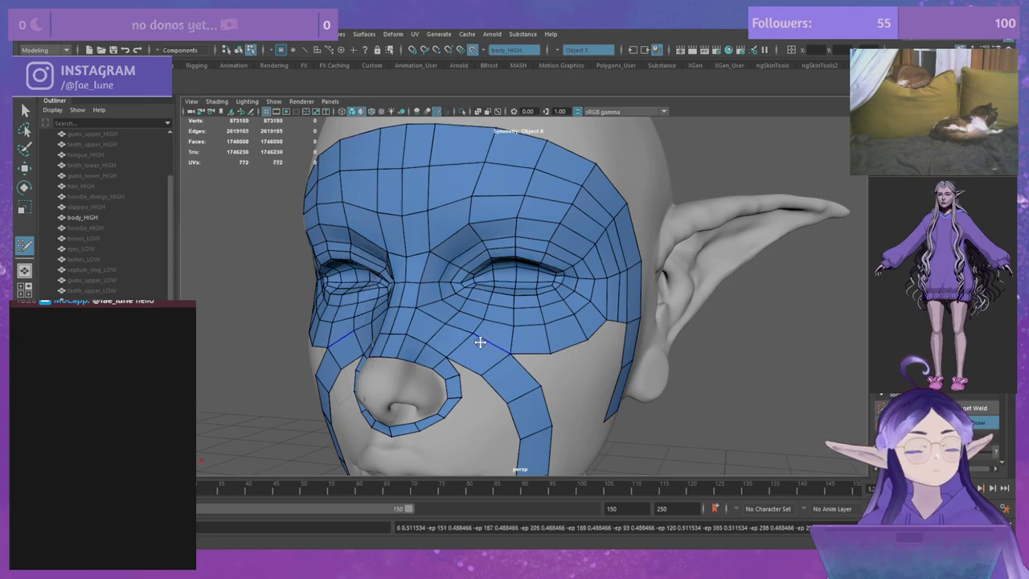
Step: Examine the topology around the nose, eye and cheek from the front, the side and above
left_click_drag(480, 340, 501, 272, "alt")
right_click_drag(501, 272, 574, 301, "alt")
middle_click_drag(522, 386, 574, 243, "alt")
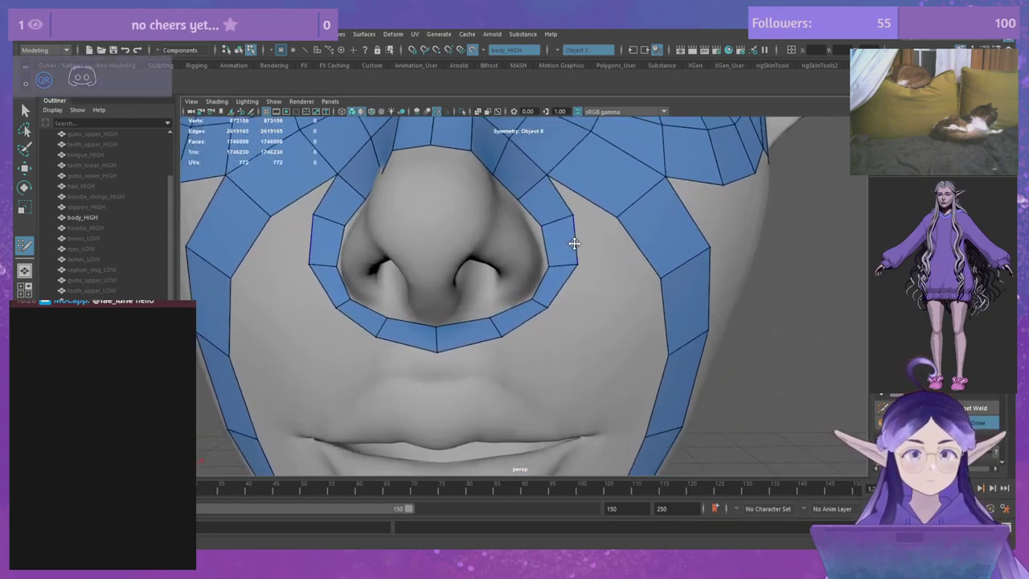
scroll(591, 243, "down", 2)
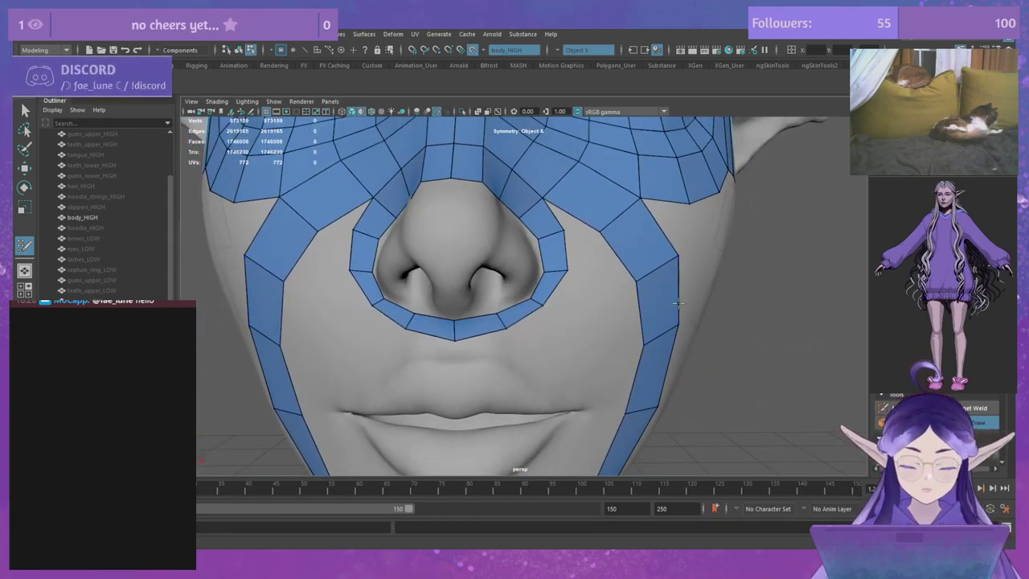
left_click_drag(628, 308, 612, 308, "alt")
right_click_drag(560, 245, 583, 262, "alt")
middle_click_drag(583, 262, 632, 264, "alt")
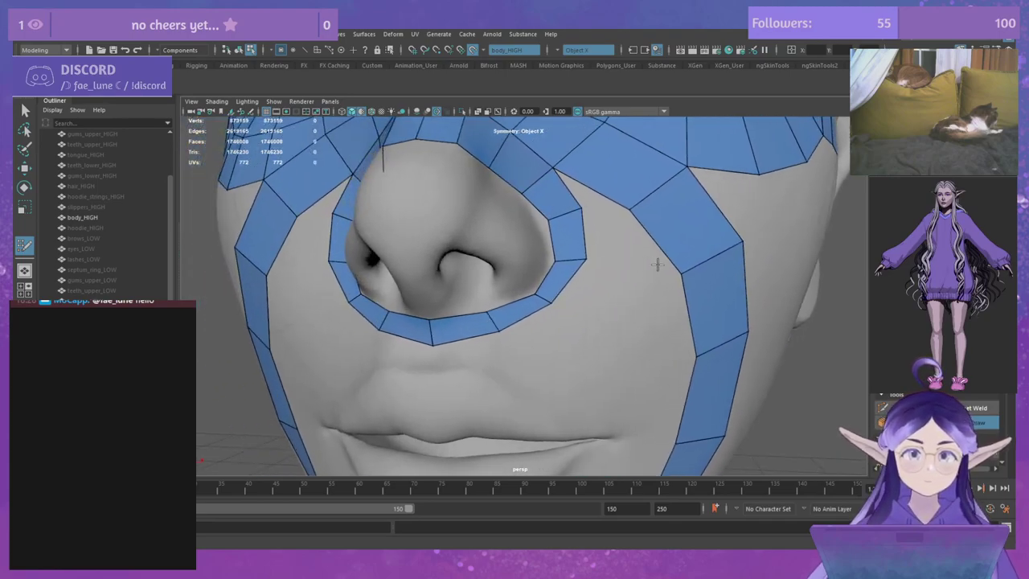
left_click_drag(656, 264, 517, 271, "alt")
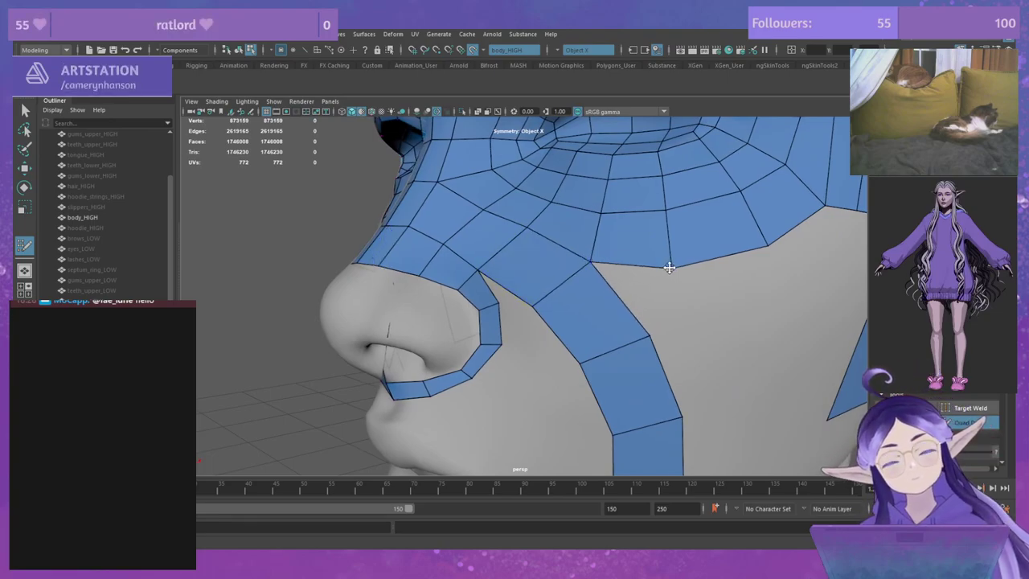
left_click_drag(706, 284, 694, 293, "alt")
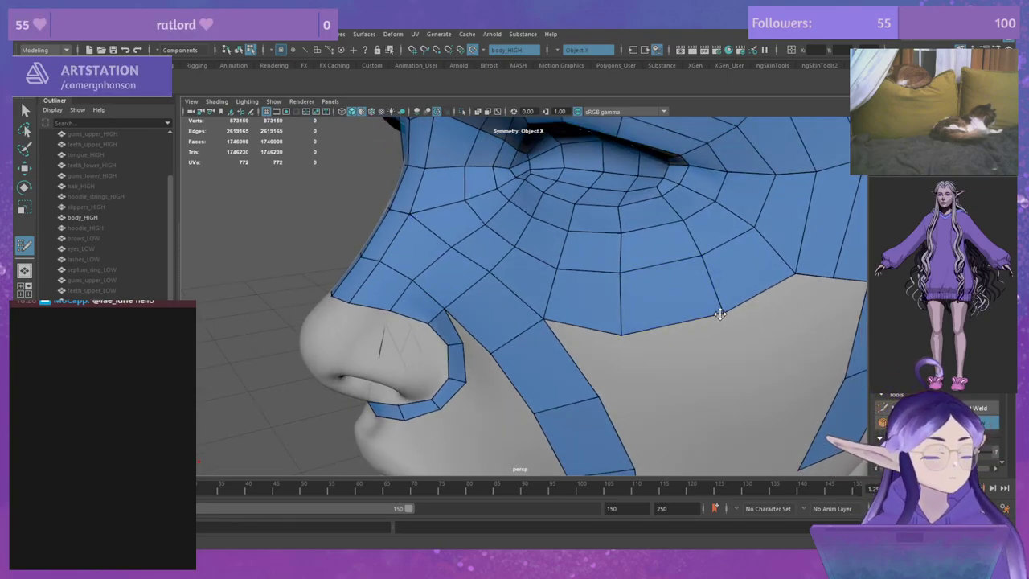
left_click_drag(616, 329, 536, 251, "alt")
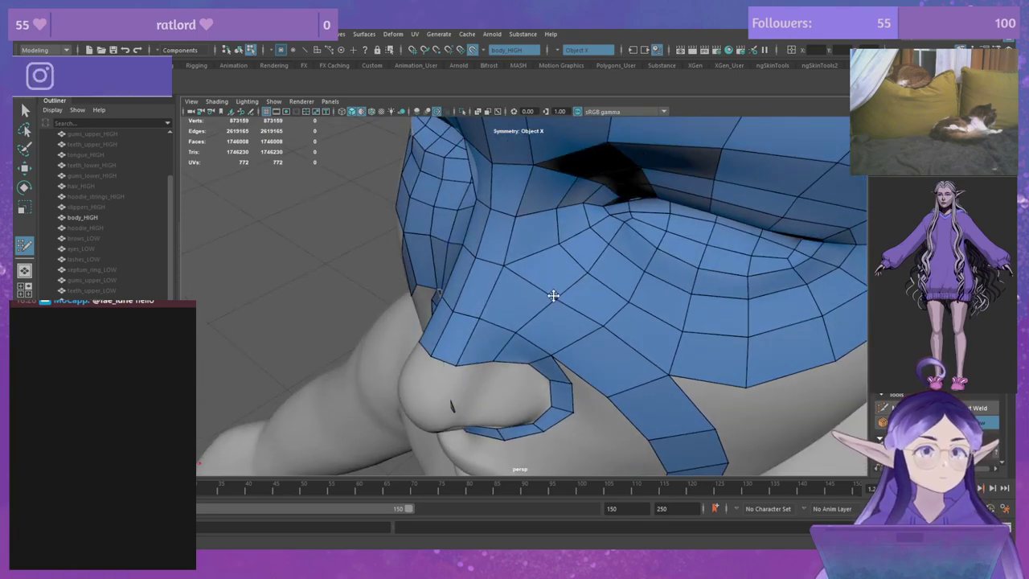
left_click_drag(629, 333, 576, 236, "alt")
right_click_drag(576, 236, 565, 258, "alt")
left_click_drag(566, 258, 598, 255, "alt")
scroll(606, 263, "down", 3)
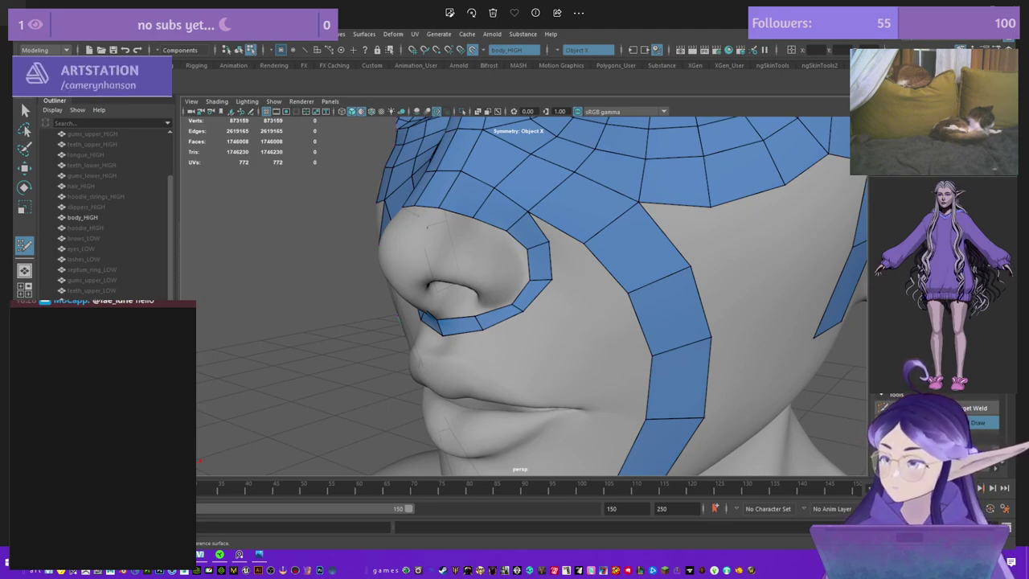
Step: Switch to the image viewer to look at the crescent moon designs and return to Maya
key("alt+Tab")
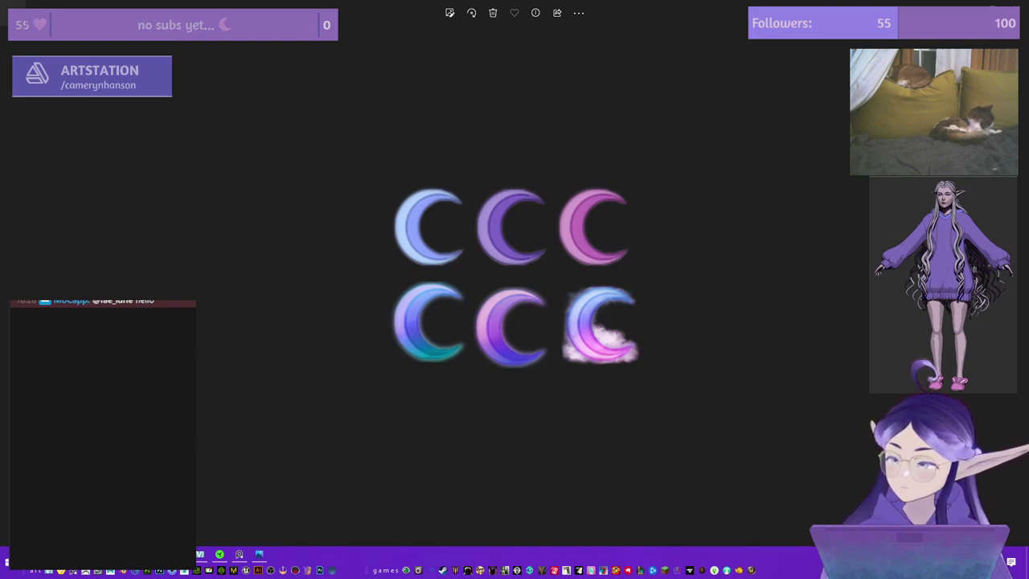
key("alt+Tab")
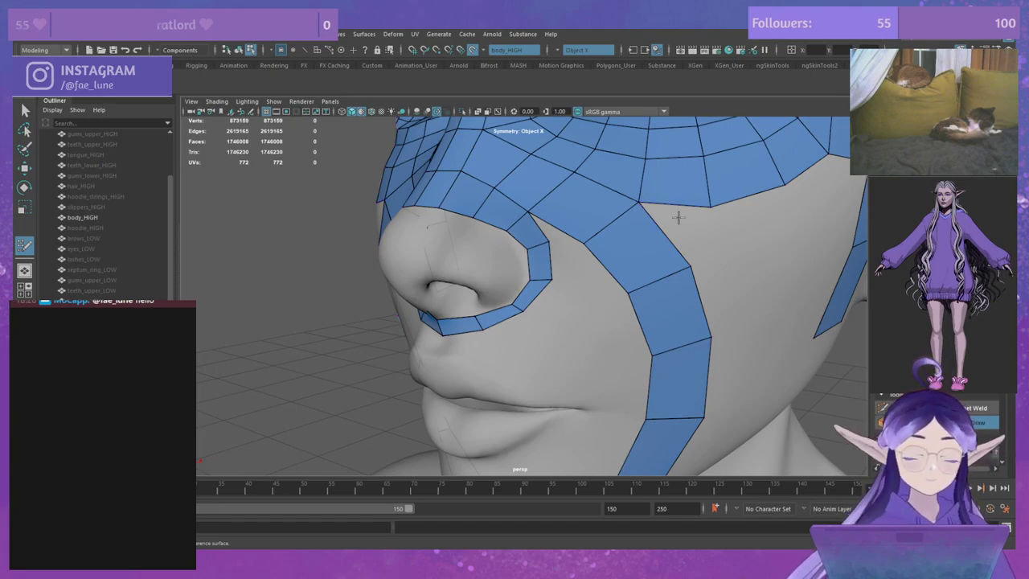
Step: Examine the open area between the cheek strip, the lower eye rings and the temple strip
left_click_drag(627, 241, 633, 276, "alt")
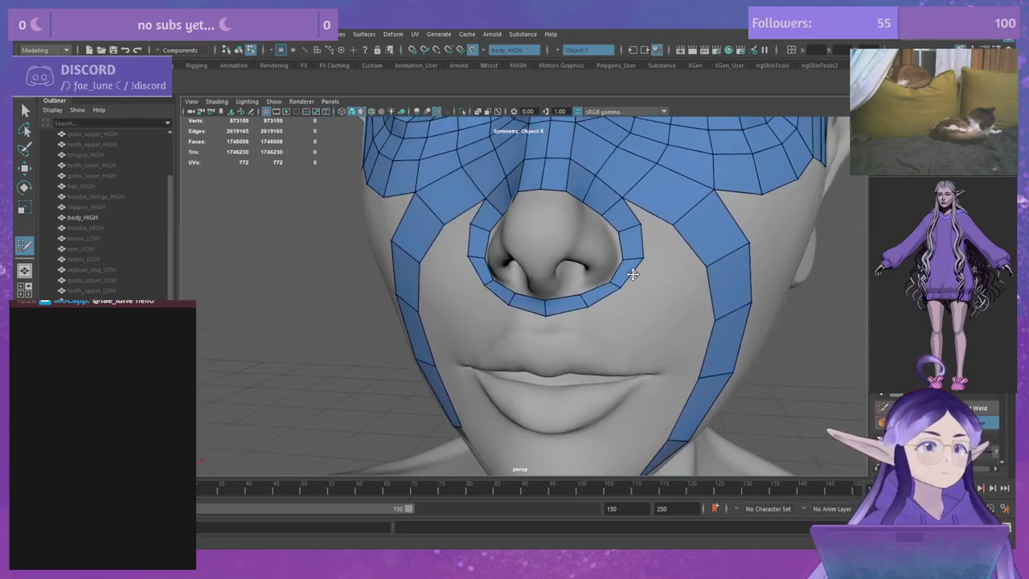
right_click_drag(636, 279, 625, 201, "alt")
left_click_drag(695, 235, 622, 235, "alt")
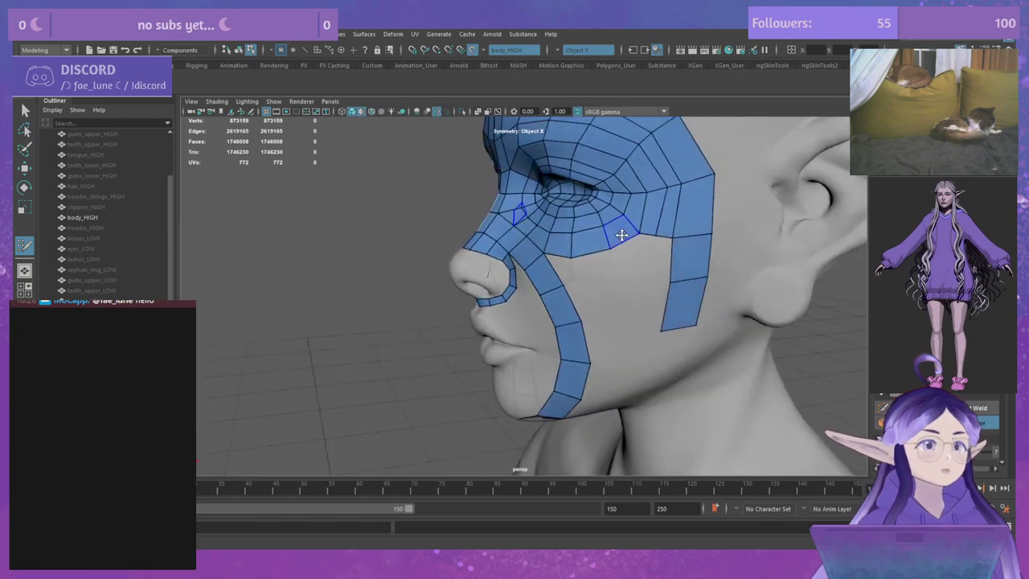
middle_click_drag(621, 235, 597, 268, "alt")
right_click_drag(590, 227, 648, 282, "alt")
middle_click_drag(648, 282, 585, 305, "alt")
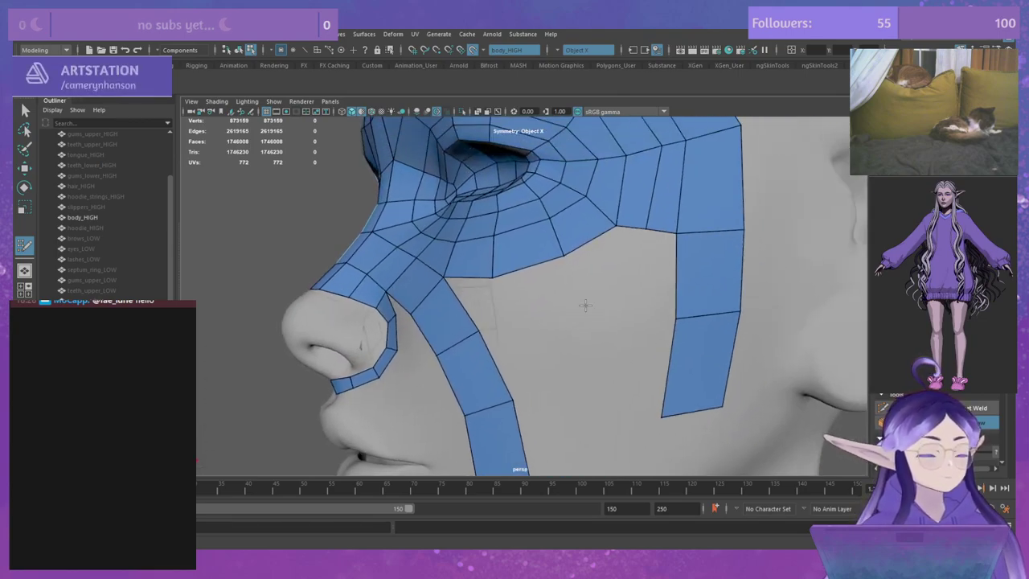
right_click_drag(716, 244, 656, 190, "alt")
middle_click_drag(656, 190, 624, 278, "alt")
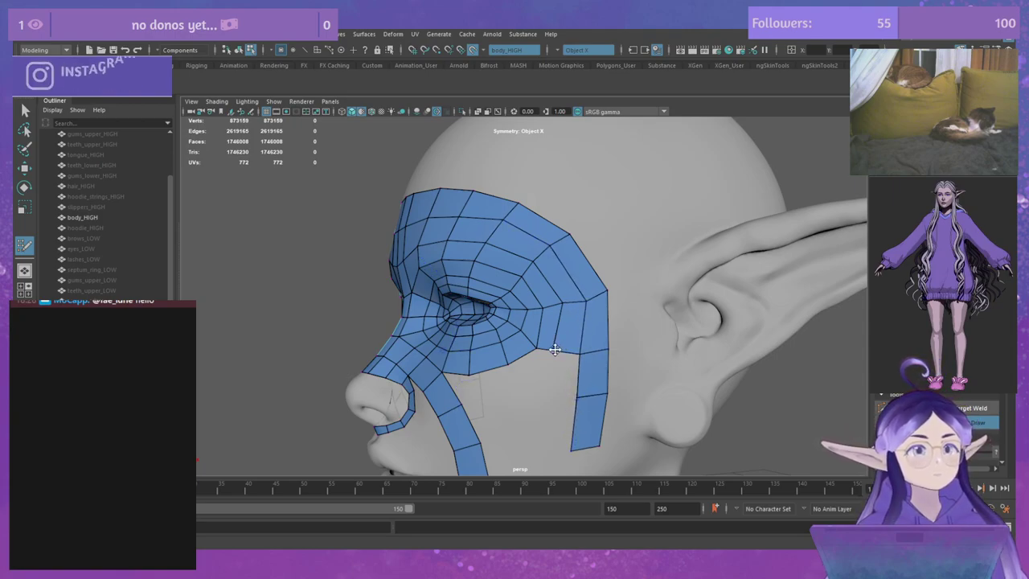
scroll(566, 378, "up", 3)
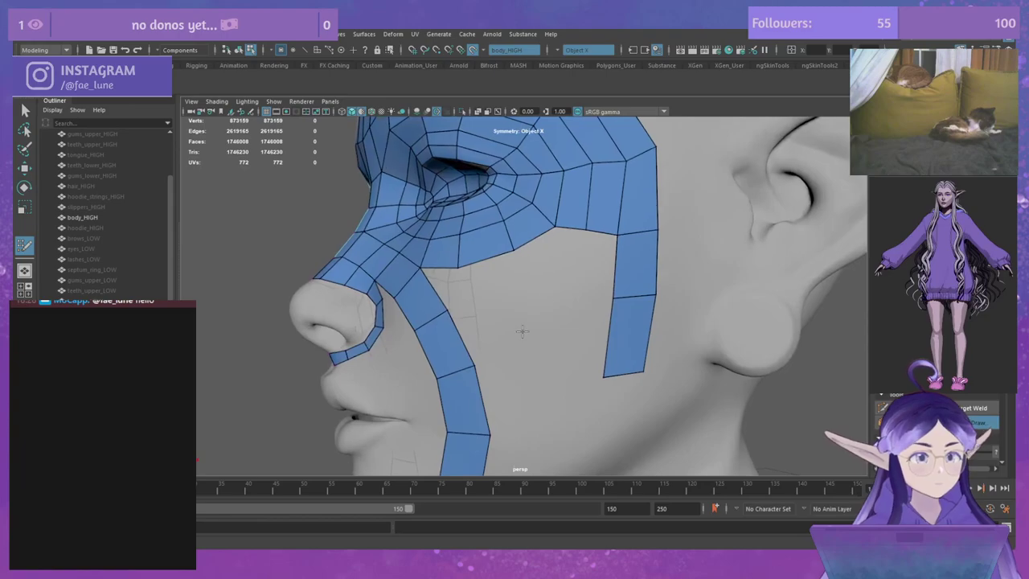
Step: Fill the corner between the eye rings and cheek strip with a quad and continue the row beneath the eye towards the temple
left_click(455, 280, "shift")
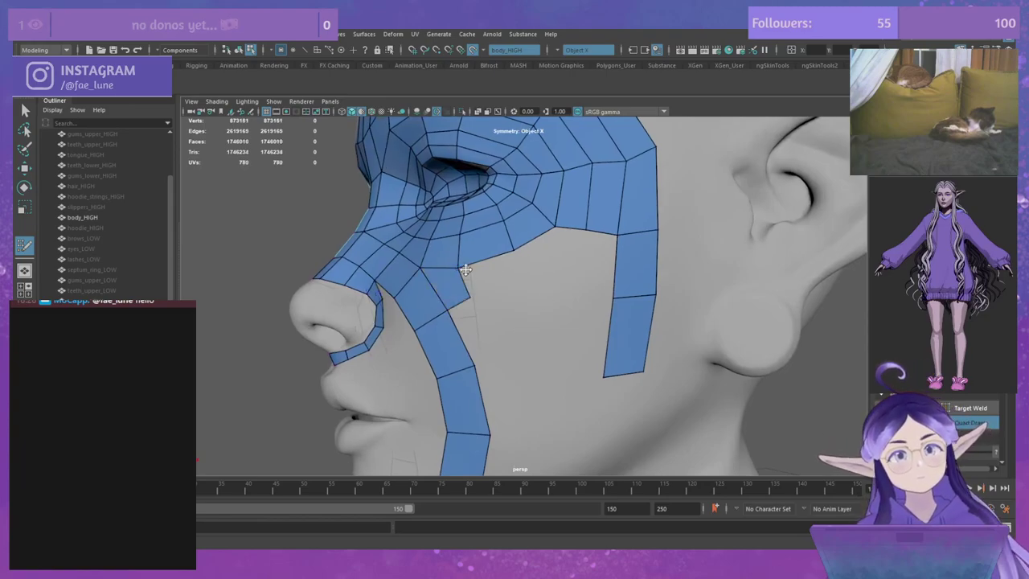
left_click_drag(464, 267, 557, 291, "alt")
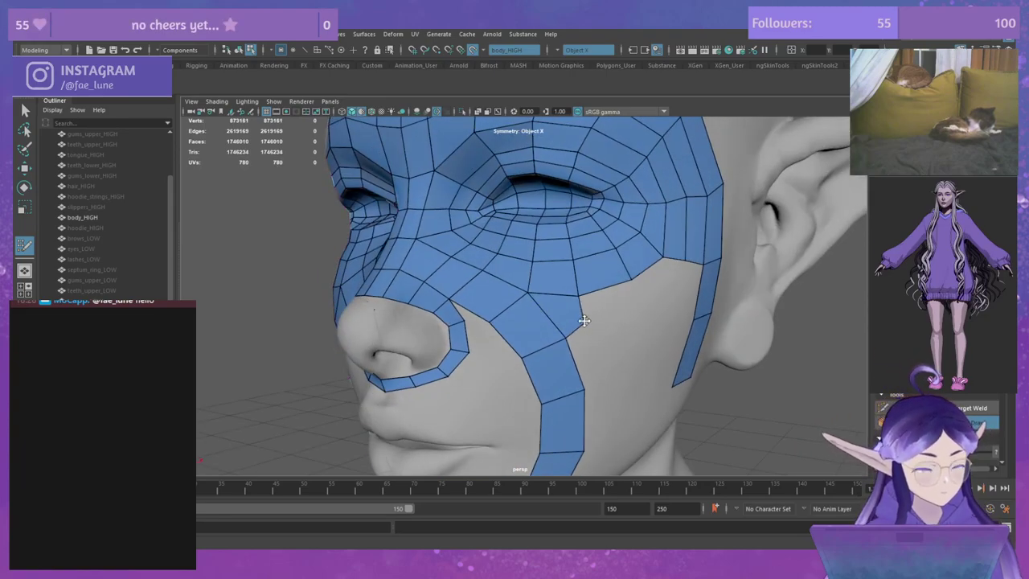
left_click_drag(568, 337, 588, 315)
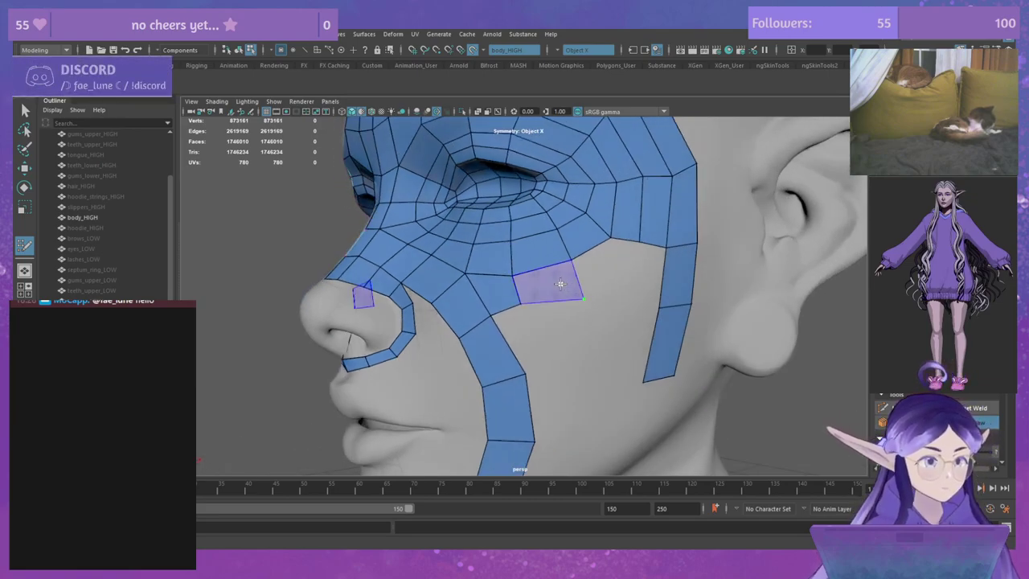
left_click(555, 286, "shift")
left_click(589, 291, "shift")
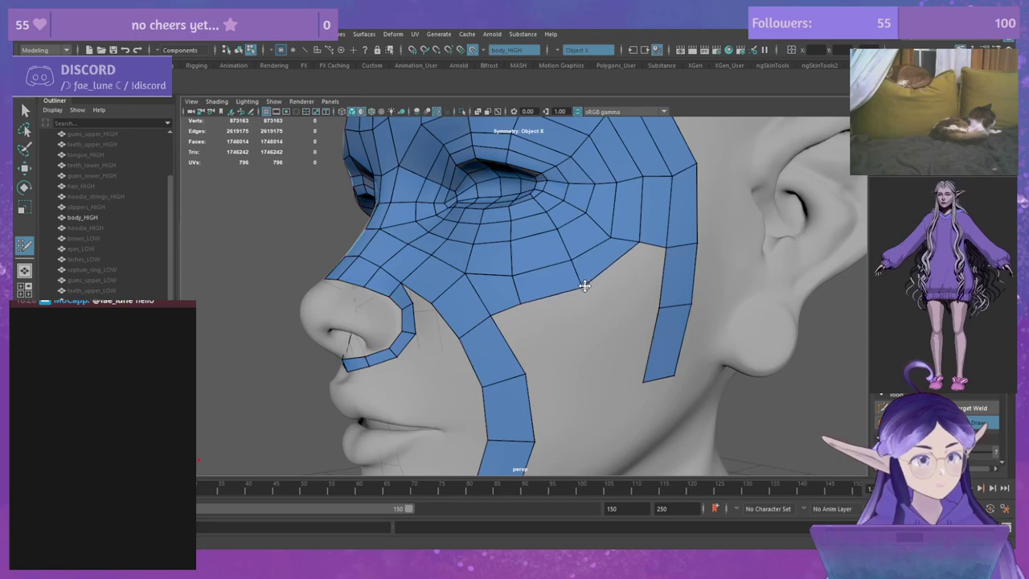
Step: Add two quads along the outer side of the cheek strip, going down the cheek from the new under-eye row
left_click(531, 333, "shift")
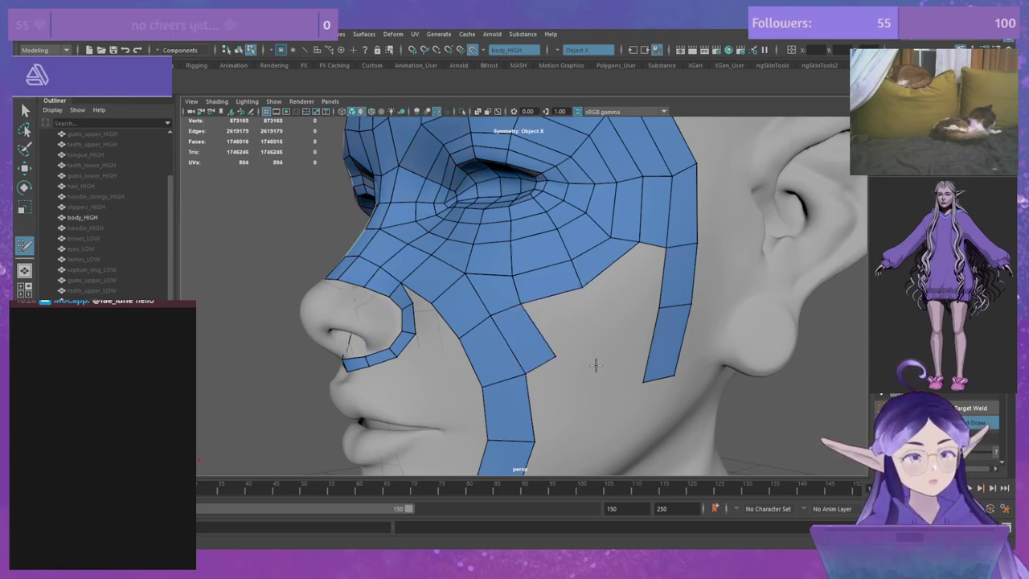
middle_click_drag(595, 367, 589, 232, "alt")
left_click(566, 293)
left_click(553, 218, "shift")
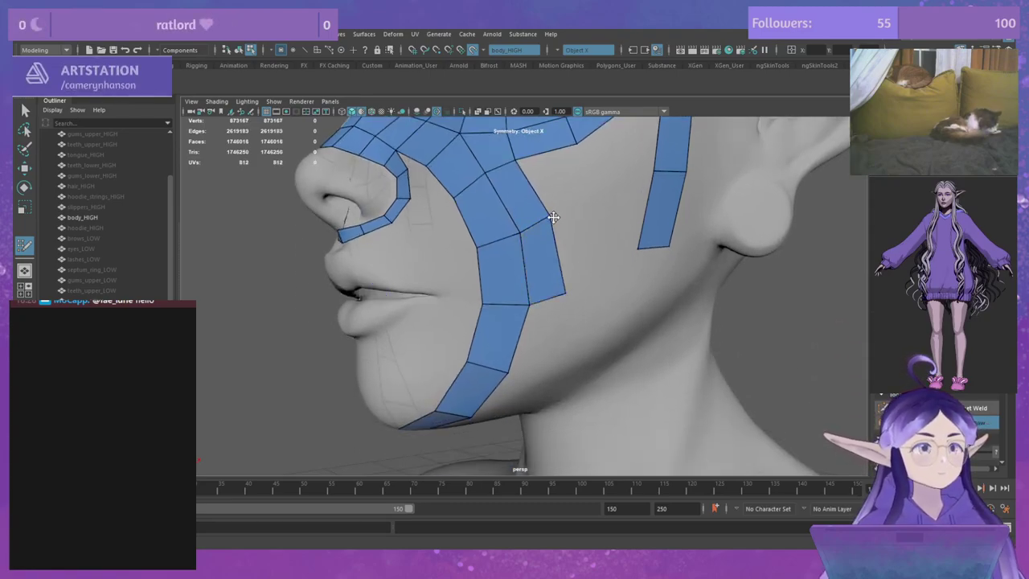
Step: Delete the lower temple strip and fill two quads across the upper cheek below the under-eye row
middle_click_drag(607, 235, 541, 287, "alt")
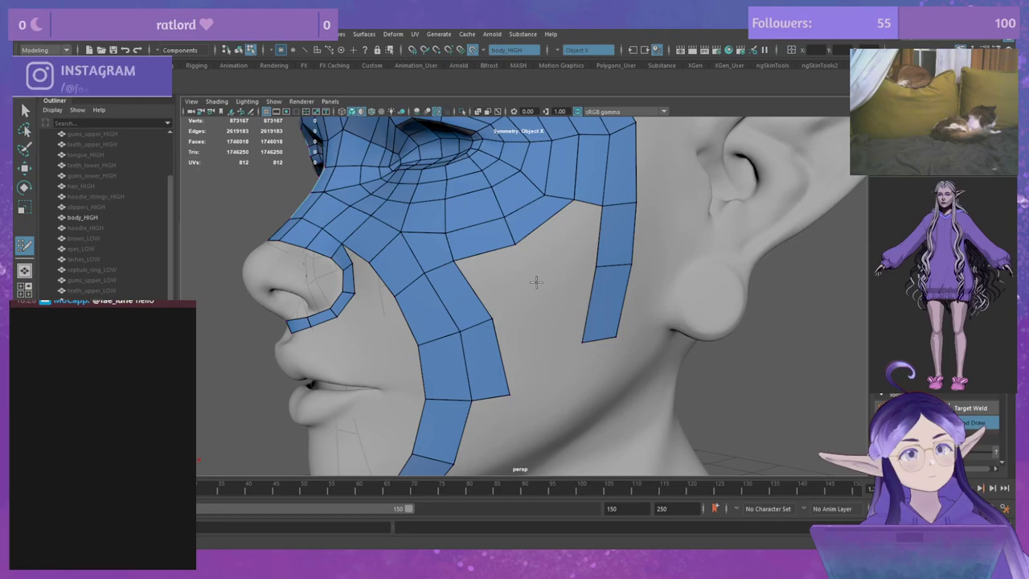
left_click(493, 281, "shift")
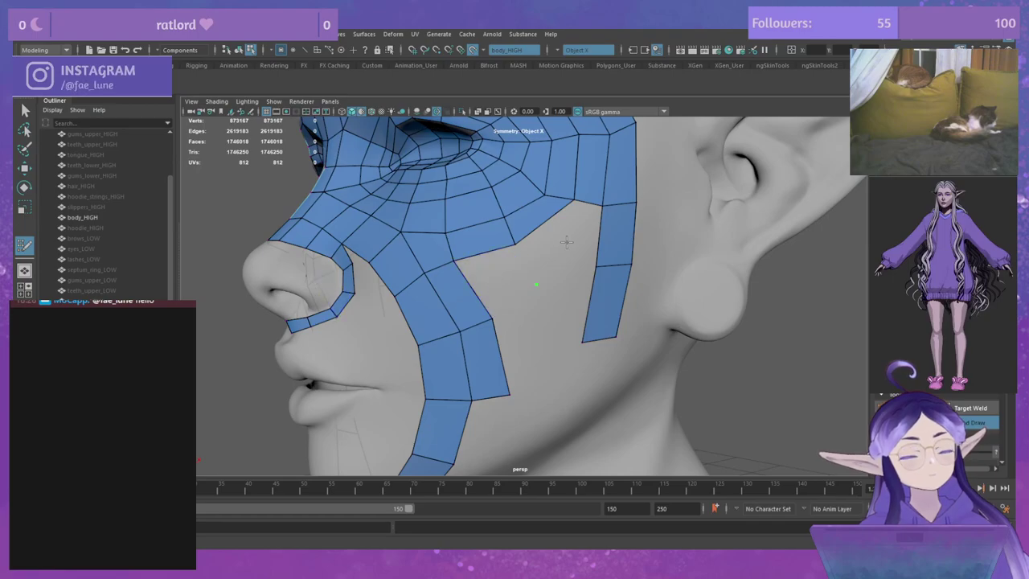
left_click(619, 243, "ctrl+shift")
left_click(551, 244, "shift")
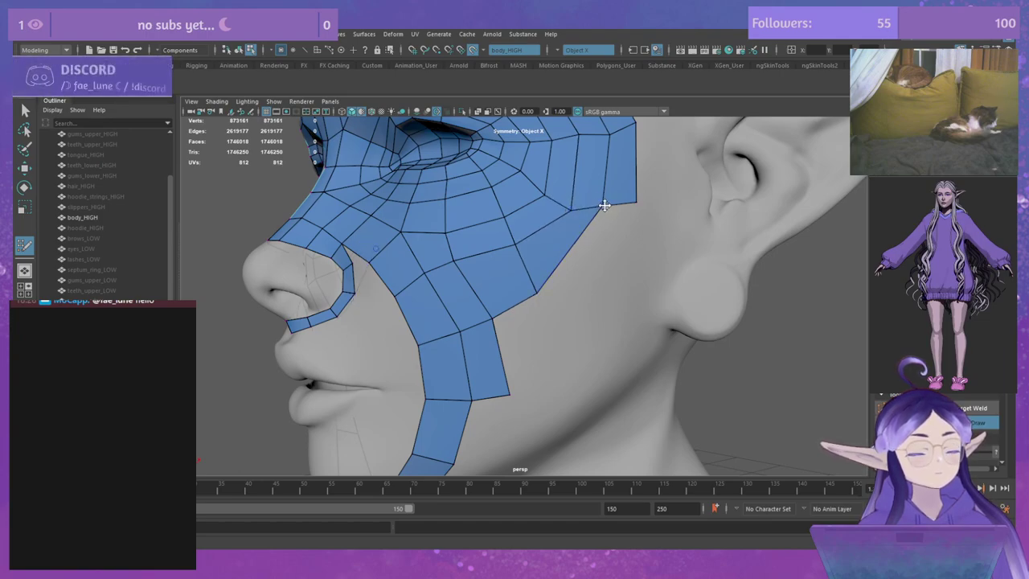
Step: Reposition the outer cheek corner, relax the upper cheek quads and remove the lowest outer quad at the temple
left_click_drag(591, 209, 603, 223)
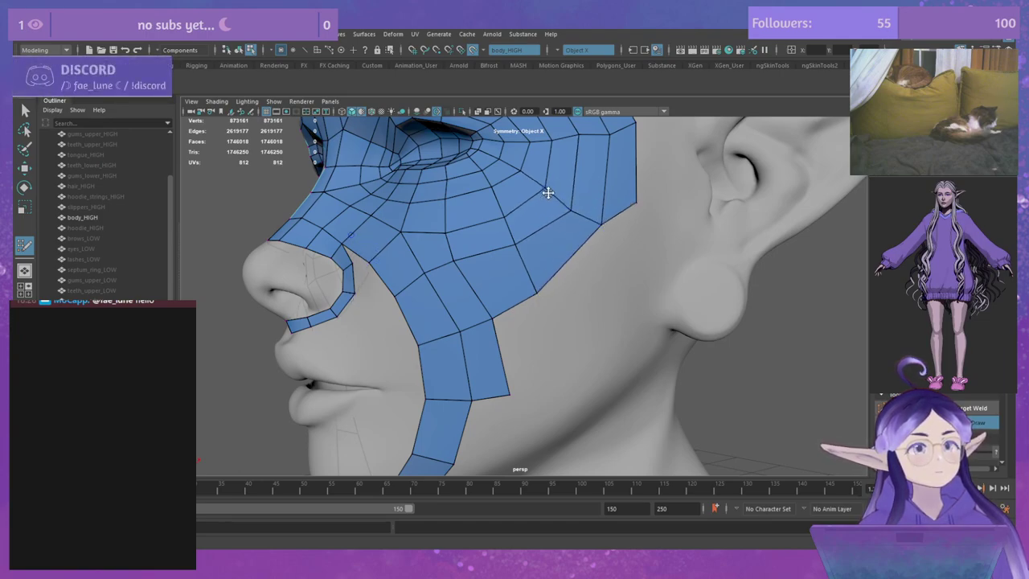
mouse_move(548, 193)
left_mouse_down("shift")
mouse_move(485, 271)
mouse_move(566, 200)
mouse_move(539, 297)
mouse_move(550, 274)
left_mouse_up("shift")
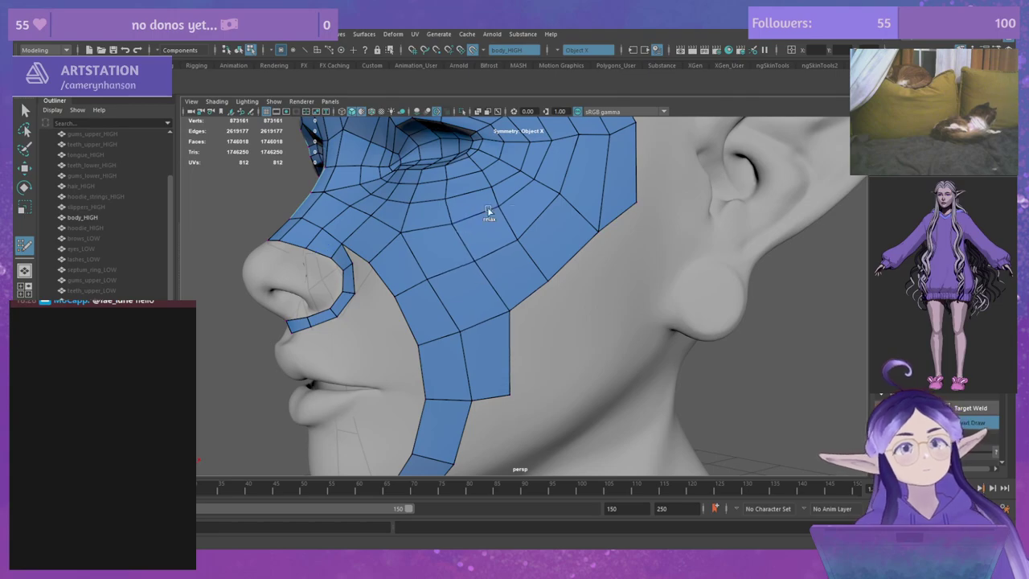
left_click_drag(551, 230, 491, 295, "alt")
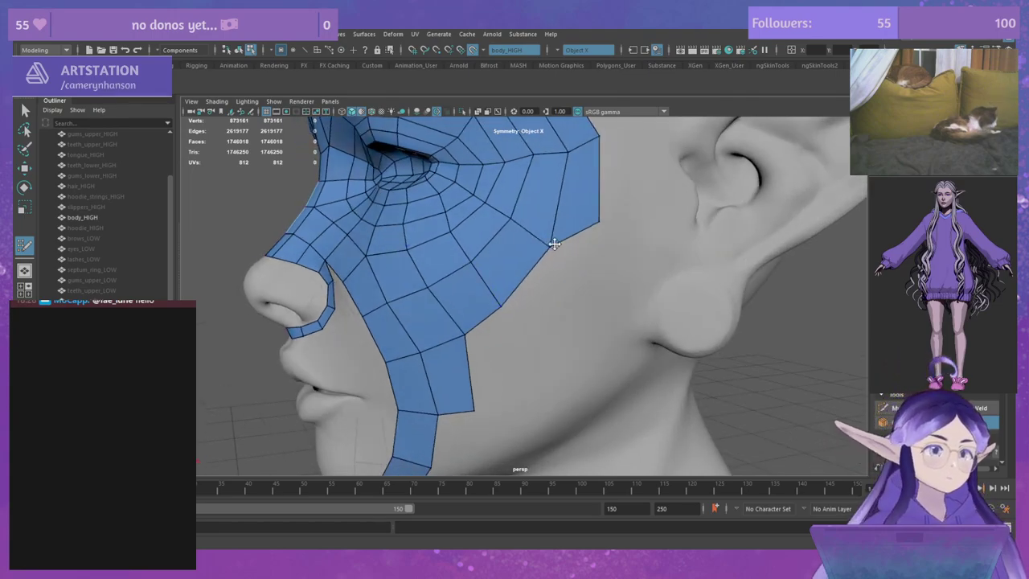
mouse_move(587, 233)
left_mouse_down("alt")
mouse_move(618, 204)
mouse_move(563, 265)
mouse_move(622, 269)
mouse_move(640, 339)
left_mouse_up("alt")
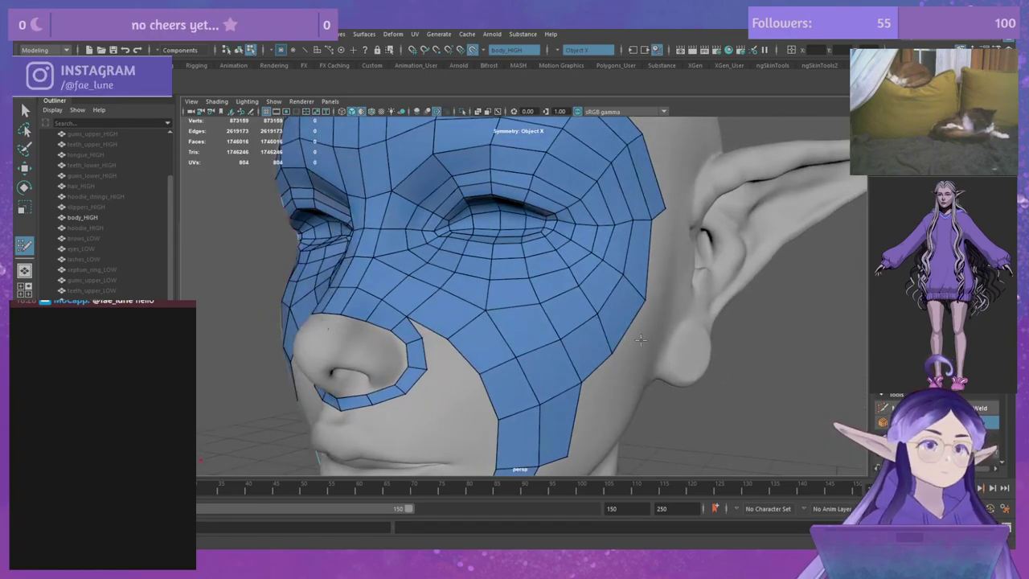
Step: Place a point near the jaw and fill another quad on the outer side of the cheek strip below the existing column
right_click_drag(639, 339, 615, 325, "alt")
middle_click_drag(616, 325, 583, 285, "alt")
left_click_drag(582, 285, 501, 290, "alt")
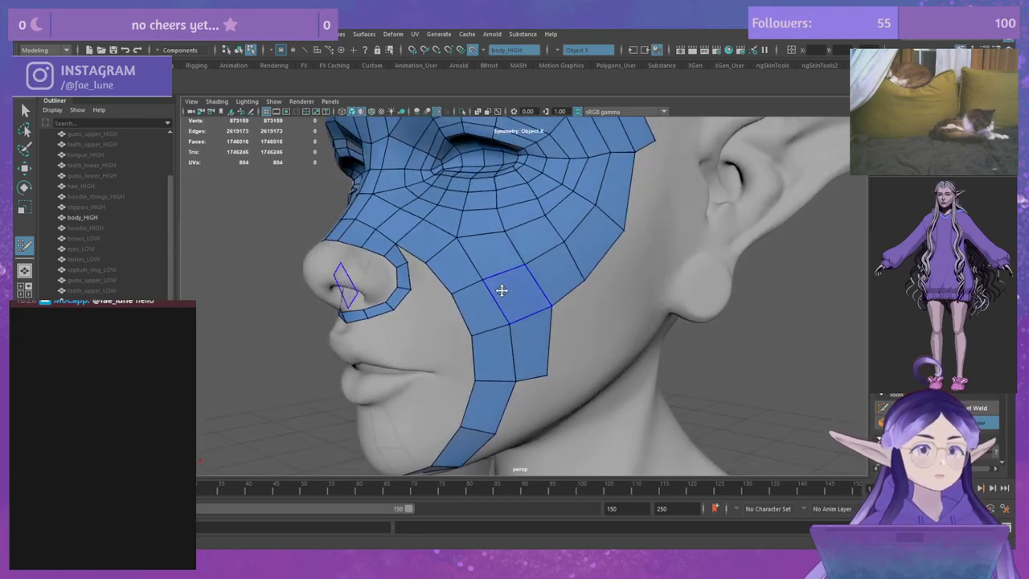
middle_click_drag(578, 295, 572, 216, "alt")
left_click_drag(572, 217, 546, 209, "alt")
middle_click_drag(547, 209, 514, 262, "alt")
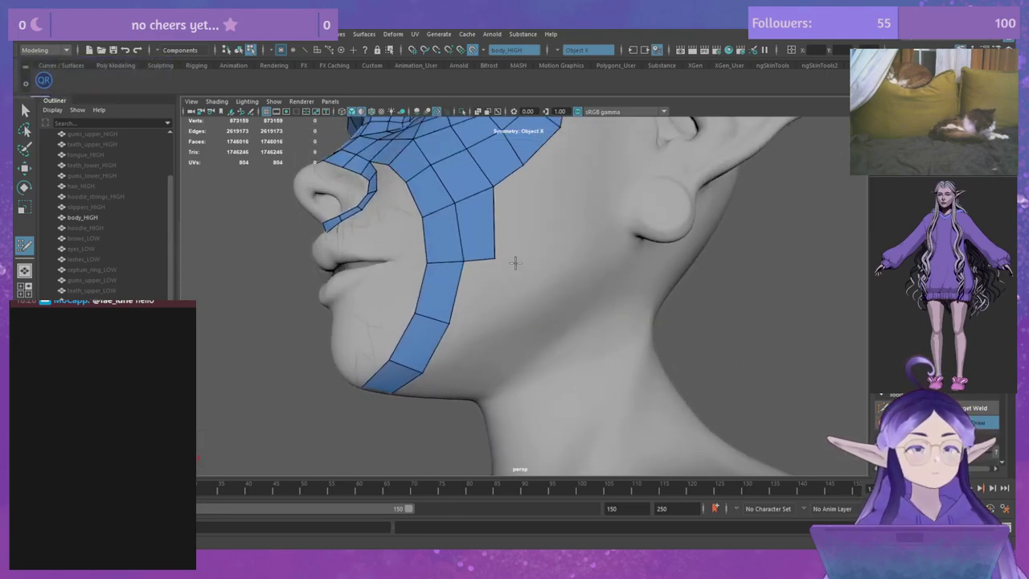
left_click_drag(515, 262, 519, 248, "alt")
middle_click_drag(519, 249, 470, 349, "alt")
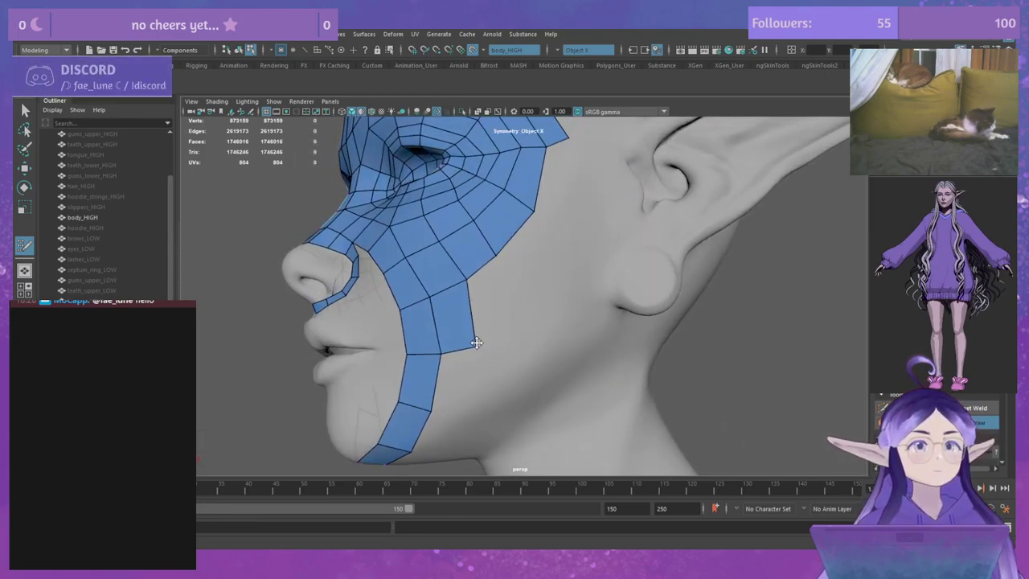
mouse_move(460, 340)
left_mouse_down("alt")
mouse_move(516, 336)
mouse_move(439, 342)
mouse_move(503, 342)
mouse_move(452, 340)
mouse_move(496, 246)
mouse_move(487, 294)
mouse_move(455, 325)
left_mouse_up("alt")
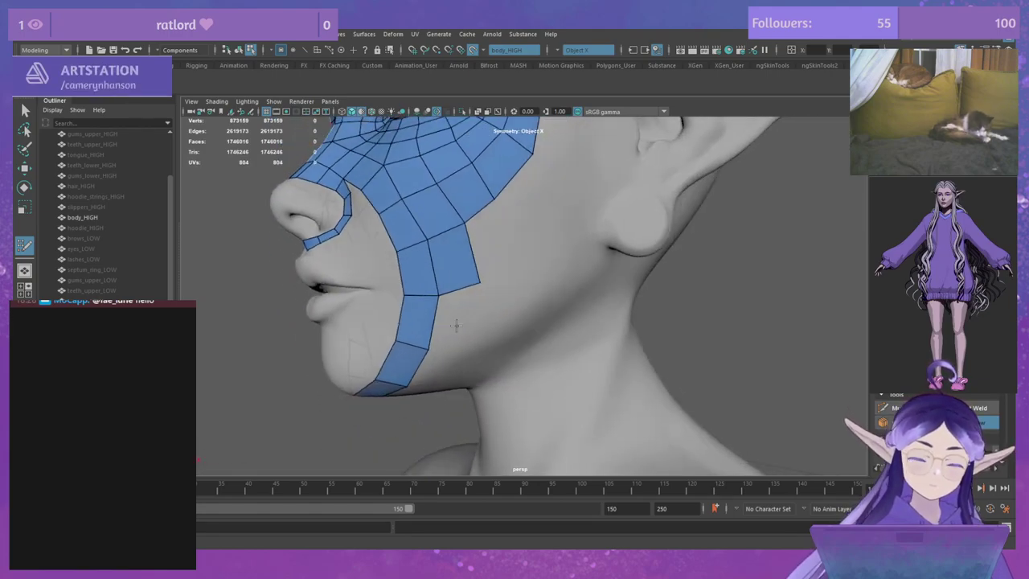
left_click(482, 331)
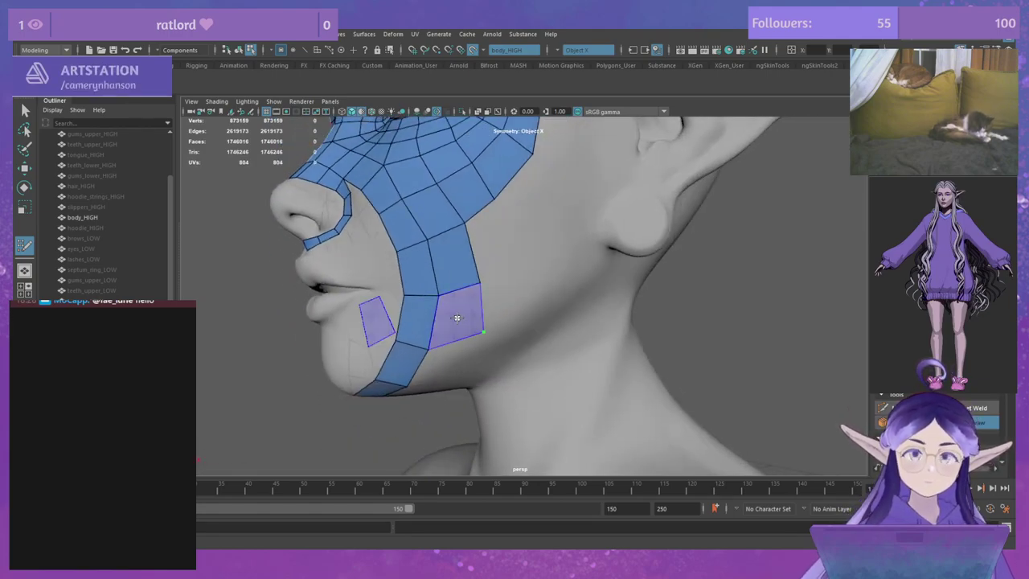
left_click(456, 318, "shift")
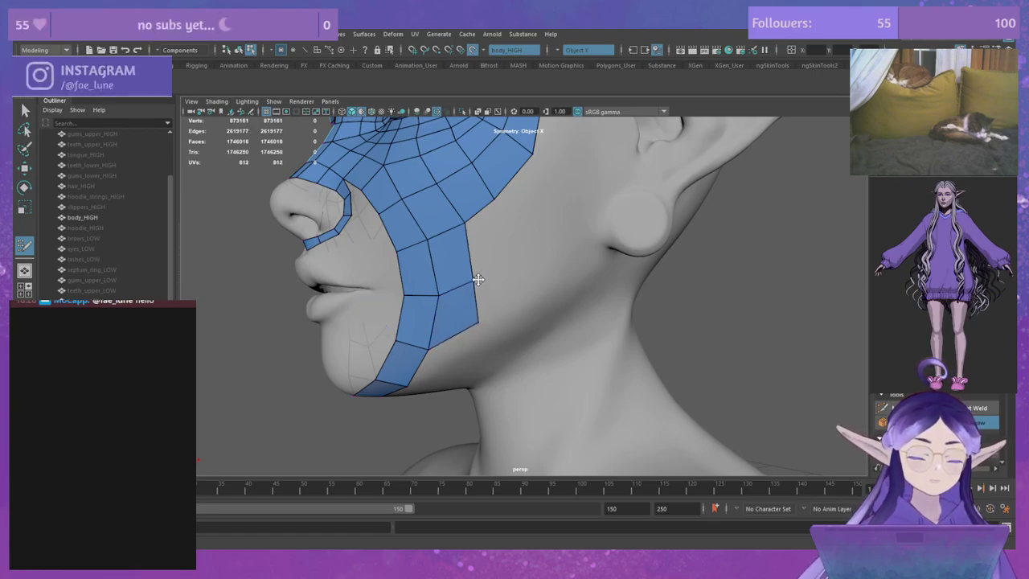
Step: Extrude the cheek column's outer edges towards the ear to add two more quads down to the jaw
middle_click_drag(490, 305, 463, 356, "alt")
left_click_drag(463, 356, 446, 352, "alt")
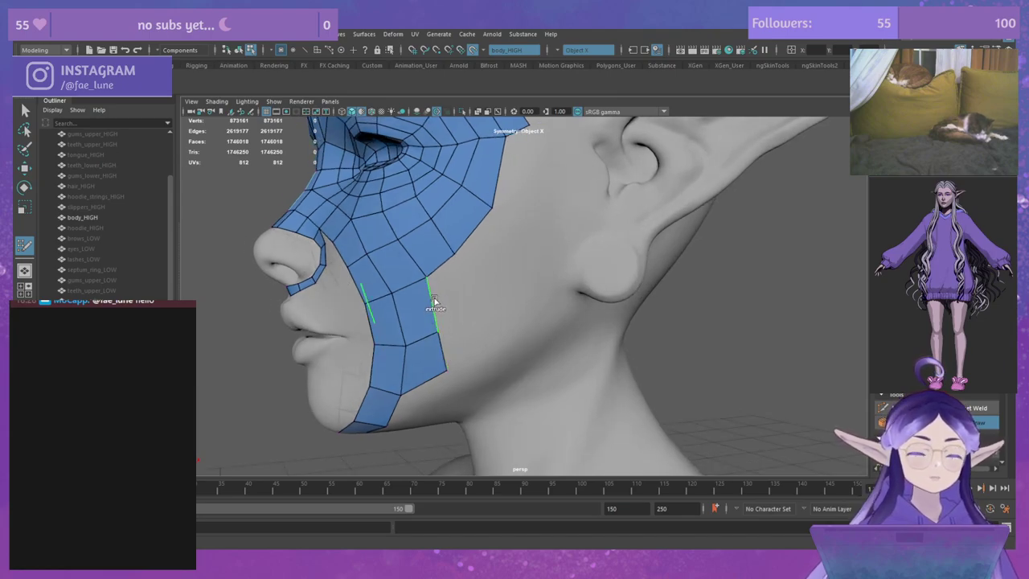
mouse_move(434, 301)
left_mouse_down()
mouse_move(489, 299)
mouse_move(466, 308)
mouse_move(480, 354)
mouse_move(448, 372)
left_mouse_up()
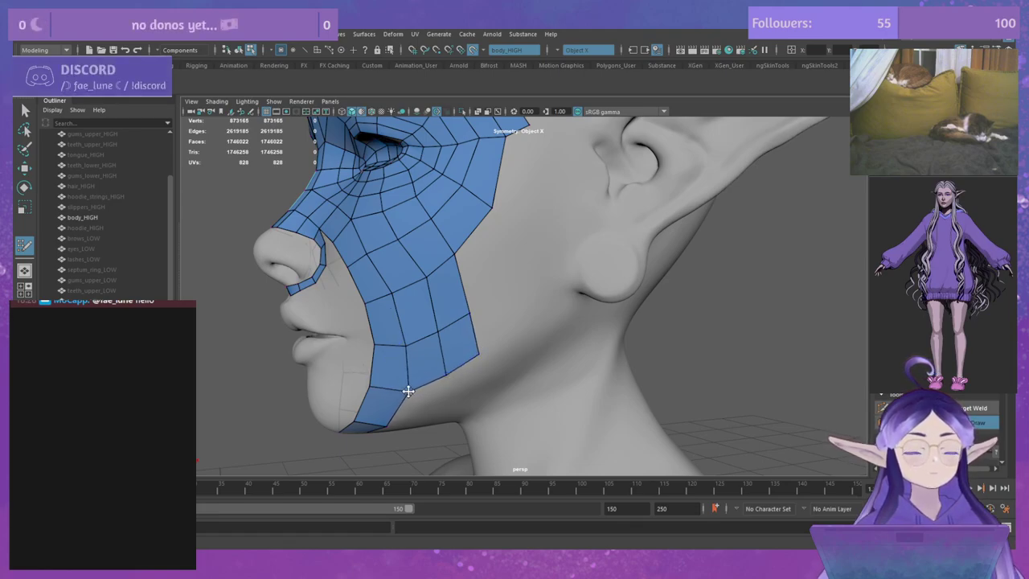
Step: Extrude the outer cheek edges towards the ear to add two more quads, and pull their outer corners up and back towards the earlobe
mouse_move(465, 306)
left_mouse_down()
mouse_move(518, 229)
mouse_move(497, 214)
left_mouse_up()
left_click_drag(460, 274, 471, 273)
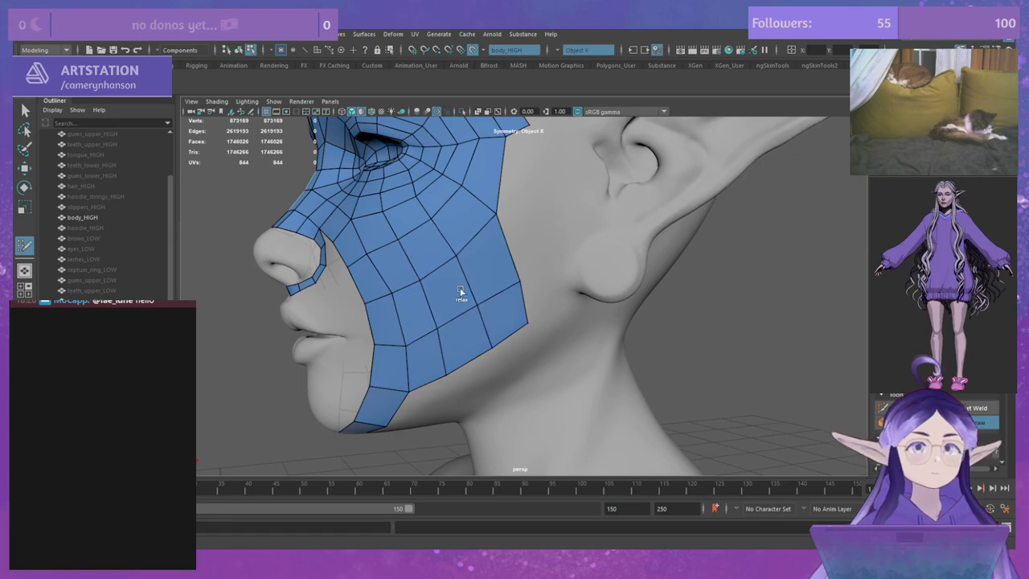
left_click_drag(487, 214, 481, 344, "alt")
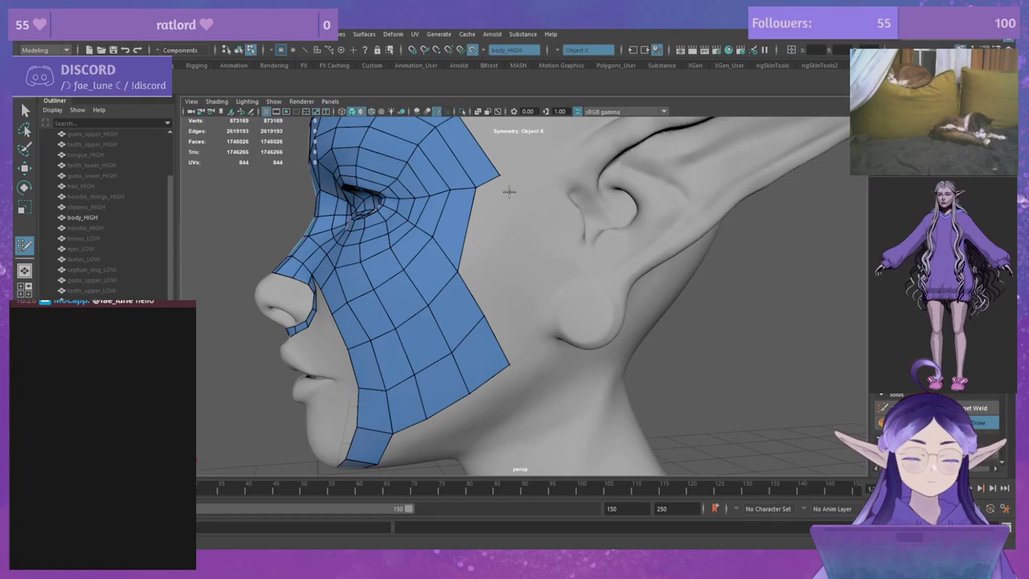
left_click_drag(457, 270, 467, 262)
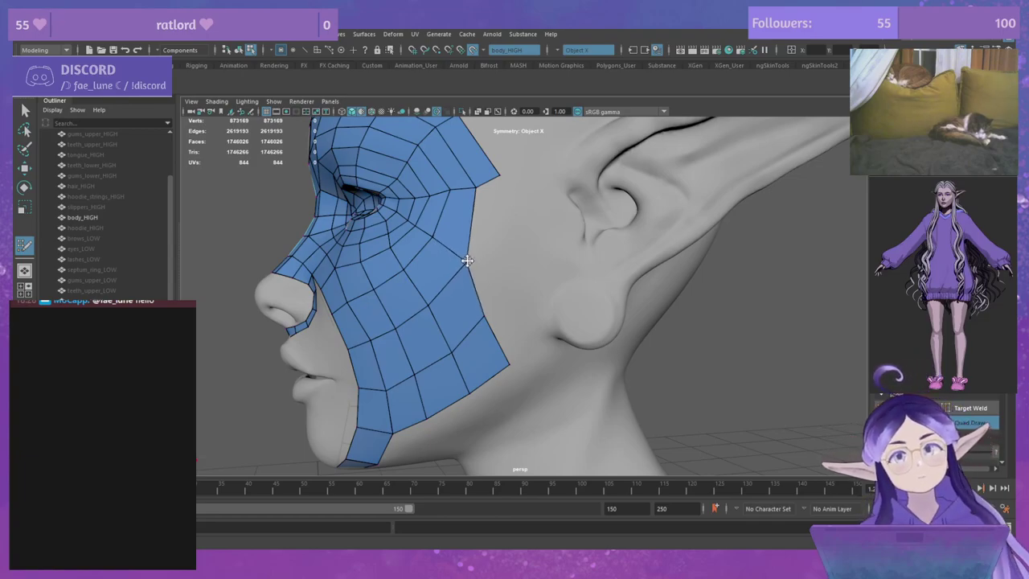
left_click_drag(485, 316, 502, 288)
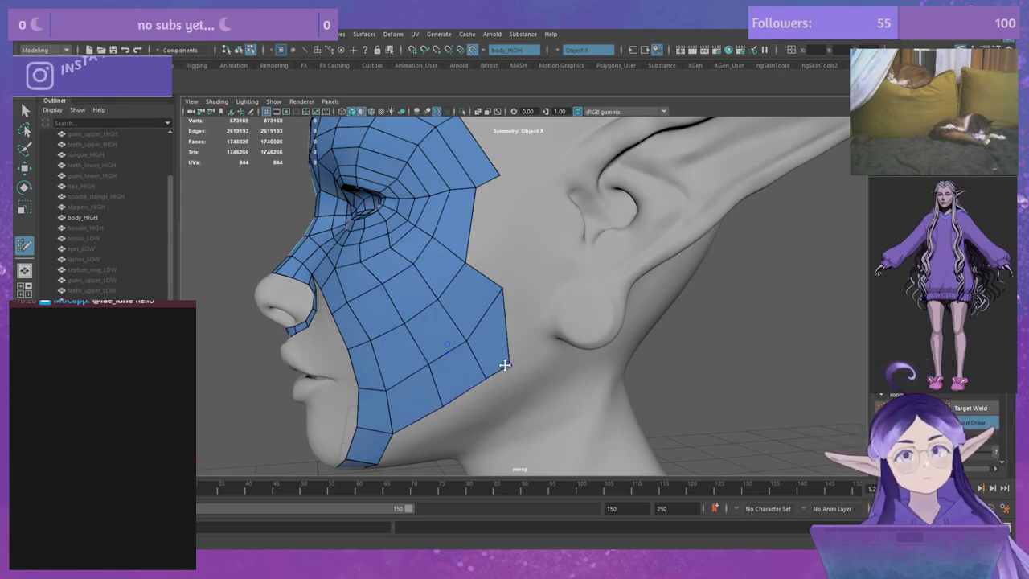
mouse_move(499, 362)
left_mouse_down()
mouse_move(542, 310)
mouse_move(524, 300)
left_mouse_up()
left_click_drag(496, 262, 515, 266, "alt")
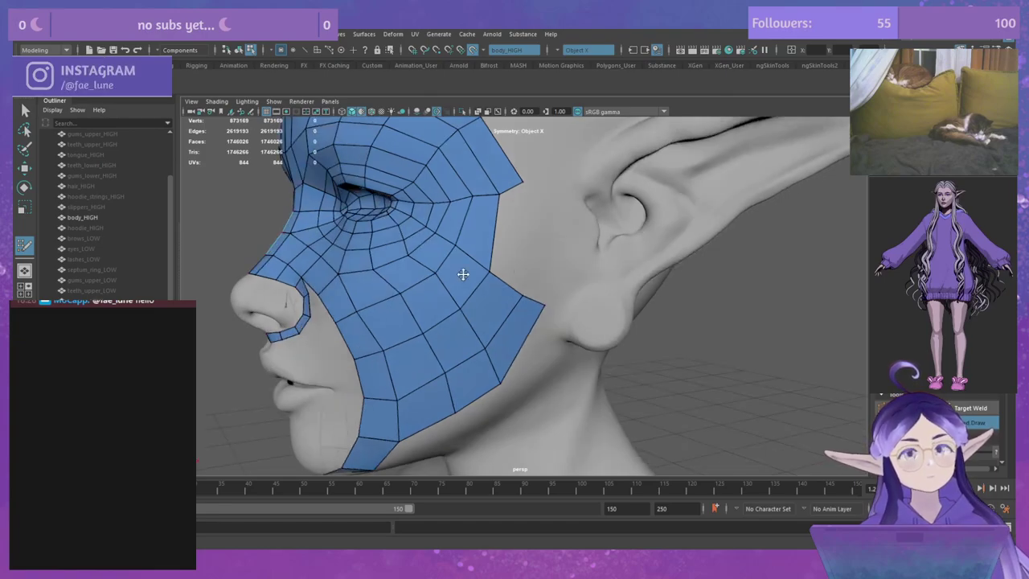
left_click_drag(428, 288, 419, 297)
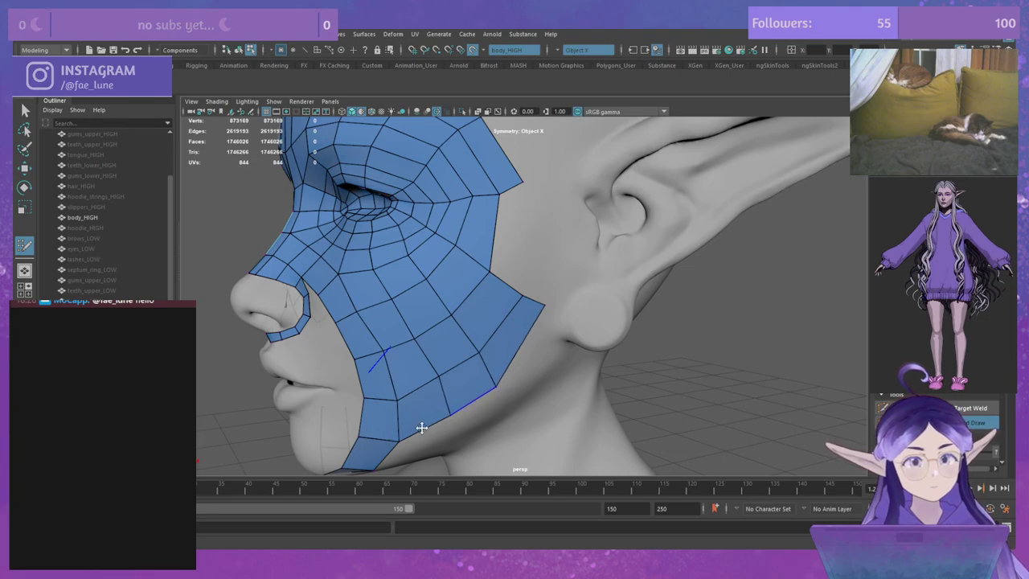
Step: Fill two quads down the side of the face in front of the ear, joining the temple corner to the outer cheek corner
left_click_drag(506, 280, 500, 255, "alt")
left_click(491, 266, "shift")
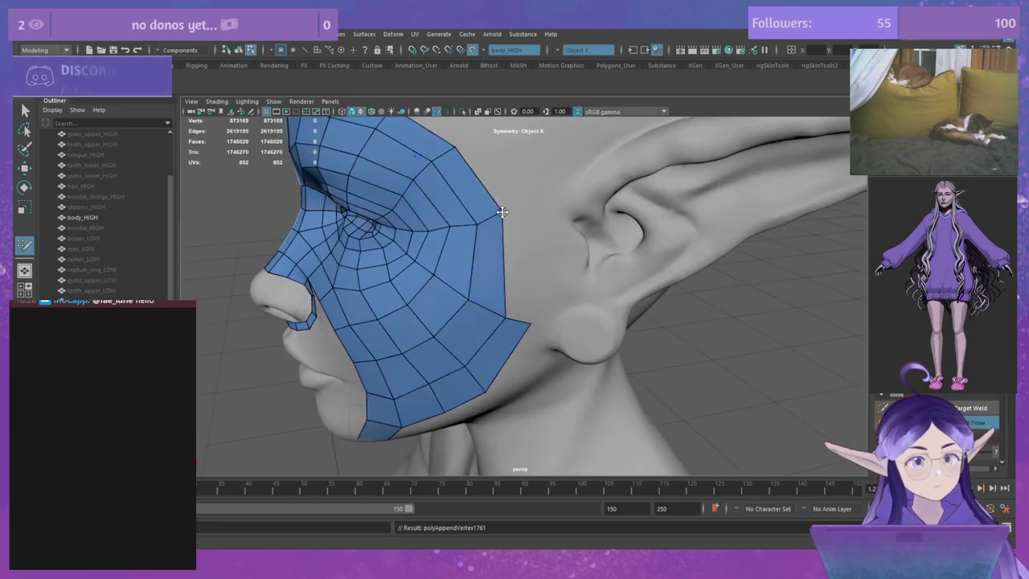
left_click_drag(501, 211, 526, 245)
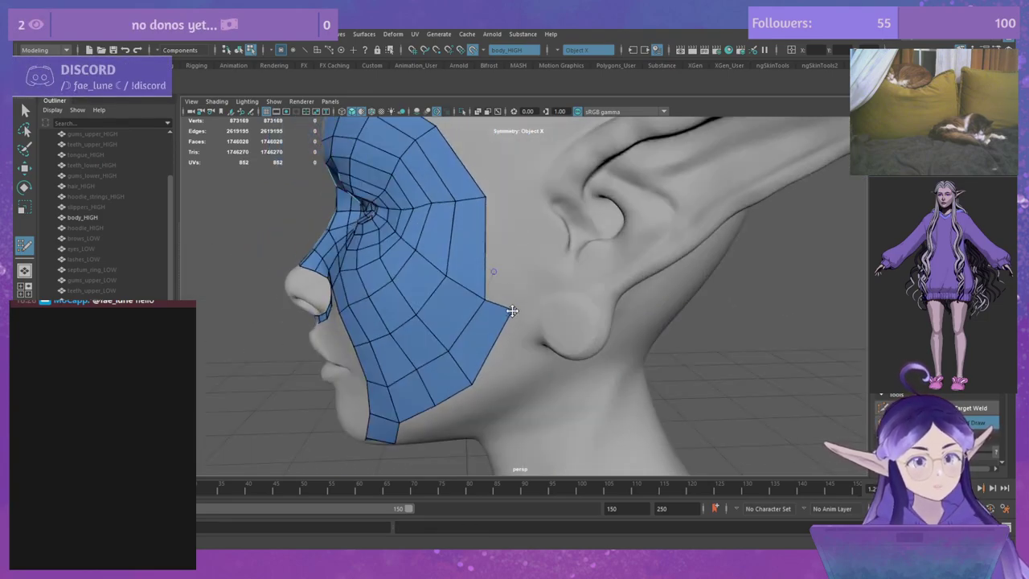
left_click(522, 203, "shift")
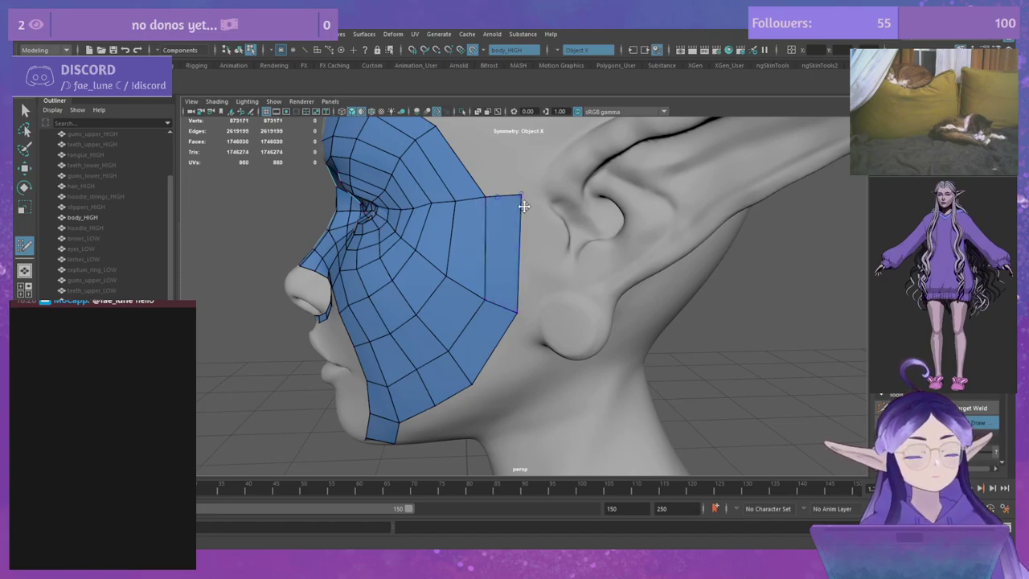
mouse_move(510, 196)
left_mouse_down()
mouse_move(478, 195)
mouse_move(499, 216)
left_mouse_up()
Step: Relax the cheek quads from the lower cheek up to the outer side of the face
middle_click_drag(500, 216, 493, 248, "alt")
left_click_drag(484, 258, 496, 269, "alt")
right_click_drag(496, 269, 476, 241, "alt")
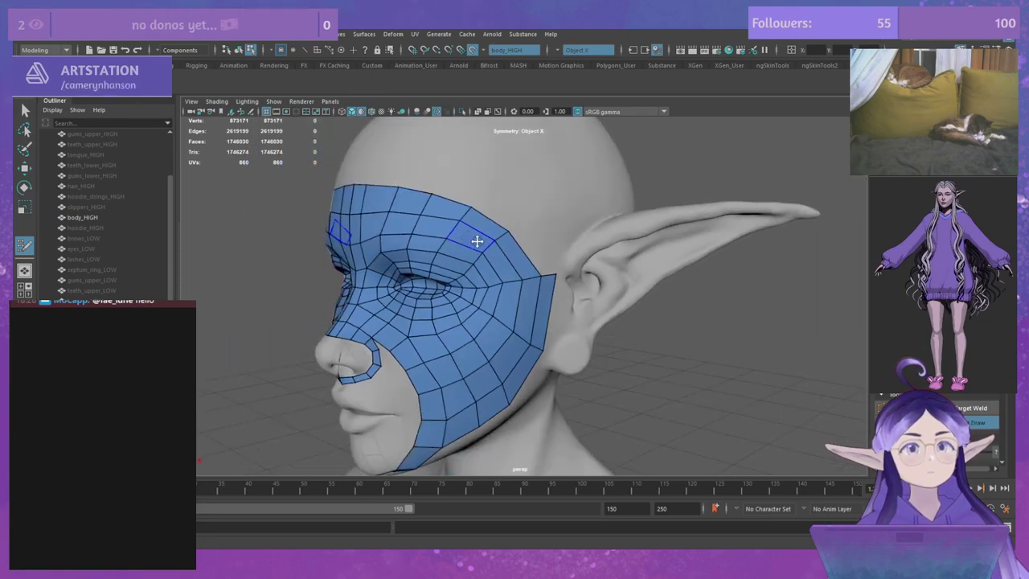
middle_click_drag(475, 241, 487, 233, "alt")
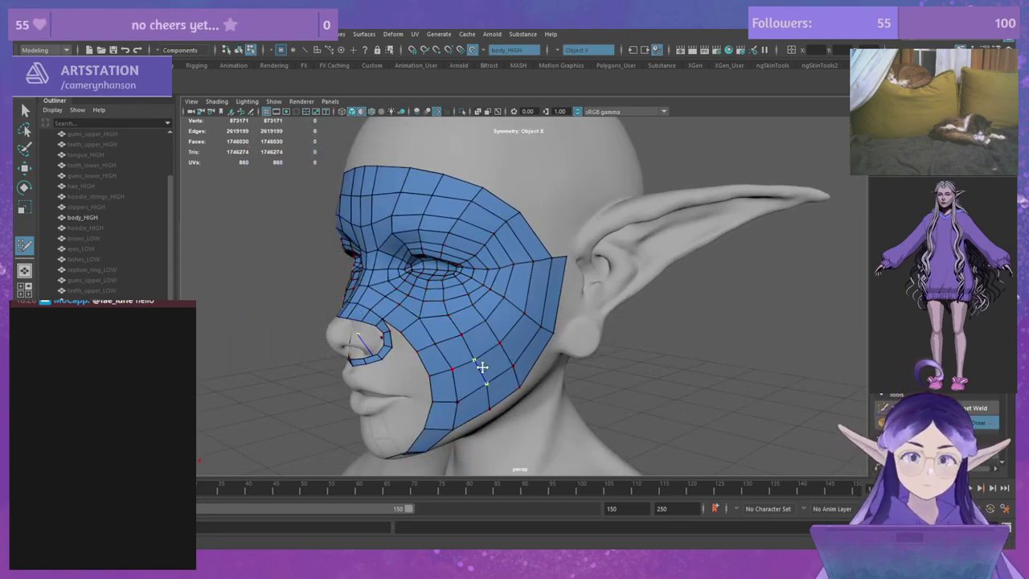
mouse_move(483, 366)
left_mouse_down("shift")
mouse_move(496, 356)
mouse_move(484, 354)
mouse_move(488, 335)
mouse_move(504, 380)
mouse_move(523, 361)
mouse_move(504, 305)
left_mouse_up("shift")
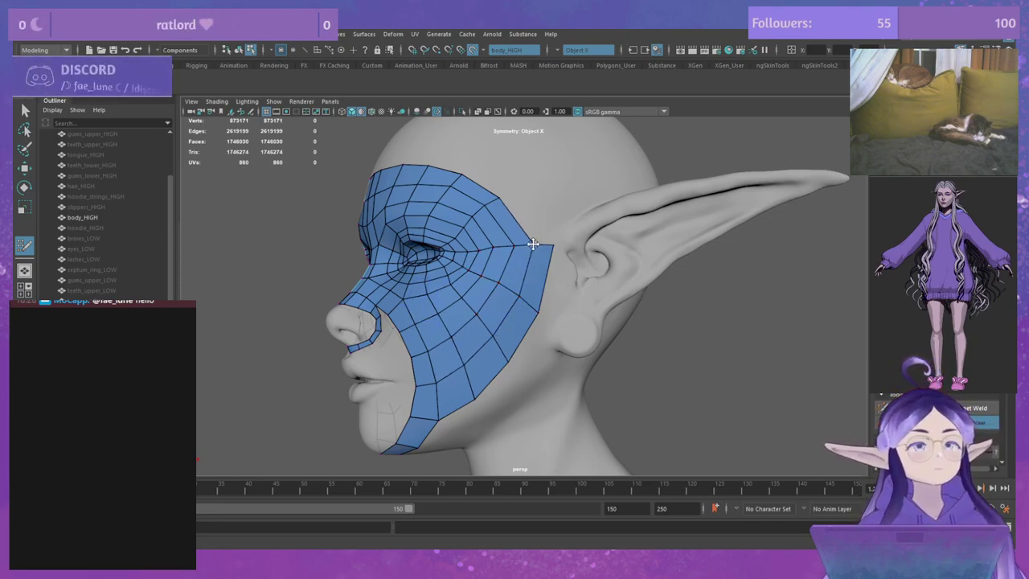
Step: Check the forehead, eye and cheek topology from the front and side, and save the scene
left_click_drag(572, 247, 611, 233, "alt")
right_click_drag(611, 233, 581, 202, "alt")
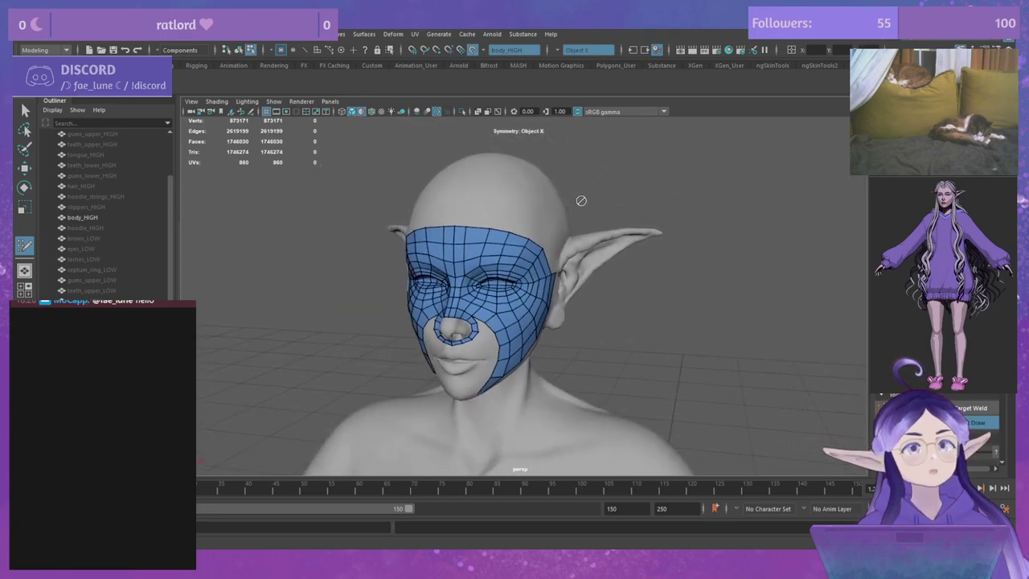
mouse_move(581, 202)
left_mouse_down("alt")
mouse_move(590, 201)
mouse_move(563, 205)
left_mouse_up("alt")
right_click_drag(563, 205, 522, 333, "alt")
left_click_drag(522, 332, 471, 232, "alt")
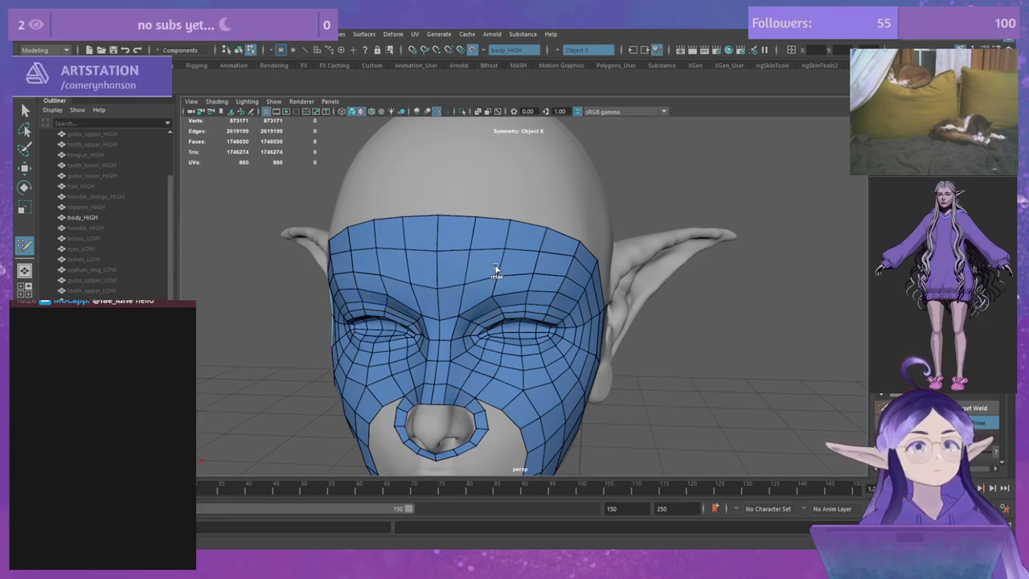
left_click_drag(575, 265, 530, 255, "alt")
right_click_drag(592, 271, 523, 255, "alt")
left_click_drag(522, 265, 579, 353, "alt")
scroll(579, 354, "up", 4)
scroll(579, 354, "up", 5)
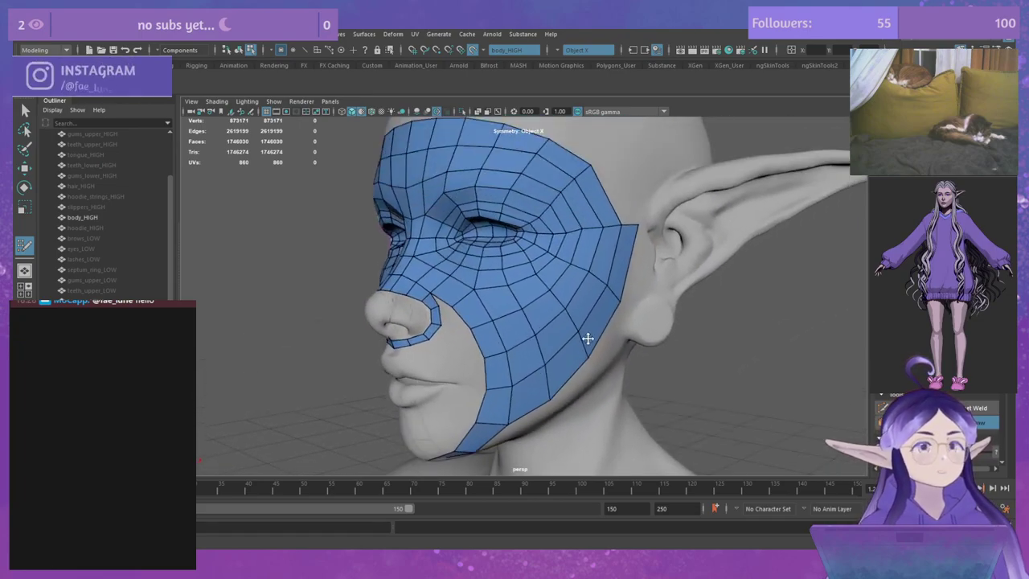
key("ctrl+s")
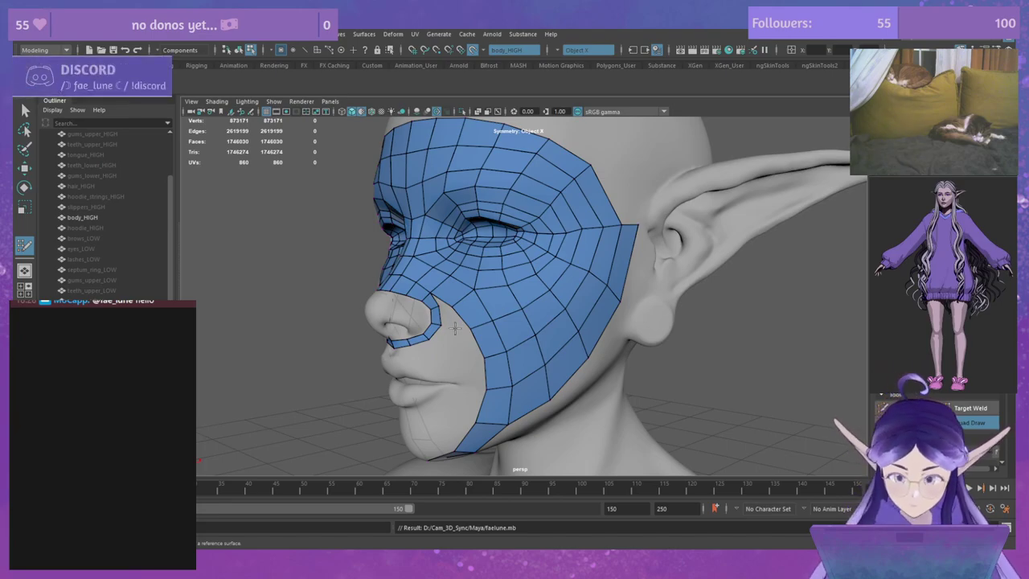
Step: Move the outer boundary of the loop beneath the nostril slightly down towards the upper lip
left_click_drag(530, 294, 533, 239, "alt")
right_click_drag(533, 239, 547, 236, "alt")
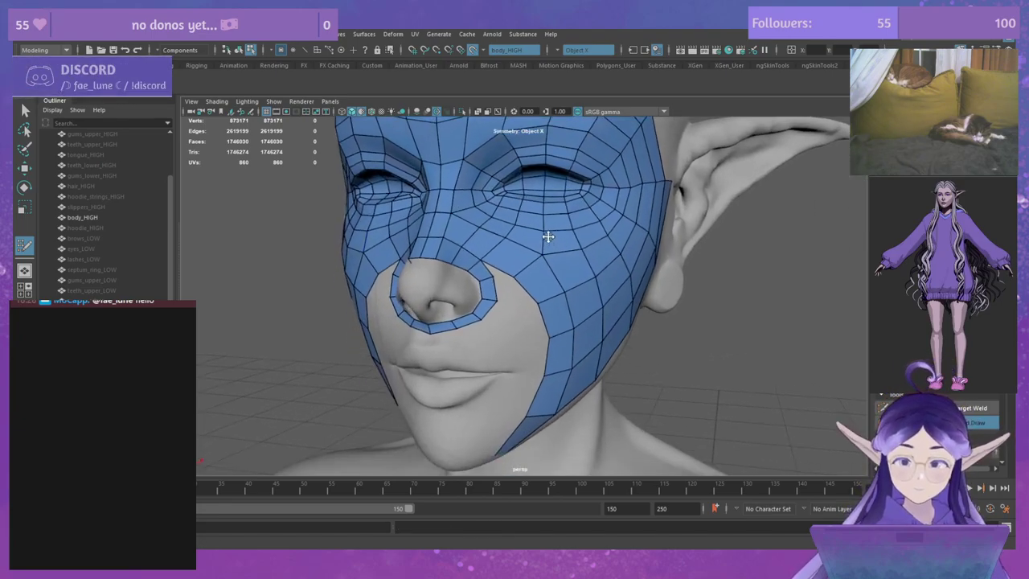
middle_click_drag(547, 236, 560, 252, "alt")
mouse_move(560, 252)
left_mouse_down("alt")
mouse_move(576, 249)
mouse_move(520, 274)
mouse_move(472, 278)
left_mouse_up("alt")
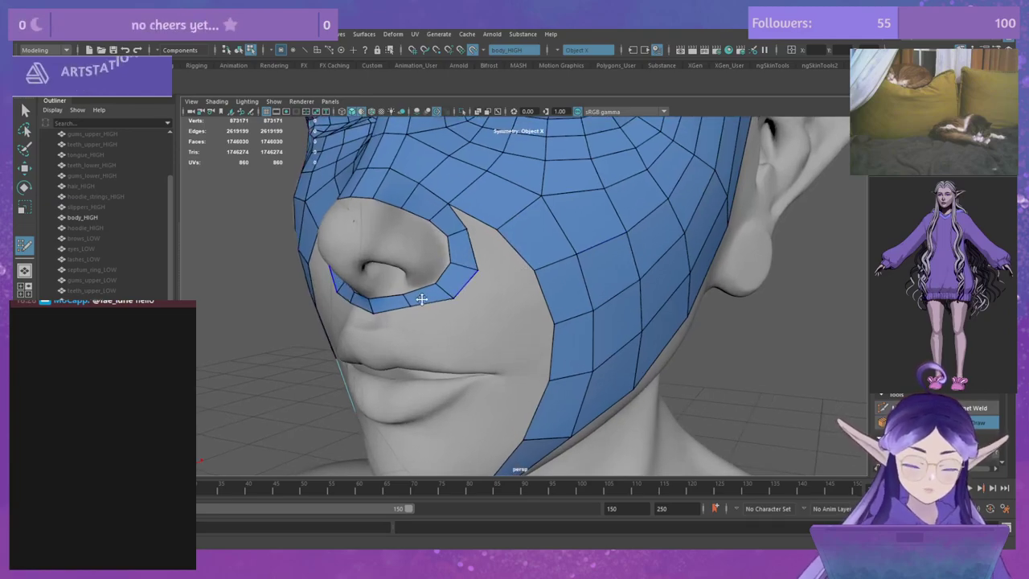
left_click_drag(421, 299, 421, 307)
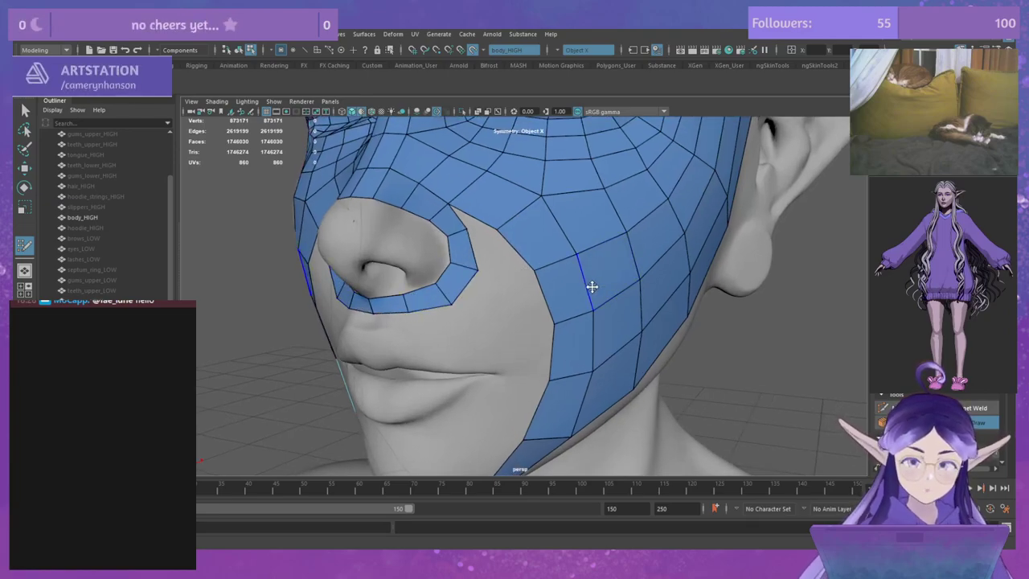
Step: Delete the edge dividing two quads on the outer side of the nostril loop and raise the corner below it
left_click_drag(533, 274, 475, 272, "alt")
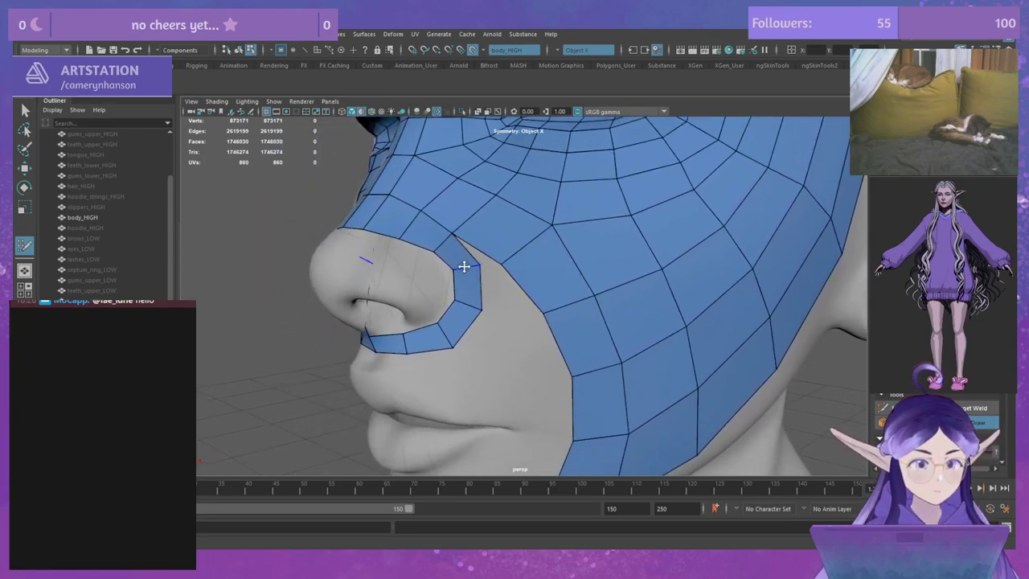
left_click(468, 267, "ctrl+shift")
mouse_move(480, 306)
left_mouse_down()
mouse_move(491, 266)
mouse_move(482, 278)
left_mouse_up()
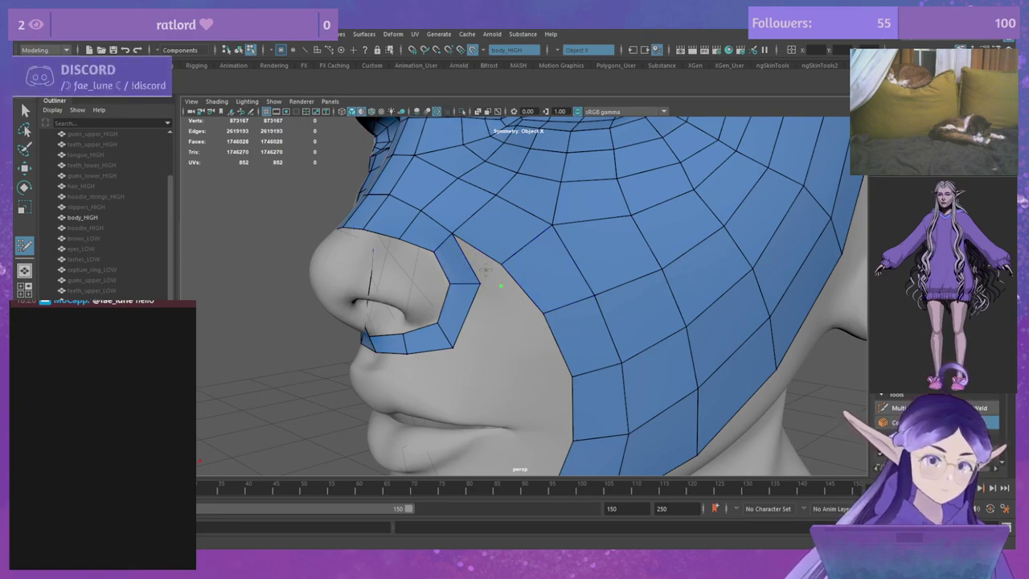
Step: Try filling quads between the nostril loop and the inner cheek edge along the smile line
left_click(490, 271, "shift")
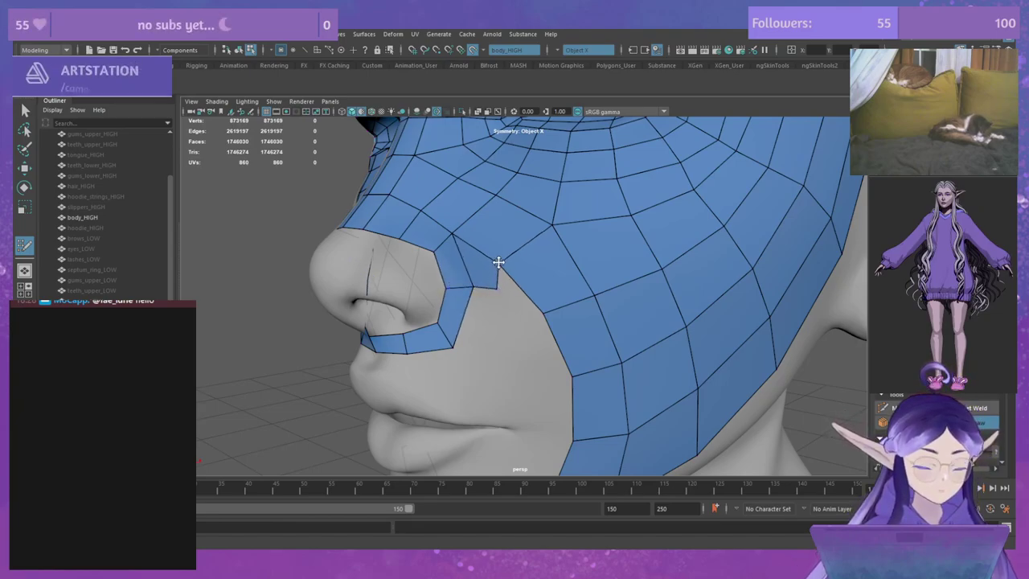
middle_click_drag(531, 296, 510, 268, "alt")
right_click_drag(520, 273, 473, 277, "alt")
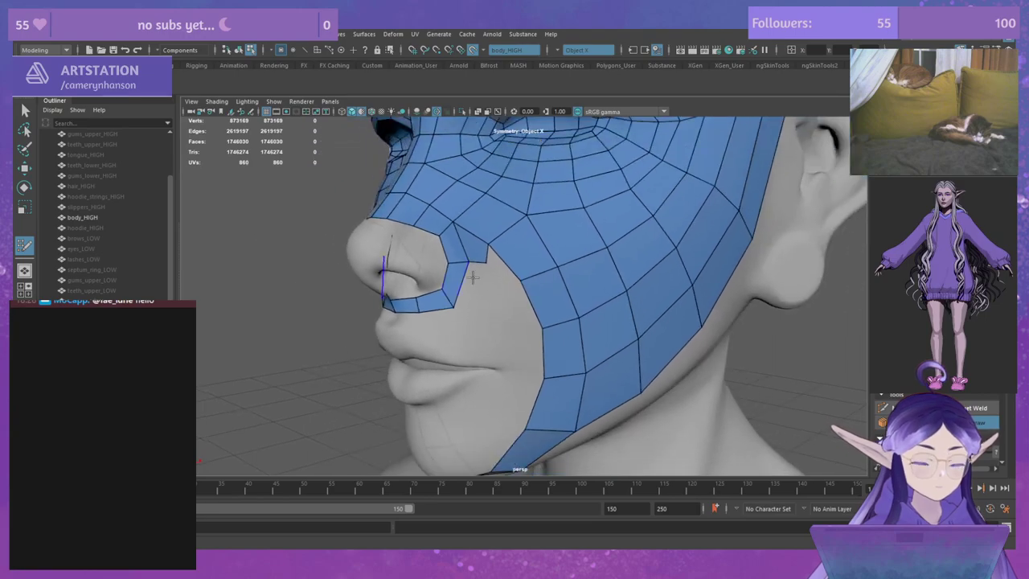
left_click_drag(473, 277, 543, 239, "alt")
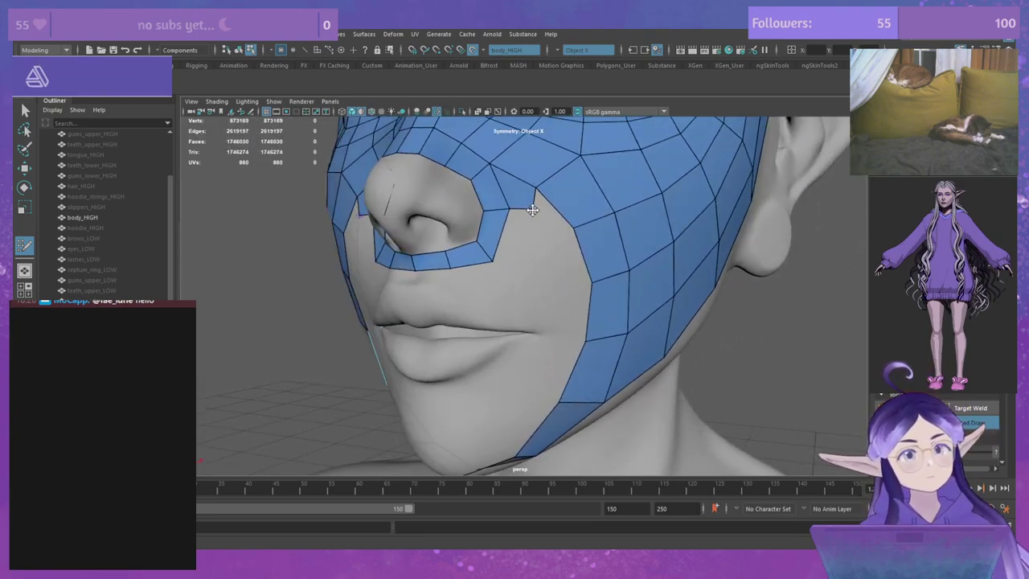
left_click(549, 243)
left_click(547, 219, "shift")
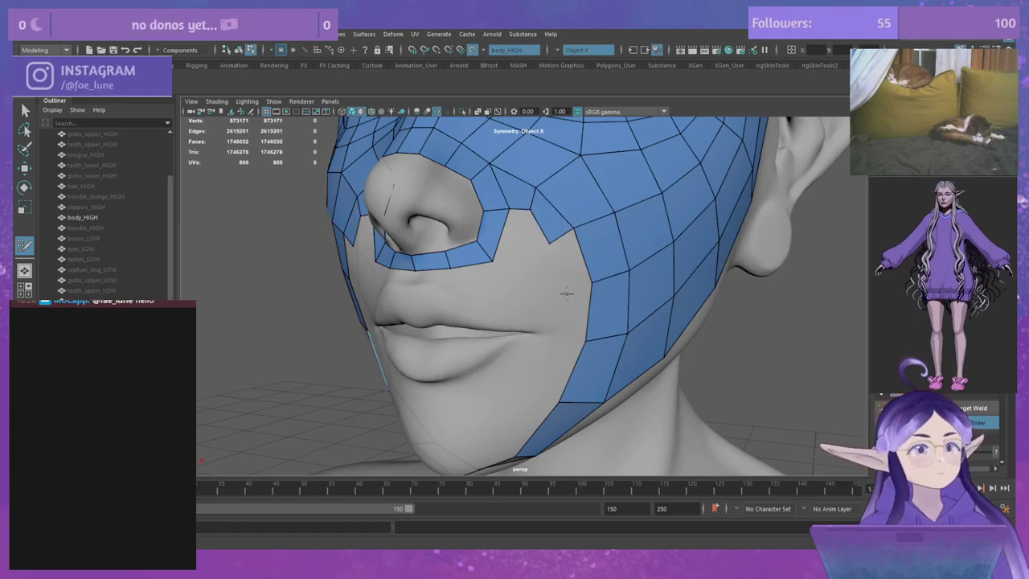
Step: Delete the trial quads between the nostril loop and the inner cheek edge
left_click_drag(543, 322, 525, 286, "alt")
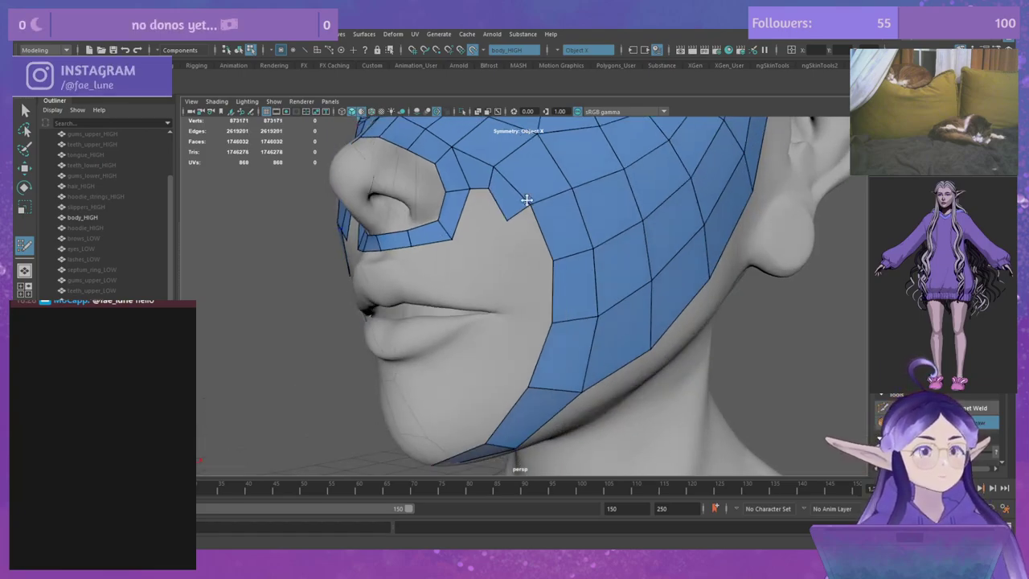
left_click(517, 203, "ctrl+shift")
left_click(482, 180, "ctrl+shift")
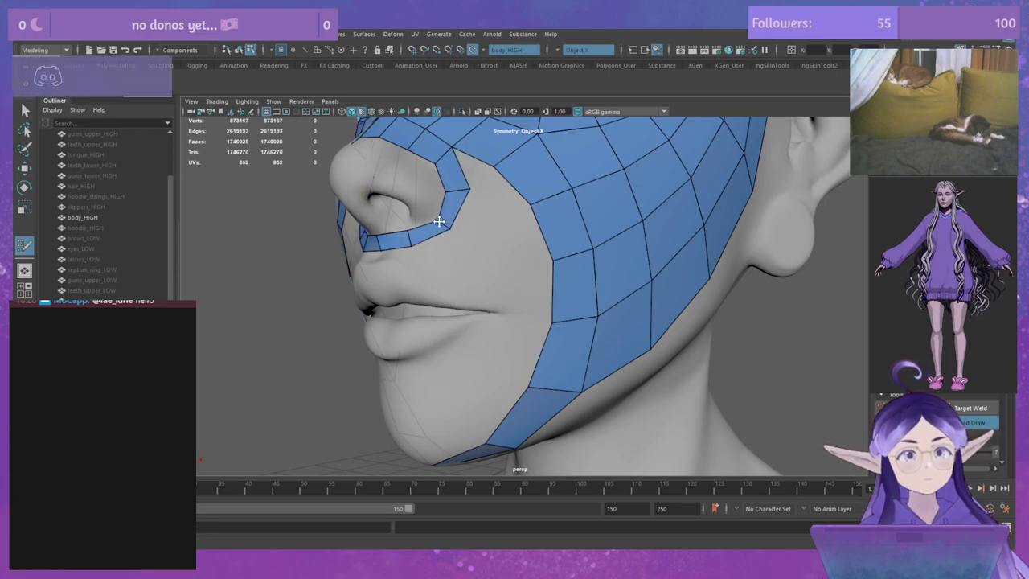
Step: Examine the open area around the nose, mouth and inner cheek edges from the front and both sides
left_click_drag(438, 219, 493, 252, "alt")
middle_click_drag(495, 252, 506, 253, "alt")
left_click_drag(560, 295, 538, 248, "alt")
right_click_drag(537, 247, 495, 201, "alt")
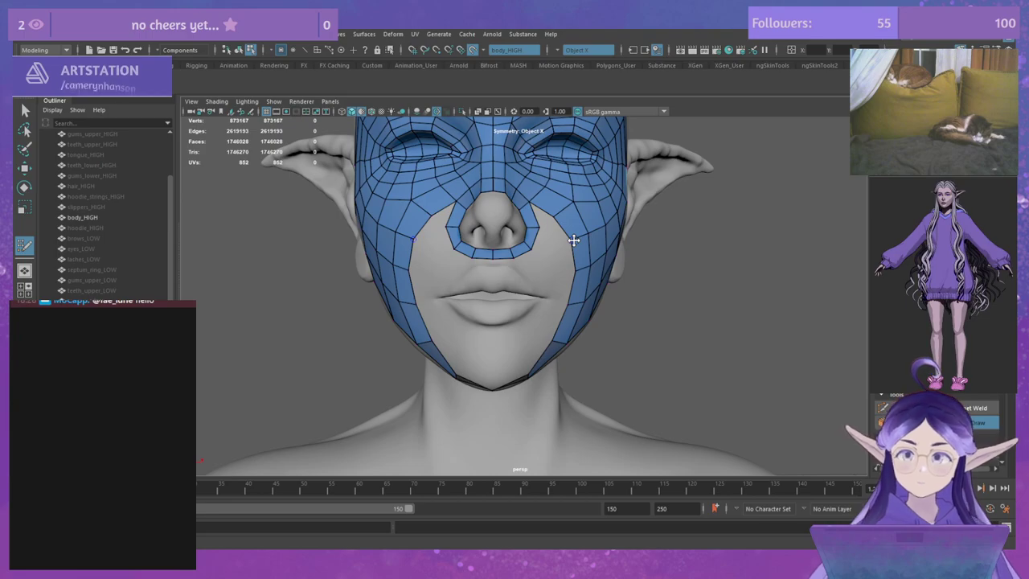
left_click_drag(529, 253, 587, 221, "alt")
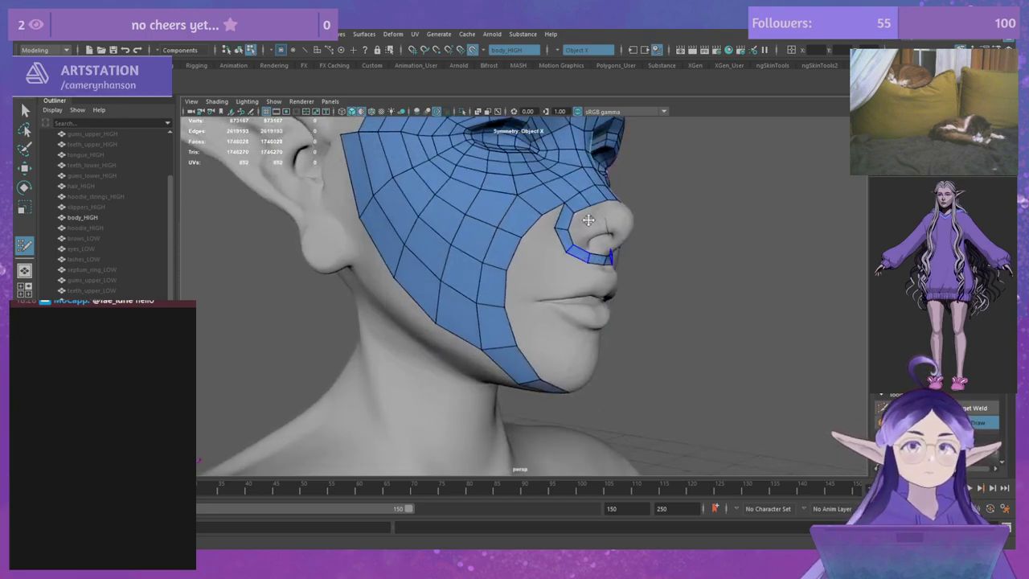
right_click_drag(588, 221, 666, 295, "alt")
middle_click_drag(666, 294, 546, 293, "alt")
left_click_drag(545, 292, 632, 250, "alt")
left_click_drag(574, 298, 641, 260, "alt")
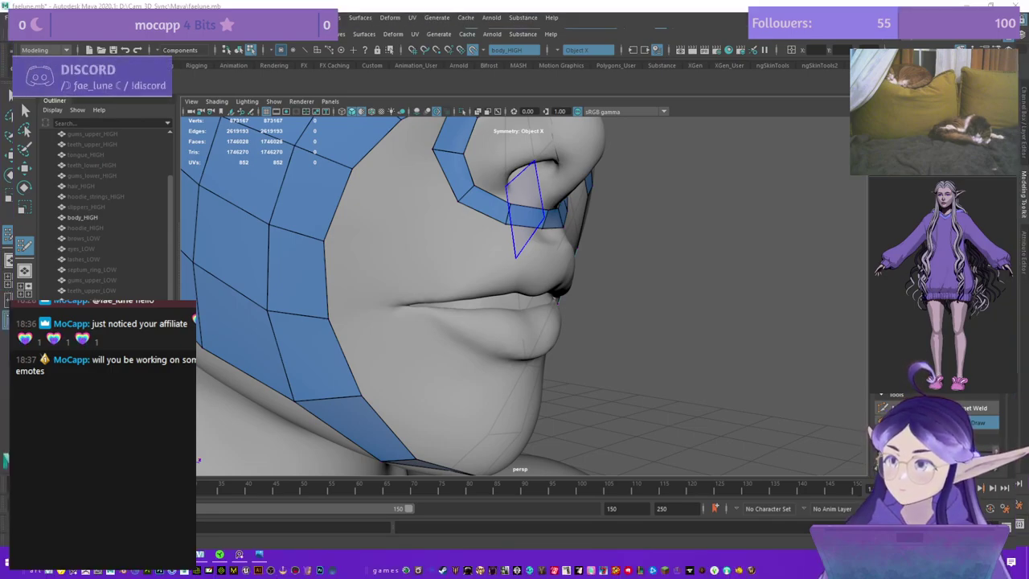
Step: Nudge the cheek's outer boundary vertices up along the jaw and below the ear, and even out the cheek quads
key("alt+Tab")
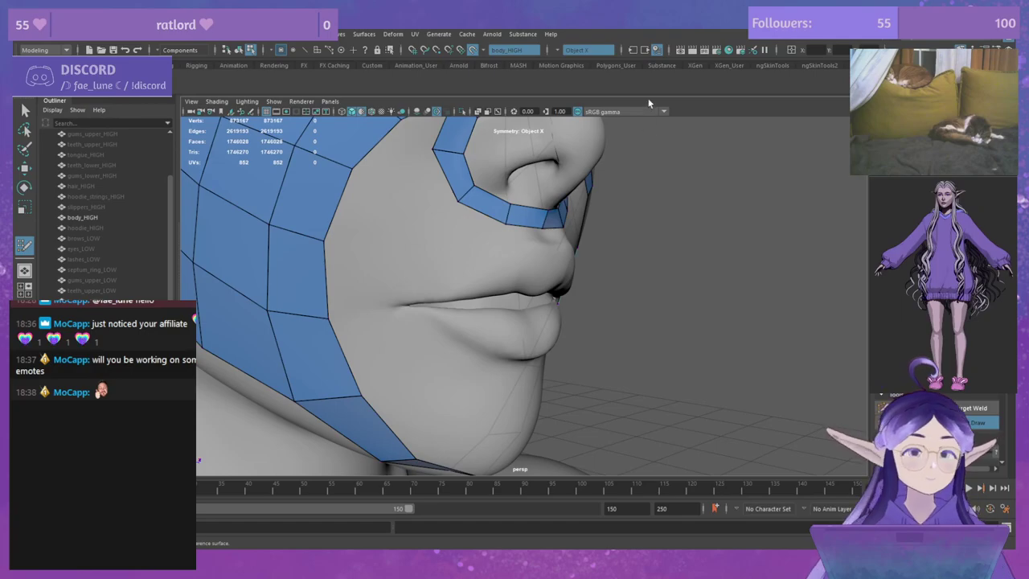
middle_click_drag(689, 278, 701, 248, "alt")
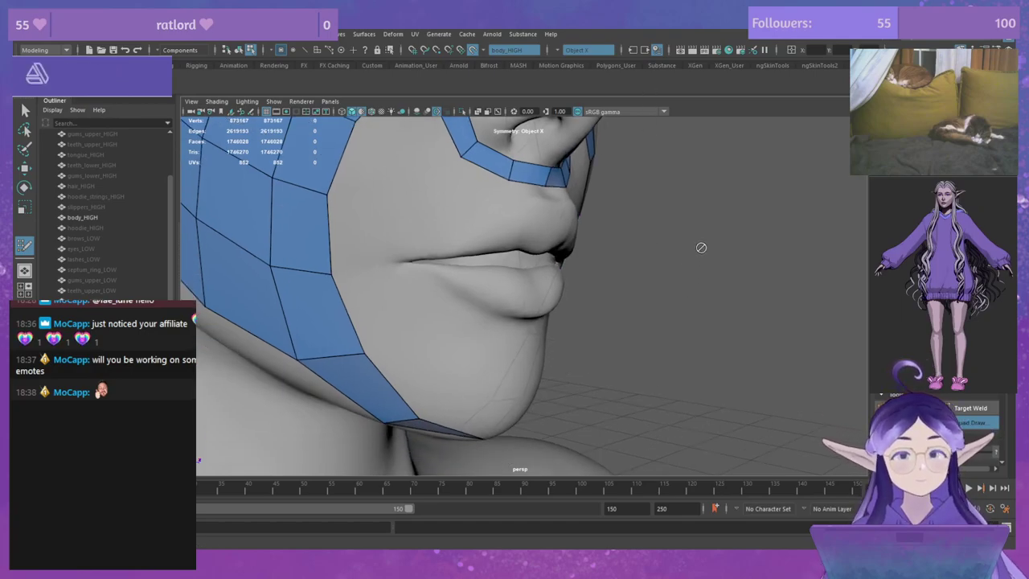
mouse_move(701, 248)
left_mouse_down("alt")
mouse_move(680, 223)
mouse_move(611, 271)
mouse_move(661, 269)
mouse_move(642, 277)
mouse_move(625, 246)
mouse_move(687, 268)
left_mouse_up("alt")
left_click_drag(428, 381, 424, 373)
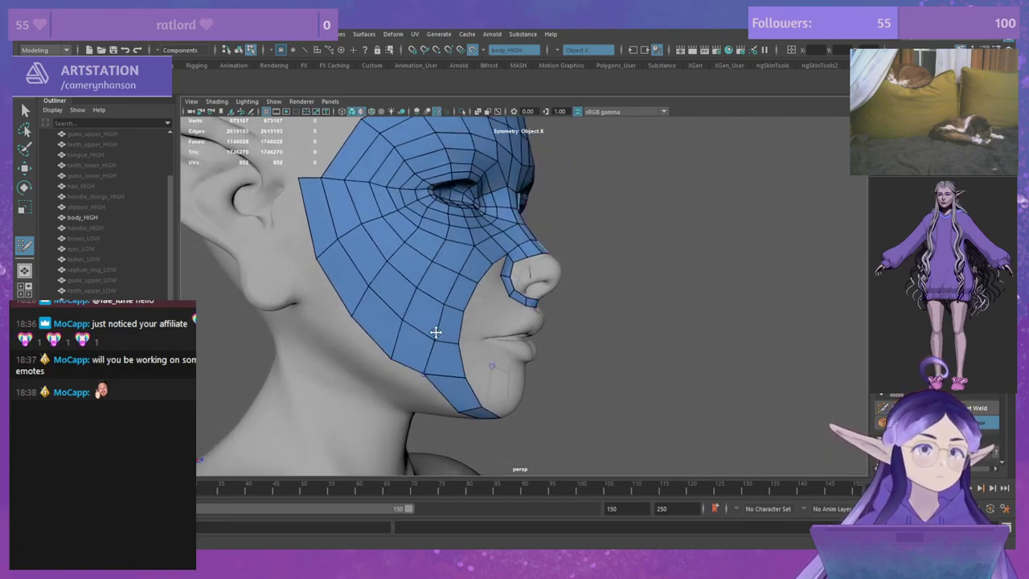
mouse_move(434, 333)
left_mouse_down()
mouse_move(382, 343)
mouse_move(345, 305)
mouse_move(393, 265)
left_mouse_up()
left_click_drag(319, 257, 316, 251)
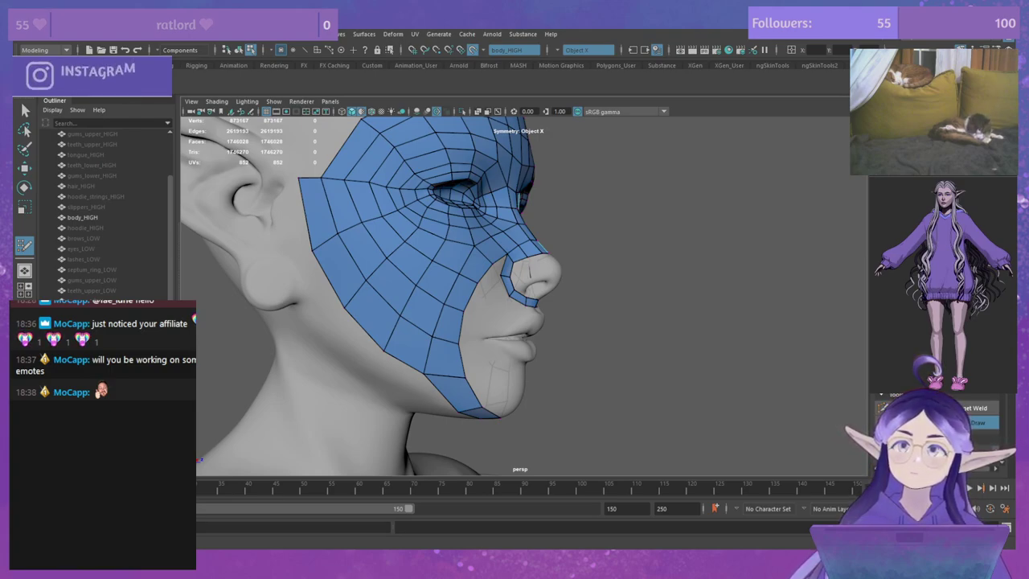
Step: Place points above the upper lip and fill two mirrored quads at the center line, below the nostril loop
left_click_drag(647, 308, 687, 281, "alt")
right_click_drag(611, 320, 680, 341, "alt")
middle_click_drag(680, 341, 727, 316, "alt")
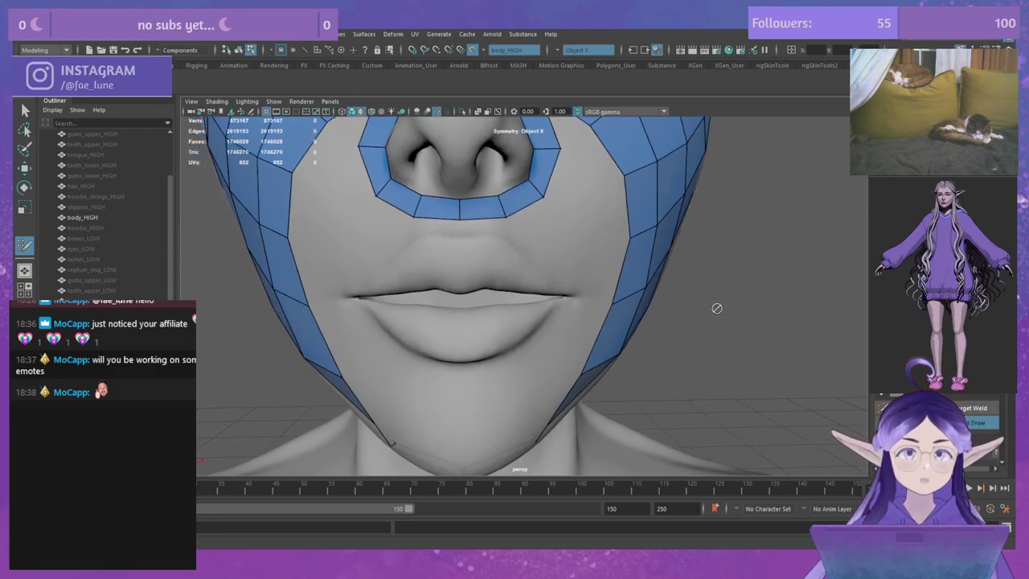
right_click_drag(716, 308, 723, 317, "alt")
middle_click_drag(723, 316, 778, 302, "alt")
right_click_drag(804, 306, 798, 300, "alt")
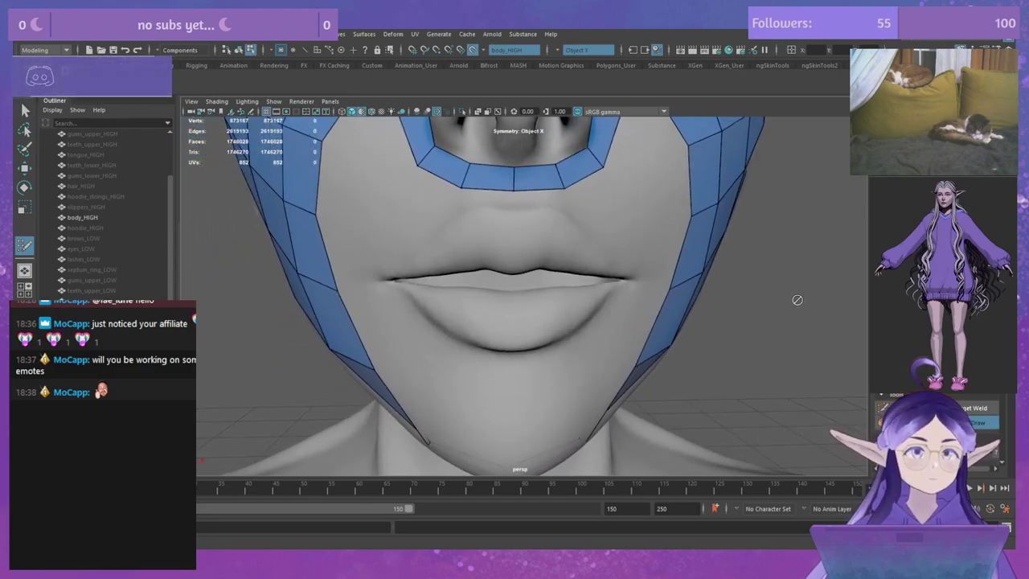
left_click_drag(798, 300, 791, 300, "alt")
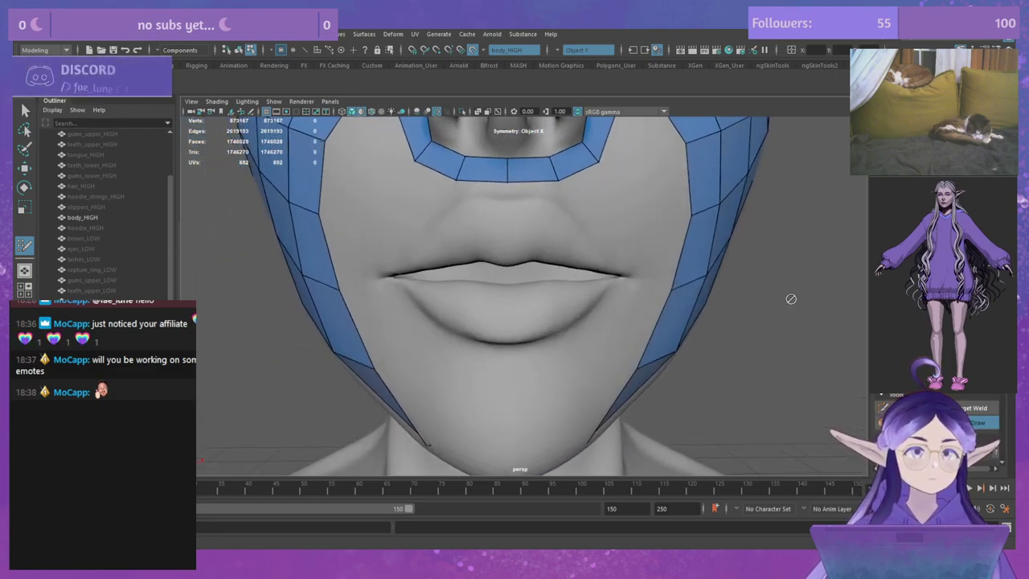
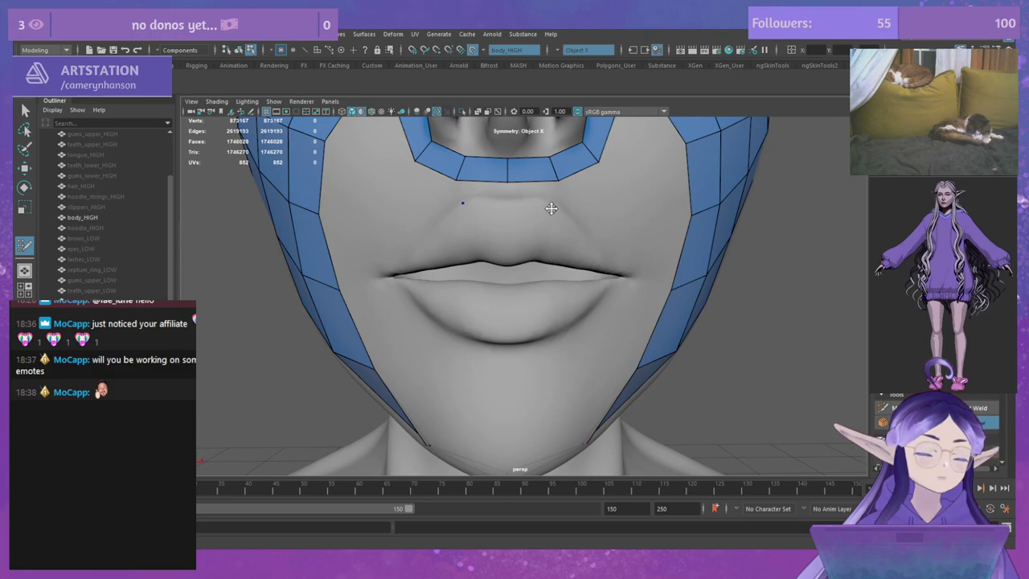
left_click(508, 255)
left_click(544, 256, "shift")
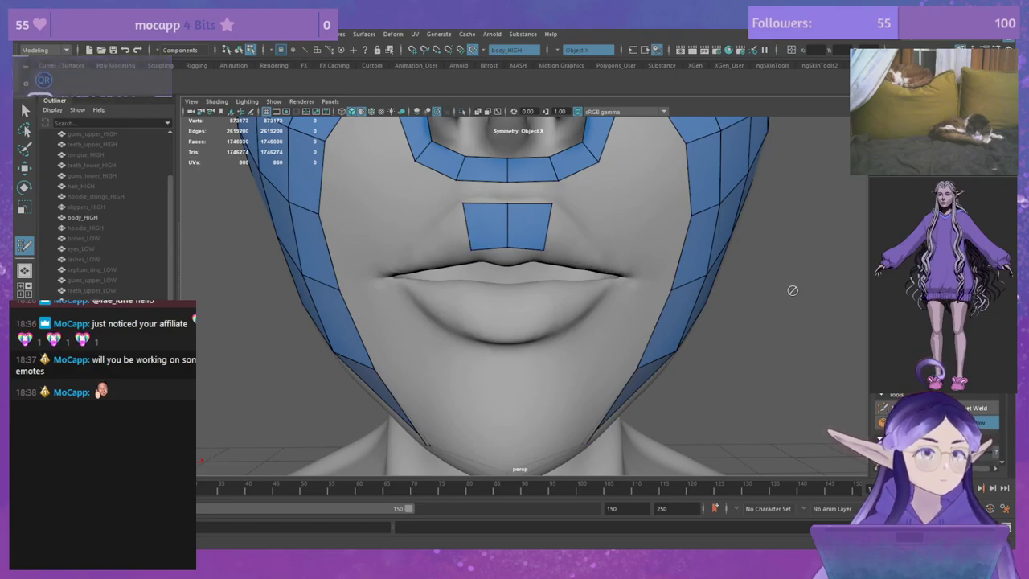
Step: Narrow the two center quads above the upper lip by moving their outer edges inward
left_click_drag(793, 290, 641, 272, "alt")
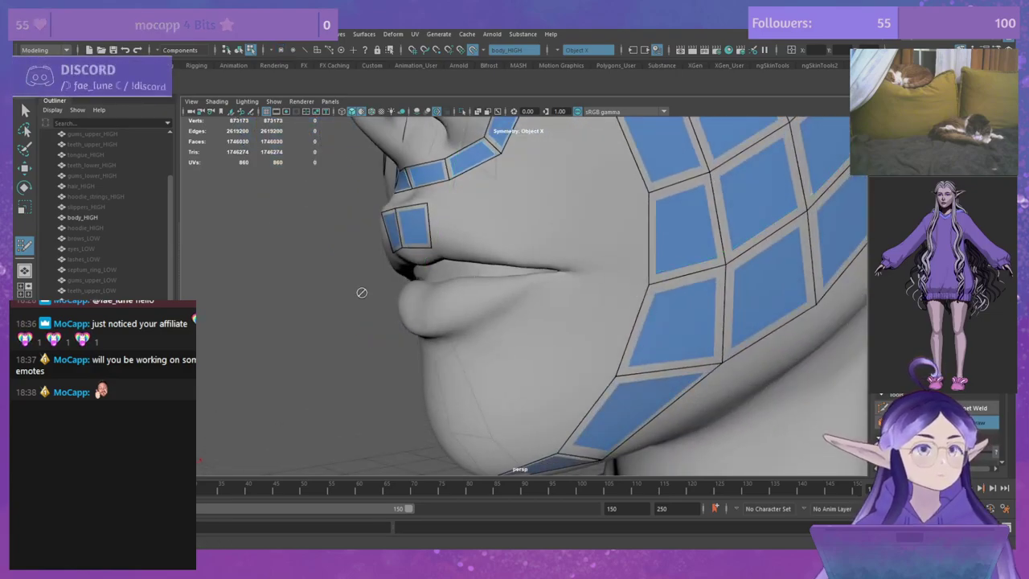
left_click_drag(267, 299, 406, 328, "alt")
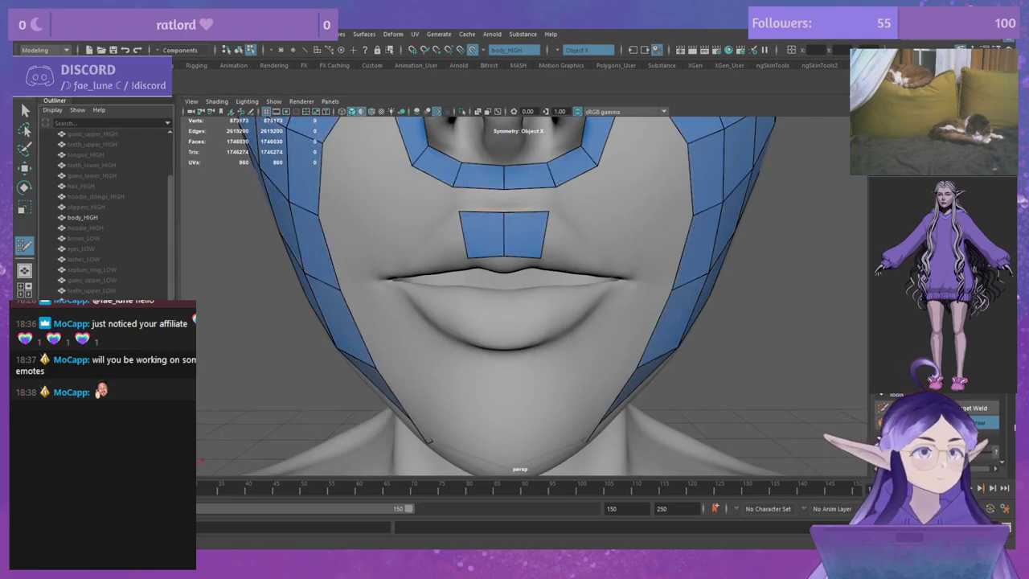
left_click_drag(788, 363, 523, 341, "alt")
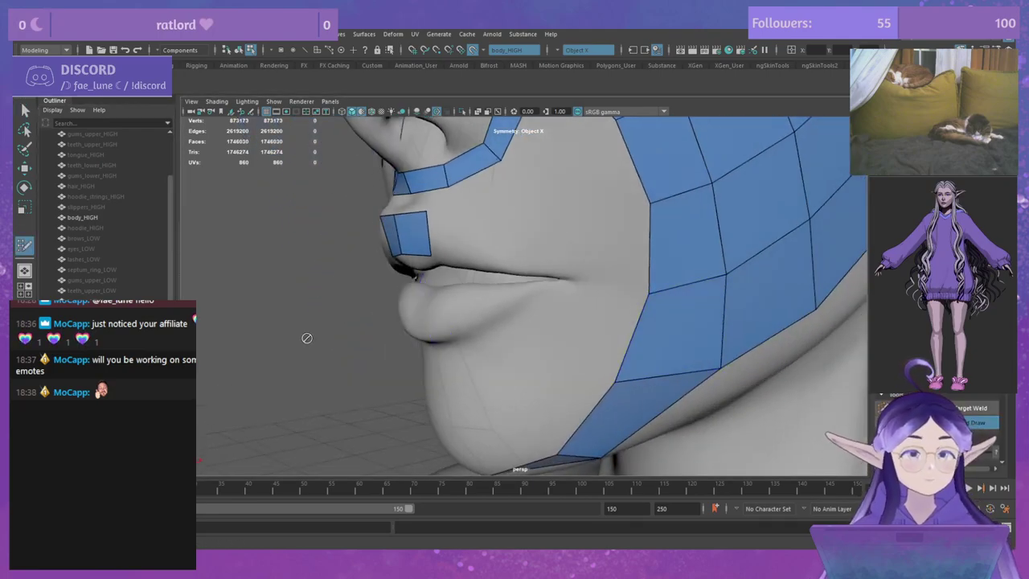
left_click_drag(306, 338, 603, 278, "alt")
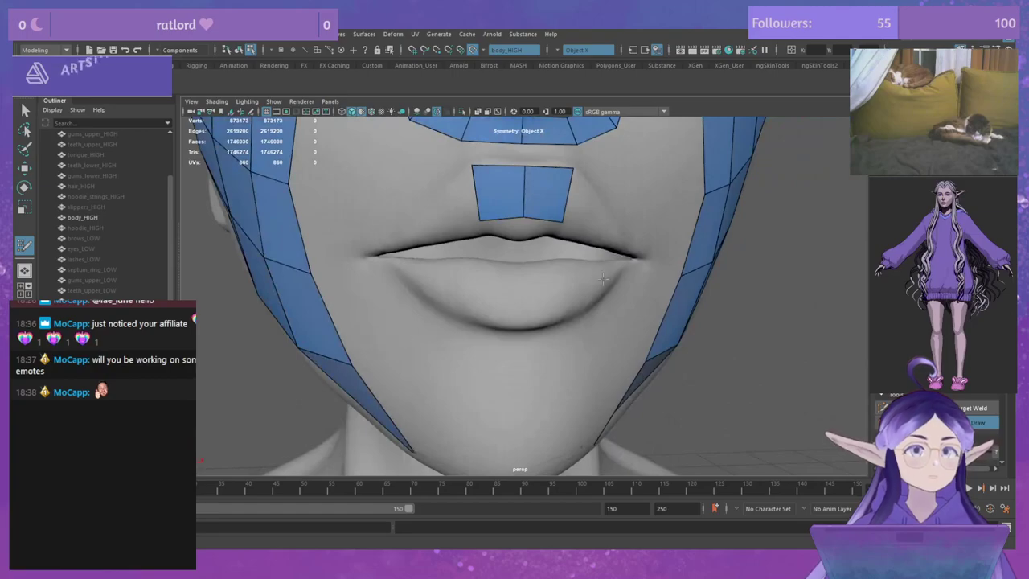
middle_click_drag(795, 248, 792, 300, "alt")
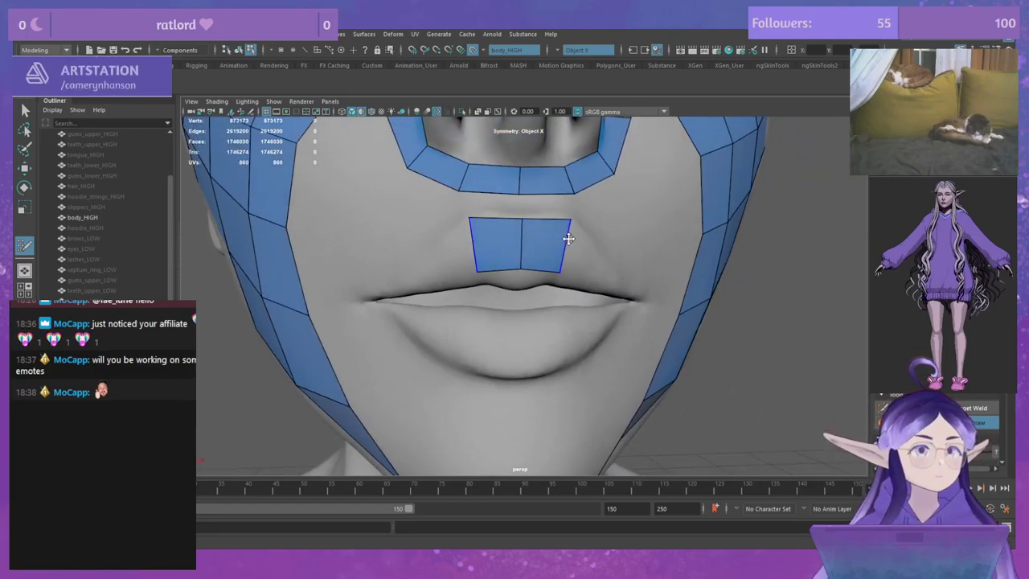
left_click_drag(568, 239, 551, 271)
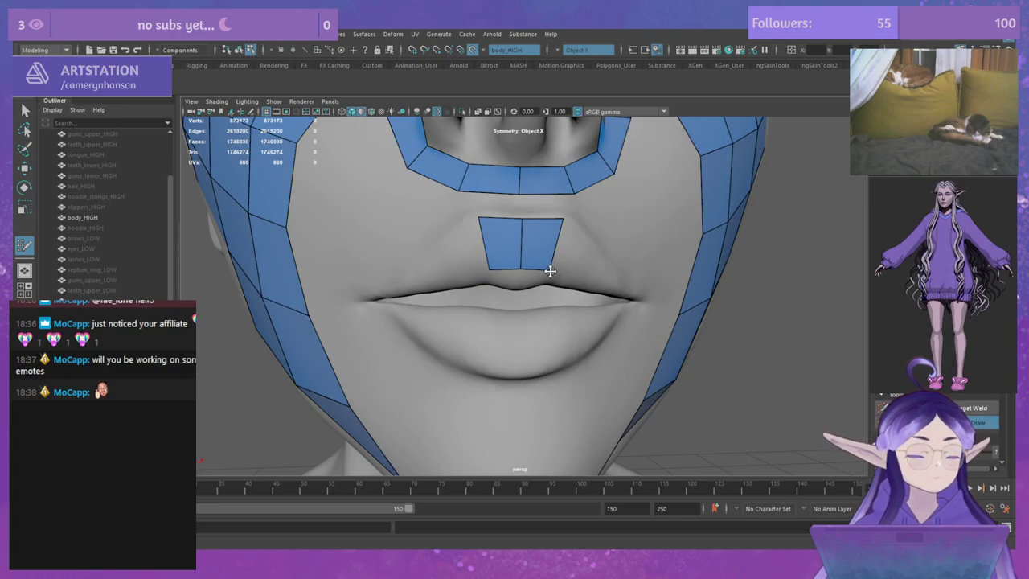
Step: Extrude the outer edges of the upper-lip quads four times per side, following the lip line to the mouth corners
left_click_drag(832, 344, 471, 310, "alt")
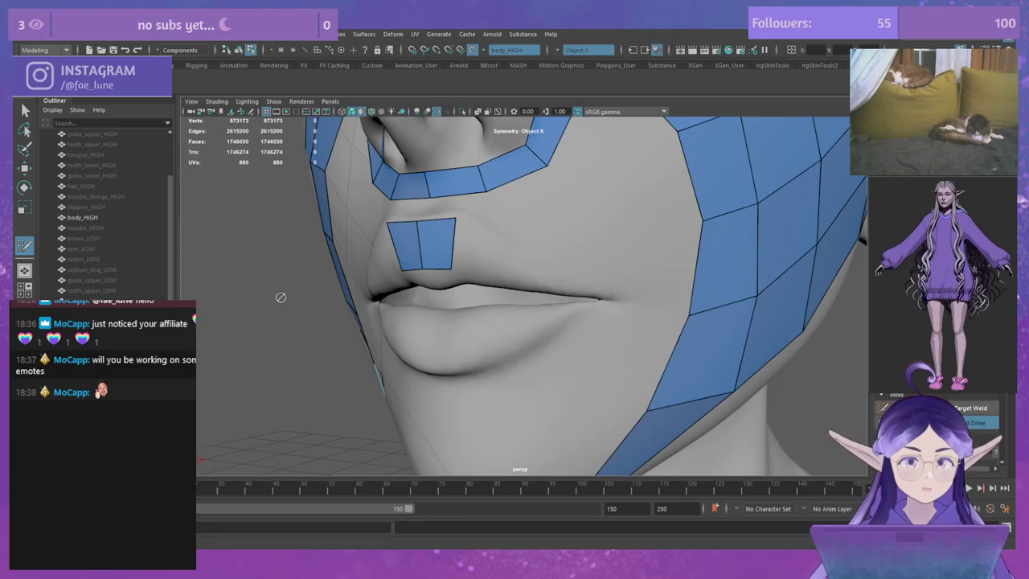
left_click_drag(281, 298, 484, 219, "alt")
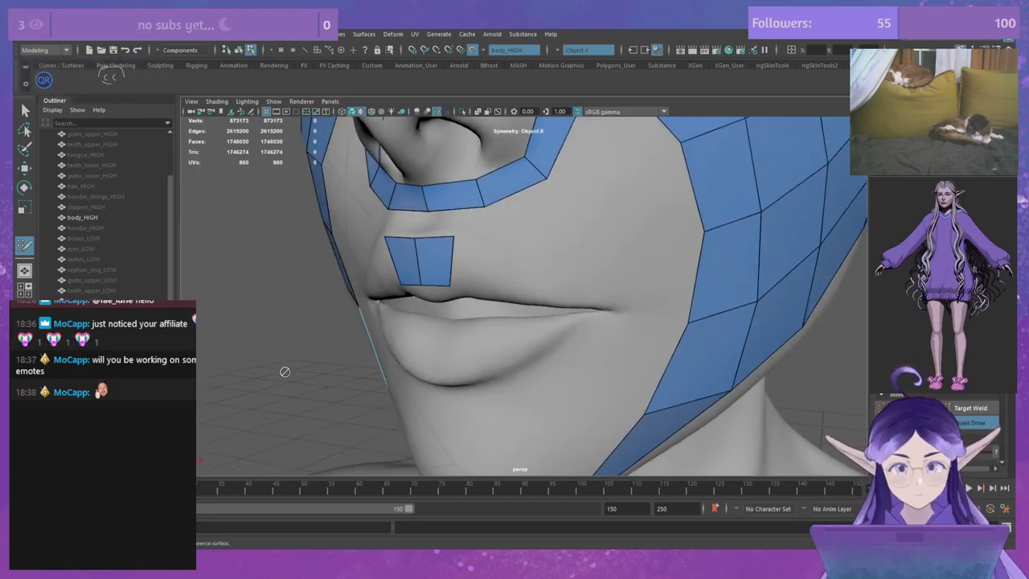
left_click_drag(294, 322, 391, 297, "alt")
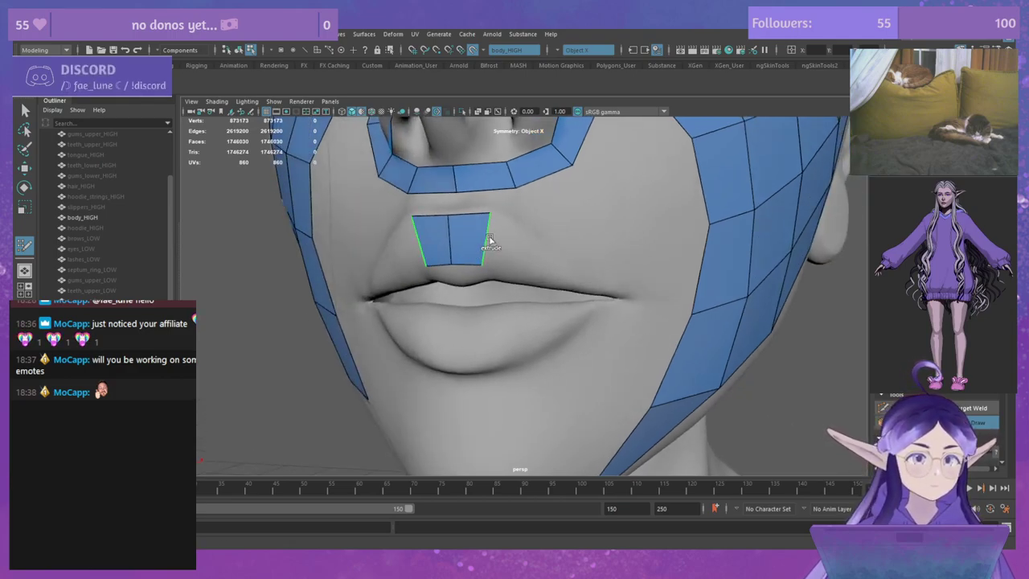
left_click_drag(487, 235, 535, 244)
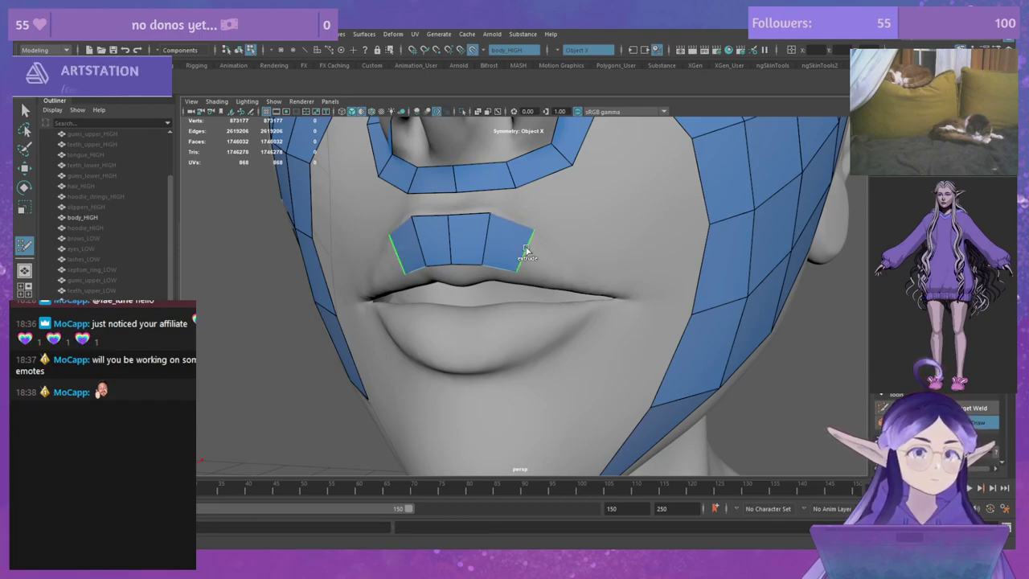
left_click_drag(531, 249, 553, 281)
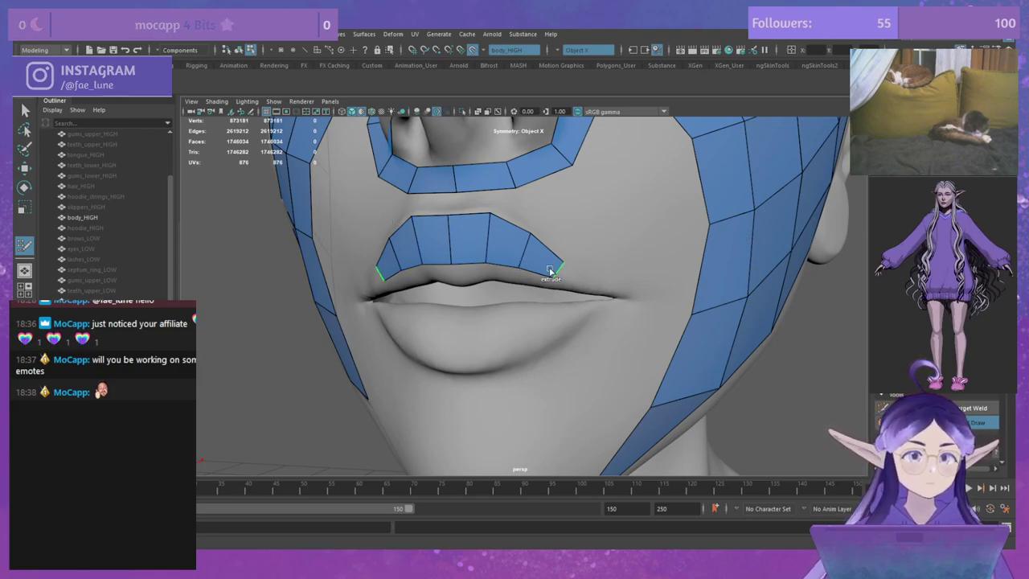
left_click_drag(562, 267, 585, 281)
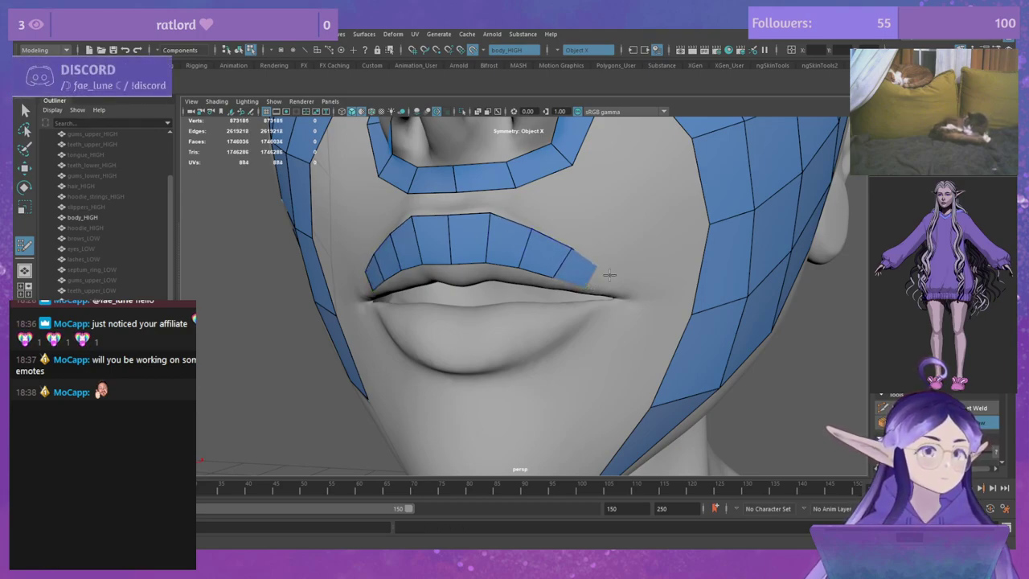
left_click_drag(599, 276, 628, 286)
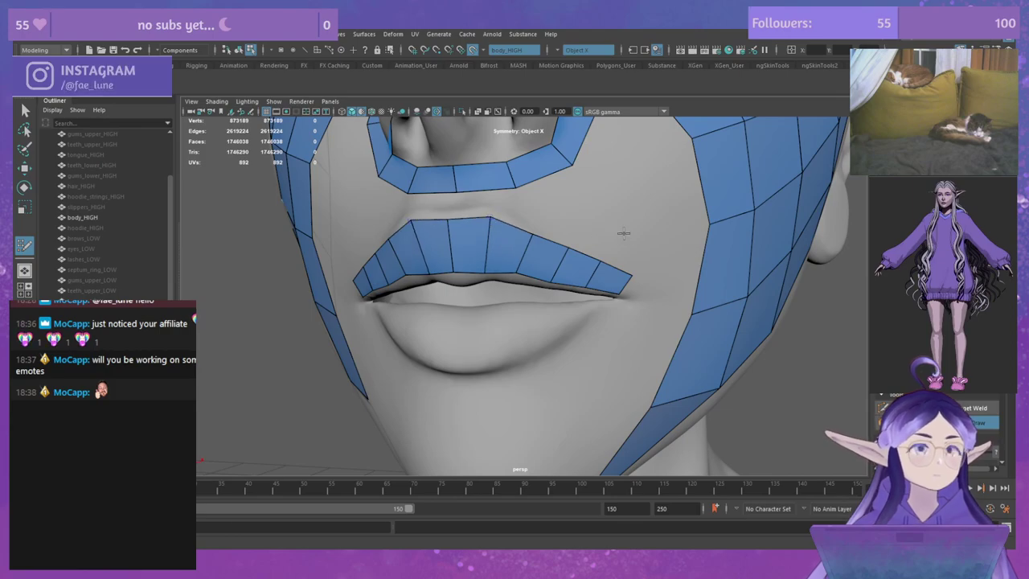
Step: Undo the misplaced center points and build four mirrored quads across the middle of the lower lip, with narrowed center quads
scroll(624, 233, "down", 5)
scroll(570, 308, "up", 6)
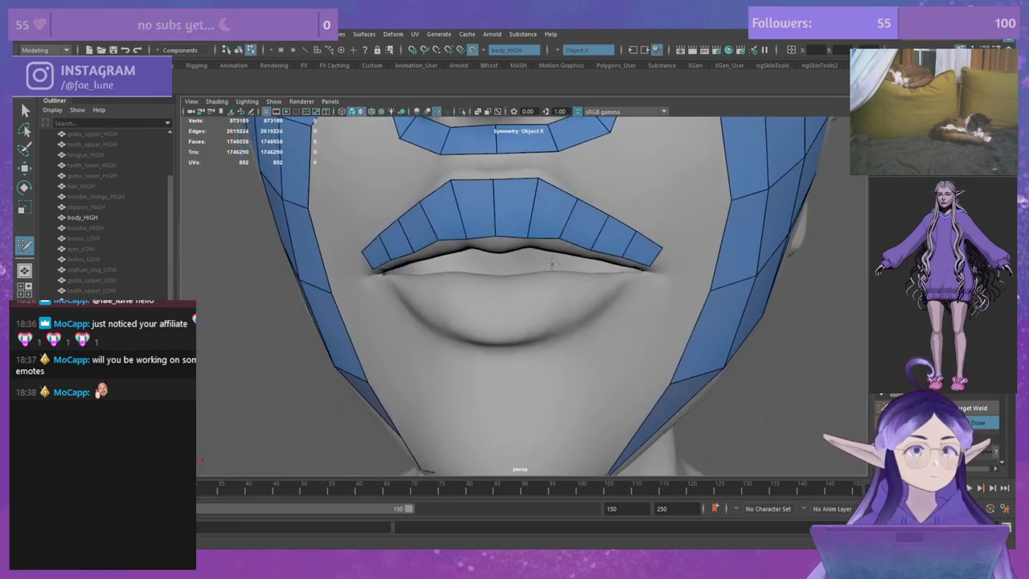
scroll(552, 264, "up", 2)
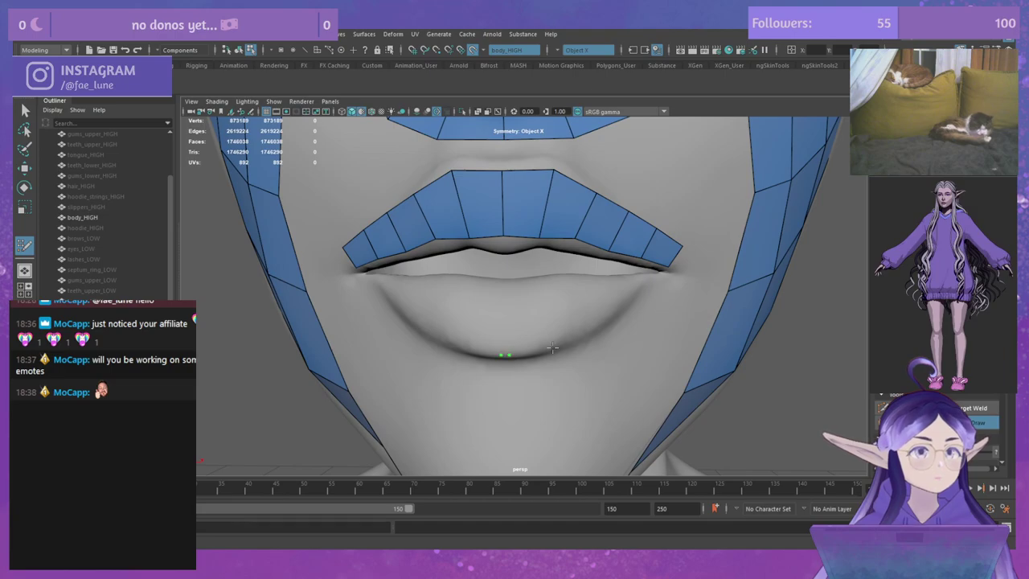
key("ctrl+z")
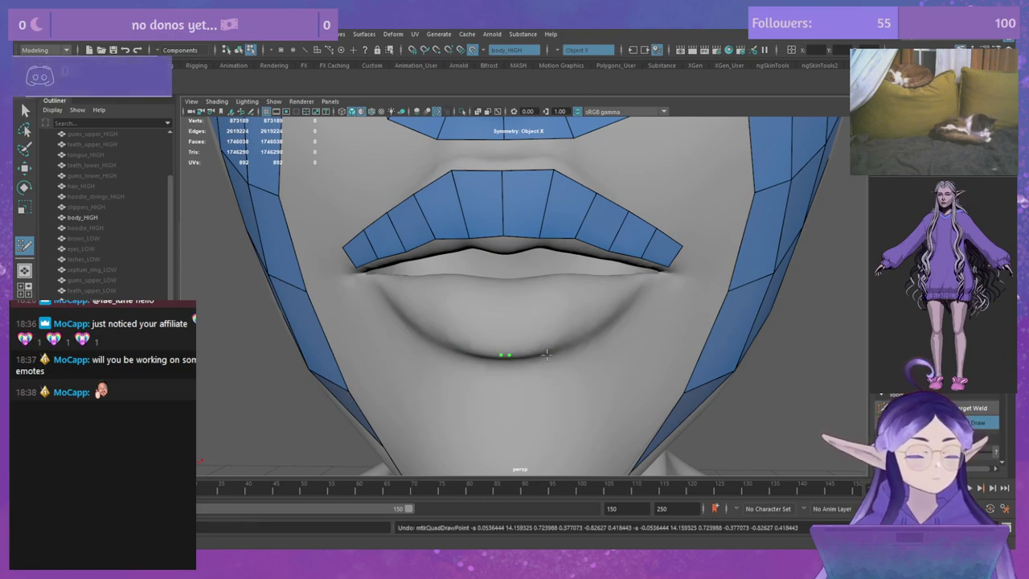
key("ctrl+z")
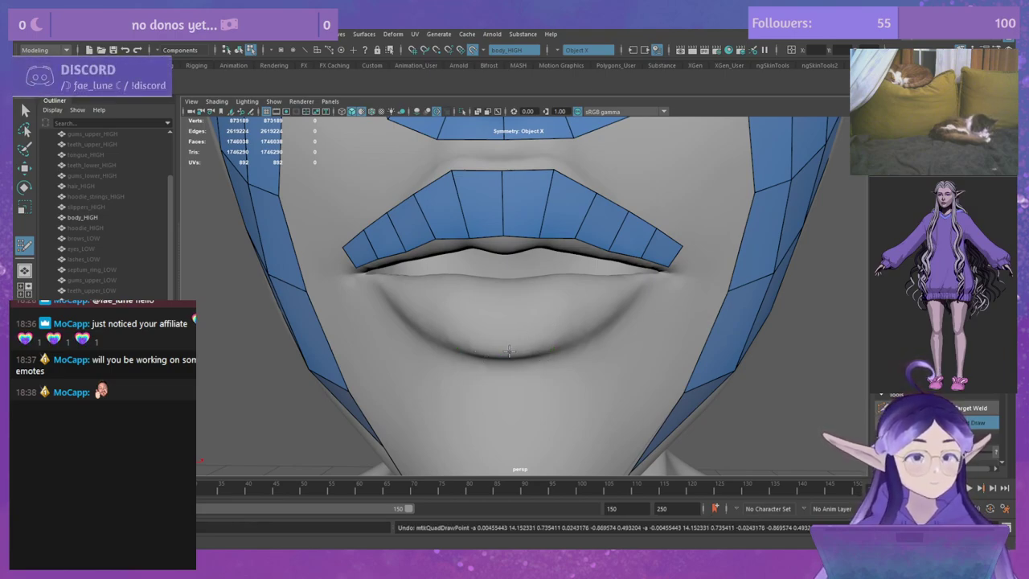
left_click(507, 352)
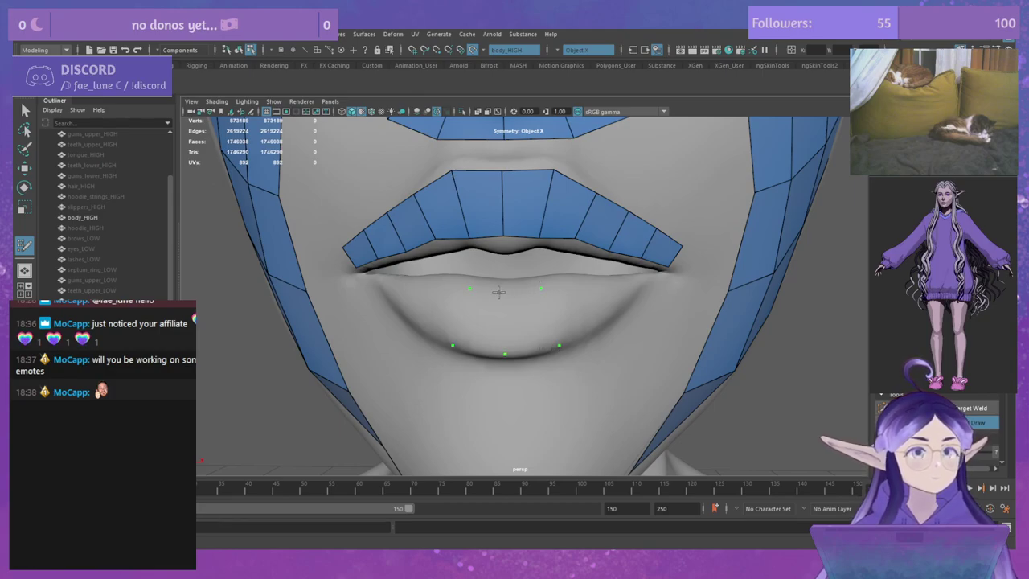
left_click(526, 316, "shift")
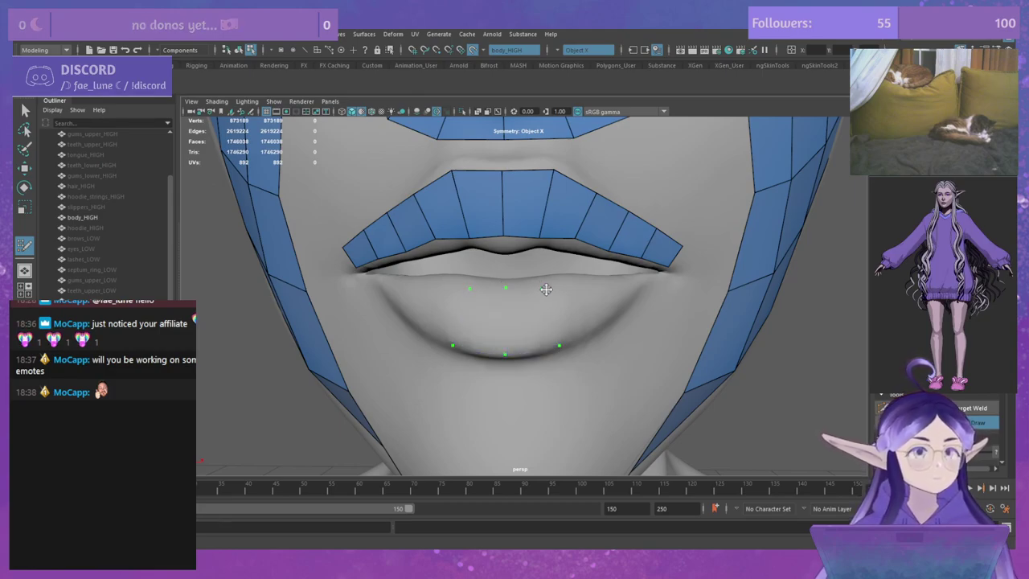
left_click(535, 310, "shift")
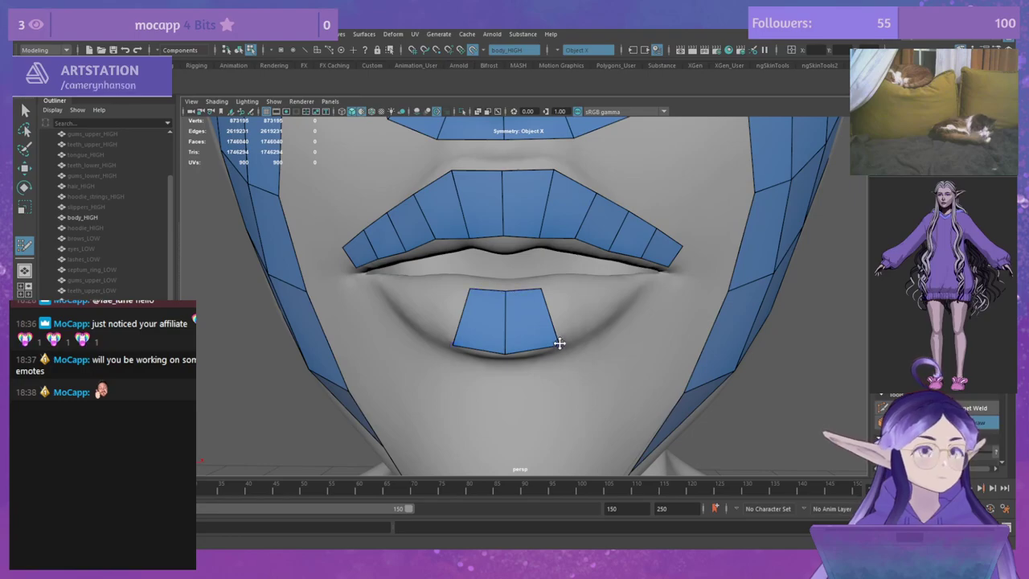
left_click_drag(558, 344, 556, 346)
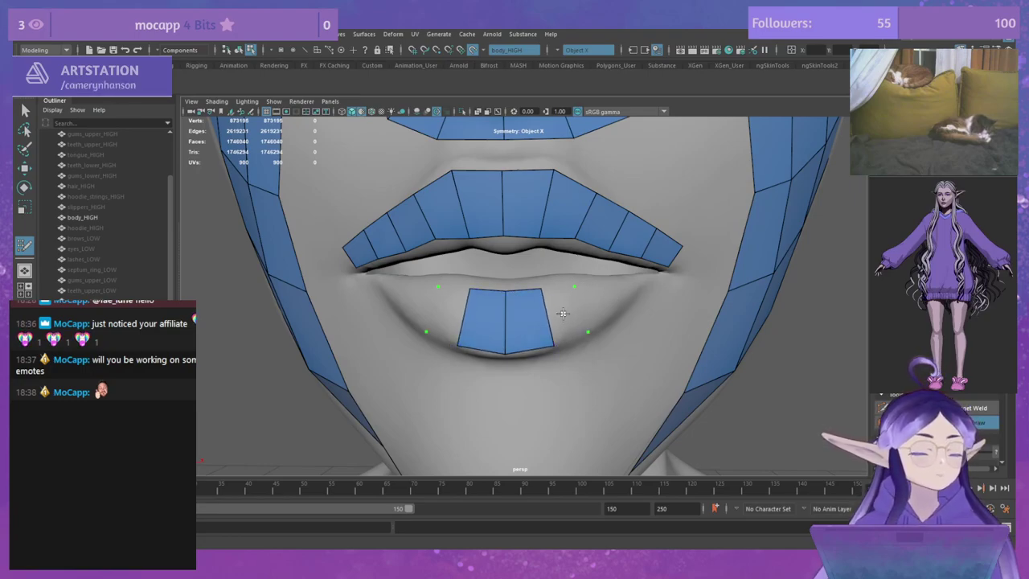
left_click(567, 314, "shift")
Step: Place three pairs of points along the lower lip, from the outermost quad to the mouth corner
left_click_drag(662, 301, 635, 308, "alt")
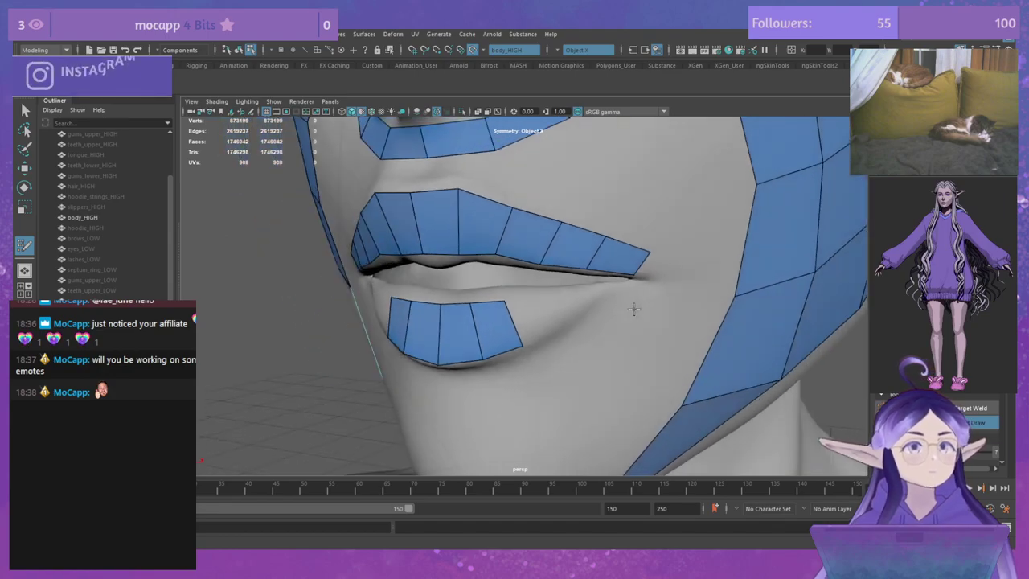
left_click_drag(530, 317, 550, 268, "alt")
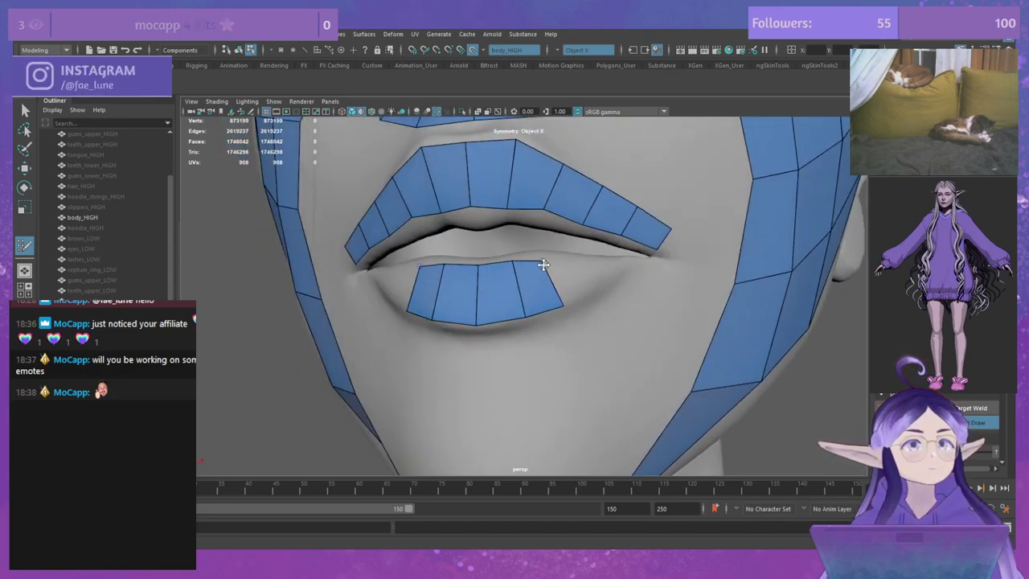
left_click_drag(533, 314, 546, 271)
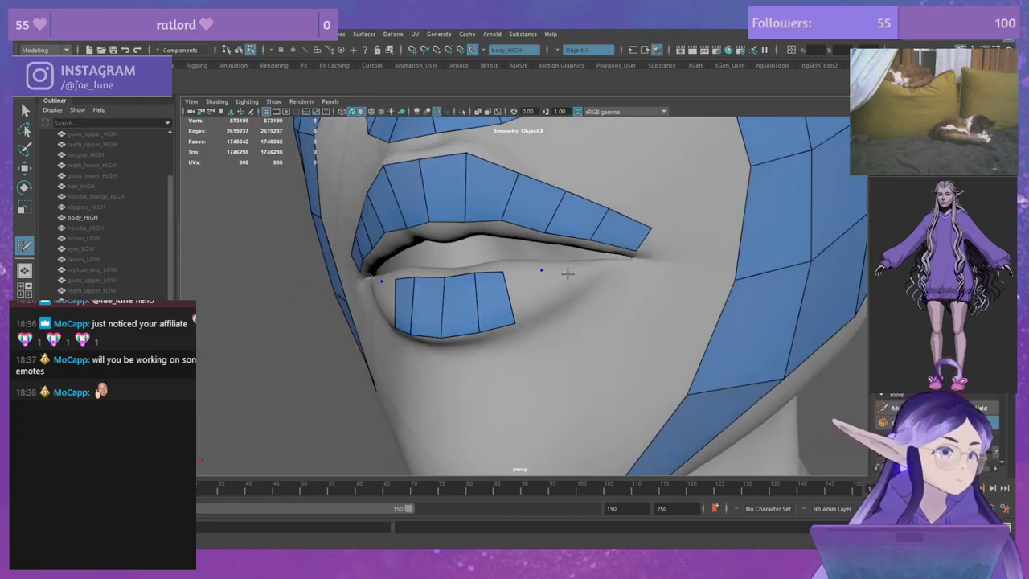
left_click(545, 306)
left_click(587, 266)
left_click(593, 295)
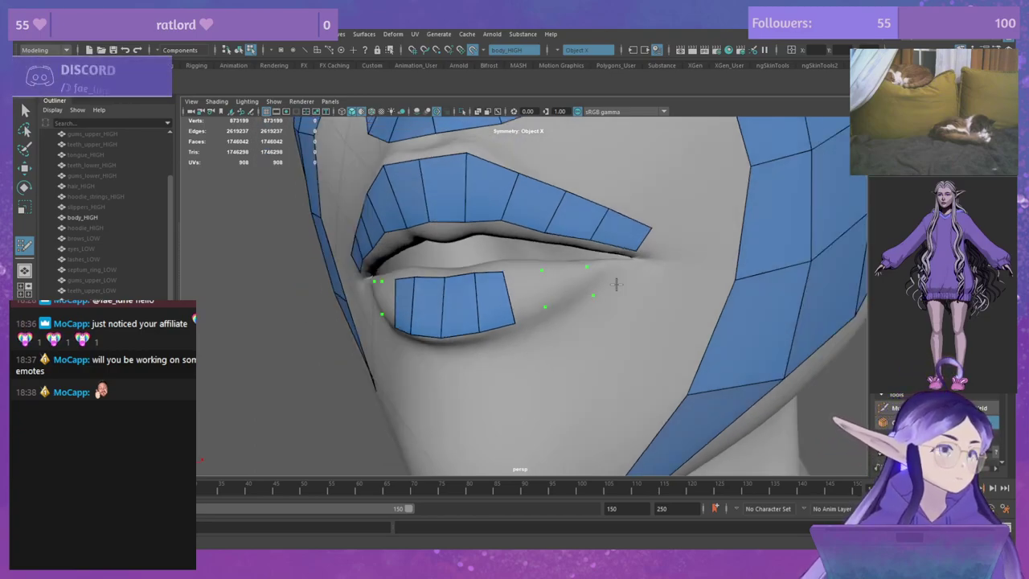
left_click(621, 290)
left_click(623, 264)
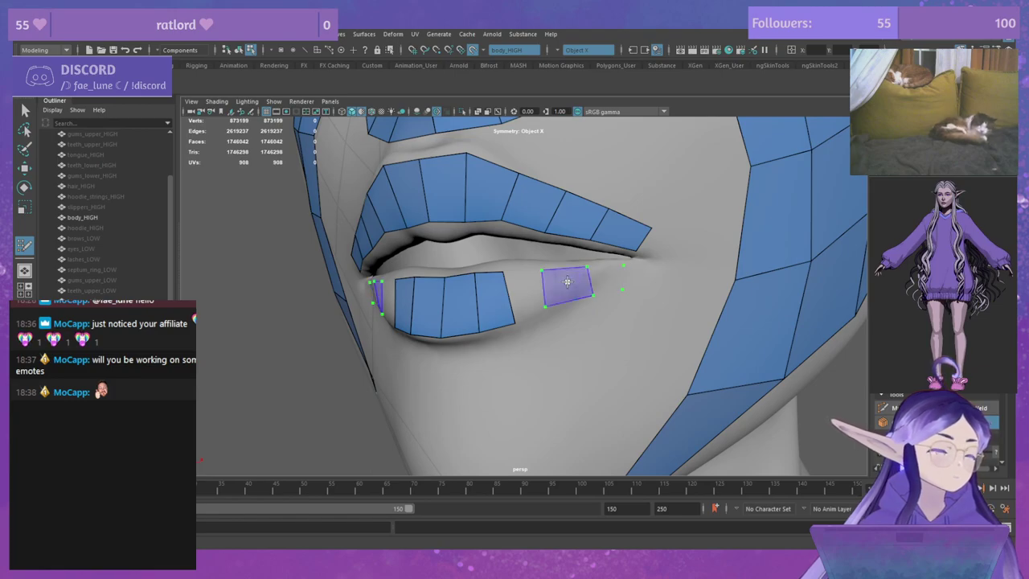
Step: Fill three quads per side along the lower lip to the mouth corner, deleting and refilling the middle one
left_click(529, 293, "shift")
left_click(529, 294, "shift")
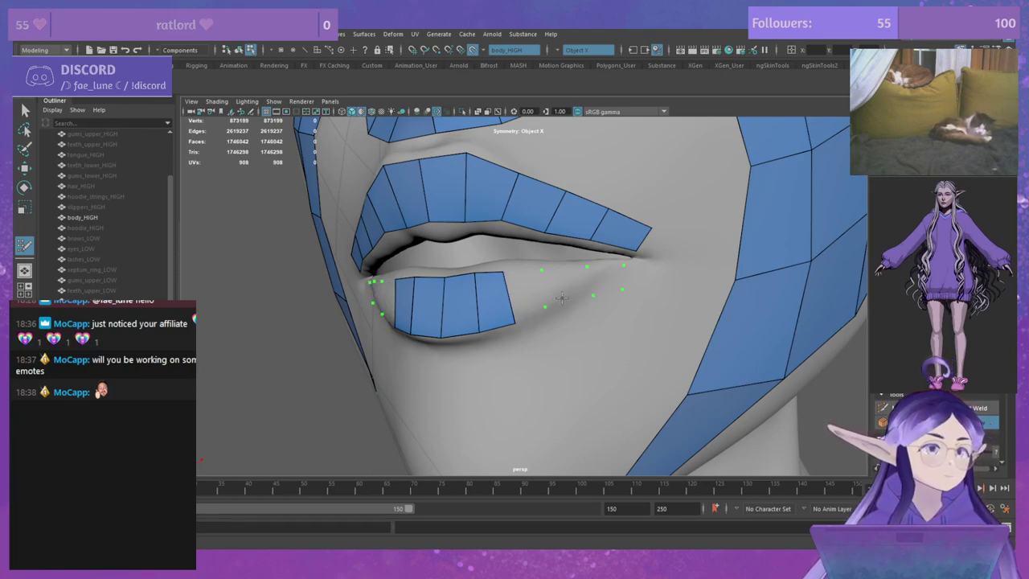
left_click(606, 279, "shift")
left_click(567, 283, "shift")
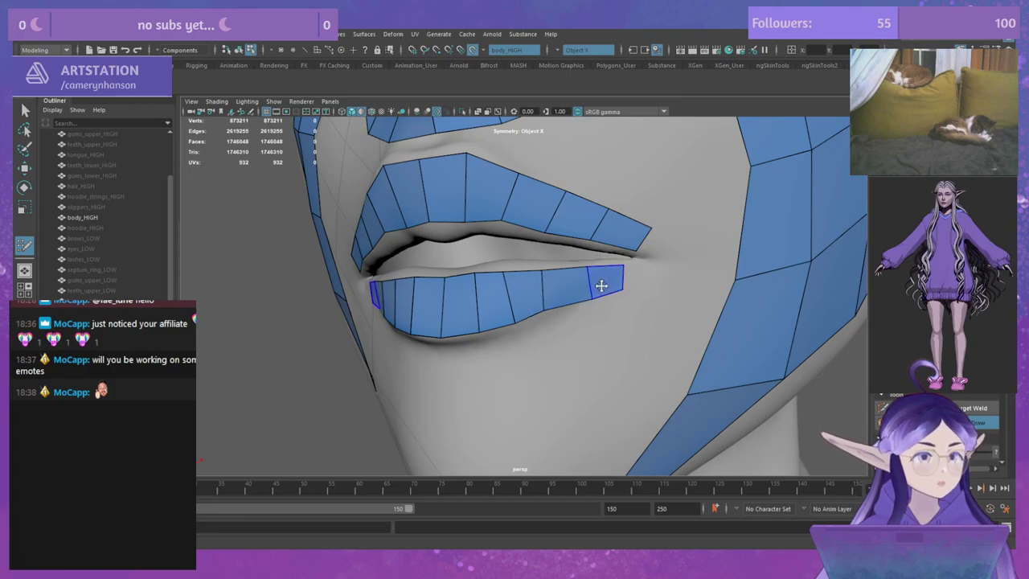
left_click(565, 288, "ctrl+shift")
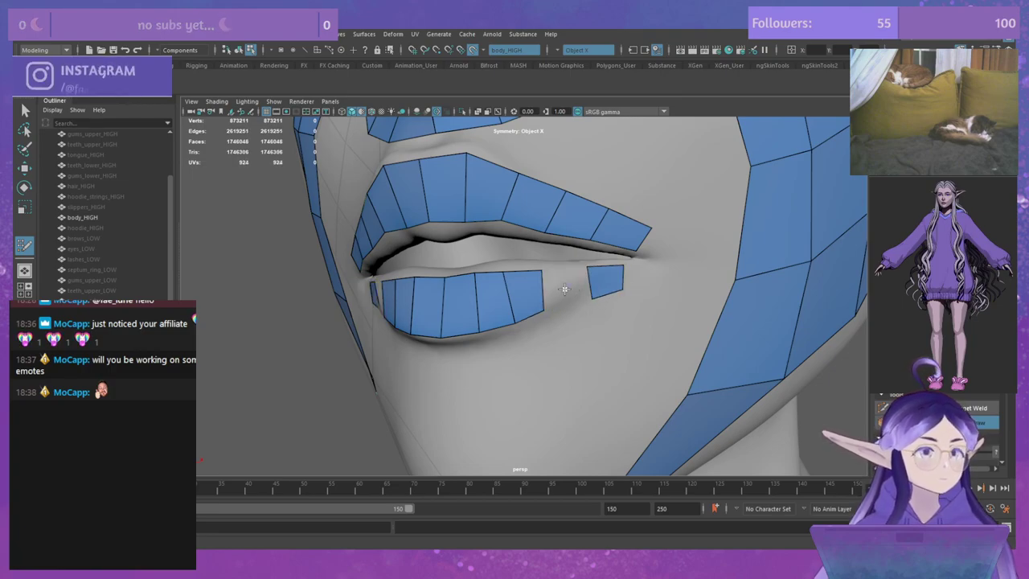
left_click(566, 288, "shift")
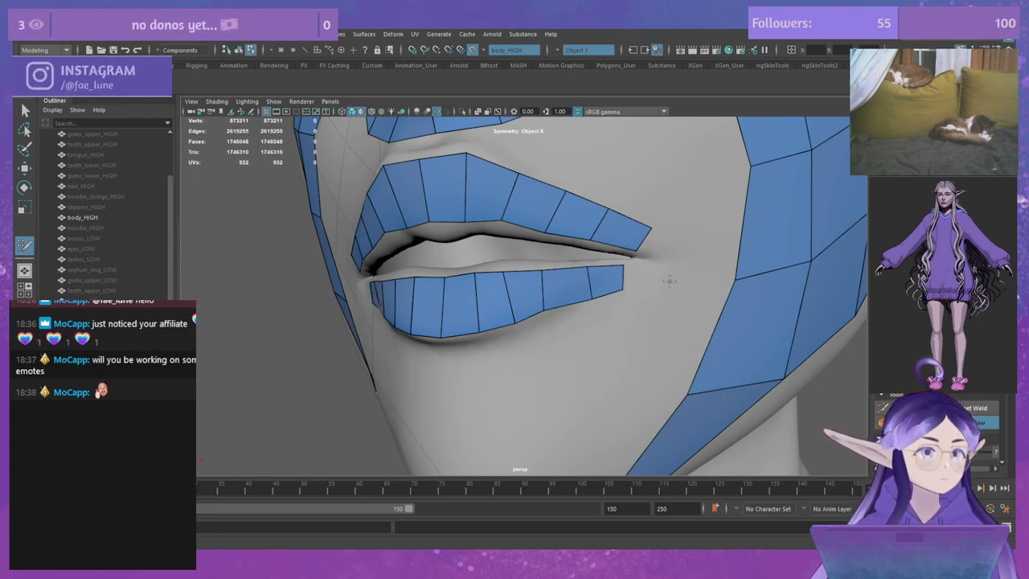
left_click(90, 218)
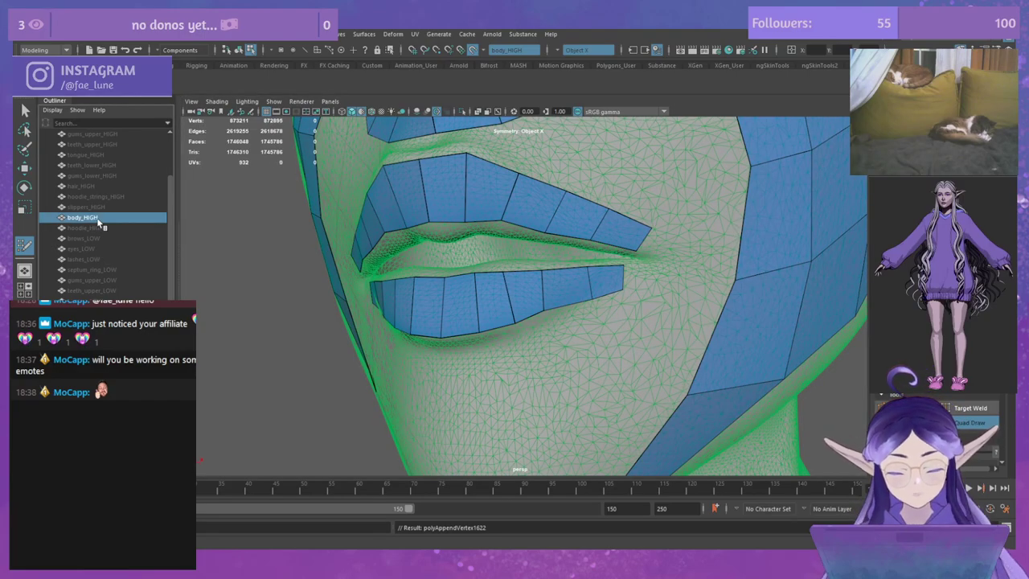
key("ctrl+z")
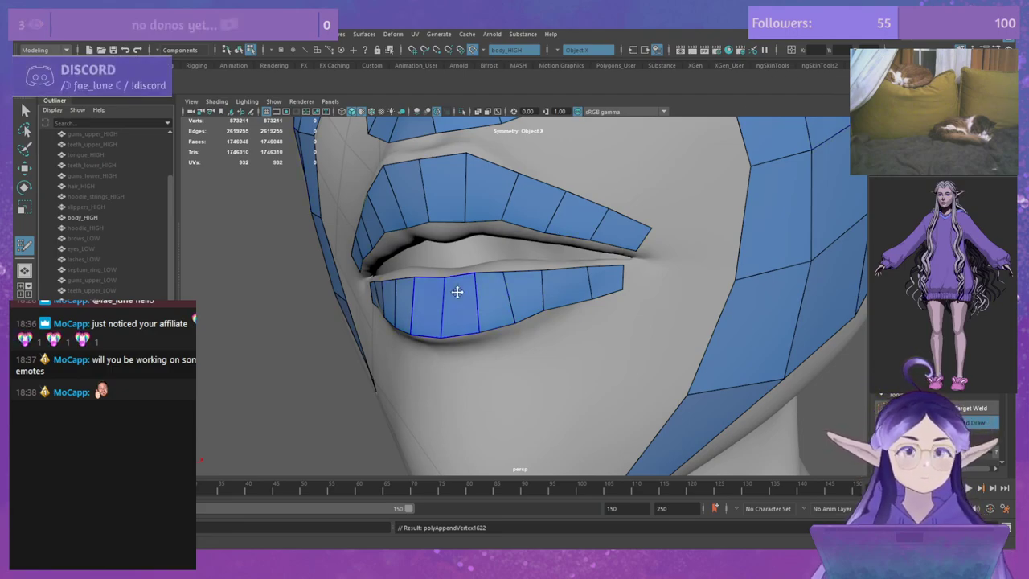
left_click(526, 295, "ctrl+shift")
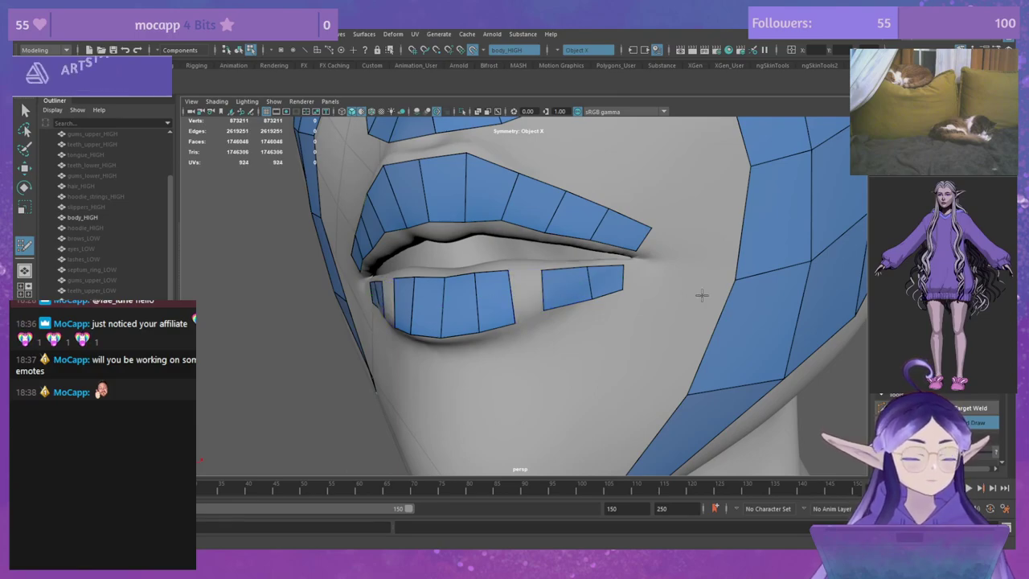
key("ctrl+z")
Step: Shift the edge between the lower-lip quads slightly toward the mouth corner to even out their widths
right_click_drag(661, 248, 685, 265, "alt")
left_click_drag(685, 265, 681, 267, "alt")
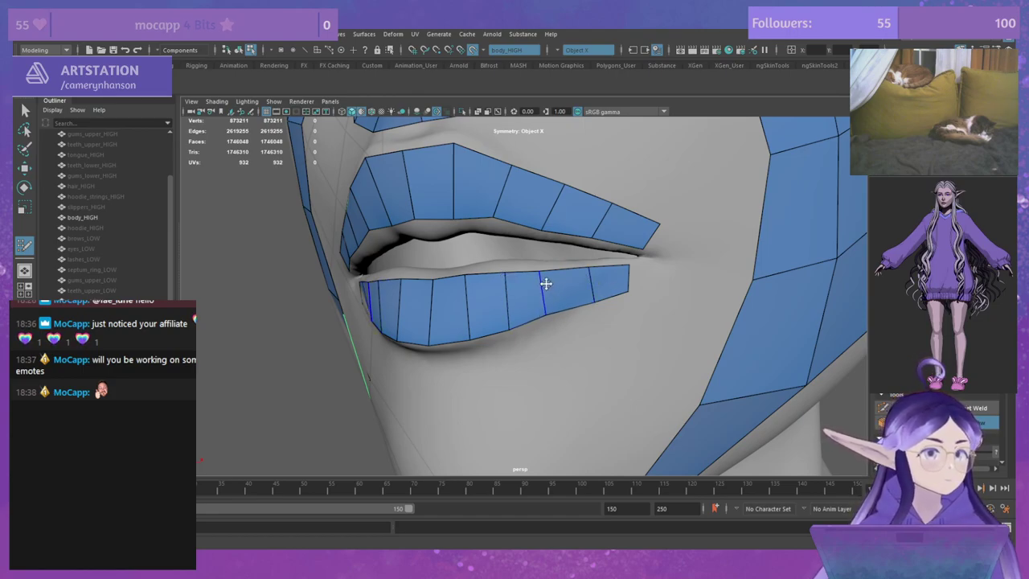
left_click_drag(544, 283, 552, 280)
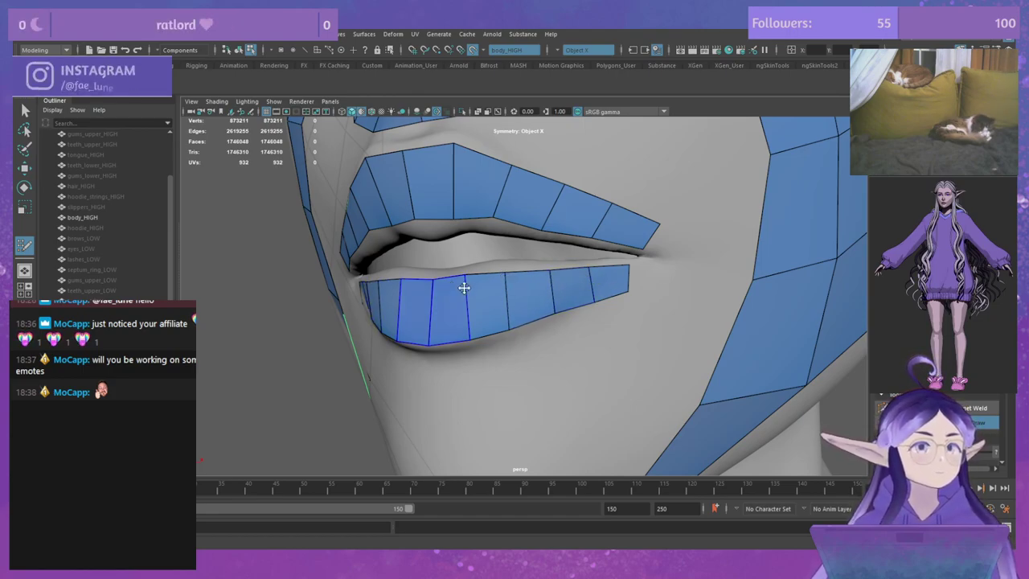
Step: Place four points around the mouth corner and fill three quads that join the upper-lip strip to the lower-lip strip
left_click_drag(464, 292, 609, 291, "alt")
middle_click_drag(608, 292, 596, 279, "alt")
right_click_drag(596, 279, 613, 230, "alt")
middle_click_drag(614, 230, 595, 255, "alt")
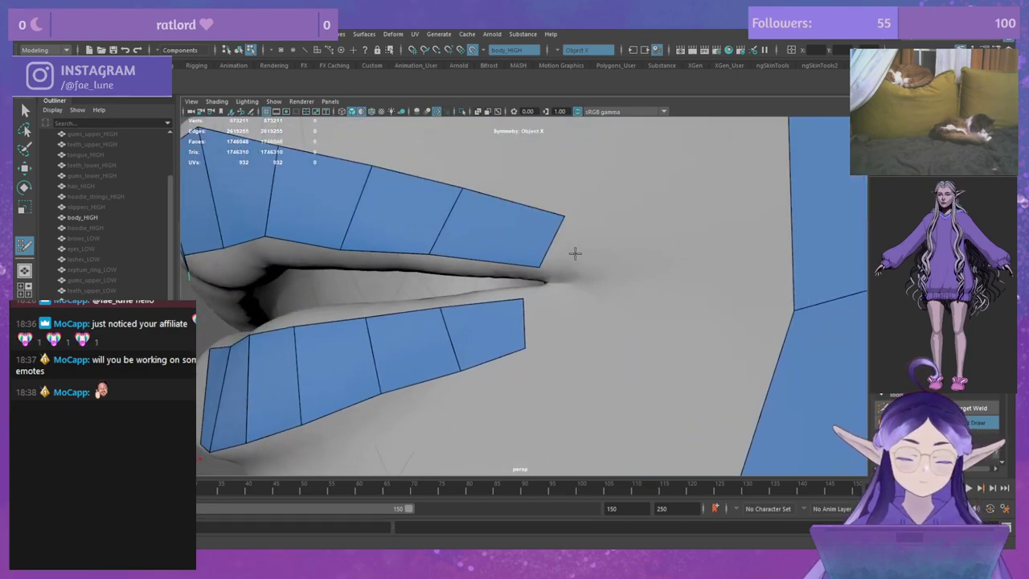
left_click(580, 278)
left_click(640, 242)
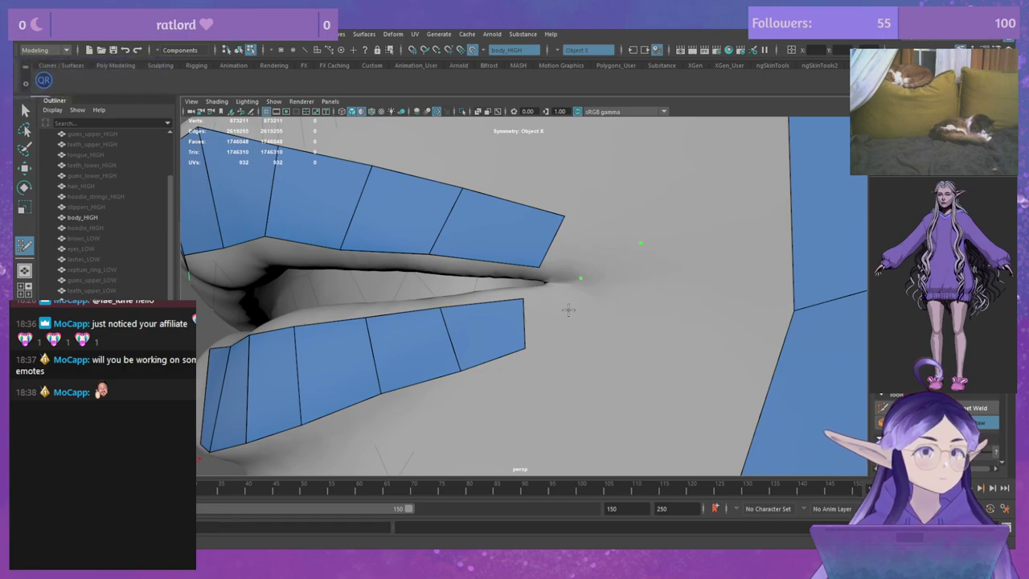
left_click(570, 306)
left_click(591, 337)
left_click(590, 256, "shift")
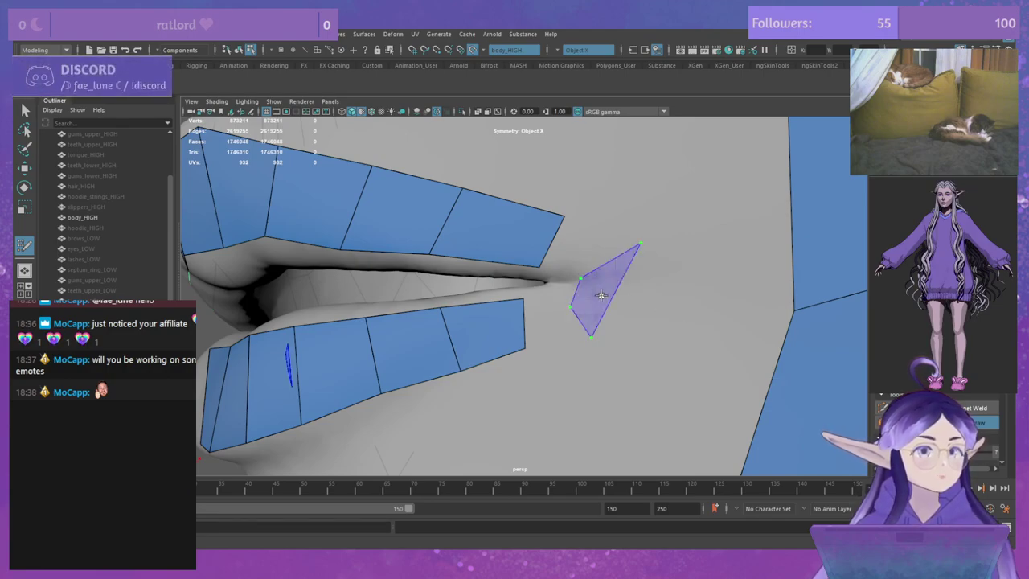
left_click(600, 292, "shift")
left_click(582, 252, "shift")
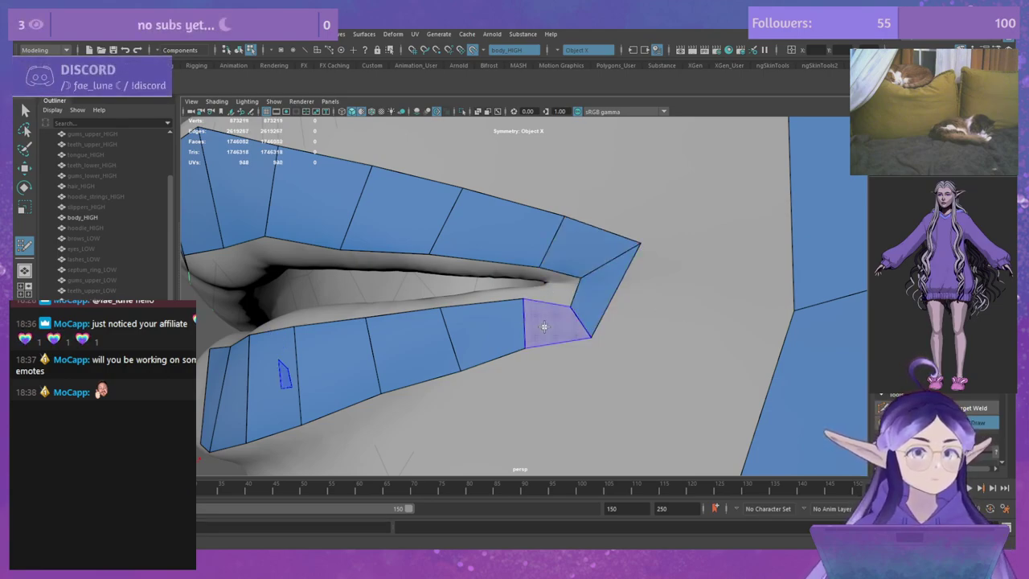
left_click(545, 327, "shift")
Step: Reshape the mouth-corner quads closer to the lip line and insert an edge across the outermost corner quad
left_click_drag(602, 271, 600, 254)
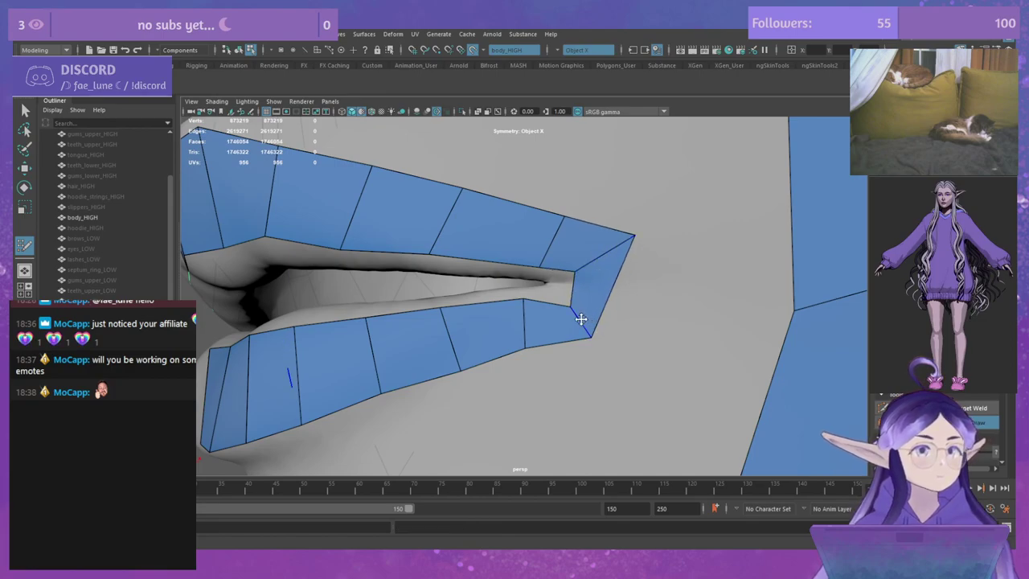
left_click_drag(572, 307, 569, 294)
left_click_drag(577, 330, 616, 329)
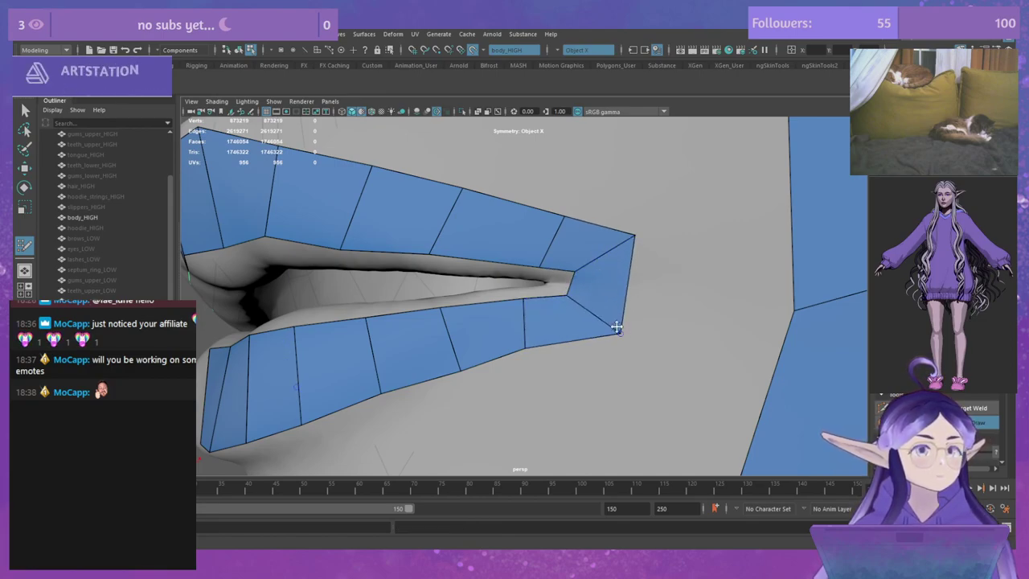
left_click(617, 288, "ctrl")
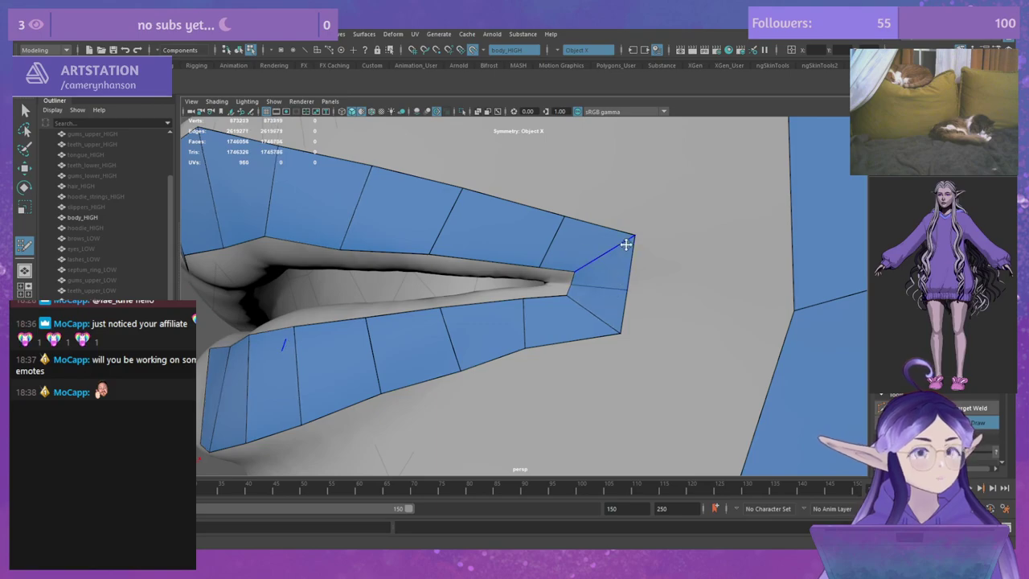
Step: Round off the mouth corner by moving its vertices and the adjoining upper- and lower-lip edges into an even fan
left_click_drag(631, 240, 590, 237)
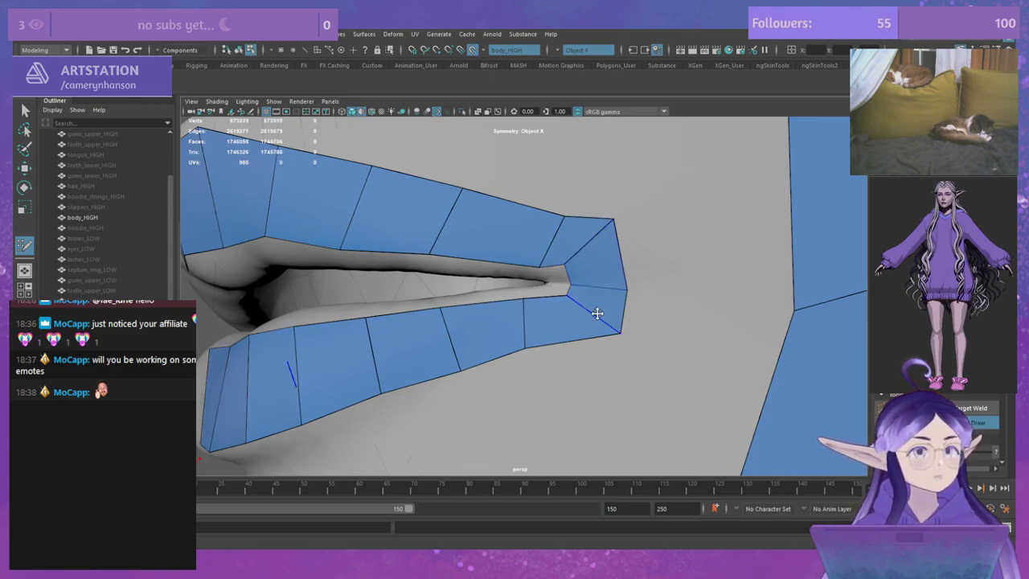
left_click_drag(597, 314, 591, 316)
mouse_move(528, 308)
left_mouse_down()
mouse_move(527, 324)
mouse_move(526, 314)
left_mouse_up()
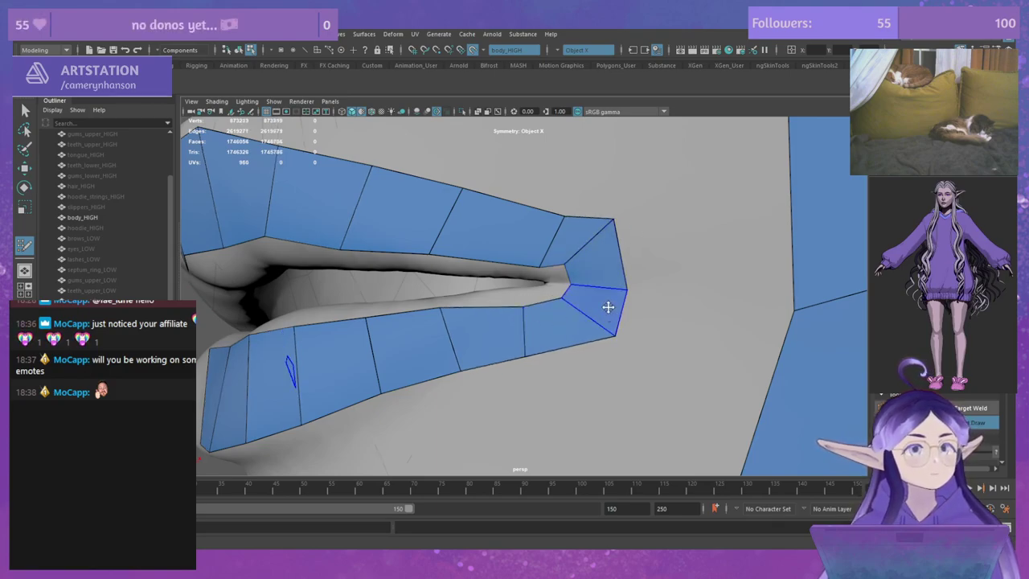
left_click_drag(525, 358, 537, 360)
left_click_drag(524, 310, 519, 304)
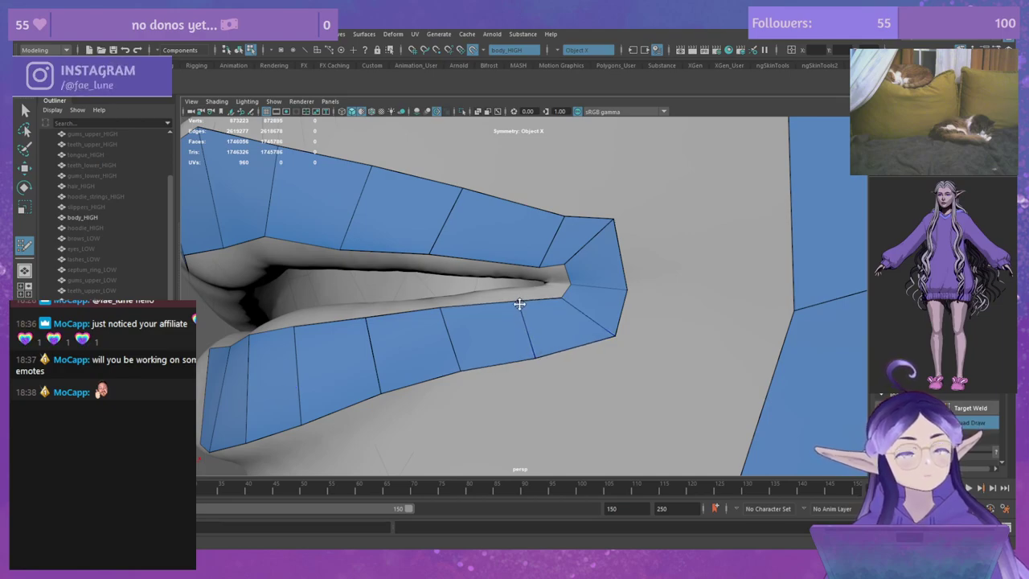
left_click_drag(547, 248, 542, 203)
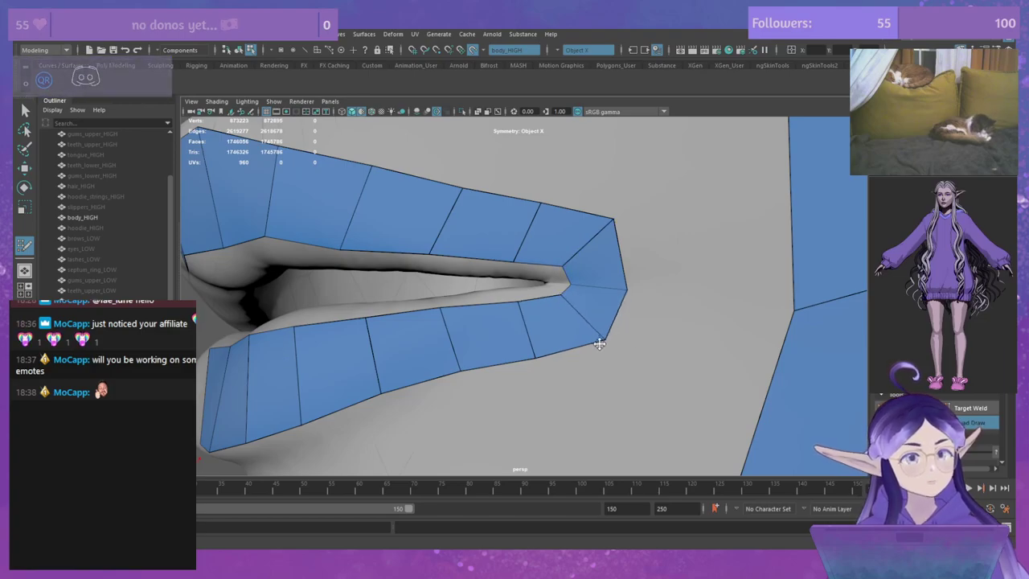
Step: Insert an edge loop along the middle of the quad strip all around the lips
scroll(540, 276, "down", 10)
left_click_drag(541, 276, 595, 291, "alt")
scroll(595, 292, "up", 10)
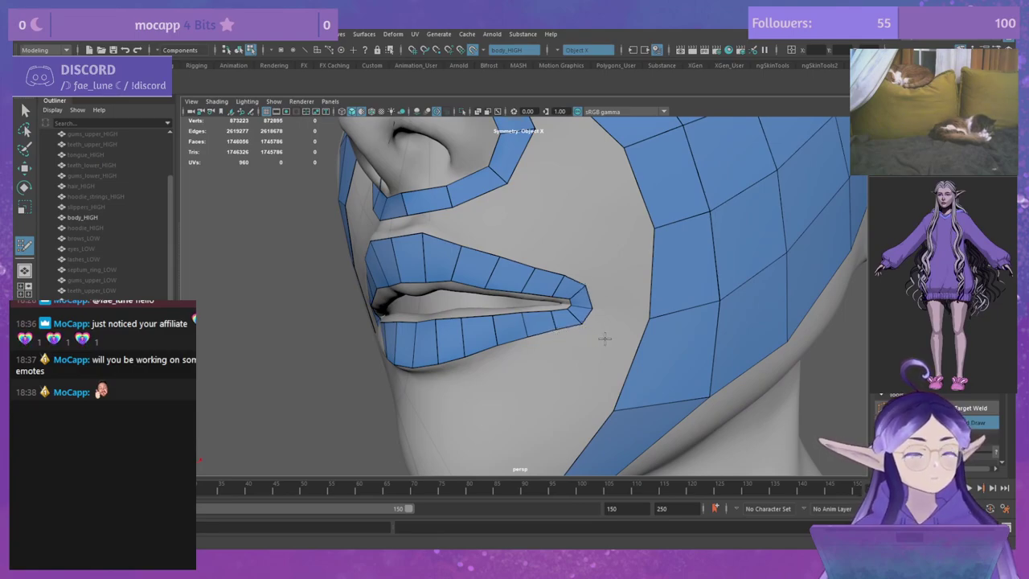
left_click_drag(605, 338, 581, 287, "alt")
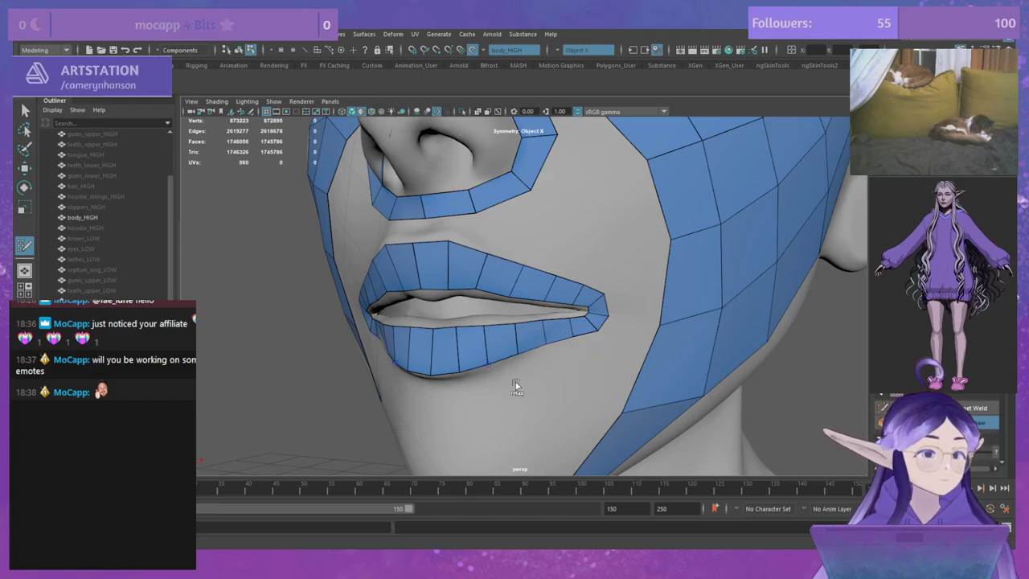
left_click_drag(515, 386, 585, 375, "alt")
scroll(504, 292, "down", 4)
left_click_drag(638, 282, 546, 259, "alt")
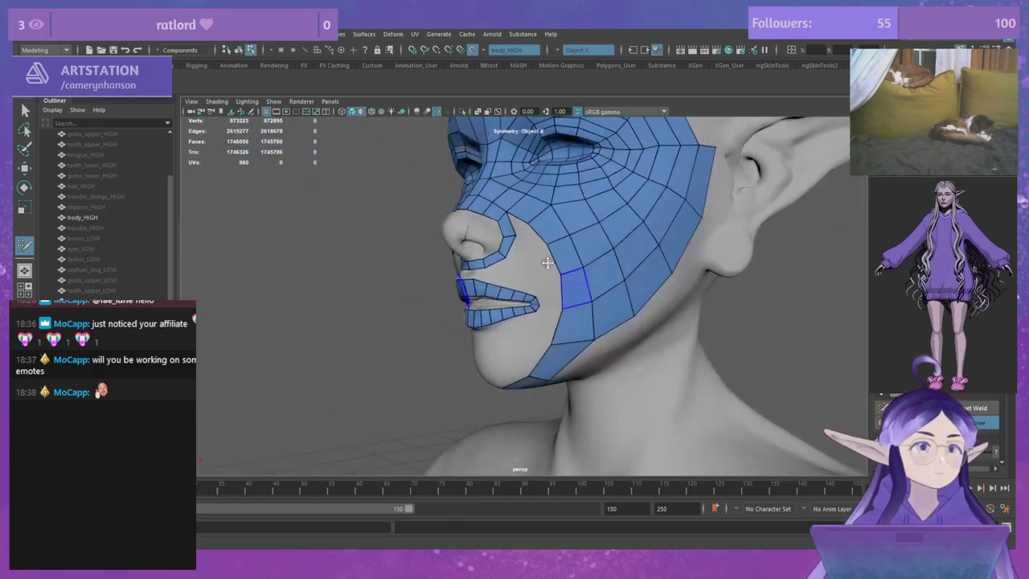
scroll(547, 260, "up", 8)
middle_click_drag(461, 281, 488, 284, "alt")
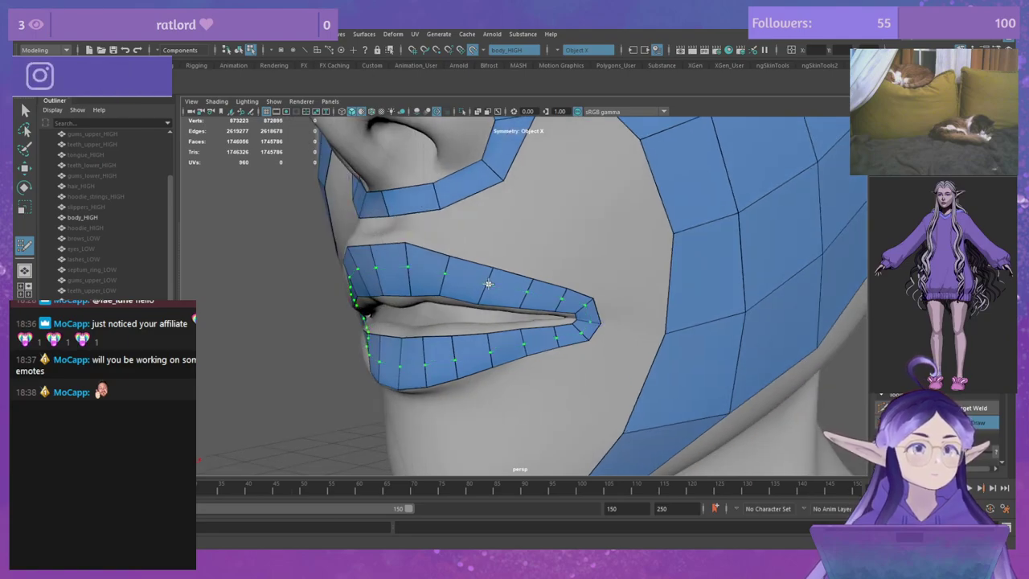
left_click_drag(602, 266, 599, 236, "alt")
left_click_drag(495, 274, 592, 295, "alt")
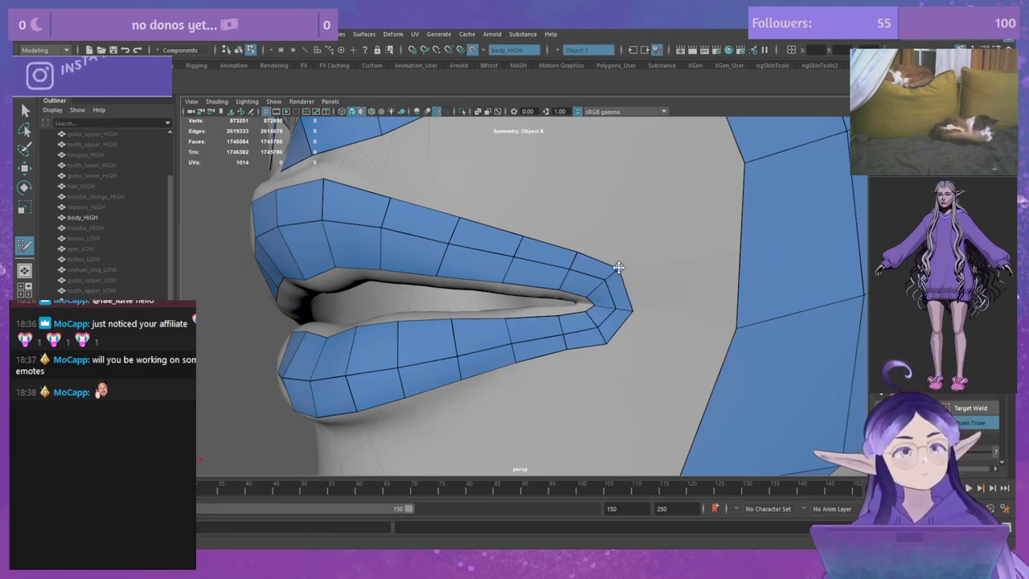
Step: Extrude four single quads per side outward from the lips, above and below the mouth corner and farther in along both lips
scroll(655, 373, "down", 5)
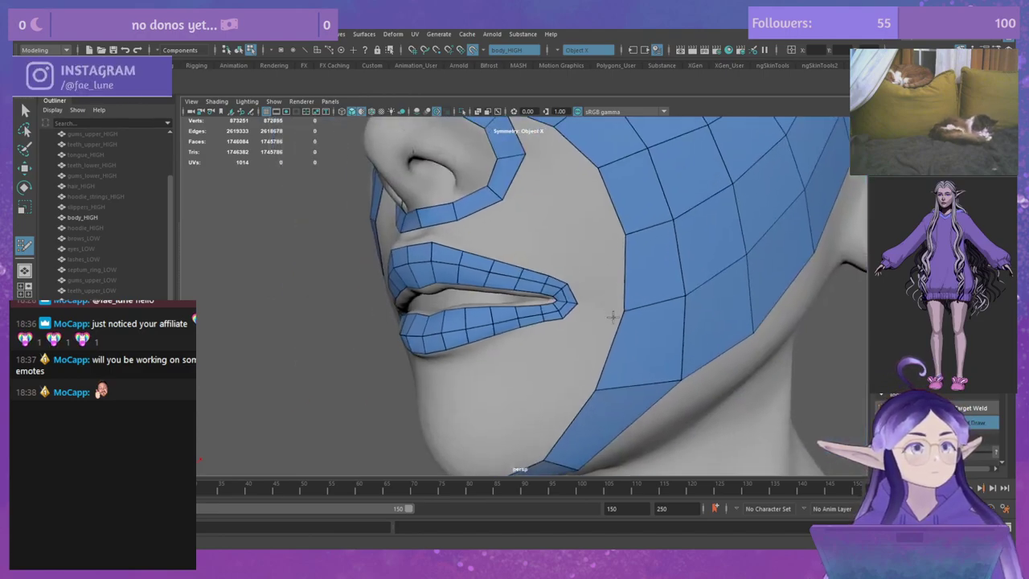
scroll(611, 317, "up", 2)
scroll(612, 333, "down", 4)
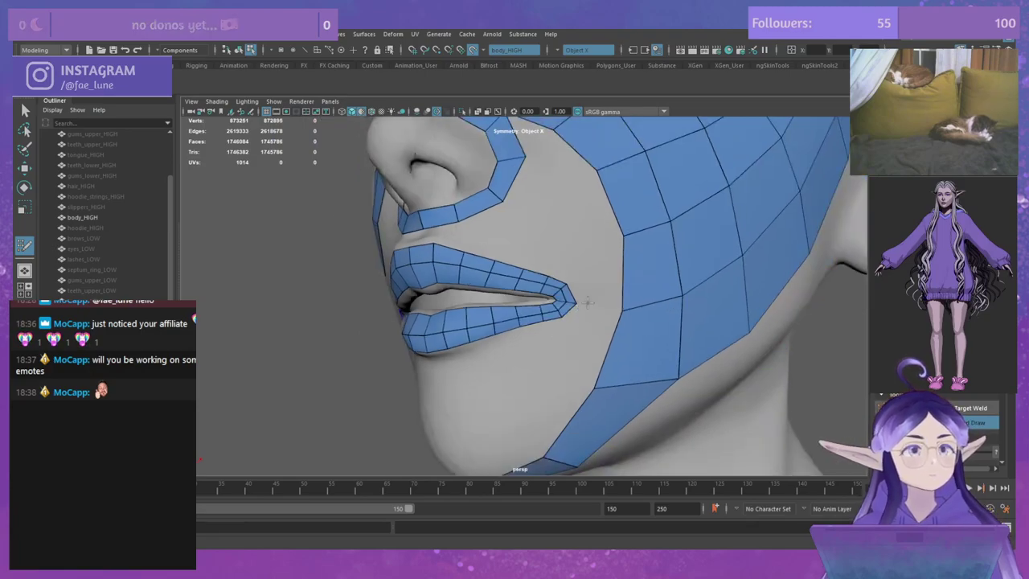
scroll(591, 294, "up", 3)
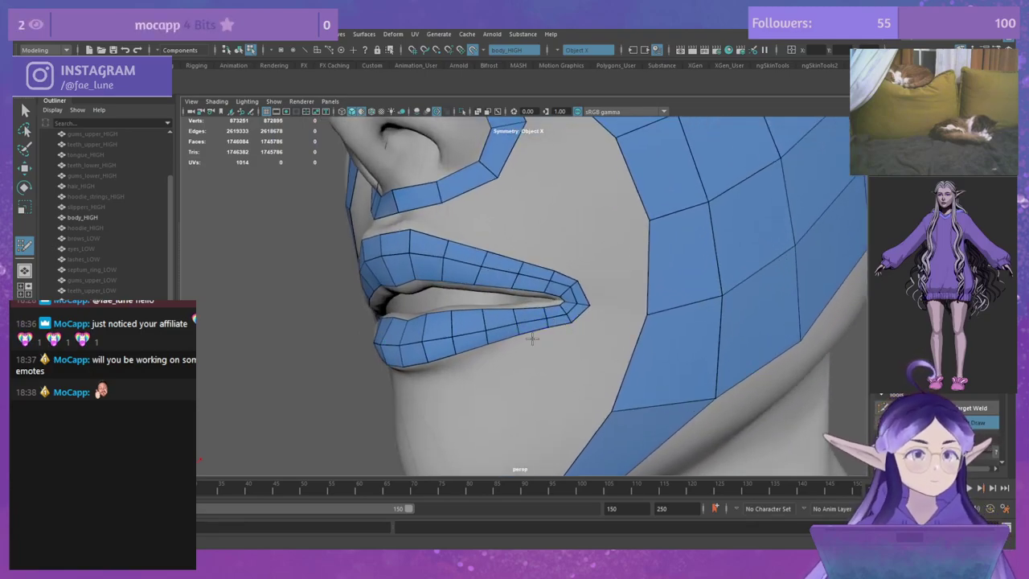
left_click_drag(533, 336, 562, 345)
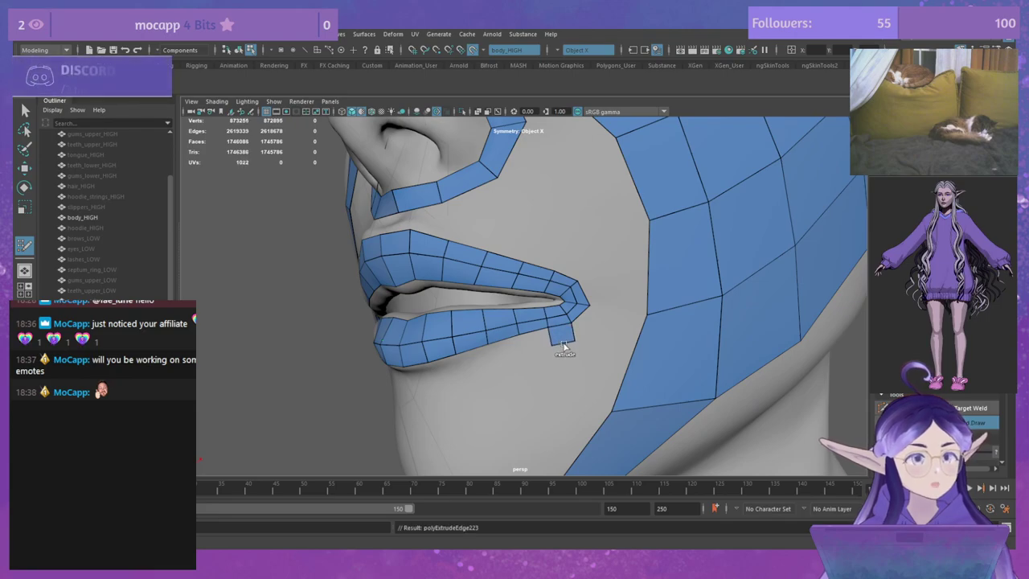
left_click_drag(569, 286, 566, 259)
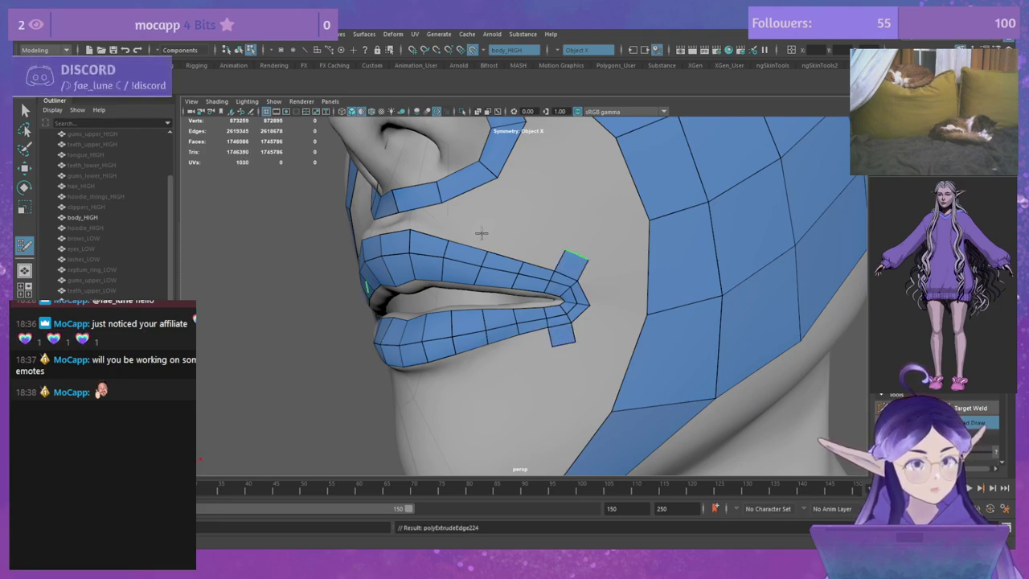
left_click_drag(469, 239, 471, 230)
left_click_drag(473, 348, 481, 373, "ctrl")
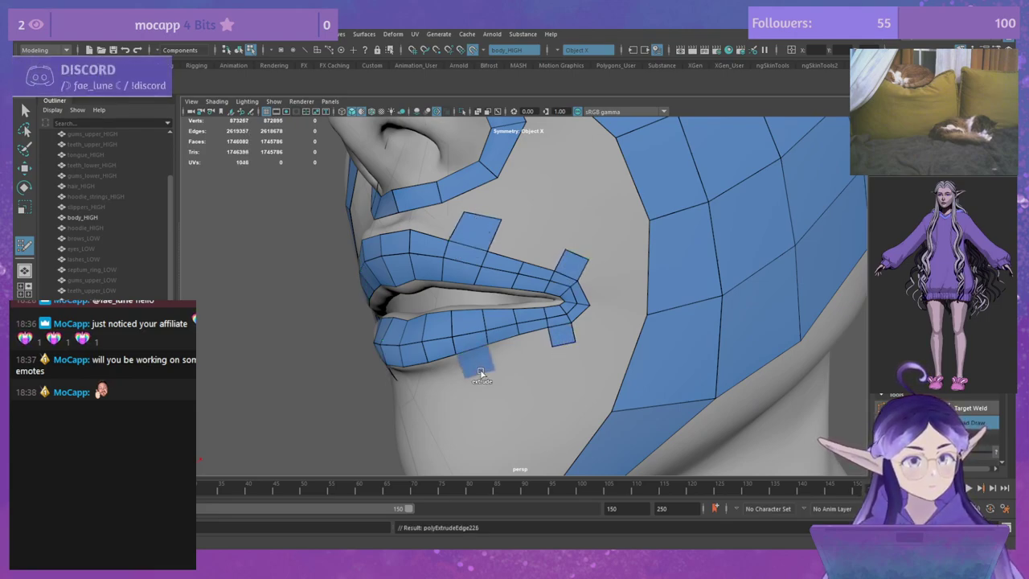
Step: Fill the gaps between the extruded quads above the upper lip and below the lower lip on each side
left_click(540, 345, "shift")
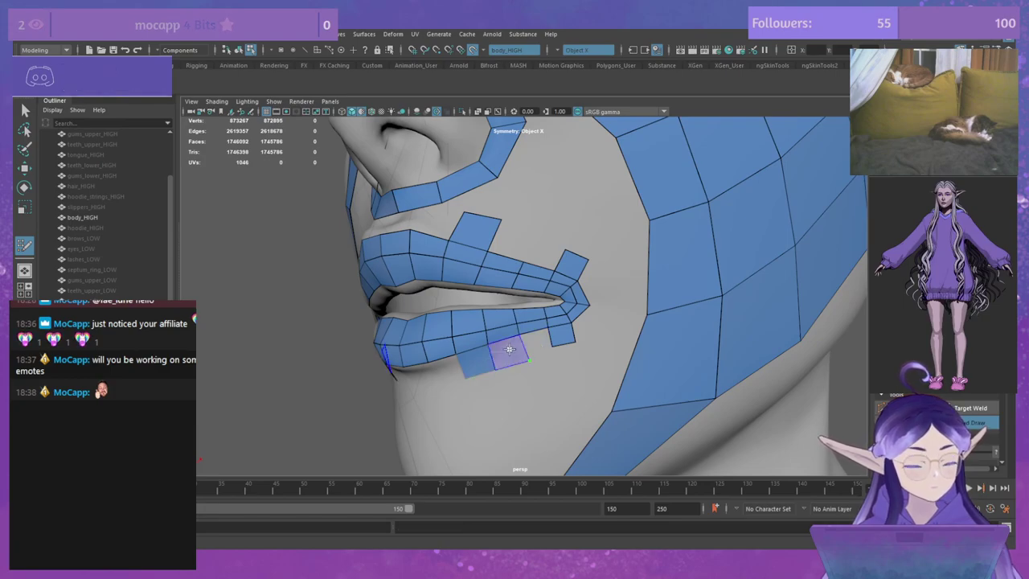
left_click(510, 350, "shift")
left_click(541, 254, "shift")
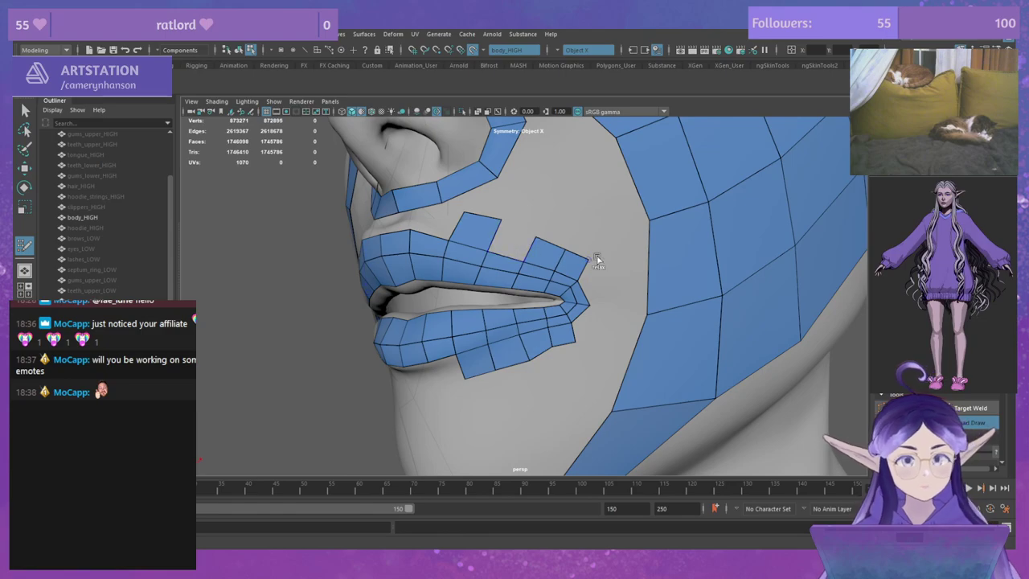
left_click(518, 241, "shift")
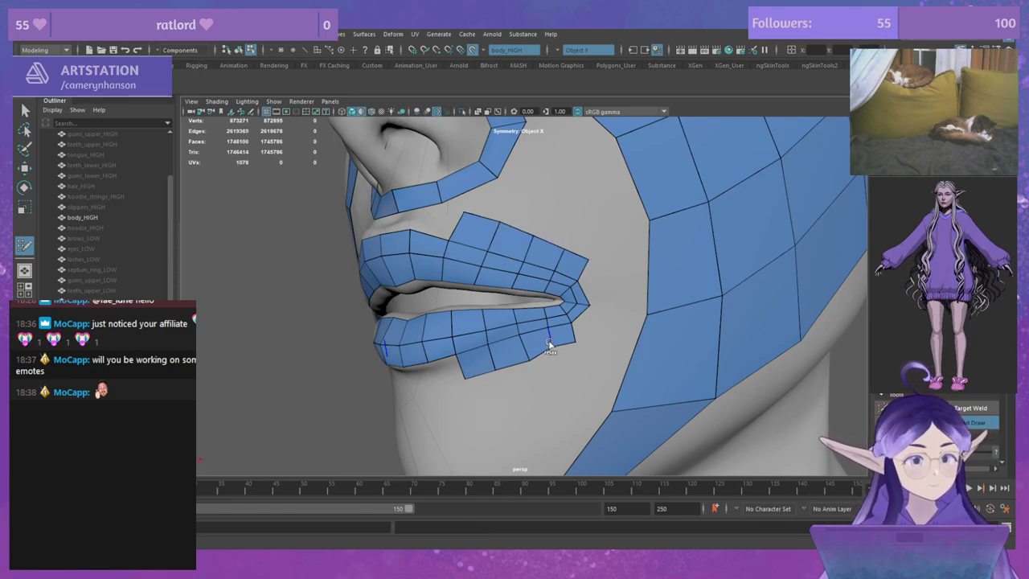
Step: Extrude the center edges below the lower lip and connect them to the side quads to close the lower row
left_click_drag(519, 374, 587, 358, "alt")
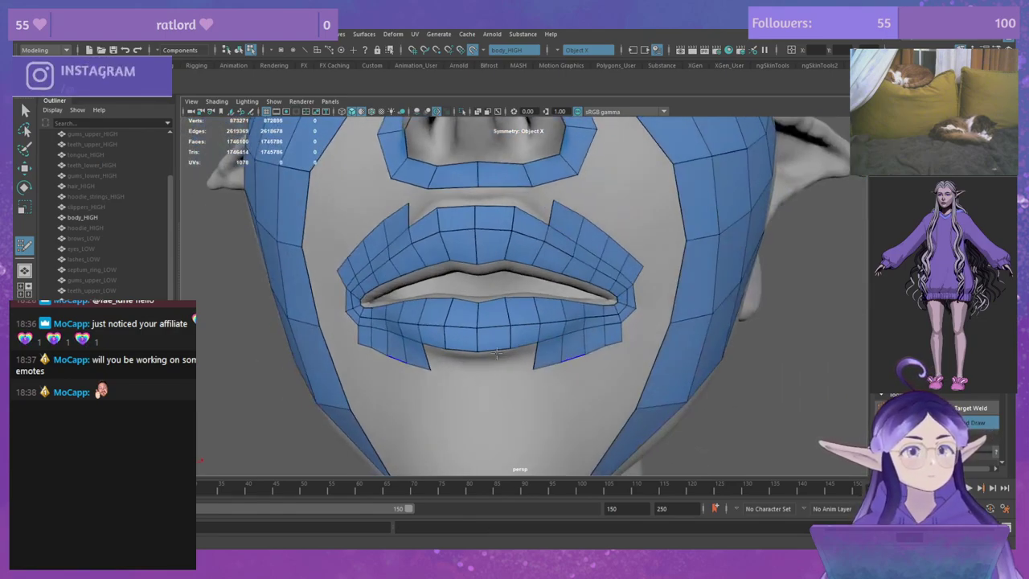
left_click_drag(498, 353, 494, 374)
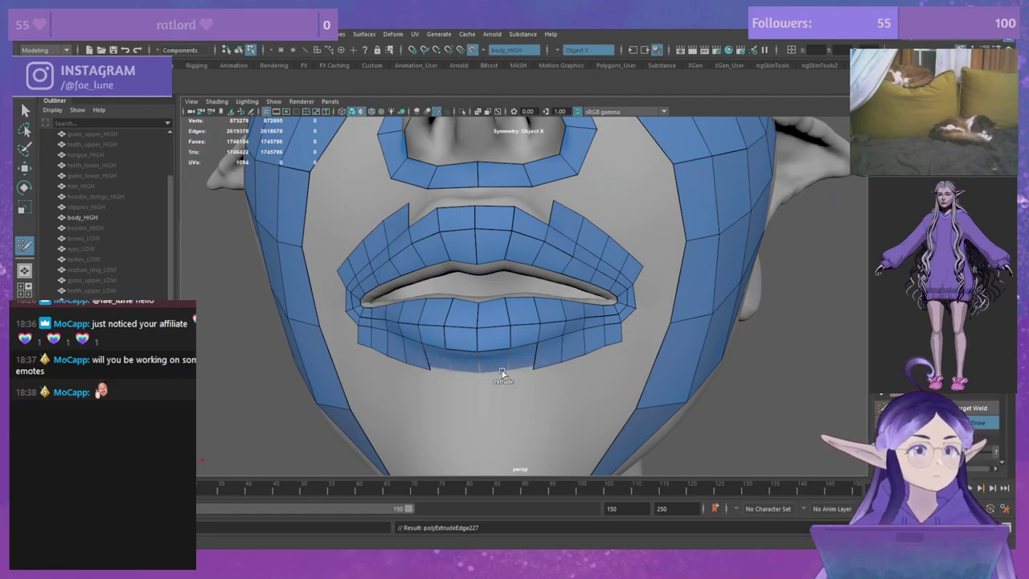
left_click_drag(502, 372, 529, 368, "shift")
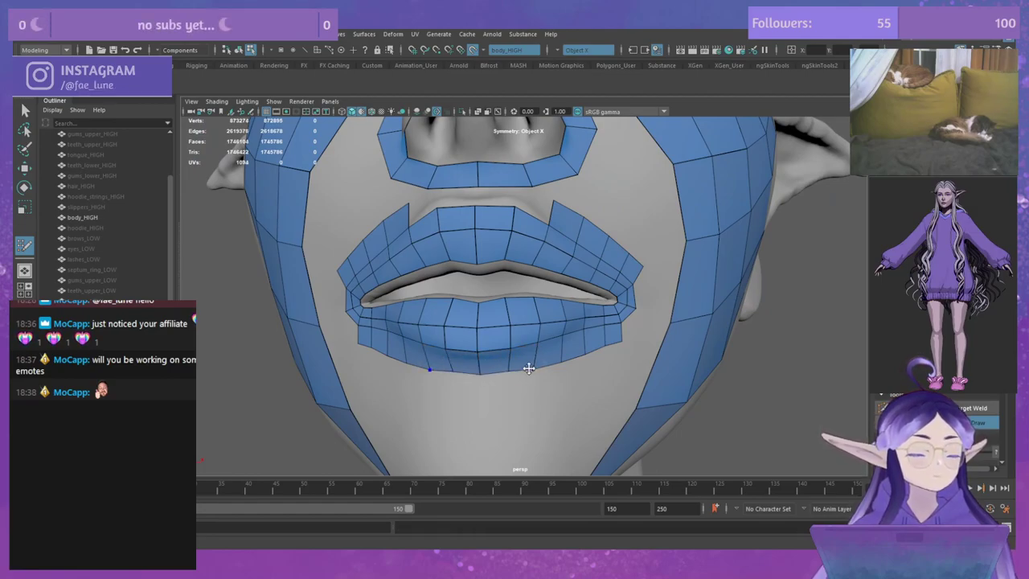
Step: Place points above the middle of the upper lip and fill the two center quads plus the mirrored quads beside them
left_click_drag(557, 331, 536, 335, "alt")
left_click(538, 299)
left_click(456, 300)
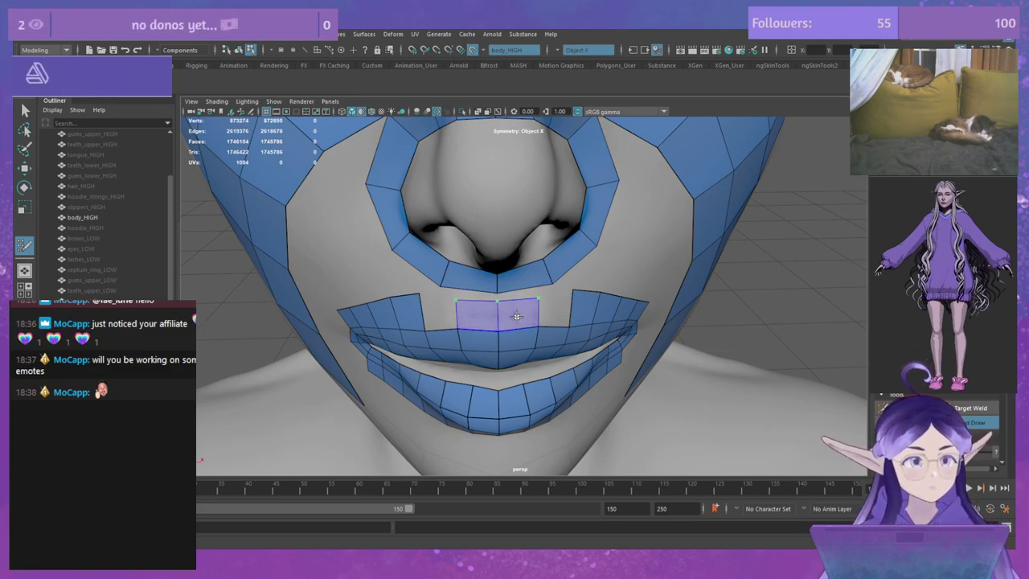
left_click(515, 312, "shift")
left_click(552, 309, "shift")
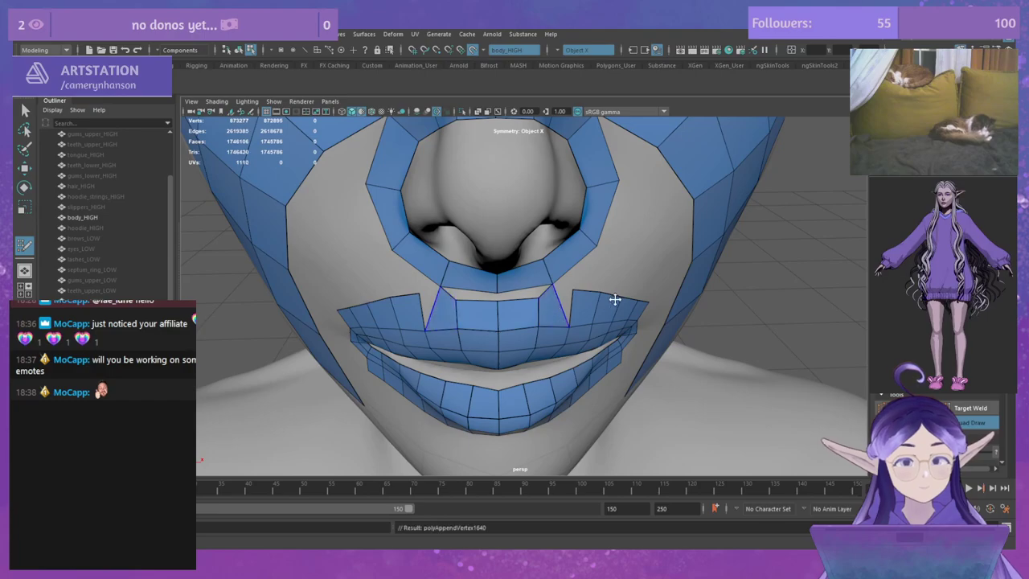
Step: Merge the open corner vertices above the upper lip to close the narrow gap on each side of the center quads
key("ctrl+z")
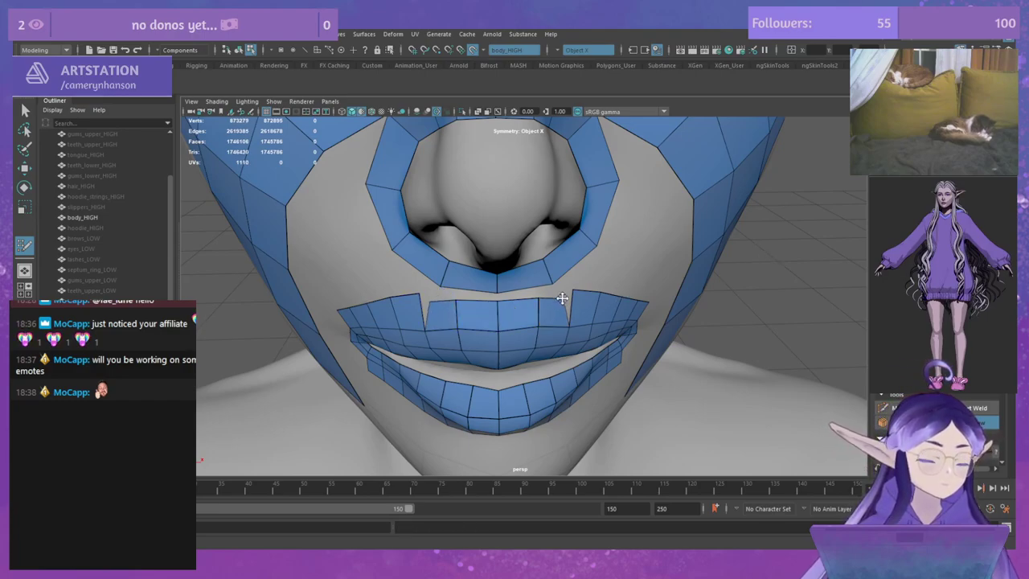
left_click_drag(563, 298, 584, 279)
middle_click_drag(549, 215, 544, 252, "alt")
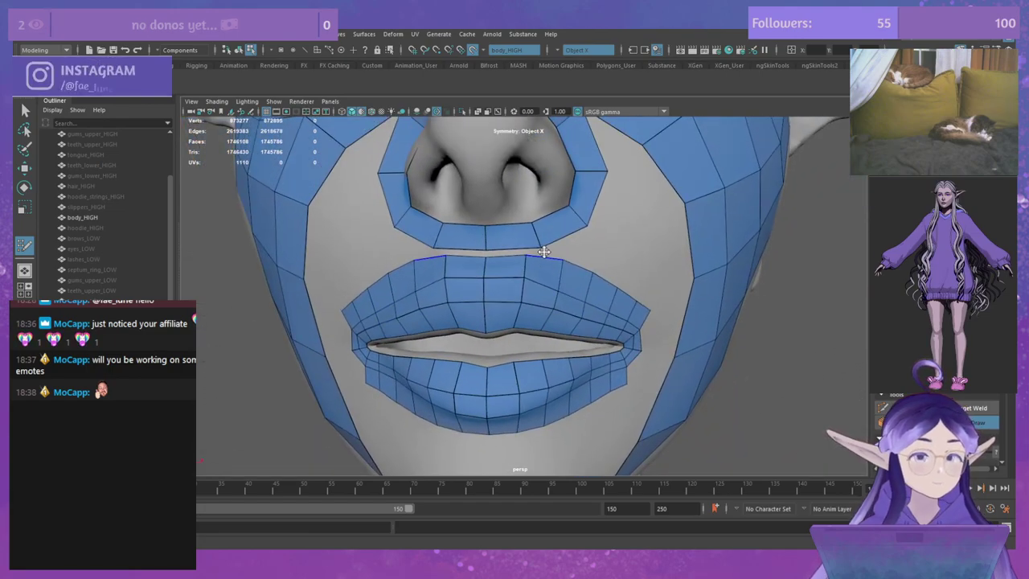
Step: Bridge the center of the upper lip's outer row to the ring under the nose with two mirrored quads
mouse_move(544, 253)
left_mouse_down("alt")
mouse_move(563, 248)
mouse_move(531, 229)
left_mouse_up("alt")
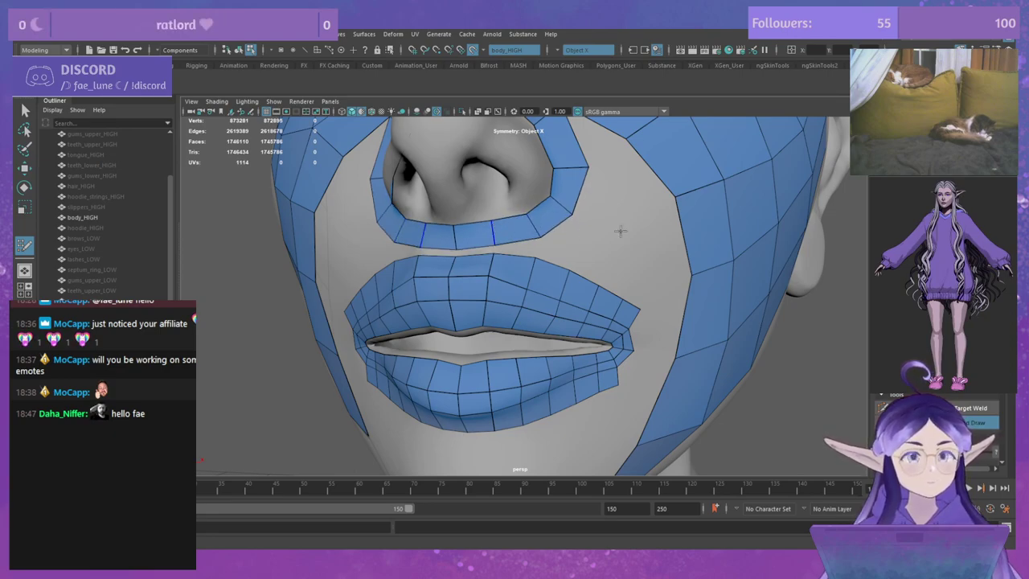
scroll(546, 201, "up", 4)
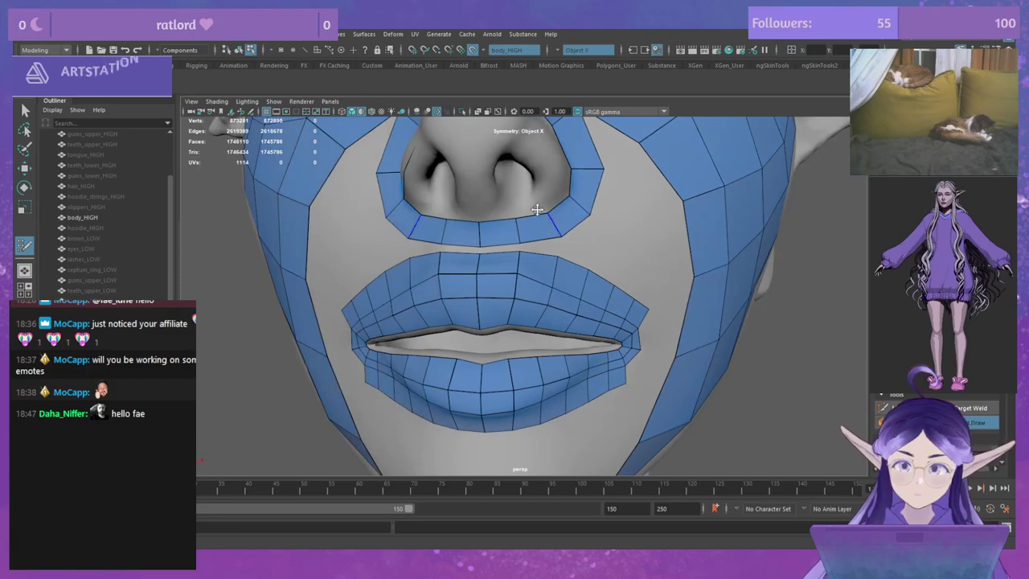
scroll(539, 205, "up", 2)
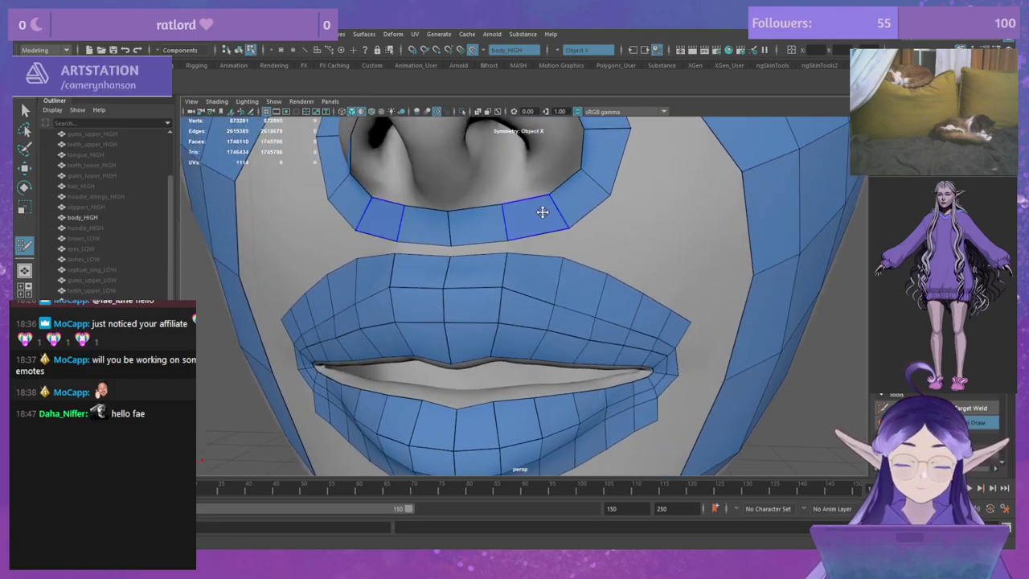
left_click(480, 245, "shift")
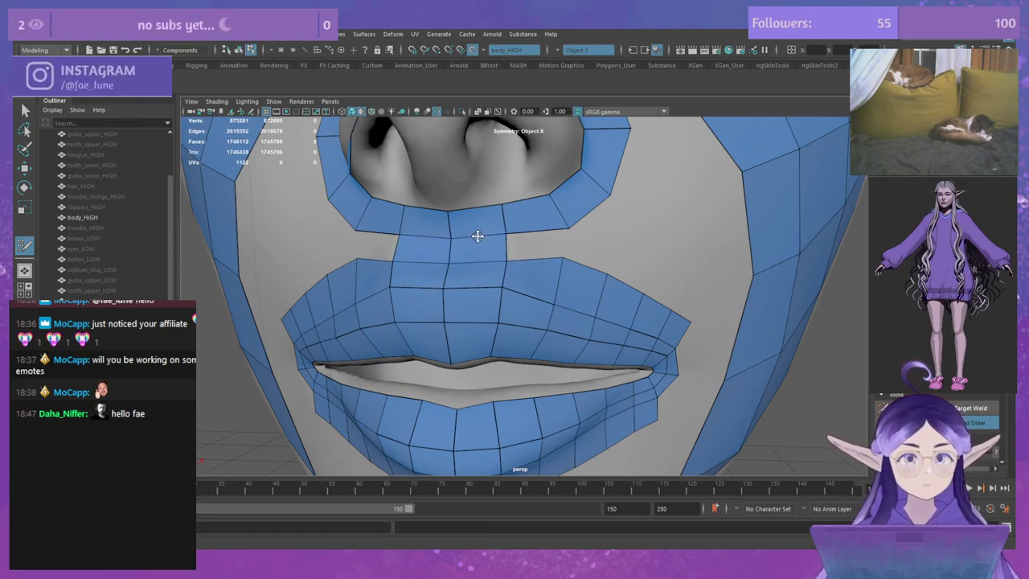
Step: Fill the two missing quads above and below each mouth corner to close the outer ring around the lips
left_click_drag(562, 256, 516, 299, "alt")
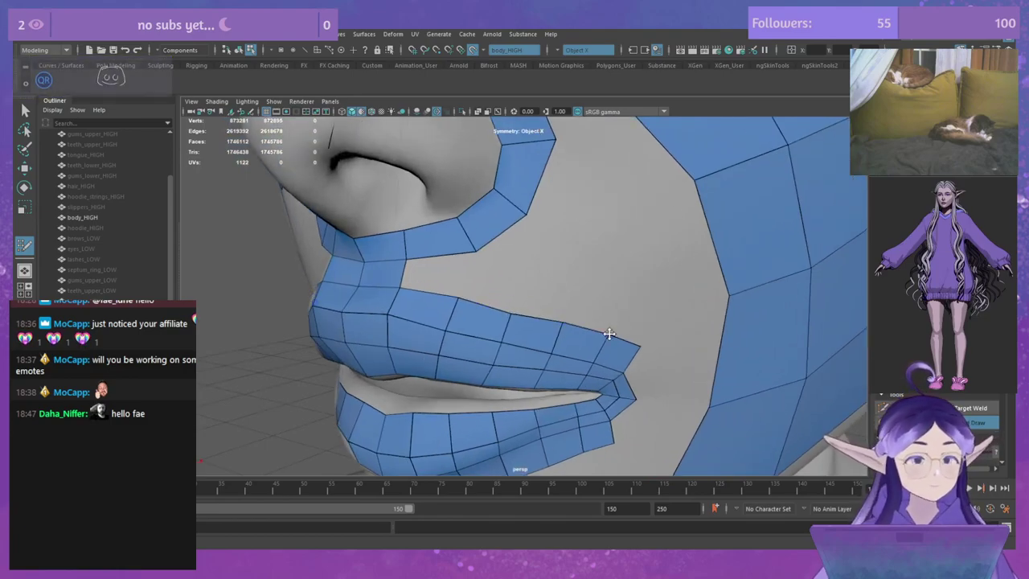
left_click_drag(603, 333, 632, 281, "alt")
mouse_move(631, 281)
right_mouse_down("alt")
mouse_move(595, 262)
mouse_move(622, 271)
right_mouse_up("alt")
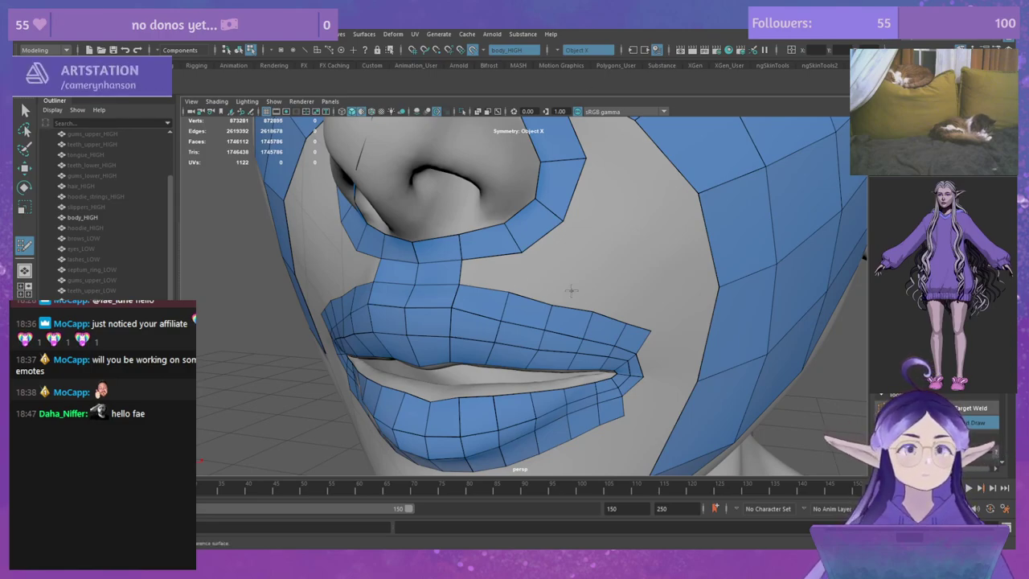
left_click_drag(571, 289, 669, 333, "alt")
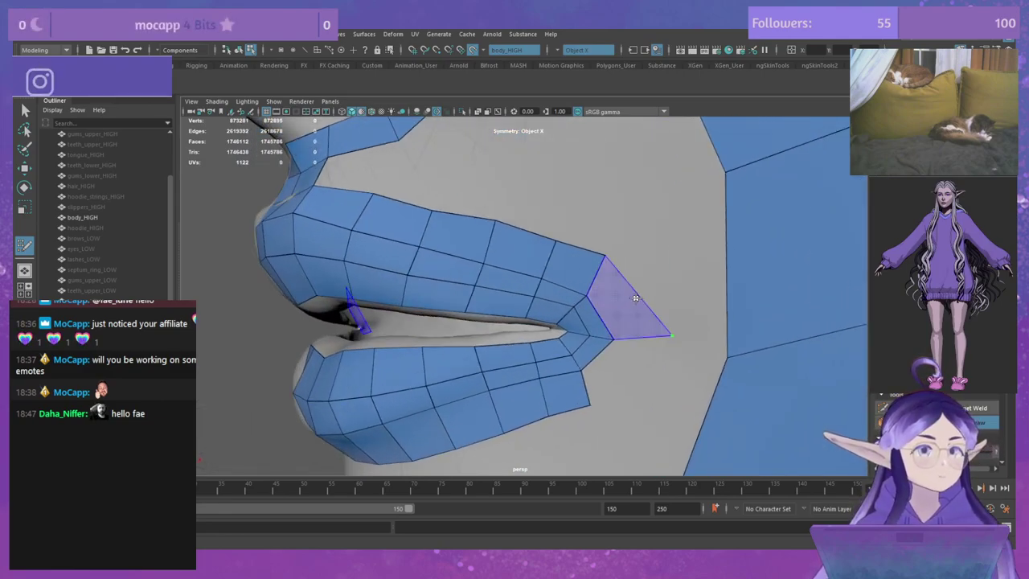
left_click(643, 302, "shift")
left_click(616, 369, "shift")
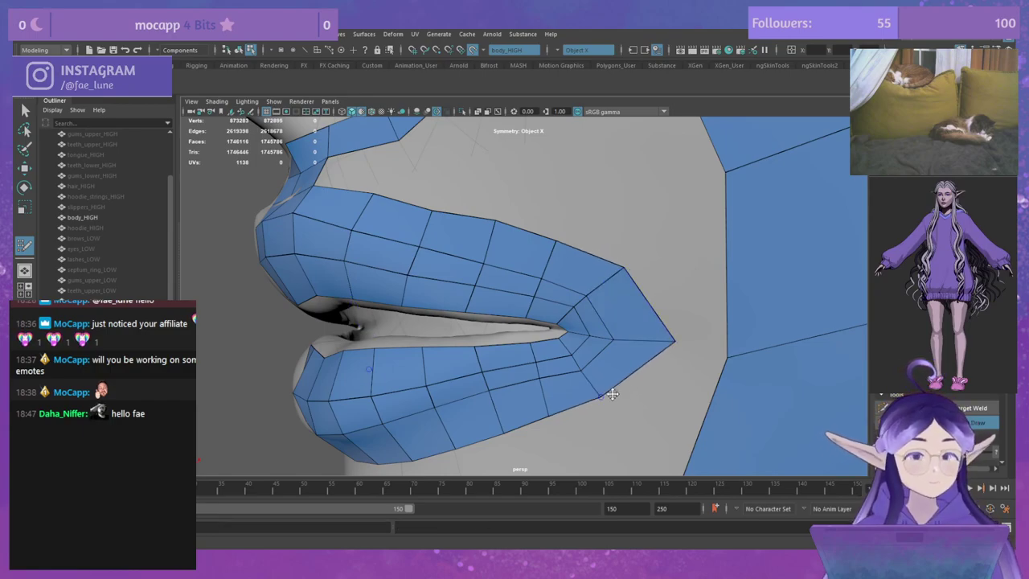
Step: Adjust the outer vertices at the mouth corner and relax the quads around the lips
scroll(611, 391, "down", 5)
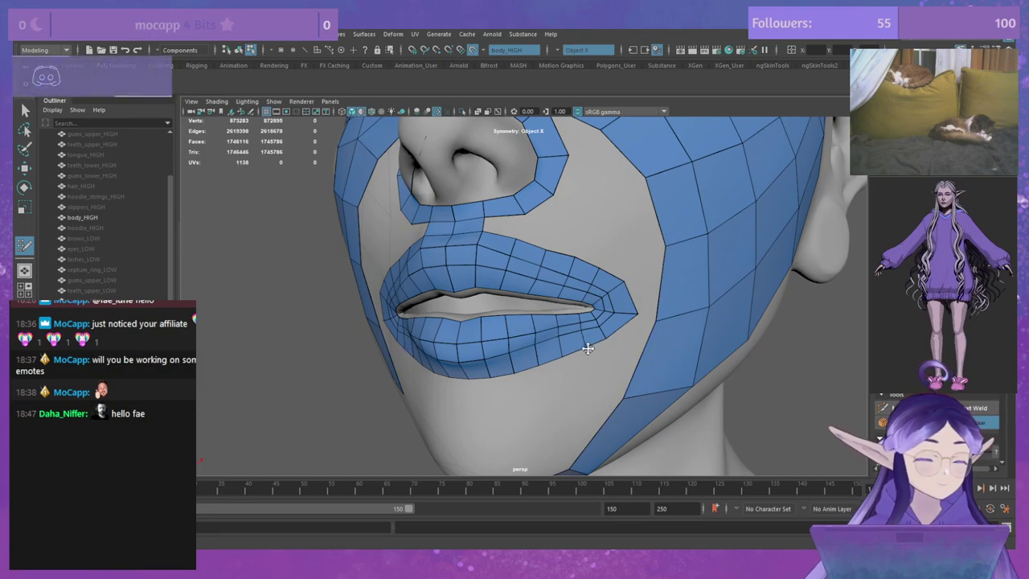
left_click_drag(586, 344, 618, 208, "alt")
scroll(617, 207, "down", 6)
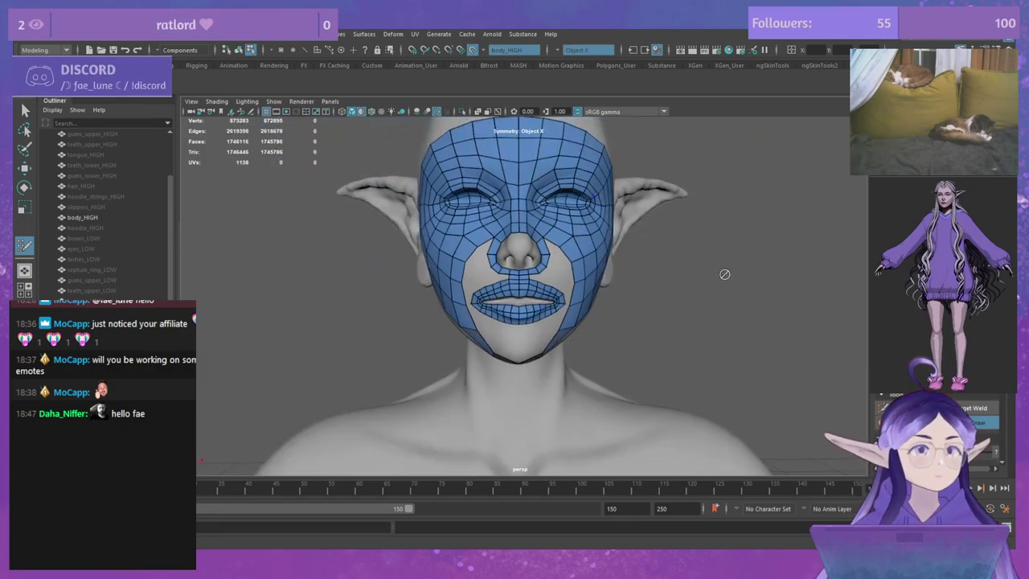
left_click_drag(738, 263, 675, 241, "alt")
scroll(676, 241, "up", 6)
middle_click_drag(616, 283, 714, 322, "alt")
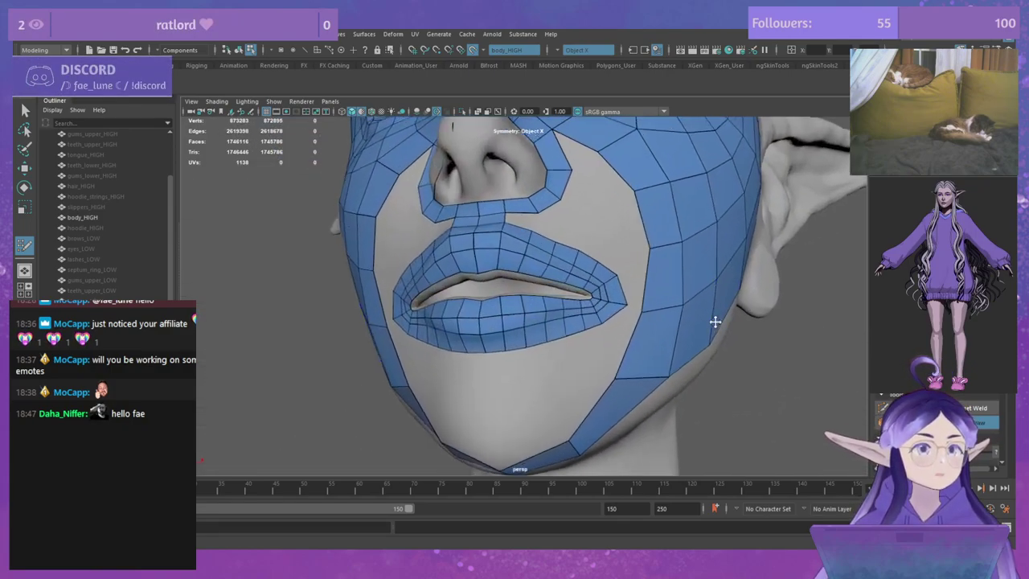
left_click_drag(714, 322, 611, 334, "alt")
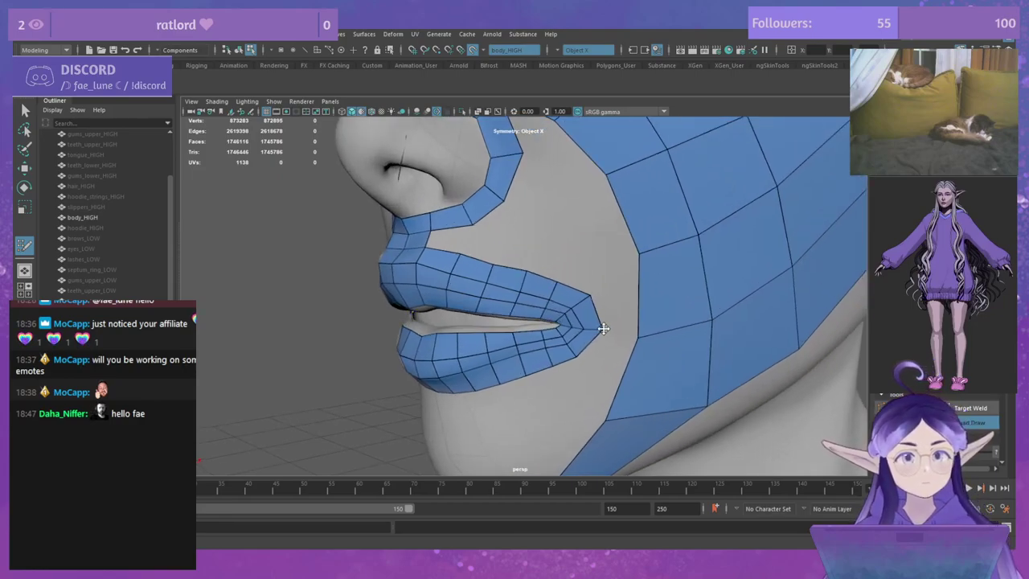
left_click(603, 328)
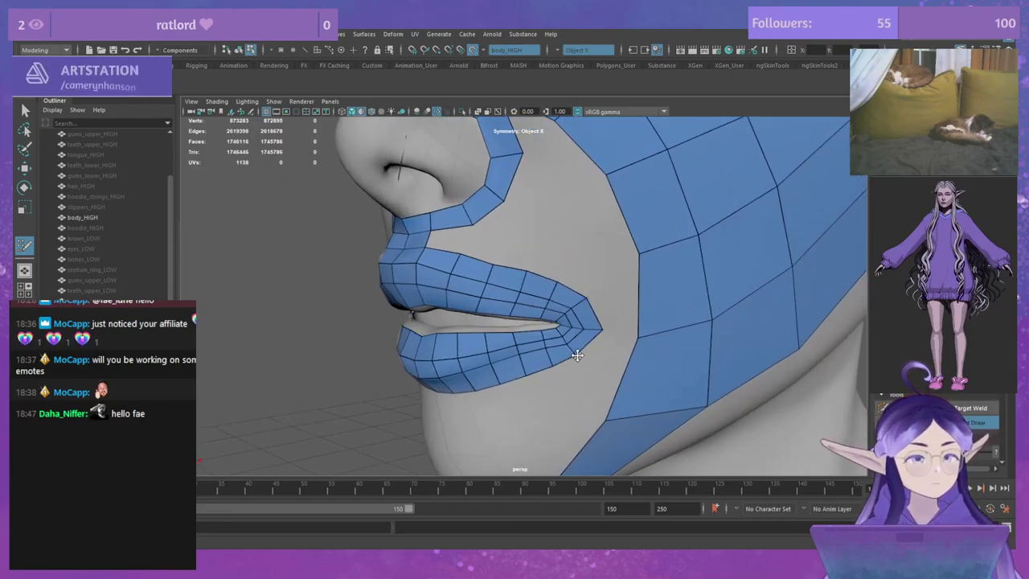
left_click_drag(742, 294, 616, 315, "alt")
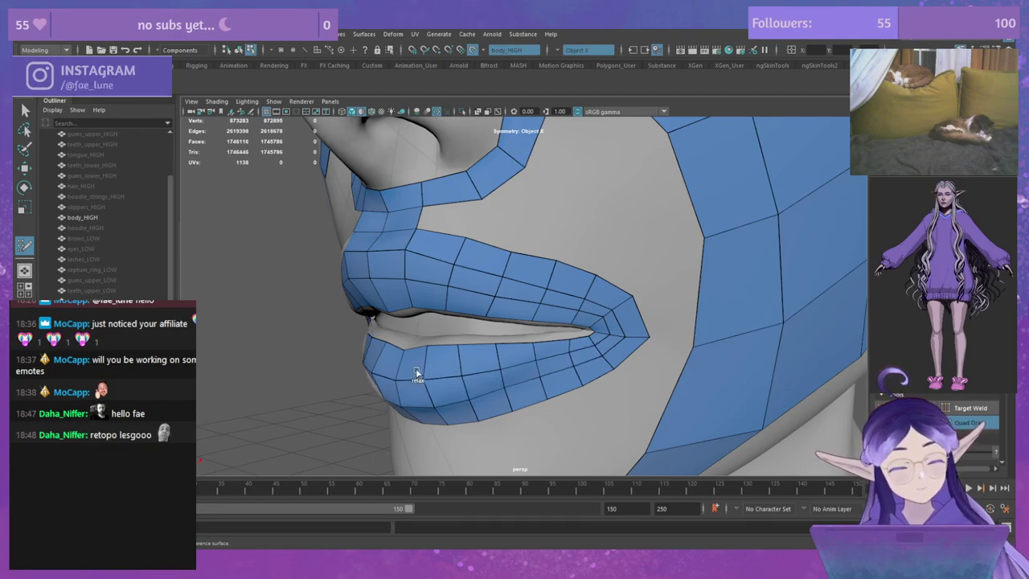
left_click_drag(503, 364, 395, 376, "shift")
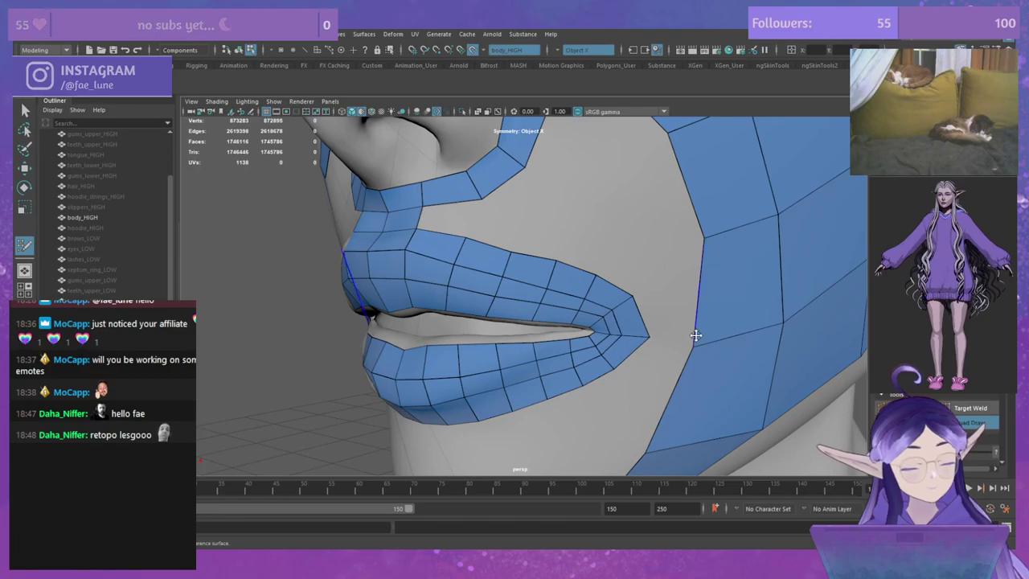
Step: Examine the spacing between the mouth corner, the cheek quads and the nose ring from several angles
scroll(660, 337, "up", 5)
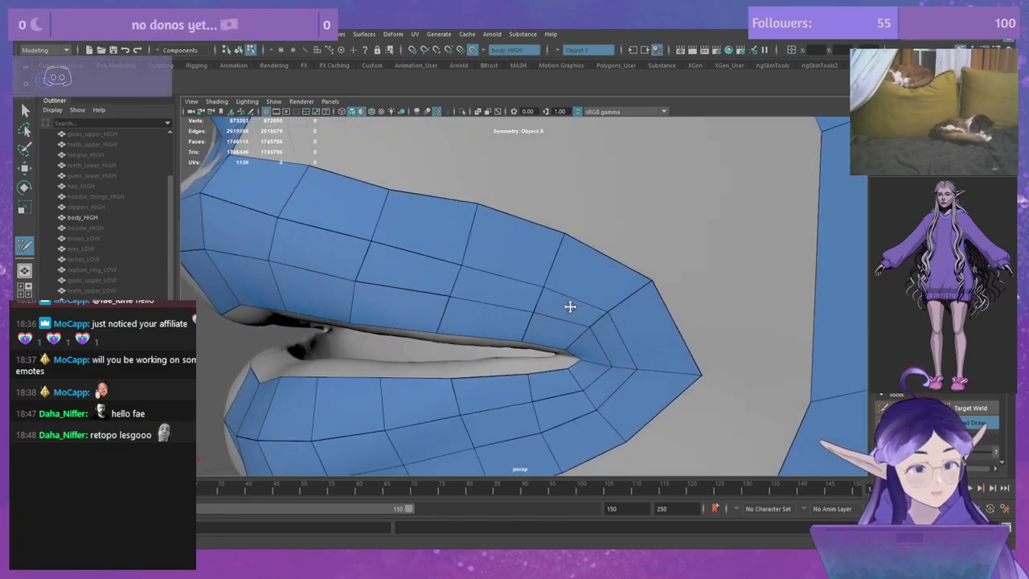
scroll(570, 307, "down", 5)
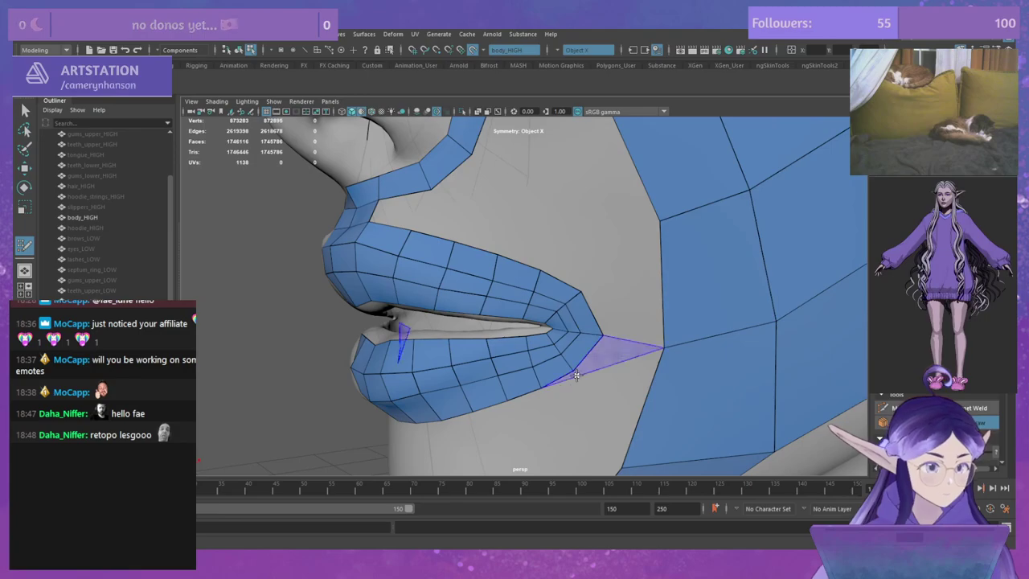
key("ctrl+z")
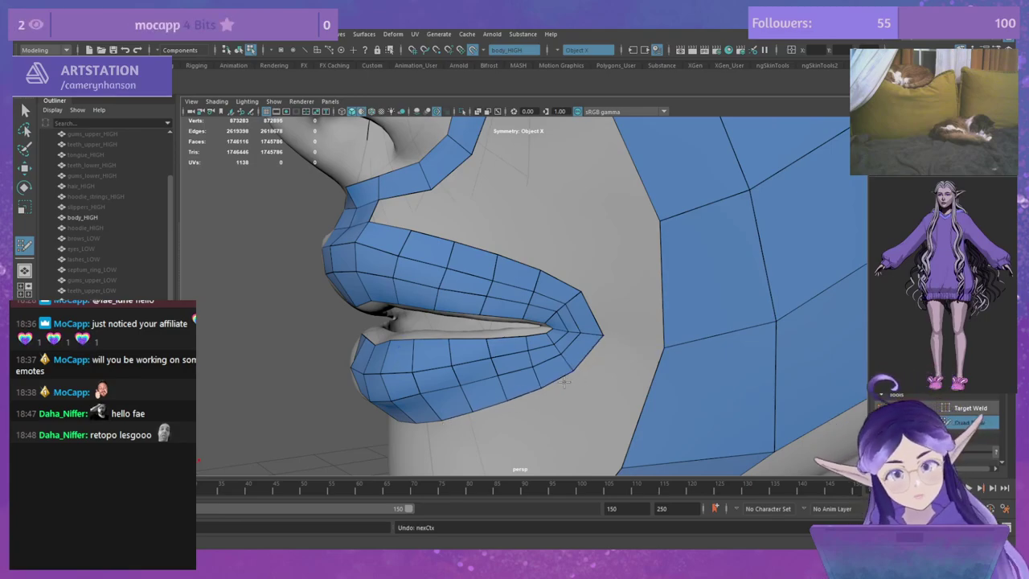
left_click_drag(560, 404, 597, 395, "alt")
left_click_drag(538, 352, 526, 352, "alt")
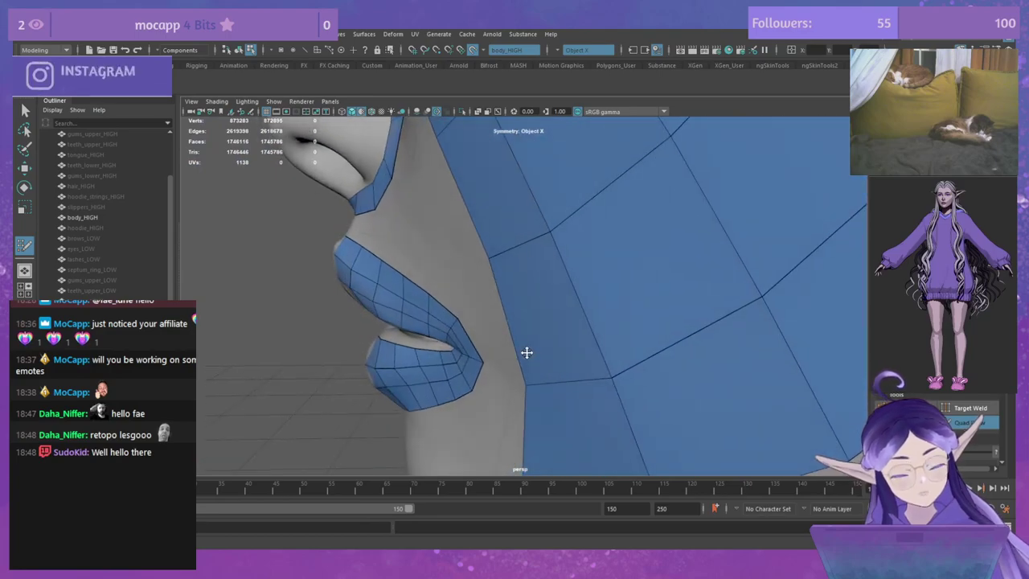
right_click_drag(526, 351, 542, 370, "alt")
left_click_drag(542, 370, 579, 349, "alt")
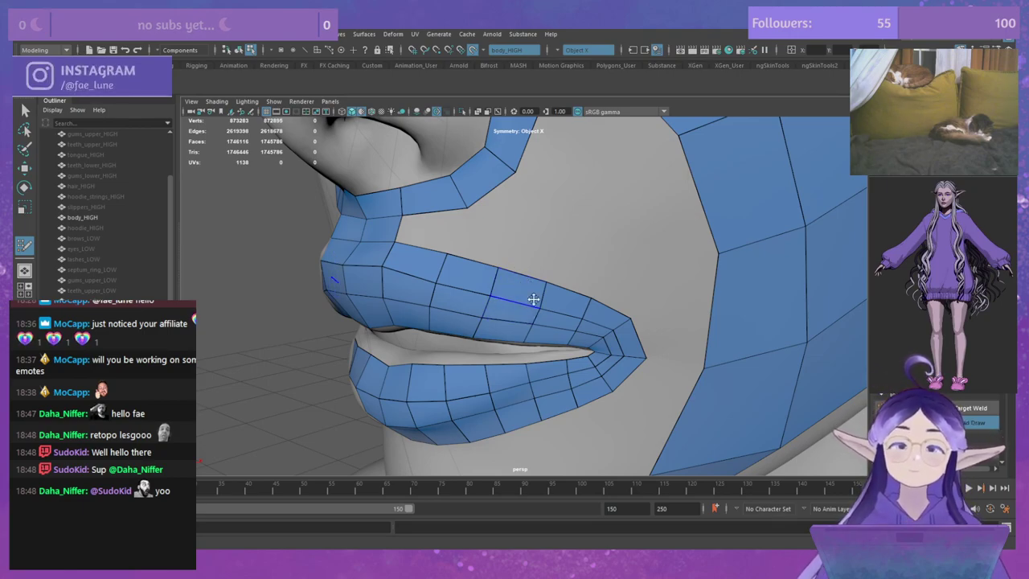
left_click_drag(551, 298, 581, 252, "alt")
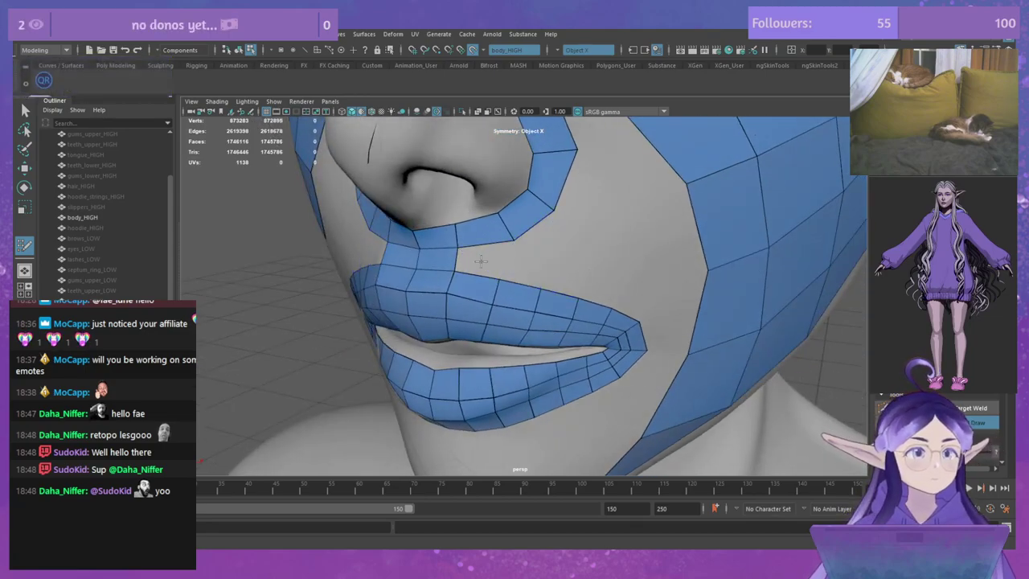
mouse_move(579, 292)
left_mouse_down("alt")
mouse_move(570, 308)
mouse_move(602, 285)
mouse_move(551, 289)
mouse_move(616, 312)
mouse_move(555, 266)
left_mouse_up("alt")
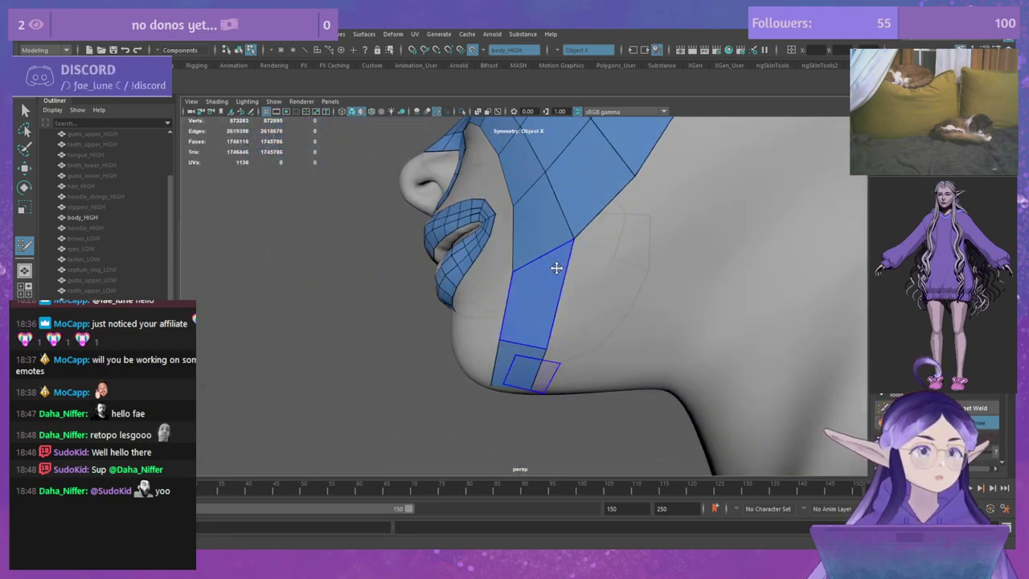
Step: Shift the lower jaw strip back along the jaw and insert an extra edge loop across it
mouse_move(533, 345)
left_mouse_down()
mouse_move(555, 322)
mouse_move(568, 326)
mouse_move(553, 313)
mouse_move(554, 284)
mouse_move(534, 349)
mouse_move(498, 354)
mouse_move(514, 340)
mouse_move(565, 351)
left_mouse_up()
left_click(528, 355, "ctrl")
mouse_move(649, 332)
left_mouse_down("alt")
mouse_move(570, 359)
mouse_move(551, 351)
mouse_move(534, 316)
left_mouse_up("alt")
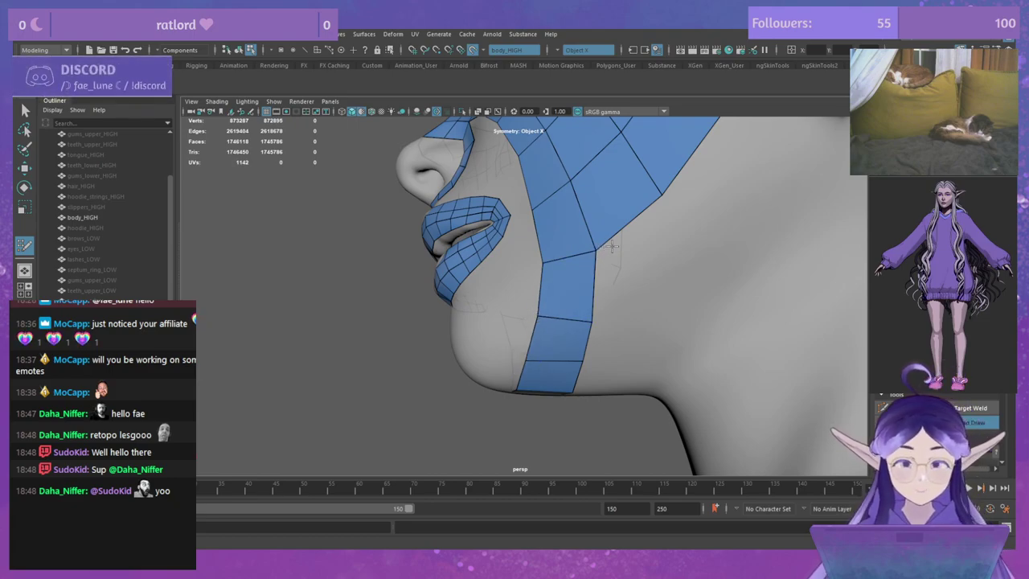
Step: Reposition the vertices where the cheek meets the jaw strip and relax the surrounding quads
mouse_move(598, 251)
left_mouse_down()
mouse_move(568, 216)
mouse_move(605, 245)
left_mouse_up()
middle_click_drag(605, 245, 603, 252, "alt")
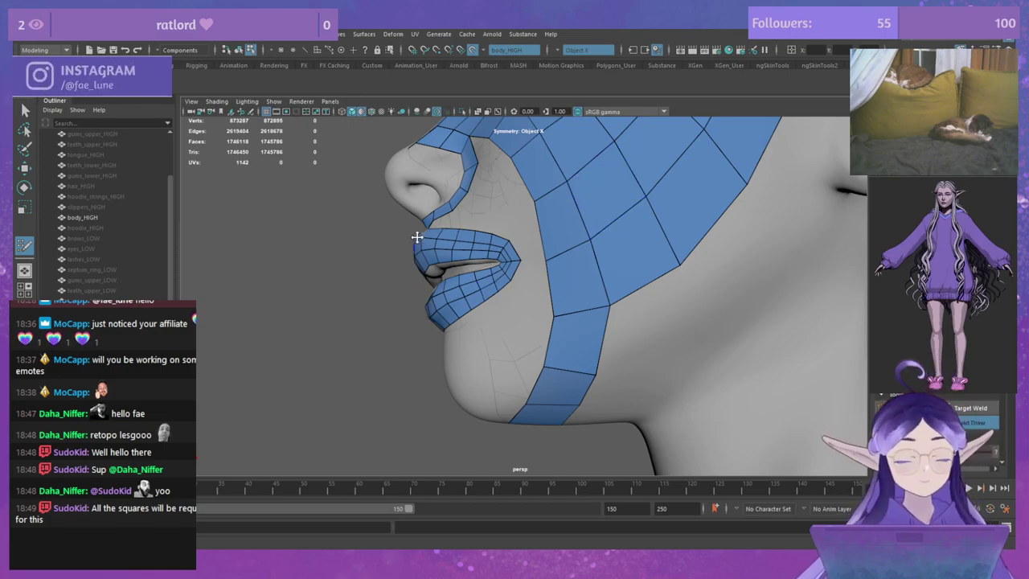
mouse_move(640, 302)
left_mouse_down("shift")
mouse_move(625, 279)
mouse_move(609, 298)
left_mouse_up("shift")
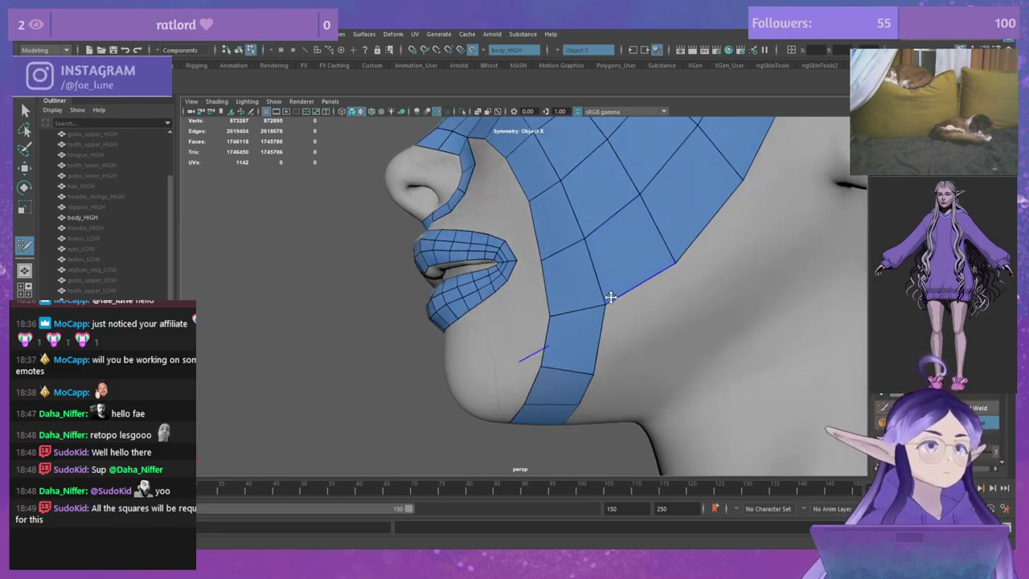
left_click_drag(549, 315, 606, 299)
Step: Bridge each mouth corner to the cheek with two quads per side and insert an edge loop through them
left_click_drag(722, 281, 473, 233, "alt")
right_click_drag(472, 233, 485, 256, "alt")
middle_click_drag(485, 256, 492, 314, "alt")
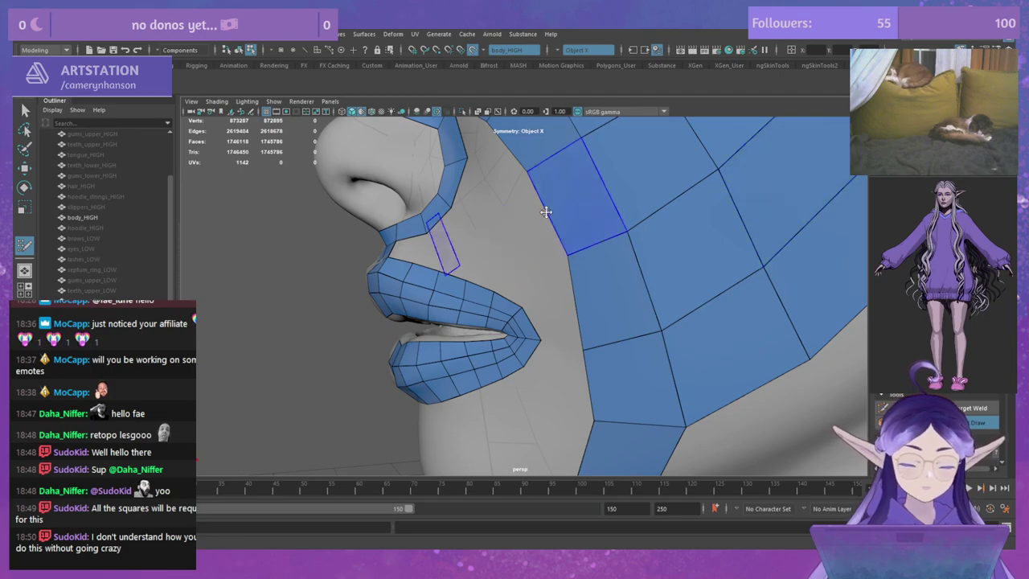
right_click_drag(512, 236, 505, 268, "alt")
scroll(505, 267, "up", 1)
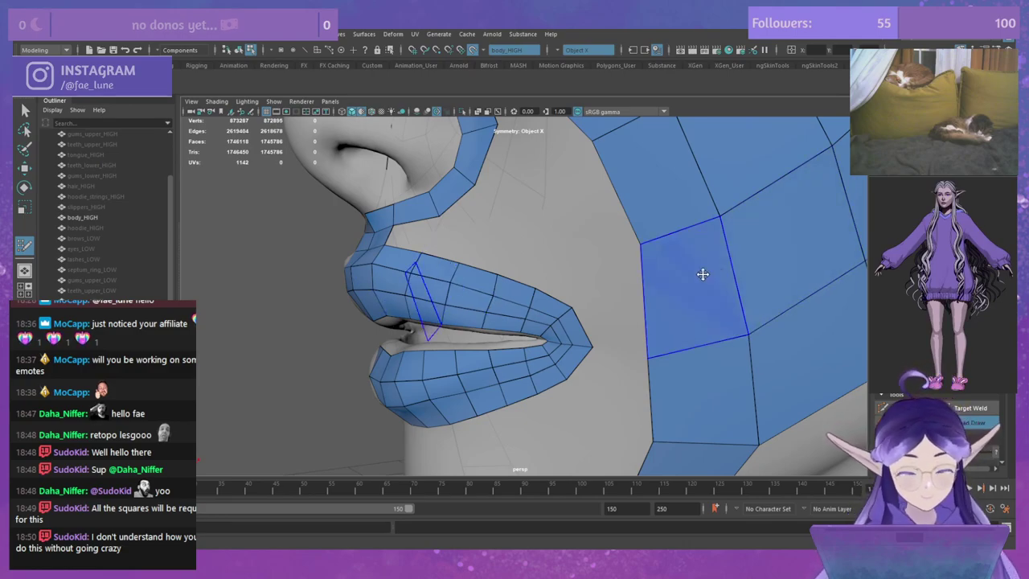
mouse_move(634, 259)
left_mouse_down("alt")
mouse_move(636, 271)
mouse_move(626, 267)
left_mouse_up("alt")
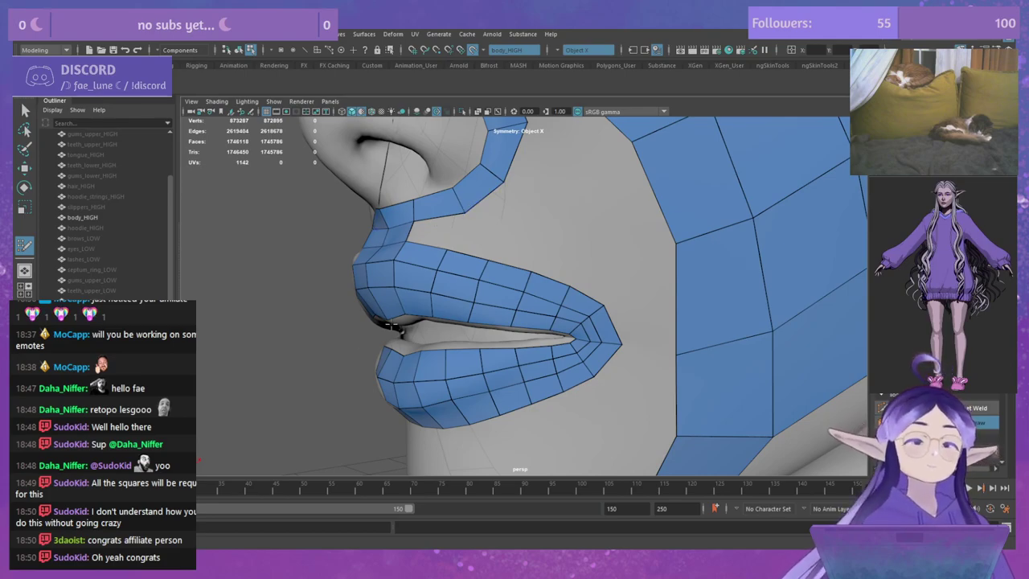
right_click_drag(638, 319, 611, 276, "alt")
middle_click_drag(611, 275, 568, 250, "alt")
left_click_drag(576, 273, 531, 246, "alt")
left_click(531, 237, "shift")
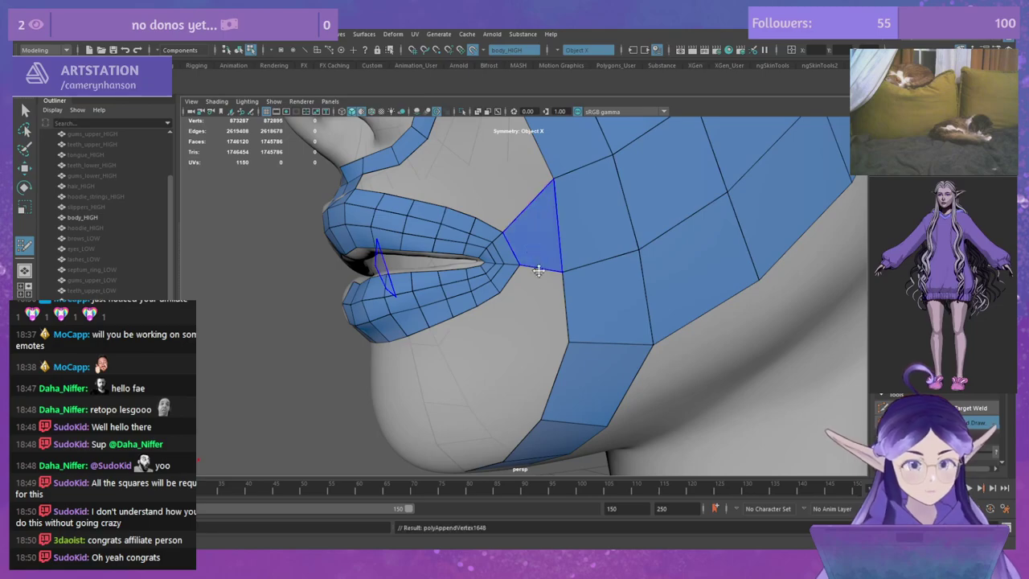
left_click(537, 291, "shift")
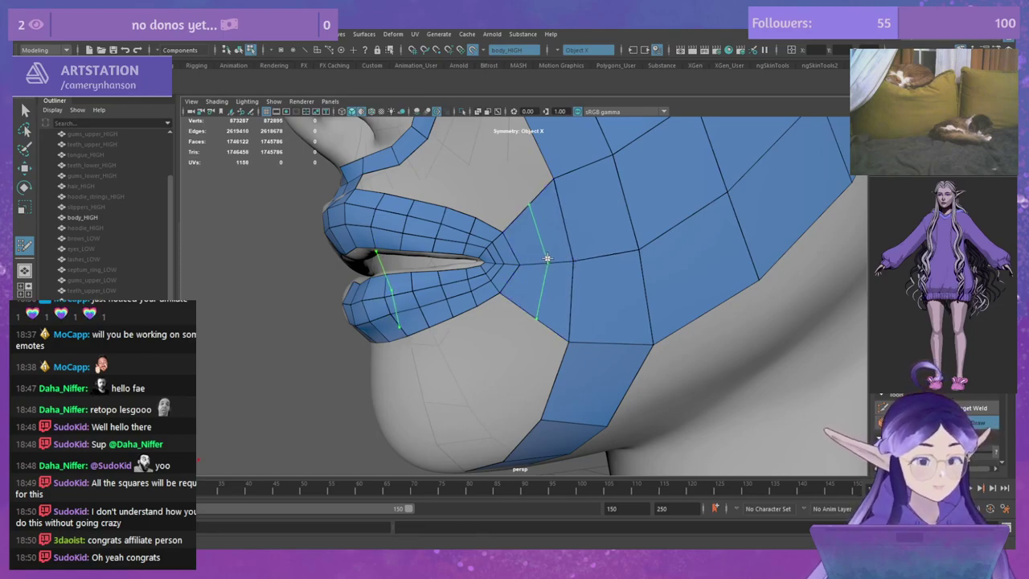
left_click(544, 259, "ctrl")
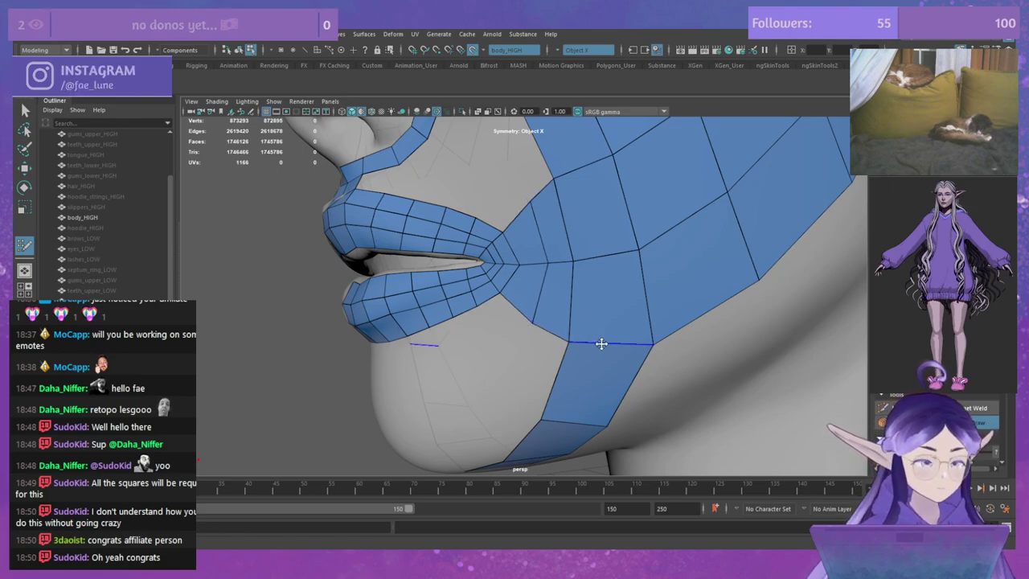
Step: Move the cheek and jaw vertices beside the mouth corner back toward the ear to even out the quads
left_click_drag(570, 341, 578, 337)
left_click_drag(578, 259, 592, 259)
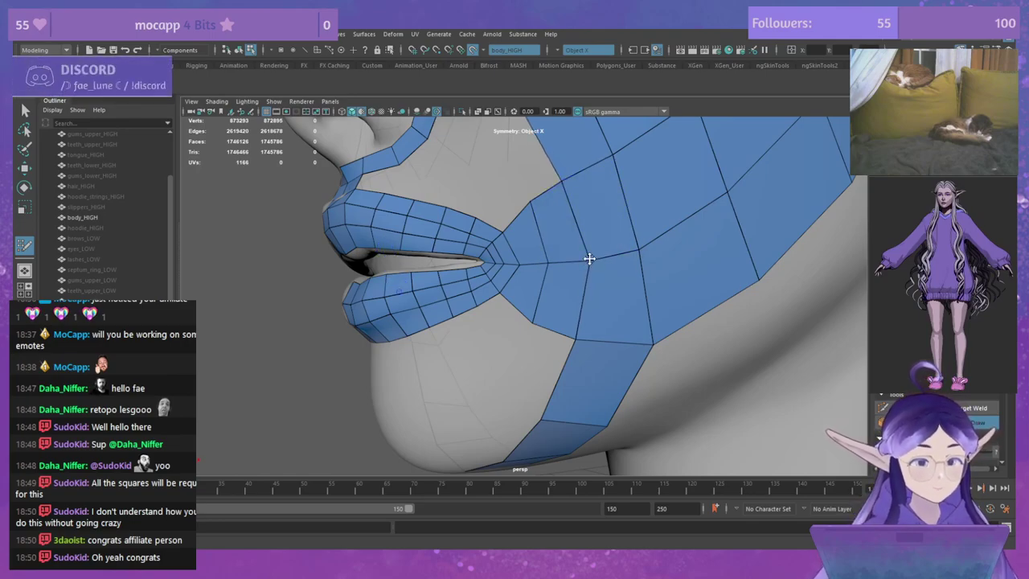
left_click_drag(641, 248, 654, 243)
left_click_drag(652, 291, 643, 221, "alt")
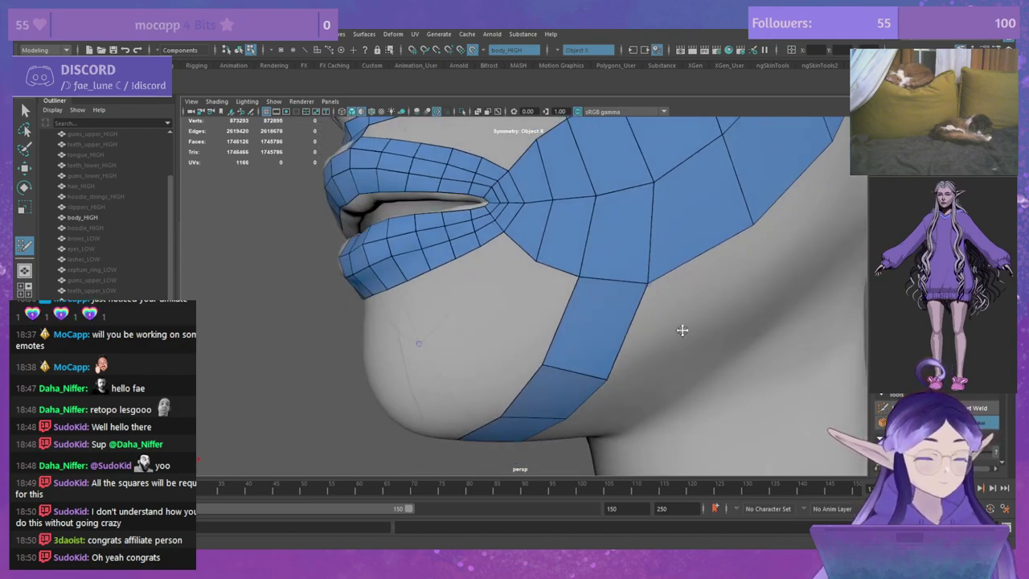
Step: Nudge the three front-edge vertices of the jaw strip back toward the ear to even out its quads
left_click_drag(683, 328, 581, 279, "alt")
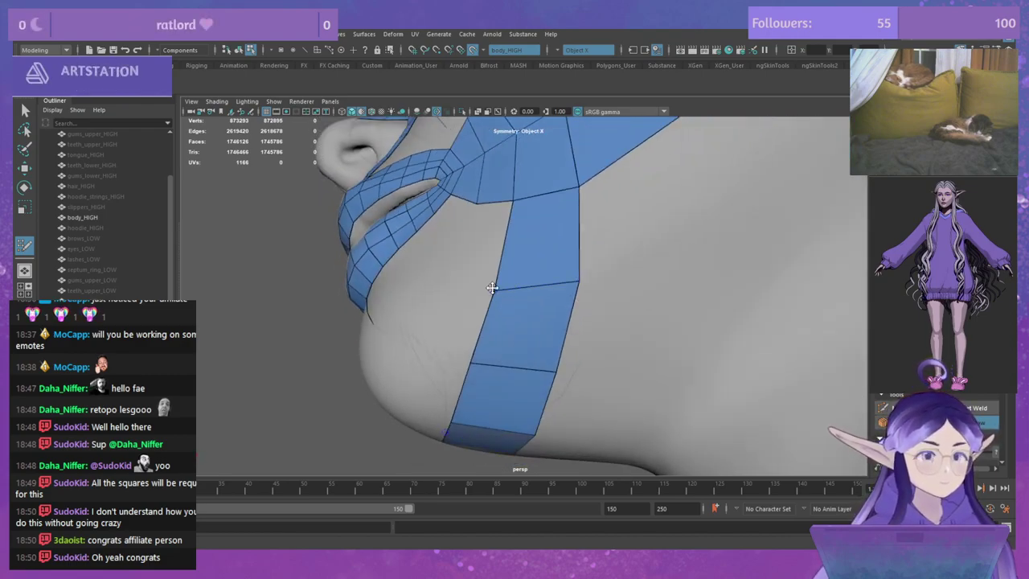
left_click_drag(496, 292, 503, 271)
left_click_drag(472, 363, 480, 361)
left_click_drag(452, 418, 457, 419)
left_click_drag(587, 305, 530, 330, "alt")
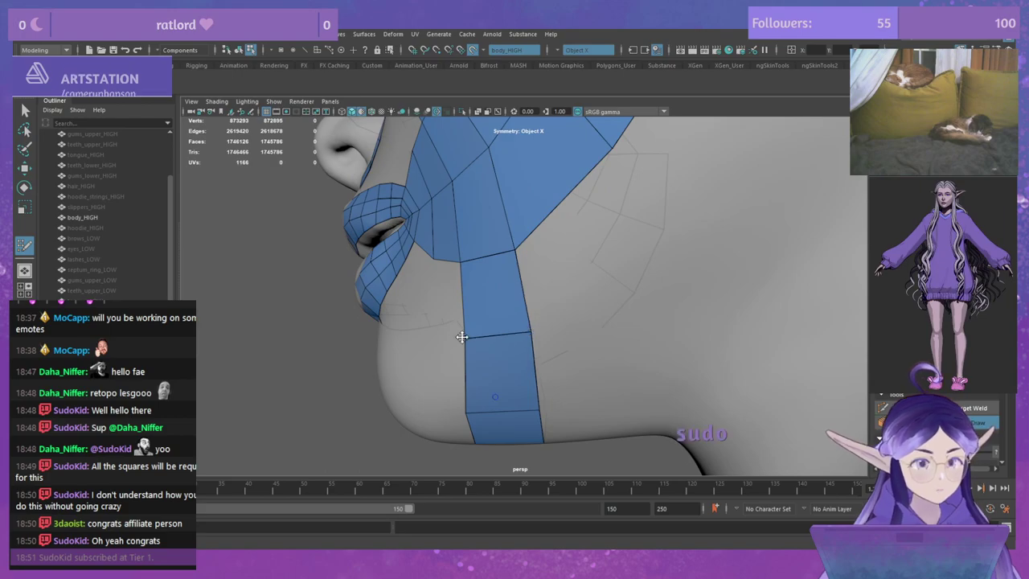
left_click_drag(463, 338, 517, 308, "alt")
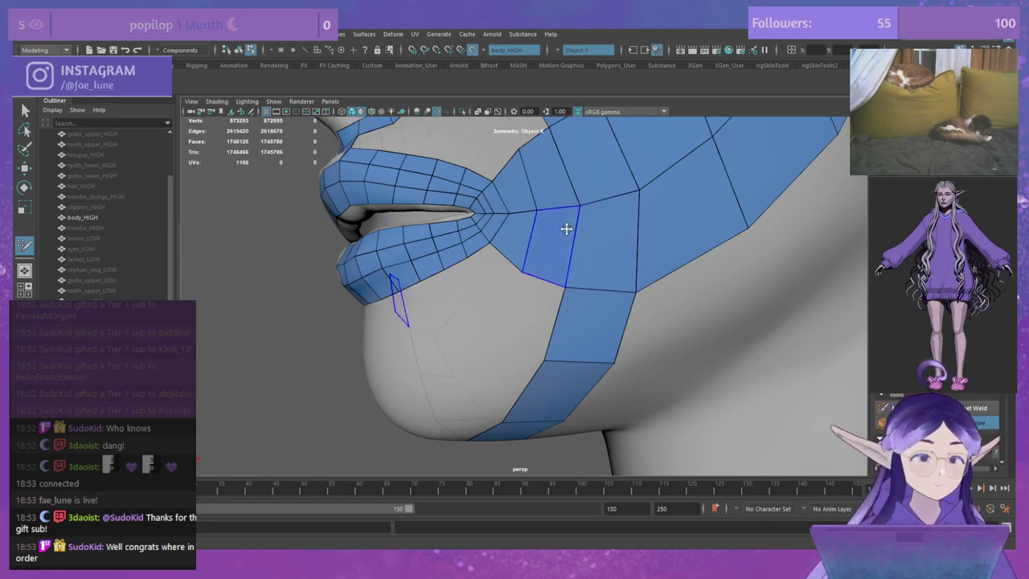
Step: Fill a quad between the nose ring and the cheek beside the nostril, and nudge its cheek-side corner vertex outward
left_click_drag(566, 230, 465, 235, "alt")
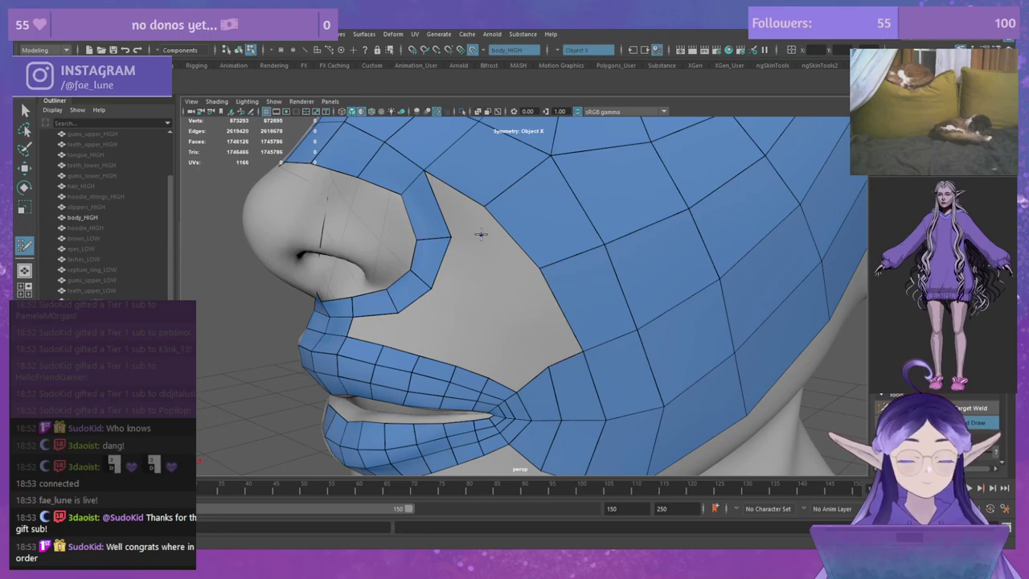
left_click(456, 214, "shift")
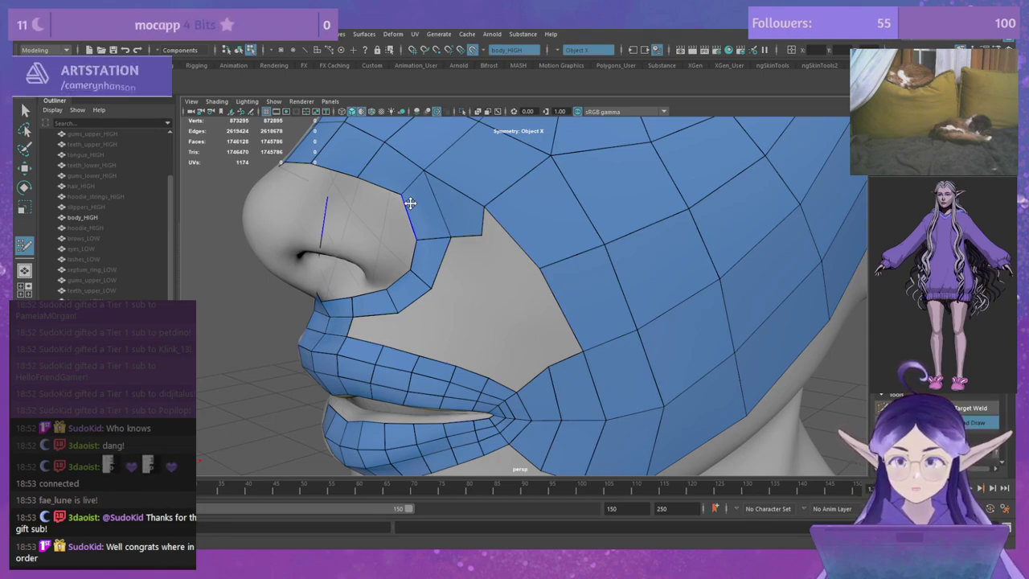
left_click_drag(484, 207, 490, 198)
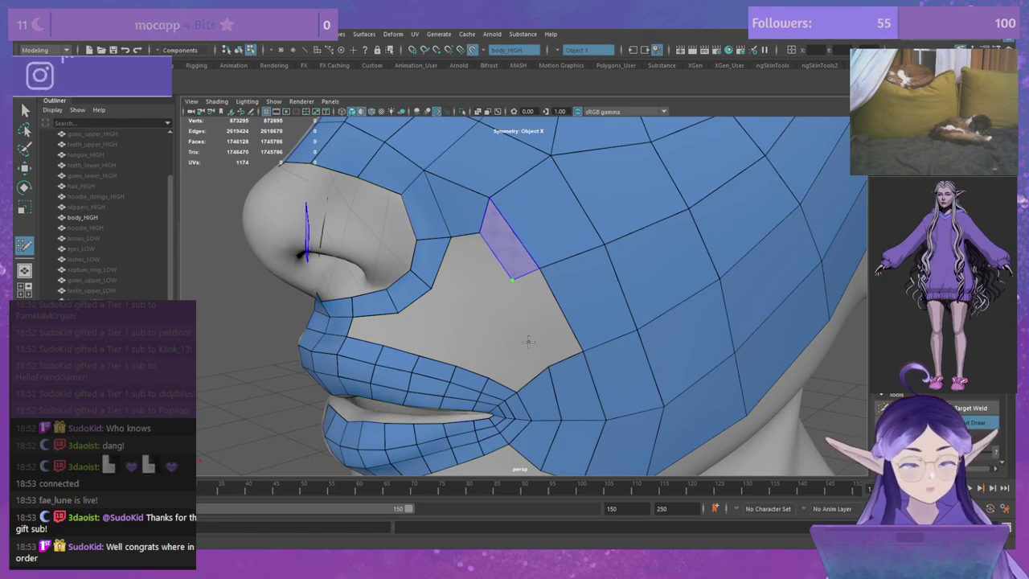
Step: Add two quads along the cheek border down to the mouth corner, then adjust their shared vertex and relax the surrounding cheek quads
left_click(540, 310, "shift")
left_click(545, 313, "shift")
left_click_drag(524, 275, 531, 283)
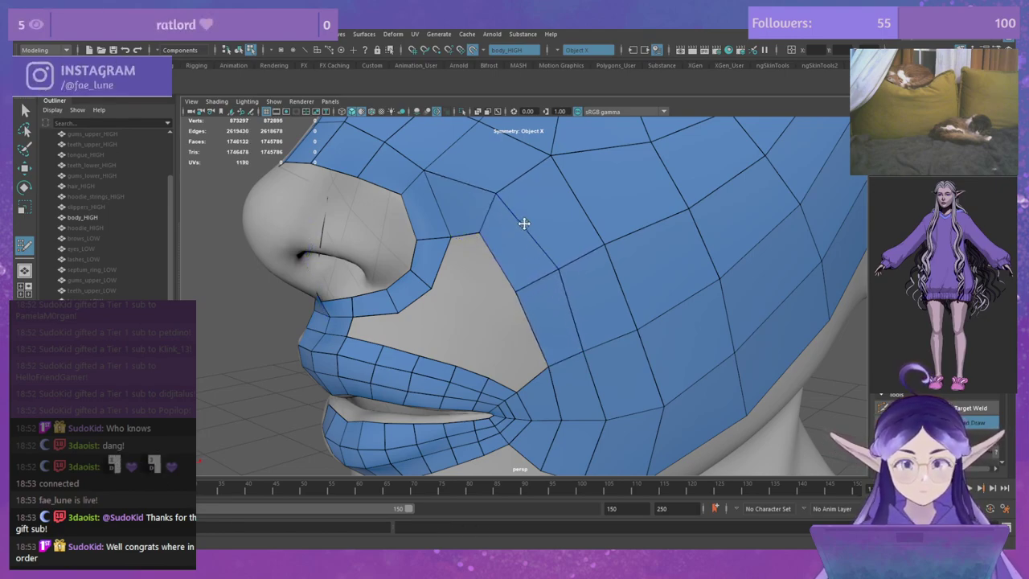
mouse_move(537, 235)
left_mouse_down("shift")
mouse_move(579, 258)
mouse_move(615, 382)
left_mouse_up("shift")
Step: Try to add another quad along the cheek border inside the gap between the nose ring and the upper lip
left_click_drag(459, 282, 478, 300, "alt")
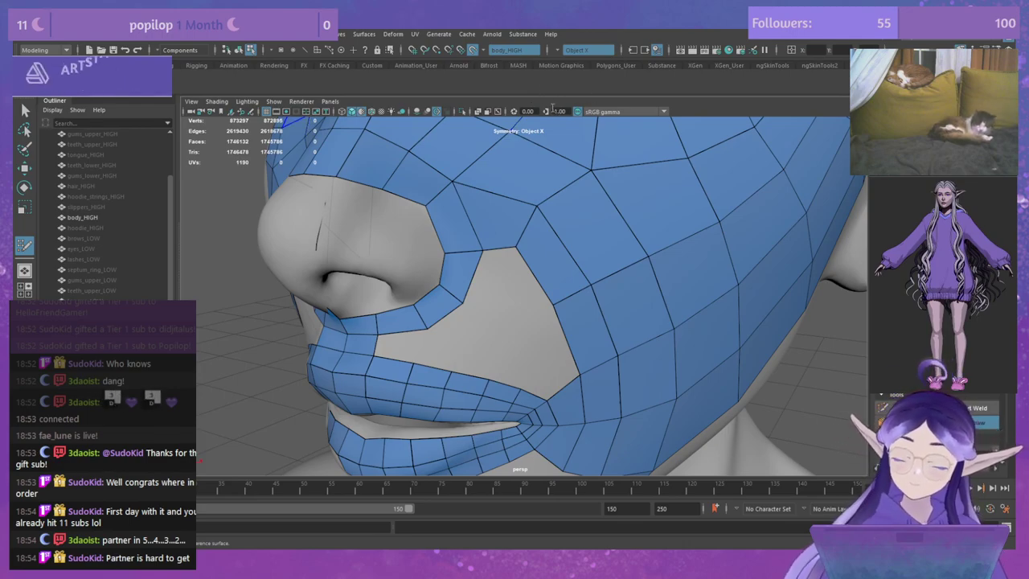
scroll(482, 283, "down", 2)
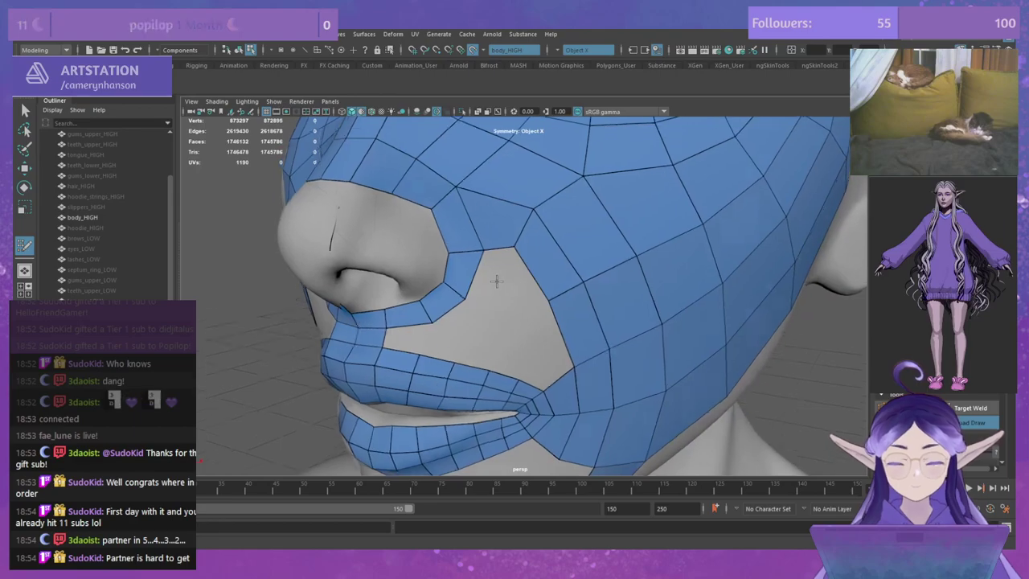
left_click_drag(497, 281, 477, 269, "alt")
scroll(478, 268, "up", 3)
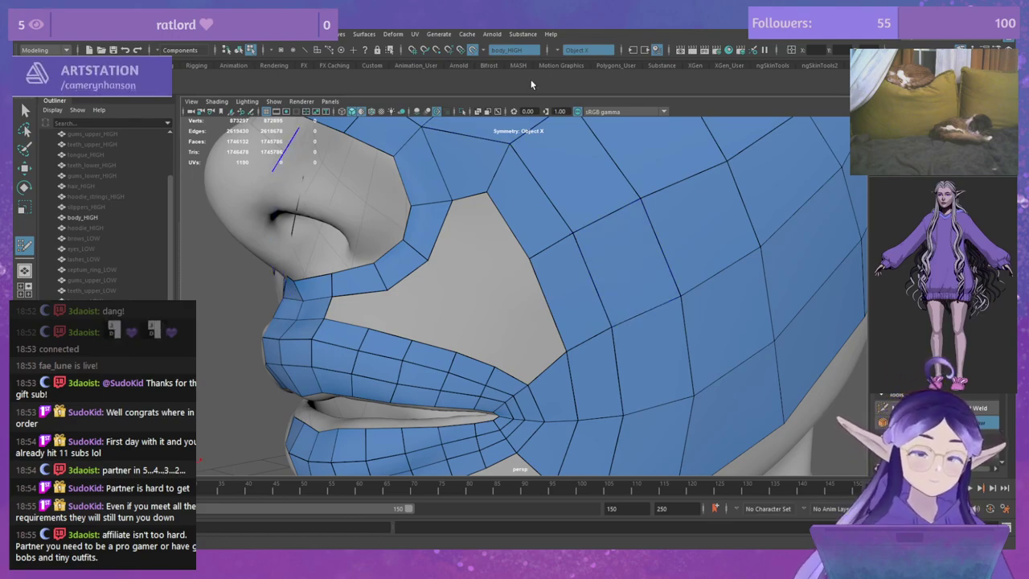
scroll(455, 270, "up", 1)
scroll(455, 277, "up", 1)
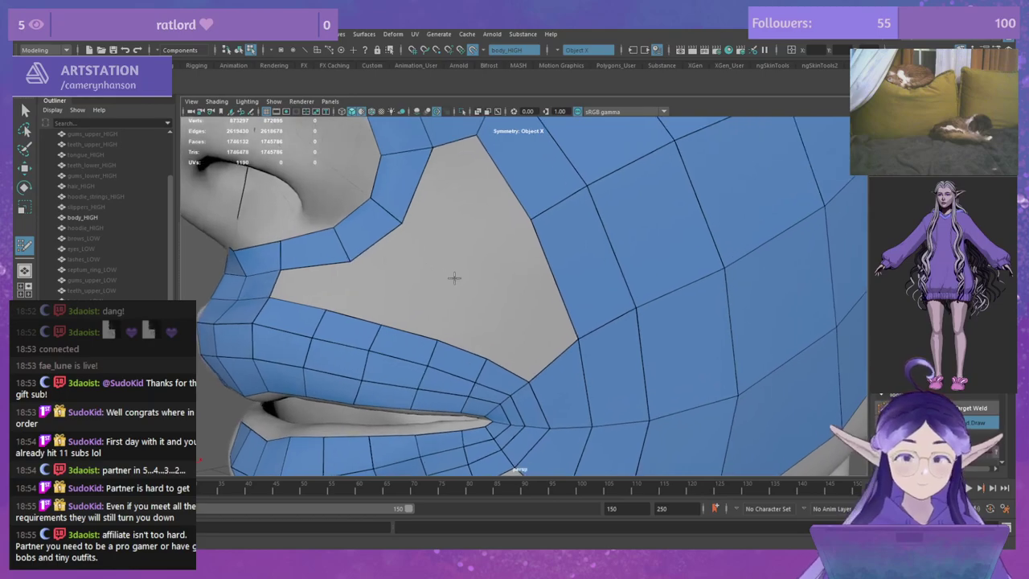
middle_click_drag(450, 232, 428, 288, "alt")
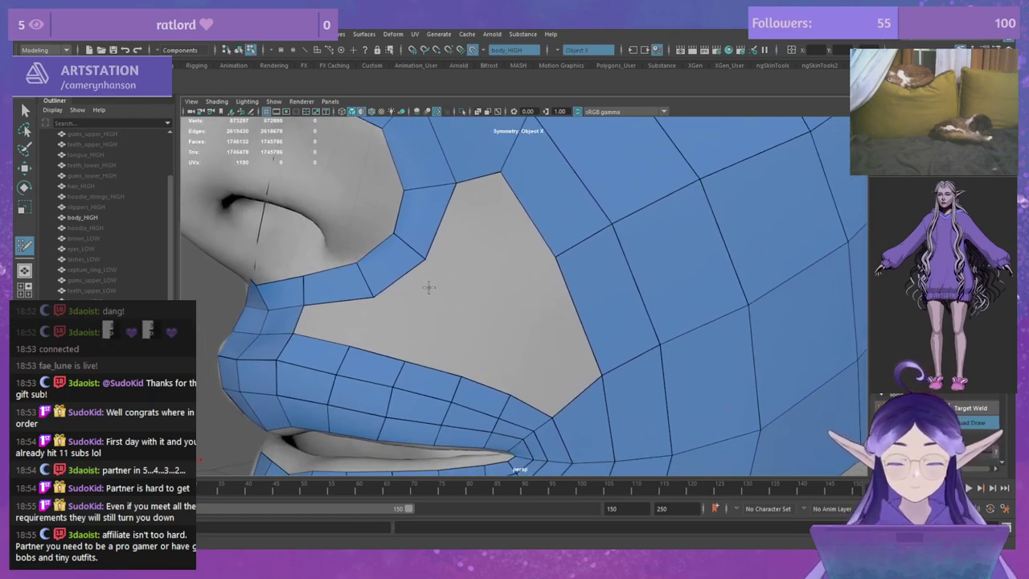
left_click_drag(481, 293, 473, 290, "alt")
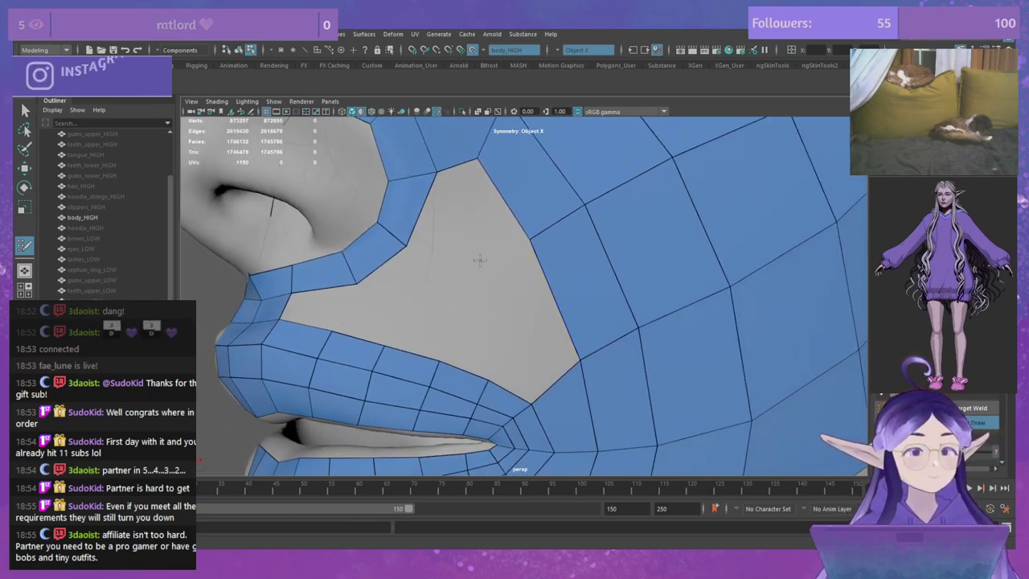
left_click(489, 267)
left_click(480, 215, "shift")
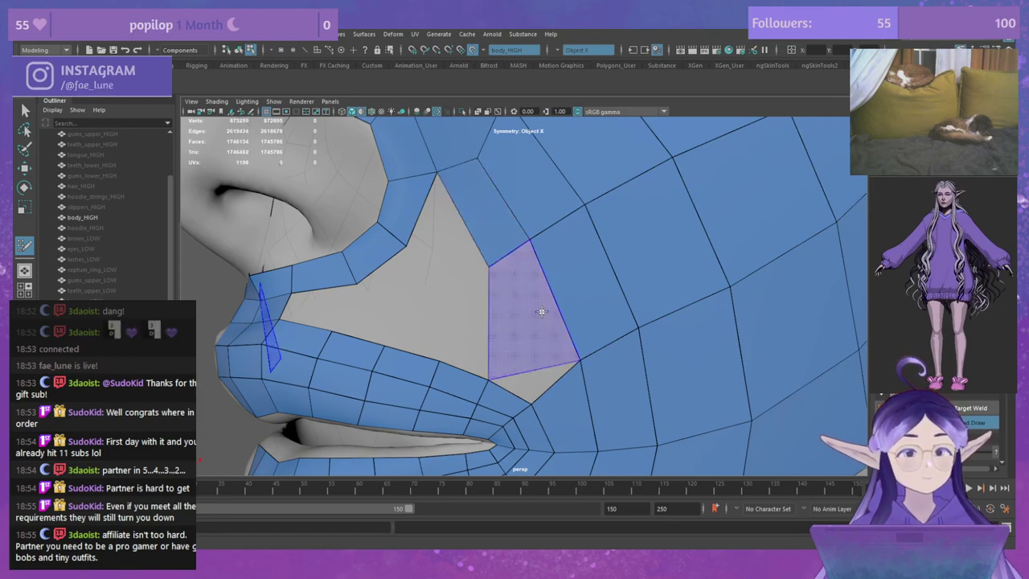
left_click(482, 216, "ctrl+shift")
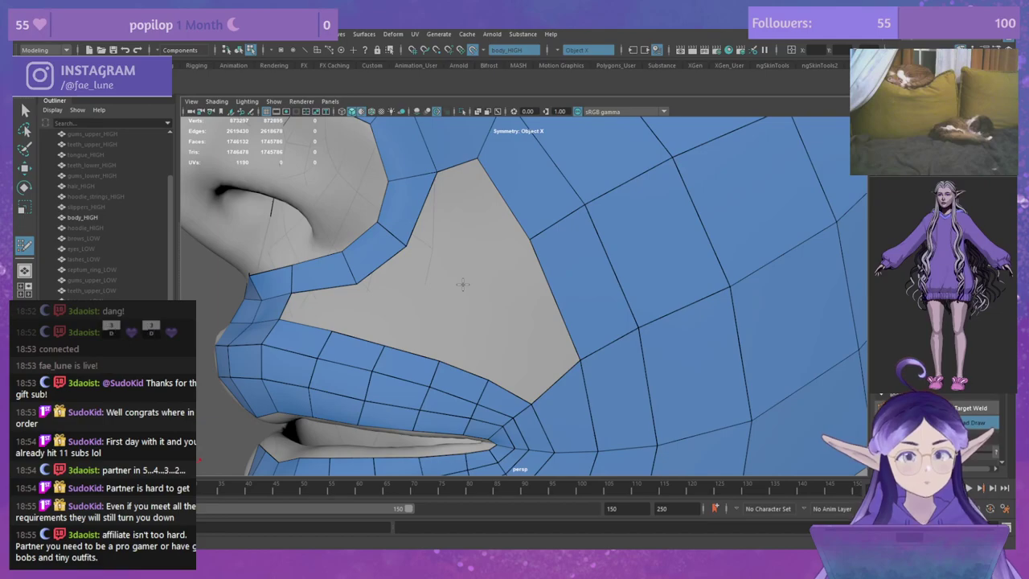
Step: Examine the open gap between the nose ring, upper lip and cheek to plan how its edges can connect
middle_click_drag(494, 171, 482, 248, "alt")
scroll(482, 248, "down", 3)
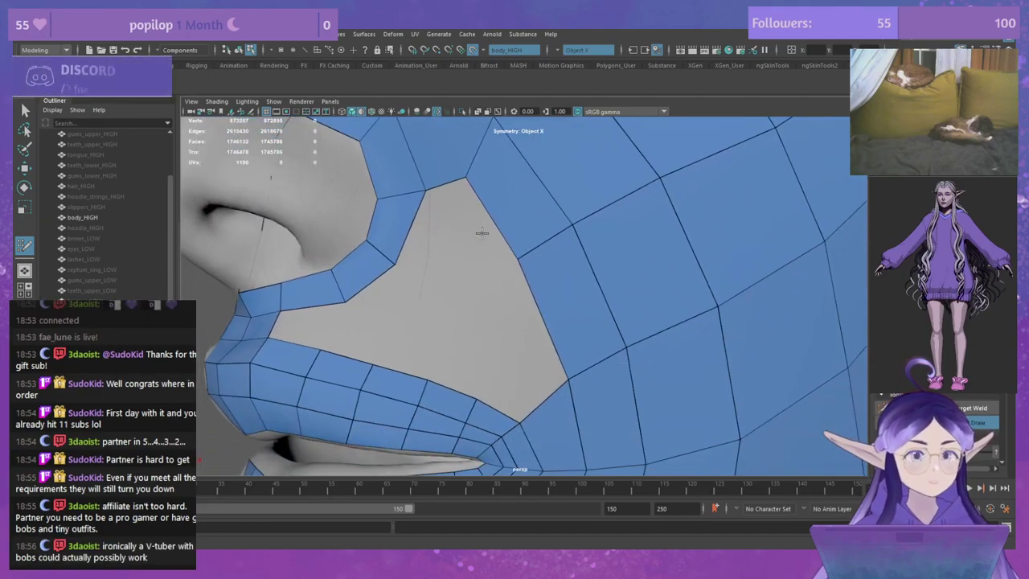
scroll(486, 267, "up", 3)
scroll(485, 267, "down", 4)
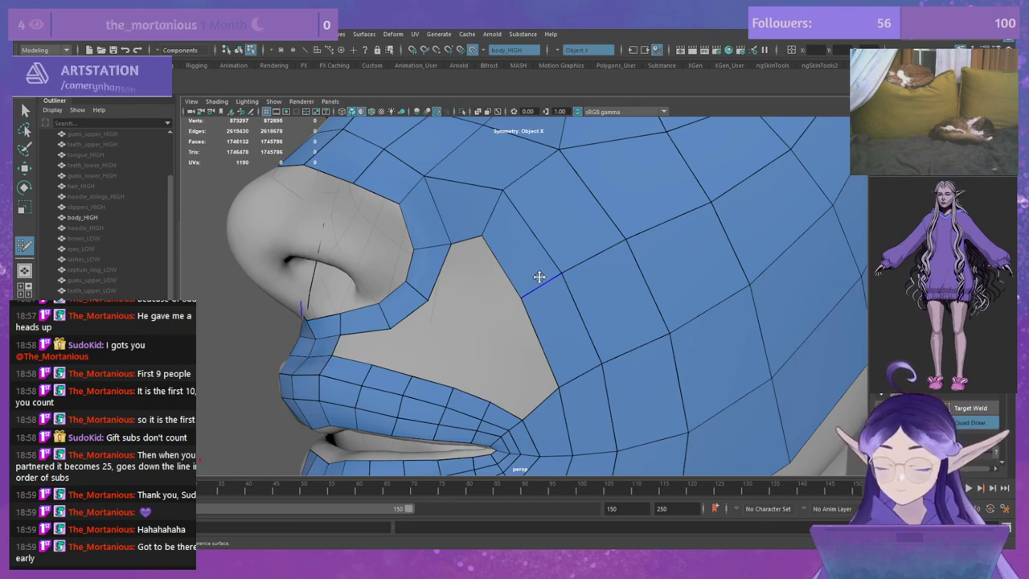
scroll(491, 294, "up", 3)
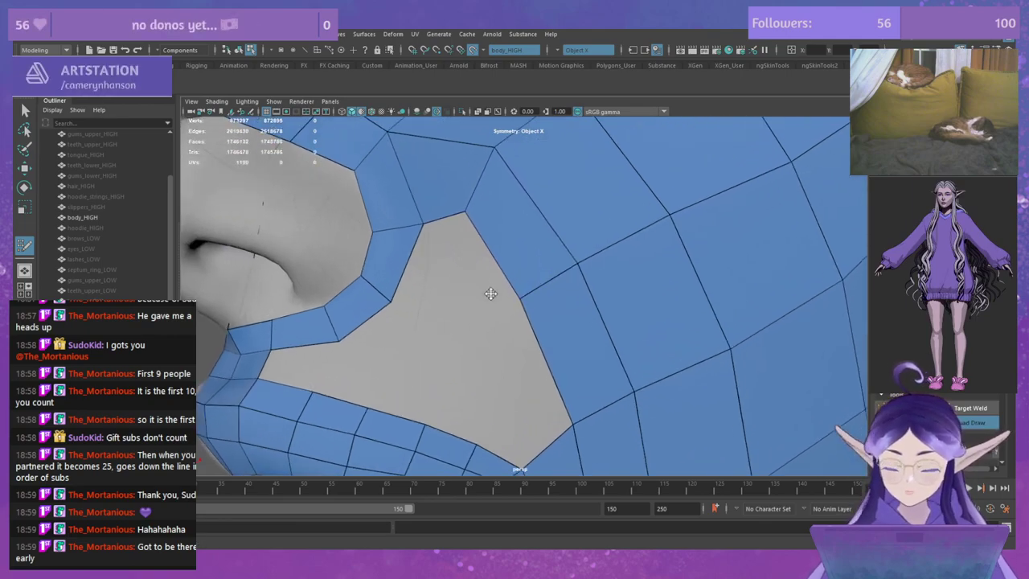
scroll(491, 293, "down", 4)
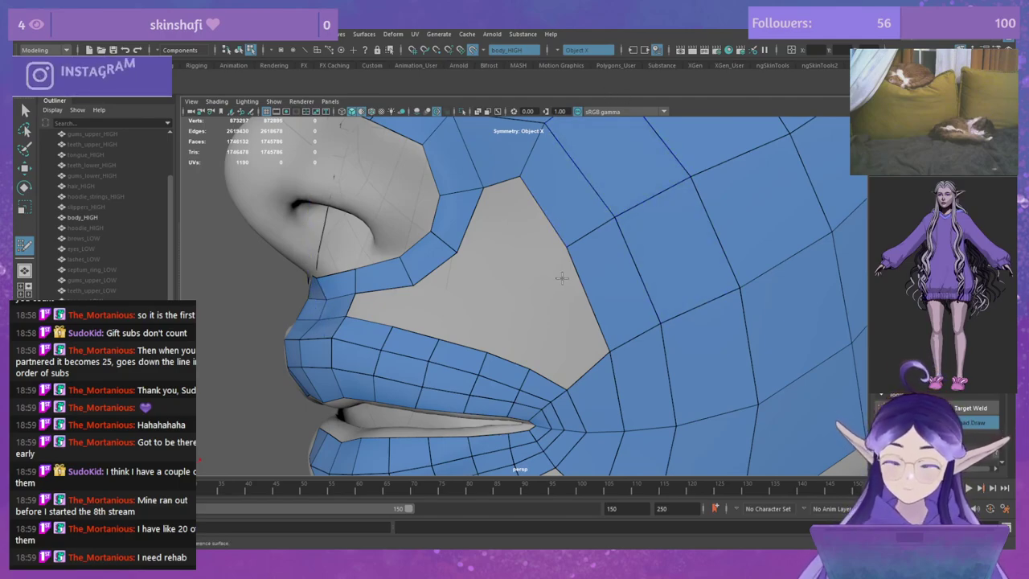
middle_click_drag(556, 289, 584, 252, "alt")
scroll(560, 242, "up", 1)
left_click_drag(558, 241, 536, 271, "alt")
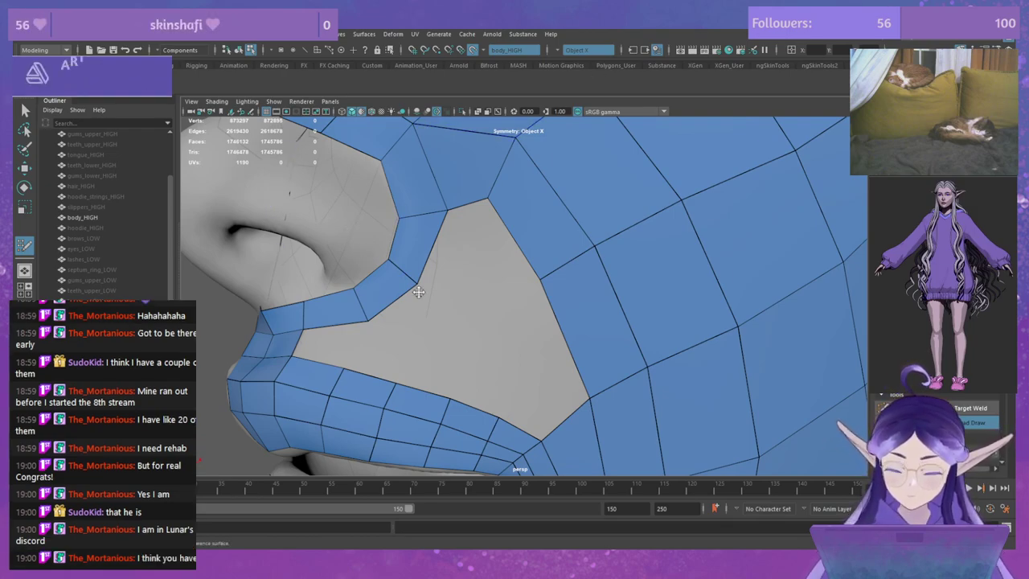
scroll(450, 293, "down", 2)
mouse_move(455, 279)
middle_mouse_down("alt")
mouse_move(441, 265)
mouse_move(454, 266)
middle_mouse_up("alt")
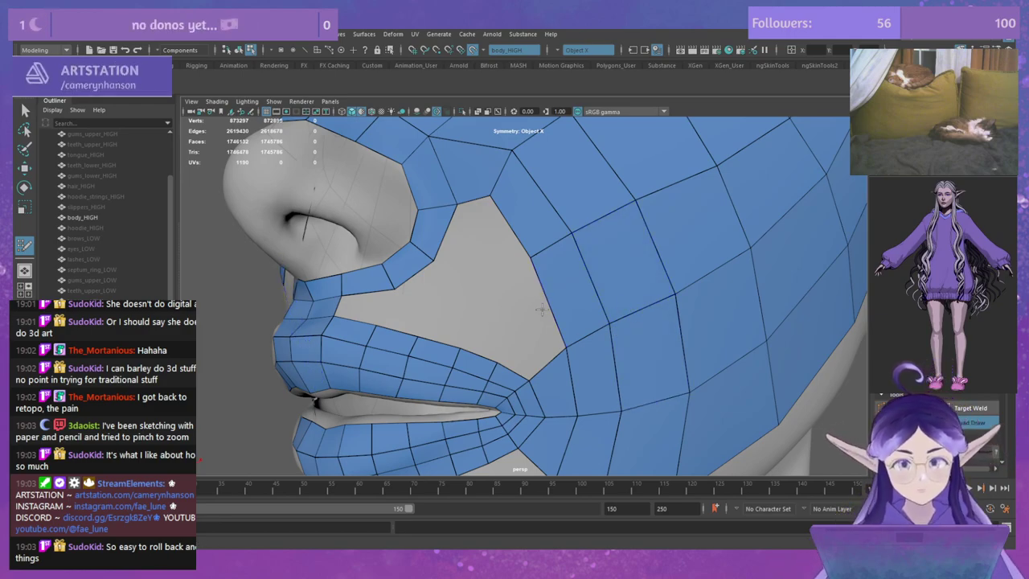
middle_click_drag(542, 310, 550, 301, "alt")
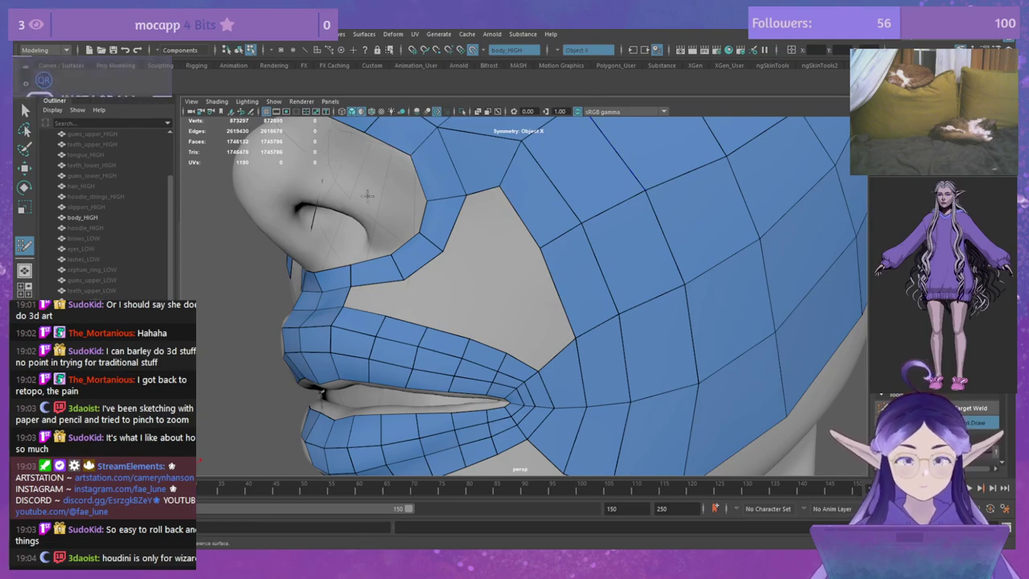
middle_click_drag(474, 266, 462, 227, "alt")
left_click_drag(471, 234, 490, 243, "alt")
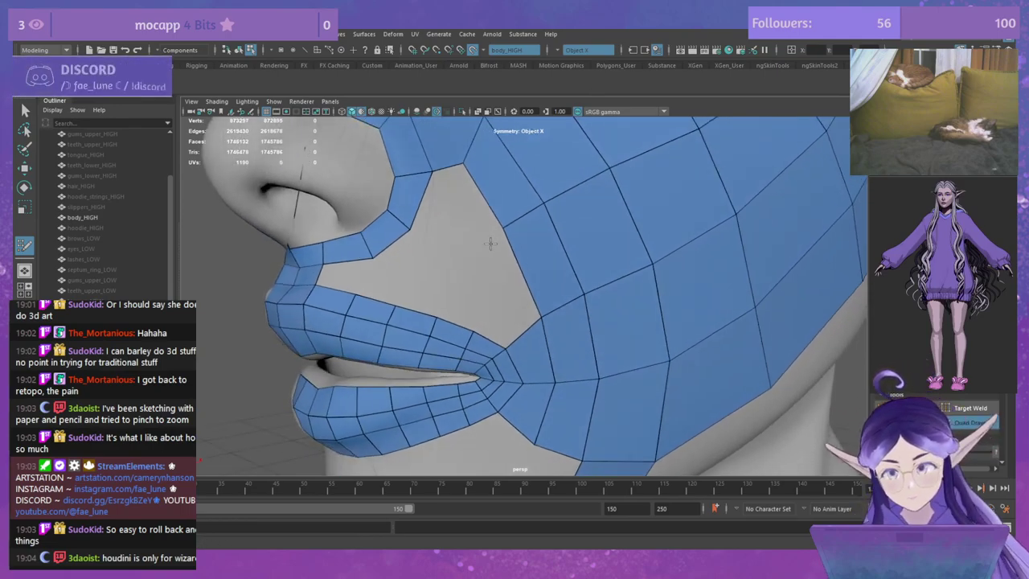
scroll(490, 243, "up", 4)
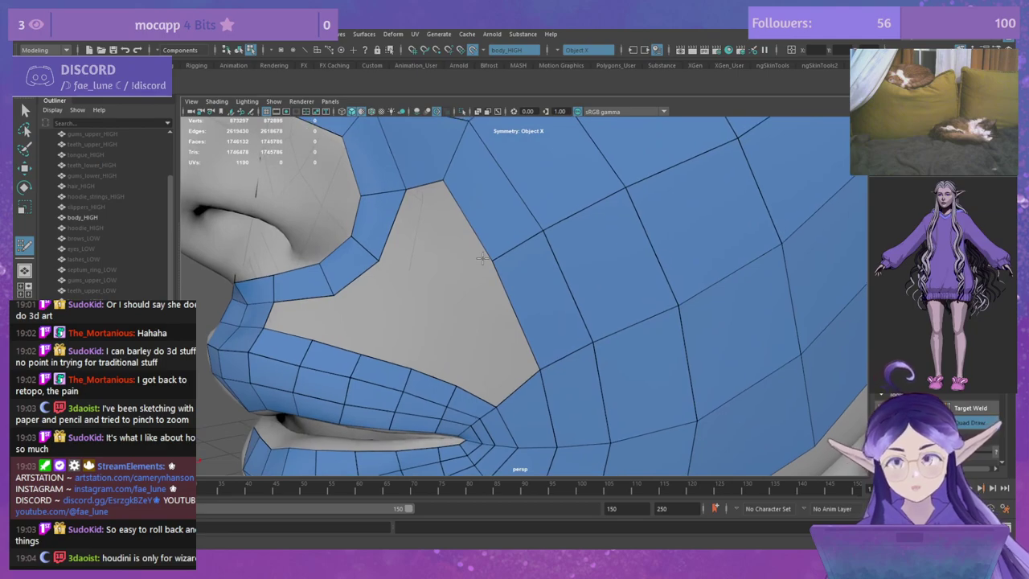
left_click_drag(447, 285, 462, 282, "alt")
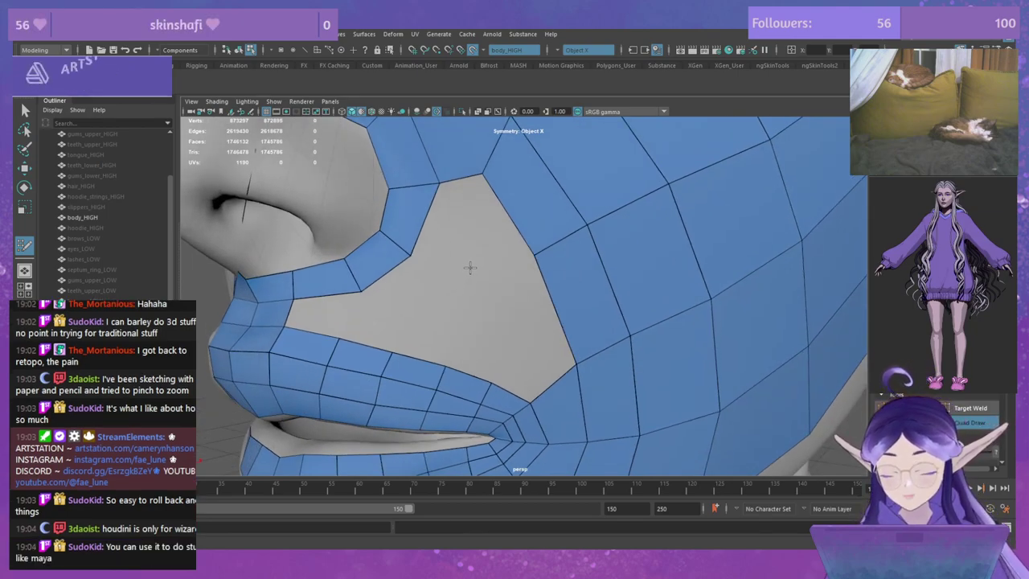
middle_click_drag(473, 262, 458, 279, "alt")
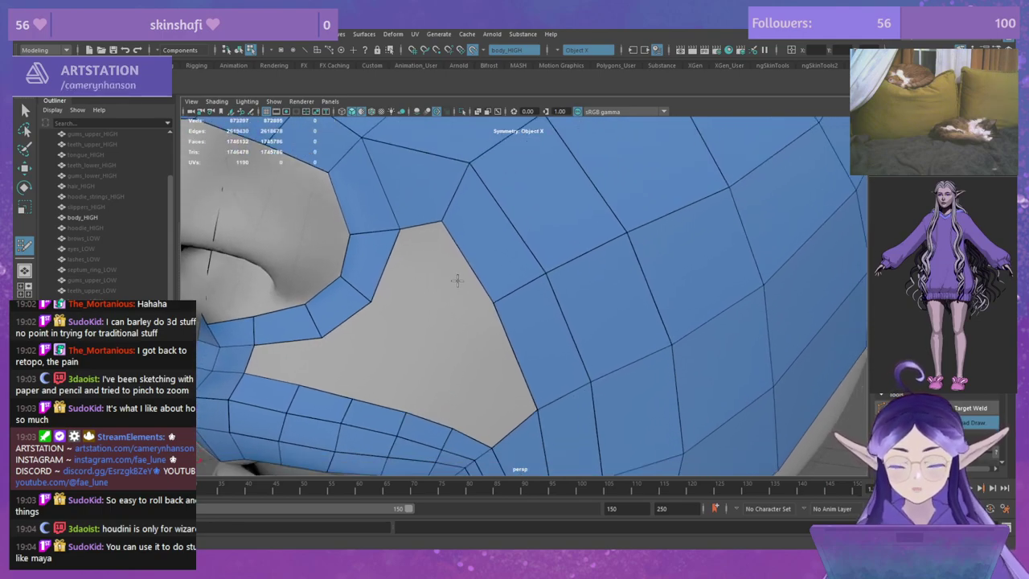
Step: Nudge the outer lip vertex above the mouth corner slightly toward the cheek
left_click_drag(441, 319, 419, 269, "alt")
left_click_drag(435, 356, 443, 349)
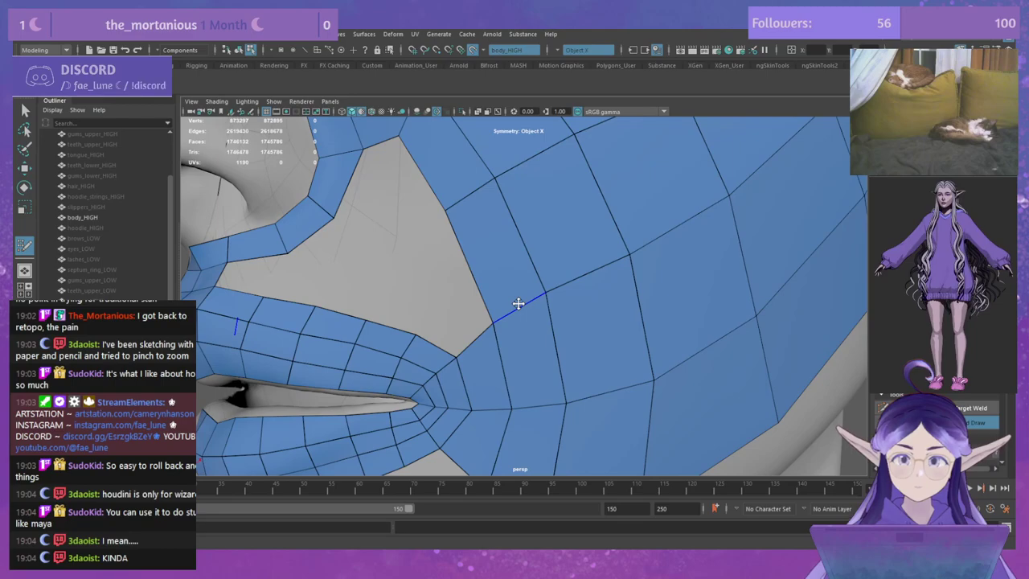
left_click_drag(375, 250, 389, 250, "alt")
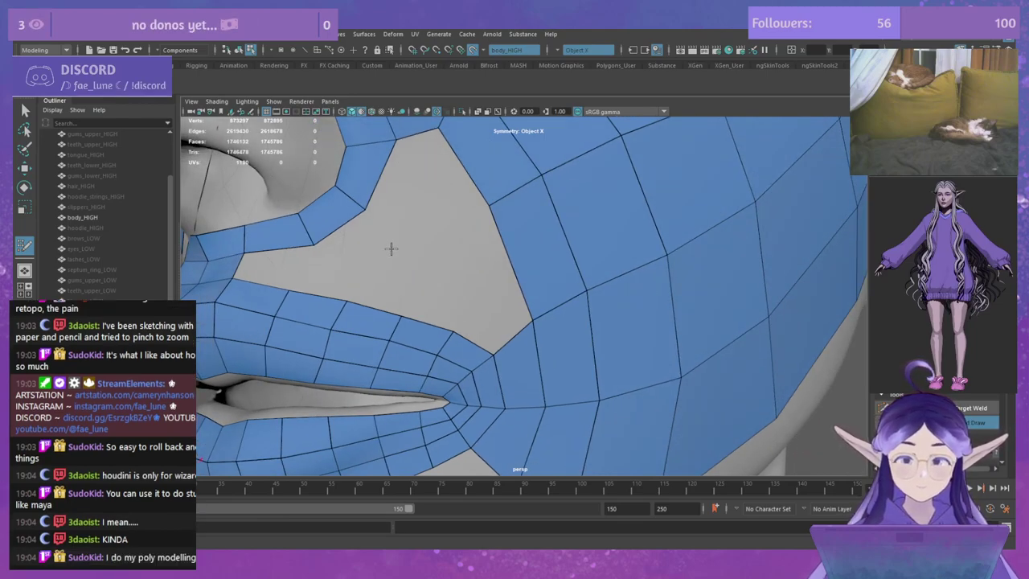
mouse_move(386, 243)
left_mouse_down("alt")
mouse_move(437, 254)
mouse_move(410, 236)
mouse_move(414, 266)
mouse_move(390, 236)
left_mouse_up("alt")
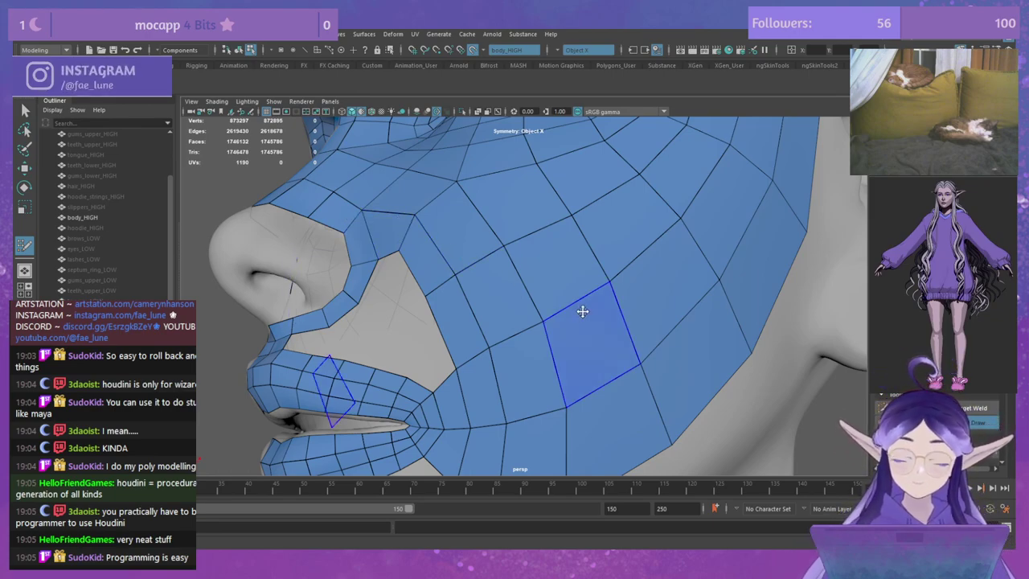
Step: Relax the cheek quads between the nose gap and the ear
middle_click_drag(514, 314, 543, 284, "alt")
mouse_move(543, 285)
left_mouse_down("alt")
mouse_move(536, 248)
mouse_move(565, 262)
mouse_move(532, 288)
left_mouse_up("alt")
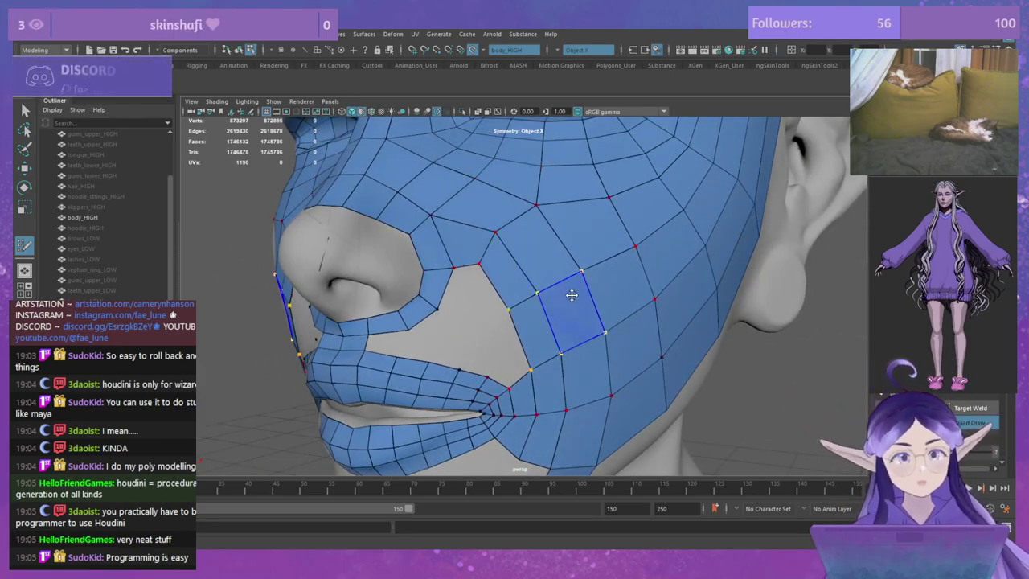
left_click_drag(574, 294, 595, 291, "shift")
Step: Shift the cheek's lower border edge above the jaw strip back toward the ear
mouse_move(629, 285)
left_mouse_down("alt")
mouse_move(570, 252)
mouse_move(598, 259)
mouse_move(570, 271)
mouse_move(586, 274)
mouse_move(579, 298)
left_mouse_up("alt")
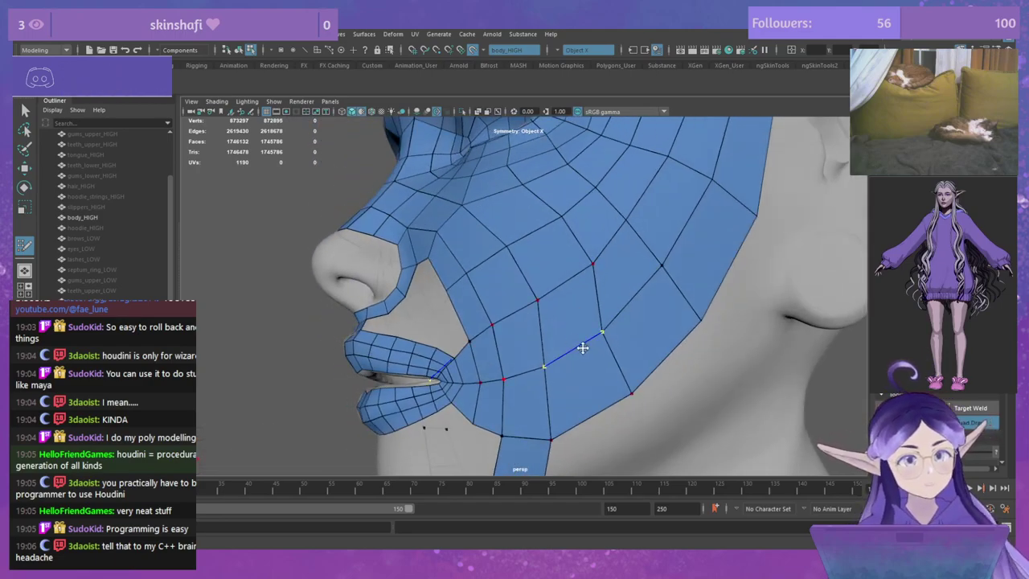
left_click_drag(624, 344, 616, 259, "alt")
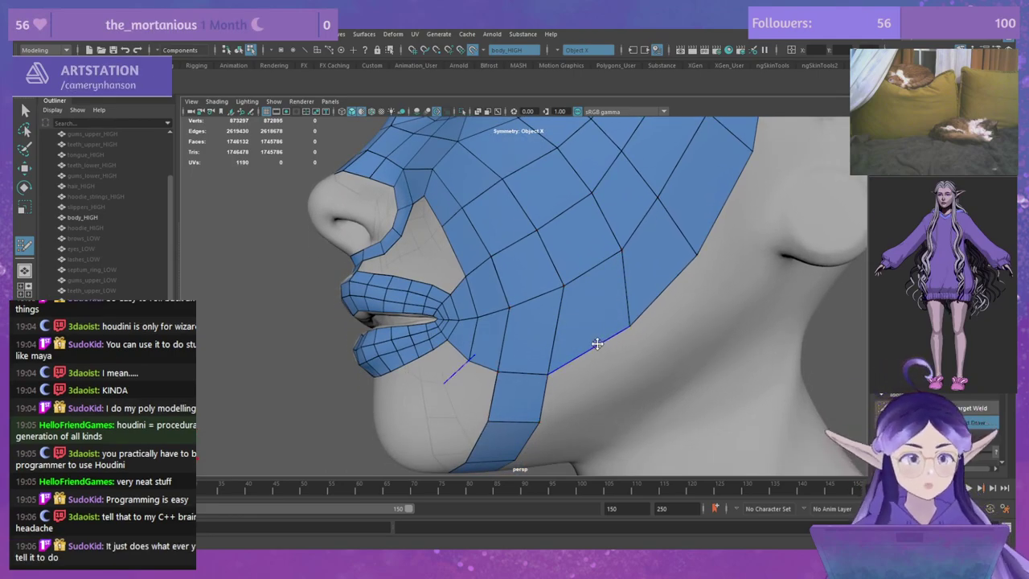
left_click_drag(597, 344, 611, 336)
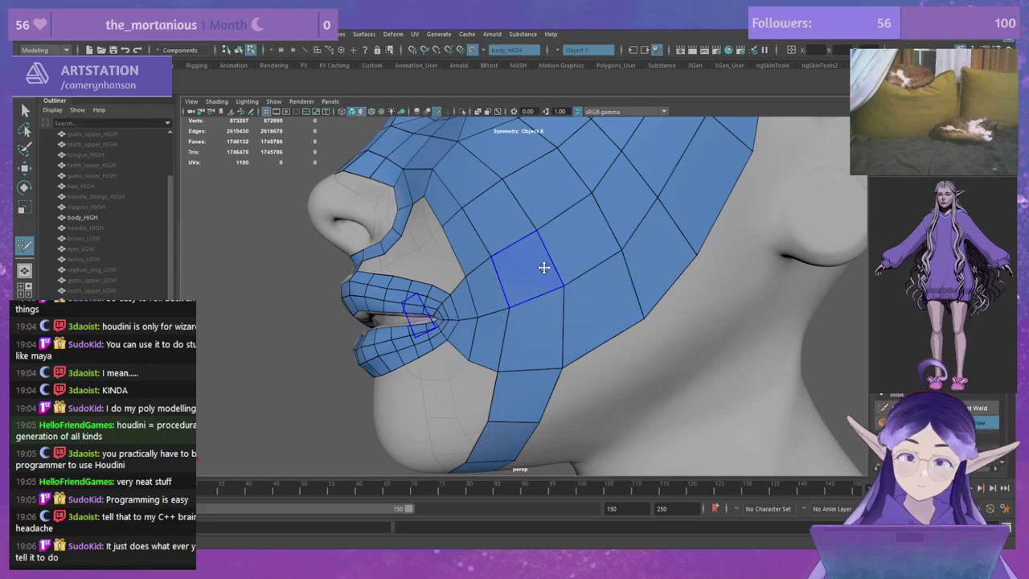
left_click_drag(544, 267, 574, 276, "alt")
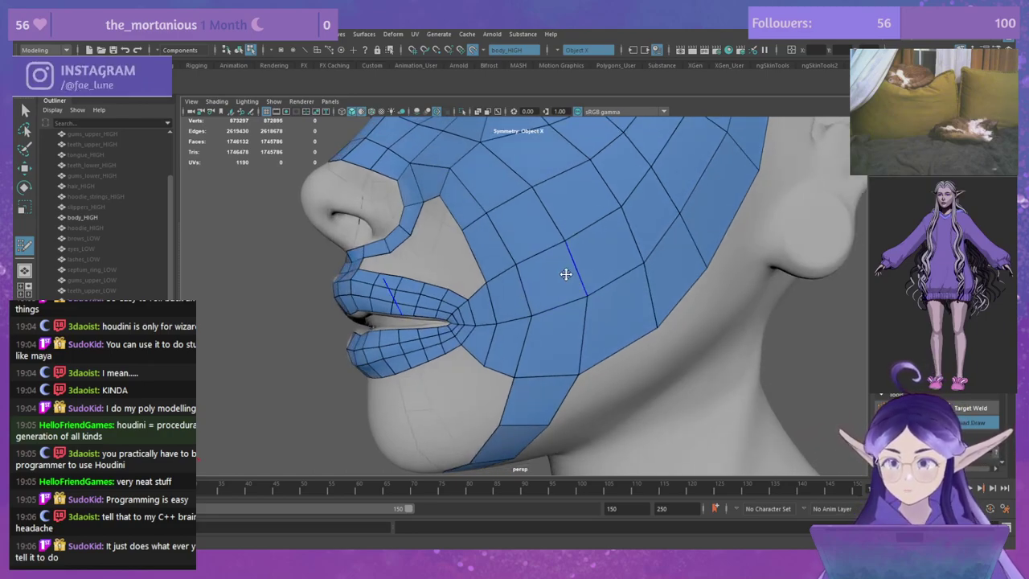
scroll(523, 290, "up", 4)
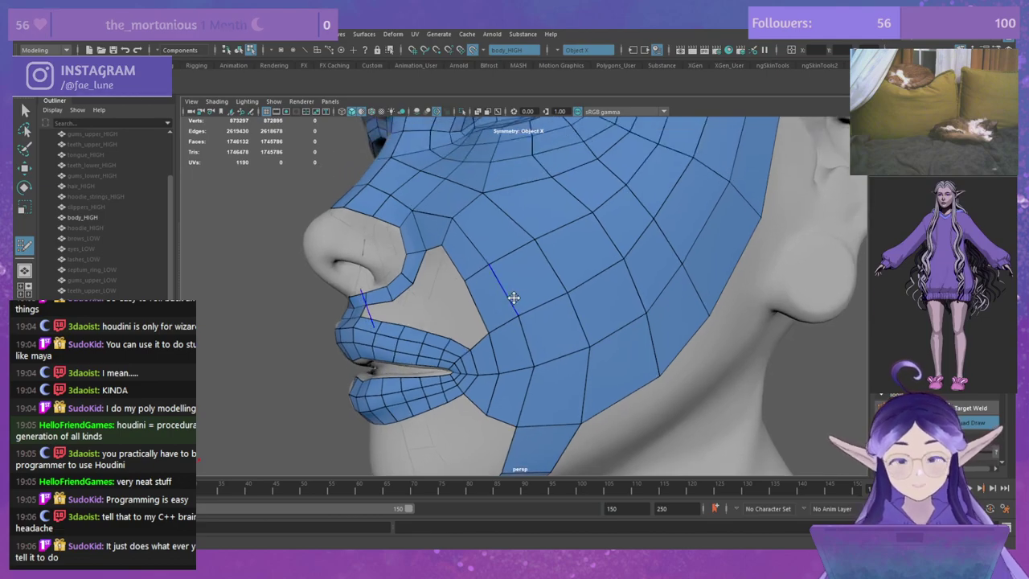
Step: Fill quads between the nose ring's underside and the upper lip, including one extending from the ring's lower outer edge into the gap
left_click_drag(469, 273, 481, 248, "alt")
scroll(482, 248, "up", 2)
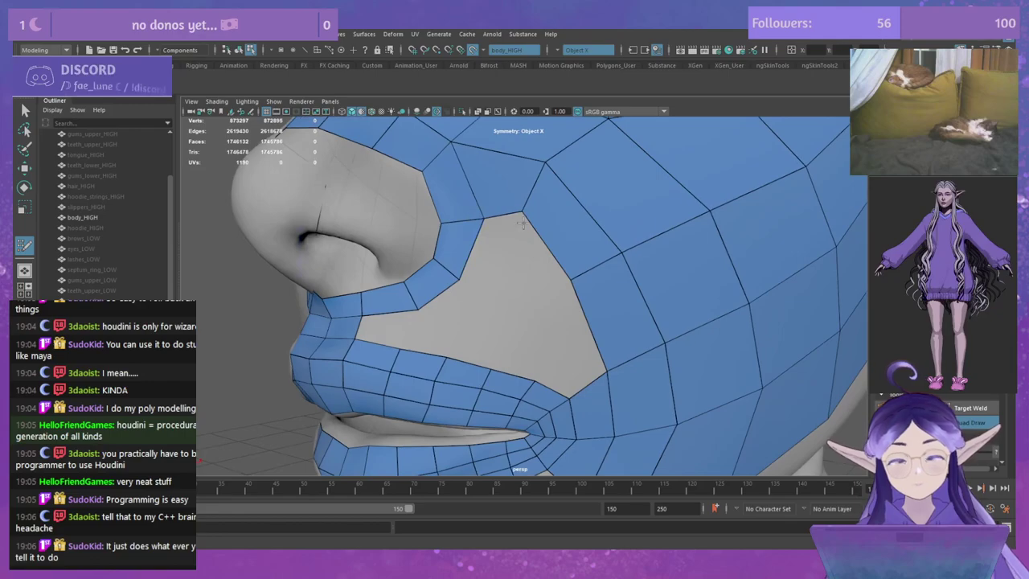
middle_click_drag(522, 209, 528, 229, "alt")
mouse_move(528, 230)
left_mouse_down("alt")
mouse_move(526, 200)
mouse_move(527, 227)
left_mouse_up("alt")
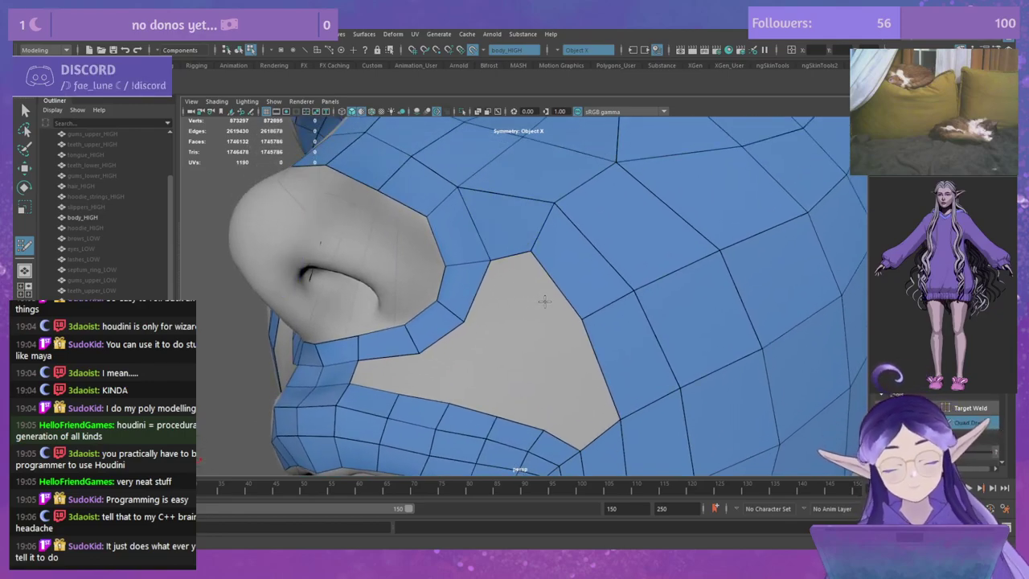
left_click_drag(545, 278, 554, 273, "alt")
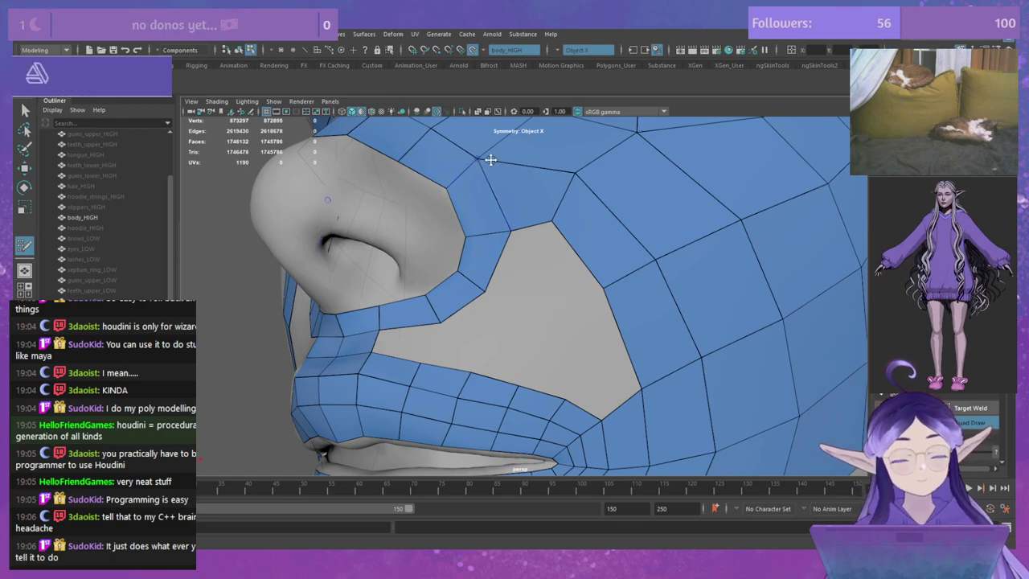
left_click(399, 342, "shift")
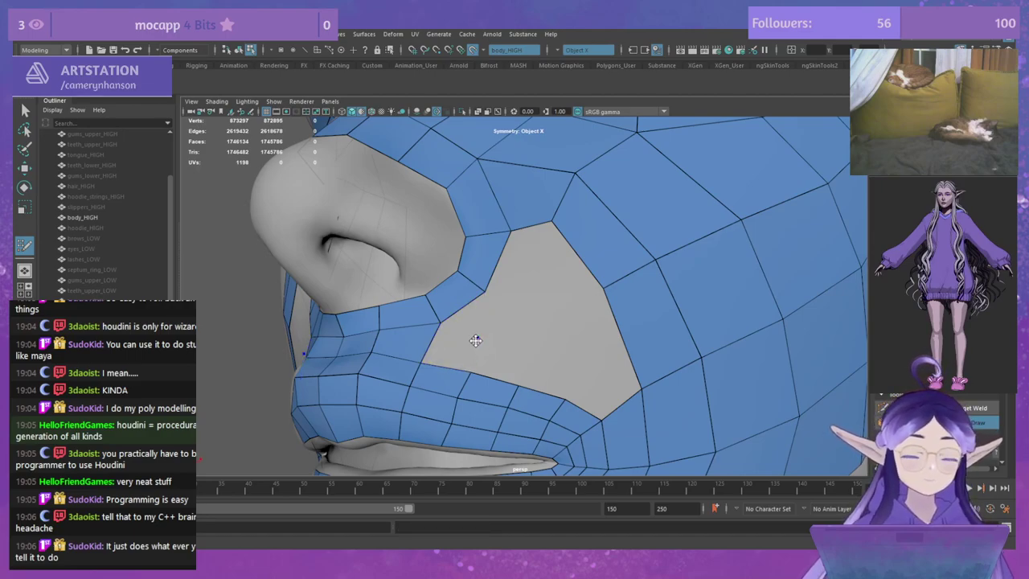
left_click(474, 337, "shift")
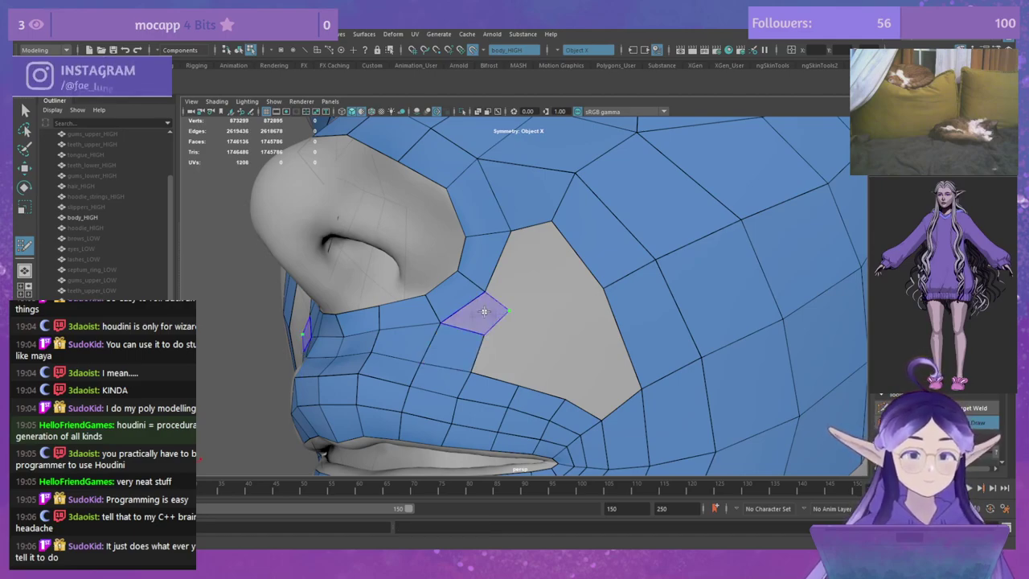
left_click(484, 311, "shift")
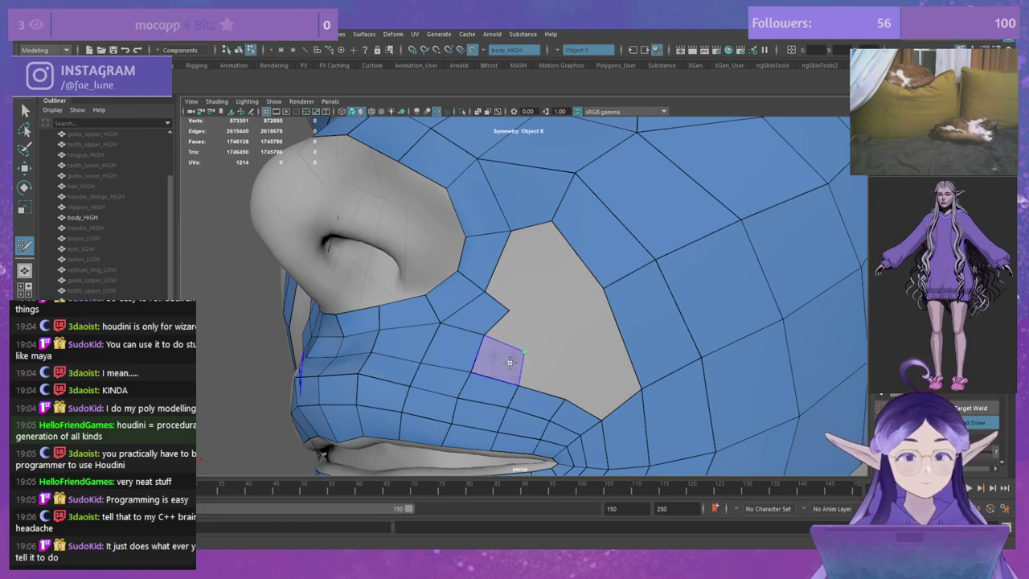
Step: Continue the quad row along the upper lip's outer edge until it joins the cheek mesh above the mouth corner
left_click(522, 352, "shift")
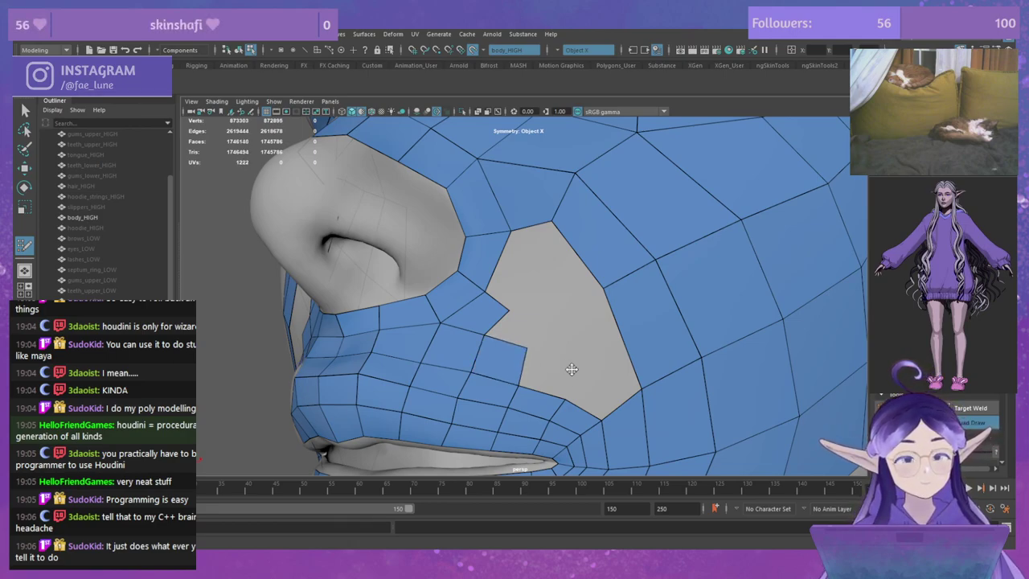
left_click(533, 350, "shift")
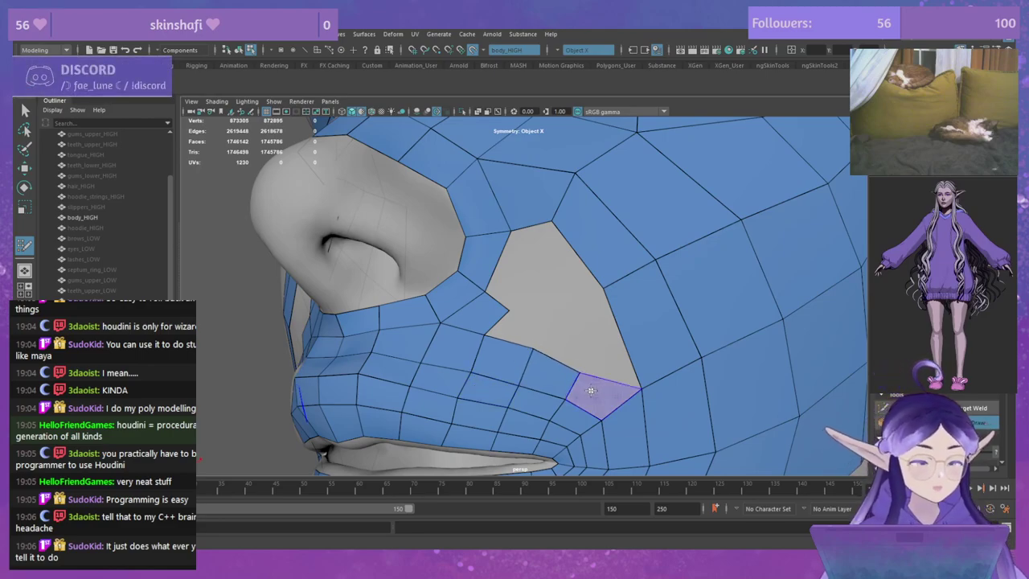
left_click(599, 388, "shift")
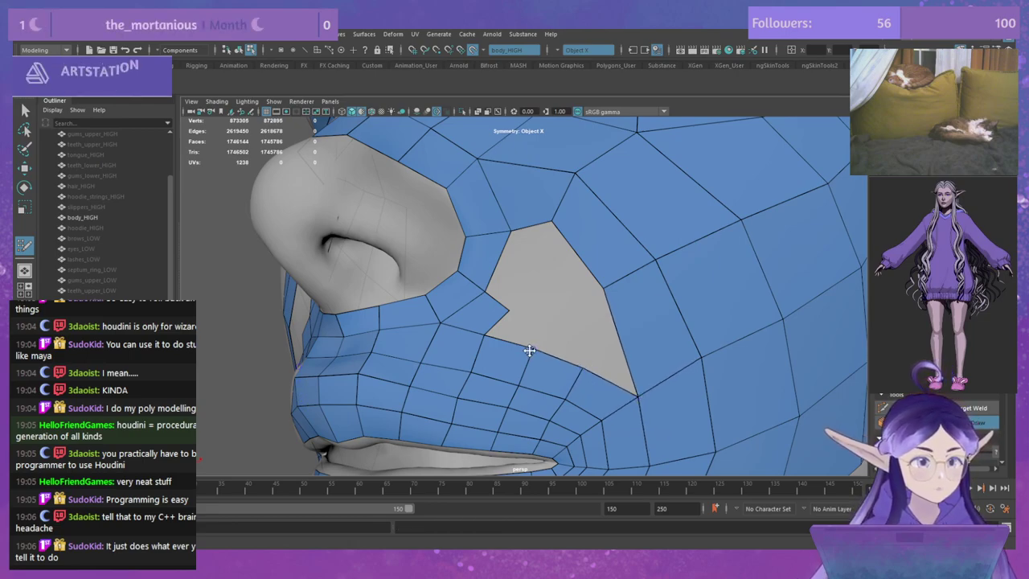
Step: Add two quads in the cheek gap above the new upper-lip row and adjust their upper vertices to even out the shapes
left_click_drag(591, 339, 576, 340, "alt")
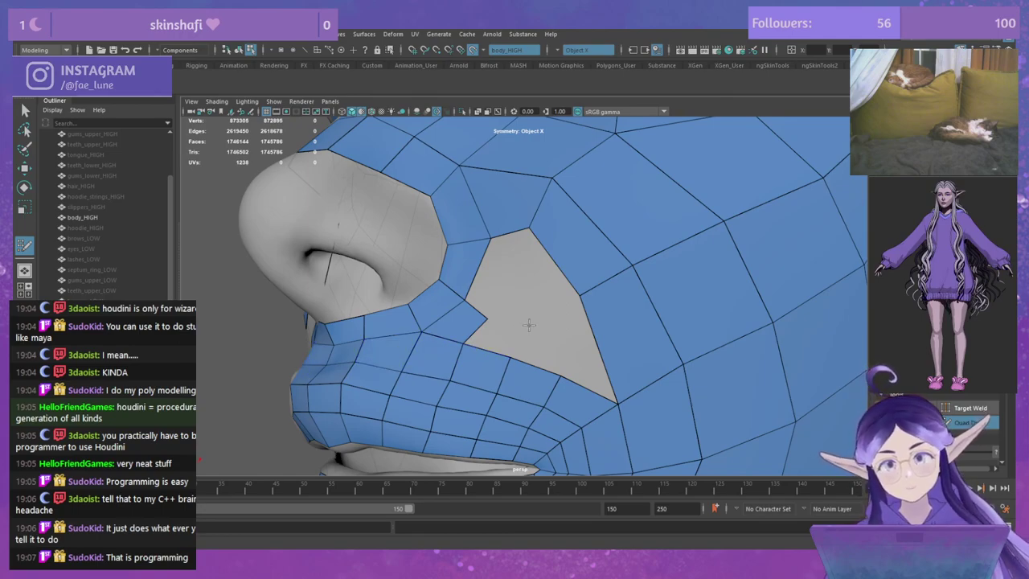
scroll(555, 314, "up", 5)
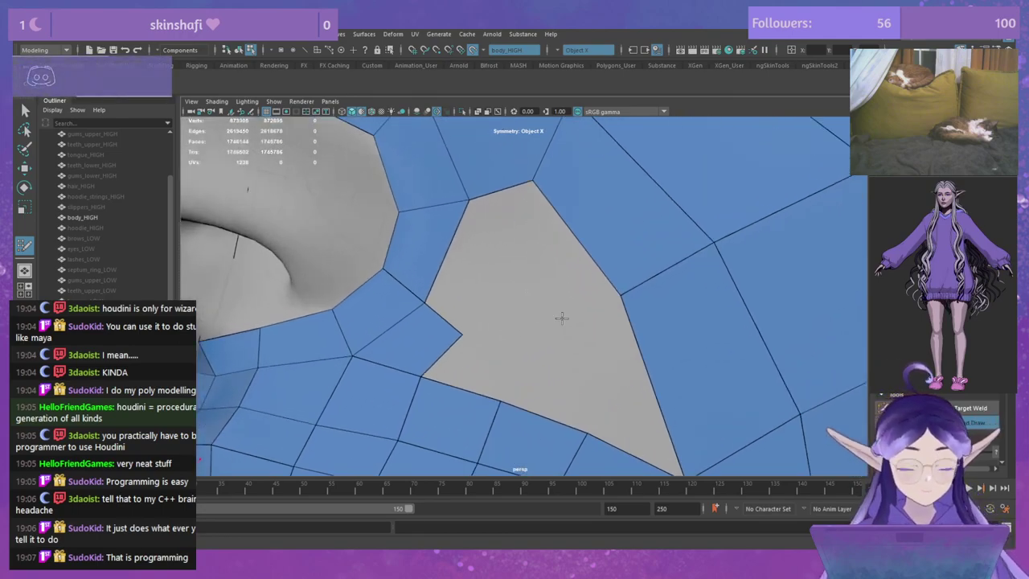
scroll(551, 293, "down", 2)
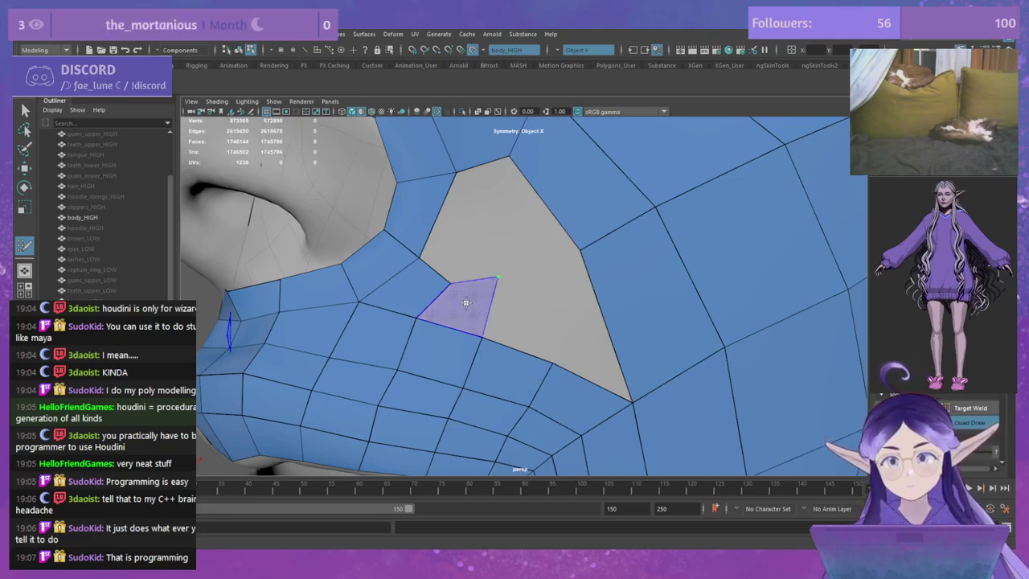
left_click(467, 301, "shift")
mouse_move(449, 283)
left_mouse_down()
mouse_move(454, 275)
mouse_move(505, 287)
left_mouse_up()
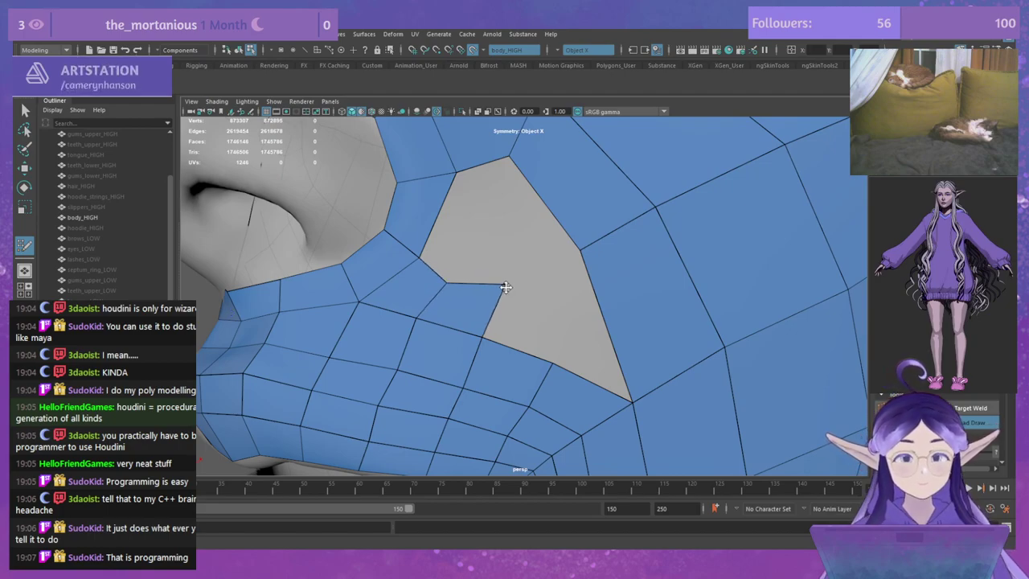
left_click(563, 300)
left_click(533, 311, "shift")
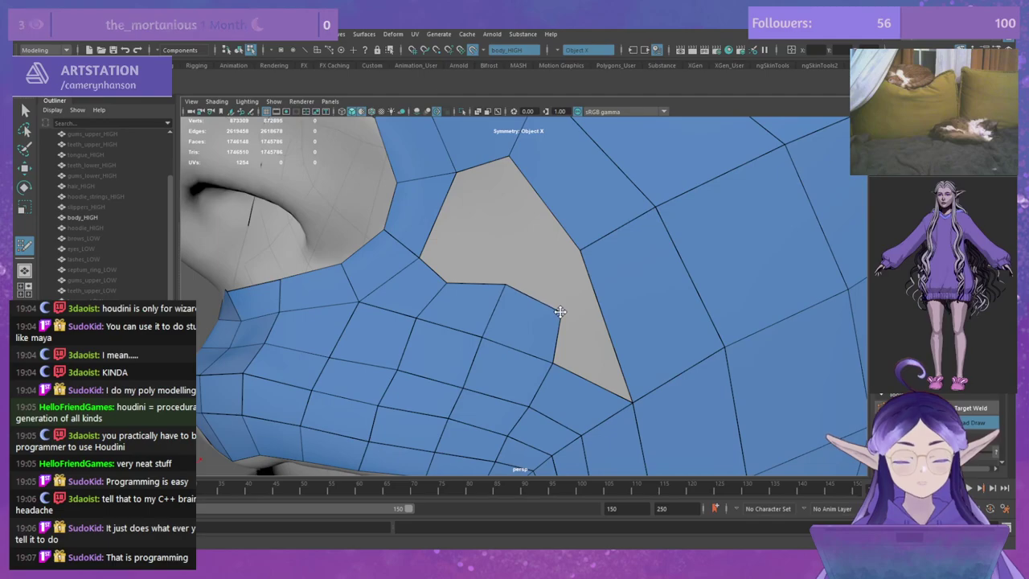
left_click_drag(563, 300, 561, 312)
left_click_drag(505, 286, 499, 287)
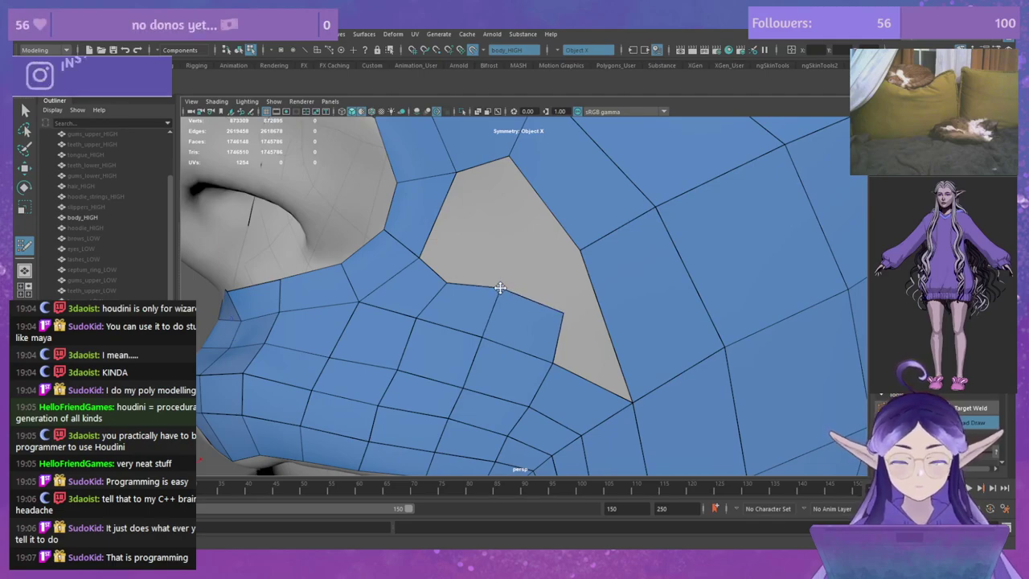
scroll(526, 294, "down", 6)
left_click_drag(573, 243, 494, 305, "alt")
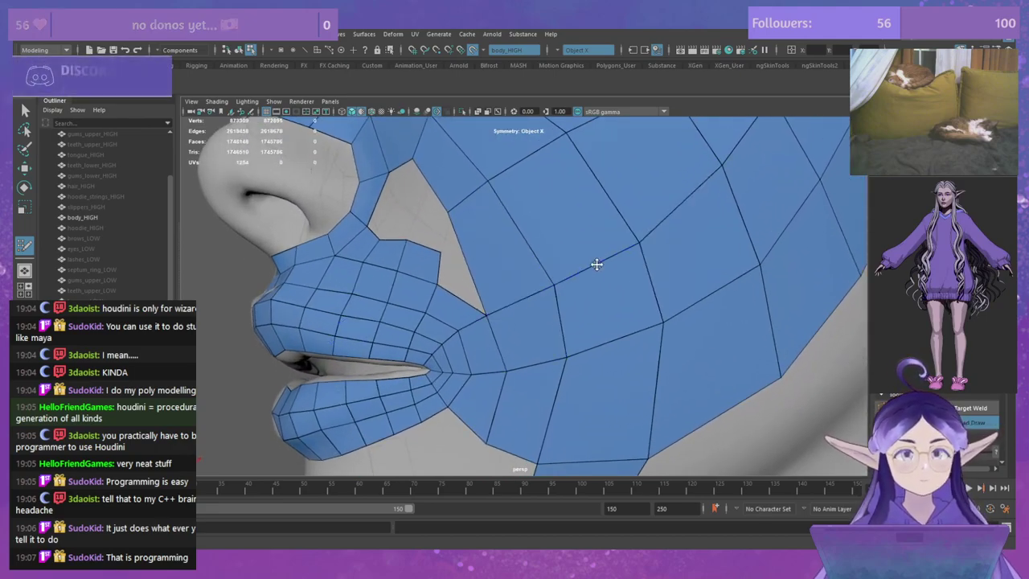
Step: Insert an edge loop across the cheek quads, running through the cheek-side edge of the gap beside the nose
left_click_drag(632, 244, 593, 344, "alt")
left_click_drag(634, 304, 648, 313)
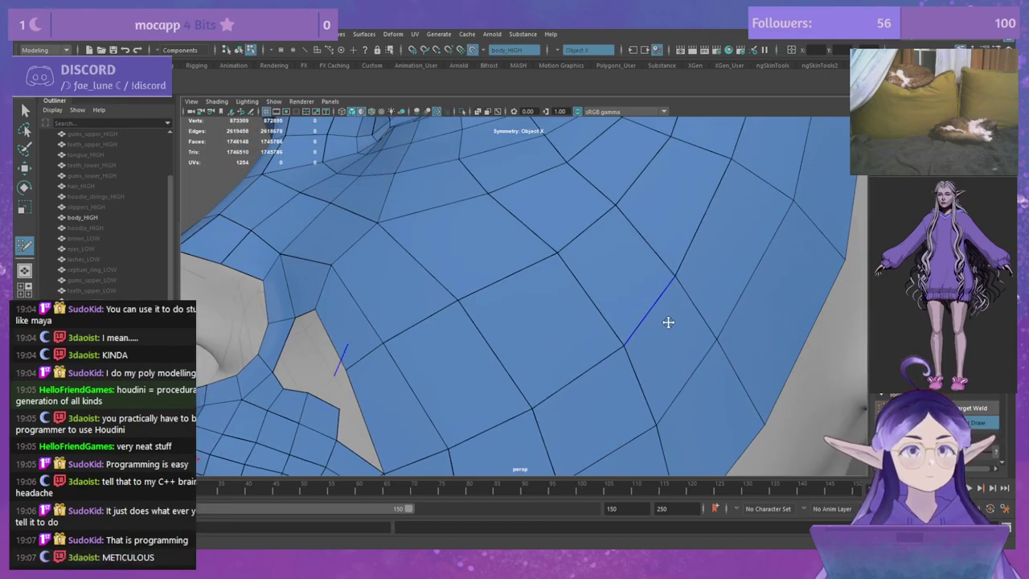
right_click_drag(668, 322, 611, 261, "alt")
mouse_move(643, 209)
right_mouse_down("alt")
mouse_move(627, 214)
mouse_move(643, 207)
right_mouse_up("alt")
mouse_move(577, 308)
right_mouse_down("alt")
mouse_move(618, 246)
mouse_move(542, 324)
mouse_move(589, 302)
mouse_move(567, 272)
right_mouse_up("alt")
middle_click_drag(567, 271, 549, 255, "alt")
right_click_drag(549, 255, 565, 331, "alt")
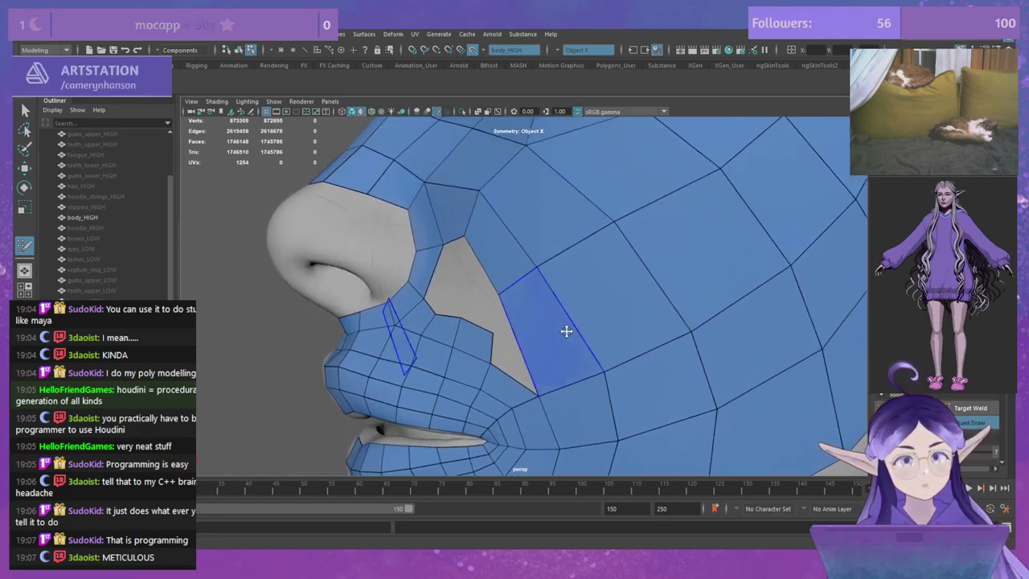
left_click(574, 319, "ctrl")
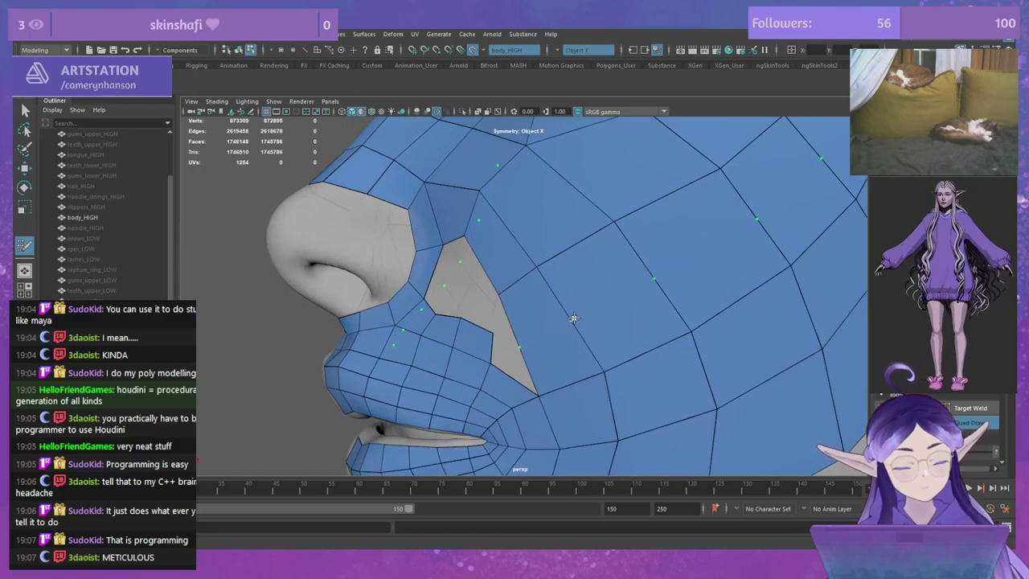
Step: Fill the narrow notch at the gap's lower corner with a quad and relax the border above the upper lip
left_click(501, 358, "shift")
right_click_drag(478, 293, 523, 351, "alt")
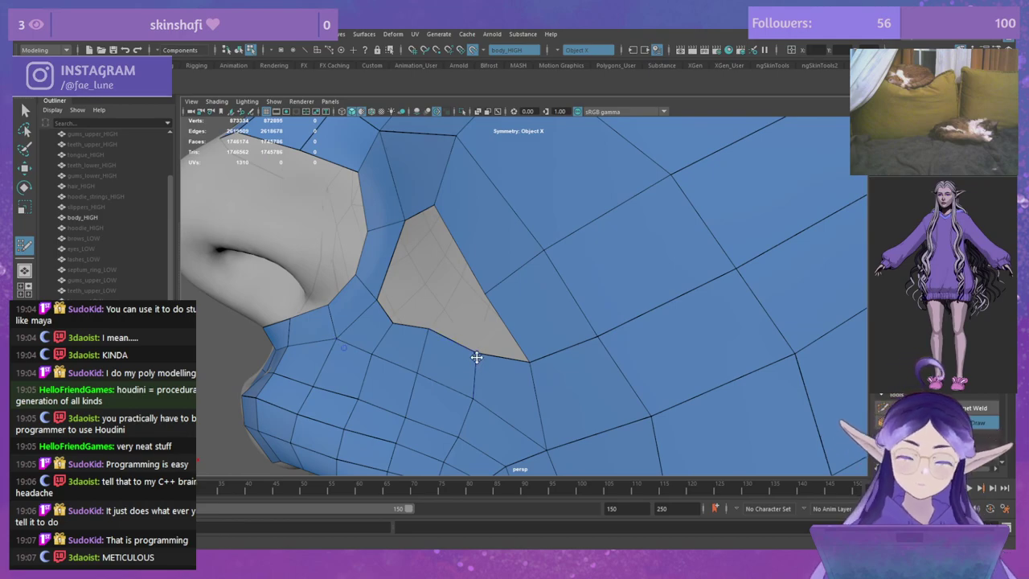
left_click_drag(420, 366, 425, 375, "shift")
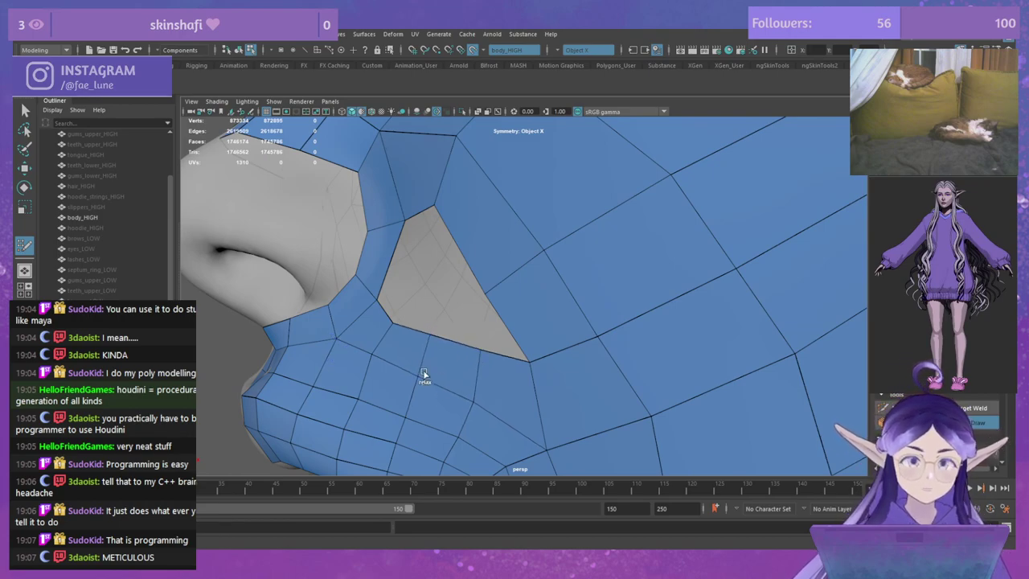
Step: Examine the remaining gap between the nose and the cheek from several angles to judge the edge flow
right_click_drag(469, 394, 464, 333, "alt")
middle_click_drag(506, 360, 500, 287, "alt")
left_click_drag(500, 287, 528, 298, "alt")
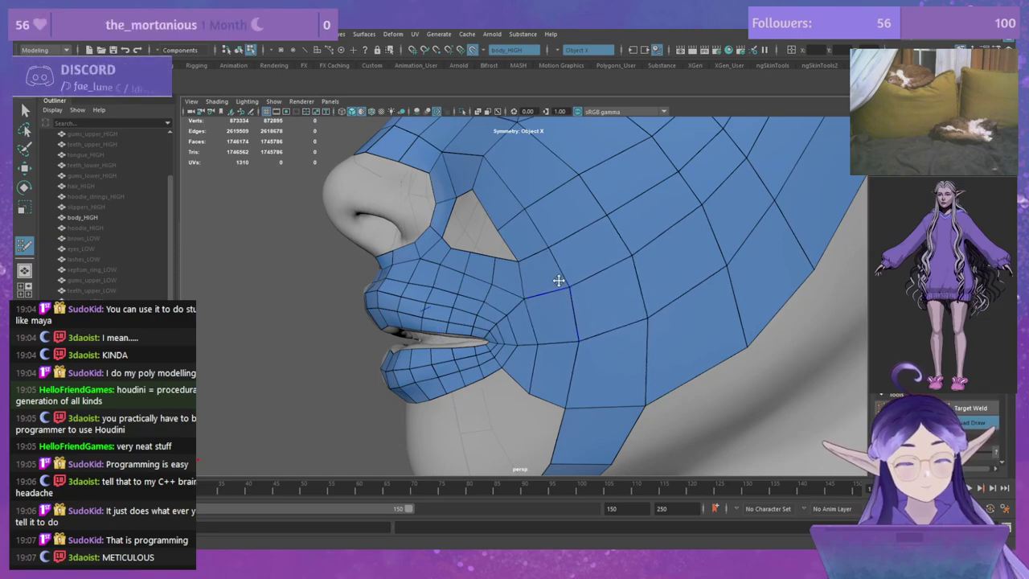
scroll(586, 290, "up", 3)
scroll(482, 257, "up", 3)
scroll(427, 266, "up", 3)
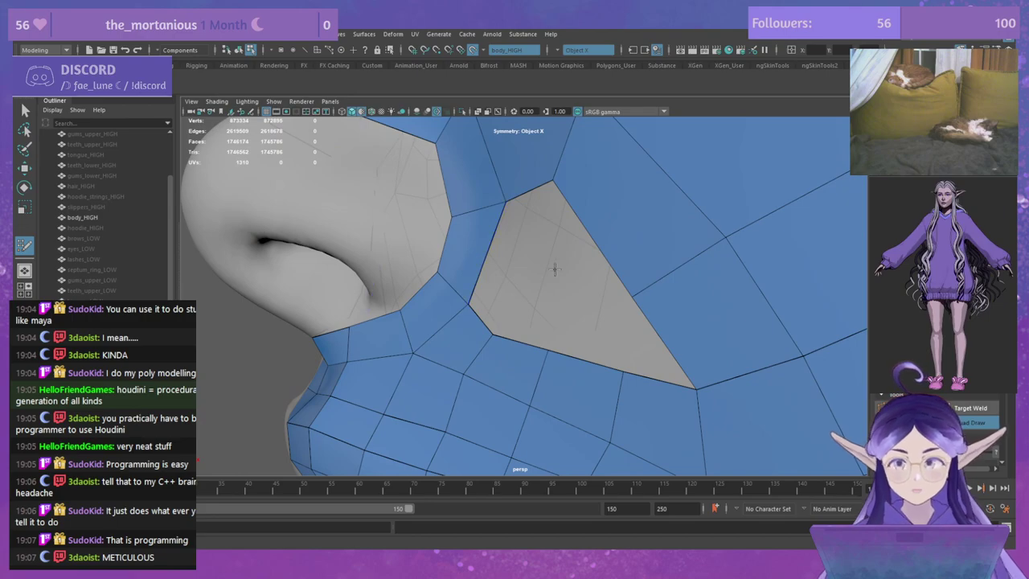
left_click_drag(555, 270, 611, 278, "alt")
middle_click_drag(611, 278, 537, 287, "alt")
left_click_drag(538, 287, 531, 289, "alt")
right_click_drag(530, 289, 499, 273, "alt")
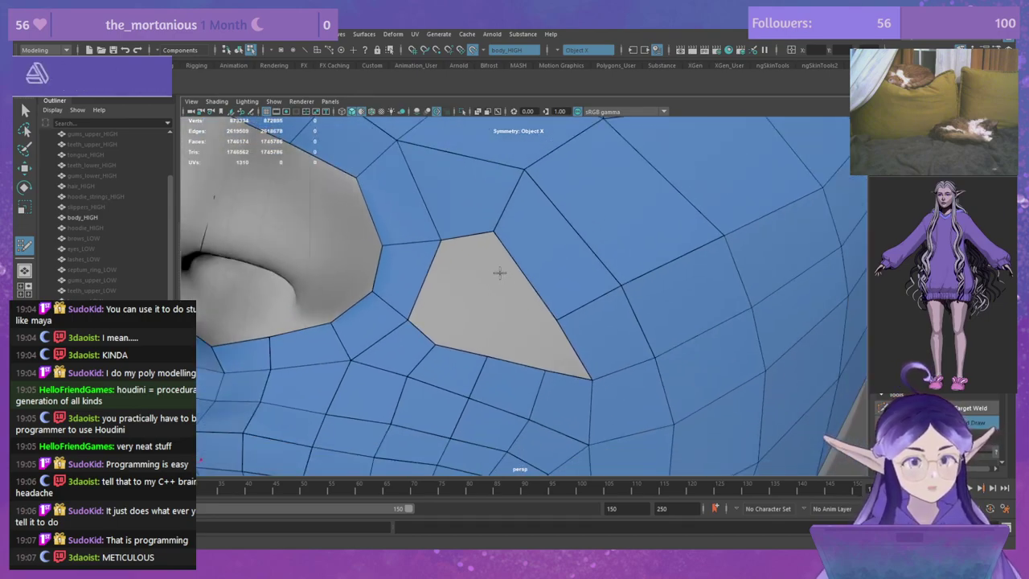
middle_click_drag(499, 272, 507, 276, "alt")
right_click_drag(496, 275, 494, 302, "alt")
middle_click_drag(494, 302, 491, 289, "alt")
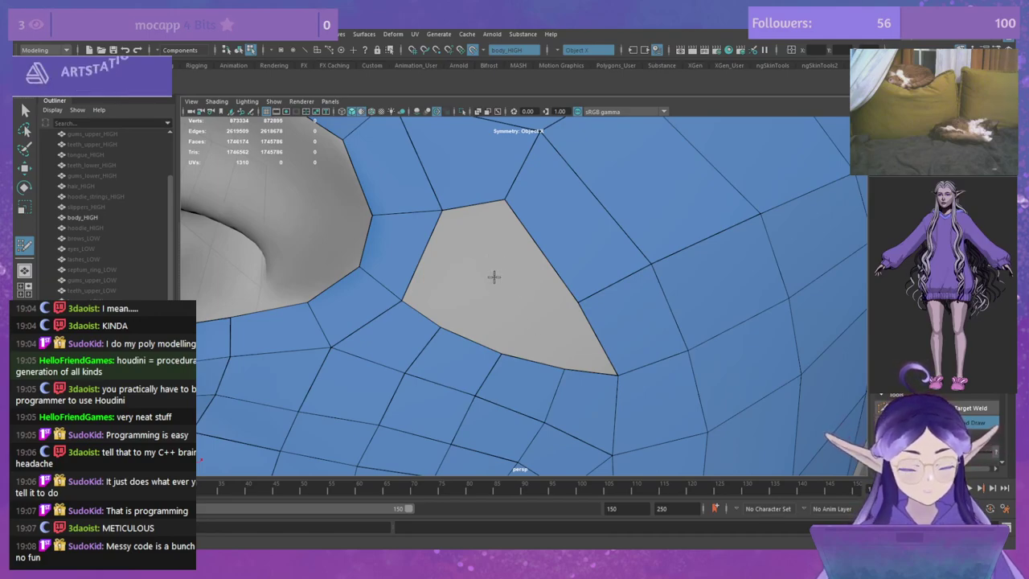
Step: Delete the two quads along the gap's upper and cheek-facing sides to open the area for rebuilding
scroll(483, 263, "down", 3)
scroll(483, 264, "down", 2)
left_click_drag(462, 267, 493, 294, "alt")
scroll(498, 291, "up", 1)
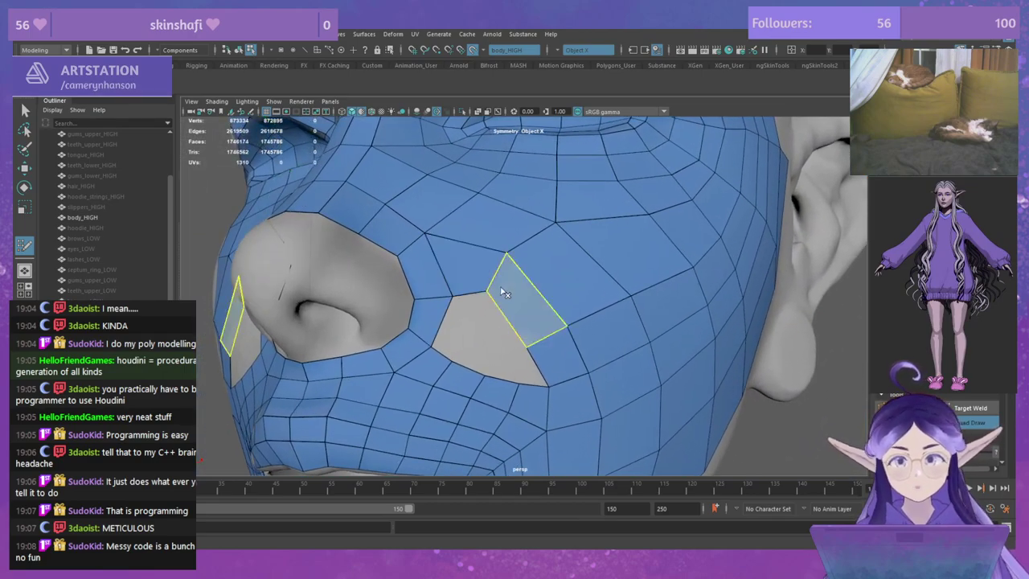
left_click(507, 291, "ctrl+shift")
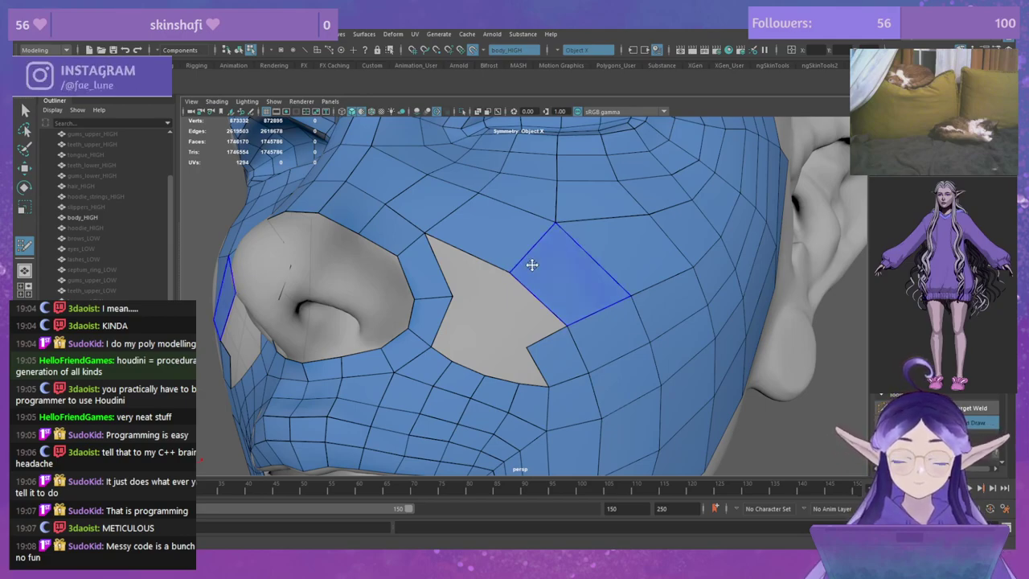
left_click_drag(529, 348, 536, 353)
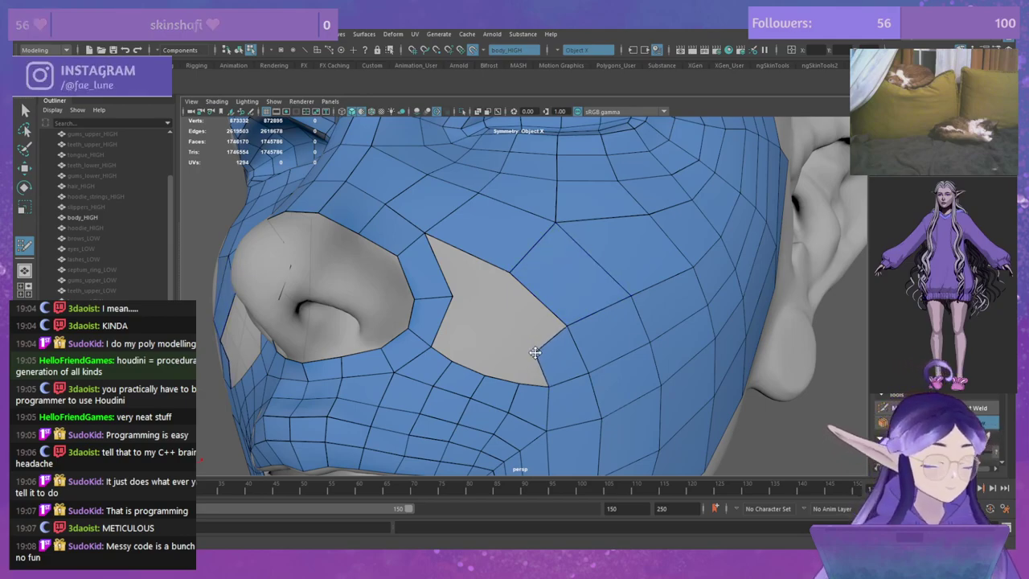
Step: Insert an edge loop from the gap's outer upper edge across the cheek
right_click_drag(522, 297, 528, 326, "alt")
middle_click_drag(528, 327, 503, 348, "alt")
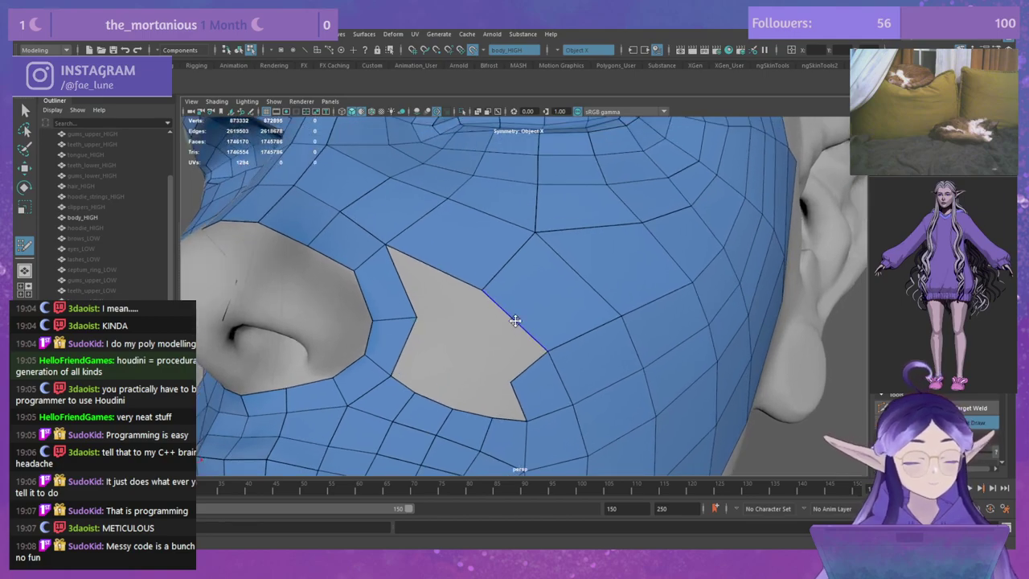
scroll(512, 321, "down", 3)
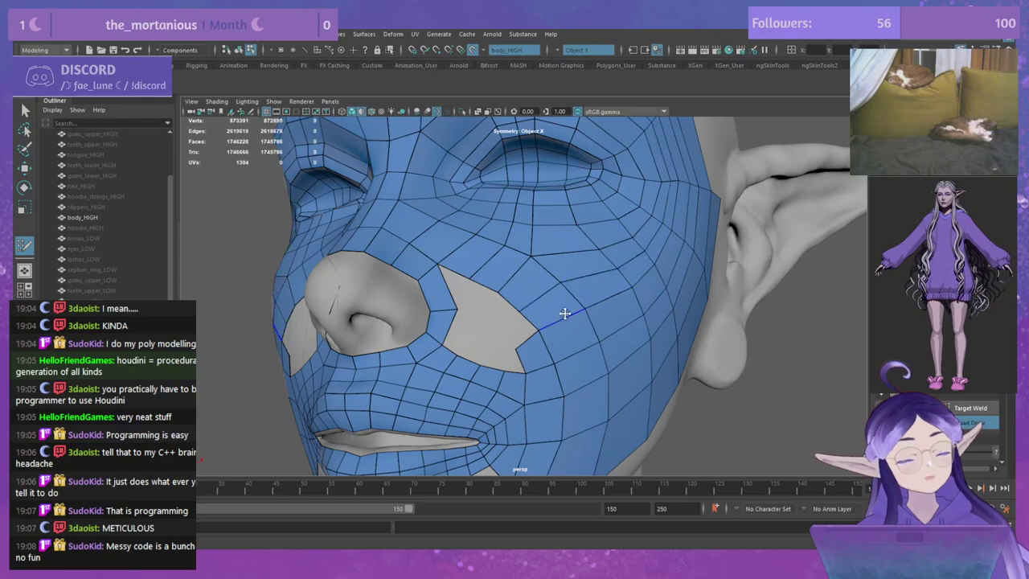
scroll(484, 342, "up", 4)
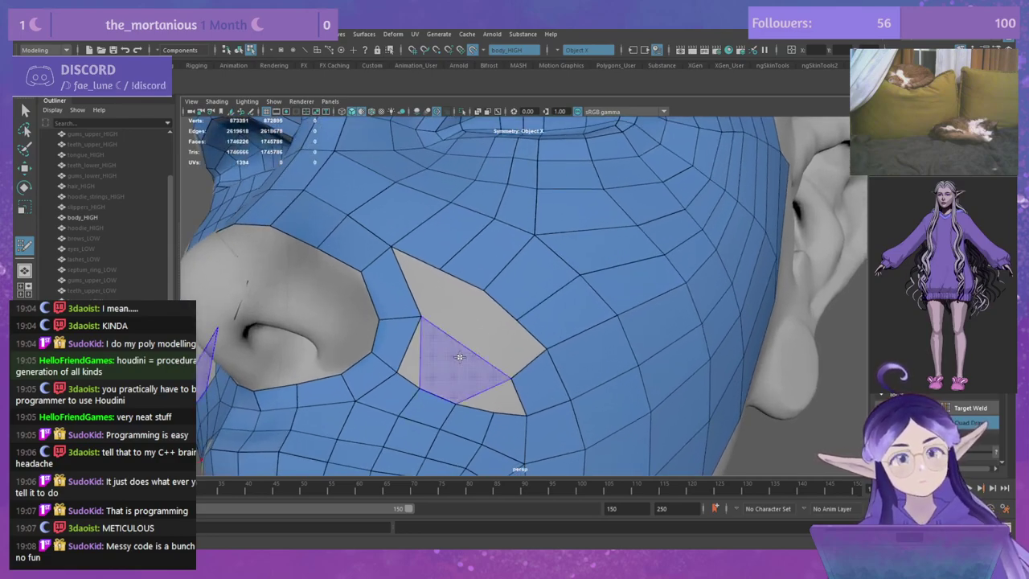
Step: Place points across the gap and fill a strip of quads along its lower border, extending the strip to the outer cheek corner
left_click(470, 343)
left_click(492, 354)
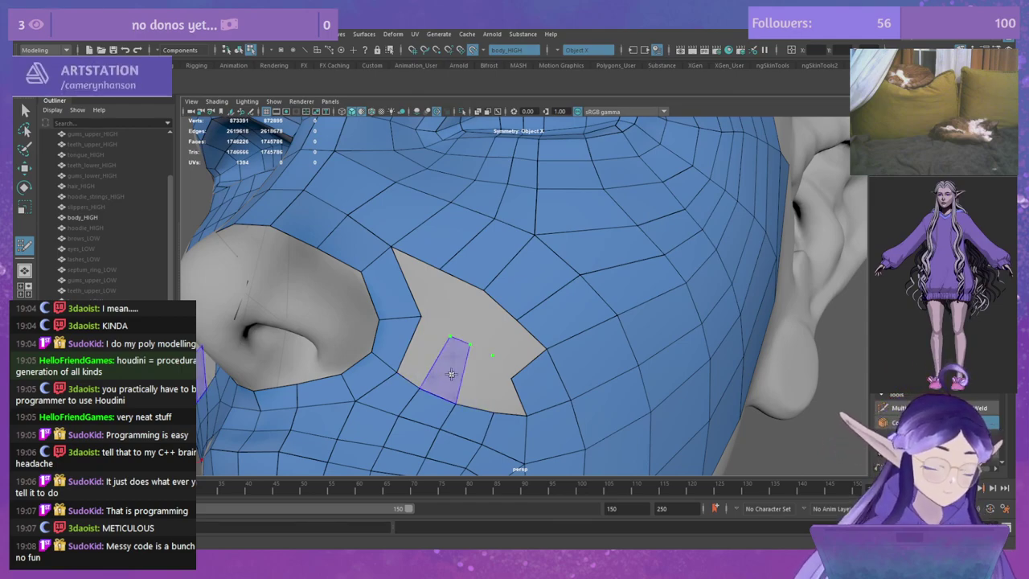
key("ctrl+z")
key("ctrl+z")
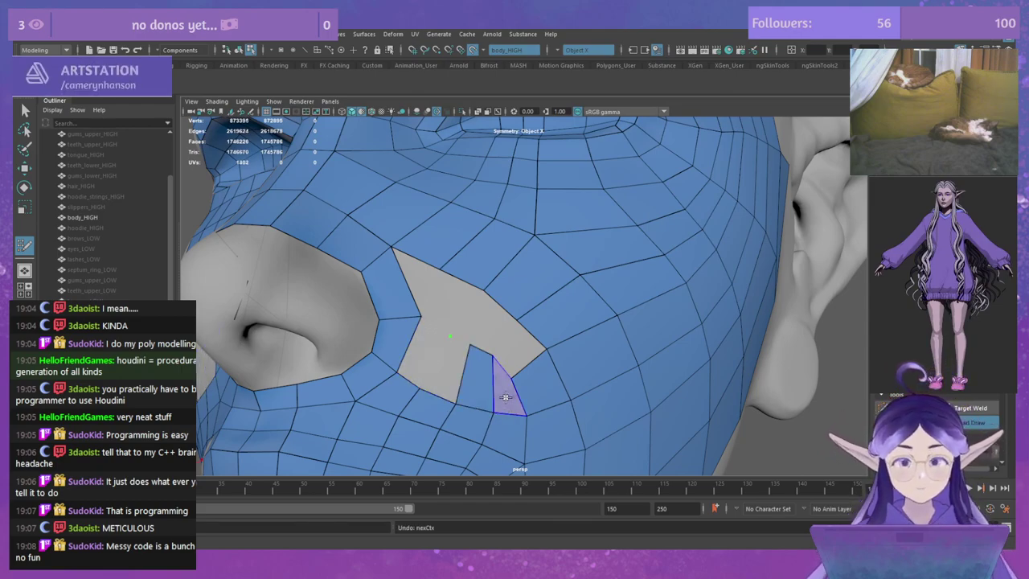
key("ctrl+z")
key("ctrl+z")
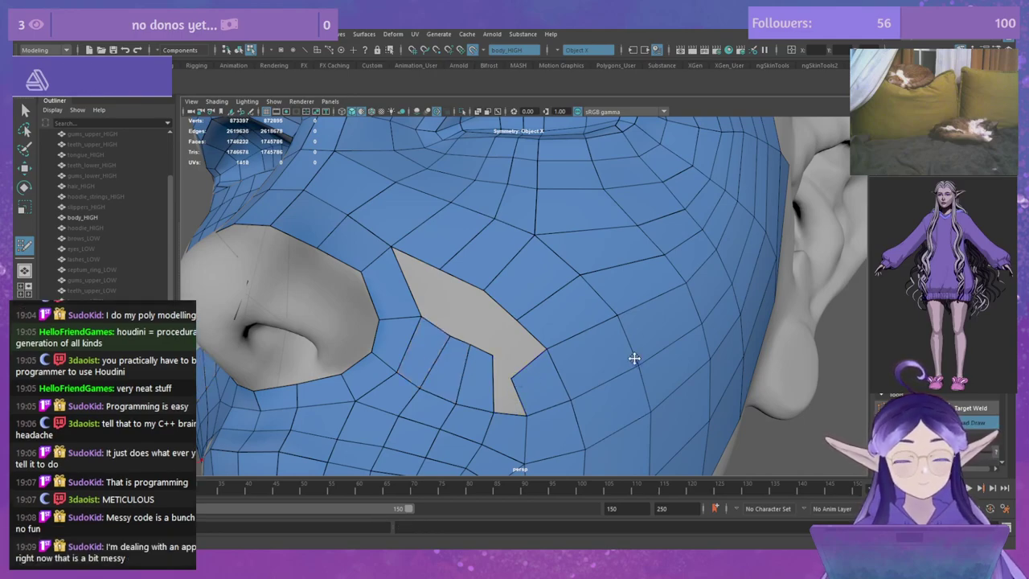
key("ctrl+z")
left_click_drag(512, 377, 518, 375)
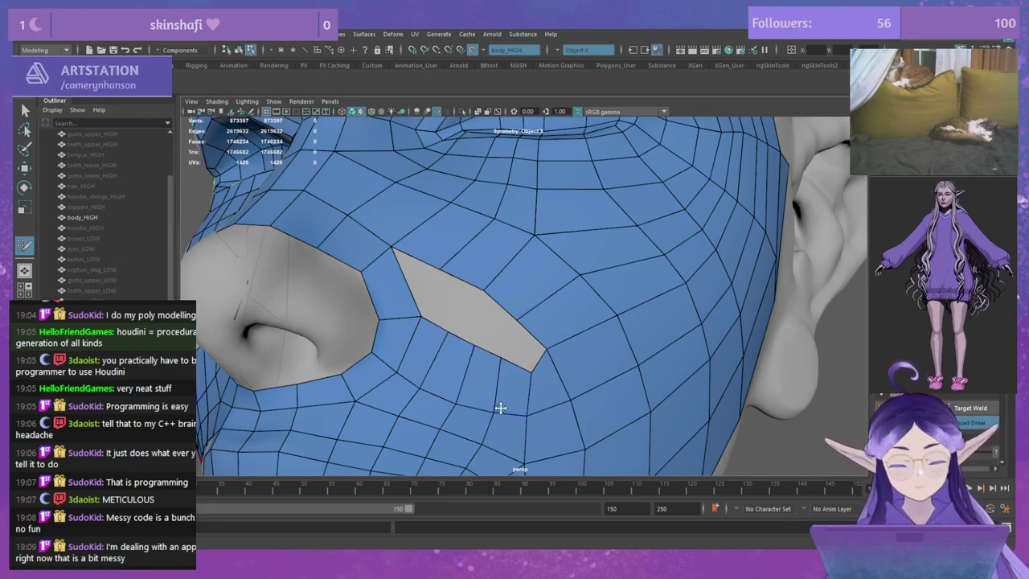
Step: Relax the new quad strip below the gap and insert an edge across the band between the nose opening and the gap
scroll(514, 370, "down", 4)
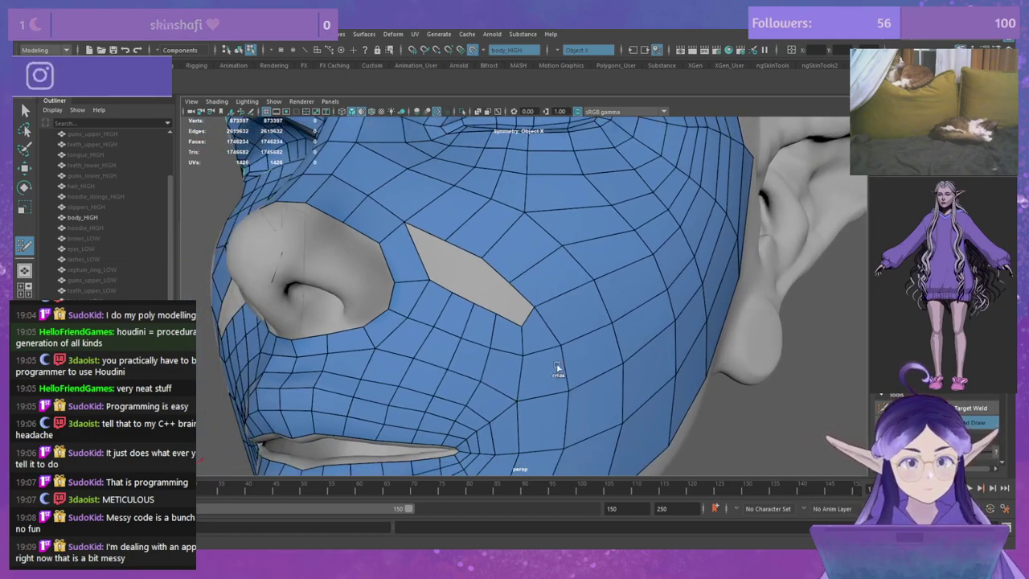
scroll(521, 318, "up", 5)
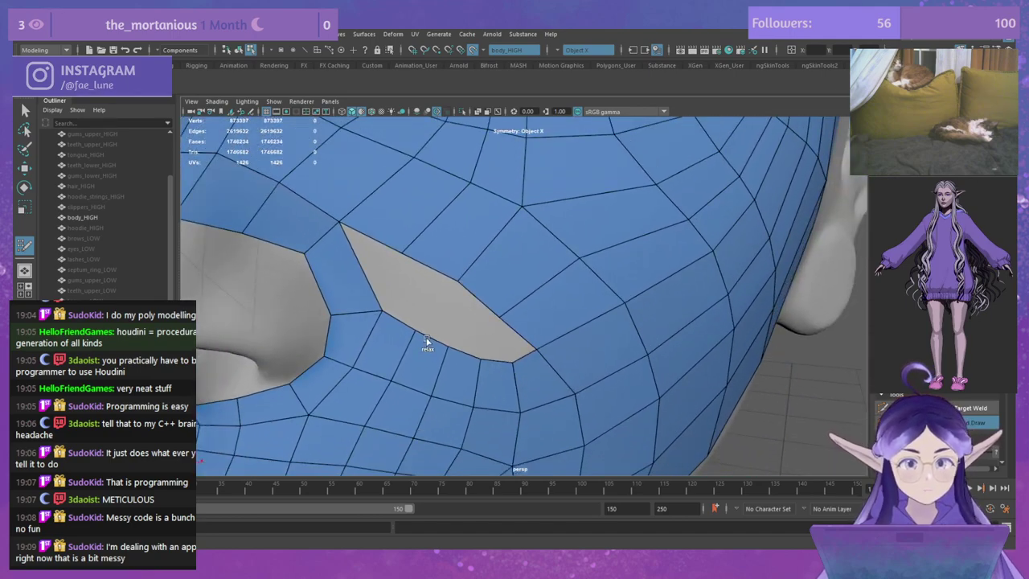
scroll(414, 338, "down", 3)
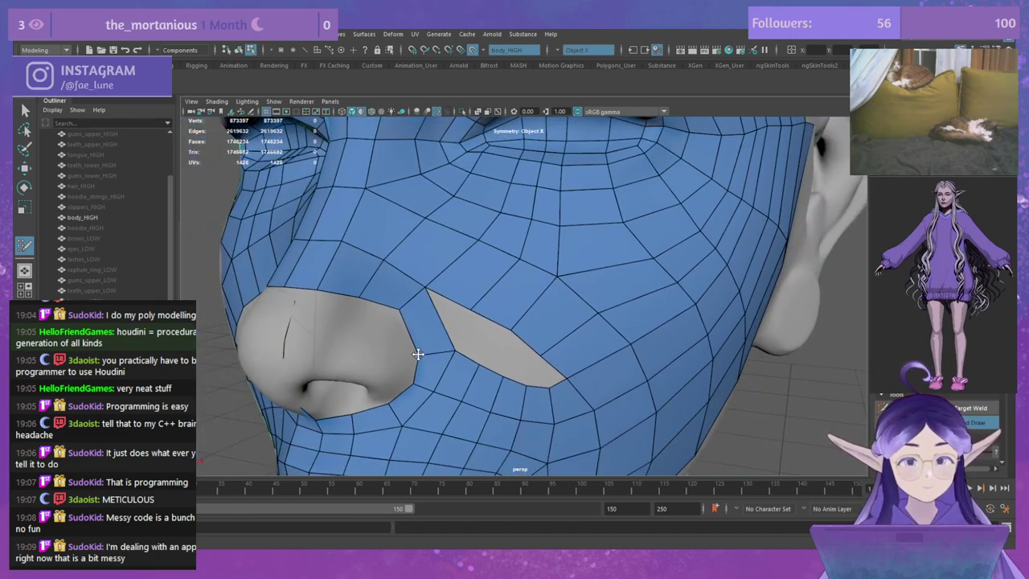
left_click(430, 326, "ctrl")
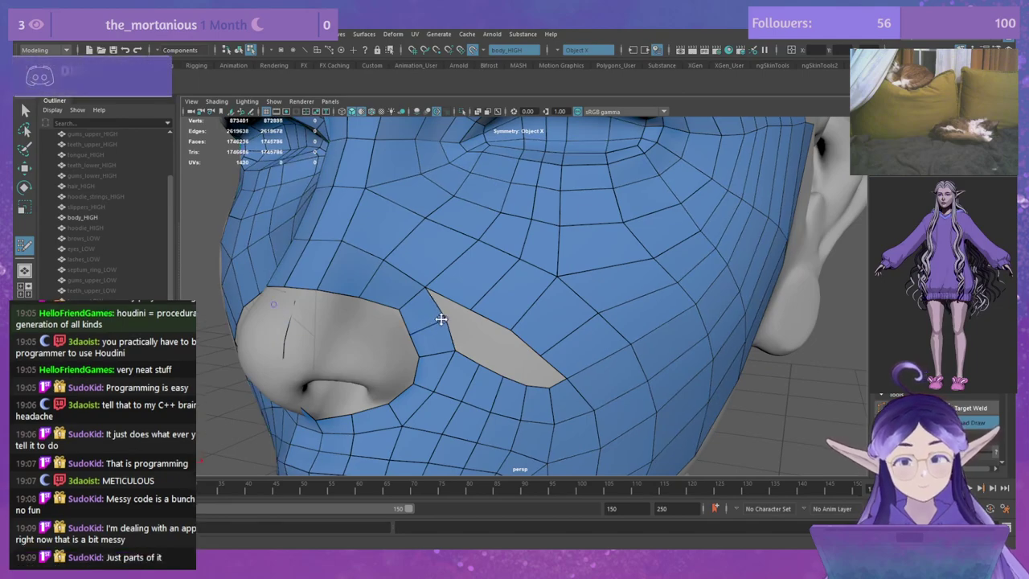
scroll(515, 324, "up", 5)
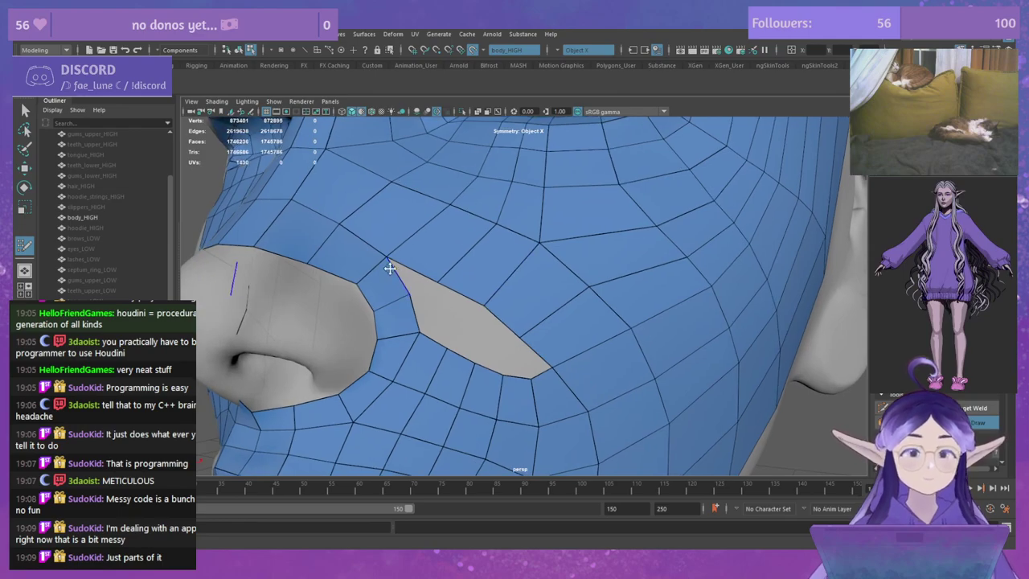
Step: Reshape the gap's border by moving its upper corner and nose-side vertices and shifting its outer edge farther onto the cheek
left_click_drag(377, 265, 371, 259)
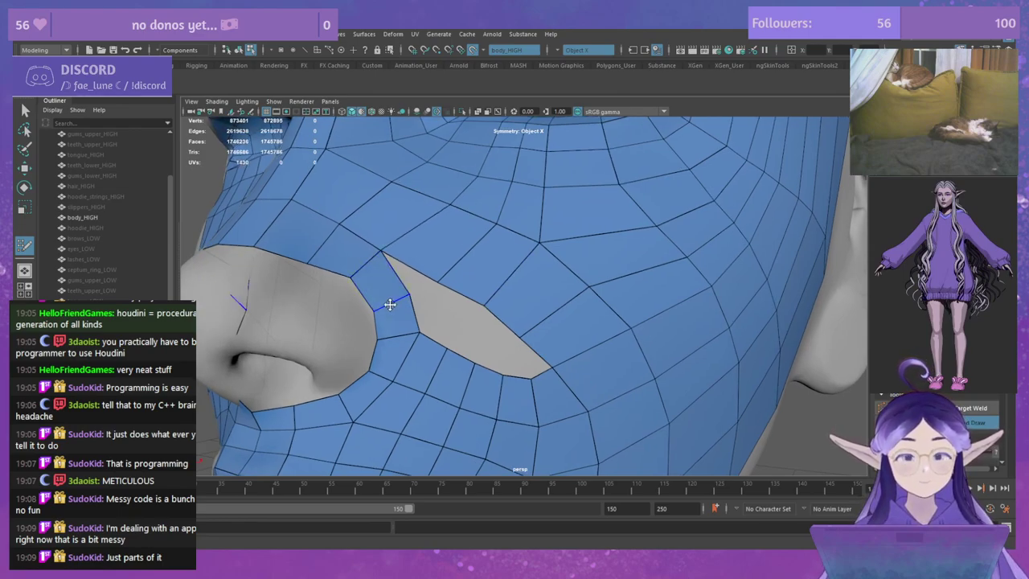
left_click_drag(391, 304, 388, 302)
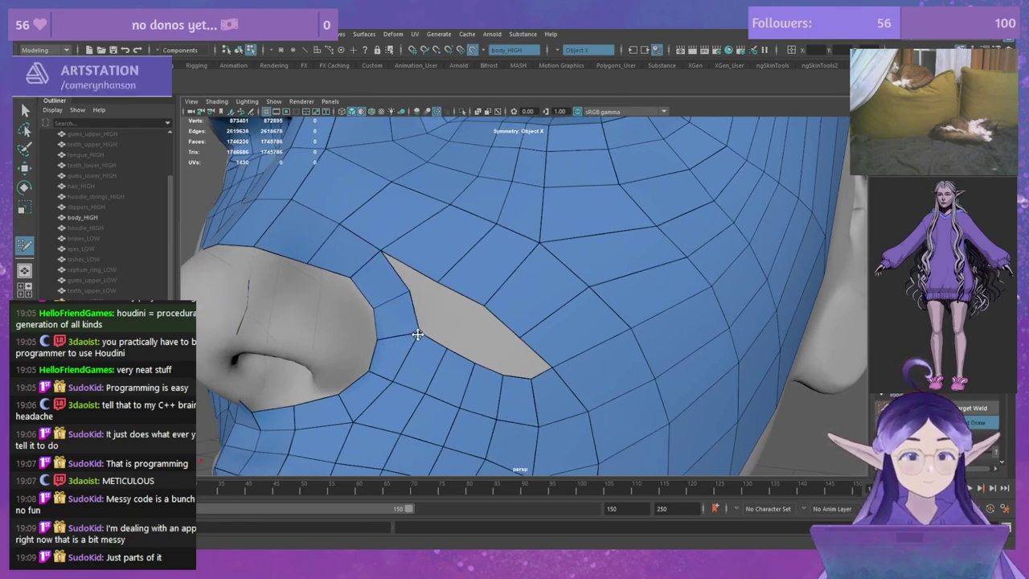
left_click_drag(419, 333, 414, 336)
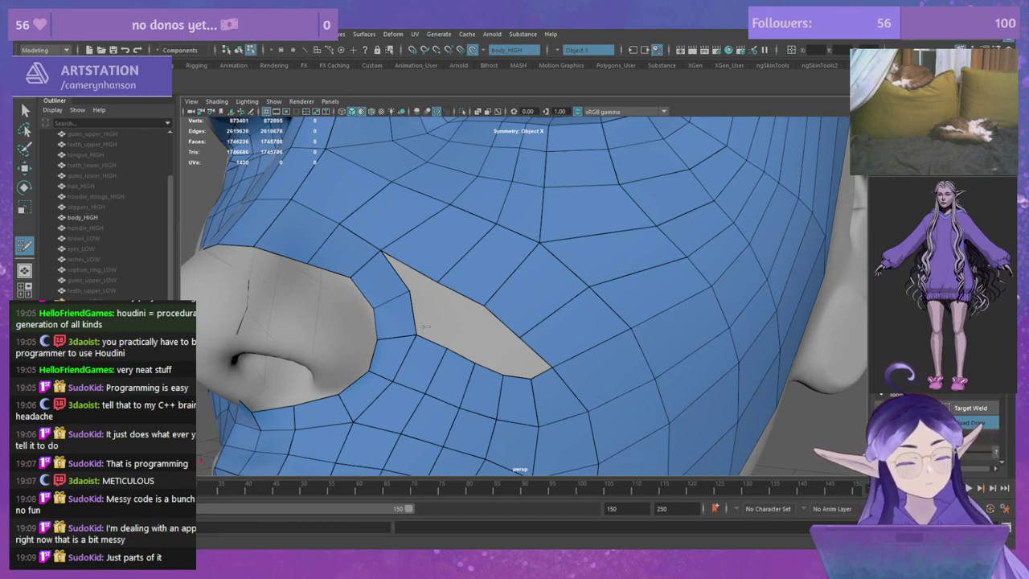
left_click_drag(485, 335, 521, 332, "alt")
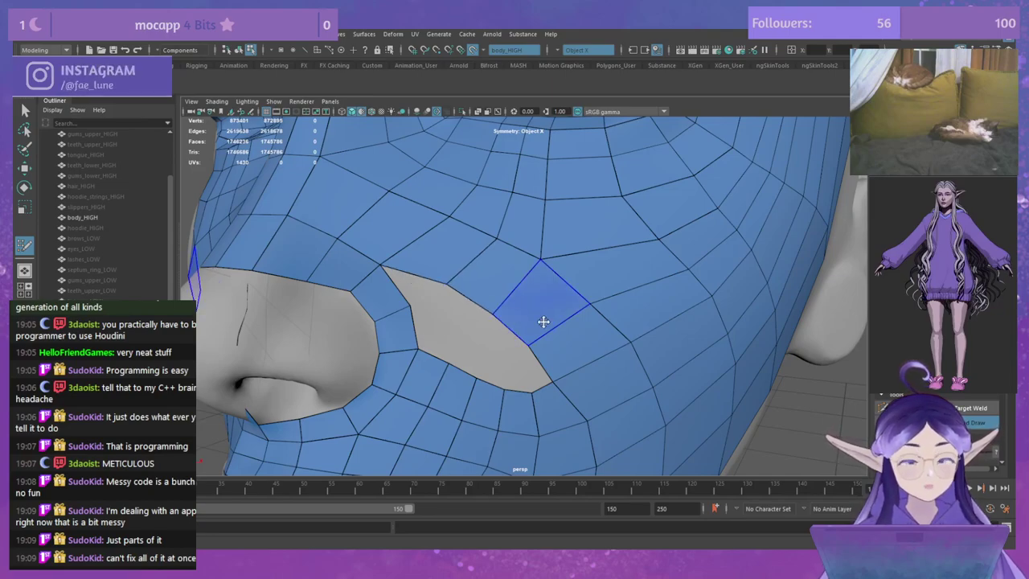
left_click_drag(543, 363, 563, 351)
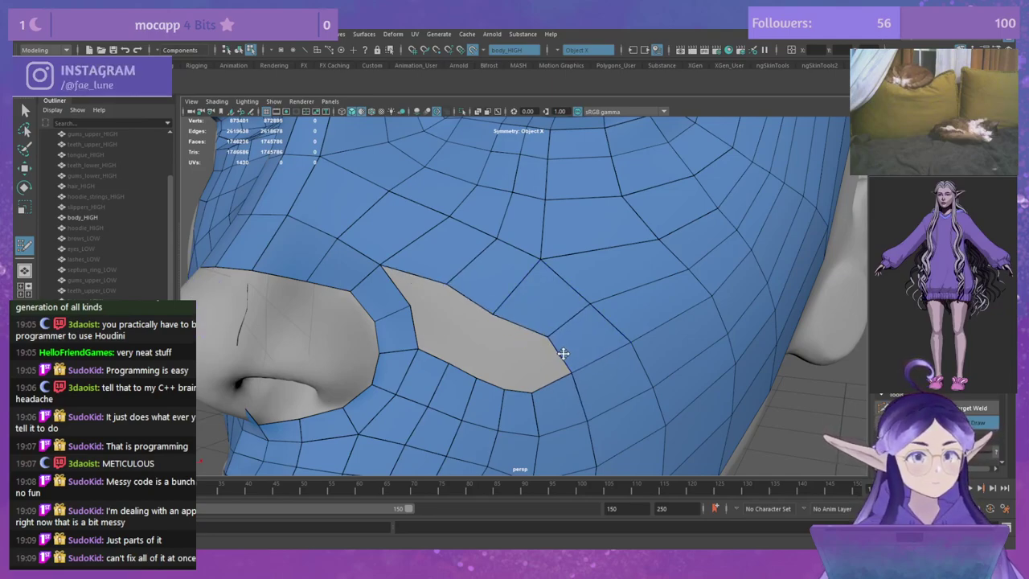
Step: Inspect the reshaped gap and the surrounding edge flow from the side, front and close up
right_click_drag(602, 378, 519, 310, "alt")
left_click_drag(519, 310, 498, 312, "alt")
right_click_drag(499, 312, 559, 343, "alt")
left_click_drag(559, 343, 522, 338, "alt")
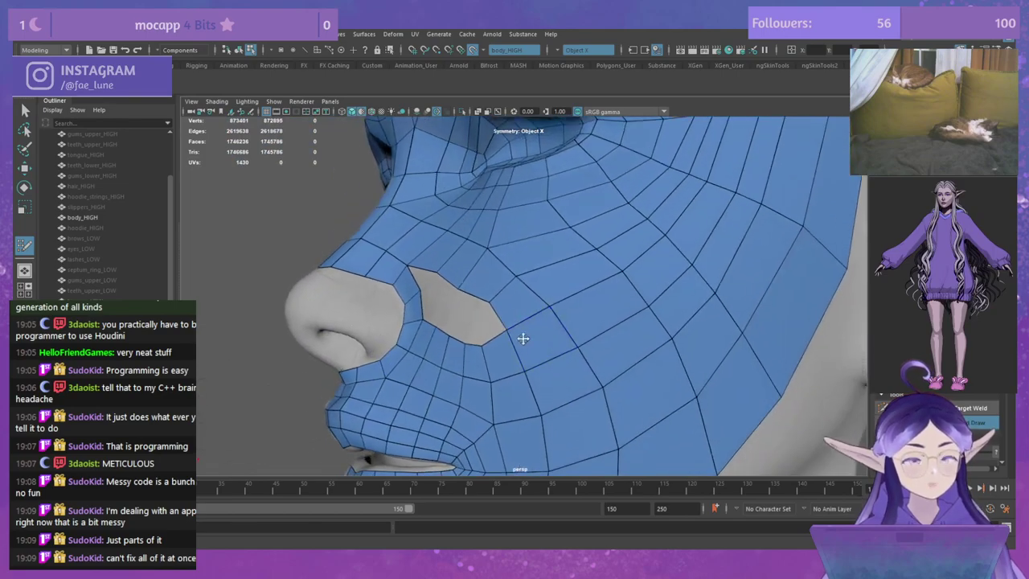
right_click_drag(522, 338, 545, 352, "alt")
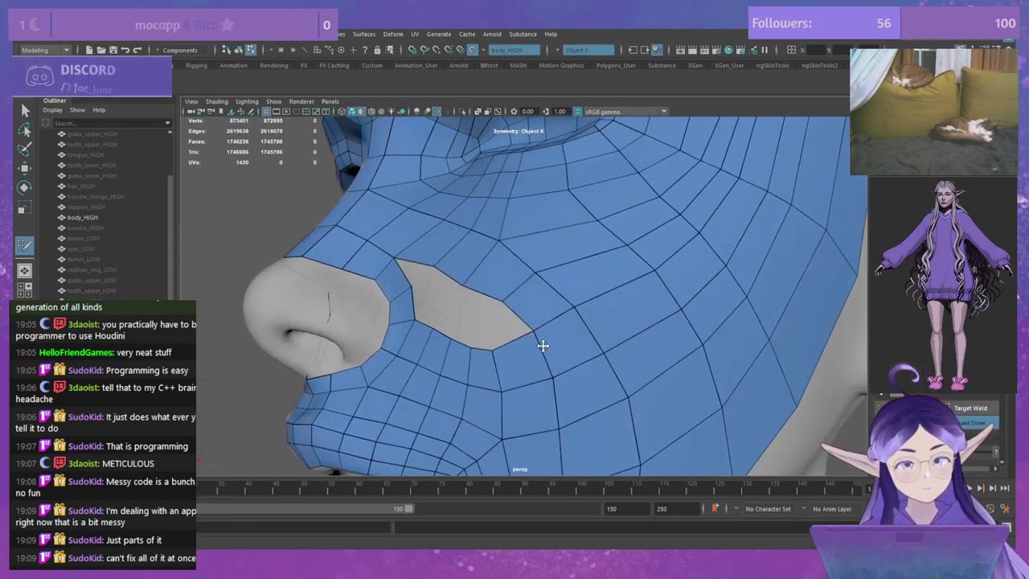
left_click_drag(509, 321, 506, 307, "alt")
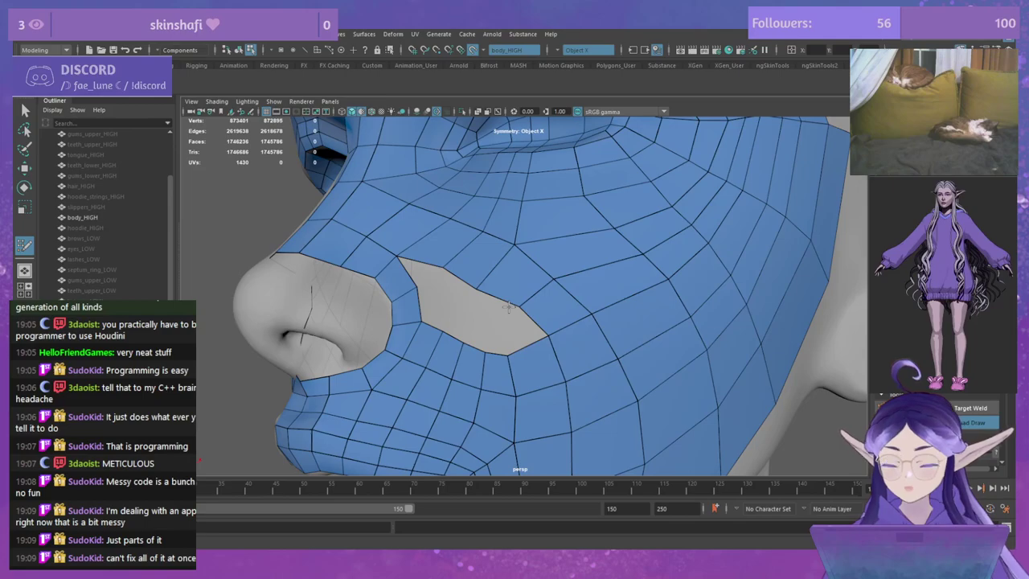
scroll(509, 307, "up", 2)
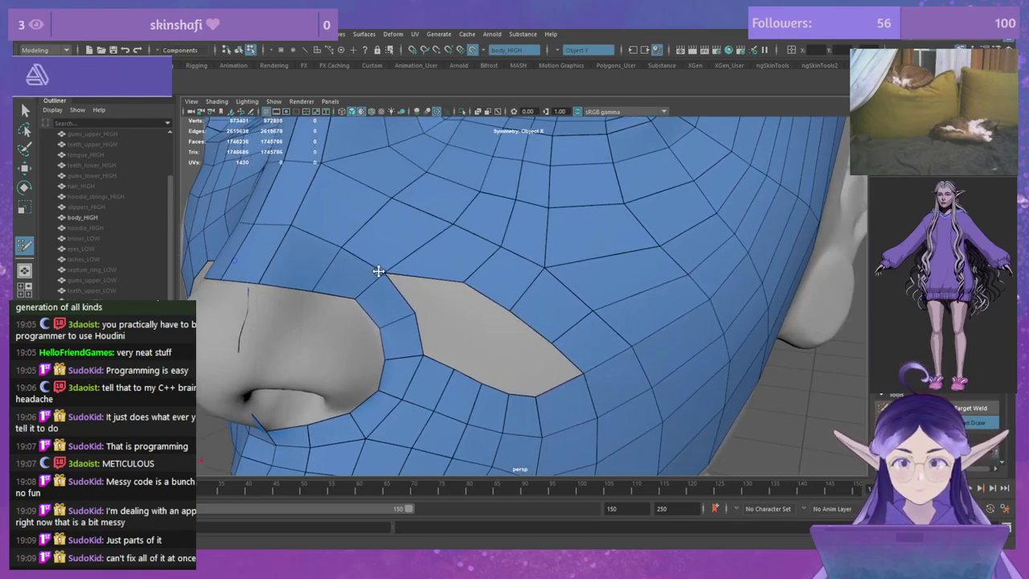
left_click_drag(408, 263, 457, 294, "alt")
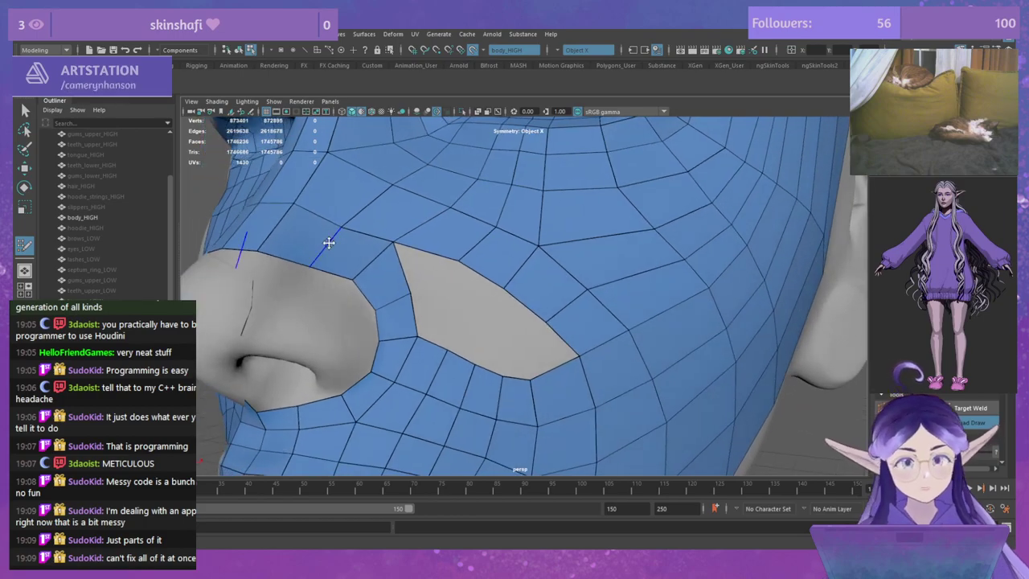
scroll(379, 242, "up", 2)
middle_click_drag(402, 281, 411, 254, "alt")
scroll(410, 255, "down", 1)
scroll(410, 255, "down", 1)
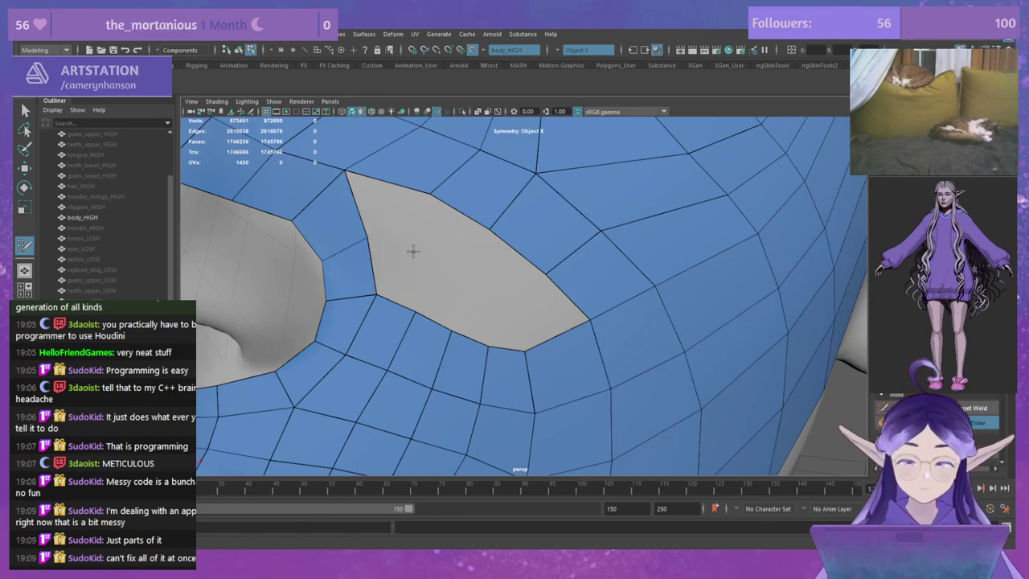
Step: Slide the vertices on the gap's lower border toward the cheek to even their spacing, and relax the quads beneath it
left_click_drag(419, 251, 432, 255, "alt")
scroll(412, 249, "up", 1)
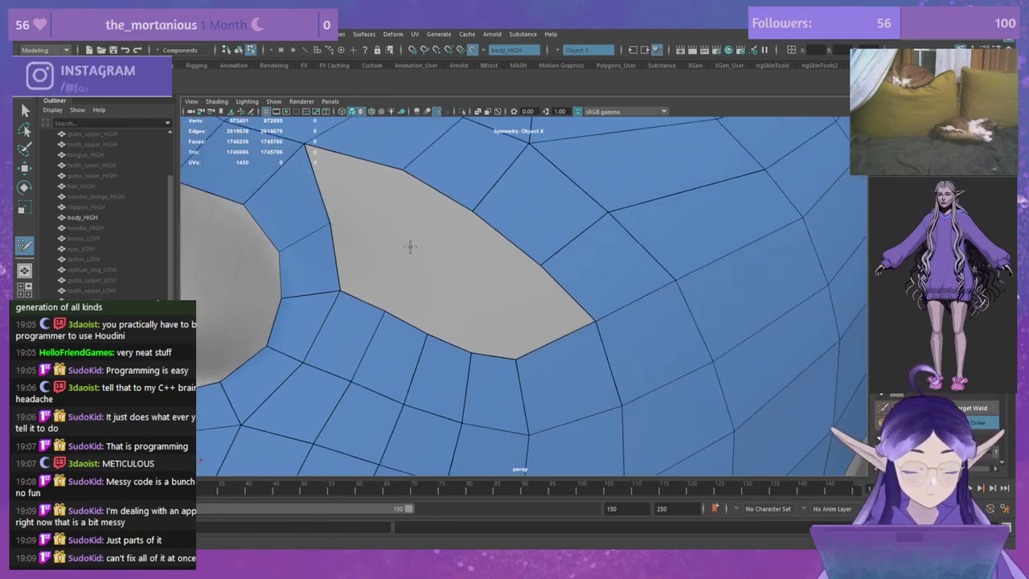
middle_click_drag(411, 216, 412, 257, "alt")
scroll(410, 250, "down", 2)
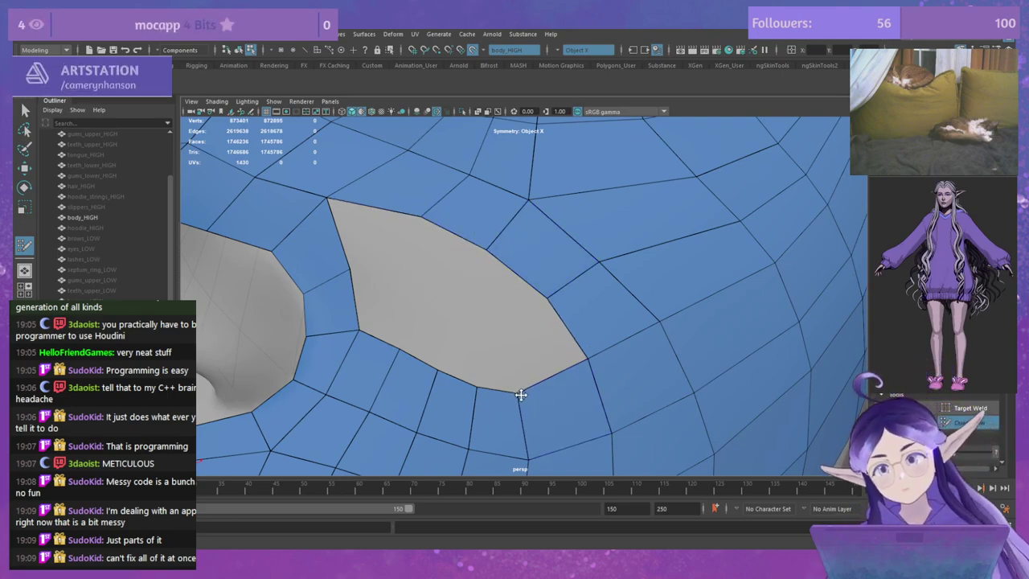
left_click_drag(518, 391, 544, 384)
mouse_move(477, 387)
left_mouse_down()
mouse_move(490, 386)
mouse_move(443, 368)
mouse_move(536, 375)
mouse_move(497, 392)
mouse_move(423, 372)
left_mouse_up()
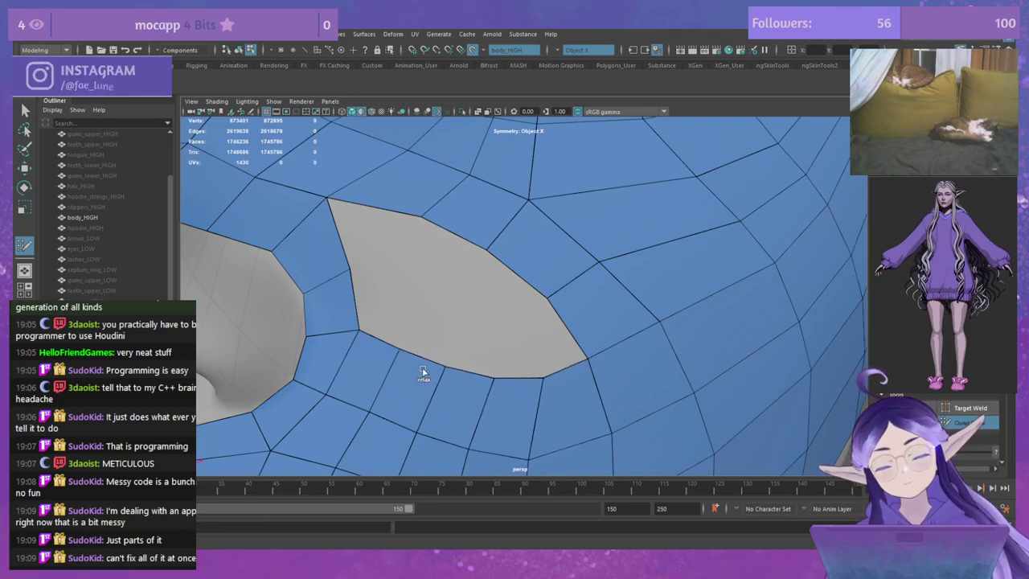
scroll(562, 372, "down", 5)
middle_click_drag(539, 356, 515, 278, "alt")
left_click_drag(515, 278, 494, 273, "alt")
mouse_move(471, 310)
left_mouse_down("shift")
mouse_move(482, 333)
mouse_move(448, 308)
left_mouse_up("shift")
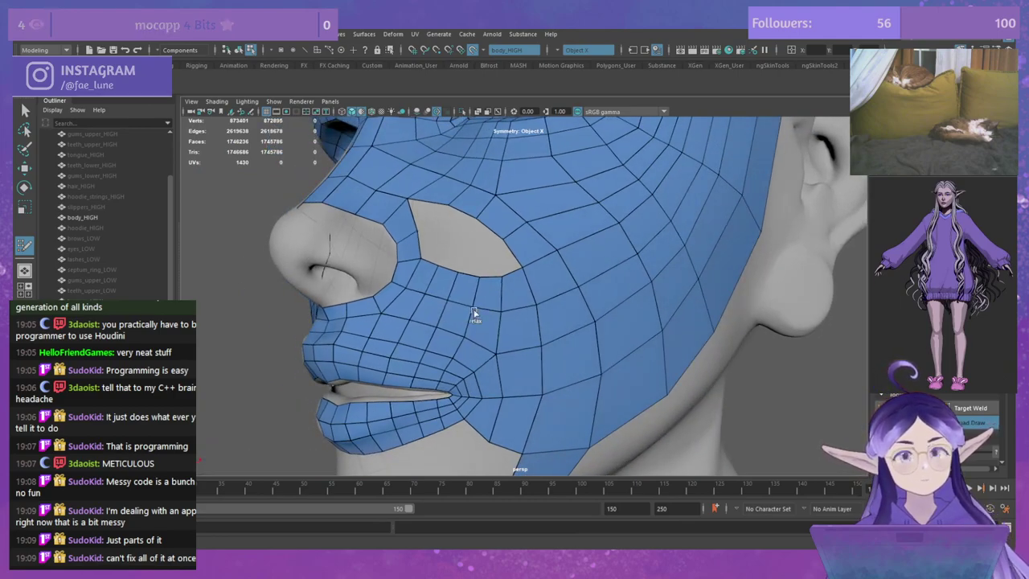
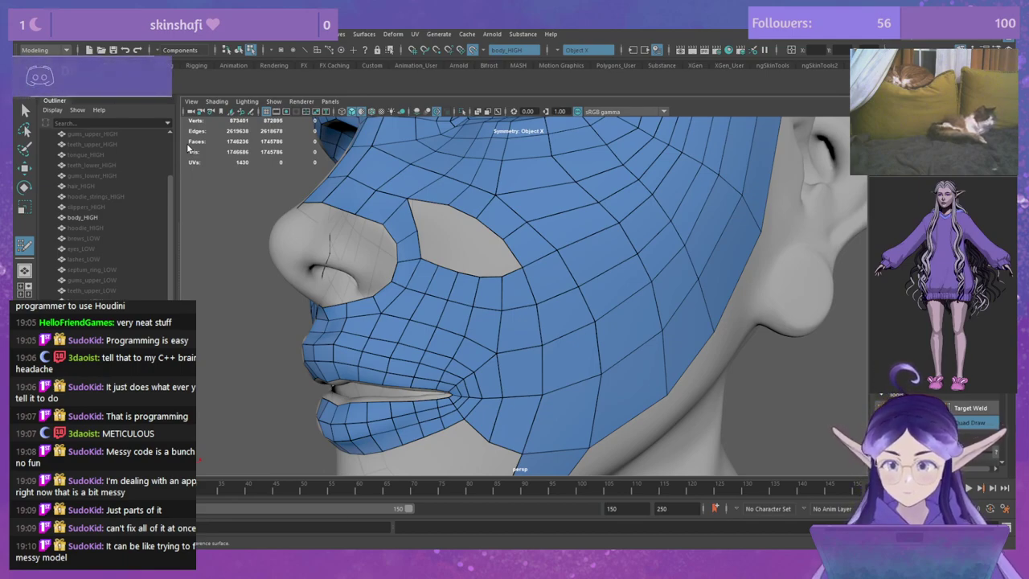
Step: Delete two quads along the gap's upper border and nudge the widened opening's upper and nose-side corner vertices
middle_click_drag(480, 224, 491, 193, "alt")
right_click_drag(491, 193, 512, 222, "alt")
middle_click_drag(503, 213, 537, 253, "alt")
scroll(537, 253, "up", 6)
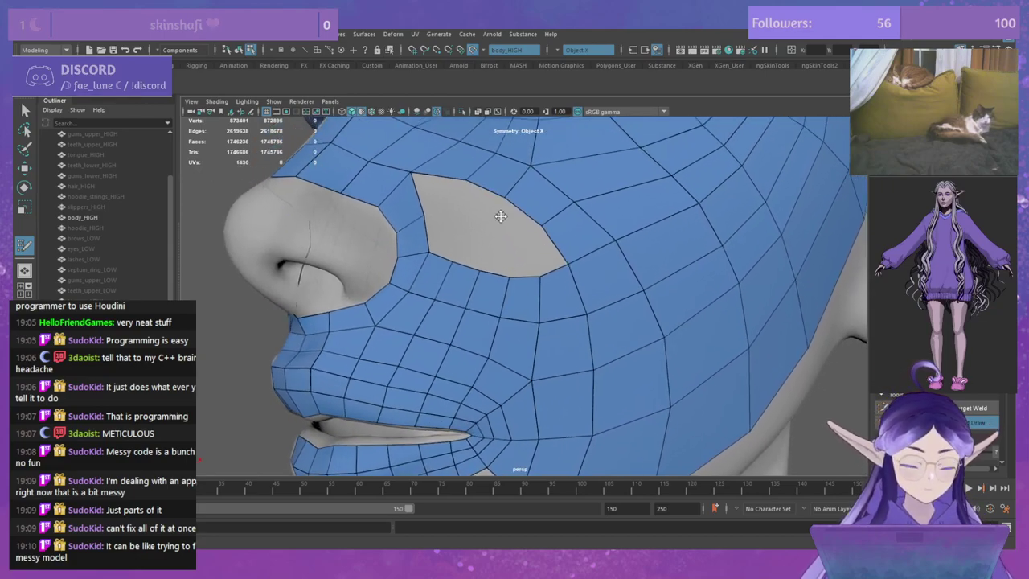
scroll(519, 254, "down", 5)
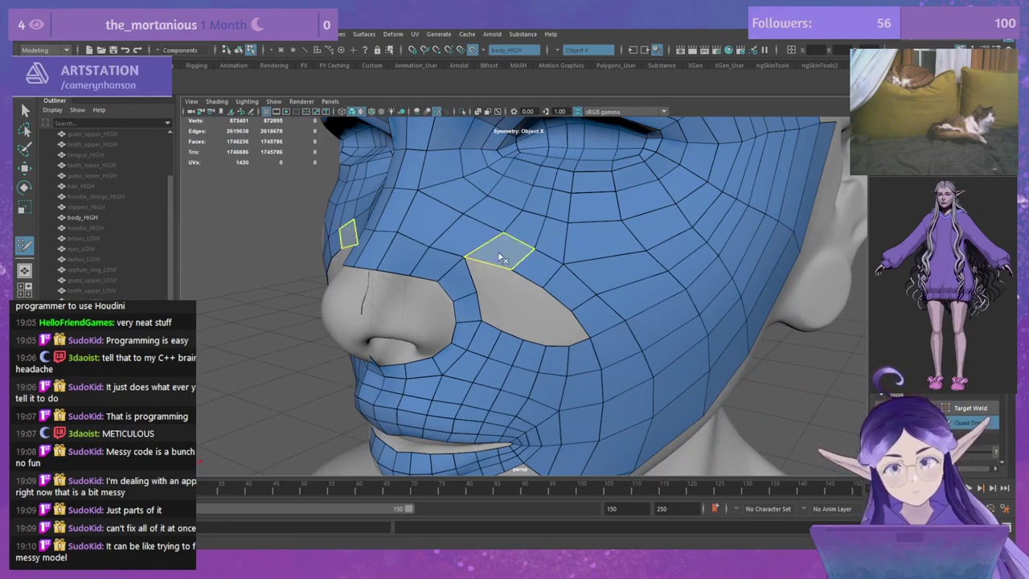
left_click(506, 257, "ctrl+shift")
scroll(485, 229, "up", 2)
middle_click_drag(493, 251, 490, 277, "alt")
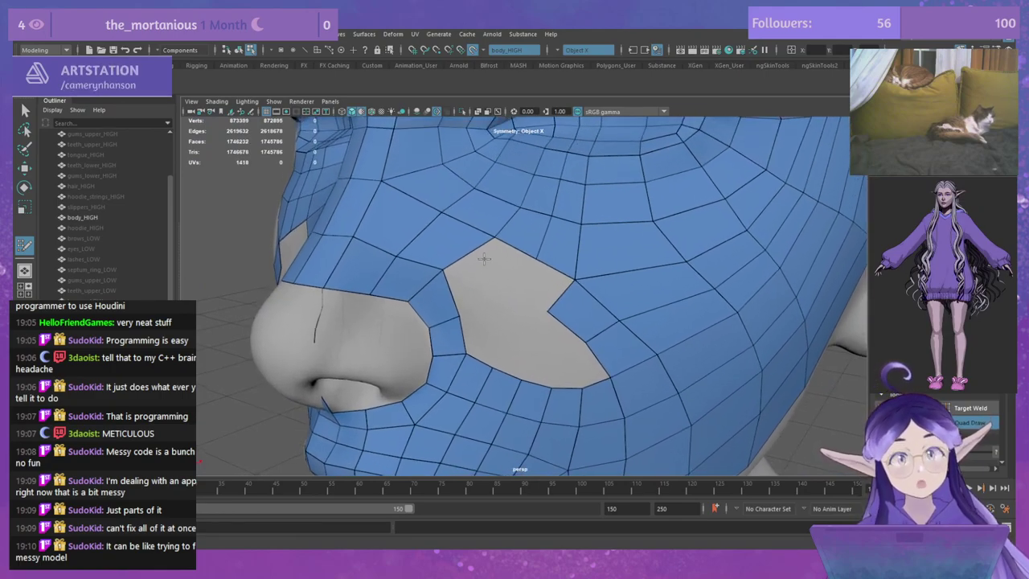
left_click_drag(505, 225, 500, 218)
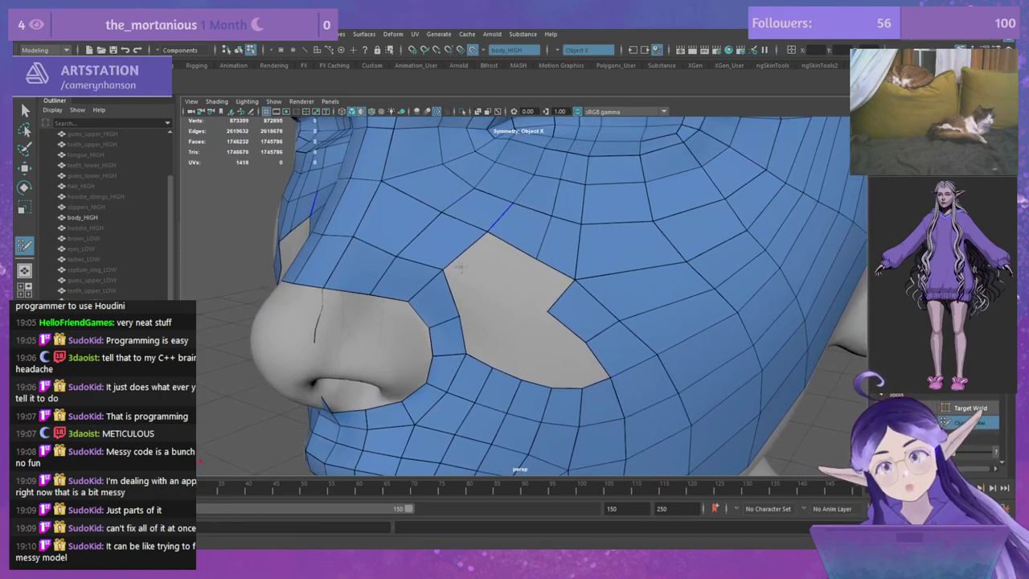
left_click_drag(443, 271, 415, 304)
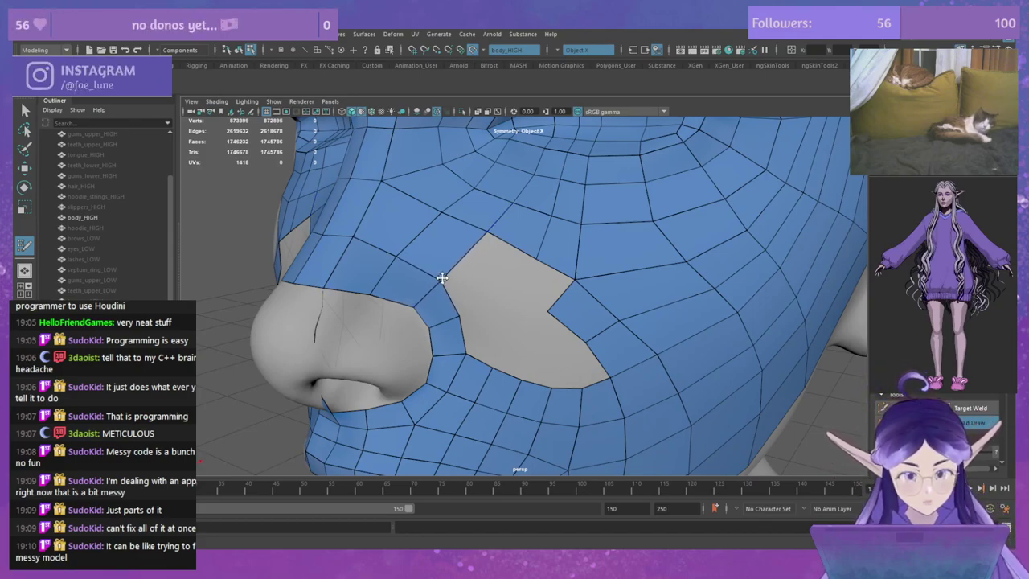
Step: Fill the notch above the gap with new quads that continue the cheek's edge row toward the nose
left_click_drag(480, 260, 549, 234, "alt")
scroll(540, 217, "down", 5)
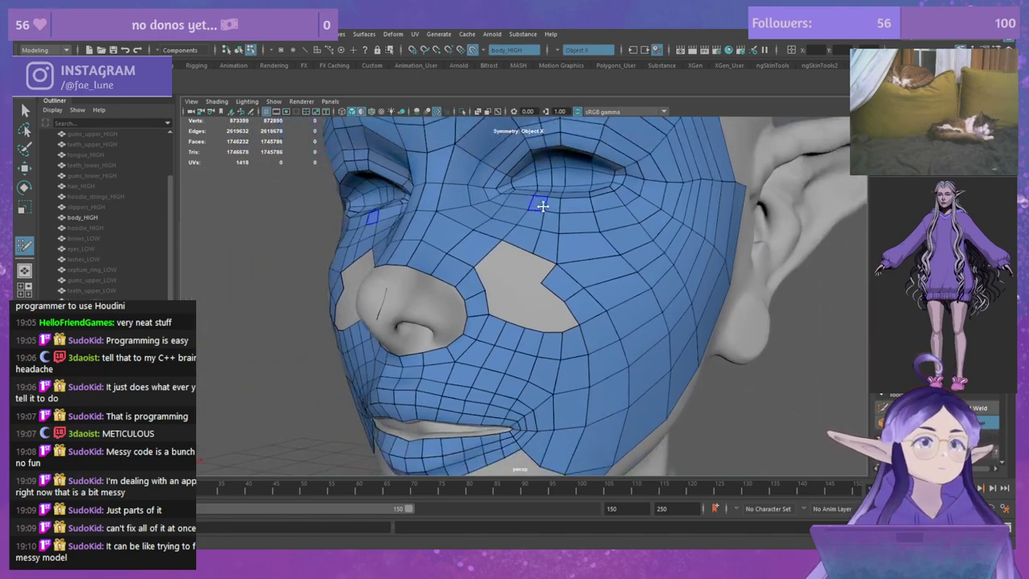
scroll(528, 192, "up", 5)
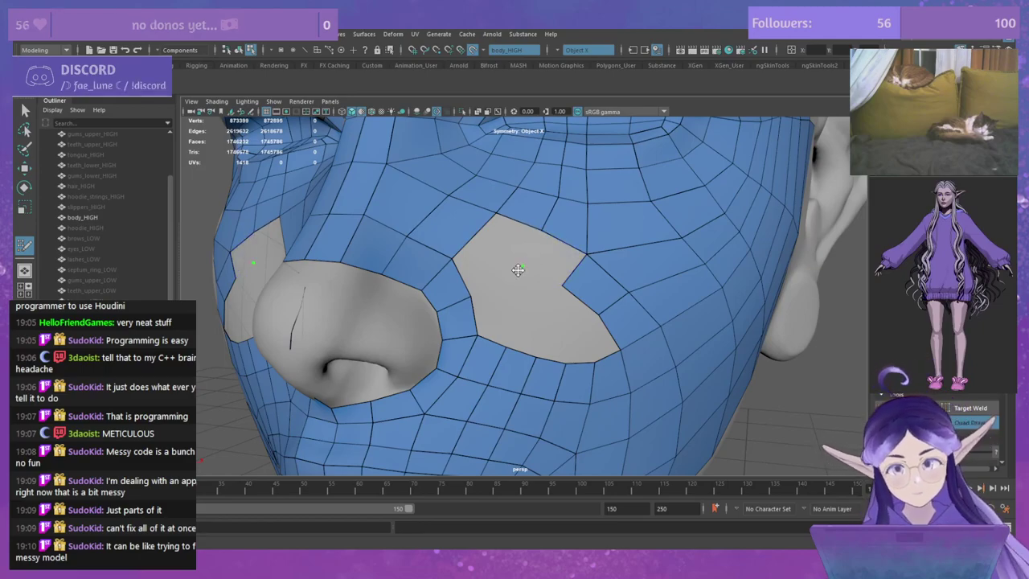
left_click(521, 256, "shift")
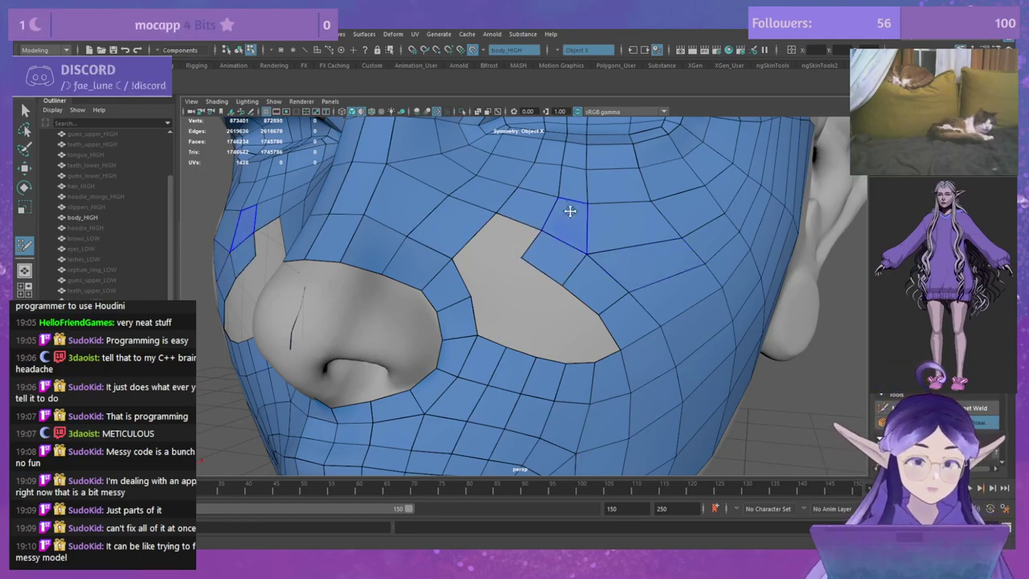
scroll(569, 216, "up", 2)
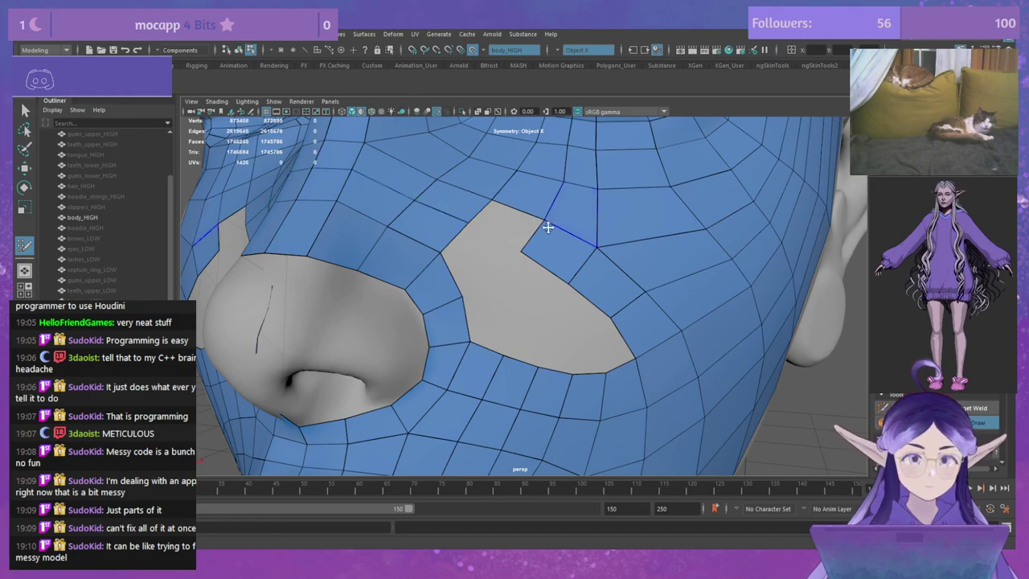
left_click(499, 224, "shift")
mouse_move(495, 289)
left_mouse_down("alt")
mouse_move(484, 294)
mouse_move(511, 277)
mouse_move(510, 291)
left_mouse_up("alt")
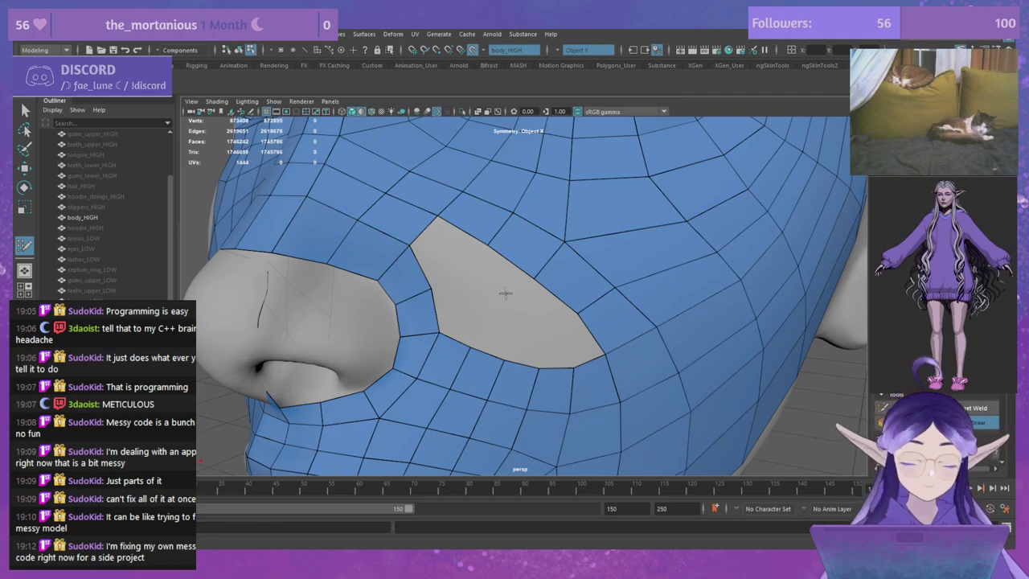
Step: Place two points inside the gap and fill a quad rising from the nose-side end of its lower border
left_click_drag(506, 292, 512, 292, "alt")
scroll(514, 284, "up", 1)
middle_click_drag(517, 276, 510, 280, "alt")
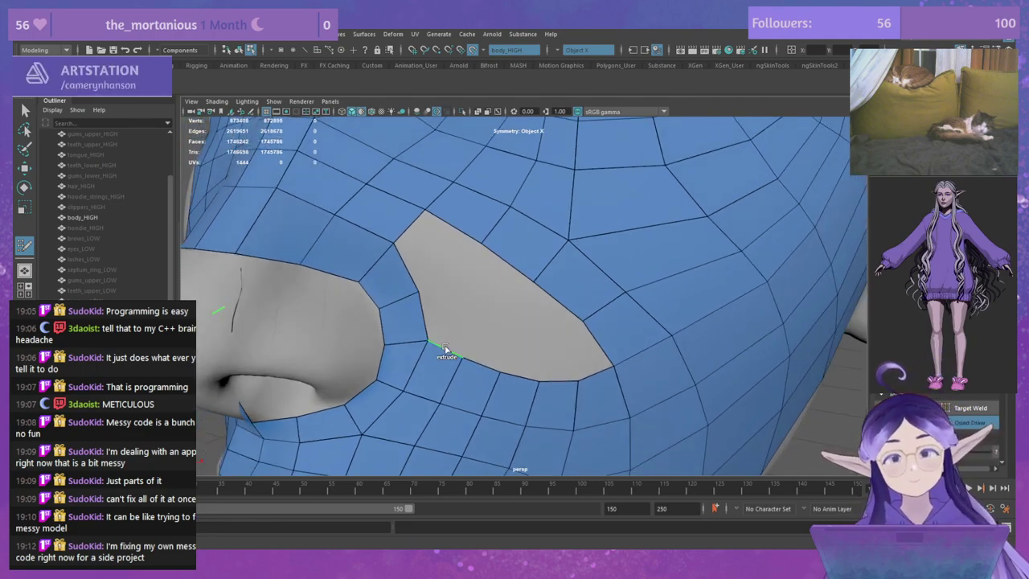
left_click(458, 301)
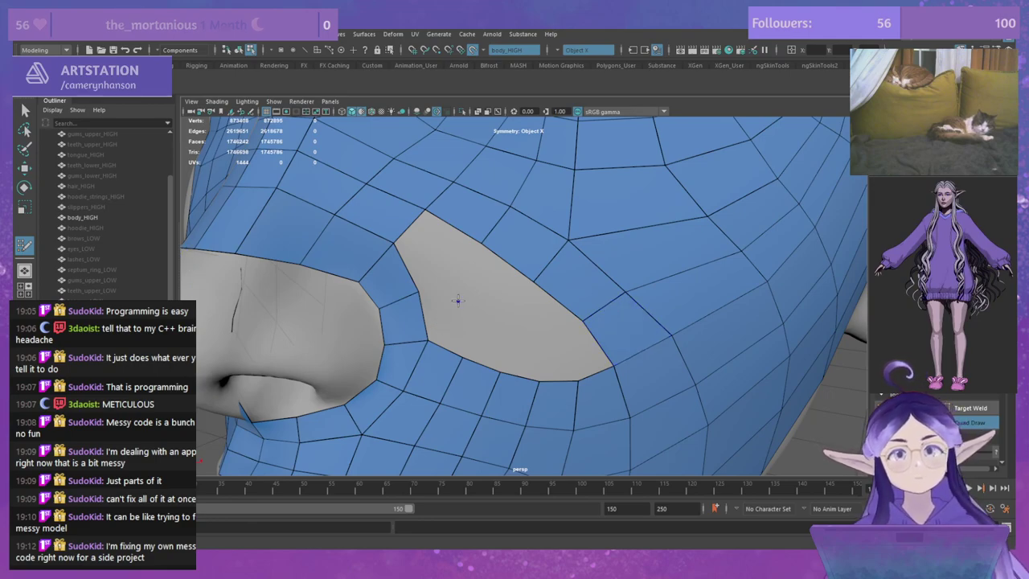
left_click_drag(477, 320, 484, 319)
left_click(473, 326, "shift")
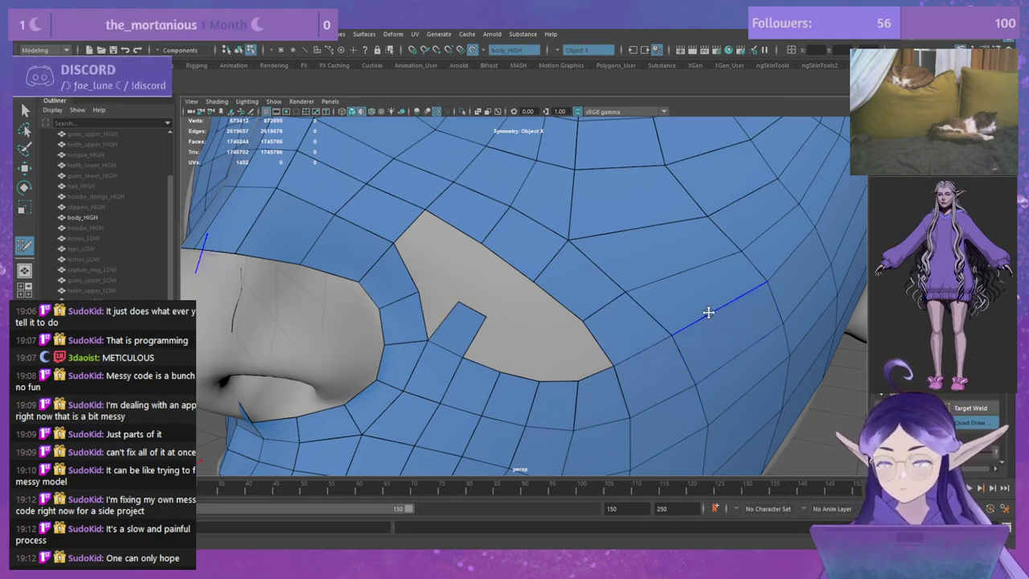
scroll(476, 252, "up", 3)
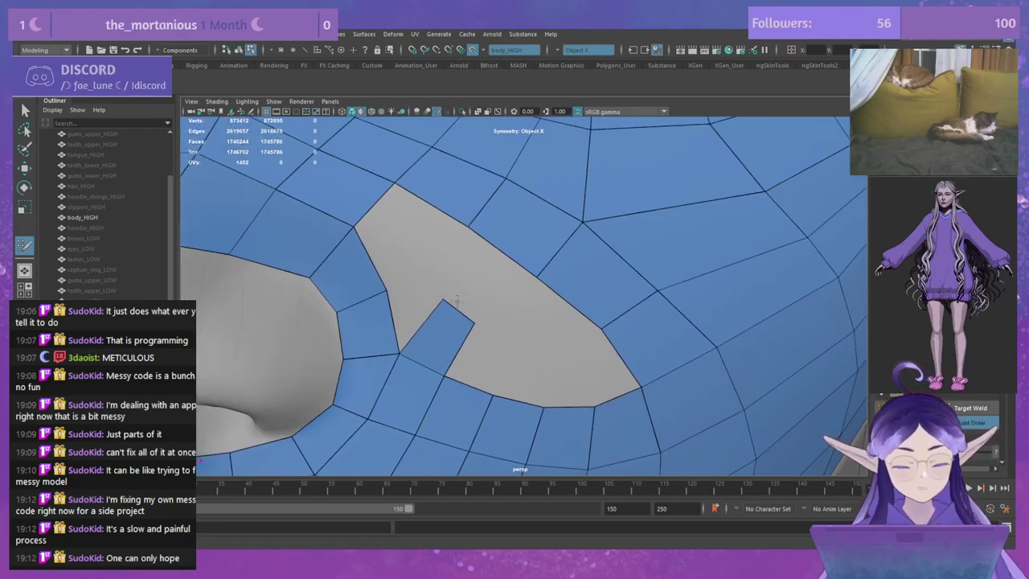
left_click_drag(478, 325, 484, 326)
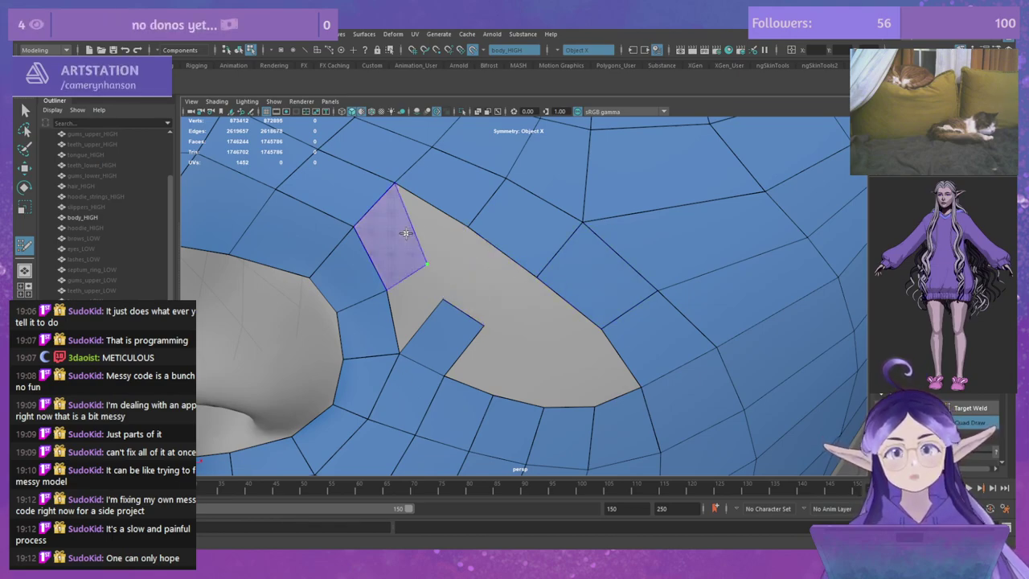
Step: Fill a strip of quads along the gap's upper border and close its outer cheek corner
left_click(420, 227, "shift")
left_click_drag(468, 313, 455, 320)
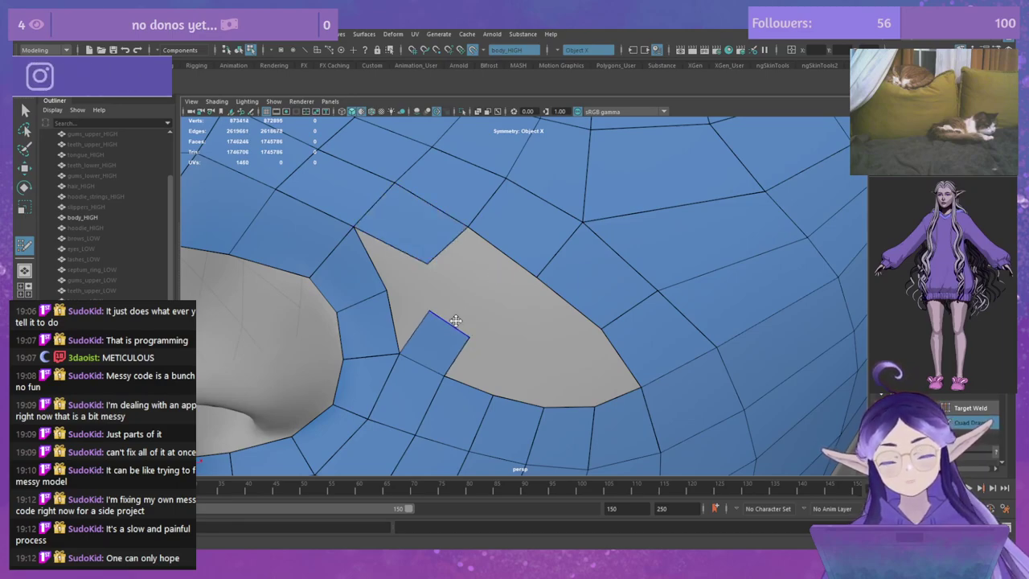
left_click(483, 273, "shift")
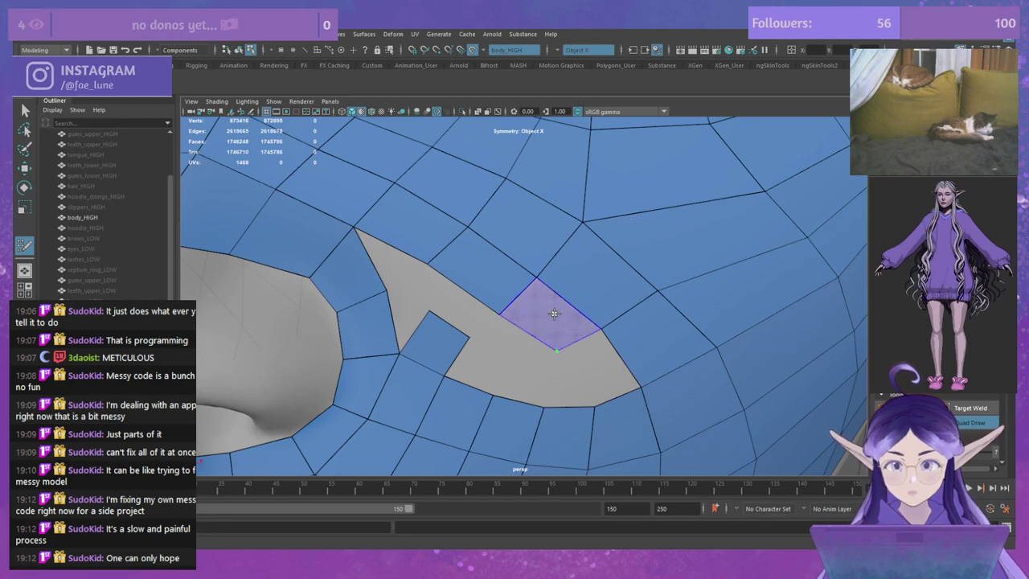
left_click(563, 331, "shift")
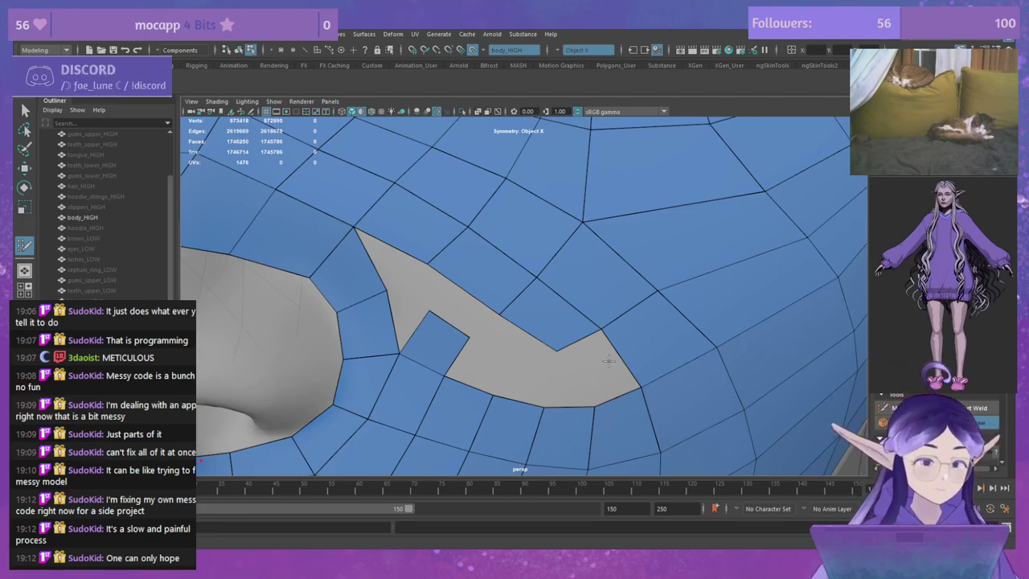
left_click(603, 360, "shift")
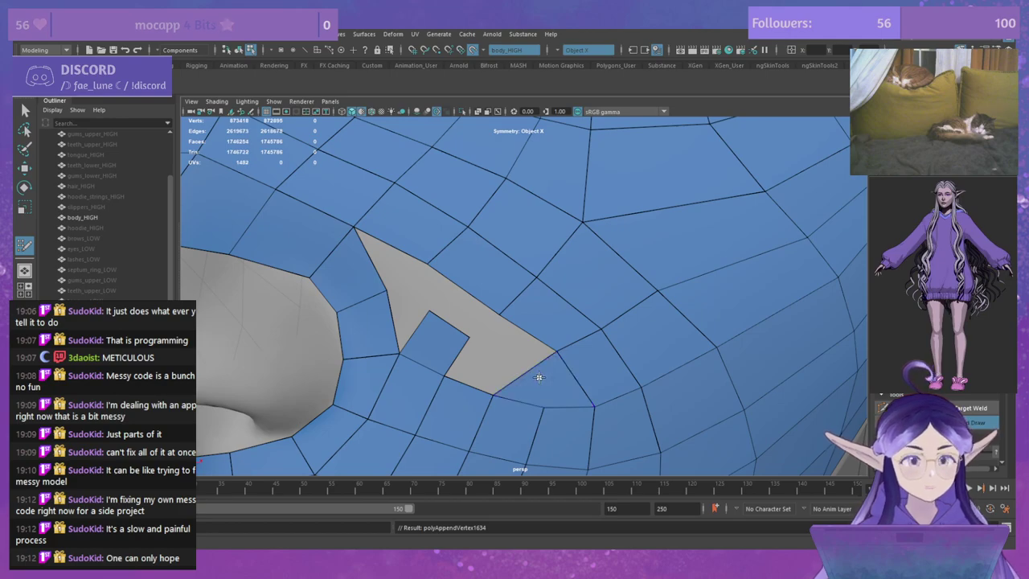
Step: Replace the isolated quad on the lower border with a fill at the gap's cheek end, and relax the new quads
left_click(437, 344, "ctrl+shift")
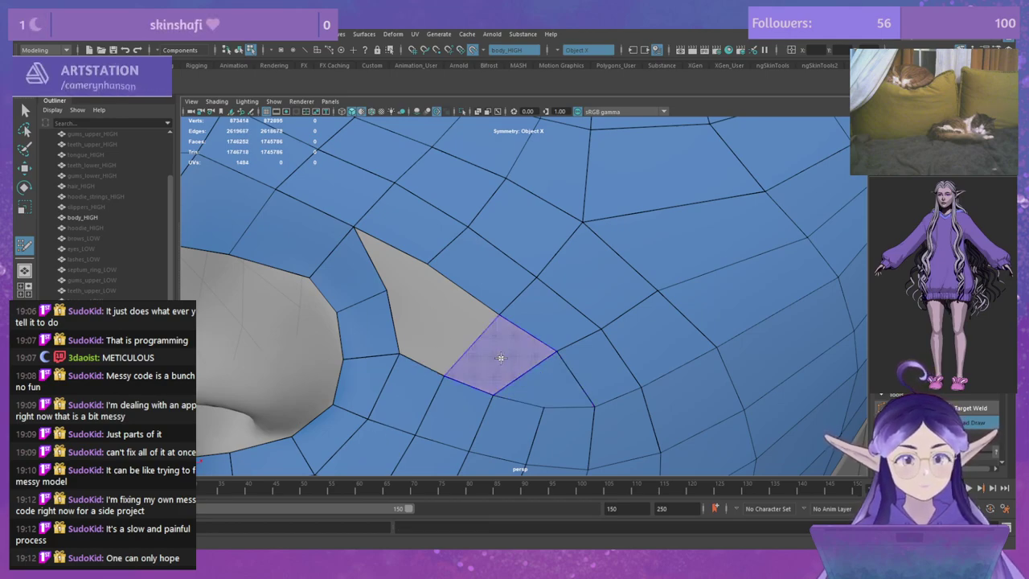
left_click(558, 354, "shift")
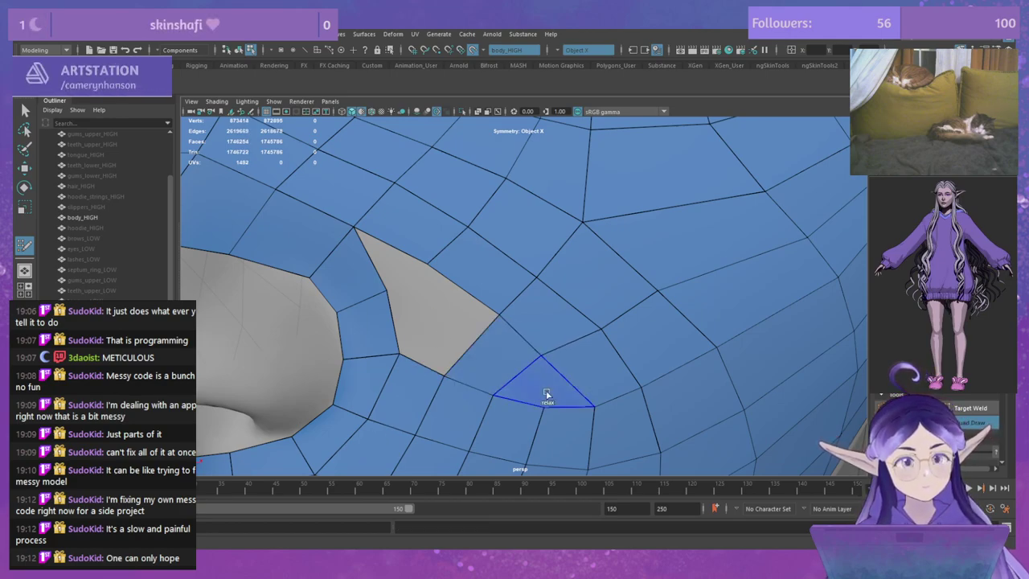
left_click_drag(547, 394, 566, 344, "shift")
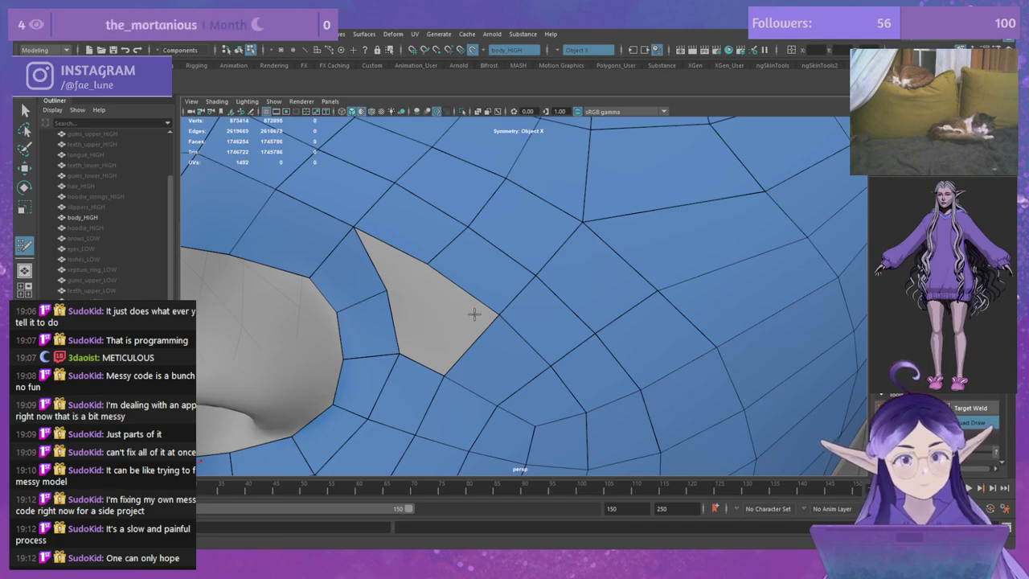
Step: Fill the remaining gap beside the nose with quads joined to the surrounding borders
left_click(412, 290, "shift")
scroll(427, 278, "down", 5)
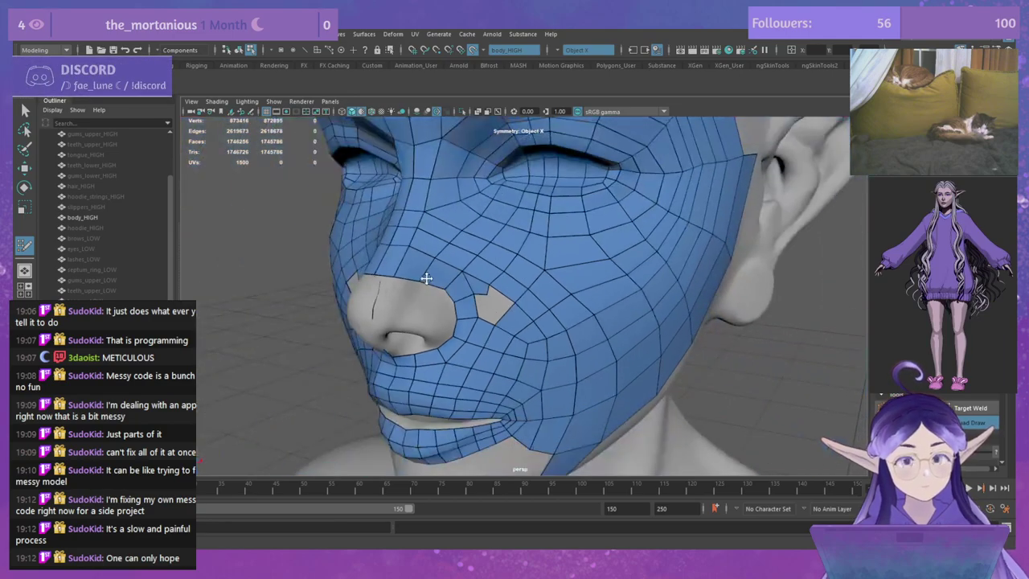
scroll(448, 296, "up", 4)
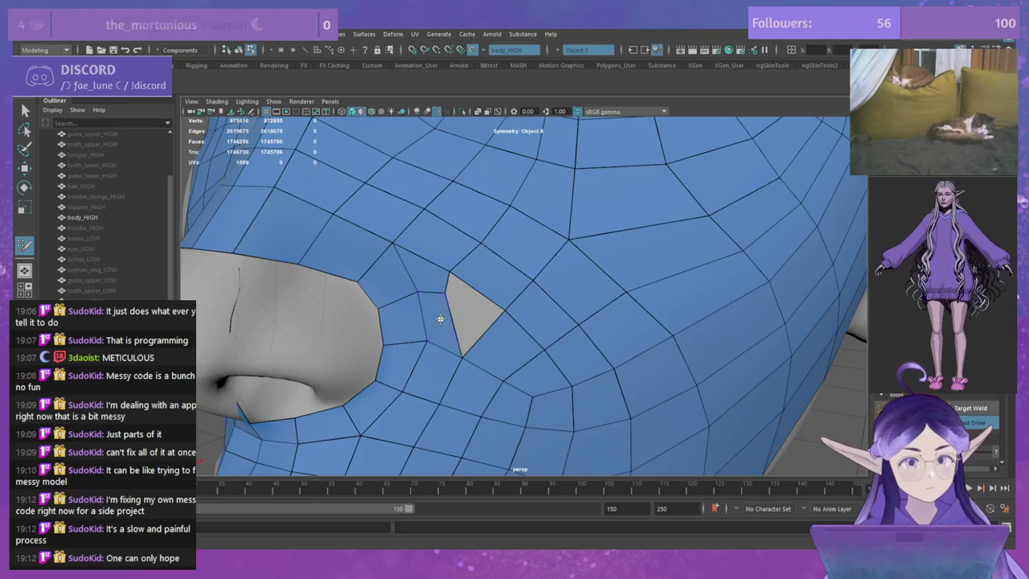
left_click(443, 312, "shift")
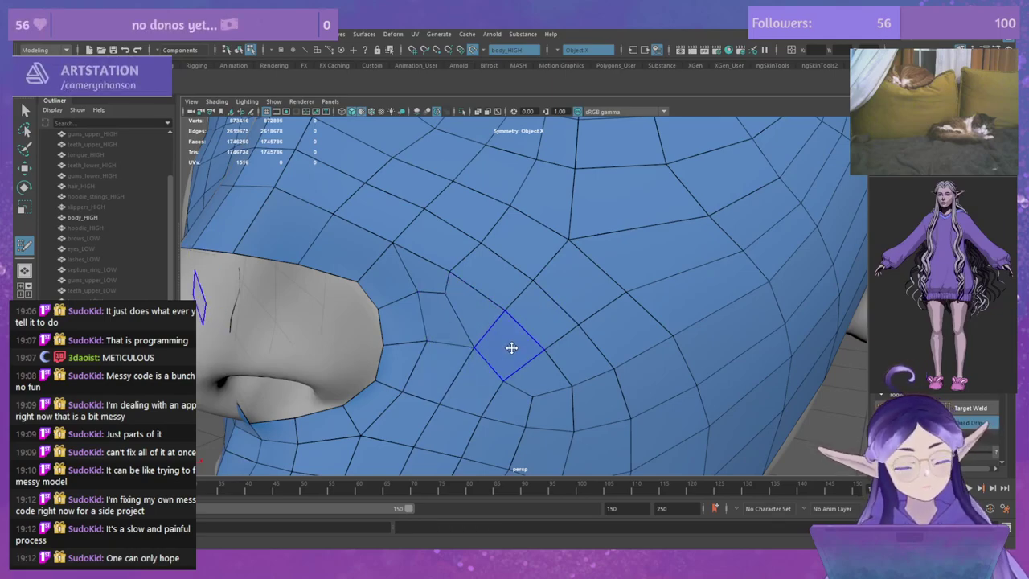
Step: Delete two quads below the new patch and move the opening's cheek-side vertices up and outward
left_click(446, 374, "ctrl+shift")
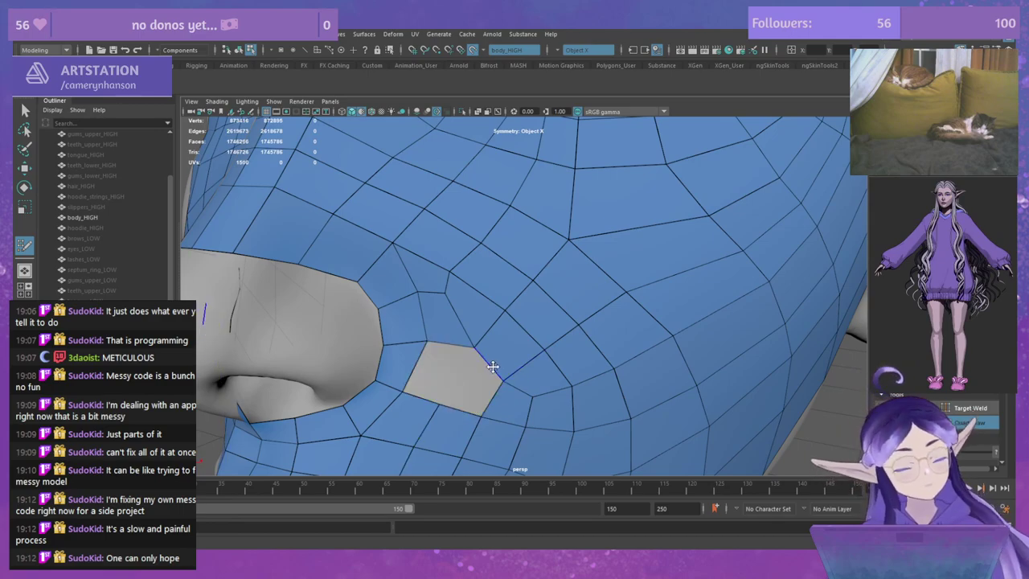
left_click_drag(475, 344, 482, 337)
left_click_drag(505, 379, 512, 371)
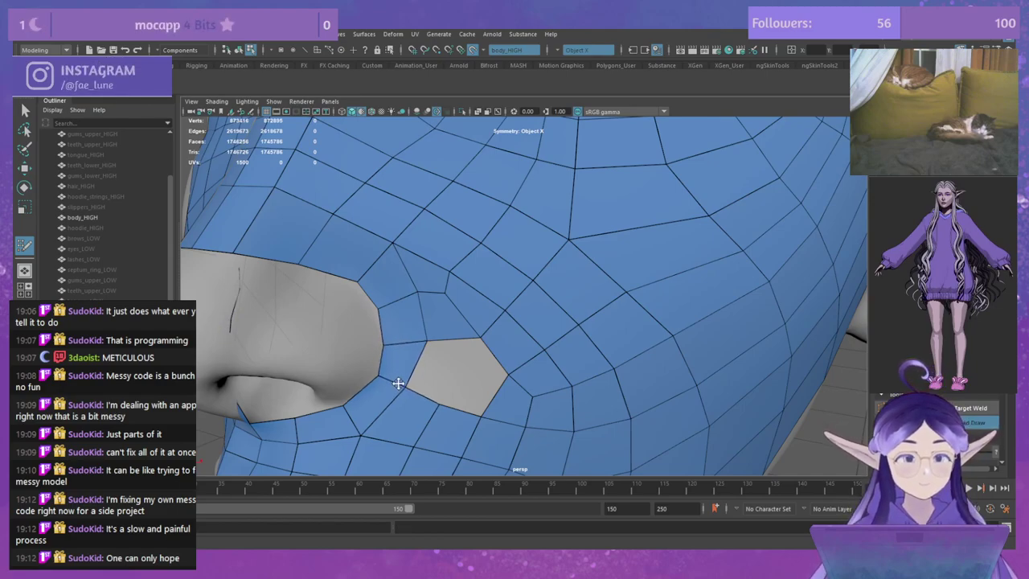
Step: Refill the opening below the patch with two quads and check the whole face
left_click_drag(445, 401, 437, 408, "alt")
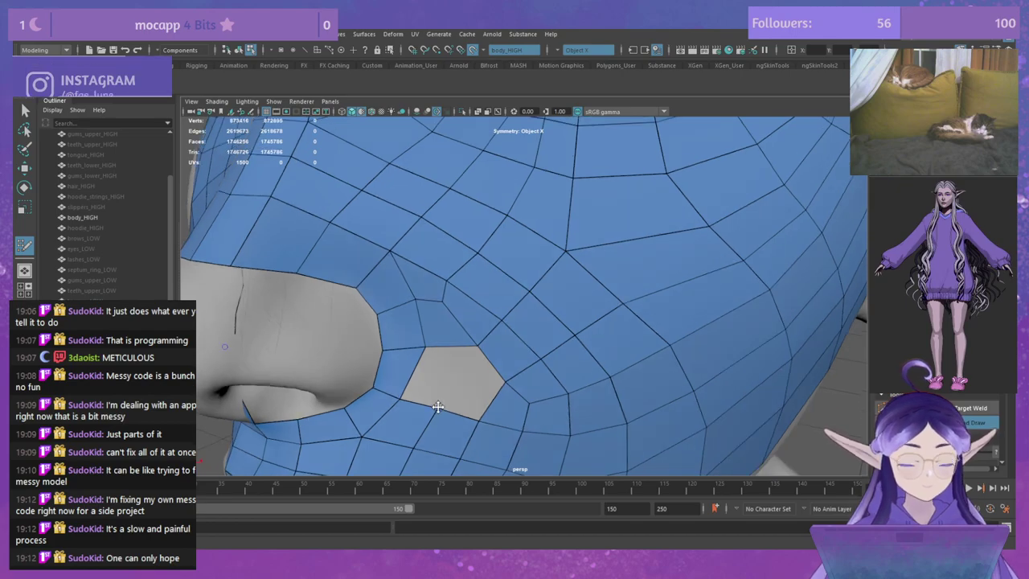
left_click(471, 390, "shift")
left_click(439, 378, "shift")
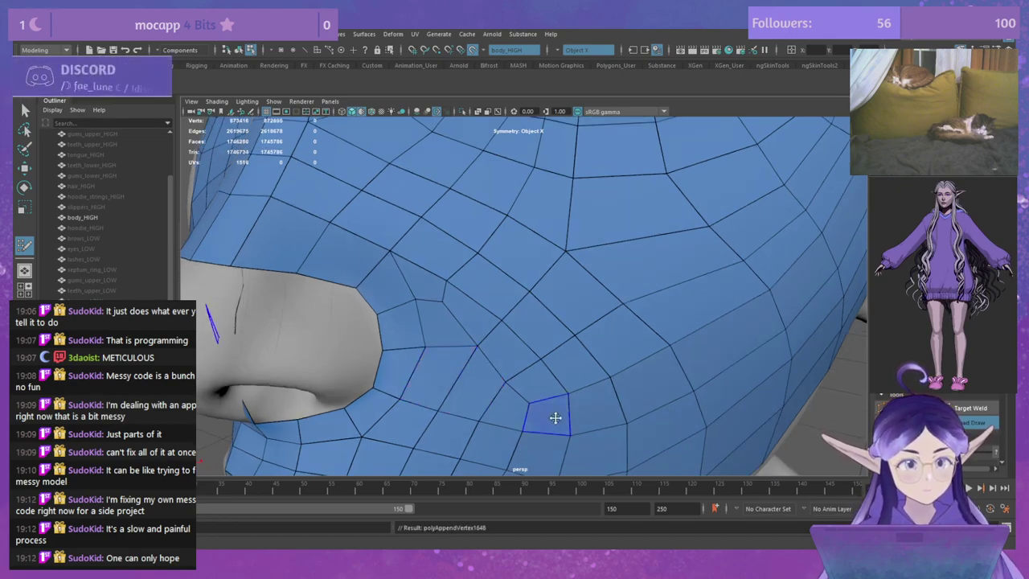
mouse_move(555, 418)
right_mouse_down("alt")
mouse_move(519, 305)
mouse_move(525, 262)
mouse_move(554, 373)
right_mouse_up("alt")
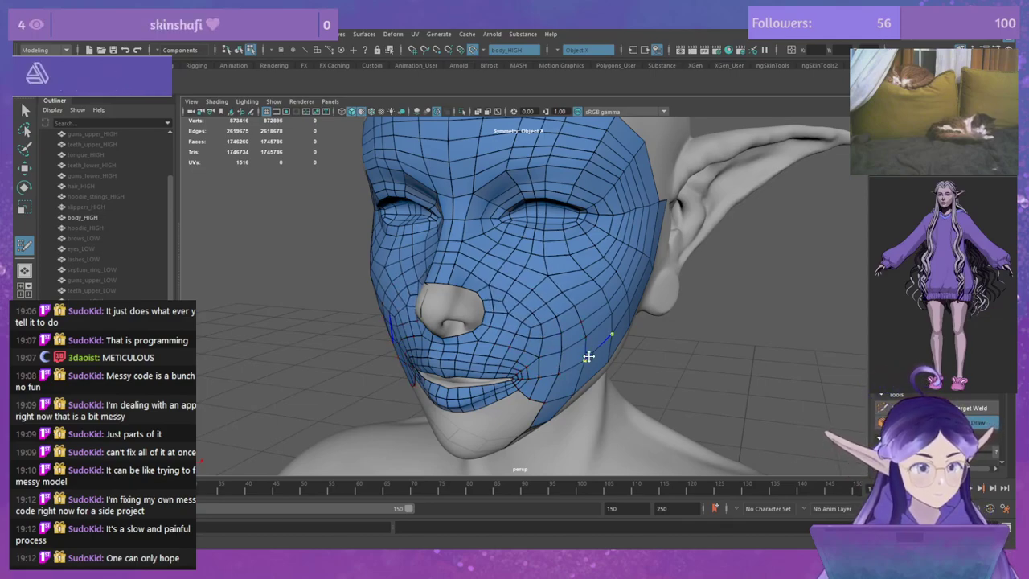
Step: Examine the edge flow around the cheek, mouth corner and nose from several angles, undoing the last stray tweaks
right_click_drag(588, 357, 567, 268, "alt")
left_click_drag(567, 268, 565, 298, "alt")
right_click_drag(565, 298, 597, 376, "alt")
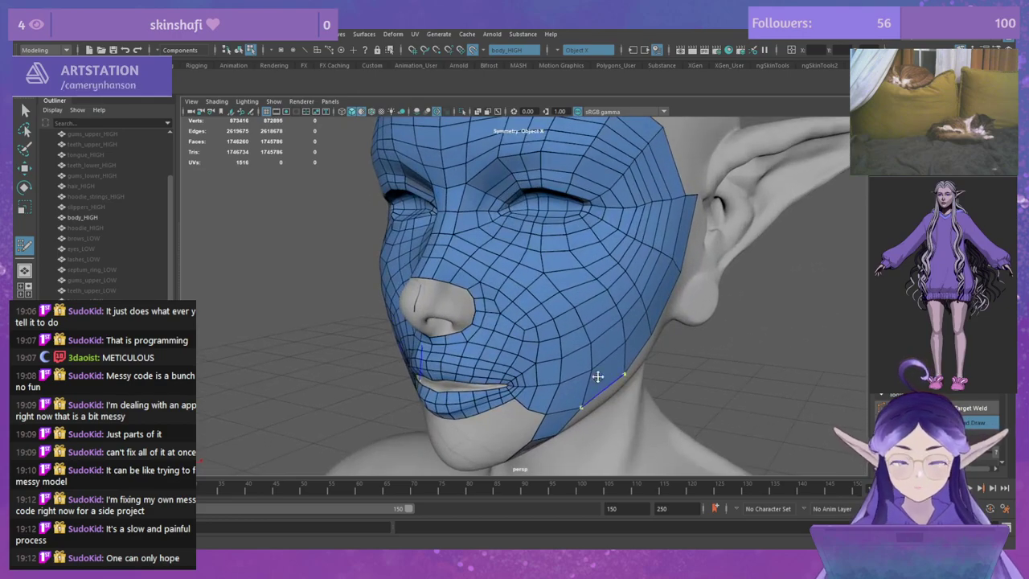
left_click_drag(598, 376, 581, 308, "alt")
right_click_drag(581, 308, 586, 312, "alt")
middle_click_drag(586, 313, 600, 284, "alt")
left_click_drag(600, 285, 573, 294, "alt")
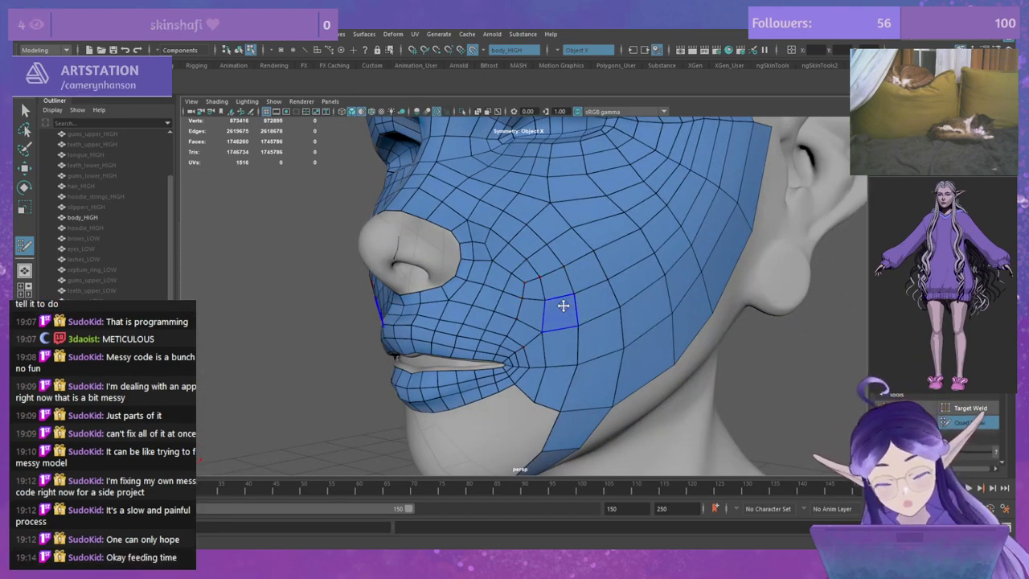
right_click_drag(533, 266, 554, 312, "alt")
middle_click_drag(555, 311, 600, 326, "alt")
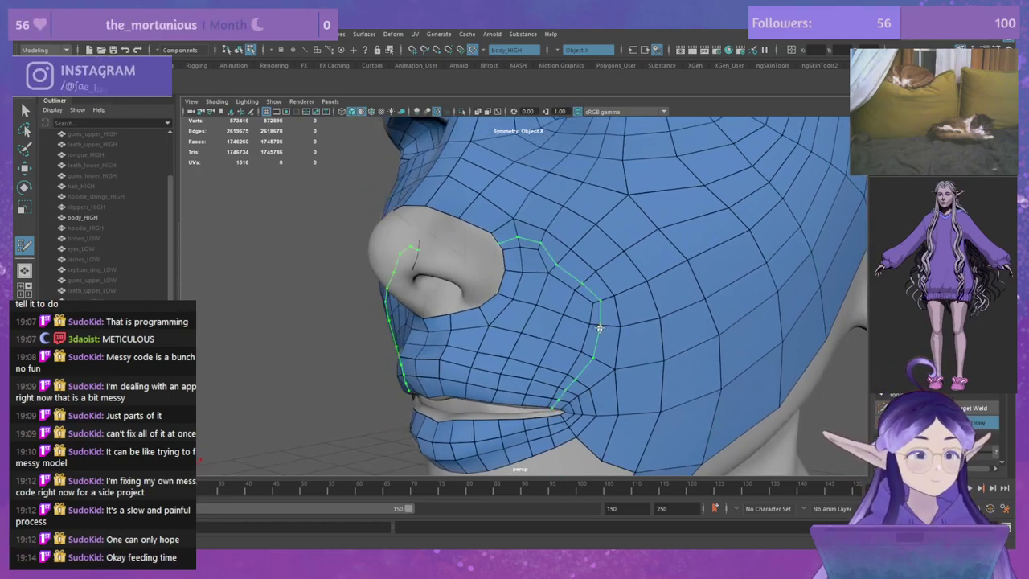
key("ctrl+z")
key("ctrl+z")
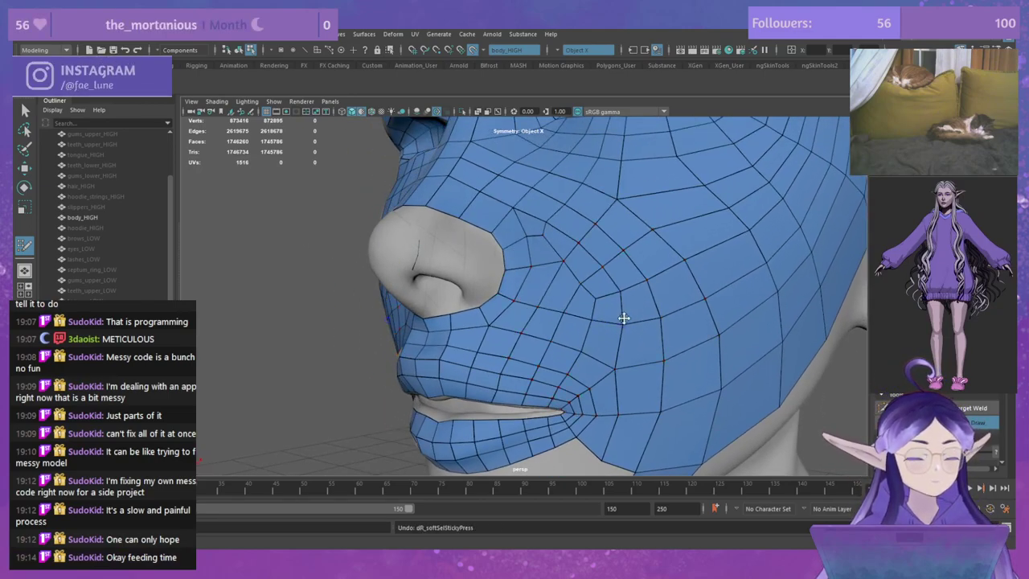
left_click_drag(624, 318, 622, 314, "alt")
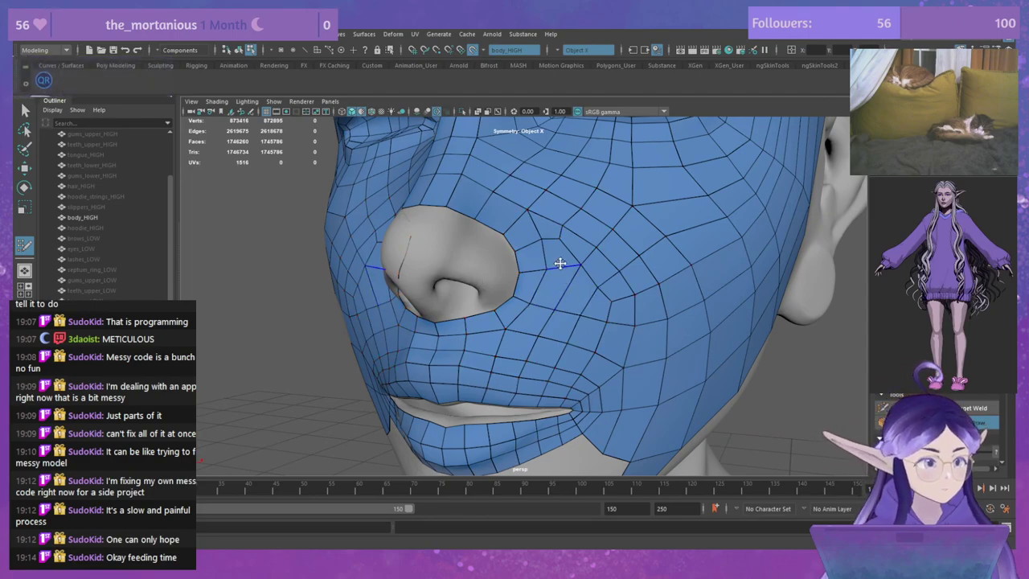
mouse_move(552, 314)
left_mouse_down("alt")
mouse_move(586, 322)
mouse_move(536, 316)
left_mouse_up("alt")
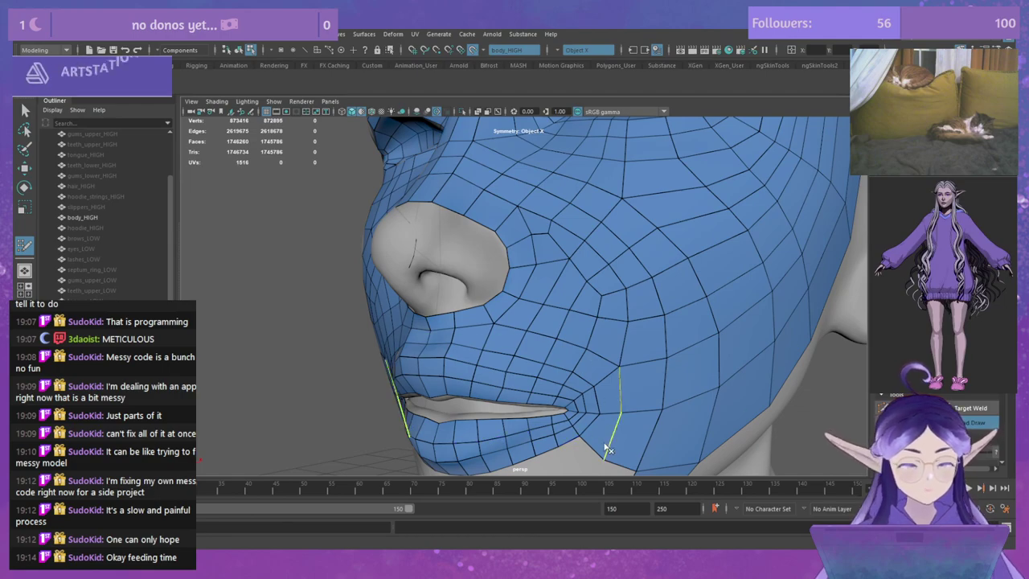
mouse_move(596, 436)
left_mouse_down("ctrl+shift")
mouse_move(624, 398)
mouse_move(653, 378)
mouse_move(660, 388)
left_mouse_up("ctrl+shift")
key("ctrl+z")
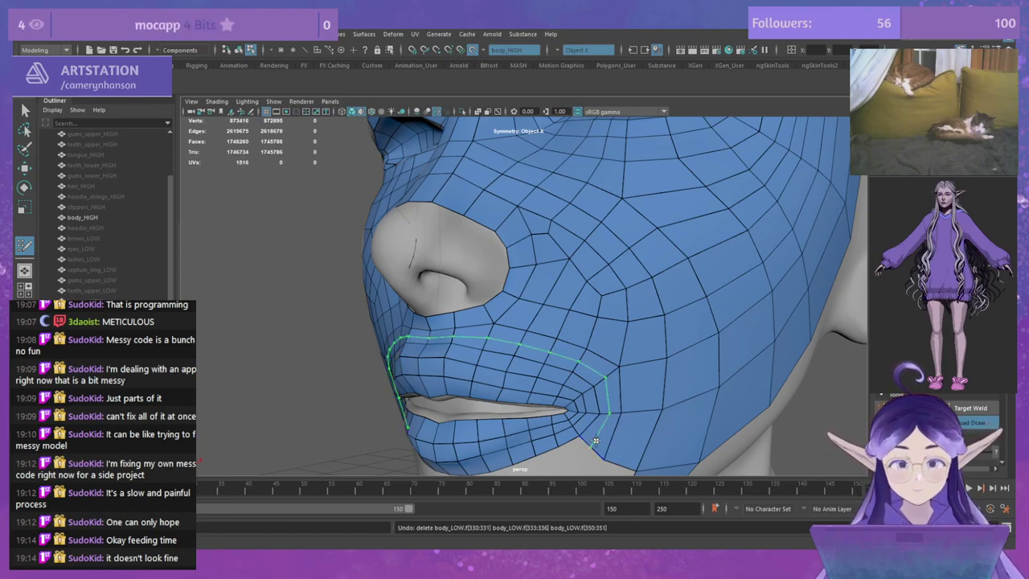
left_click(597, 446, "ctrl+shift")
key("ctrl+z")
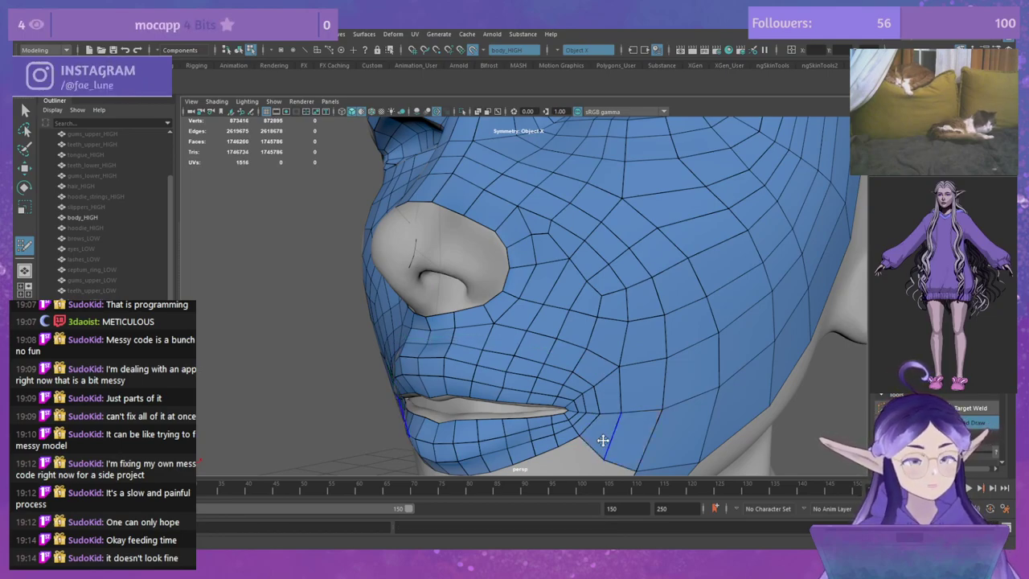
Step: Delete the quads between the nose, mouth and cheek strip, and the band of cheek quads outside that strip up to below the eye
mouse_move(595, 433)
left_mouse_down("ctrl+shift")
mouse_move(577, 358)
mouse_move(492, 336)
mouse_move(555, 250)
mouse_move(549, 235)
mouse_move(615, 317)
mouse_move(563, 338)
mouse_move(582, 317)
mouse_move(587, 338)
mouse_move(582, 281)
left_mouse_up("ctrl+shift")
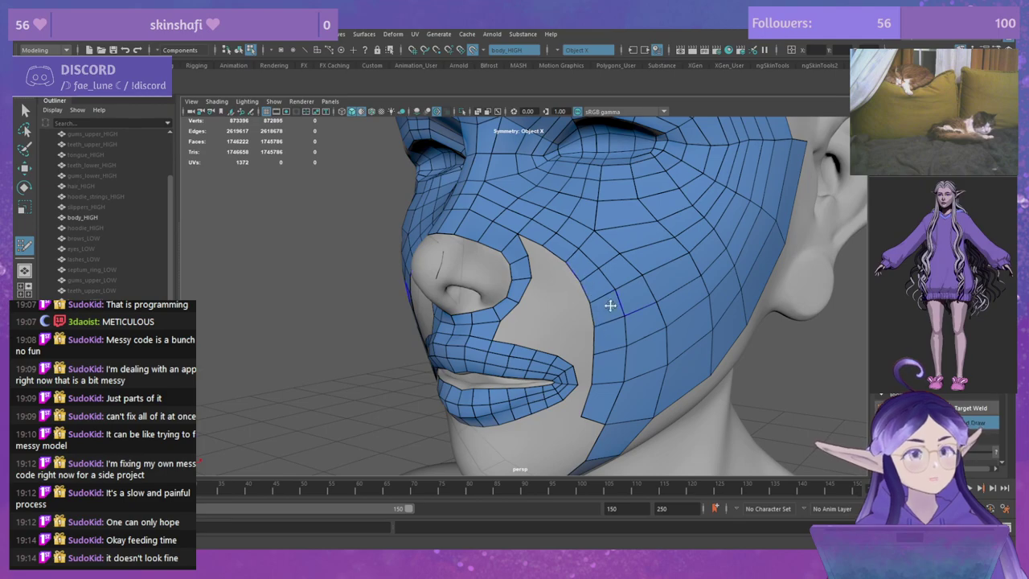
left_click_drag(610, 306, 692, 257, "alt")
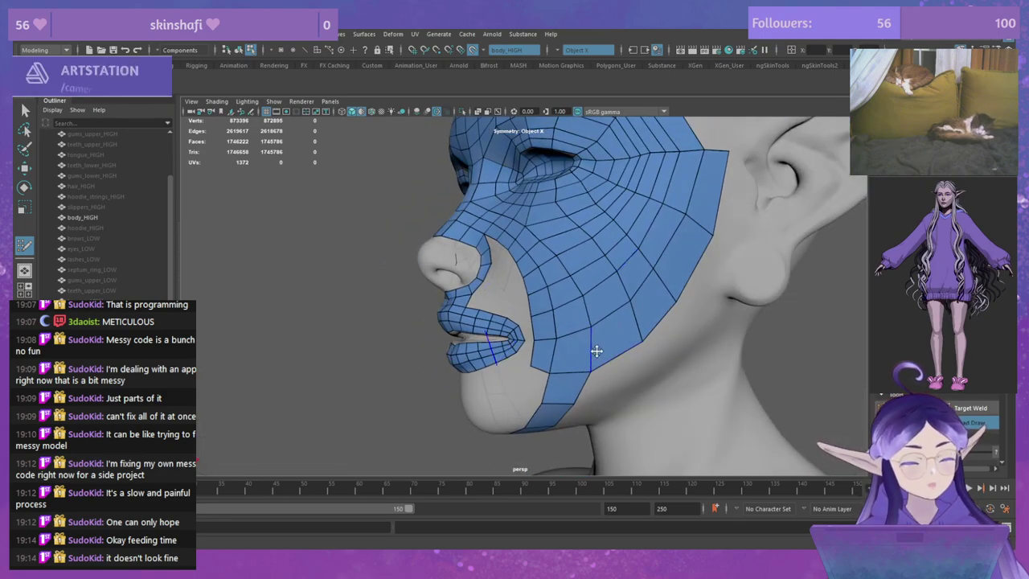
scroll(603, 354, "up", 2)
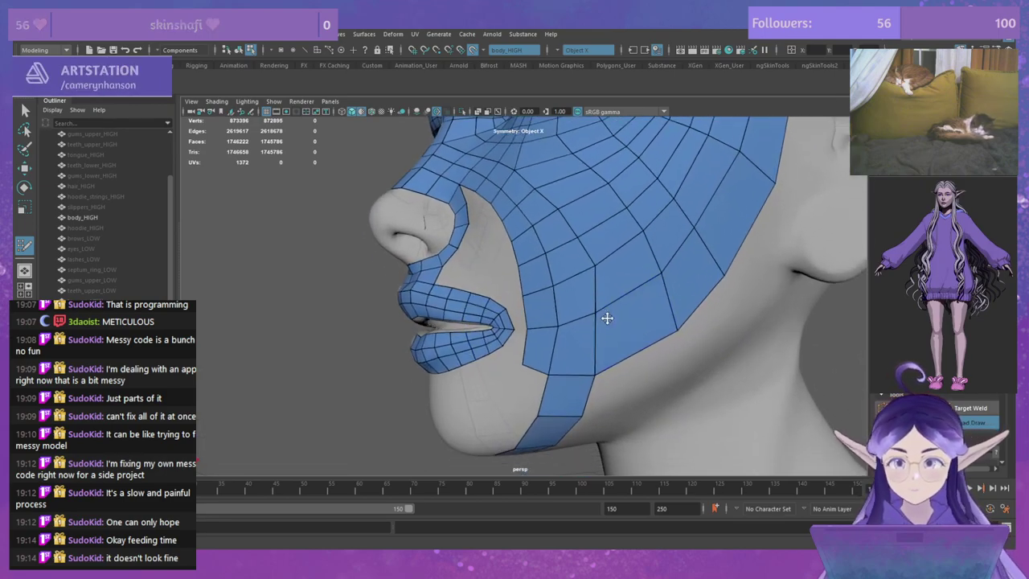
left_click_drag(607, 318, 611, 330, "alt")
middle_click_drag(615, 255, 606, 325, "alt")
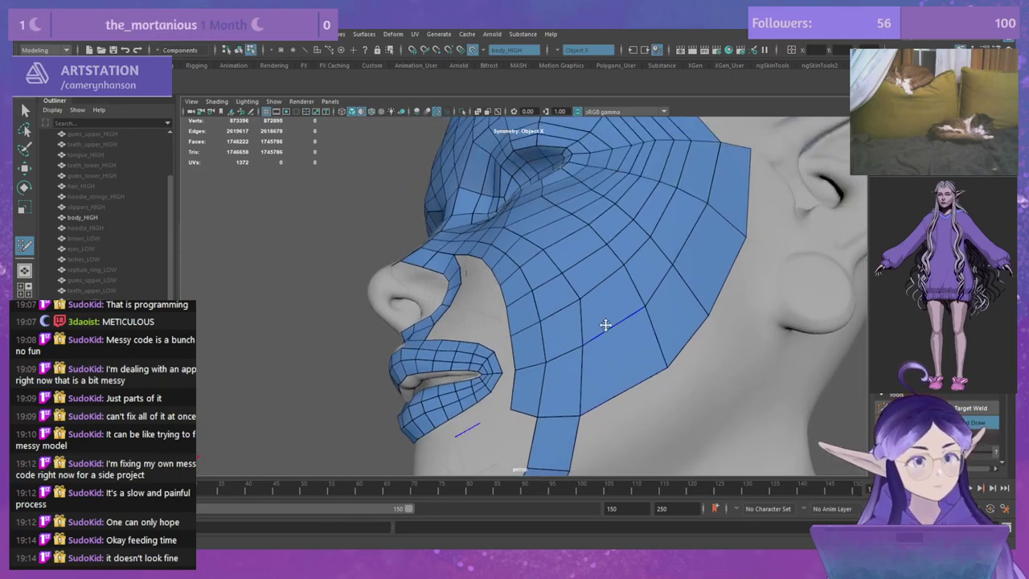
left_click_drag(579, 302, 590, 304, "alt")
mouse_move(625, 381)
left_mouse_down("ctrl+shift")
mouse_move(595, 294)
mouse_move(532, 222)
mouse_move(563, 268)
left_mouse_up("ctrl+shift")
scroll(552, 249, "up", 2)
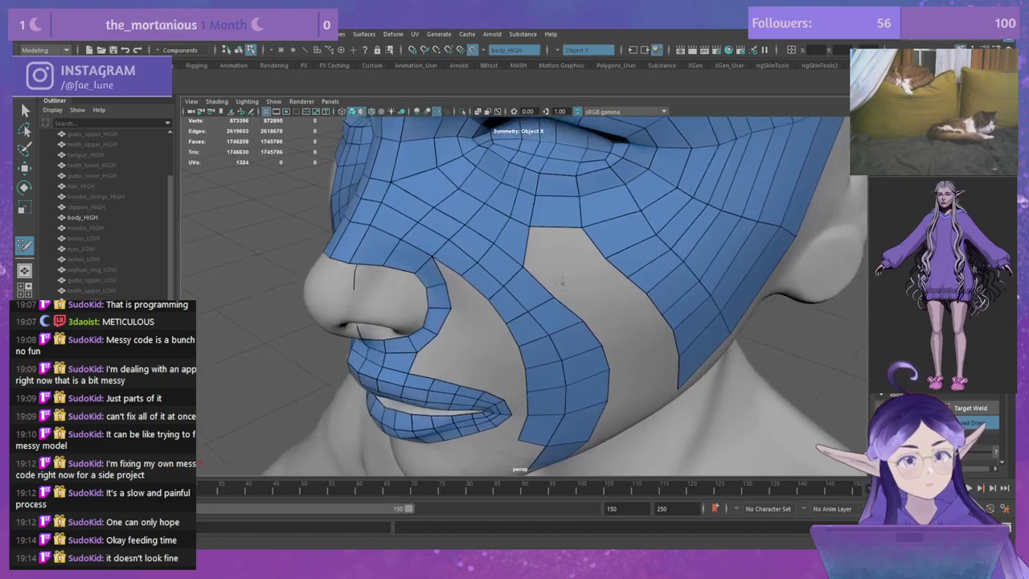
Step: Examine how the edge loops run from the cheek opening up around the eye and onto the forehead
middle_click_drag(542, 228, 543, 264, "alt")
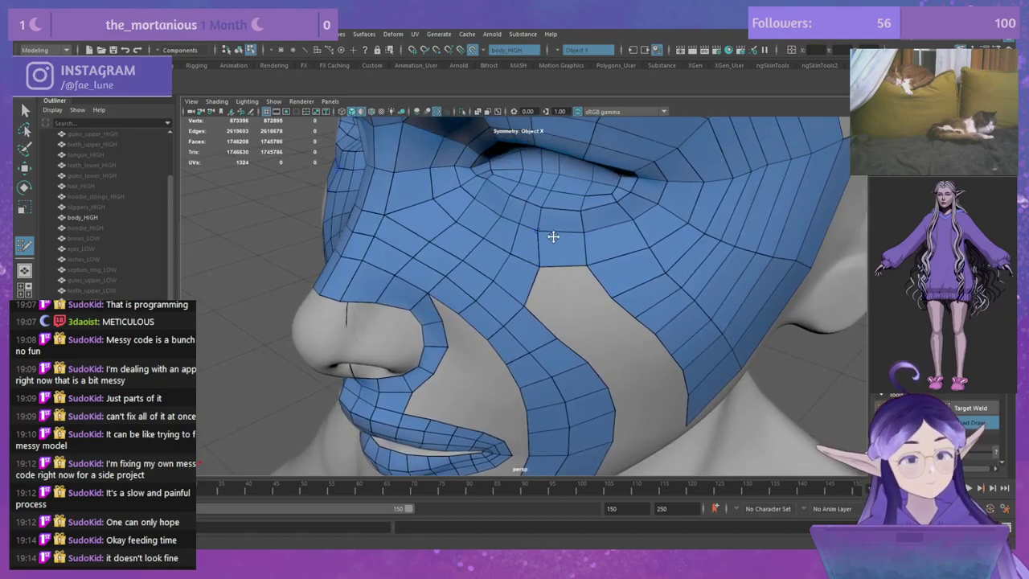
left_click_drag(554, 237, 588, 206, "alt")
middle_click_drag(588, 207, 558, 237, "alt")
scroll(558, 237, "up", 2)
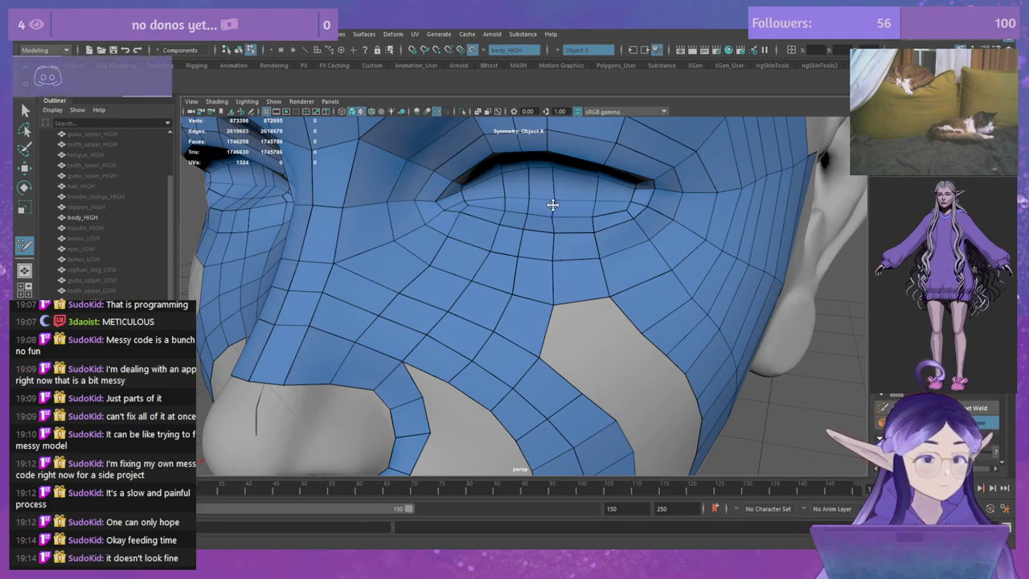
left_click_drag(551, 202, 590, 229, "alt")
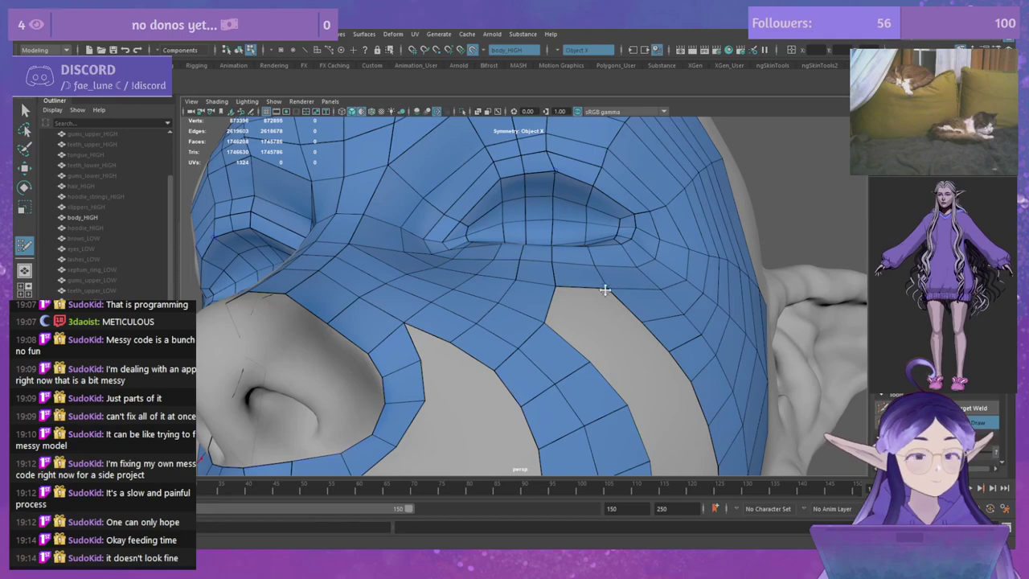
left_click_drag(605, 289, 550, 174, "alt")
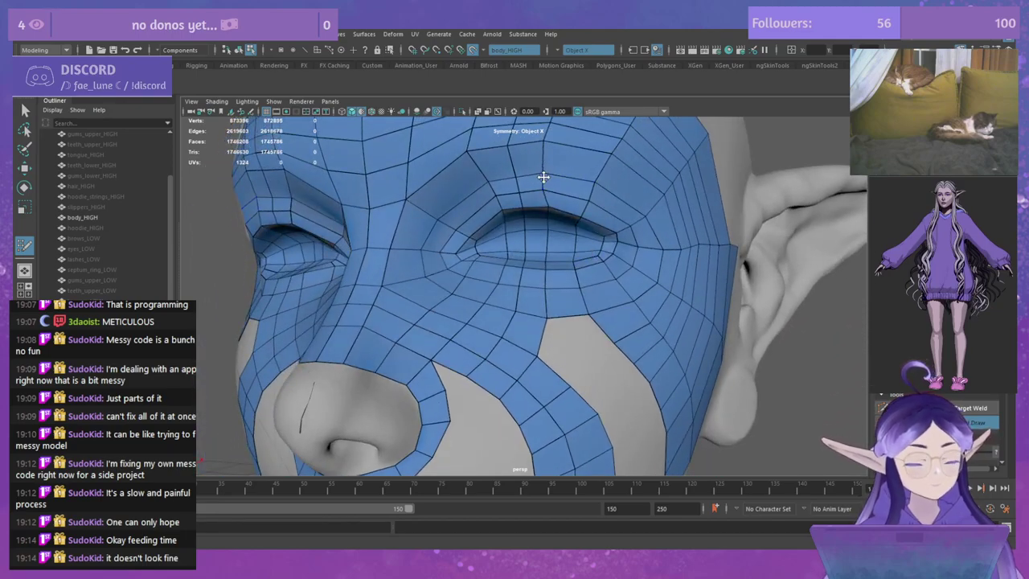
left_click_drag(548, 142, 545, 243, "alt")
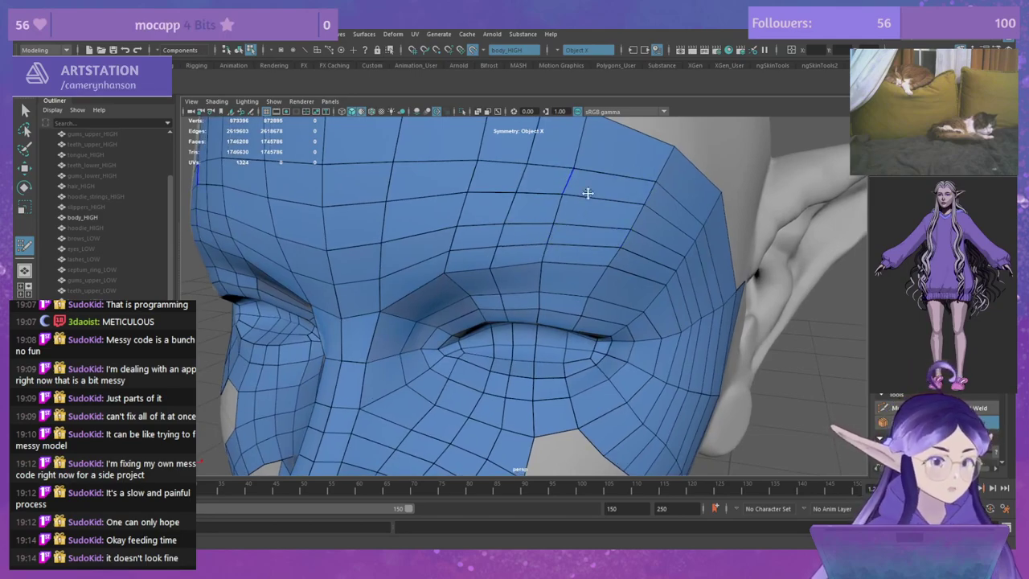
Step: Check the forehead and whole-face topology from front and three-quarter views
right_click_drag(587, 193, 584, 251, "alt")
middle_click_drag(584, 251, 587, 165, "alt")
right_click_drag(587, 165, 555, 179, "alt")
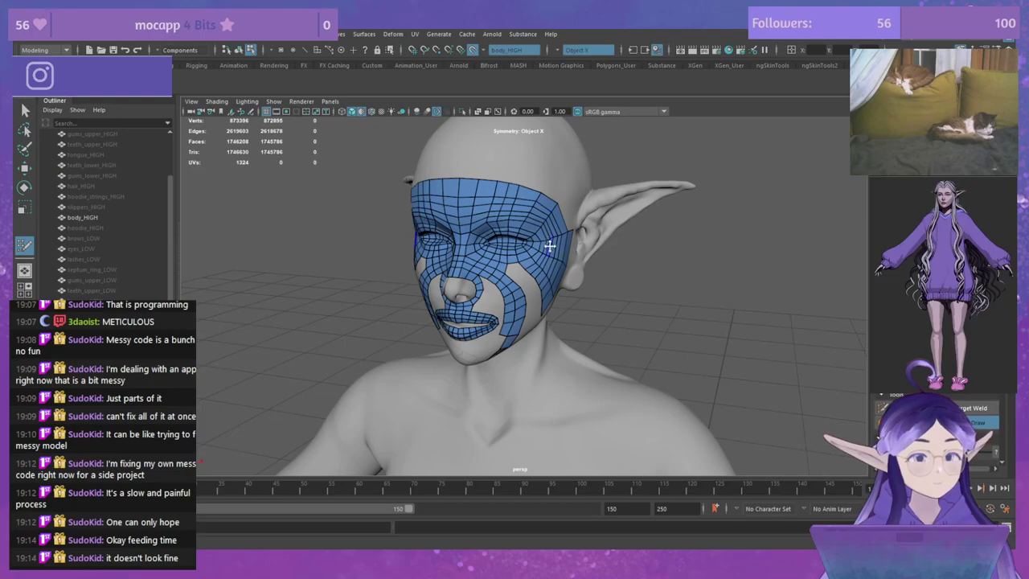
left_click_drag(550, 246, 475, 163, "alt")
right_click_drag(475, 163, 554, 222, "alt")
middle_click_drag(554, 223, 530, 298, "alt")
right_click_drag(531, 299, 516, 305, "alt")
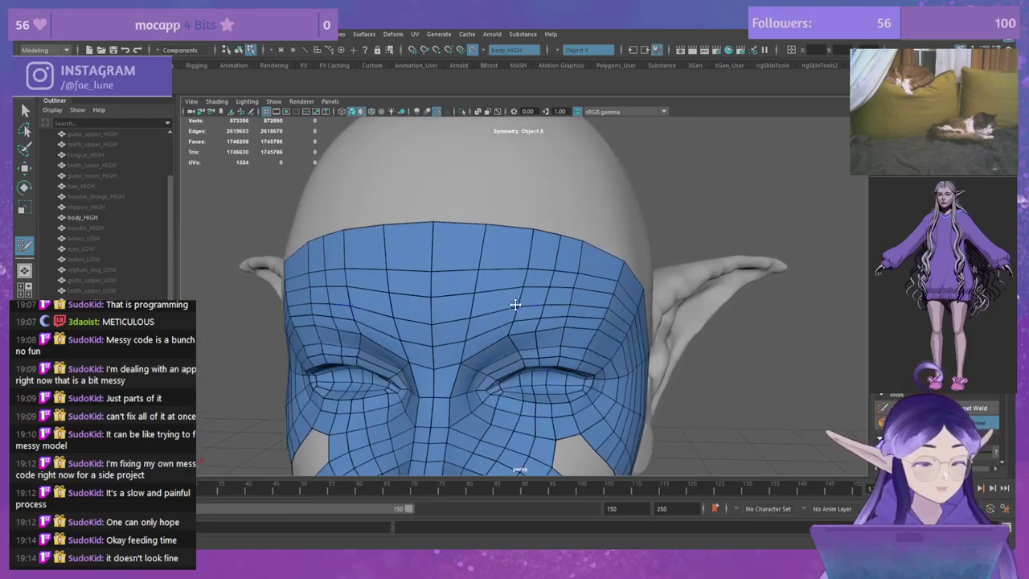
left_click_drag(544, 306, 508, 303, "alt")
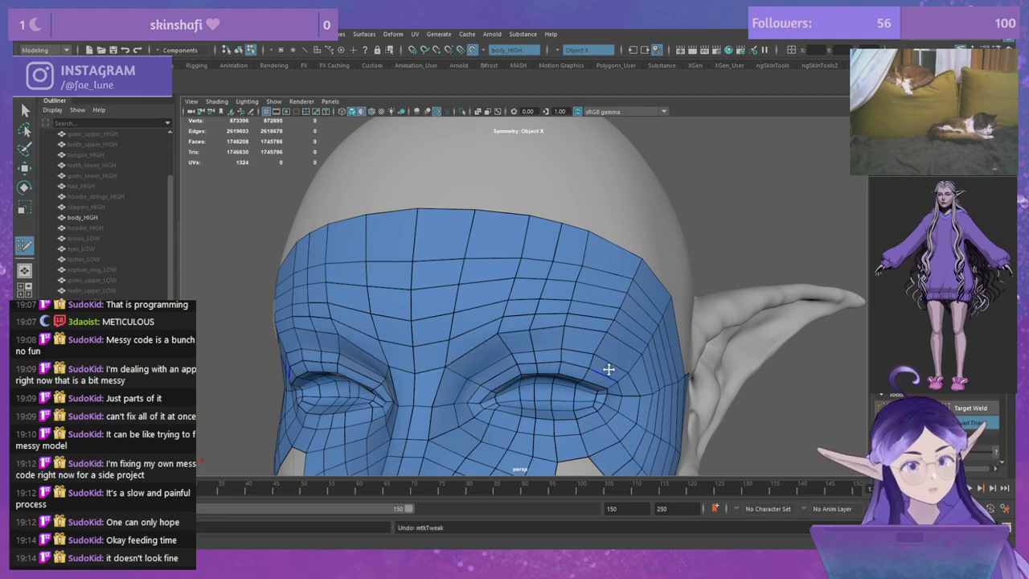
right_click_drag(640, 393, 393, 169, "alt")
right_click_drag(567, 340, 515, 290, "alt")
left_click_drag(514, 290, 584, 276, "alt")
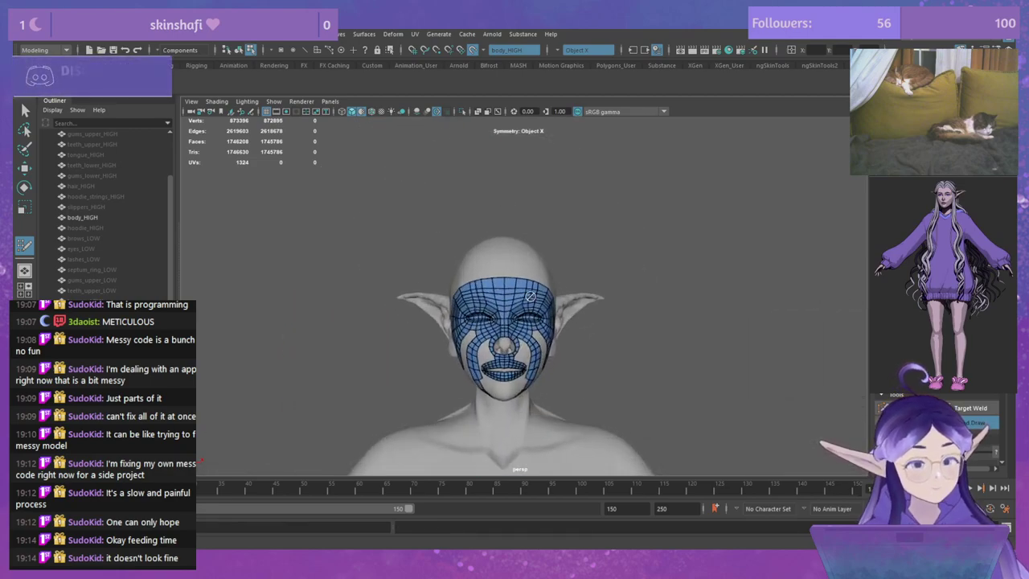
scroll(523, 298, "up", 5)
middle_click_drag(684, 380, 694, 285, "alt")
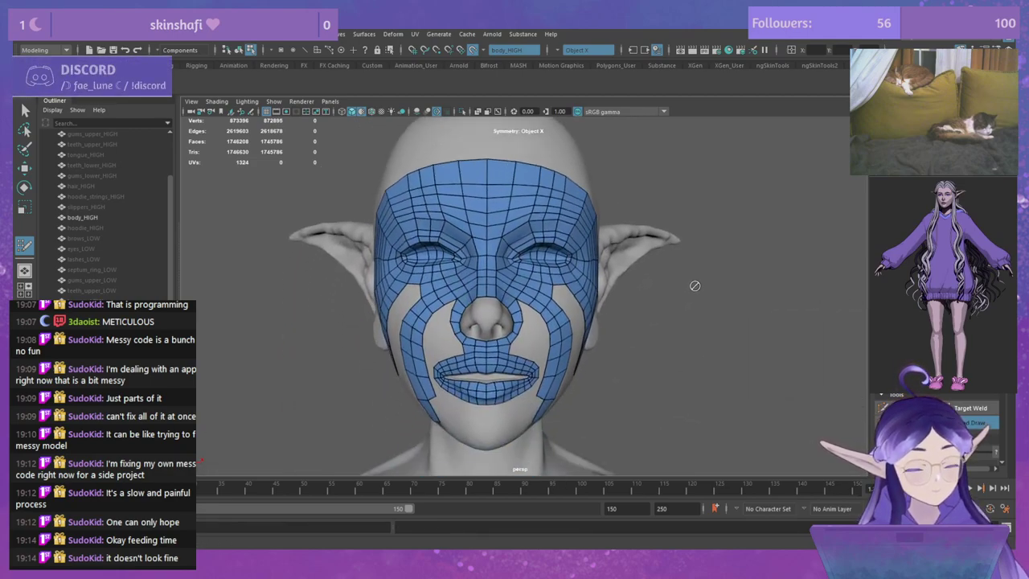
scroll(521, 361, "up", 5)
Step: Remove an edge beside the nostril, adjust the neighbouring vertex and insert an edge loop through the quads beside the nose
left_click_drag(576, 360, 507, 359, "alt")
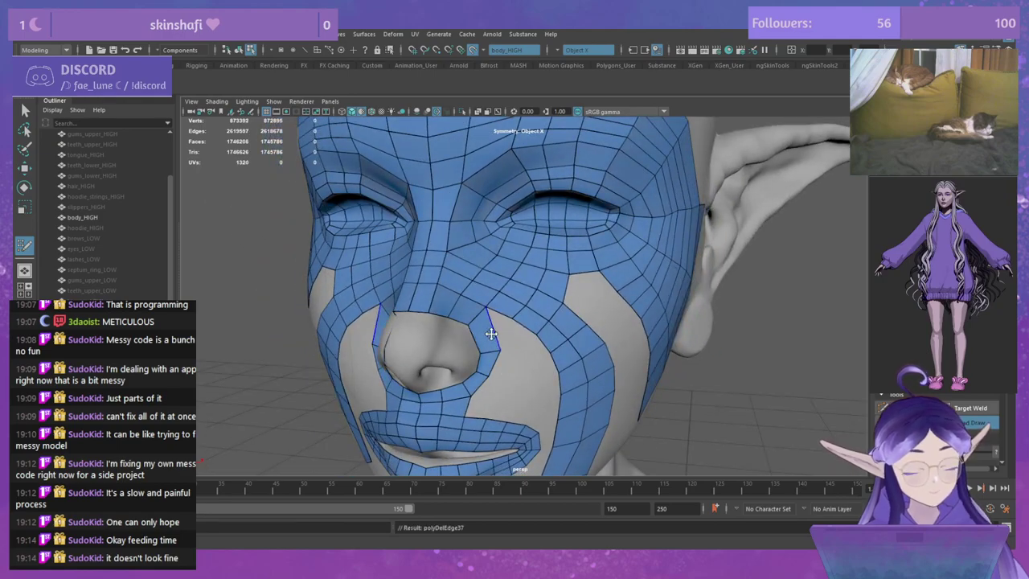
left_click_drag(483, 314, 485, 323)
left_click(483, 303, "ctrl")
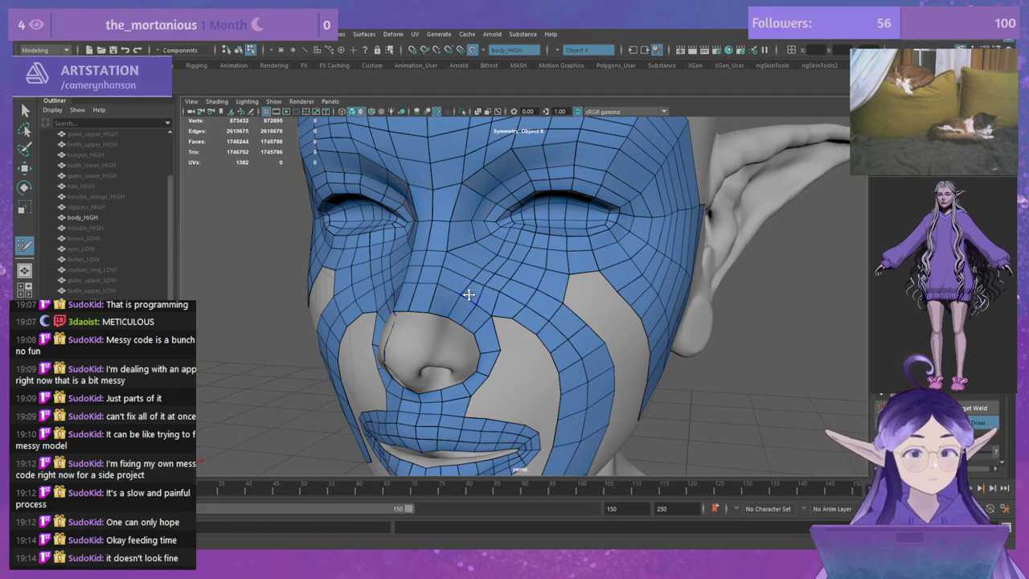
scroll(581, 334, "down", 4)
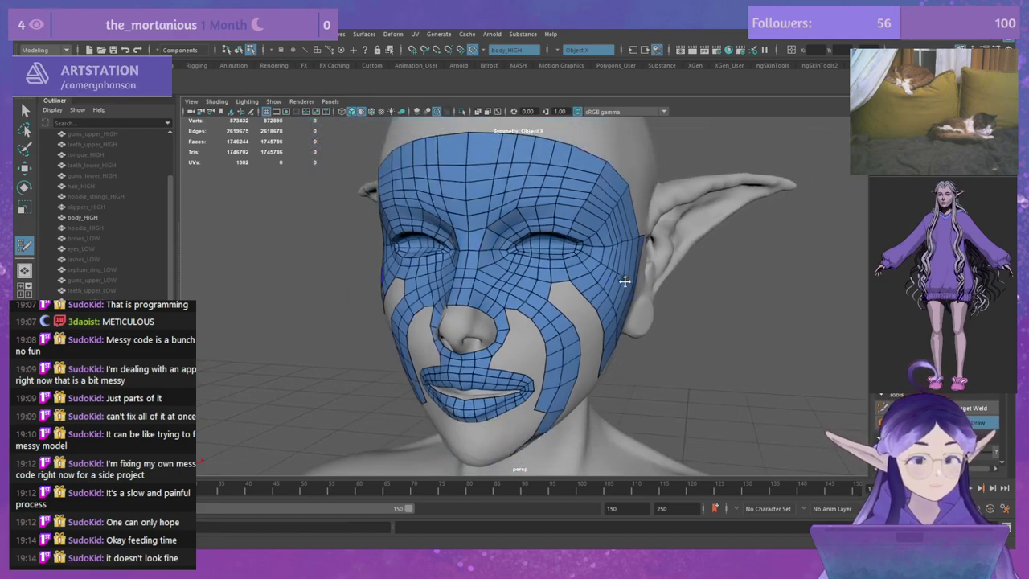
mouse_move(624, 280)
left_mouse_down("alt")
mouse_move(574, 301)
mouse_move(636, 280)
left_mouse_up("alt")
scroll(509, 393, "up", 4)
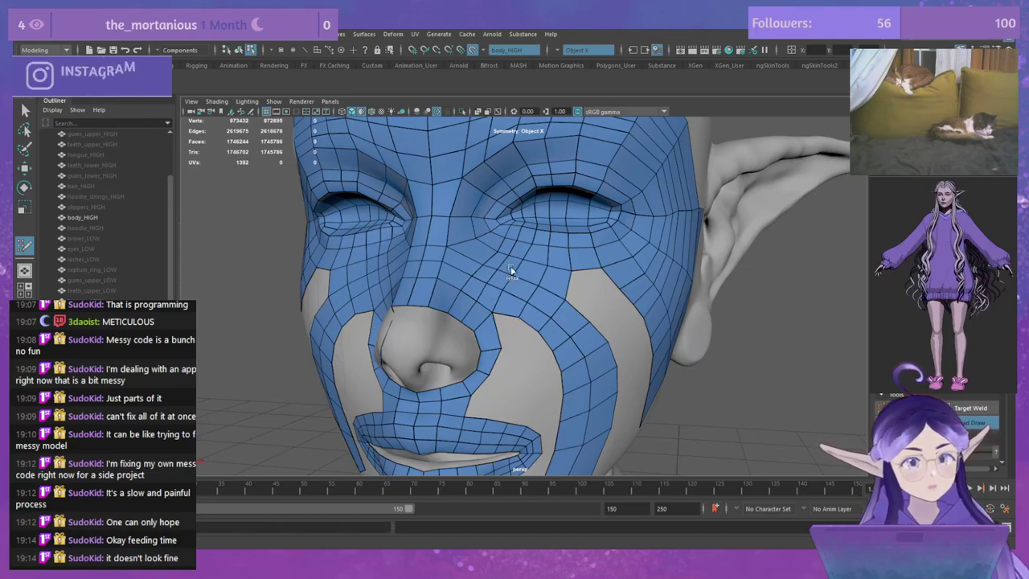
Step: Narrow the cheek strip to a single row of quads running from beside the nose down to the jaw
scroll(637, 305, "down", 3)
mouse_move(637, 306)
left_mouse_down("alt")
mouse_move(594, 338)
mouse_move(609, 357)
mouse_move(599, 378)
mouse_move(567, 356)
mouse_move(590, 361)
mouse_move(548, 379)
mouse_move(552, 326)
mouse_move(505, 260)
left_mouse_up("alt")
scroll(599, 348, "up", 2)
middle_click_drag(581, 322, 594, 380, "alt")
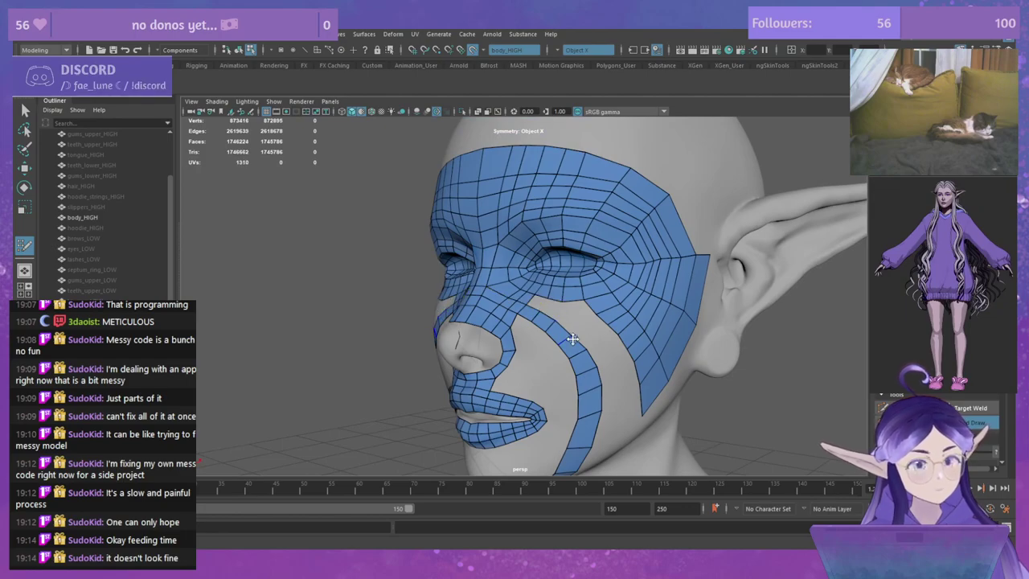
Step: Delete the ring of quads surrounding the eye, separating the eye patch from the forehead, nose and outer cheek
left_click_drag(573, 338, 640, 328, "alt")
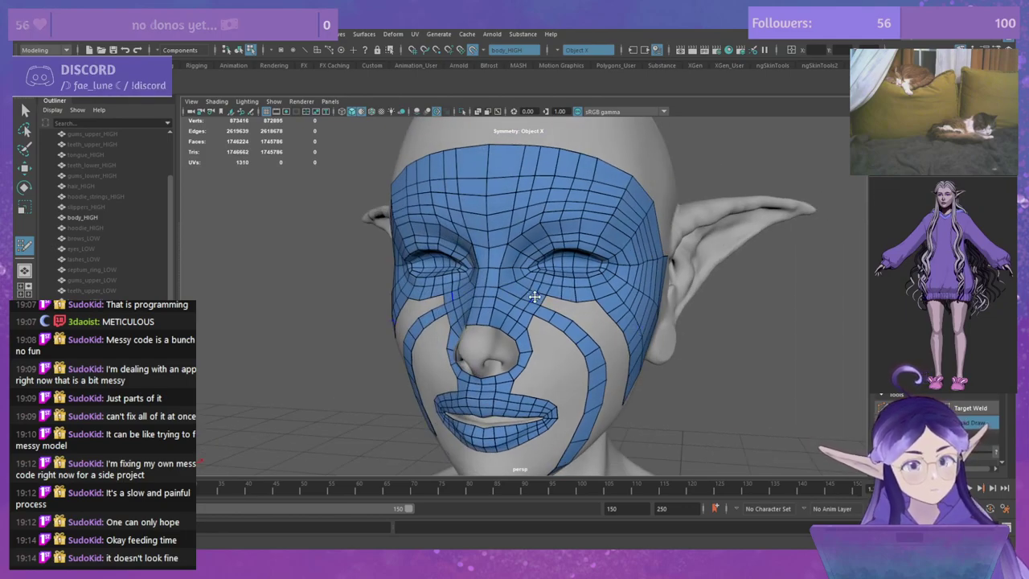
mouse_move(536, 299)
left_mouse_down()
mouse_move(507, 250)
mouse_move(510, 282)
mouse_move(538, 299)
left_mouse_up()
key("ctrl+z")
mouse_move(521, 245)
left_mouse_down("ctrl+shift")
mouse_move(592, 232)
mouse_move(620, 245)
mouse_move(626, 296)
left_mouse_up("ctrl+shift")
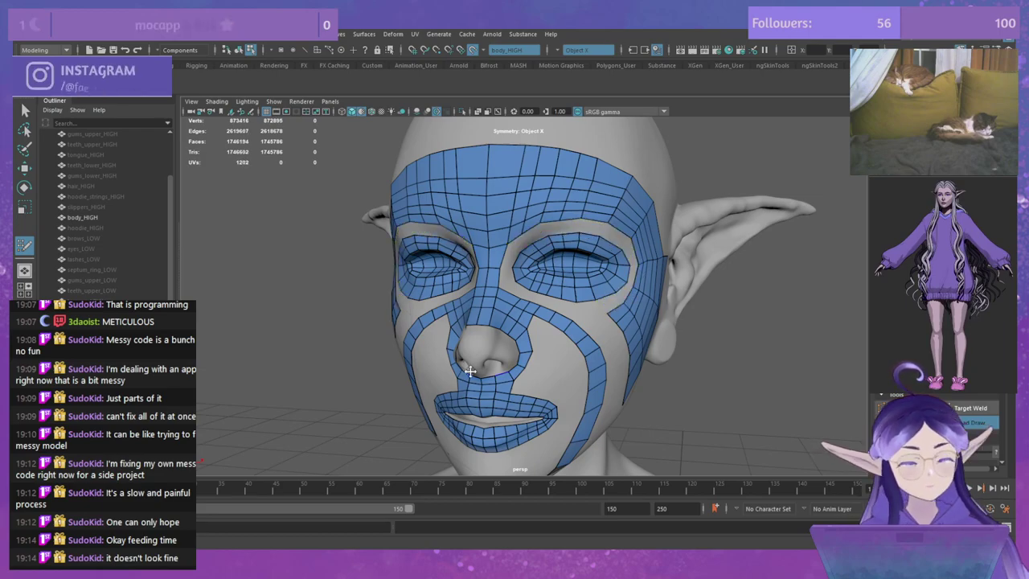
Step: Remove surplus edge loops crossing the isolated eye patch and inspect the remaining topology from the side
left_click_drag(470, 371, 568, 344, "alt")
left_click_drag(611, 344, 553, 234, "alt")
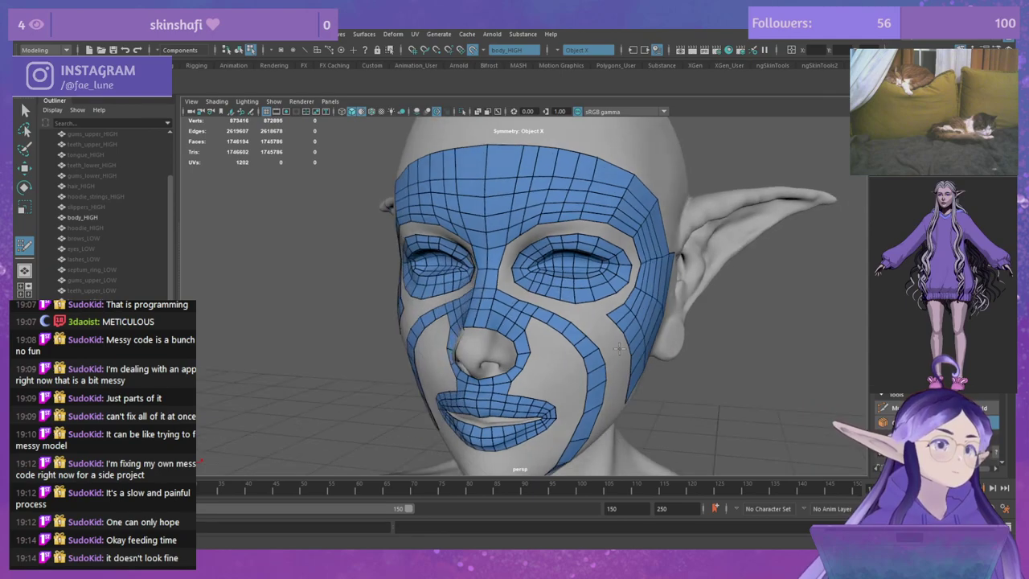
right_click_drag(553, 234, 558, 317, "alt")
left_click_drag(558, 317, 552, 289, "alt")
left_click(552, 288, "ctrl+shift")
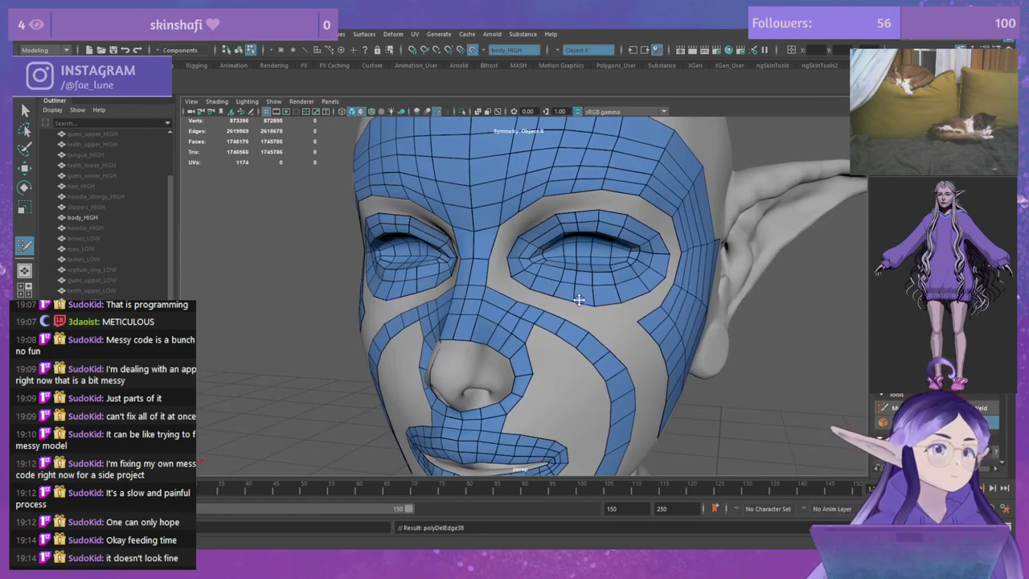
key("ctrl+z")
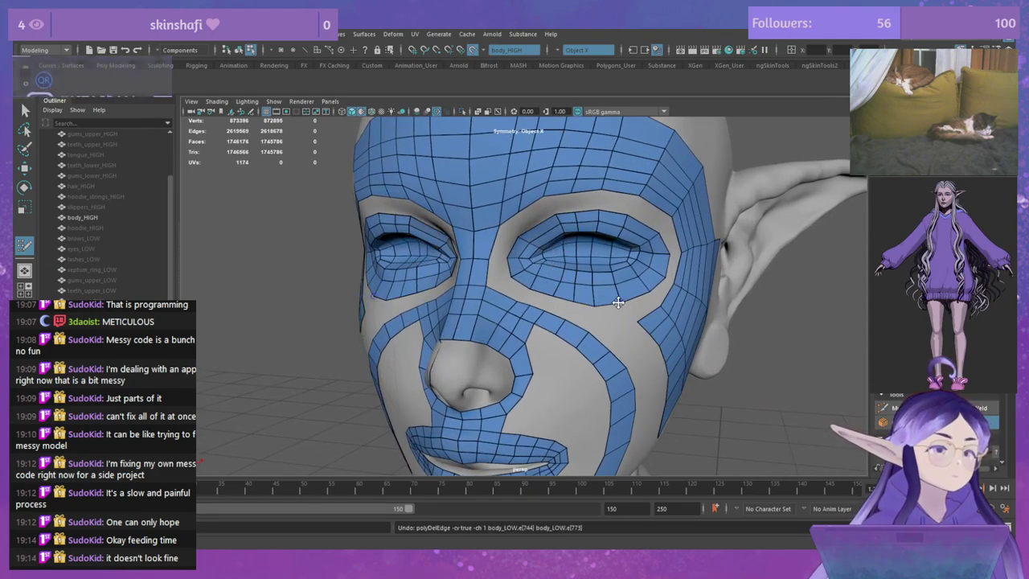
key("ctrl+Delete")
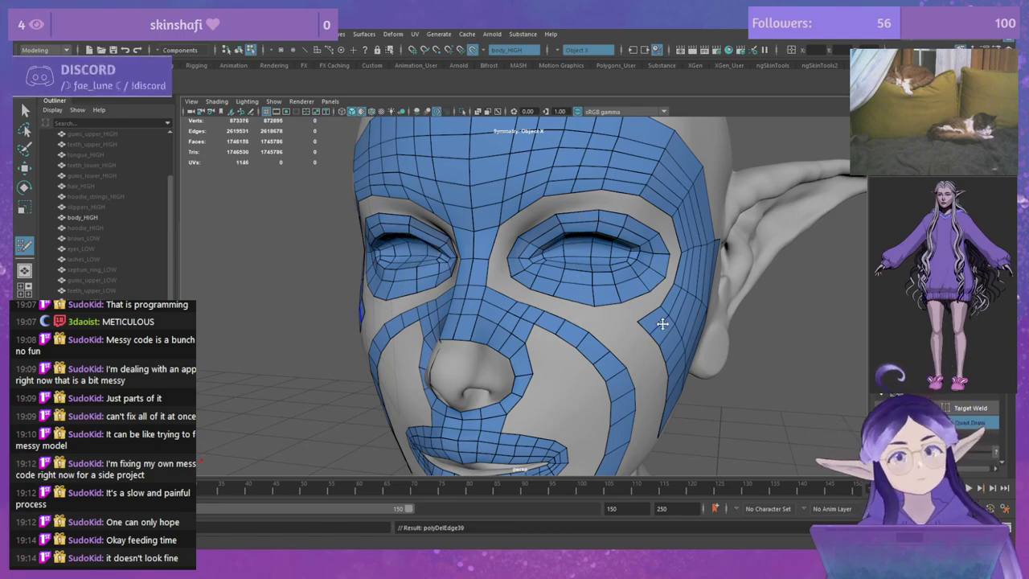
right_click_drag(662, 324, 581, 291, "alt")
left_click_drag(665, 283, 584, 277, "alt")
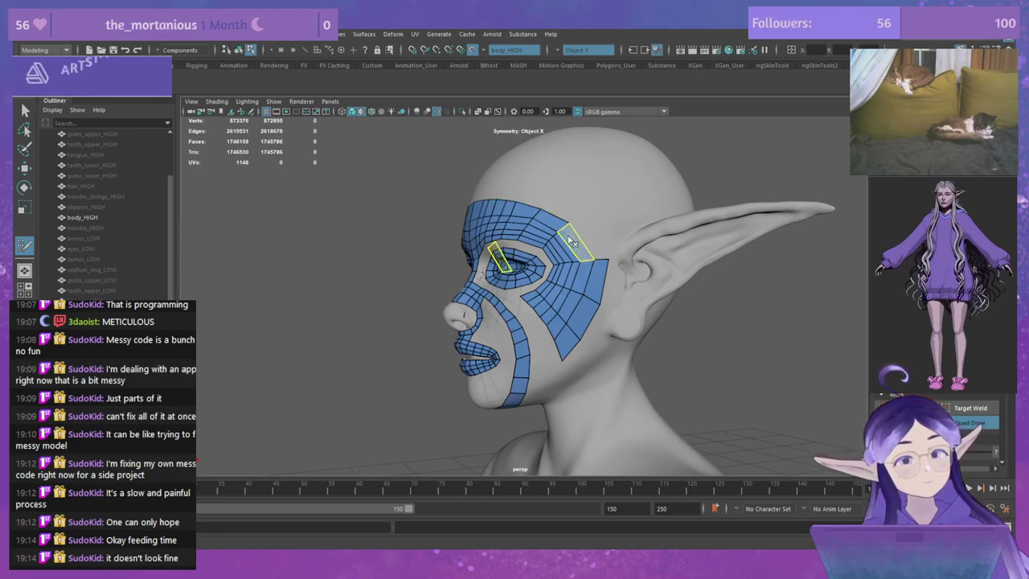
Step: Delete the outer forehead, brow and temple quads, keeping the central forehead strip, and thin out that strip's horizontal edges
mouse_move(568, 238)
left_mouse_down("ctrl+shift")
mouse_move(551, 254)
mouse_move(587, 280)
mouse_move(566, 328)
mouse_move(554, 294)
mouse_move(563, 285)
mouse_move(575, 283)
mouse_move(563, 300)
mouse_move(611, 318)
mouse_move(555, 295)
mouse_move(510, 309)
mouse_move(505, 344)
mouse_move(518, 333)
mouse_move(615, 334)
mouse_move(524, 310)
mouse_move(583, 342)
mouse_move(510, 354)
left_mouse_up("ctrl+shift")
left_click_drag(552, 318, 524, 346, "alt")
middle_click_drag(591, 318, 631, 290, "alt")
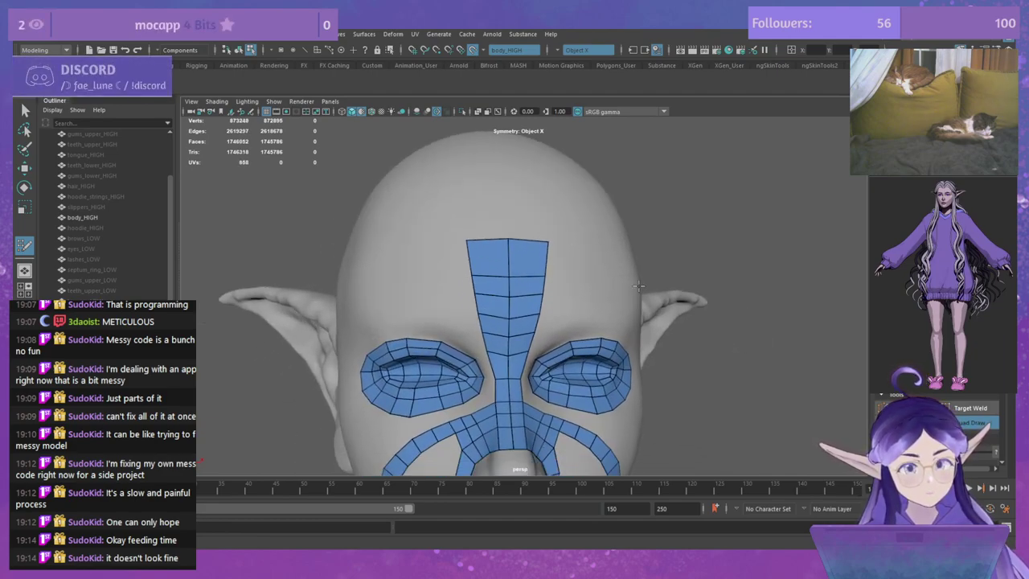
left_click(522, 337, "ctrl+shift")
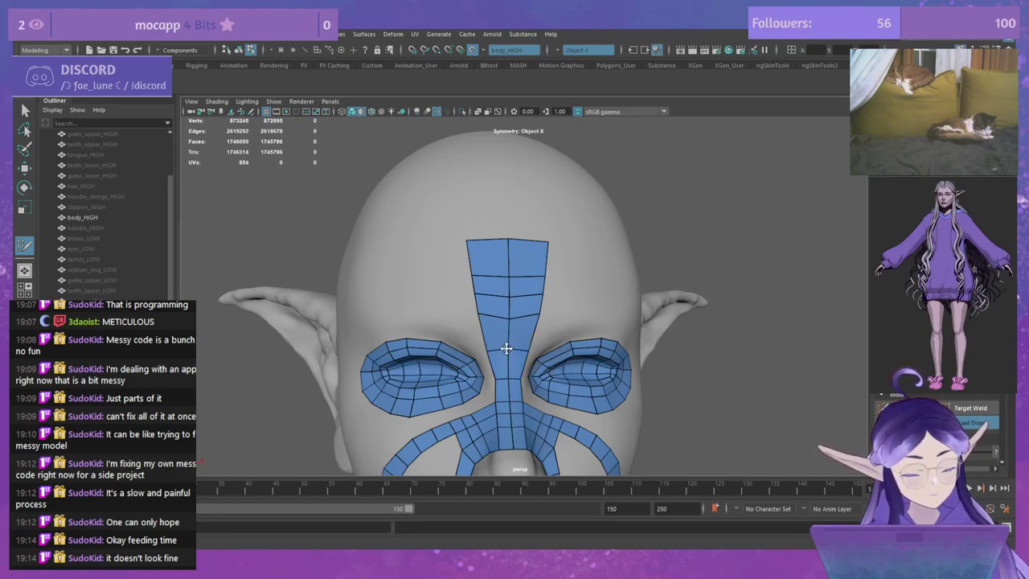
left_click(526, 298, "ctrl+shift")
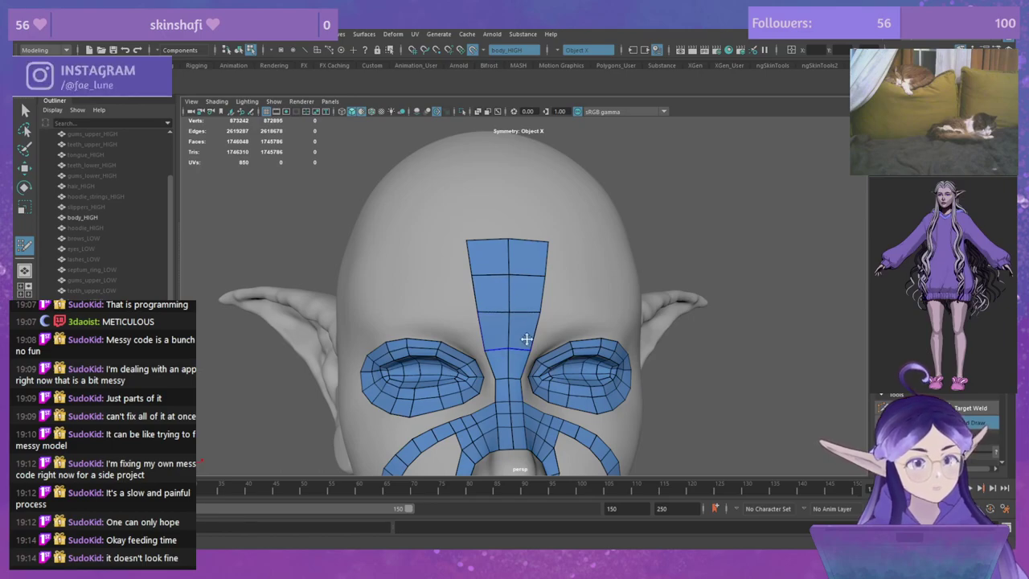
Step: Delete the quads linking the nose bridge to the nostril ring and cheek strips, and remove surplus edges across the bridge
left_click_drag(529, 340, 526, 290, "alt")
scroll(526, 291, "up", 3)
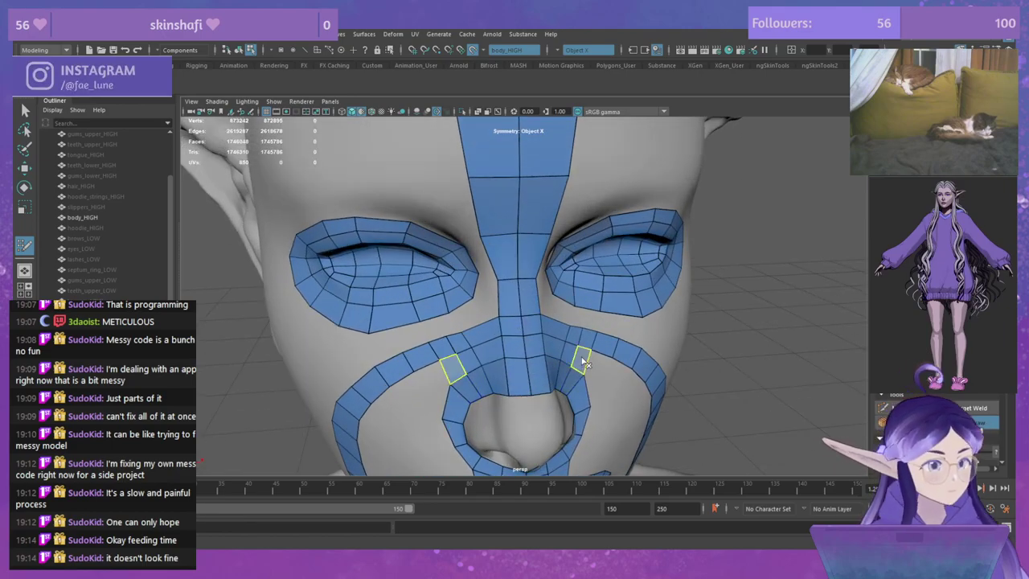
left_click(582, 362, "ctrl+shift")
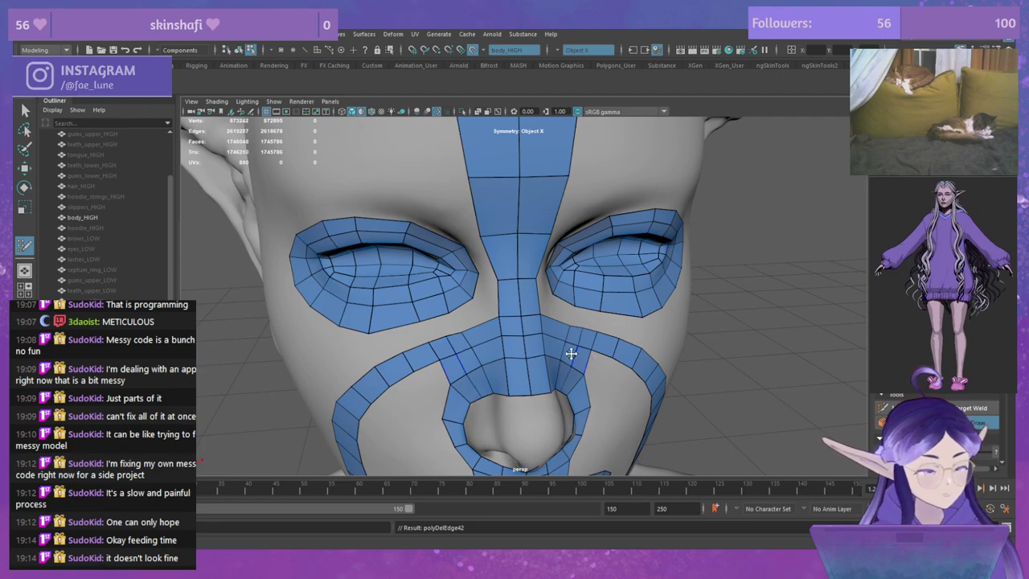
left_click(539, 348, "ctrl+shift")
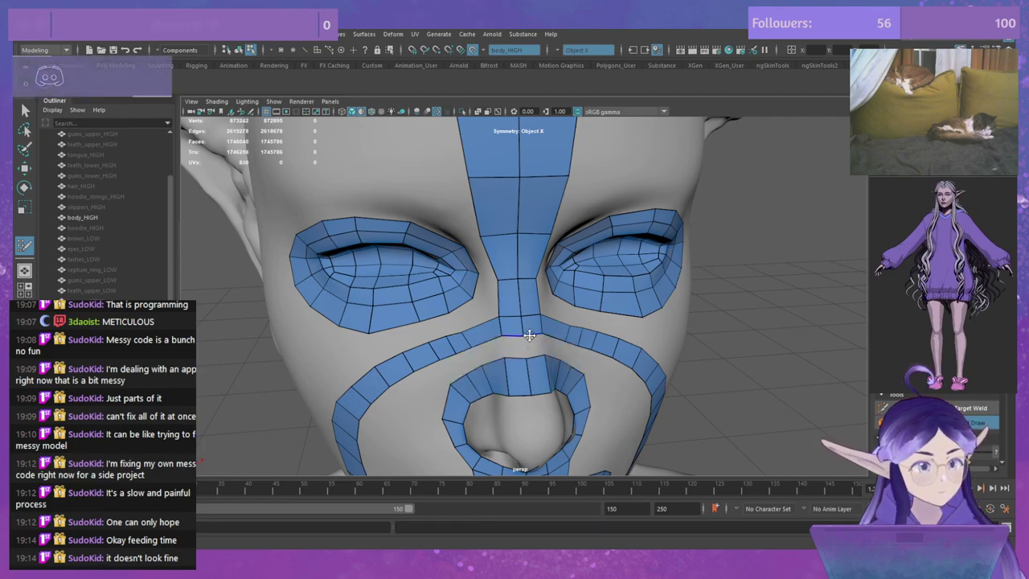
left_click(476, 337, "ctrl+shift")
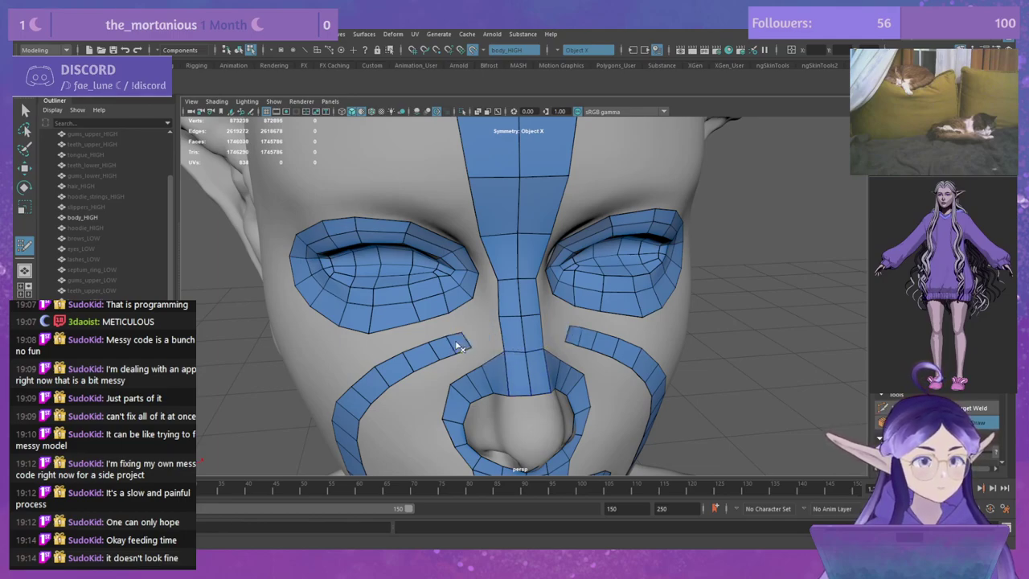
Step: Adjust the cheek strip's inner end and fill the gap to reconnect it to the nose bridge
left_click_drag(459, 341, 546, 320, "alt")
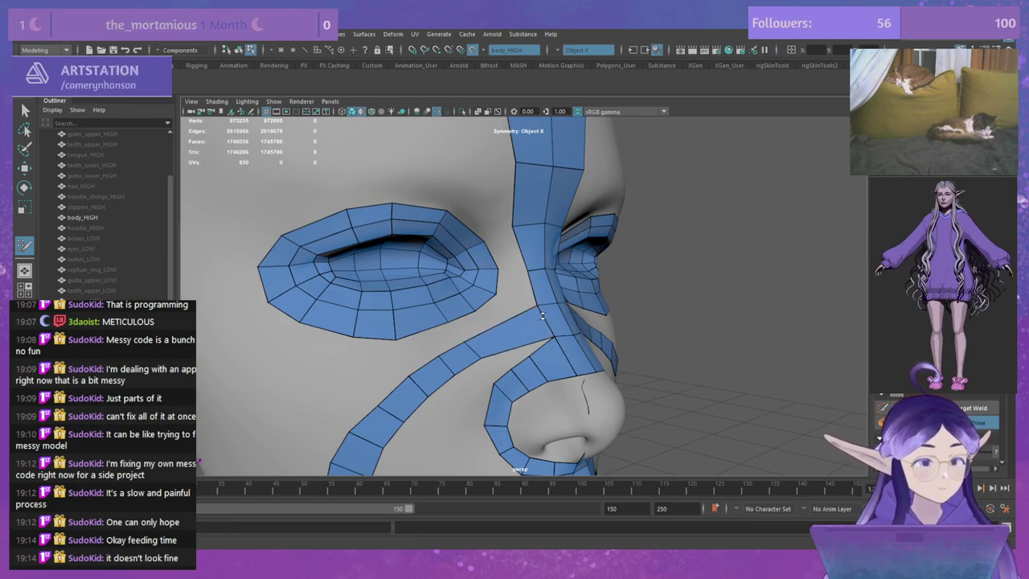
left_click_drag(470, 347, 496, 334)
left_click(508, 367, "shift")
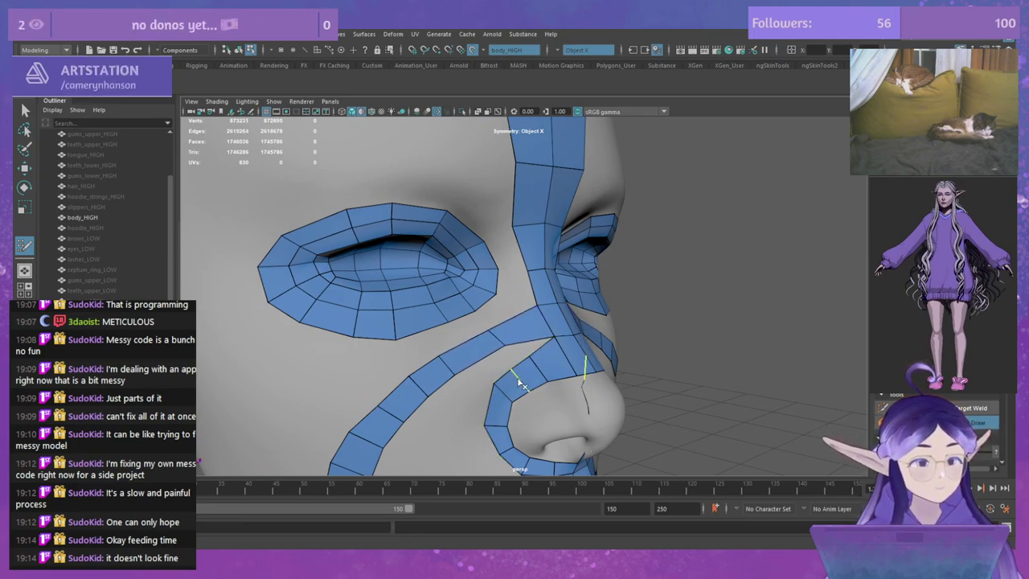
Step: Remove surplus cross edges from the strip around the nostril and reposition its remaining vertices to follow the nose wing
left_click(518, 383, "ctrl+shift")
left_click_drag(513, 402, 517, 397)
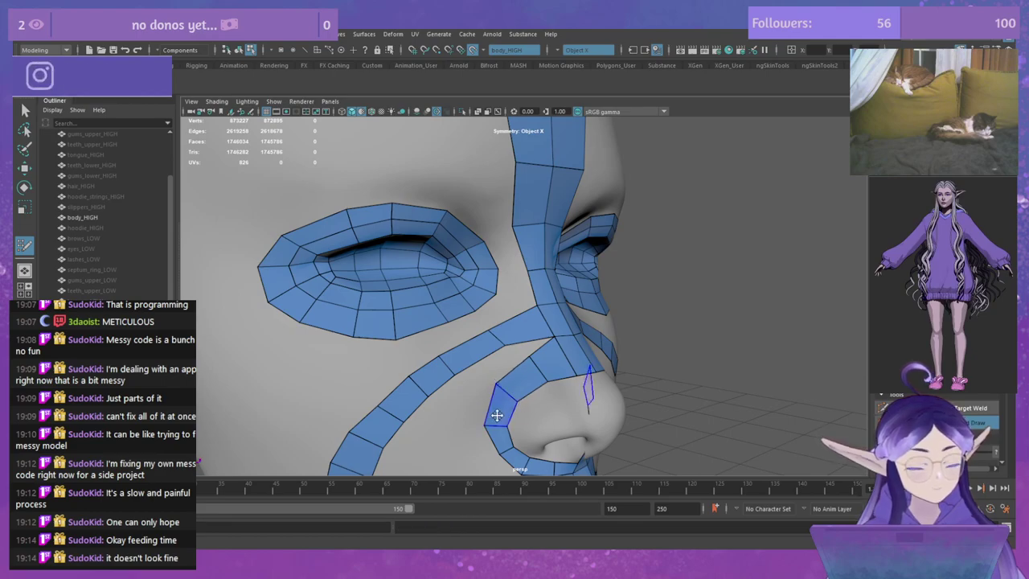
middle_click_drag(505, 434, 508, 377, "alt")
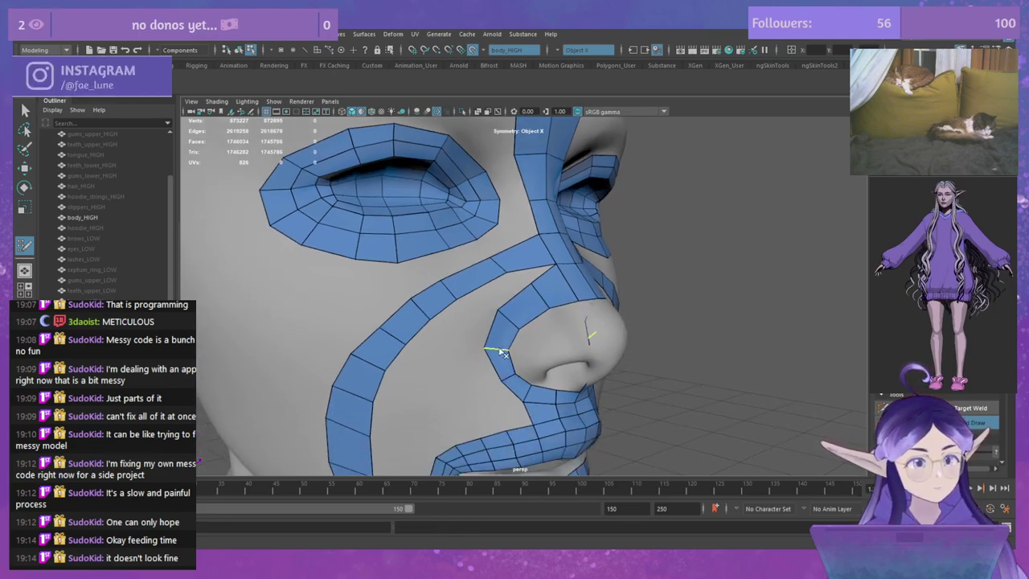
left_click(500, 351, "ctrl+shift")
left_click_drag(504, 381, 497, 382)
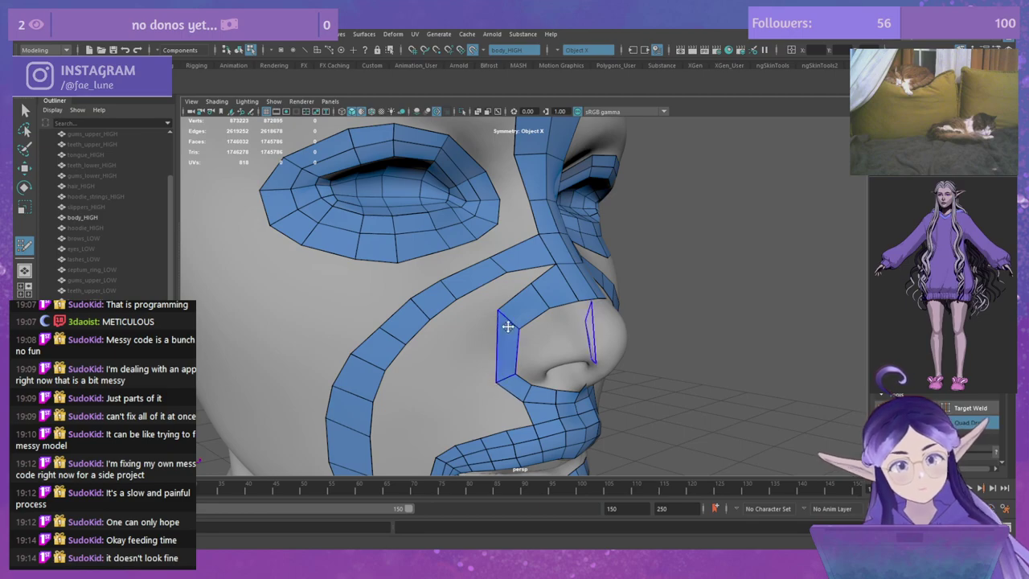
left_click_drag(516, 327, 485, 335)
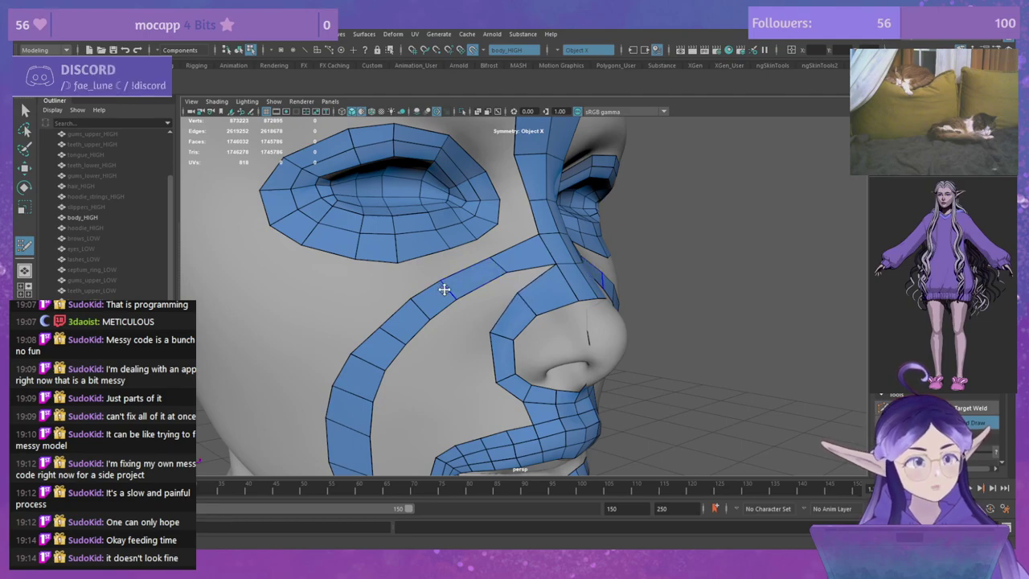
Step: Remove alternate cross edges along the cheek strip from beside the nose to the jaw, leaving longer quads
left_click(412, 320, "ctrl+shift")
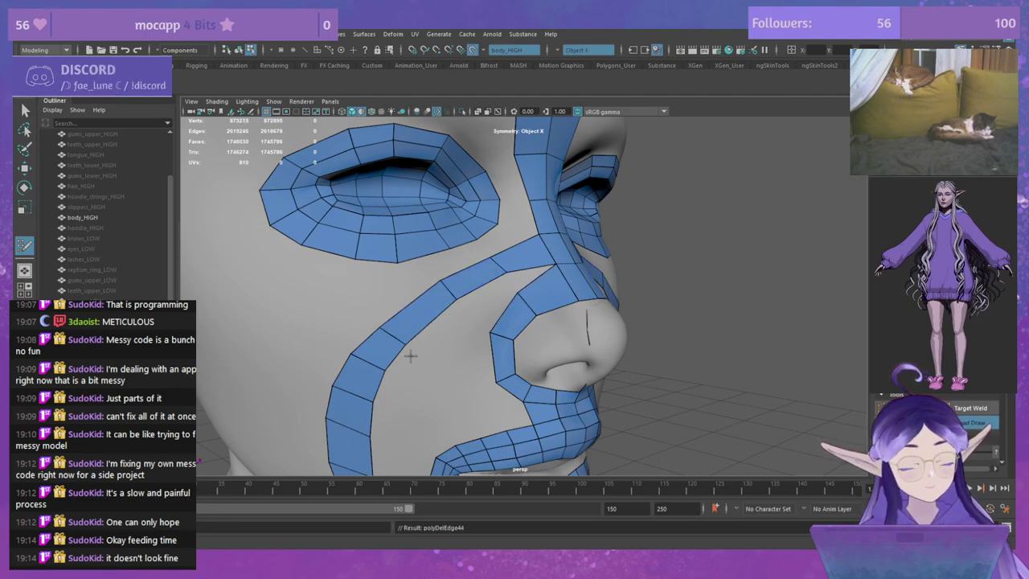
left_click(367, 366, "ctrl+shift")
scroll(450, 411, "down", 3)
left_click_drag(406, 324, 439, 386, "alt")
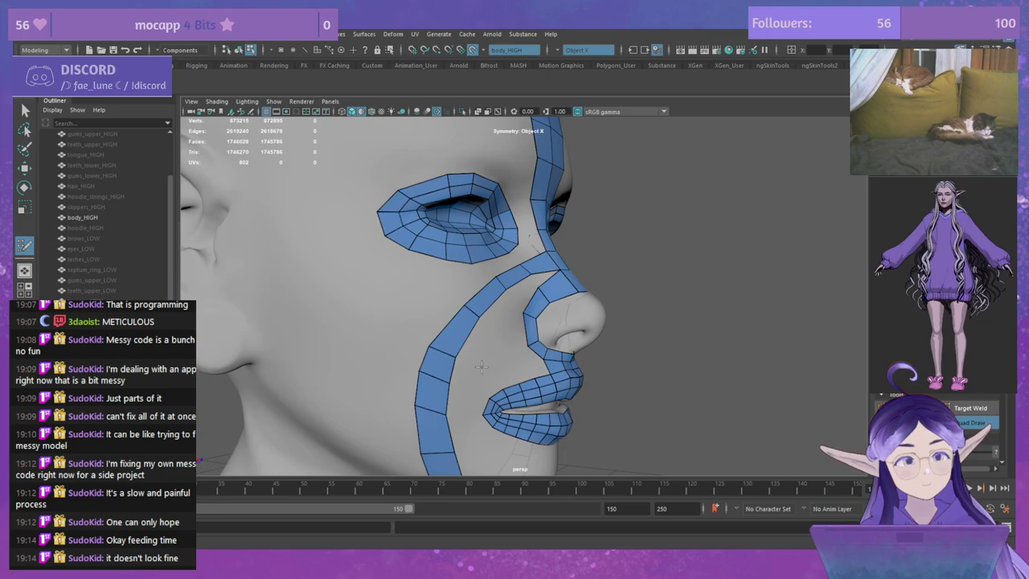
left_click(436, 384, "ctrl+shift")
scroll(437, 285, "down", 4)
middle_click_drag(586, 400, 586, 338, "alt")
left_click_drag(586, 337, 536, 249, "alt")
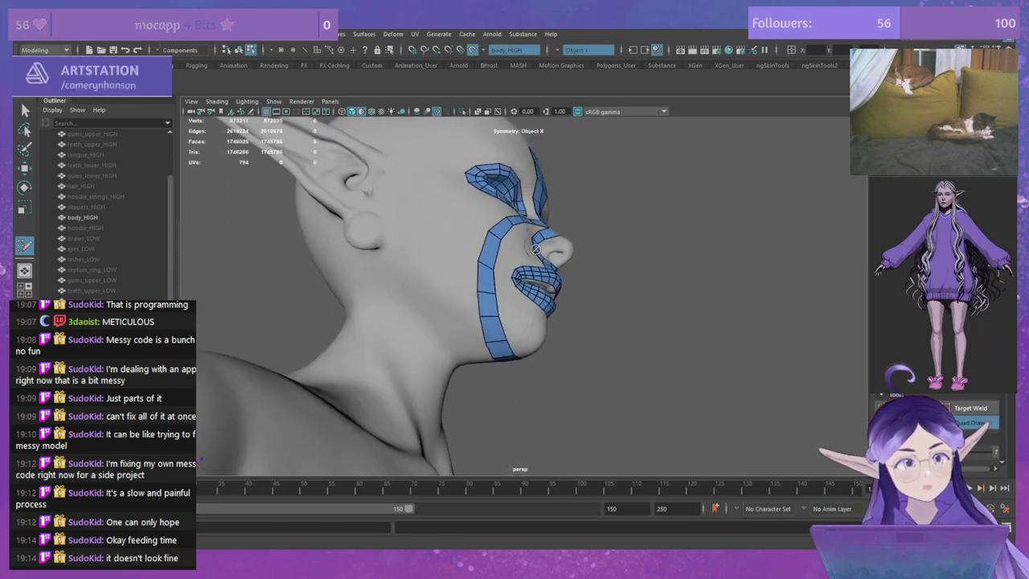
scroll(510, 322, "up", 3)
mouse_move(510, 322)
left_mouse_down("alt")
mouse_move(482, 301)
mouse_move(453, 353)
mouse_move(467, 426)
left_mouse_up("alt")
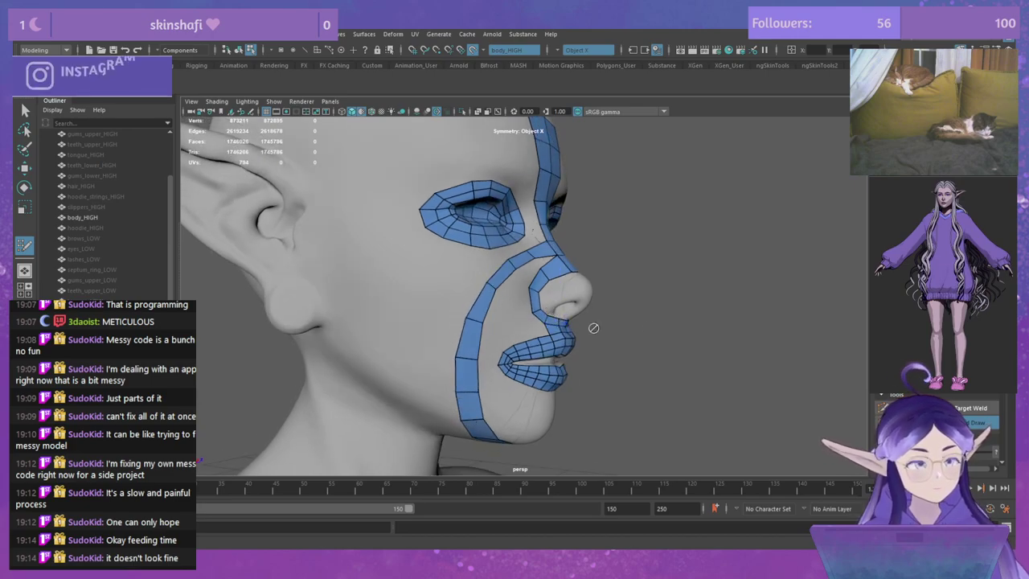
mouse_move(593, 328)
left_mouse_down("alt")
mouse_move(489, 305)
mouse_move(506, 285)
left_mouse_up("alt")
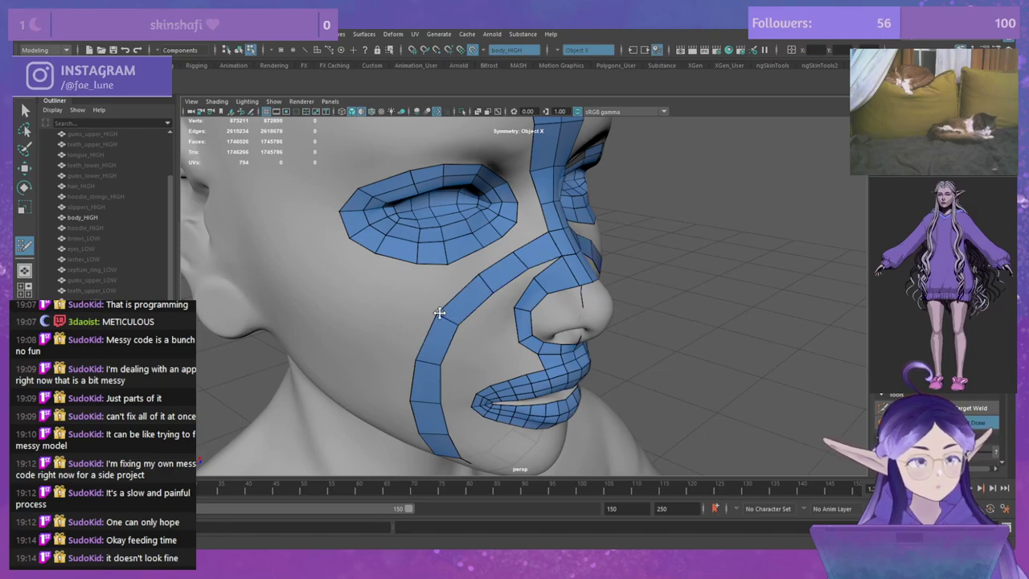
left_click_drag(461, 300, 526, 256, "alt")
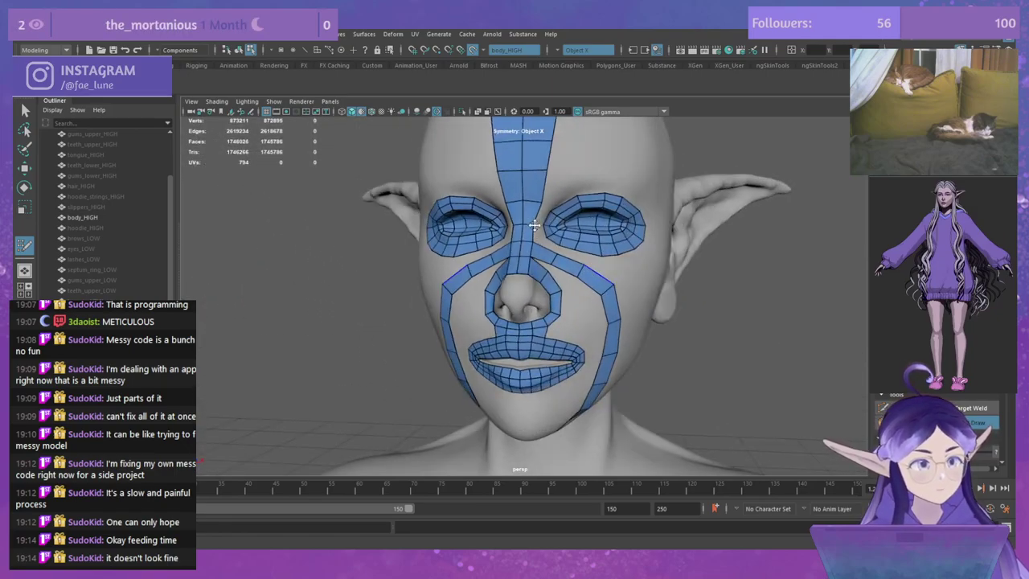
Step: Remove the extra edge across the nose bridge and lower the remaining edge so the cheek strips start wider
right_click_drag(527, 256, 558, 304, "alt")
left_click_drag(558, 303, 551, 328, "alt")
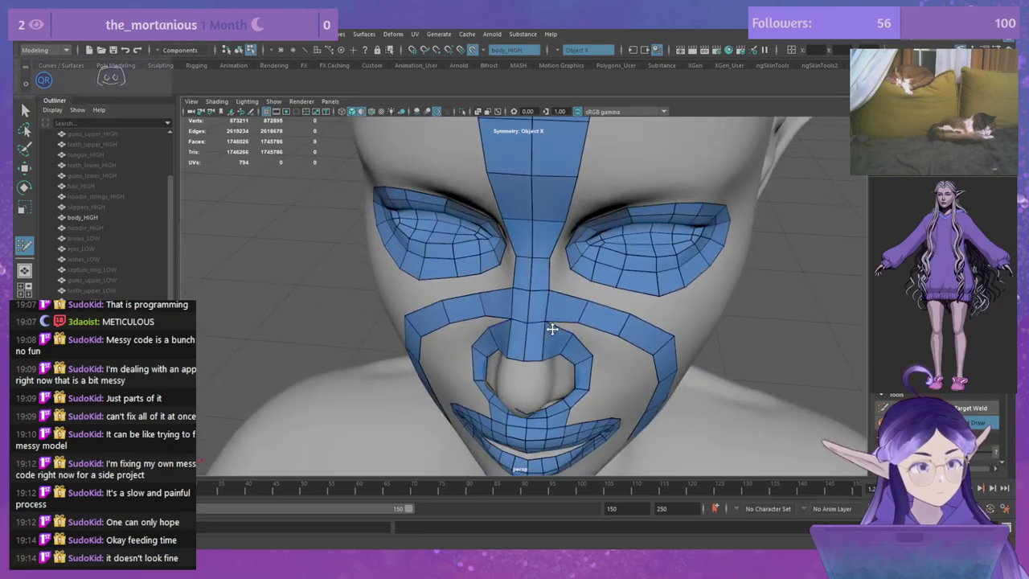
left_click(538, 278, "ctrl+shift")
left_click(539, 266, "shift")
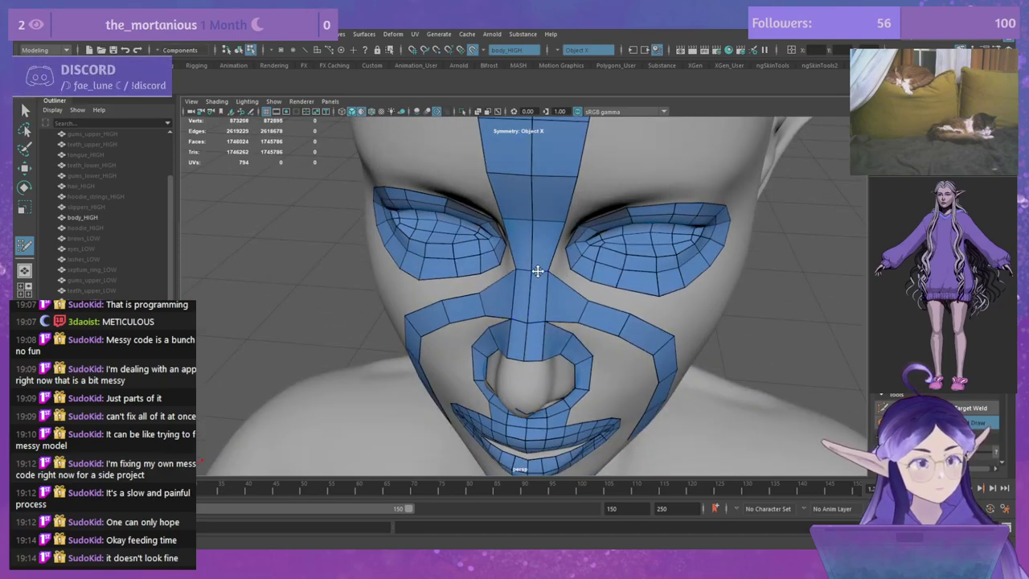
mouse_move(565, 279)
left_mouse_down("alt")
mouse_move(579, 270)
mouse_move(558, 308)
left_mouse_up("alt")
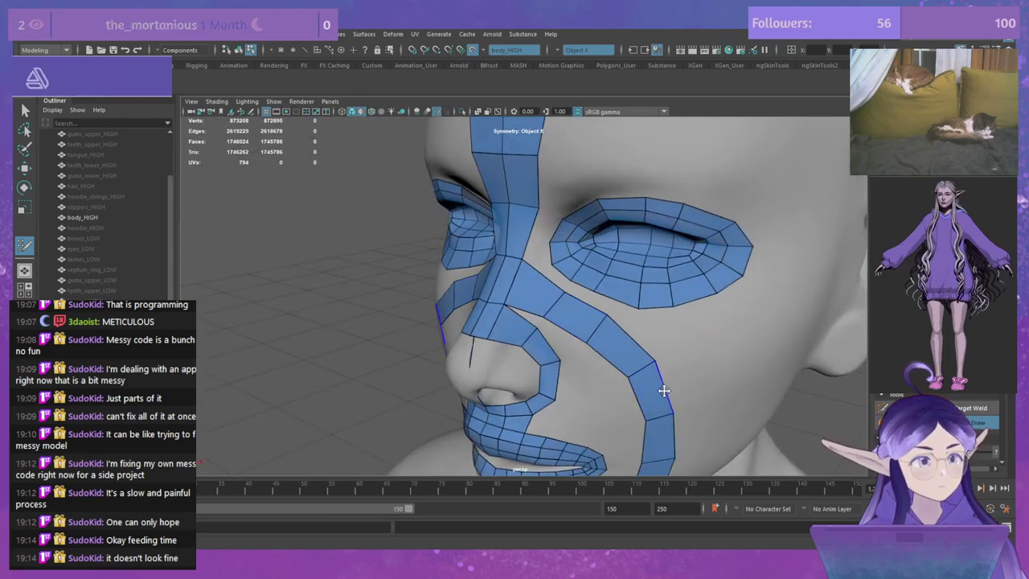
Step: Examine the simplified face topology and the body's torso, shoulders and upper arms from several angles
left_click_drag(680, 413, 617, 372, "alt")
left_click_drag(657, 298, 636, 334, "alt")
left_click_drag(498, 282, 603, 266, "alt")
scroll(602, 266, "up", 4)
middle_click_drag(596, 283, 600, 340, "alt")
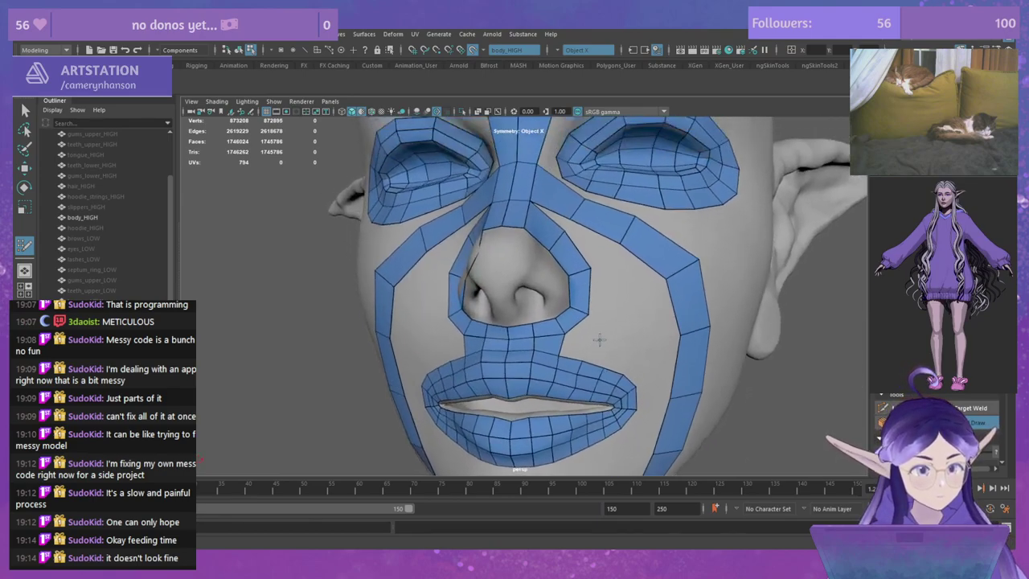
left_click_drag(599, 339, 523, 315, "alt")
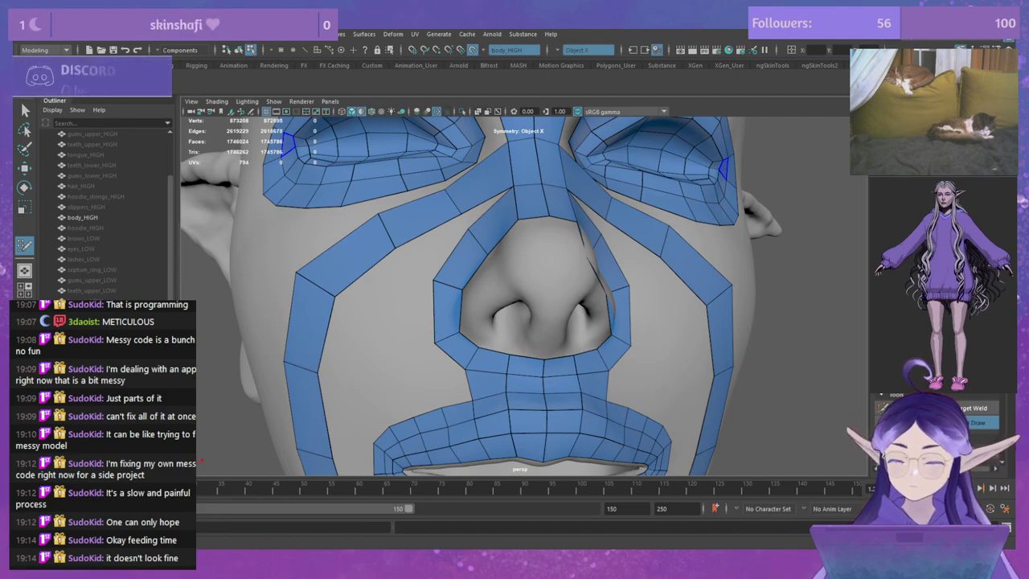
scroll(710, 264, "down", 10)
middle_click_drag(685, 351, 691, 218, "alt")
left_click_drag(691, 217, 690, 189, "alt")
middle_click_drag(714, 185, 677, 193, "alt")
scroll(673, 232, "down", 2)
left_click_drag(671, 211, 703, 211, "alt")
middle_click_drag(682, 219, 687, 257, "alt")
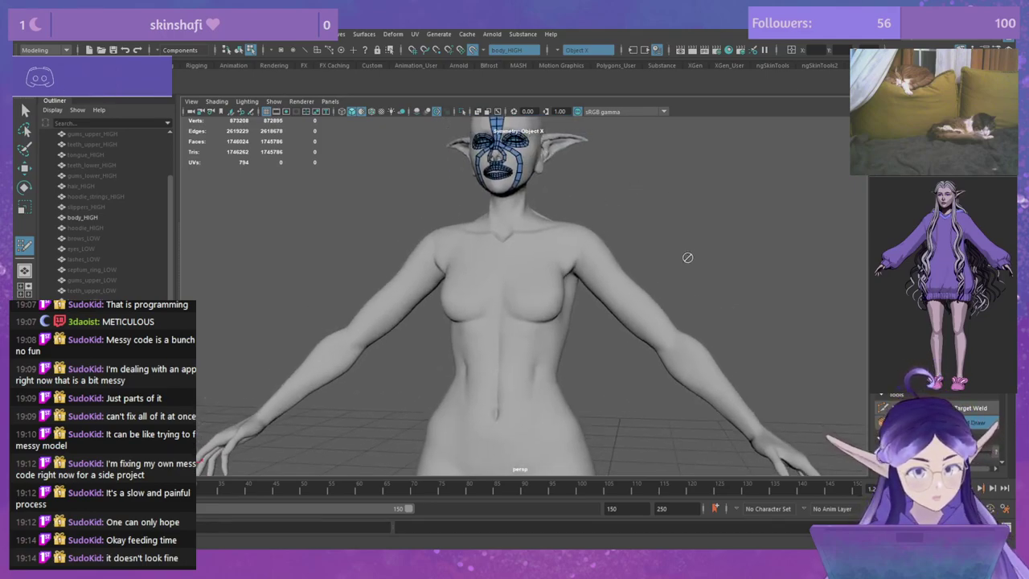
scroll(687, 257, "up", 6)
scroll(718, 207, "down", 8)
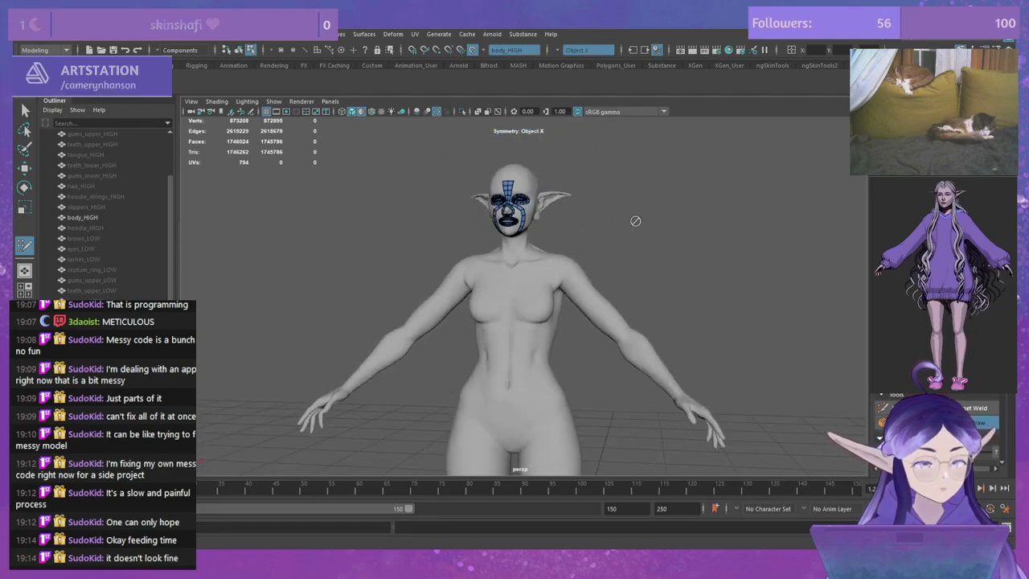
left_click_drag(635, 221, 623, 222, "alt")
scroll(670, 204, "up", 8)
middle_click_drag(718, 207, 519, 209, "alt")
right_click_drag(520, 209, 652, 217, "alt")
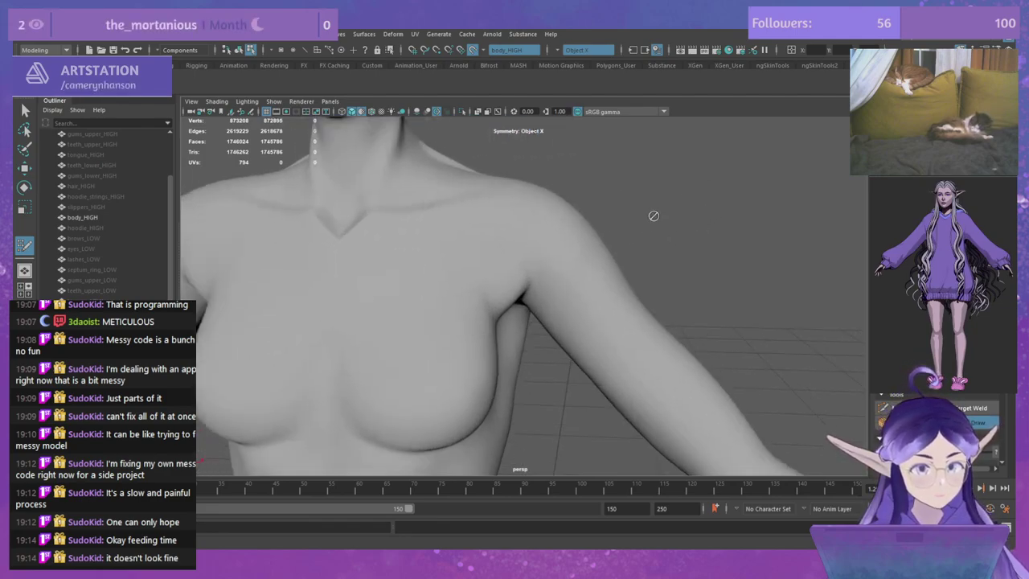
middle_click_drag(643, 237, 742, 119, "alt")
middle_click_drag(655, 333, 567, 374, "alt")
left_click_drag(781, 268, 740, 212, "alt")
middle_click_drag(512, 439, 680, 249, "alt")
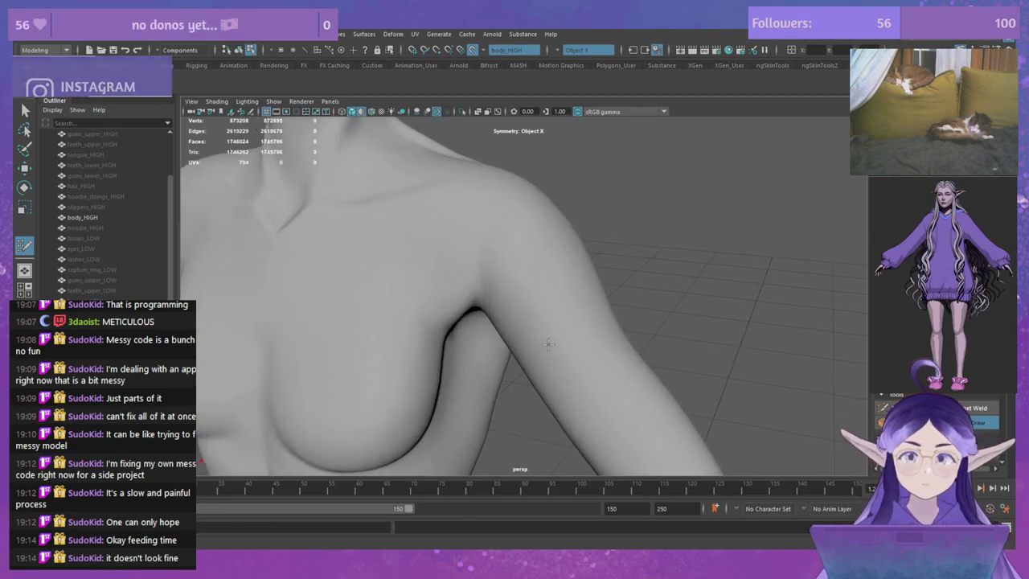
Step: Place four points on the front of the upper arm, fill them with a first quad and align it to the arm
middle_click_drag(549, 336, 479, 222, "alt")
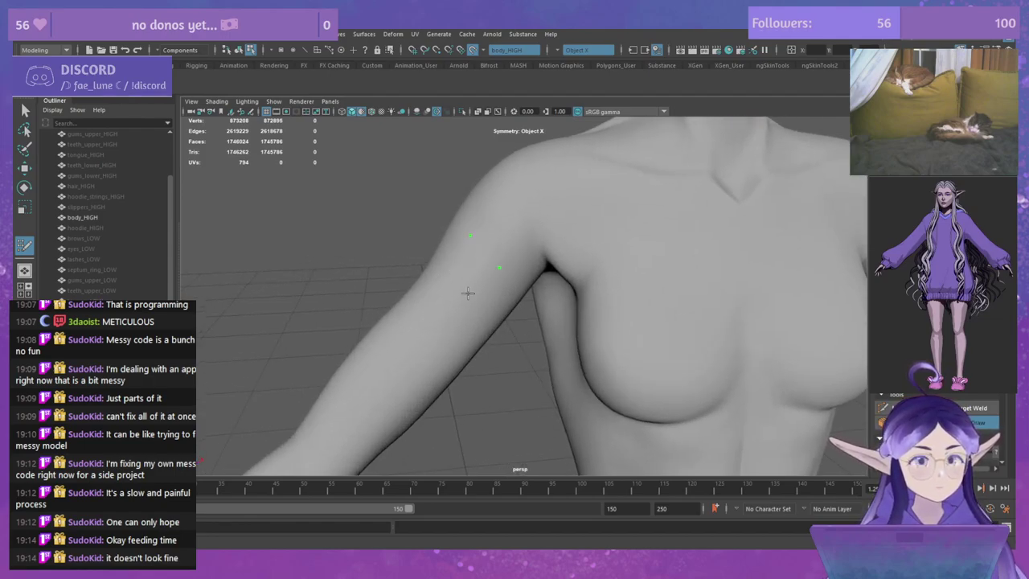
left_click(450, 275, "shift")
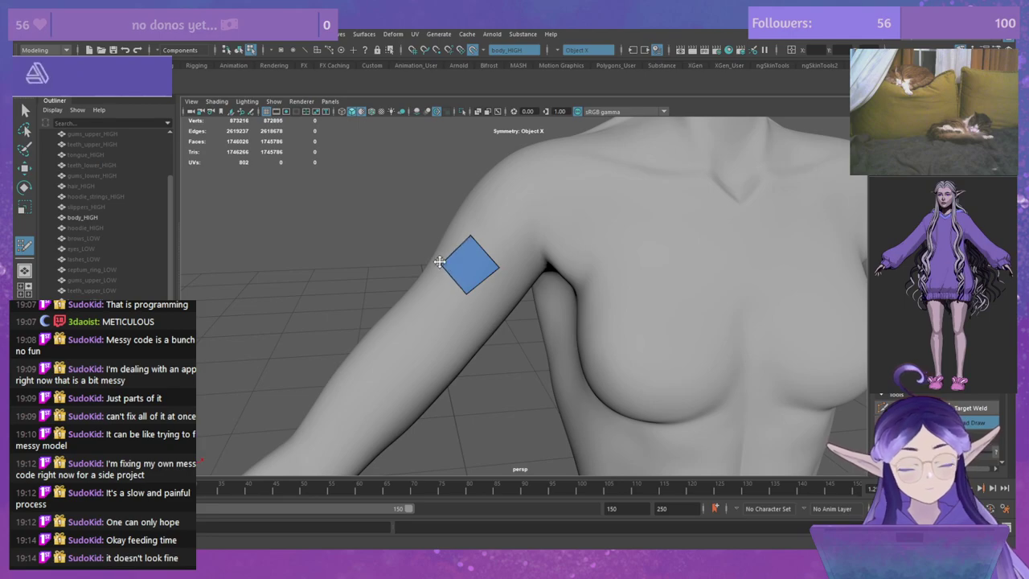
left_click_drag(479, 274, 503, 290)
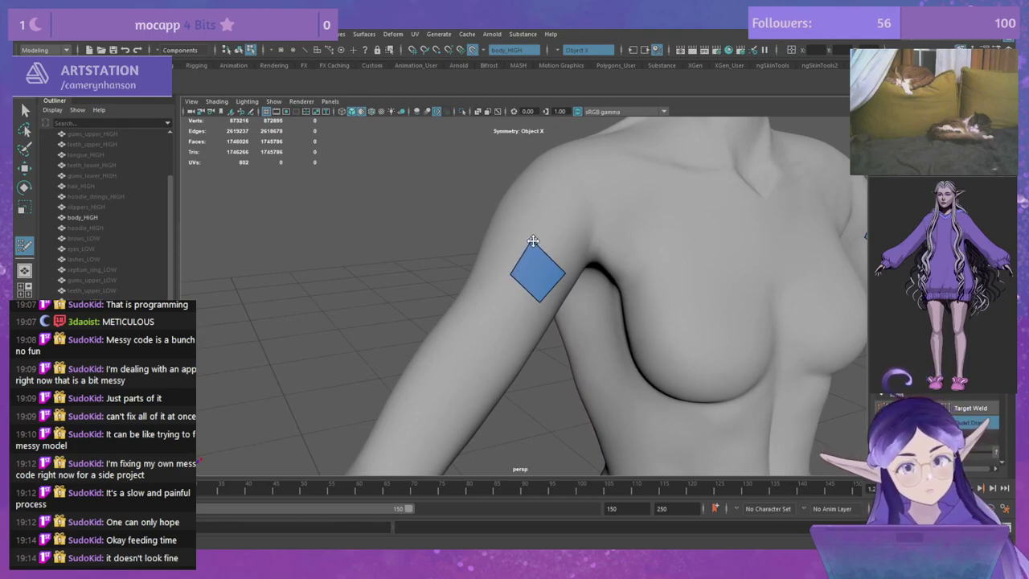
middle_click_drag(533, 241, 476, 268, "alt")
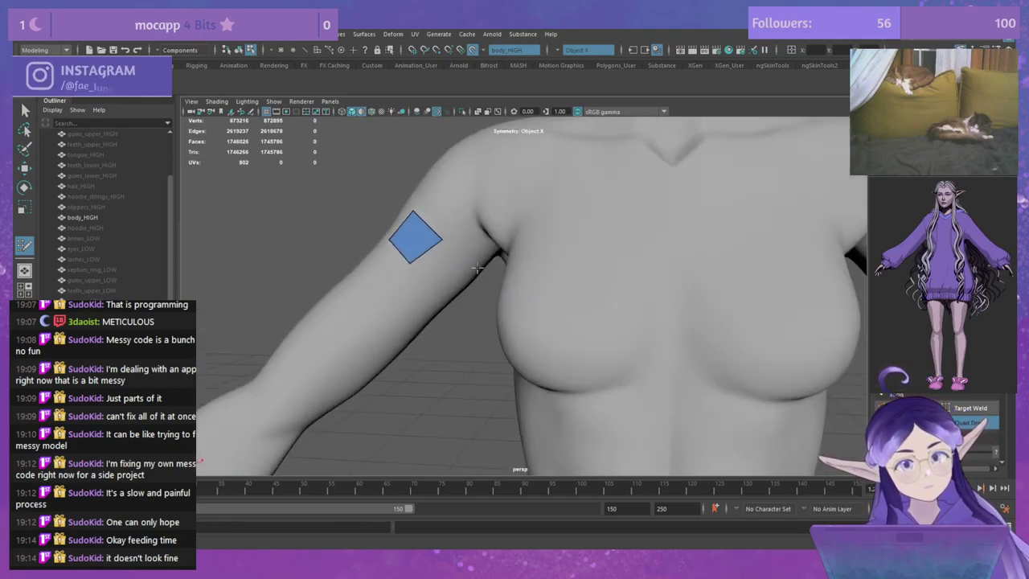
left_click_drag(434, 252, 506, 306, "alt")
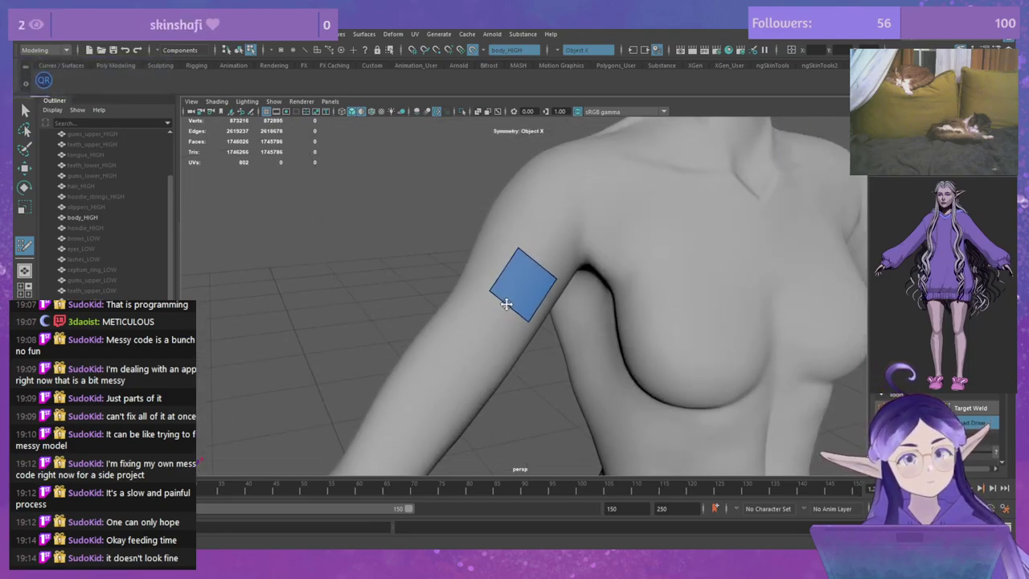
Step: Extend the strip with quads from the first one around the outer side of the upper arm to its back
left_click_drag(500, 274, 597, 294)
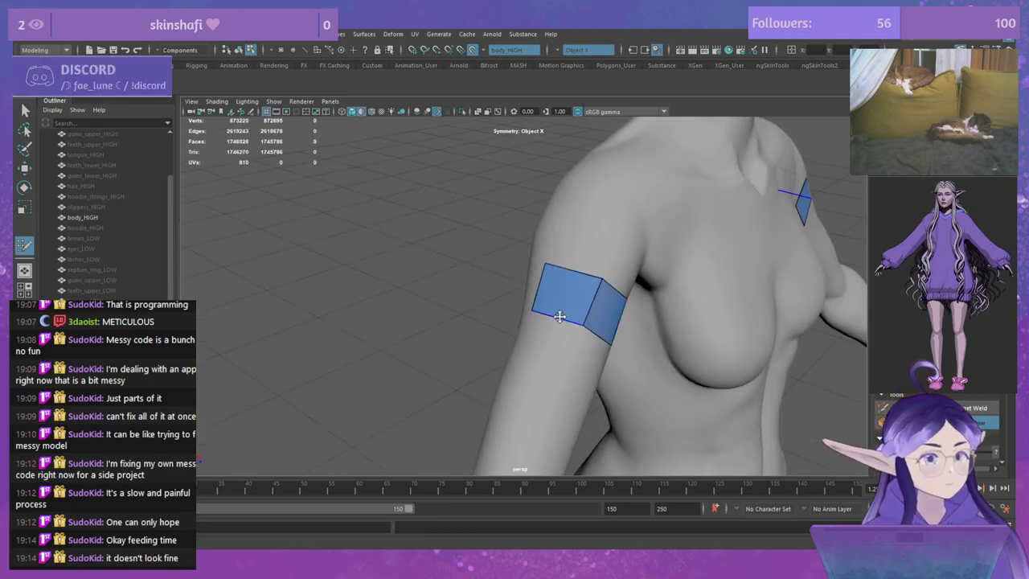
left_click_drag(563, 340, 504, 274, "alt")
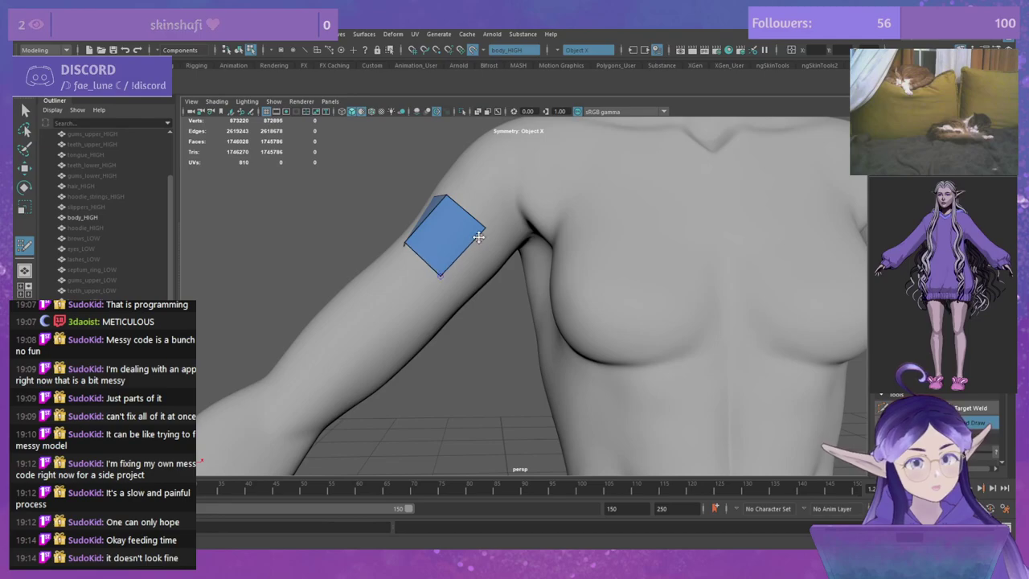
left_click_drag(486, 230, 573, 236, "alt")
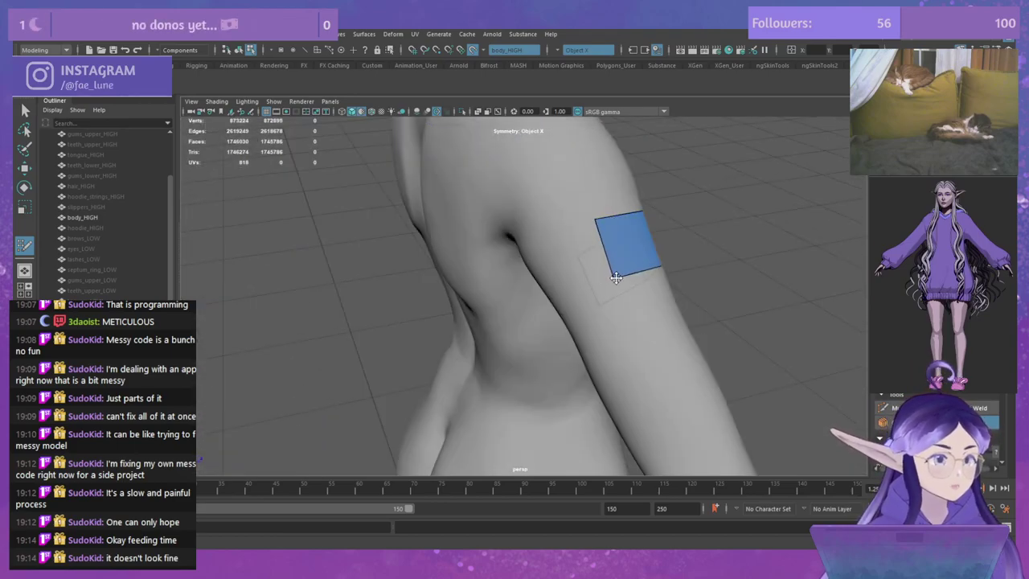
left_click_drag(616, 278, 746, 274, "alt")
key("Tab")
left_click_drag(562, 234, 505, 269)
left_click_drag(579, 271, 640, 248, "alt")
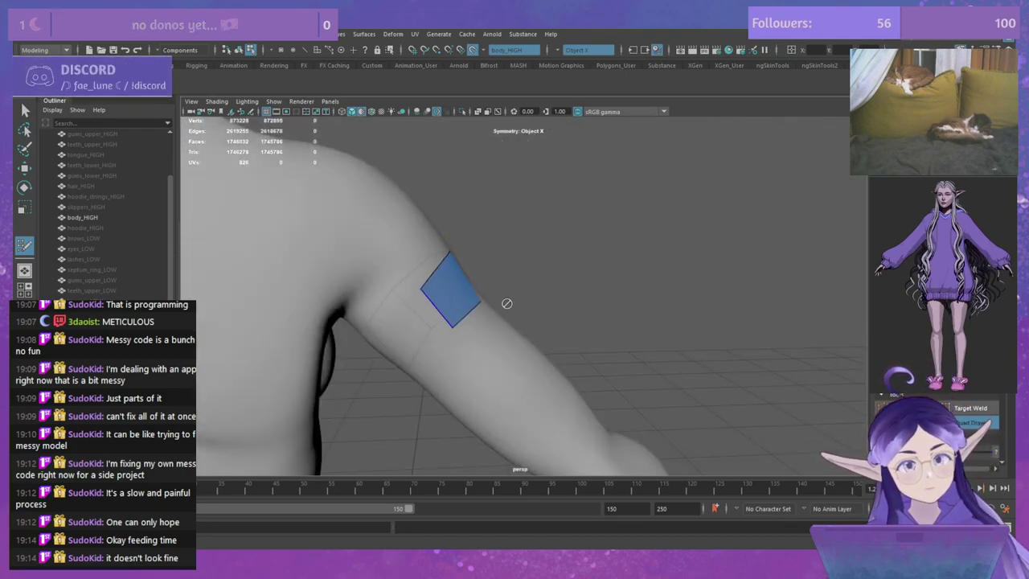
Step: Close the quad ring around the back and underside of the upper arm and adjust its vertices
left_click_drag(505, 301, 669, 241, "alt")
left_click_drag(523, 280, 438, 304, "alt")
left_click_drag(506, 301, 391, 329)
left_click(387, 333, "shift")
left_click_drag(431, 360, 430, 371)
left_click_drag(430, 285, 418, 291)
left_click_drag(427, 326, 424, 327)
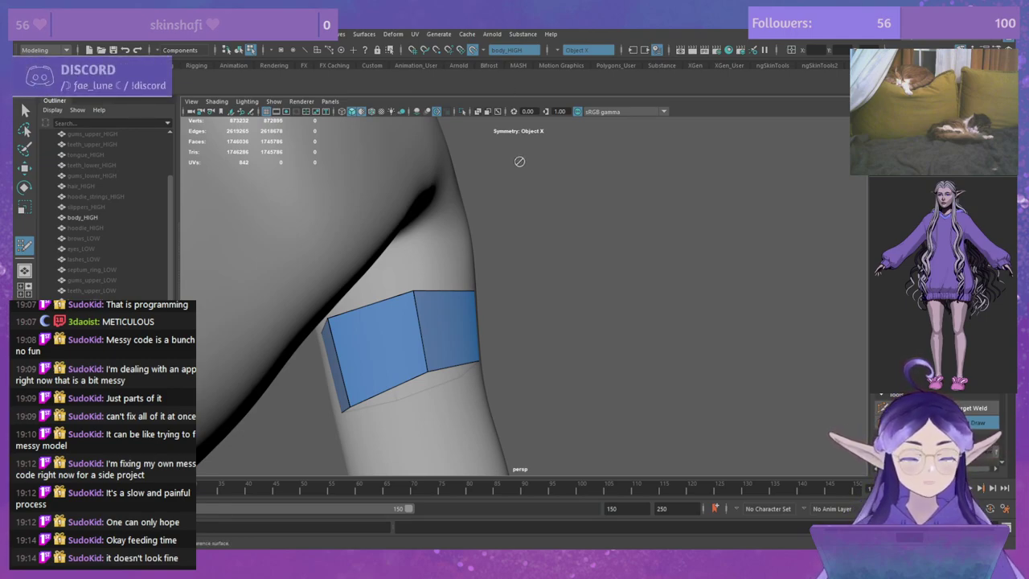
Step: Split the wide quad on the back of the upper-arm ring with an inserted edge along the arm
left_click_drag(522, 161, 565, 283, "alt")
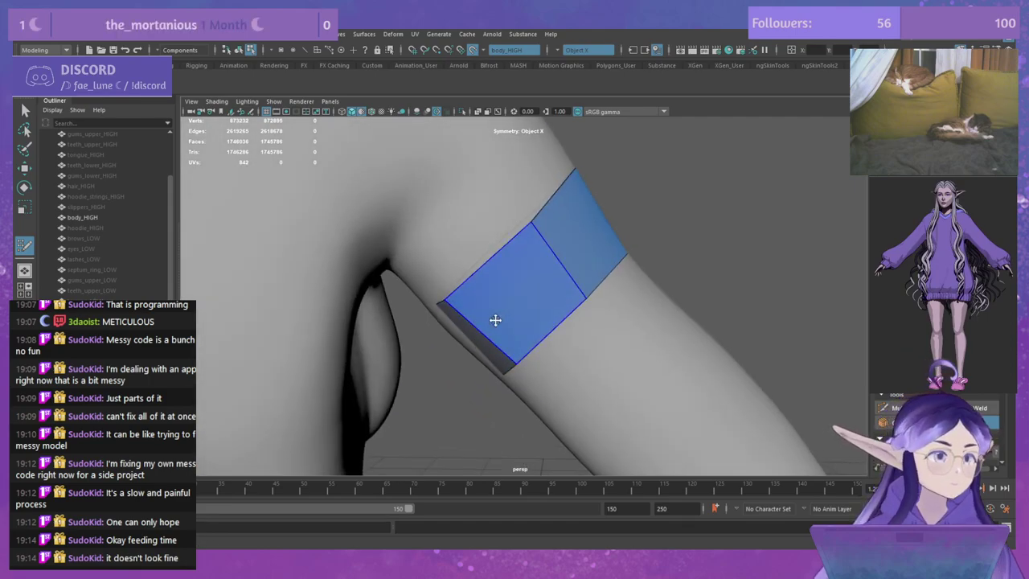
left_click_drag(496, 320, 549, 289, "alt")
mouse_move(381, 366)
left_mouse_down("alt")
mouse_move(402, 373)
mouse_move(638, 225)
mouse_move(648, 244)
left_mouse_up("alt")
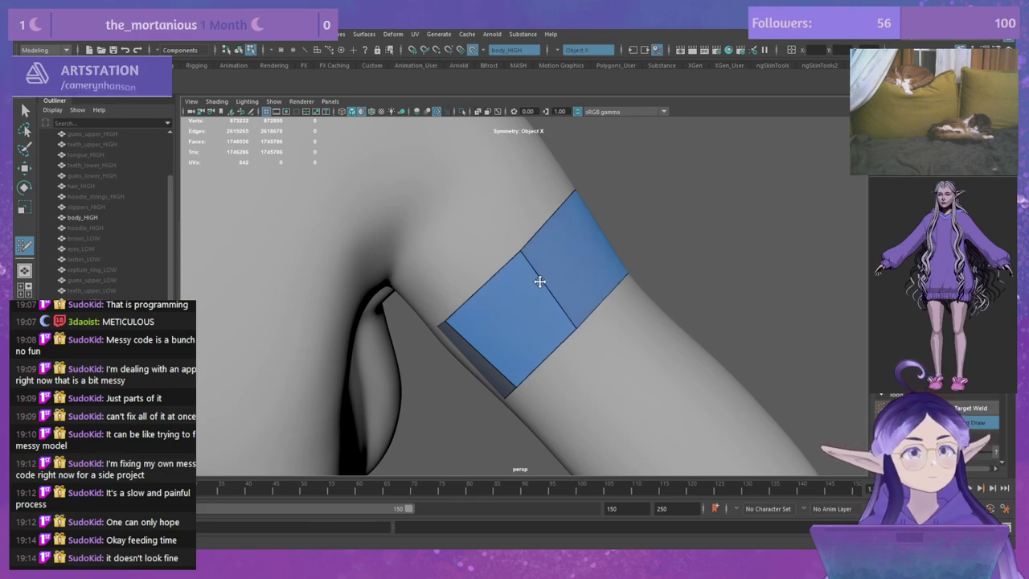
mouse_move(518, 245)
left_mouse_down("alt")
mouse_move(606, 264)
mouse_move(661, 221)
mouse_move(648, 252)
mouse_move(686, 251)
mouse_move(595, 236)
mouse_move(609, 250)
left_mouse_up("alt")
left_click(561, 251, "ctrl")
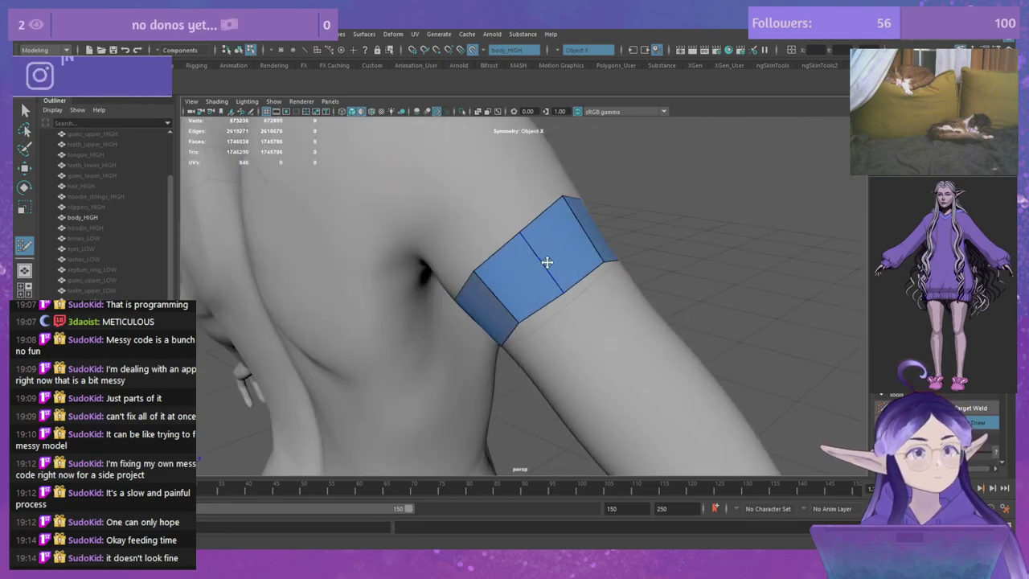
Step: Even out the lower border of the upper-arm ring, save the scene and resume Quad Draw
mouse_move(706, 234)
left_mouse_down("alt")
mouse_move(631, 253)
mouse_move(649, 266)
mouse_move(610, 245)
left_mouse_up("alt")
mouse_move(550, 322)
left_mouse_down("alt")
mouse_move(668, 315)
mouse_move(653, 312)
left_mouse_up("alt")
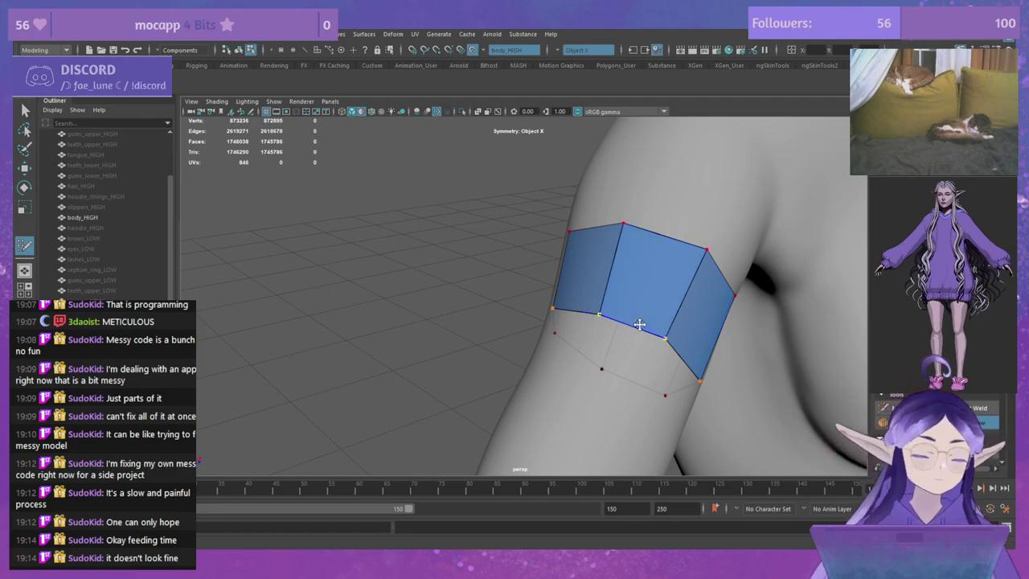
mouse_move(605, 316)
left_mouse_down("shift")
mouse_move(648, 262)
mouse_move(610, 317)
left_mouse_up("shift")
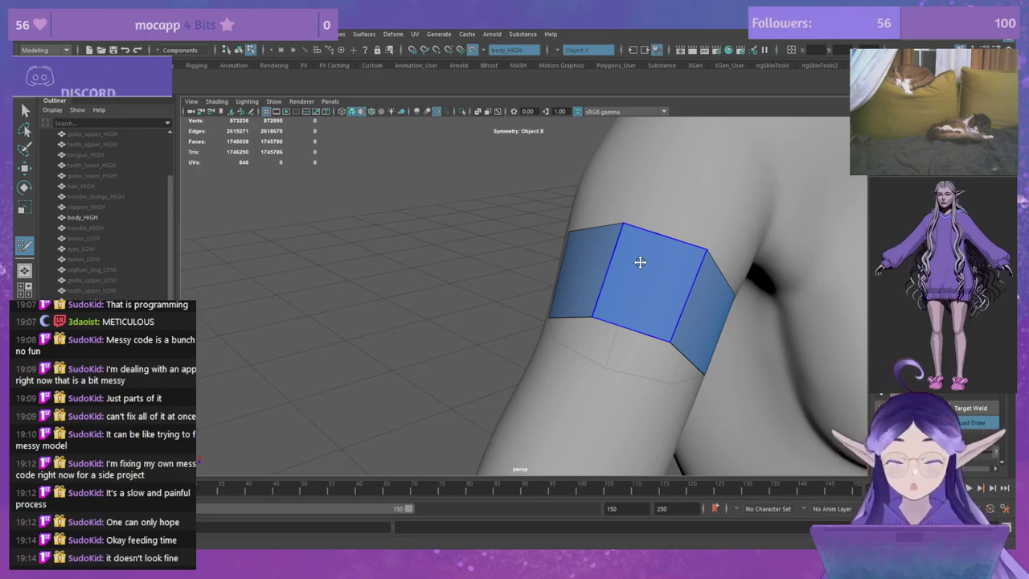
key("ctrl+s")
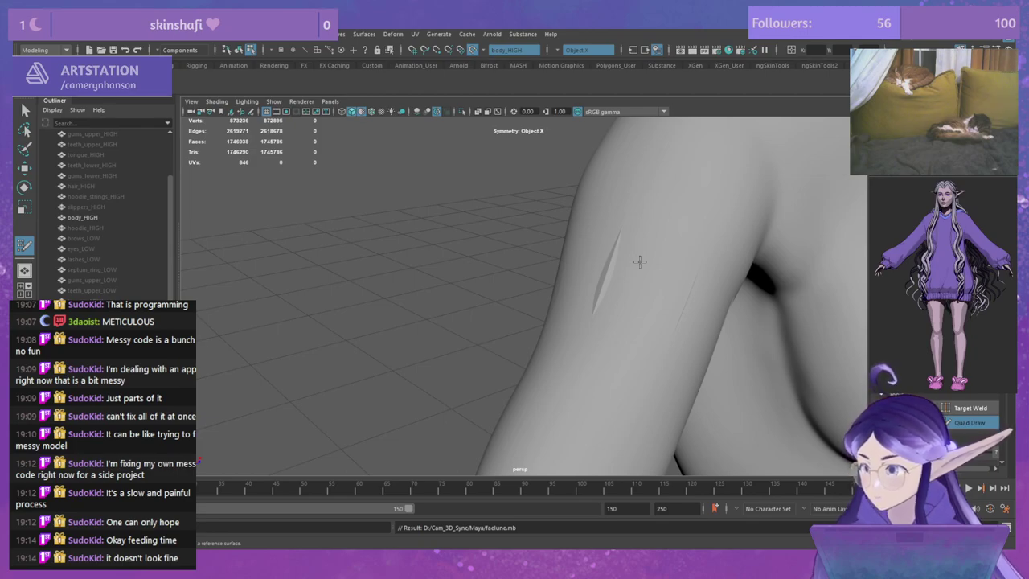
key("ctrl+z")
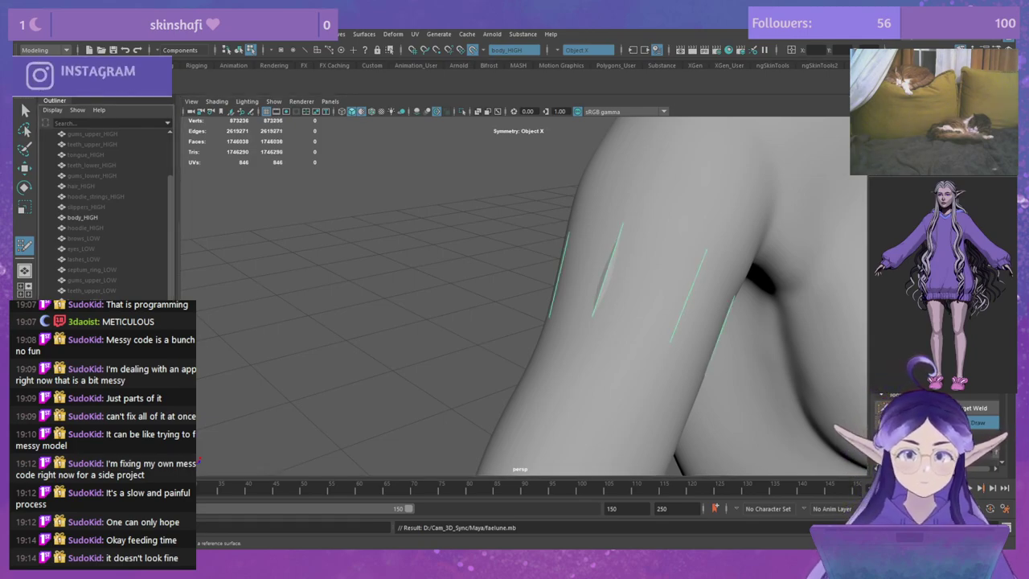
key("q")
key("y")
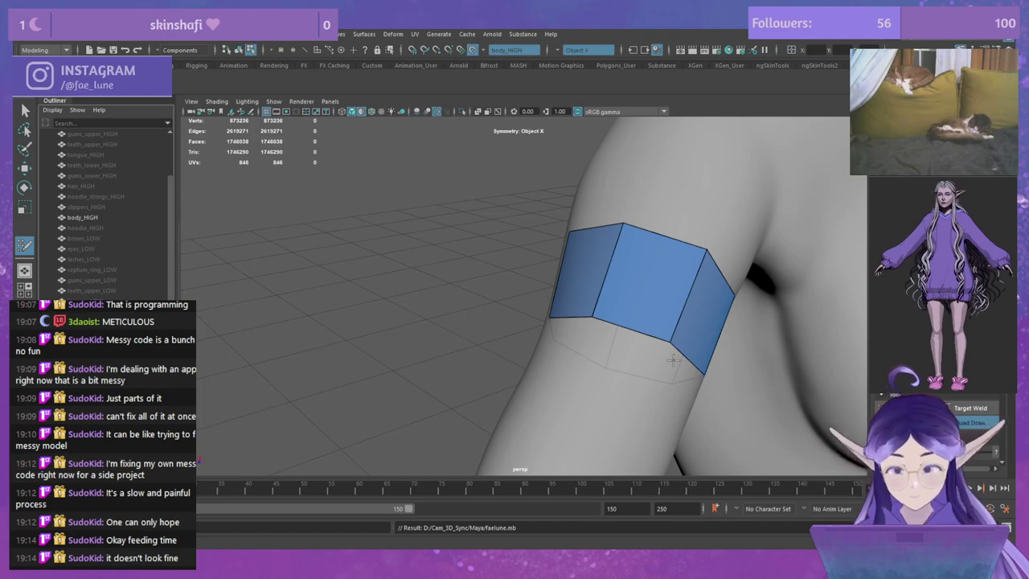
Step: Extrude the ring's lower border loop into four more rings of quads reaching just above the elbow
middle_click_drag(592, 360, 549, 316, "alt")
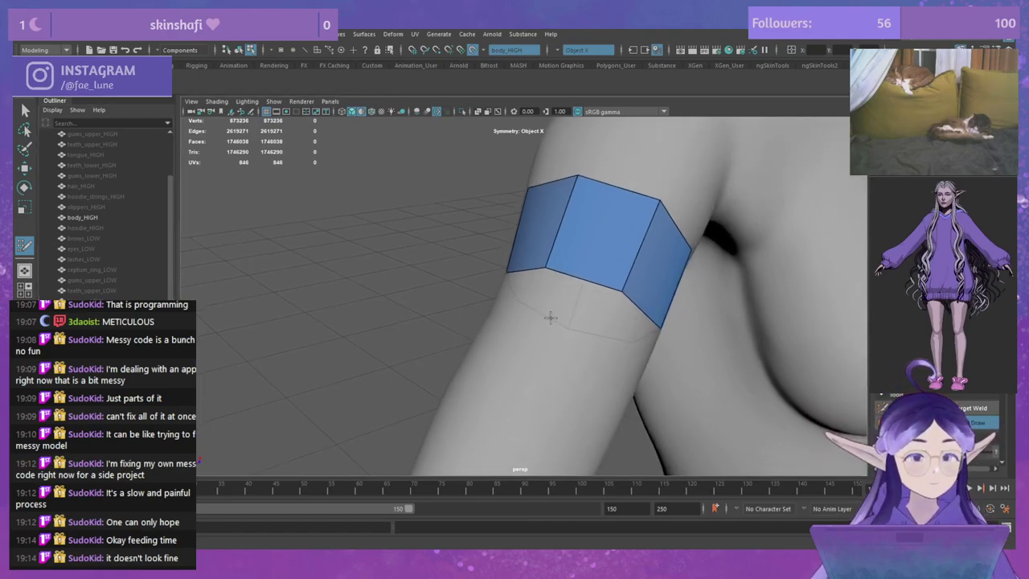
left_click_drag(772, 317, 685, 317, "alt")
right_click_drag(684, 317, 569, 258, "alt")
middle_click_drag(570, 258, 635, 213, "alt")
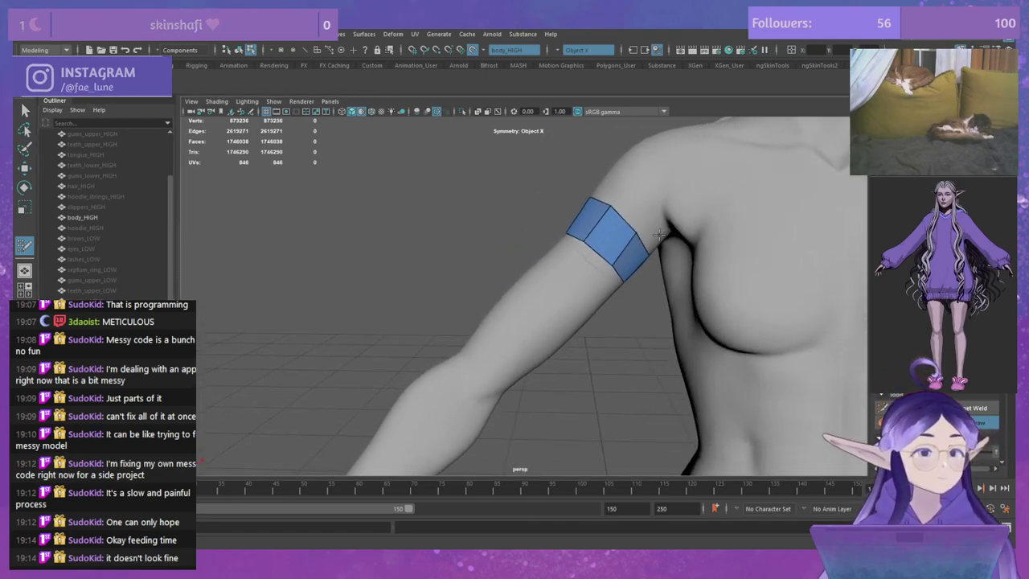
middle_click_drag(599, 257, 573, 273)
mouse_move(573, 271)
left_mouse_down()
mouse_move(573, 286)
mouse_move(497, 350)
mouse_move(584, 397)
mouse_move(679, 397)
mouse_move(730, 373)
left_mouse_up()
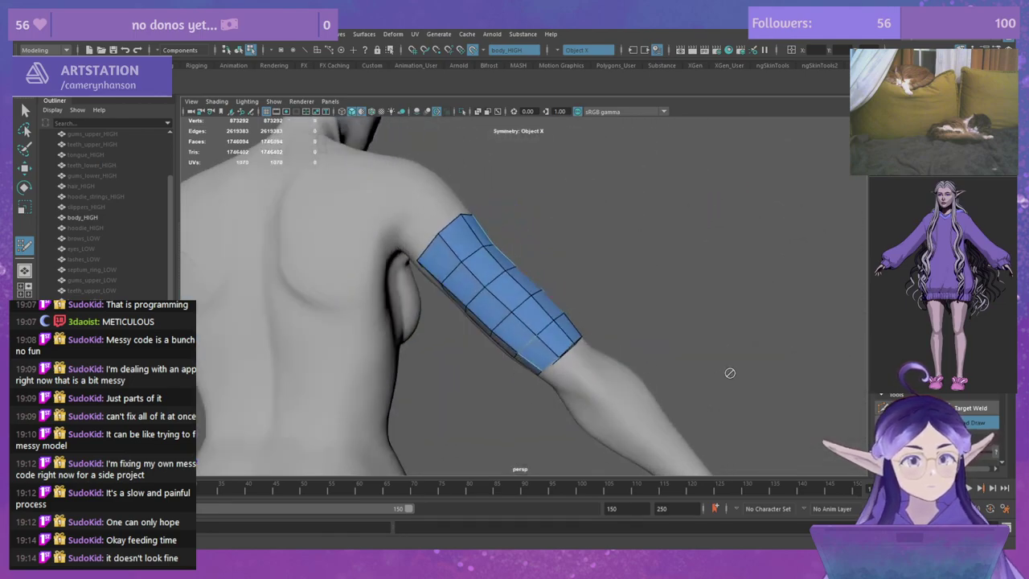
Step: Relax the upper-arm vertices near the elbow so the new rings follow the arm evenly
left_click_drag(595, 350, 658, 339, "alt")
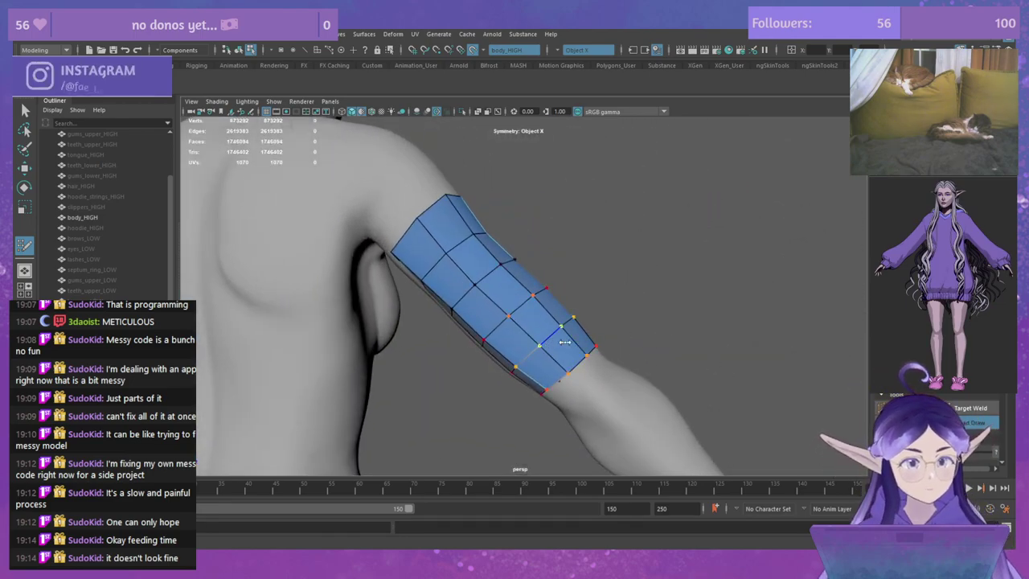
mouse_move(572, 338)
left_mouse_down("shift")
mouse_move(472, 310)
mouse_move(569, 308)
left_mouse_up("shift")
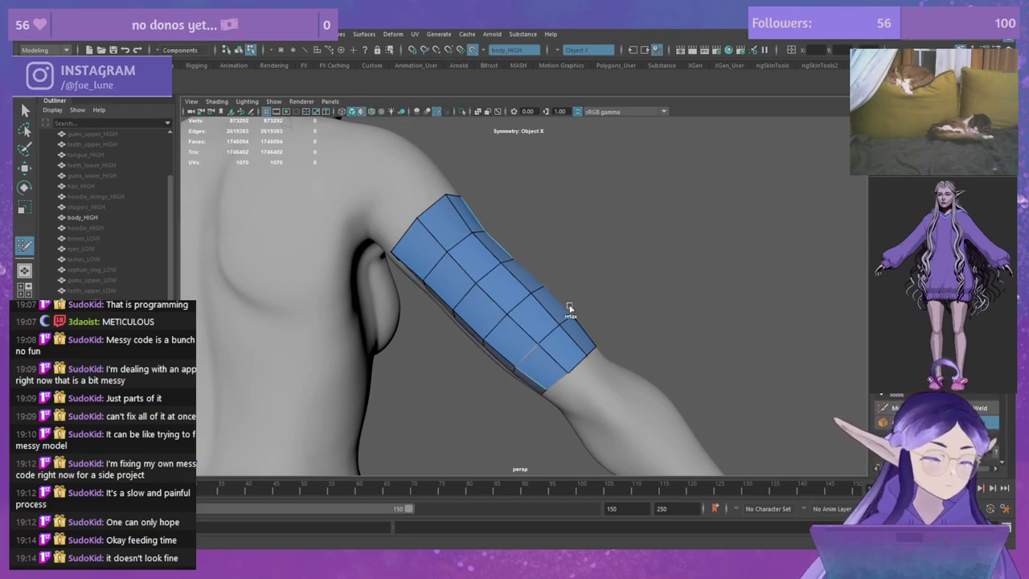
left_click_drag(596, 346, 583, 331, "shift")
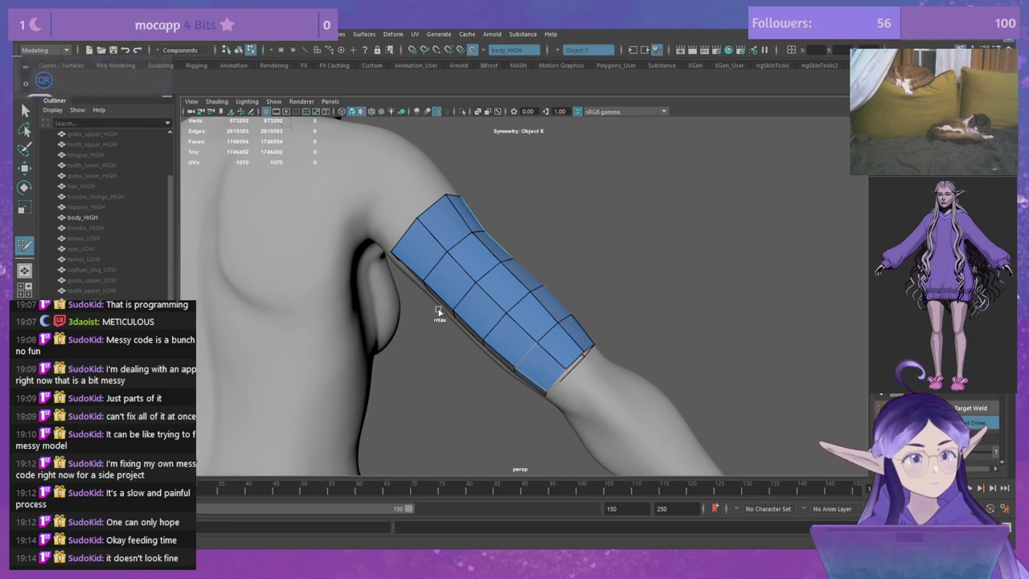
left_click_drag(459, 316, 588, 382, "alt")
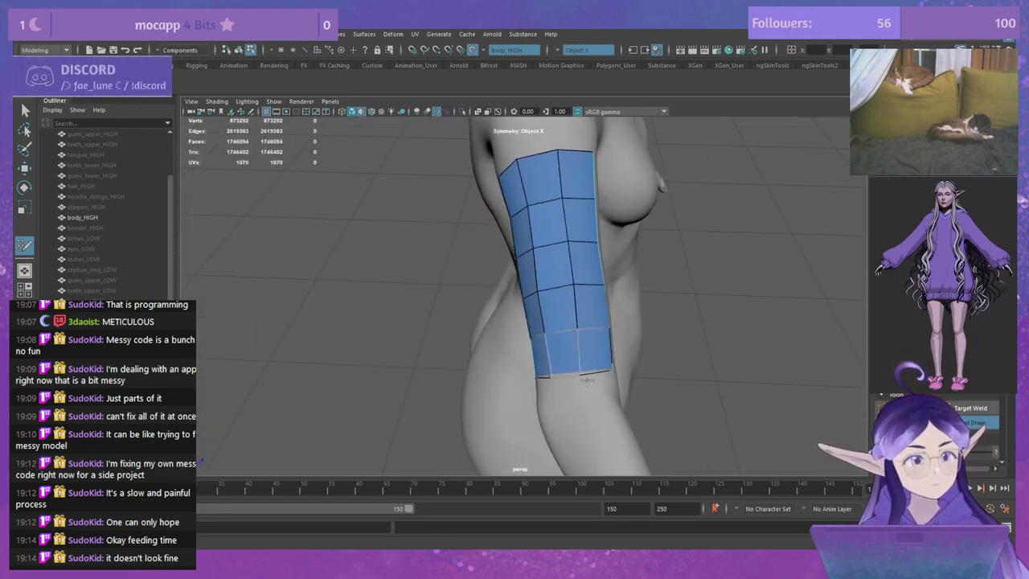
left_click_drag(632, 353, 611, 293, "alt")
Step: Extrude the border loop at the elbow into four more rings of quads down the forearm
left_click_drag(524, 287, 557, 207, "alt")
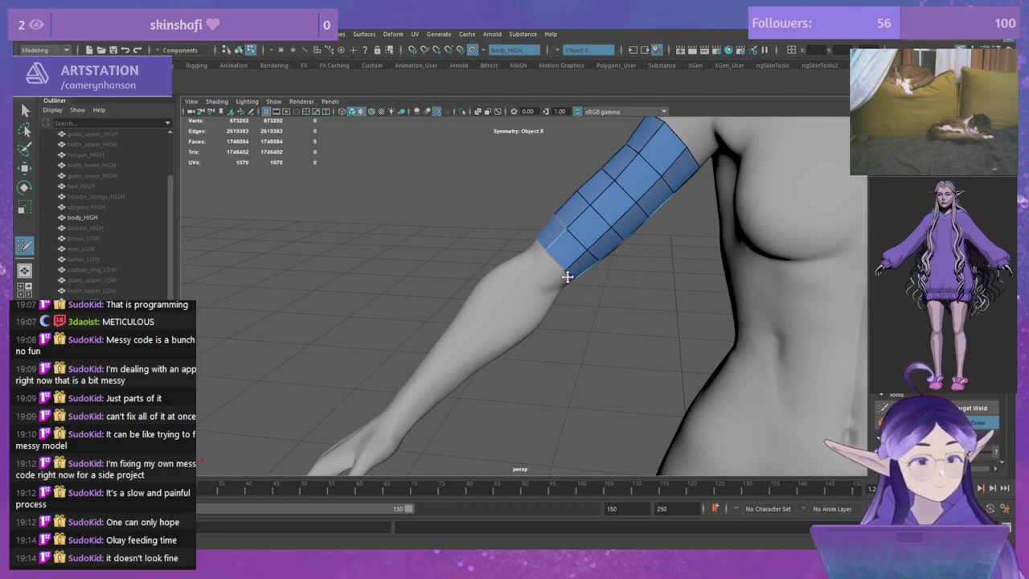
left_click_drag(567, 277, 556, 243, "alt")
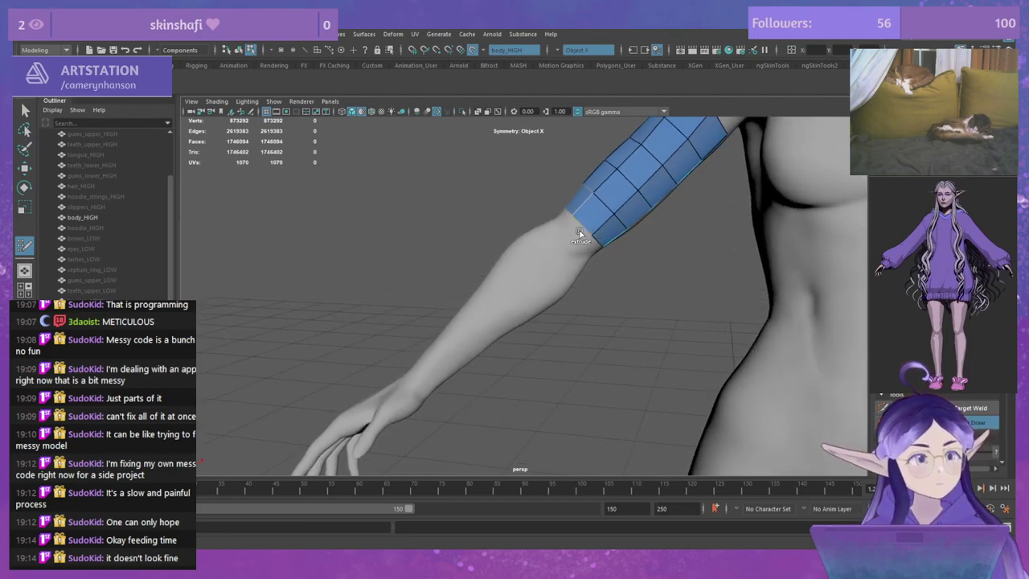
left_click_drag(580, 233, 738, 303)
right_click_drag(737, 303, 729, 351, "alt")
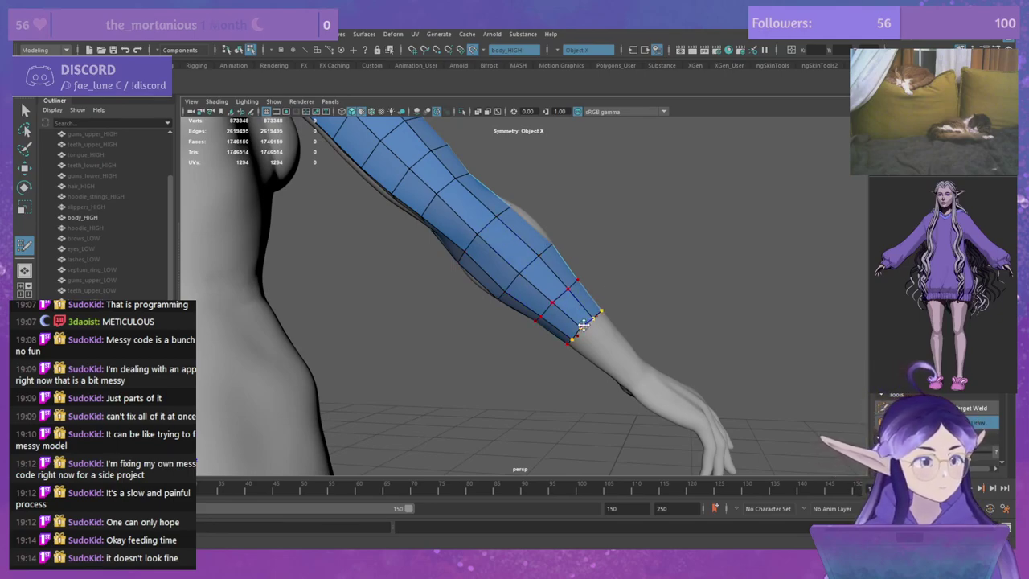
Step: Move and relax the vertices of the last forearm ring to align its border above the wrist
left_click_drag(581, 327, 585, 330)
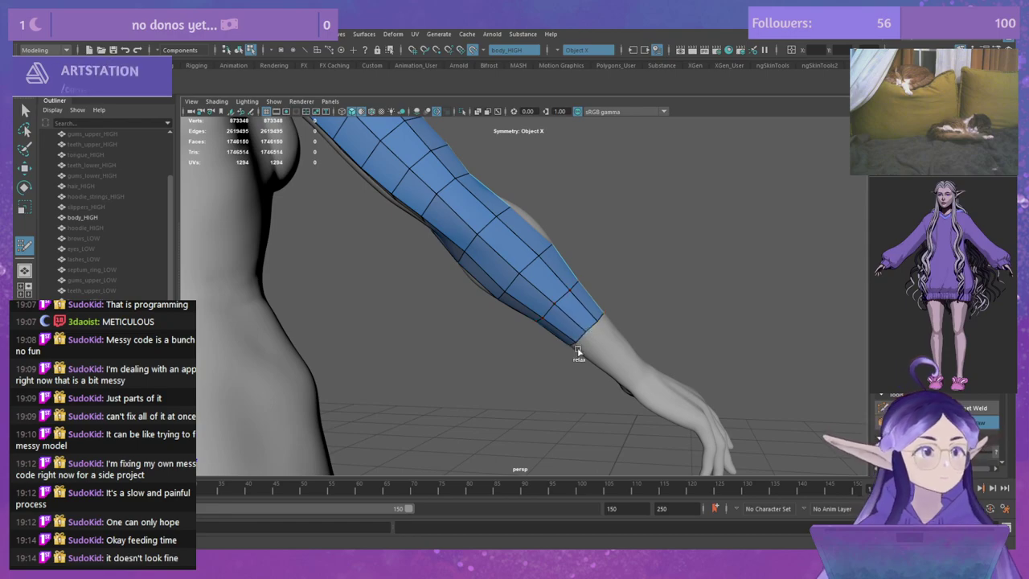
left_click_drag(648, 301, 615, 318, "alt")
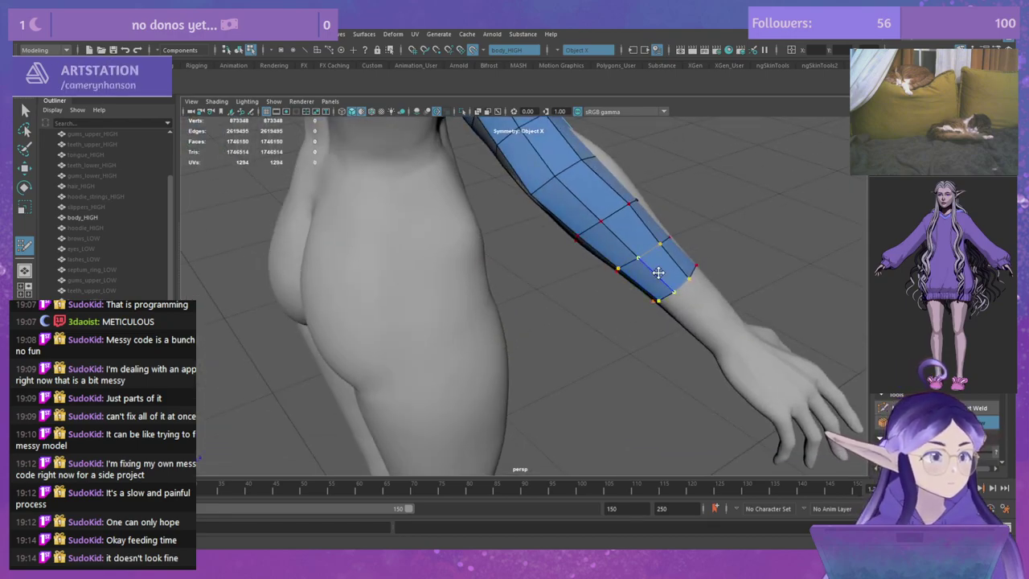
left_click_drag(671, 264, 506, 402, "alt")
left_click_drag(682, 329, 593, 363, "alt")
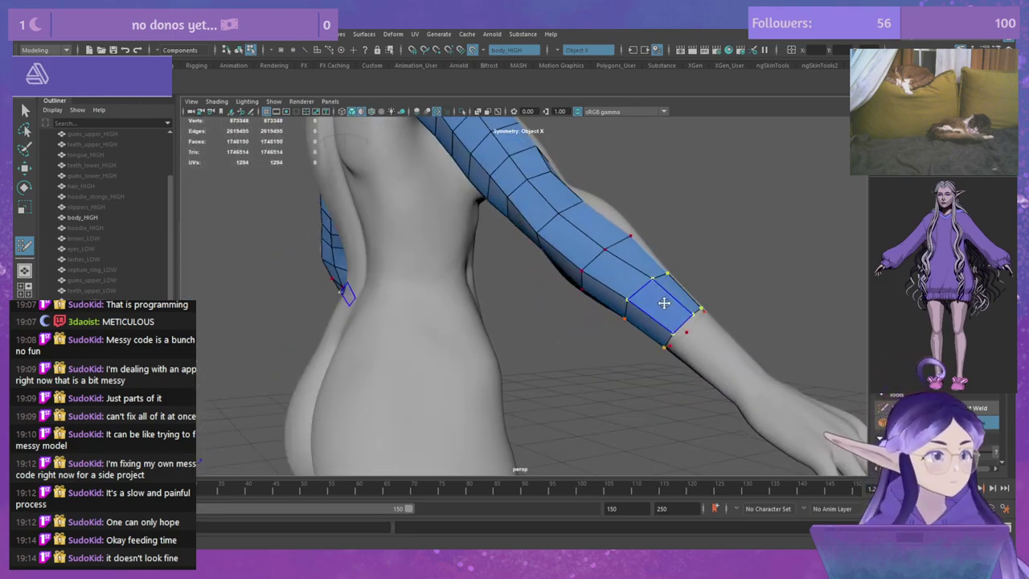
left_click_drag(664, 302, 700, 339, "alt")
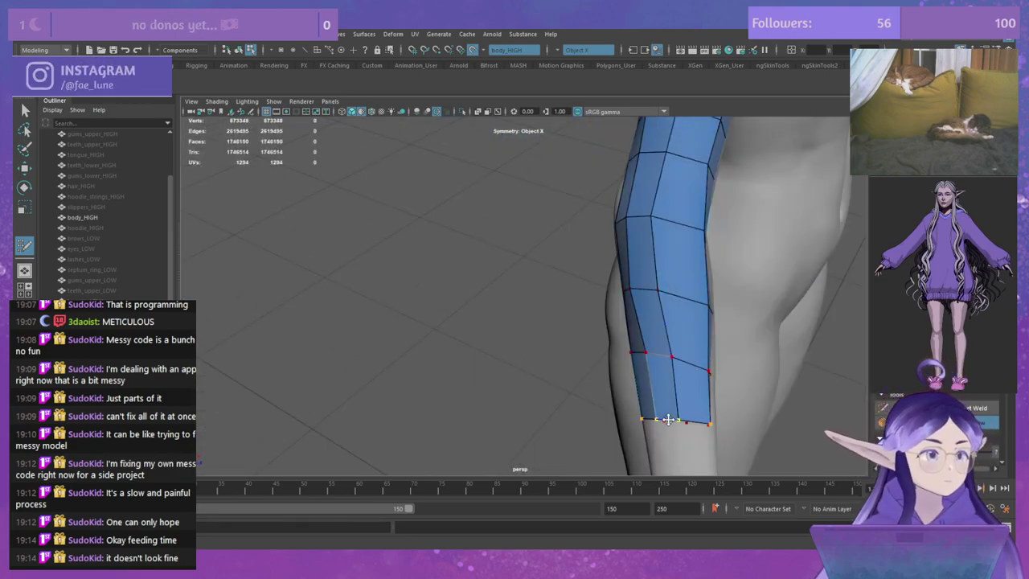
Step: Relax the forearm's interior vertices so the lengthwise edges run straight and the quads are evenly spaced
left_click_drag(668, 384, 651, 322, "alt")
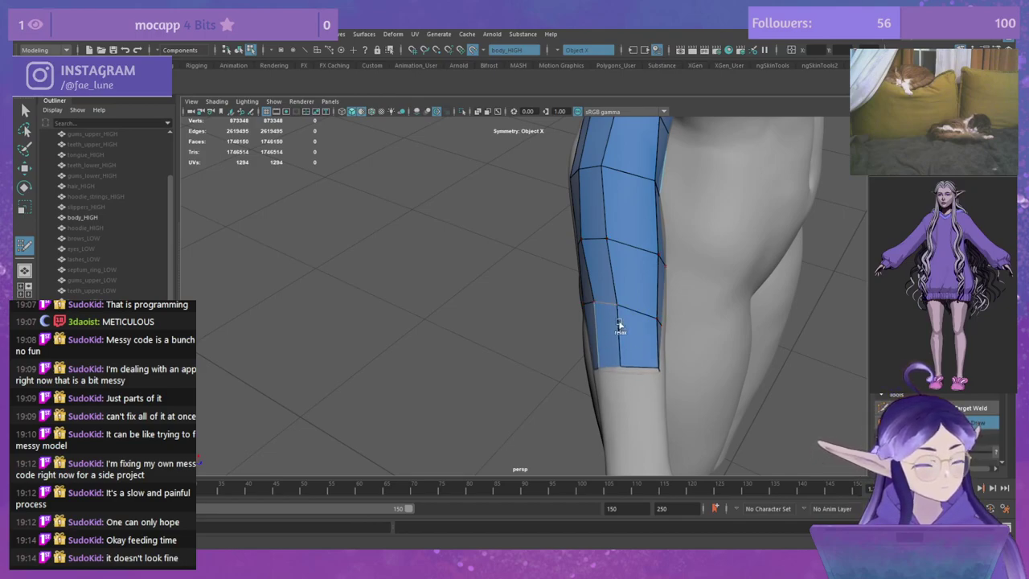
mouse_move(620, 255)
left_mouse_down("shift")
mouse_move(638, 274)
mouse_move(659, 204)
mouse_move(592, 278)
left_mouse_up("shift")
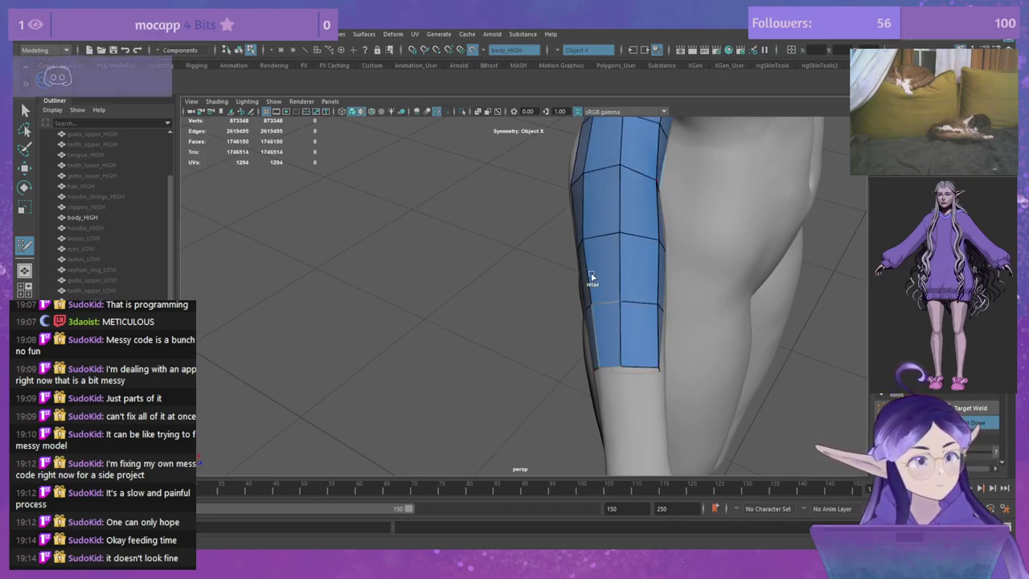
scroll(658, 217, "down", 3)
left_click_drag(657, 215, 570, 271, "alt")
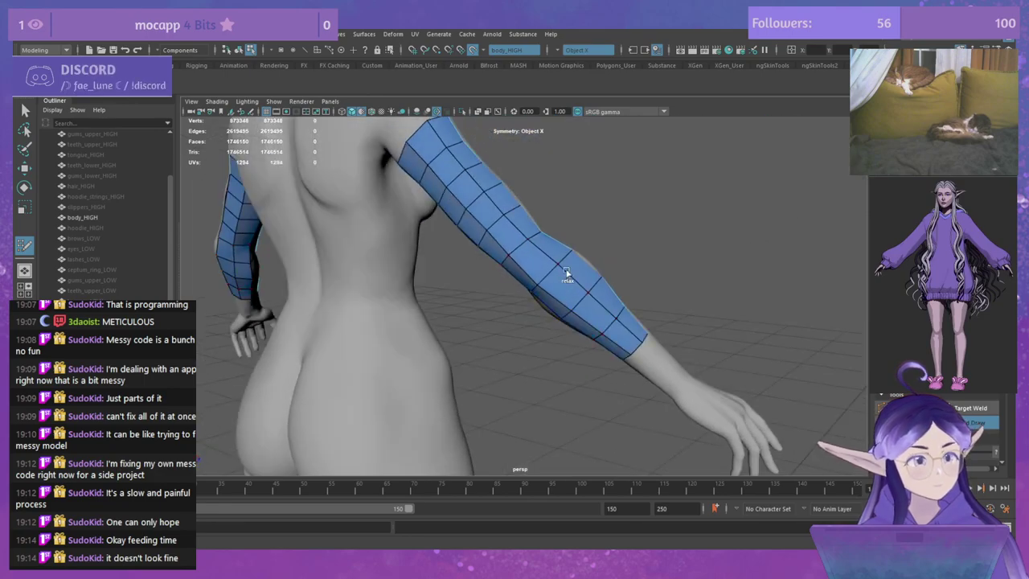
Step: Delete the quads covering the back of the elbow and the adjoining upper forearm, leaving an opening in the arm mesh
mouse_move(747, 258)
left_mouse_down("alt")
mouse_move(526, 246)
mouse_move(496, 298)
mouse_move(609, 206)
mouse_move(510, 238)
left_mouse_up("alt")
left_click_drag(508, 258, 731, 281, "alt")
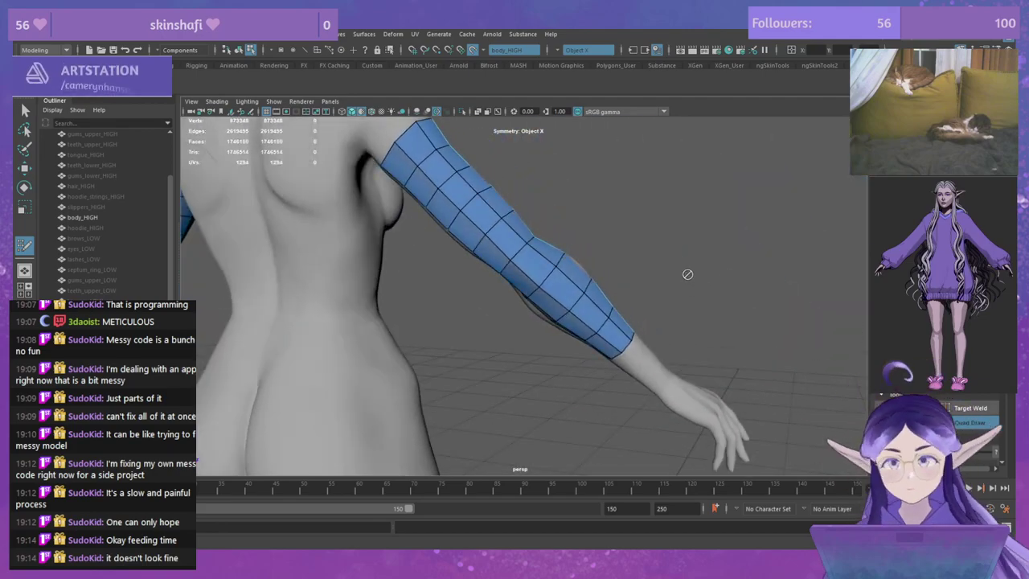
left_click_drag(669, 249, 685, 304, "alt")
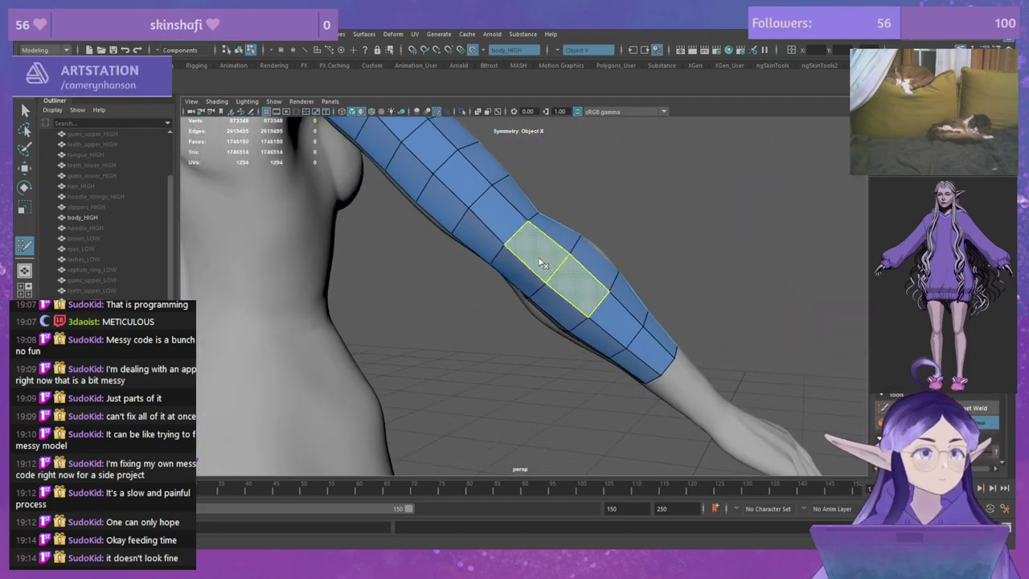
left_click_drag(646, 265, 676, 240, "alt")
left_click(542, 333, "ctrl+shift")
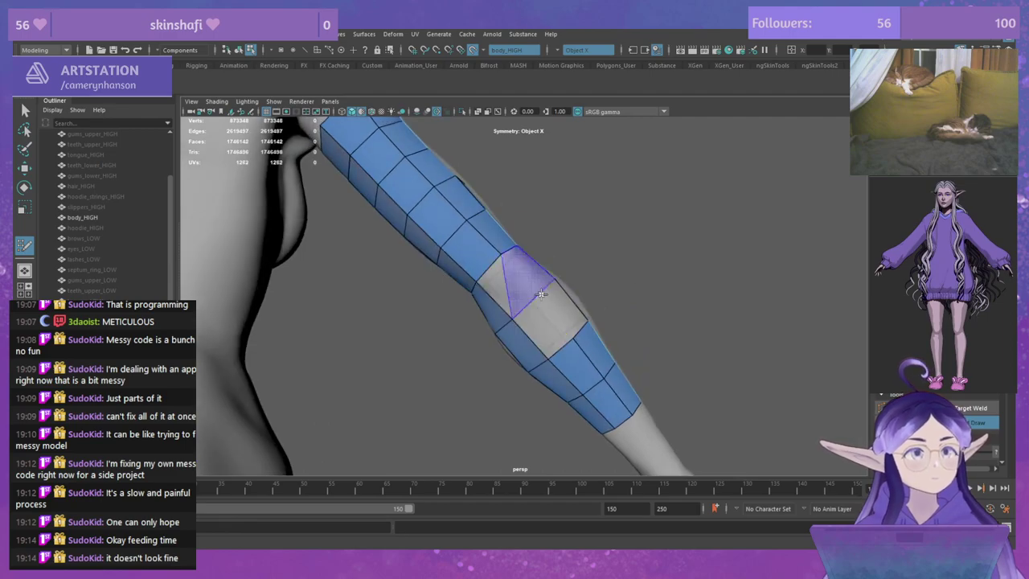
left_click(541, 294, "ctrl+shift")
mouse_move(746, 275)
left_mouse_down("alt")
mouse_move(703, 293)
mouse_move(520, 239)
left_mouse_up("alt")
left_click(503, 234, "ctrl")
left_click_drag(662, 264, 697, 218, "alt")
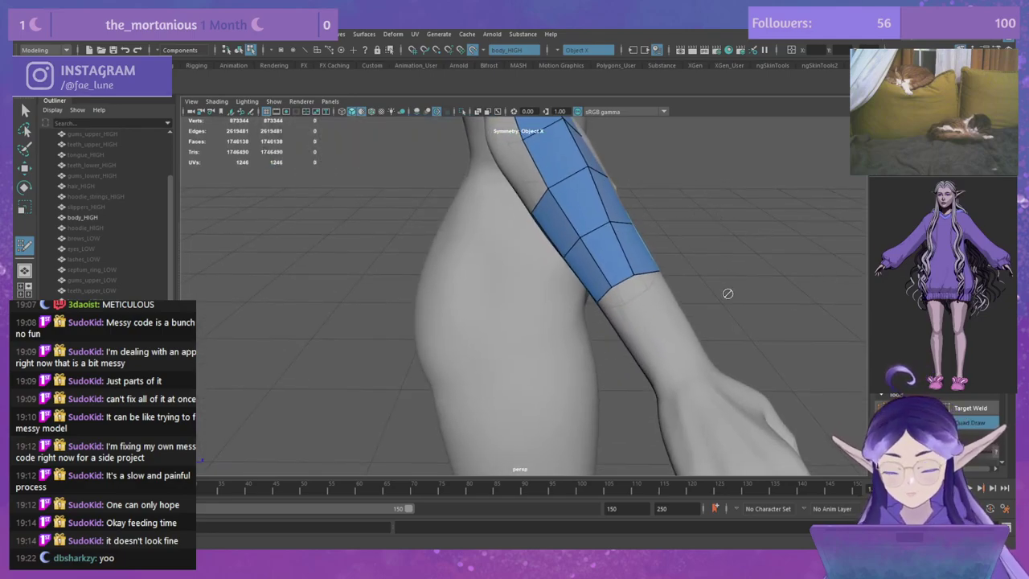
Step: Move and relax the vertices of the forearm's lower border loop so it runs evenly around the arm above the wrist
left_click_drag(727, 293, 482, 252, "alt")
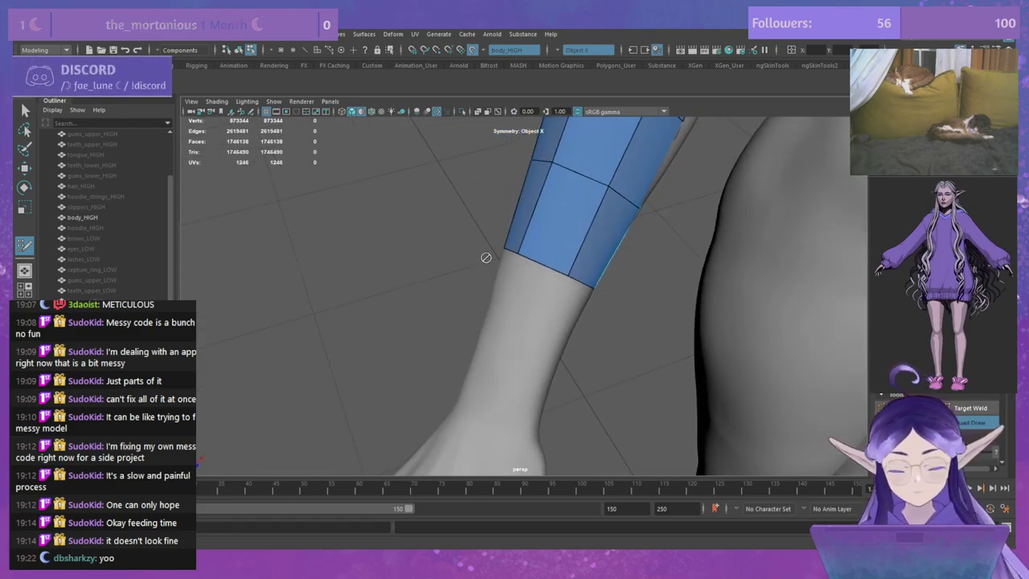
left_click_drag(568, 276, 455, 232, "alt")
middle_click_drag(455, 232, 447, 188, "alt")
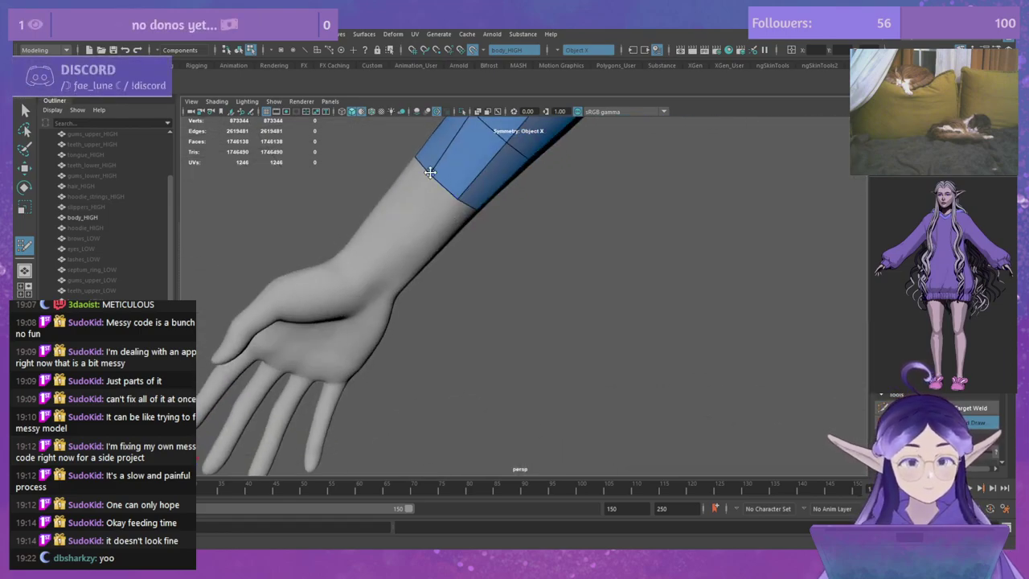
left_click_drag(503, 195, 525, 243, "alt")
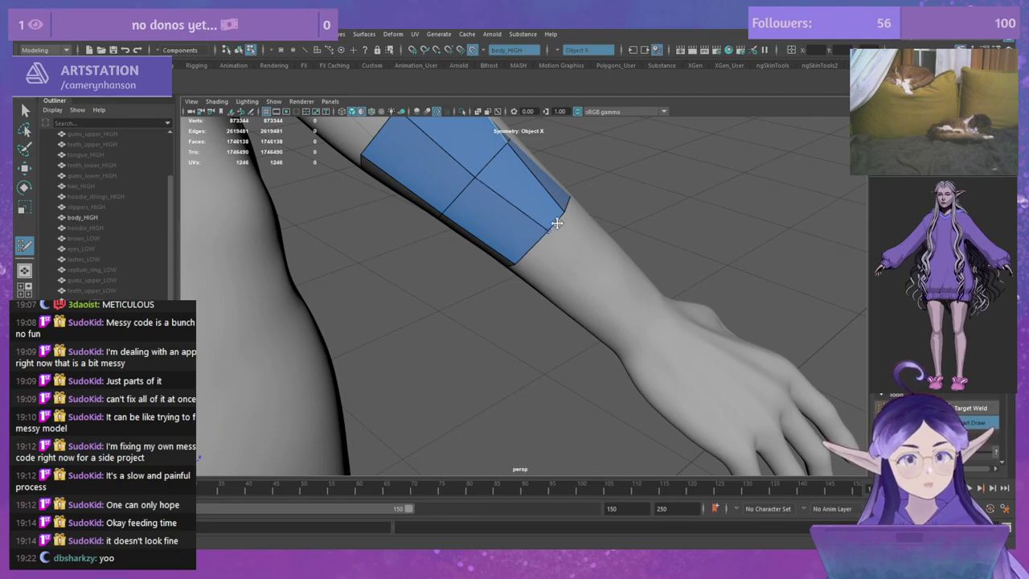
left_click_drag(629, 216, 730, 164, "alt")
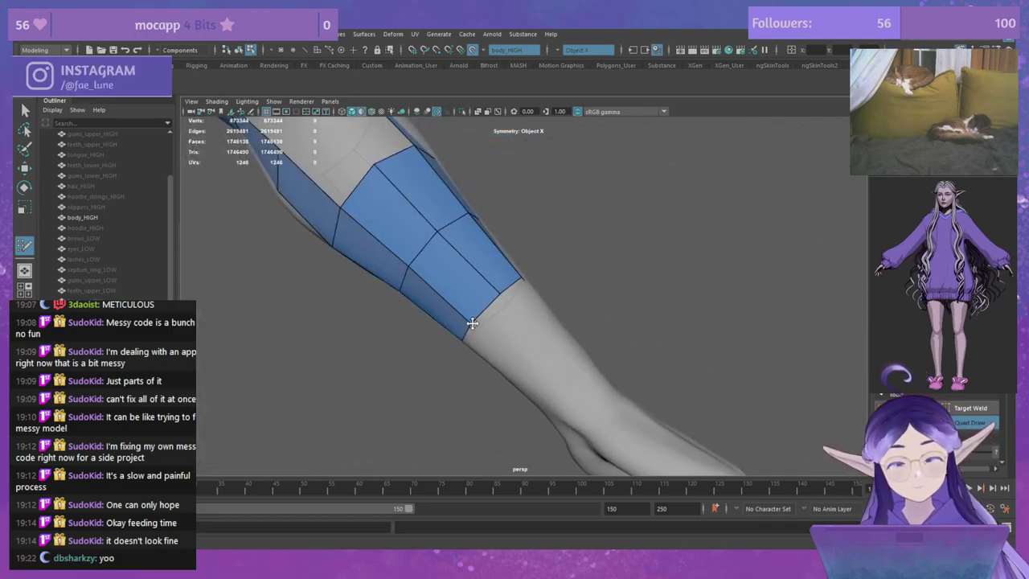
left_click_drag(472, 324, 469, 295, "alt")
left_click_drag(602, 271, 561, 290, "alt")
left_click_drag(664, 275, 509, 264, "alt")
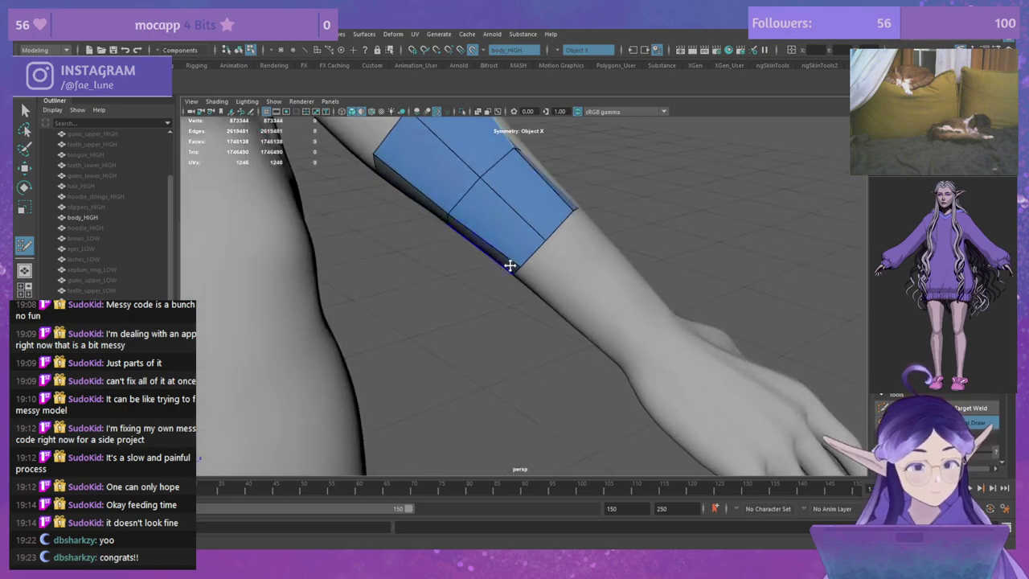
left_click_drag(538, 230, 603, 255, "alt")
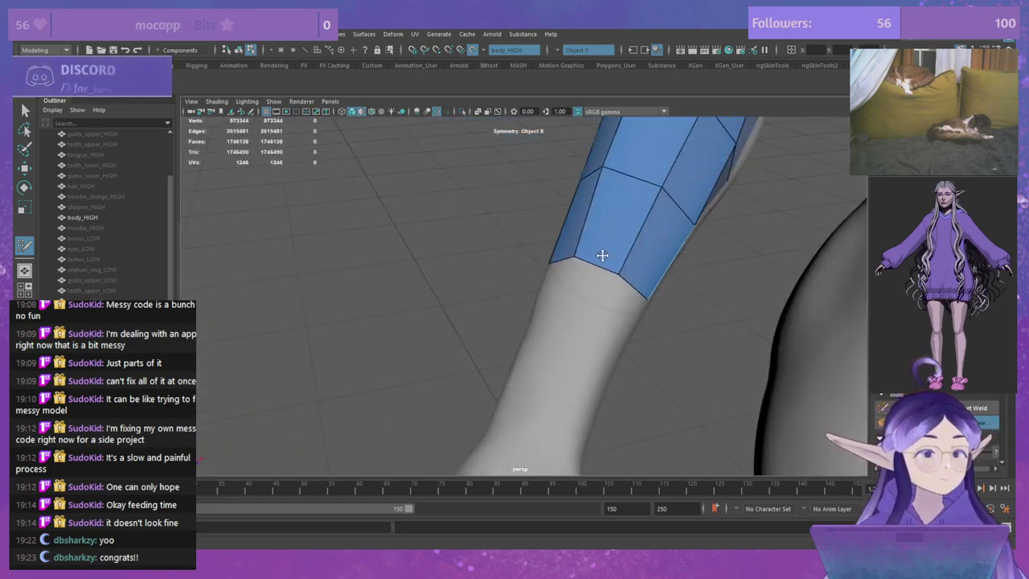
left_click_drag(694, 326, 693, 245, "alt")
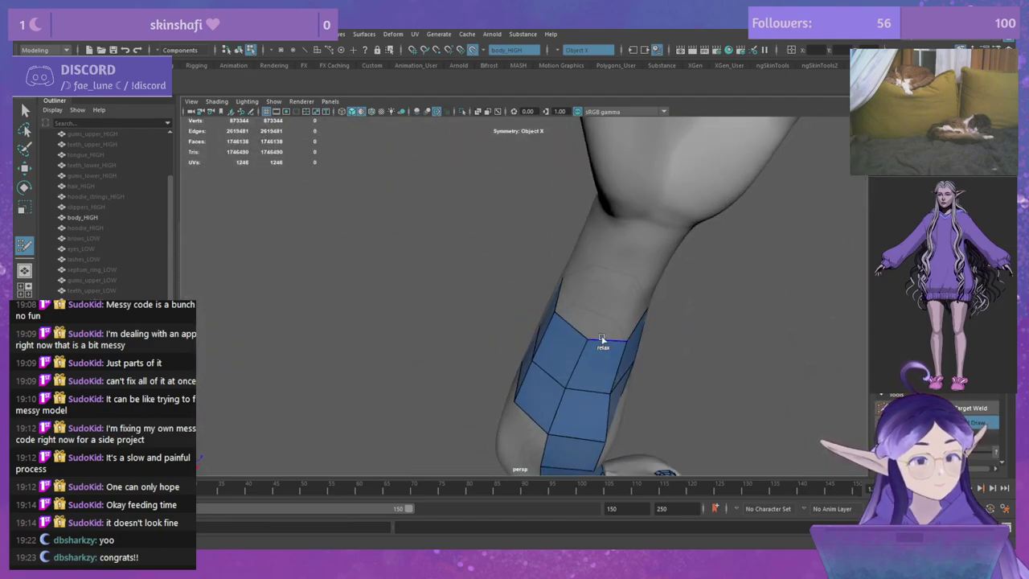
left_click_drag(631, 328, 651, 223, "alt")
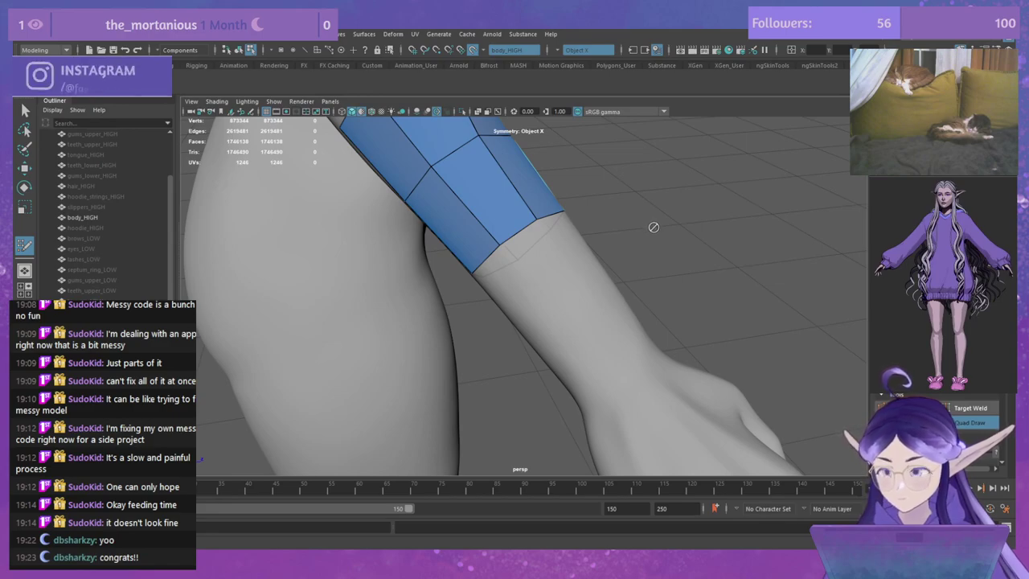
Step: Extrude the forearm's border loop down to the wrist and insert an edge loop halfway along the new ring
left_click_drag(654, 227, 626, 218, "alt")
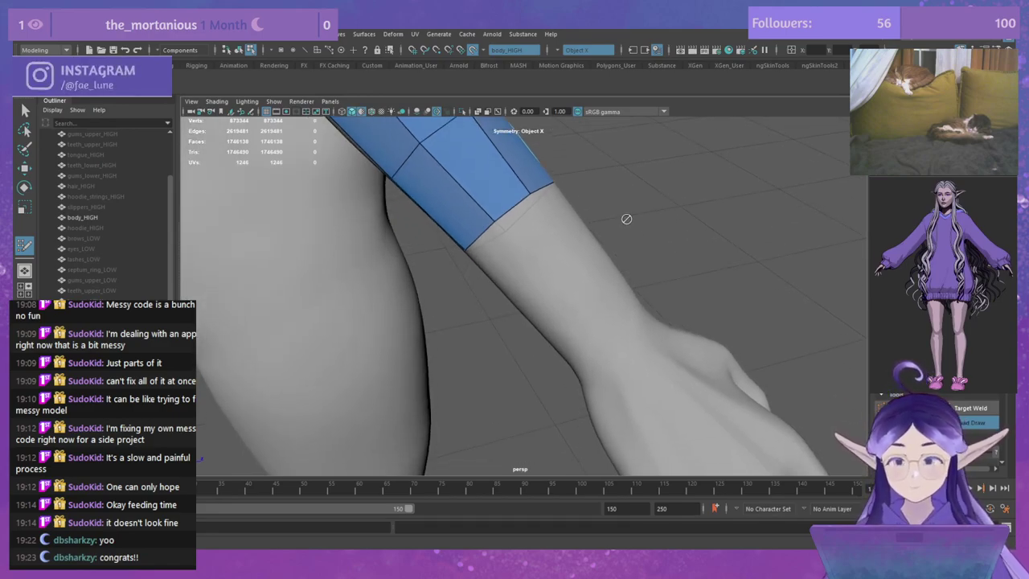
left_click_drag(510, 211, 611, 336, "shift")
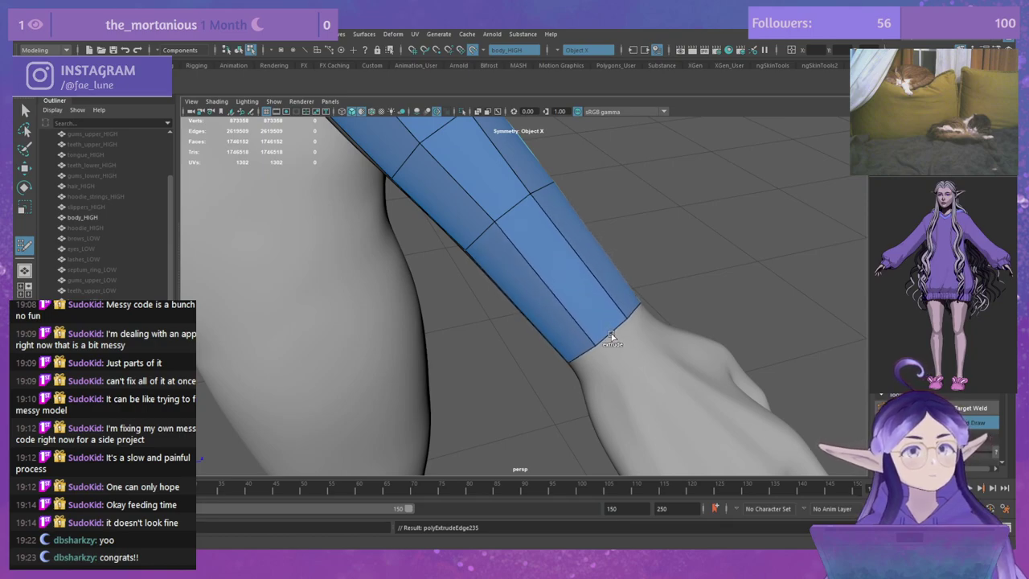
left_click(578, 269, "ctrl")
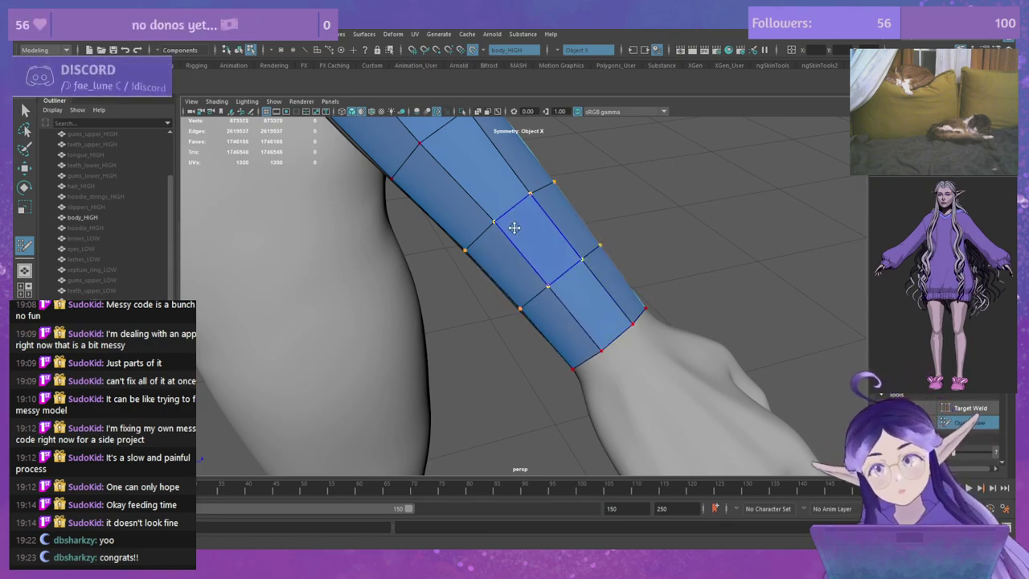
Step: Relax the new rings near the wrist from all sides so their quads follow the arm evenly
right_click_drag(648, 265, 520, 265, "alt")
mouse_move(540, 249)
left_mouse_down("shift")
mouse_move(523, 248)
mouse_move(542, 260)
left_mouse_up("shift")
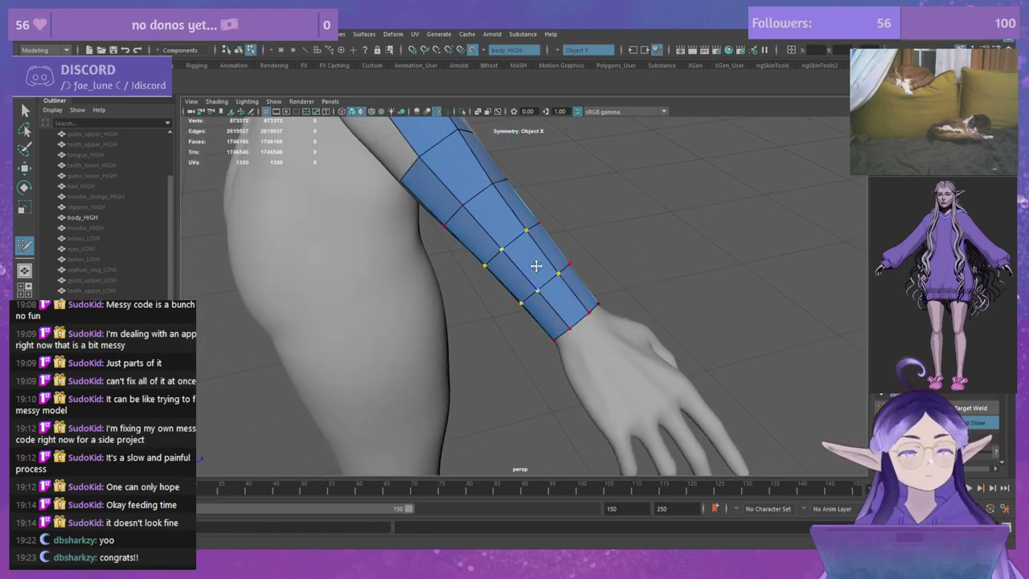
left_click_drag(666, 258, 544, 291, "alt")
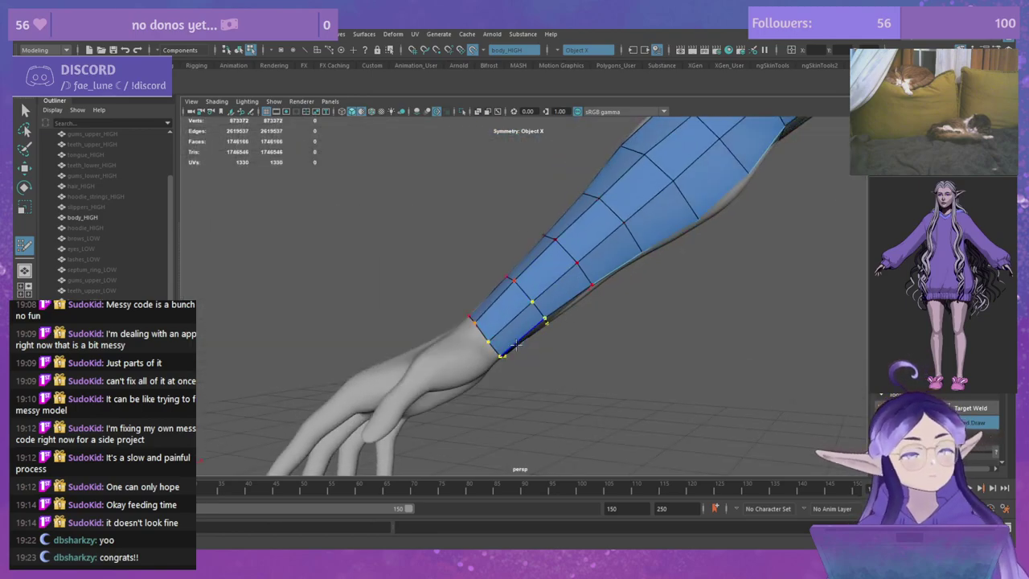
left_click_drag(489, 351, 638, 329, "alt")
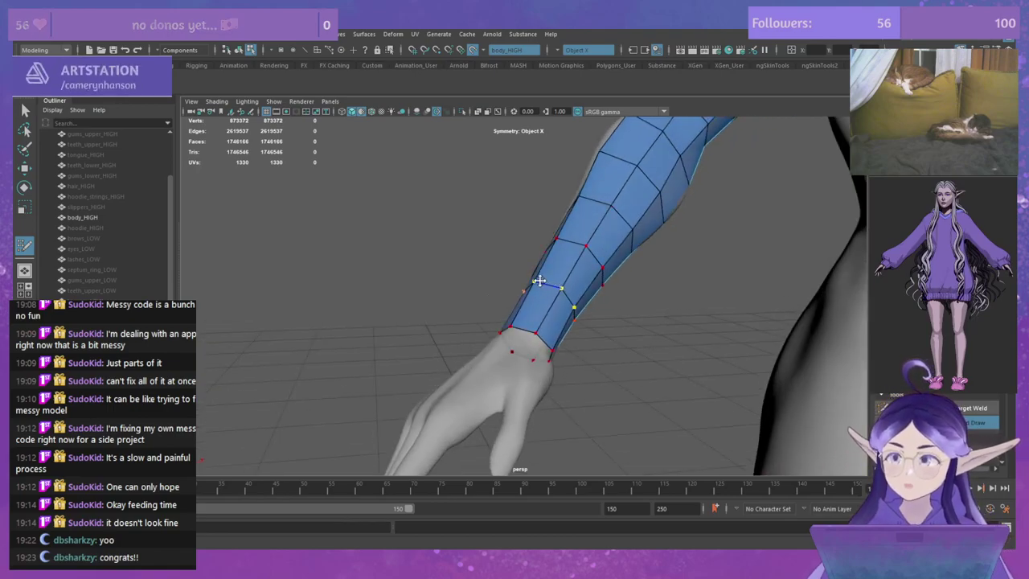
left_click(372, 270)
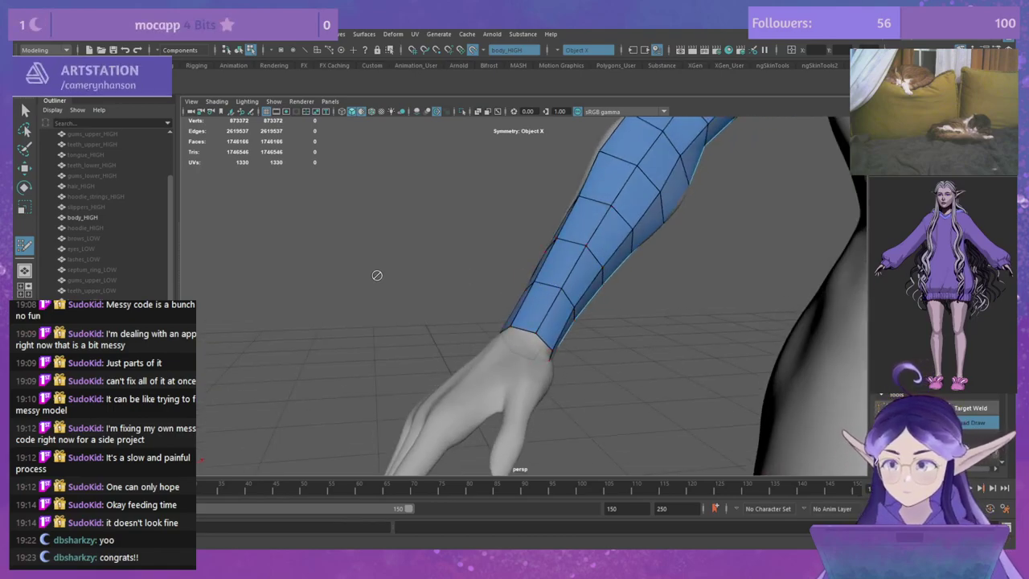
left_click_drag(377, 275, 531, 280, "alt")
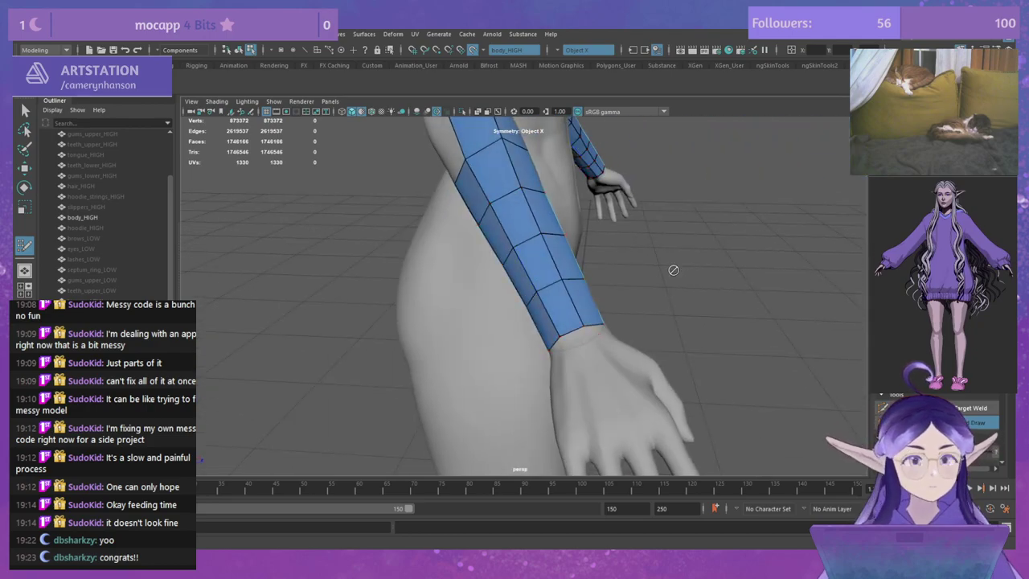
left_click_drag(673, 270, 728, 265, "alt")
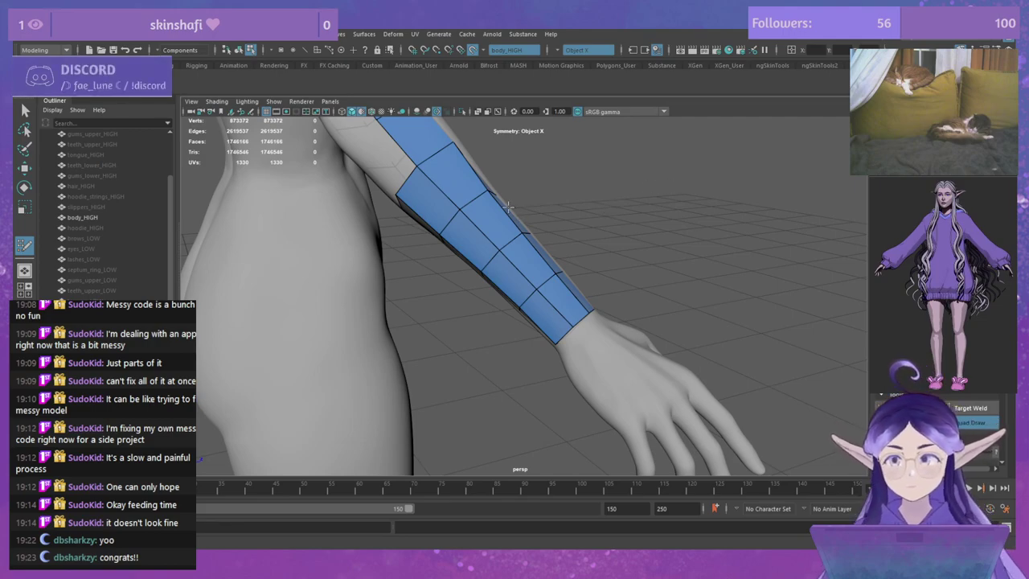
Step: Relax the quads along the front and back of the forearm to smooth the flow from elbow to wrist
middle_click_drag(625, 229, 614, 242, "alt")
left_click_drag(614, 234, 642, 230, "alt")
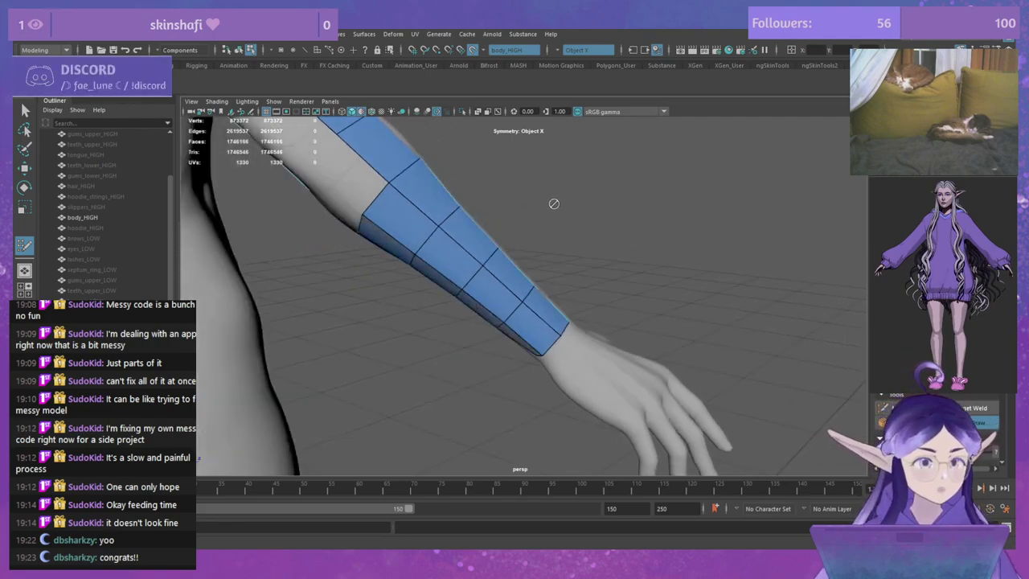
middle_click_drag(553, 202, 680, 261, "alt")
mouse_move(680, 260)
left_mouse_down("alt")
mouse_move(670, 216)
mouse_move(721, 198)
mouse_move(597, 247)
mouse_move(441, 218)
mouse_move(562, 277)
mouse_move(480, 308)
mouse_move(558, 276)
left_mouse_up("alt")
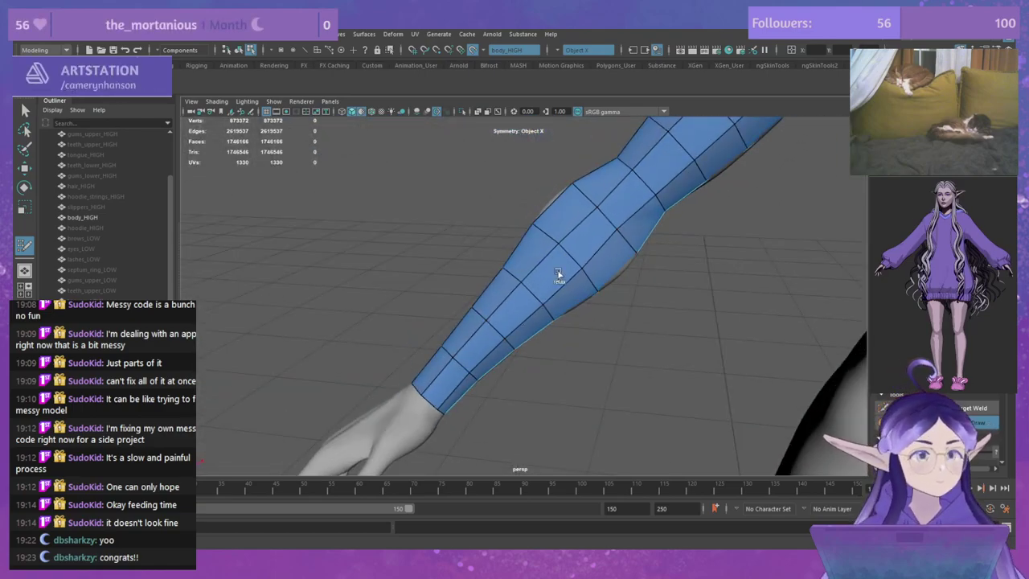
mouse_move(716, 216)
middle_mouse_down("alt")
mouse_move(556, 333)
mouse_move(508, 341)
middle_mouse_up("alt")
left_click_drag(496, 221, 487, 249, "shift")
right_click_drag(545, 349, 381, 225, "alt")
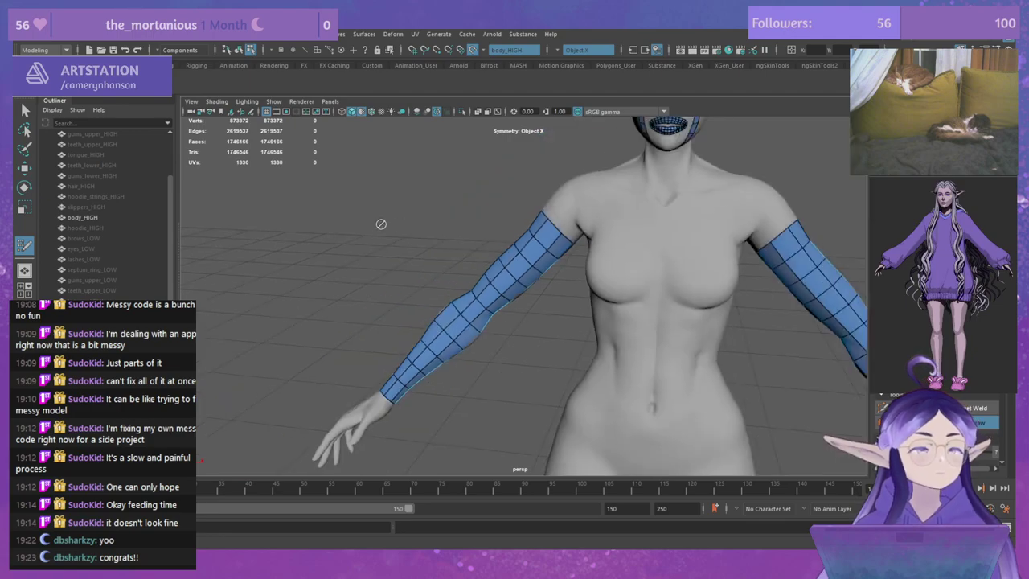
Step: Check both arms from the back and front, leave Quad Draw and save the scene
mouse_move(381, 225)
left_mouse_down("alt")
mouse_move(612, 218)
mouse_move(598, 250)
left_mouse_up("alt")
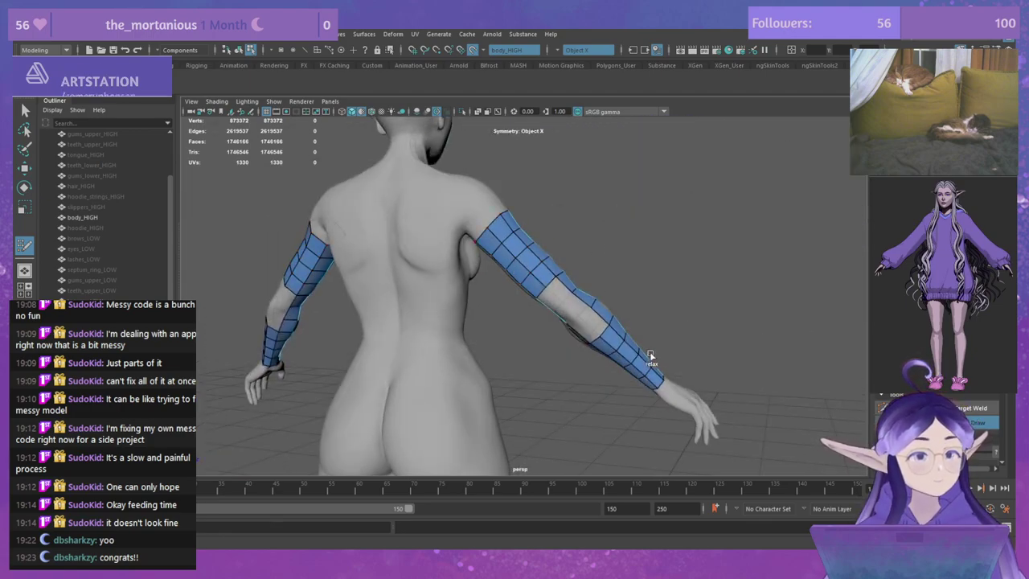
left_click_drag(694, 259, 616, 348, "alt")
middle_click_drag(616, 349, 626, 176, "alt")
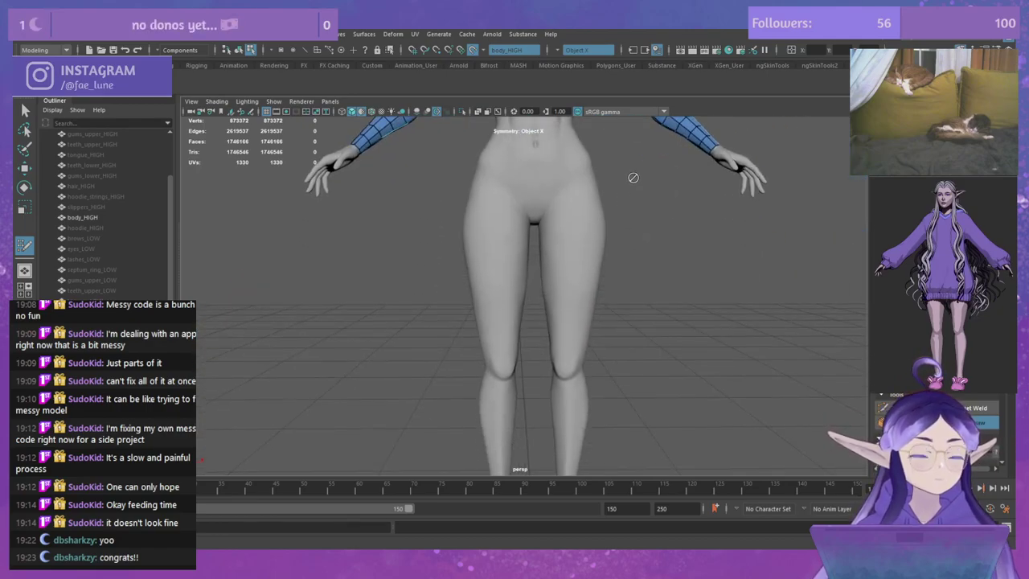
right_click_drag(634, 177, 703, 241, "alt")
middle_click_drag(703, 241, 677, 273, "alt")
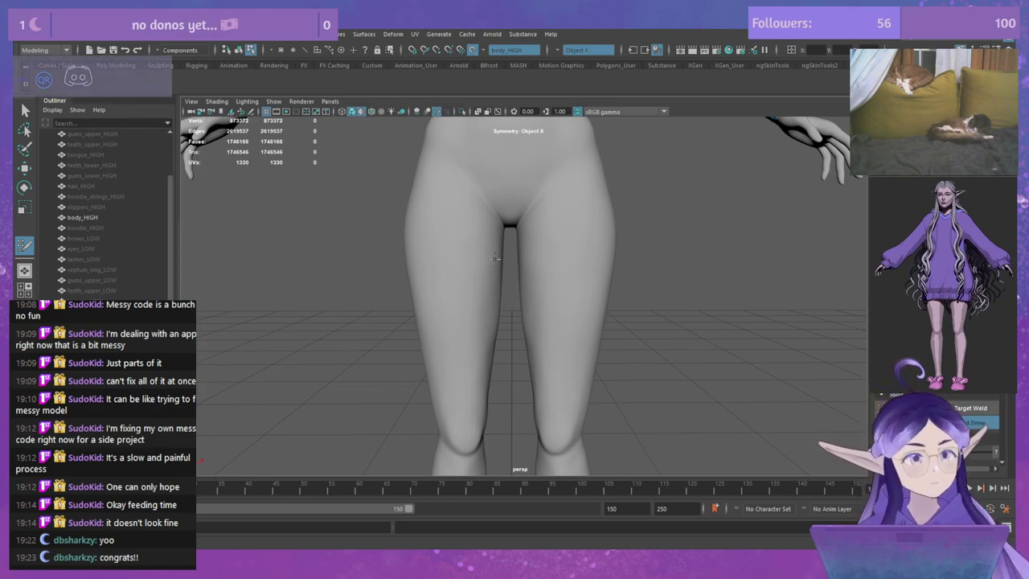
key("q")
key("ctrl+s")
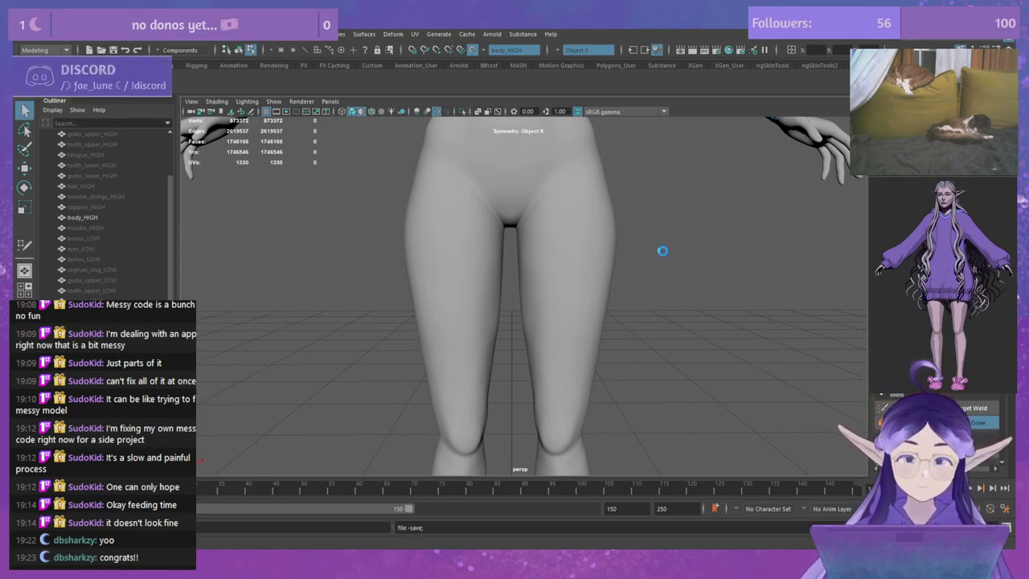
Step: Resume Quad Draw, place four points on the front of the outer thigh and fill them with a mirrored quad
key("y")
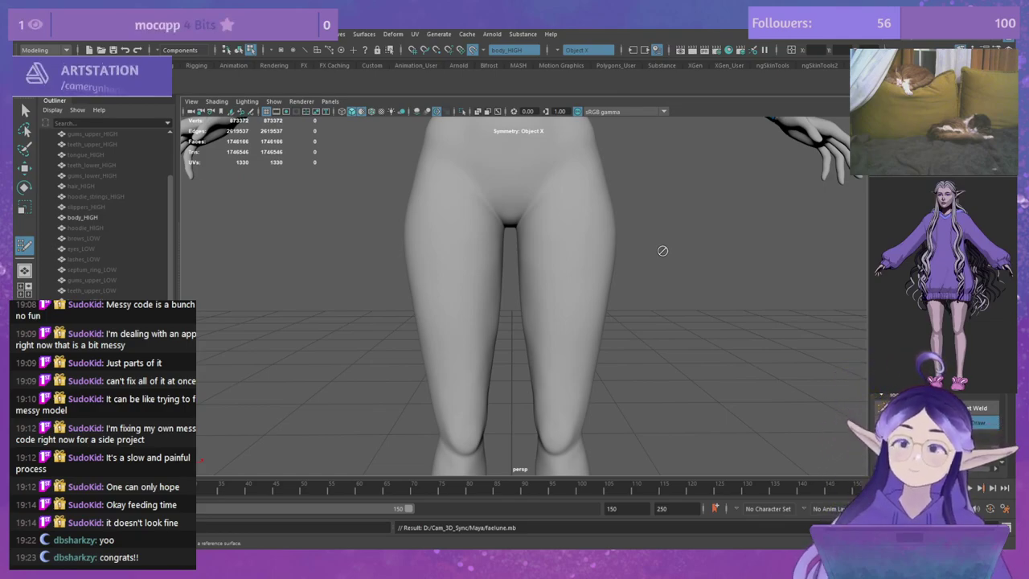
scroll(678, 220, "up", 4)
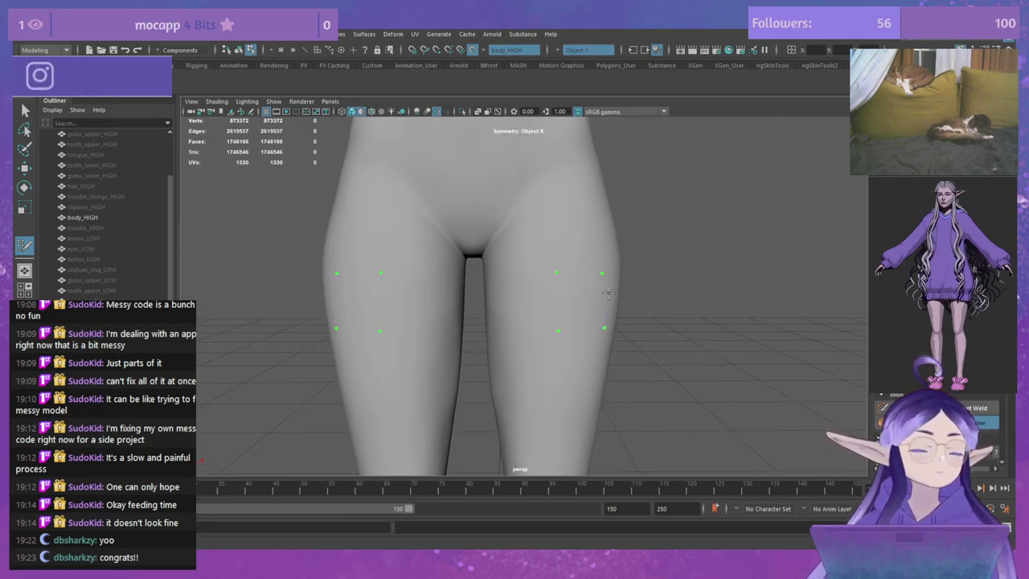
left_click(578, 297, "shift")
left_click_drag(601, 328, 599, 330)
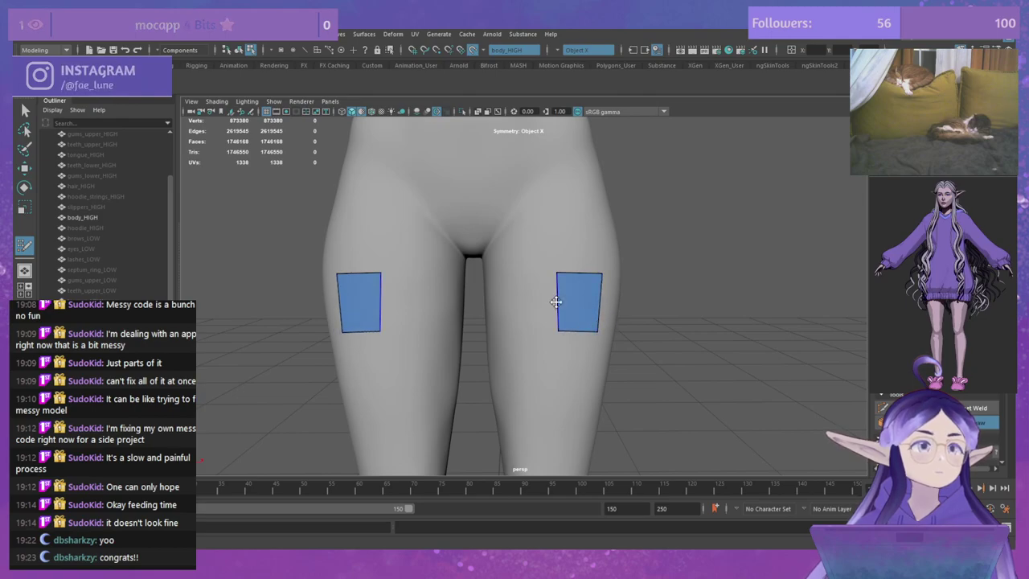
Step: Extend the thigh quad into a closed band of seven quads around each upper leg
left_click_drag(555, 302, 473, 302)
left_click_drag(610, 306, 680, 301, "alt")
left_click_drag(545, 298, 571, 319)
left_click_drag(654, 322, 619, 319, "alt")
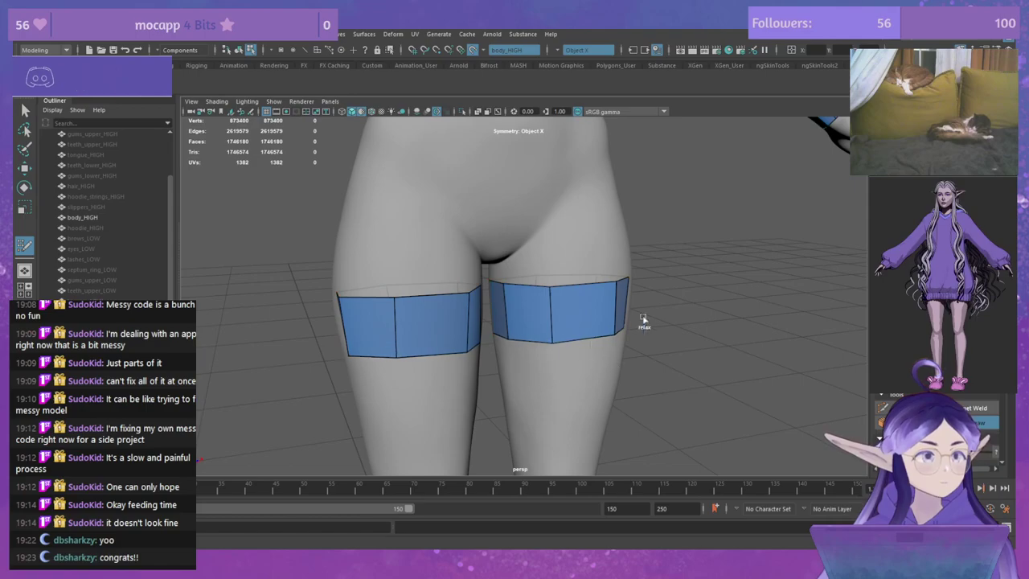
Step: Insert one more vertical edge into the thigh band and relax its vertices so the quads are evenly spaced
left_click_drag(719, 292, 504, 299, "alt")
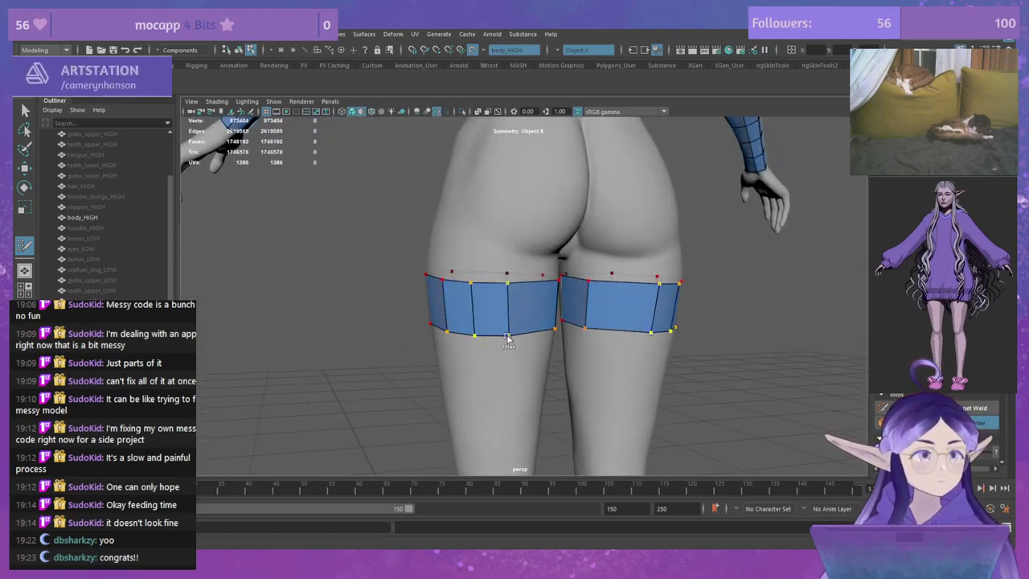
left_click_drag(491, 293, 484, 341, "shift")
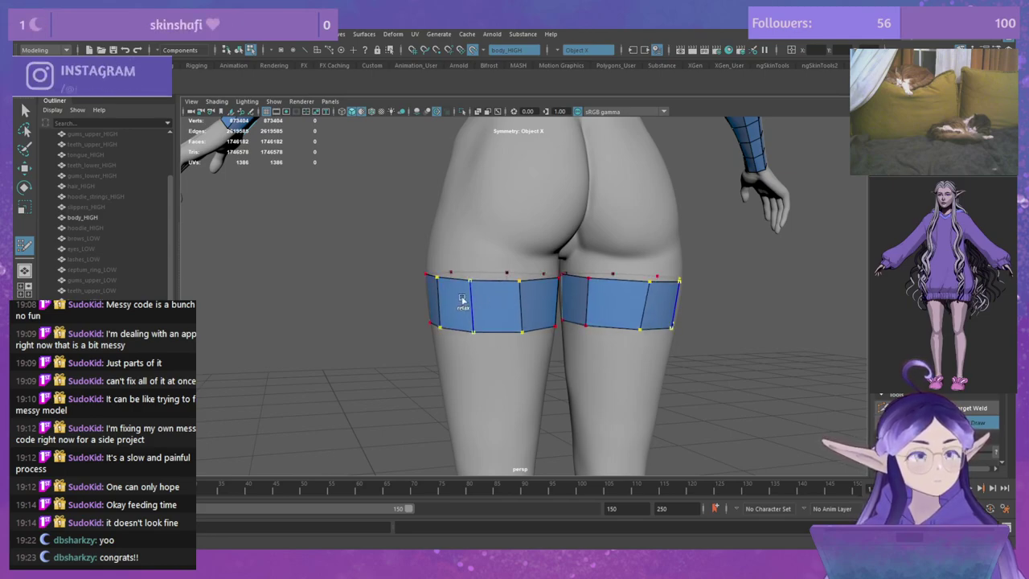
left_click_drag(451, 302, 547, 296, "alt")
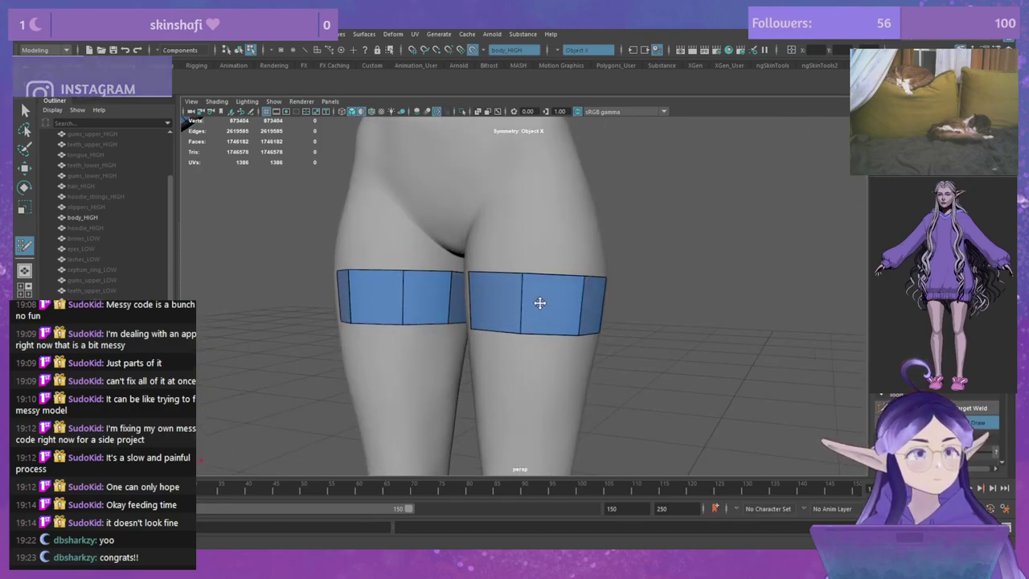
Step: Extrude the lower border of the thigh band down into two more full rings of quads around both legs
left_click_drag(533, 303, 671, 295, "alt")
right_click_drag(670, 294, 673, 268, "alt")
middle_click_drag(676, 270, 726, 245, "alt")
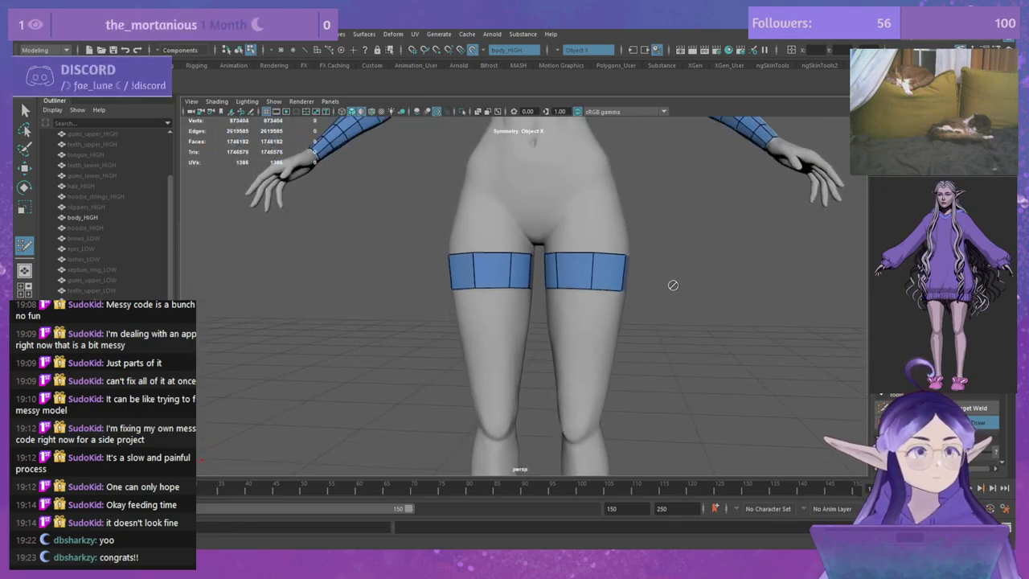
right_click_drag(674, 285, 721, 320, "alt")
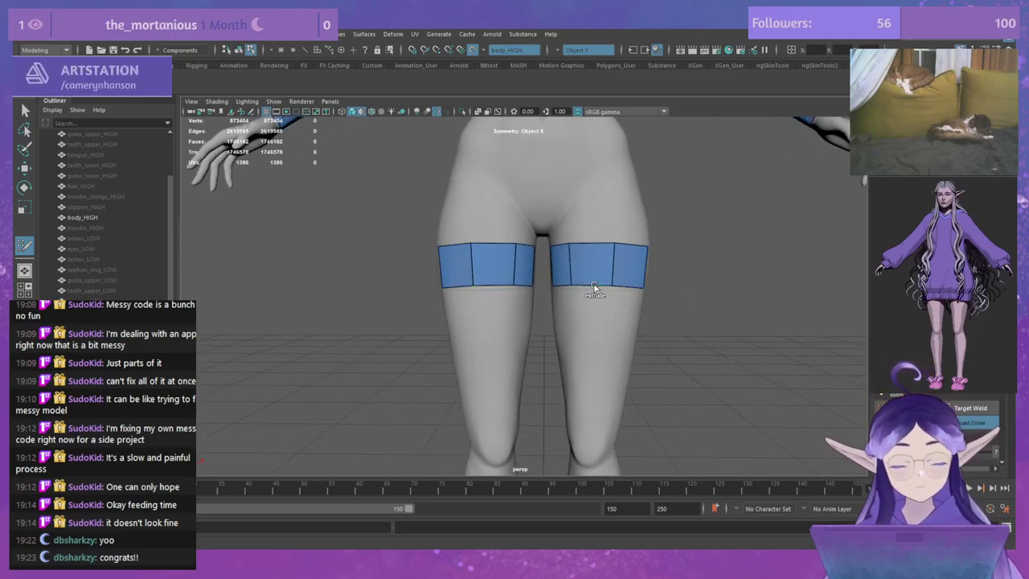
mouse_move(594, 287)
left_mouse_down()
mouse_move(581, 353)
mouse_move(596, 413)
left_mouse_up()
key("ctrl+z")
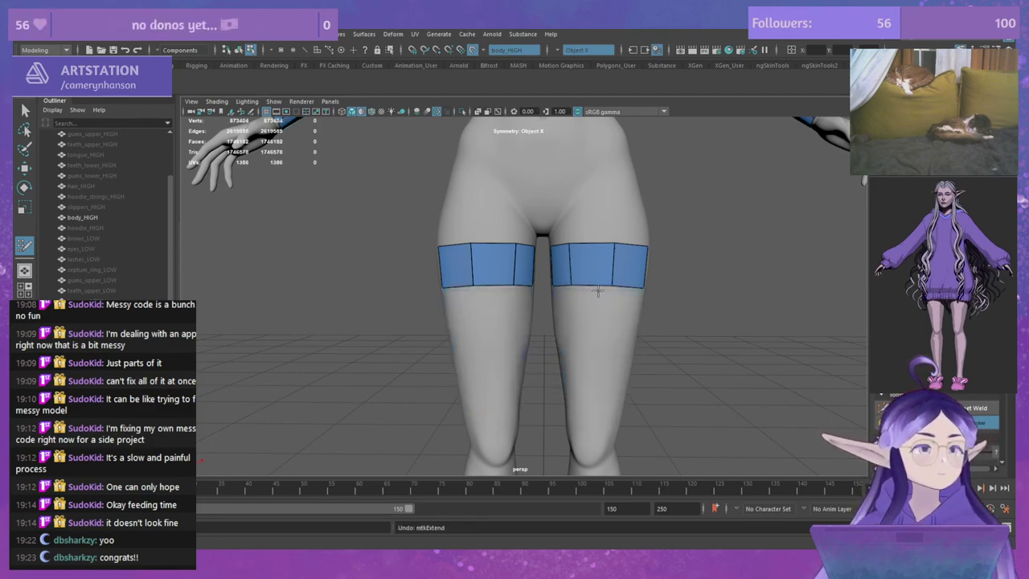
left_click_drag(597, 287, 595, 370)
left_click_drag(748, 361, 533, 345, "alt")
key("ctrl+z")
key("ctrl+z")
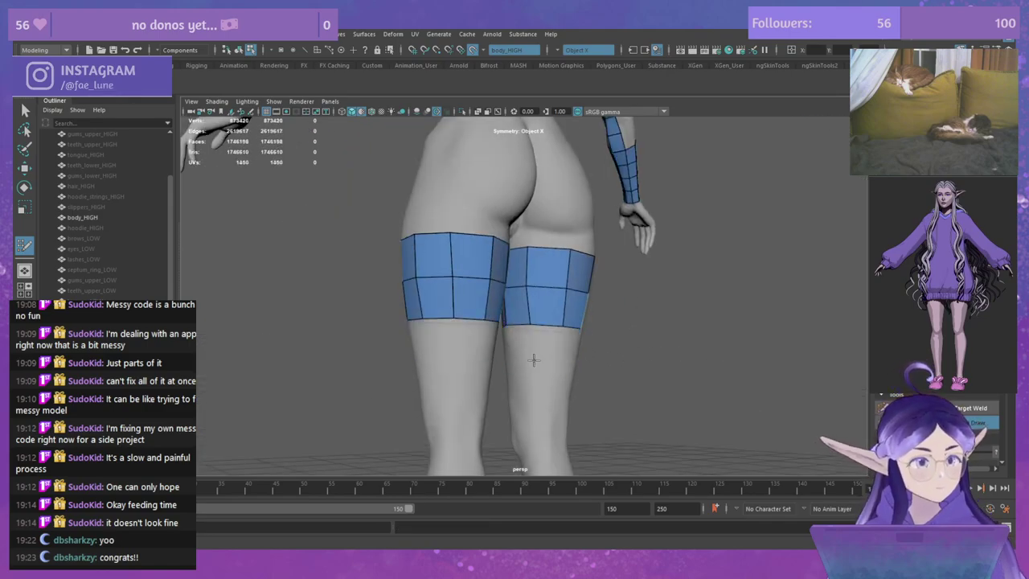
left_click_drag(715, 336, 671, 332, "alt")
mouse_move(451, 332)
left_mouse_down()
mouse_move(457, 408)
mouse_move(453, 375)
mouse_move(650, 377)
left_mouse_up()
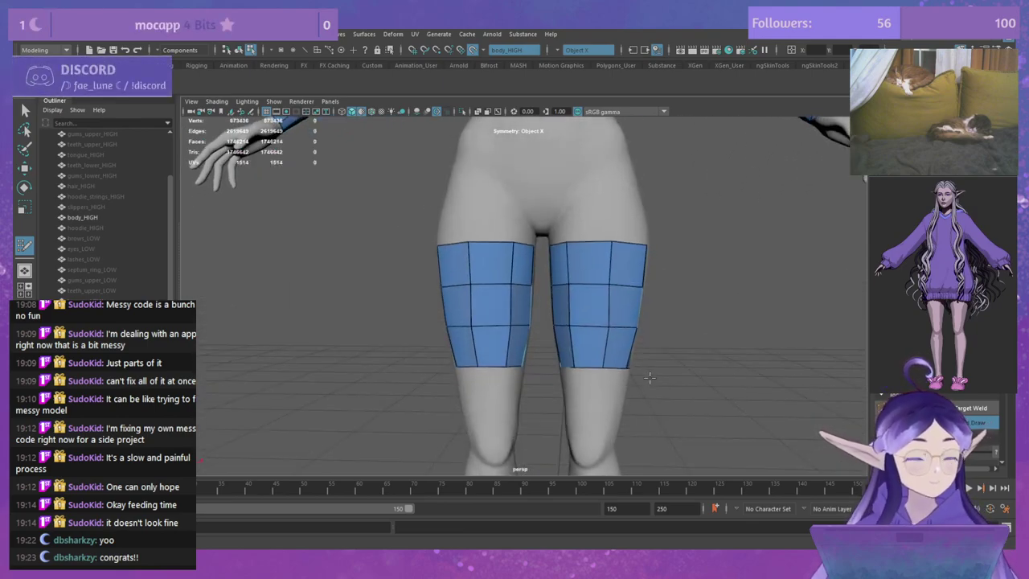
Step: Extend both leg meshes by two more rings down to just above the kneecaps, keeping the lowest ring short
left_click_drag(586, 378, 585, 410)
middle_click_drag(585, 409, 660, 280, "alt")
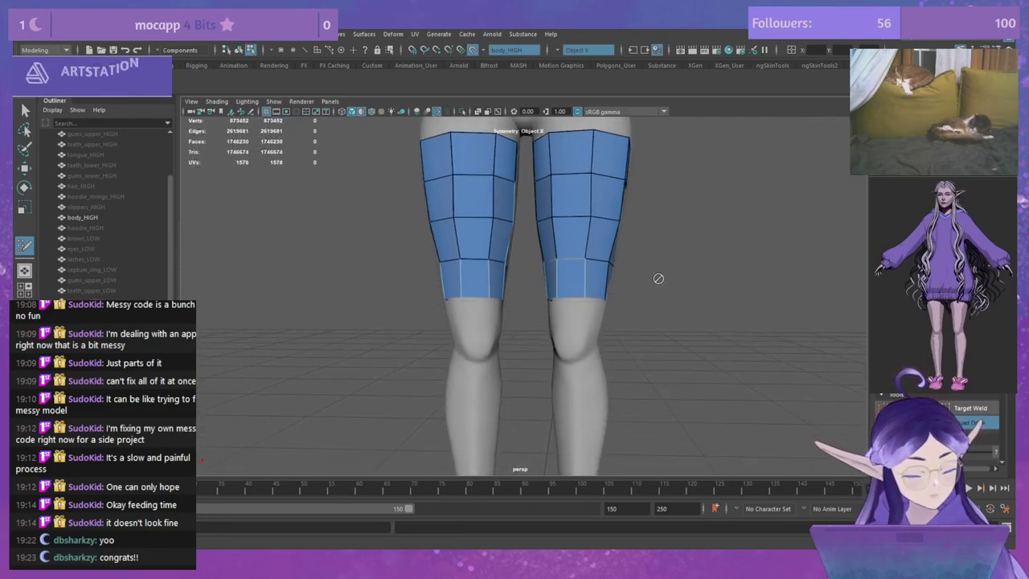
right_click_drag(659, 281, 740, 336, "alt")
left_click_drag(606, 302, 608, 341)
middle_click_drag(708, 313, 682, 351, "alt")
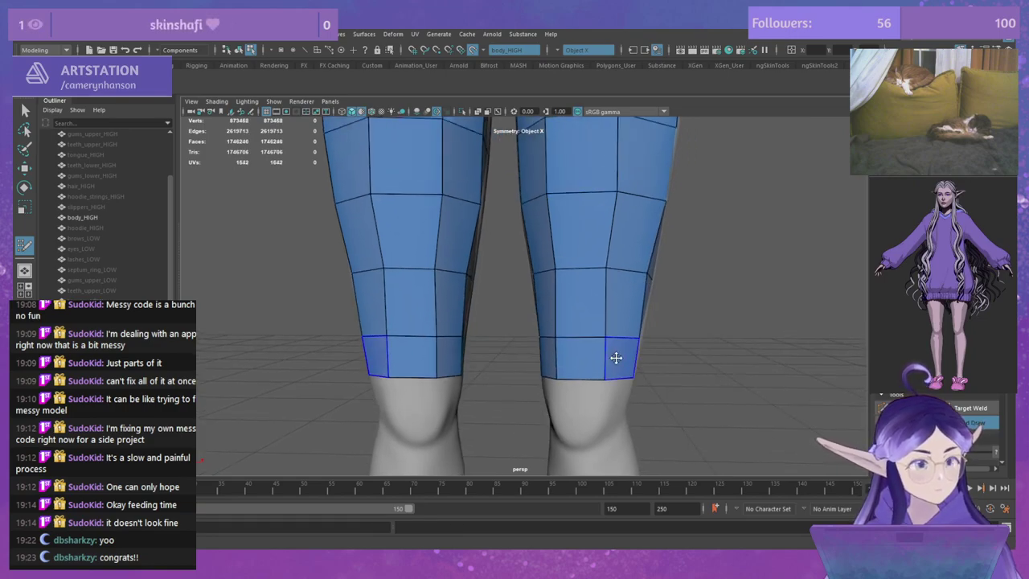
key("ctrl+z")
middle_click_drag(586, 337, 585, 357)
left_click_drag(584, 358, 588, 375)
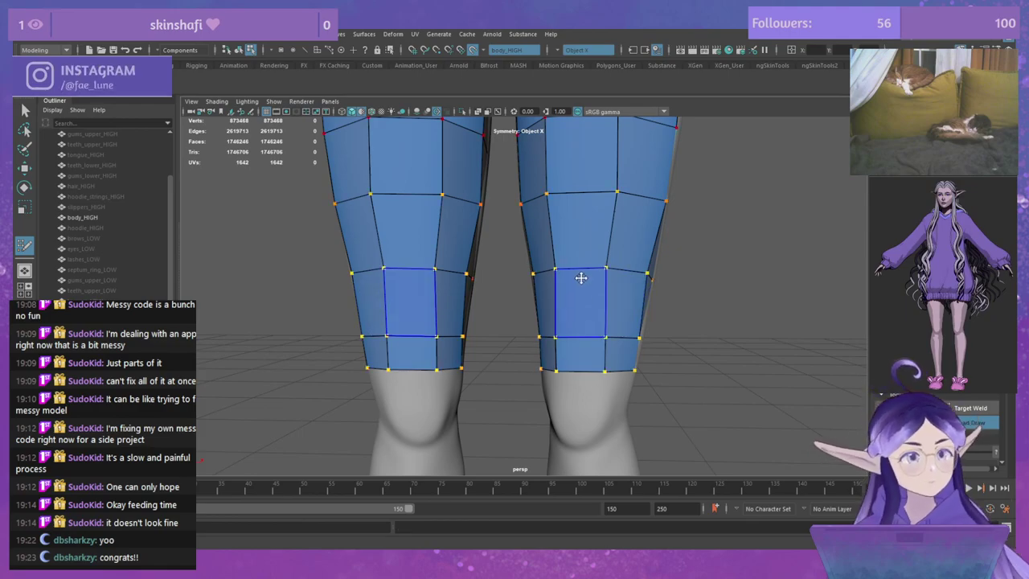
Step: Relax the thigh ring vertices on the front, outer side and back so the quads are evenly spaced
left_click_drag(581, 277, 622, 233, "shift")
scroll(625, 230, "down", 3)
middle_click_drag(621, 244, 616, 299, "alt")
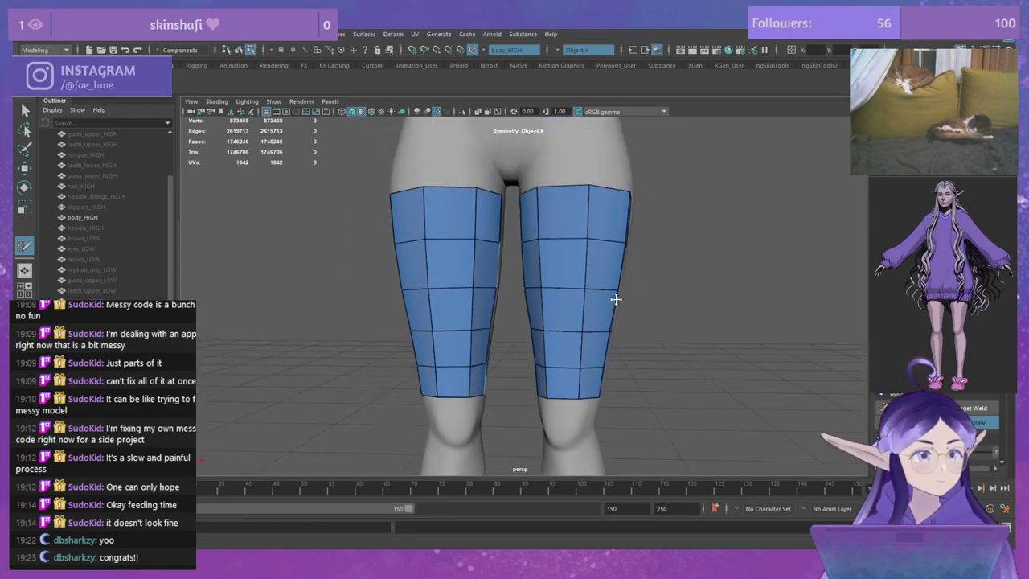
left_click_drag(756, 330, 482, 317, "alt")
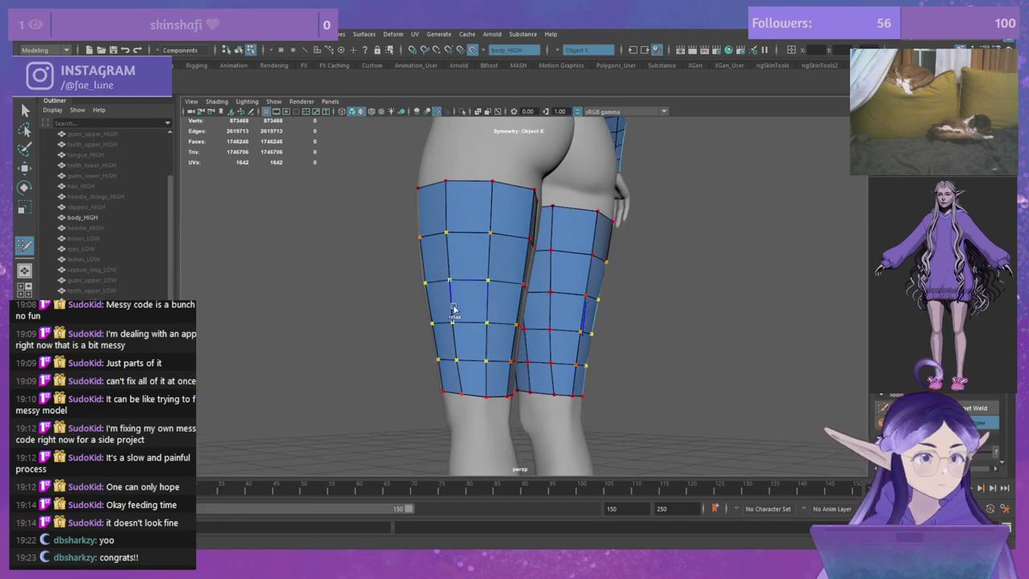
left_click_drag(753, 338, 692, 342, "alt")
mouse_move(479, 403)
left_mouse_down("shift")
mouse_move(474, 385)
mouse_move(496, 365)
mouse_move(475, 340)
mouse_move(480, 378)
left_mouse_up("shift")
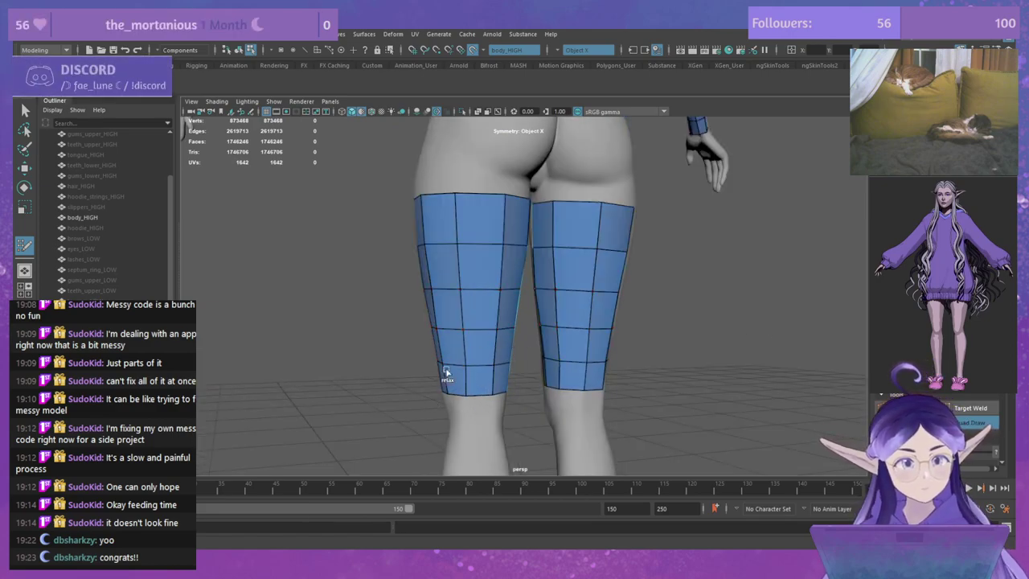
left_click_drag(440, 354, 601, 382, "alt")
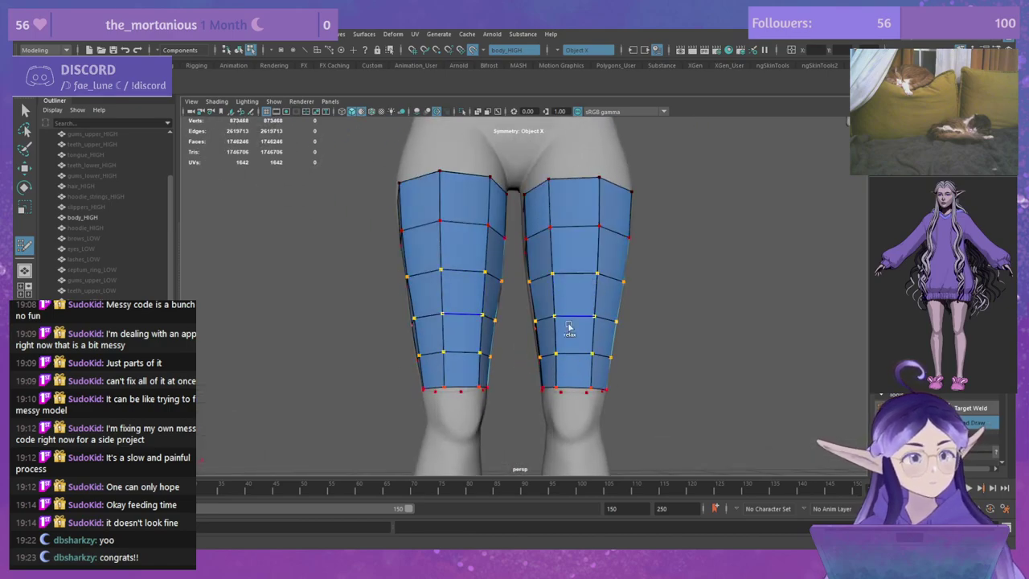
left_click_drag(671, 315, 516, 283, "alt")
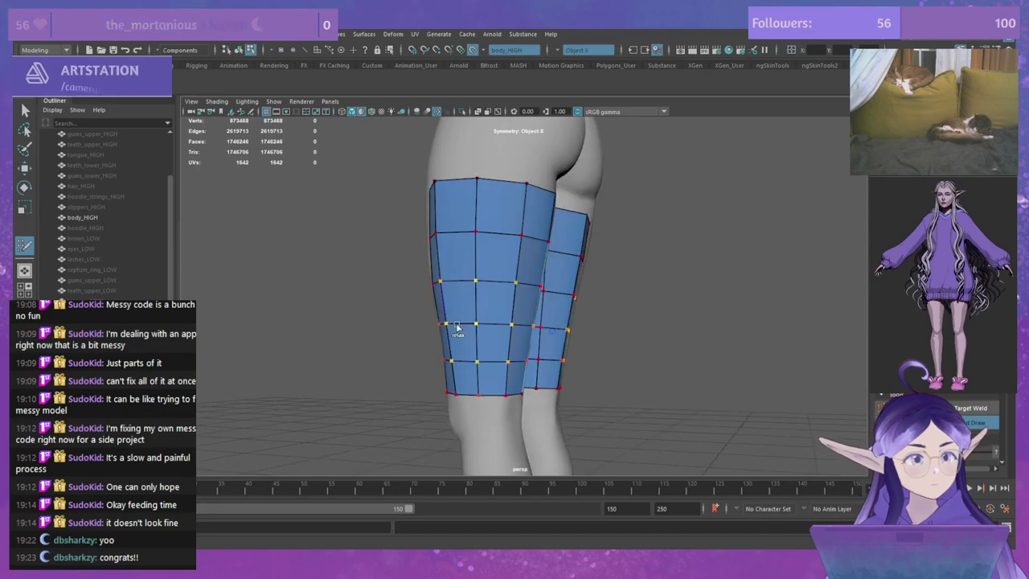
left_click_drag(625, 312, 759, 313, "alt")
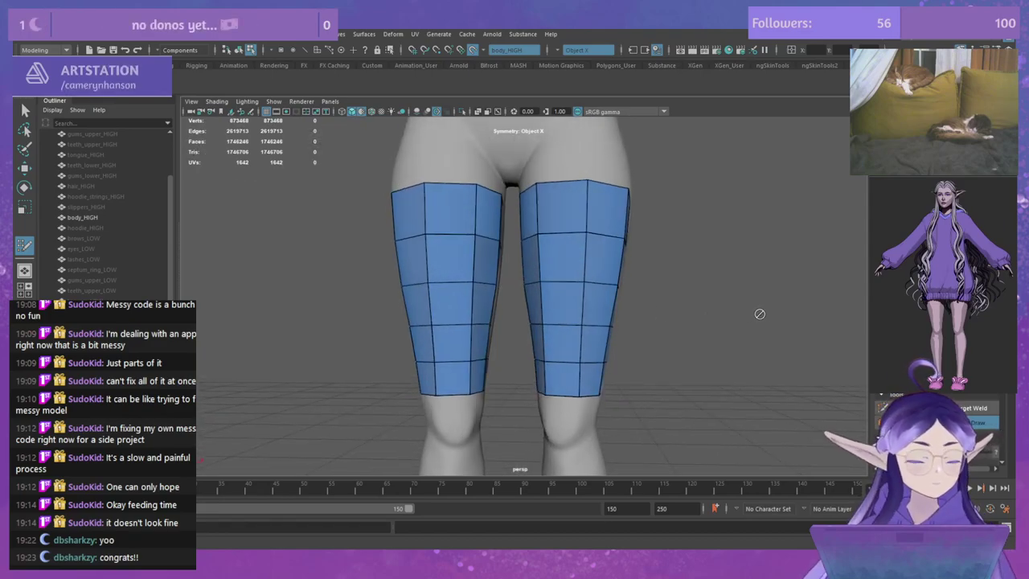
right_click_drag(724, 294, 713, 340, "alt")
middle_click_drag(713, 340, 724, 307, "alt")
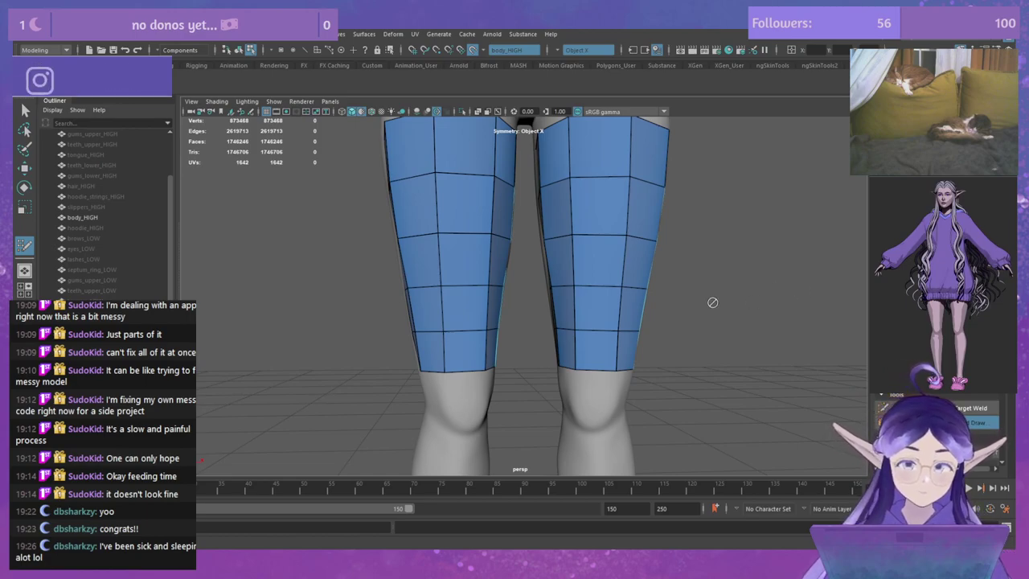
middle_click_drag(720, 322, 711, 292, "alt")
scroll(711, 266, "up", 2)
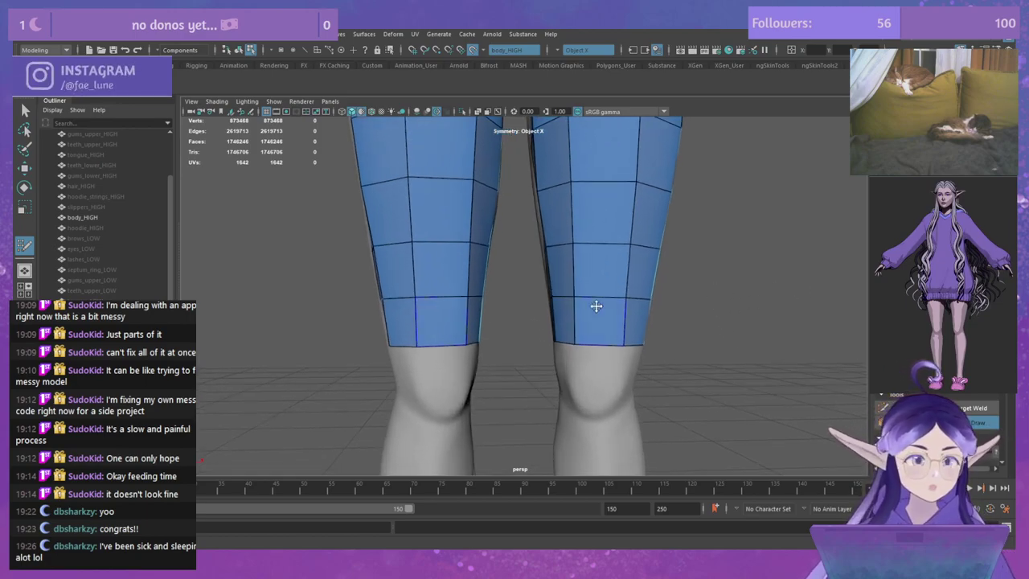
left_click(605, 312)
left_click(609, 269, "shift")
key("Delete")
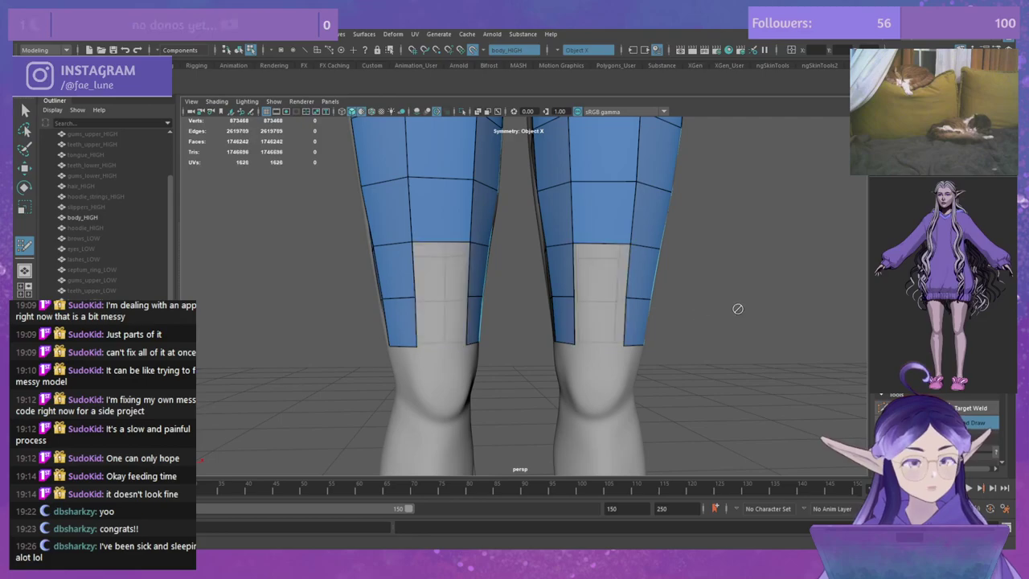
key("ctrl+z")
key("ctrl+z")
left_click_drag(768, 311, 738, 311, "alt")
left_click(573, 325, "ctrl+shift")
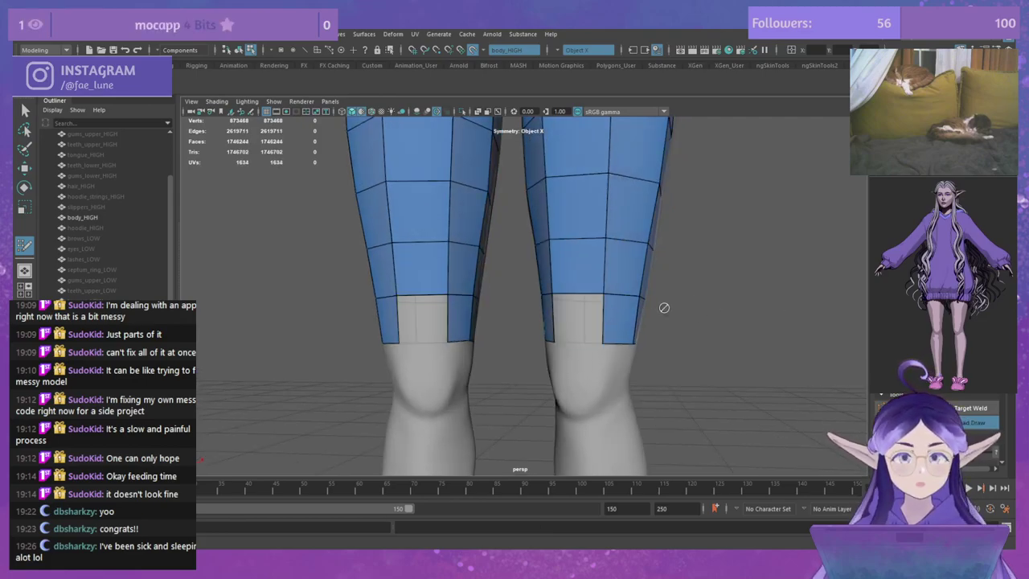
left_click(614, 320, "ctrl+shift")
left_click_drag(616, 319, 781, 338, "alt")
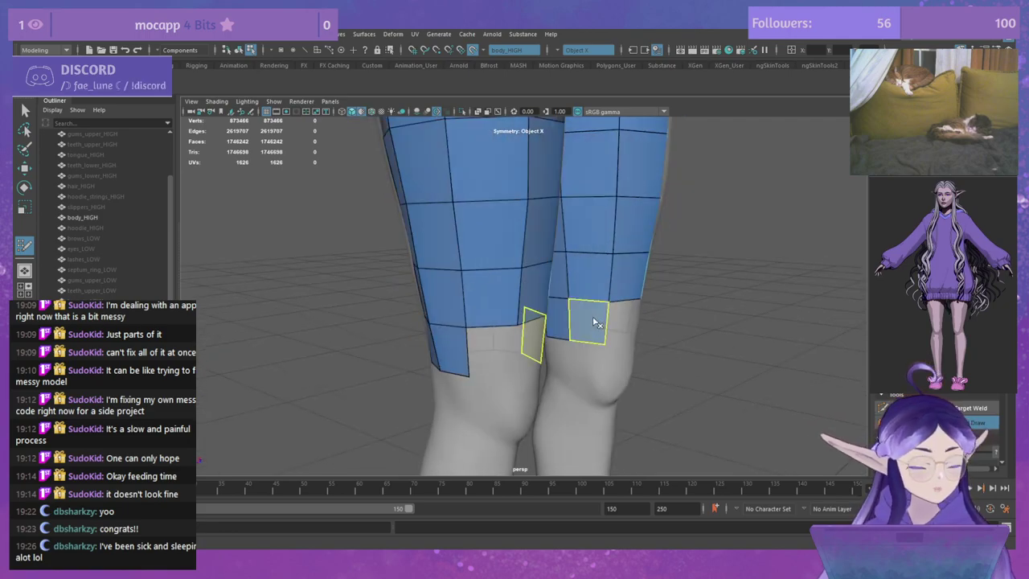
left_click(595, 322, "ctrl+shift")
left_click_drag(721, 326, 728, 293, "alt")
key("ctrl+z")
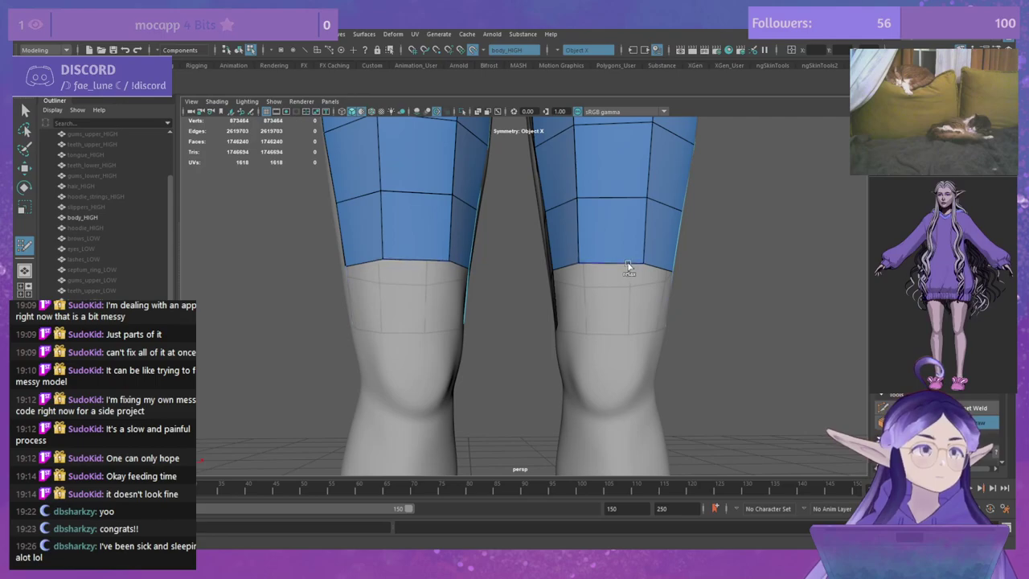
right_click_drag(765, 268, 744, 282, "alt")
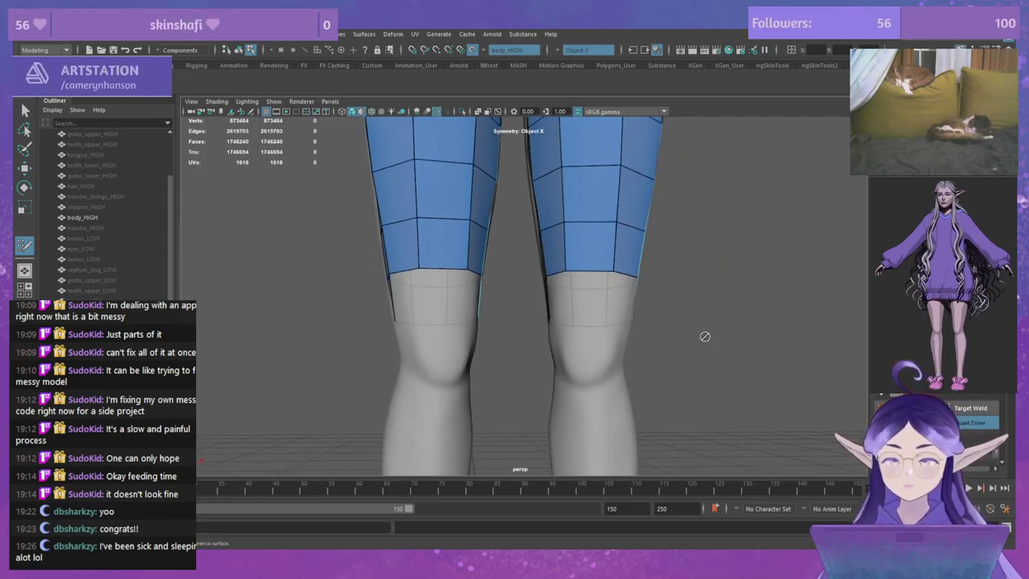
left_click_drag(770, 355, 838, 310, "alt")
right_click_drag(806, 353, 719, 278, "alt")
middle_click_drag(718, 278, 719, 338, "alt")
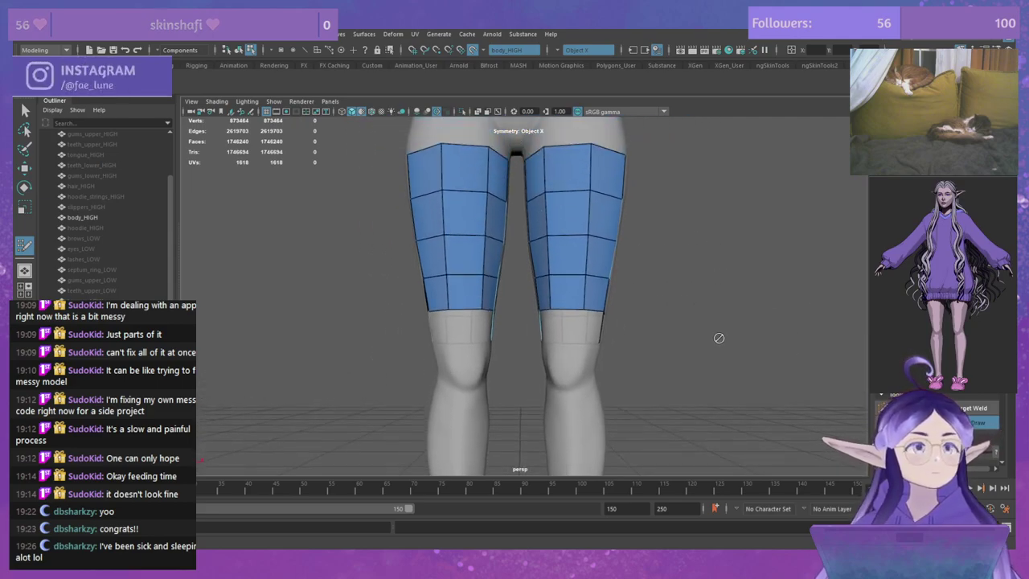
left_click_drag(718, 338, 769, 269, "alt")
key("ctrl+z")
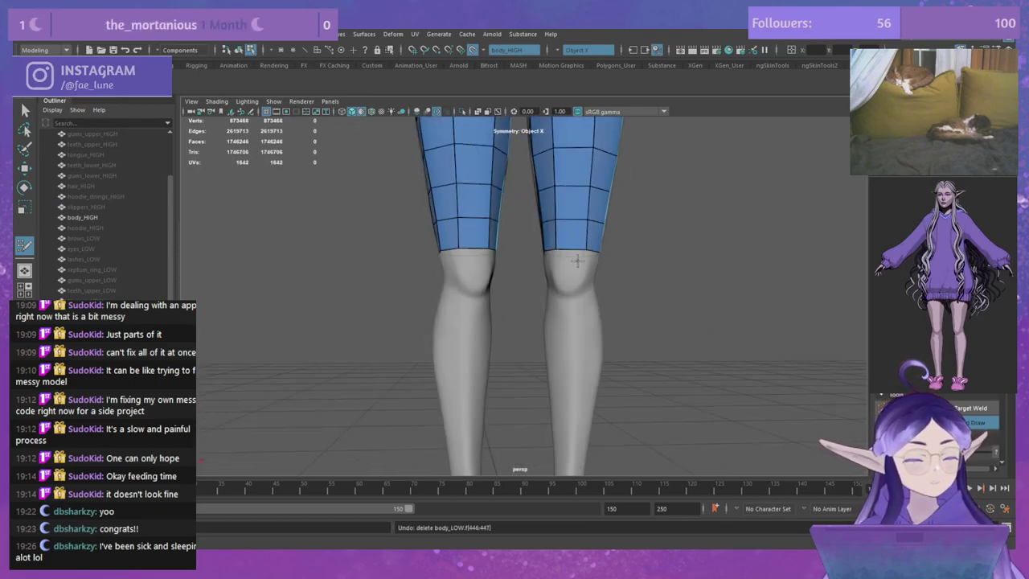
Step: Extend each leg mesh past the knee in three rings and delete the six quads covering each kneecap
middle_click_drag(574, 255, 568, 343)
left_click(572, 308, "ctrl")
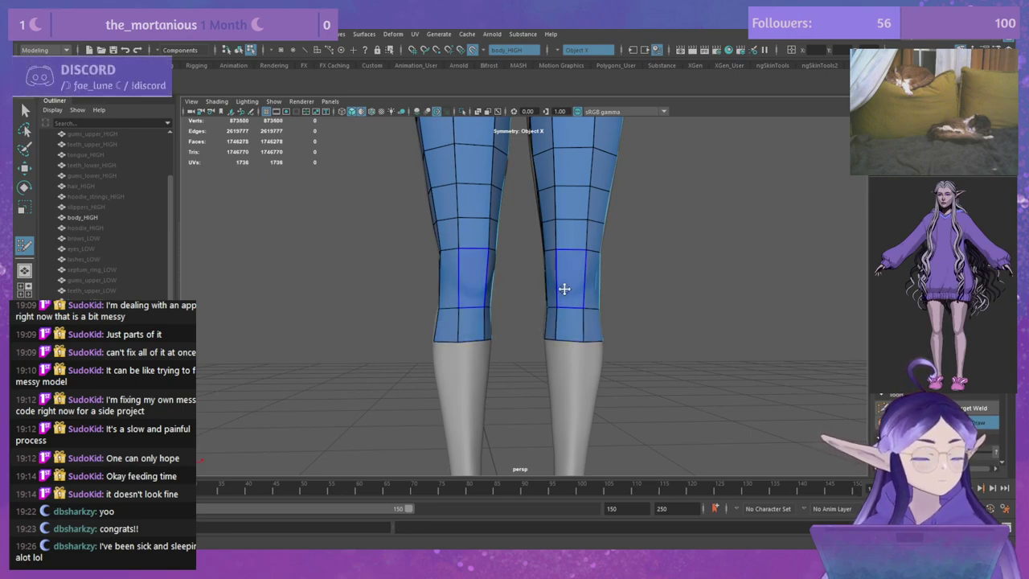
mouse_move(564, 289)
left_mouse_down("ctrl+shift")
mouse_move(574, 280)
mouse_move(551, 279)
left_mouse_up("ctrl+shift")
Step: Relax the rings behind the knees so their quads follow the leg evenly
mouse_move(744, 312)
left_mouse_down("alt")
mouse_move(539, 294)
mouse_move(638, 298)
left_mouse_up("alt")
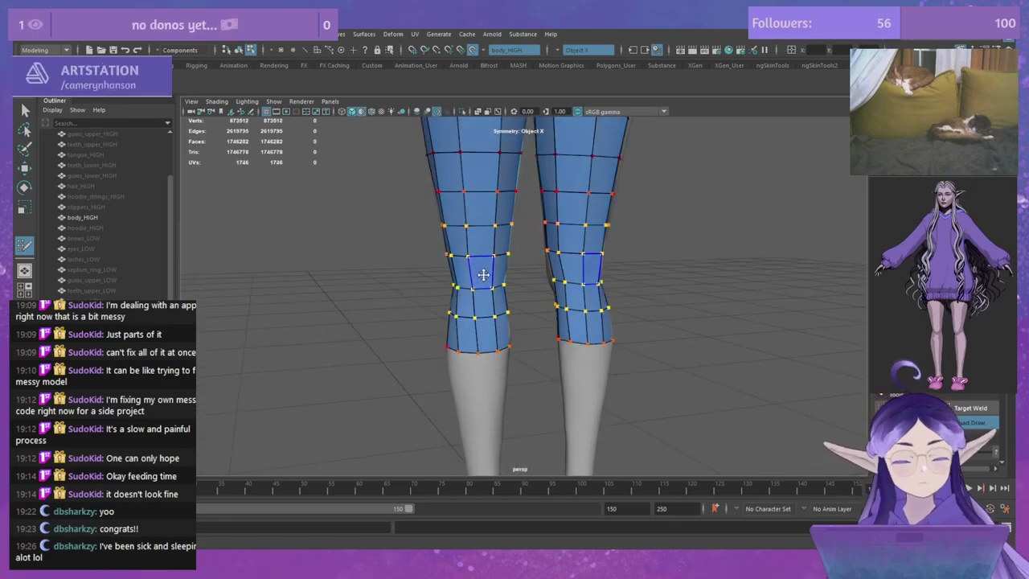
key("q")
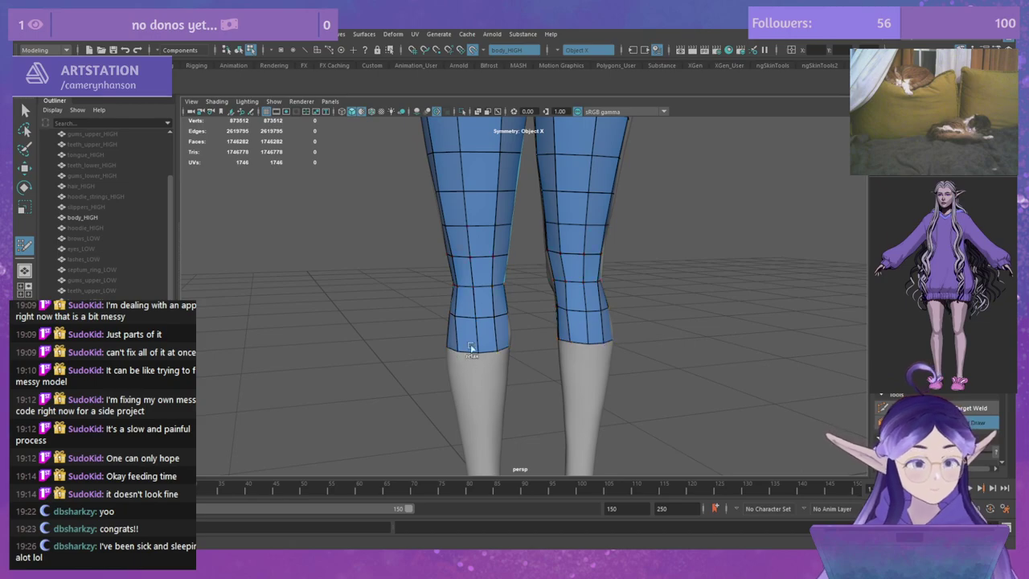
left_click_drag(351, 347, 600, 345, "alt")
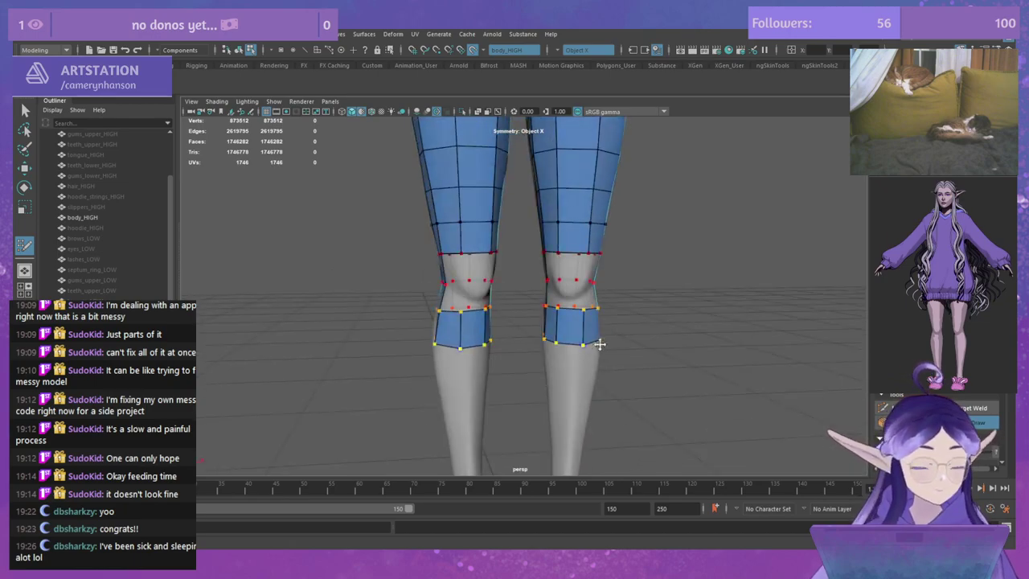
Step: Shift the edges and vertices of the ring below each knee to even out the quads around the leg
mouse_move(715, 308)
left_mouse_down("alt")
mouse_move(710, 322)
mouse_move(708, 260)
mouse_move(666, 254)
mouse_move(606, 310)
left_mouse_up("alt")
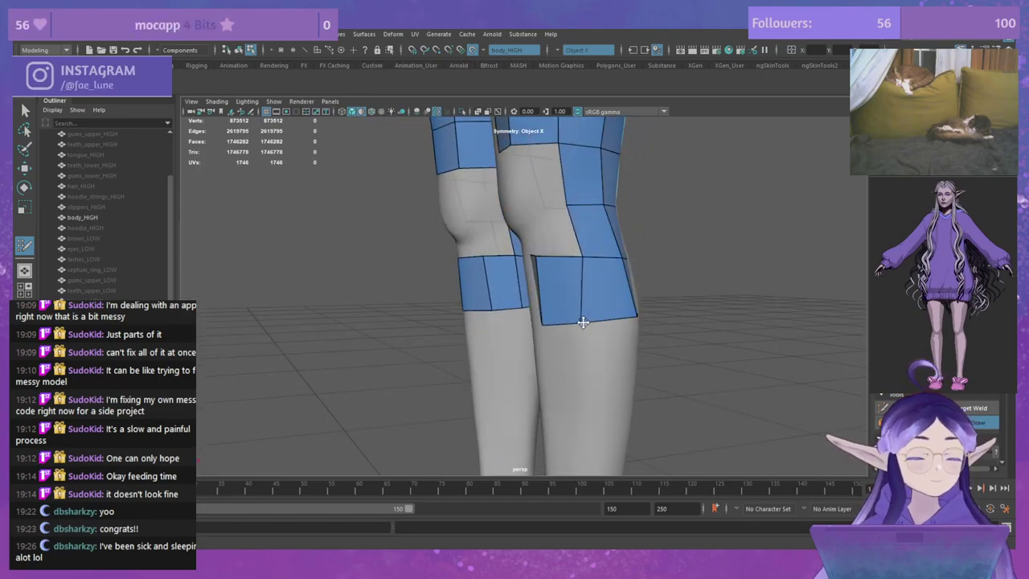
left_click_drag(584, 263, 577, 263)
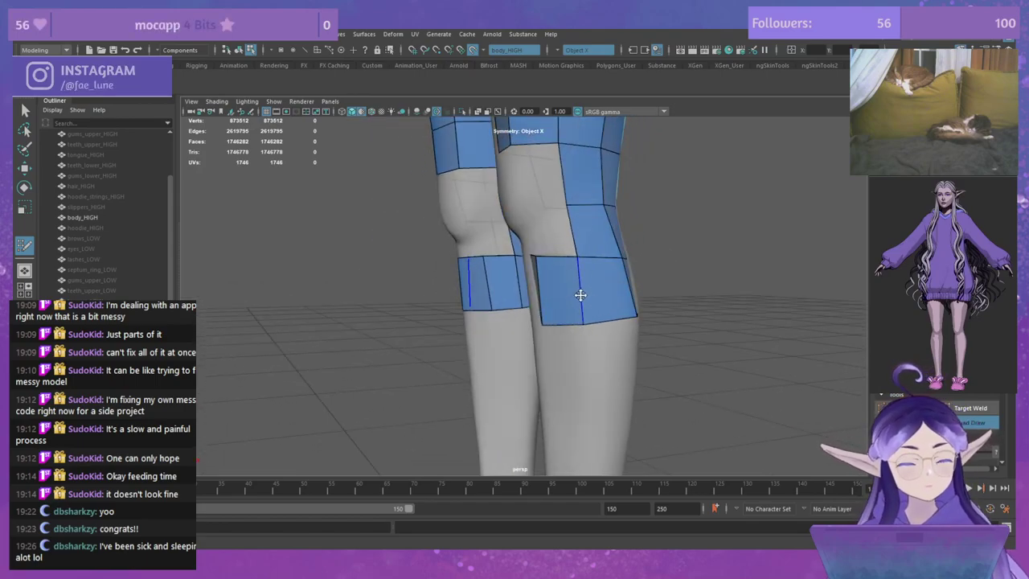
left_click_drag(667, 295, 521, 336, "alt")
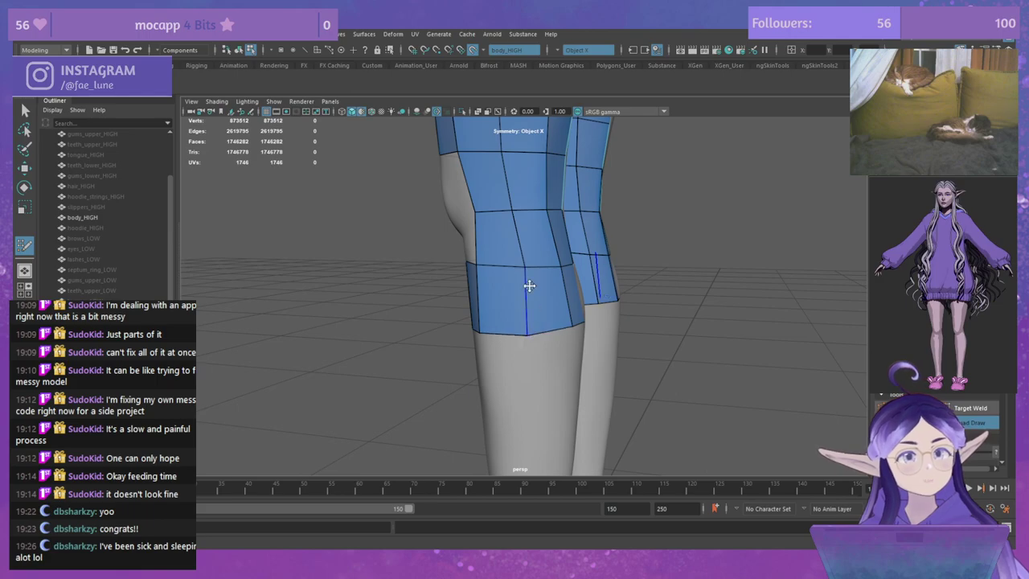
left_click_drag(528, 283, 500, 306)
left_click_drag(438, 306, 438, 277)
left_click_drag(431, 333, 471, 298, "alt")
left_click_drag(670, 293, 593, 287, "alt")
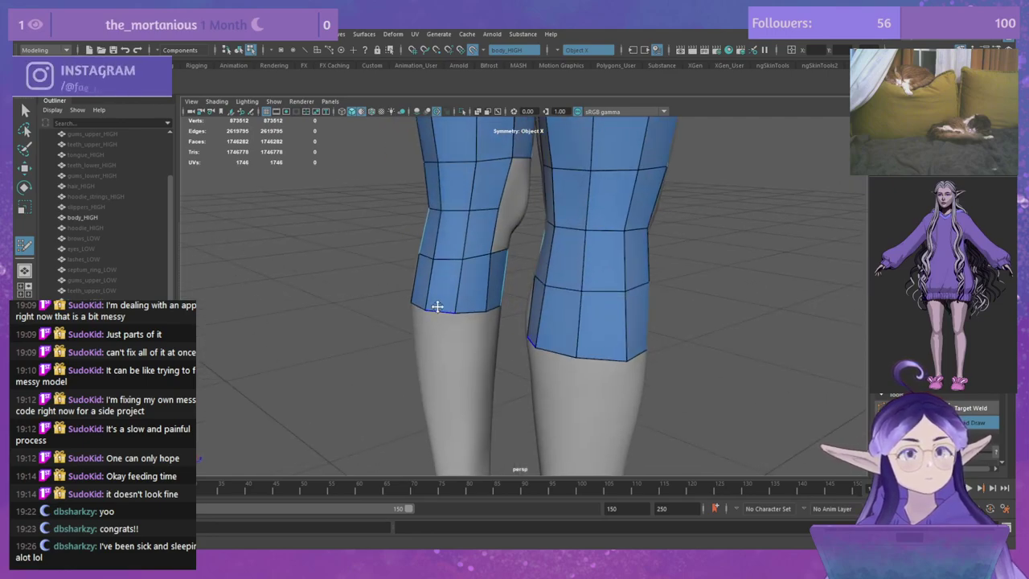
Step: Relax the vertices behind and below both knees and check the band's lower border from the front
left_click_drag(437, 305, 500, 292, "alt")
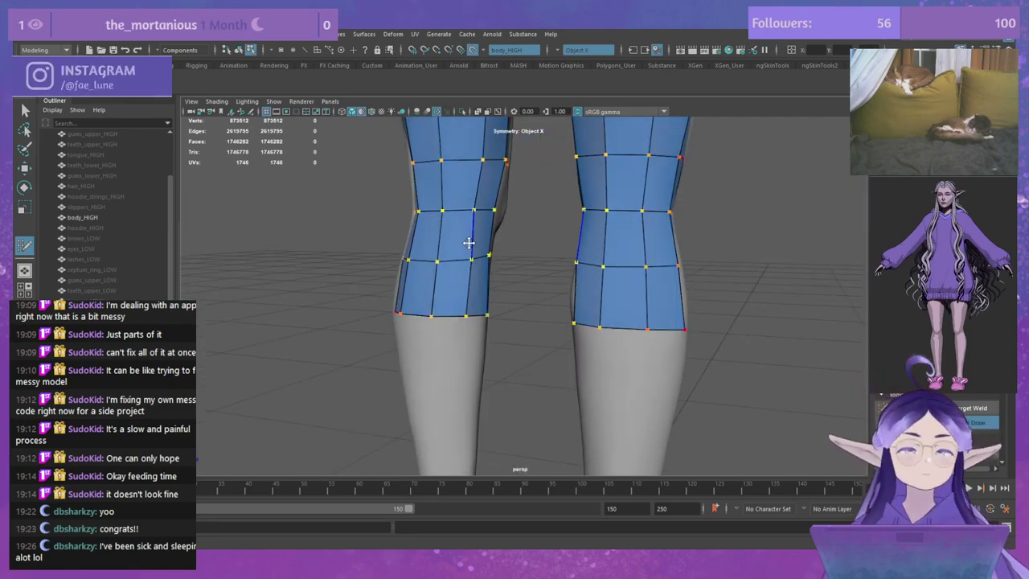
left_click_drag(421, 260, 474, 299, "alt")
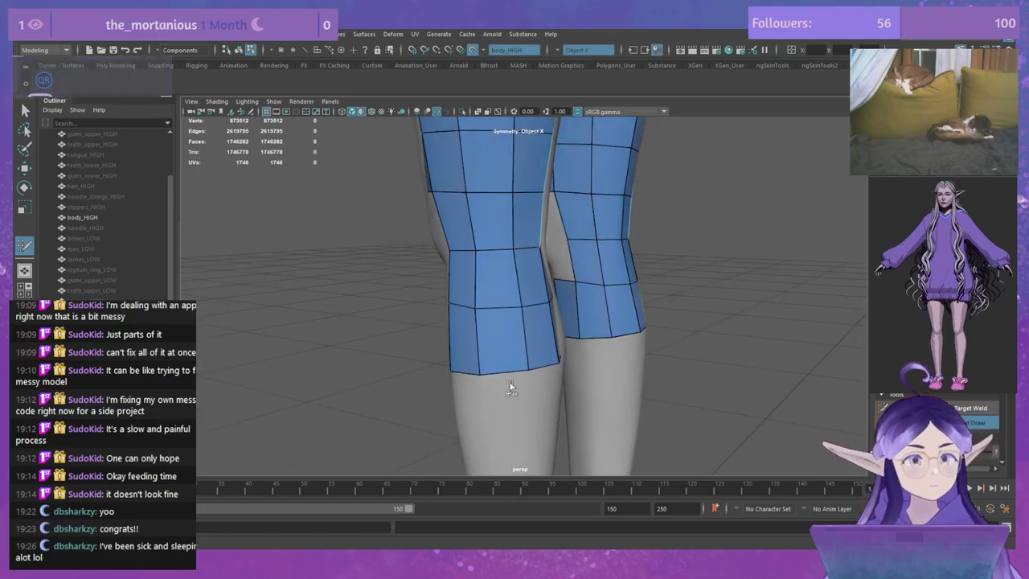
left_click_drag(476, 367, 661, 347, "alt")
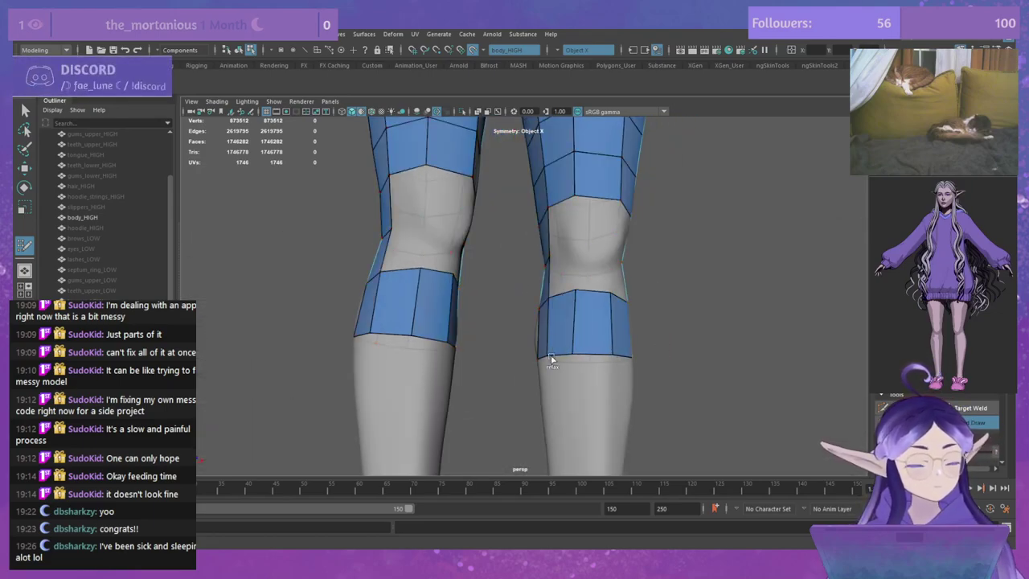
key("F8")
left_click_drag(616, 306, 656, 293, "alt")
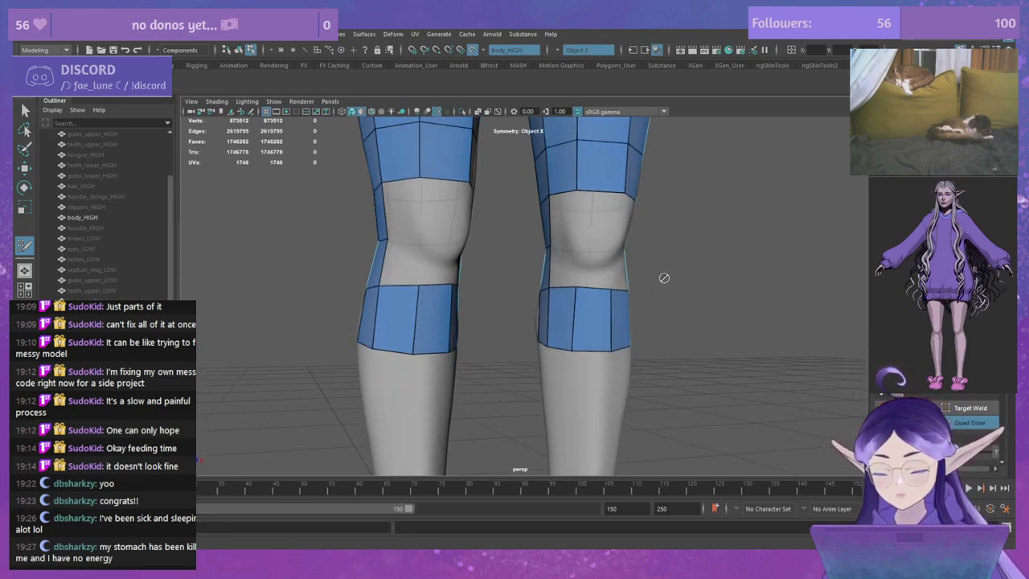
Step: Examine the upper border of the quad bands below both kneecaps from the front and sides
key("F9")
key("F8")
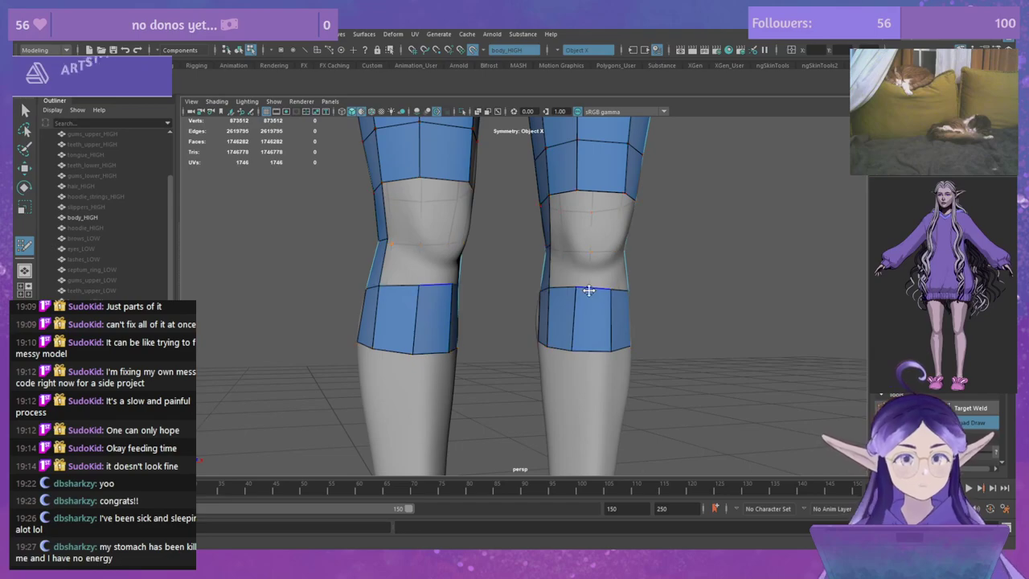
right_click_drag(652, 280, 710, 304, "alt")
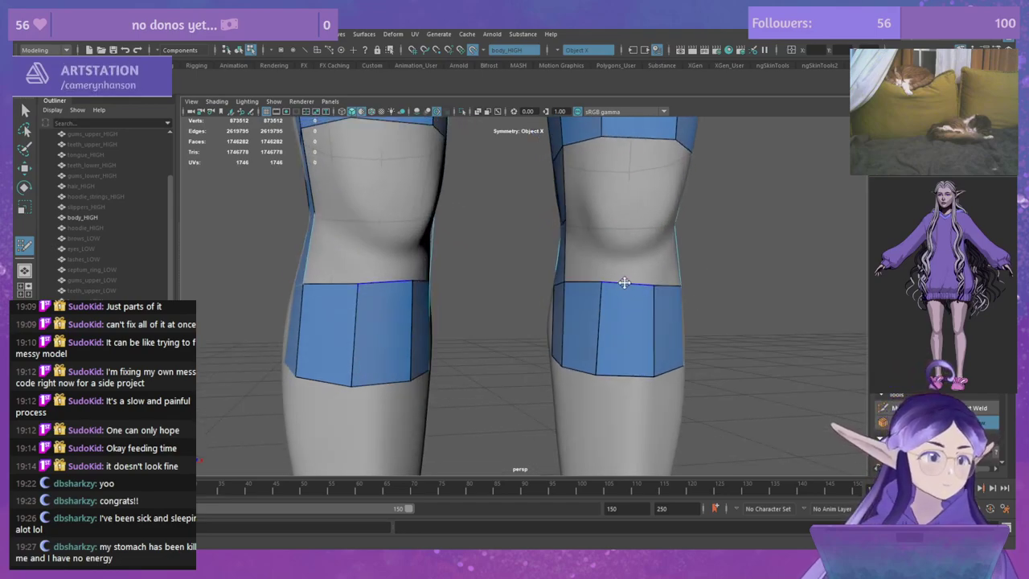
left_click_drag(606, 283, 701, 305)
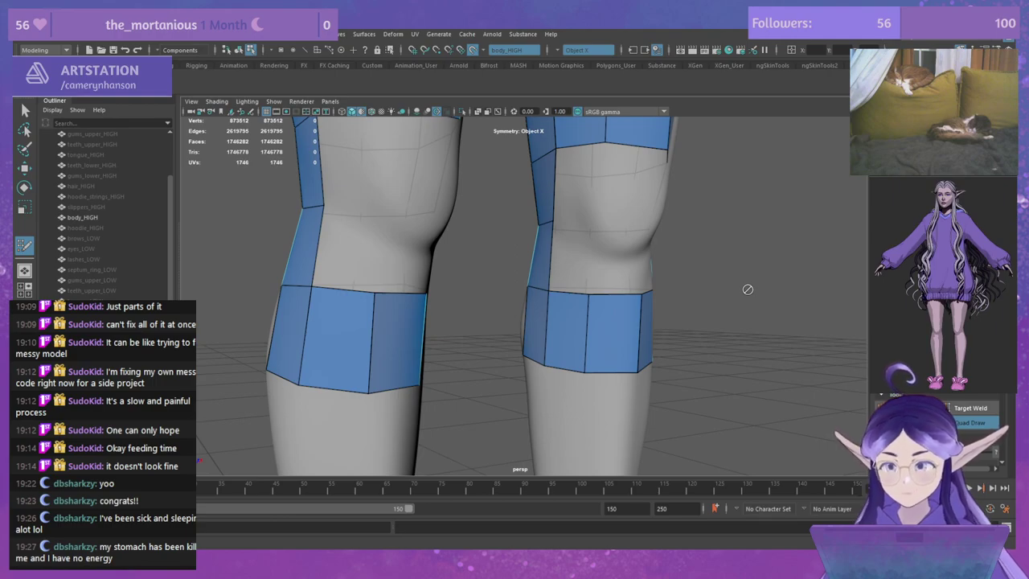
left_click_drag(705, 318, 738, 335, "alt")
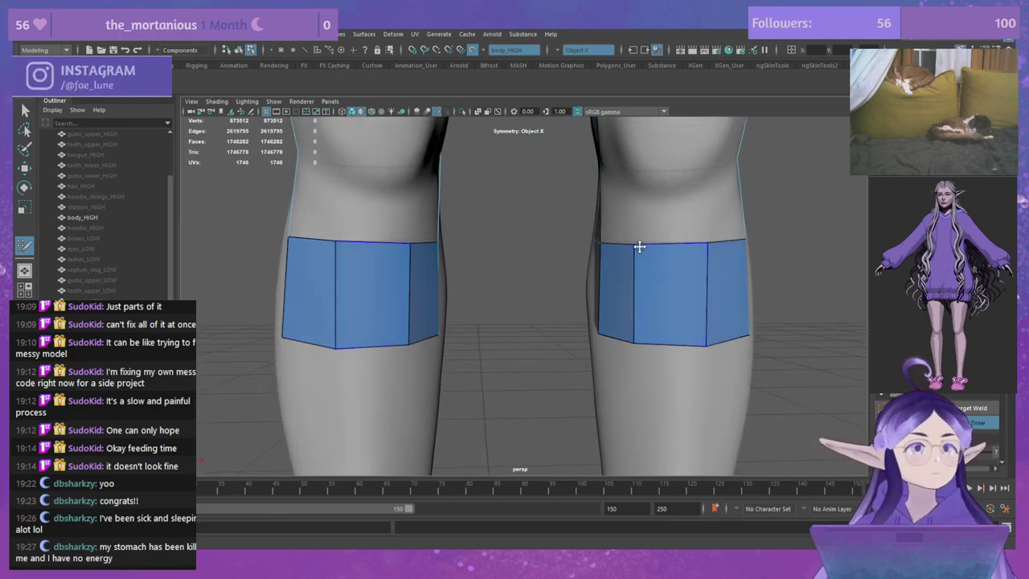
left_click_drag(753, 294, 560, 230, "alt")
left_click_drag(536, 305, 759, 324, "alt")
scroll(648, 229, "down", 5)
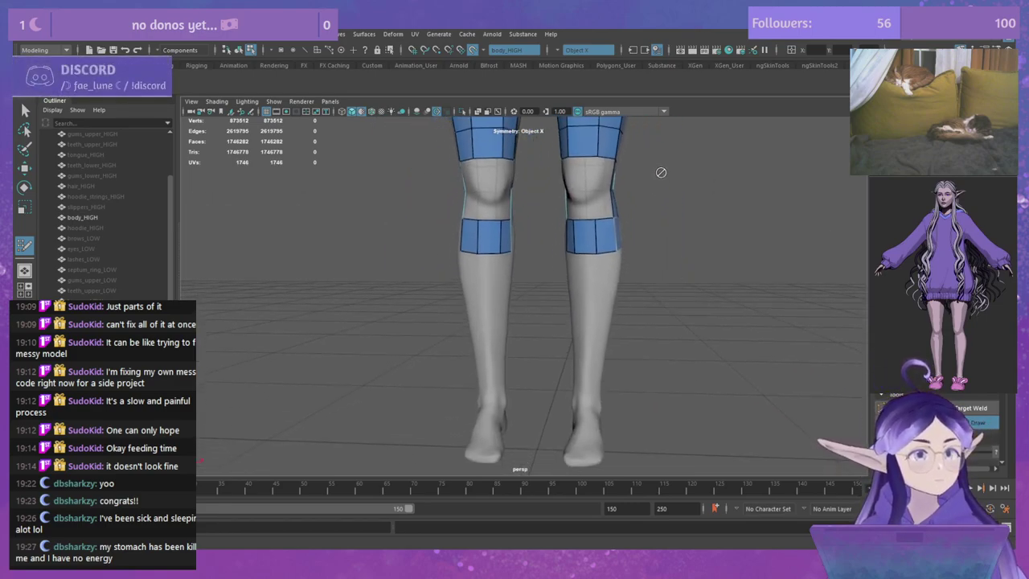
left_click_drag(602, 243, 602, 285, "shift")
left_click_drag(708, 295, 563, 296, "alt")
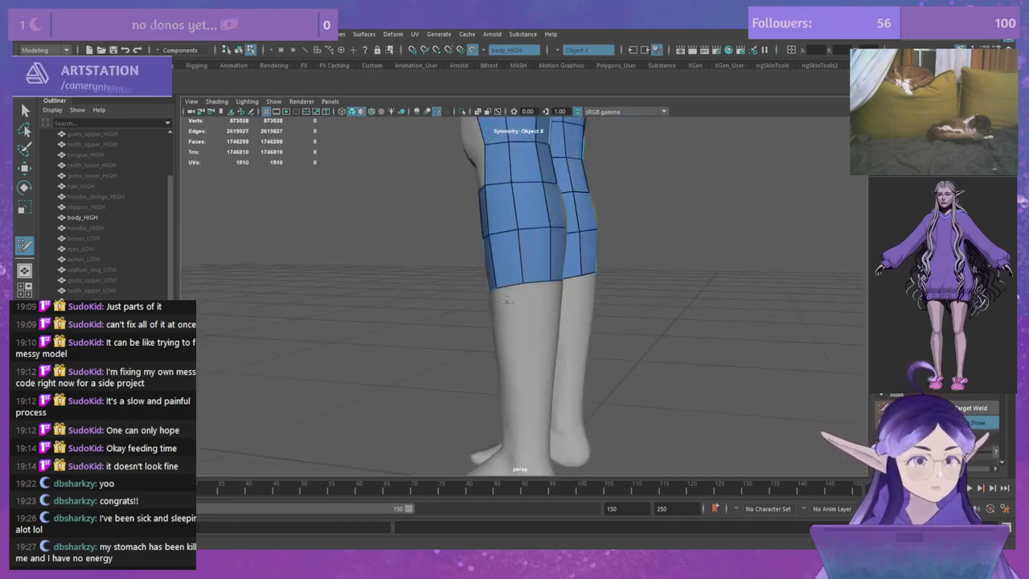
key("ctrl+z")
Step: Extrude the lower border of each leg mesh down the calf from behind and split the new ring with a horizontal edge loop
left_click_drag(724, 289, 569, 243, "alt")
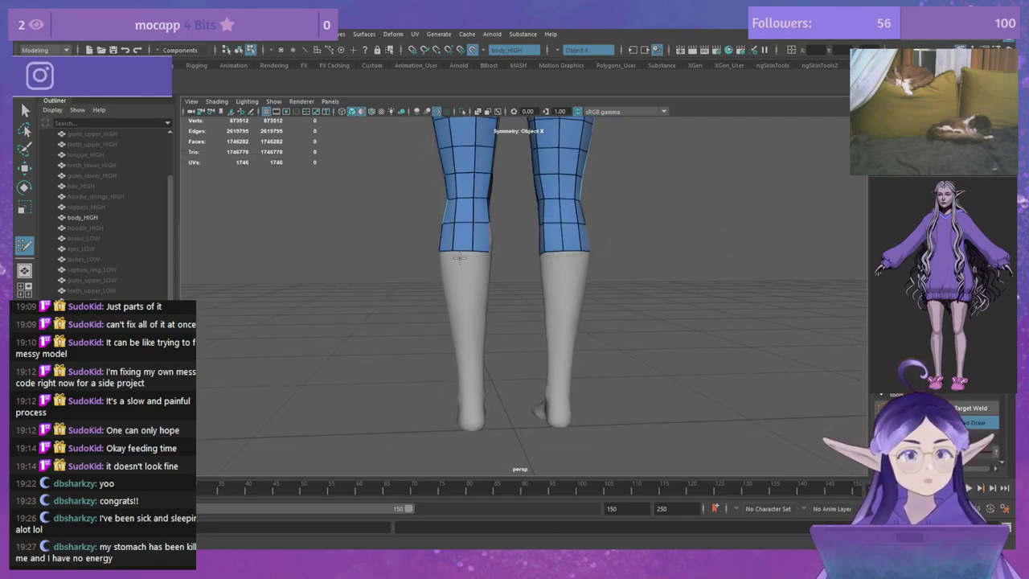
left_click_drag(457, 254, 464, 302)
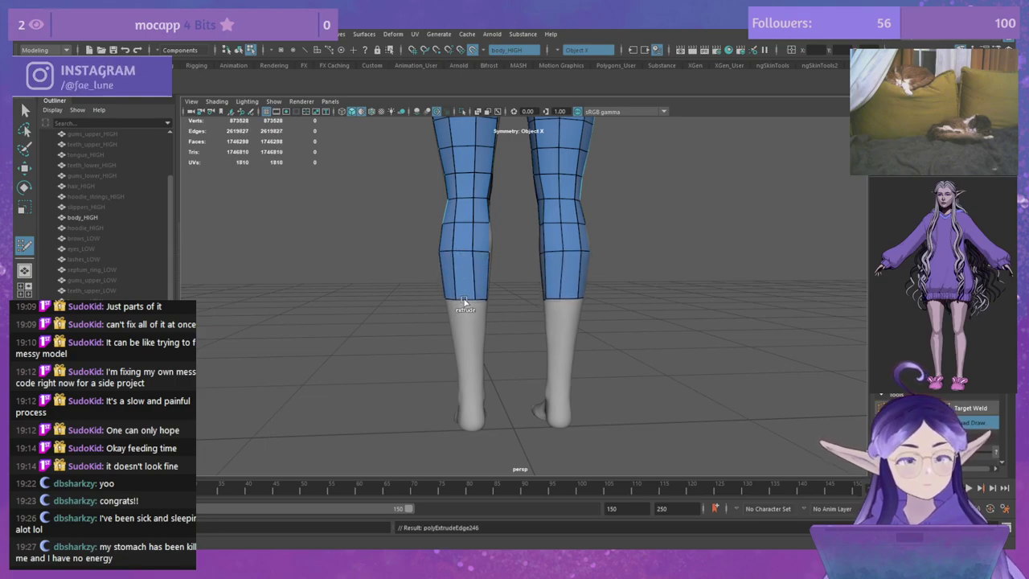
key("b")
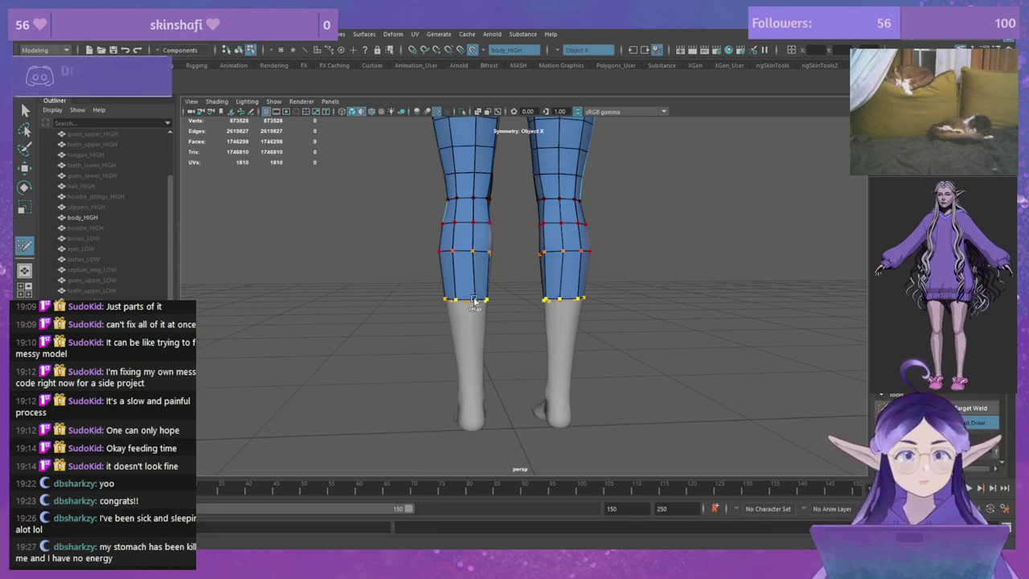
left_click(475, 299)
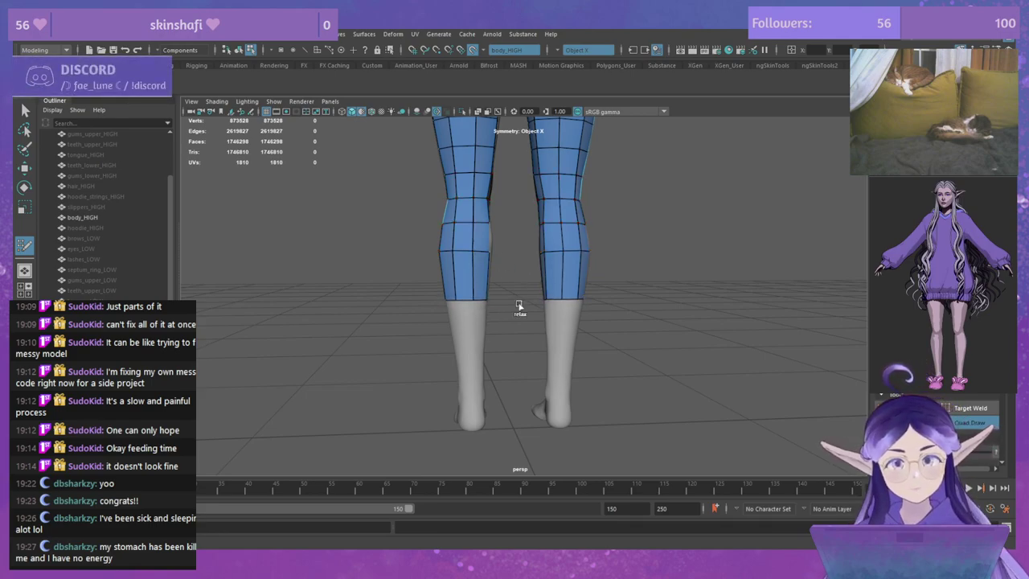
scroll(542, 347, "up", 3)
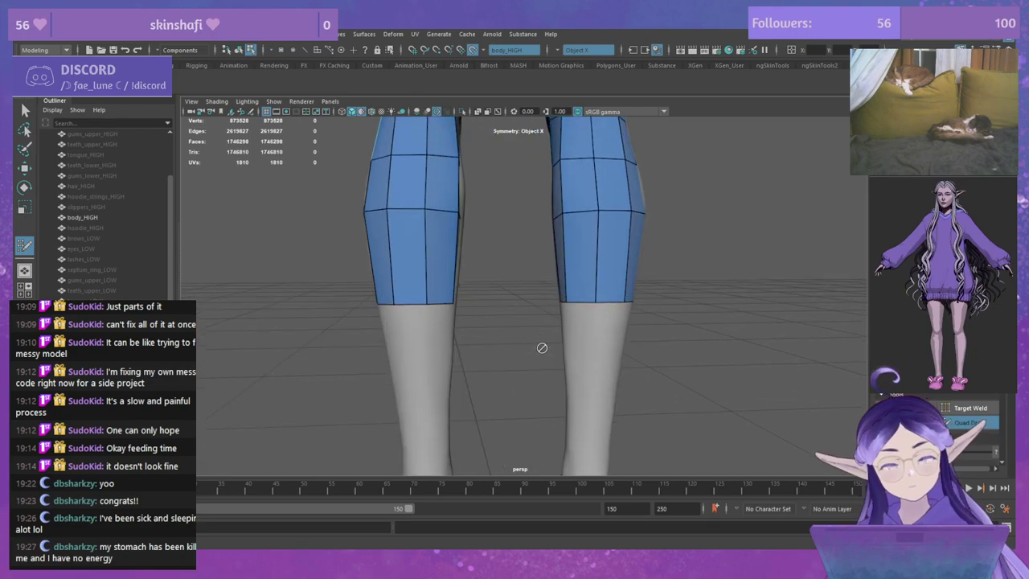
left_click(432, 252)
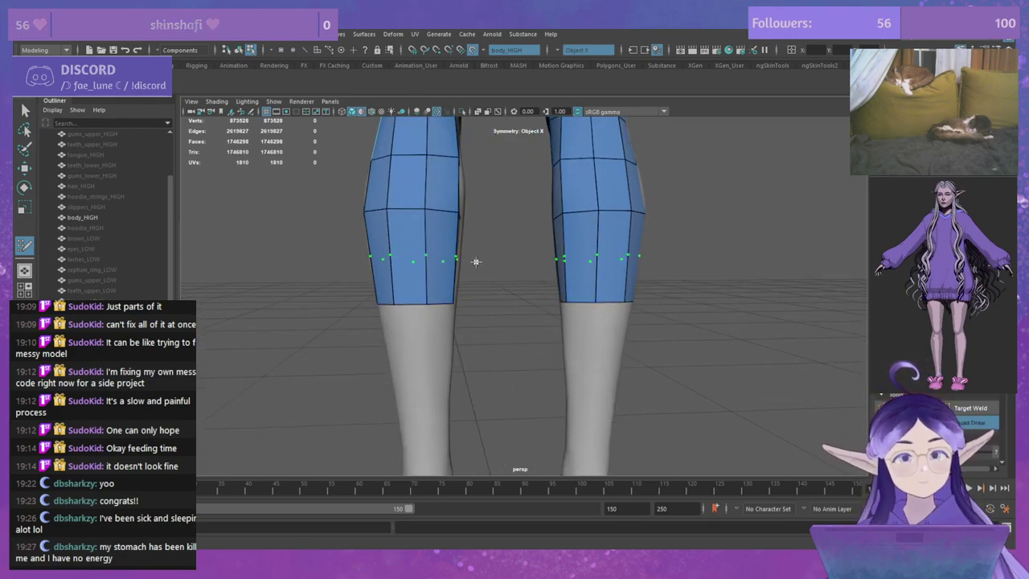
Step: Relax the vertices of the calf rings on the front and sides of both legs to even out the quads
left_click_drag(429, 301, 670, 307, "alt")
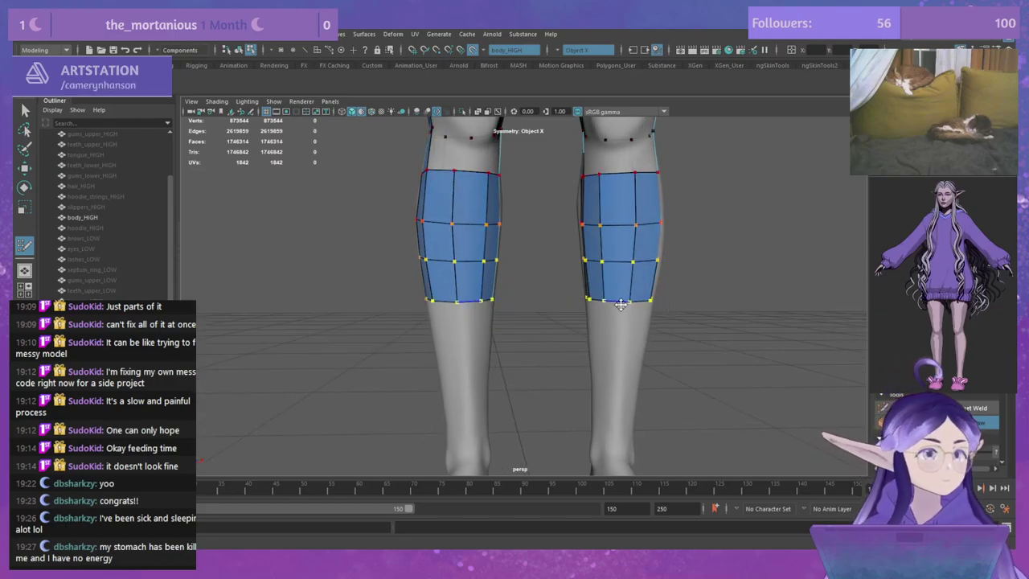
key("shift")
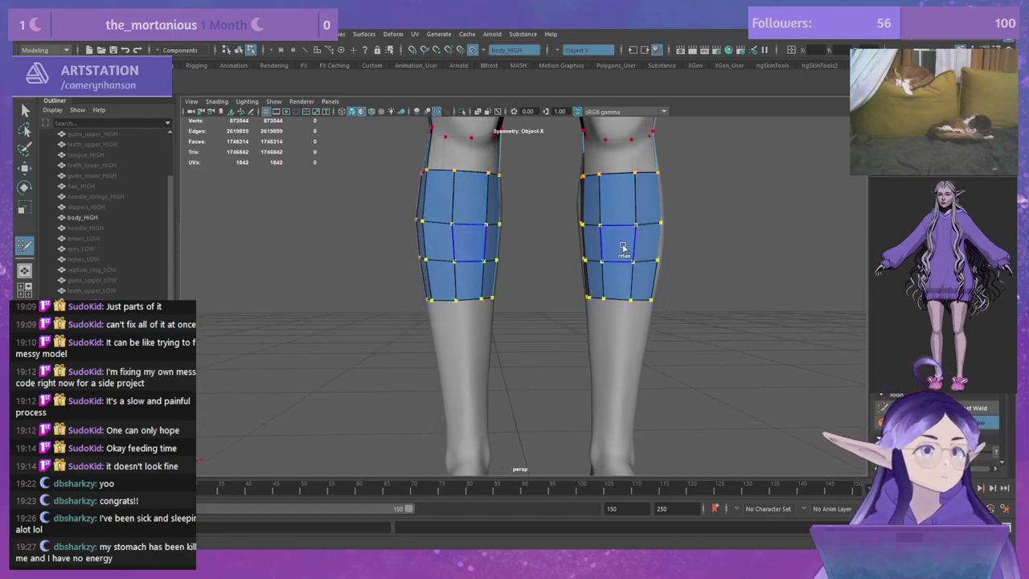
mouse_move(623, 247)
left_mouse_down("shift")
mouse_move(615, 269)
mouse_move(634, 274)
left_mouse_up("shift")
left_click_drag(798, 276, 619, 276, "alt")
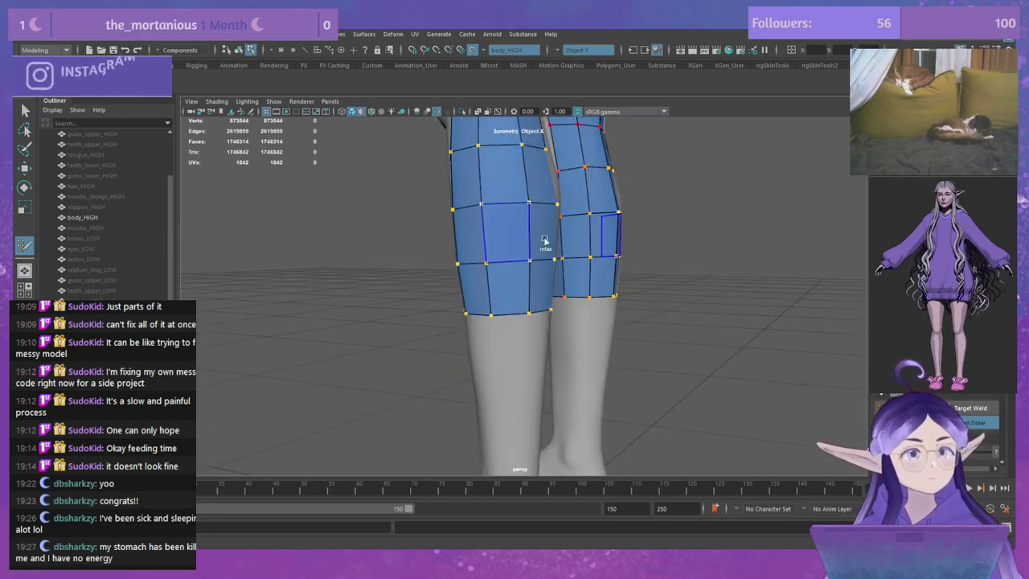
left_click_drag(504, 223, 468, 260, "shift")
left_click_drag(594, 312, 727, 314, "alt")
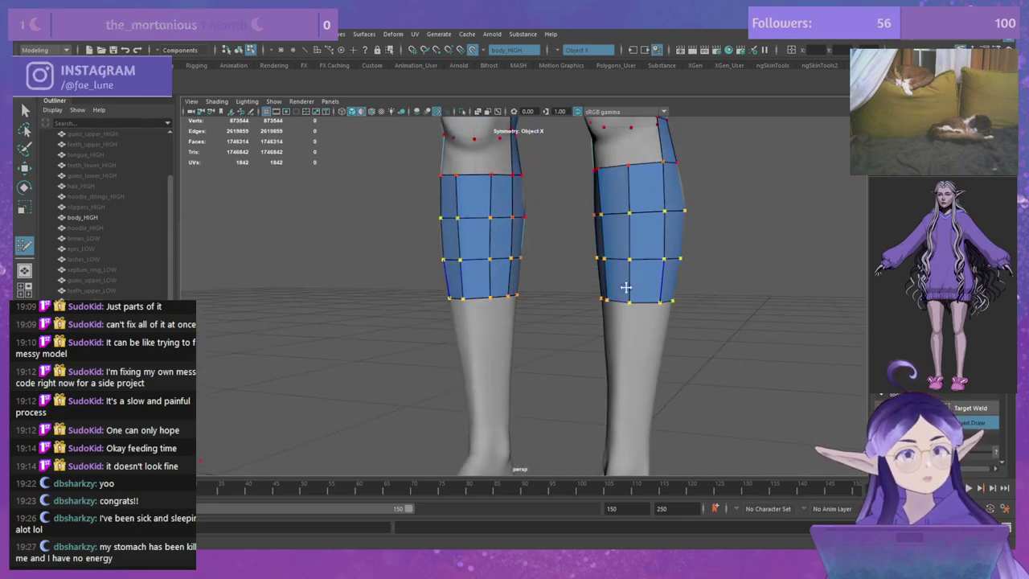
Step: Save the scene
middle_click_drag(733, 318, 715, 253, "alt")
left_click_drag(715, 252, 748, 253, "alt")
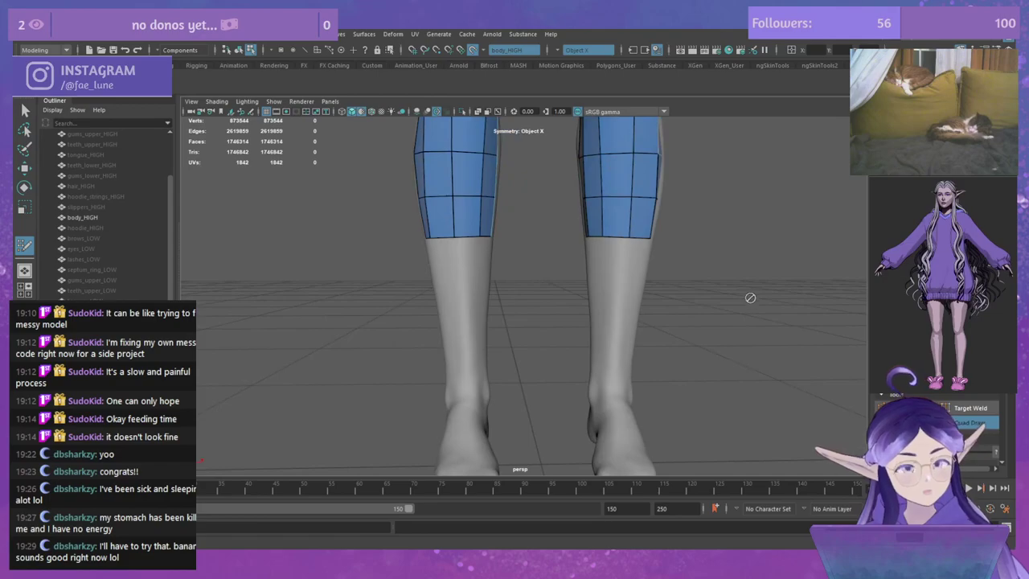
left_click_drag(751, 299, 744, 253, "alt")
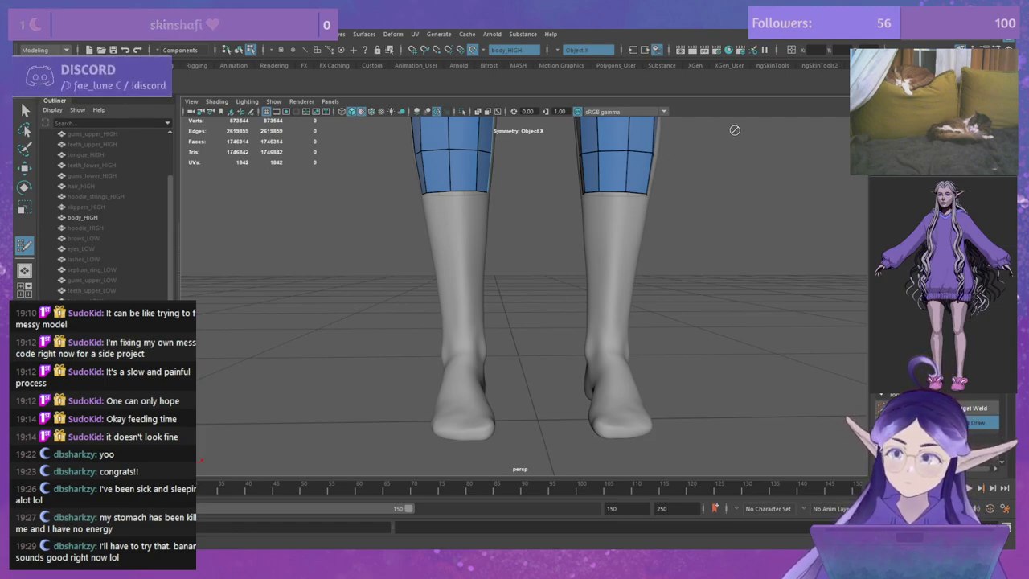
left_click_drag(740, 249, 677, 230, "alt")
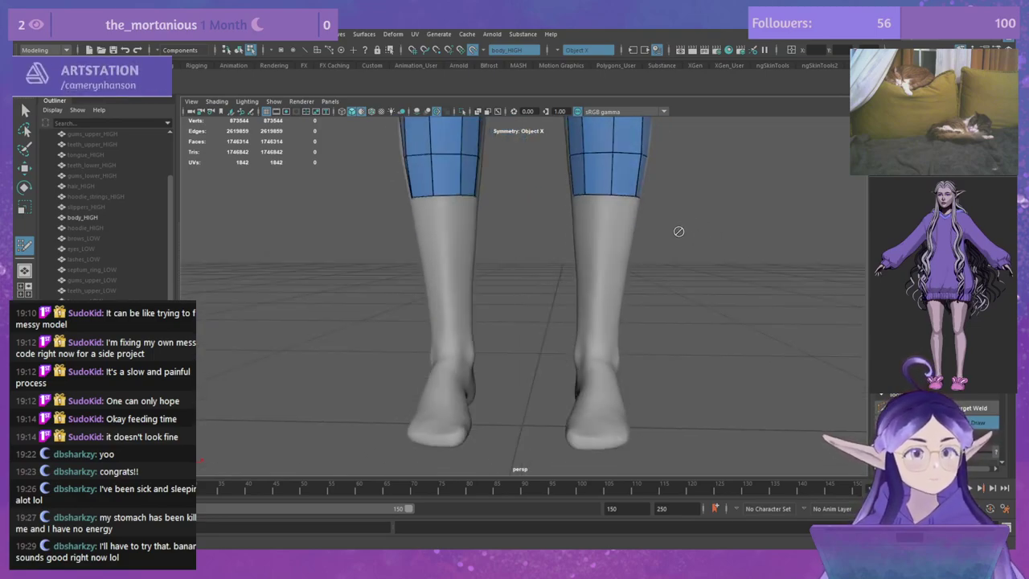
key("ctrl+s")
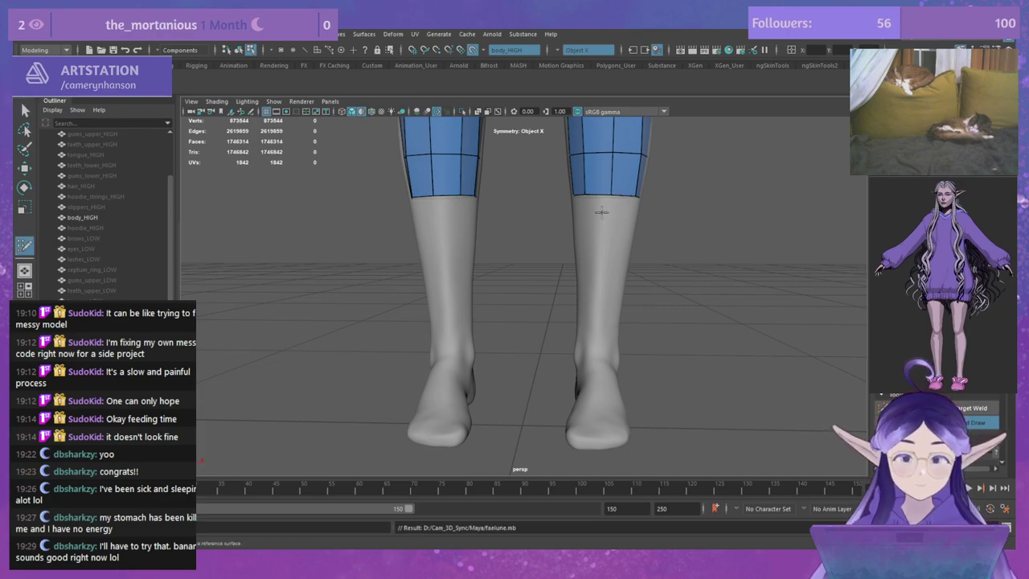
Step: Extrude each leg's lower border down the shin and divide the new ring with a horizontal edge loop through its middle
left_click_drag(597, 196, 598, 279)
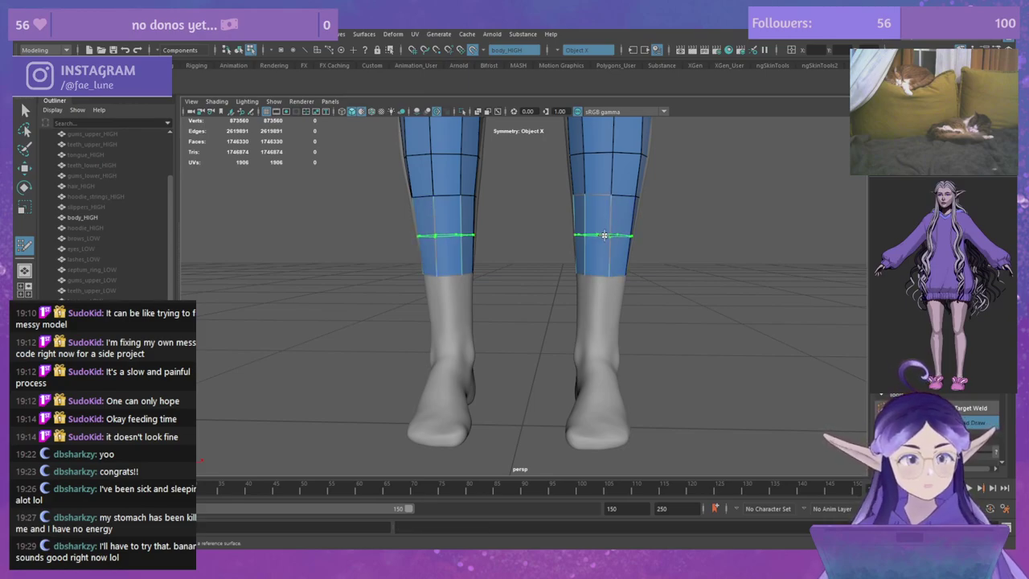
left_click(615, 236, "ctrl")
left_click_drag(698, 252, 632, 257, "alt")
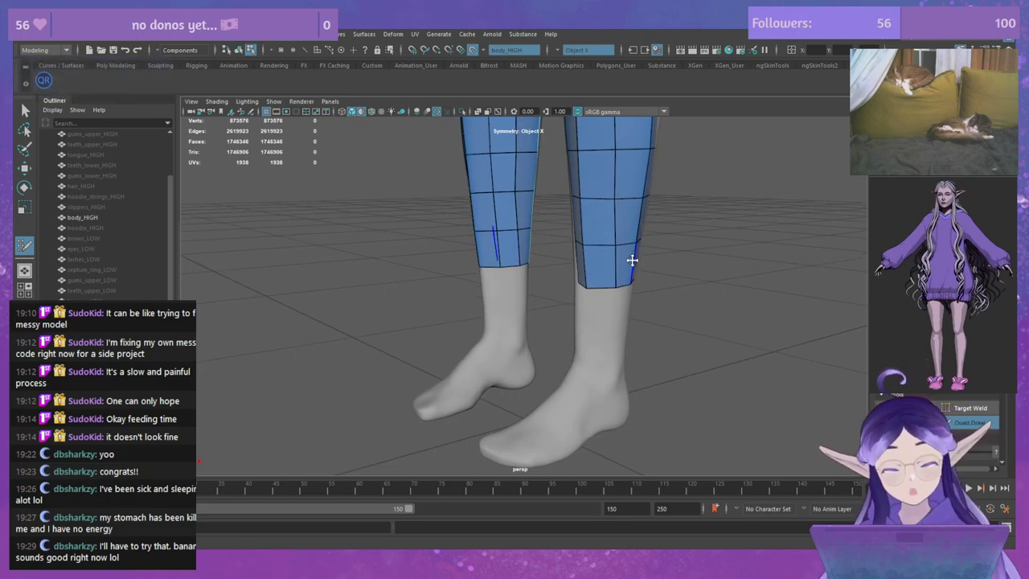
Step: Relax the two new lower-shin rings around both legs so their quads follow the taper evenly
key("b")
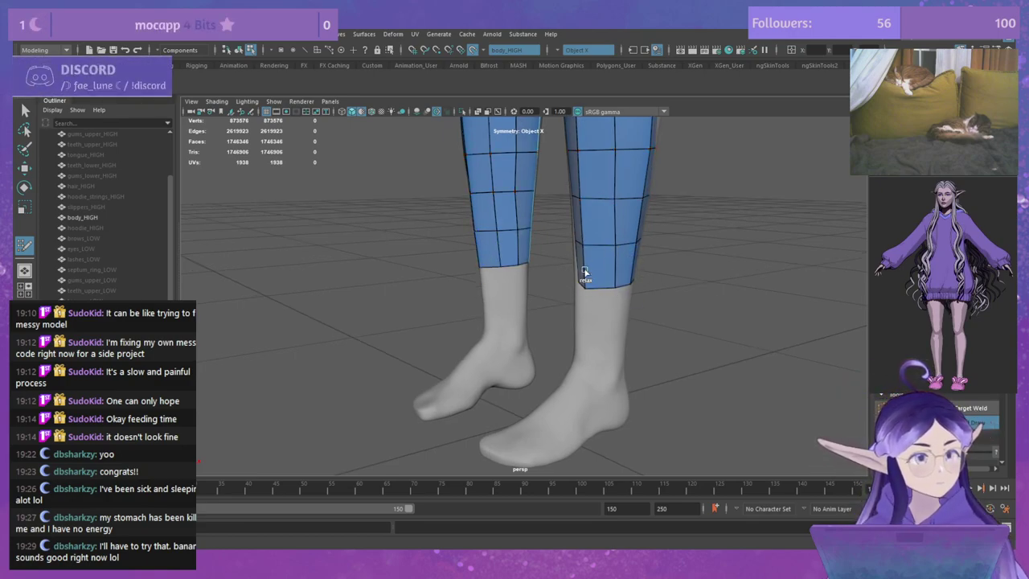
left_click_drag(669, 275, 487, 294, "alt")
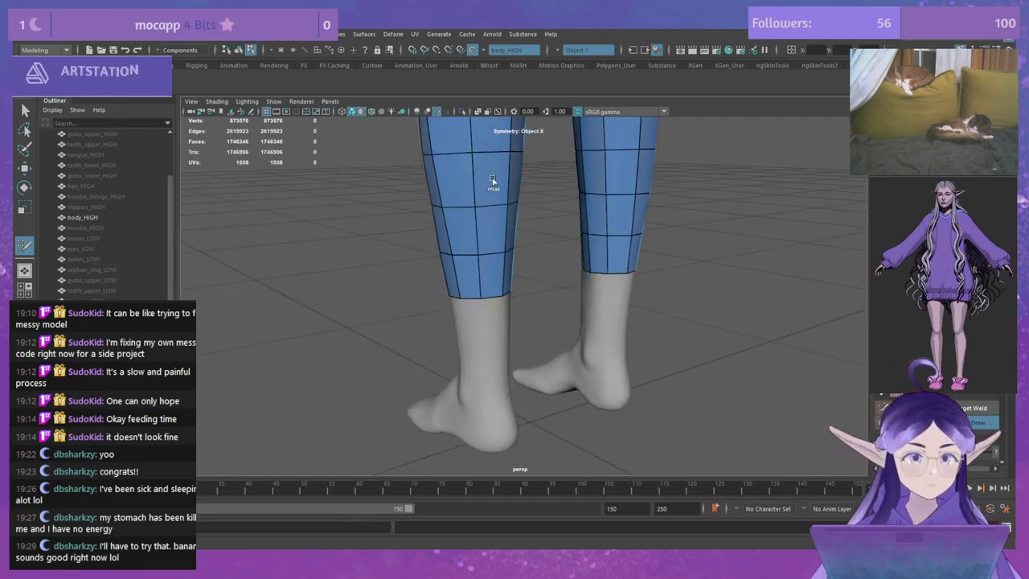
mouse_move(545, 231)
left_mouse_down("alt")
mouse_move(533, 236)
mouse_move(623, 240)
mouse_move(586, 253)
mouse_move(731, 220)
left_mouse_up("alt")
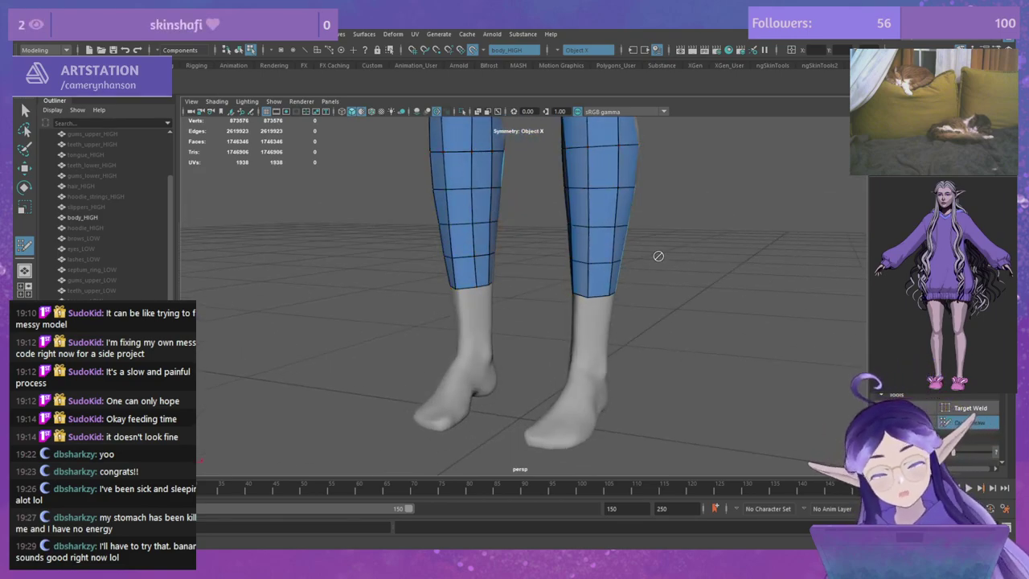
left_click_drag(668, 236, 607, 219, "alt")
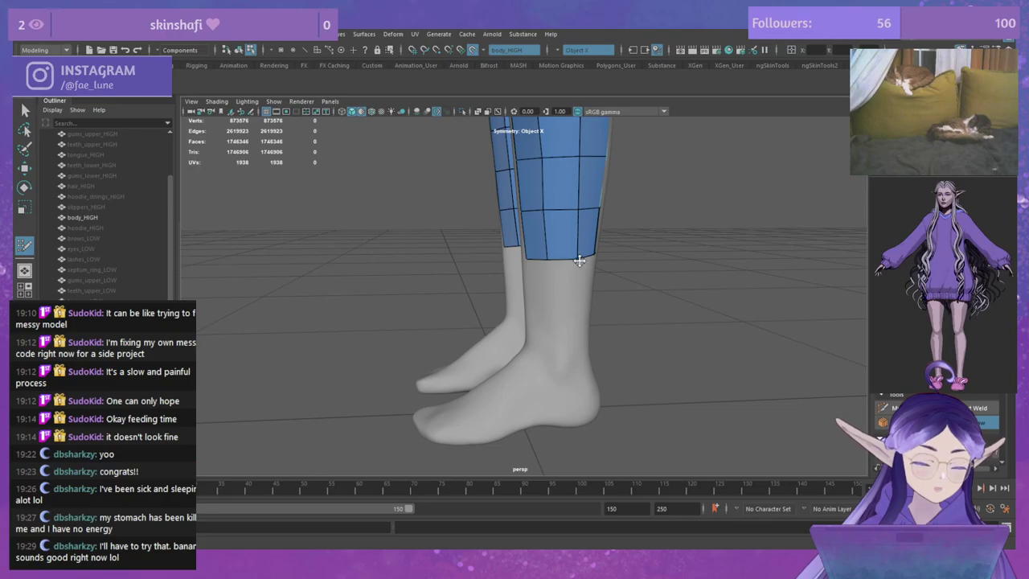
left_click_drag(679, 265, 480, 252, "alt")
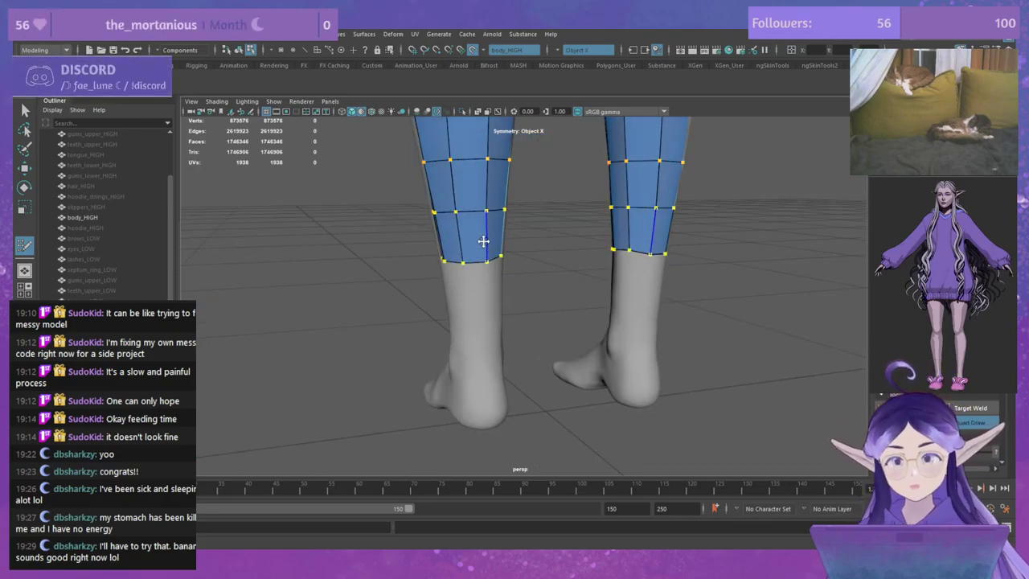
mouse_move(477, 255)
left_mouse_down("shift")
mouse_move(498, 246)
mouse_move(539, 265)
mouse_move(595, 252)
left_mouse_up("shift")
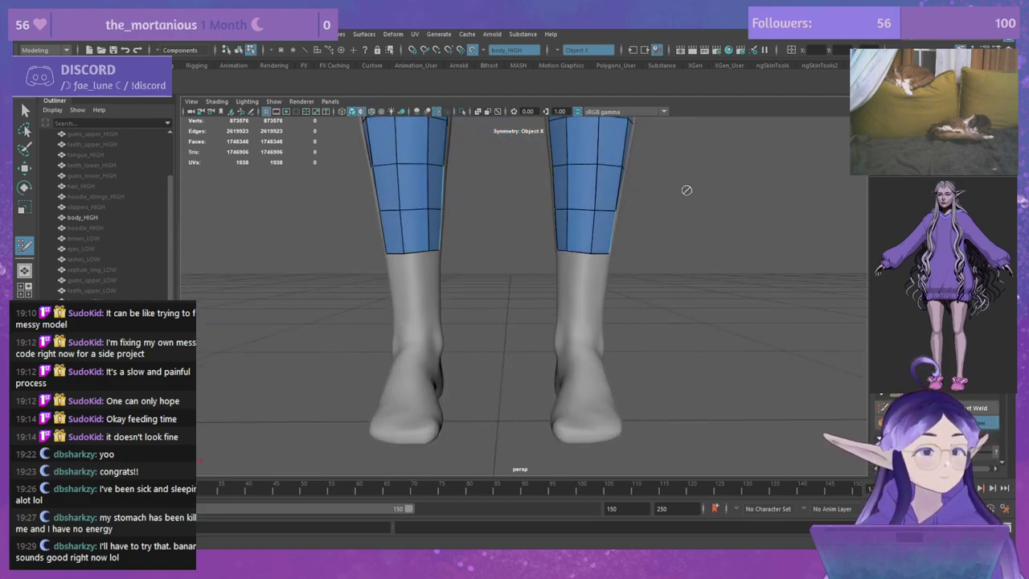
Step: Inspect the spacing and flow of the rings from the knees down to the ankles on both legs
mouse_move(691, 267)
left_mouse_down("alt")
mouse_move(677, 280)
mouse_move(616, 248)
mouse_move(545, 281)
mouse_move(452, 269)
left_mouse_up("alt")
left_click_drag(354, 267, 597, 265, "alt")
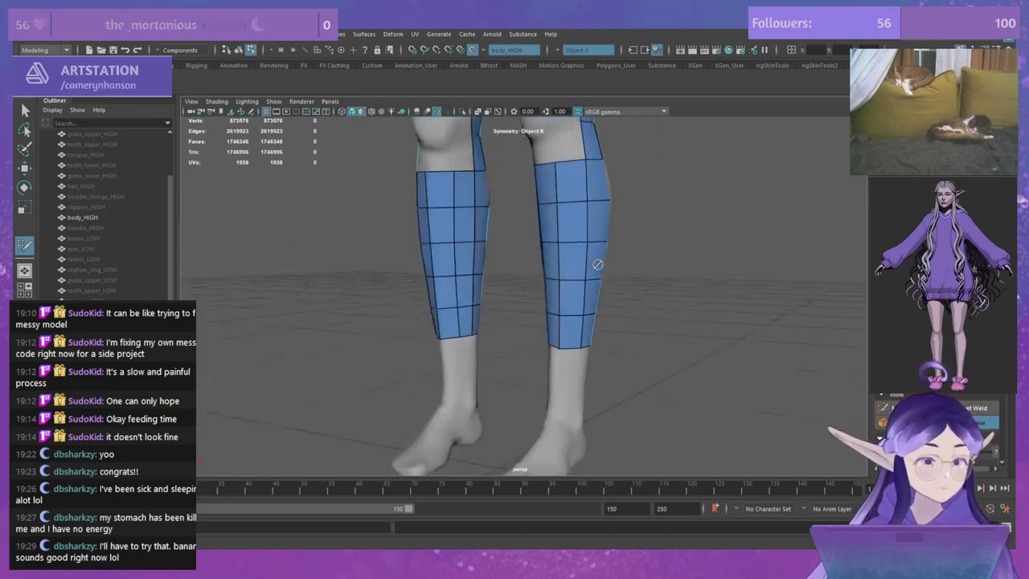
right_click_drag(598, 264, 568, 136, "alt")
left_click_drag(567, 136, 639, 186, "alt")
right_click_drag(638, 185, 680, 288, "alt")
middle_click_drag(679, 288, 666, 181, "alt")
right_click_drag(666, 181, 691, 322, "alt")
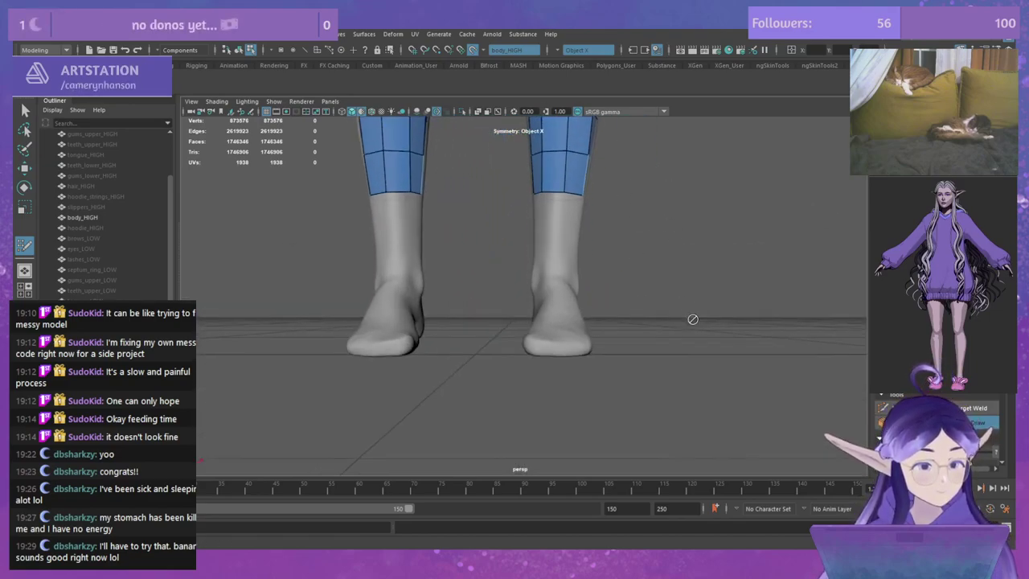
middle_click_drag(685, 195, 701, 284, "alt")
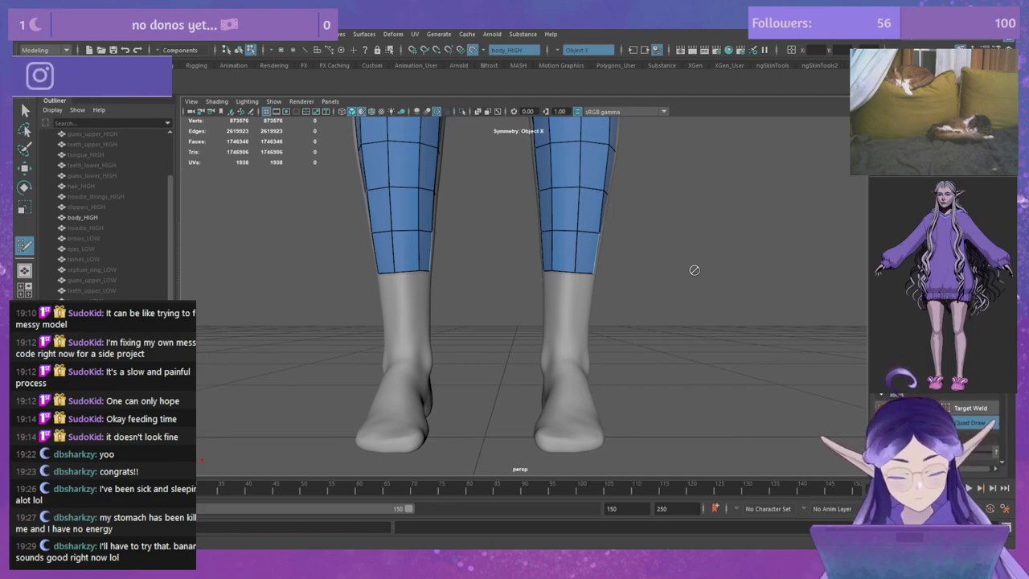
Step: Extend each leg mesh to just above the ankle in two rings and relax them for even spacing
mouse_move(604, 236)
left_mouse_down("alt")
mouse_move(661, 225)
mouse_move(610, 232)
left_mouse_up("alt")
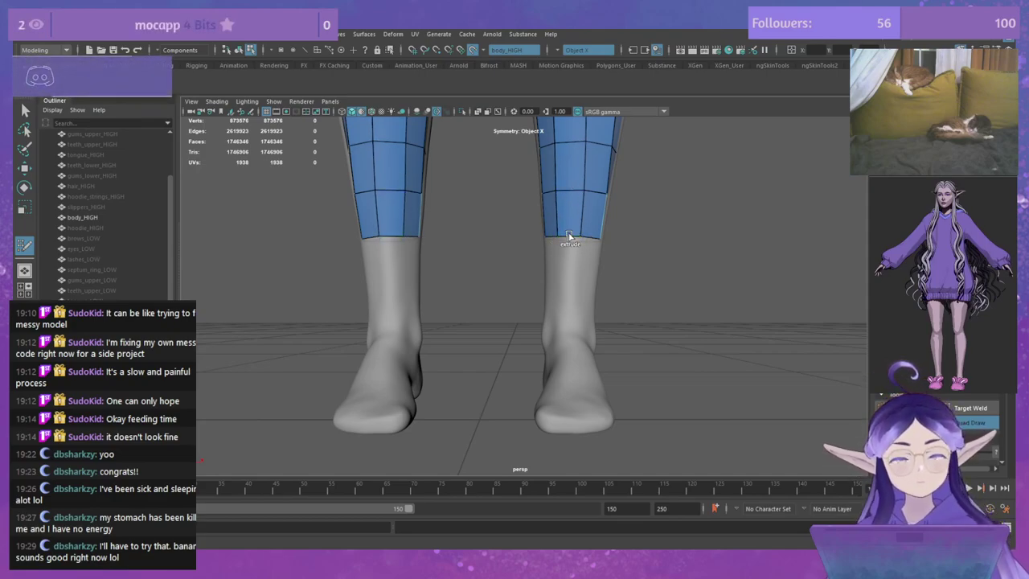
left_click_drag(570, 232, 566, 316)
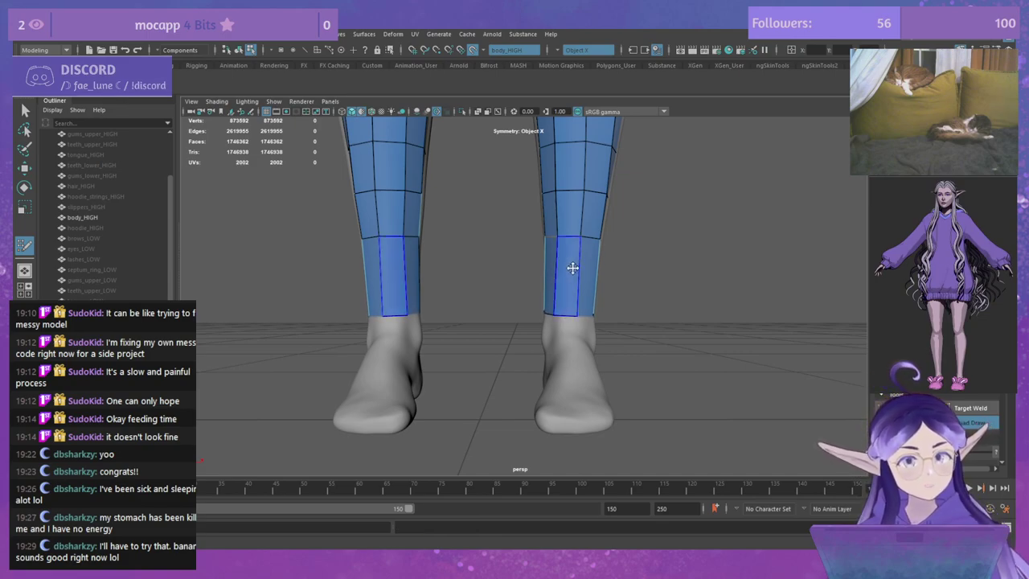
left_click(577, 276, "ctrl")
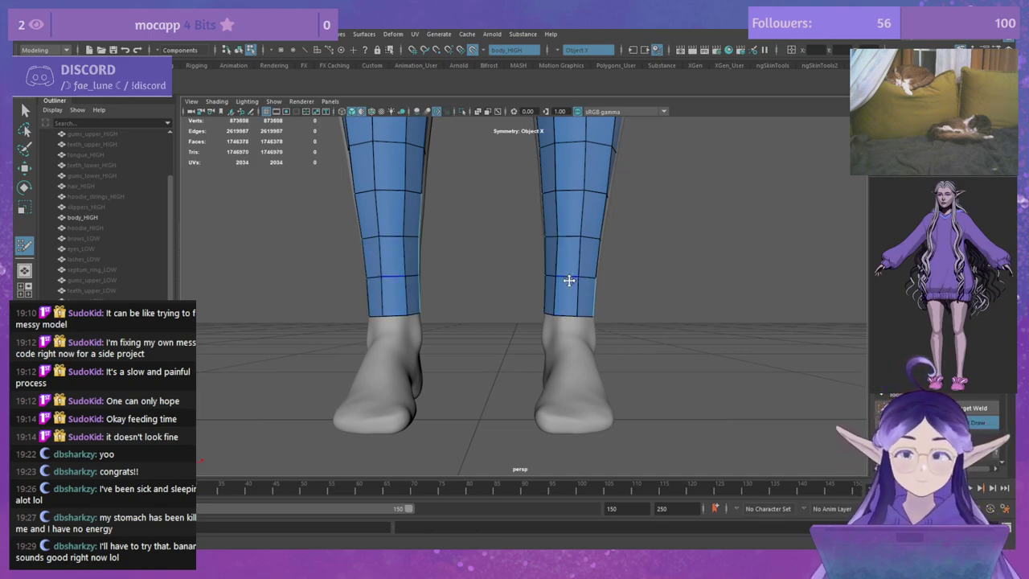
key("b")
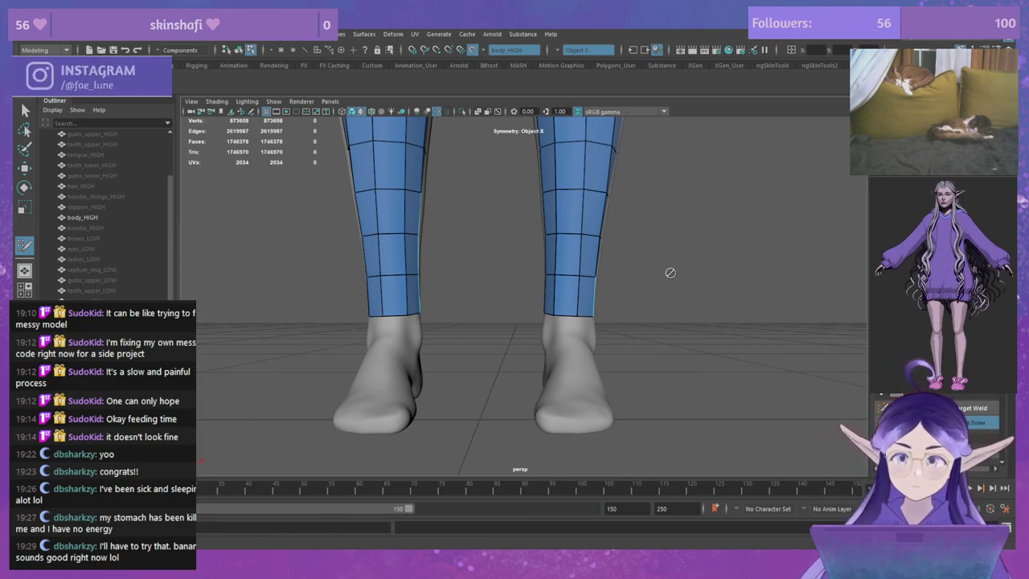
Step: Inspect the lowest quad rings above both ankles and the overall leg mesh from all sides, and save the scene
left_click_drag(670, 272, 516, 317, "alt")
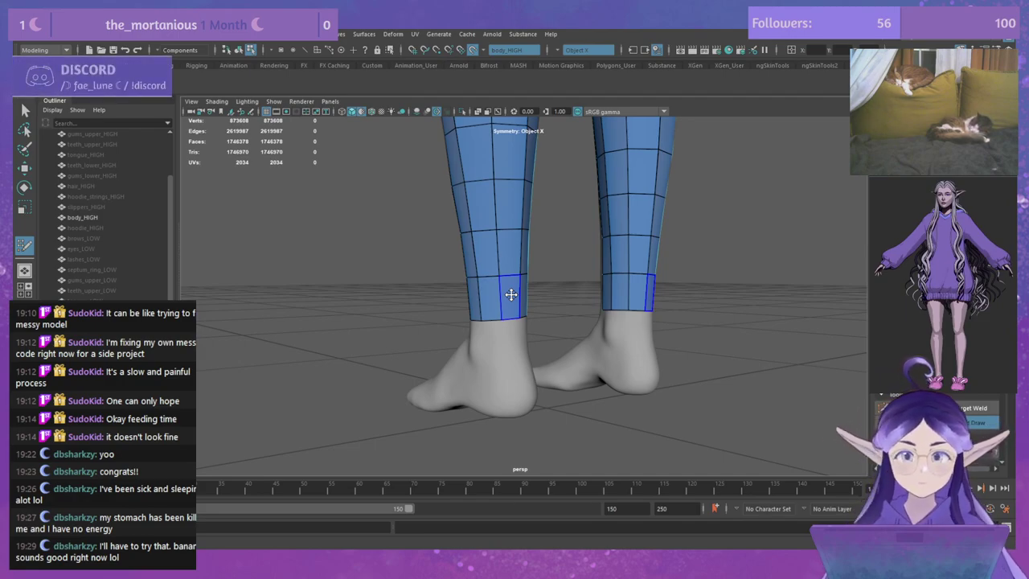
mouse_move(576, 306)
left_mouse_down("alt")
mouse_move(477, 316)
mouse_move(615, 320)
mouse_move(560, 319)
left_mouse_up("alt")
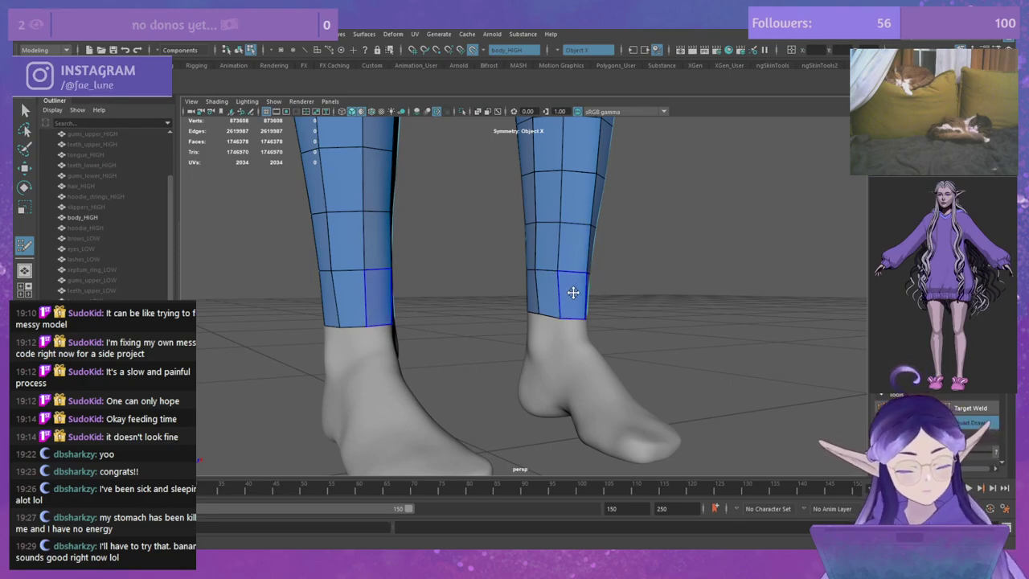
key("b")
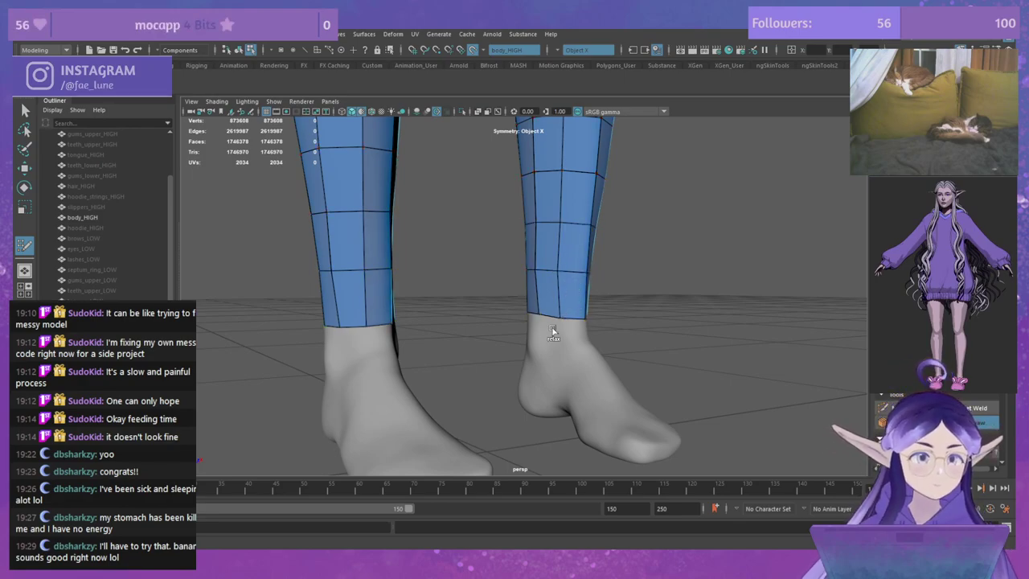
left_click_drag(684, 294, 485, 263, "alt")
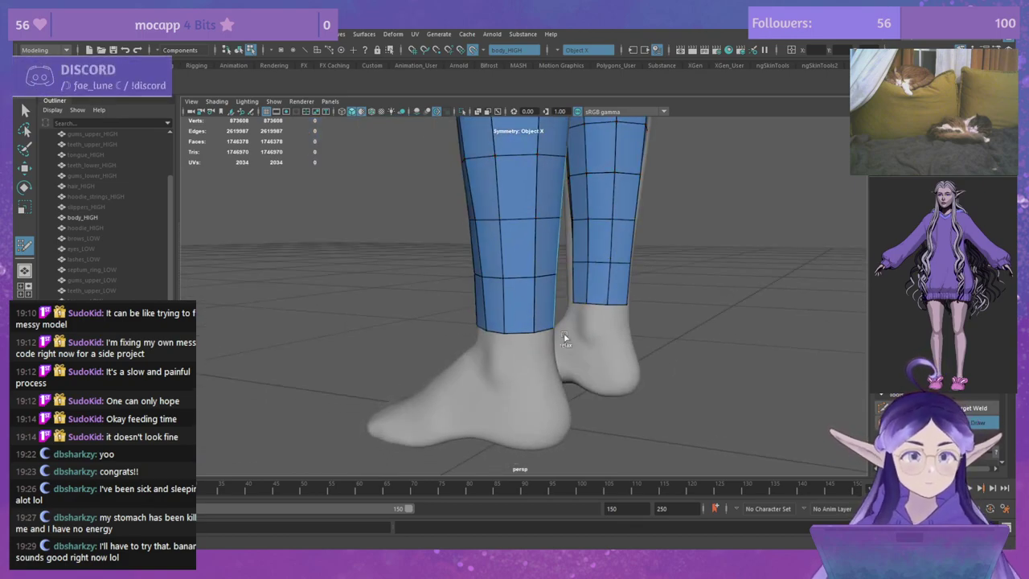
left_click_drag(738, 344, 595, 298, "alt")
right_click_drag(733, 325, 705, 246, "alt")
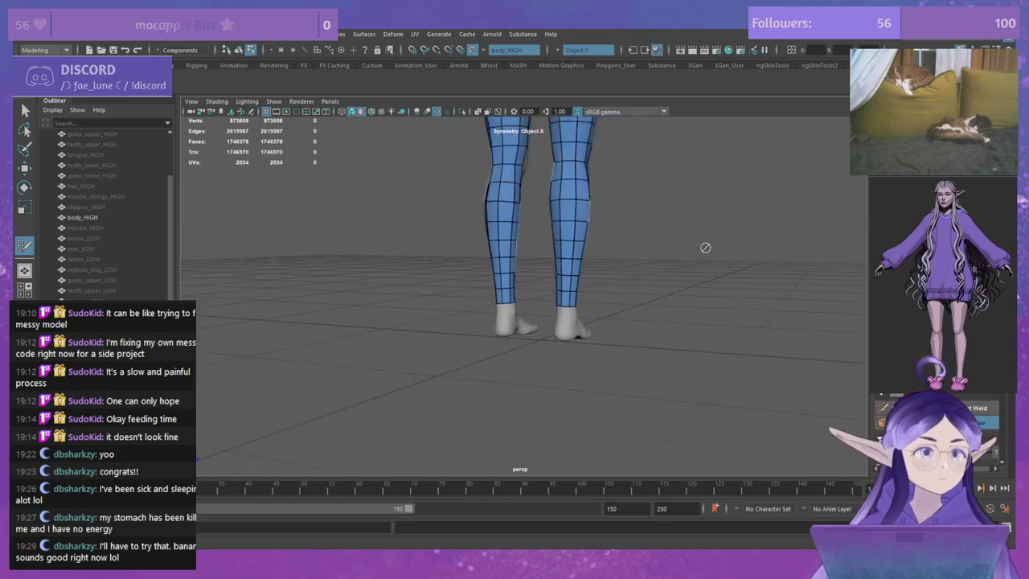
left_click_drag(706, 246, 632, 281, "alt")
key("q")
key("ctrl+s")
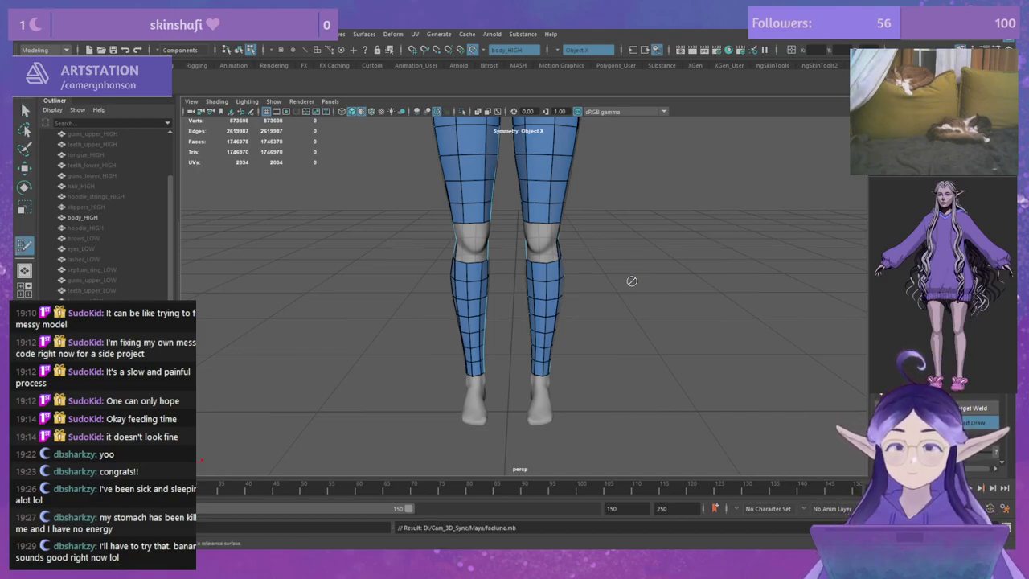
Step: Examine the lower borders of the leg meshes and the shape of the ankles and feet from several sides
right_click_drag(624, 242, 628, 303, "alt")
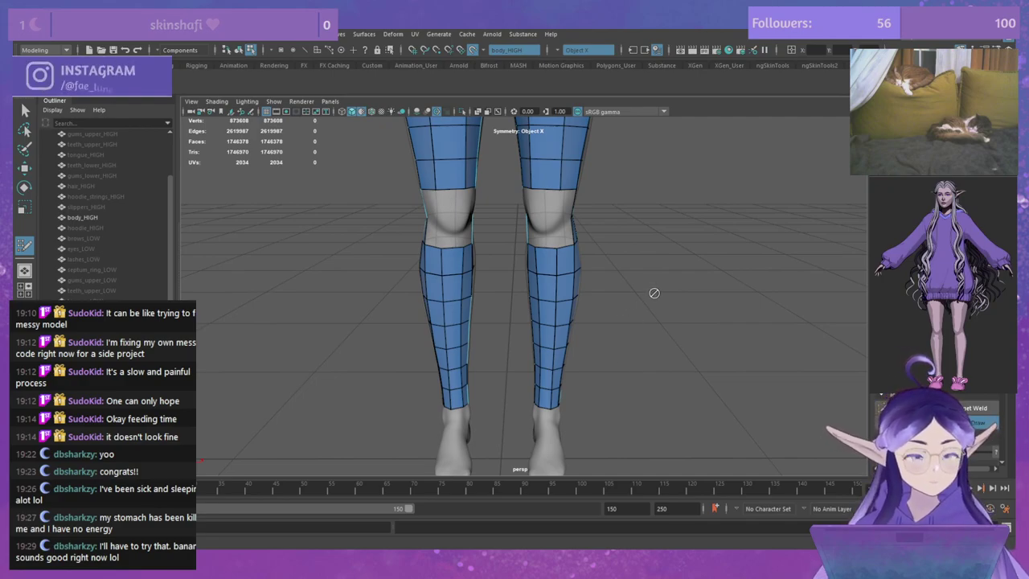
left_click_drag(655, 291, 575, 221, "alt")
right_click_drag(574, 221, 649, 266, "alt")
left_click_drag(649, 266, 724, 268, "alt")
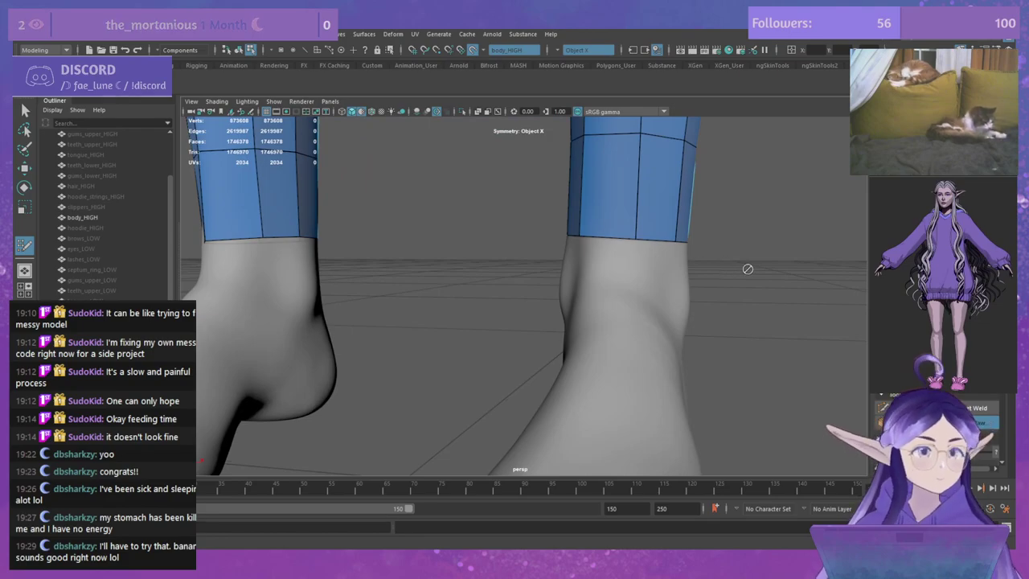
mouse_move(632, 254)
left_mouse_down("alt")
mouse_move(659, 237)
mouse_move(648, 241)
left_mouse_up("alt")
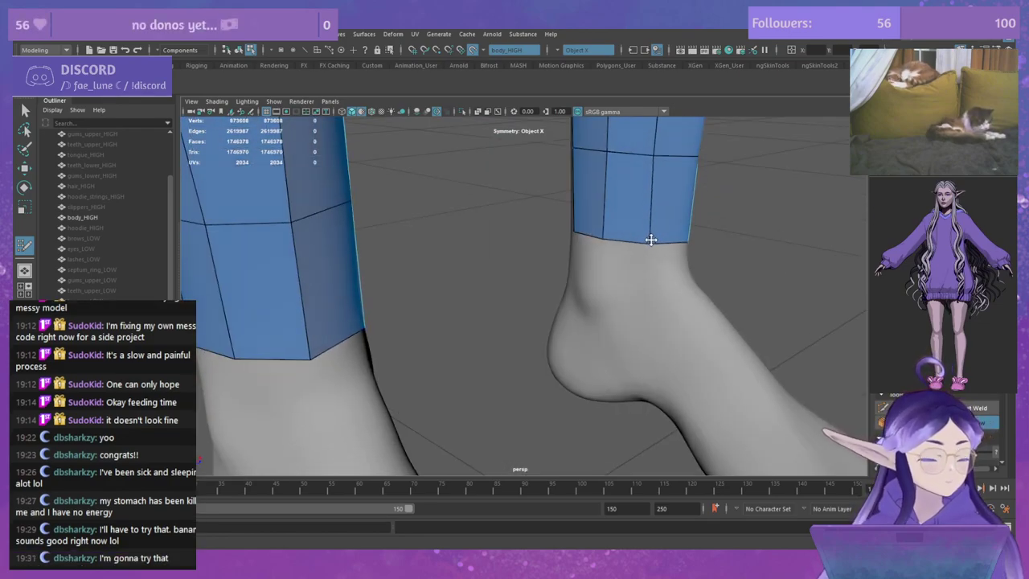
left_click_drag(720, 267, 712, 241, "alt")
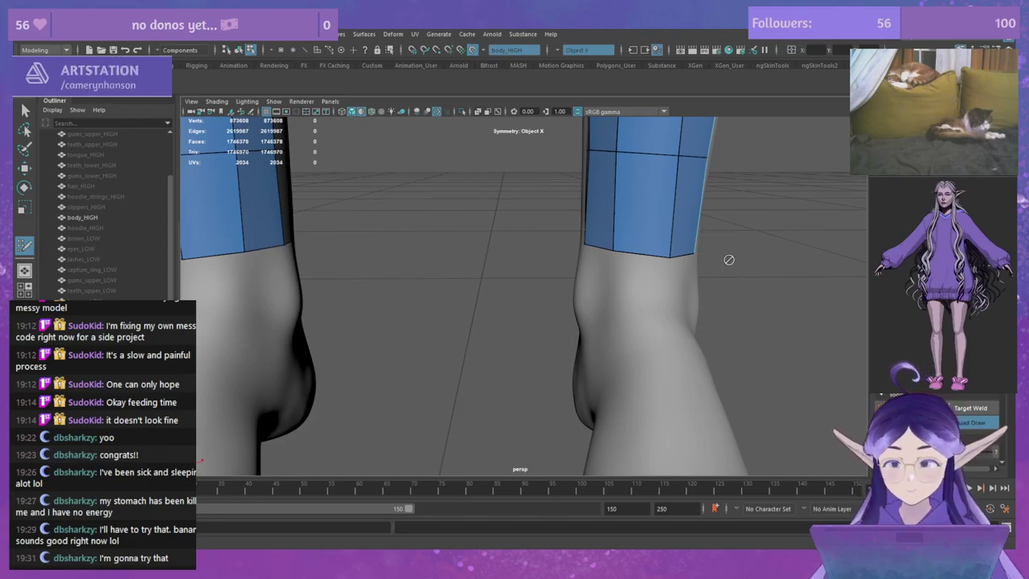
left_click_drag(723, 257, 696, 269, "alt")
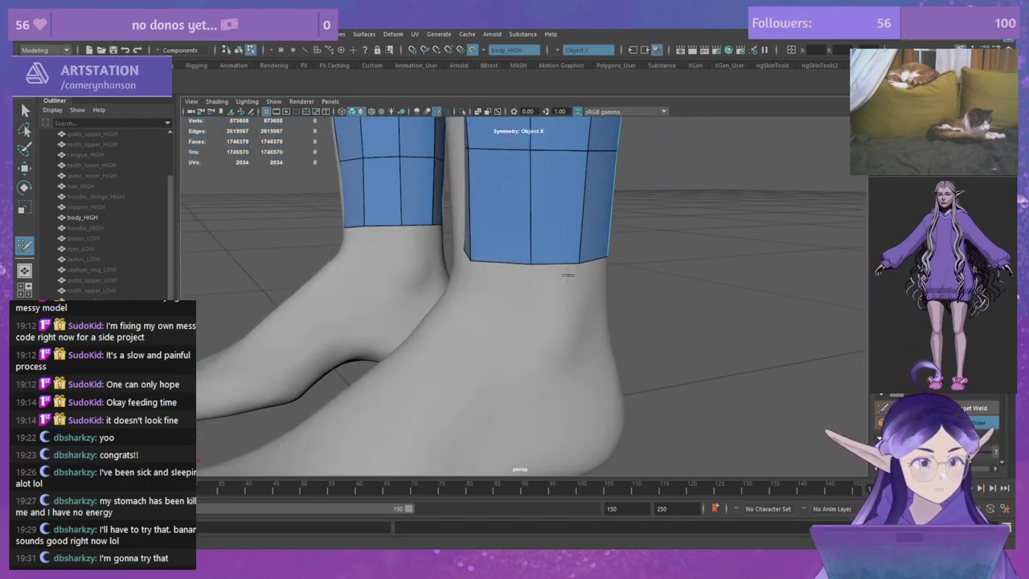
left_click_drag(527, 266, 686, 278, "alt")
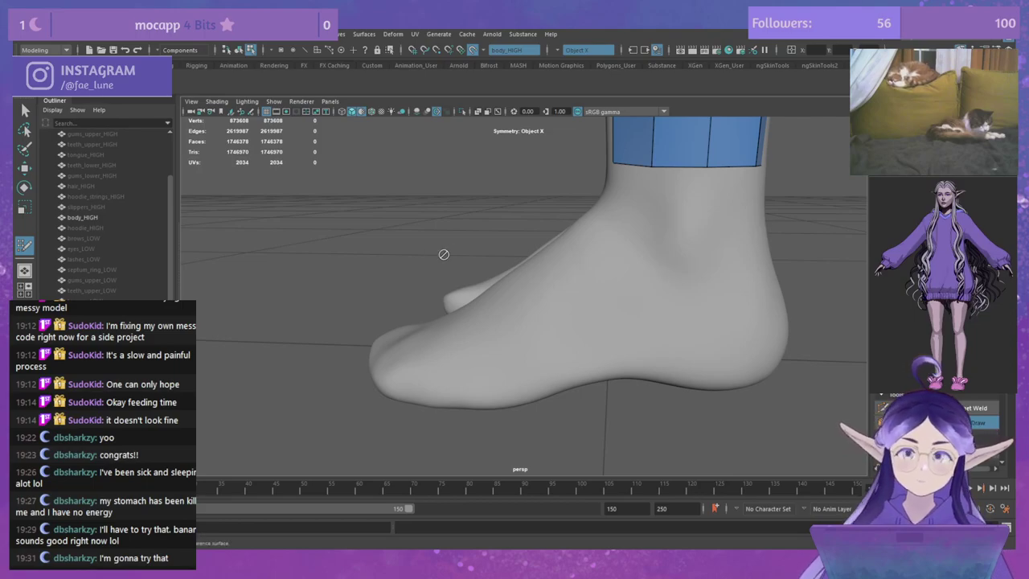
middle_click_drag(443, 254, 375, 319, "alt")
right_click_drag(375, 319, 394, 161, "alt")
left_click_drag(394, 161, 555, 201, "alt")
middle_click_drag(555, 201, 607, 363, "alt")
right_click_drag(607, 363, 611, 217, "alt")
left_click_drag(611, 217, 666, 216, "alt")
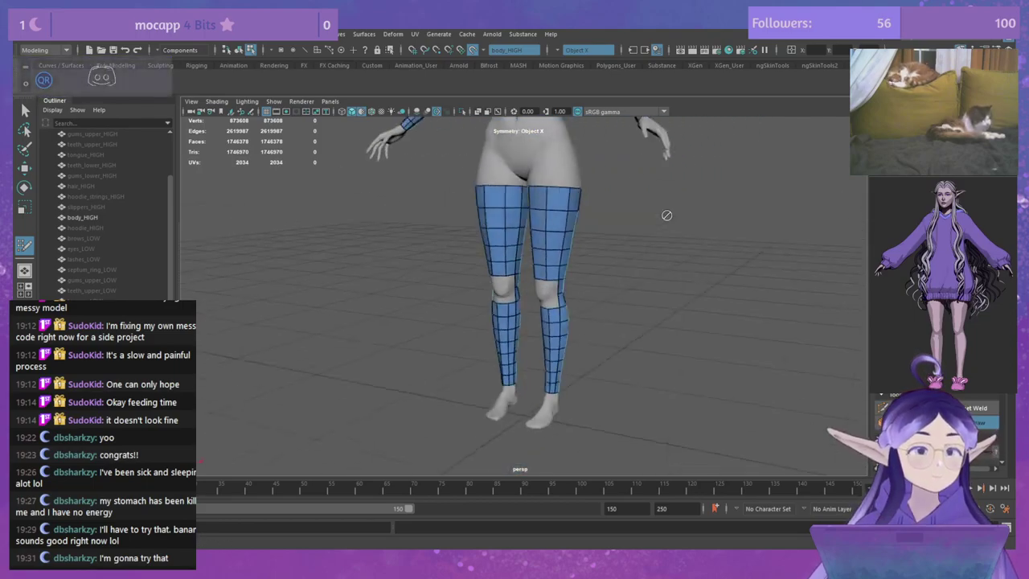
Step: Save the scene before starting on the torso
middle_click_drag(631, 211, 624, 363, "alt")
left_click_drag(619, 278, 650, 278, "alt")
right_click_drag(607, 297, 612, 418, "alt")
middle_click_drag(608, 241, 608, 313, "alt")
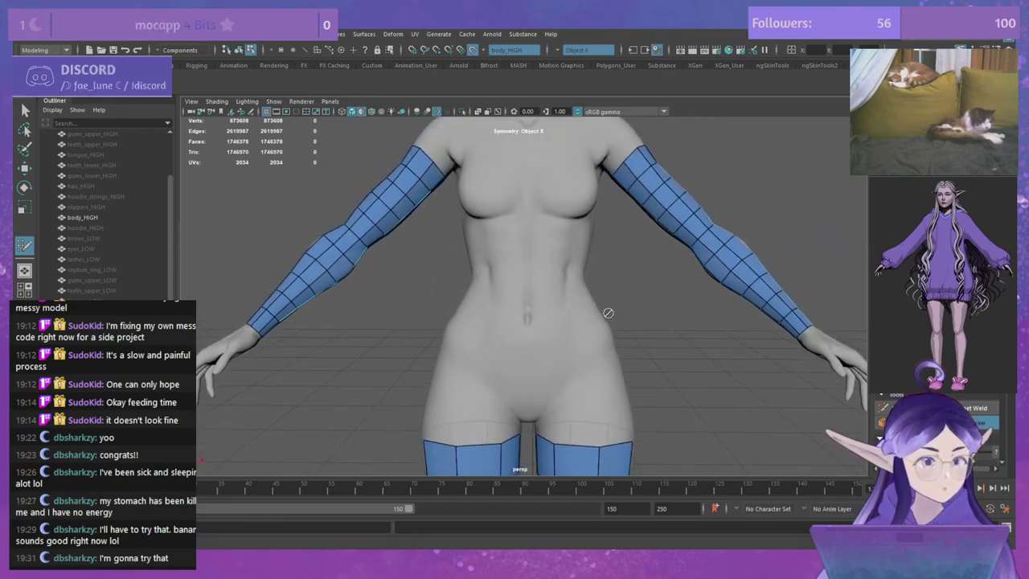
key("q")
key("ctrl+s")
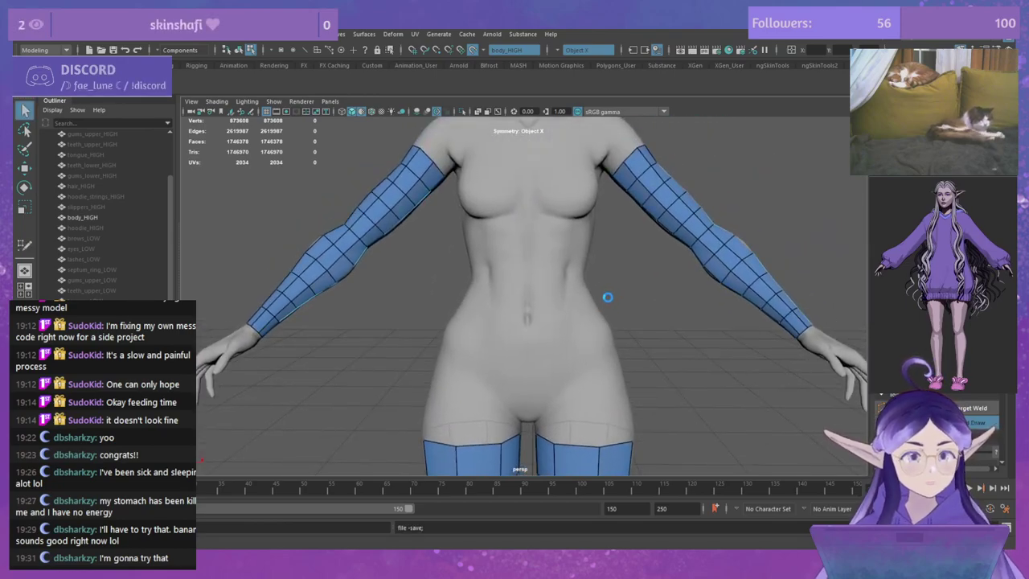
Step: Start the torso mesh with two mirrored quads that meet on the body's centre line just above the navel
left_click_drag(596, 334, 602, 317, "alt")
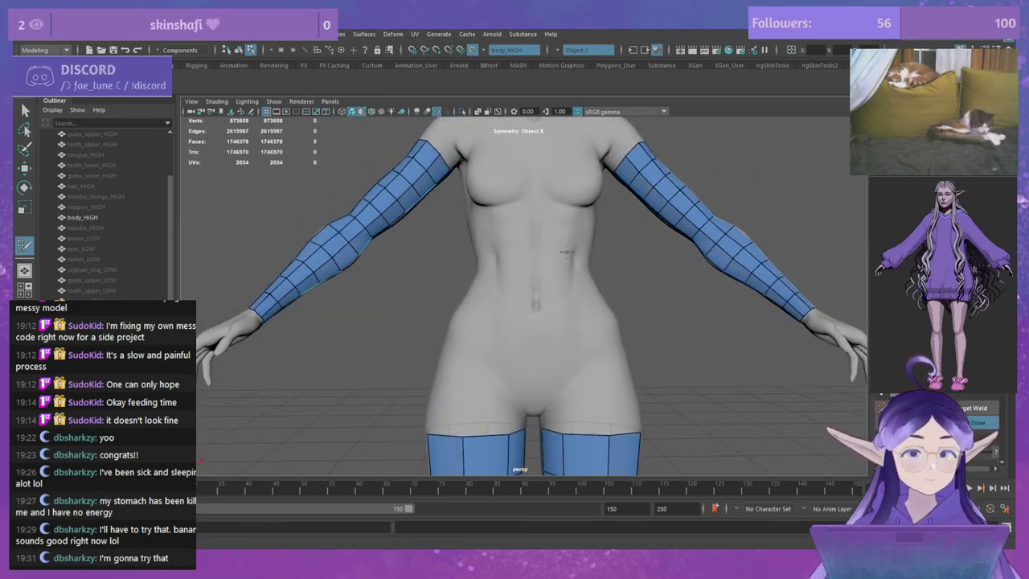
right_click_drag(566, 252, 553, 288, "alt")
middle_click_drag(553, 289, 519, 327, "alt")
right_click_drag(498, 289, 521, 303, "alt")
middle_click_drag(522, 303, 523, 232, "alt")
right_click_drag(524, 232, 536, 296, "alt")
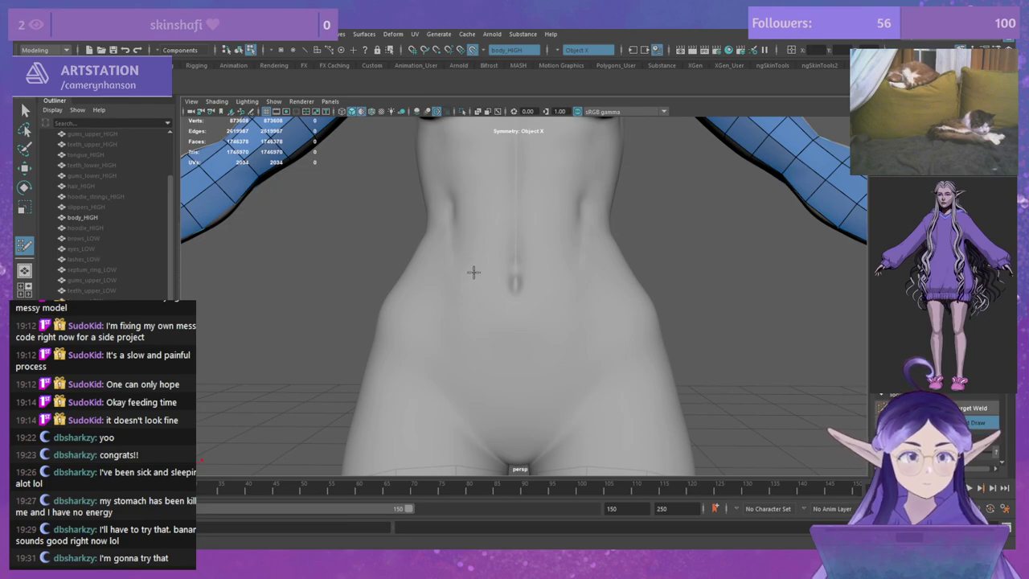
scroll(486, 249, "up", 5)
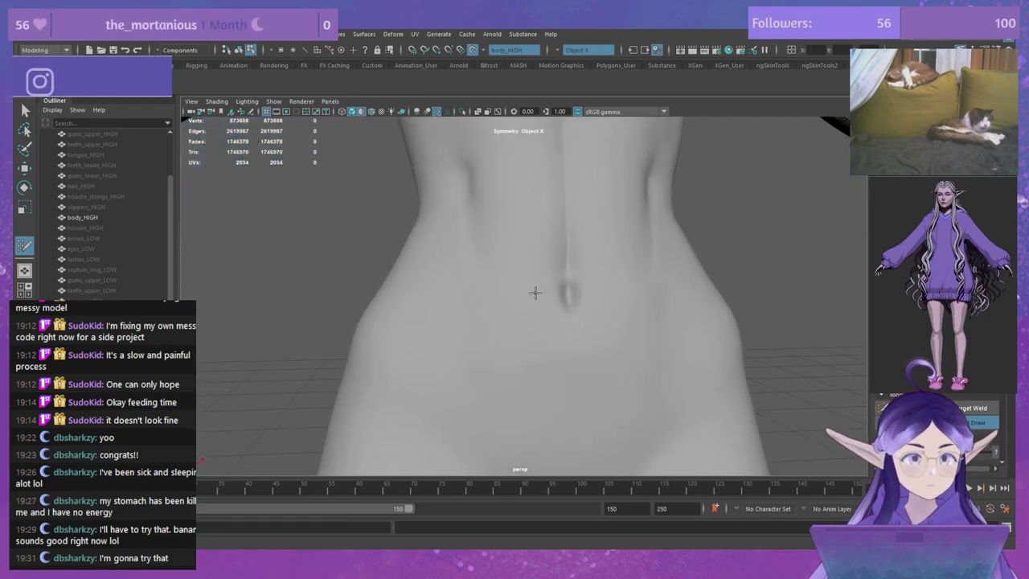
middle_click_drag(522, 245, 528, 314, "alt")
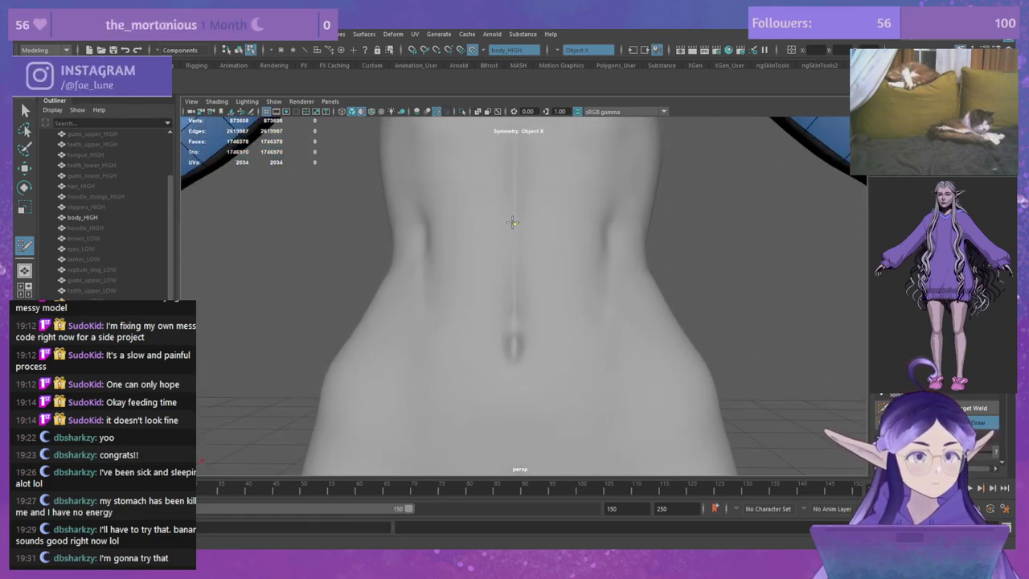
left_click(546, 251, "shift")
left_click_drag(585, 285, 585, 282)
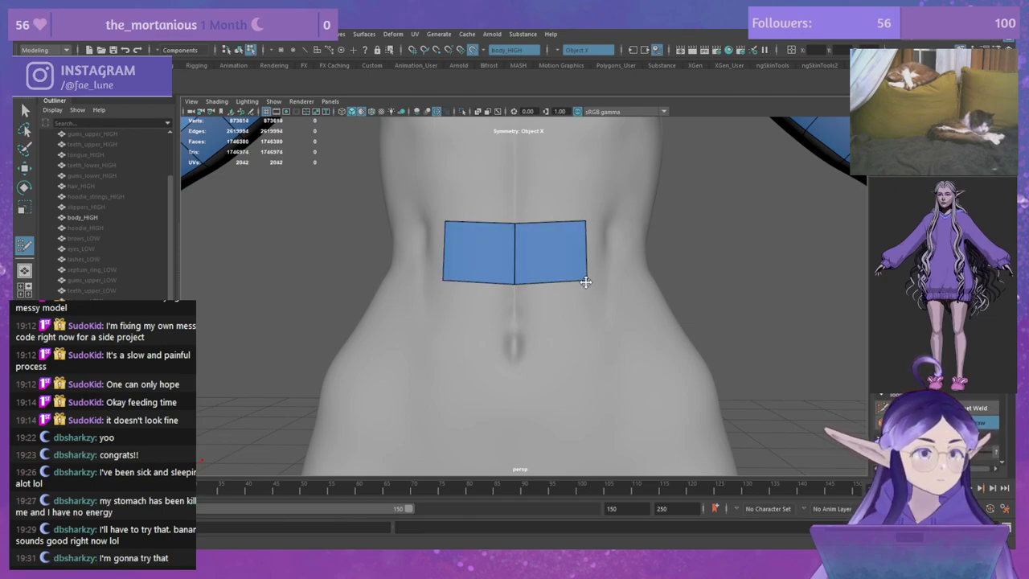
Step: Extend the abdomen strip outward by one mirrored quad on each side and adjust its outer corners
left_click_drag(586, 221, 632, 255)
left_click_drag(701, 260, 661, 258, "alt")
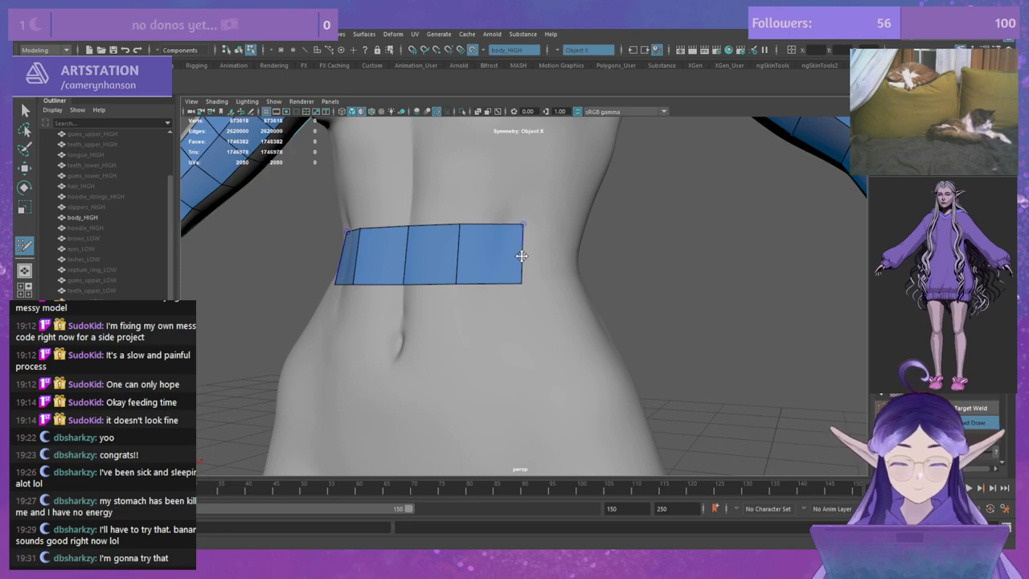
left_click_drag(520, 258, 542, 262, "alt")
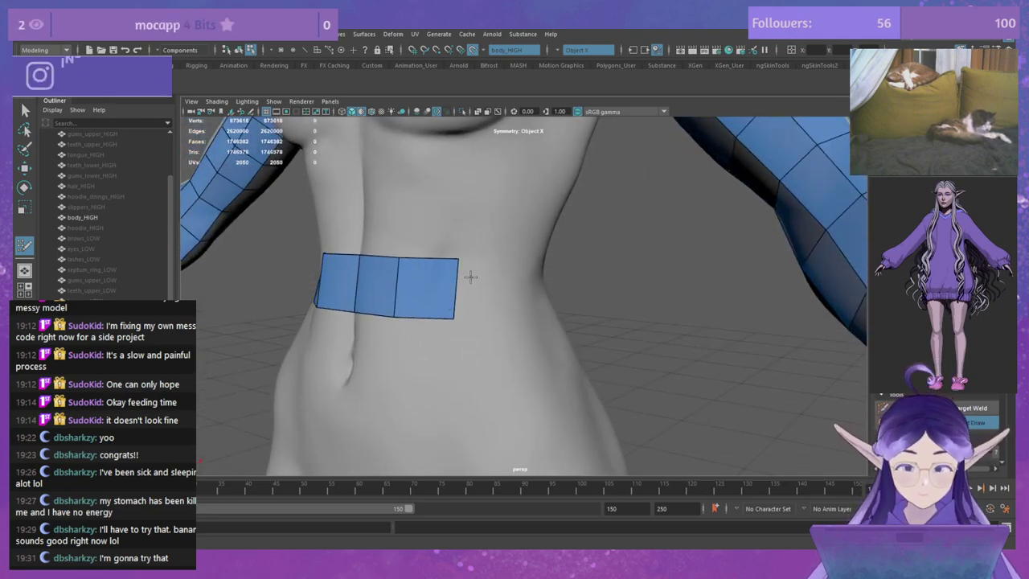
left_click_drag(456, 260, 524, 290)
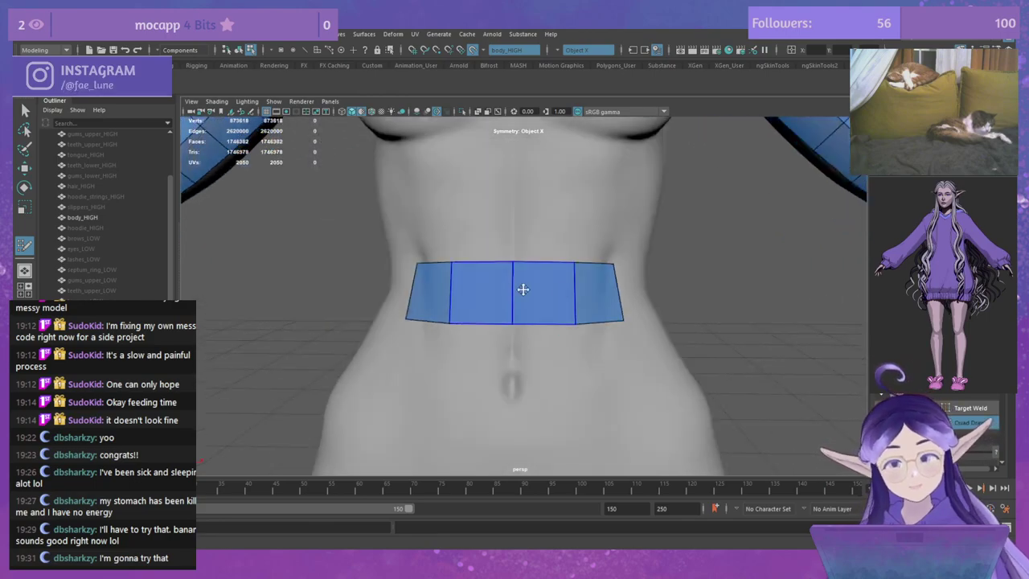
Step: Extrude the strip's outer edges by two more quads per side around the waist and align their vertices
left_click_drag(611, 281, 499, 294, "alt")
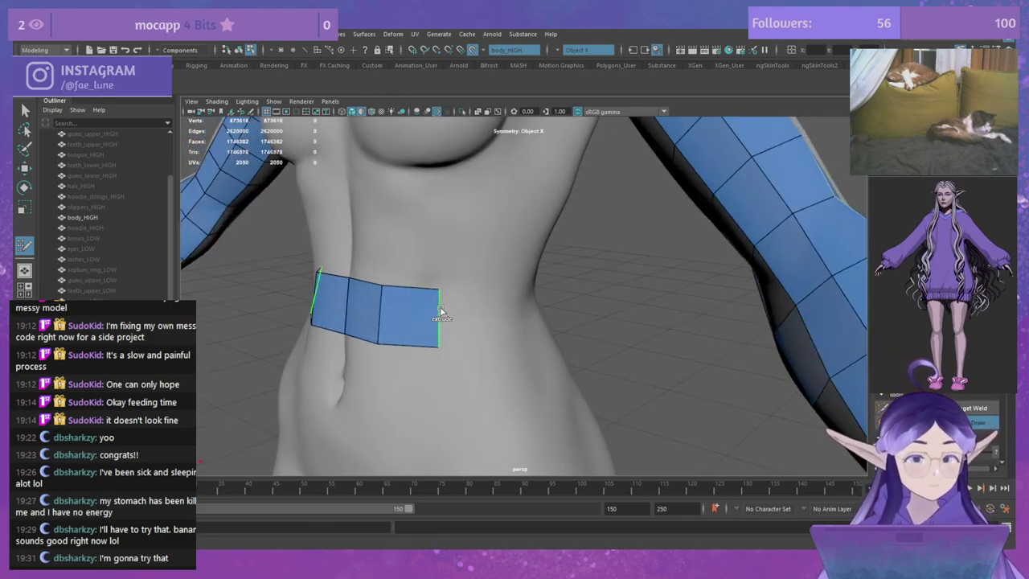
left_click_drag(441, 312, 502, 306)
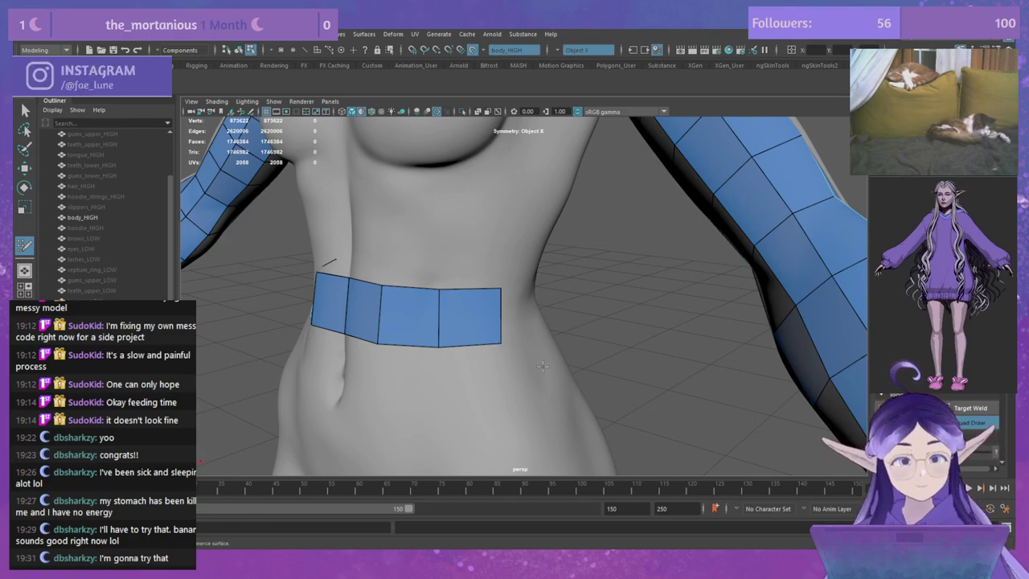
left_click_drag(543, 366, 460, 308, "alt")
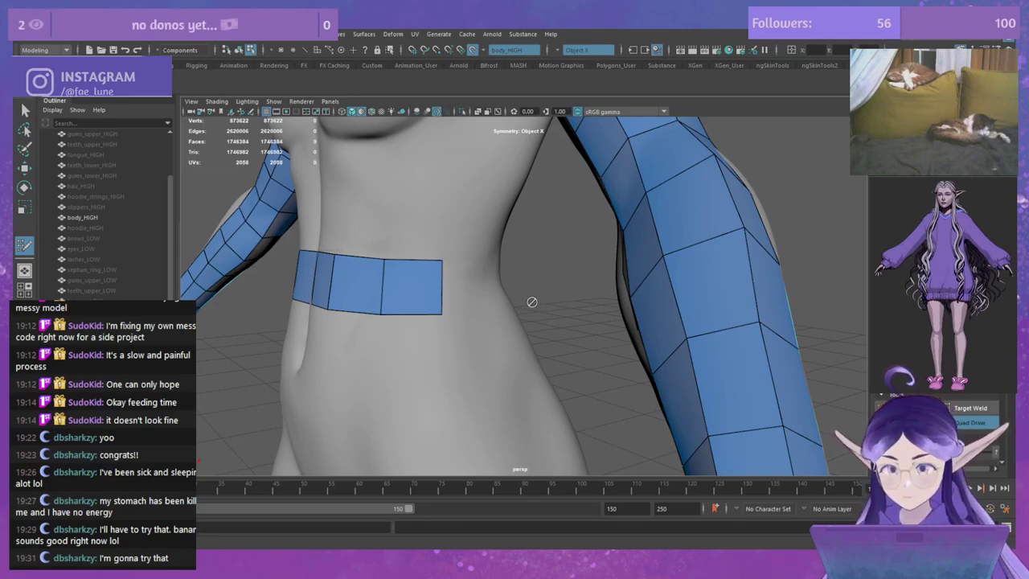
mouse_move(530, 303)
left_mouse_down("alt")
mouse_move(526, 311)
mouse_move(544, 304)
left_mouse_up("alt")
mouse_move(481, 296)
left_mouse_down()
mouse_move(517, 293)
mouse_move(480, 294)
left_mouse_up()
left_click_drag(391, 267, 382, 260)
left_click_drag(383, 309, 464, 314)
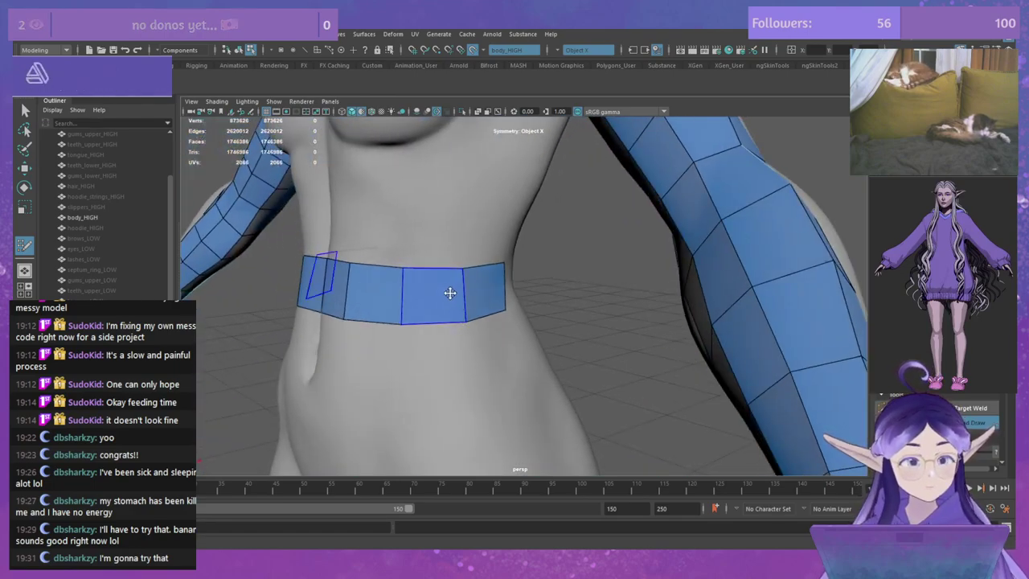
Step: Continue the waist strip across the lower back with three quads per side, joining both halves at the spine
left_click_drag(402, 310, 300, 311, "alt")
right_click_drag(300, 310, 402, 269, "alt")
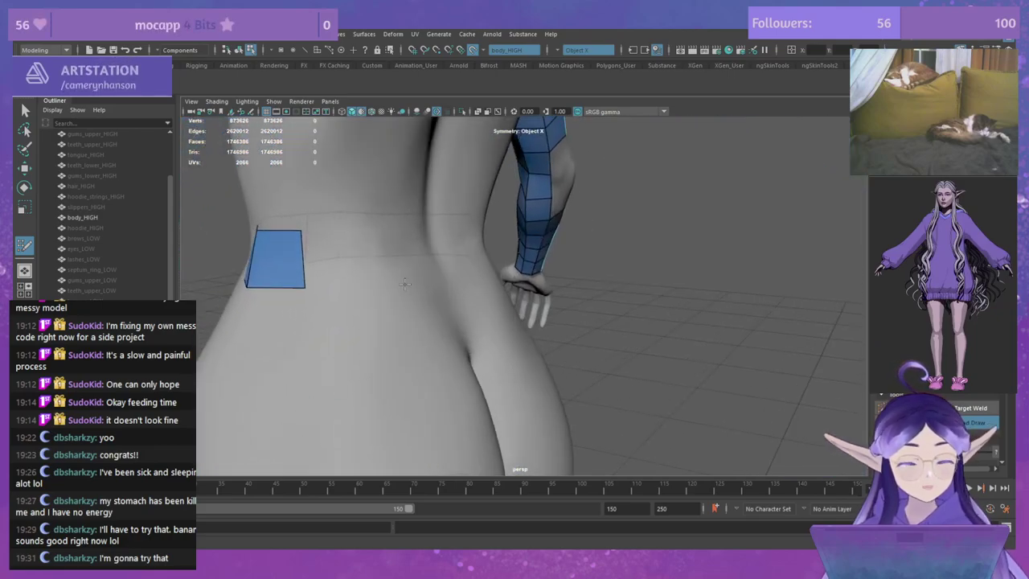
middle_click_drag(402, 269, 491, 308, "alt")
left_click_drag(491, 308, 483, 286, "alt")
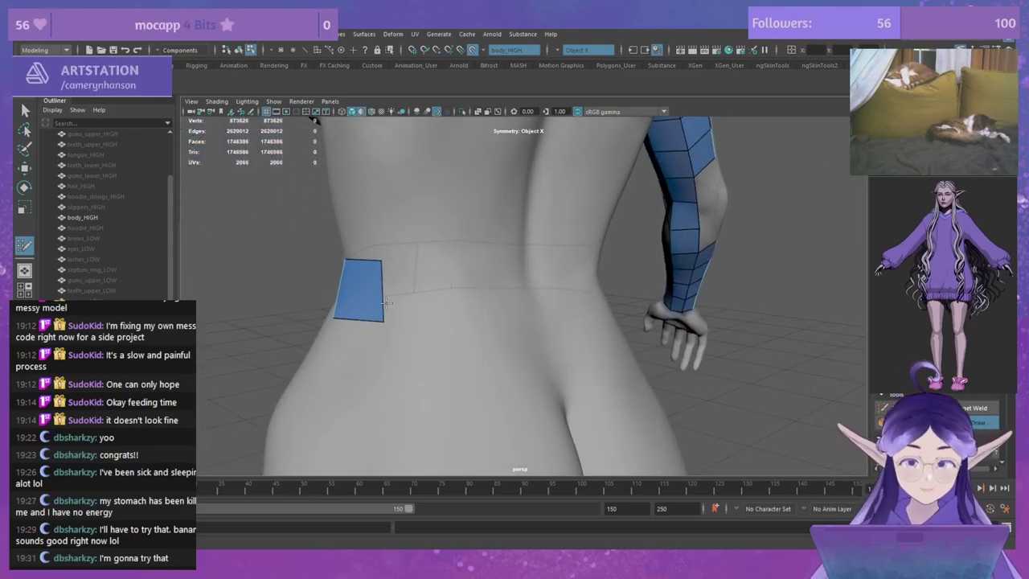
left_click_drag(384, 291, 563, 280)
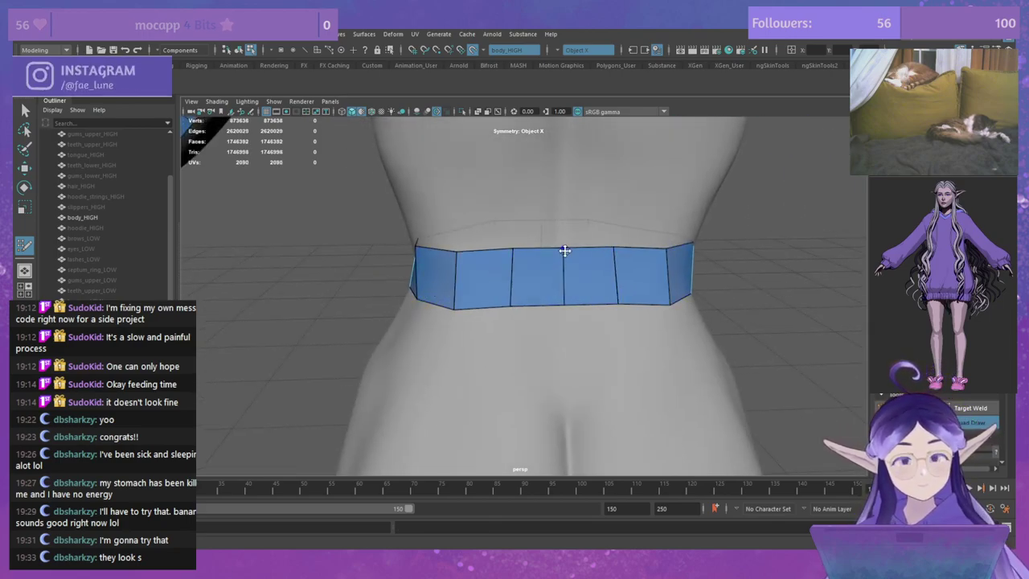
Step: Relax the waist ring across the lower back and side, and nudge individual vertices to even out the quad spacing
left_click_drag(488, 268, 466, 310, "alt")
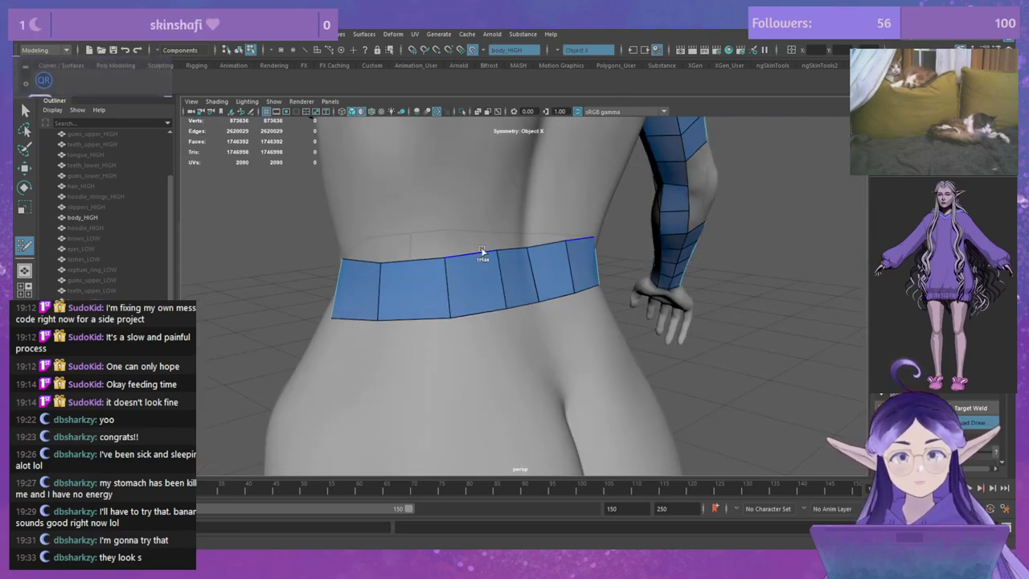
mouse_move(496, 260)
left_mouse_down("shift")
mouse_move(459, 285)
mouse_move(442, 318)
left_mouse_up("shift")
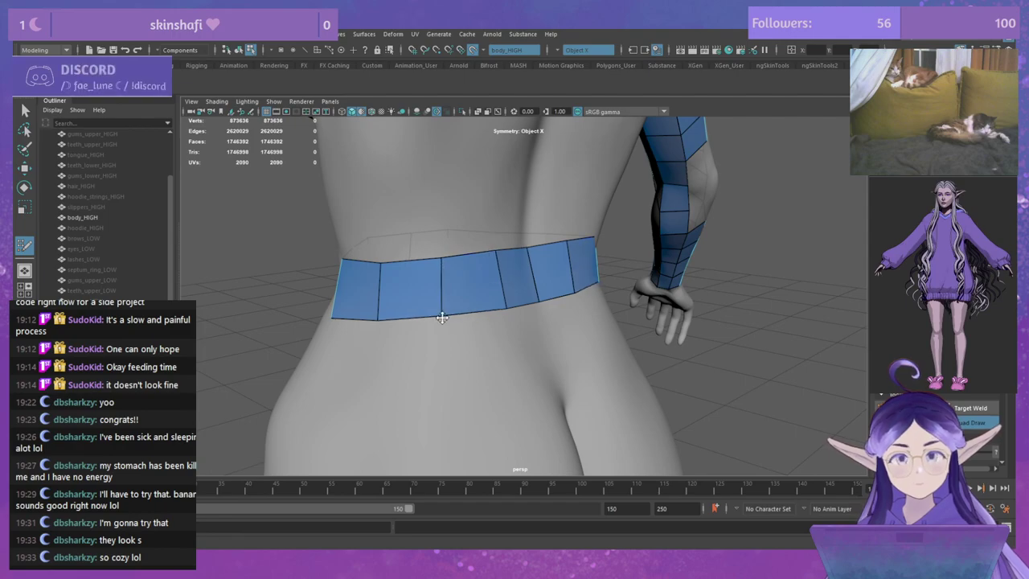
left_click_drag(512, 275, 463, 312, "alt")
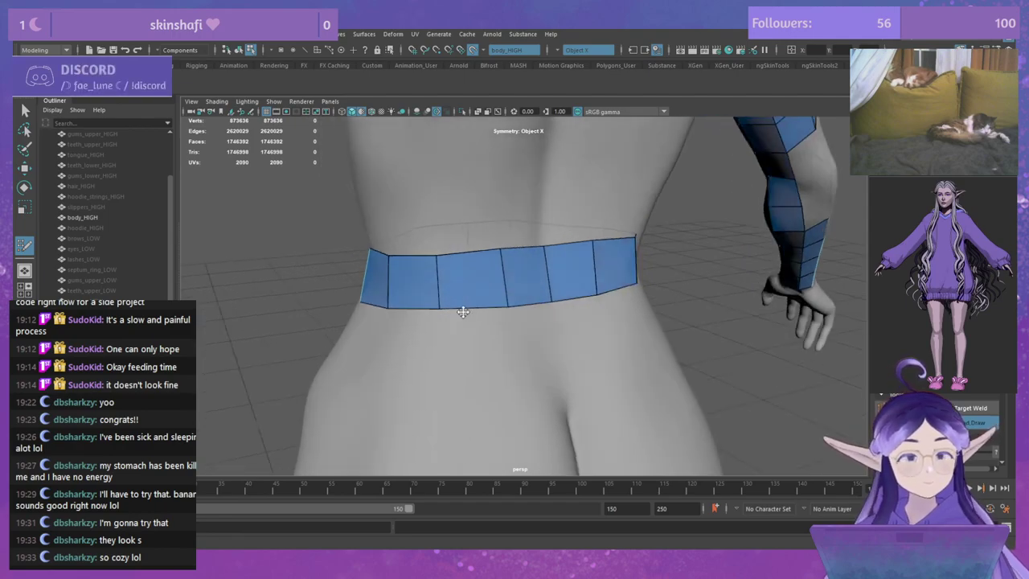
left_click_drag(499, 254, 498, 263)
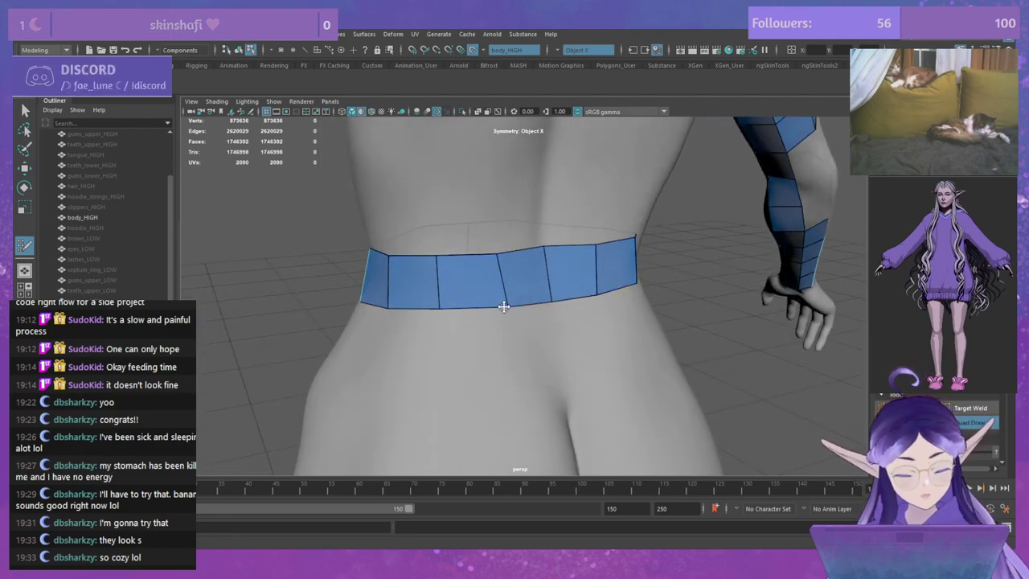
left_click_drag(504, 307, 500, 305)
left_click_drag(499, 260, 436, 256)
left_click_drag(458, 299, 464, 289, "alt")
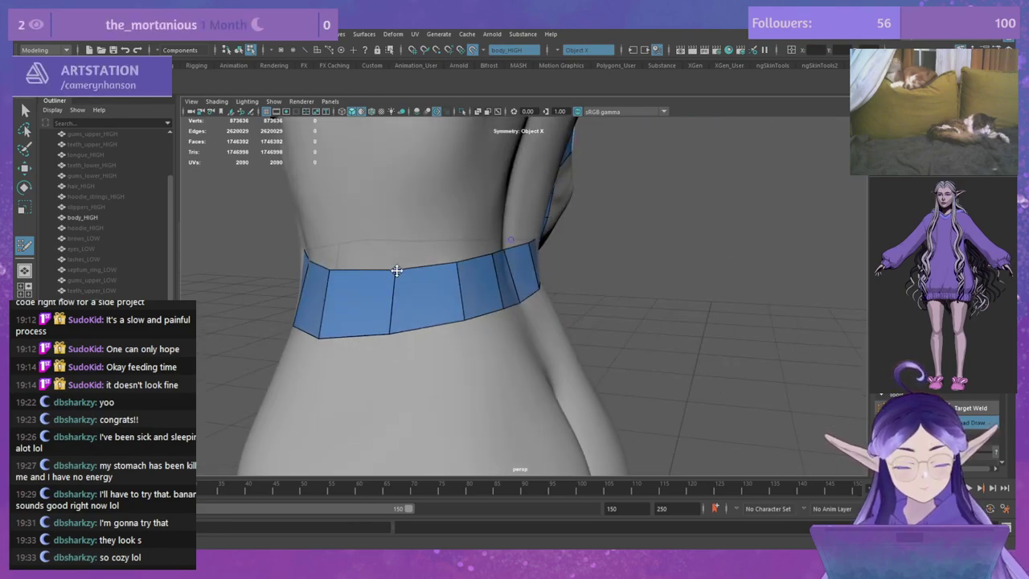
mouse_move(386, 340)
left_mouse_down("shift")
mouse_move(407, 340)
mouse_move(338, 343)
left_mouse_up("shift")
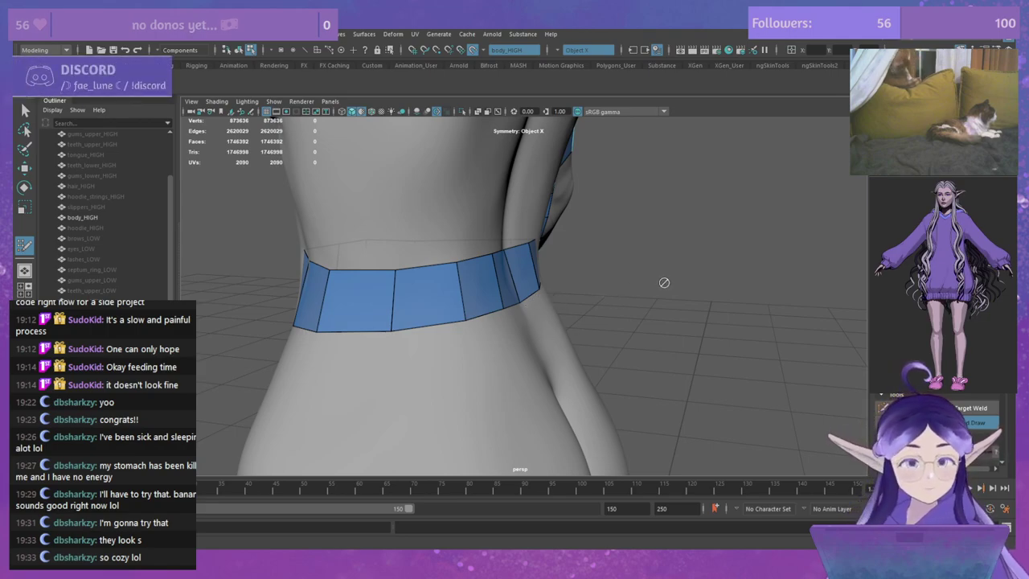
left_click_drag(604, 292, 630, 282, "alt")
left_click_drag(513, 299, 487, 289, "shift")
left_click_drag(497, 254, 519, 242)
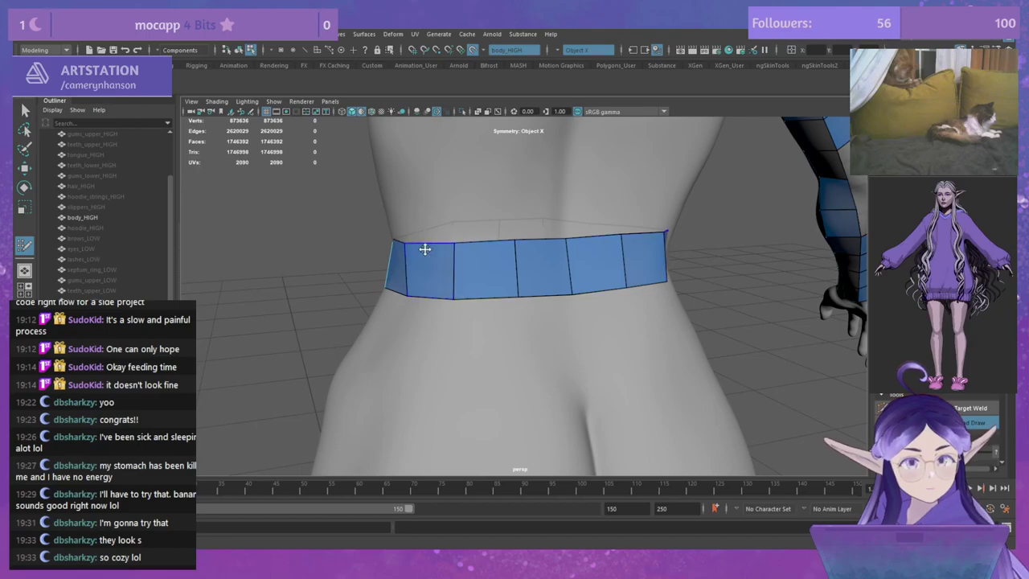
Step: Relax the front of the waist ring above the navel to even out its upper and lower edges
mouse_move(424, 246)
left_mouse_down("alt")
mouse_move(530, 232)
mouse_move(602, 237)
mouse_move(431, 266)
mouse_move(422, 291)
left_mouse_up("alt")
left_click_drag(459, 342, 459, 357, "shift")
scroll(450, 322, "down", 5)
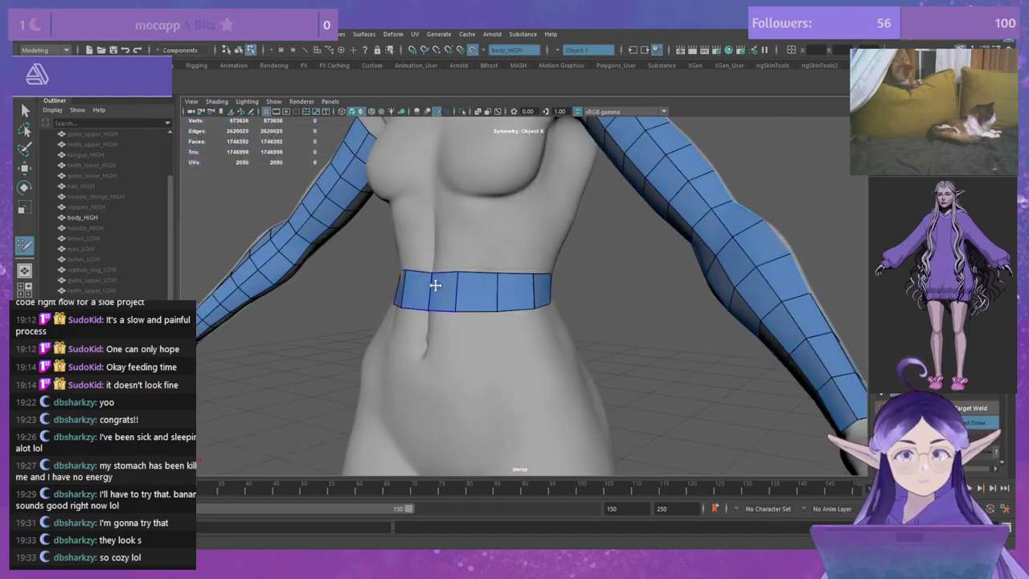
left_click_drag(434, 285, 510, 253, "alt")
scroll(509, 252, "up", 3)
mouse_move(521, 326)
left_mouse_down("shift")
mouse_move(547, 317)
mouse_move(552, 298)
left_mouse_up("shift")
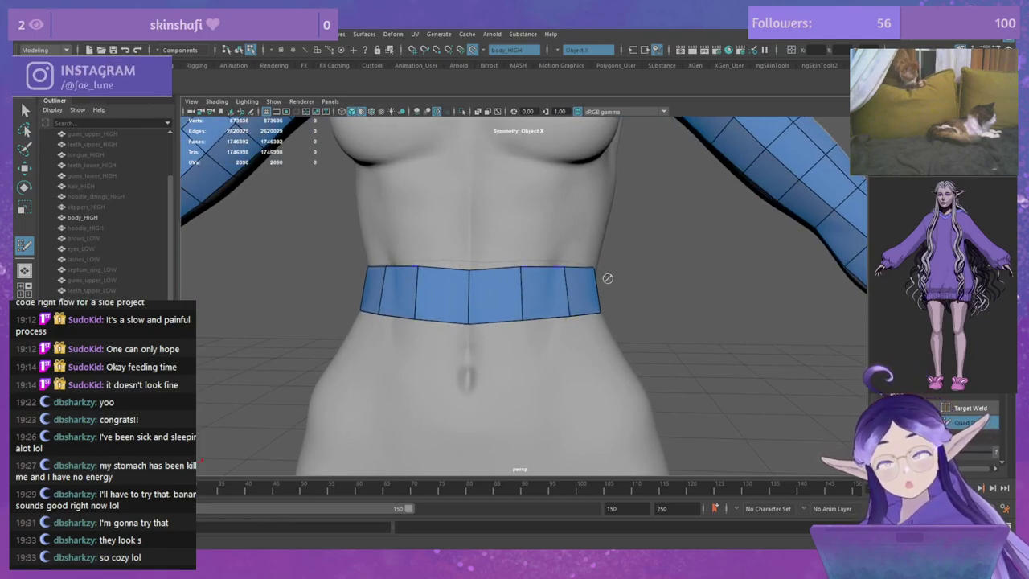
Step: Examine the waist ring's spacing and edge flow from the side, back and front of the body
left_click_drag(662, 268, 520, 305, "alt")
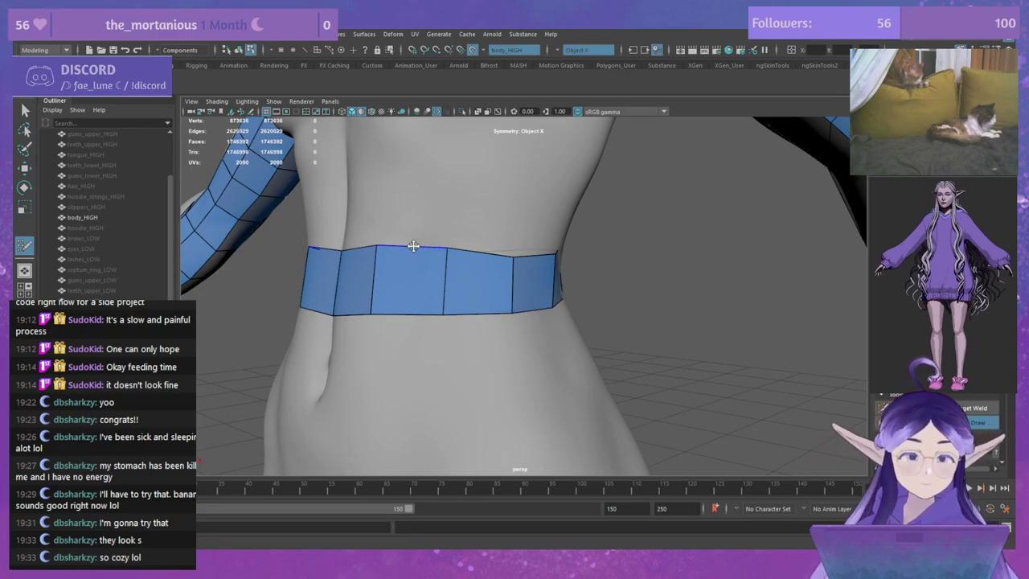
mouse_move(413, 246)
left_mouse_down("alt")
mouse_move(441, 259)
mouse_move(417, 250)
left_mouse_up("alt")
right_click_drag(547, 293, 448, 218, "alt")
left_click_drag(605, 296, 441, 299, "alt")
right_click_drag(441, 299, 608, 307, "alt")
left_click_drag(608, 307, 563, 309, "alt")
left_click_drag(471, 313, 710, 303, "alt")
left_click_drag(629, 304, 661, 277, "alt")
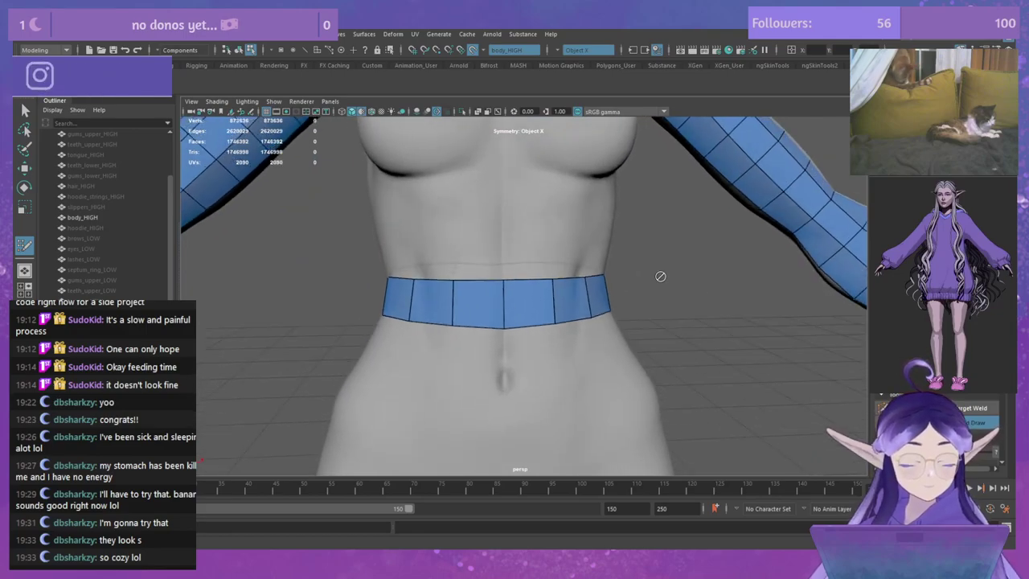
Step: Save the scene with the waist ring in place
key("bracketleft")
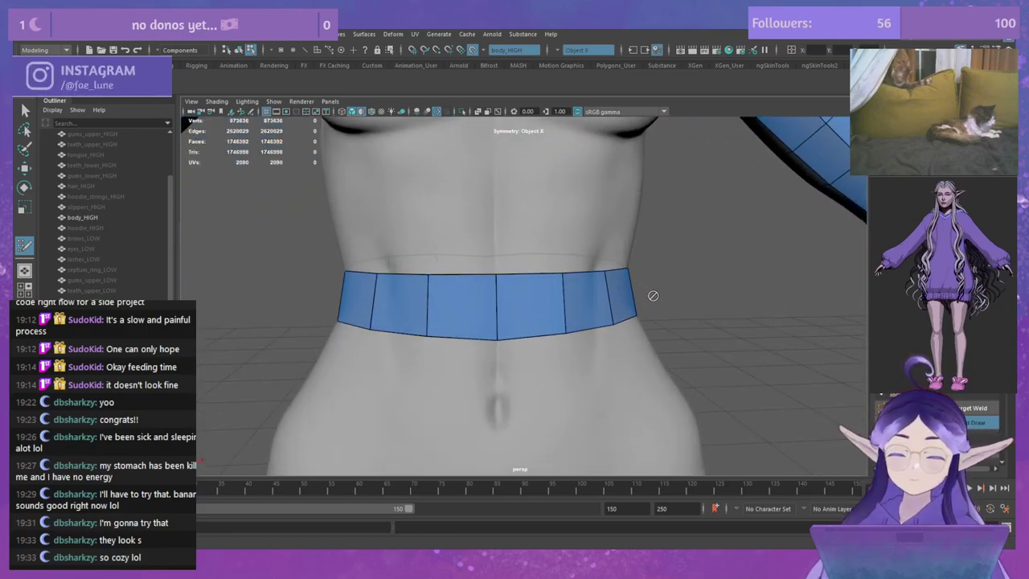
key("bracketleft")
key("bracketleft")
key("bracketleft")
key("bracketleft")
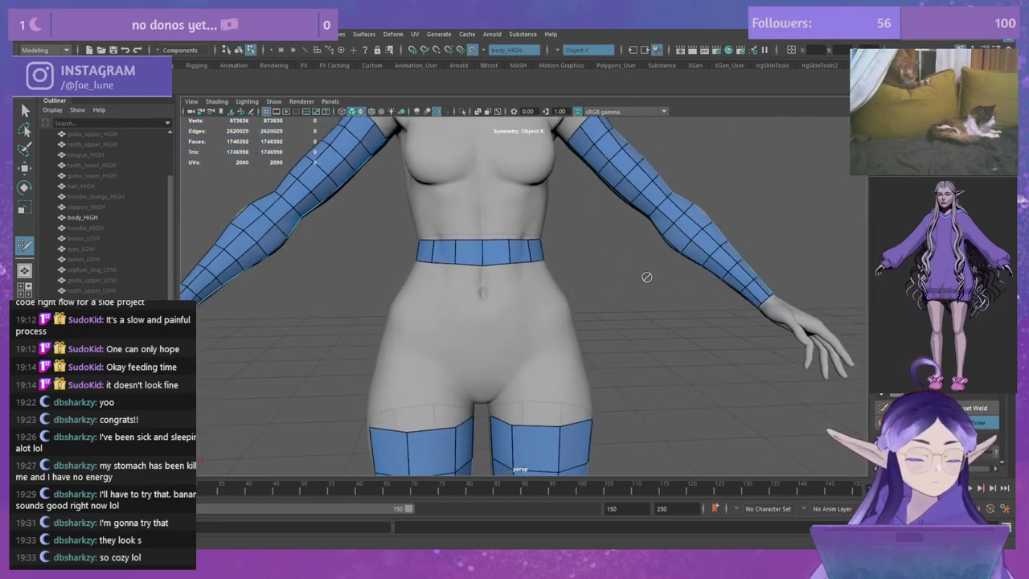
key("bracketleft")
key("ctrl+s")
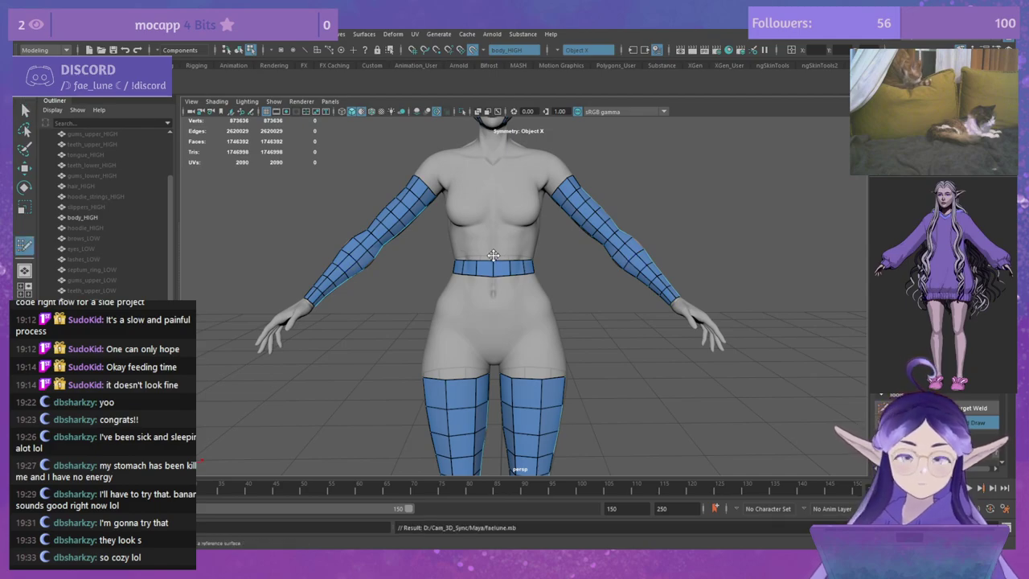
Step: Extrude the waist ring's whole upper edge loop upward to add a second row of quads below the chest
scroll(569, 332, "up", 5)
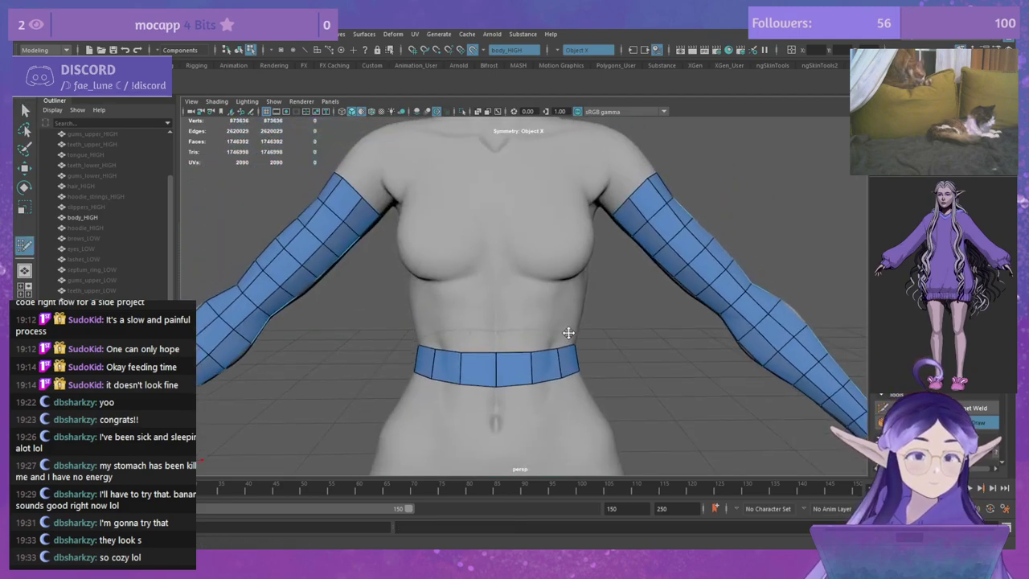
left_click_drag(517, 354, 515, 307, "ctrl")
middle_click_drag(514, 304, 563, 287)
scroll(563, 287, "up", 2)
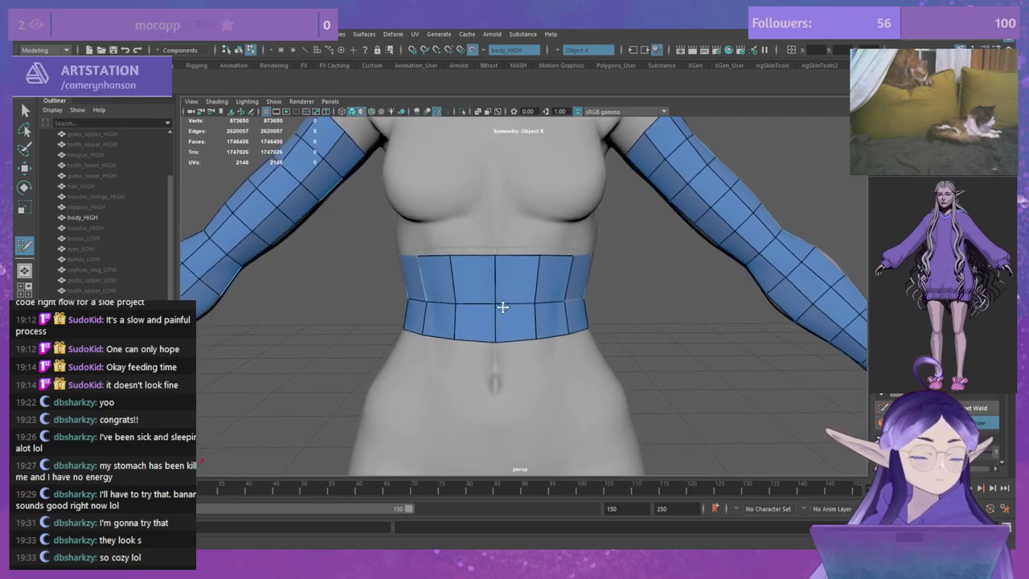
Step: Relax both rows of torso quads around the front and back so their loops follow the waist evenly
mouse_move(488, 305)
left_mouse_down("shift")
mouse_move(488, 324)
mouse_move(576, 319)
left_mouse_up("shift")
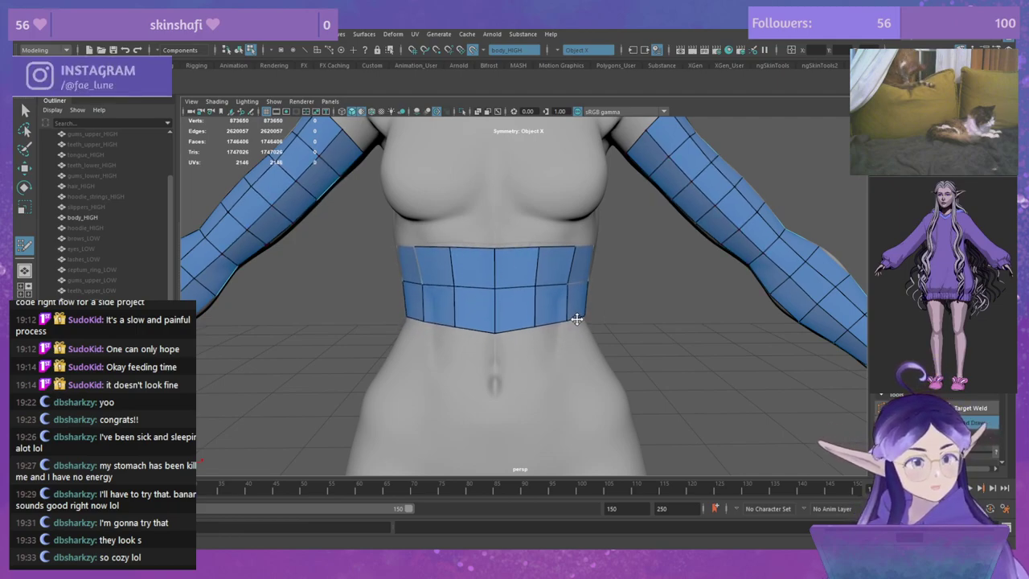
mouse_move(540, 276)
left_mouse_down("shift")
mouse_move(500, 274)
mouse_move(547, 300)
mouse_move(491, 255)
mouse_move(468, 281)
mouse_move(491, 297)
mouse_move(586, 233)
mouse_move(525, 239)
mouse_move(492, 300)
mouse_move(459, 287)
mouse_move(449, 294)
left_mouse_up("shift")
left_click_drag(530, 333, 431, 348, "alt")
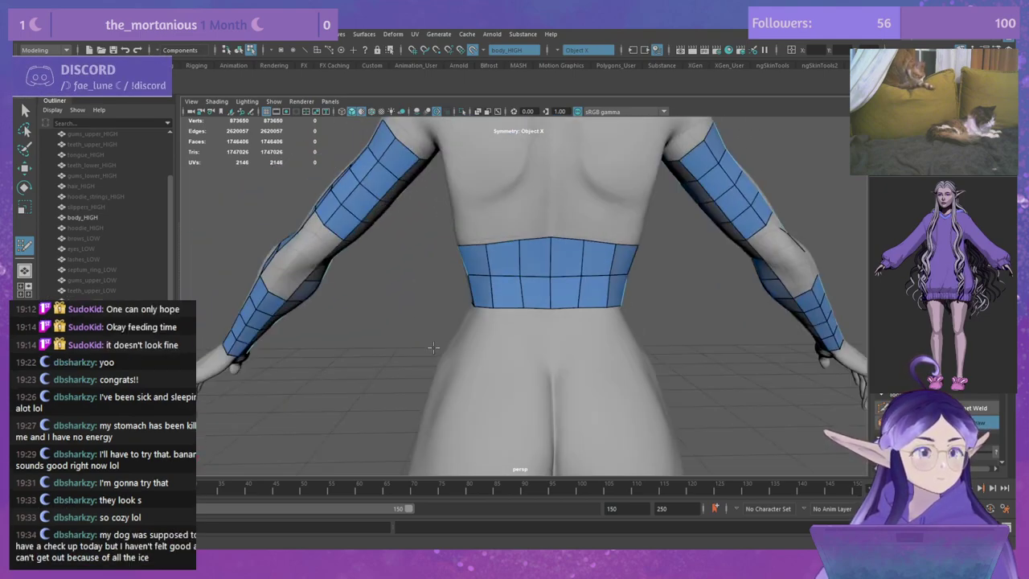
mouse_move(523, 277)
left_mouse_down("shift")
mouse_move(491, 297)
mouse_move(543, 302)
mouse_move(521, 299)
left_mouse_up("shift")
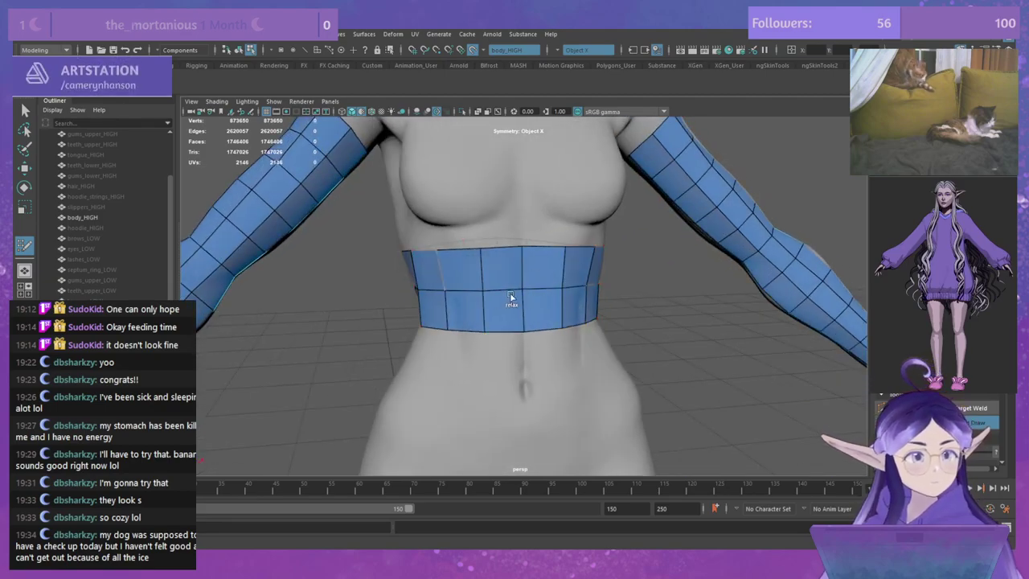
middle_click_drag(646, 332, 646, 268, "alt")
left_click_drag(671, 294, 650, 279, "alt")
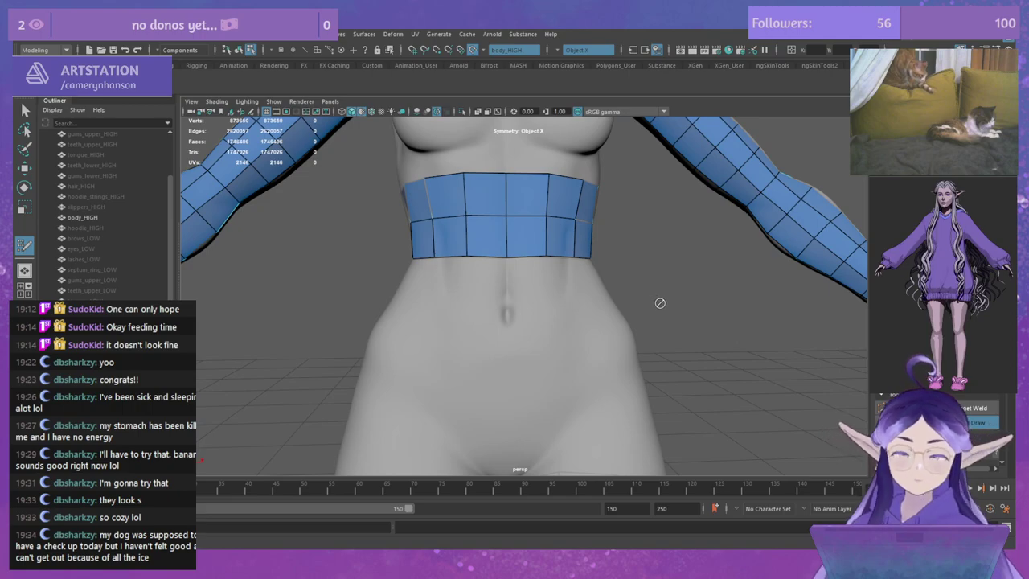
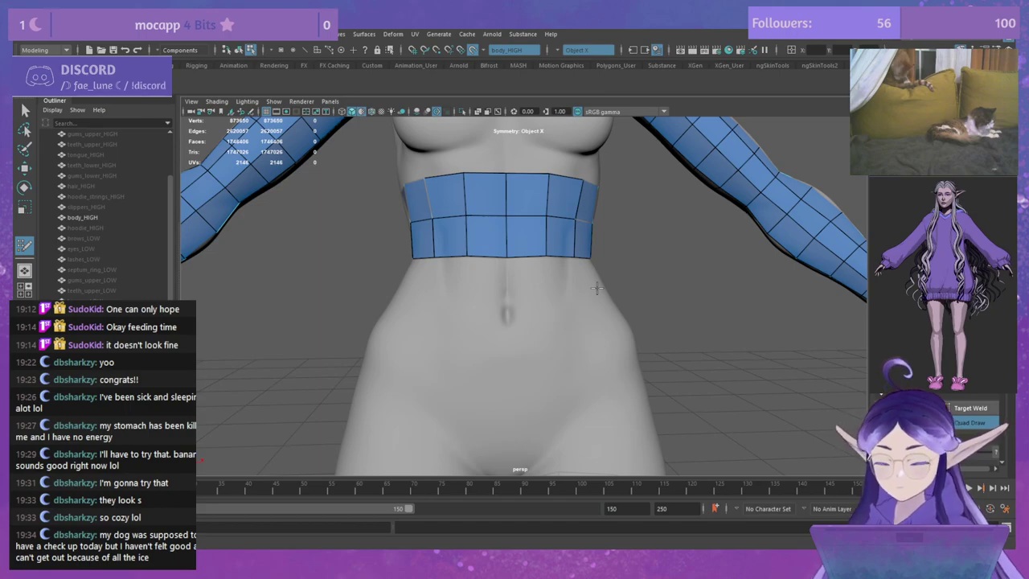
left_click_drag(674, 262, 600, 240, "alt")
left_click_drag(464, 185, 572, 194, "shift")
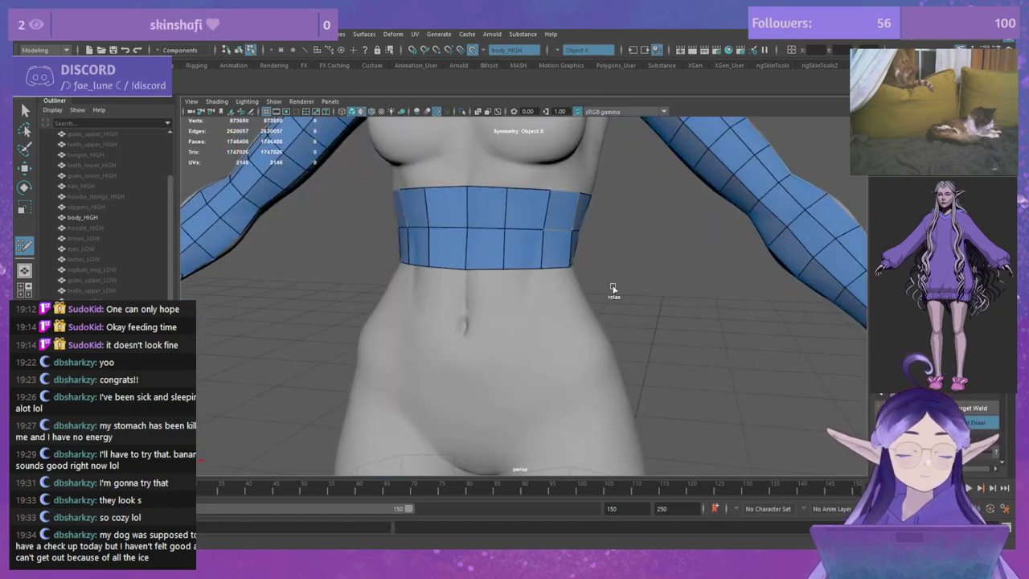
Step: Extrude the waist band's lower border down to the upper hips and insert an edge loop midway through the new row
left_click_drag(615, 286, 645, 269, "alt")
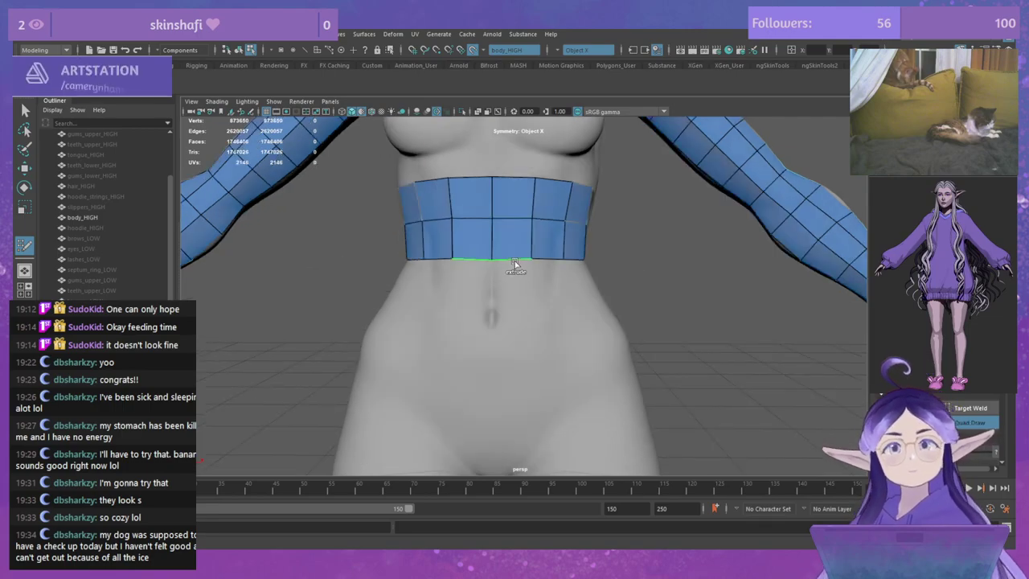
left_click_drag(515, 261, 525, 341, "shift")
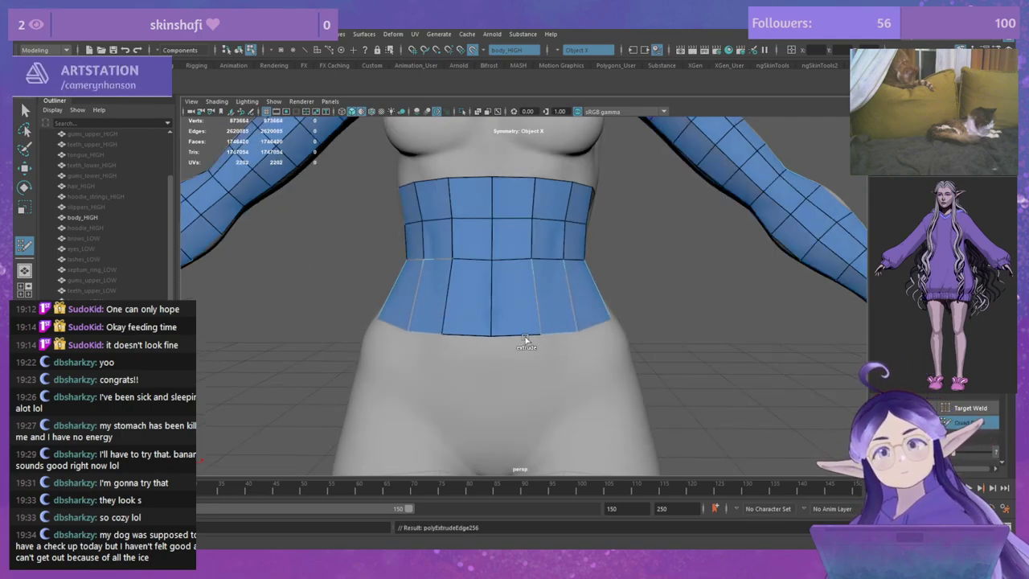
left_click_drag(630, 322, 590, 323, "alt")
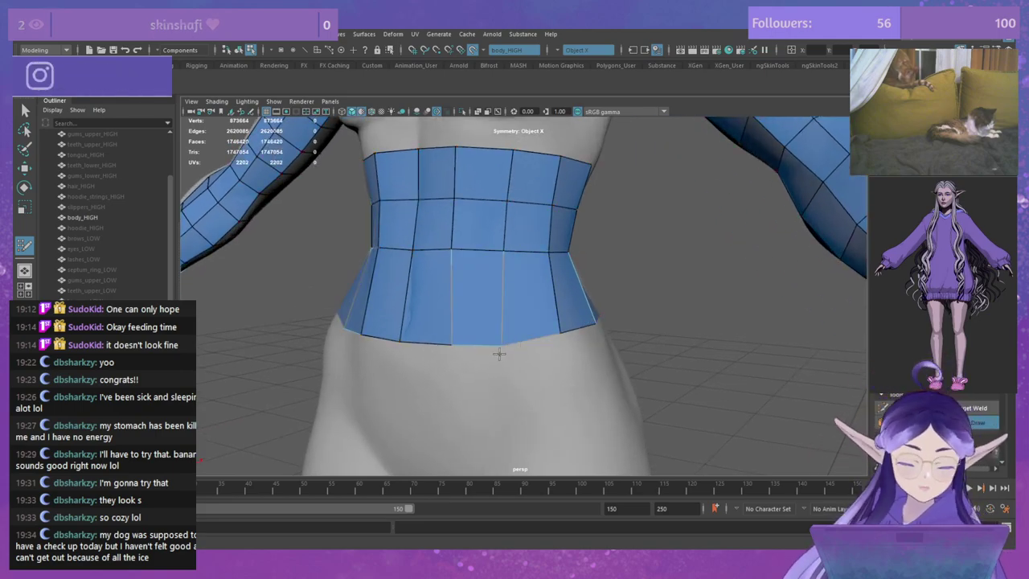
left_click(503, 298, "ctrl")
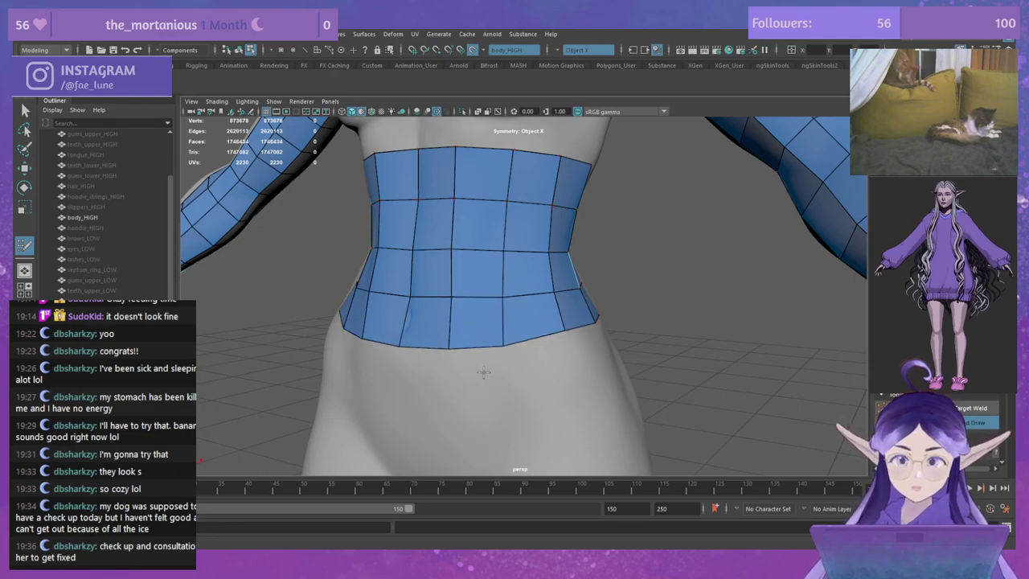
Step: Relax the new quad rows below the waist so their spacing evens out around the front, side and back
mouse_move(507, 366)
left_mouse_down("alt")
mouse_move(542, 335)
mouse_move(527, 343)
mouse_move(501, 324)
mouse_move(530, 328)
left_mouse_up("alt")
scroll(543, 333, "up", 1)
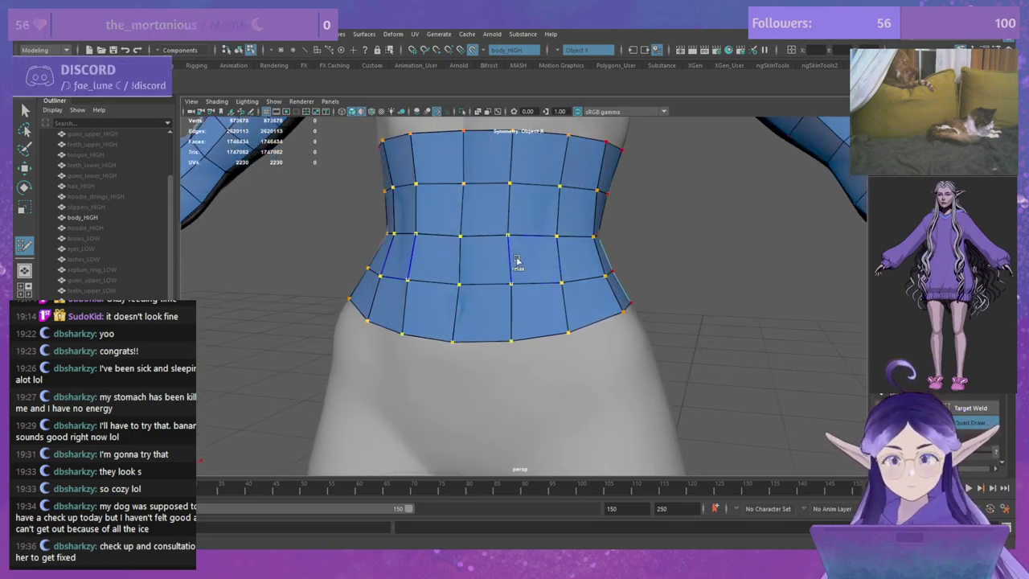
mouse_move(518, 263)
left_mouse_down("shift")
mouse_move(499, 236)
mouse_move(478, 266)
mouse_move(590, 252)
mouse_move(542, 265)
mouse_move(528, 247)
mouse_move(537, 243)
left_mouse_up("shift")
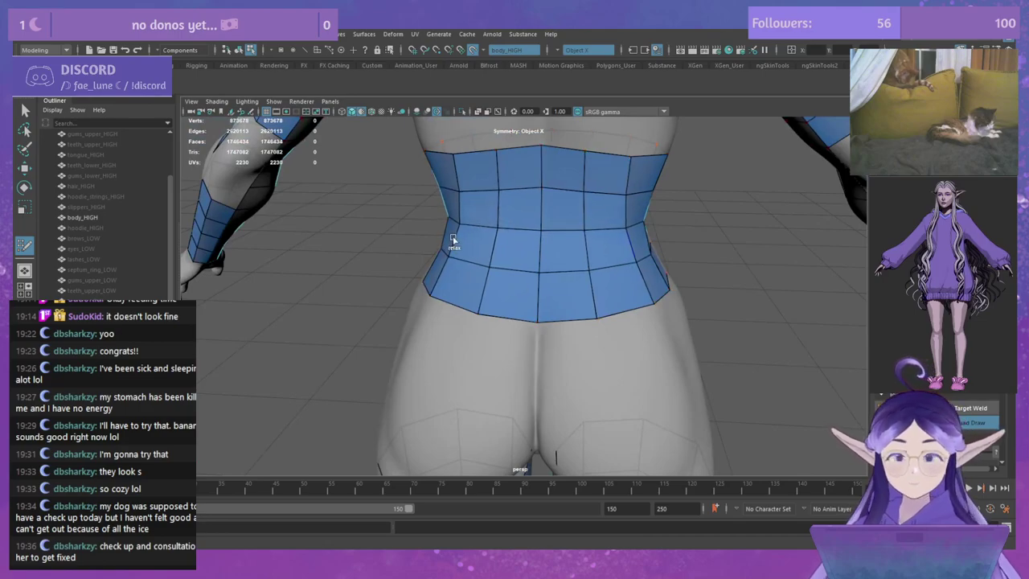
left_click_drag(454, 240, 510, 218, "alt")
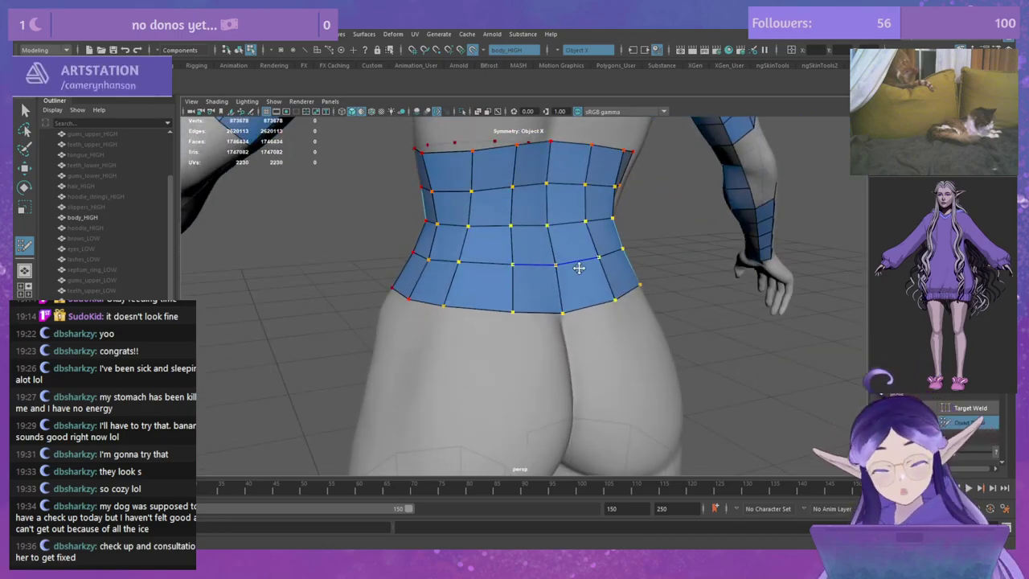
left_click_drag(452, 275, 494, 314, "alt")
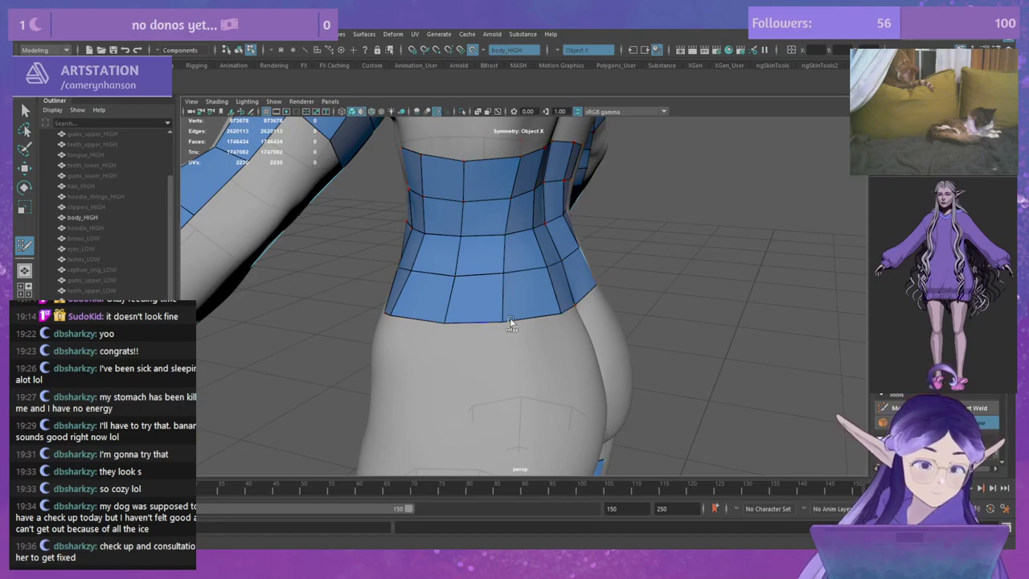
left_click_drag(414, 320, 552, 321, "alt")
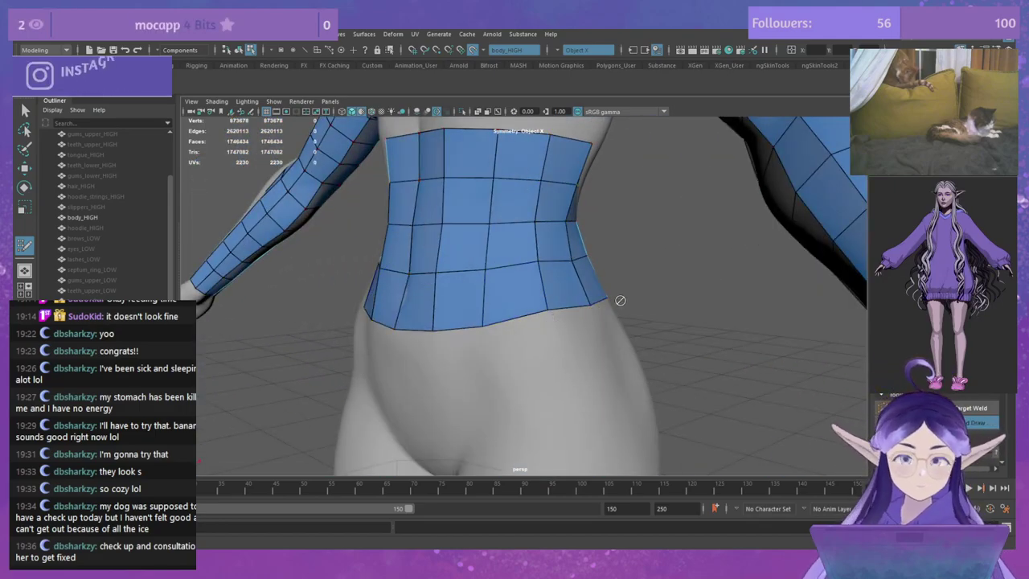
Step: Adjust the waist band's lower border vertices around the front, sides and back to follow the hips smoothly
left_click_drag(620, 301, 569, 304, "alt")
left_click_drag(427, 328, 481, 332, "alt")
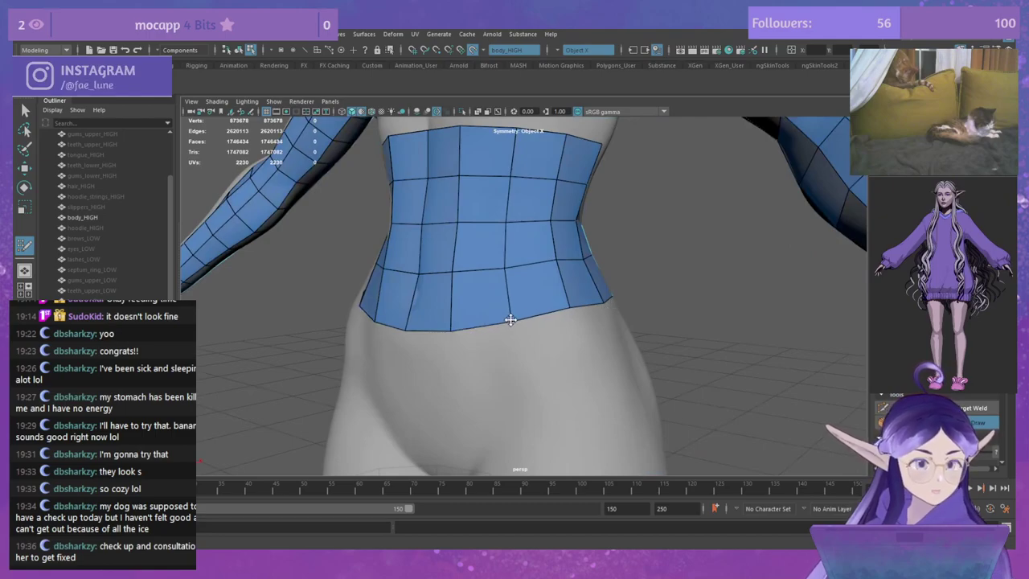
left_click_drag(532, 308, 560, 300, "alt")
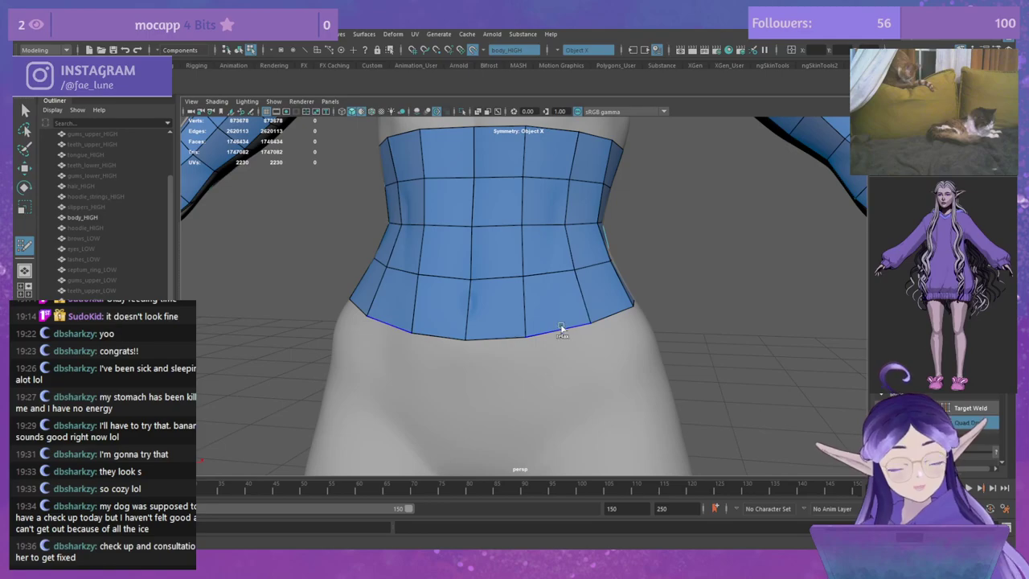
left_click_drag(611, 325, 538, 340, "alt")
left_click_drag(646, 337, 523, 344, "alt")
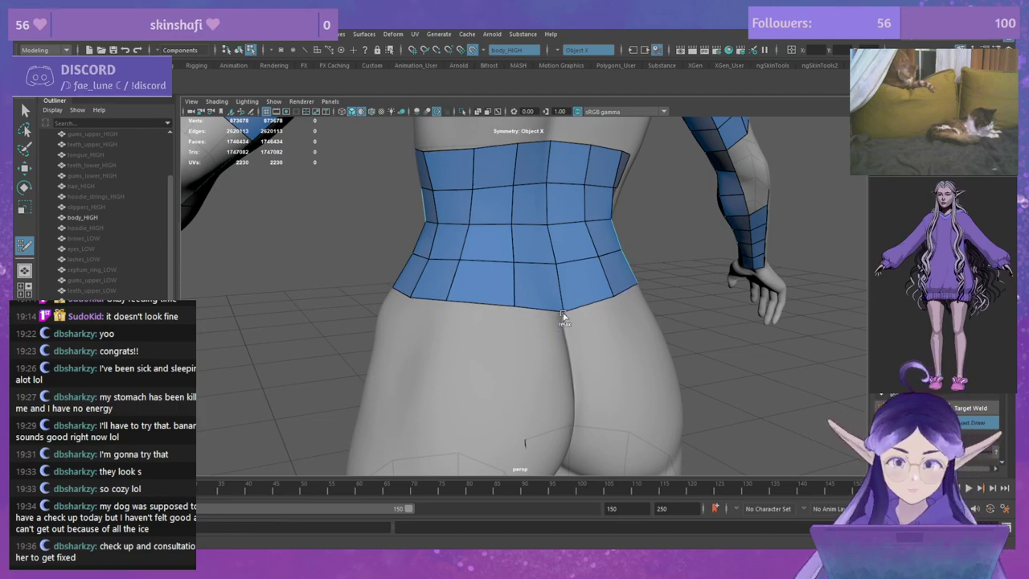
left_click_drag(464, 321, 505, 295, "alt")
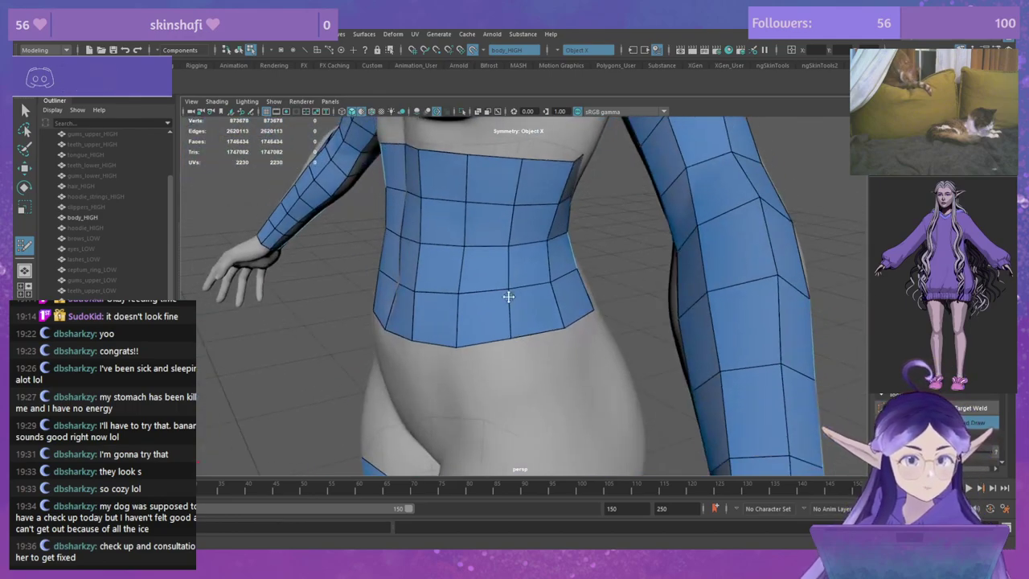
mouse_move(494, 351)
left_mouse_down("alt")
mouse_move(531, 336)
mouse_move(443, 336)
mouse_move(459, 298)
mouse_move(587, 248)
mouse_move(536, 213)
mouse_move(404, 281)
left_mouse_up("alt")
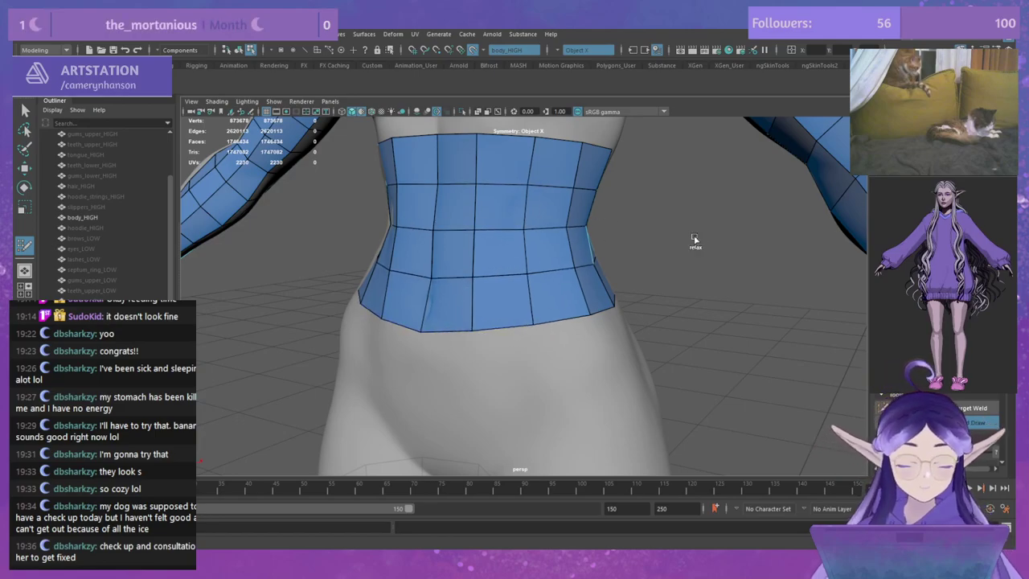
Step: Smooth the quad flow across the whole waist band with the relax brush, from the back around to the front
left_click_drag(695, 239, 486, 216, "alt")
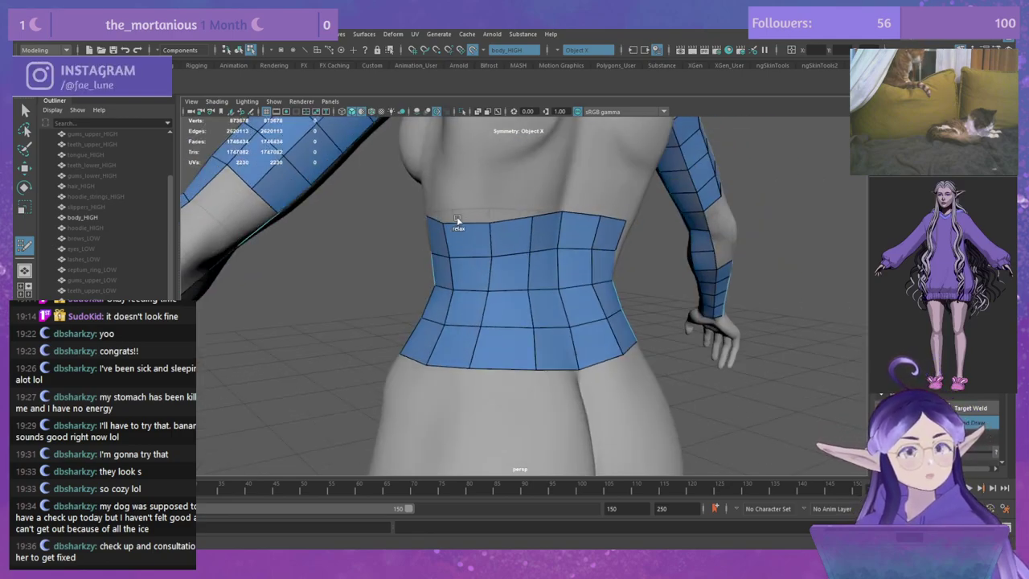
left_click_drag(459, 223, 605, 222, "alt")
mouse_move(534, 187)
left_mouse_down("shift")
mouse_move(515, 201)
mouse_move(508, 244)
left_mouse_up("shift")
middle_click_drag(613, 290, 616, 257, "alt")
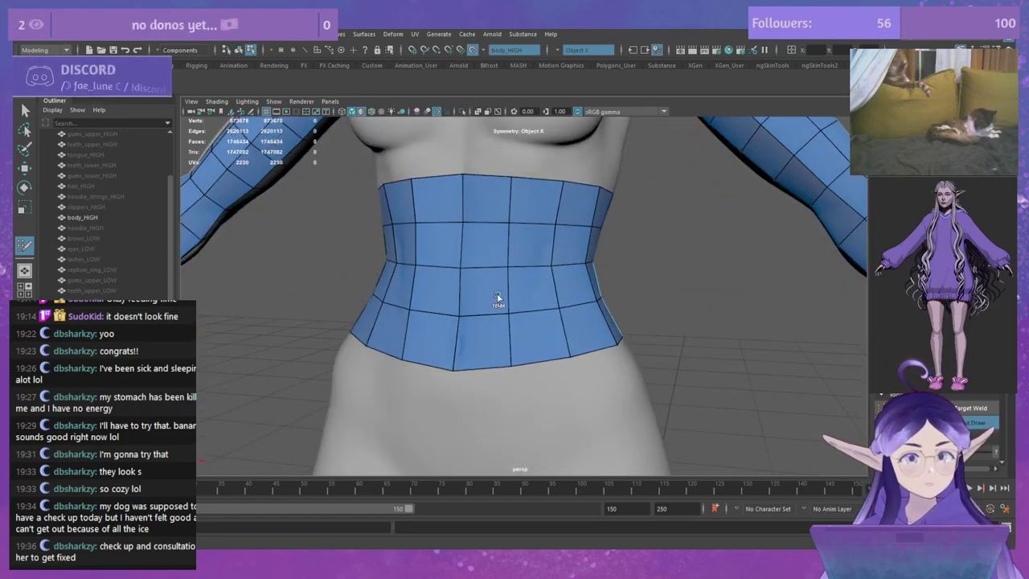
left_click_drag(670, 293, 680, 257, "alt")
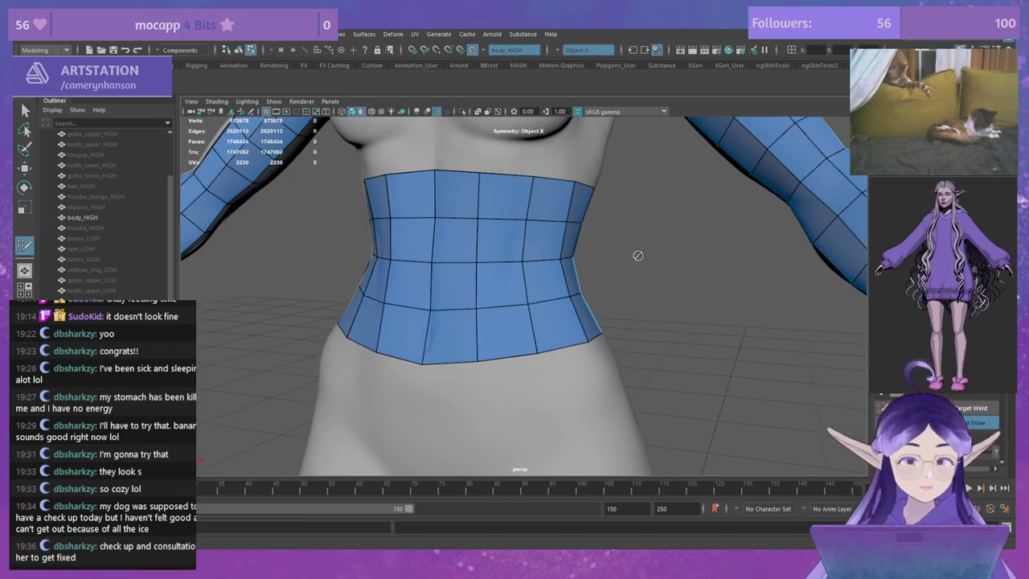
Step: Extrude hip quads downward from the front and side sections of the waist band's lower border
left_click_drag(638, 257, 657, 243, "alt")
right_click_drag(657, 243, 686, 271, "alt")
middle_click_drag(687, 271, 702, 289, "alt")
right_click_drag(702, 289, 680, 266, "alt")
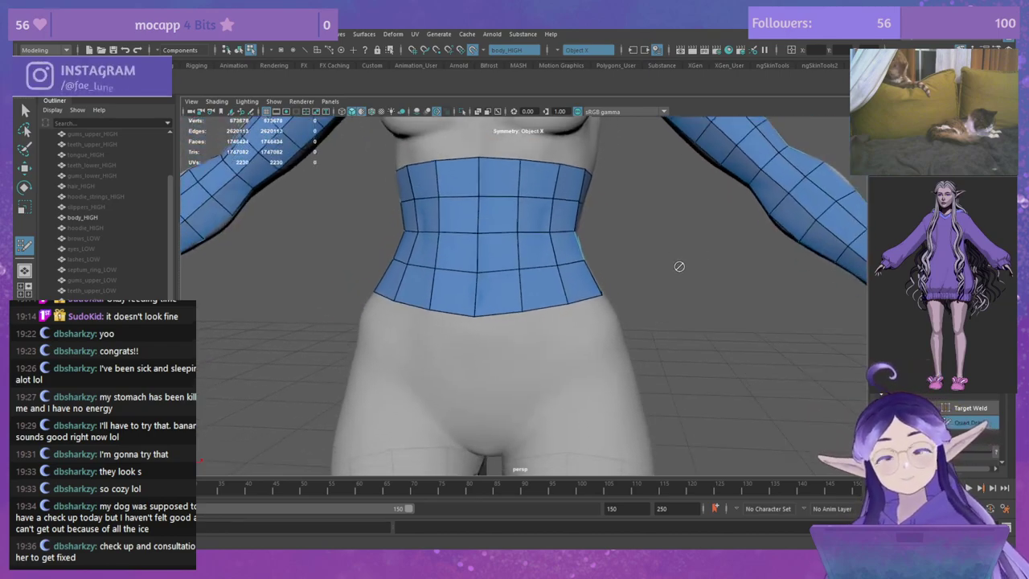
middle_click_drag(680, 266, 689, 255, "alt")
left_click_drag(689, 255, 635, 258, "alt")
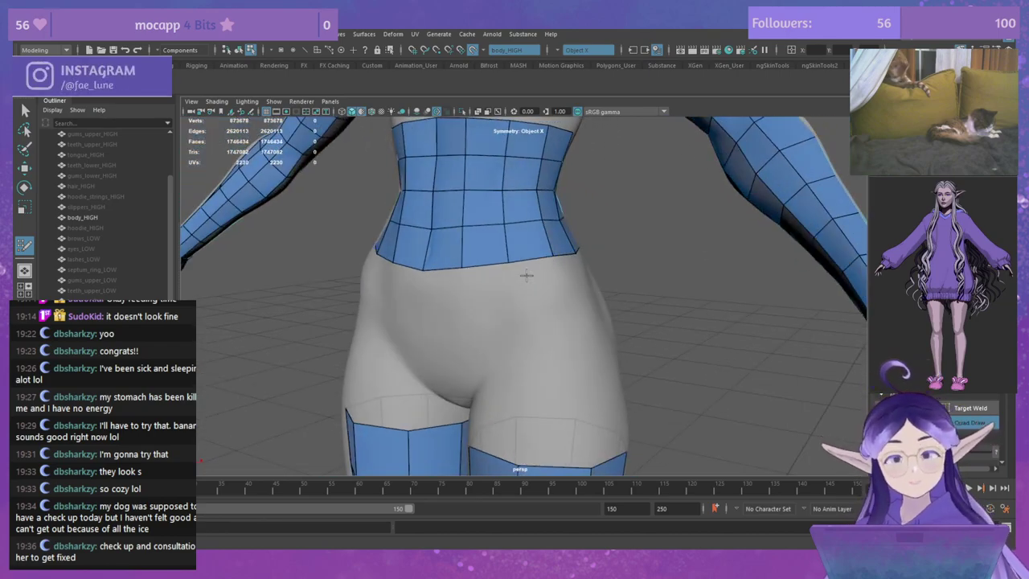
left_click_drag(529, 256, 536, 298)
left_click_drag(623, 300, 535, 289, "alt")
key("Tab")
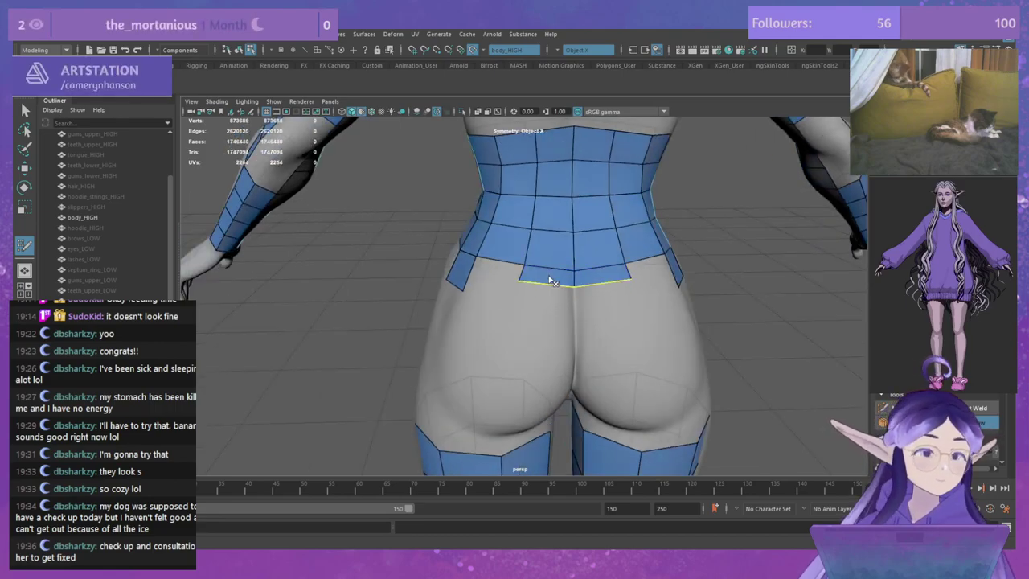
key("ctrl+z")
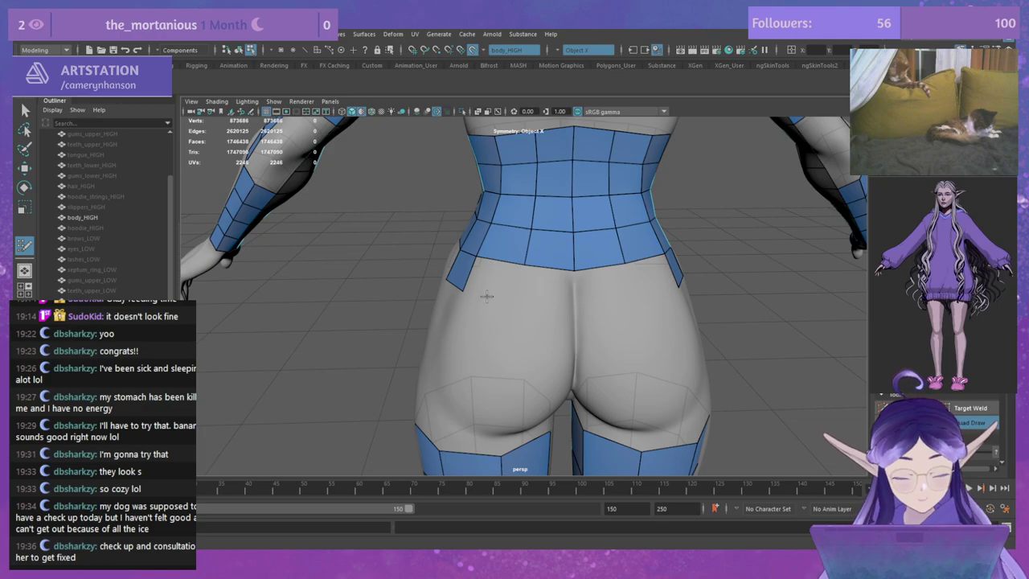
Step: Fill in the remaining quads of the hip row across the front and relax its lower border
mouse_move(488, 296)
left_mouse_down("alt")
mouse_move(560, 277)
mouse_move(528, 278)
mouse_move(521, 295)
left_mouse_up("alt")
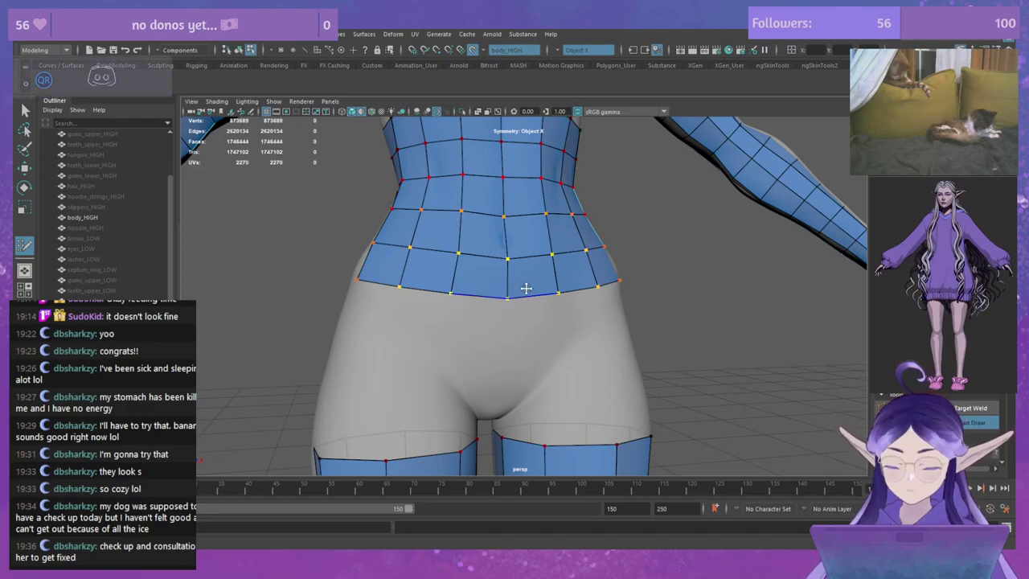
mouse_move(509, 304)
left_mouse_down("shift")
mouse_move(518, 316)
mouse_move(549, 309)
left_mouse_up("shift")
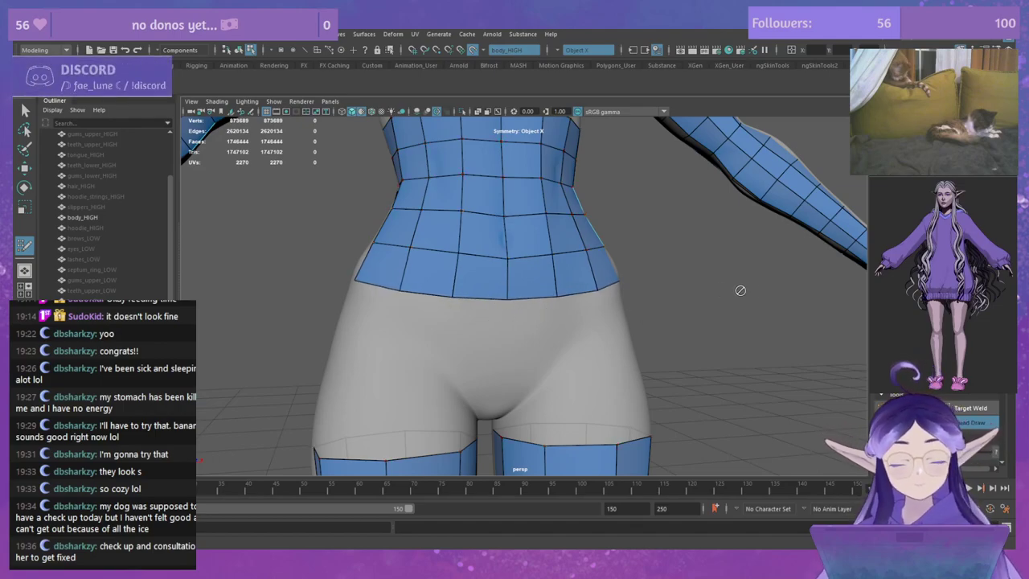
left_click_drag(718, 296, 643, 296, "alt")
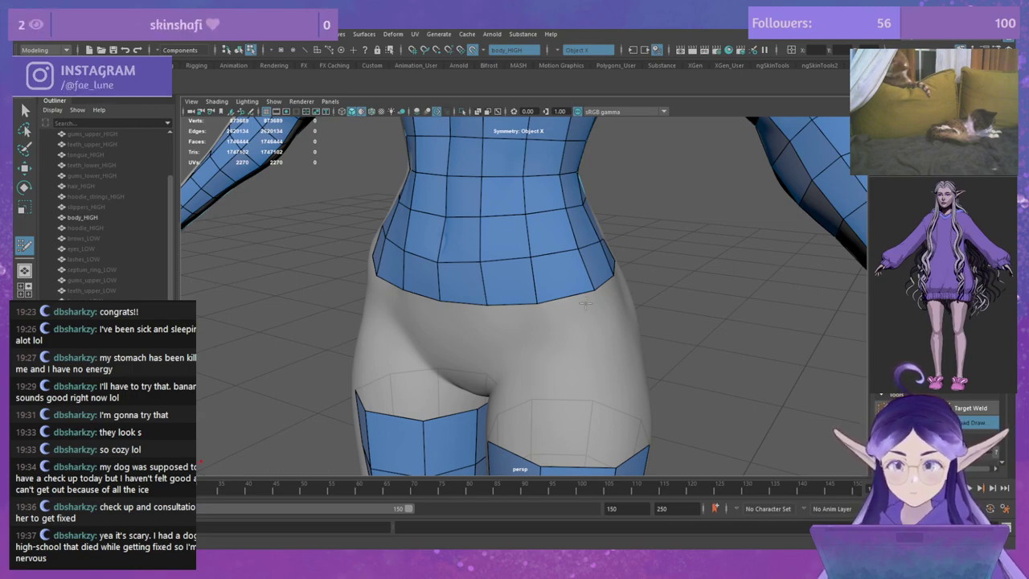
mouse_move(565, 296)
left_mouse_down("alt")
mouse_move(608, 294)
mouse_move(566, 292)
left_mouse_up("alt")
right_click_drag(531, 255, 512, 298, "alt")
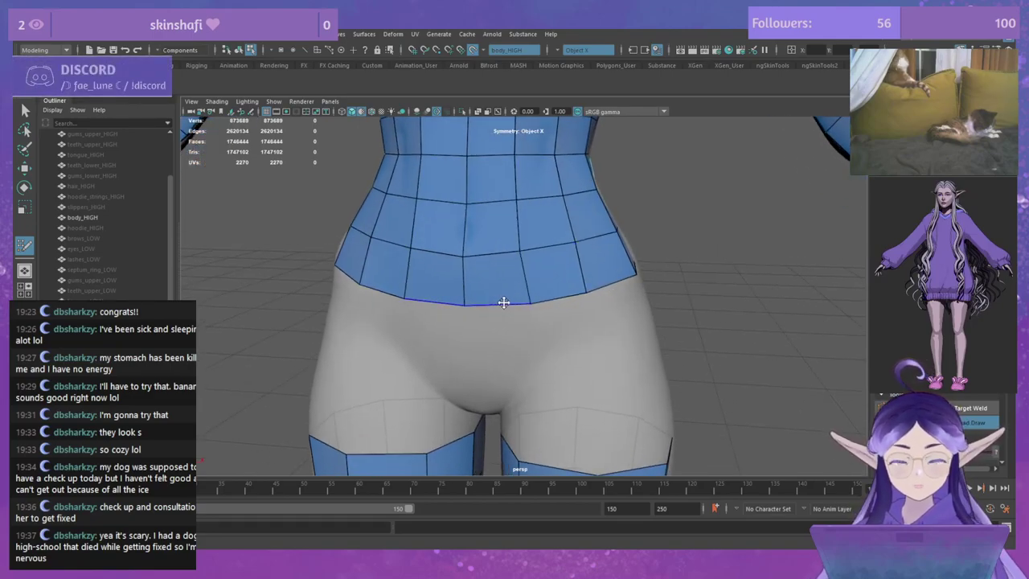
Step: Reposition the vertices where the hip row ends at the back and along the lower border above the buttocks
mouse_move(683, 294)
left_mouse_down("alt")
mouse_move(513, 246)
mouse_move(499, 222)
left_mouse_up("alt")
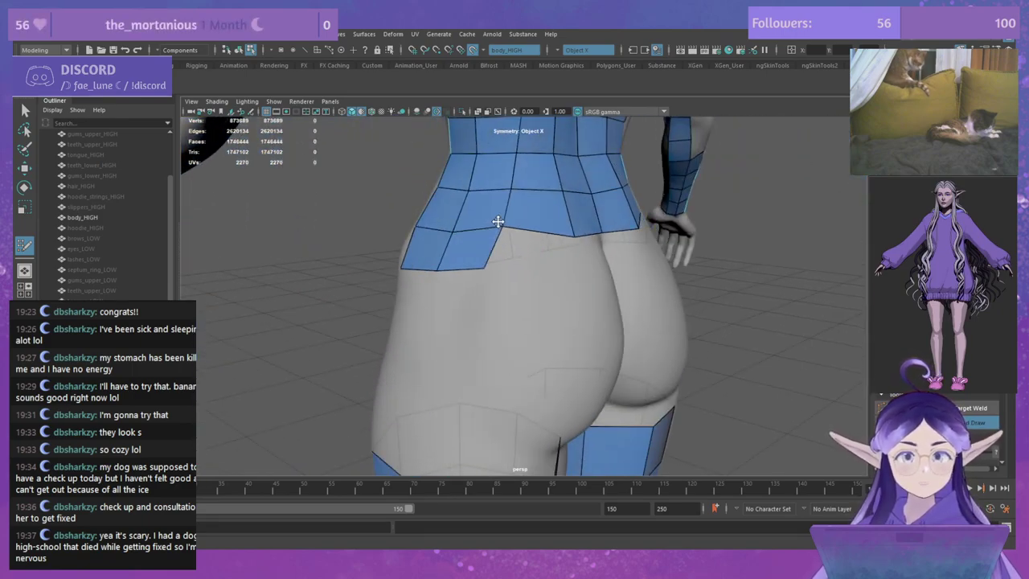
left_click_drag(490, 266, 495, 270)
left_click_drag(505, 223, 501, 227)
left_click_drag(574, 235, 545, 253)
left_click_drag(522, 219, 515, 217)
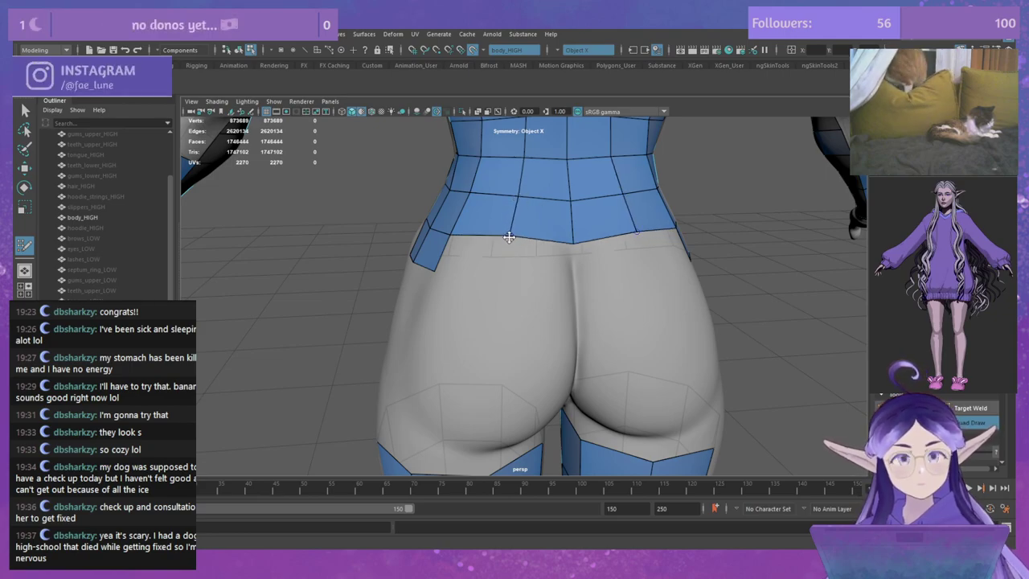
left_click_drag(509, 237, 474, 258, "alt")
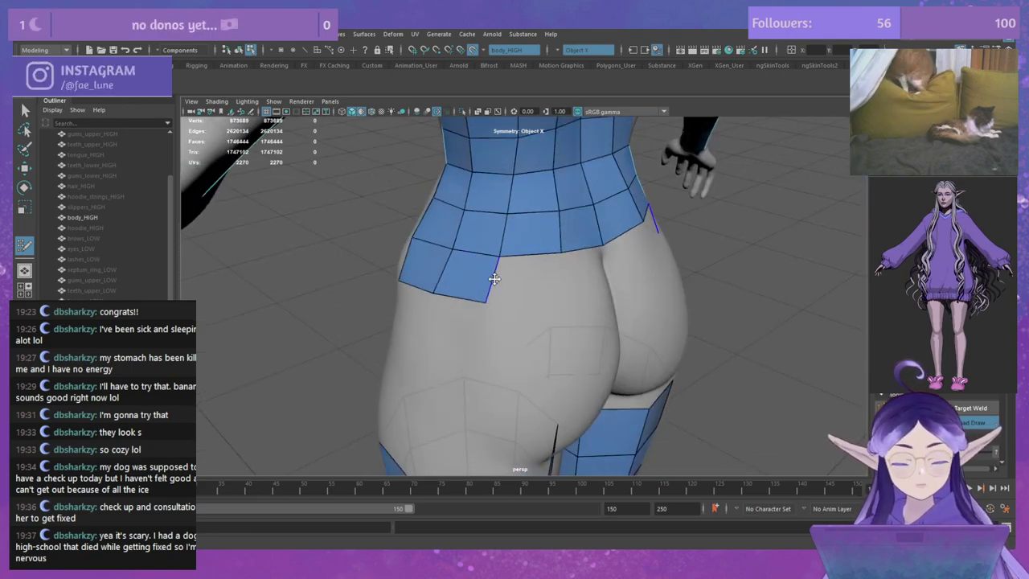
left_click_drag(510, 279, 544, 271, "alt")
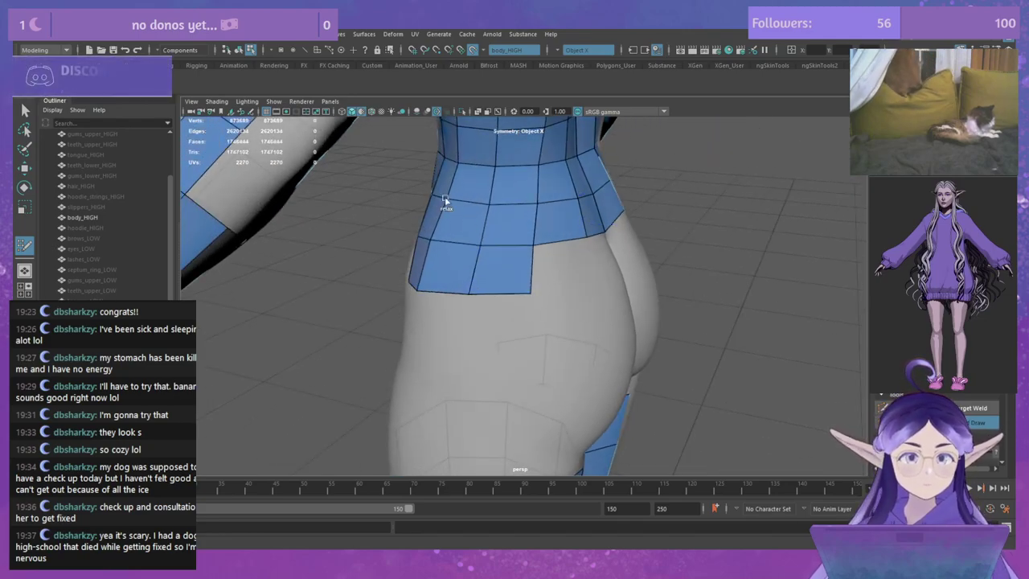
left_click_drag(459, 257, 526, 226, "alt")
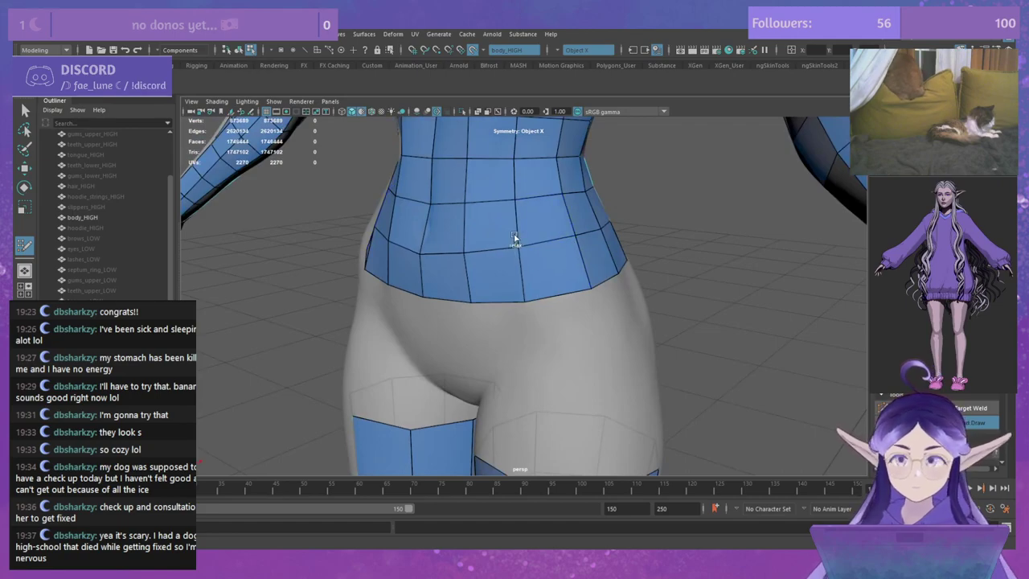
Step: Save the scene with the whole body in view and resume the Quad Draw tool
middle_click_drag(519, 302, 515, 248, "alt")
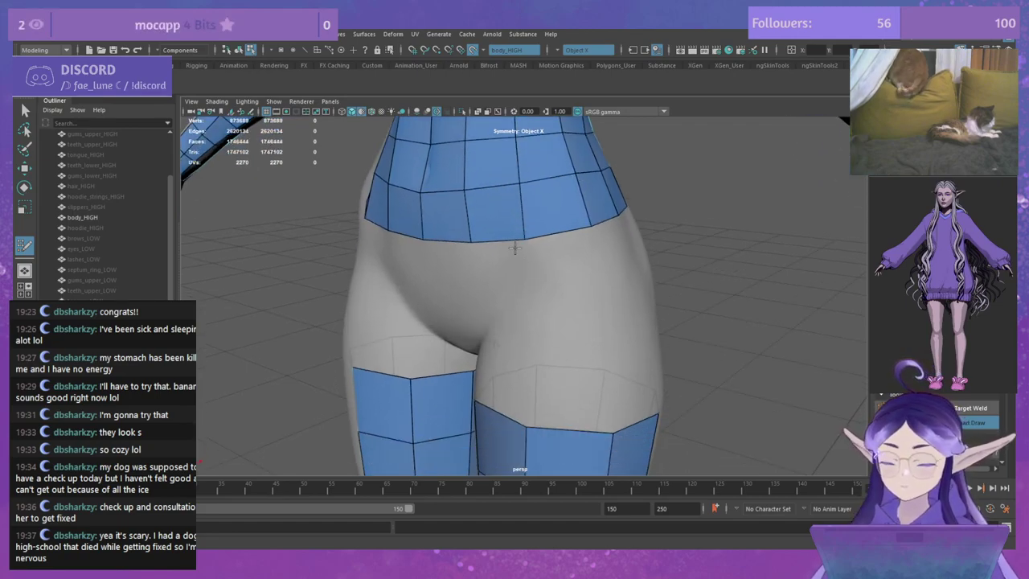
scroll(515, 247, "down", 8)
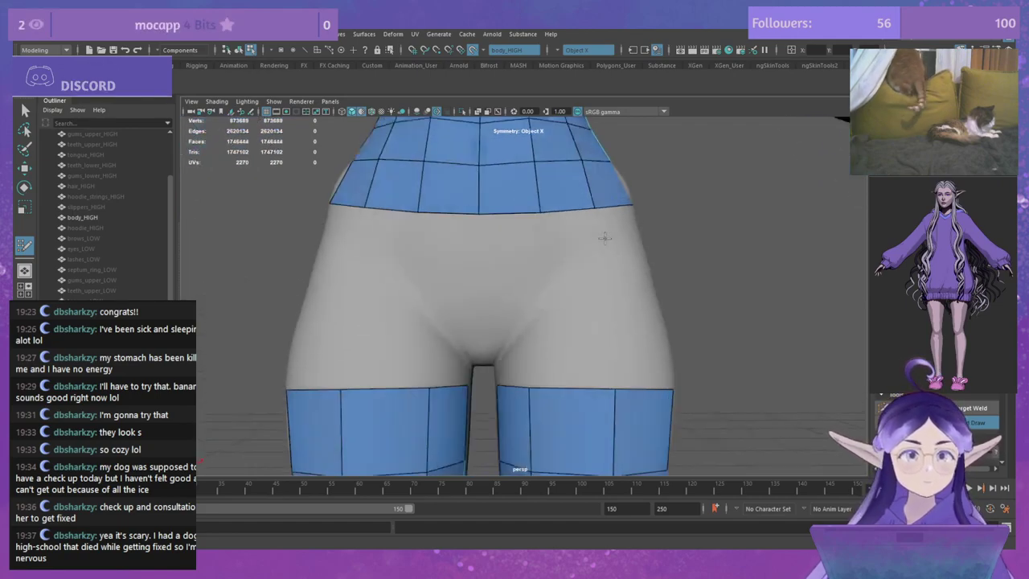
left_click_drag(606, 344, 605, 314, "alt")
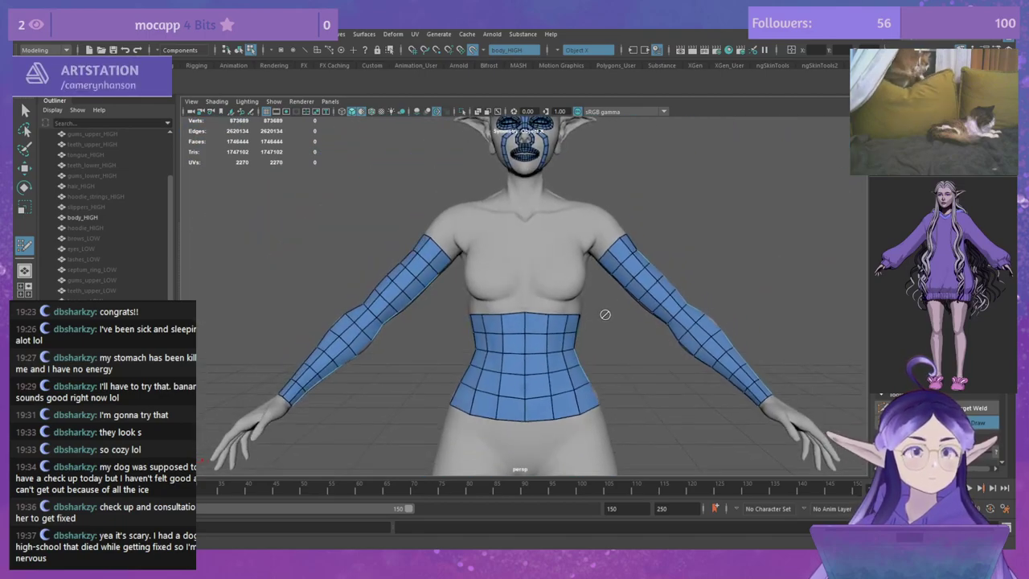
scroll(630, 354, "down", 4)
middle_click_drag(612, 318, 590, 242, "alt")
key("ctrl+s")
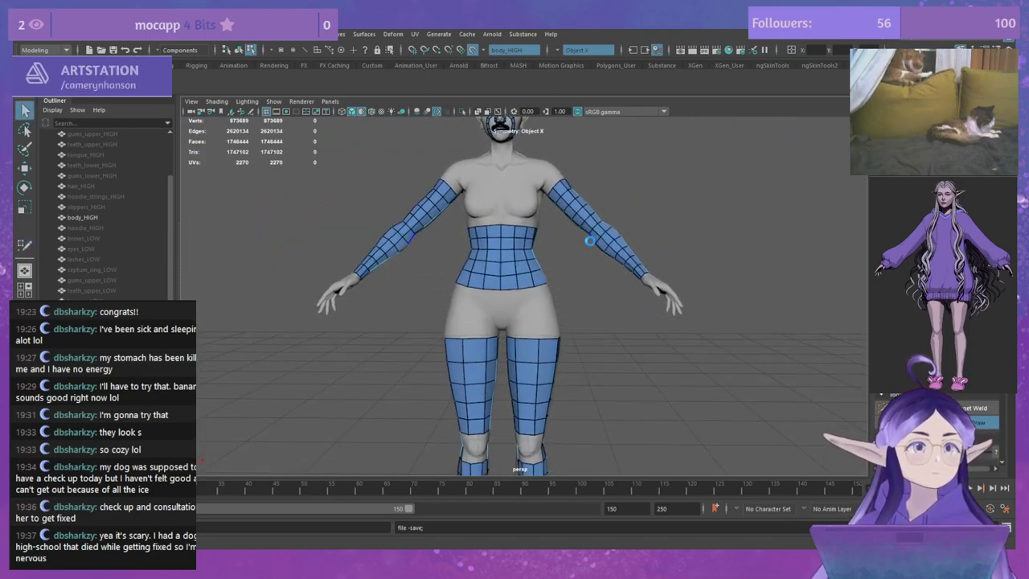
key("y")
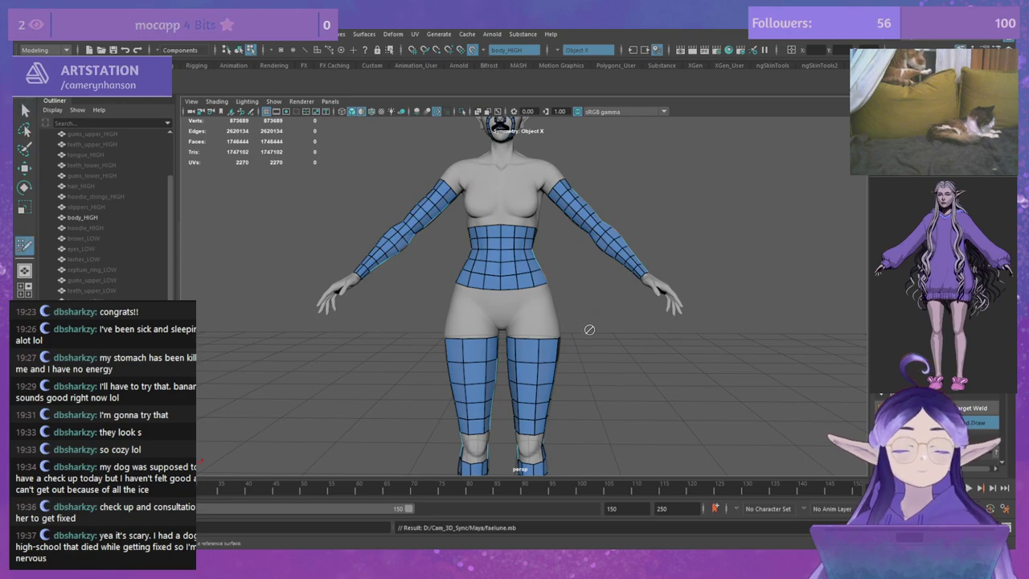
Step: Place the first two Quad Draw points on the front of the right shoulder above the armpit and save the scene
middle_click_drag(586, 328, 595, 284, "alt")
left_click_drag(592, 285, 607, 257, "alt")
right_click_drag(607, 258, 626, 258, "alt")
middle_click_drag(626, 257, 608, 279, "alt")
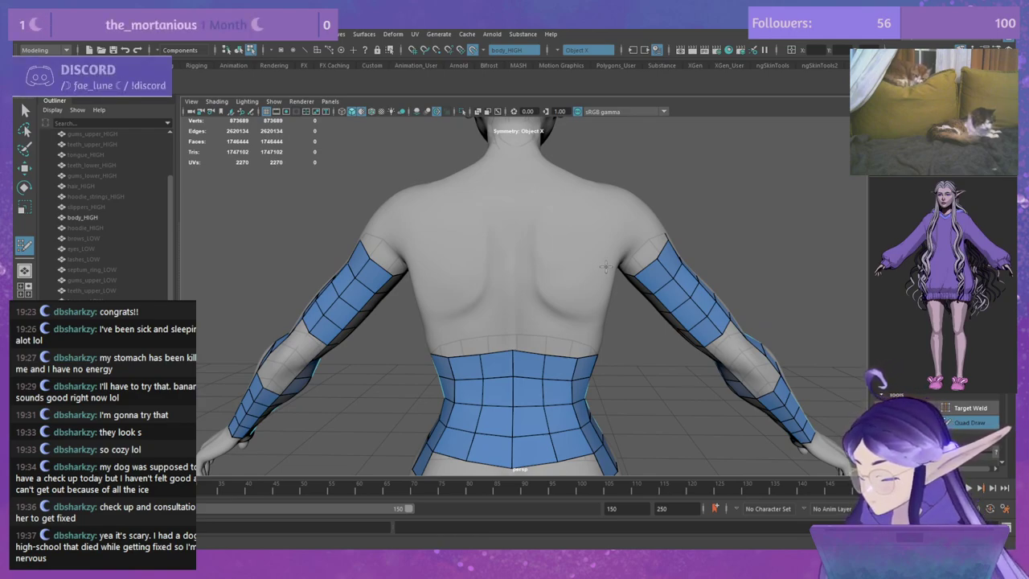
left_click_drag(672, 241, 565, 245, "alt")
right_click_drag(565, 244, 578, 290, "alt")
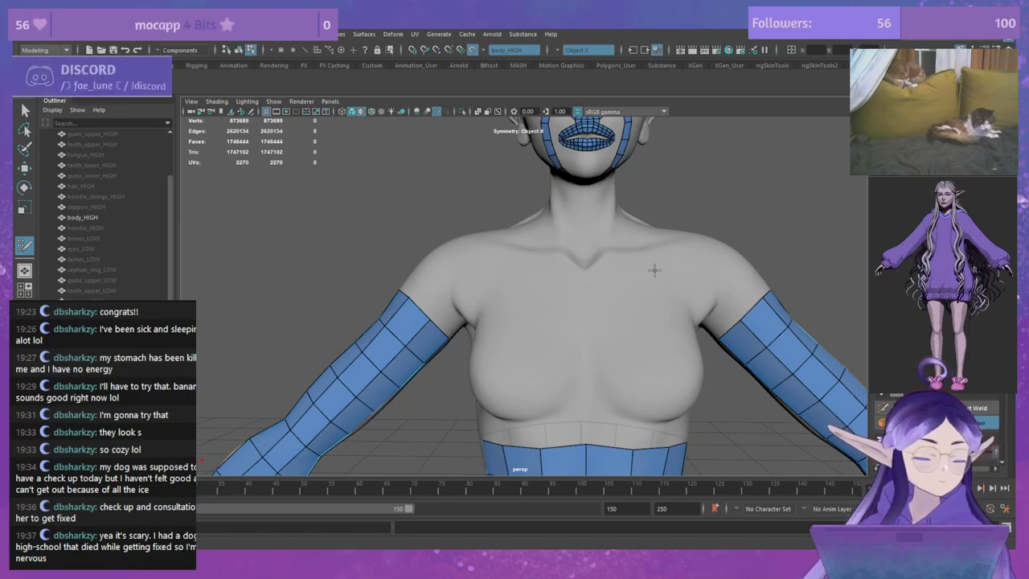
middle_click_drag(653, 271, 627, 289, "alt")
left_click_drag(627, 288, 597, 285, "alt")
scroll(563, 295, "up", 4)
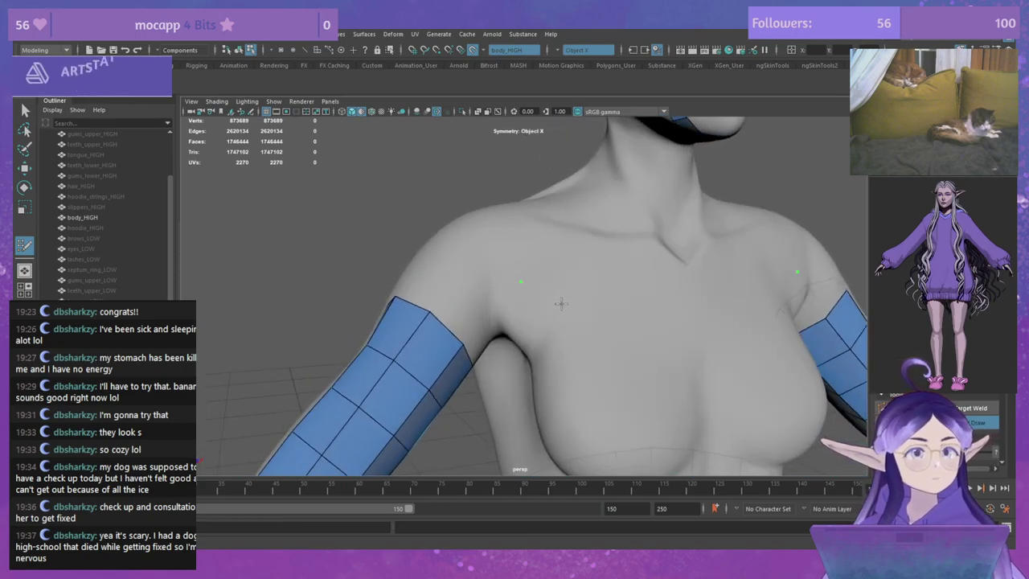
left_click(565, 305)
key("ctrl+s")
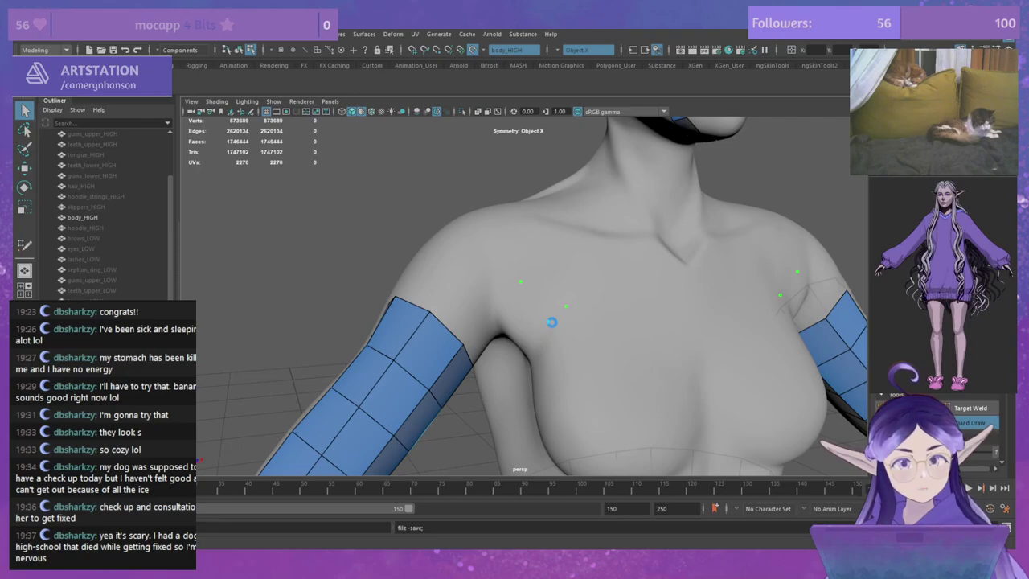
Step: Place two more points beside the front armpit crease and fill the four points with a quad
left_click(507, 317)
left_click(537, 346)
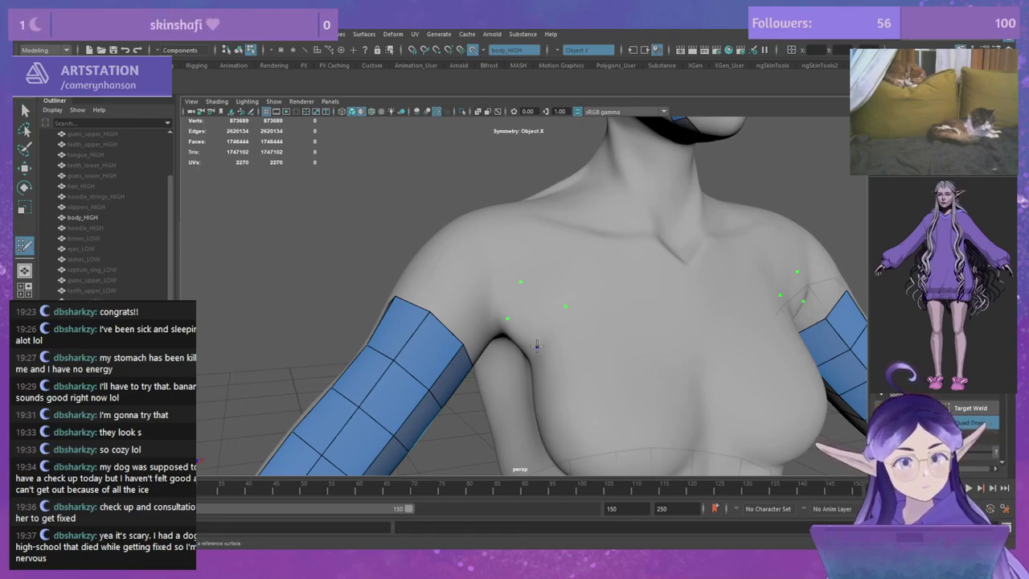
left_click(532, 313, "shift")
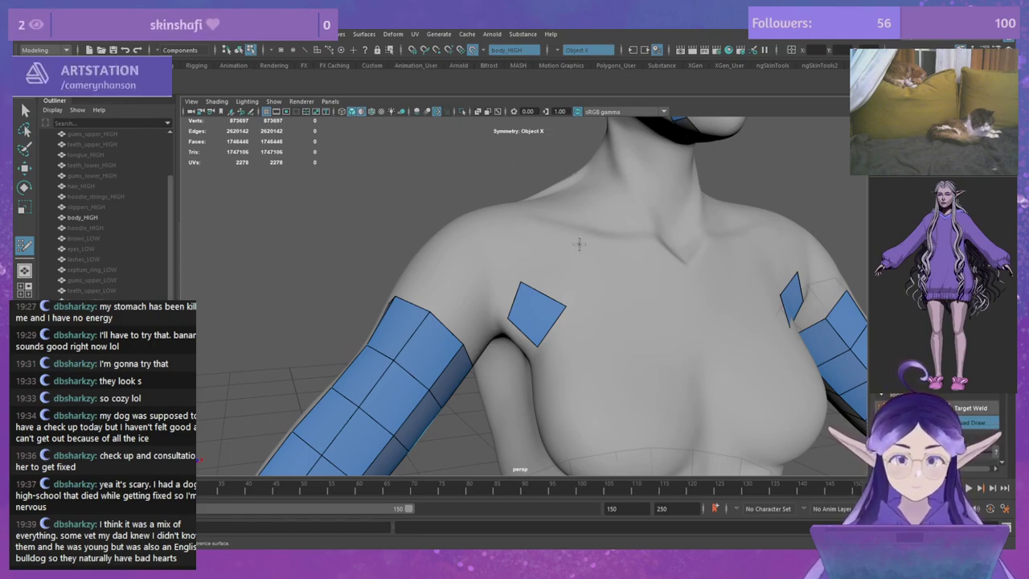
Step: Narrow the new armpit quad and extrude a second quad from its upper edge toward the top of the shoulder
left_click_drag(579, 245, 524, 234, "alt")
right_click_drag(523, 234, 566, 317, "alt")
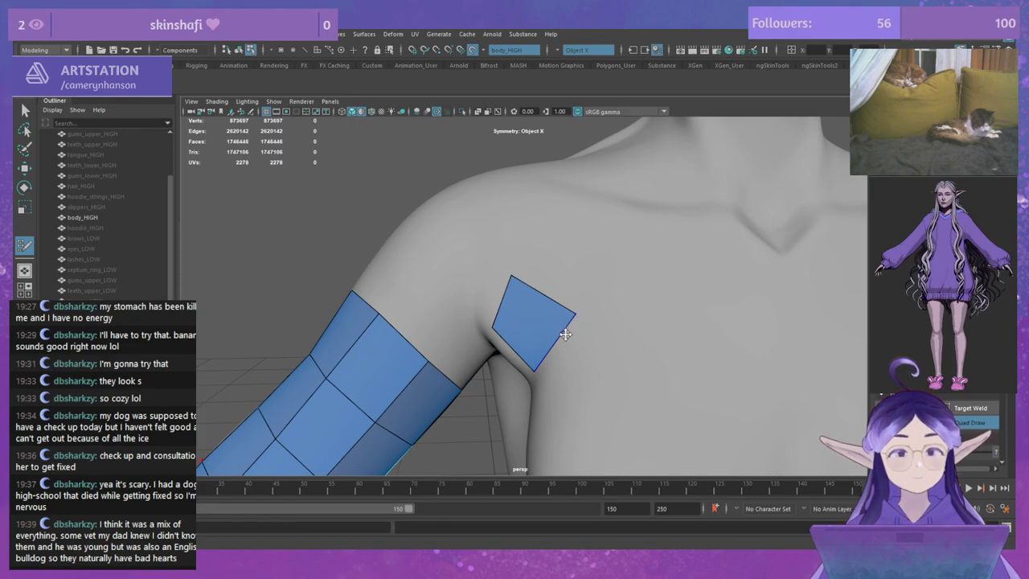
left_click_drag(565, 334, 560, 281)
left_click_drag(523, 361, 514, 338)
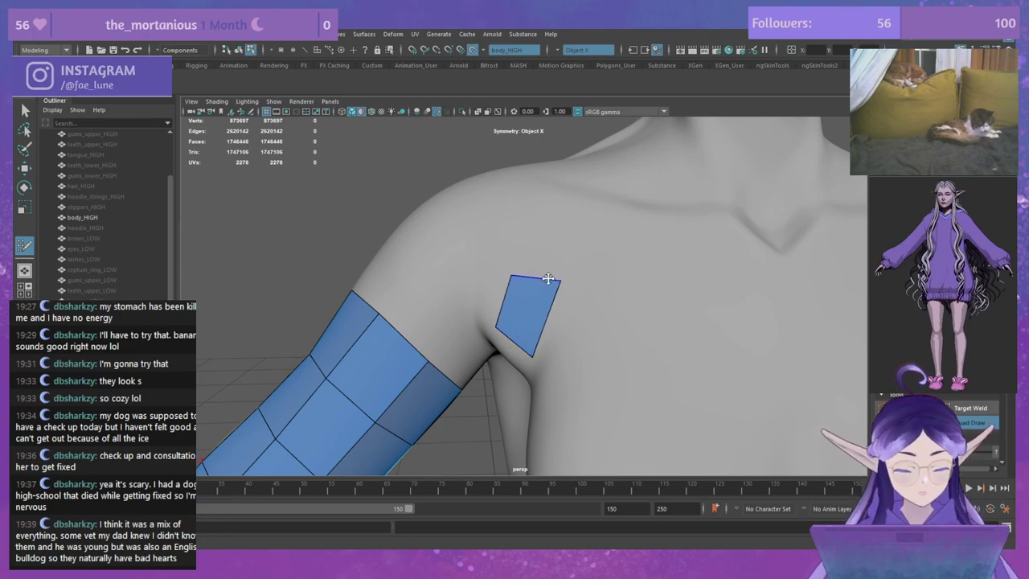
mouse_move(548, 278)
left_mouse_down()
mouse_move(513, 218)
mouse_move(501, 238)
mouse_move(511, 227)
left_mouse_up()
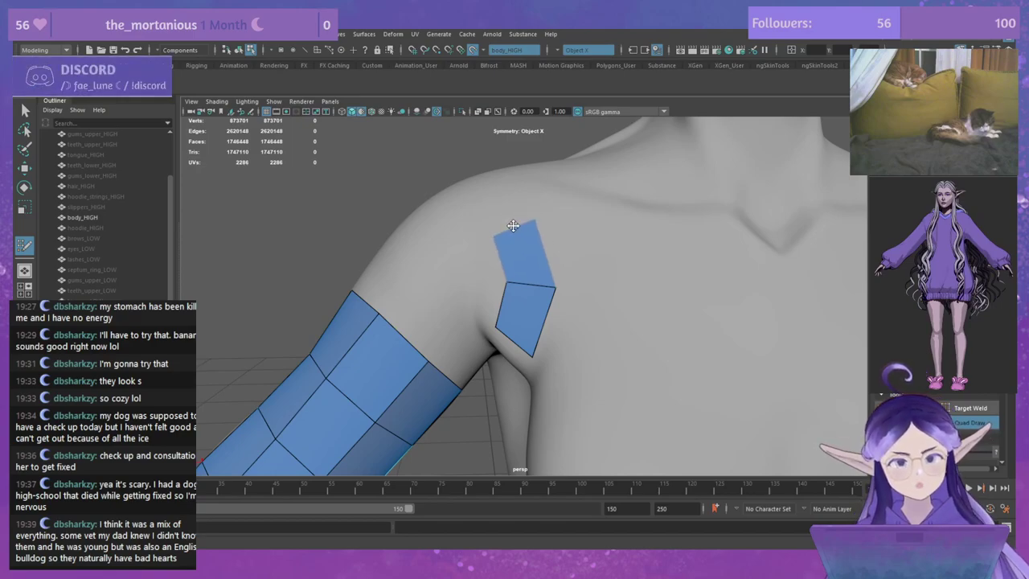
Step: Reposition the outer vertices of both front shoulder quads so the strip follows the crease between arm and chest
left_click_drag(502, 306, 487, 302)
left_click_drag(492, 241, 481, 241)
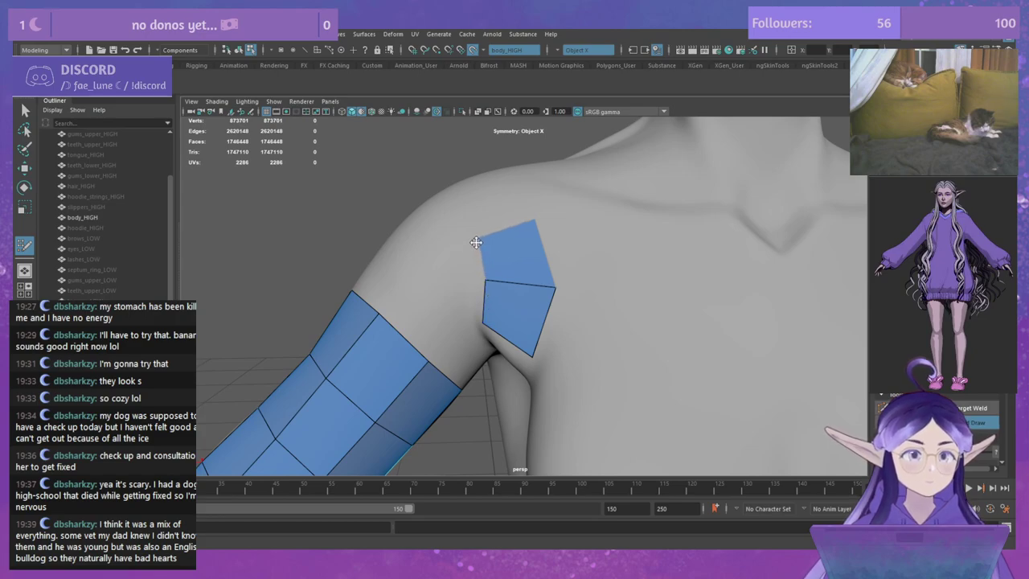
left_click_drag(555, 287, 536, 283)
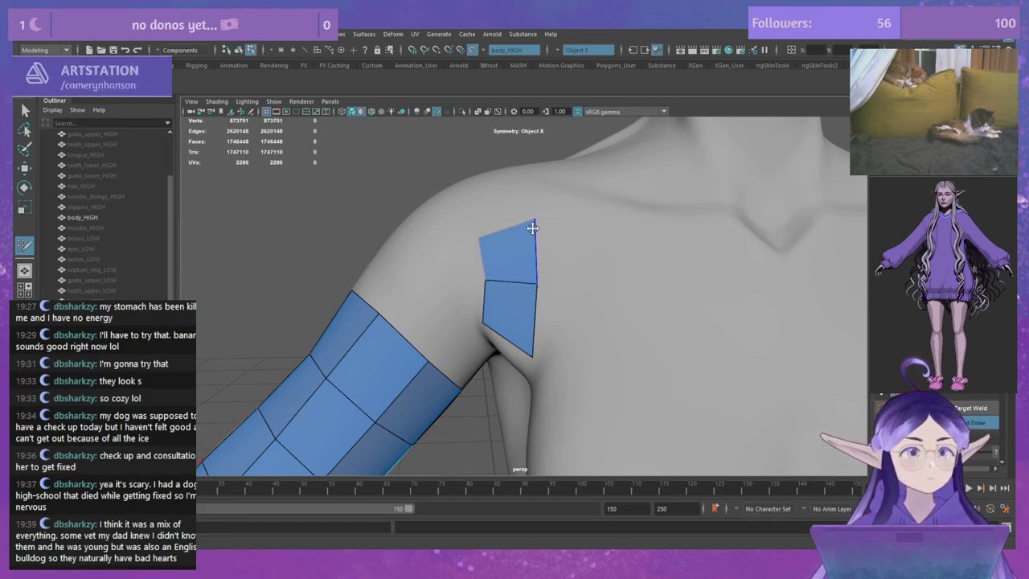
left_click_drag(532, 228, 521, 226)
left_click_drag(534, 356, 532, 359)
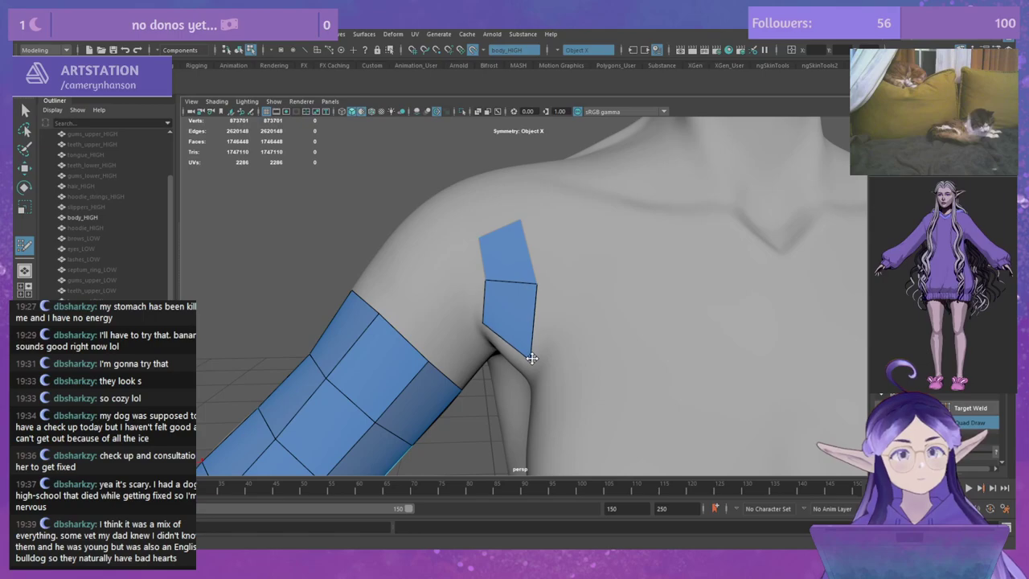
Step: Extrude the quad strip over the top of the shoulder and down onto the upper back
left_click_drag(562, 323, 582, 322, "alt")
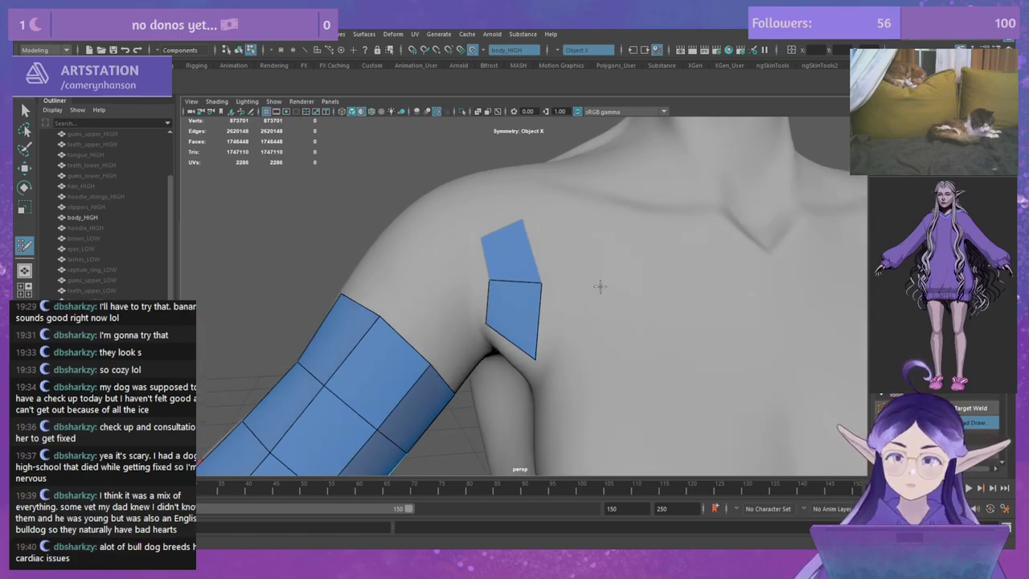
mouse_move(555, 260)
left_mouse_down("alt")
mouse_move(558, 306)
mouse_move(533, 299)
mouse_move(500, 260)
mouse_move(504, 244)
mouse_move(532, 256)
mouse_move(469, 233)
mouse_move(535, 248)
mouse_move(635, 243)
mouse_move(568, 297)
mouse_move(567, 255)
mouse_move(501, 294)
mouse_move(553, 281)
mouse_move(504, 279)
mouse_move(525, 298)
mouse_move(477, 294)
mouse_move(570, 278)
mouse_move(556, 279)
left_mouse_up("alt")
left_click_drag(531, 246, 519, 308)
left_click_drag(592, 294, 519, 266, "alt")
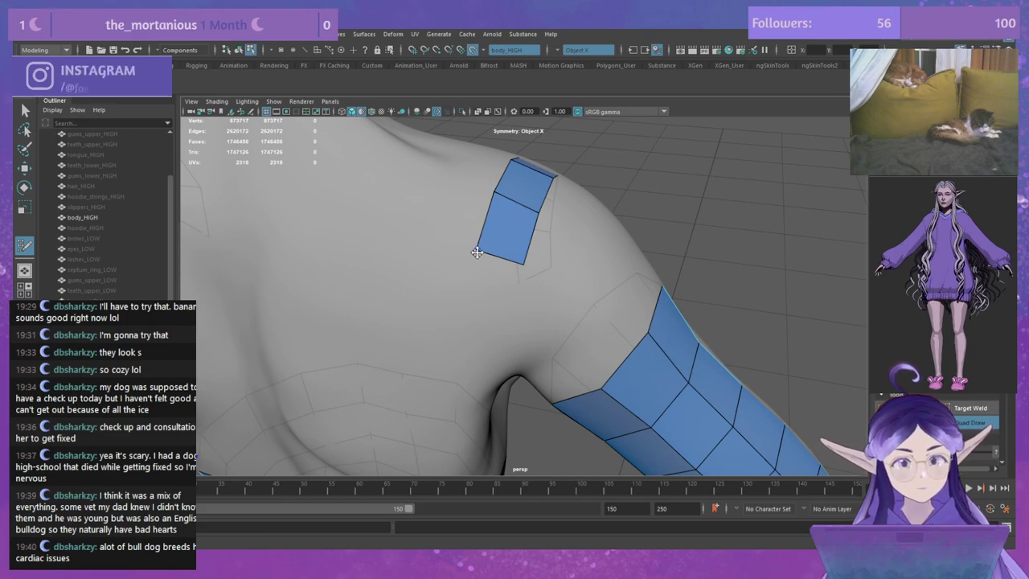
left_click_drag(477, 253, 505, 280, "alt")
middle_click_drag(505, 279, 508, 252, "alt")
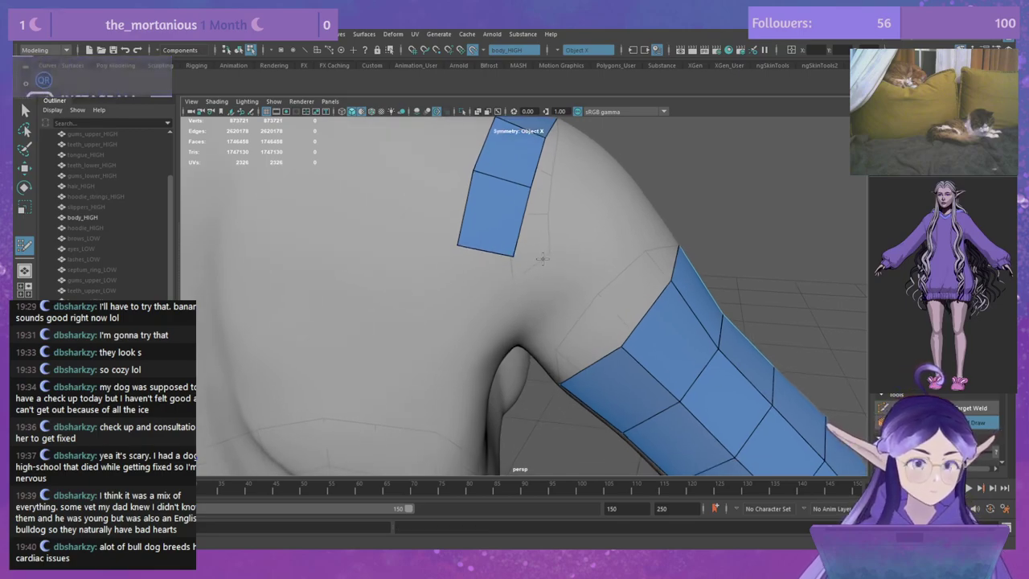
Step: Extrude one more quad down the back to the armpit and shift the edge above it toward the spine
left_click_drag(477, 251, 460, 372)
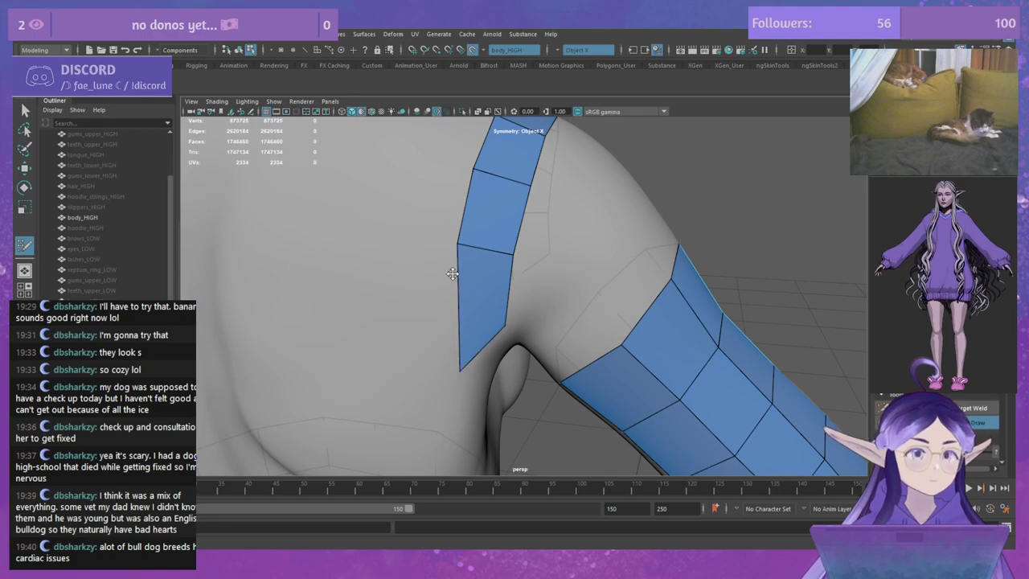
left_click_drag(473, 246, 447, 257)
middle_click_drag(489, 232, 481, 297, "alt")
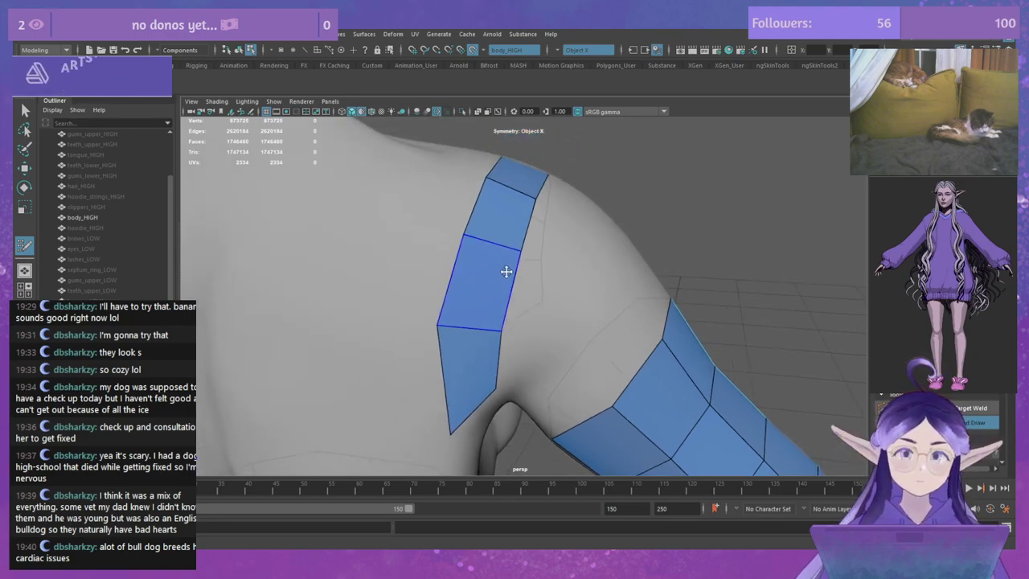
left_click_drag(507, 254, 610, 271, "alt")
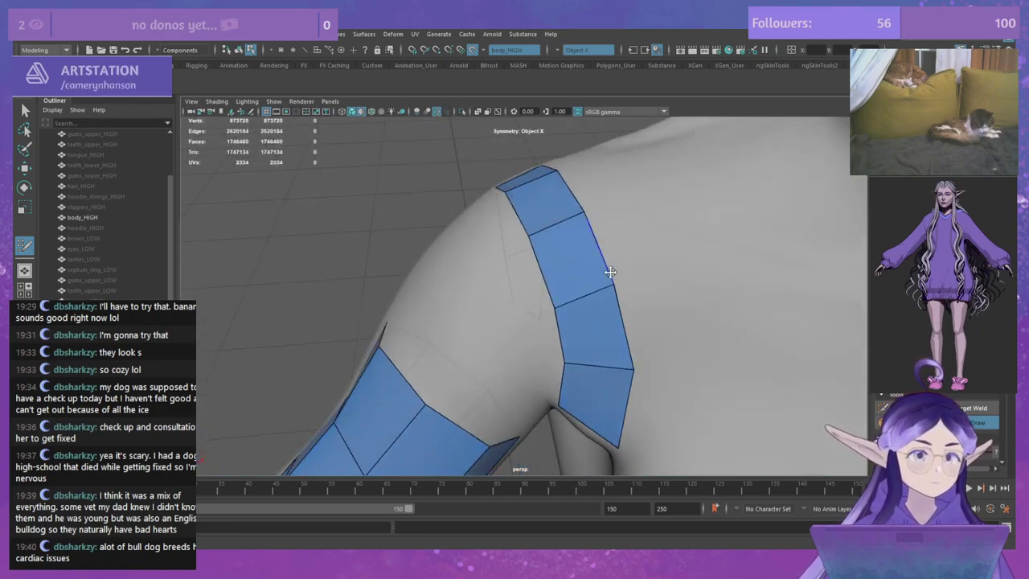
Step: Adjust the corner vertices and upper edge of the strip's lowest front quad at the armpit
left_click_drag(587, 212, 507, 314, "alt")
left_click_drag(448, 295, 568, 326, "alt")
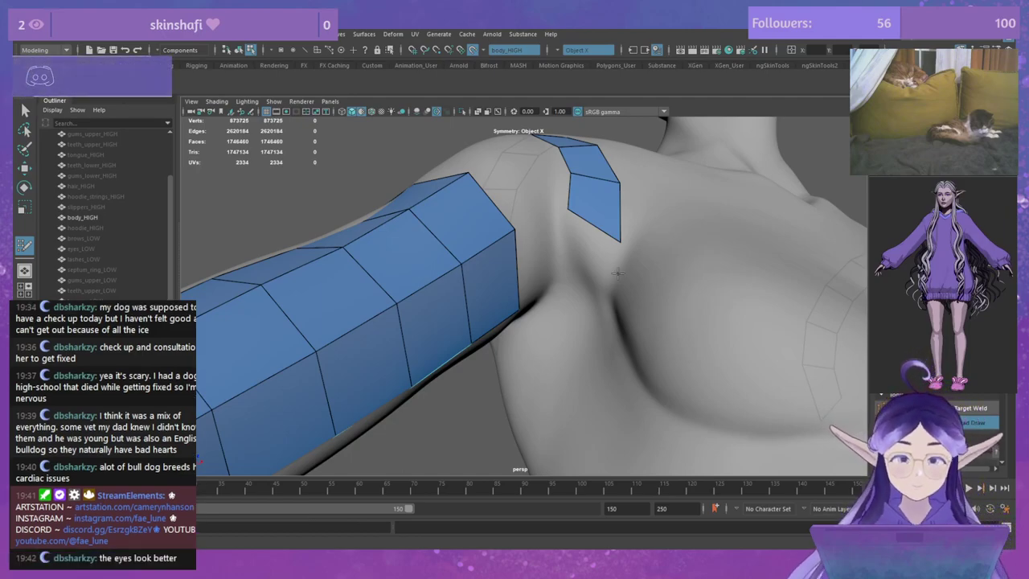
left_click_drag(616, 219, 625, 240, "alt")
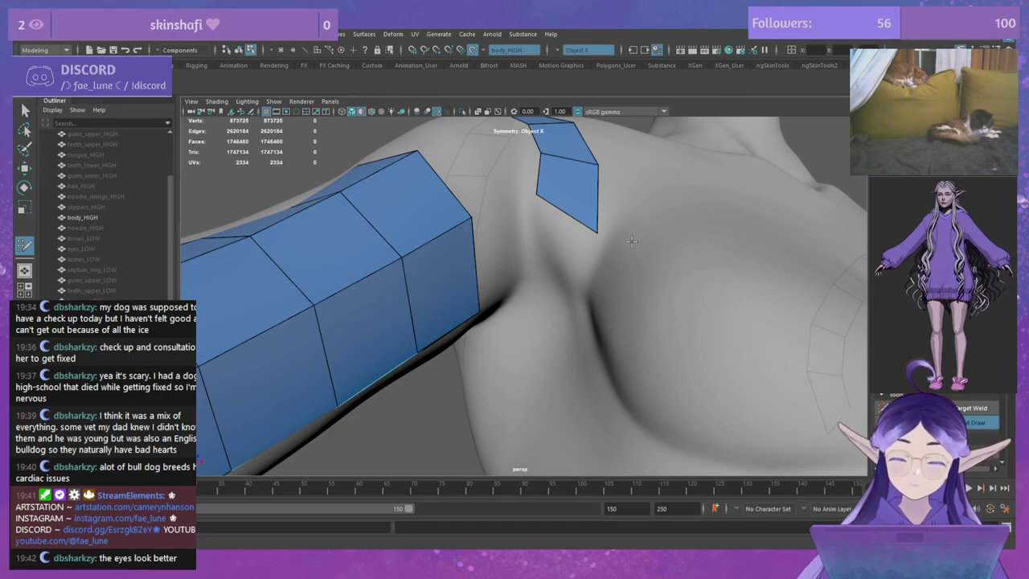
left_click_drag(632, 242, 612, 250, "alt")
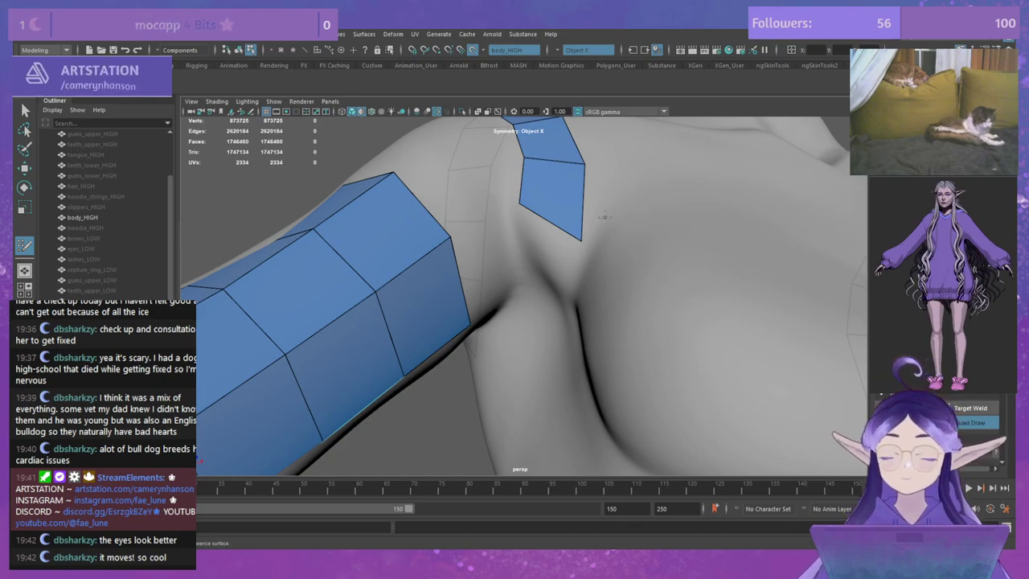
left_click_drag(605, 217, 624, 228, "alt")
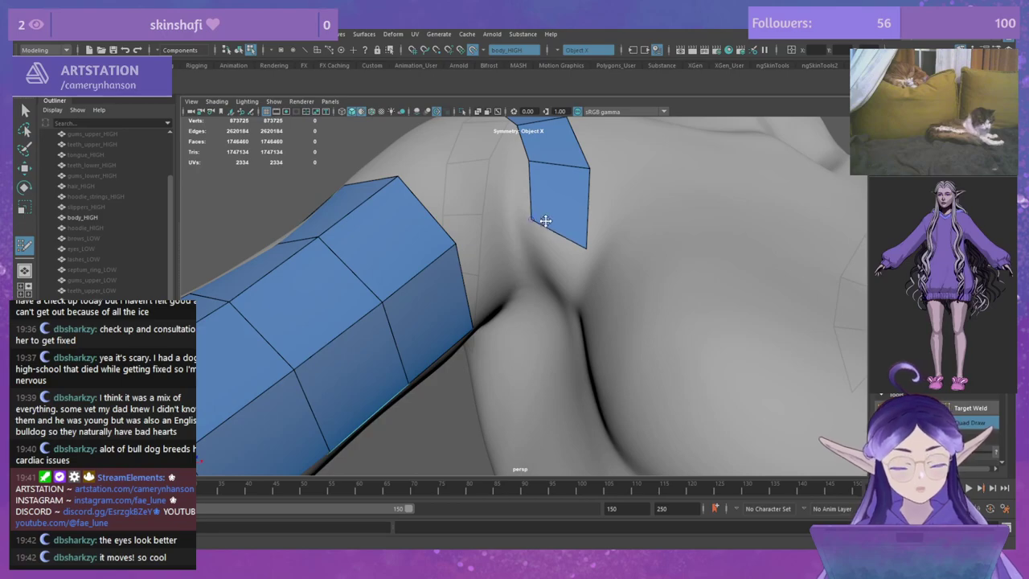
mouse_move(586, 245)
left_mouse_down("alt")
mouse_move(640, 258)
mouse_move(512, 234)
left_mouse_up("alt")
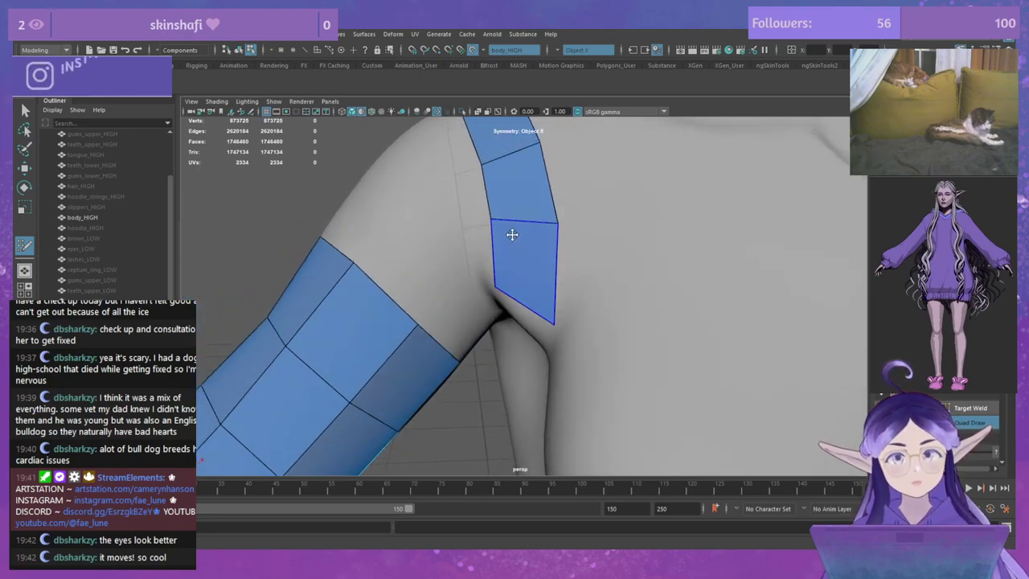
left_click(500, 218, "ctrl")
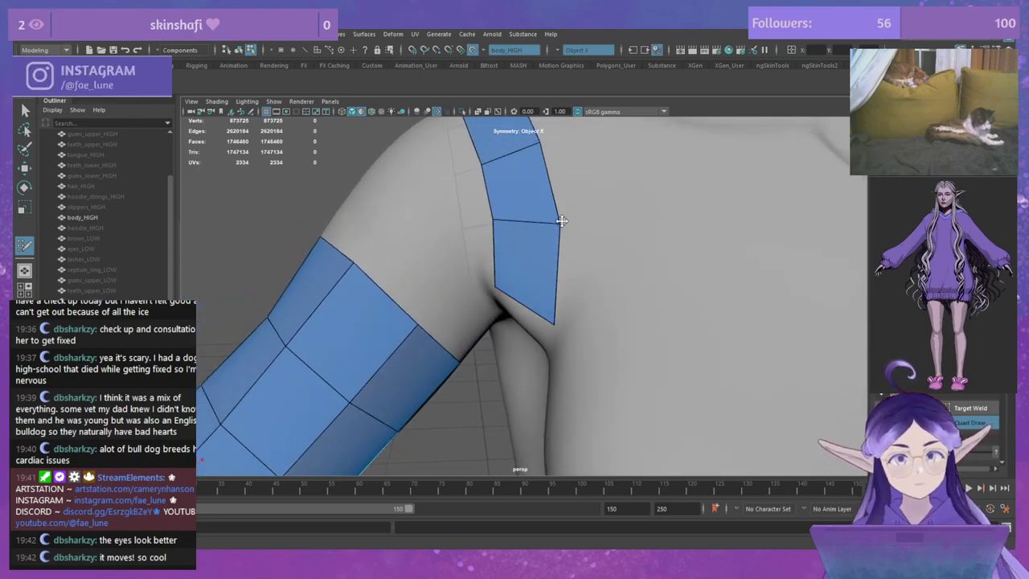
left_click_drag(561, 220, 599, 247, "alt")
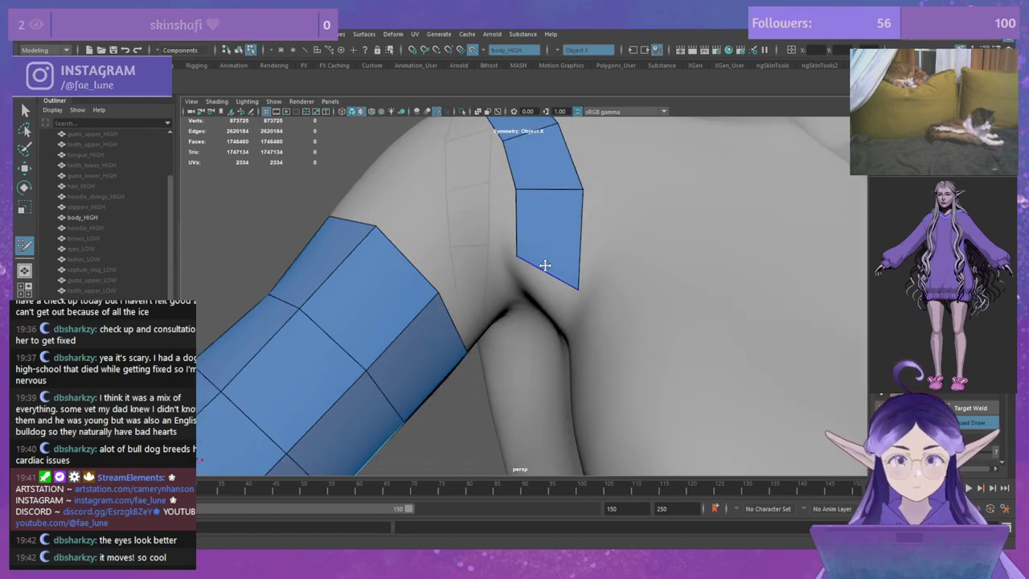
mouse_move(544, 266)
left_mouse_down("alt")
mouse_move(603, 239)
mouse_move(710, 233)
mouse_move(537, 220)
mouse_move(552, 230)
left_mouse_up("alt")
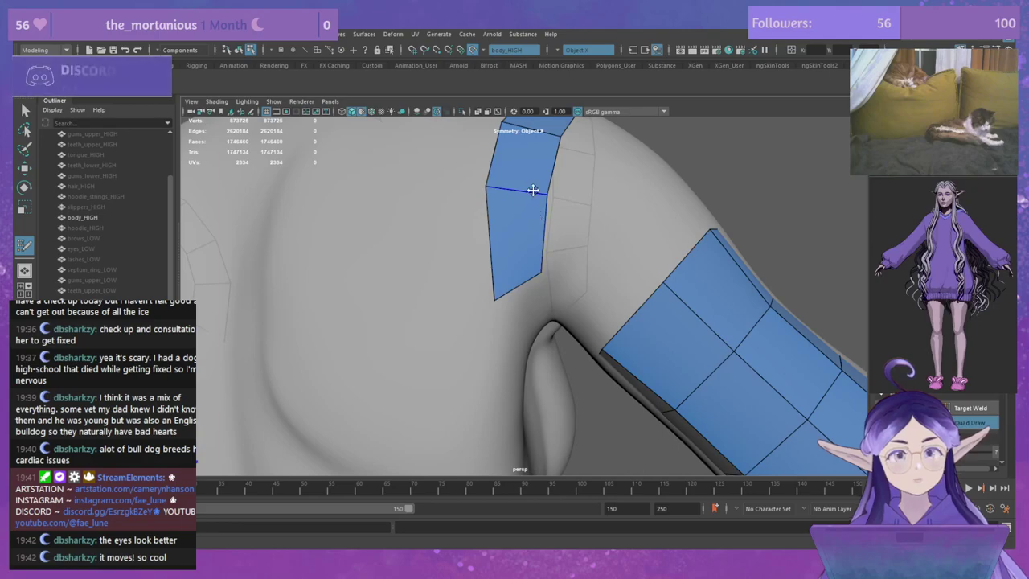
mouse_move(534, 190)
left_mouse_down()
mouse_move(483, 201)
mouse_move(492, 291)
left_mouse_up()
key("Tab")
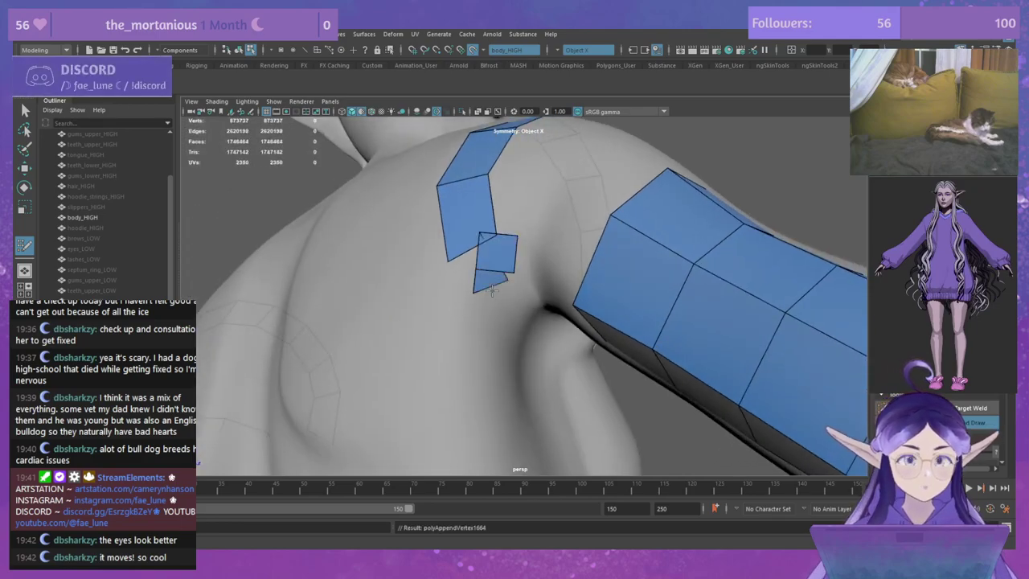
key("ctrl+z")
key("ctrl+z")
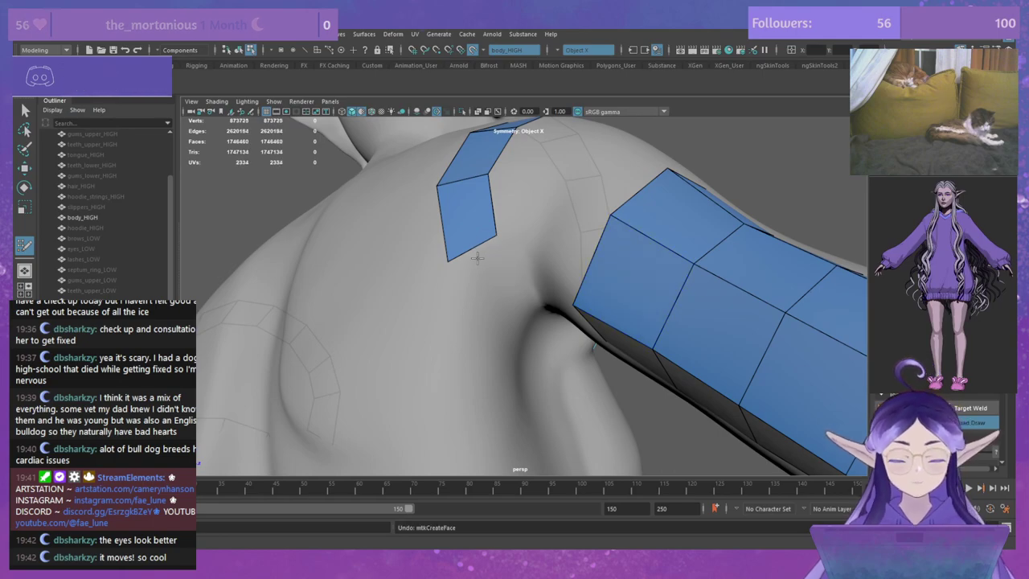
key("Tab")
left_click_drag(474, 247, 465, 290)
key("ctrl+z")
Step: Extrude two quads beneath the armpit from the strip's back end and fill the gap to its front end
key("Tab")
left_click_drag(442, 339, 555, 296)
left_click_drag(549, 350, 575, 299)
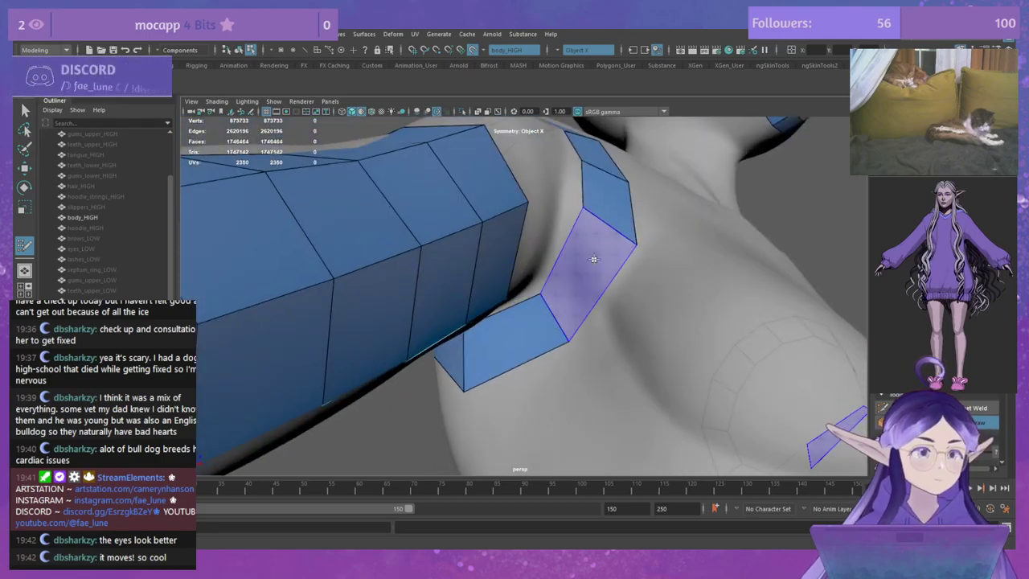
left_click(593, 260, "shift")
Step: Delete a cross edge from the back part of the shoulder loop and reposition the neighbouring vertices
left_click_drag(628, 265, 538, 230, "alt")
left_click_drag(599, 257, 544, 234, "alt")
left_click_drag(610, 249, 487, 375, "alt")
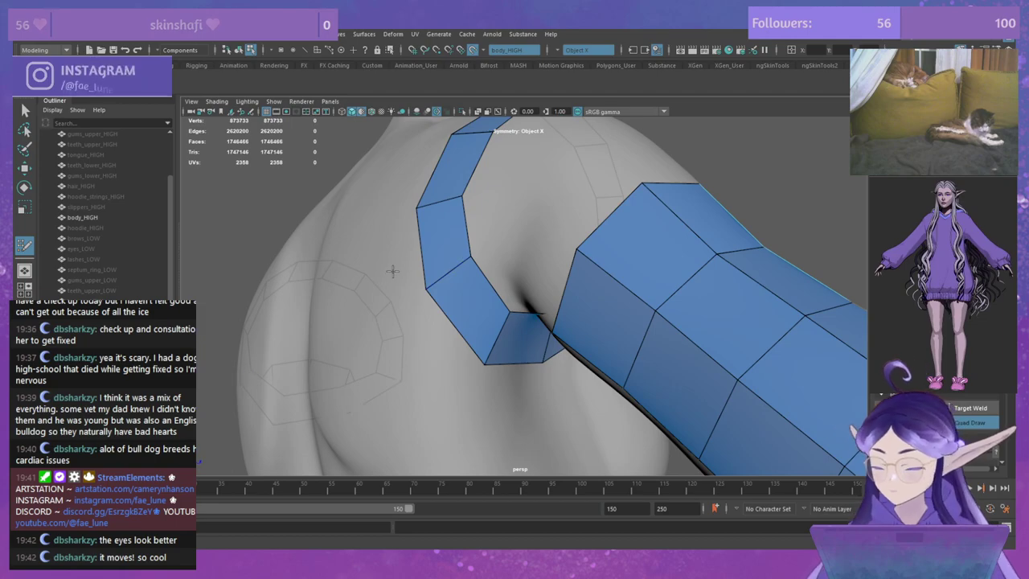
left_click_drag(394, 271, 470, 295, "alt")
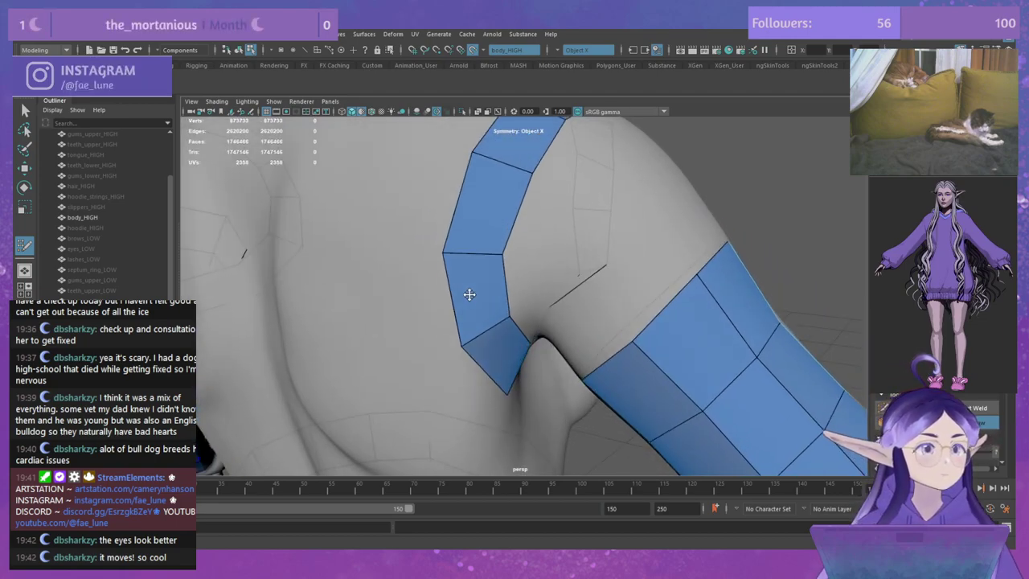
left_click(479, 256, "ctrl+shift")
left_click_drag(512, 168, 481, 217)
left_click_drag(559, 239, 533, 270, "alt")
left_click_drag(501, 181, 500, 191)
left_click_drag(590, 222, 481, 225, "alt")
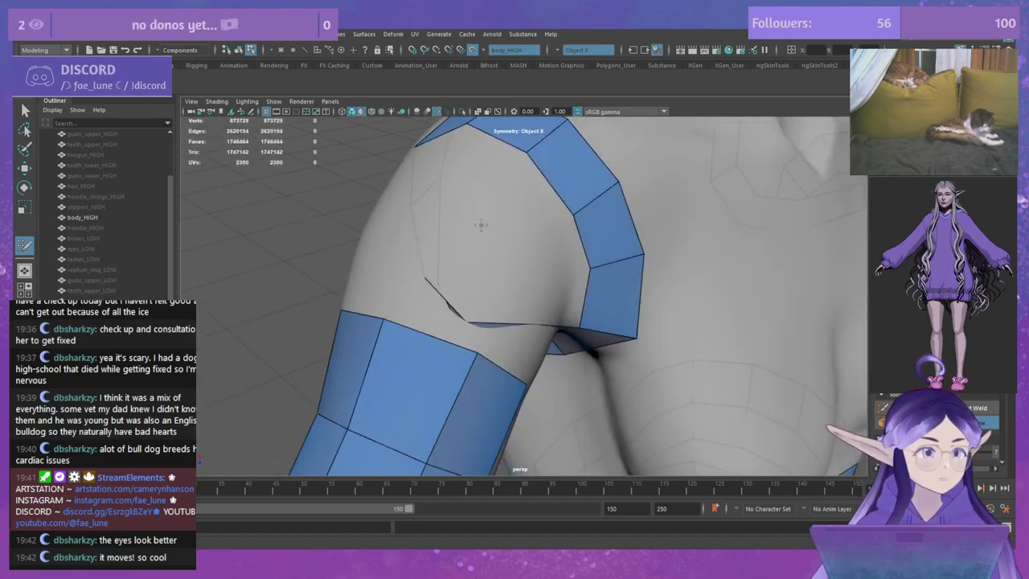
Step: Delete a cross edge from the front part of the shoulder loop, even out the neighbouring quads and save the scene
left_click(560, 159, "ctrl+shift")
left_click_drag(592, 202, 521, 208)
left_click_drag(498, 168, 493, 212, "alt")
left_click_drag(540, 248, 441, 239, "alt")
key("ctrl+s")
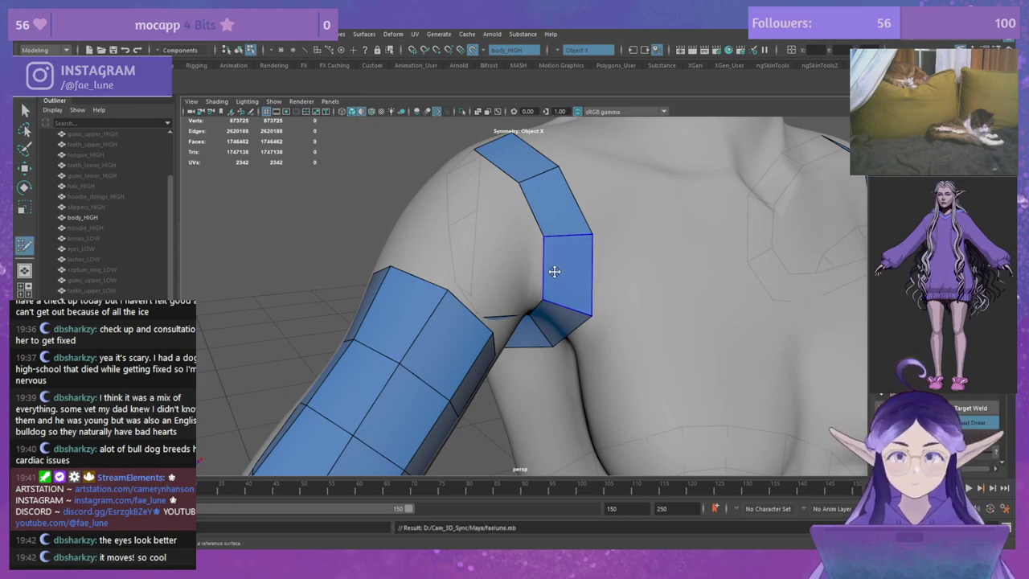
Step: Fill quads between the shoulder loop and the upper end of the arm mesh, including behind the armpit
mouse_move(645, 272)
left_mouse_down("alt")
mouse_move(530, 275)
mouse_move(503, 259)
mouse_move(570, 275)
mouse_move(558, 249)
mouse_move(546, 299)
mouse_move(685, 256)
mouse_move(718, 261)
left_mouse_up("alt")
left_click(573, 296, "shift")
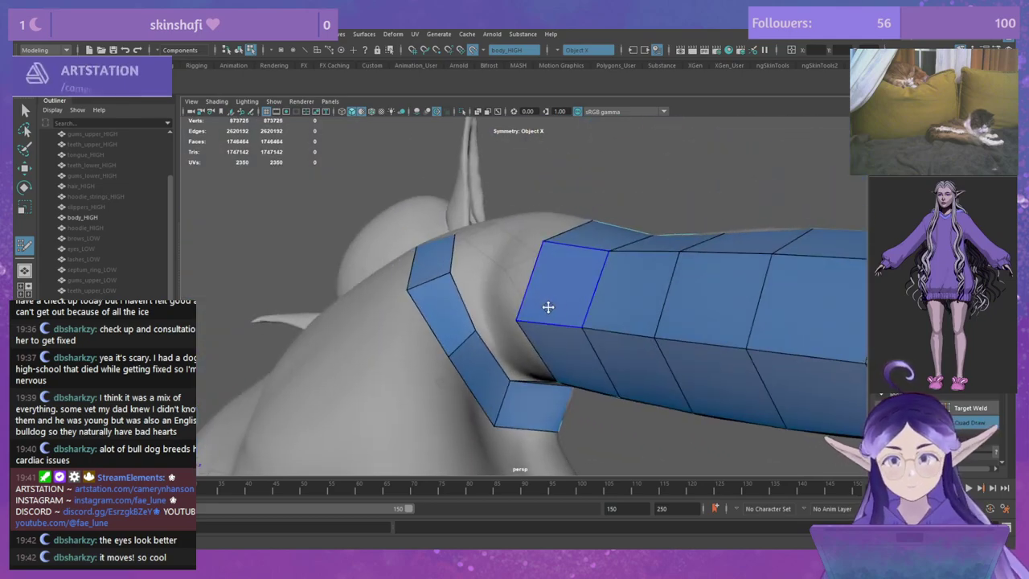
mouse_move(583, 303)
left_mouse_down("alt")
mouse_move(599, 292)
mouse_move(510, 252)
mouse_move(466, 297)
left_mouse_up("alt")
left_click(523, 314, "shift")
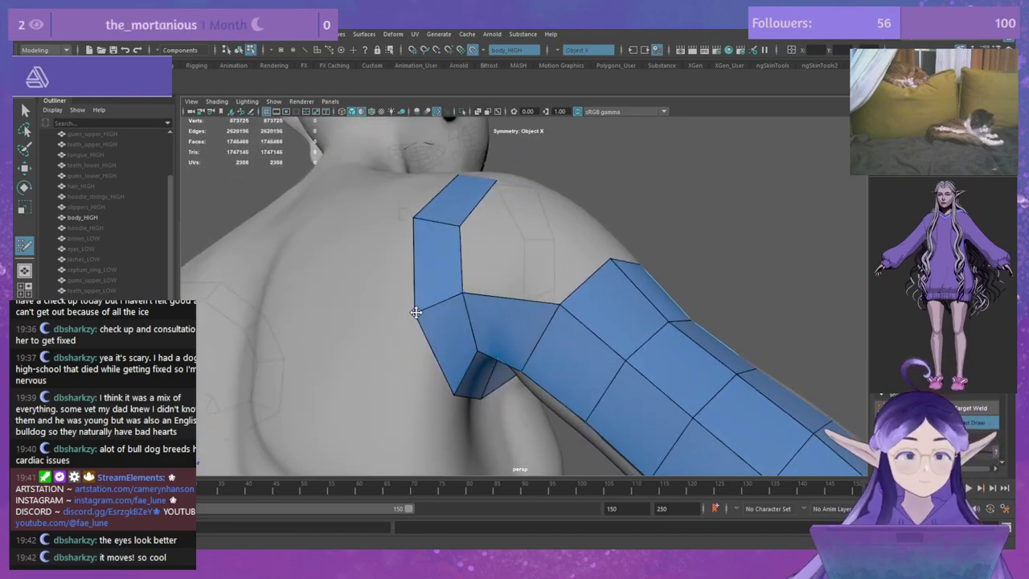
Step: Fill a quad between the back of the shoulder loop and the upper arm and reposition the neighbouring loop vertices
mouse_move(418, 303)
left_mouse_down("alt")
mouse_move(514, 283)
mouse_move(473, 282)
mouse_move(475, 299)
left_mouse_up("alt")
left_click(509, 283, "shift")
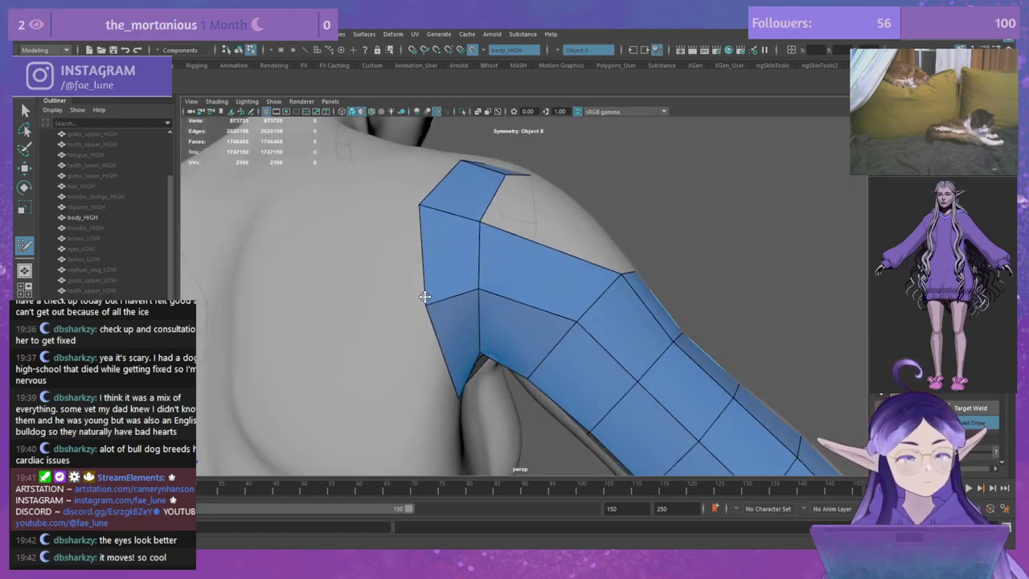
left_click_drag(427, 302, 467, 361, "alt")
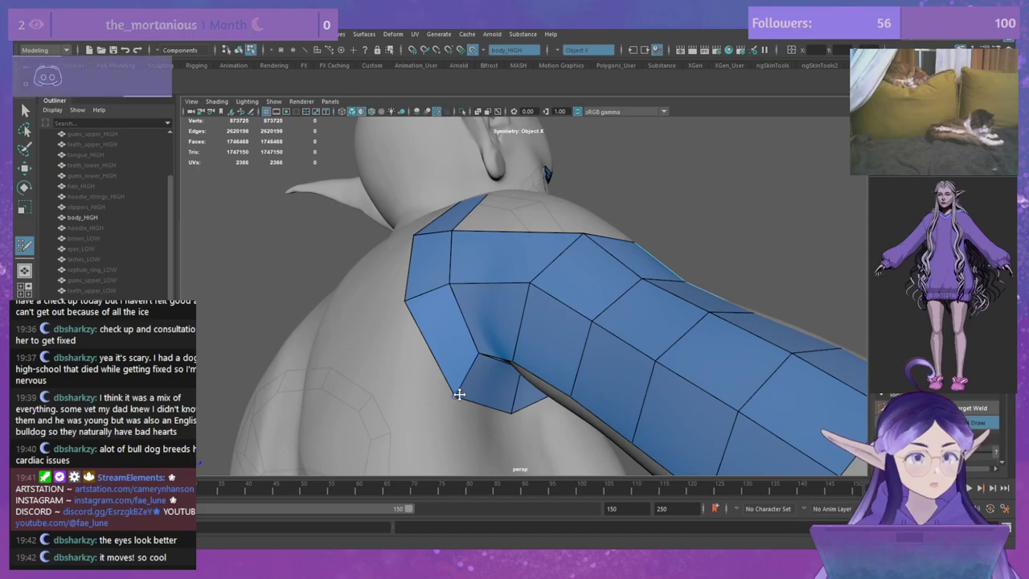
left_click_drag(568, 330, 426, 232, "alt")
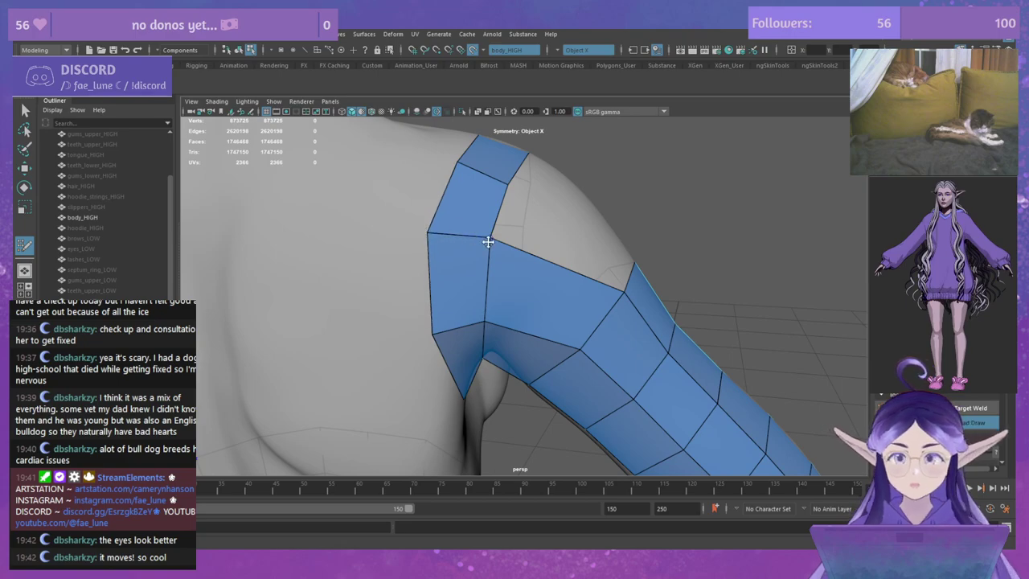
left_click_drag(488, 239, 465, 198)
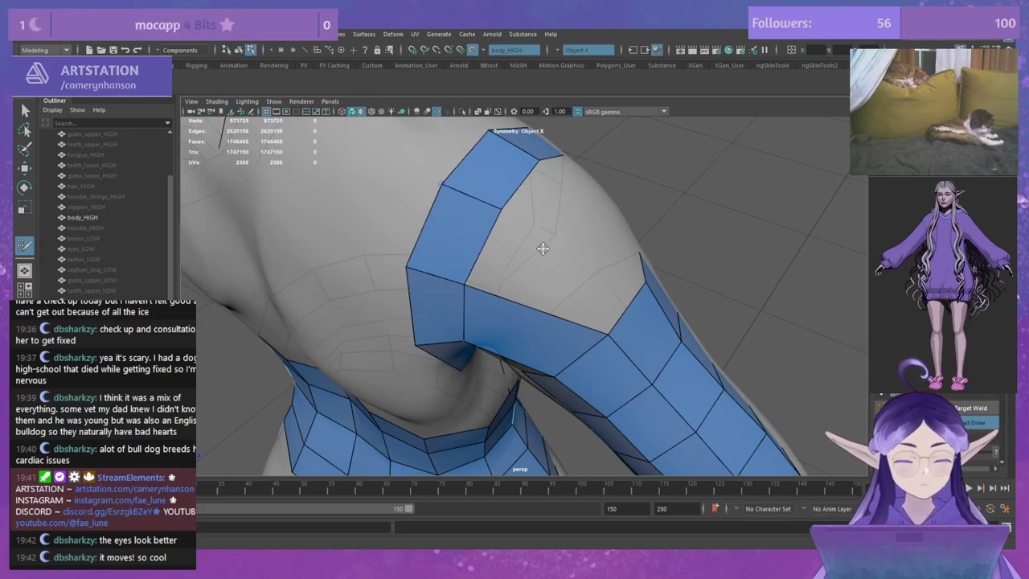
Step: Insert an edge loop through the quads connecting shoulder and arm, and fill two more quads across the back of the shoulder
left_click_drag(542, 246, 459, 273, "alt")
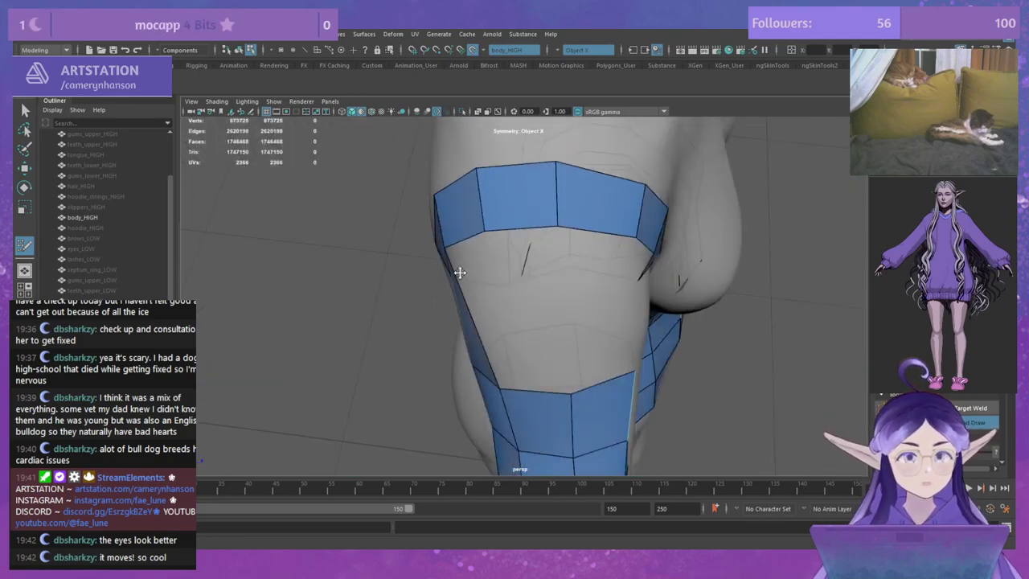
mouse_move(536, 256)
left_mouse_down("alt")
mouse_move(579, 244)
mouse_move(539, 258)
left_mouse_up("alt")
left_click(549, 253, "ctrl")
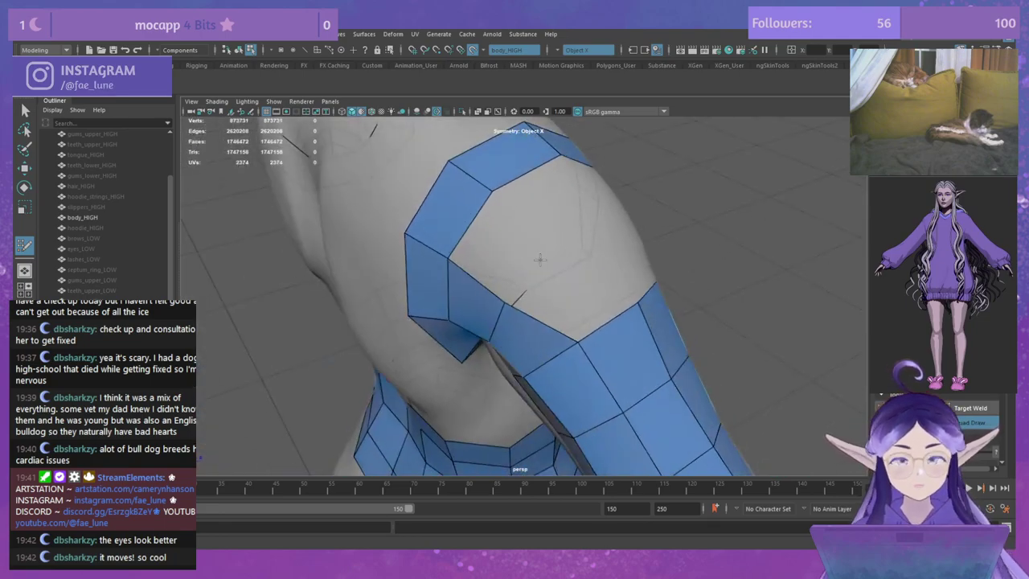
left_click(496, 244, "shift")
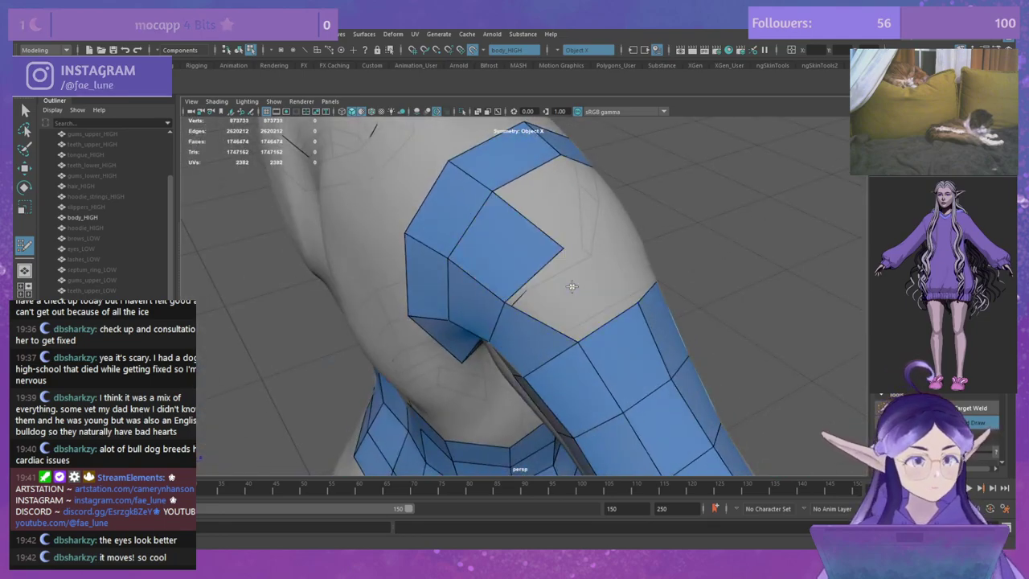
left_click_drag(494, 258, 483, 283, "alt")
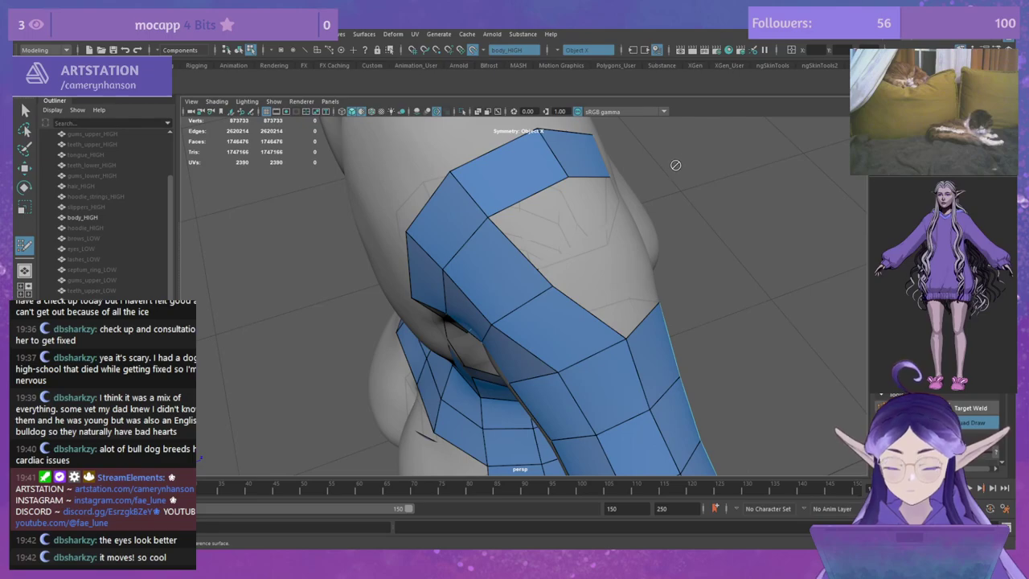
Step: Reposition the vertices on the back of the shoulder loop and its connecting quads to even out their spacing
left_click_drag(676, 165, 477, 213, "alt")
left_click_drag(569, 294, 576, 273)
left_click_drag(446, 200, 459, 194)
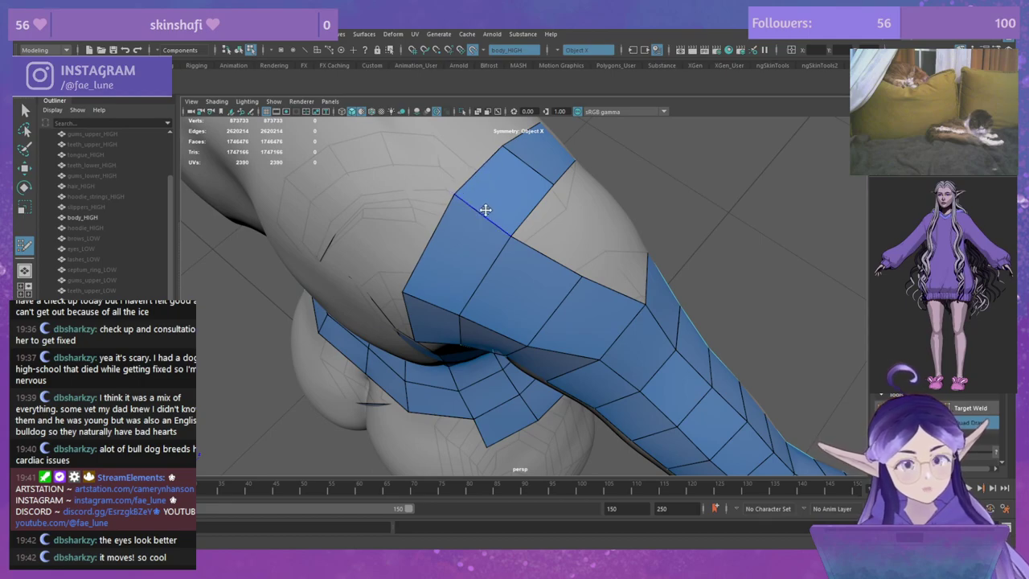
left_click_drag(536, 234, 563, 238, "alt")
left_click_drag(543, 295, 551, 269)
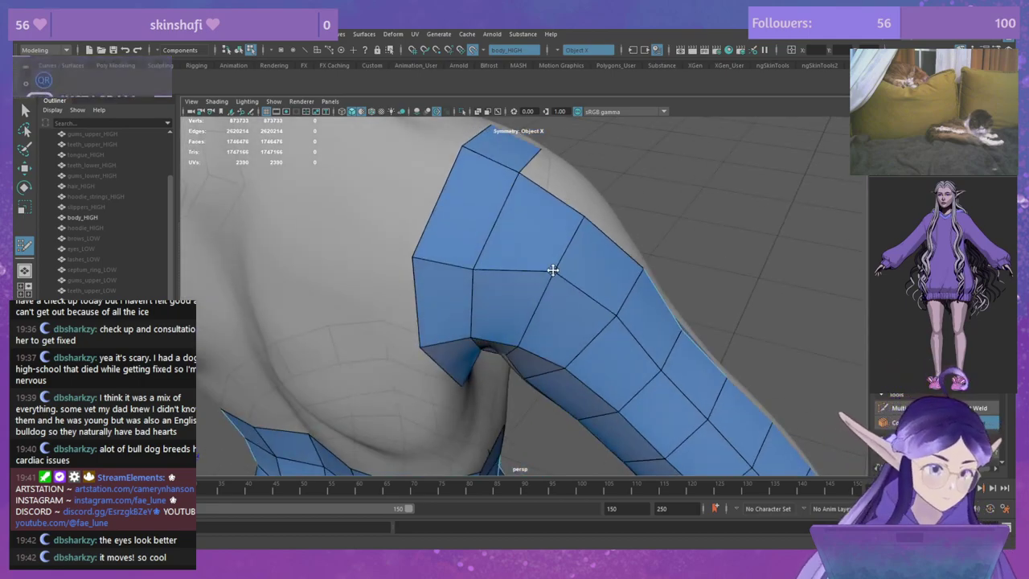
mouse_move(459, 271)
left_mouse_down()
mouse_move(452, 236)
mouse_move(471, 208)
left_mouse_up()
mouse_move(522, 313)
left_mouse_down()
mouse_move(526, 292)
mouse_move(475, 297)
mouse_move(480, 273)
left_mouse_up()
left_click_drag(420, 313, 416, 266)
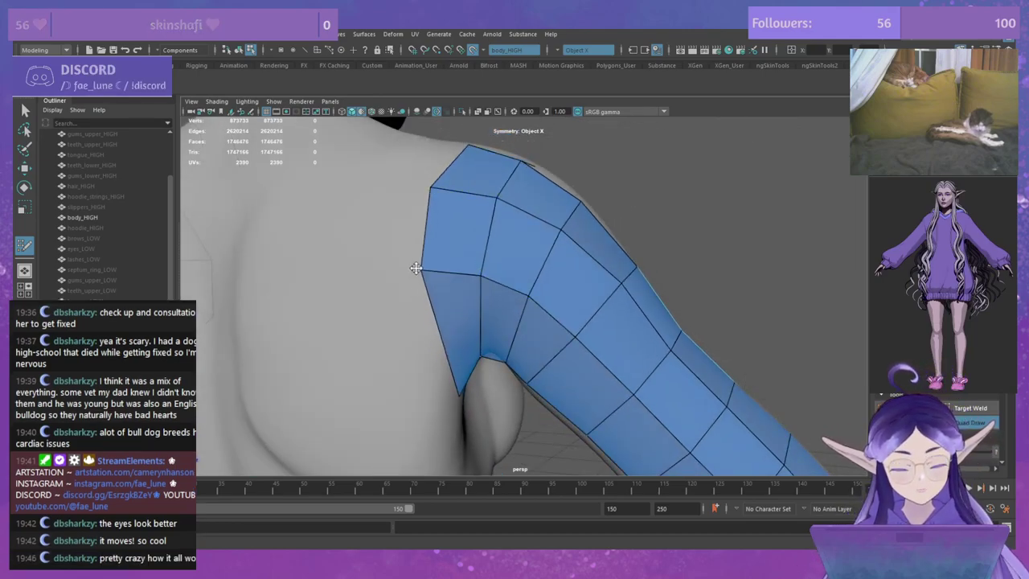
Step: Insert an edge loop through the connecting quads in front of the armpit and fill the remaining gap beneath it
mouse_move(490, 281)
left_mouse_down("alt")
mouse_move(455, 259)
mouse_move(491, 209)
mouse_move(499, 280)
mouse_move(503, 246)
mouse_move(517, 298)
mouse_move(538, 285)
mouse_move(491, 298)
mouse_move(457, 328)
mouse_move(427, 282)
mouse_move(547, 274)
mouse_move(515, 257)
mouse_move(499, 278)
mouse_move(552, 291)
mouse_move(569, 246)
left_mouse_up("alt")
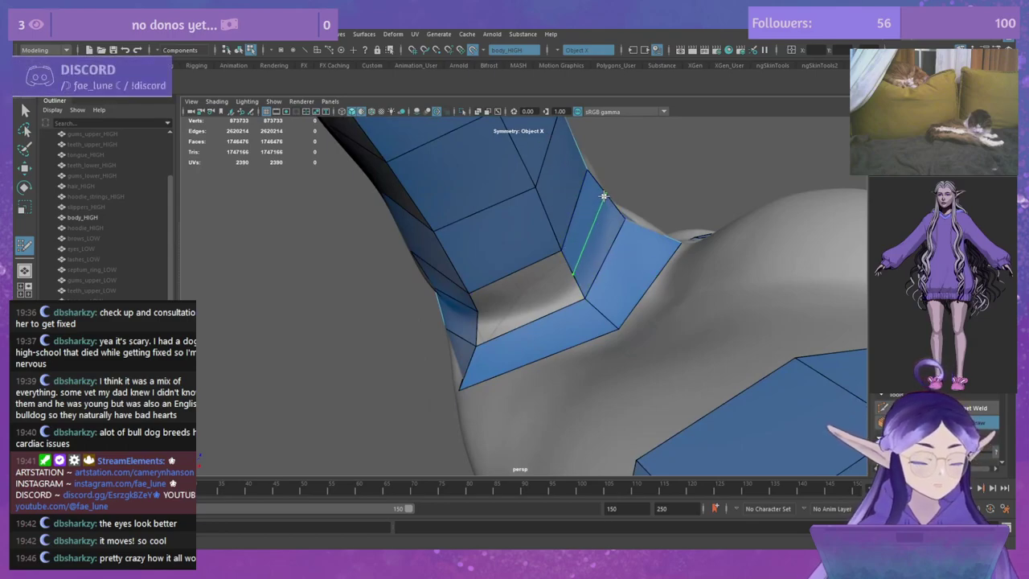
left_click(561, 288, "ctrl")
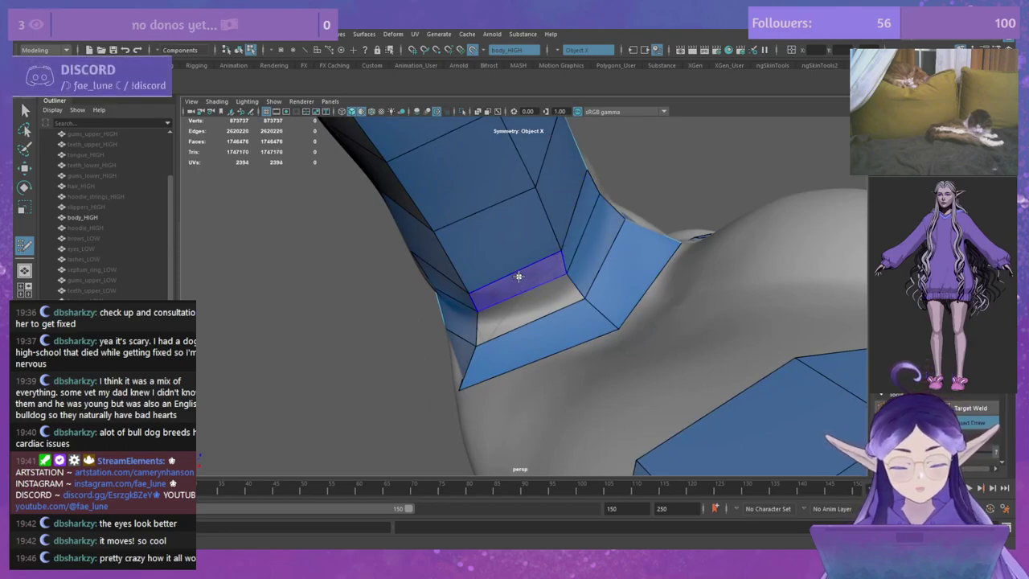
left_click(527, 302, "shift")
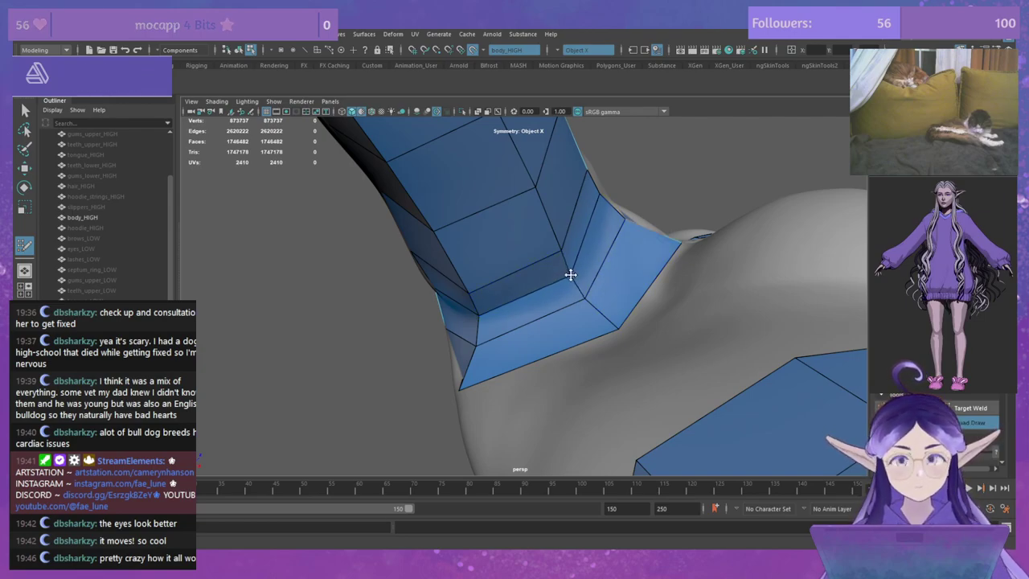
left_click_drag(497, 310, 464, 275, "alt")
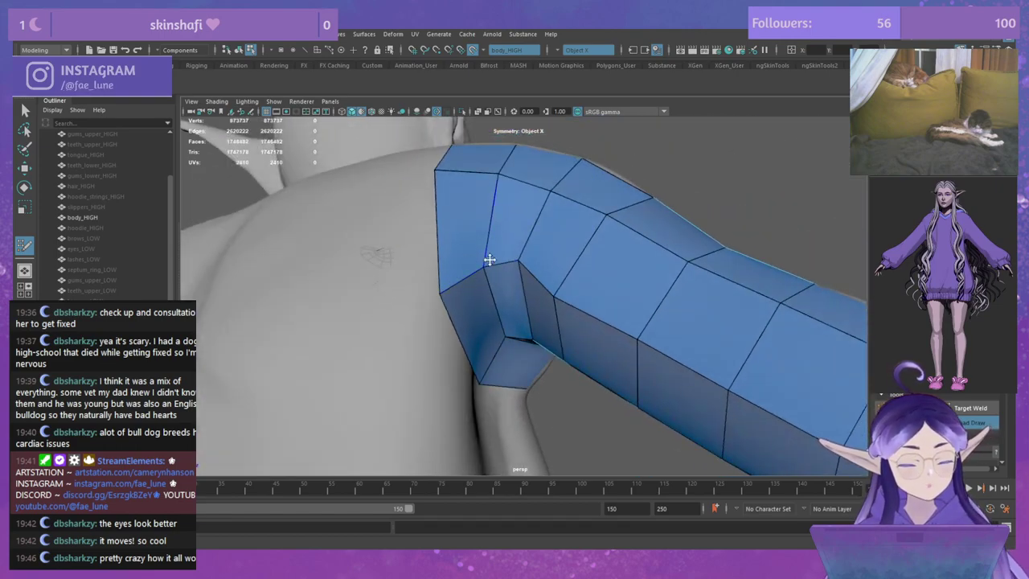
Step: Reposition the vertices around the back of the armpit and along the lower edge of the shoulder loop
left_click_drag(520, 260, 517, 333)
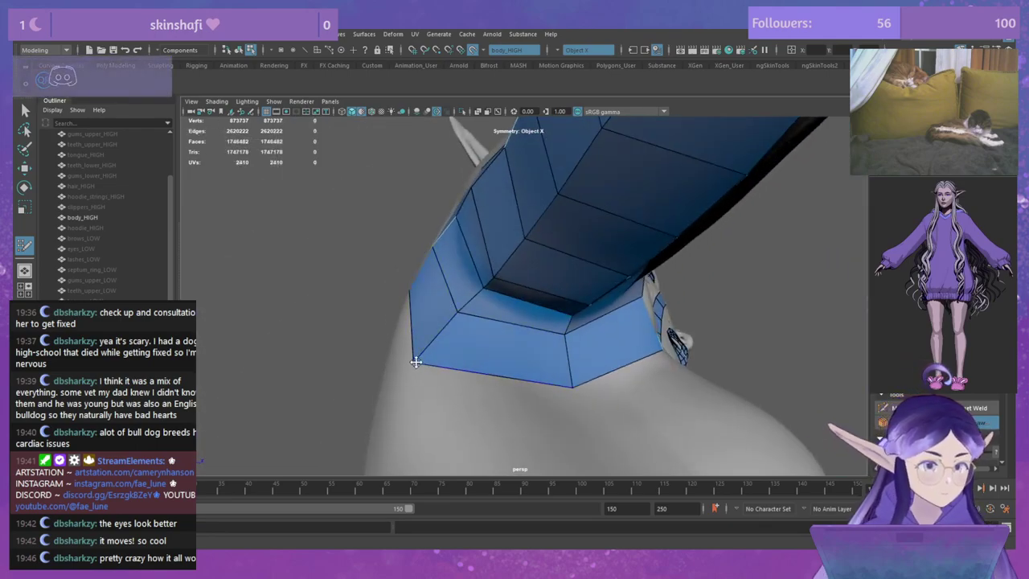
left_click_drag(430, 358, 428, 355)
left_click_drag(571, 361, 560, 392)
left_click_drag(629, 368, 627, 263, "alt")
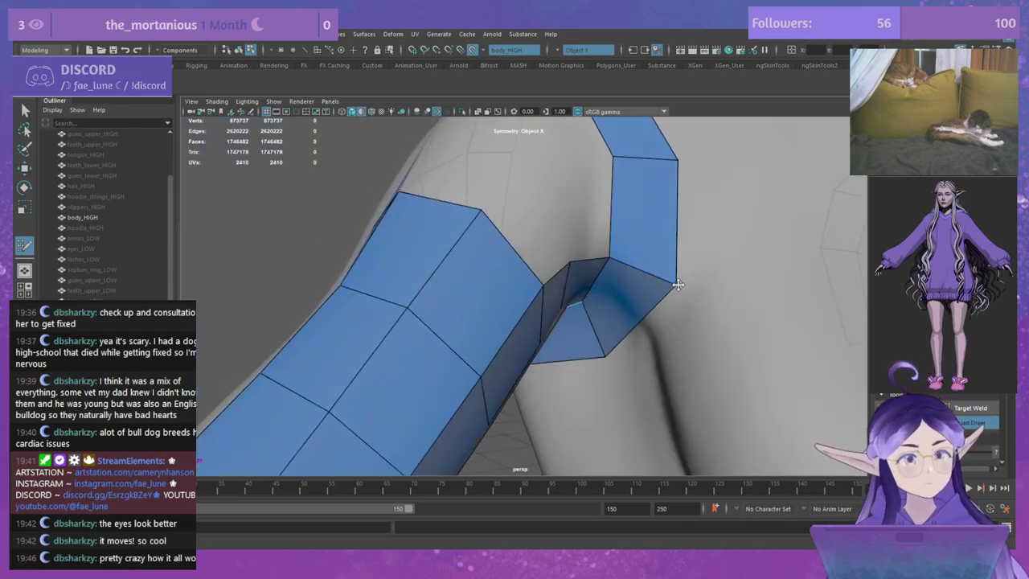
Step: Delete the quads that connect the shoulder loop to the upper end of the arm mesh
left_click_drag(678, 288, 576, 233, "alt")
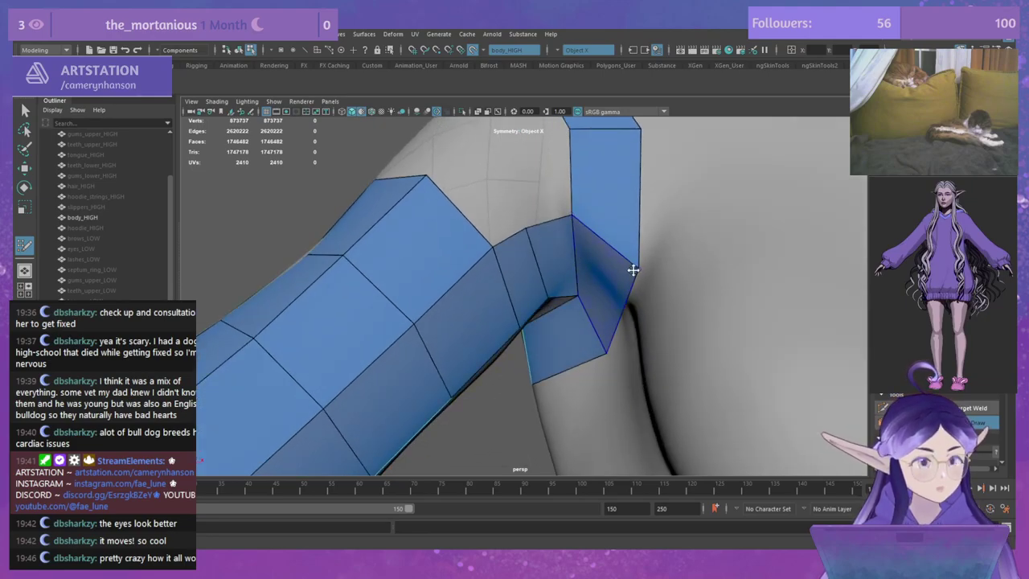
left_click_drag(634, 270, 528, 233, "alt")
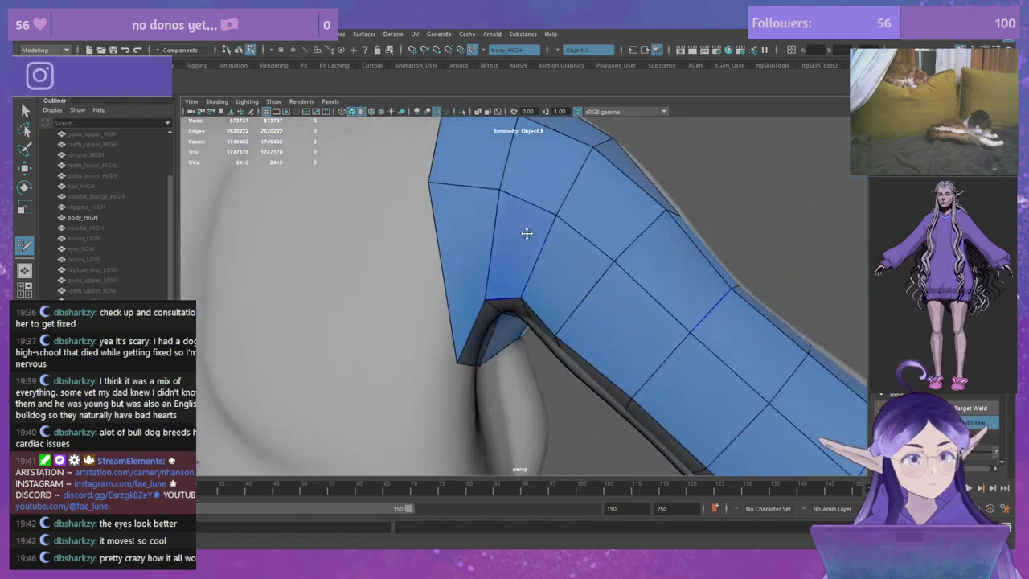
left_click_drag(504, 320, 547, 296, "alt")
left_click(593, 292, "ctrl+shift")
left_click(558, 275, "ctrl+shift")
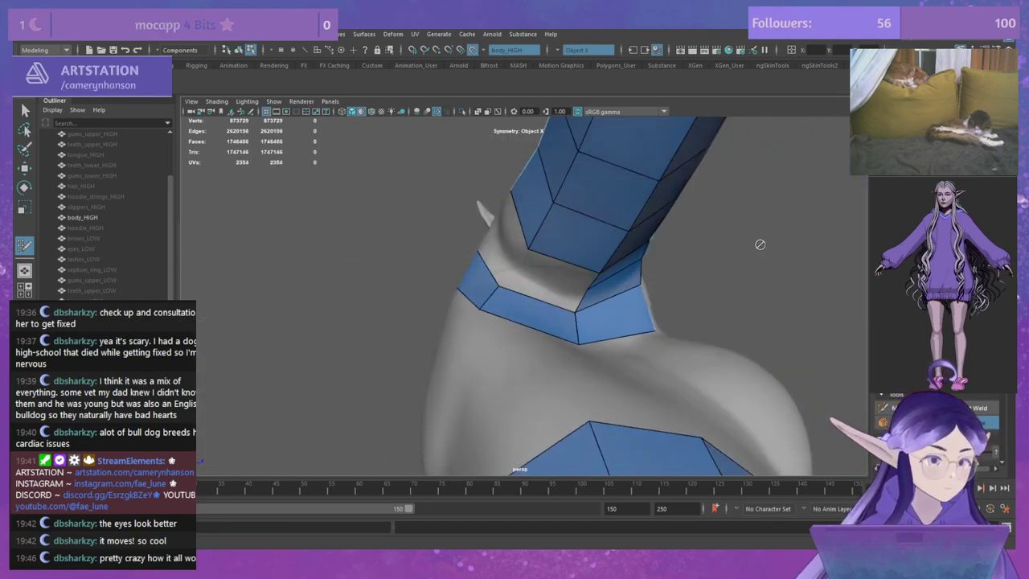
left_click_drag(761, 244, 504, 277, "alt")
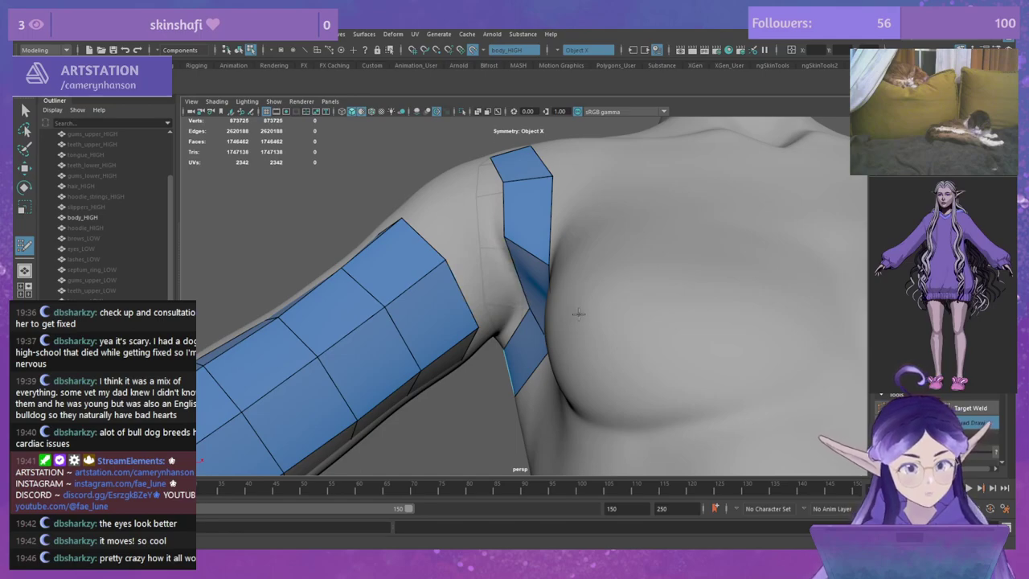
Step: Insert a lengthwise edge loop down the front of the arm mesh and relax the vertices from the forearm to the upper arm
left_click_drag(578, 313, 519, 233, "alt")
scroll(543, 324, "down", 5)
middle_click_drag(519, 234, 485, 242, "alt")
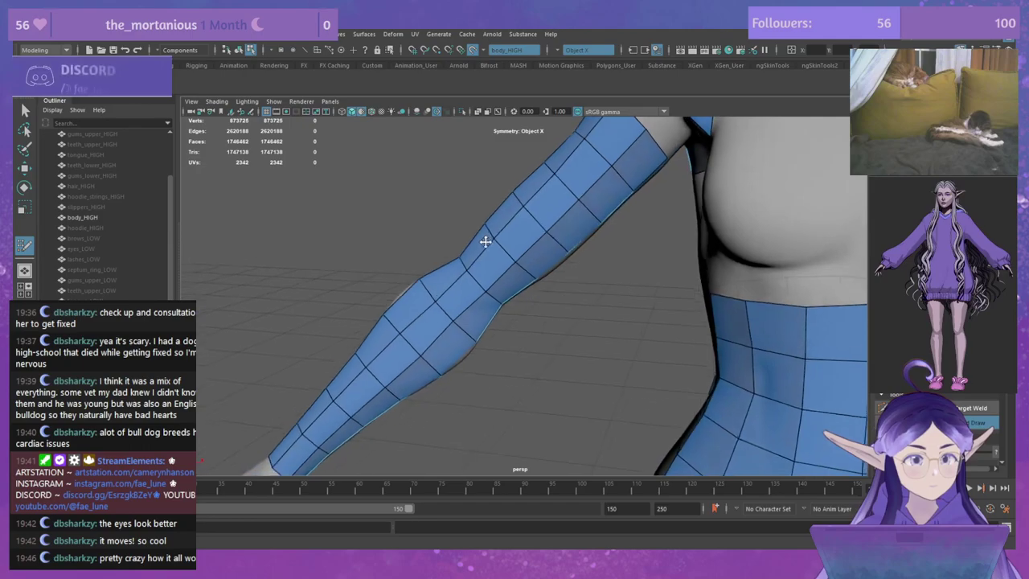
left_click_drag(505, 271, 561, 214, "alt")
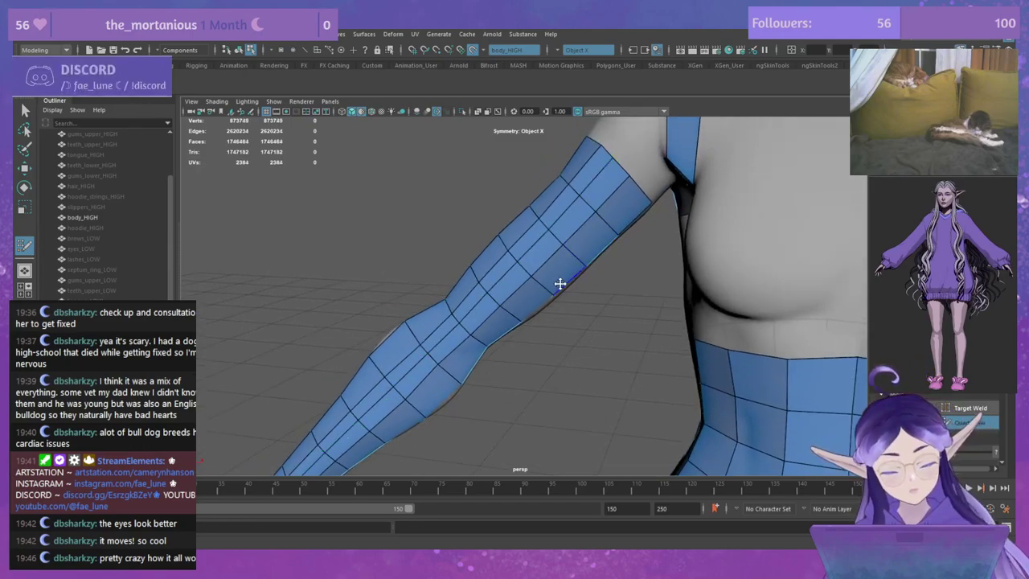
left_click_drag(501, 313, 387, 342)
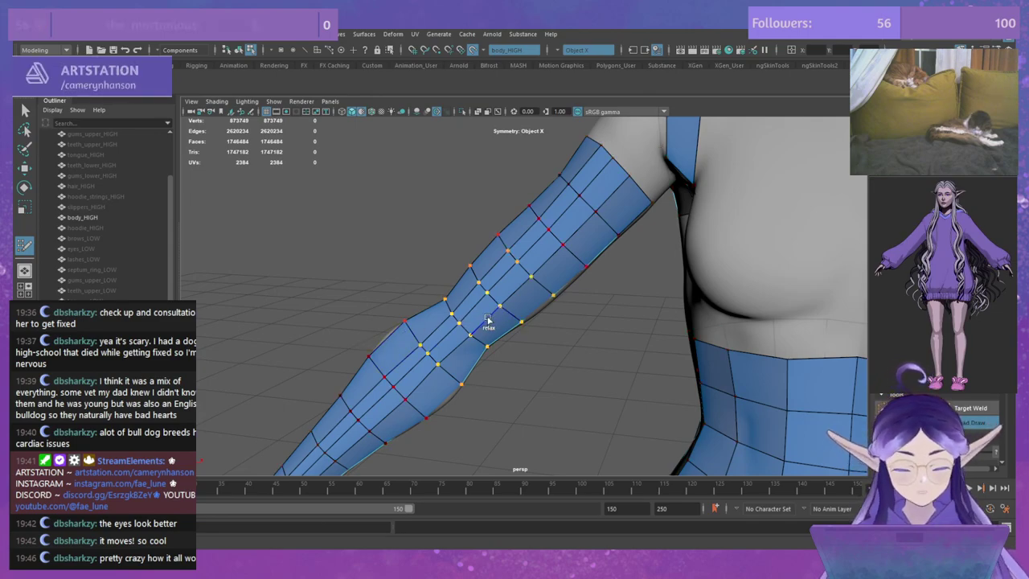
mouse_move(466, 323)
left_mouse_down("shift")
mouse_move(448, 324)
mouse_move(556, 185)
left_mouse_up("shift")
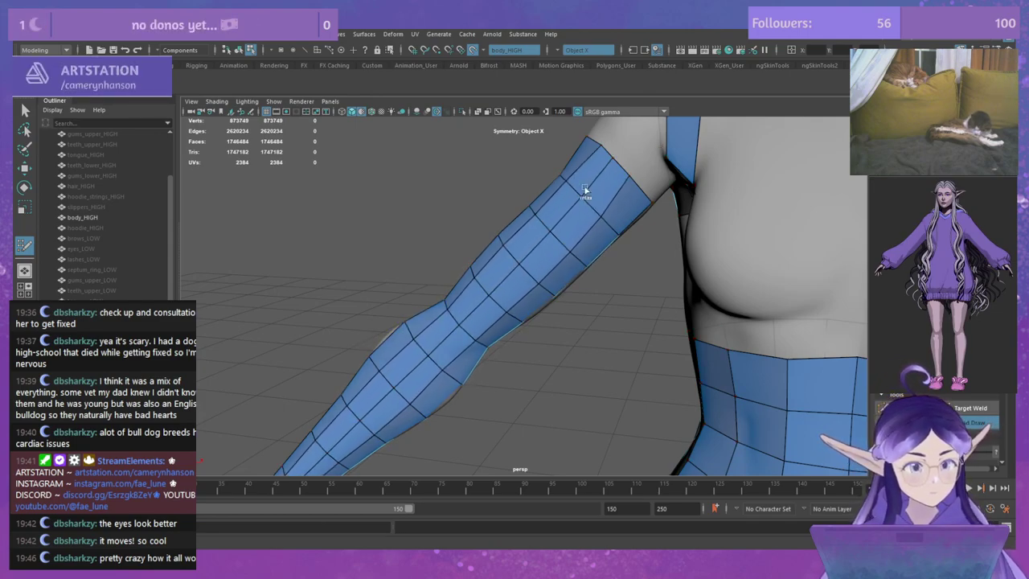
mouse_move(611, 159)
left_mouse_down("shift")
mouse_move(603, 147)
mouse_move(621, 187)
left_mouse_up("shift")
mouse_move(558, 217)
left_mouse_down("shift")
mouse_move(544, 219)
mouse_move(591, 252)
left_mouse_up("shift")
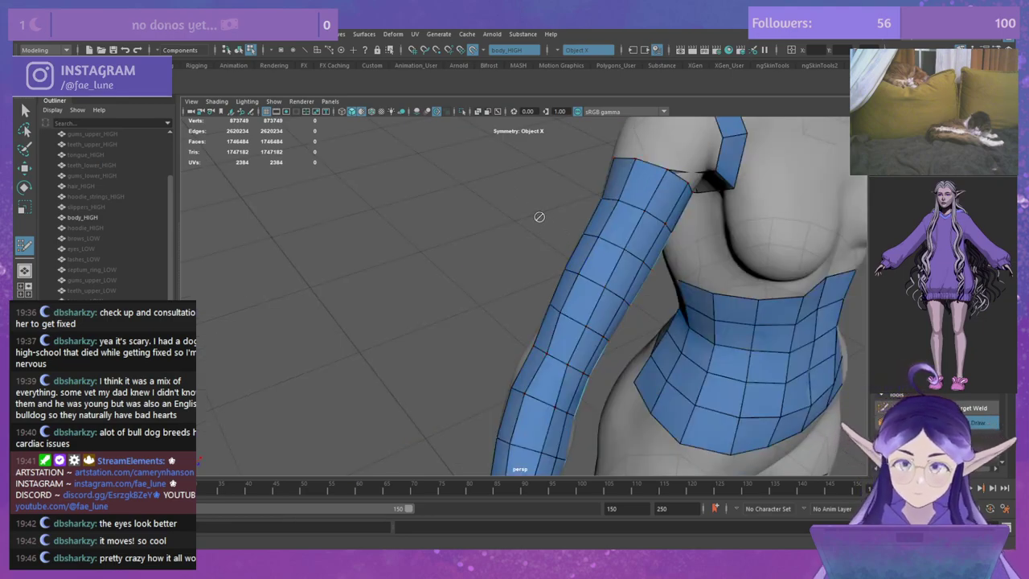
Step: Insert a cross edge in the front part of the shoulder loop and relax its vertices into evenly spaced quads
mouse_move(538, 218)
left_mouse_down("alt")
mouse_move(531, 228)
mouse_move(657, 223)
mouse_move(672, 251)
mouse_move(668, 223)
mouse_move(556, 222)
left_mouse_up("alt")
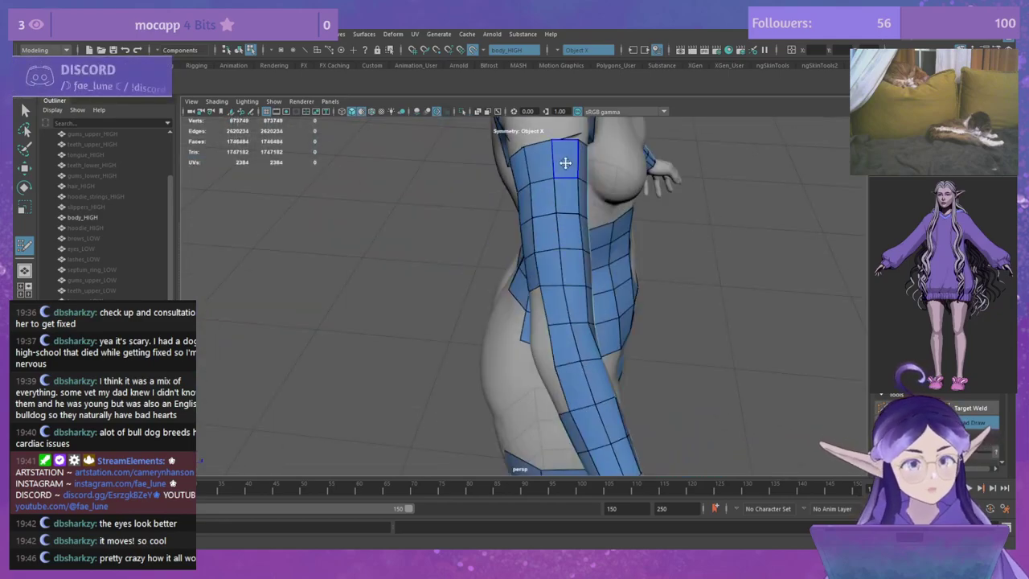
left_click_drag(565, 163, 616, 263, "alt")
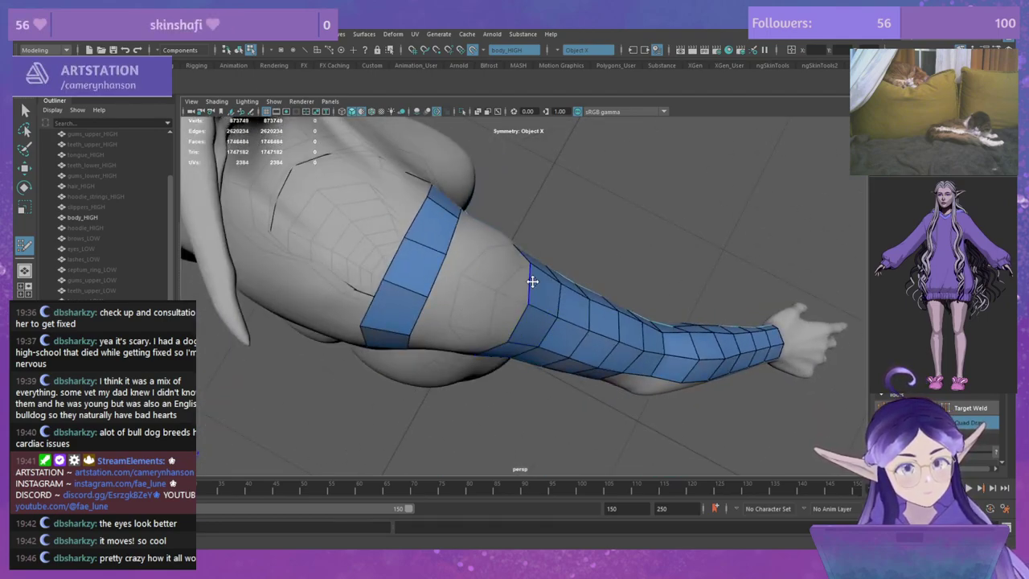
left_click_drag(532, 280, 621, 223, "alt")
middle_click_drag(622, 224, 616, 193, "alt")
right_click_drag(616, 193, 607, 255, "alt")
middle_click_drag(607, 255, 560, 375, "alt")
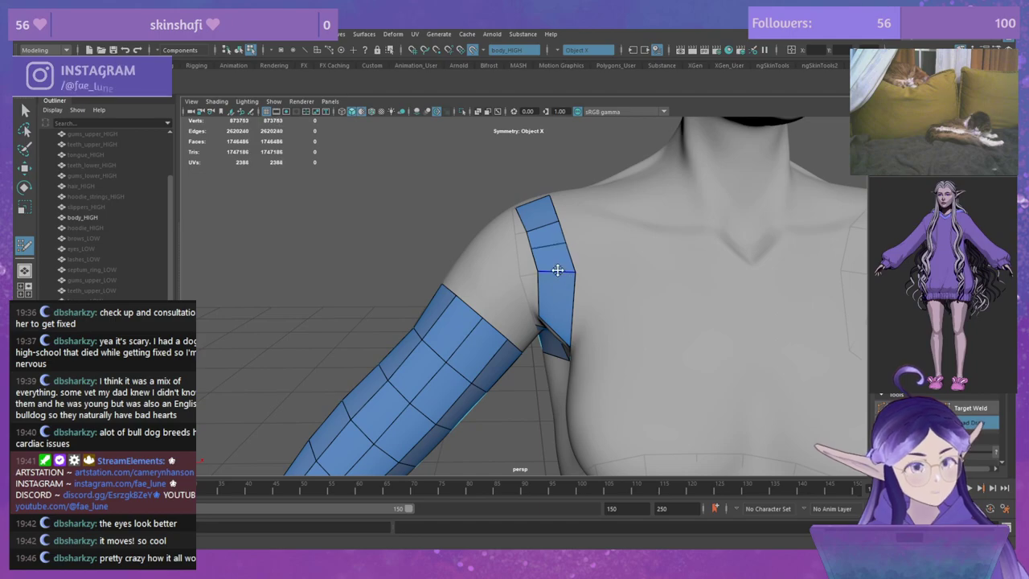
left_click(558, 265, "ctrl")
left_click(559, 250, "ctrl")
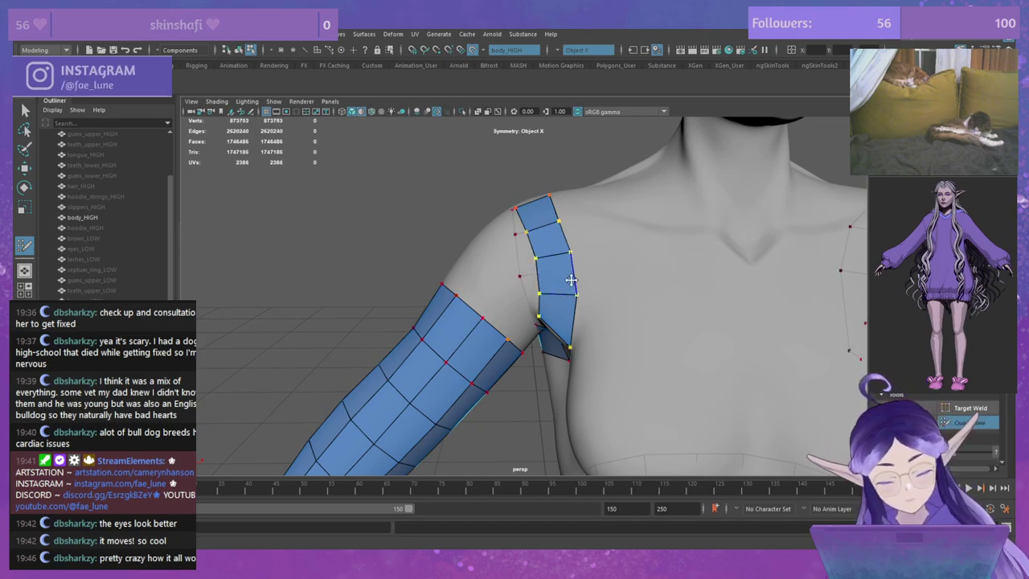
mouse_move(563, 239)
left_mouse_down("shift")
mouse_move(565, 268)
mouse_move(652, 287)
mouse_move(770, 268)
mouse_move(726, 266)
mouse_move(736, 256)
left_mouse_up("shift")
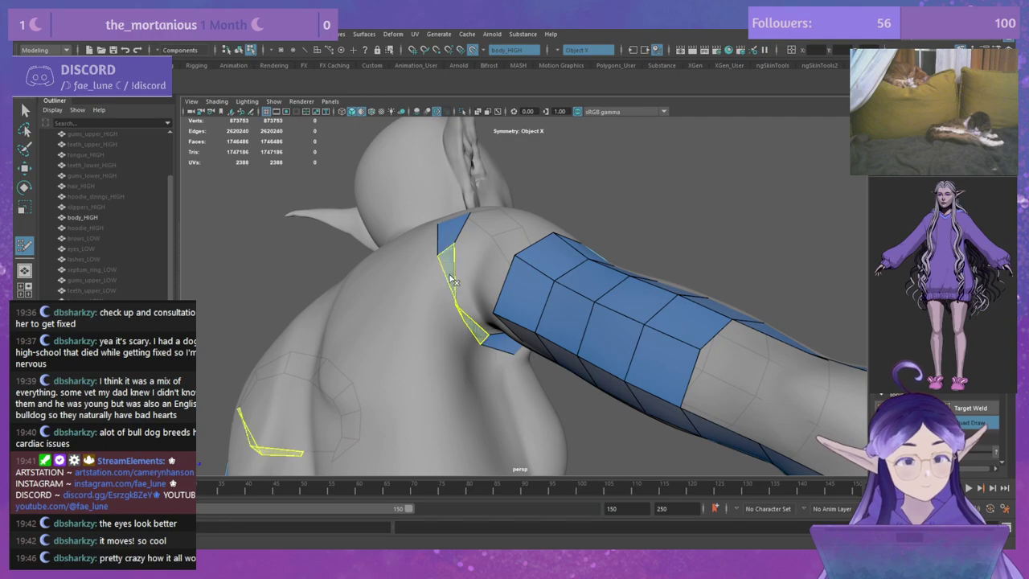
Step: Delete the shoulder loop's quads behind and beneath the armpit and reposition the vertices of its remaining back quads
left_click(483, 337, "ctrl+shift")
mouse_move(468, 303)
left_mouse_down("alt")
mouse_move(492, 330)
mouse_move(470, 321)
left_mouse_up("alt")
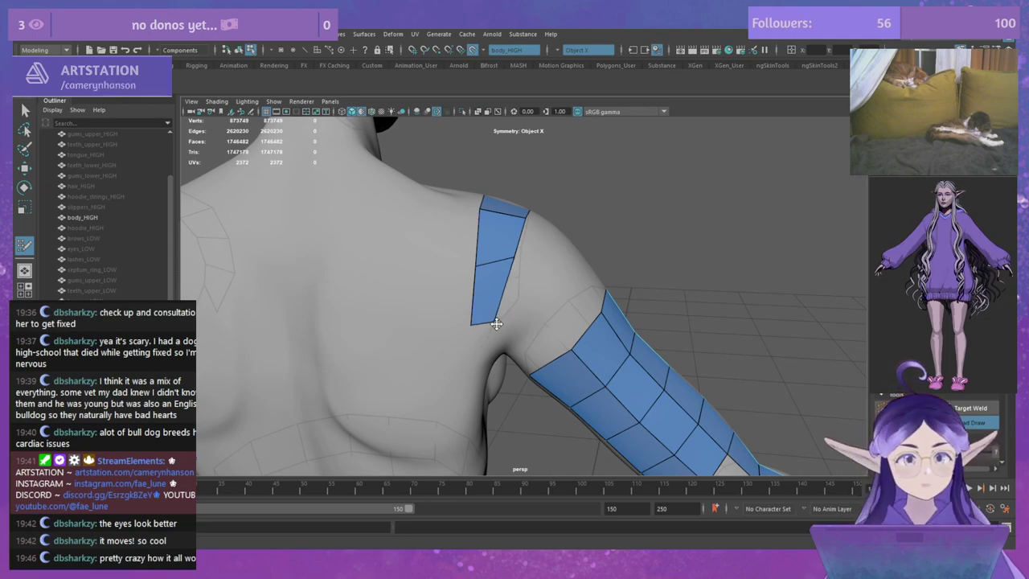
left_click_drag(477, 272, 472, 256)
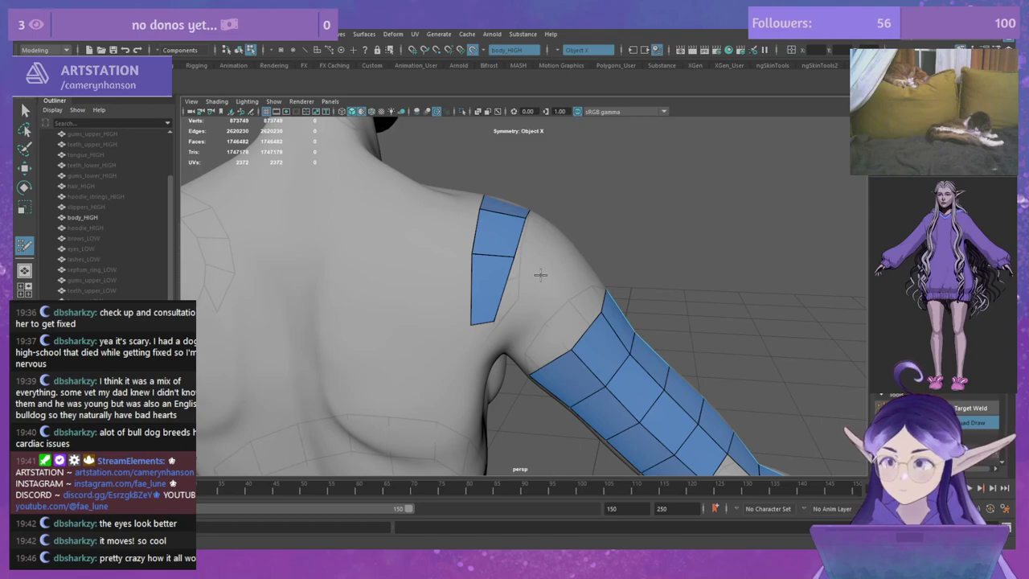
left_click_drag(514, 258, 503, 262)
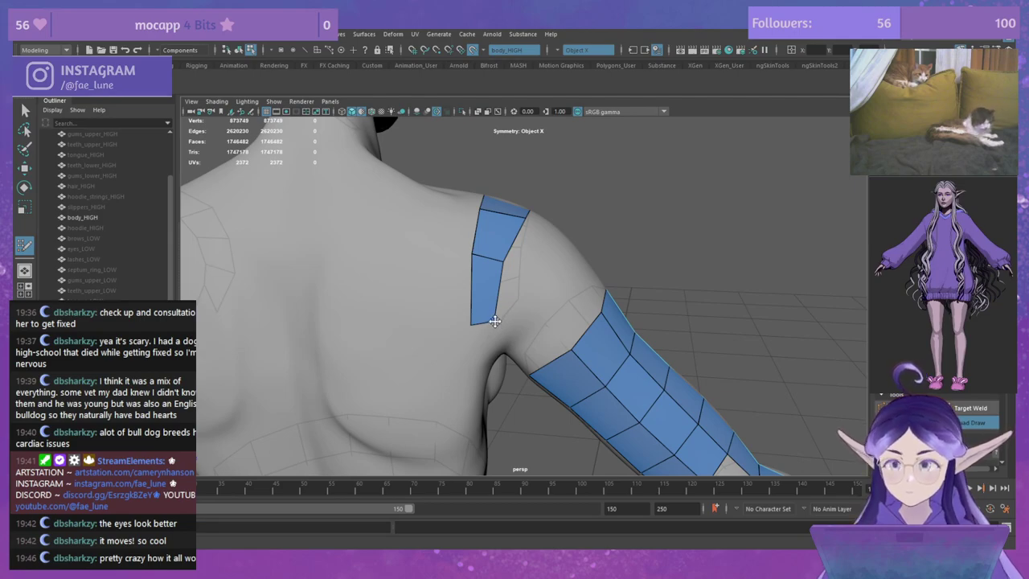
left_click_drag(471, 324, 460, 310)
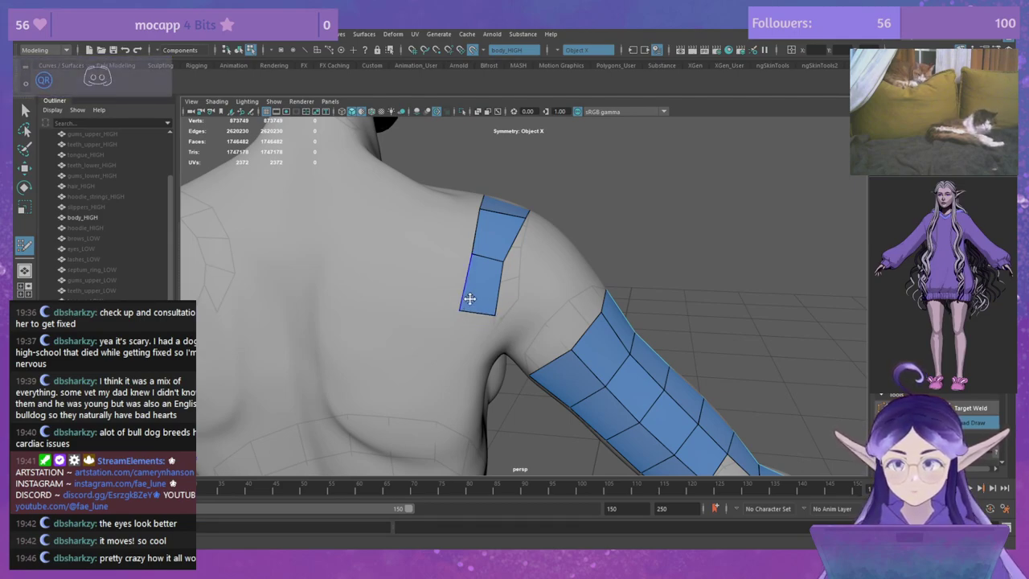
Step: Nudge the middle vertices of the shoulder loop's back quads to even out their spacing
left_click_drag(471, 255, 468, 255)
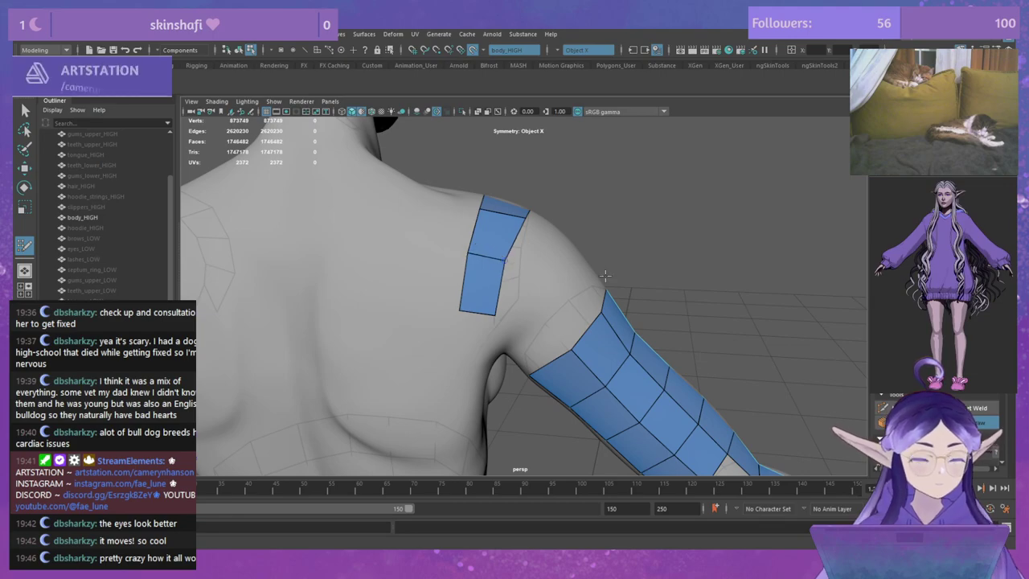
mouse_move(502, 259)
left_mouse_down("alt")
mouse_move(482, 234)
mouse_move(503, 269)
left_mouse_up("alt")
left_click_drag(562, 256, 478, 244, "alt")
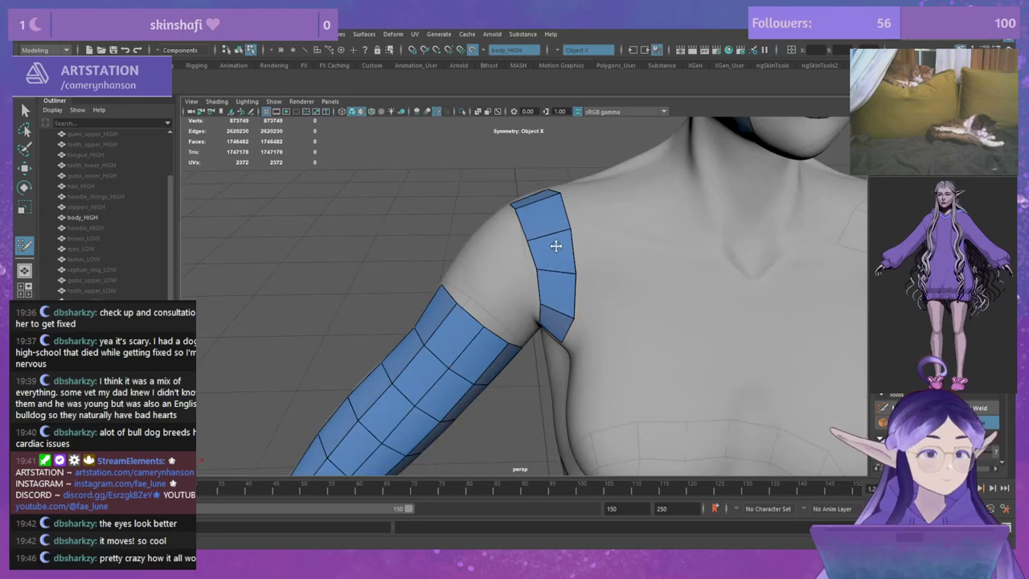
mouse_move(560, 259)
left_mouse_down("alt")
mouse_move(554, 241)
mouse_move(554, 262)
left_mouse_up("alt")
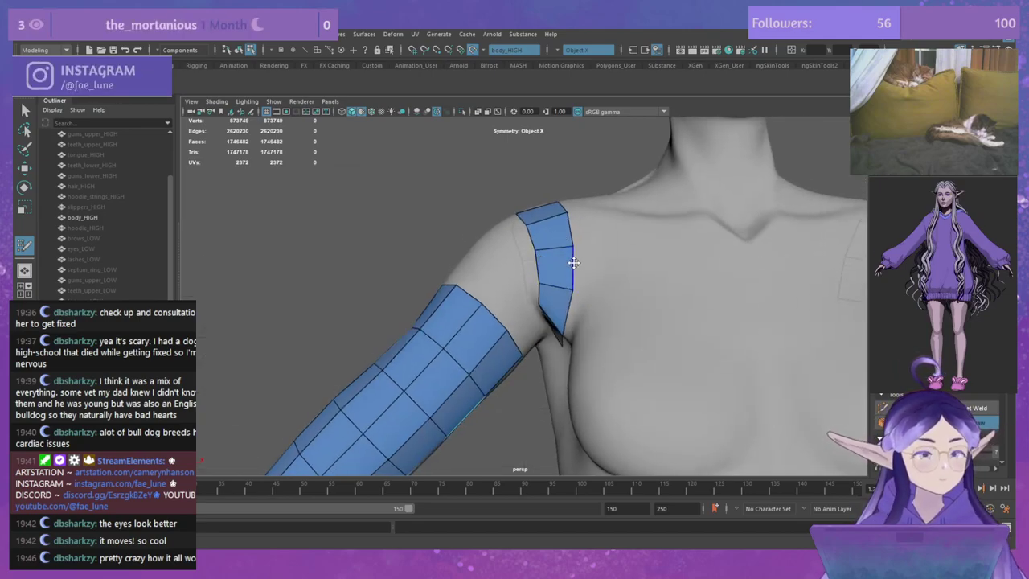
Step: Delete the shoulder loop's lowest front quad at the armpit and reposition the lower vertices of the front quad above it
left_click_drag(573, 264, 560, 340, "alt")
key("ctrl+z")
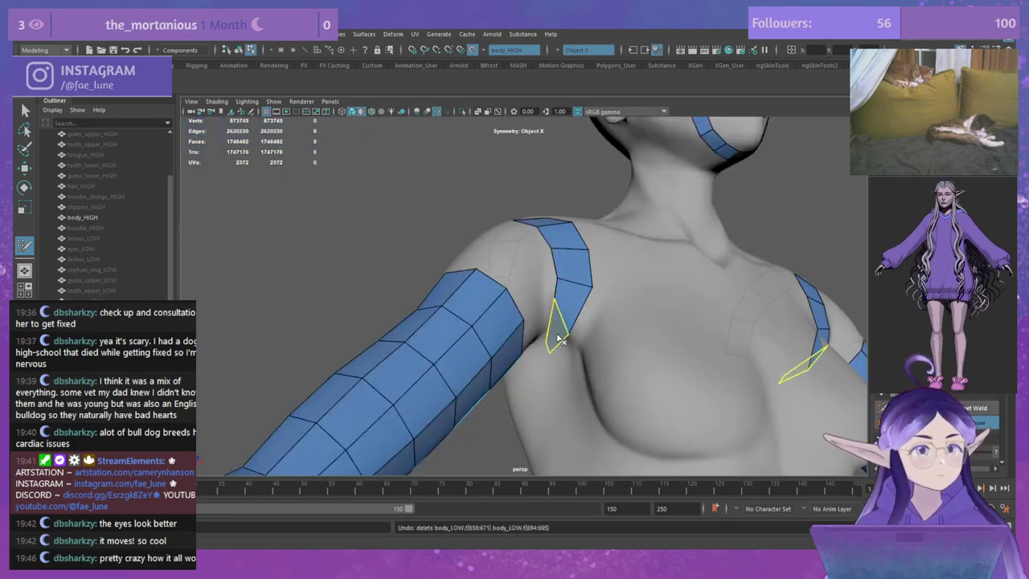
left_click(556, 333, "ctrl+shift")
key("ctrl+z")
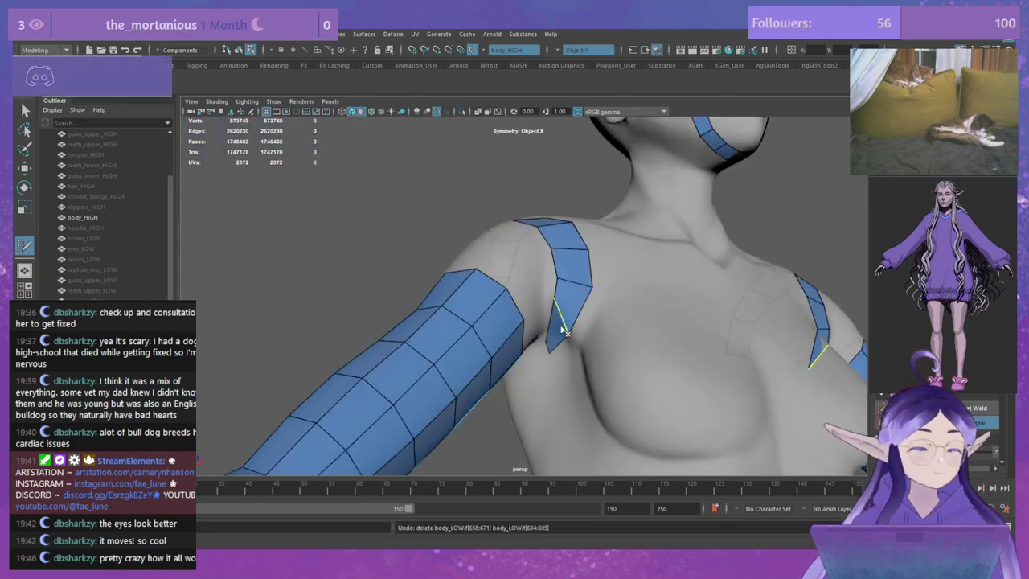
left_click(553, 330, "ctrl+shift")
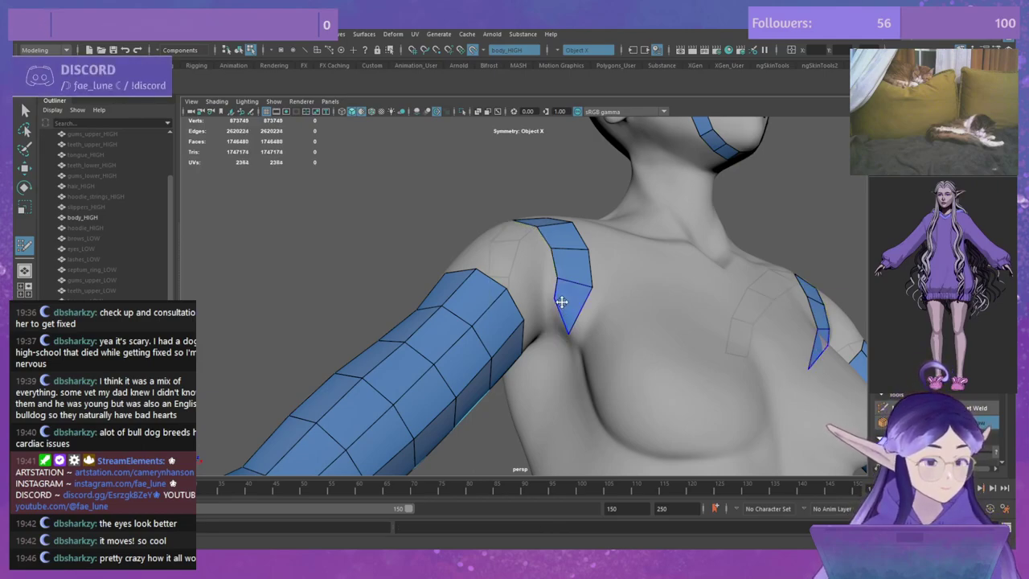
left_click_drag(561, 301, 556, 308)
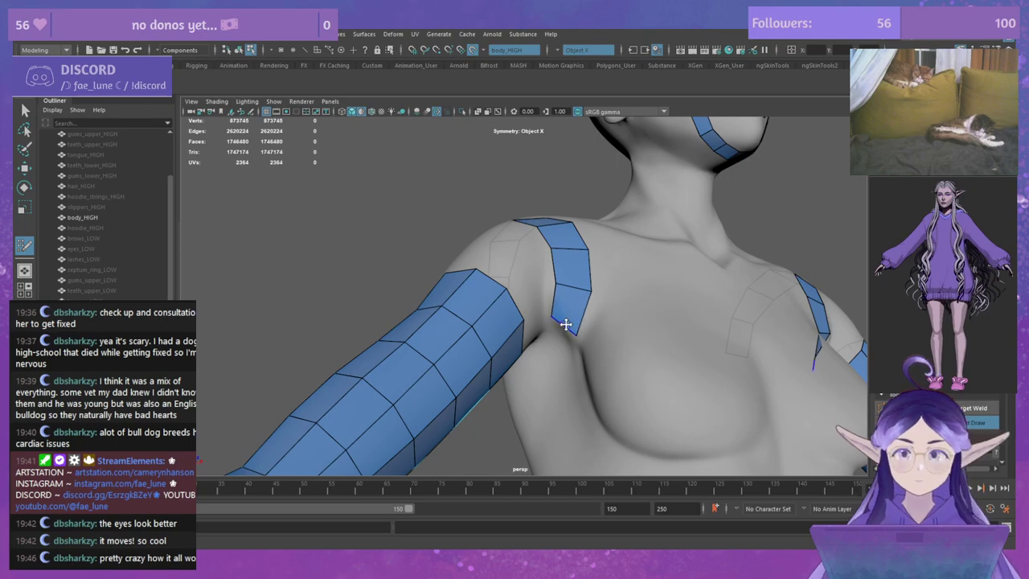
Step: Fill quads between the front of the shoulder loop and the arm's upper end, starting at the armpit
left_click_drag(565, 322, 613, 259, "alt")
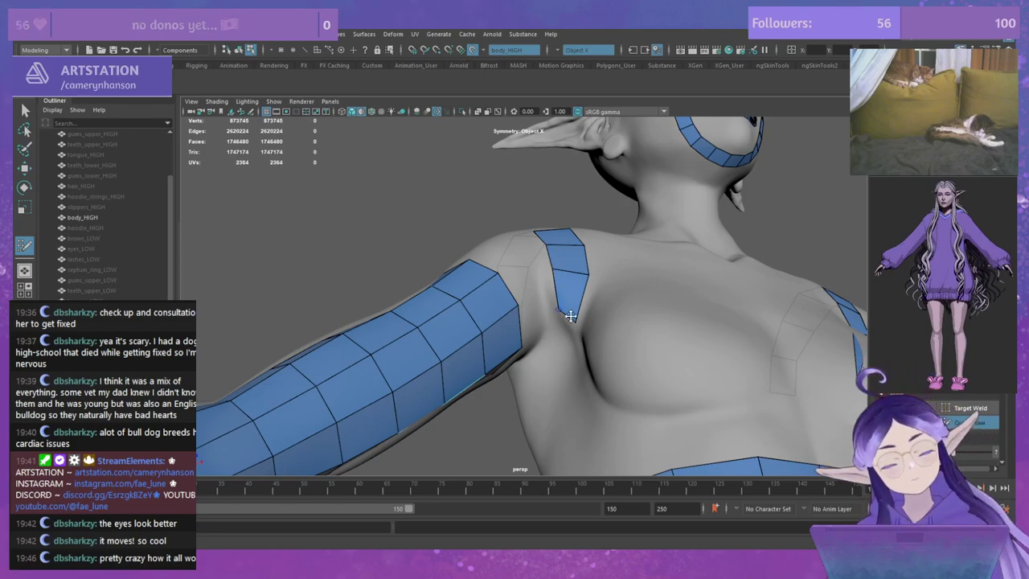
left_click_drag(600, 294, 544, 300, "alt")
left_click(533, 305, "shift")
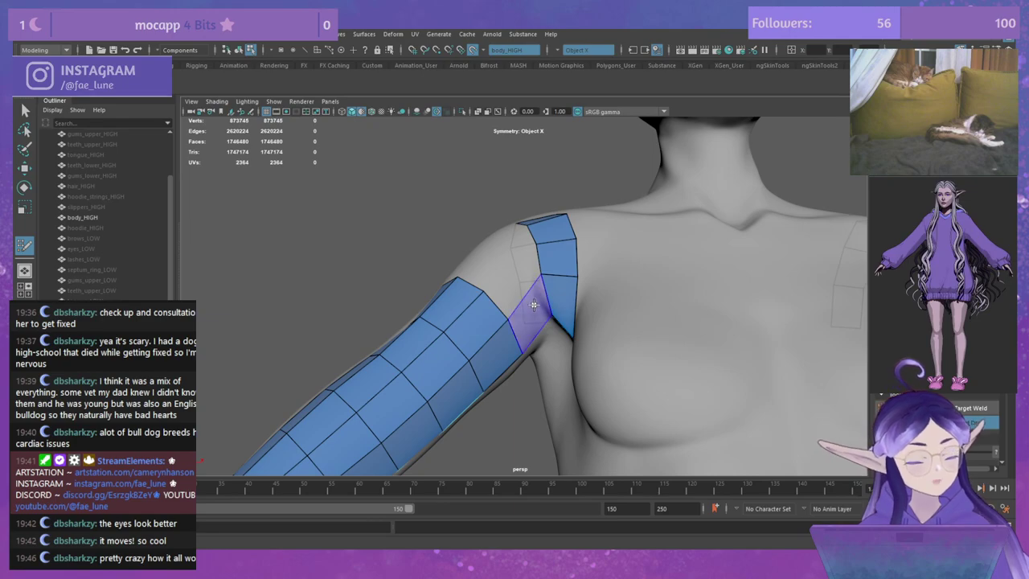
left_click(542, 283, "shift")
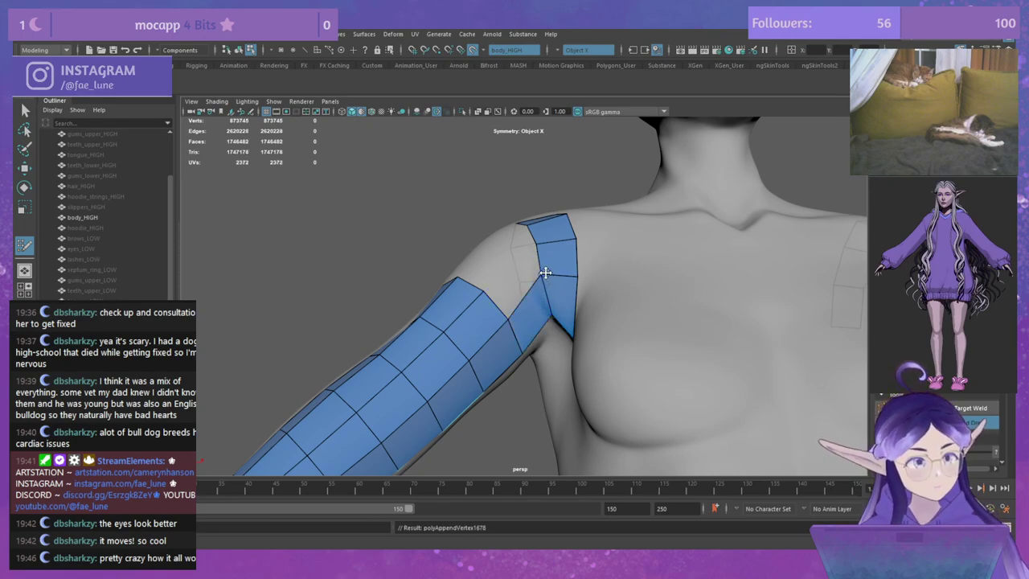
left_click(546, 278, "shift")
left_click_drag(578, 276, 568, 297, "alt")
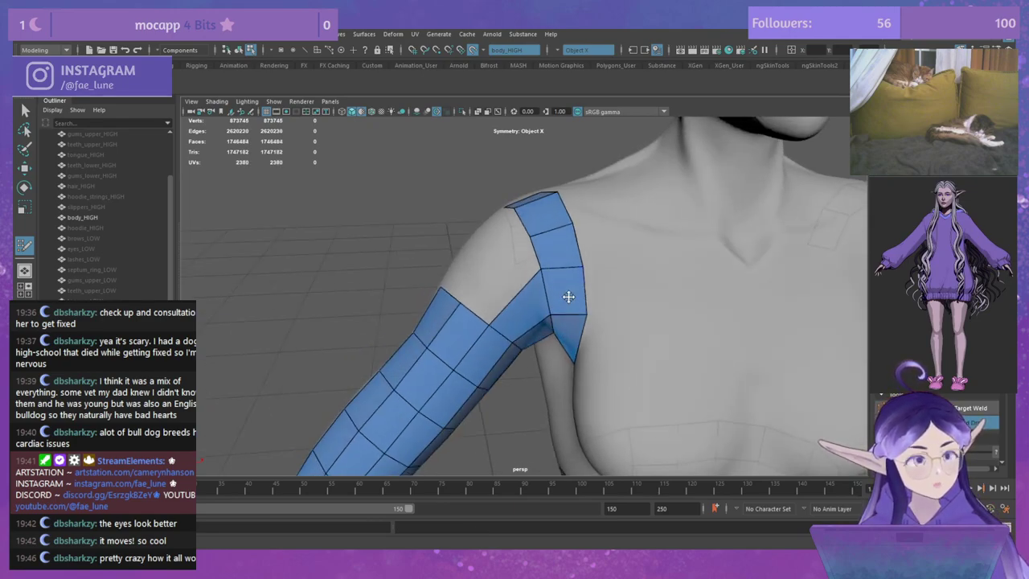
left_click(513, 273, "shift")
Step: Fill the remaining quads between the shoulder loop and the arm across the top and back of the shoulder
left_click_drag(557, 232, 599, 260, "alt")
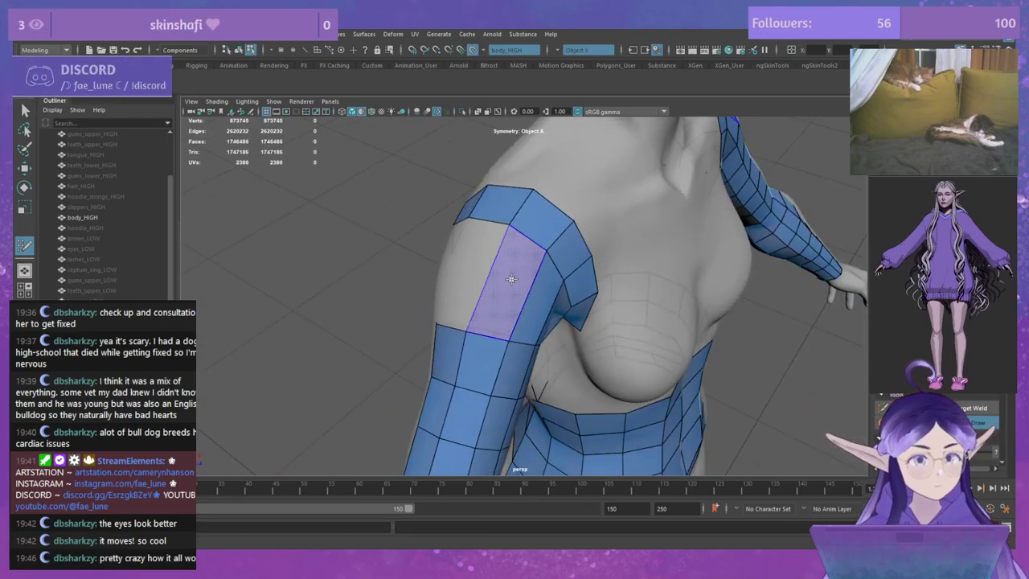
left_click(504, 273, "shift")
left_click(476, 266, "shift")
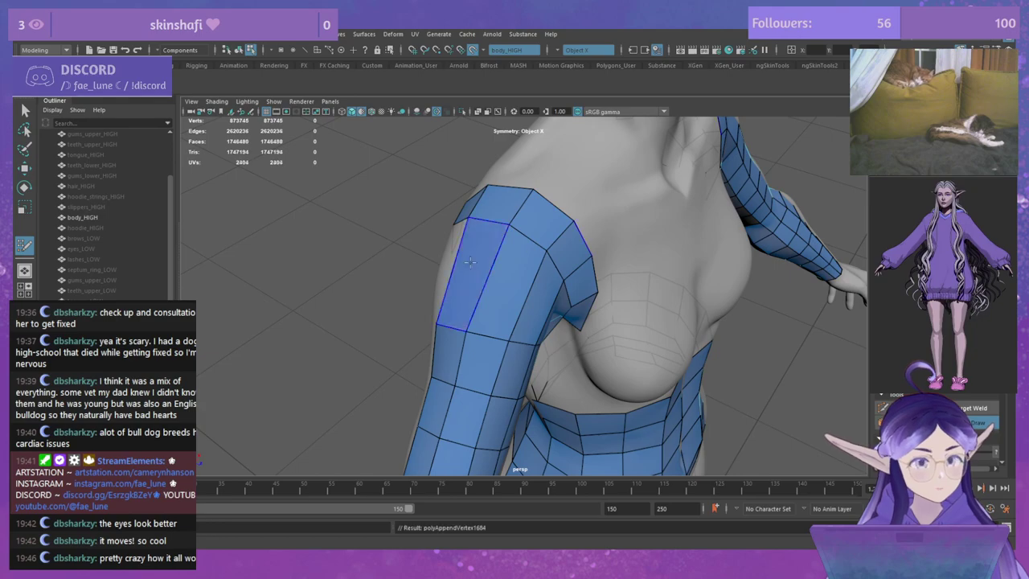
left_click_drag(581, 252, 537, 267, "alt")
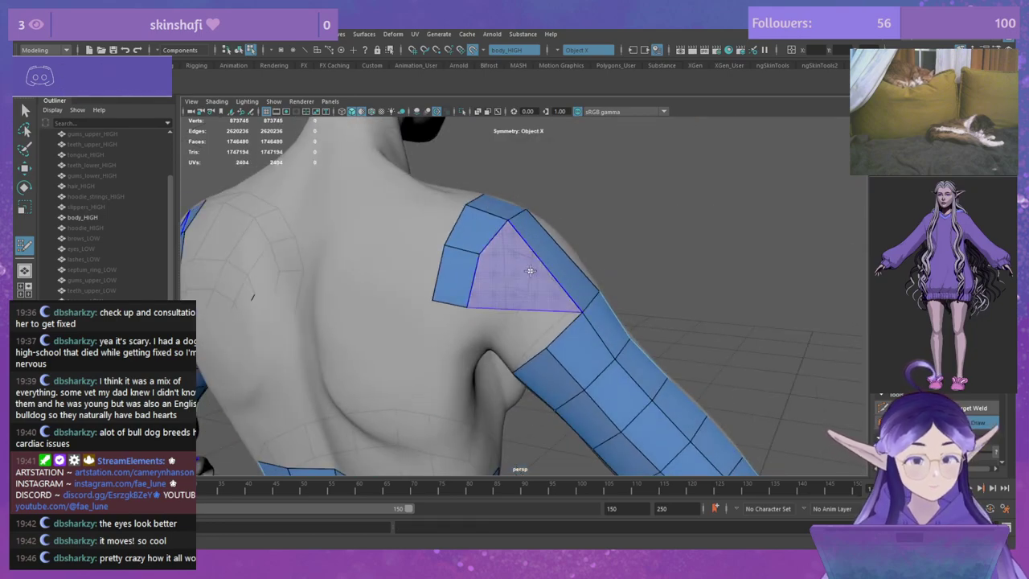
left_click(540, 280, "shift")
key("ctrl+z")
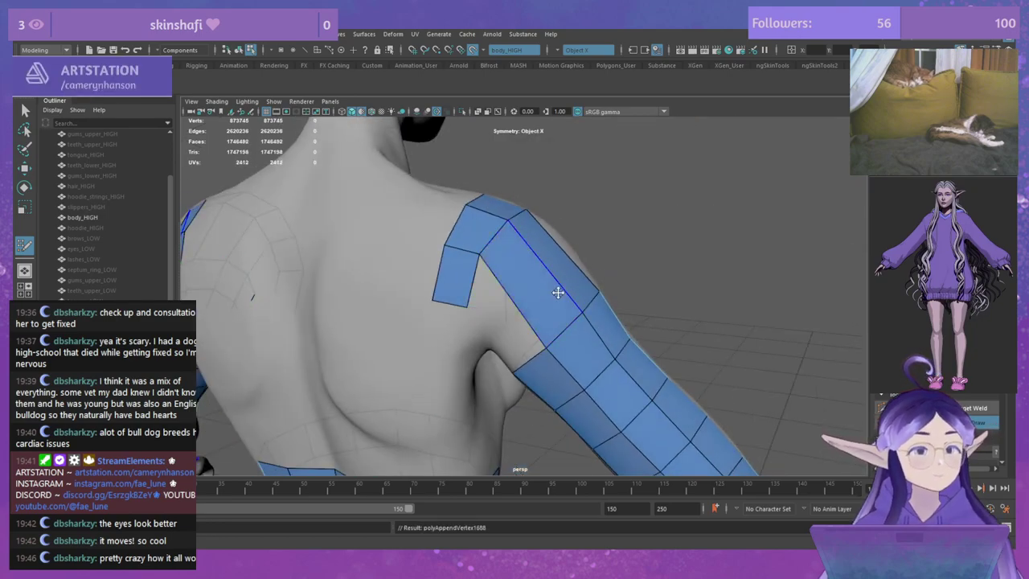
left_click_drag(558, 292, 539, 276, "alt")
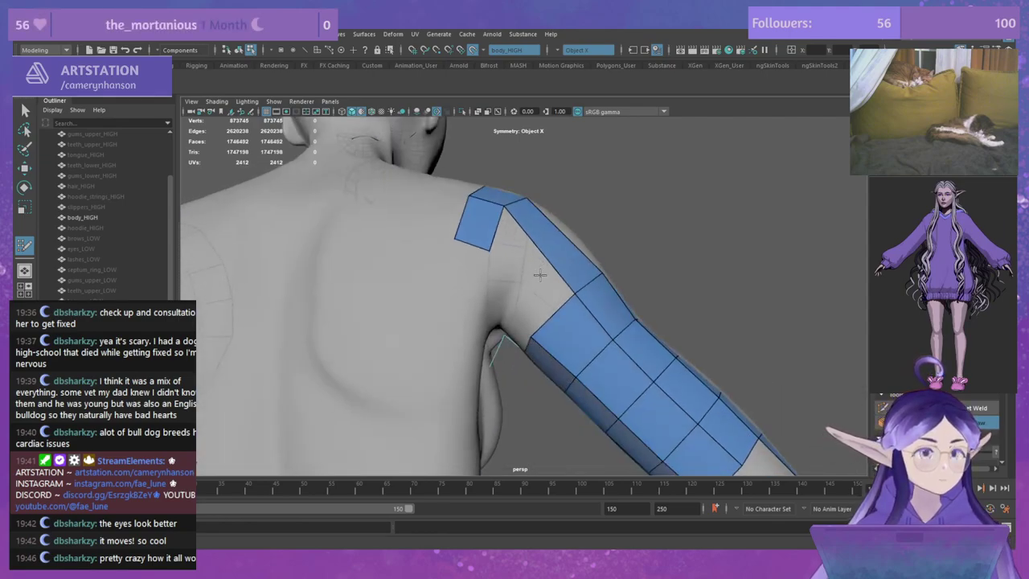
left_click(533, 274, "shift")
Step: Move the shoulder loop's inner front vertex down toward the armpit to even out the front quads
left_click_drag(471, 242, 574, 303)
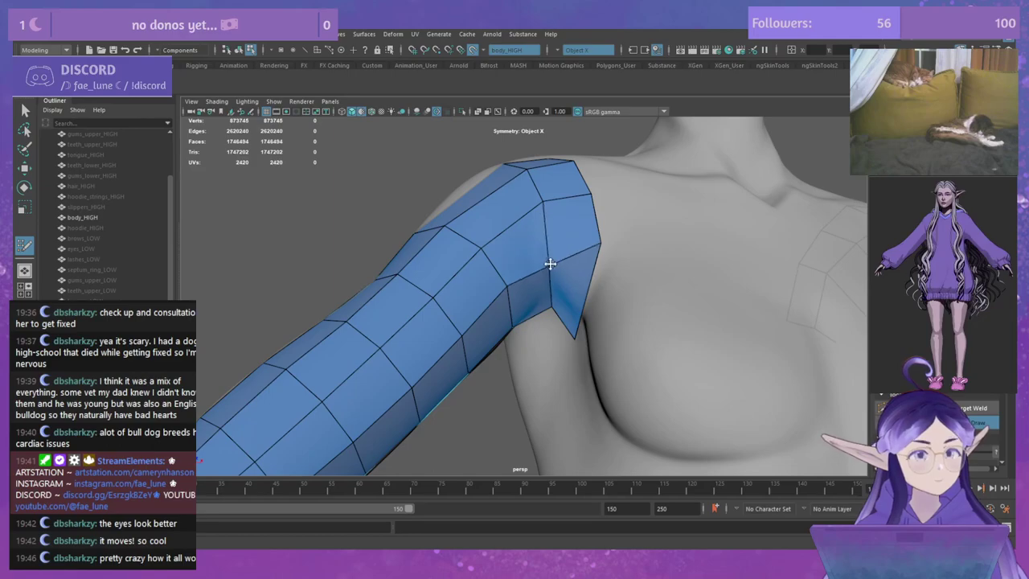
left_click_drag(591, 249, 594, 284)
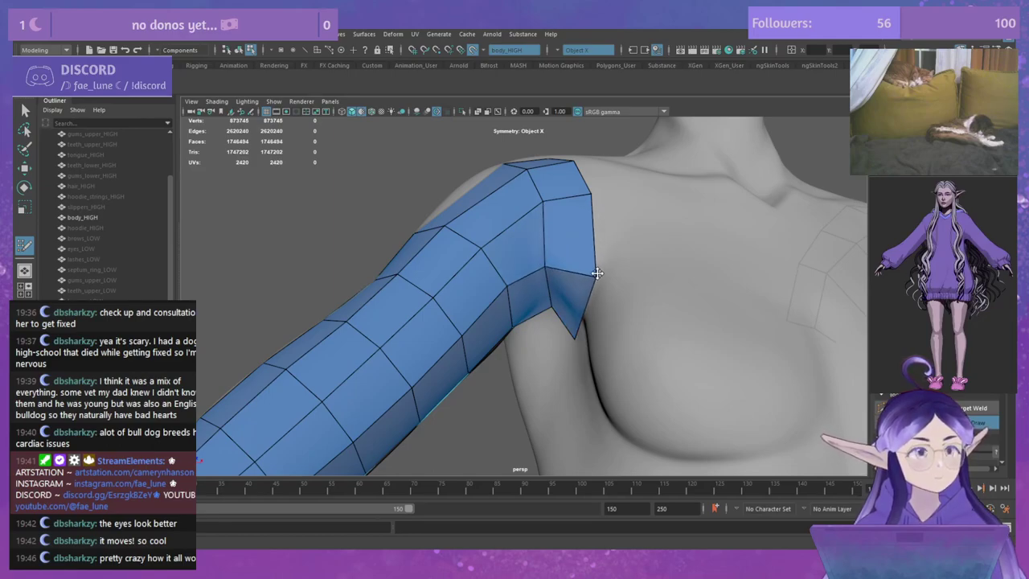
left_click_drag(570, 206, 511, 191, "alt")
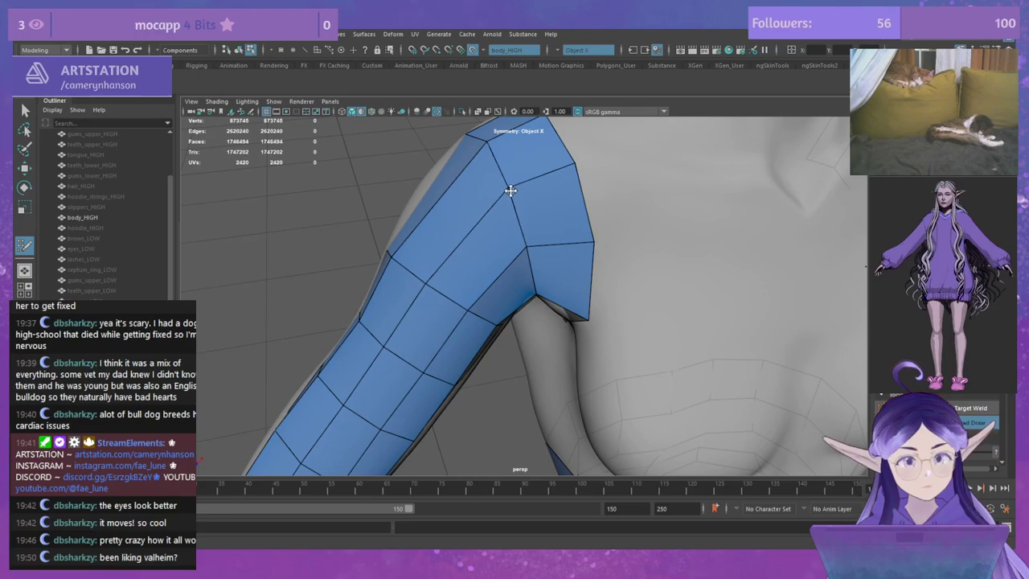
left_click_drag(592, 234, 541, 265, "alt")
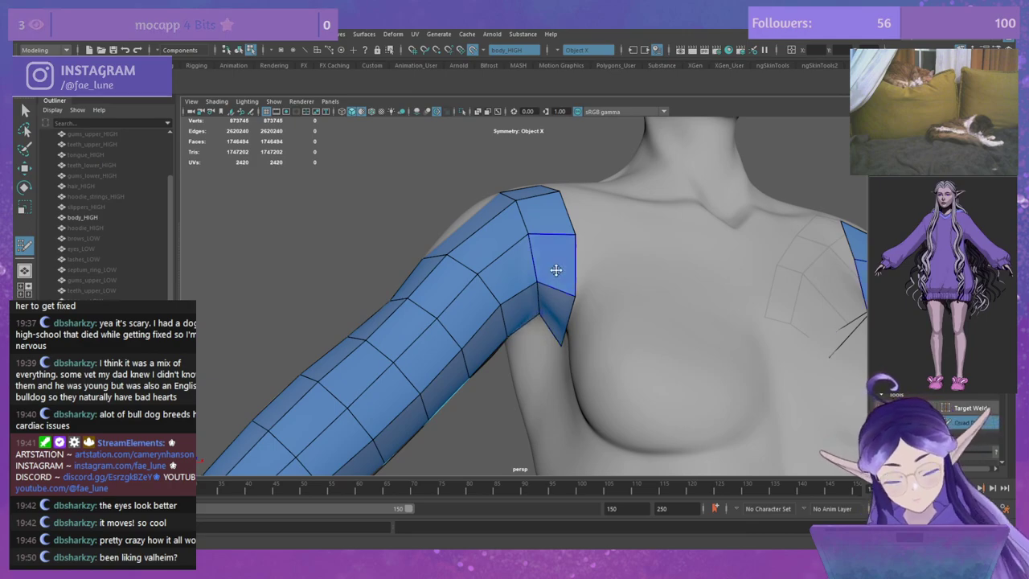
left_click_drag(555, 270, 612, 254, "alt")
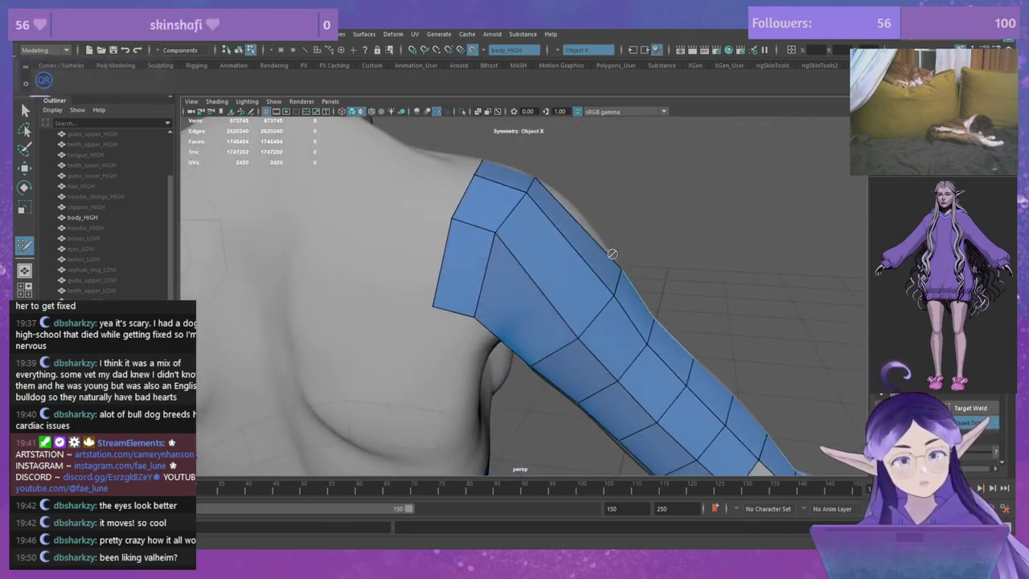
Step: Reposition the vertices along the shoulder loop's inner border at the back and top of the shoulder
mouse_move(560, 278)
left_mouse_down("alt")
mouse_move(558, 247)
mouse_move(471, 278)
mouse_move(494, 296)
left_mouse_up("alt")
left_click_drag(430, 267, 433, 275)
left_click_drag(450, 226, 526, 241)
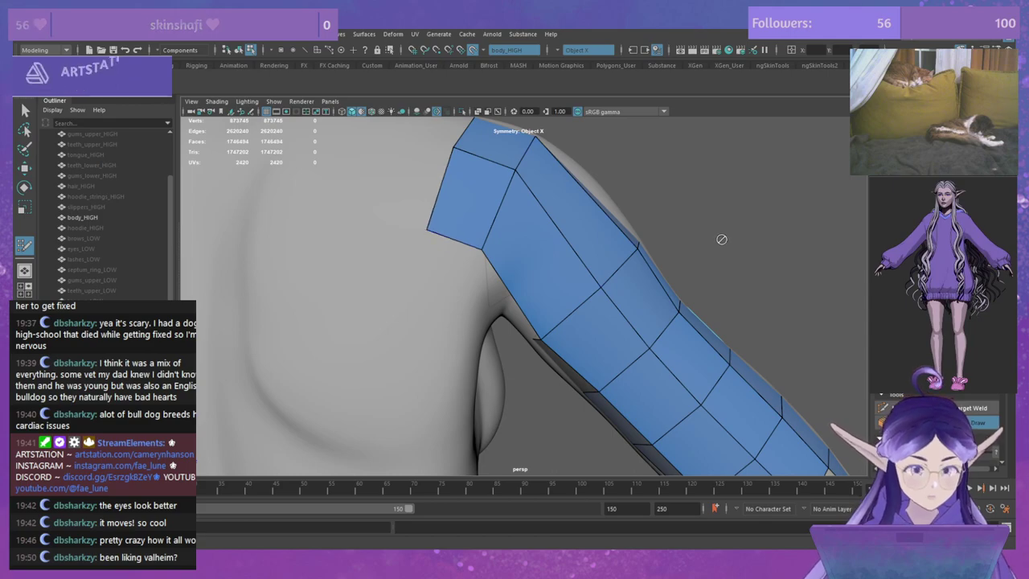
mouse_move(724, 236)
left_mouse_down("alt")
mouse_move(574, 244)
mouse_move(538, 230)
mouse_move(554, 225)
mouse_move(538, 217)
mouse_move(481, 228)
mouse_move(488, 240)
left_mouse_up("alt")
left_click_drag(452, 182, 434, 235)
mouse_move(558, 184)
left_mouse_down("alt")
mouse_move(499, 214)
mouse_move(485, 243)
left_mouse_up("alt")
mouse_move(432, 190)
left_mouse_down()
mouse_move(413, 225)
mouse_move(533, 218)
mouse_move(480, 209)
mouse_move(460, 227)
left_mouse_up()
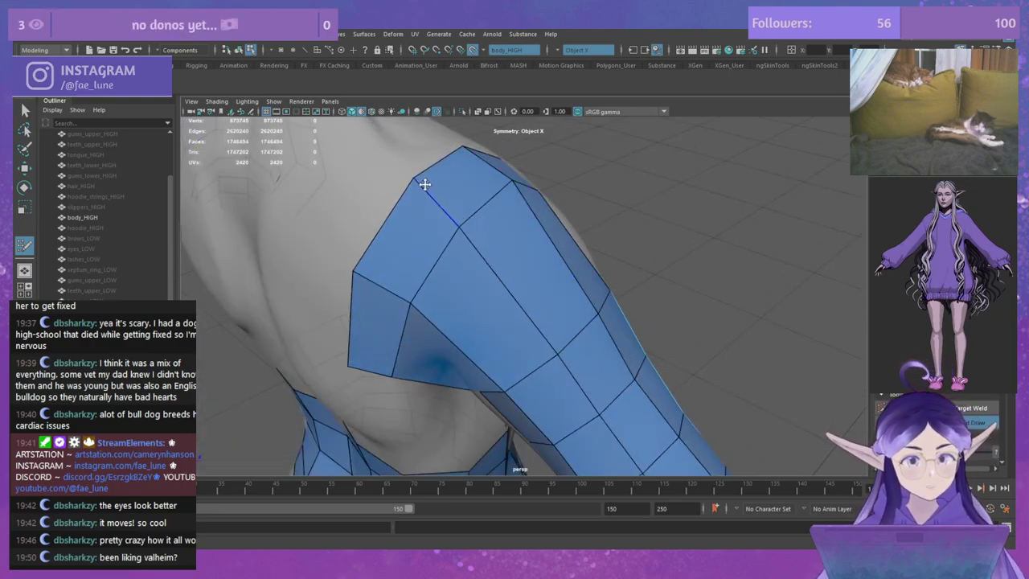
left_click_drag(424, 184, 399, 187)
Step: Insert an edge loop around the long quads joining the shoulder to the arm and even out the resulting rows
left_click_drag(555, 201, 471, 209, "alt")
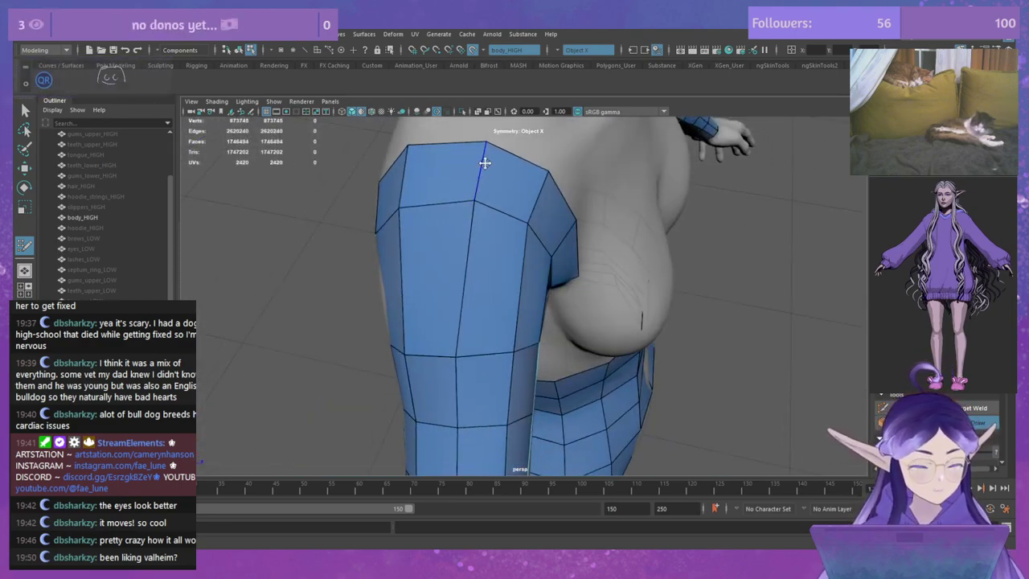
mouse_move(563, 171)
left_mouse_down("alt")
mouse_move(538, 184)
mouse_move(572, 164)
left_mouse_up("alt")
left_click_drag(544, 203, 506, 196, "alt")
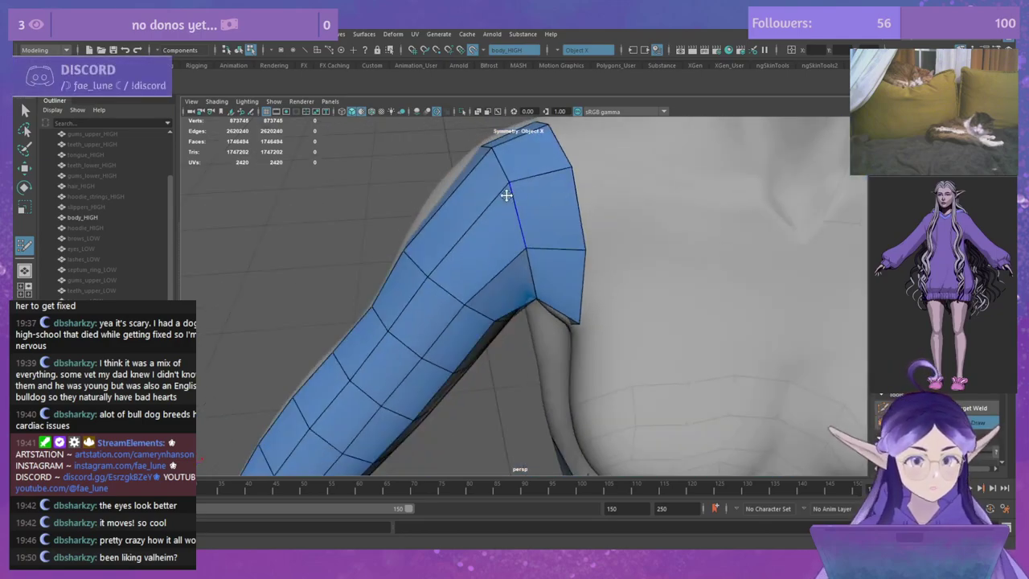
left_click_drag(576, 242, 472, 236, "alt")
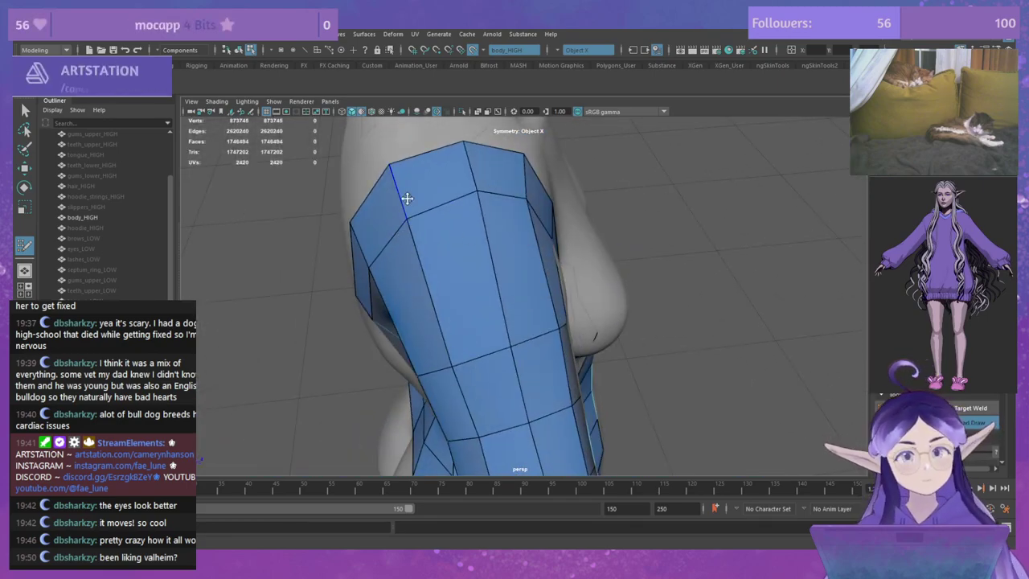
left_click_drag(554, 212, 536, 227, "alt")
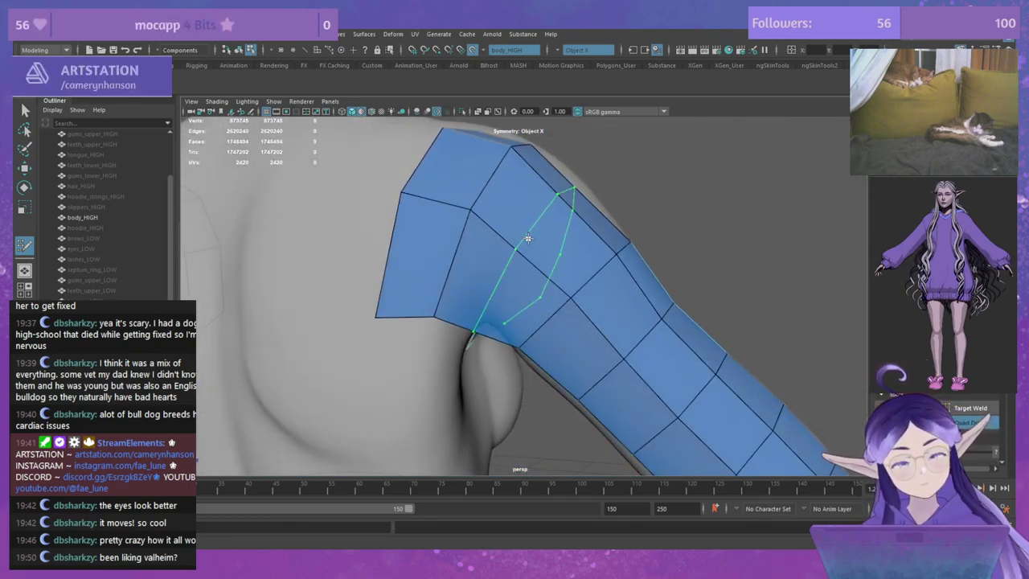
left_click(534, 237, "ctrl")
left_click_drag(705, 239, 658, 210, "alt")
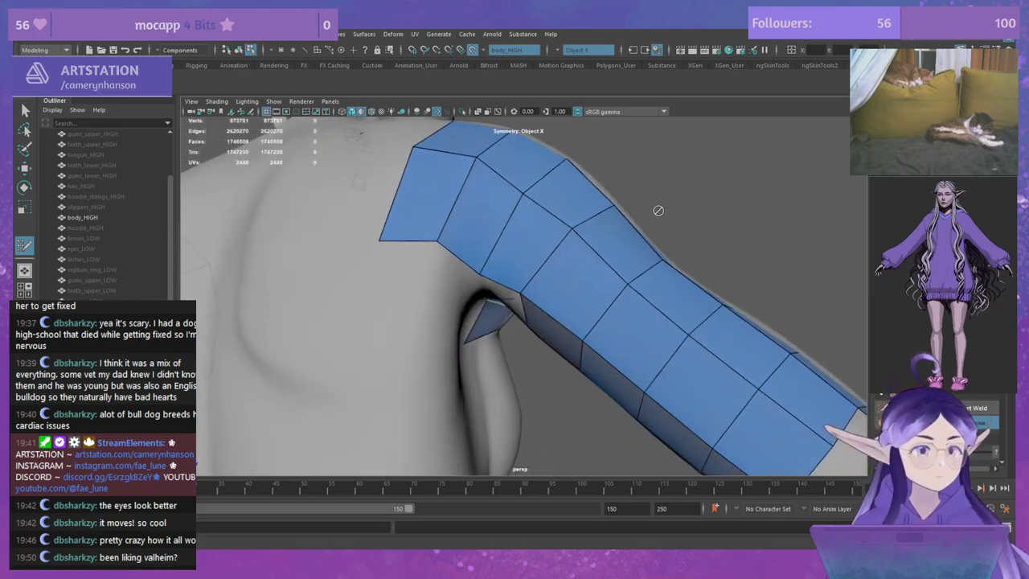
Step: Adjust the vertices of the new edge loop on the back of the upper arm near the armpit
scroll(570, 227, "up", 3)
left_click_drag(570, 227, 557, 261, "alt")
left_click_drag(501, 289, 506, 284)
left_click_drag(488, 333, 480, 303, "alt")
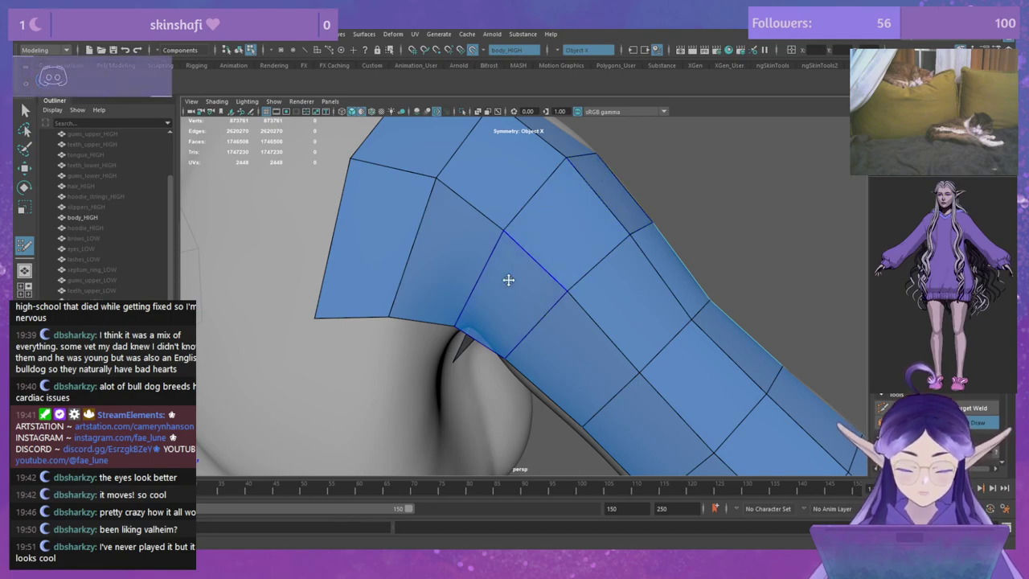
Step: Fill a quad on the underside of the arm beside the armpit to extend the new edge loop
left_click_drag(507, 278, 499, 271, "alt")
left_click_drag(514, 218, 549, 257, "alt")
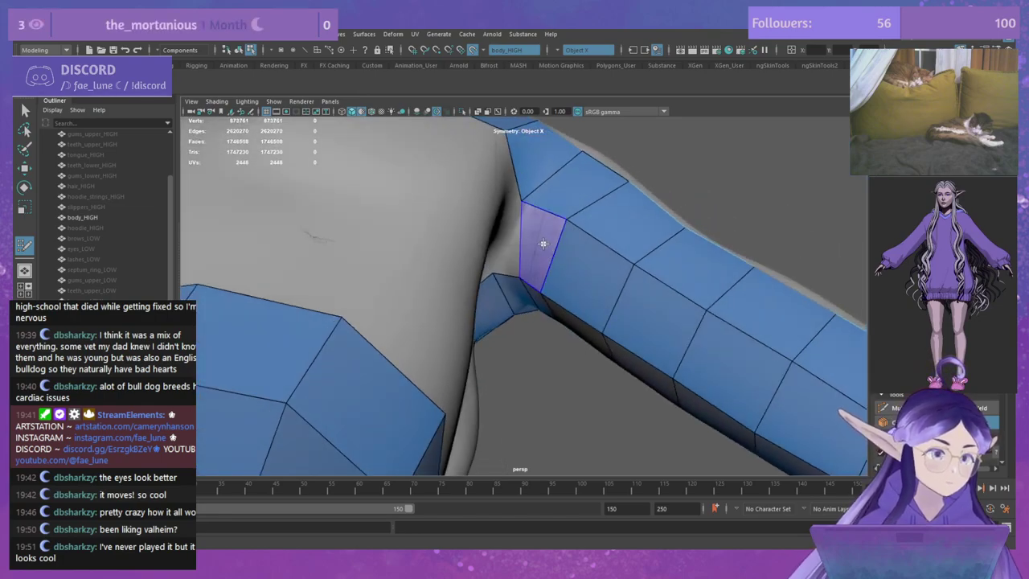
left_click_drag(509, 271, 430, 279, "alt")
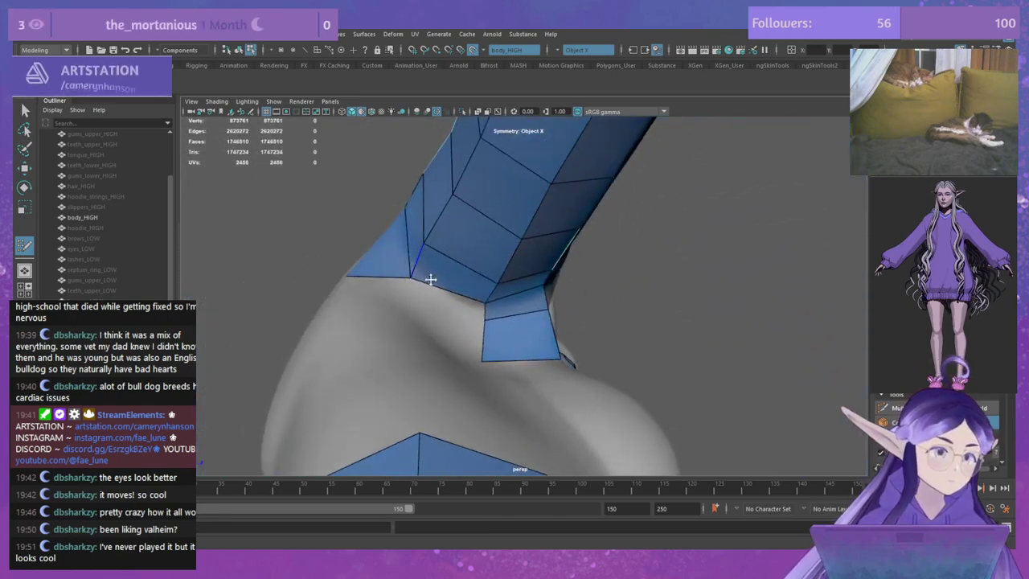
Step: Reposition the upper-arm and shoulder vertices on the front and back to smooth the flow of the joined quads
left_click_drag(519, 323, 558, 278, "alt")
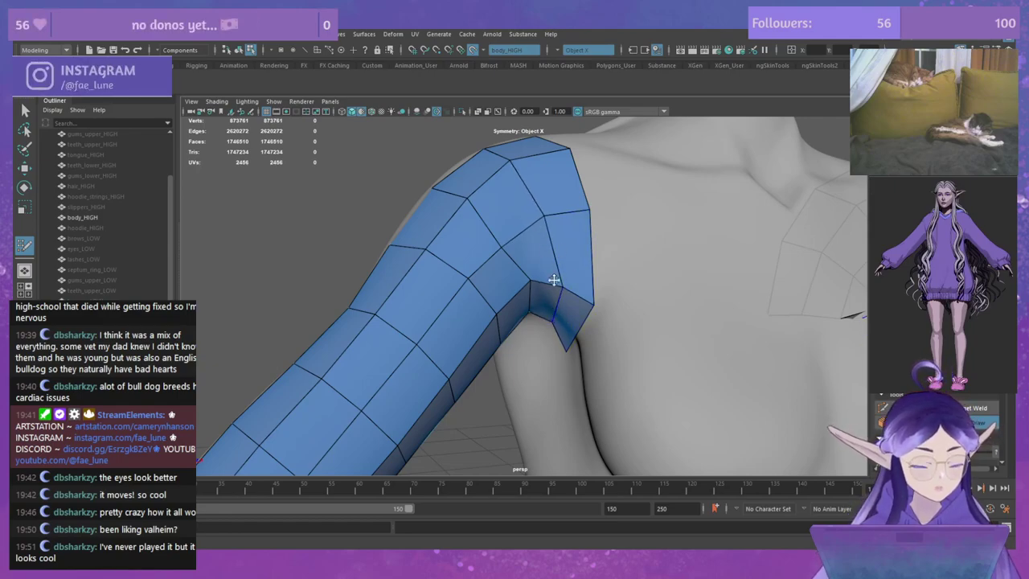
left_click_drag(543, 211, 552, 209)
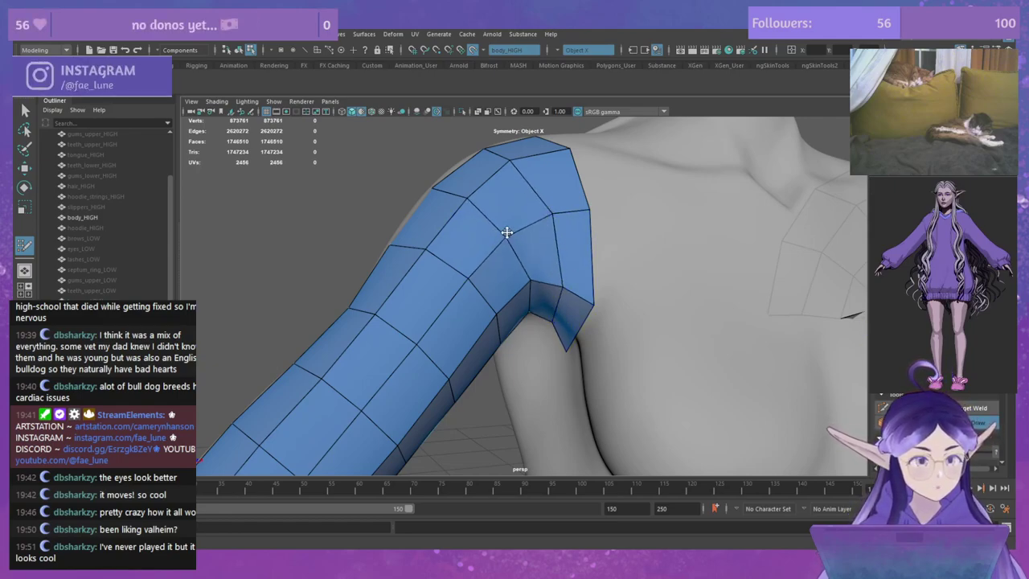
mouse_move(485, 209)
left_mouse_down("alt")
mouse_move(549, 239)
mouse_move(490, 227)
mouse_move(595, 207)
mouse_move(542, 218)
mouse_move(491, 255)
mouse_move(539, 260)
mouse_move(519, 220)
mouse_move(538, 253)
mouse_move(400, 224)
mouse_move(530, 306)
mouse_move(478, 235)
mouse_move(507, 216)
mouse_move(476, 196)
left_mouse_up("alt")
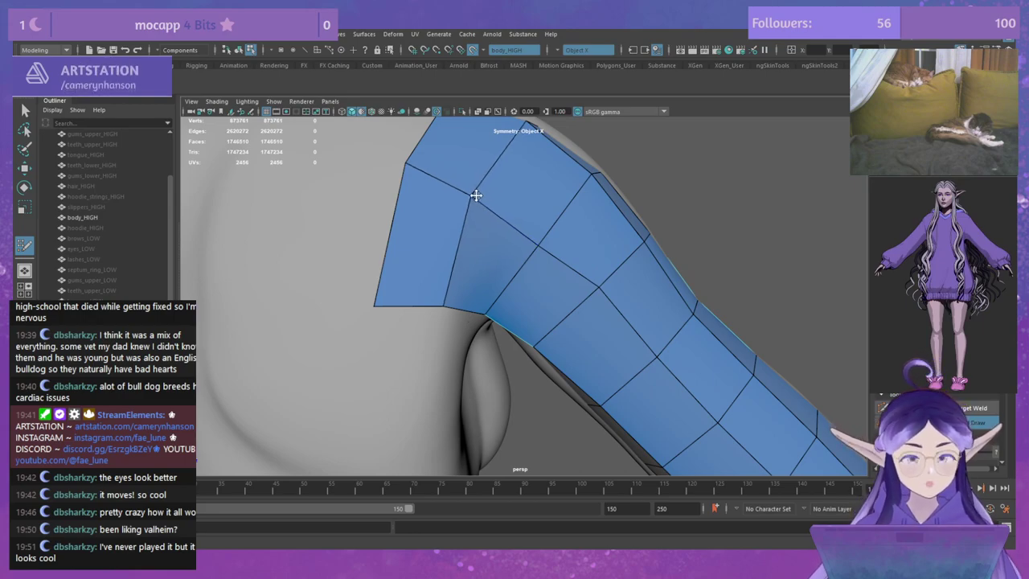
left_click_drag(595, 289, 591, 289)
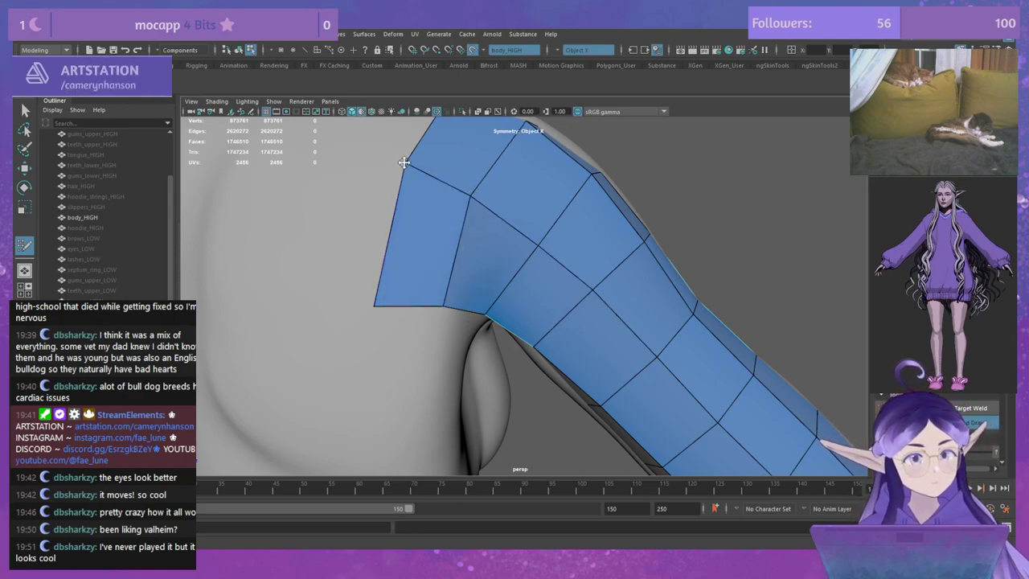
Step: Reposition the mesh vertices on the back and outer side of the shoulder to even out the quads
mouse_move(410, 174)
left_mouse_down()
mouse_move(408, 193)
mouse_move(398, 182)
left_mouse_up()
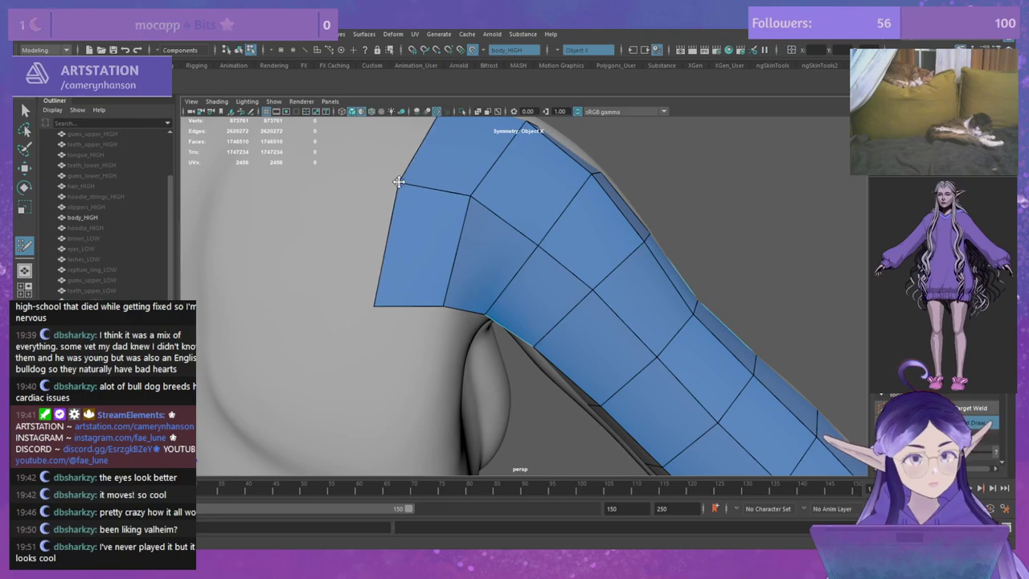
left_click_drag(472, 195, 462, 201)
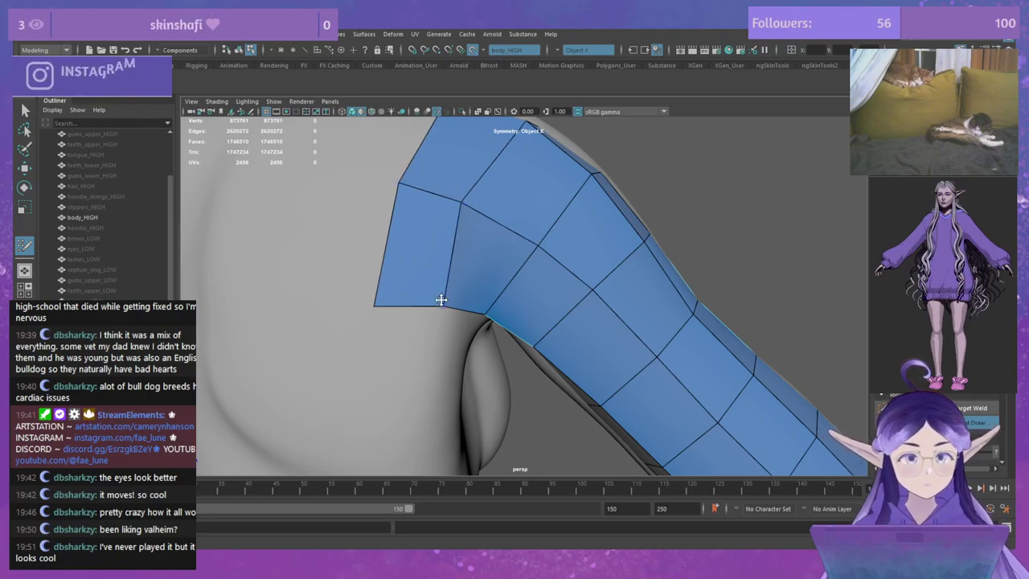
left_click_drag(442, 299, 477, 281, "alt")
mouse_move(383, 203)
left_mouse_down()
mouse_move(368, 222)
mouse_move(501, 285)
mouse_move(476, 218)
mouse_move(431, 279)
mouse_move(482, 290)
mouse_move(588, 276)
mouse_move(571, 300)
left_mouse_up()
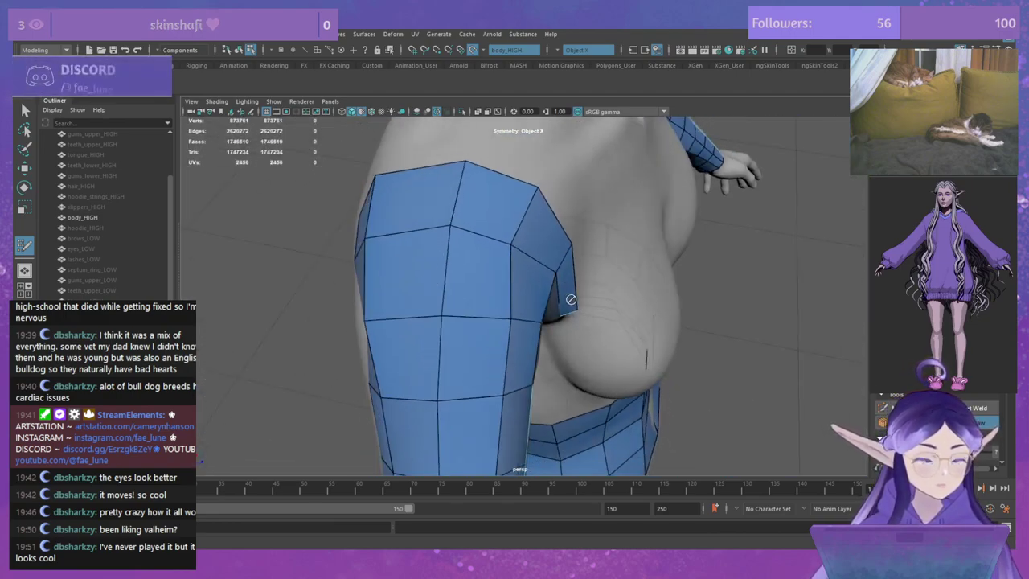
left_click_drag(446, 253, 434, 255)
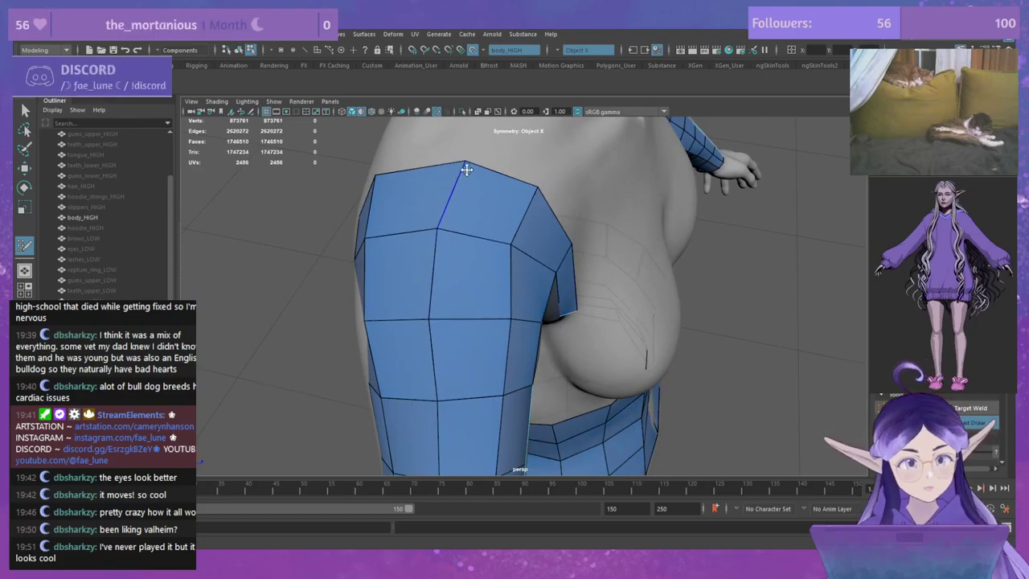
left_click_drag(465, 162, 453, 158)
left_click_drag(488, 233, 431, 214, "alt")
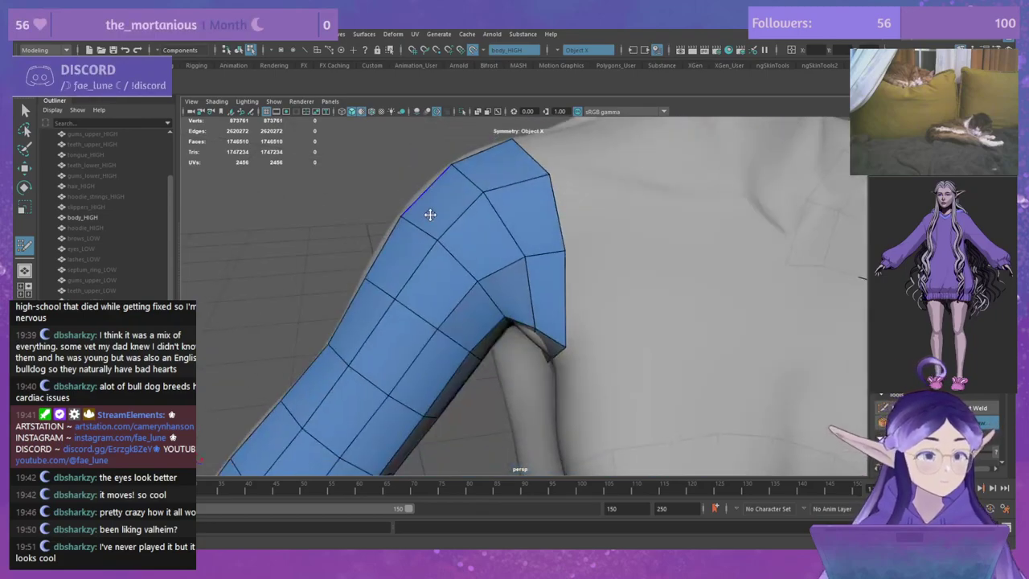
Step: Delete the unwanted retopology geometry on the underside of the shoulder beside the armpit
left_click_drag(373, 257, 455, 256, "alt")
left_click_drag(564, 299, 592, 320, "alt")
key("Delete")
left_click(480, 232, "ctrl+shift")
left_click(515, 279, "ctrl+shift")
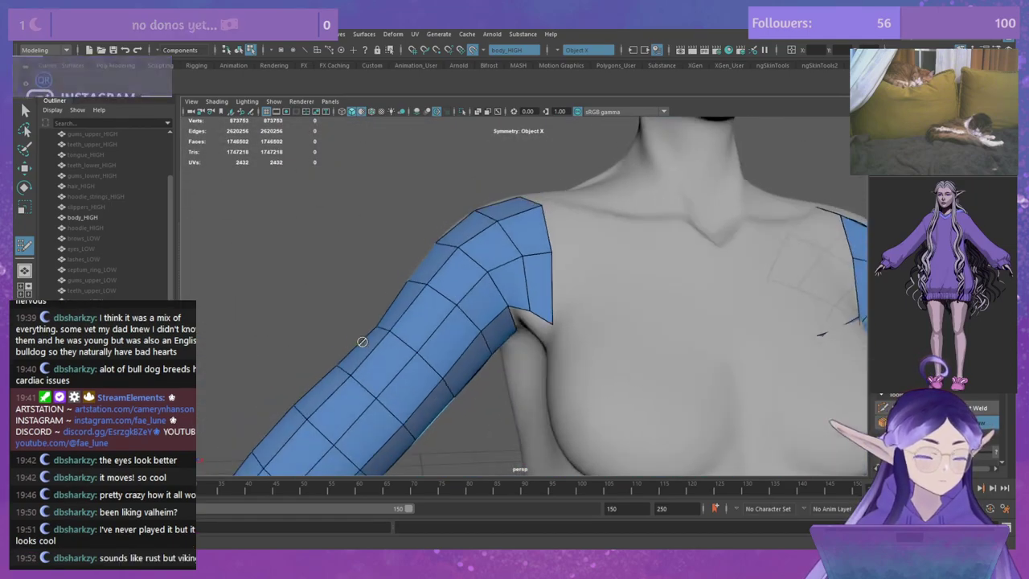
Step: Review the retopologized arms, waist and legs on the whole body and save the scene
scroll(592, 319, "down", 5)
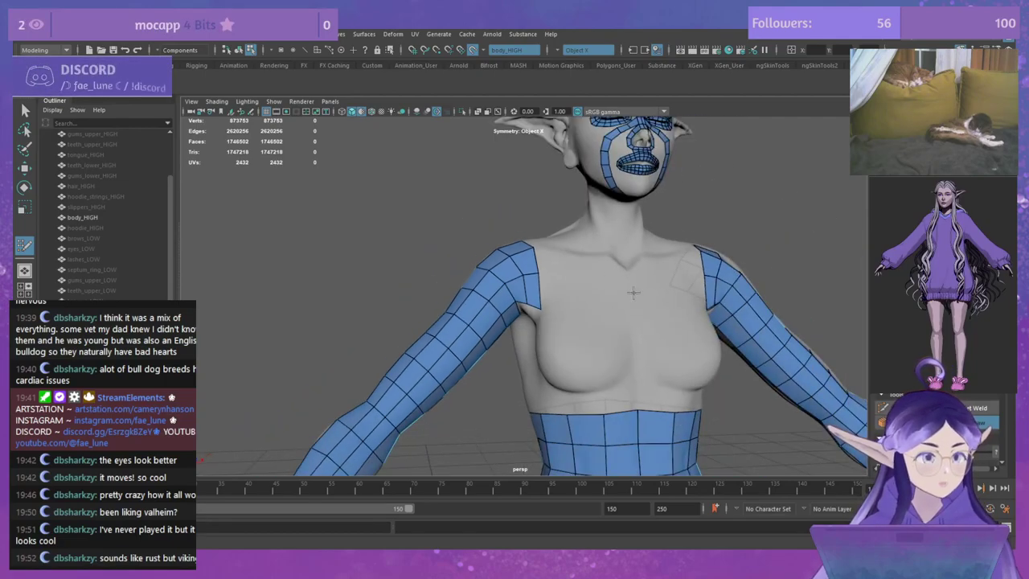
middle_click_drag(633, 294, 678, 252, "alt")
scroll(678, 252, "down", 2)
left_click_drag(662, 230, 647, 263, "alt")
scroll(646, 262, "down", 3)
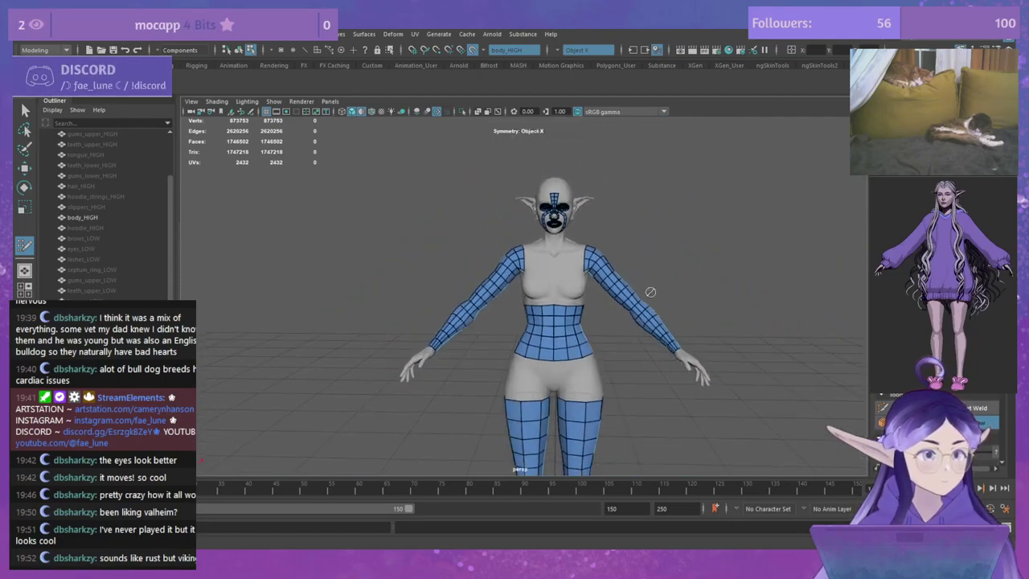
middle_click_drag(648, 314, 632, 280, "alt")
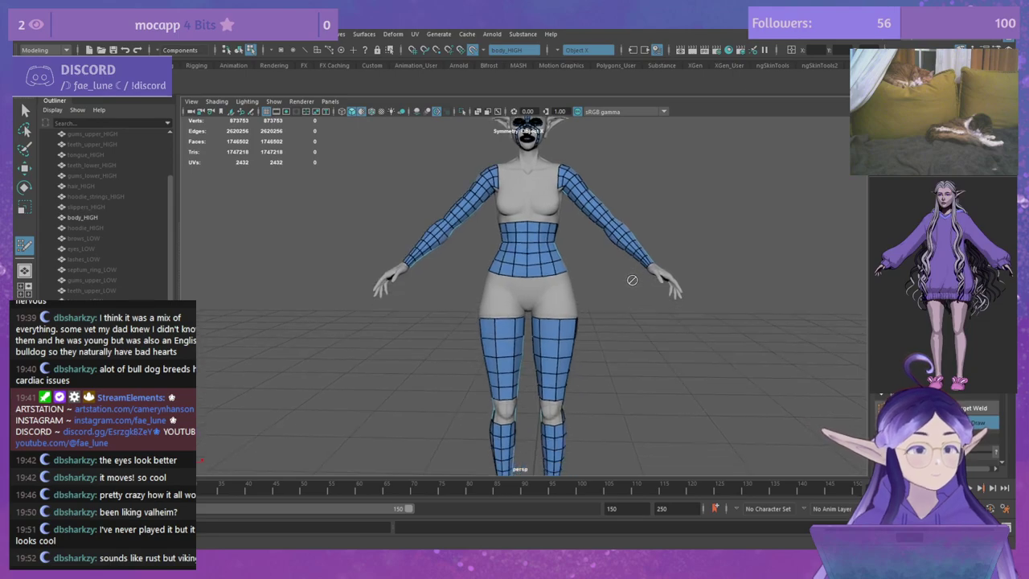
key("ctrl+s")
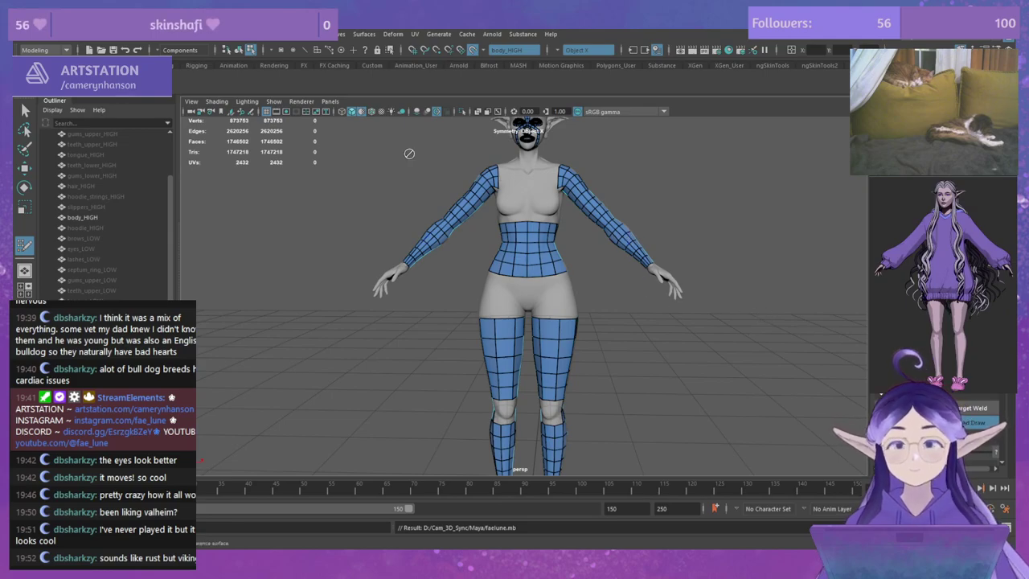
right_click_drag(714, 244, 734, 332, "alt")
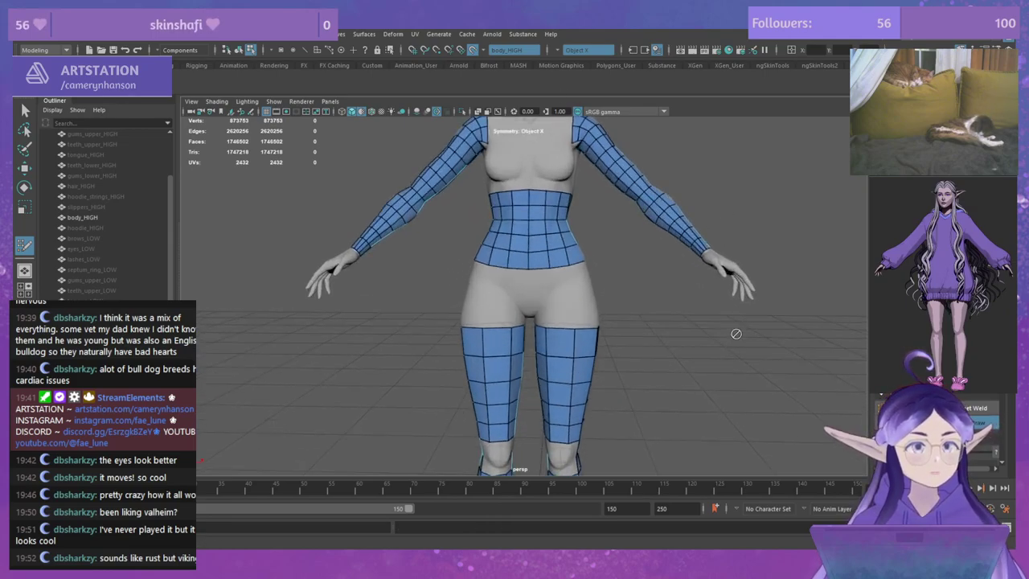
middle_click_drag(735, 333, 718, 302, "alt")
scroll(638, 230, "up", 4)
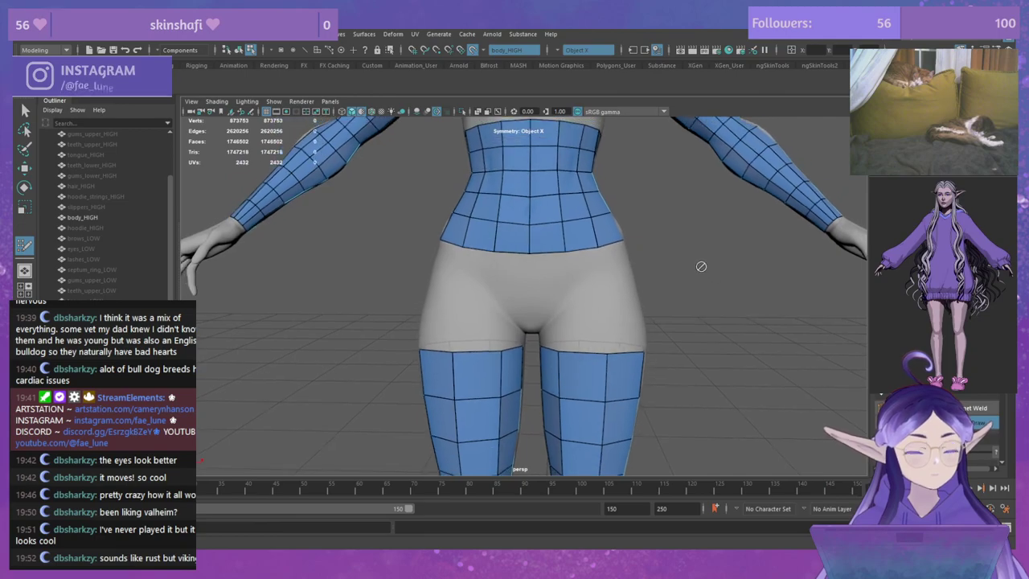
scroll(712, 290, "up", 2)
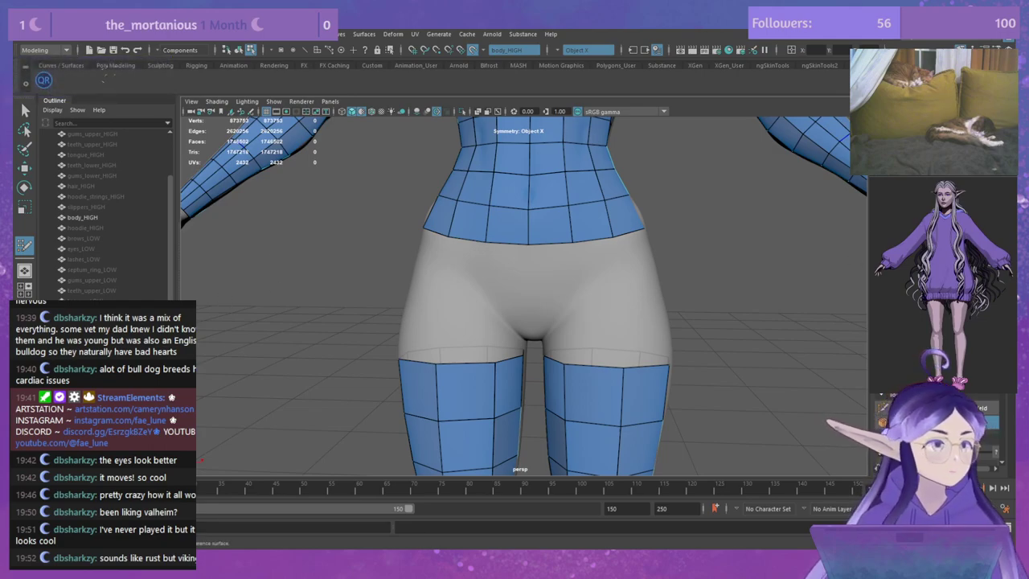
key("q")
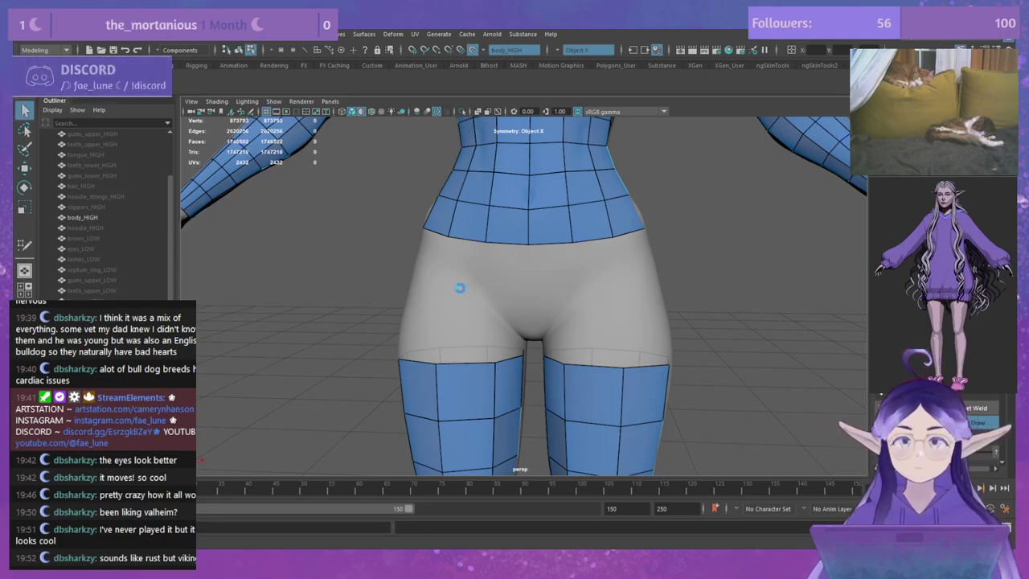
key("y")
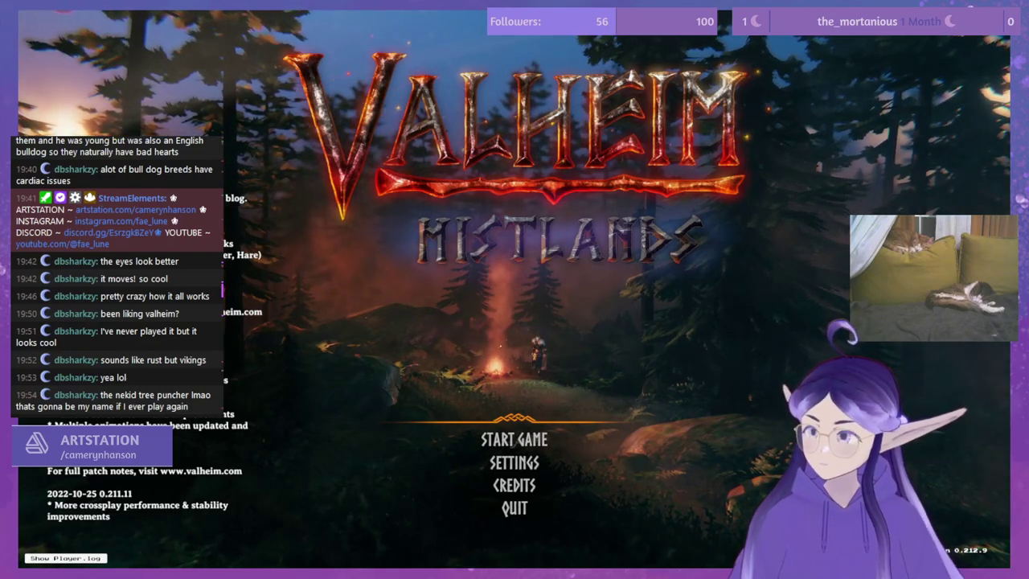
Step: Switch to Valheim and start the game to open the character selection
left_click(514, 439)
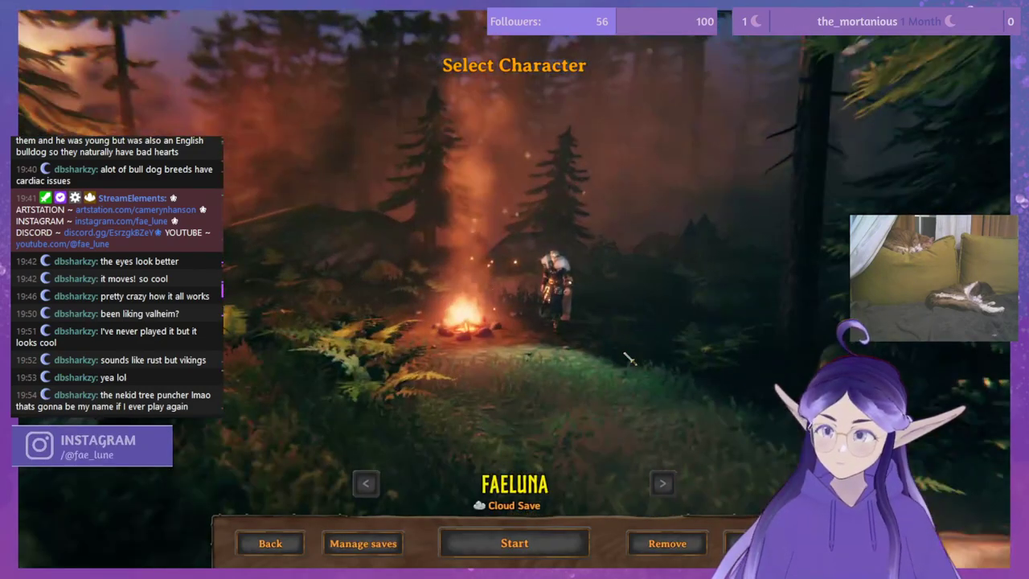
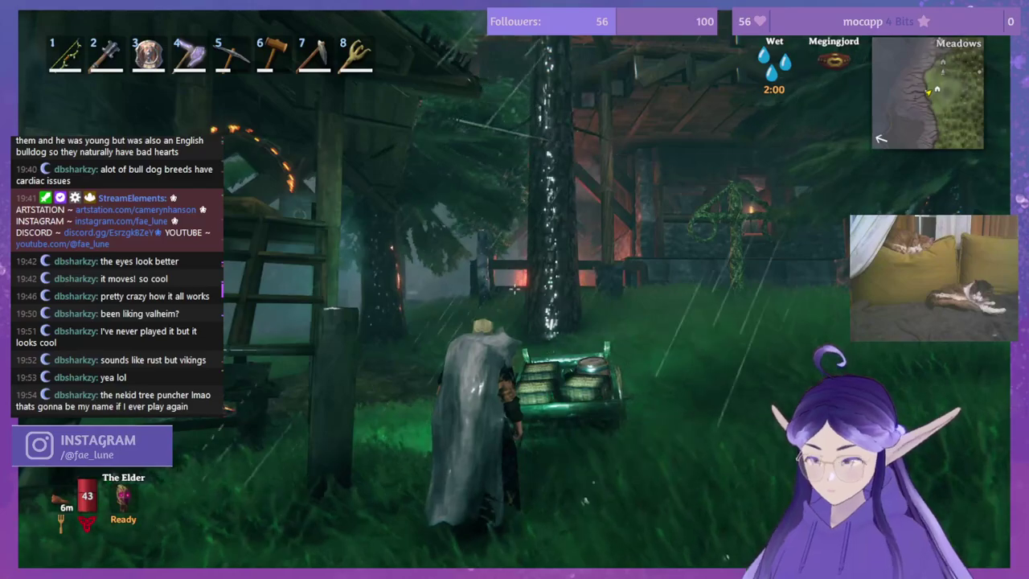
Step: Take the stack of 28 logs, a stack of 50 wood and a stack of 50 stones from the cart's storage into the inventory
key("w")
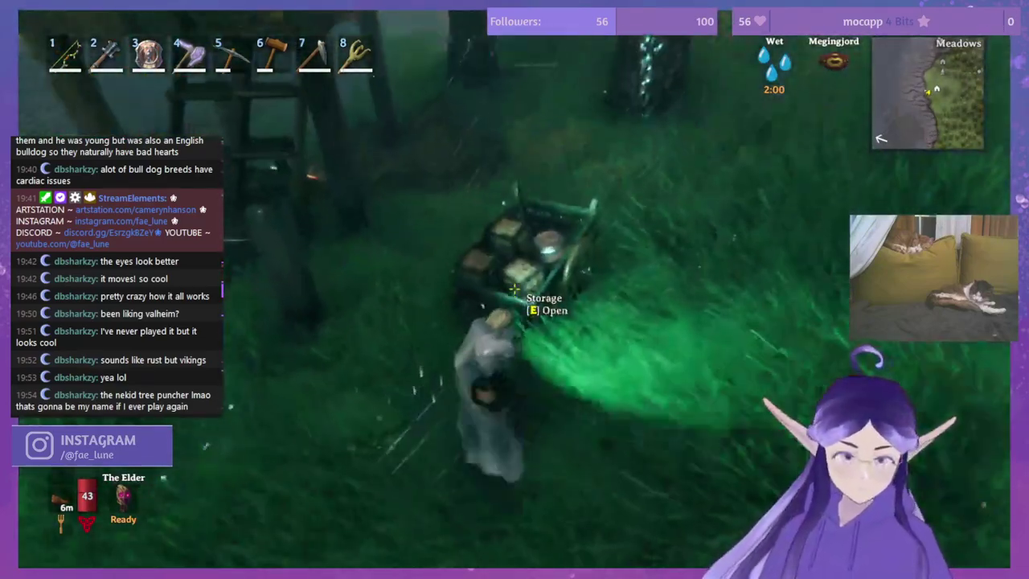
key("e")
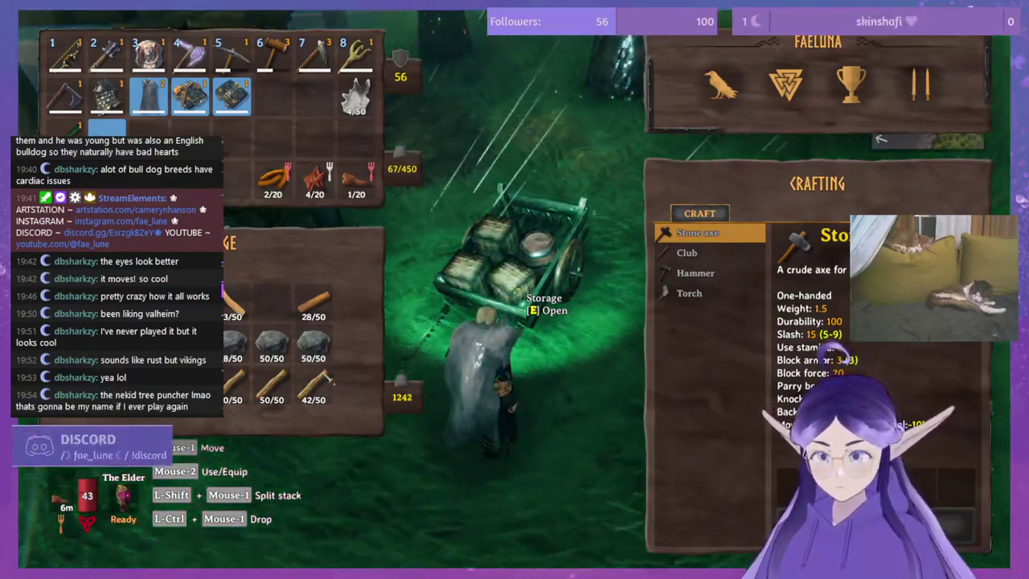
left_click(274, 385, "shift")
left_click(289, 260)
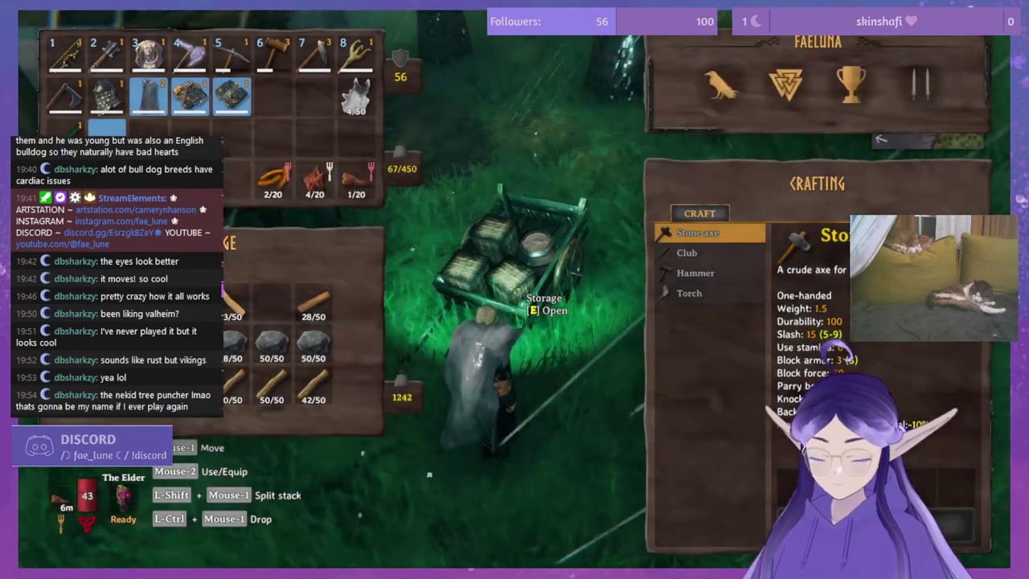
left_click(313, 304, "shift")
left_click(270, 264)
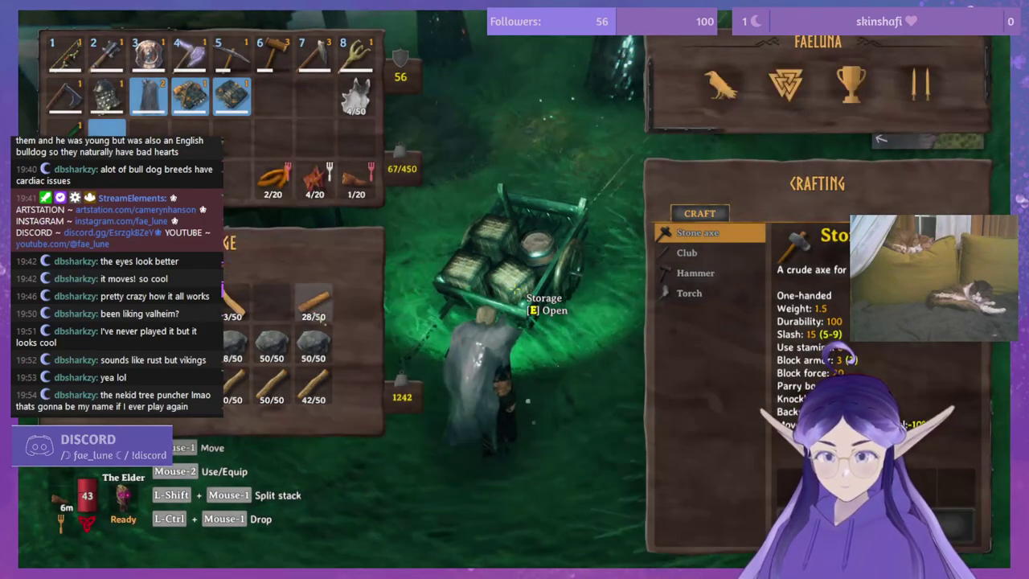
left_click(314, 97)
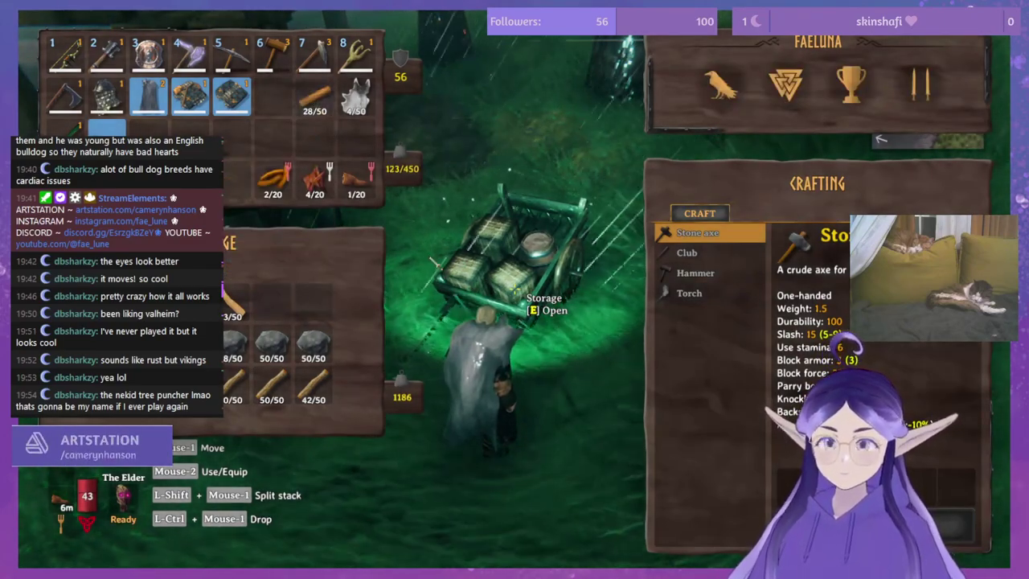
left_click(271, 386)
left_click(315, 97)
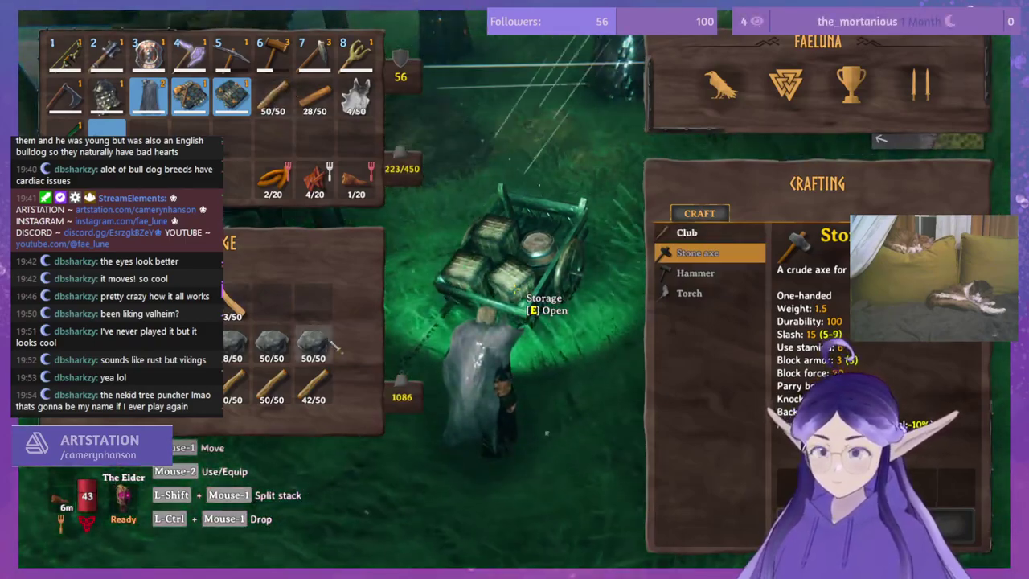
left_click(314, 346)
left_click(357, 132)
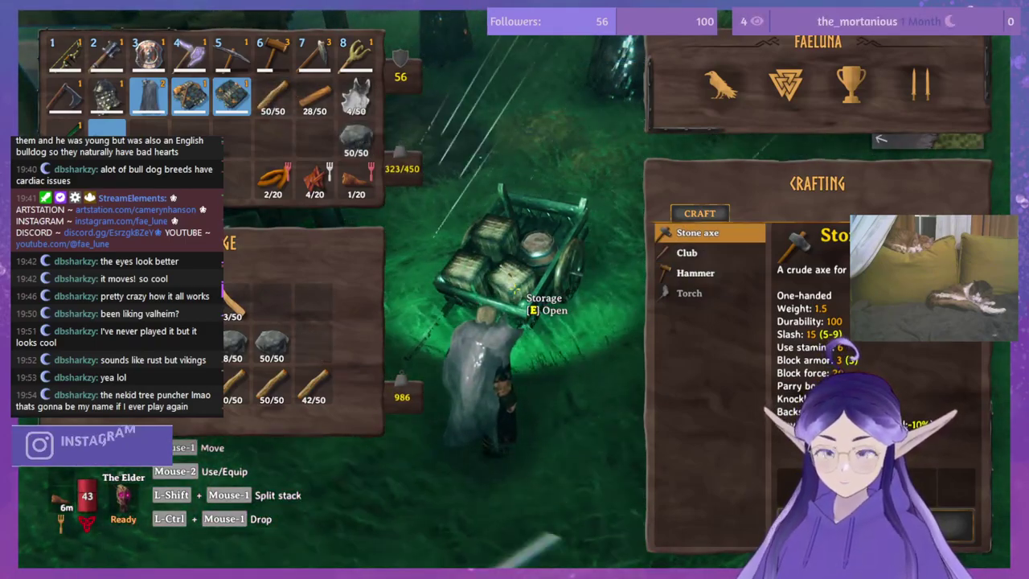
key("Tab")
key("w")
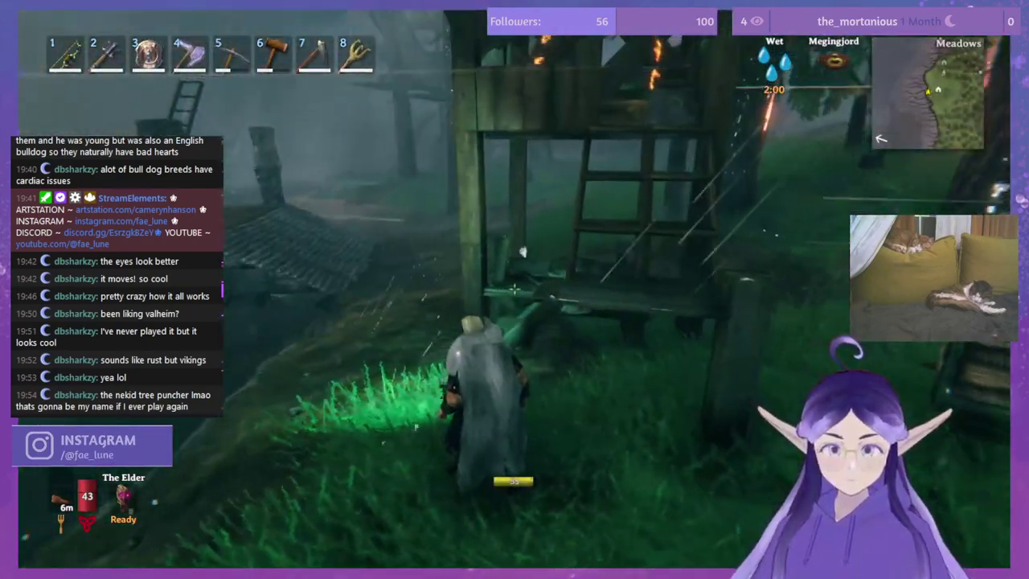
key("w")
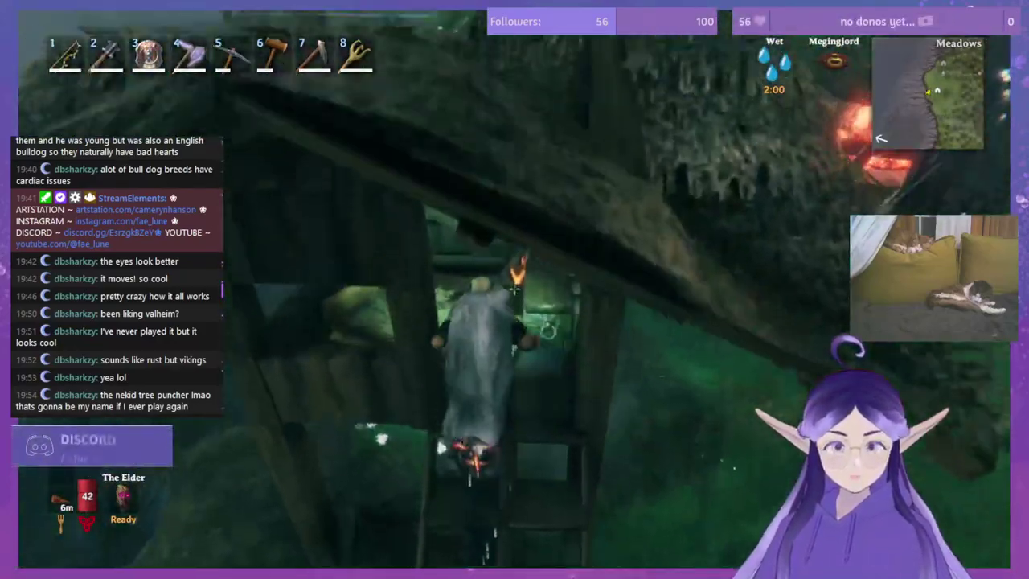
key("w")
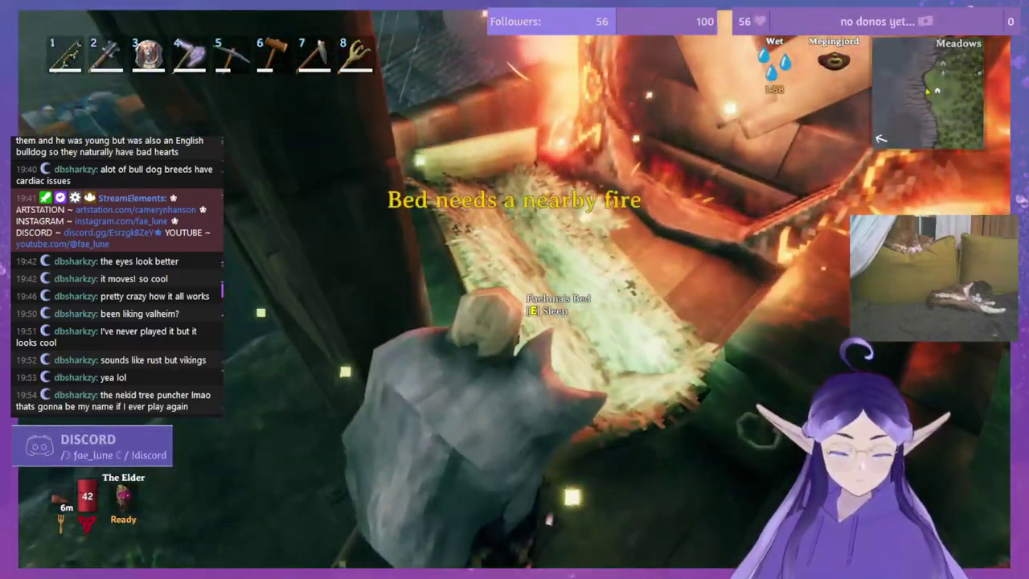
key("w")
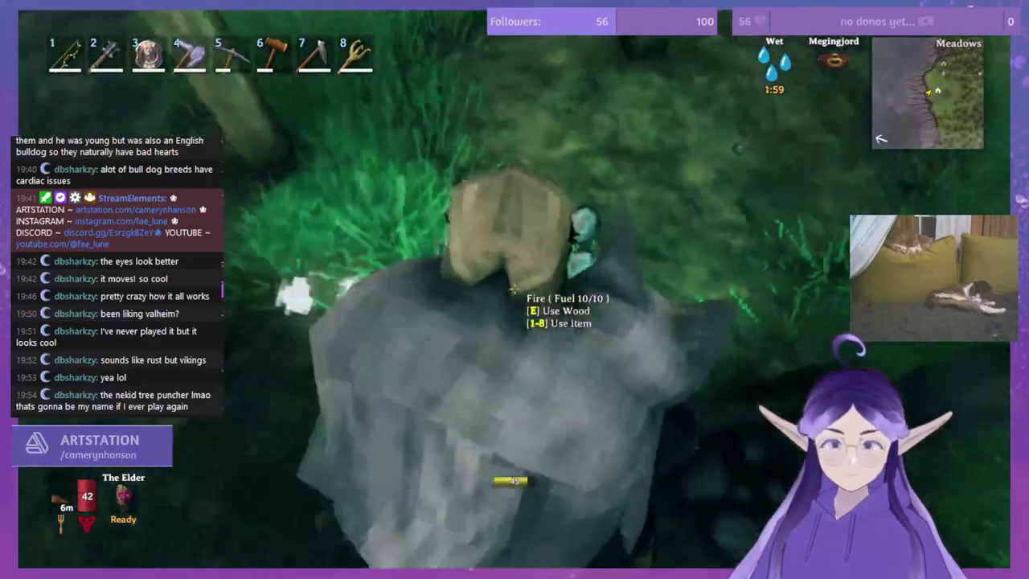
key("e")
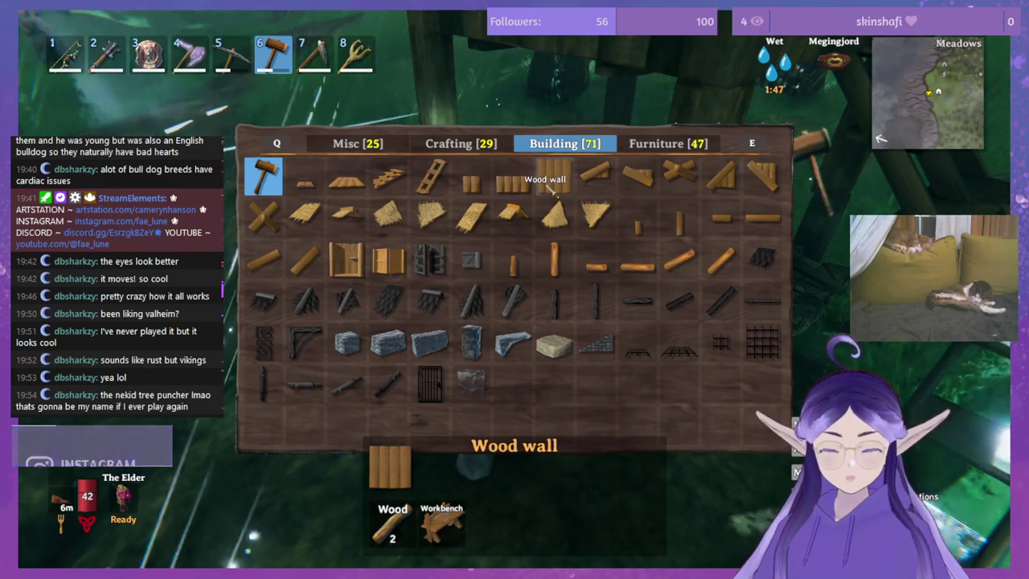
Step: Fill the open sides above the low walls around the campfire with 45° wood roof crosses
left_click(547, 187)
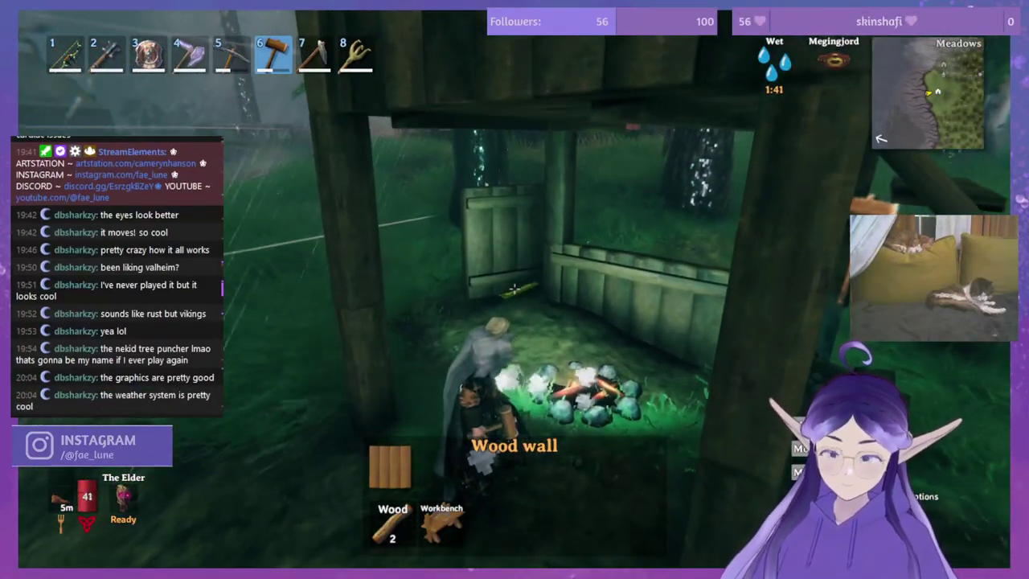
key("s")
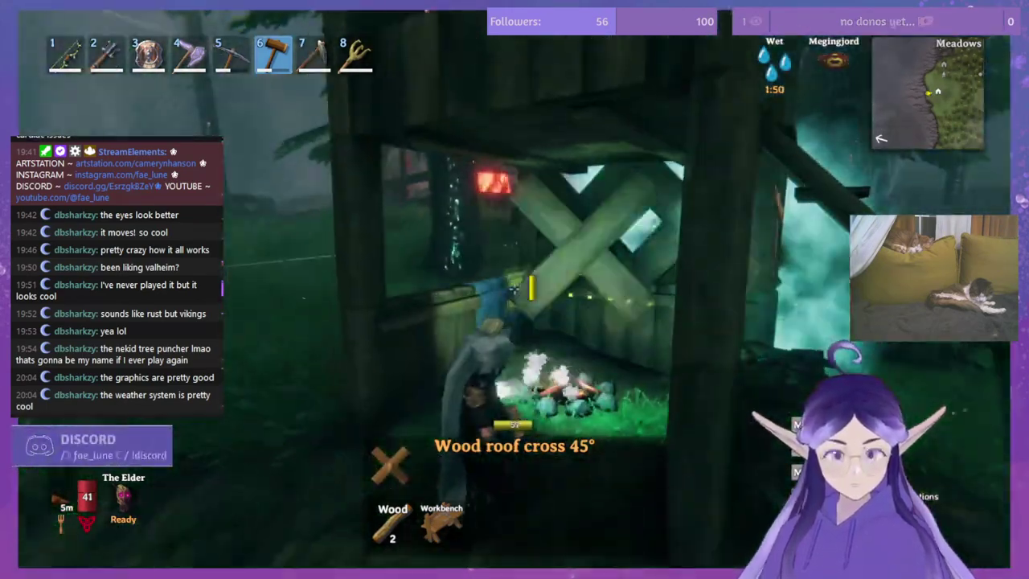
left_click(514, 289)
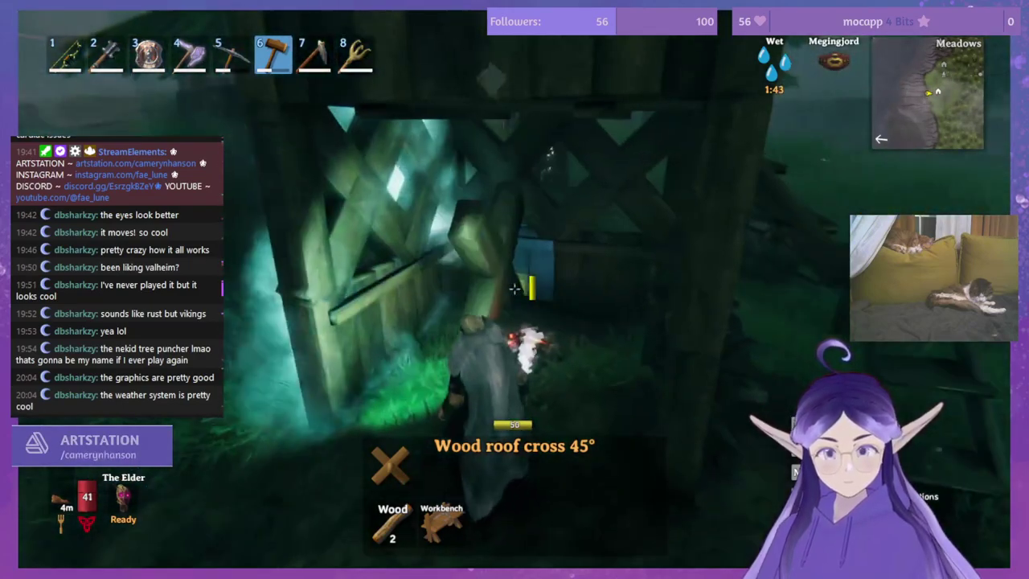
right_click(514, 289)
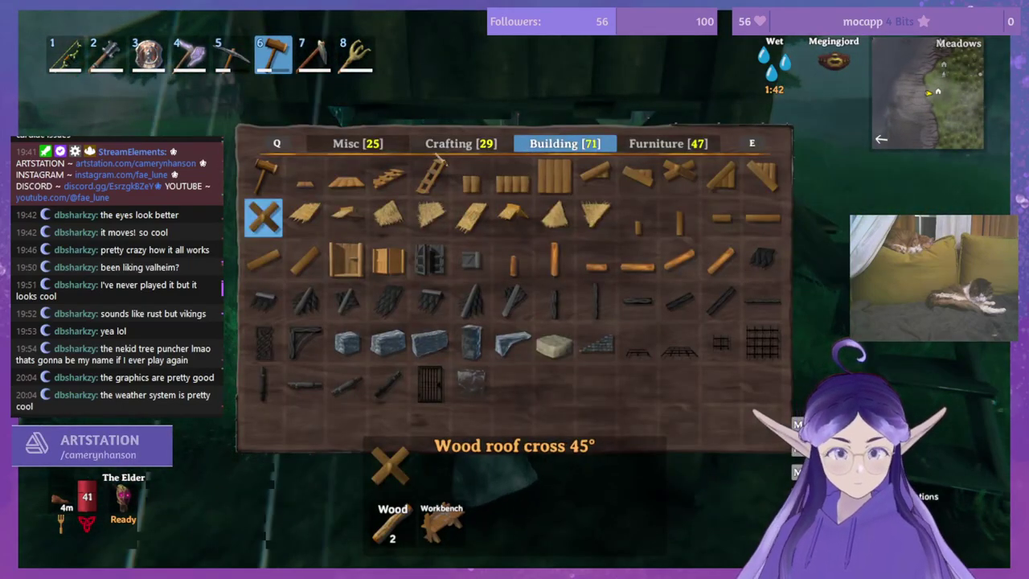
right_click(527, 145)
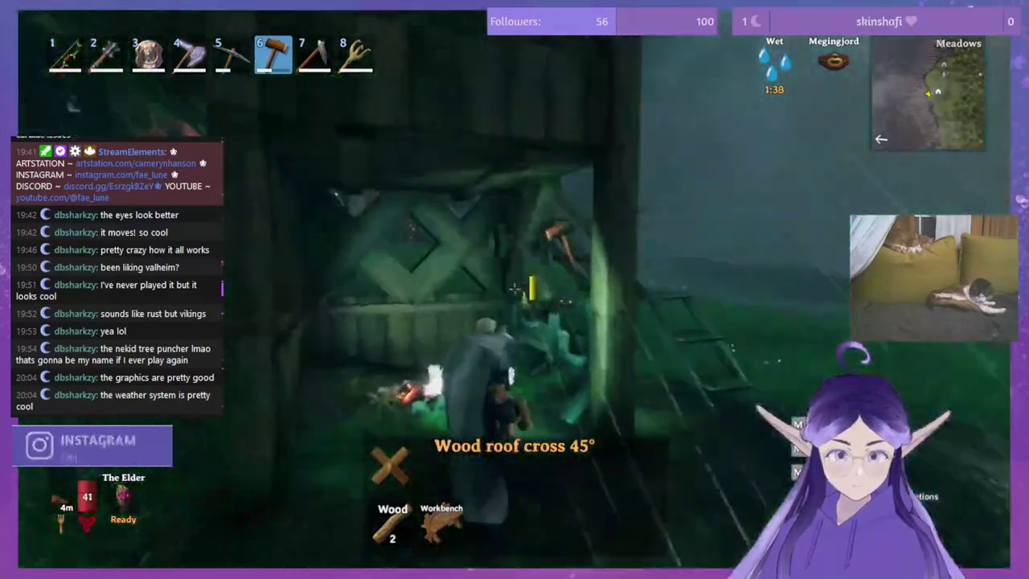
left_click(514, 290)
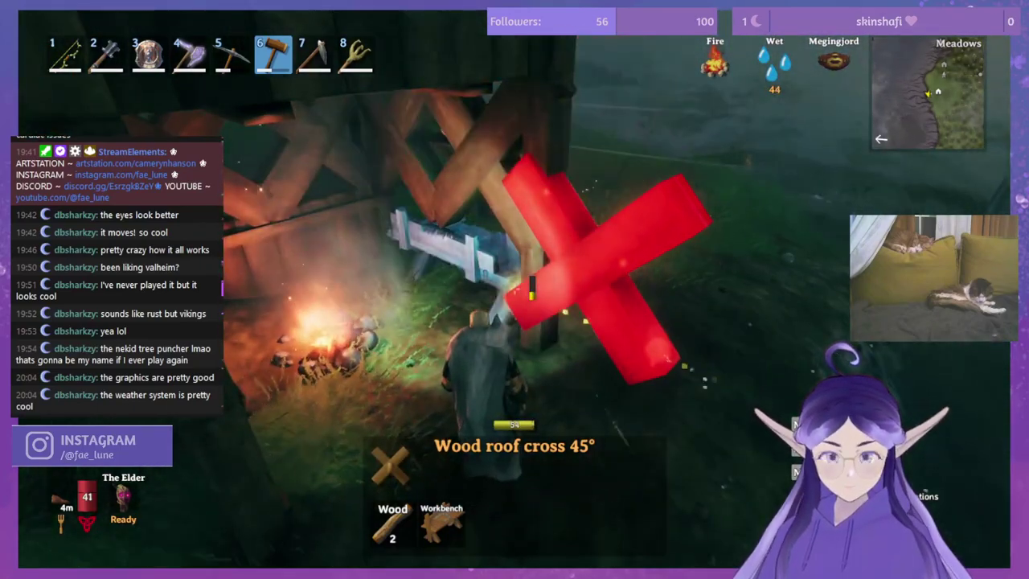
Step: Try to fit a wood wall and a 2 m wood pole into the remaining gap beside the campfire
right_click(515, 290)
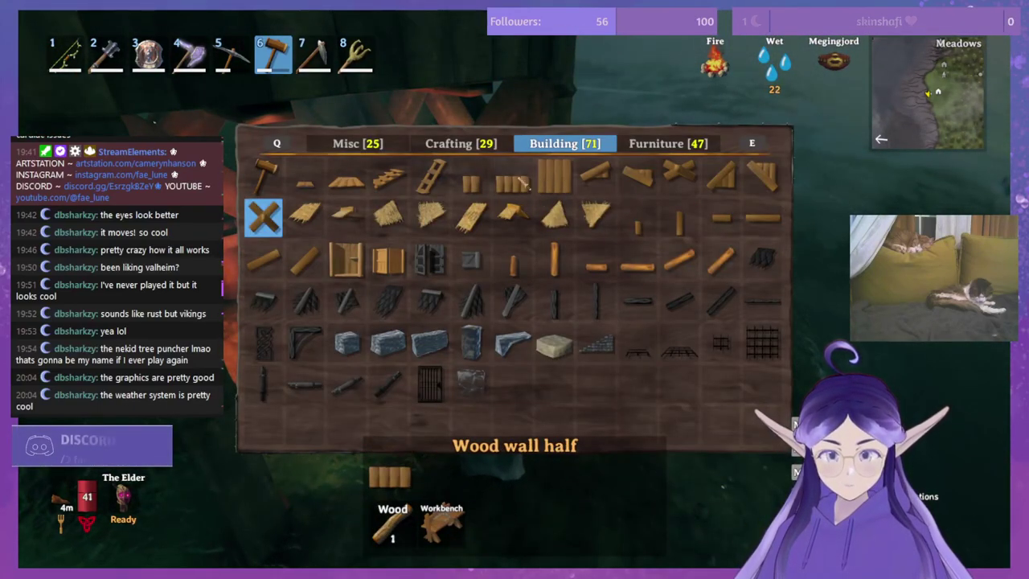
left_click(555, 177)
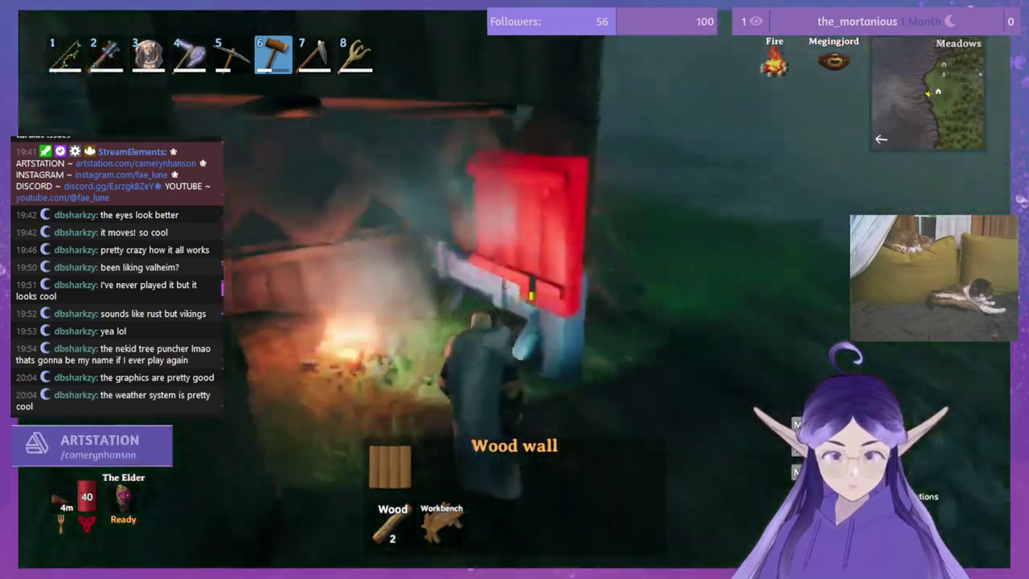
right_click(515, 289)
right_click(514, 289)
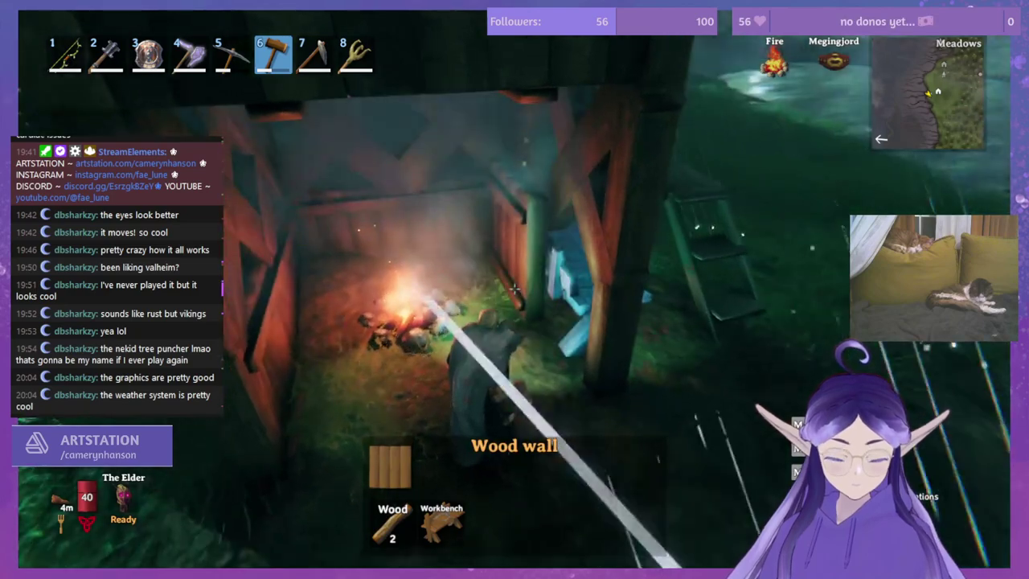
right_click(514, 290)
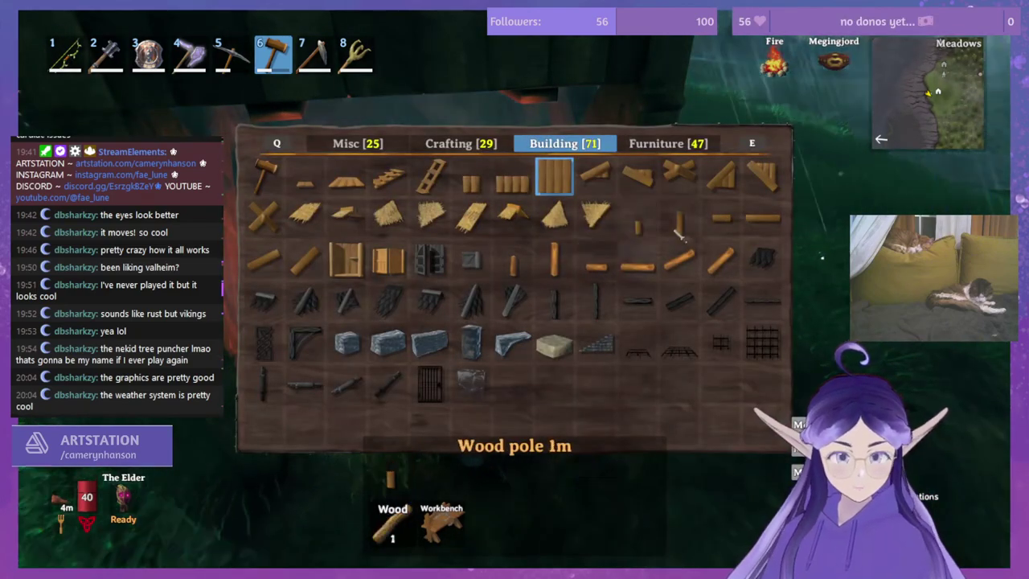
left_click(689, 222)
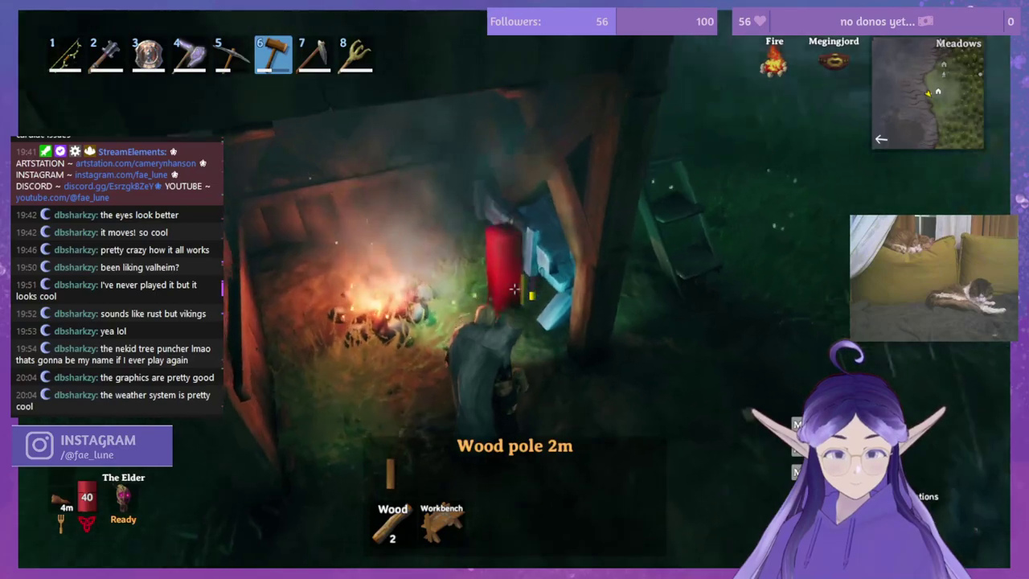
Step: Relocate the workbench from inside the campfire enclosure to the outdoor ladder, and place a wood wall beside the fire
right_click(515, 290)
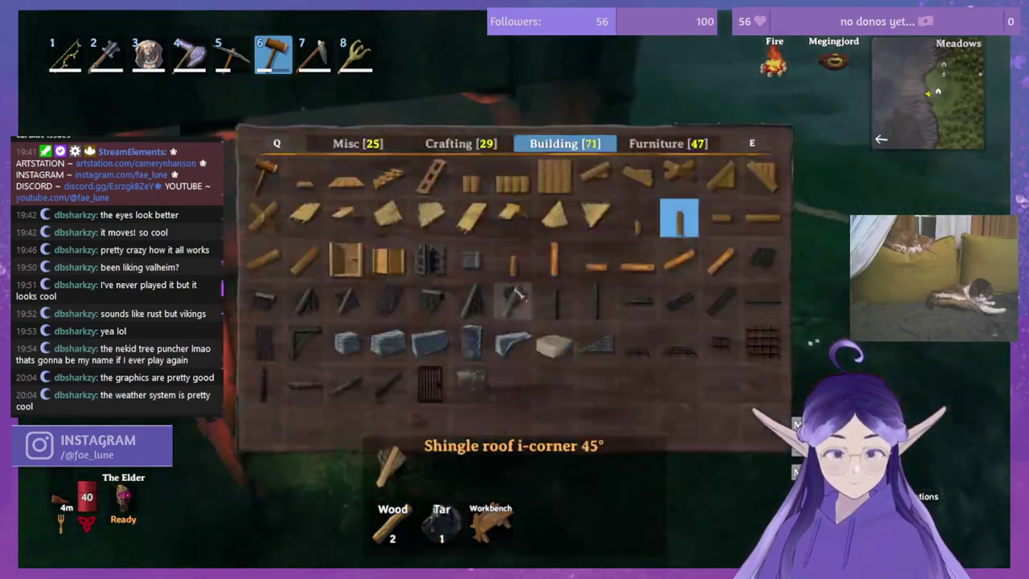
left_click(438, 146)
left_click(304, 176)
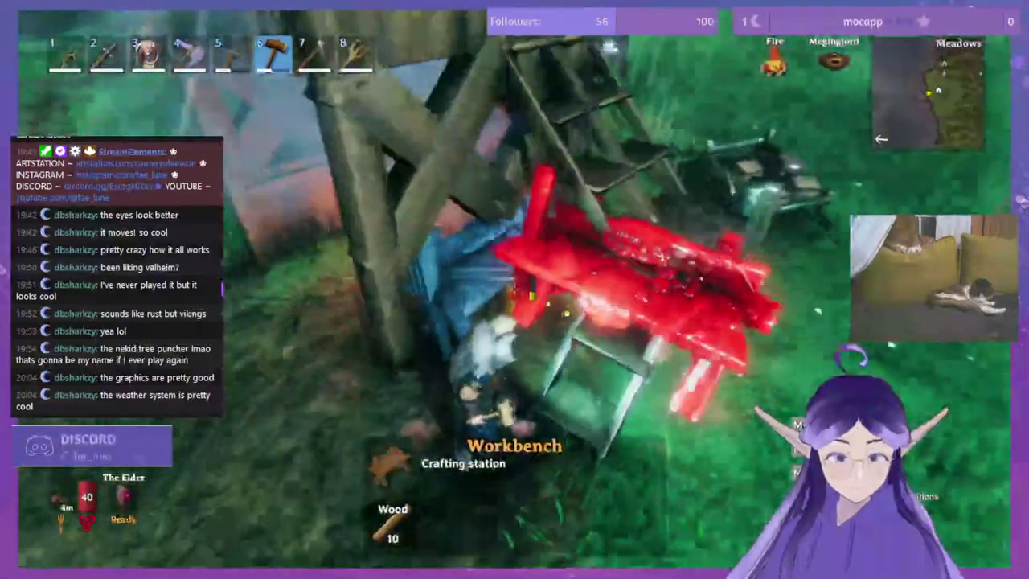
left_click(515, 290)
middle_click(514, 289)
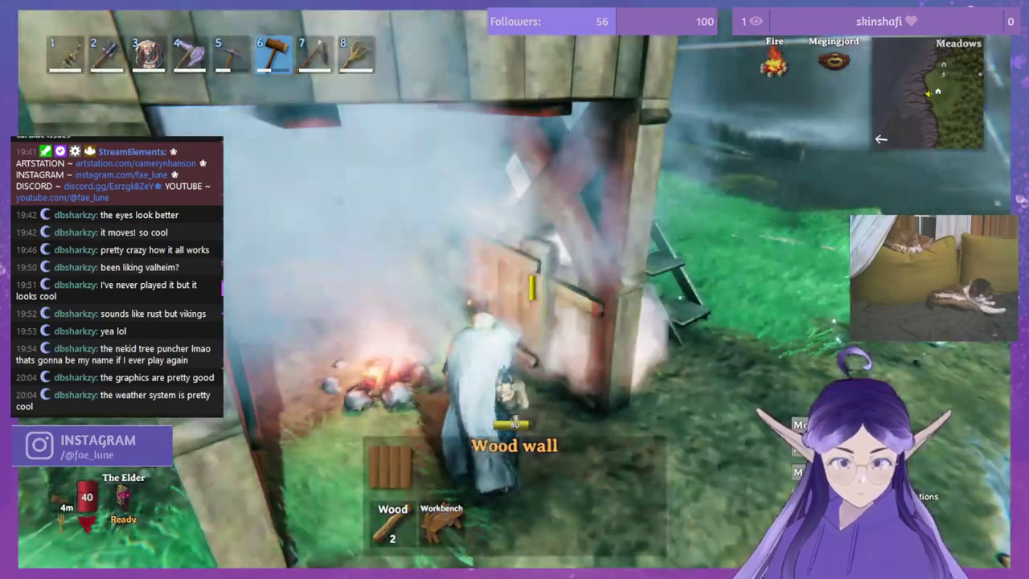
left_click(515, 289)
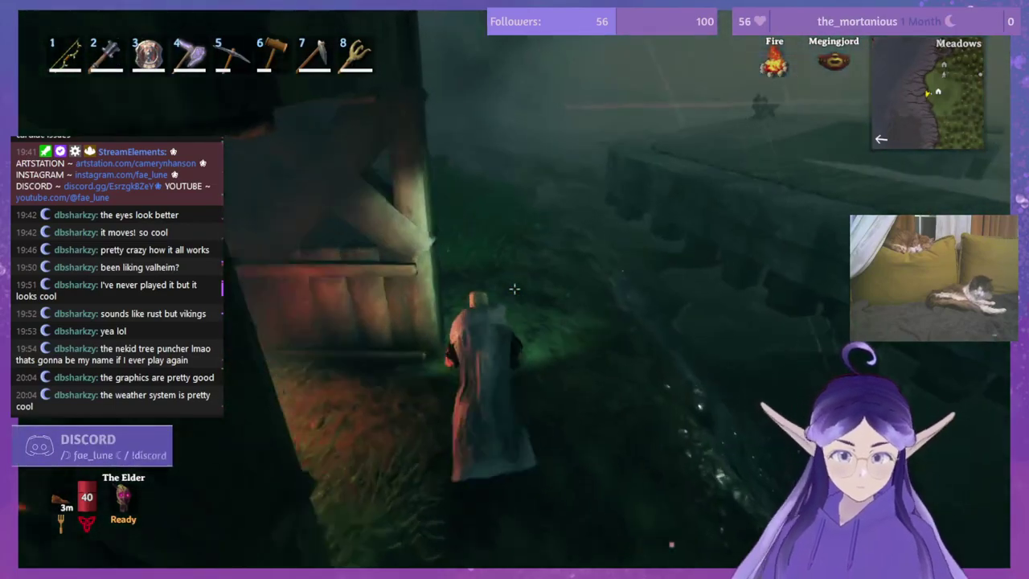
Step: Climb the ladder to the room above the campfire and use the bed to sleep
key("shift+w")
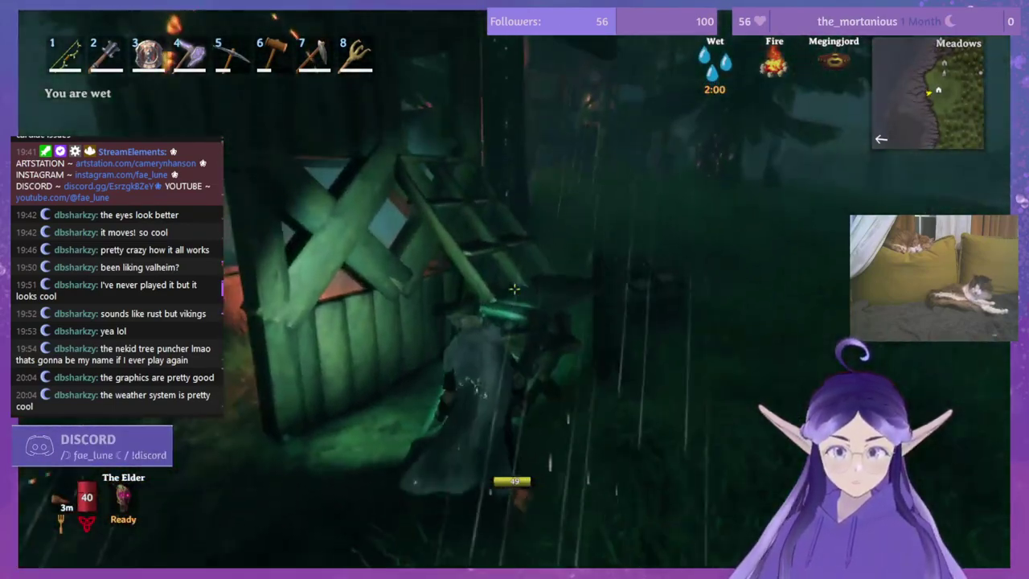
key("w")
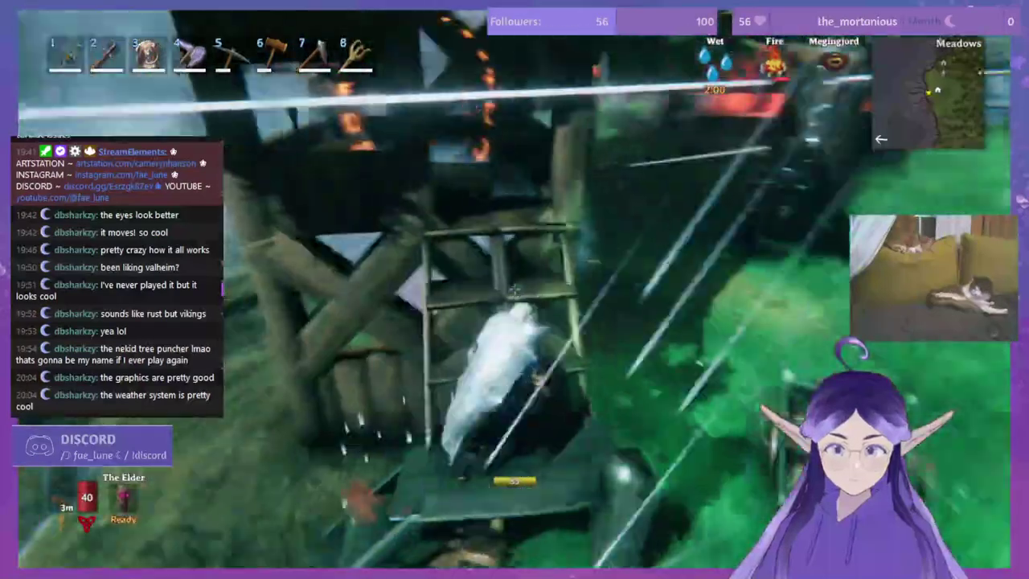
key("w")
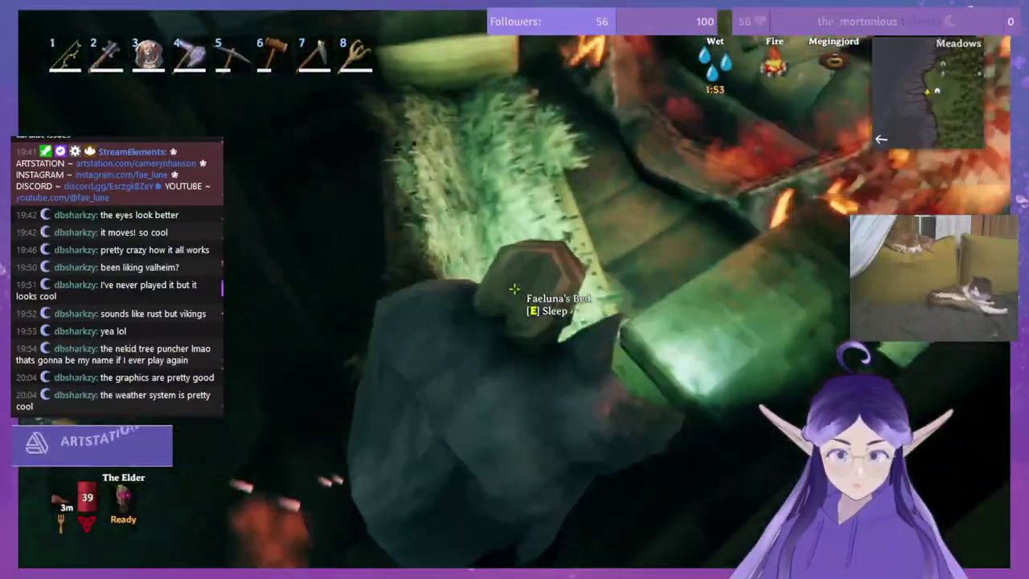
key("e")
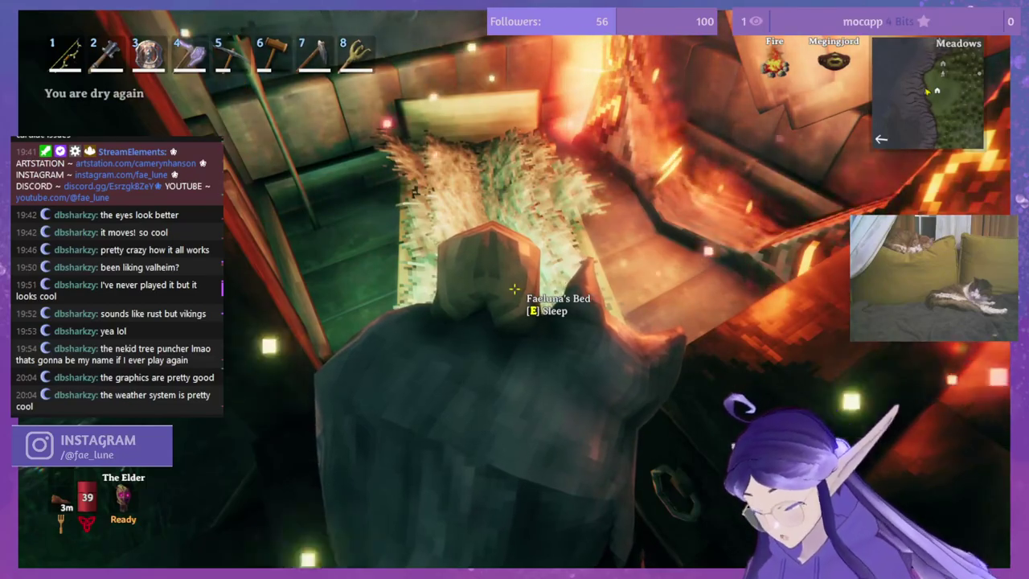
key("e")
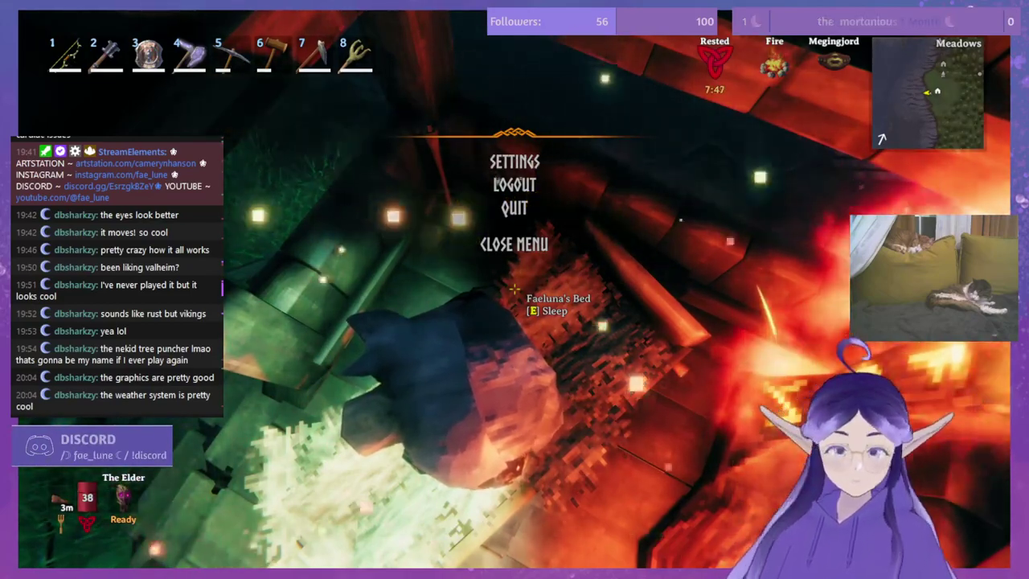
Step: Leave the upper room, walk around the outside of the shelter and check the carried materials in the inventory
key("w")
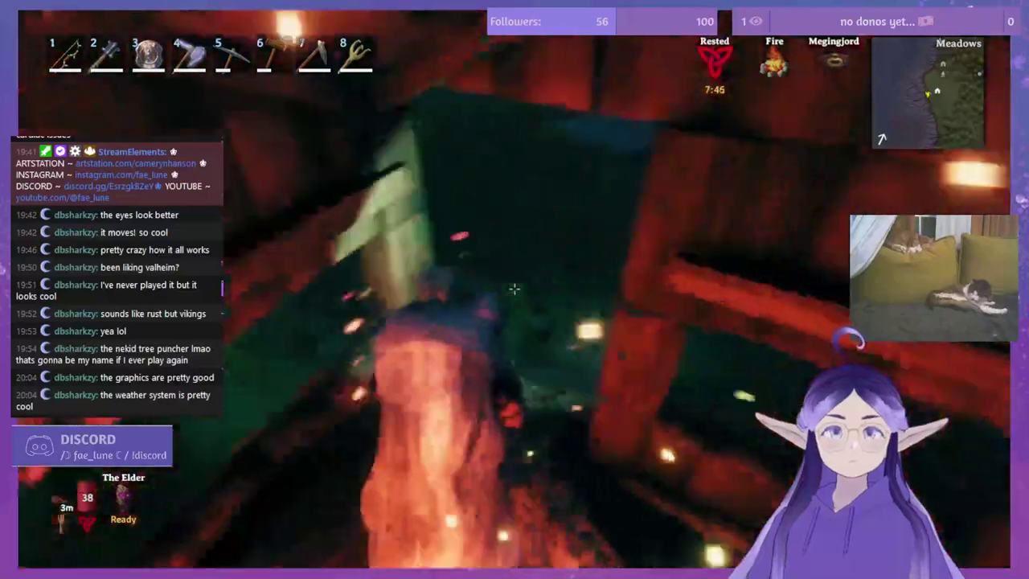
key("w")
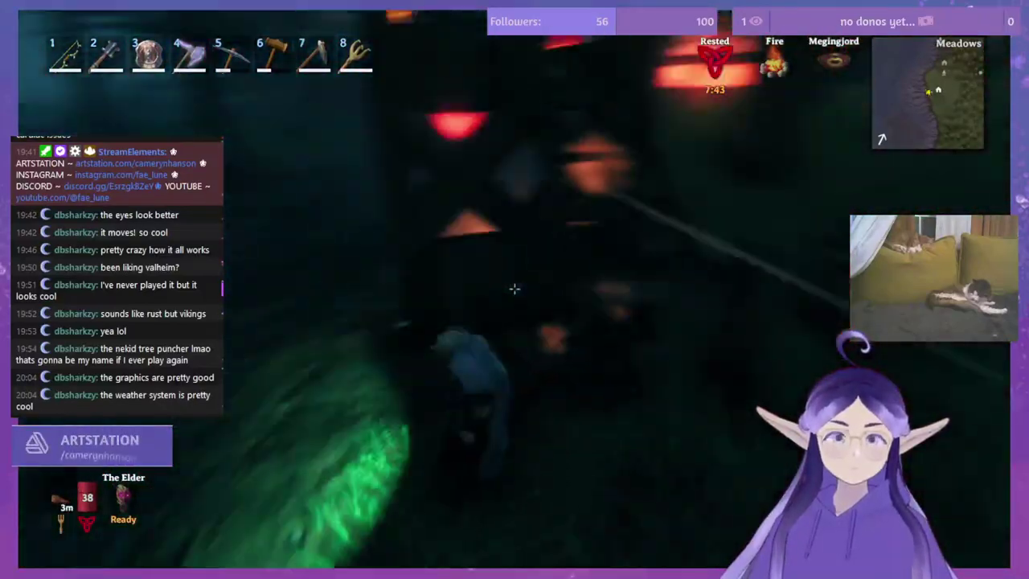
key("w")
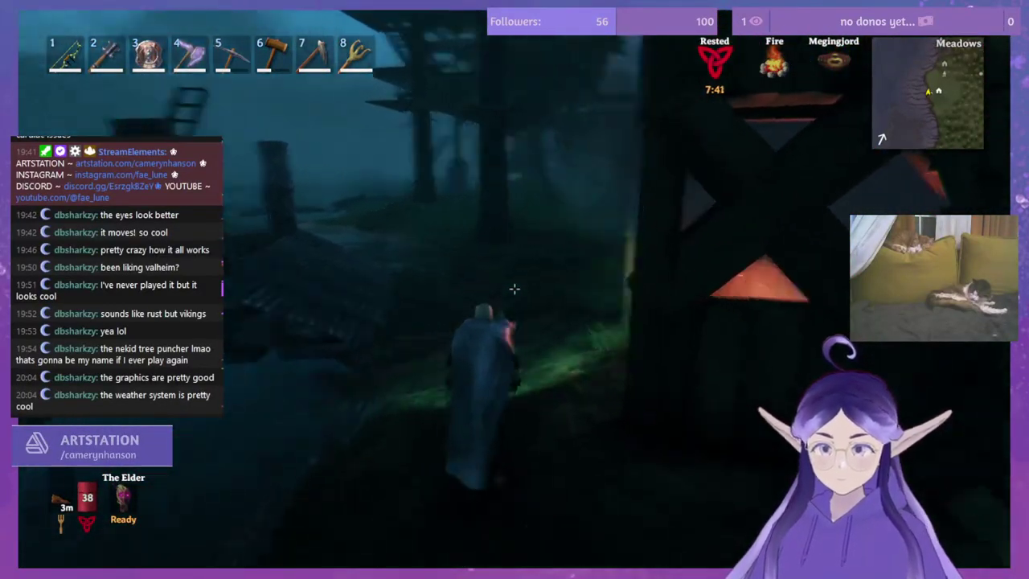
key("w")
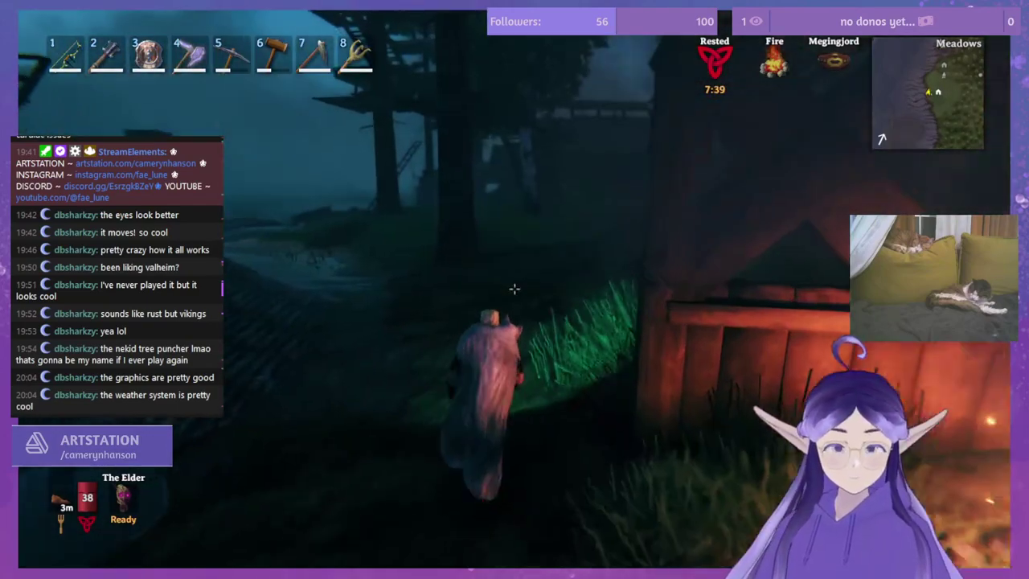
key("Tab")
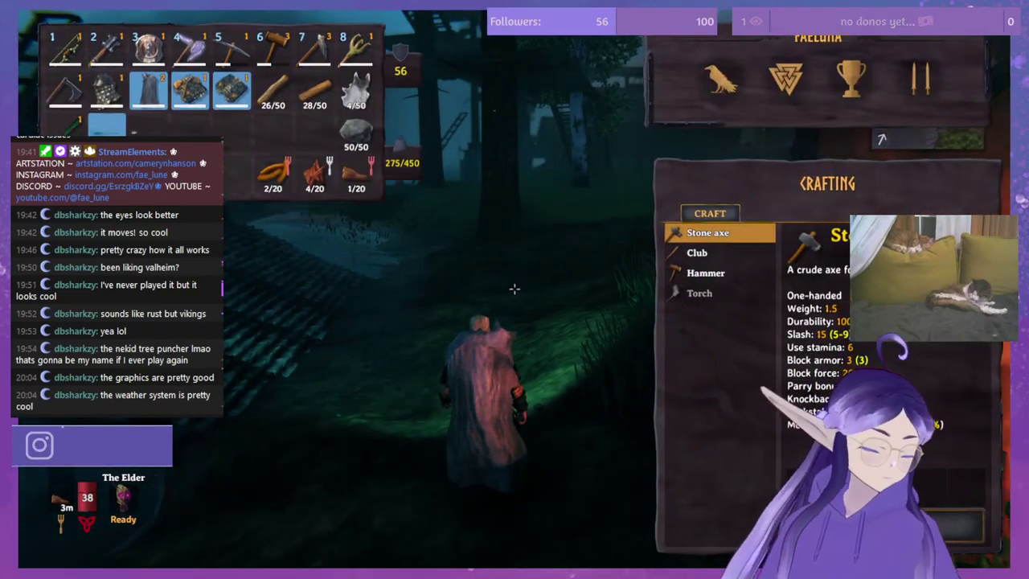
key("Tab")
Step: Refill the carried wood to a full stack of 50 from the cart's storage
key("w")
key("w")
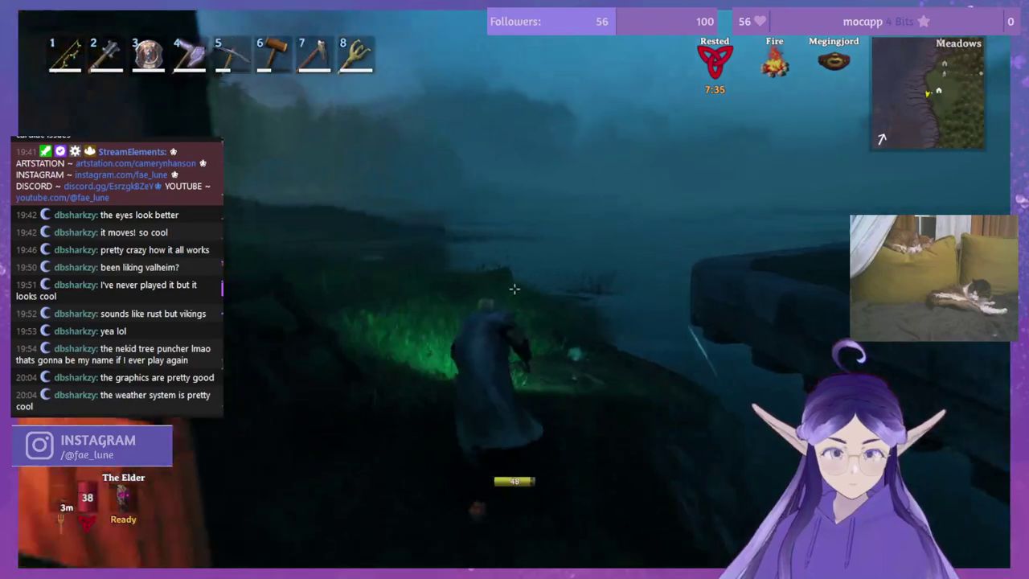
key("e")
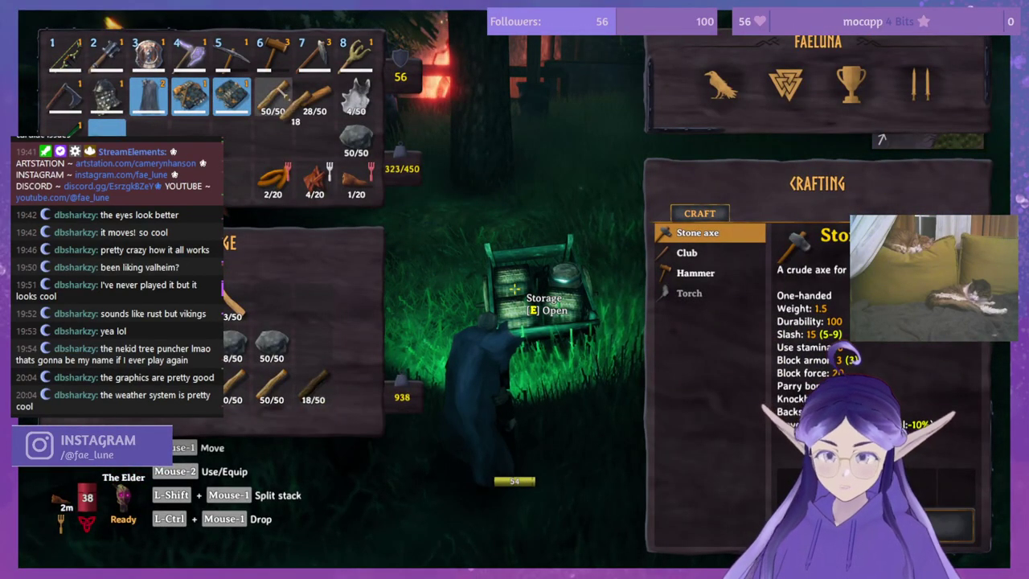
left_click(318, 386)
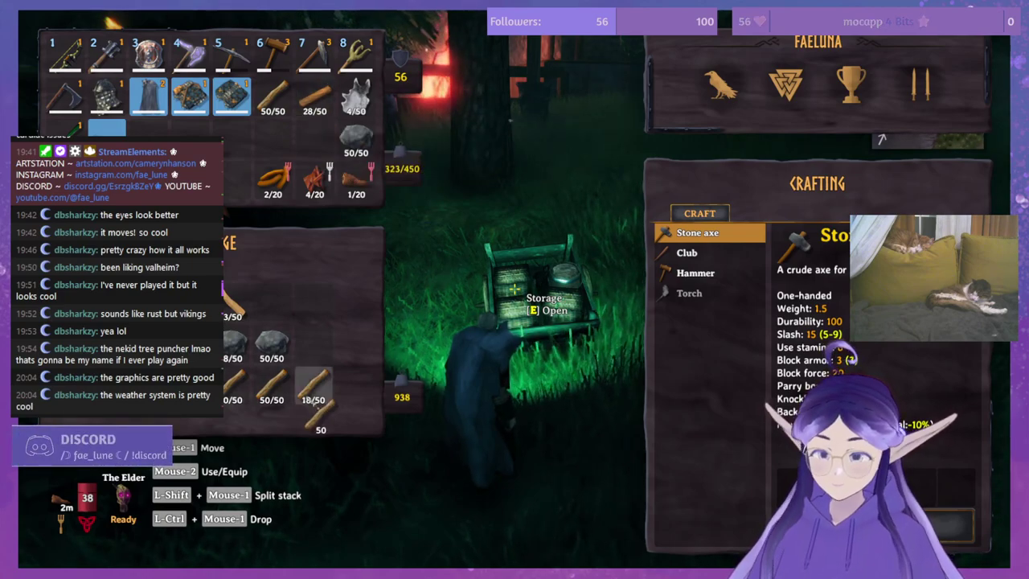
key("Tab")
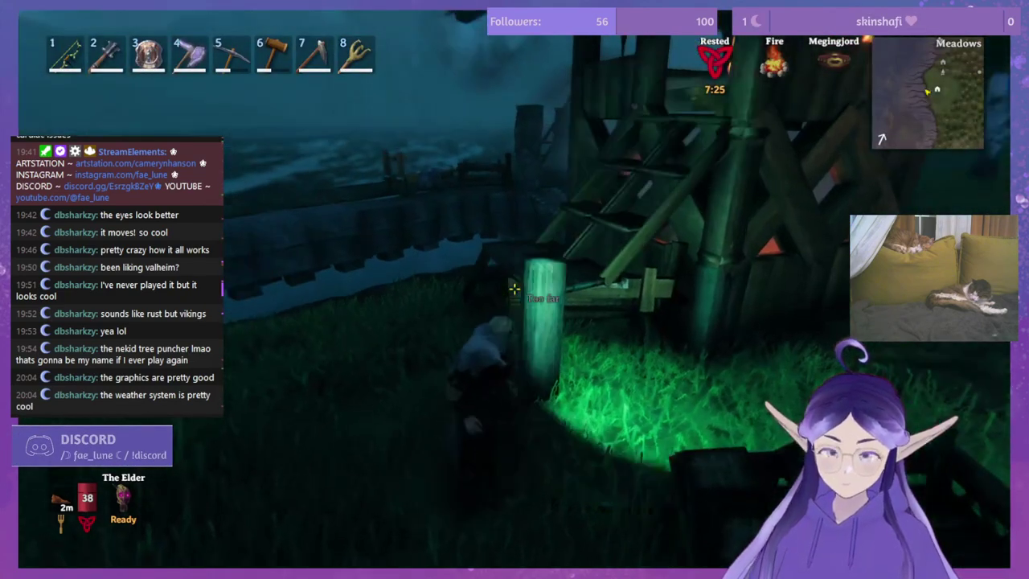
Step: Run from the shelter to the waterside platform and climb the ladder between the stone pillars
key("shift+w")
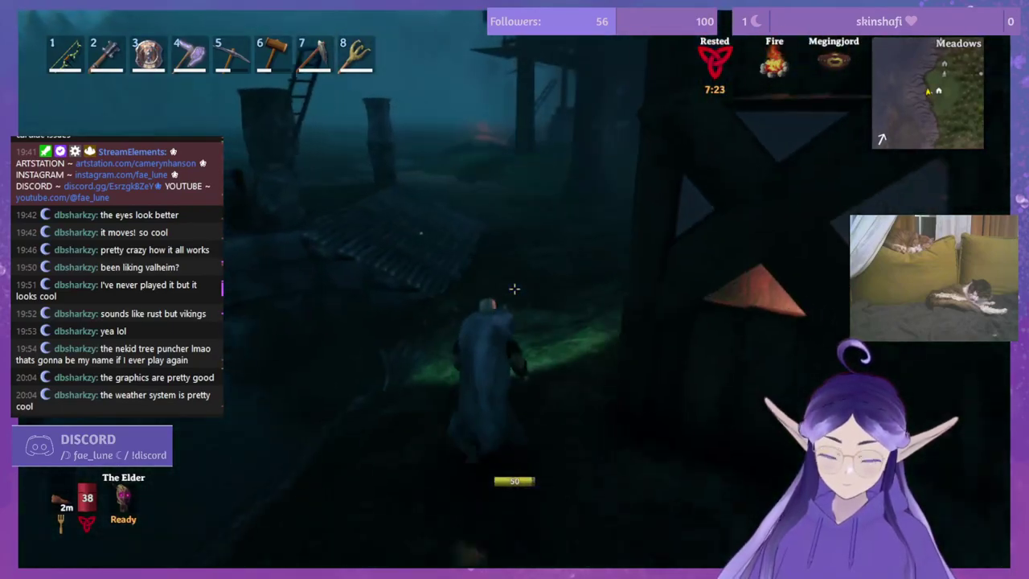
key("shift+w")
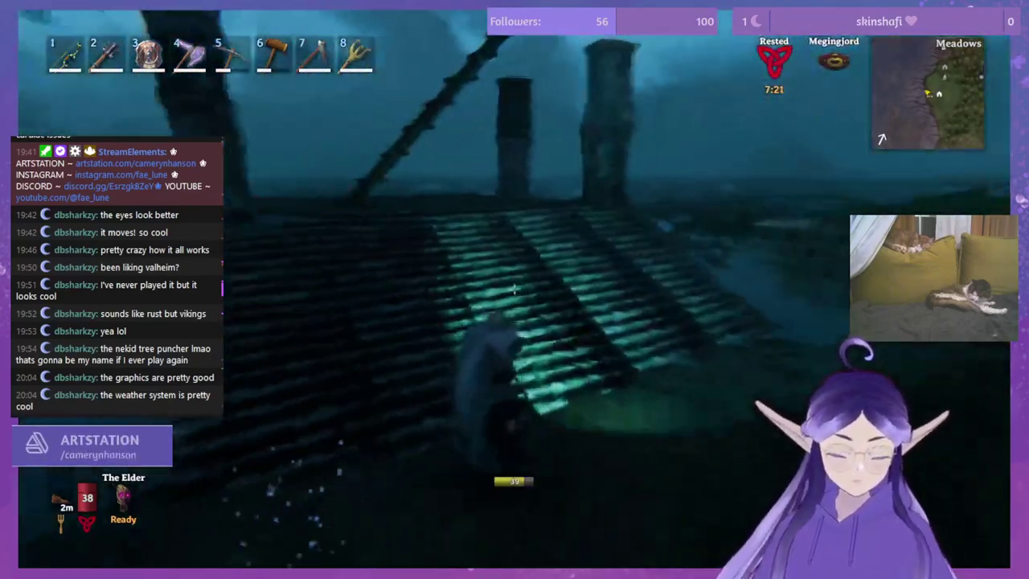
key("shift+w")
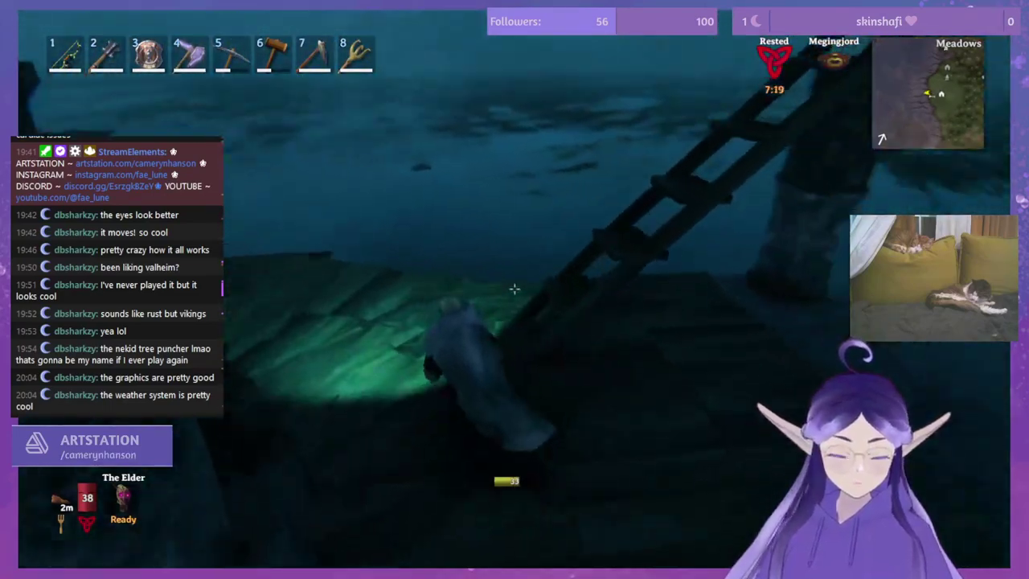
key("w")
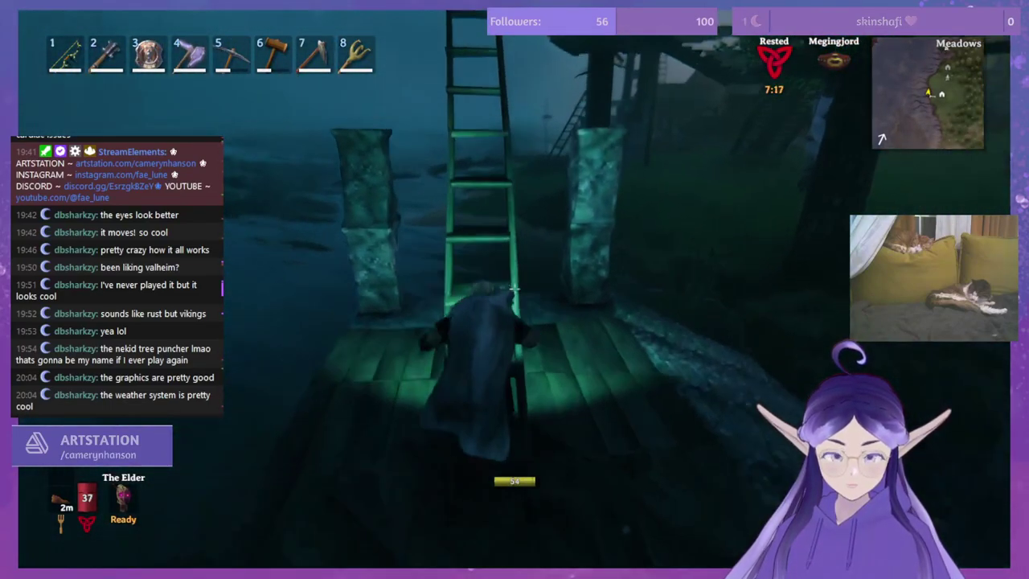
key("w")
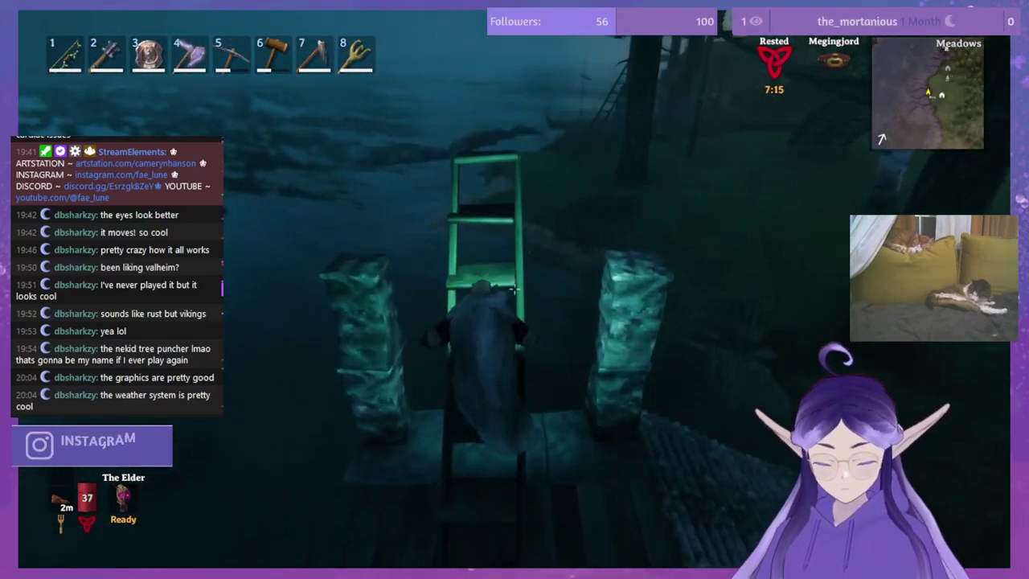
key("w")
Step: Equip the hammer and place 4 m log poles upright on top of the stone pillars around the waterside platform
key("6")
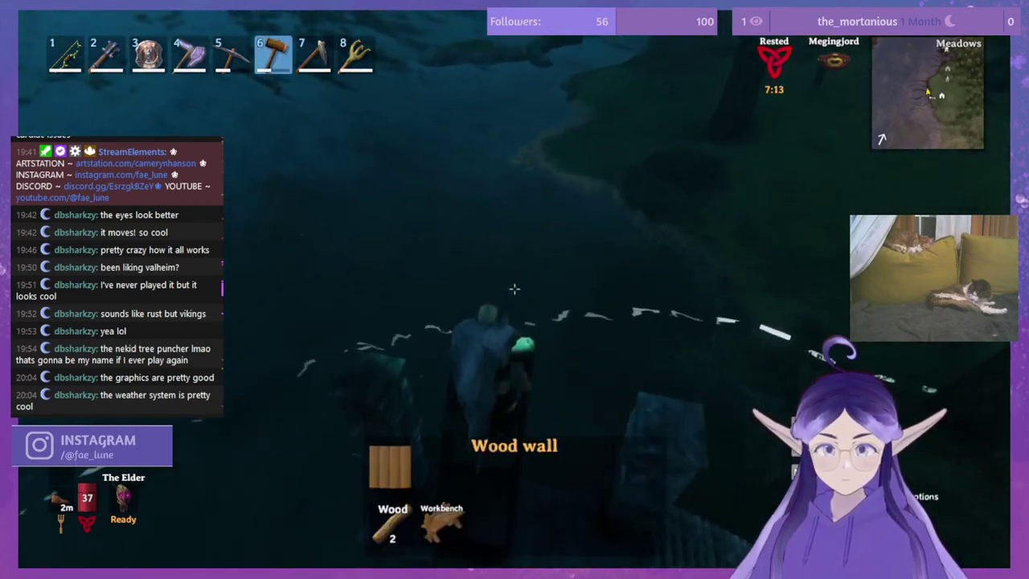
right_click(515, 289)
left_click(554, 263)
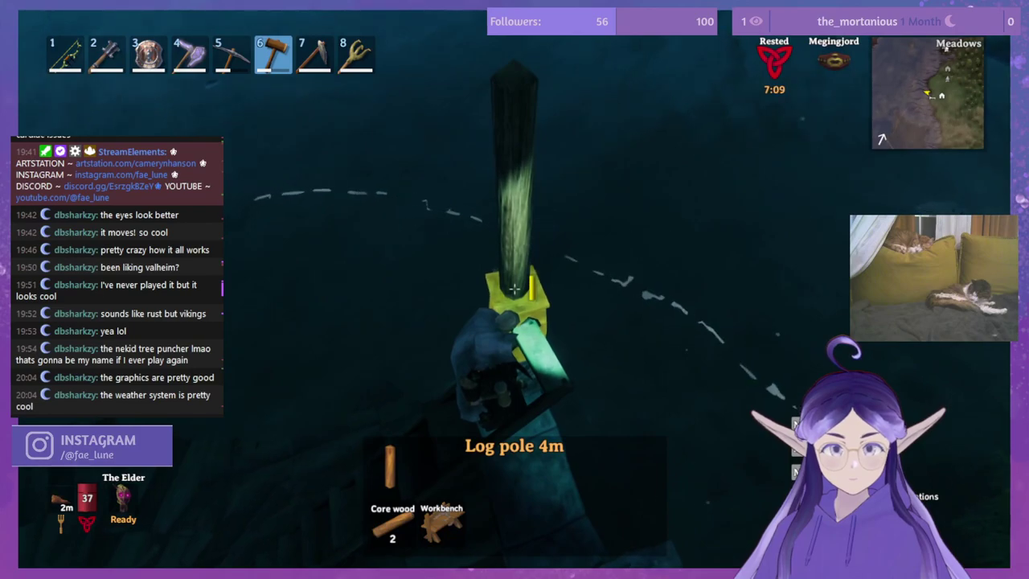
left_click(515, 288)
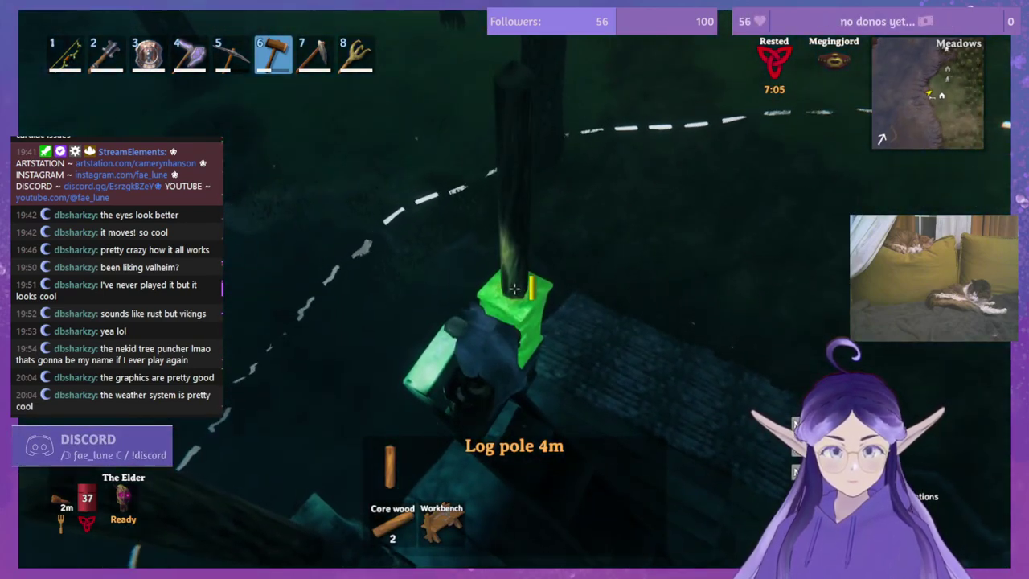
left_click(515, 288)
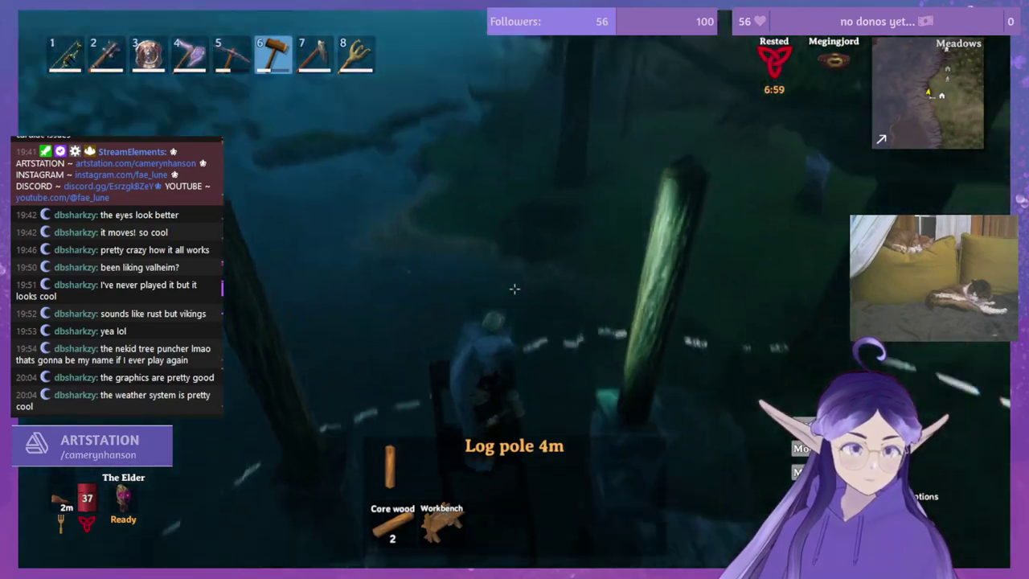
right_click(515, 289)
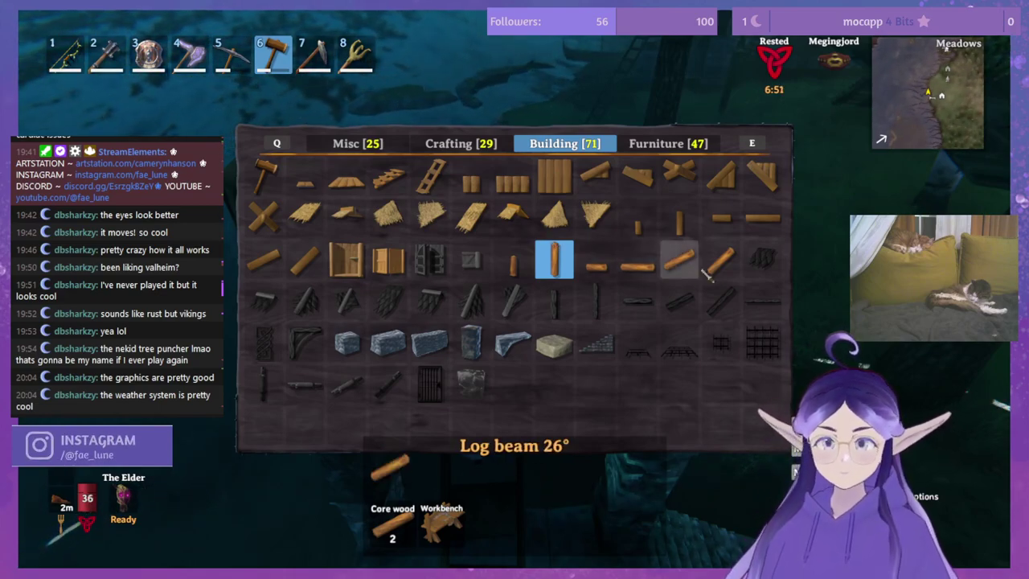
right_click(521, 270)
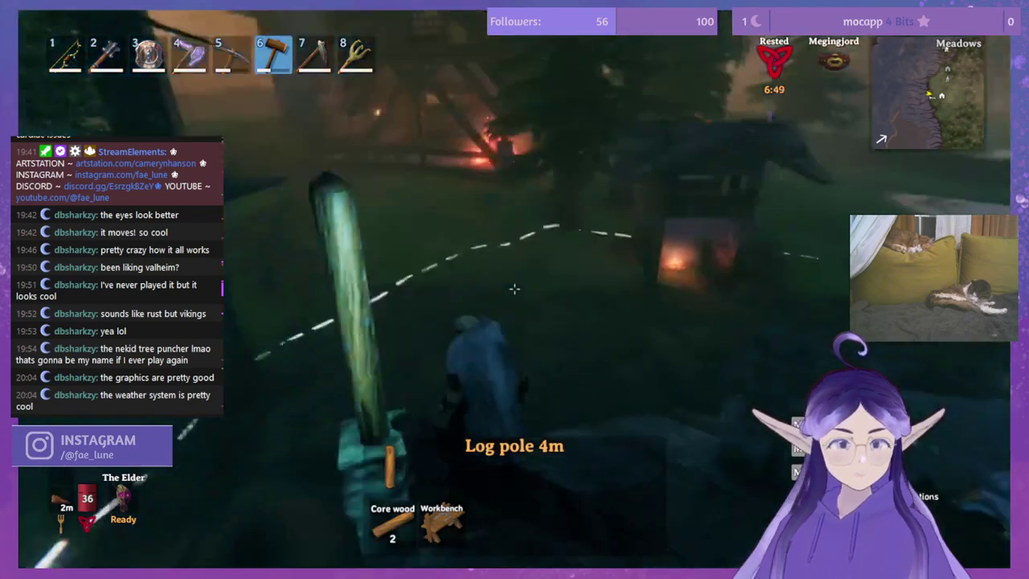
key("w")
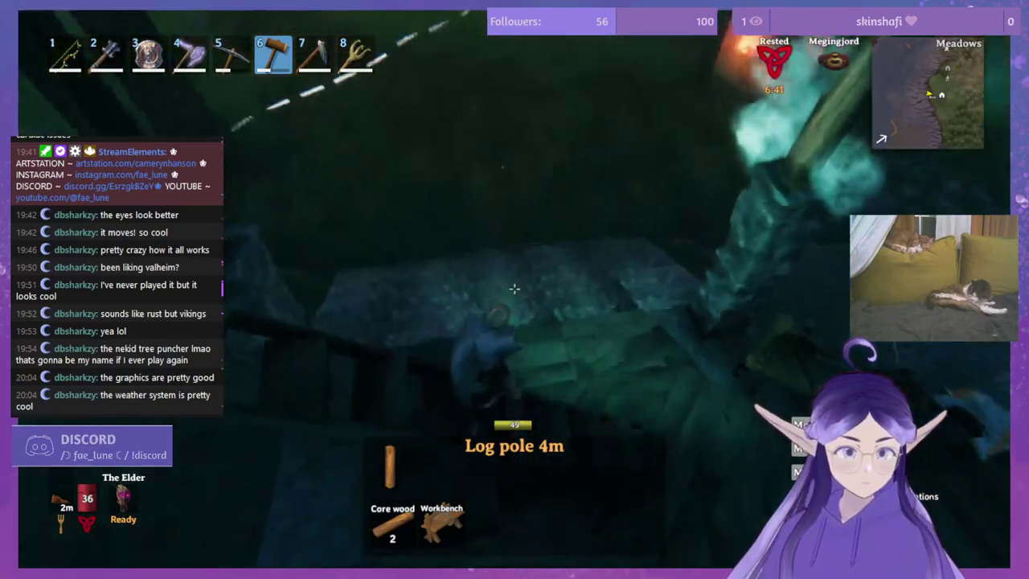
left_click(514, 289)
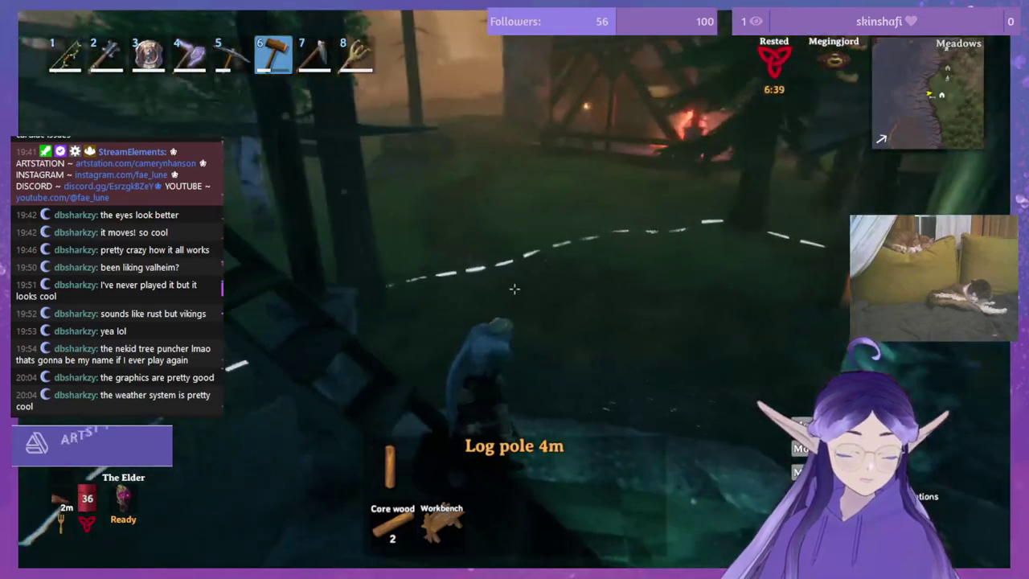
Step: Place 4 m log beams horizontally from the pole beside the ladder toward the neighbouring pillar
right_click(514, 290)
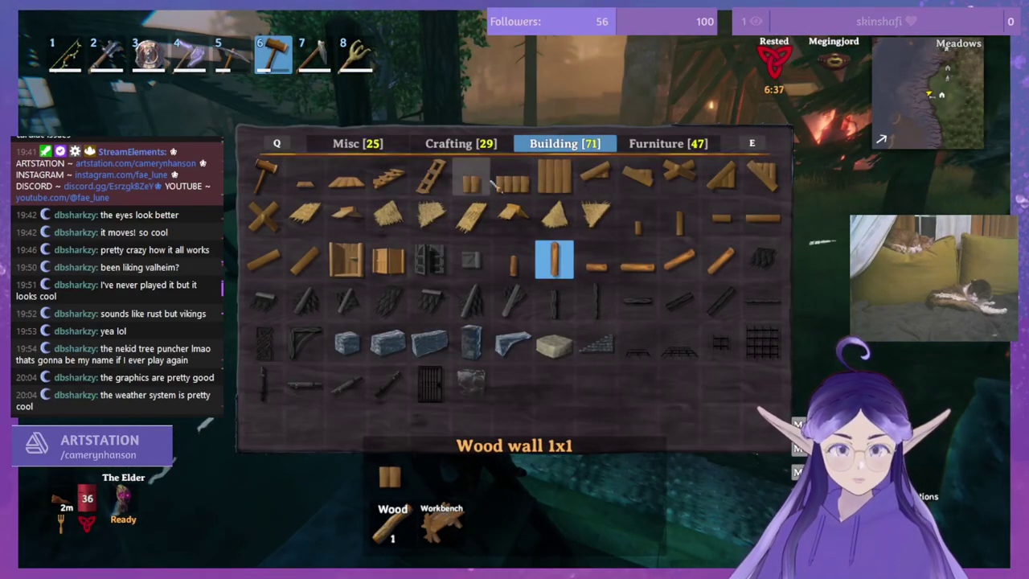
left_click(637, 261)
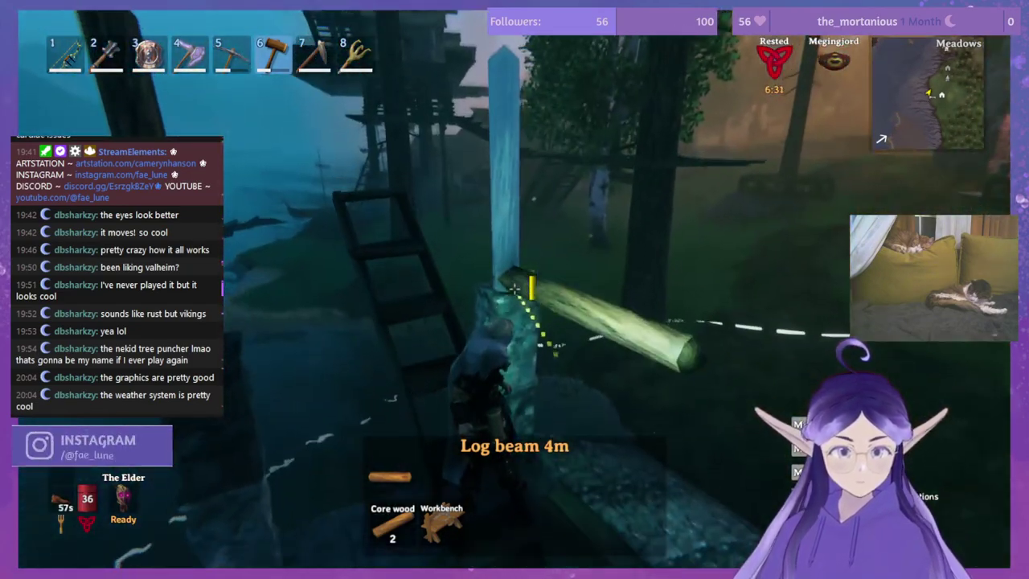
left_click(515, 289)
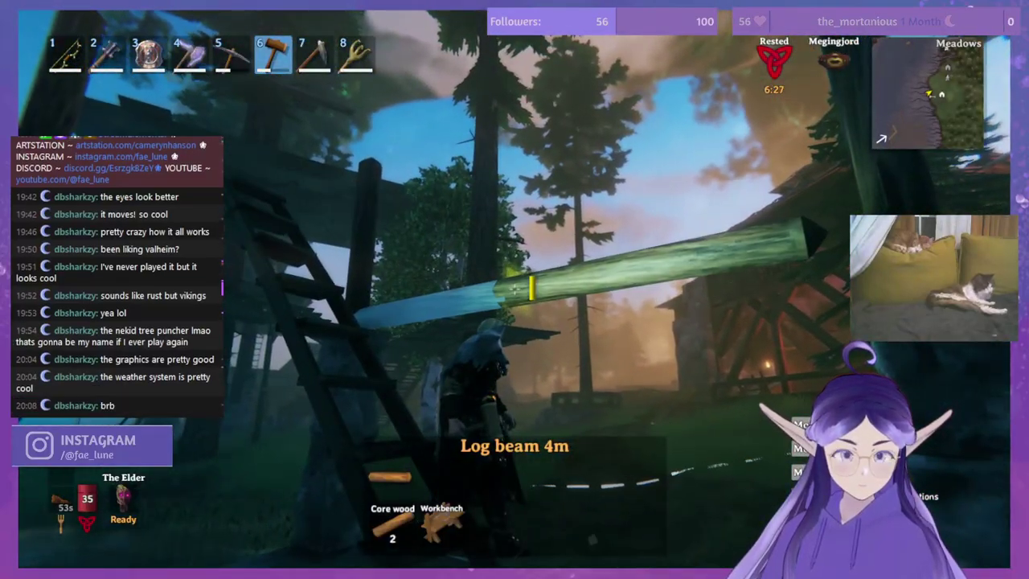
left_click(514, 289)
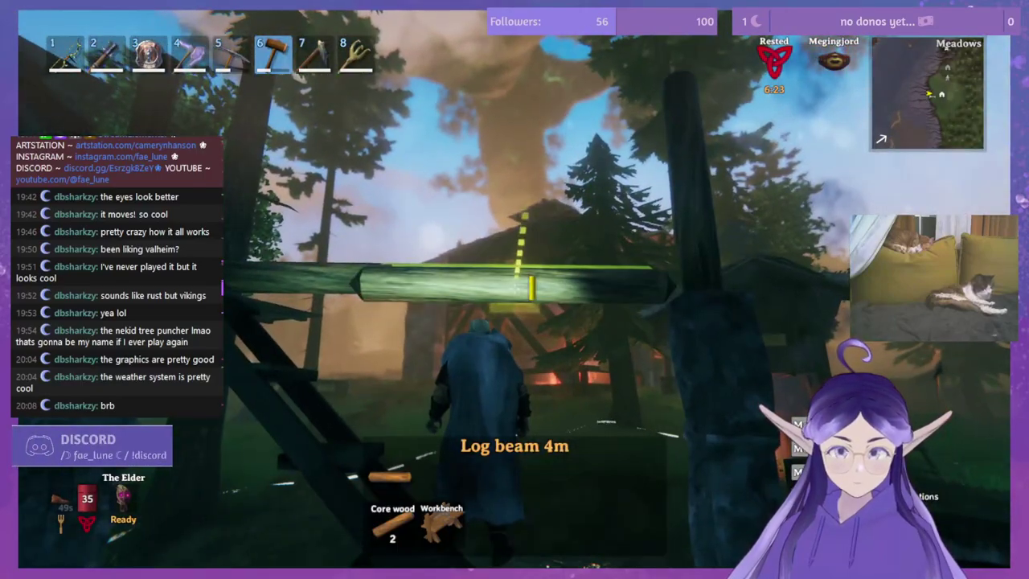
Step: Extend the horizontal span from the opposite pole with log beams, using a 2 m log beam to bridge the gap
right_click(515, 289)
left_click(597, 257)
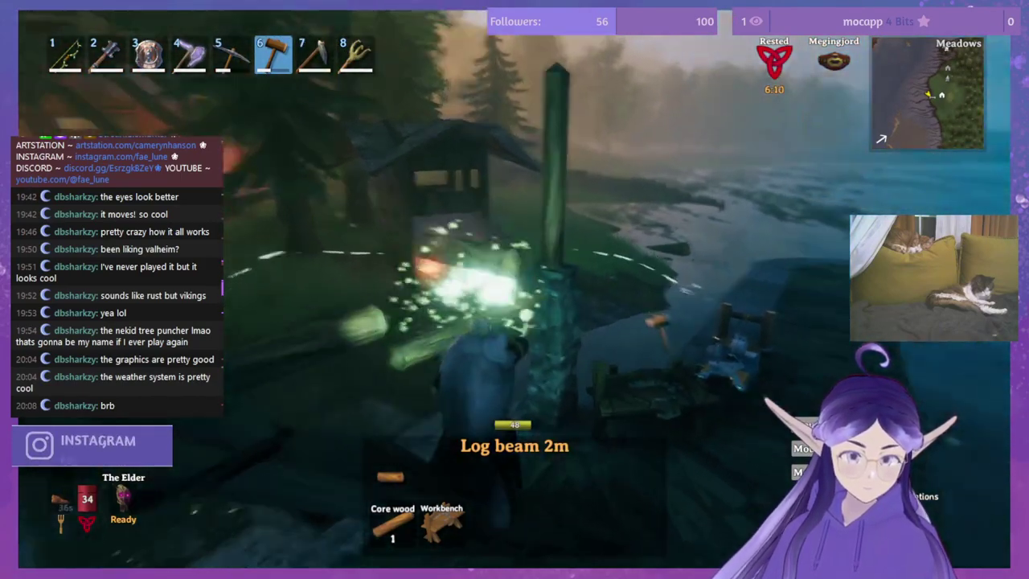
right_click(514, 288)
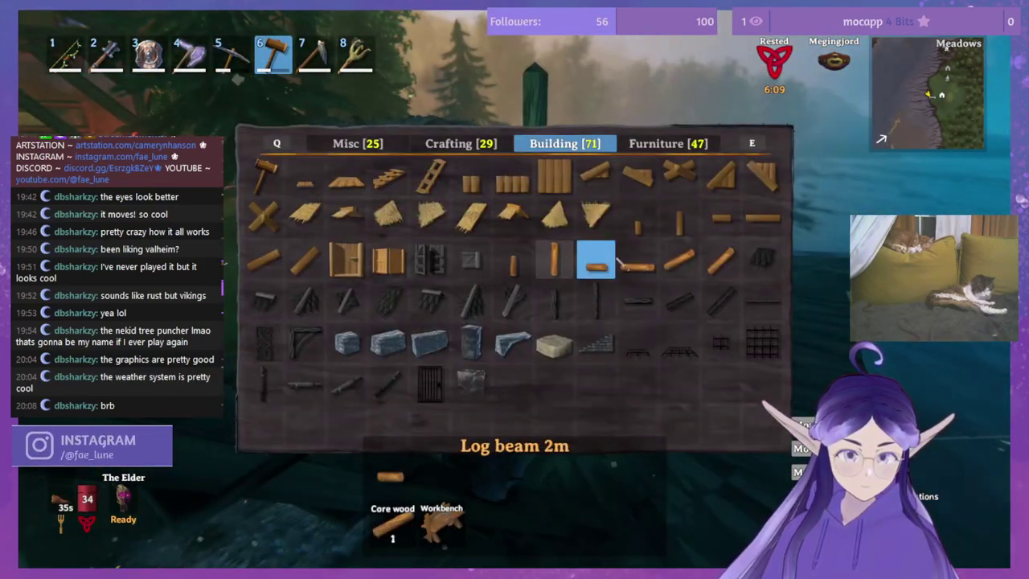
left_click(626, 266)
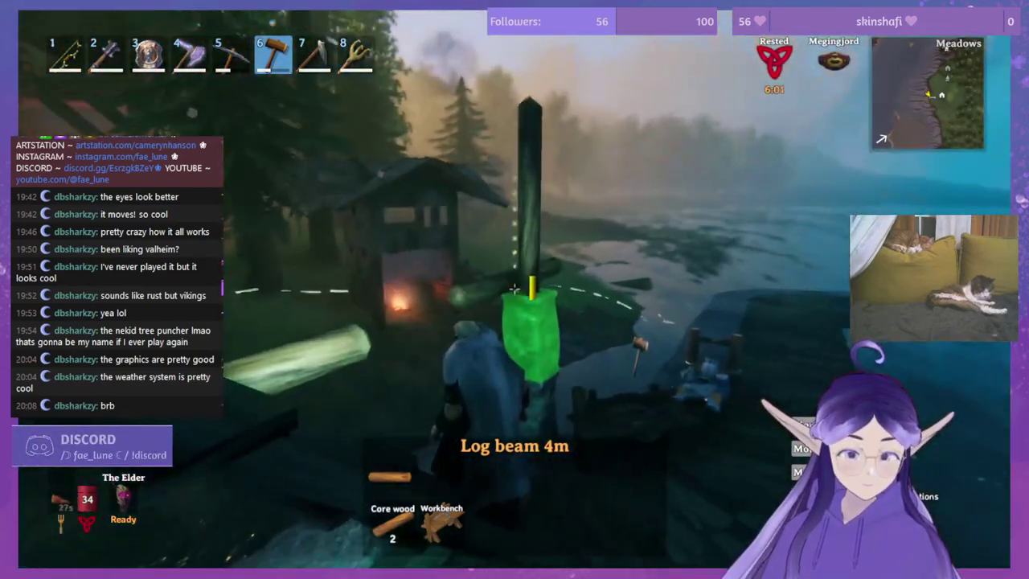
left_click(515, 287)
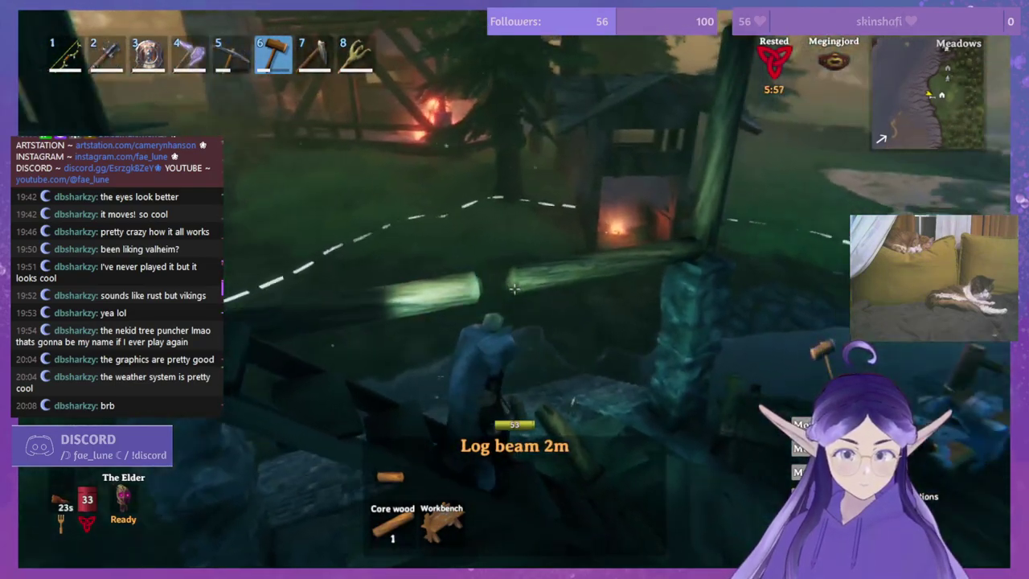
left_click(515, 288)
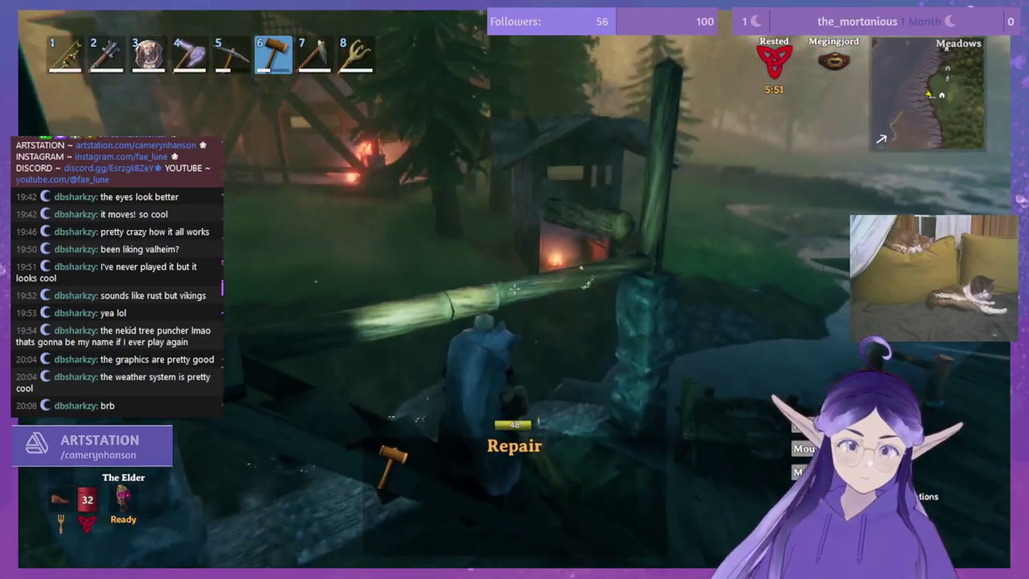
Step: Dismantle the horizontal log beams and collect the dropped core wood from the platform
left_click(514, 288)
key("w")
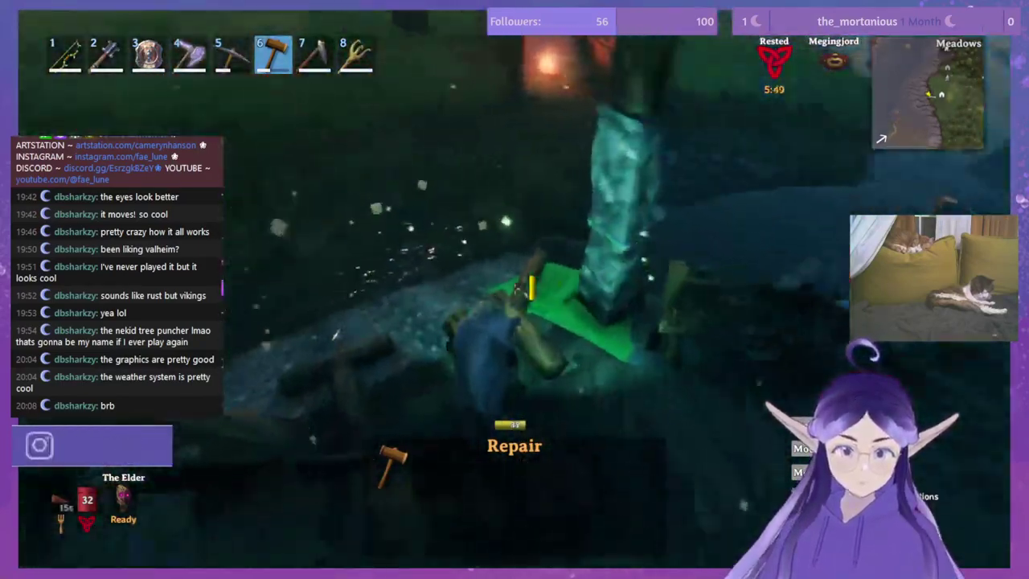
key("w")
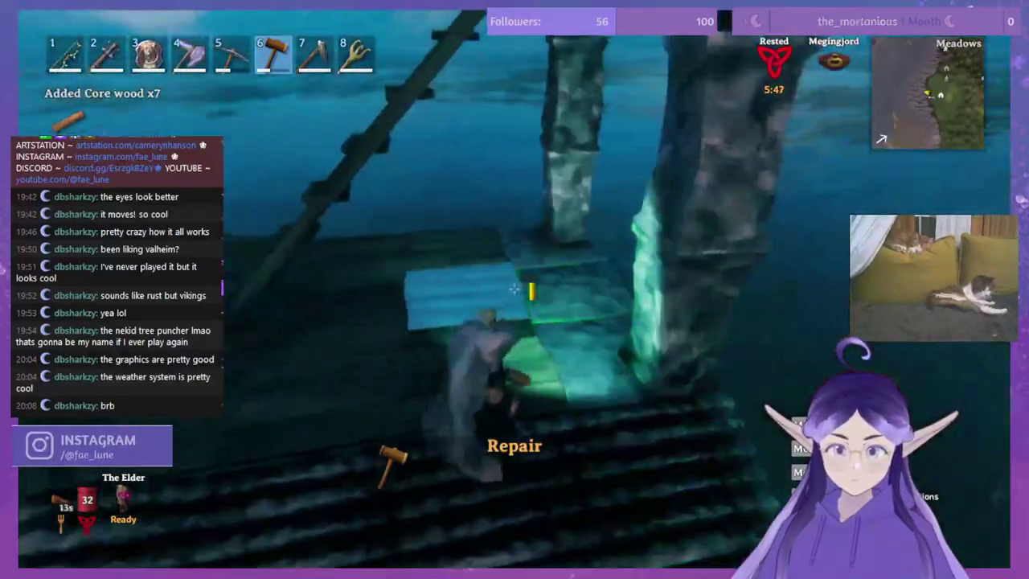
Step: Leave the waterside platform, run through the settlement to the workshop and repair the iron pickaxe
key("w")
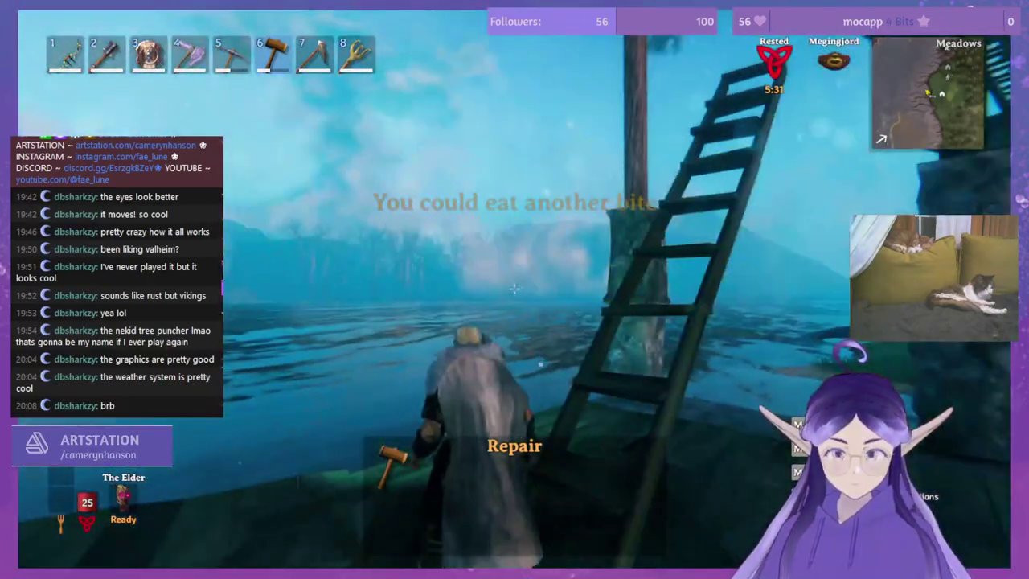
key("w")
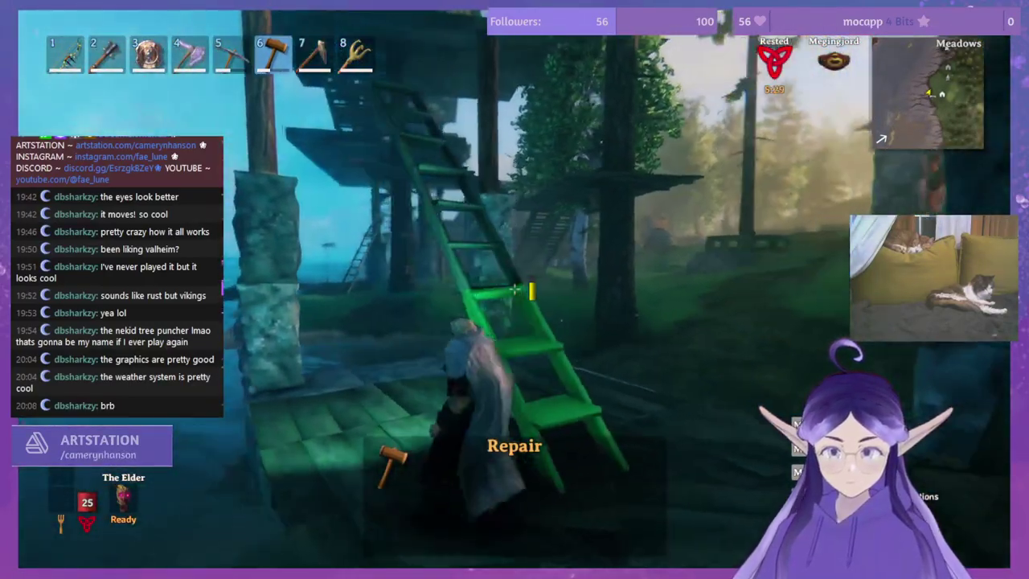
key("shift+w")
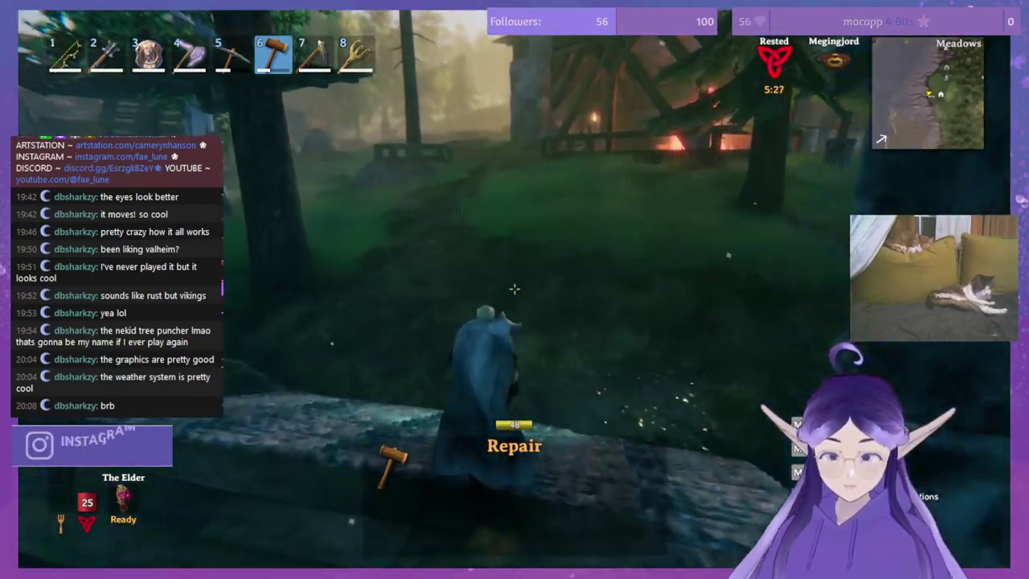
key("shift+w")
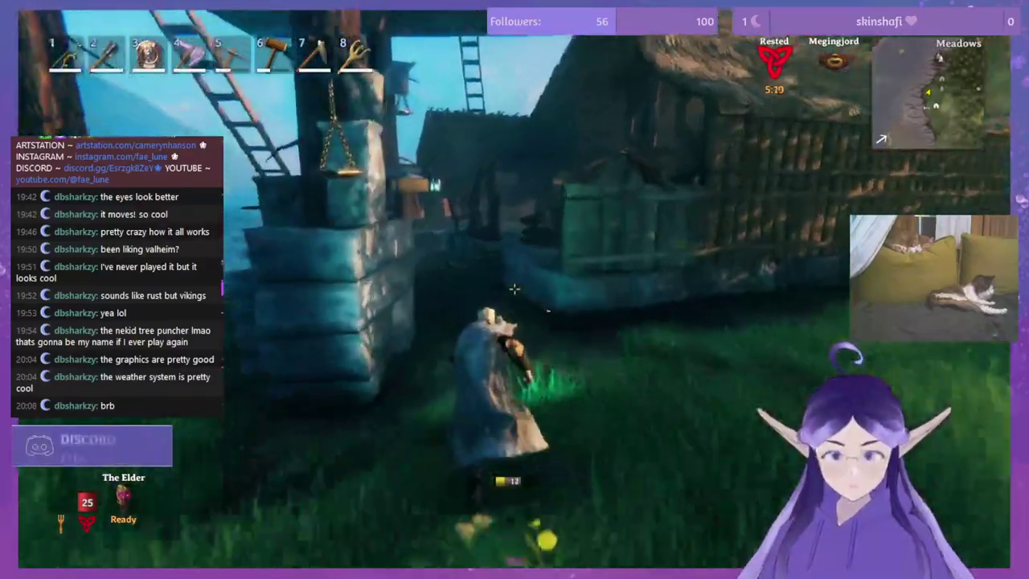
key("shift+w")
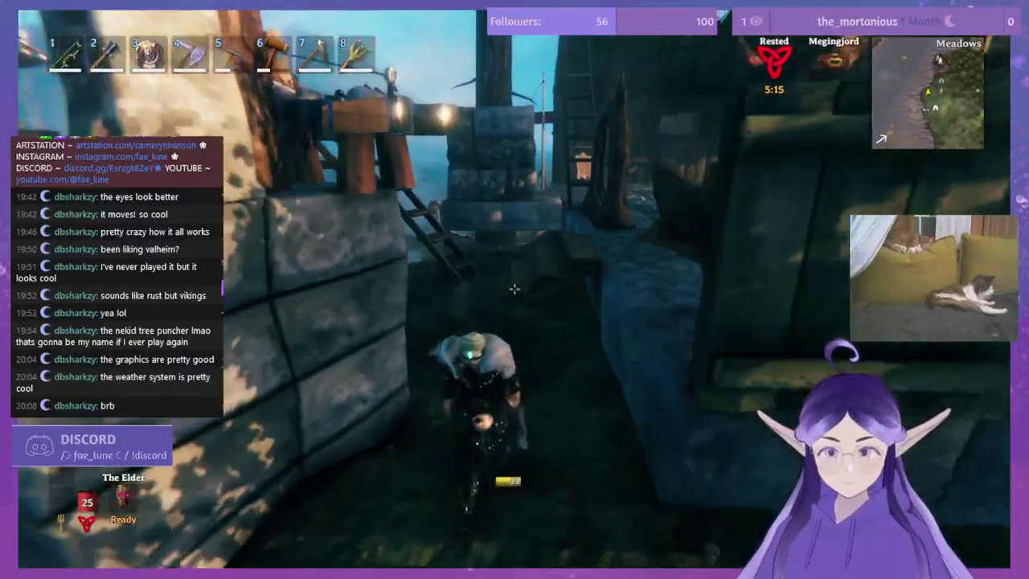
key("w")
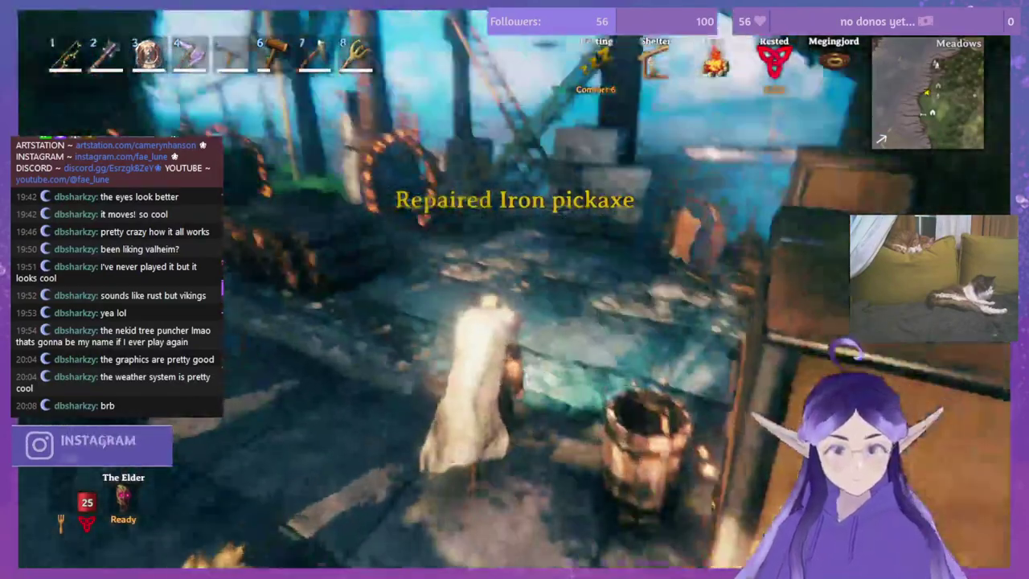
Step: Board the moored longship, take the helm and steer it away from the shore under sail
key("w")
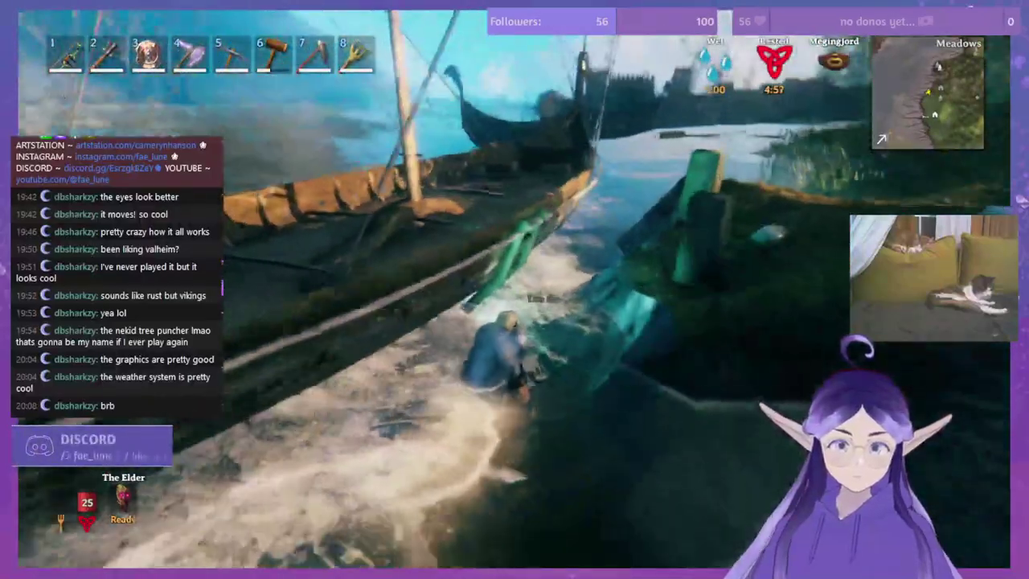
key("w")
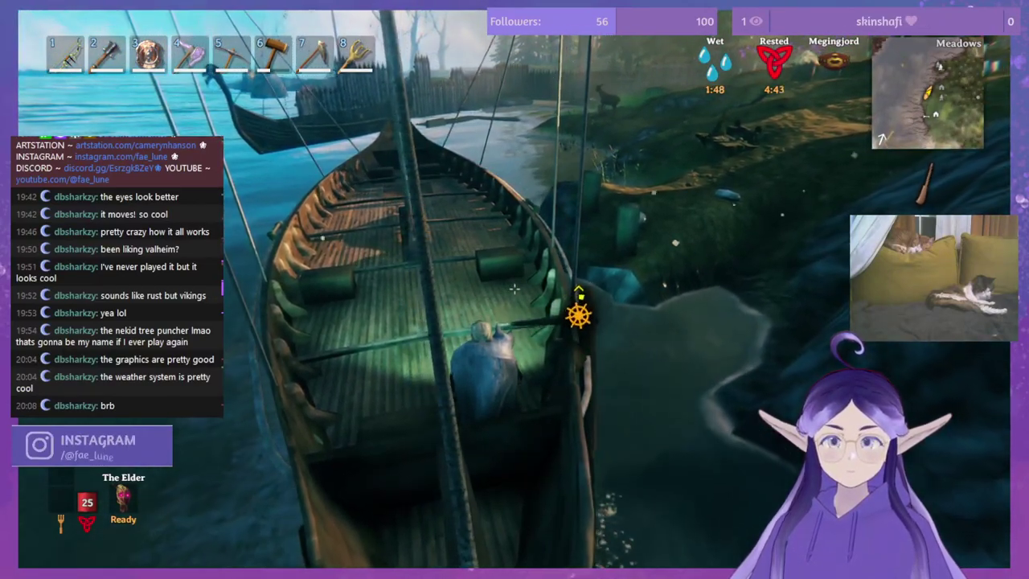
key("d")
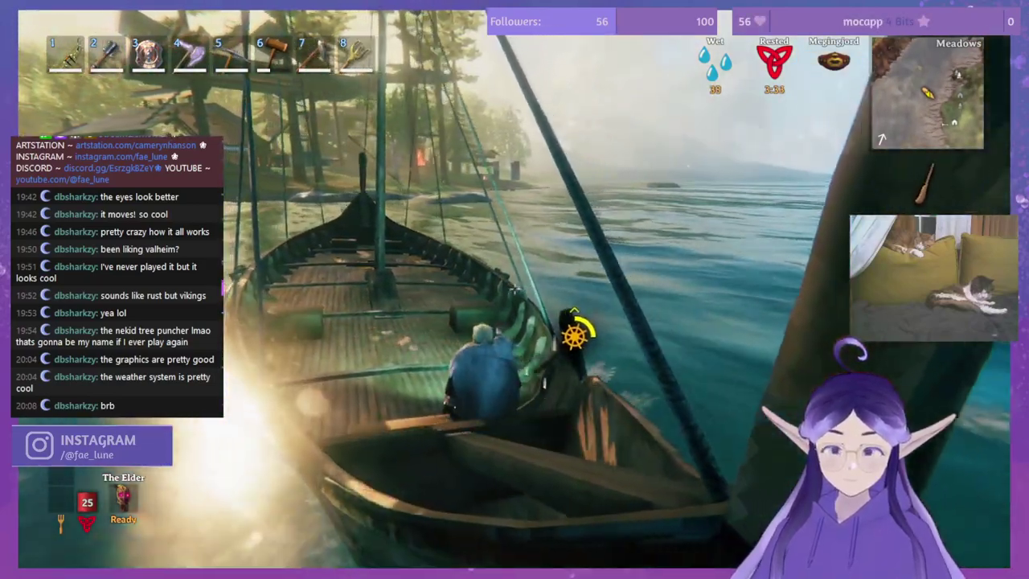
scroll(515, 289, "down", 5)
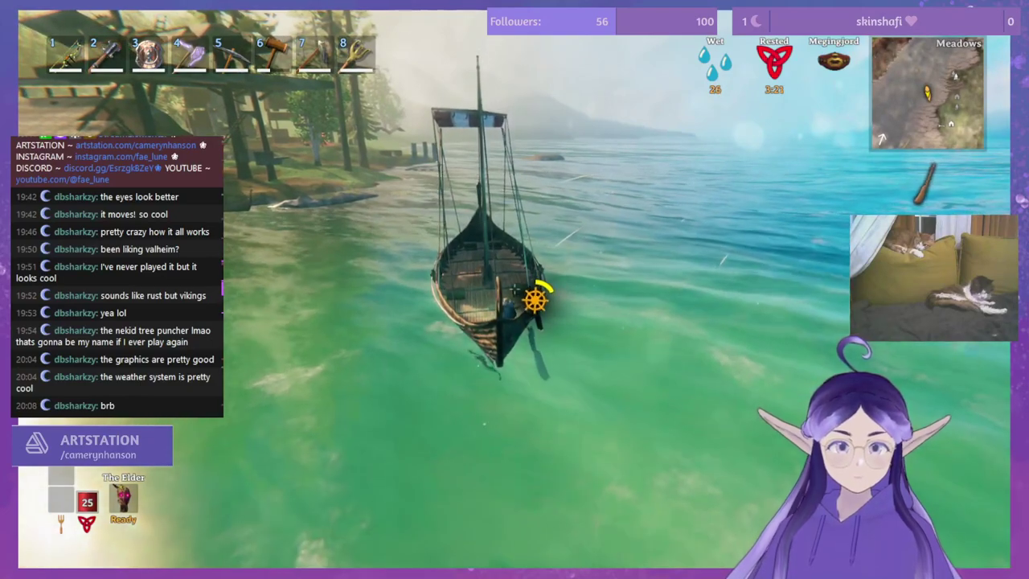
key("w")
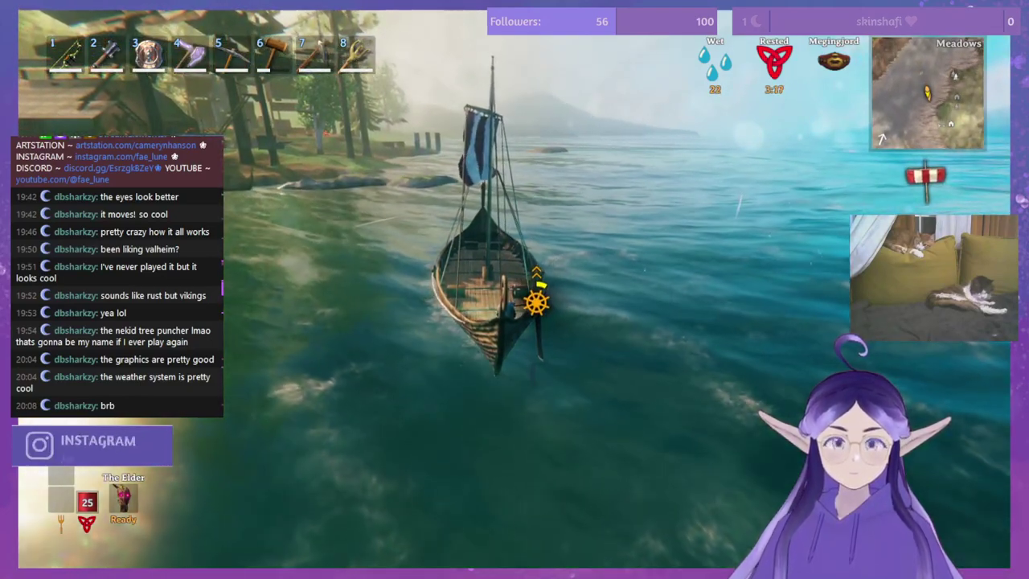
Step: Steer the longship back to the wooden dock, switching from sail to paddling, and leave the helm inside the harbour
key("w")
key("d")
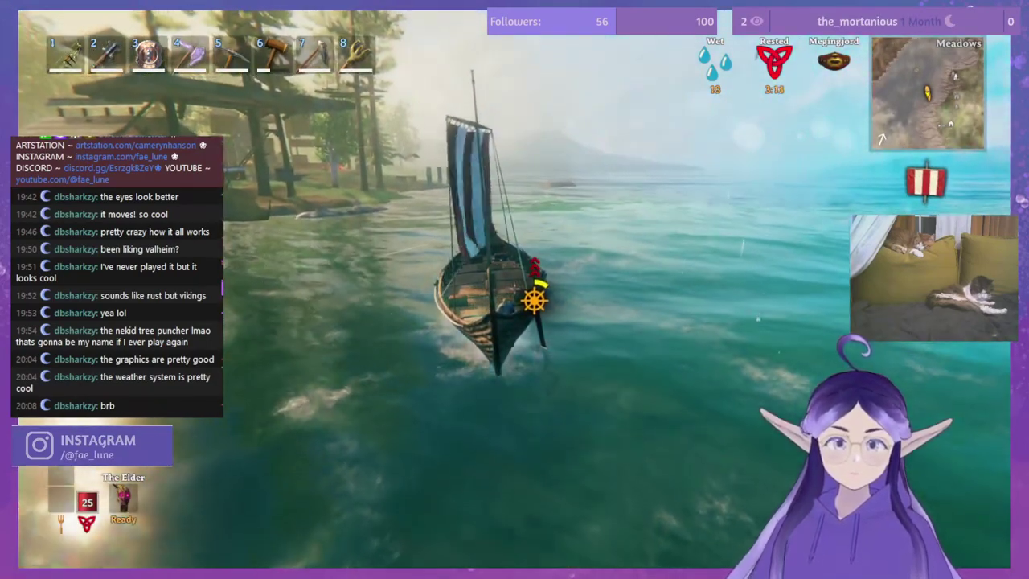
key("s")
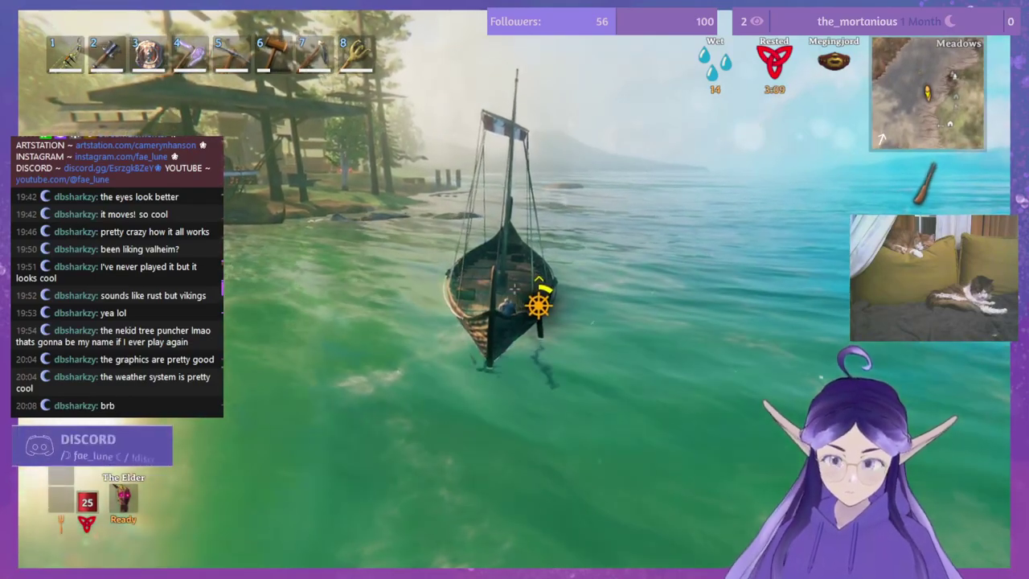
key("a")
key("a")
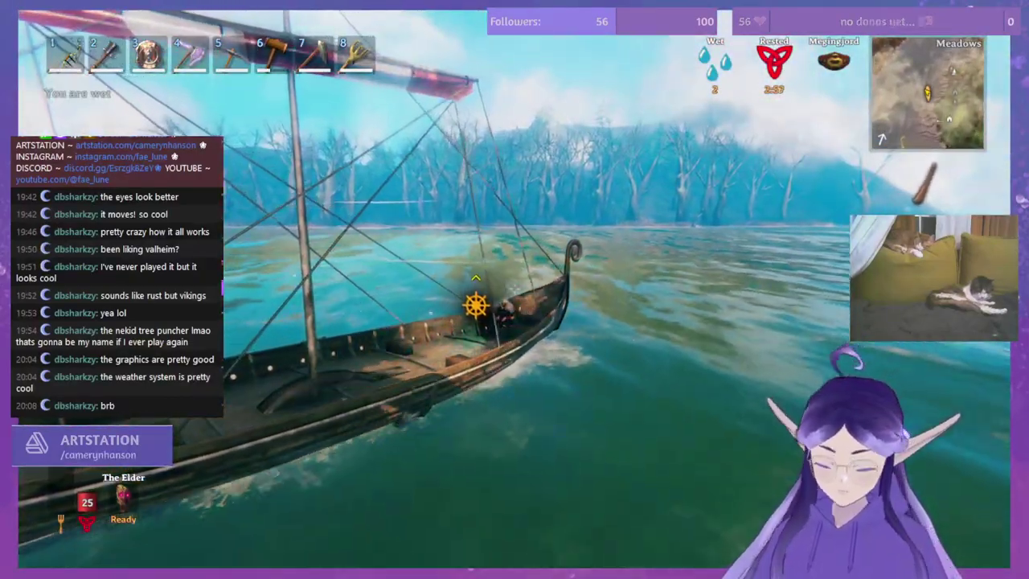
scroll(515, 290, "down", 5)
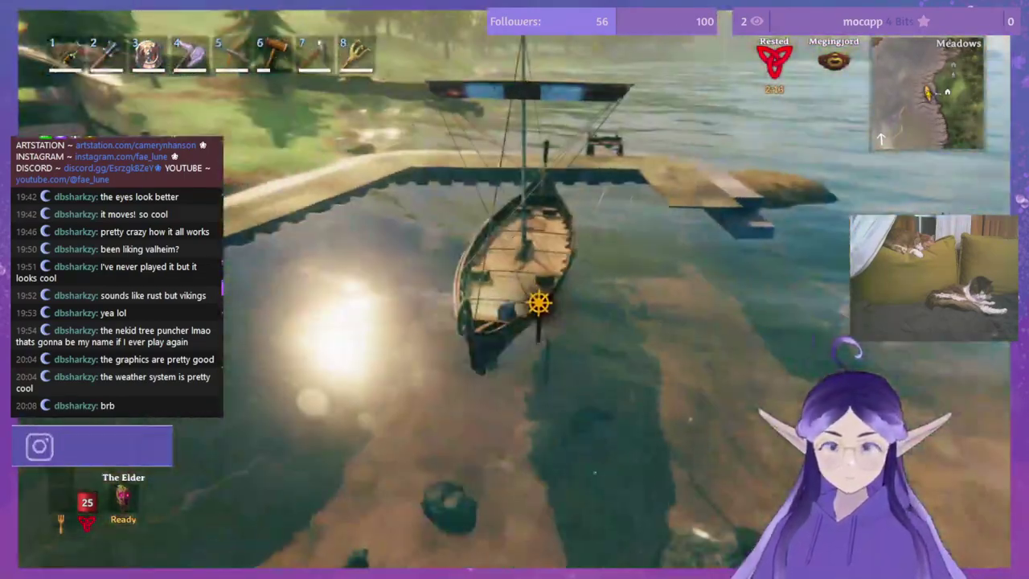
key("e")
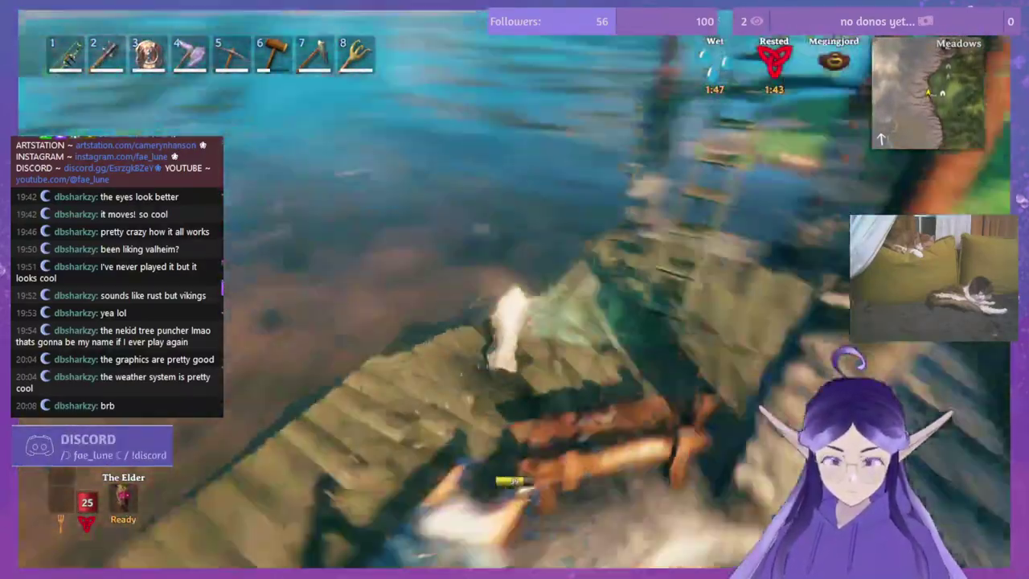
Step: Run along the wooden dock past the loaded cart to the ladder on the pole platform
key("w")
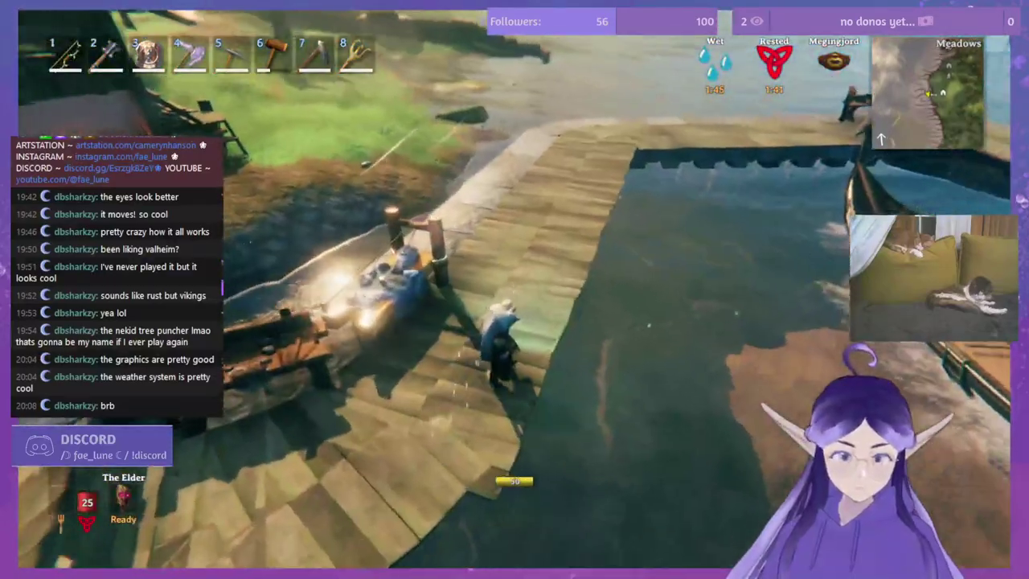
key("w")
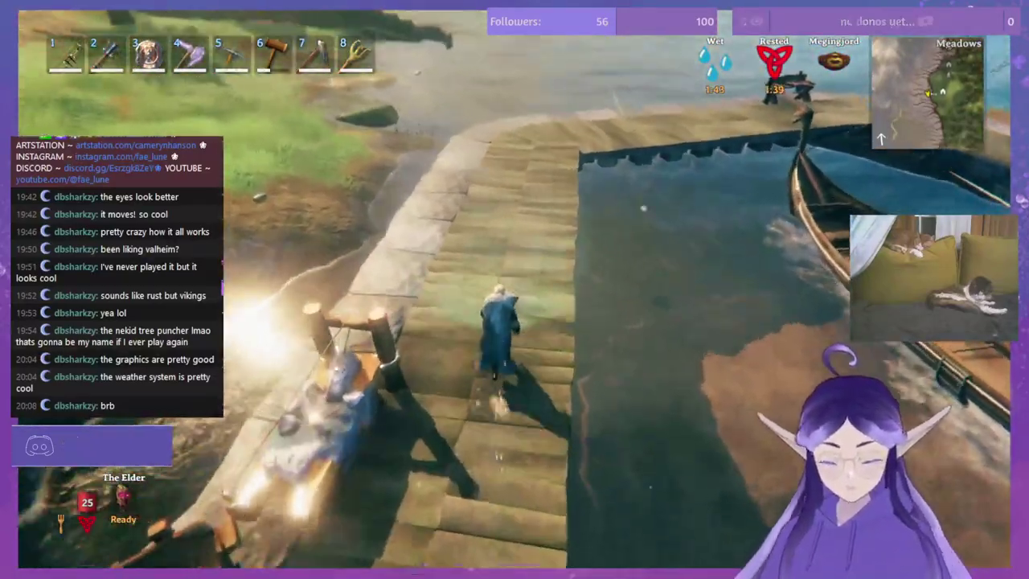
key("w")
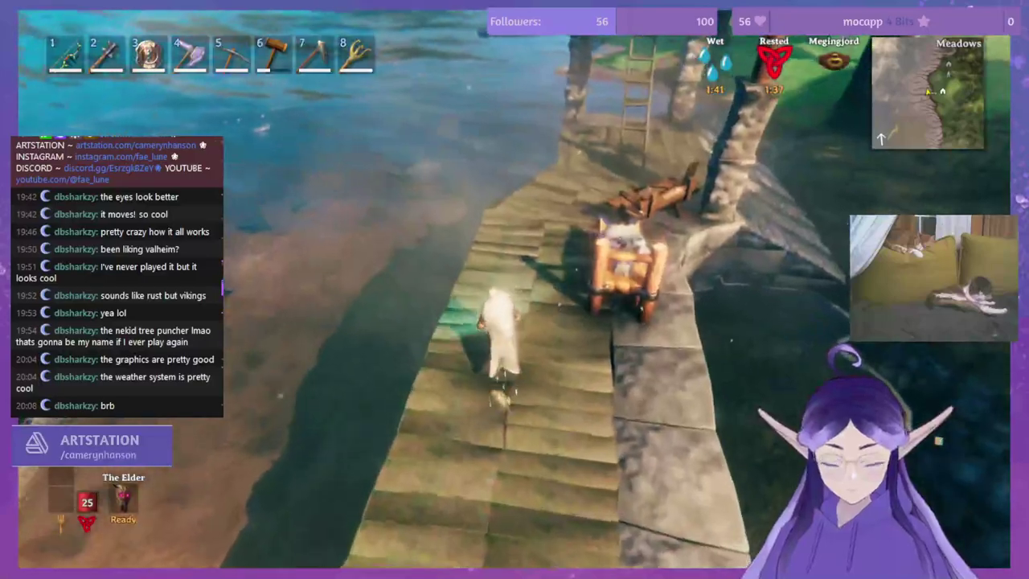
key("w")
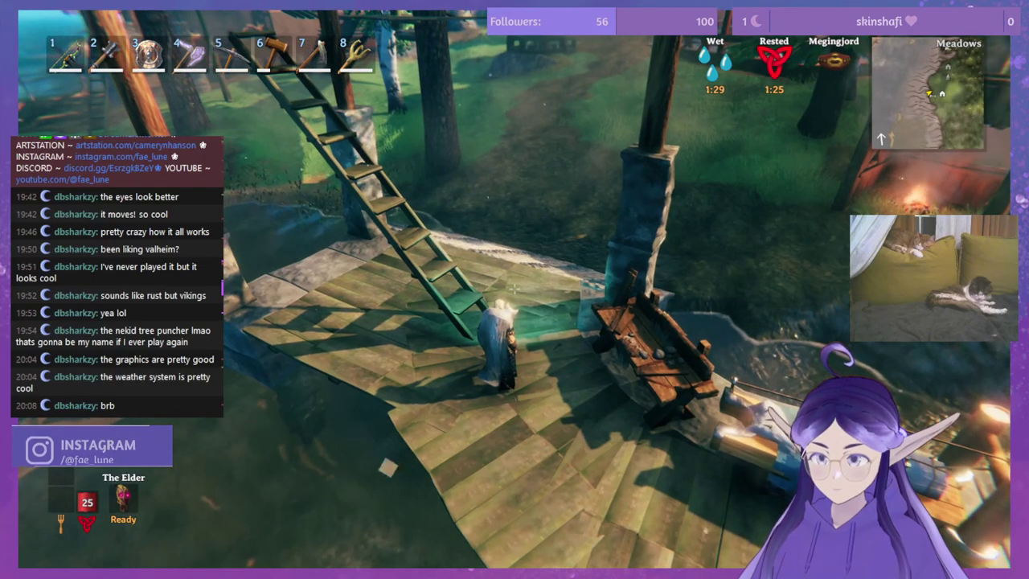
Step: Climb the leaning ladder to examine the poles, platform and dock layout from above, and return to the deck
key("w")
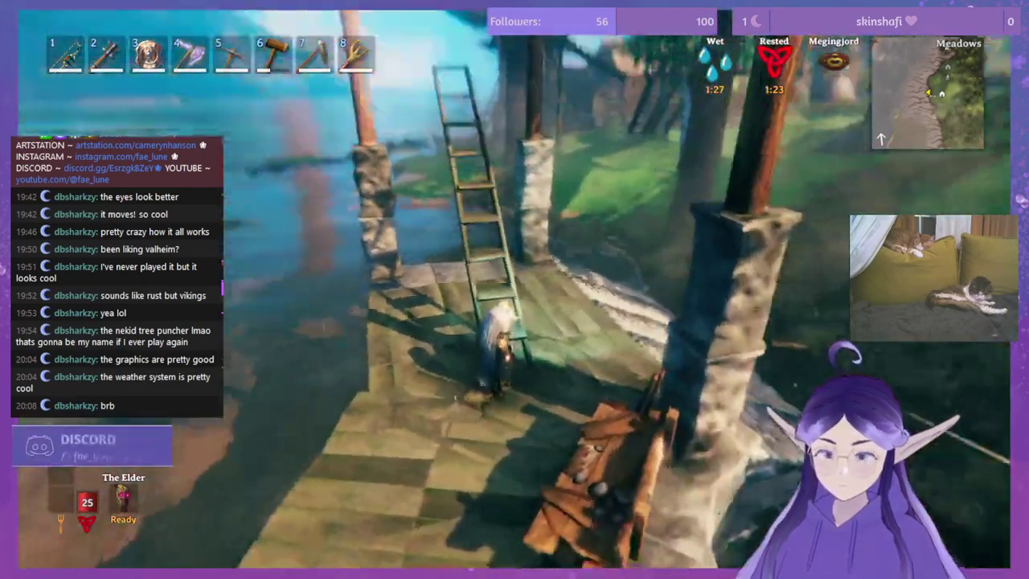
key("w")
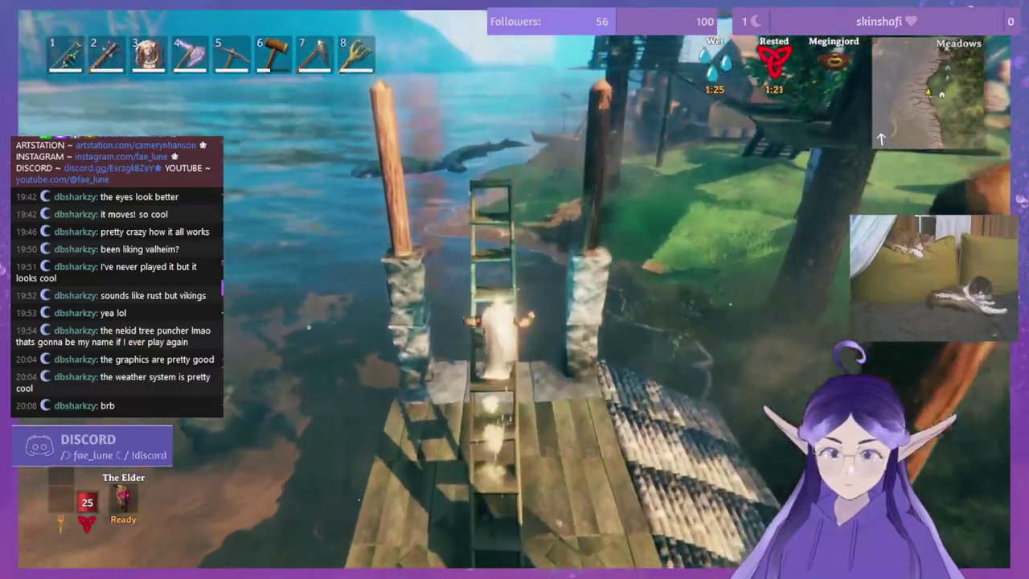
key("w")
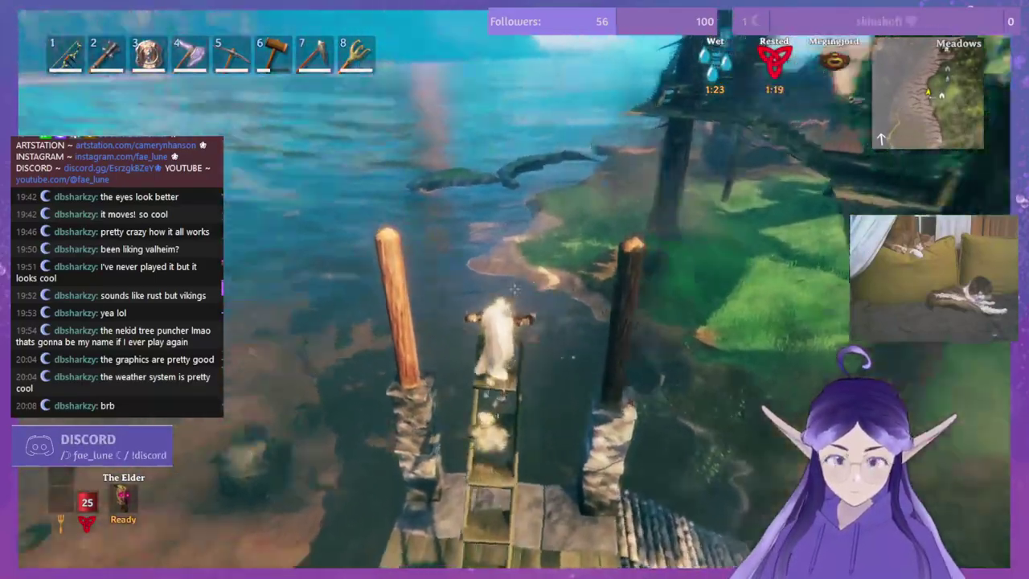
key("w")
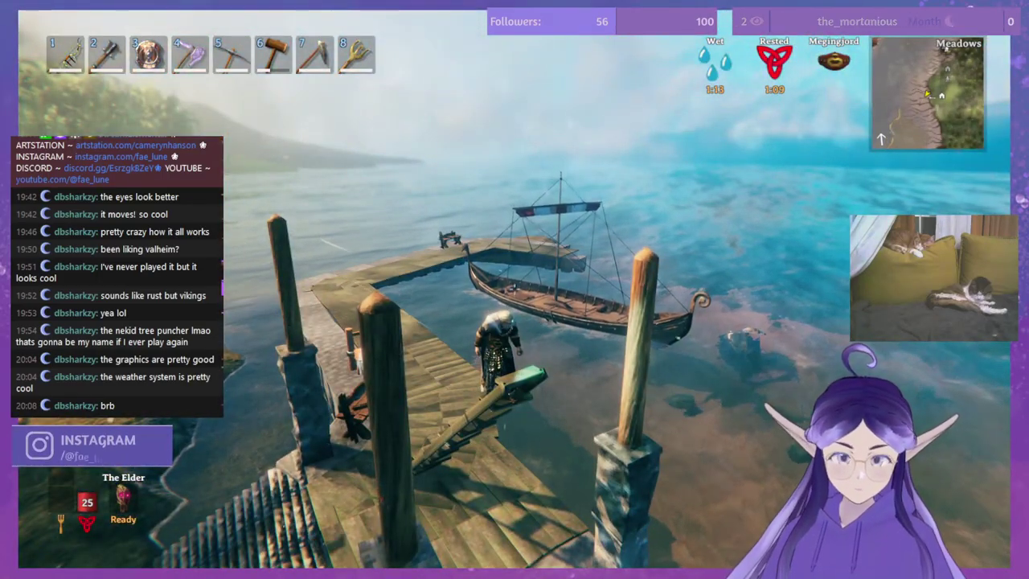
key("w")
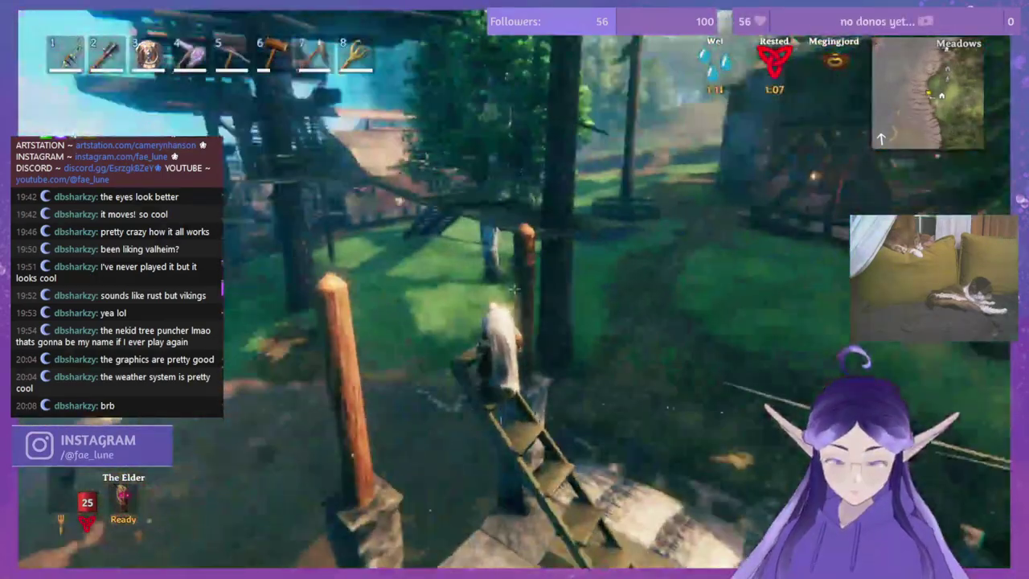
key("w")
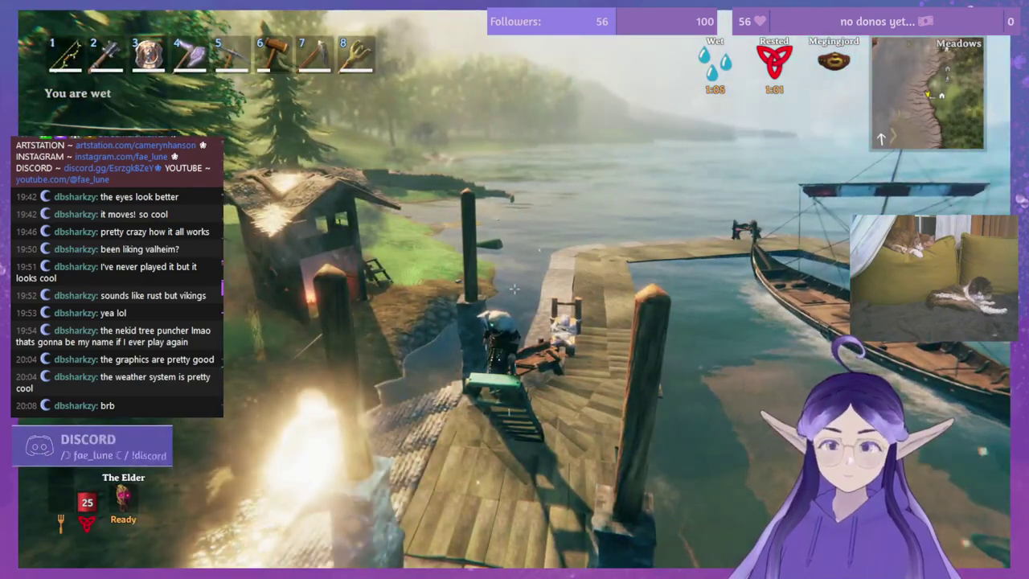
key("w")
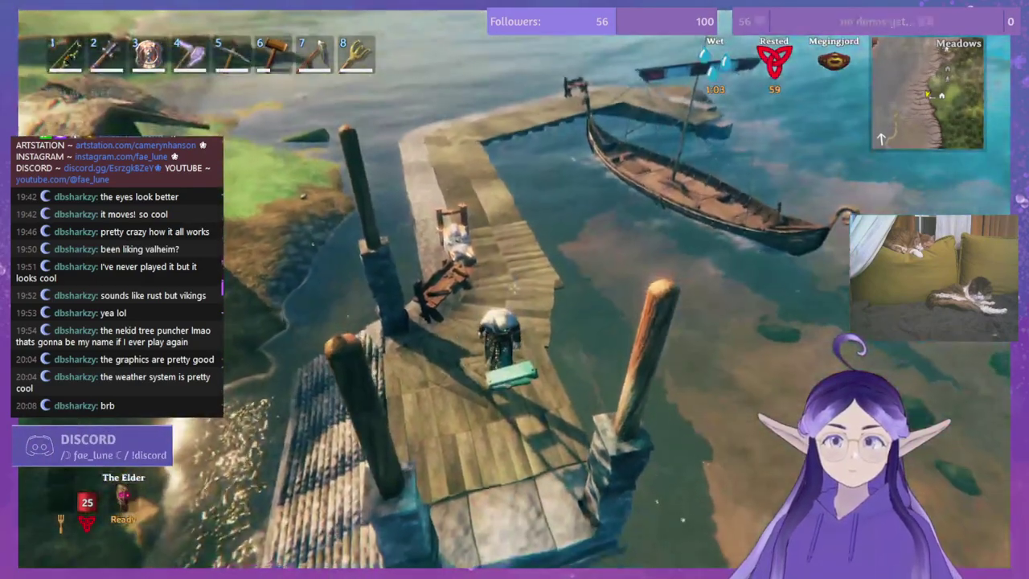
key("w")
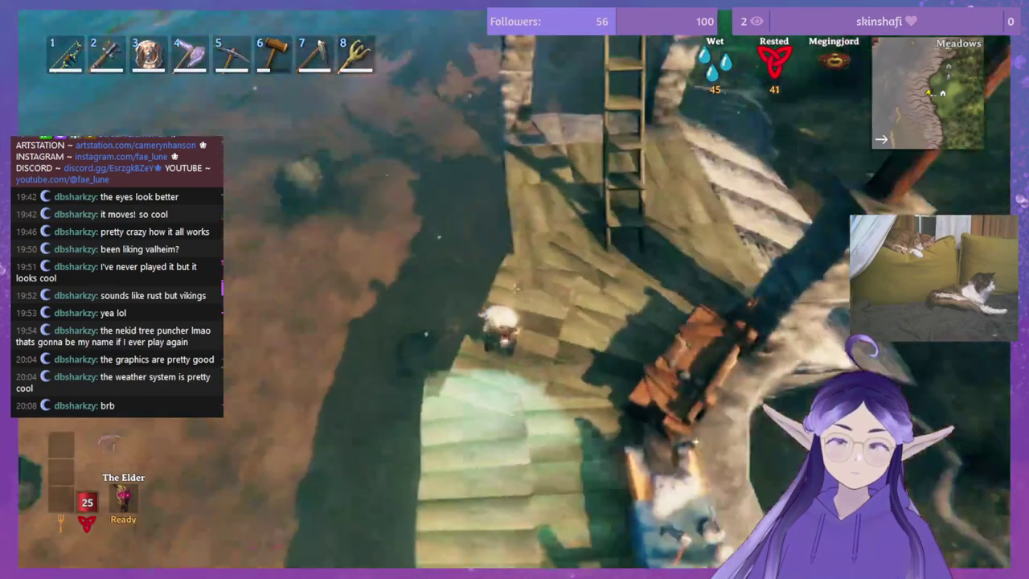
Step: Replace the platform flooring along the sloped roof's upper edge with Wood floor 2x2 pieces and collect the dropped wood
key("6")
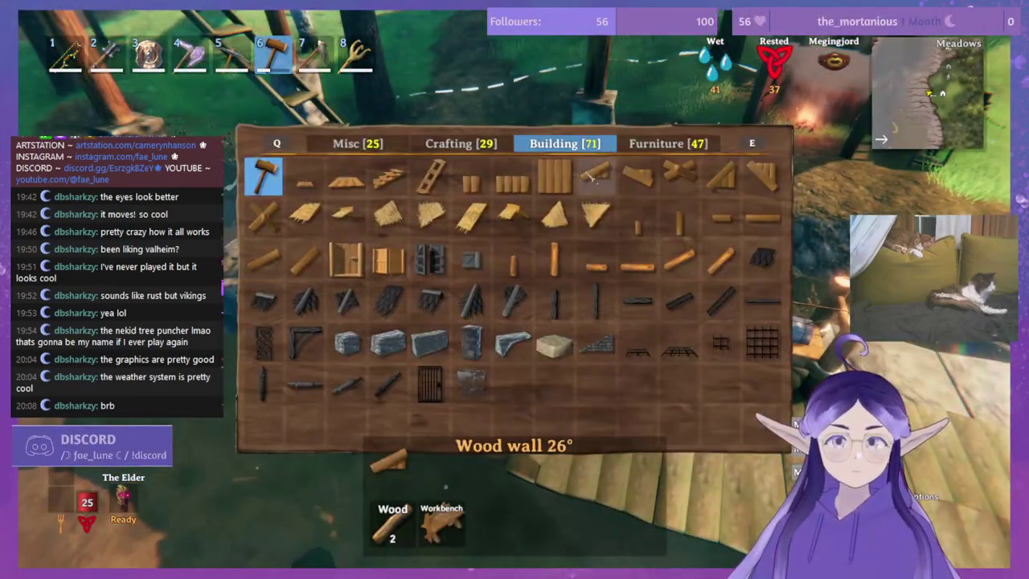
left_click(555, 177)
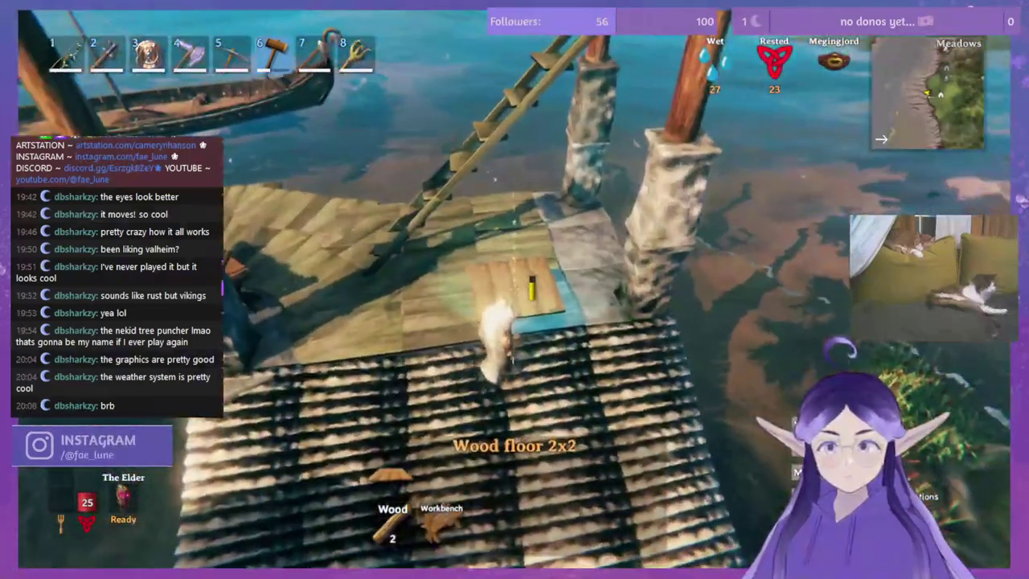
left_click(514, 289)
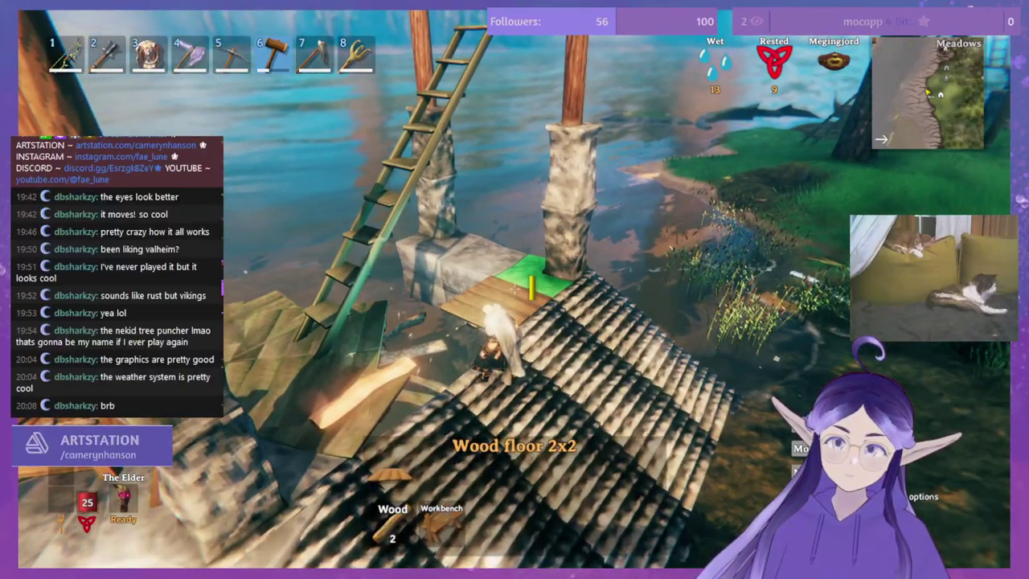
left_click(526, 278)
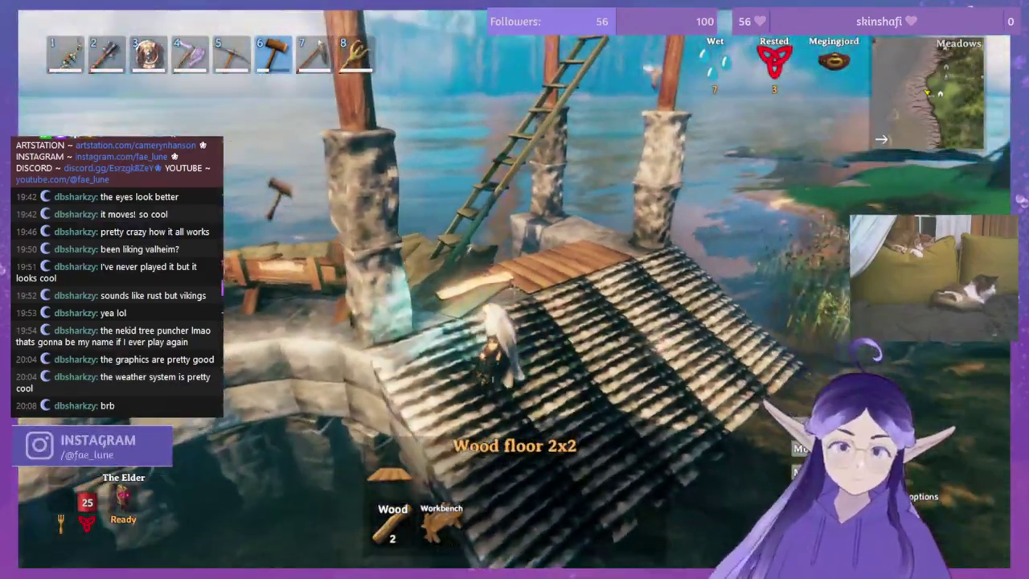
key("w")
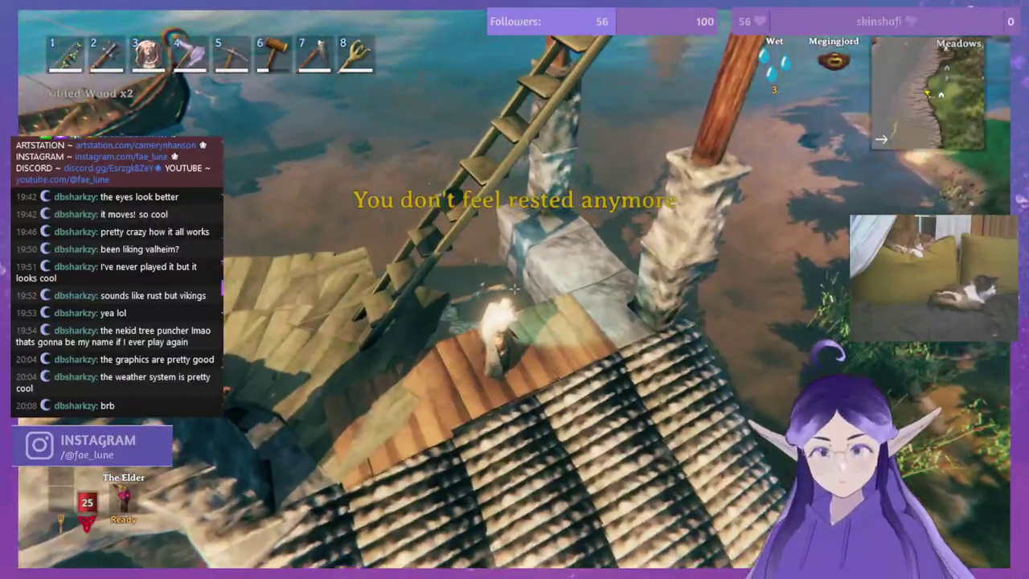
Step: Eat a food item from the inventory to boost health and stamina
key("Tab")
right_click(356, 184)
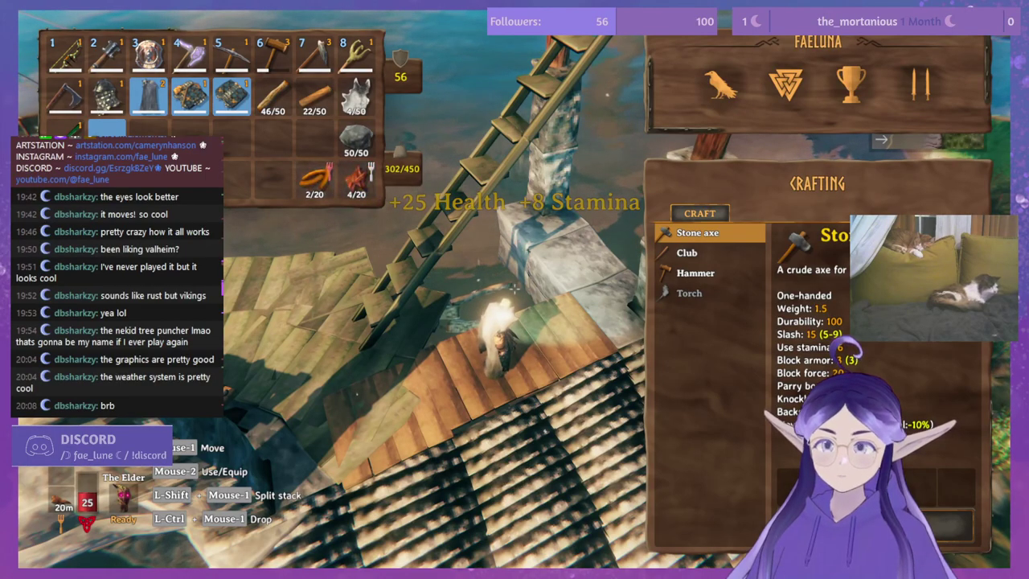
key("Tab")
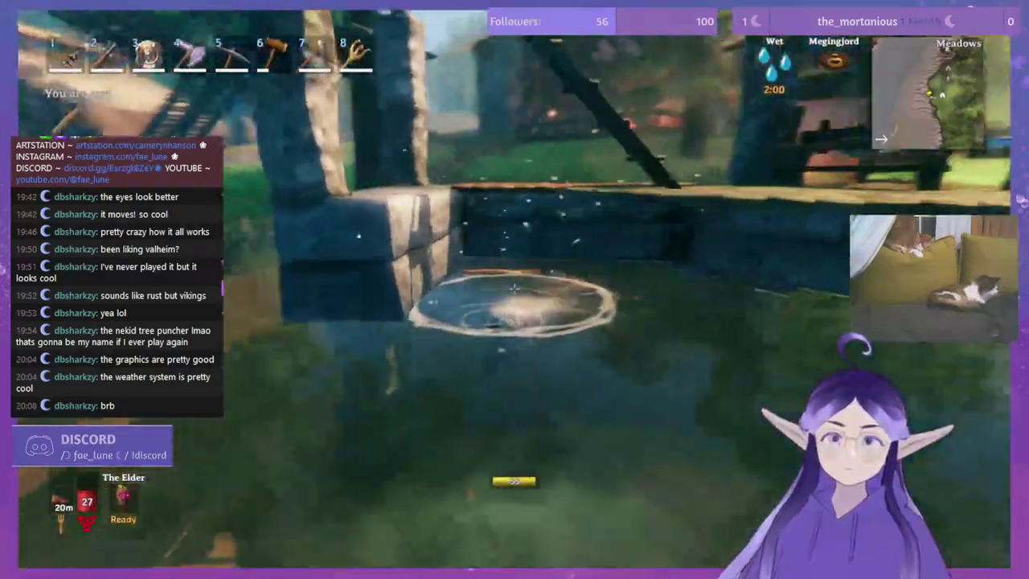
Step: Swim beneath the platform to collect the fallen wood and inspect its stone supports from the water
key("w")
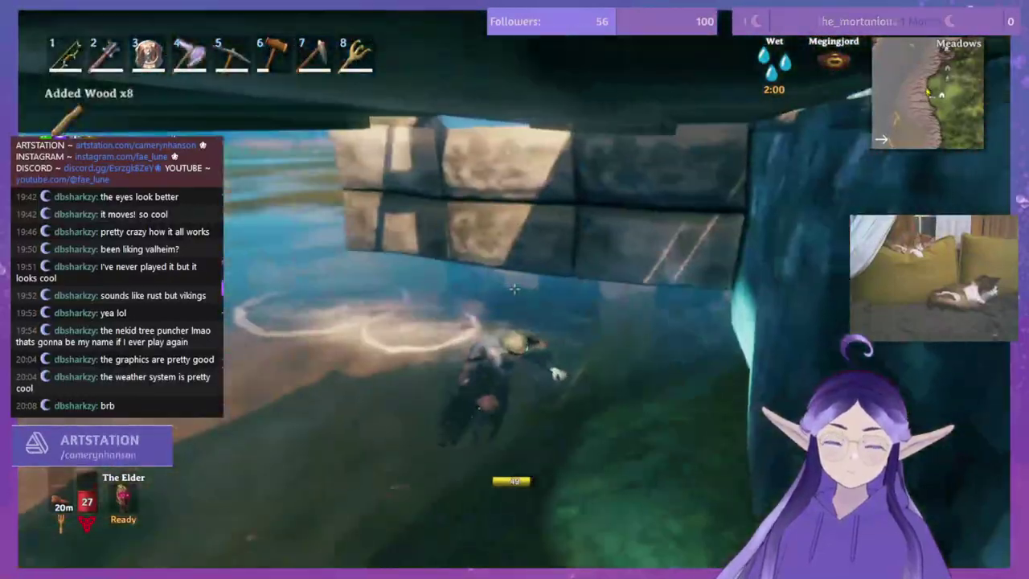
key("w")
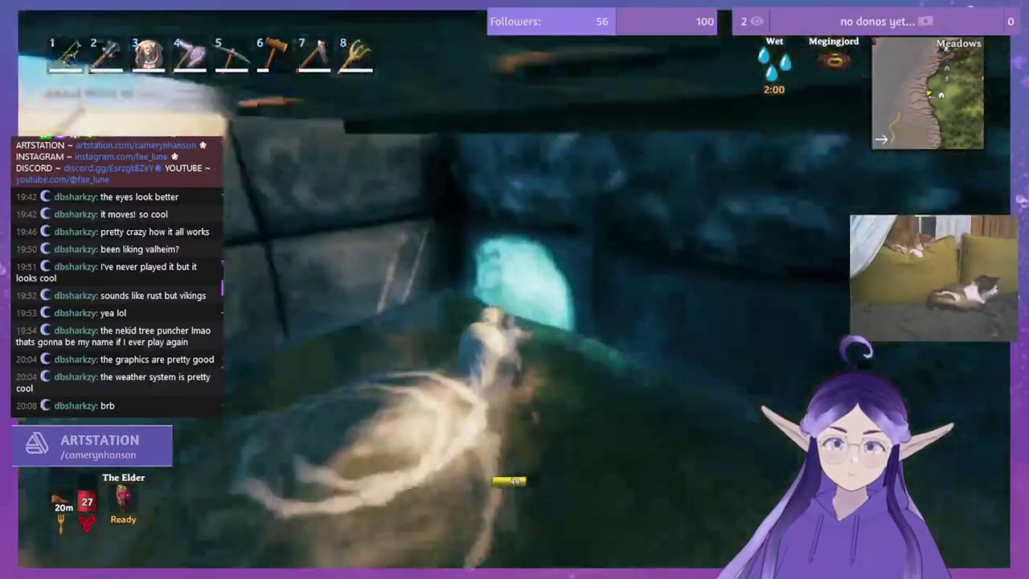
key("w")
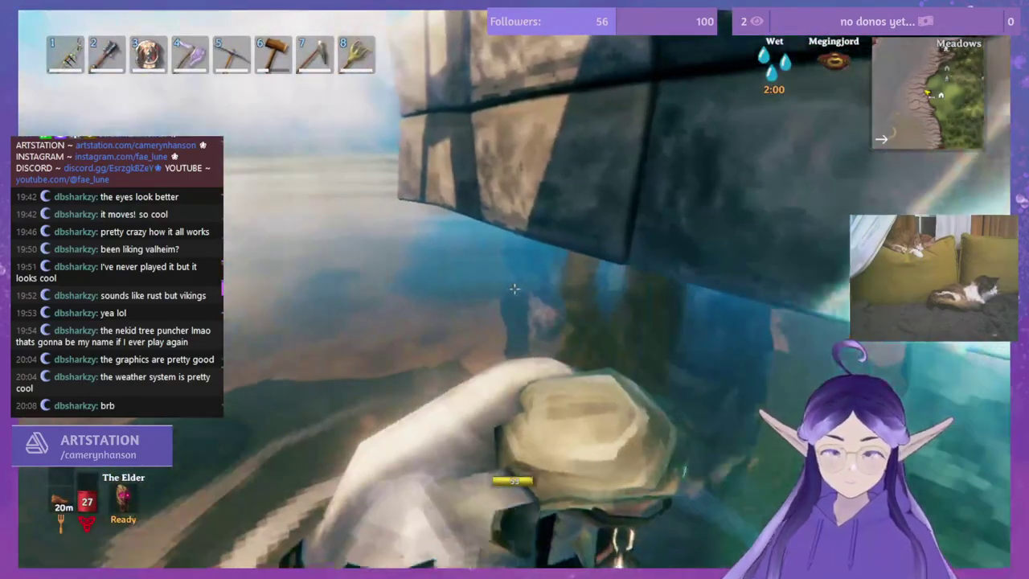
key("w")
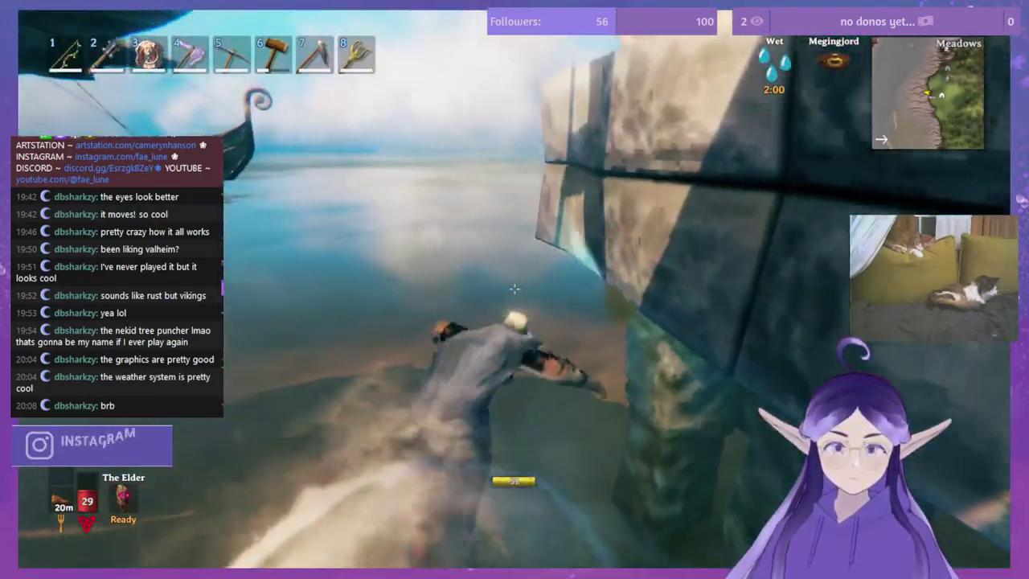
key("w")
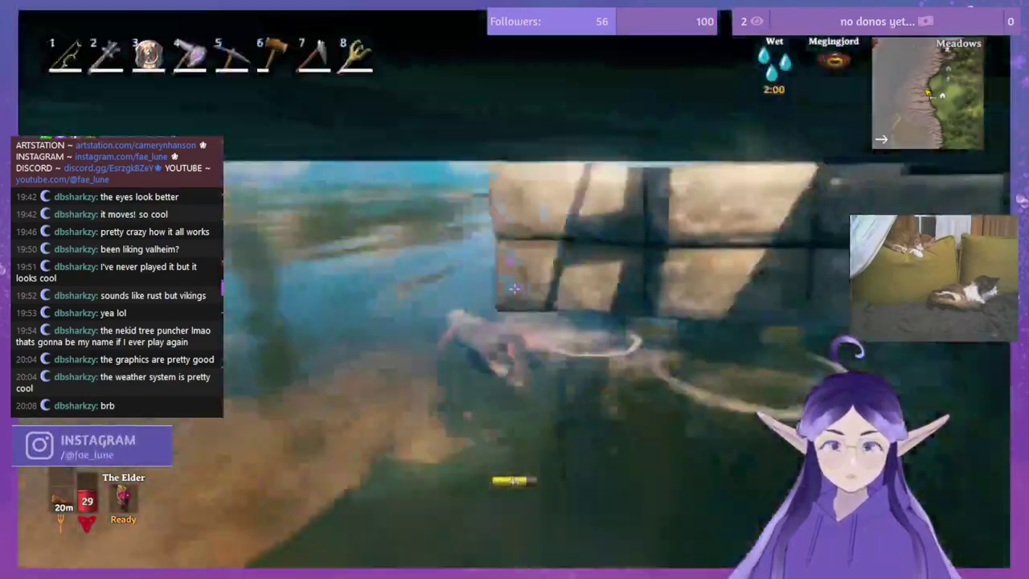
key("w")
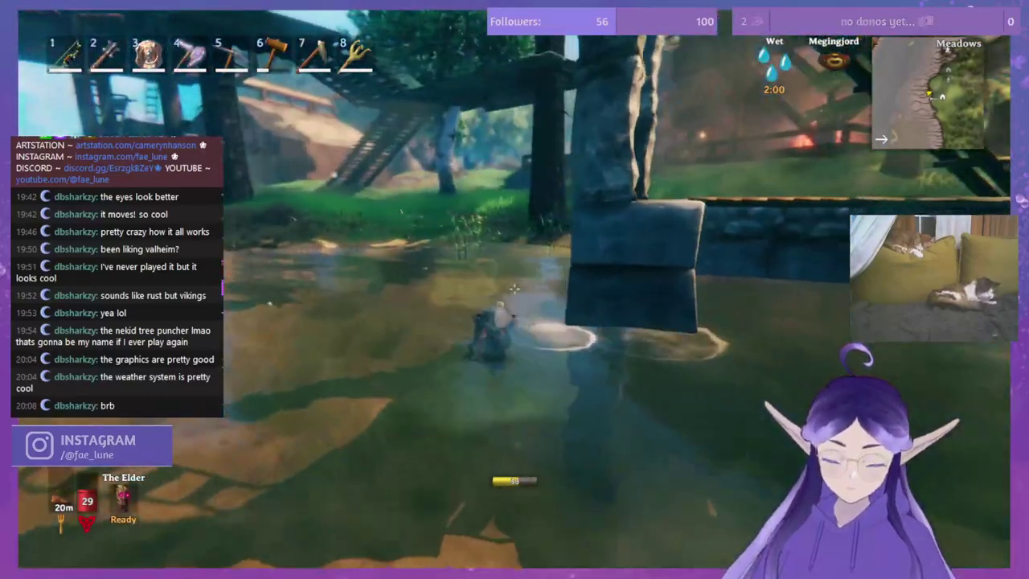
Step: Swim to the reedy shore and run up the sloped roof back onto the newly floored platform
key("w")
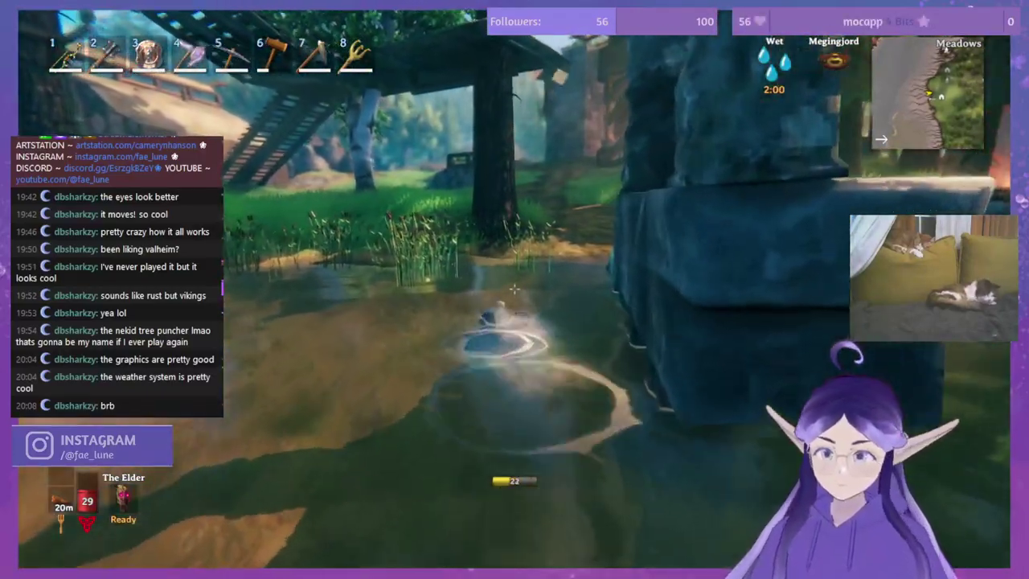
key("w")
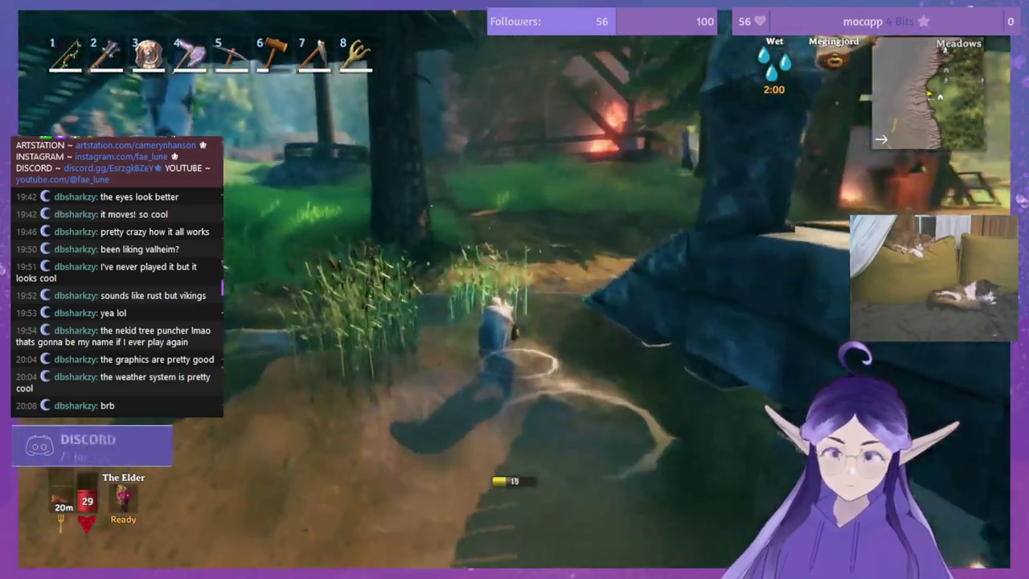
key("w")
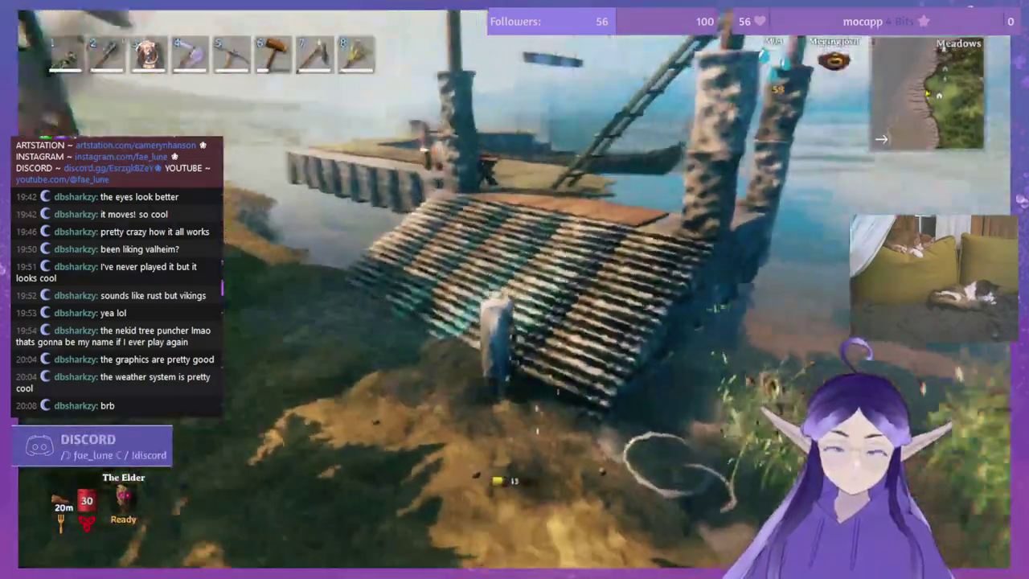
key("w")
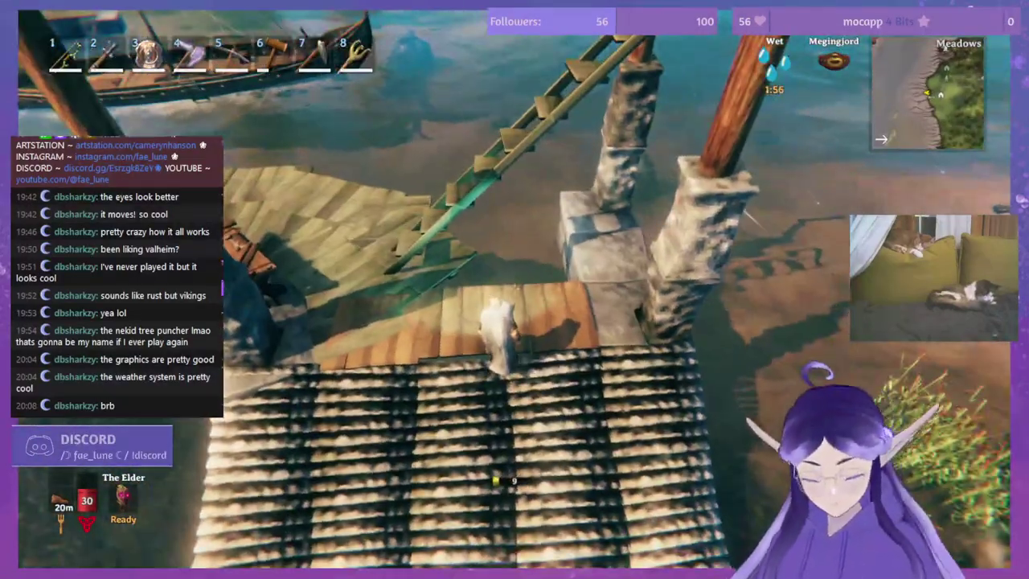
key("w")
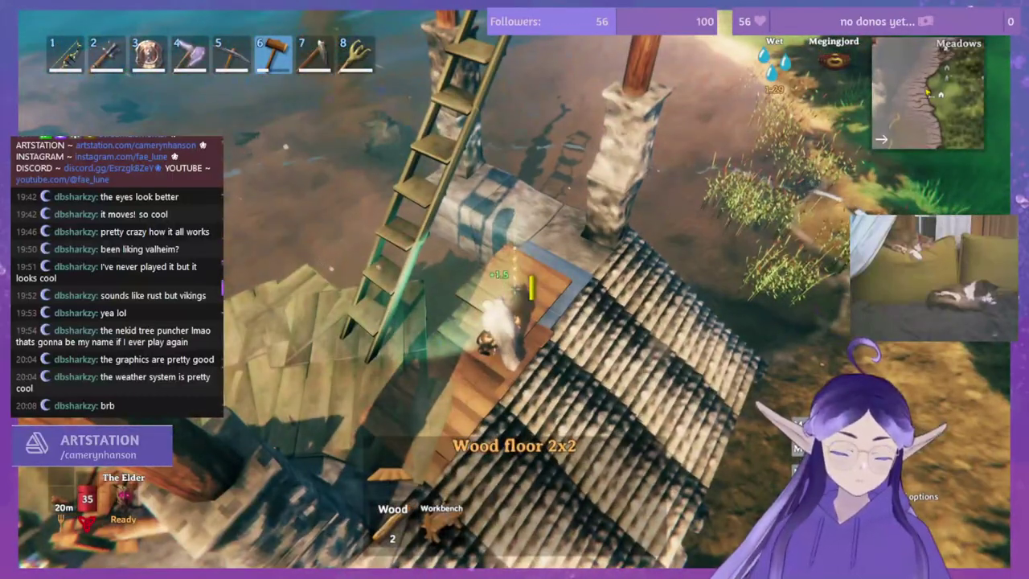
Step: Place a Wood floor 2x2 beside the stone pillar and remove a floor piece from the sloped roof's upper edge
left_click(514, 289)
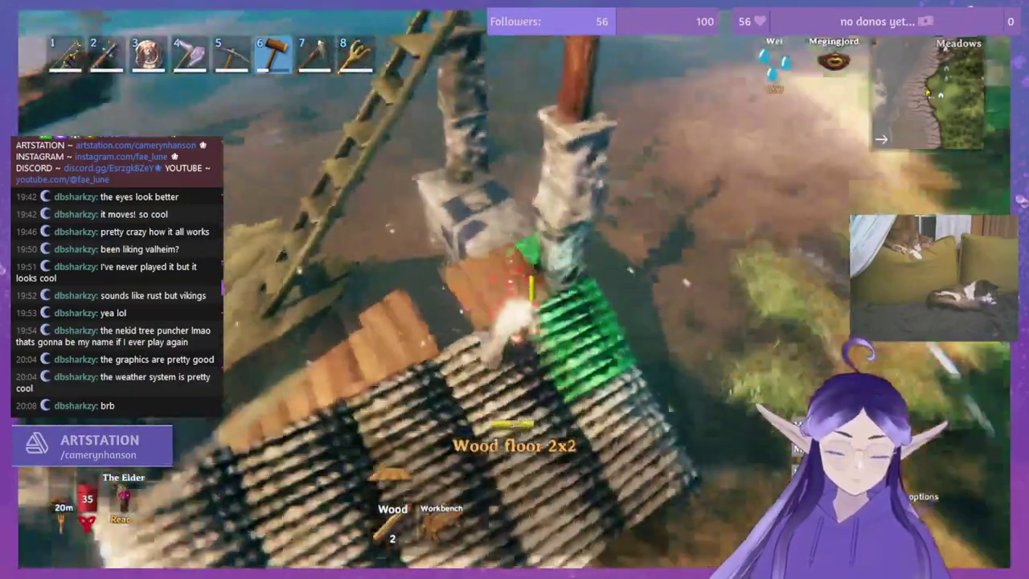
right_click(518, 298)
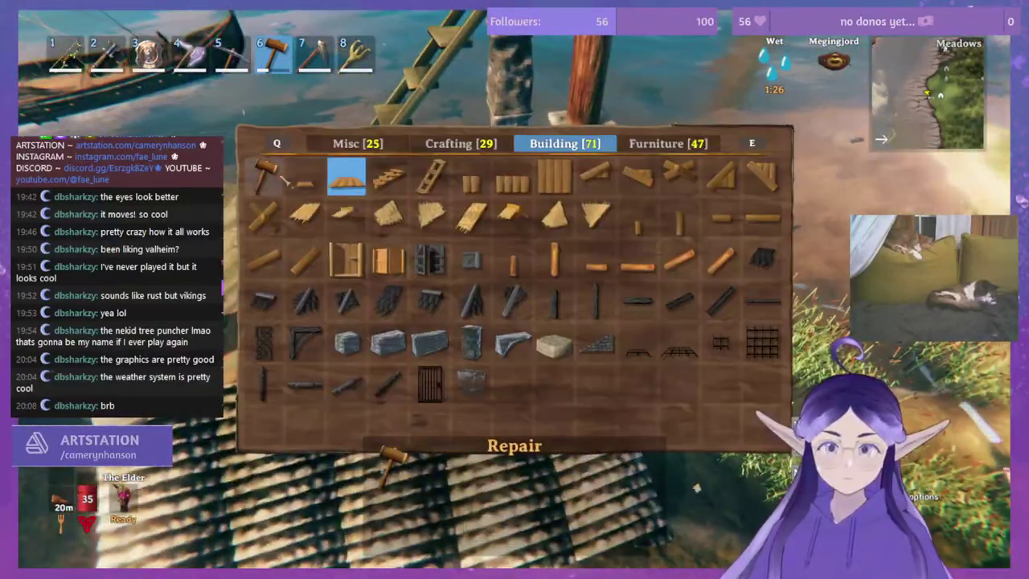
left_click(280, 173)
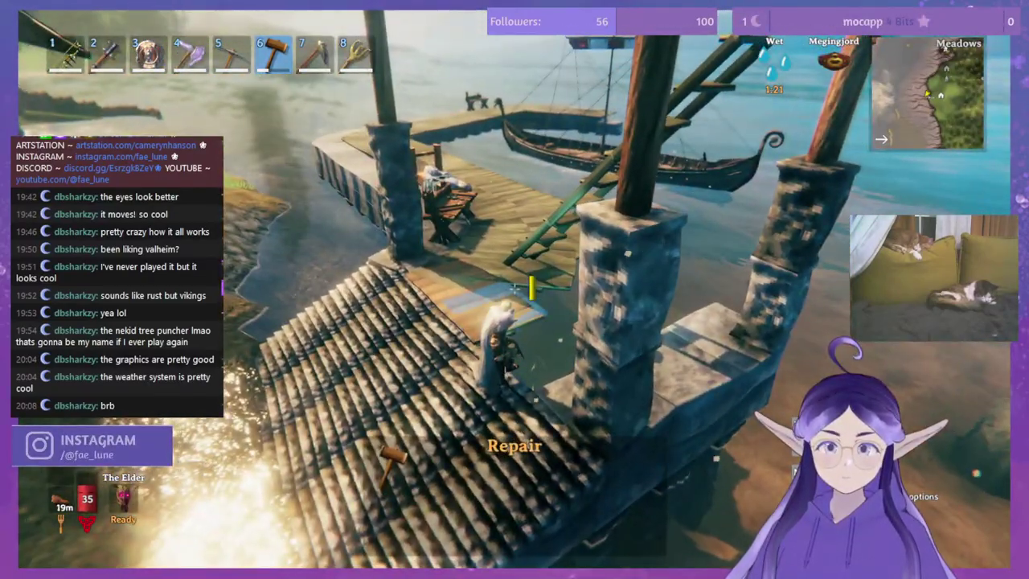
middle_click(514, 289)
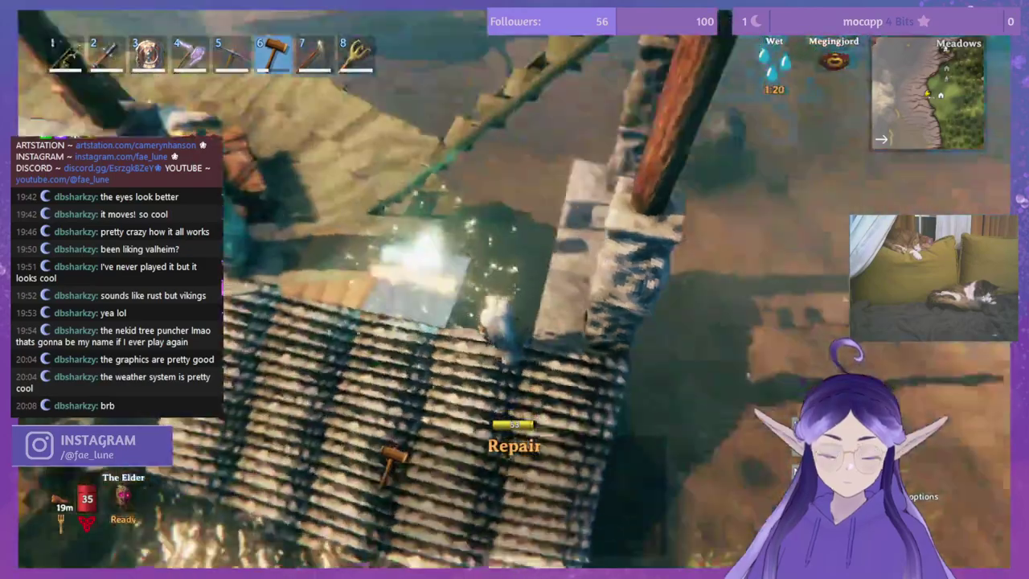
Step: Drop into the water below the platform and swim along the stone base to collect the fallen wood
key("w")
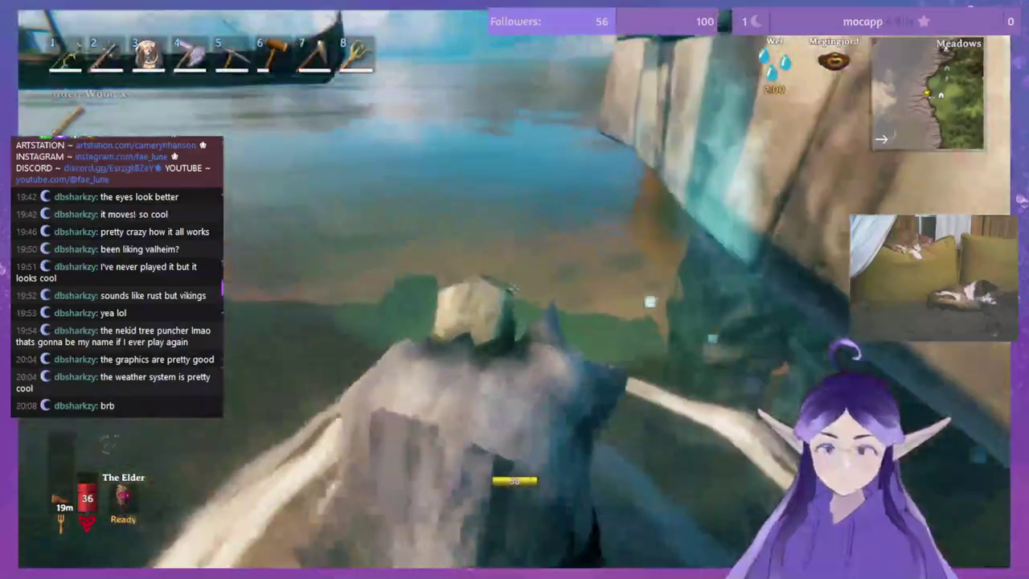
key("w")
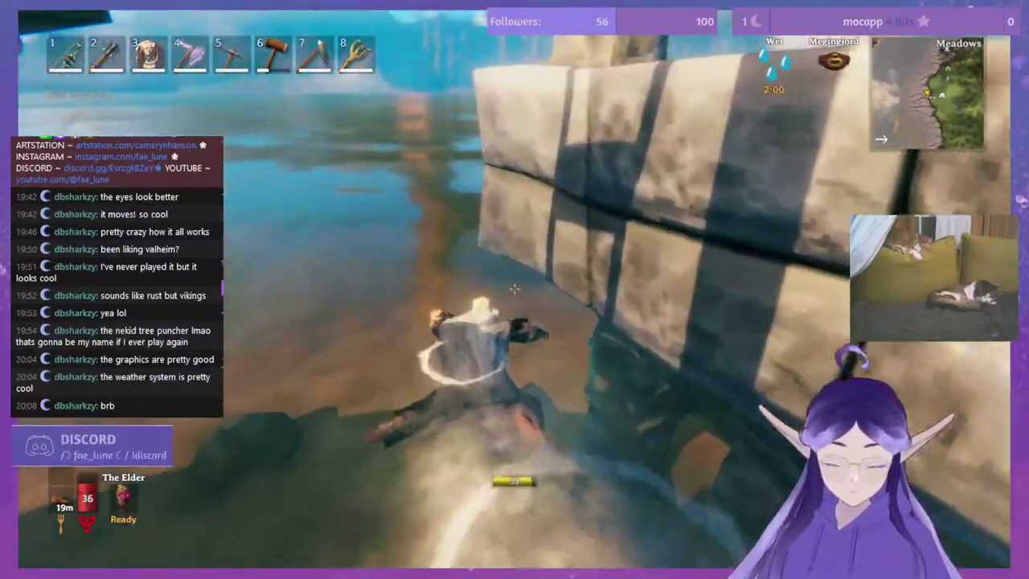
key("w")
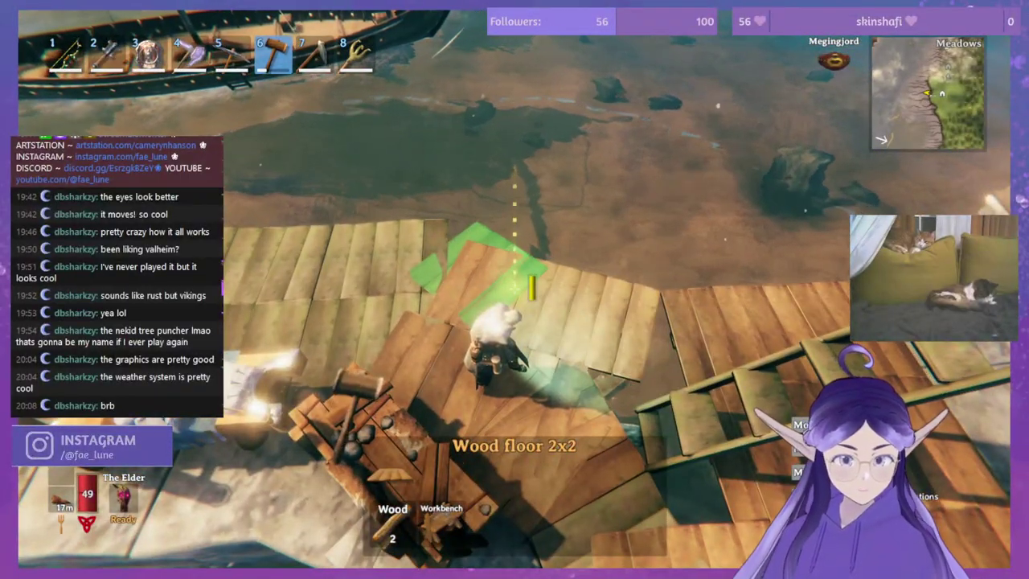
Step: Fill the platform gaps around the ladder's foot and the workbench with Wood floor 2x2 and 1x1 pieces
left_click(514, 289)
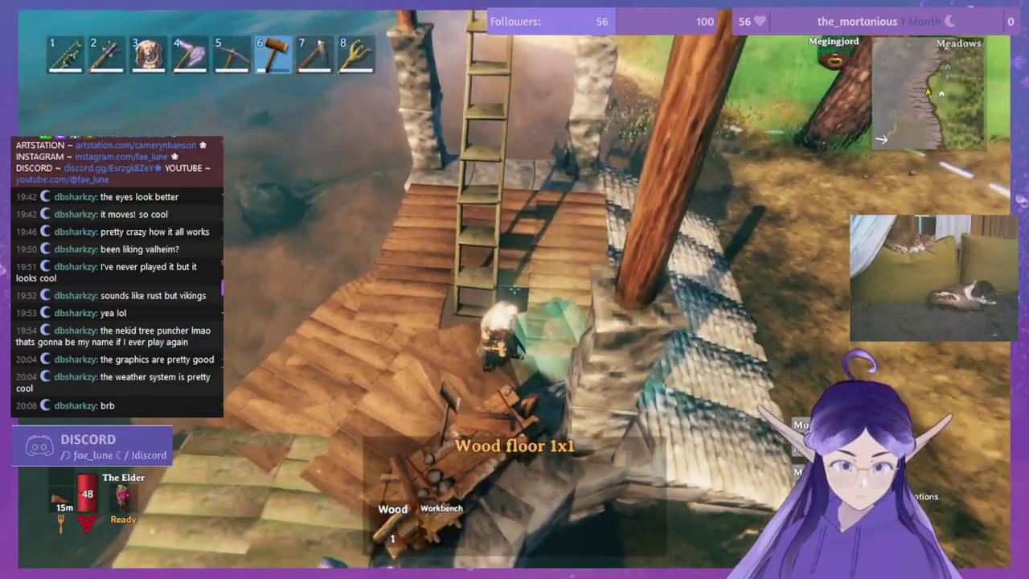
left_click(515, 290)
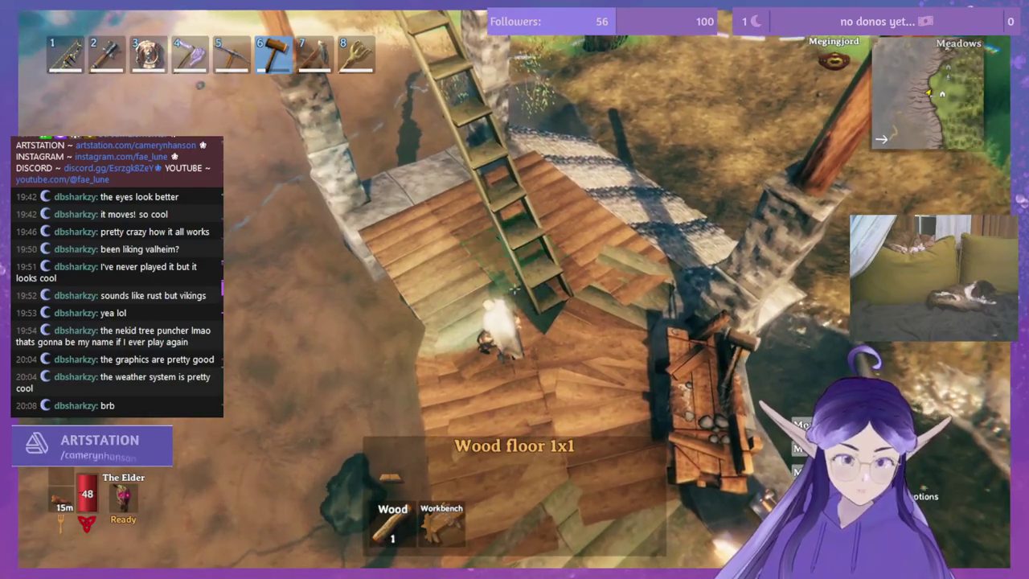
left_click(515, 290)
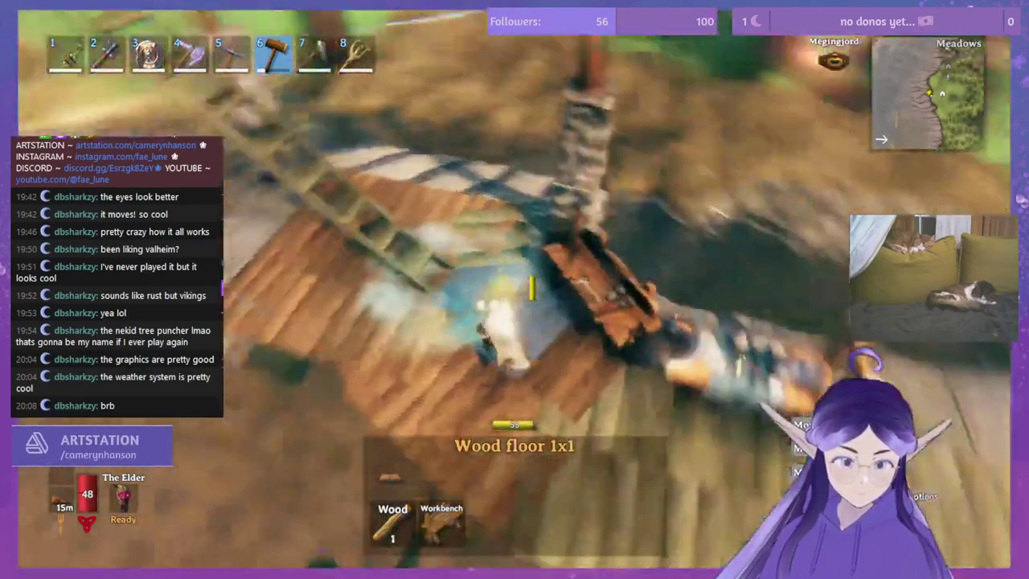
left_click(514, 289)
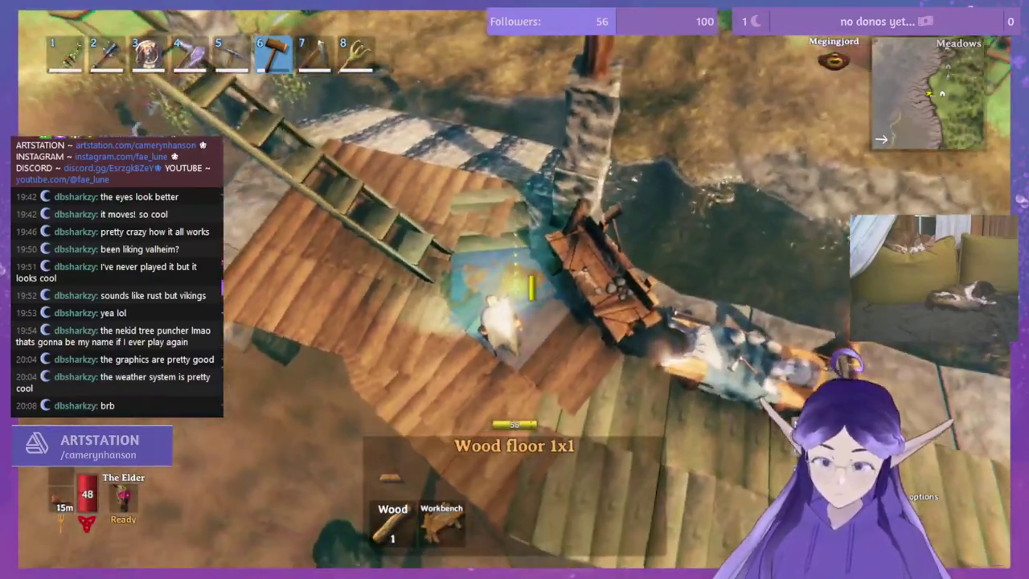
Step: Remove the uneven floor pieces between the ladder and the workbench with the hammer and collect the dropped wood
right_click(515, 290)
left_click(267, 174)
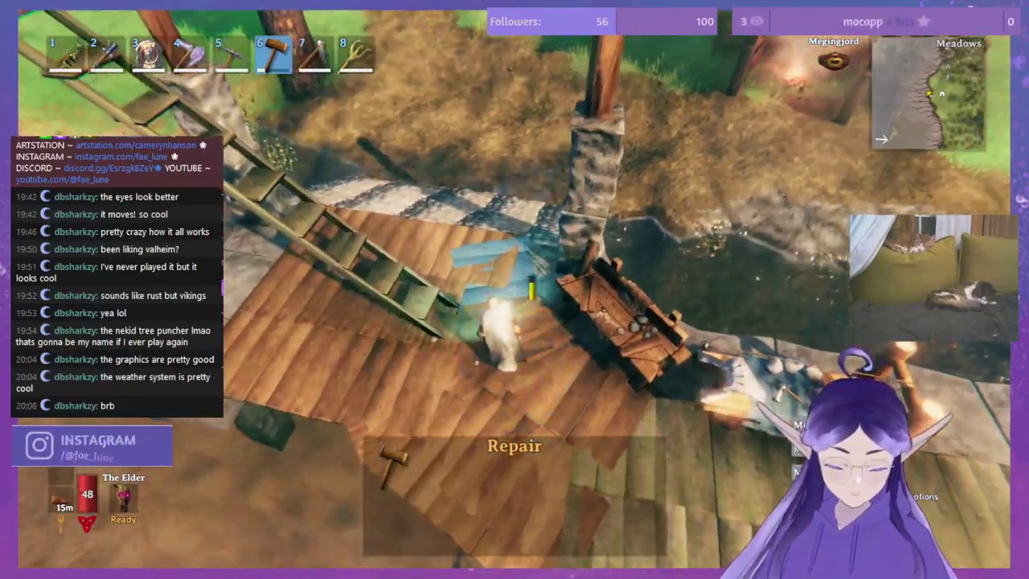
middle_click(514, 289)
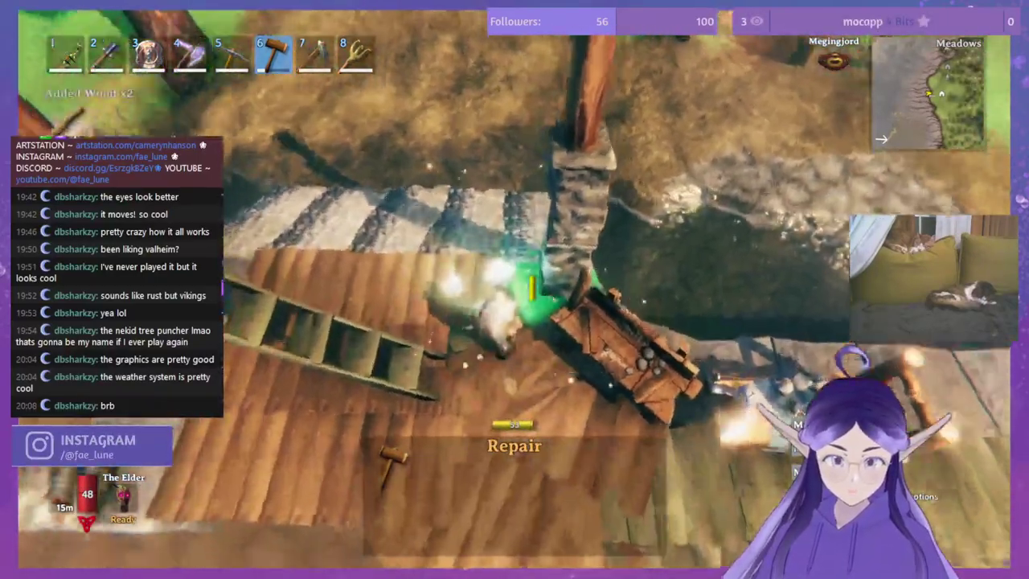
key("r")
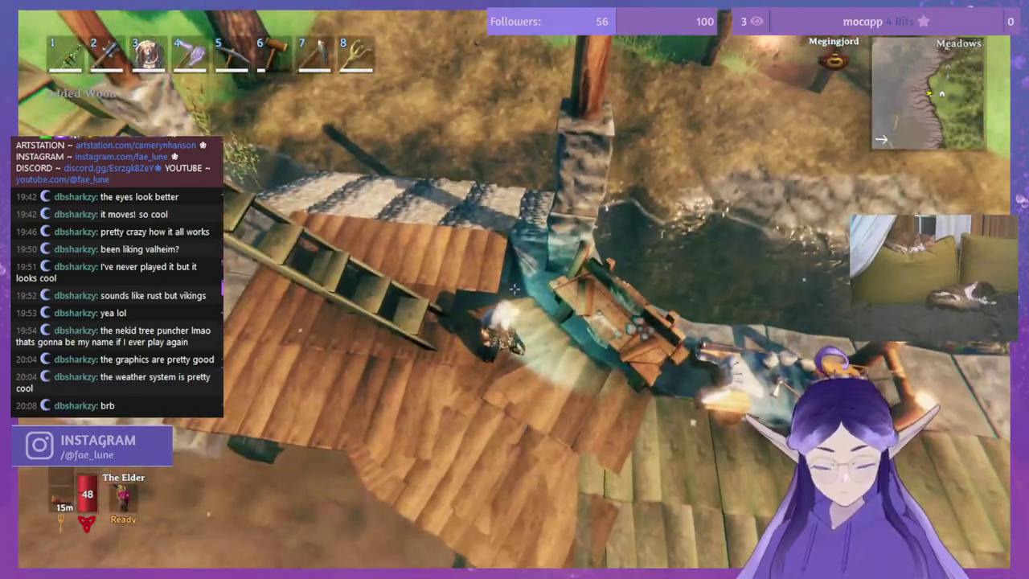
left_click(305, 178)
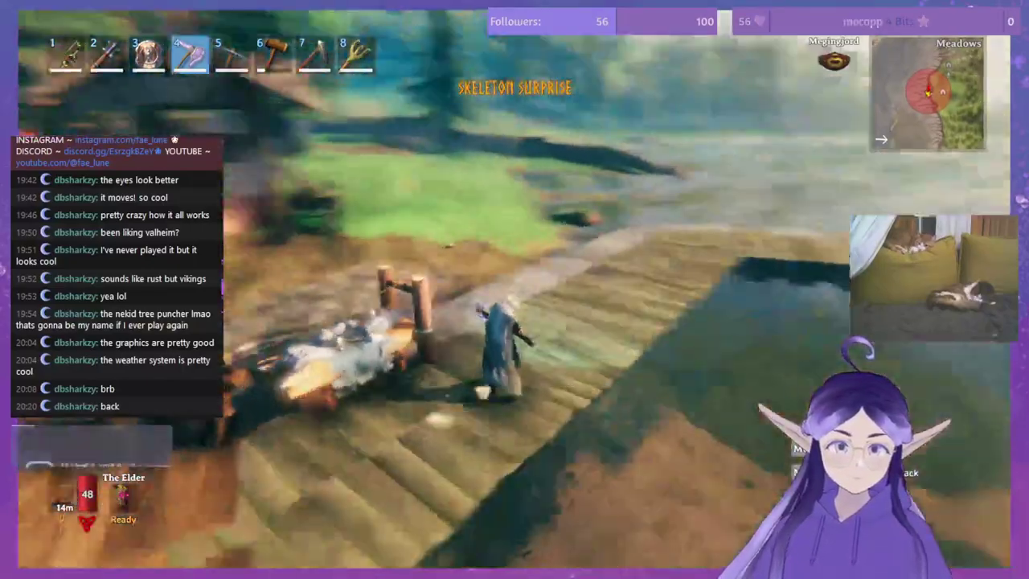
Step: Run from the dock to the grassy shore to meet the skeleton raid and eat food to boost health and stamina
key("w")
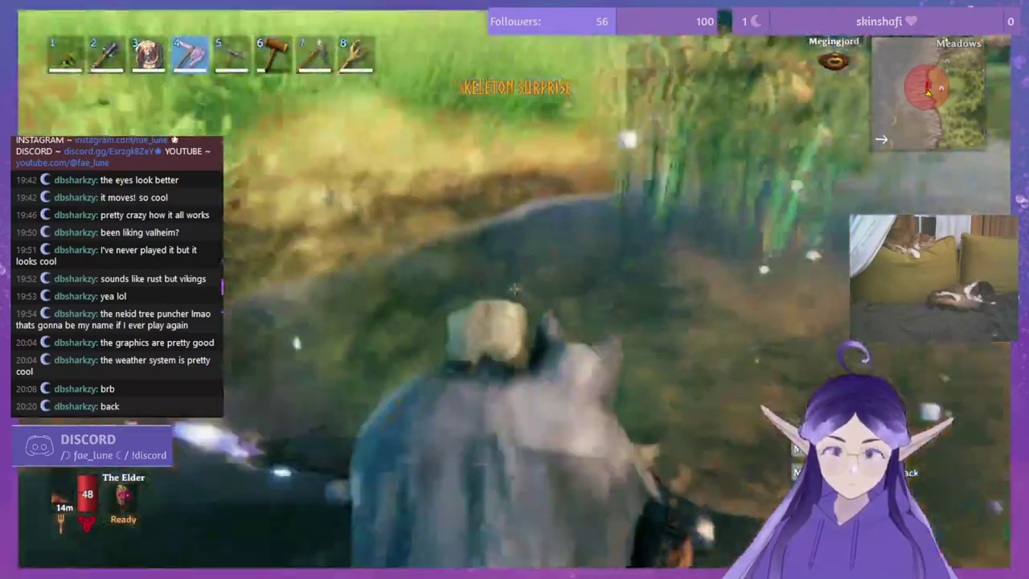
key("Tab")
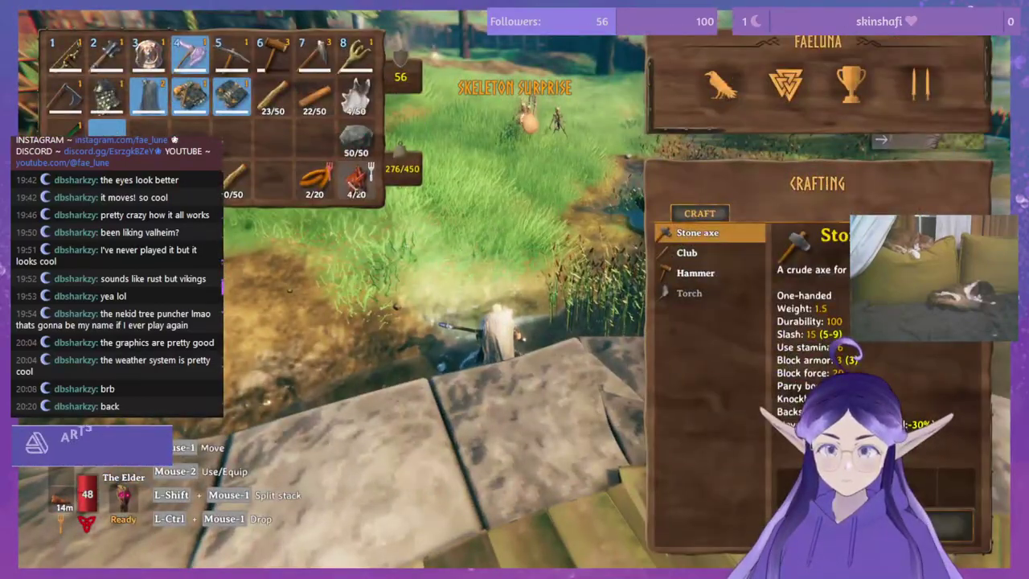
key("Tab")
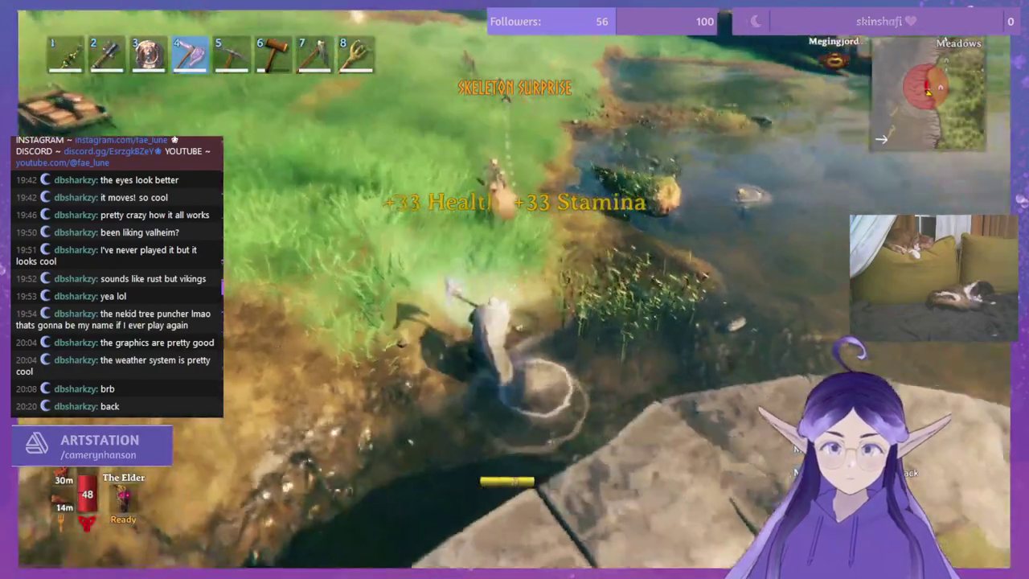
key("a")
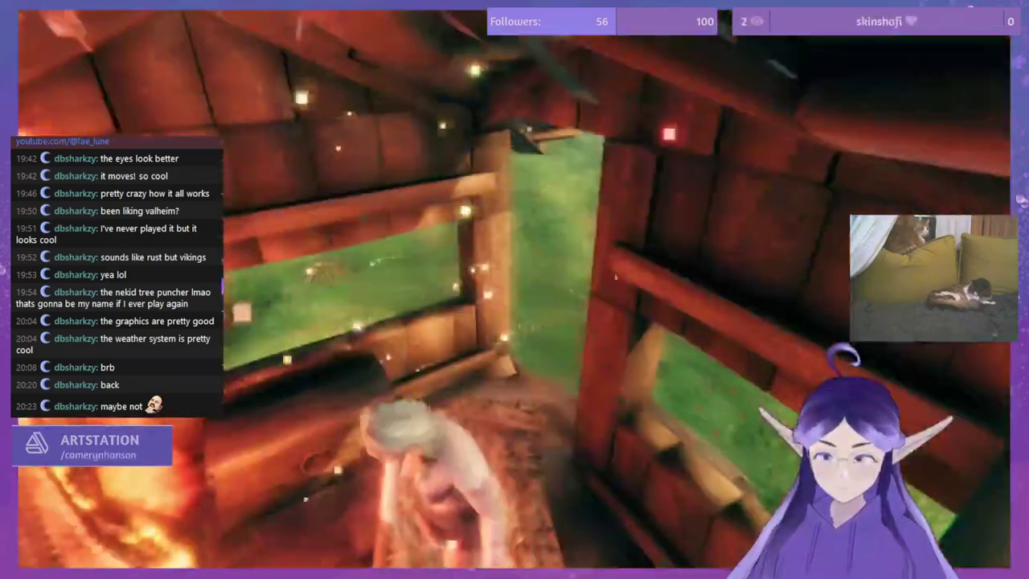
Step: Leave the fire-lit shelter and run across the meadow past the maypole toward the base buildings
key("w")
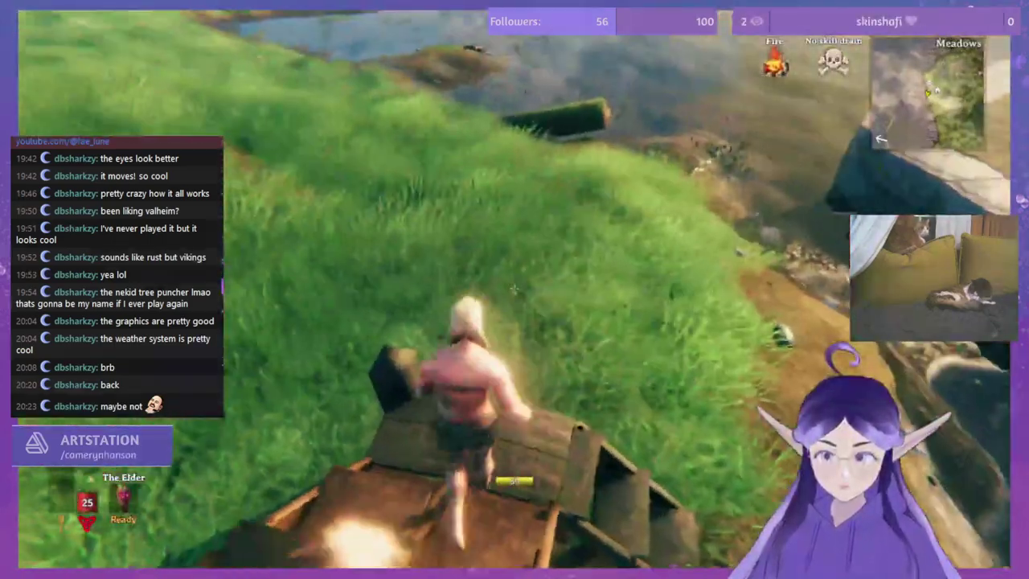
key("w")
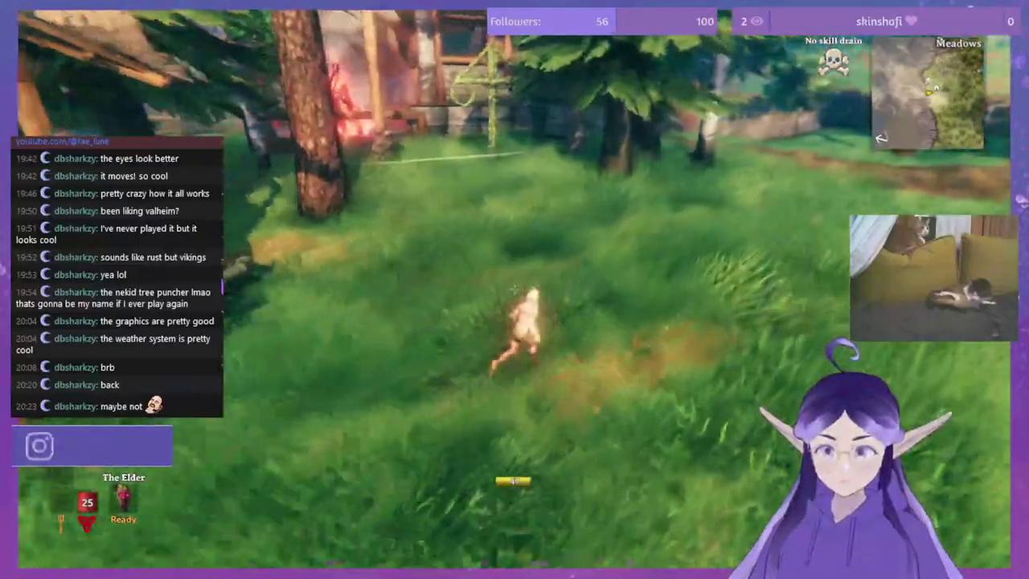
key("w")
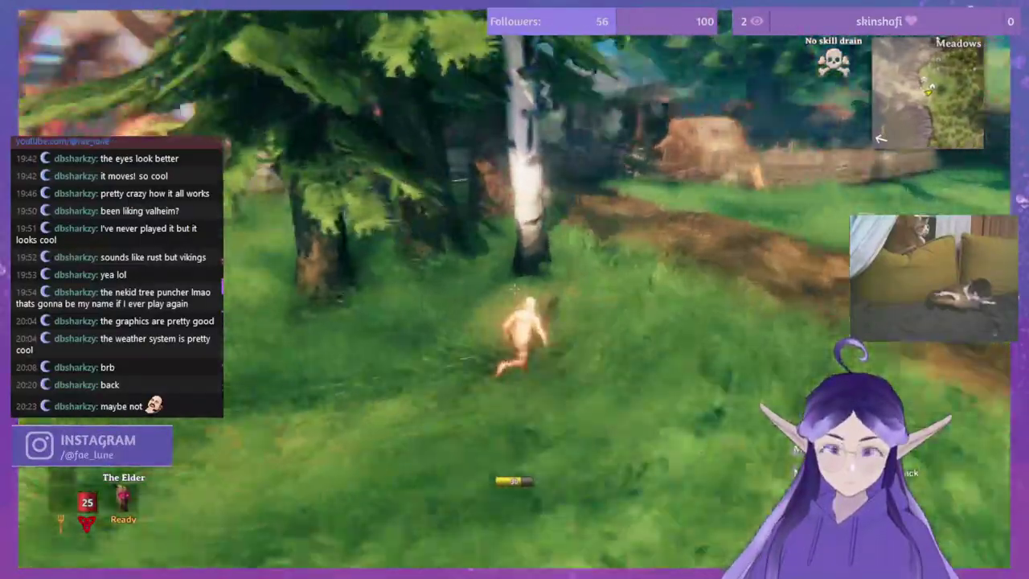
key("w")
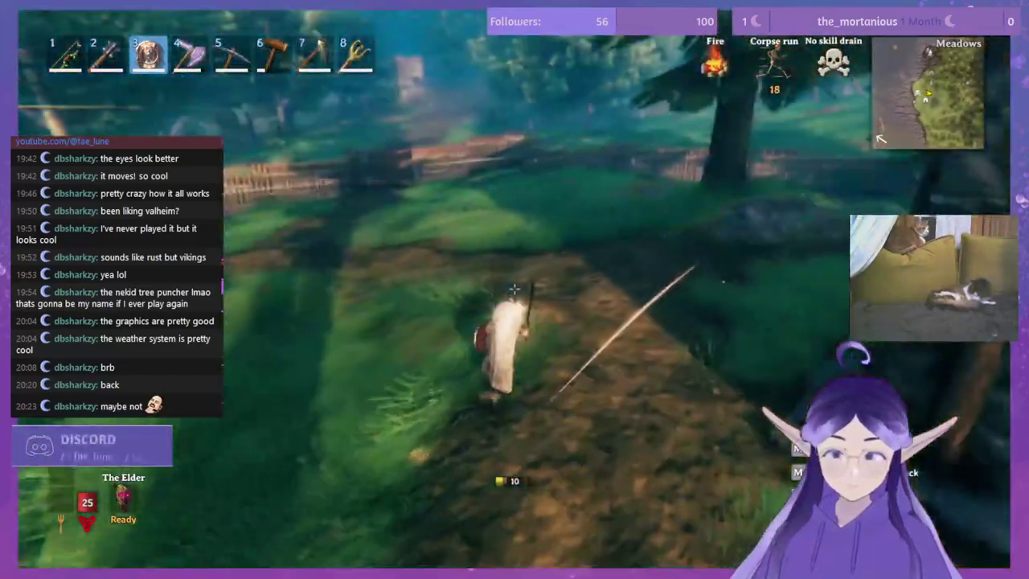
Step: Run past the house with the iron grate into the fenced yard and pick up the boar meat near the tree
key("w")
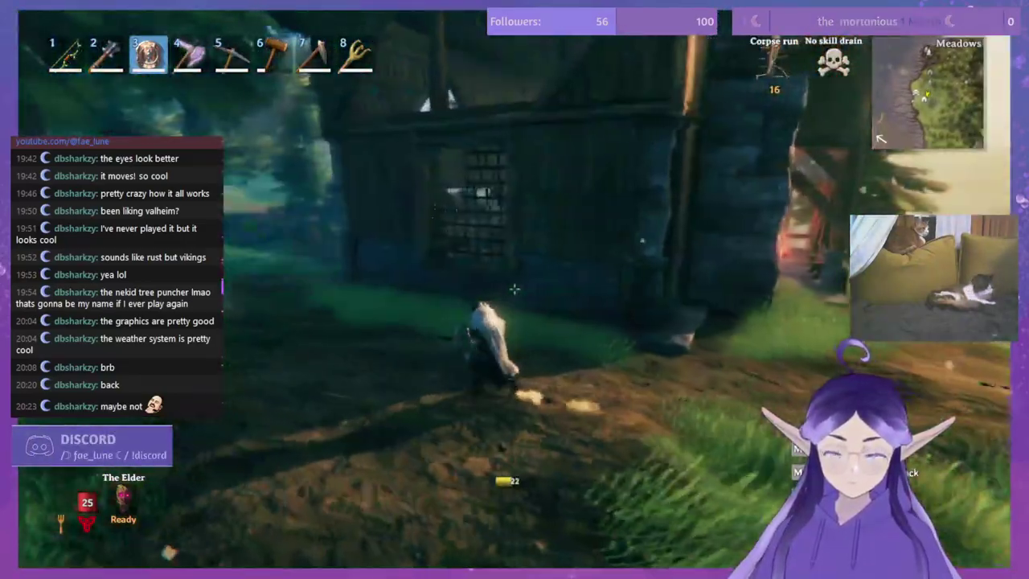
key("w")
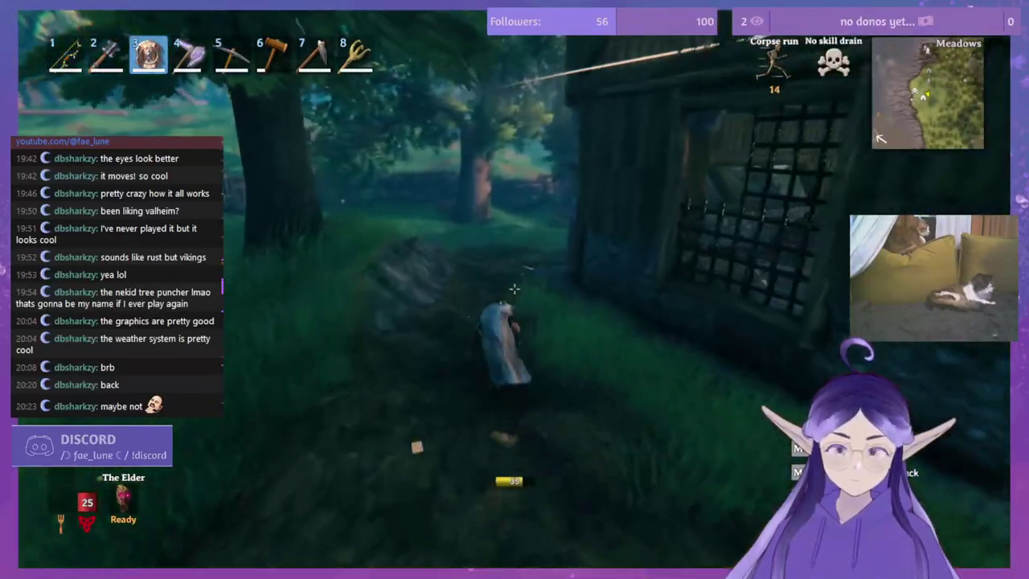
key("w")
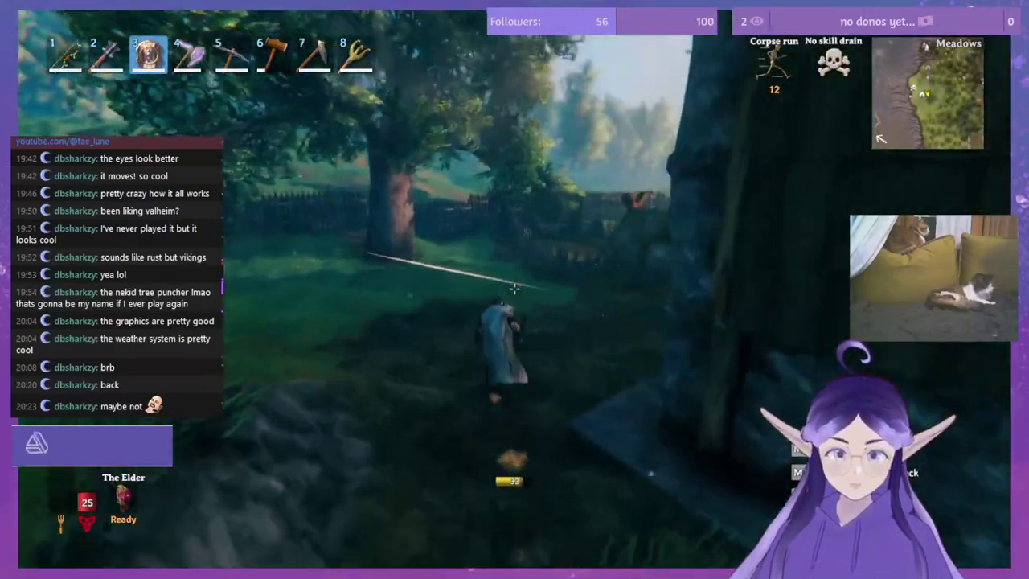
key("w")
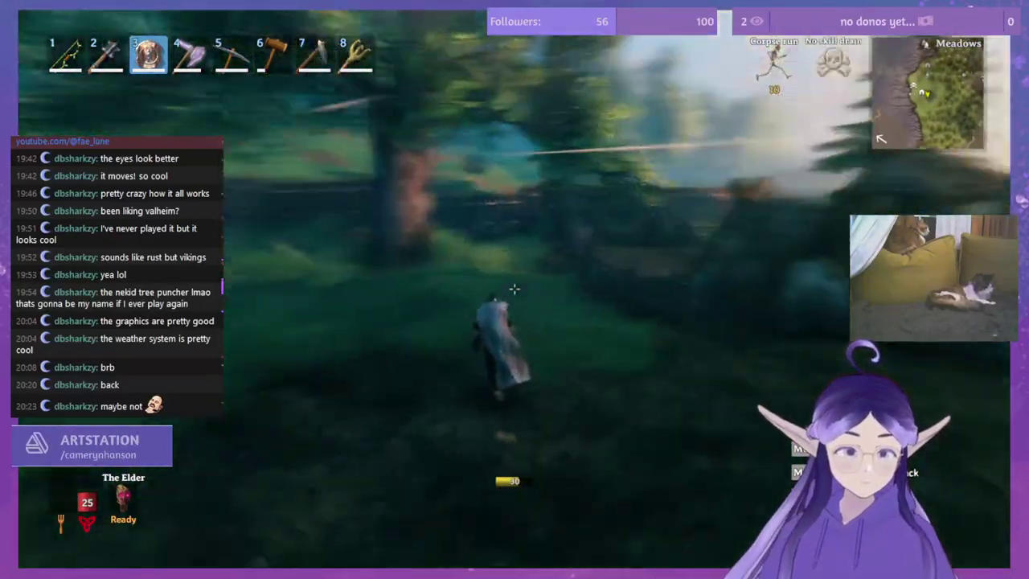
key("w")
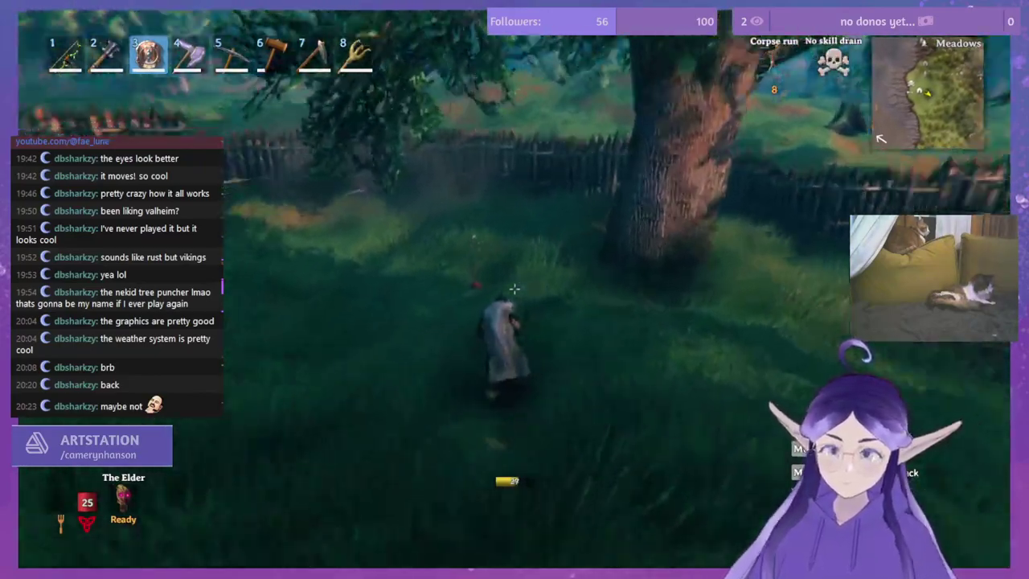
key("e")
key("w")
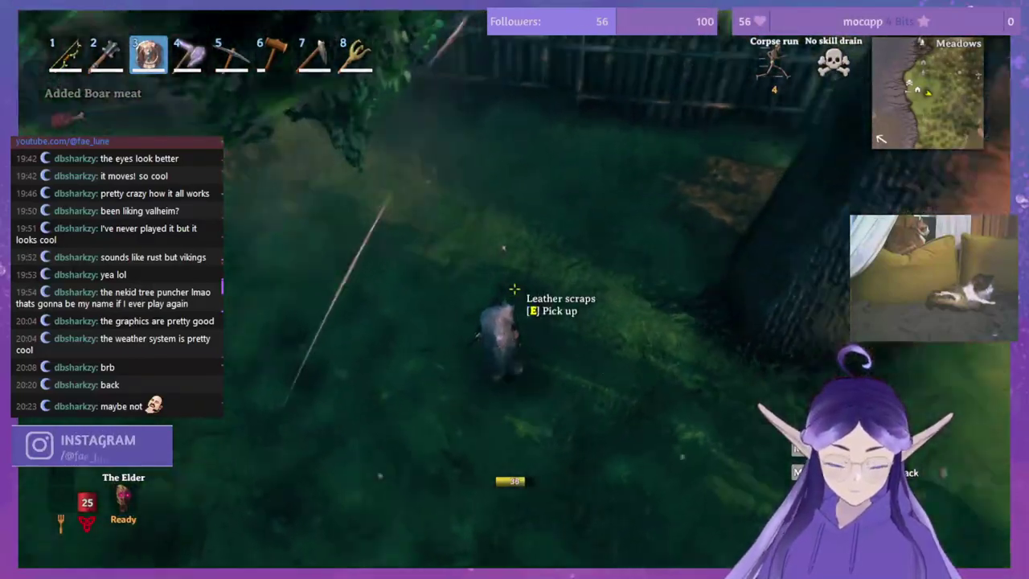
Step: Equip the Megingjord belt from the inventory
key("Tab")
right_click(233, 141)
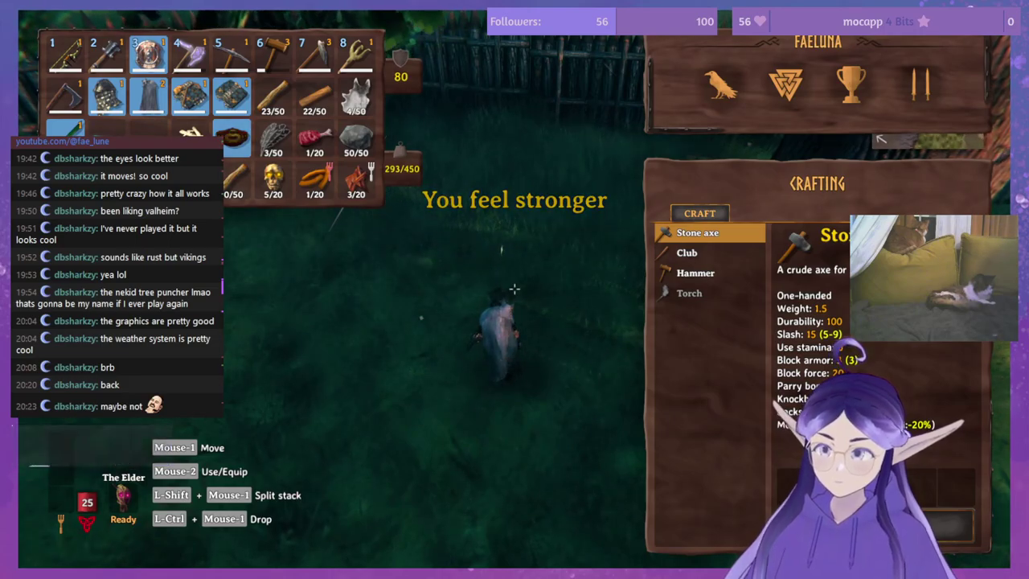
key("Tab")
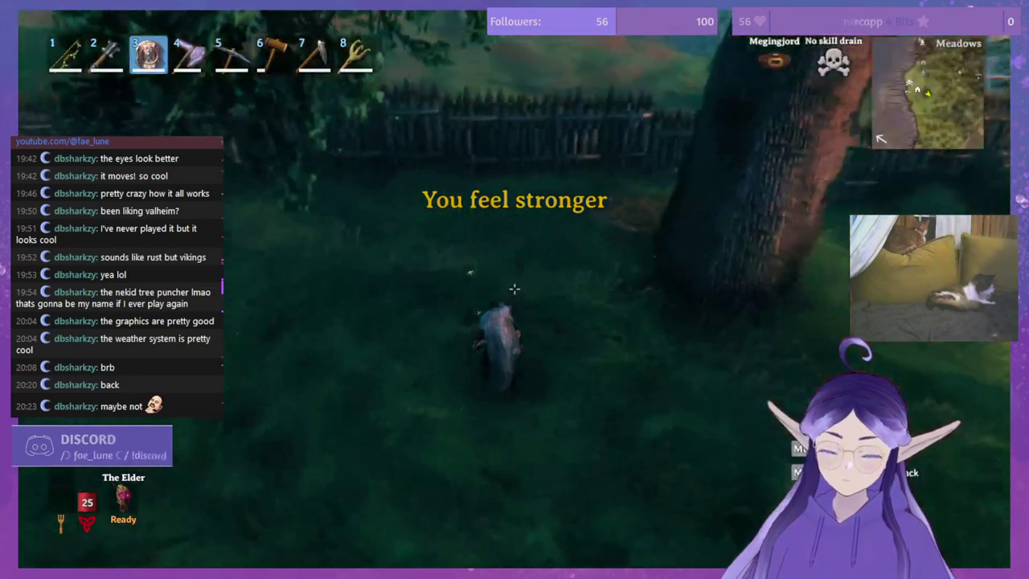
Step: Collect the leather scraps and run around the trees in the fenced yard back toward the base buildings
key("shift+w")
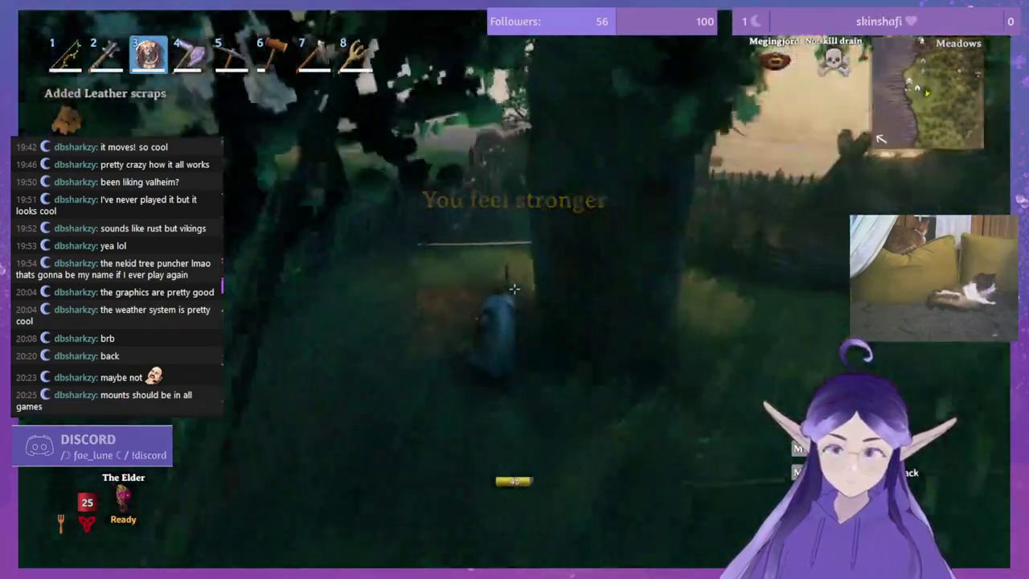
key("shift+w")
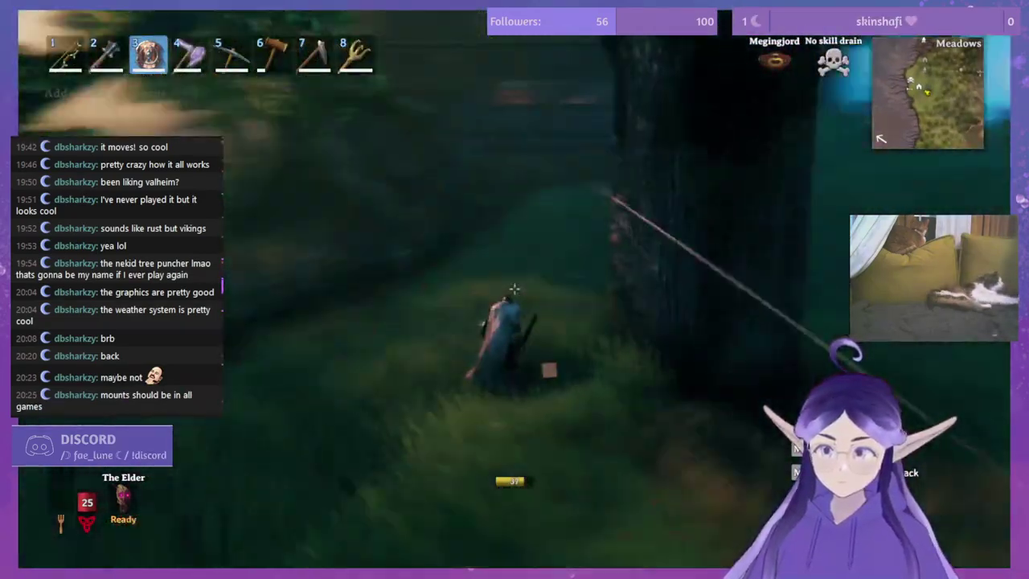
key("w")
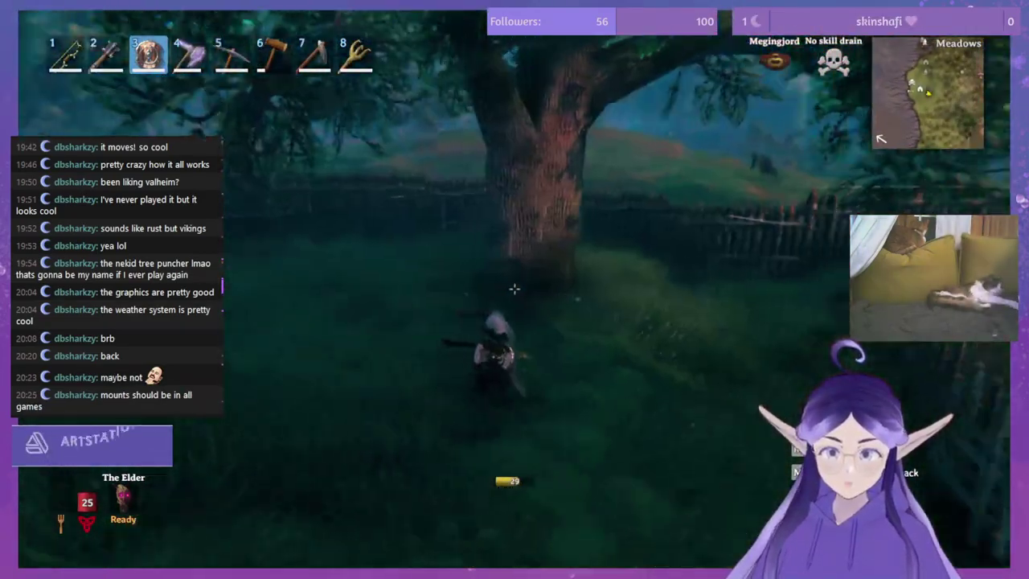
key("w")
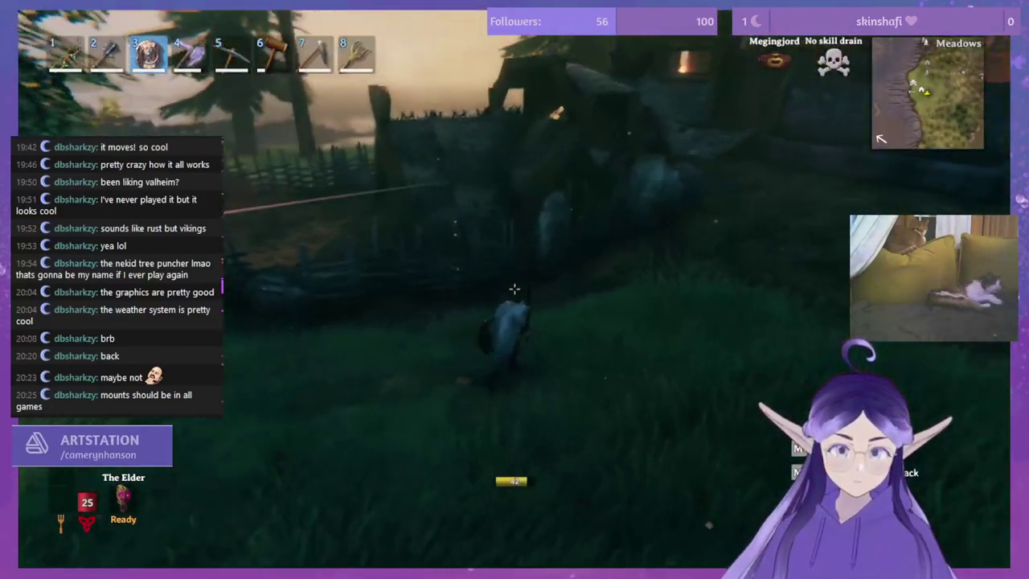
Step: Run past the lit house and its entrance ramp, and pick up the wood beside the fenced pen
key("shift+w")
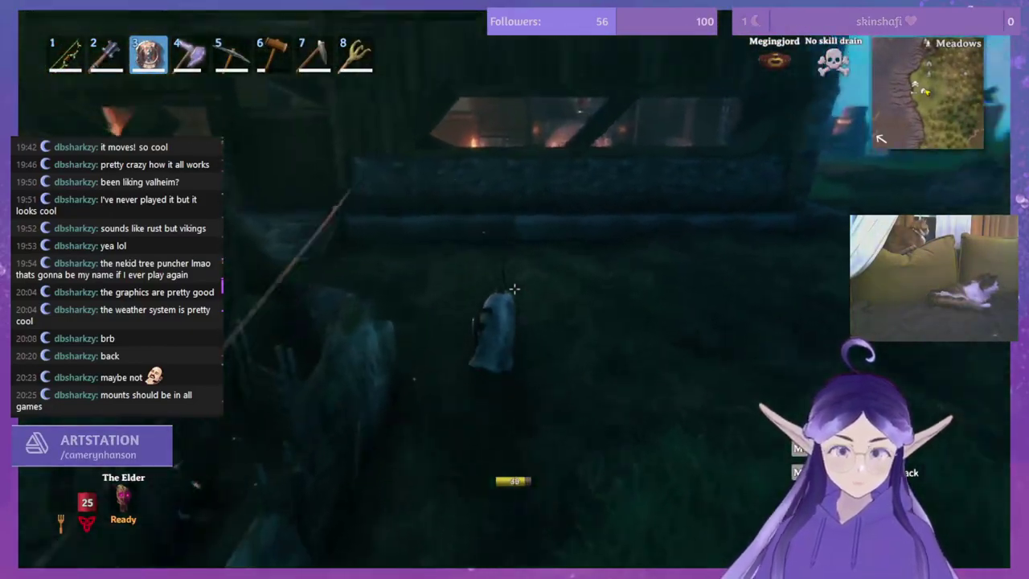
key("shift+w")
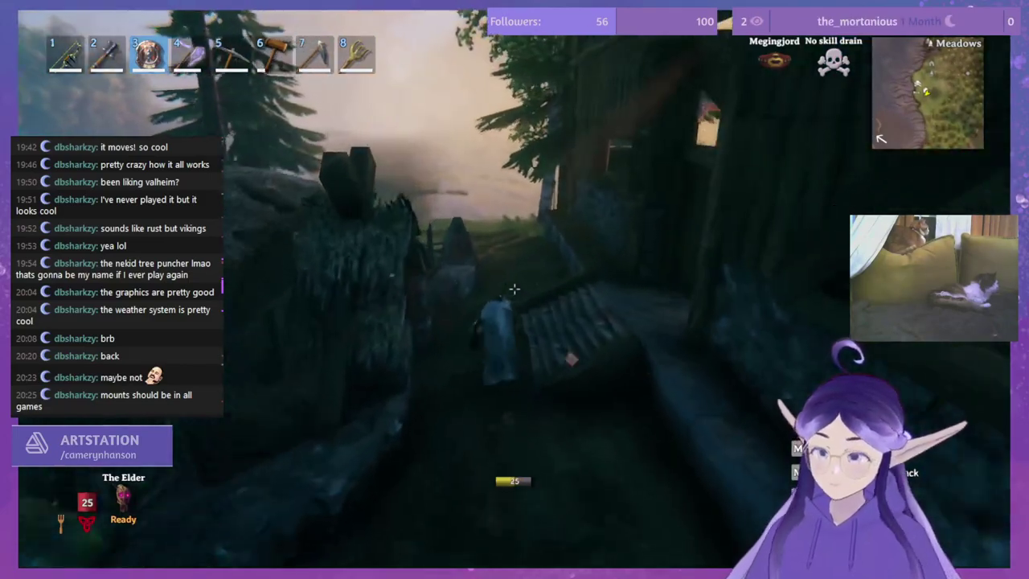
key("shift+w")
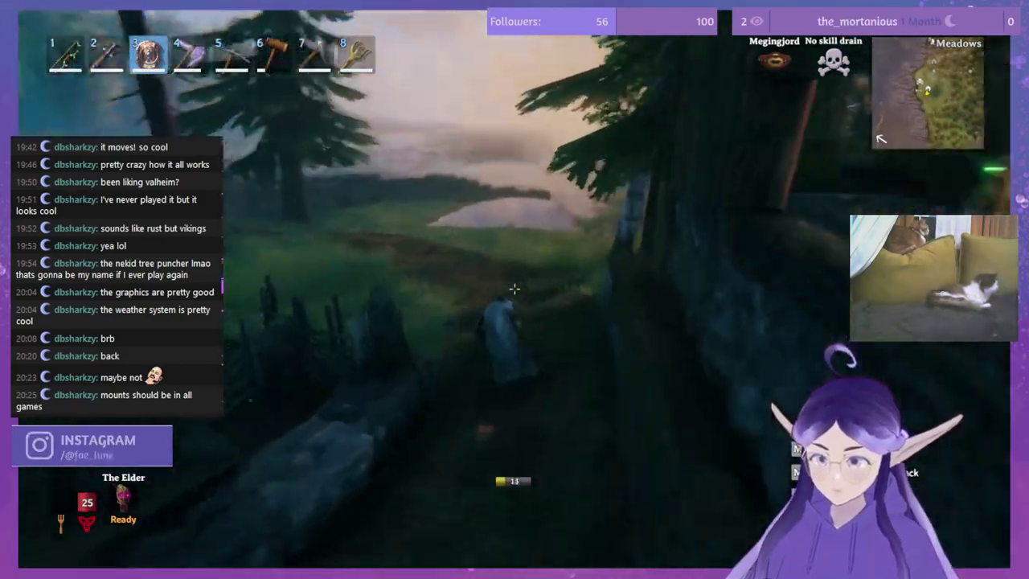
key("shift+w")
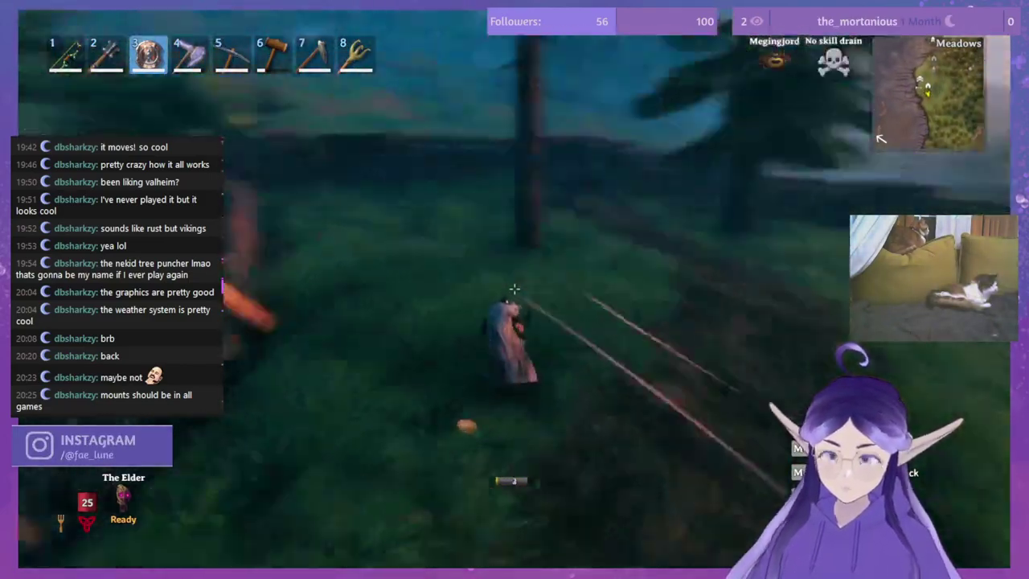
key("w")
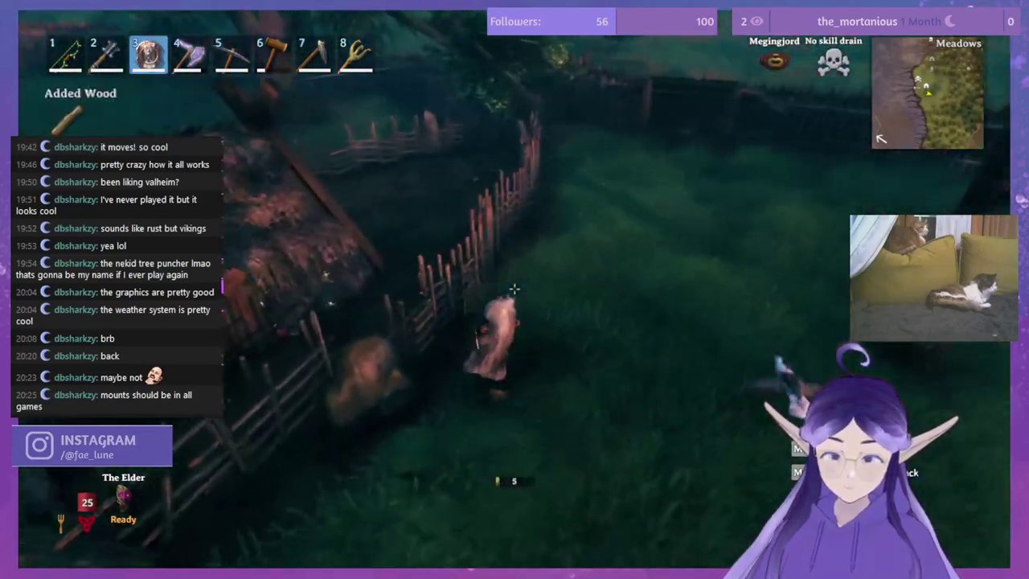
Step: Run across the meadow inside the palisade to the dirt path overlooking the burning shoreline
key("shift+w")
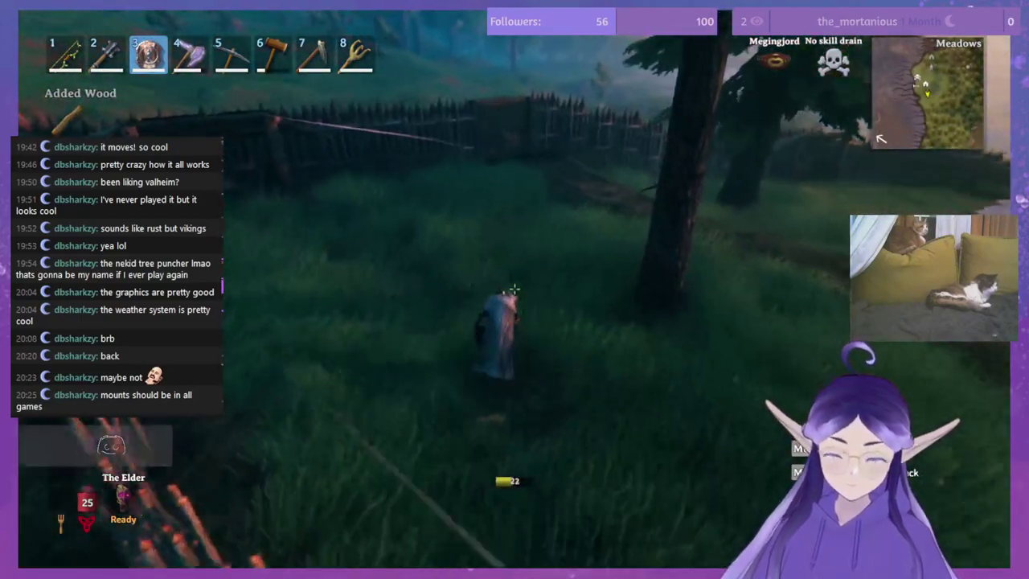
key("shift+w")
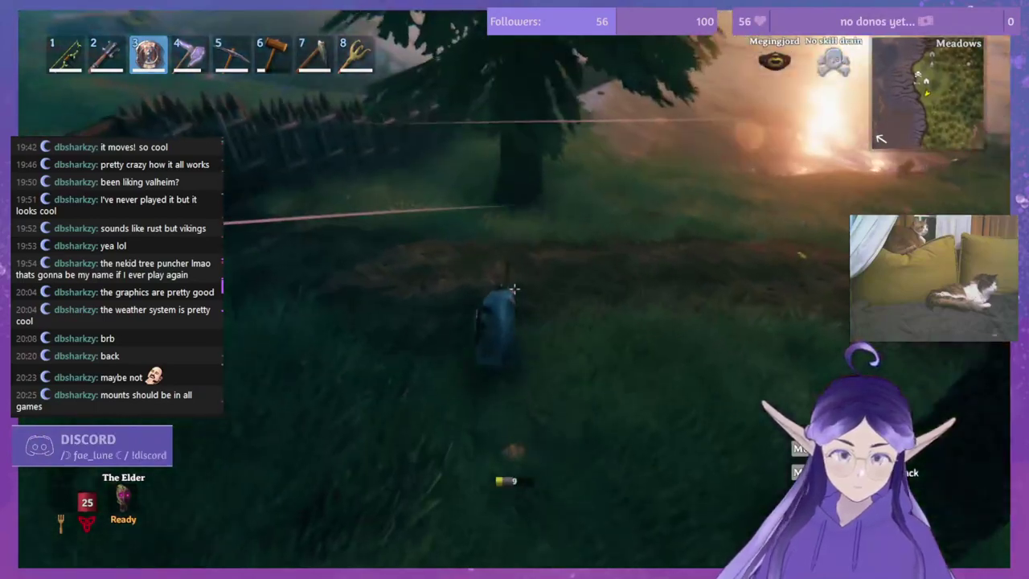
key("shift+w")
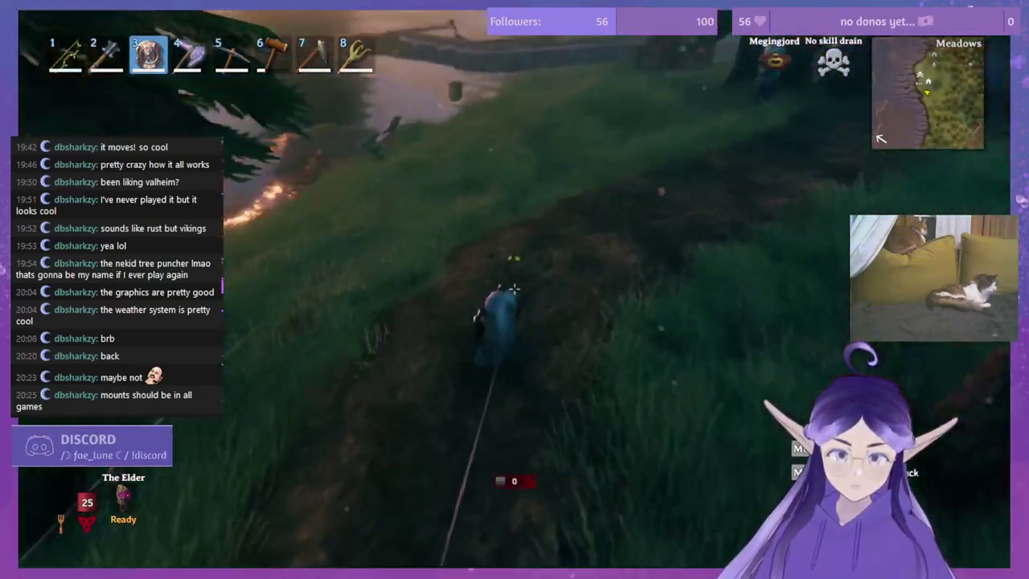
key("w")
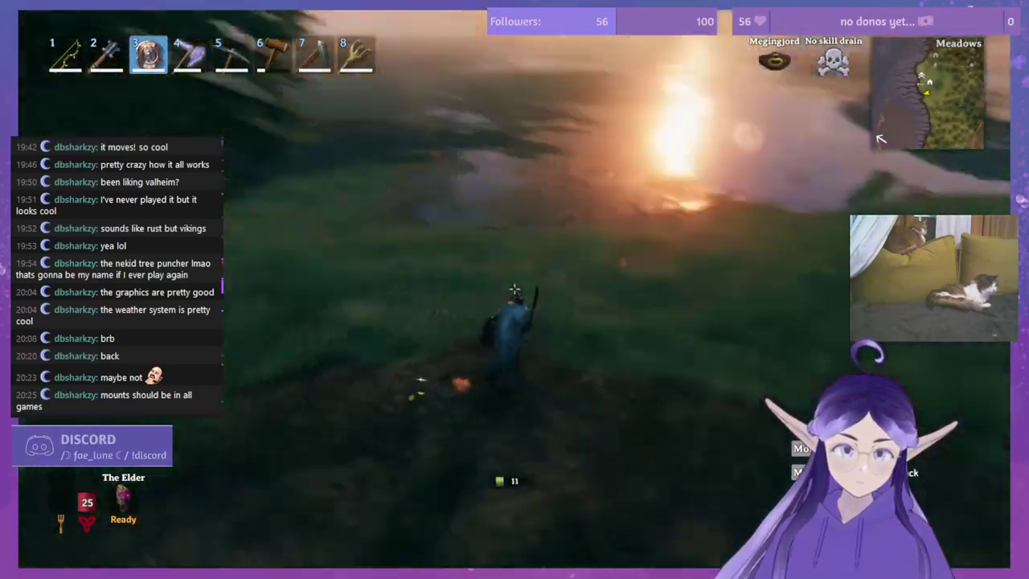
Step: Run along the grassy slope above the shore to the wooden tower near the dock and moored longship
key("shift+w")
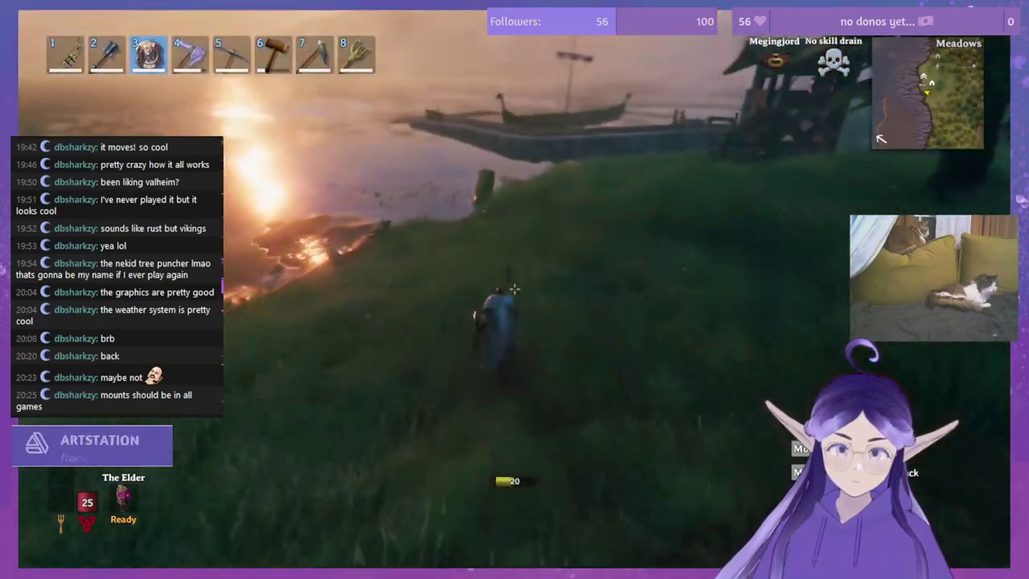
key("shift+w")
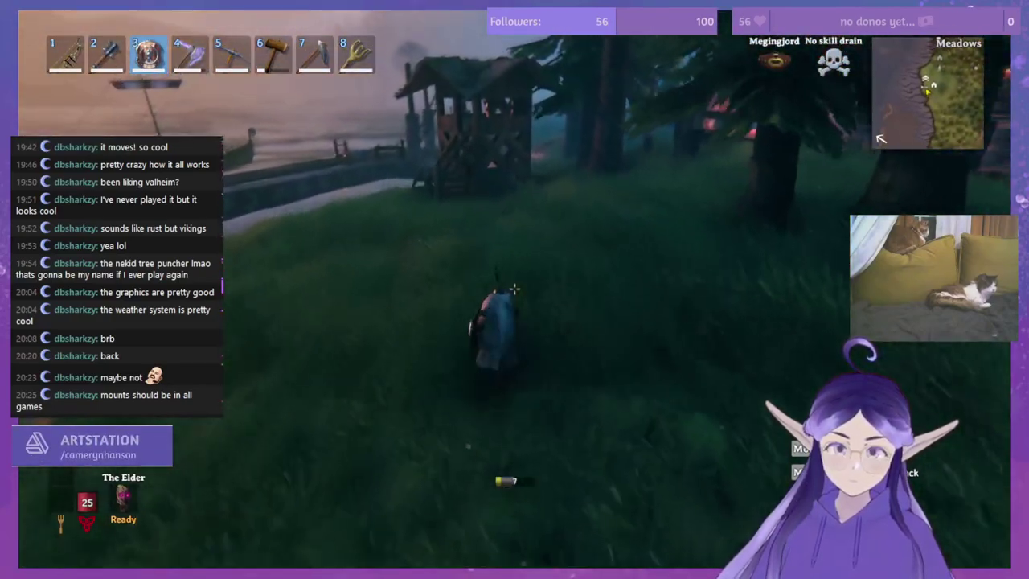
key("w")
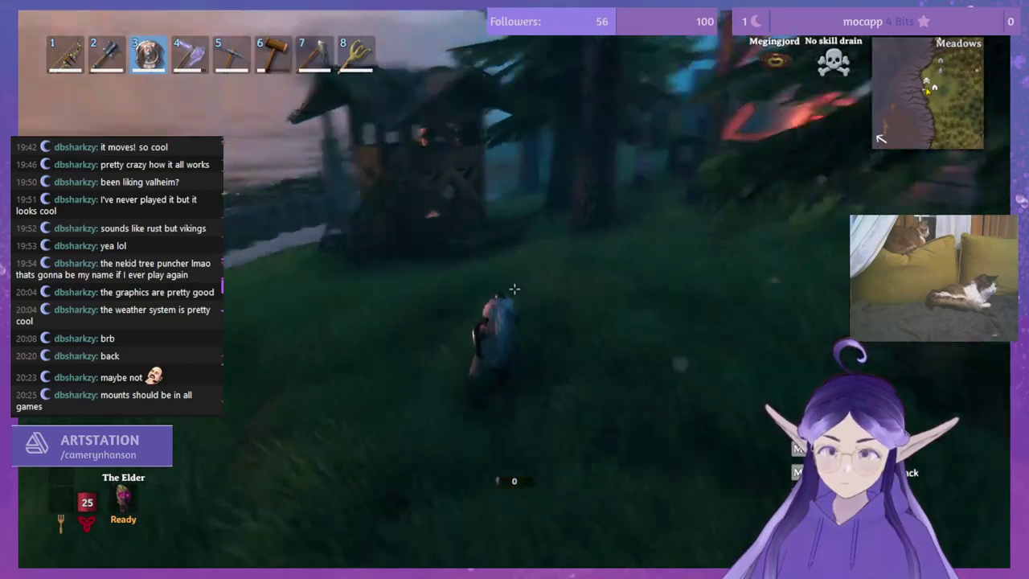
key("w")
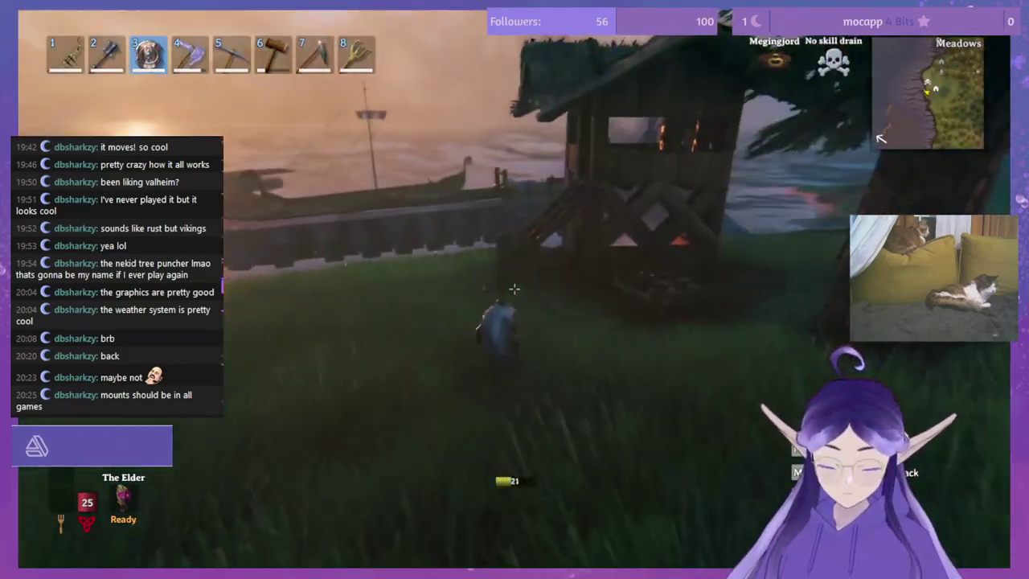
key("shift+w")
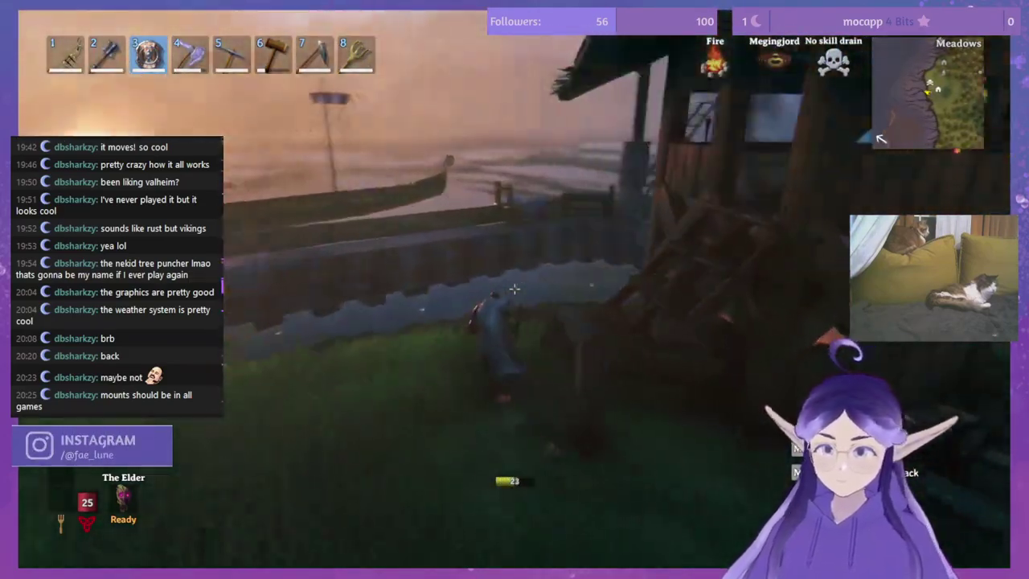
key("w")
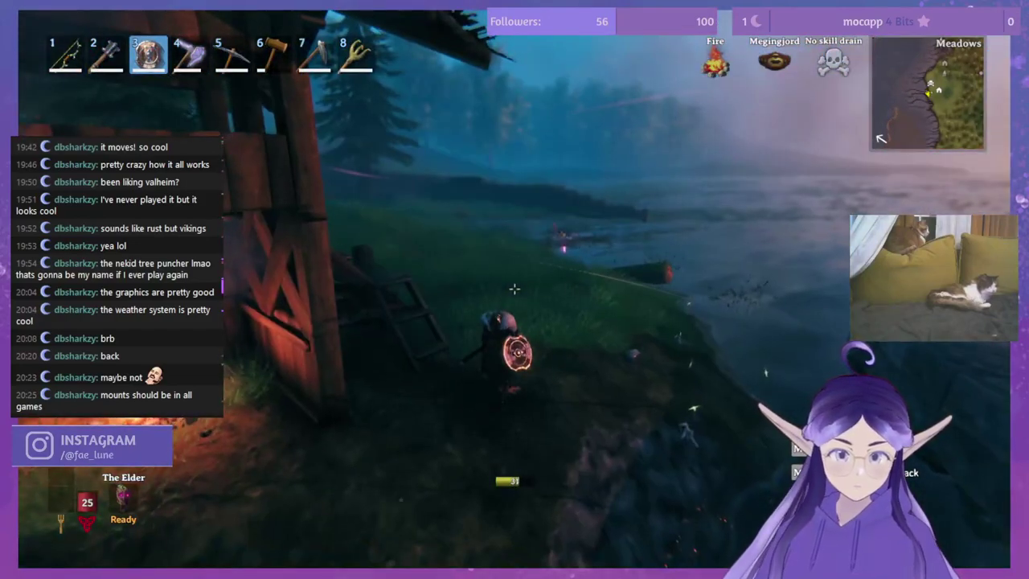
Step: Advance along the shoreline past the fallen log, attack the skeleton and collect its bone fragments
key("w")
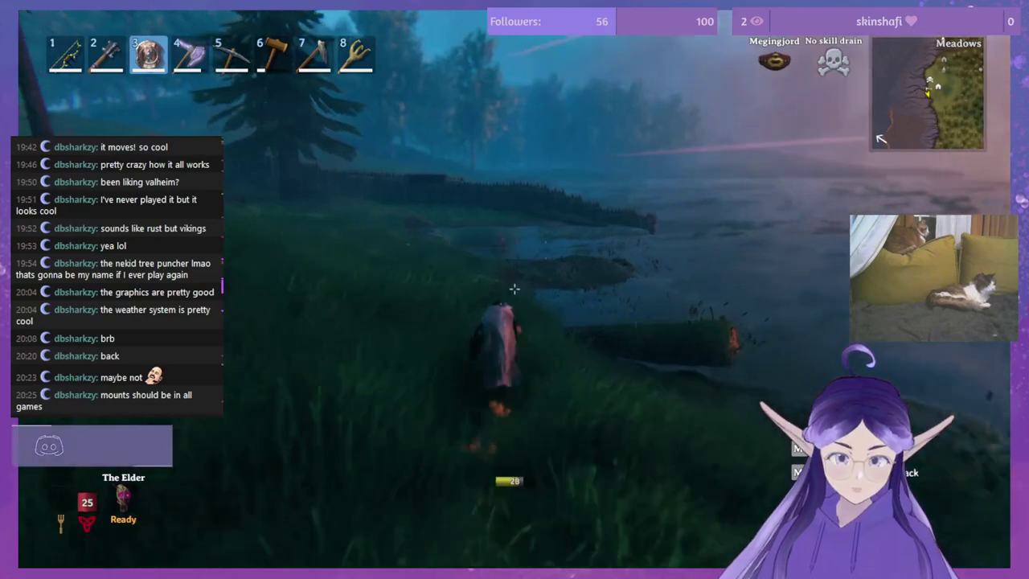
left_click(514, 288)
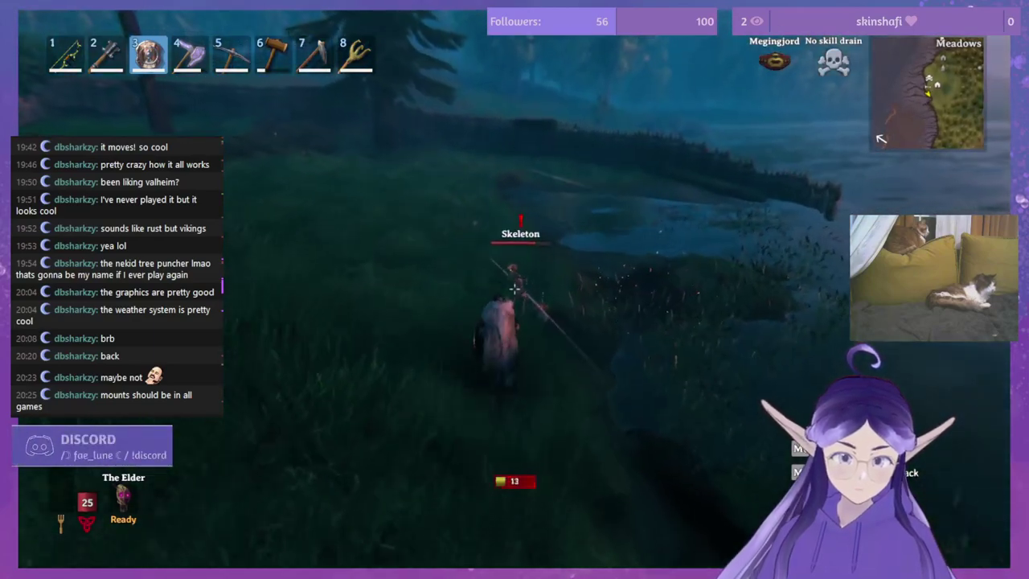
left_click(514, 288)
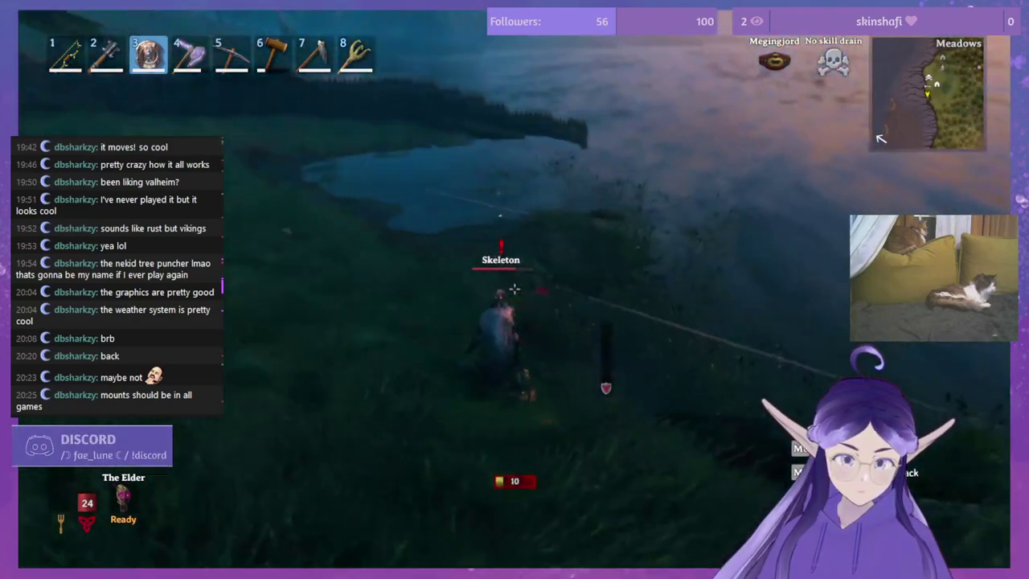
left_click(515, 288)
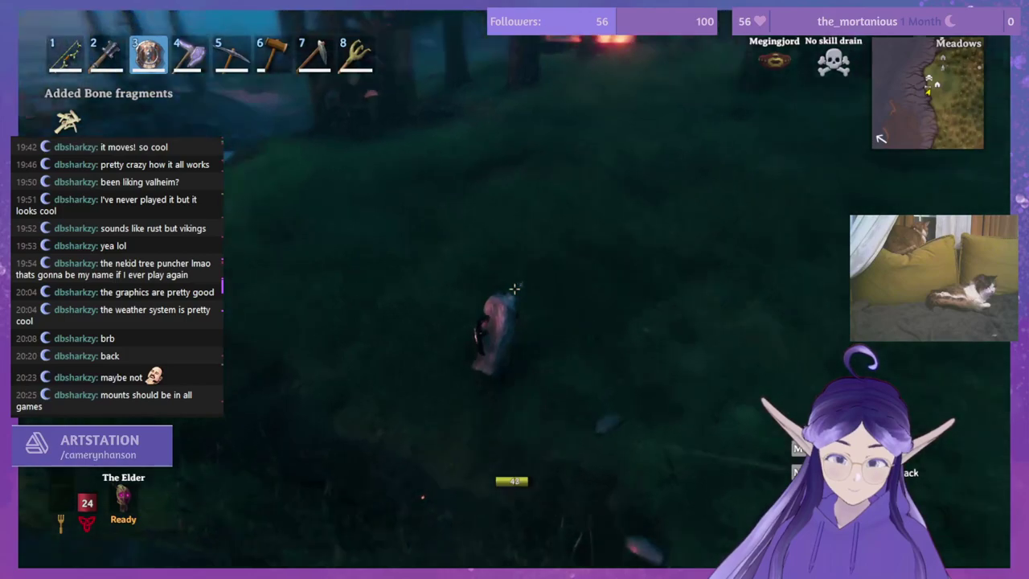
Step: Run back through the trees to the path between the house's stone foundation and the fenced pen
key("Tab")
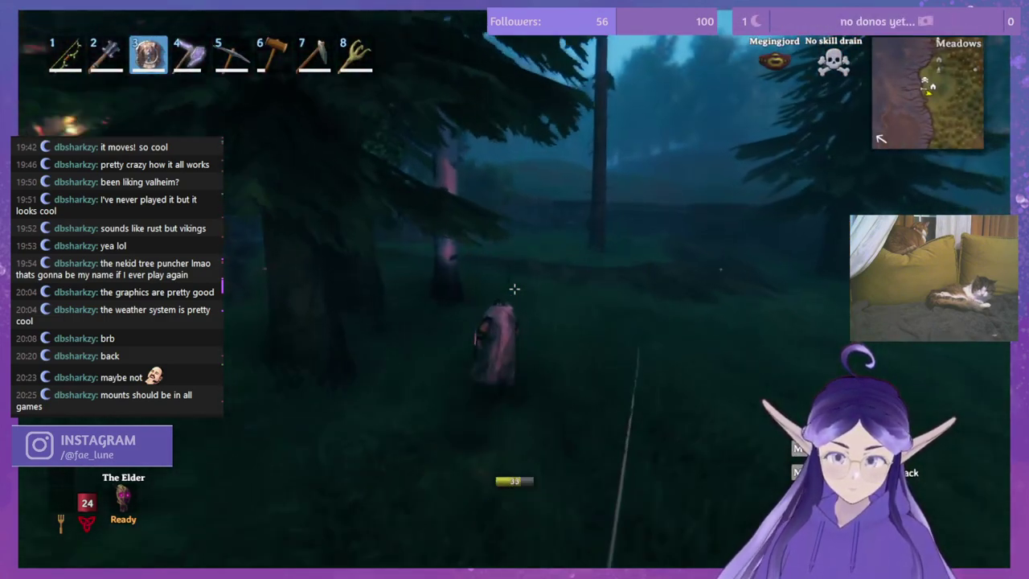
key("shift+w")
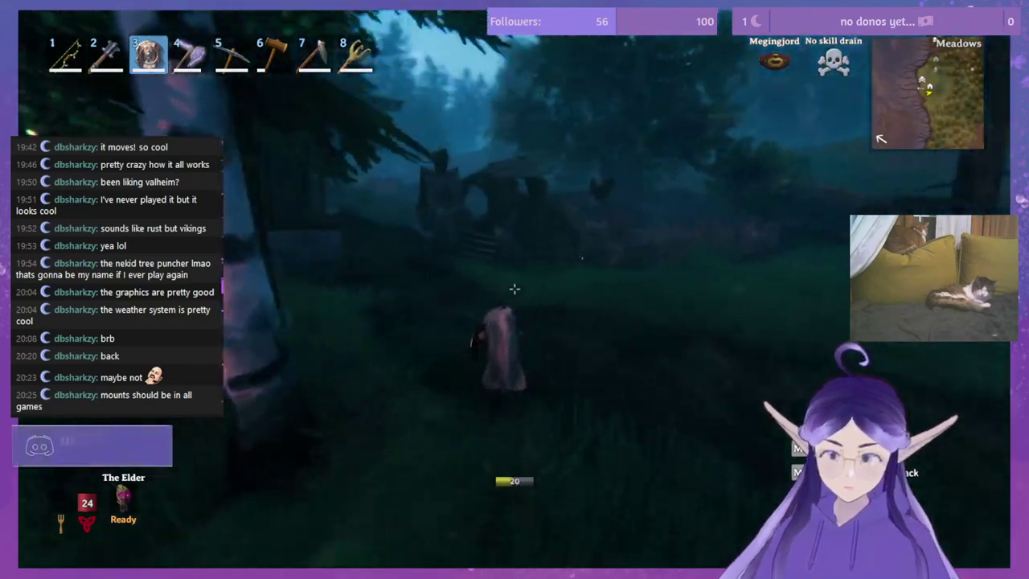
key("shift+w")
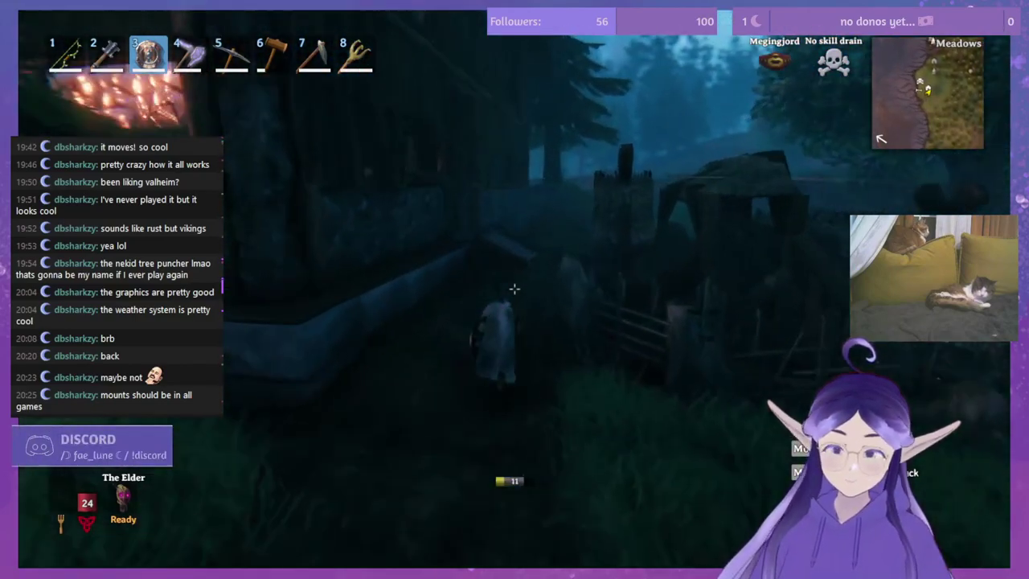
Step: Enter the house and go up the stairs to the labelled storage chests in the torch-lit corner
key("w")
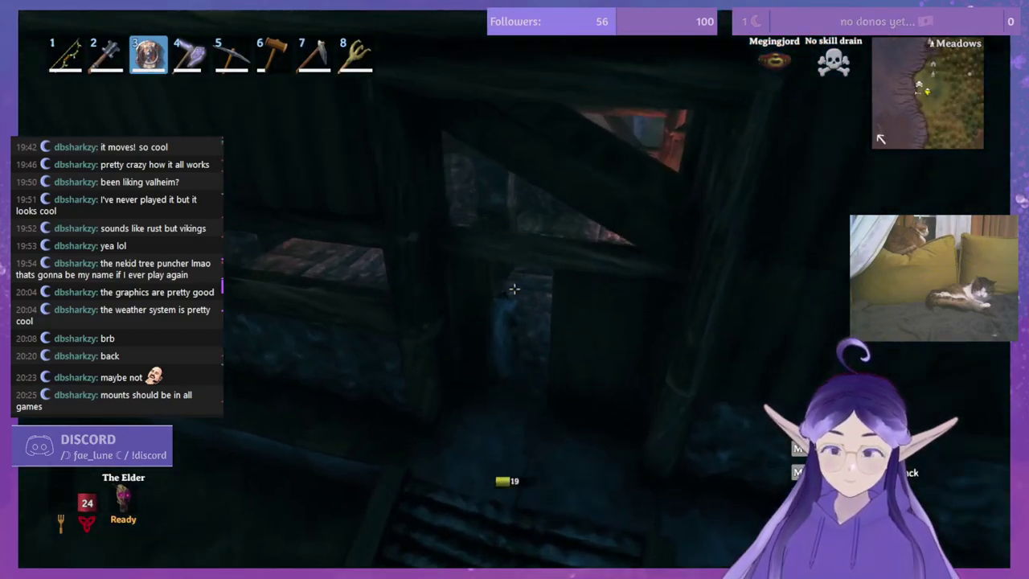
key("w")
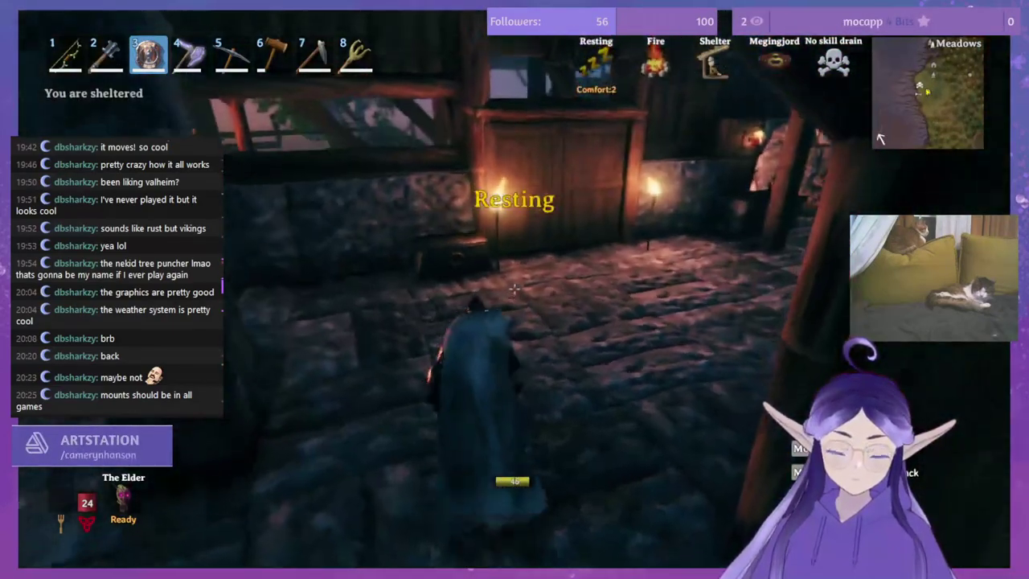
key("w")
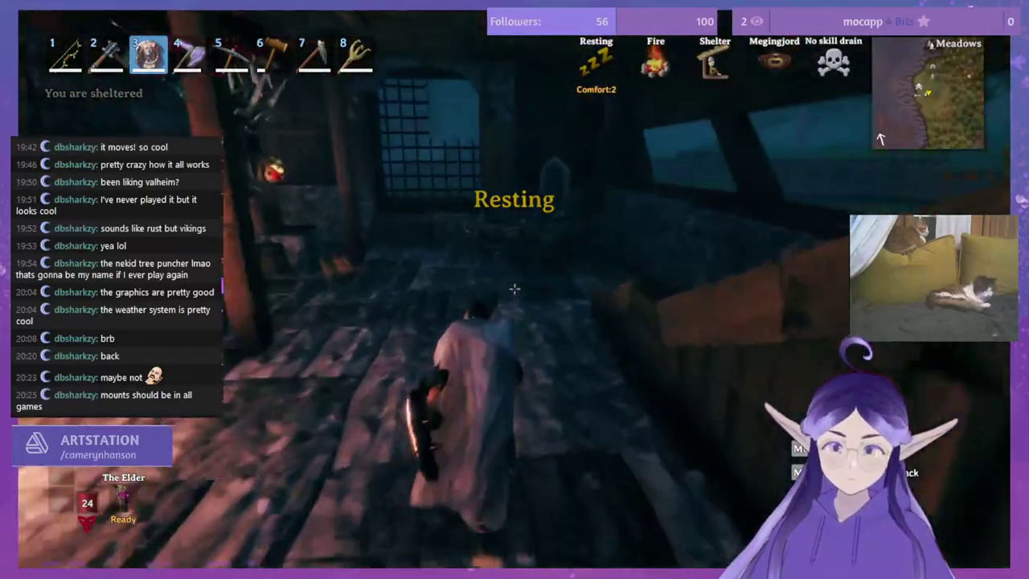
key("w")
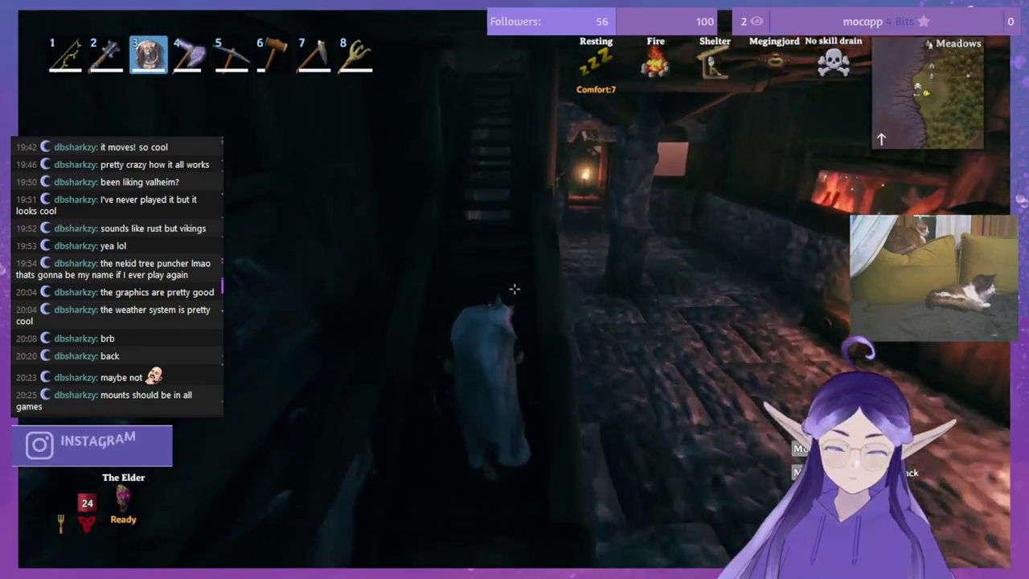
key("w")
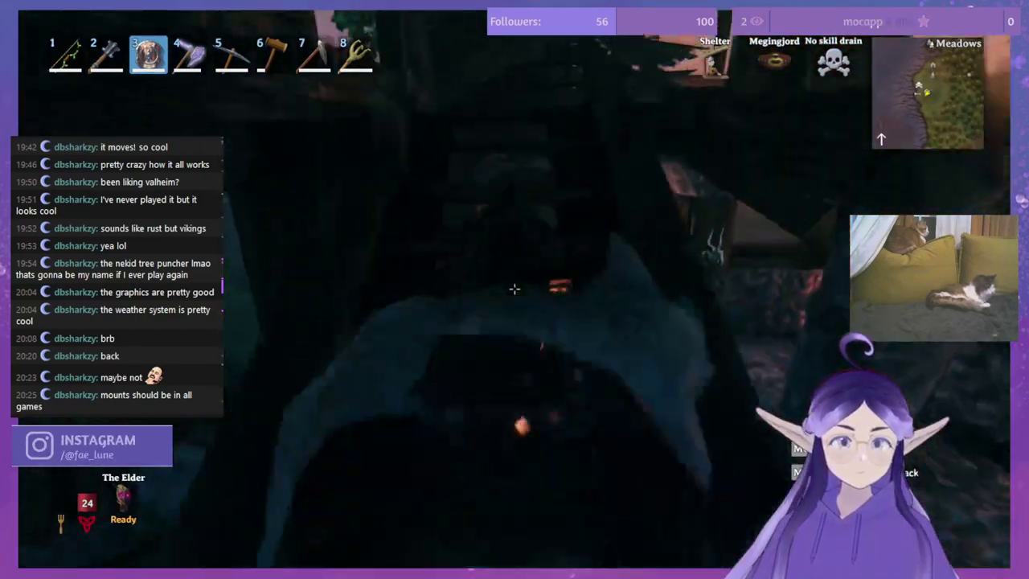
key("w")
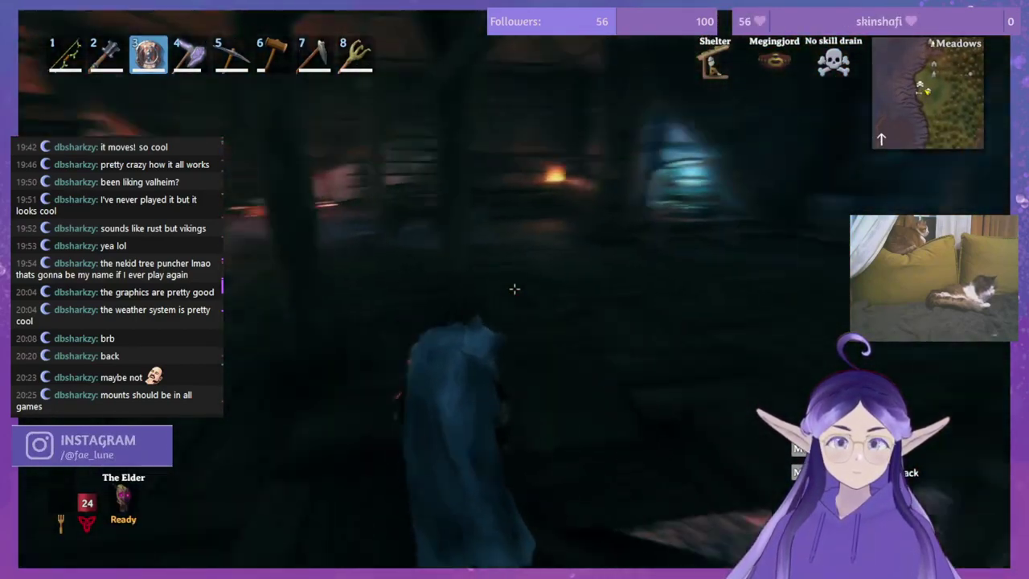
key("w")
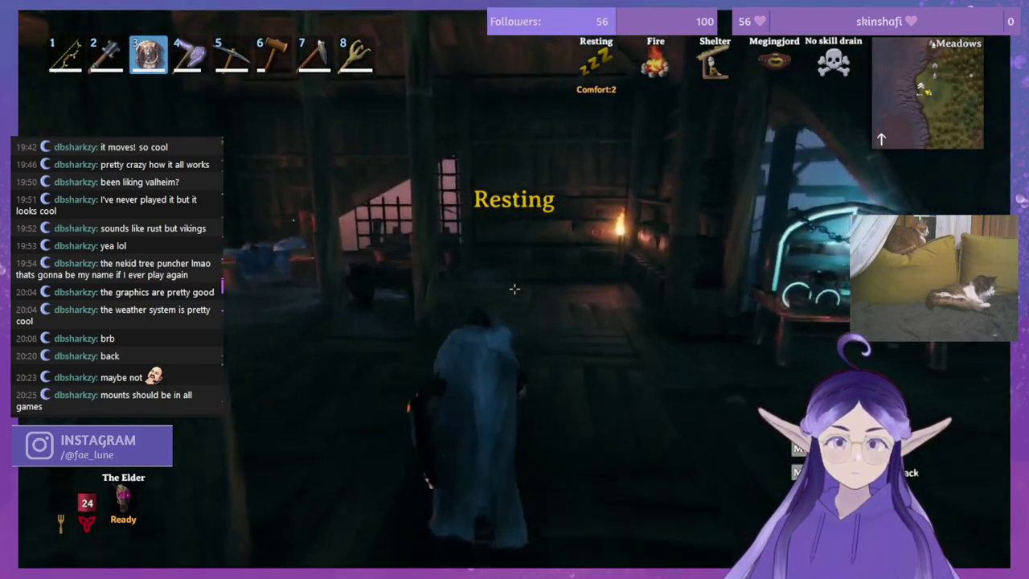
key("w")
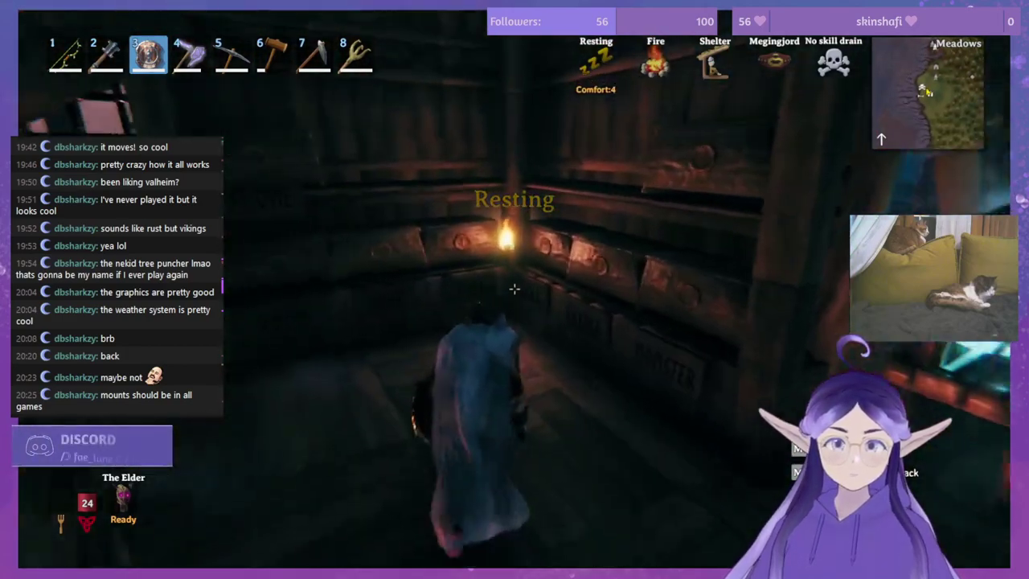
Step: Store the bone fragments in the Monster chest and rearrange the stacks inside it
key("e")
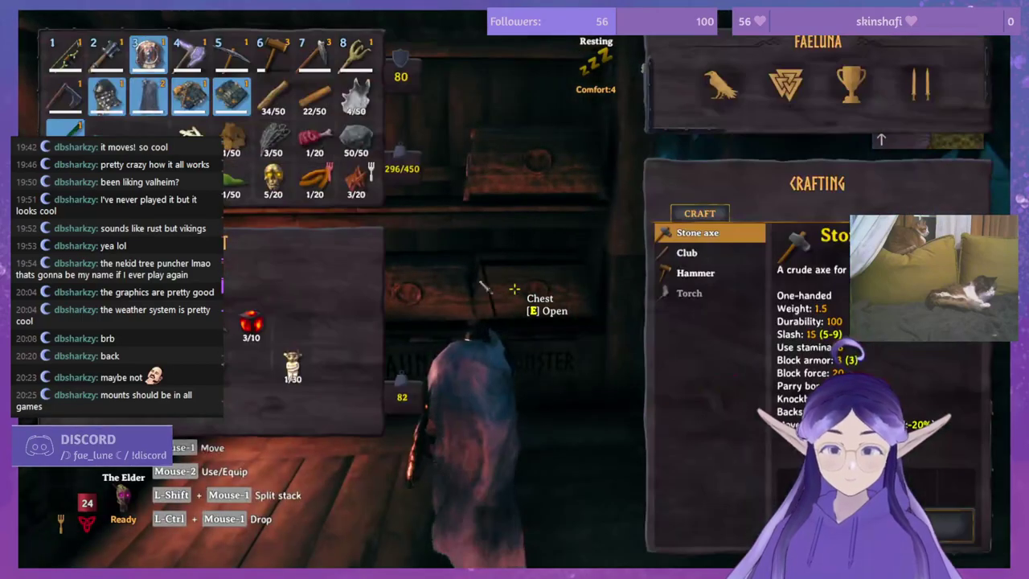
left_click(190, 130, "ctrl")
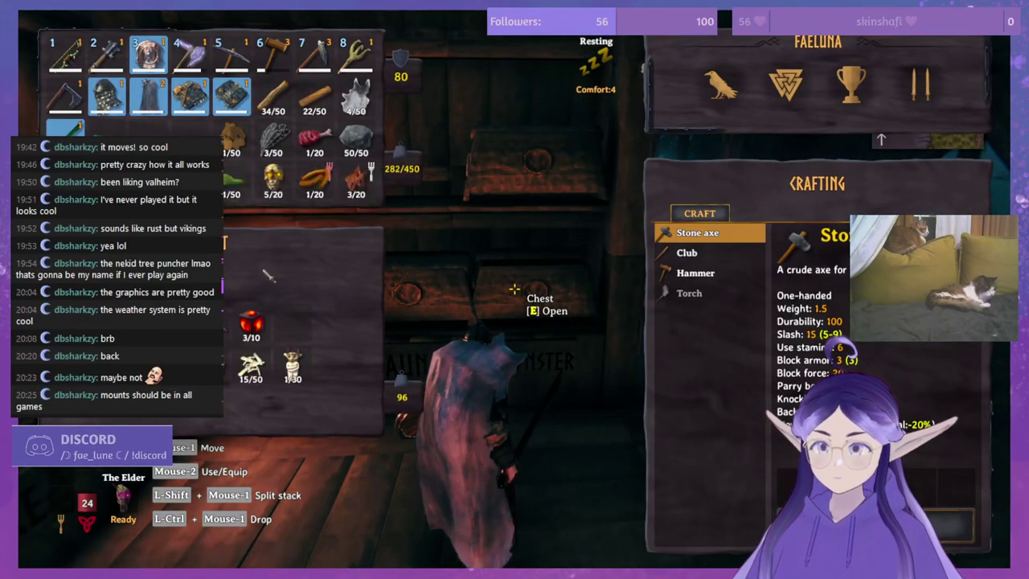
left_click(217, 364)
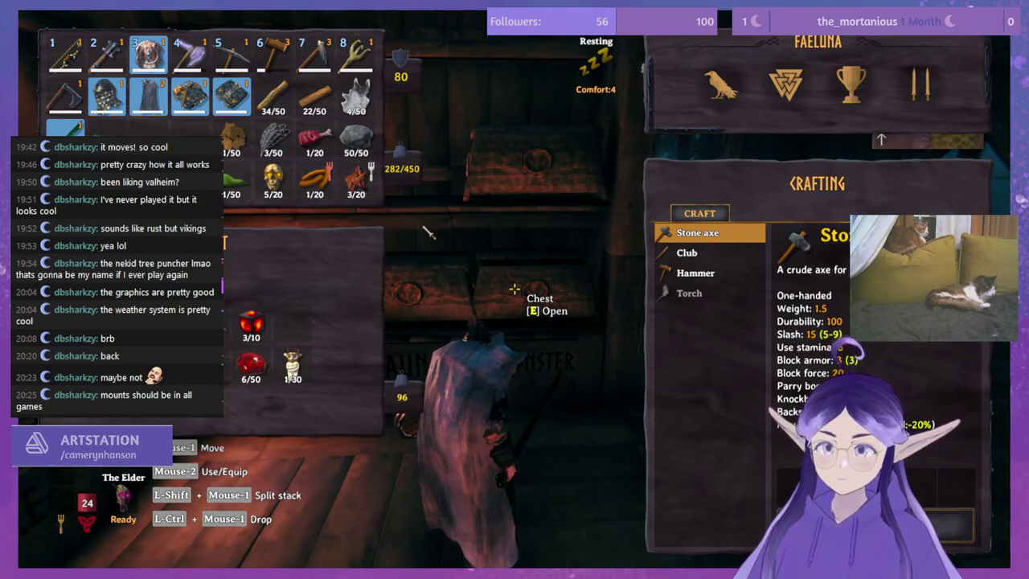
Step: Store the carried animal hides and pelts in the Fauna chest
key("Tab")
key("e")
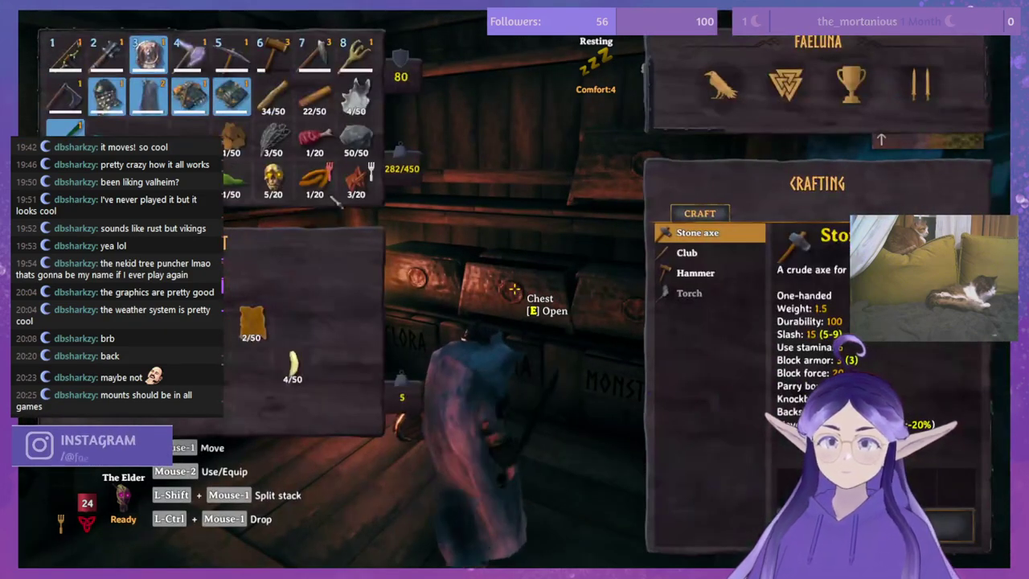
left_click(278, 138, "ctrl")
left_click(236, 140, "ctrl")
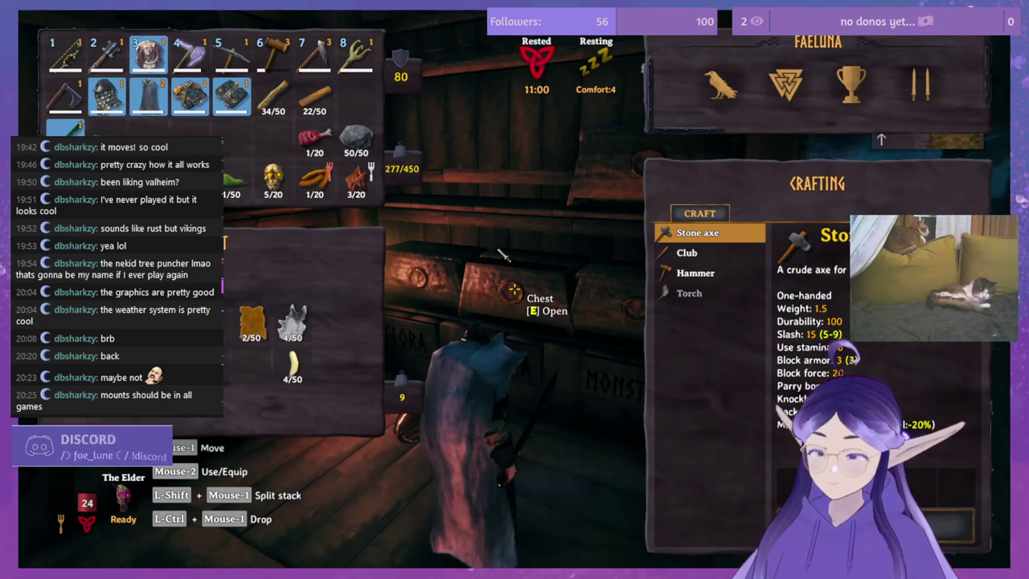
key("Tab")
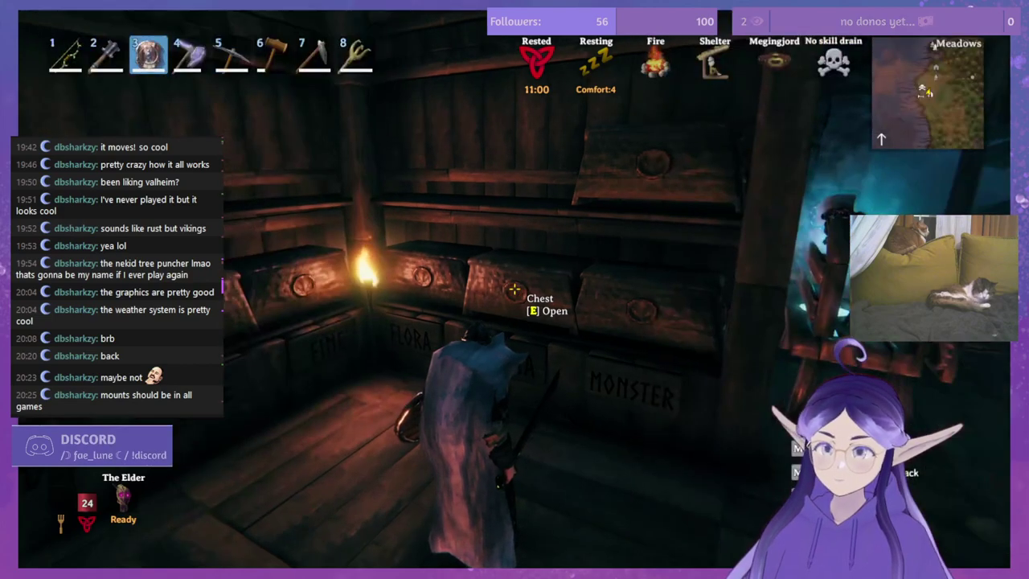
Step: Store the skull trophy in the trophy chest above the Monster chest and unequip the helmet
key("e")
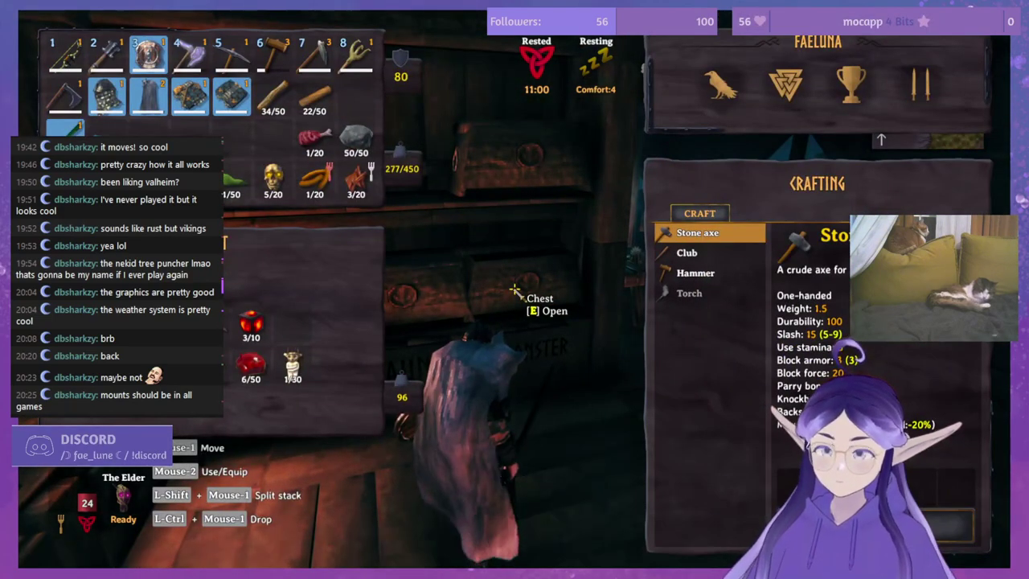
key("Tab")
key("e")
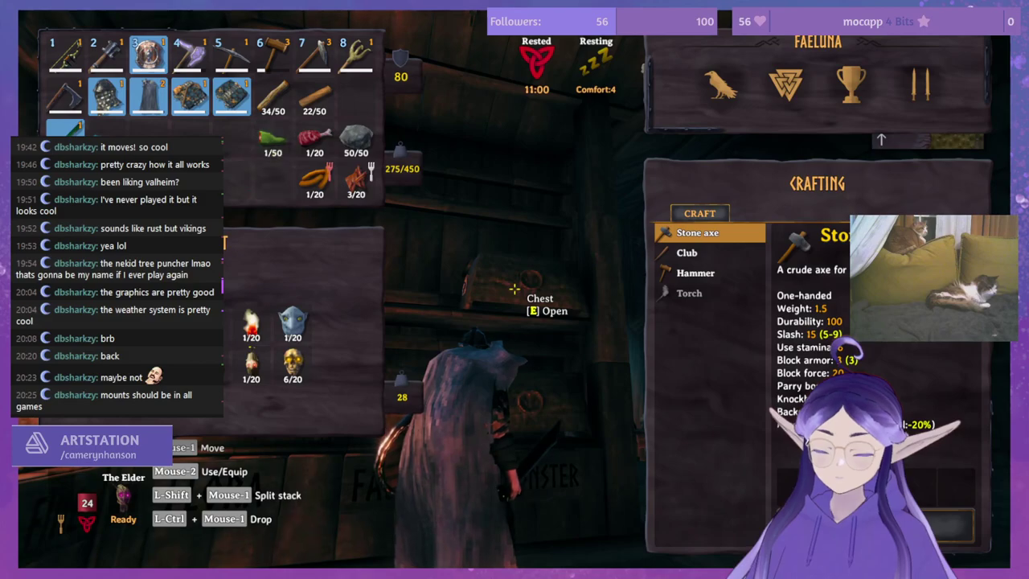
right_click(232, 179)
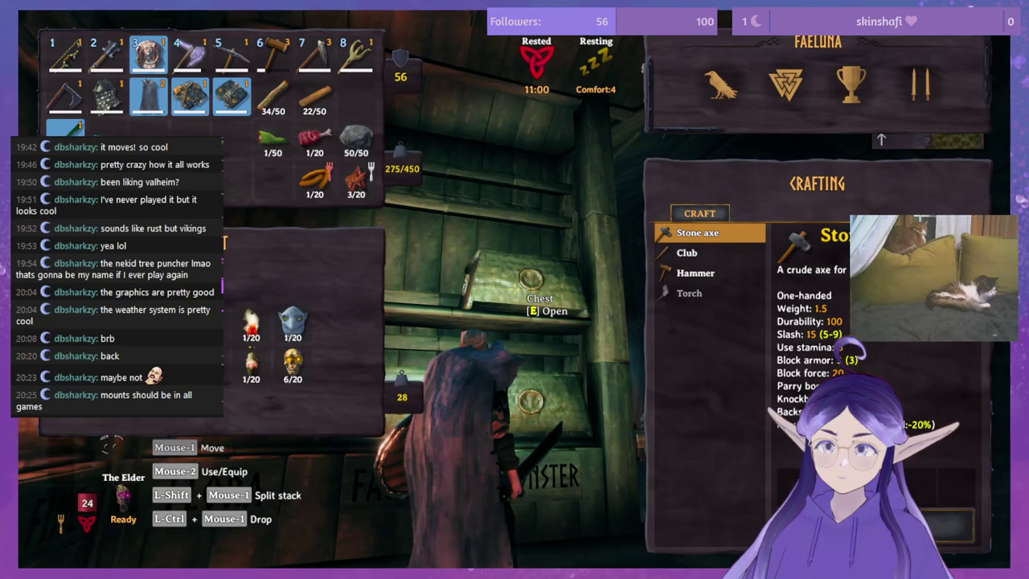
key("Tab")
Step: Return downstairs to the food chests beside the hearth and store the raw meat in the upper one
key("shift+w")
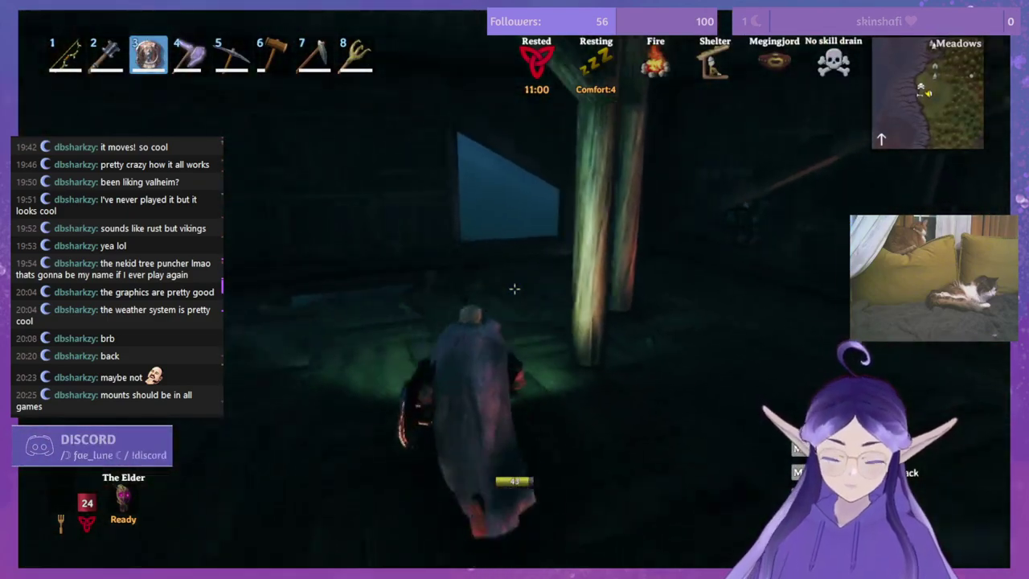
key("shift+w")
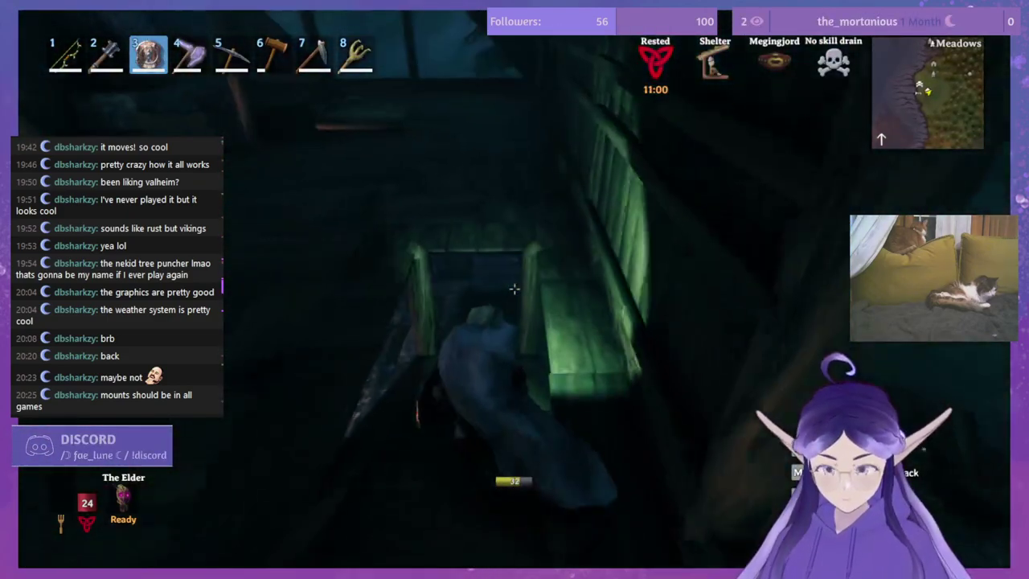
key("shift+w")
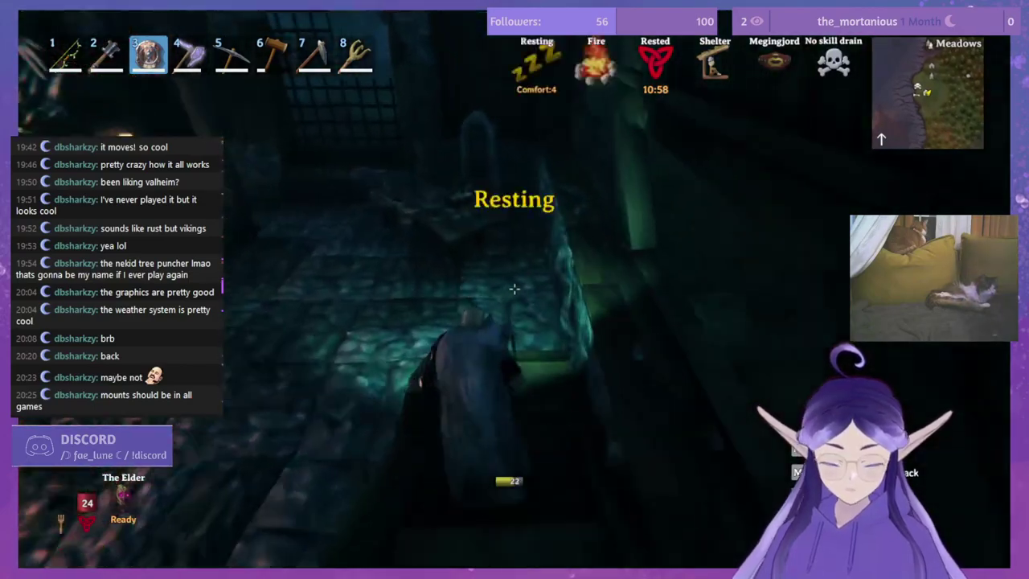
key("w")
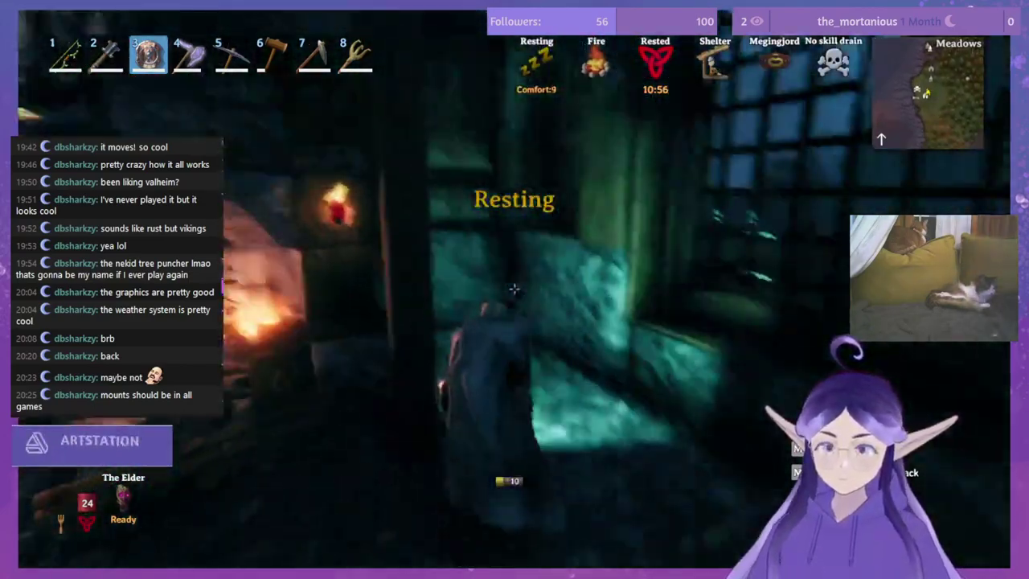
key("Tab")
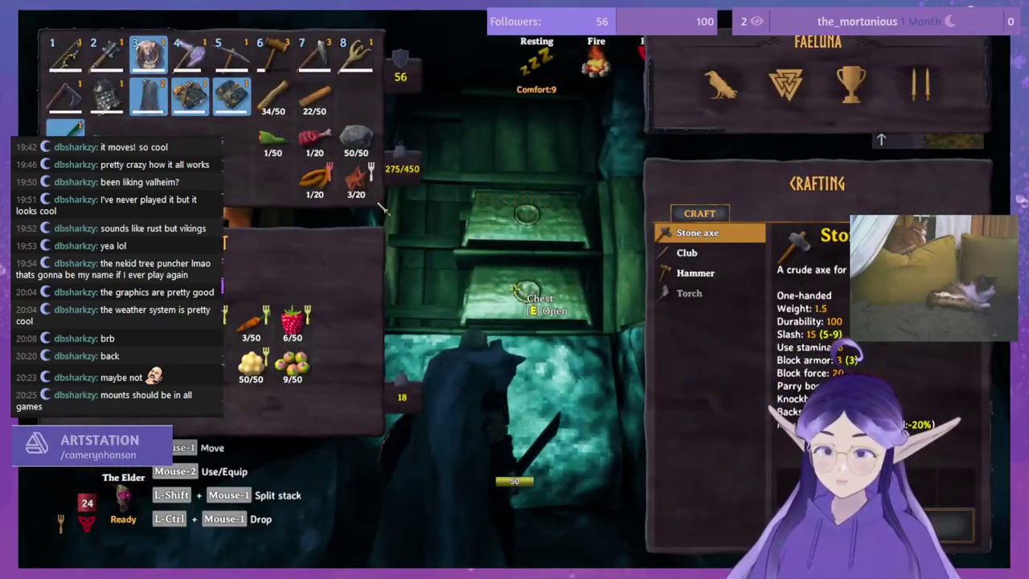
key("Tab")
key("e")
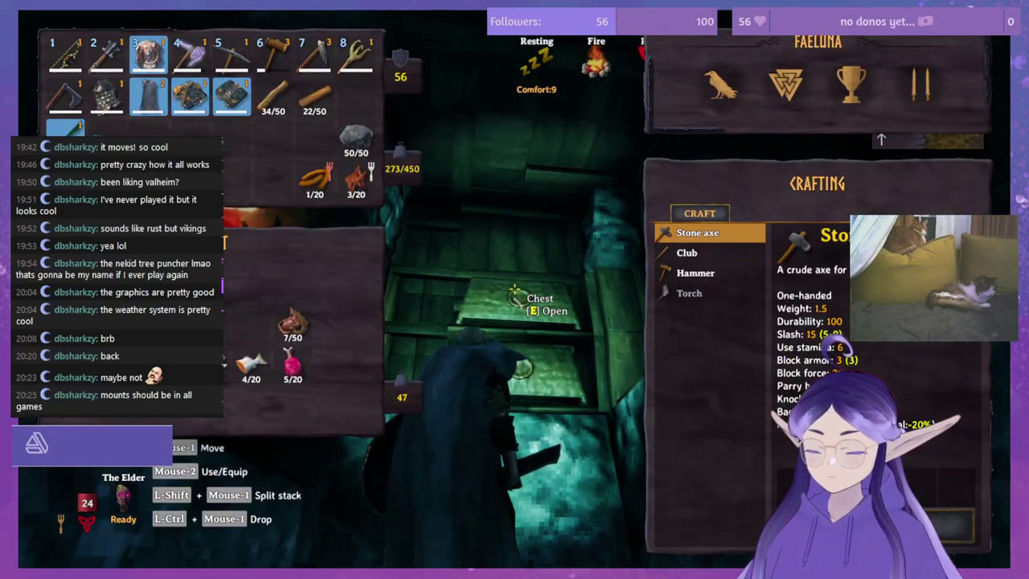
Step: Go back upstairs to the bed and put away the mace and shield
key("shift+w")
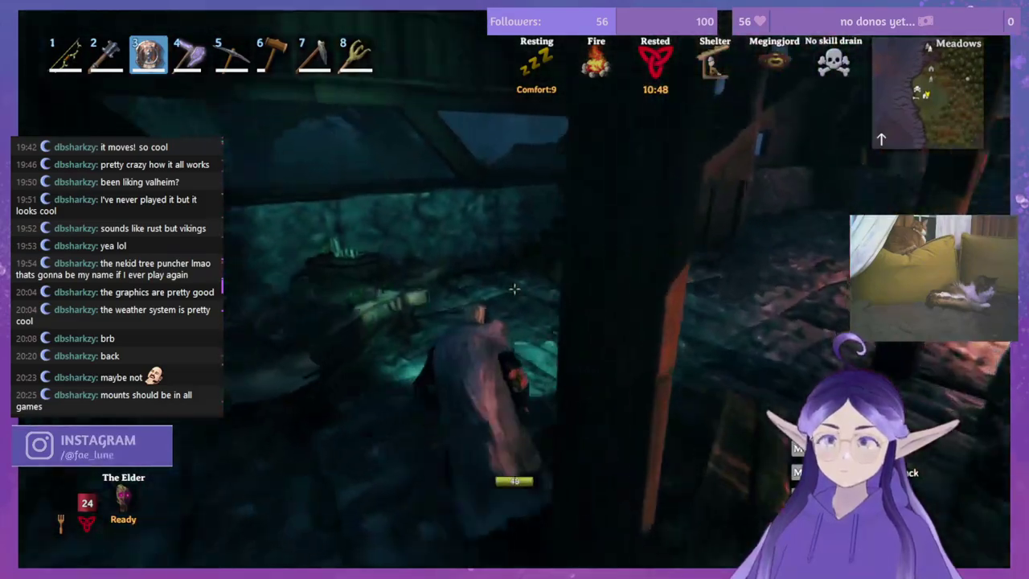
key("w")
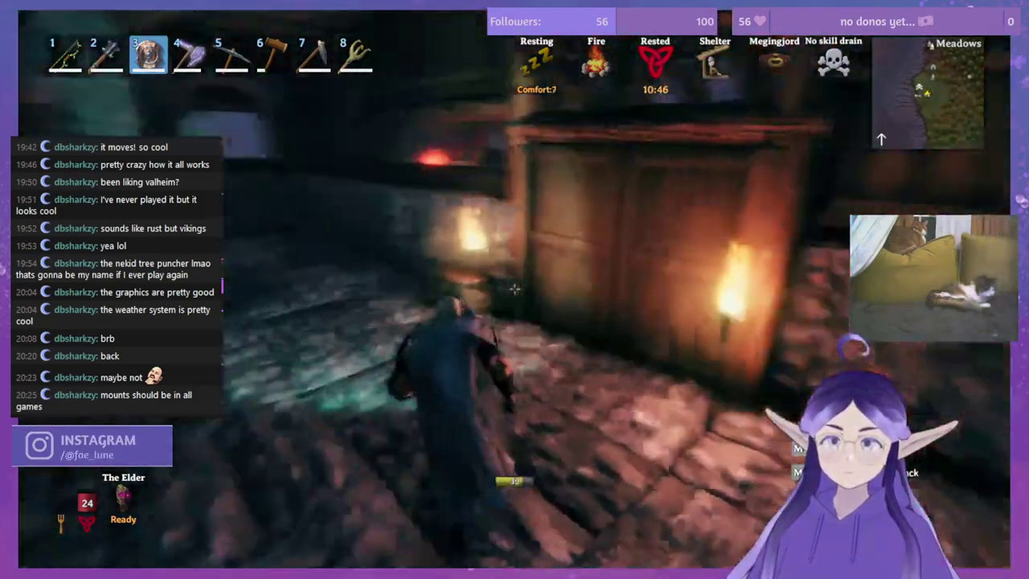
key("w")
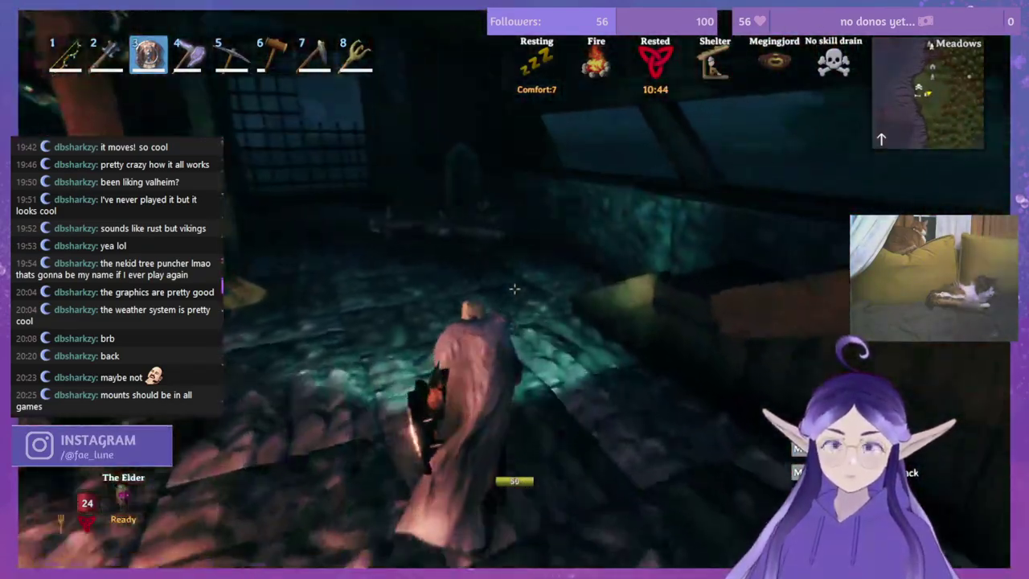
key("w")
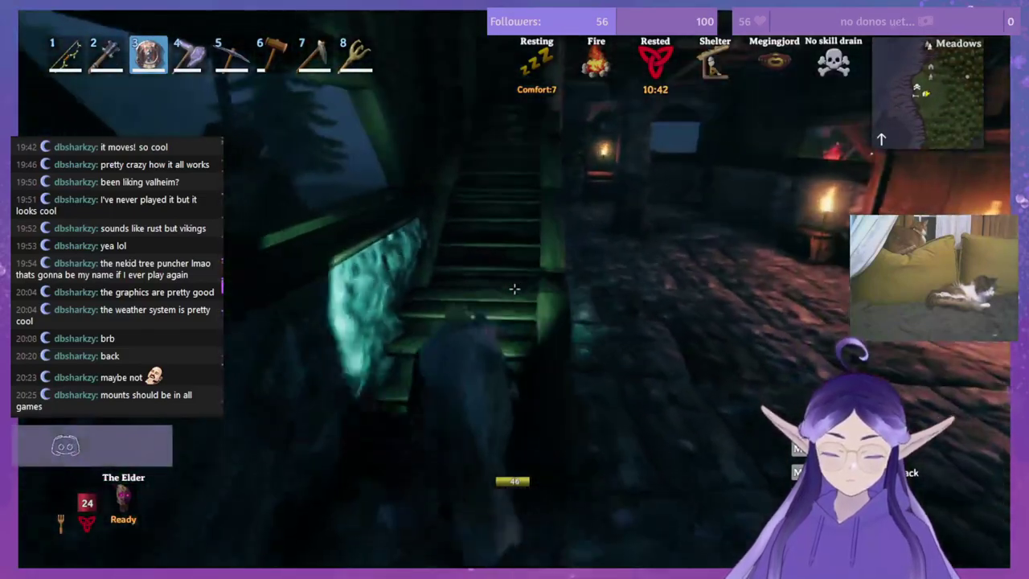
key("w")
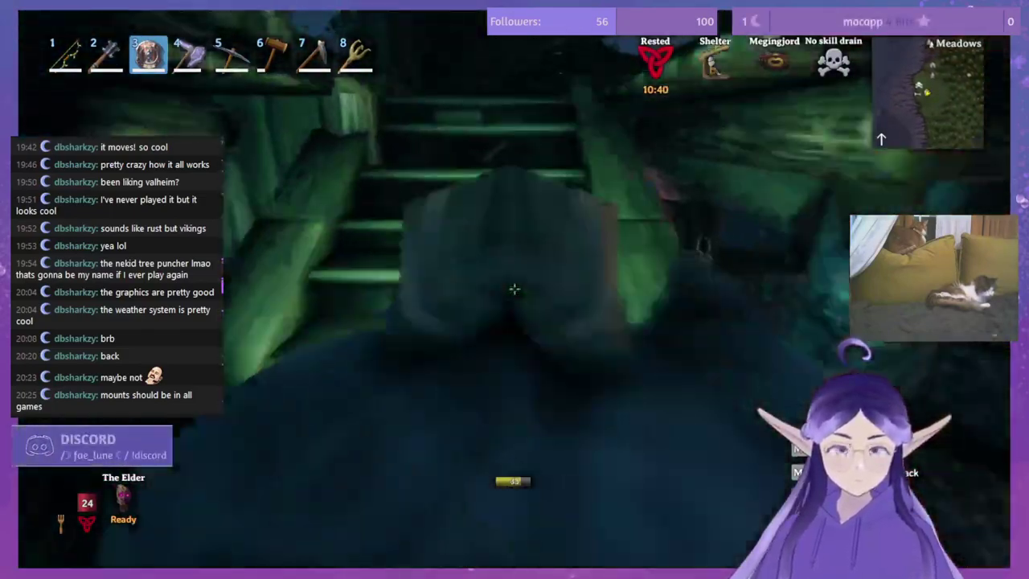
key("w")
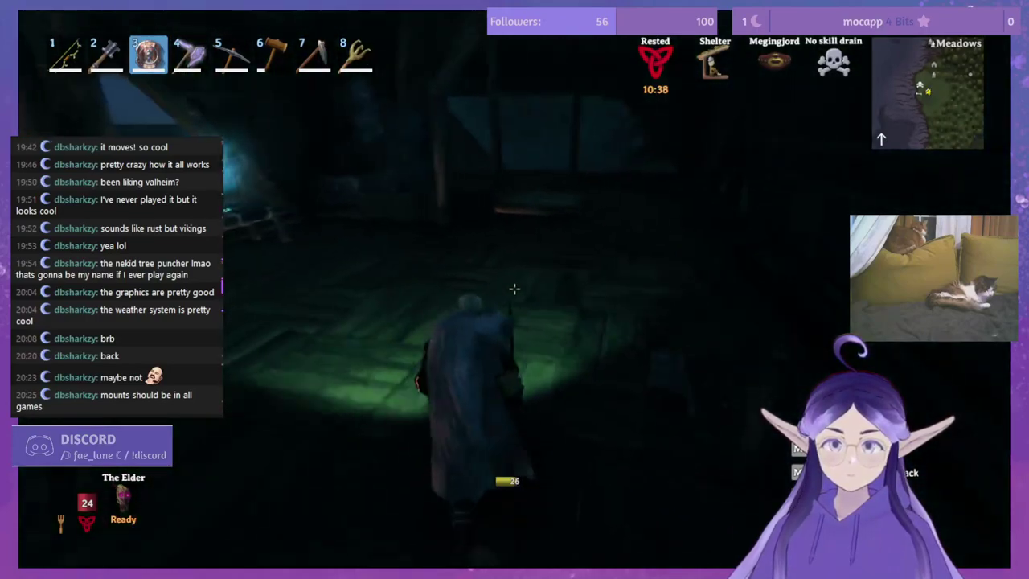
key("w")
key("2")
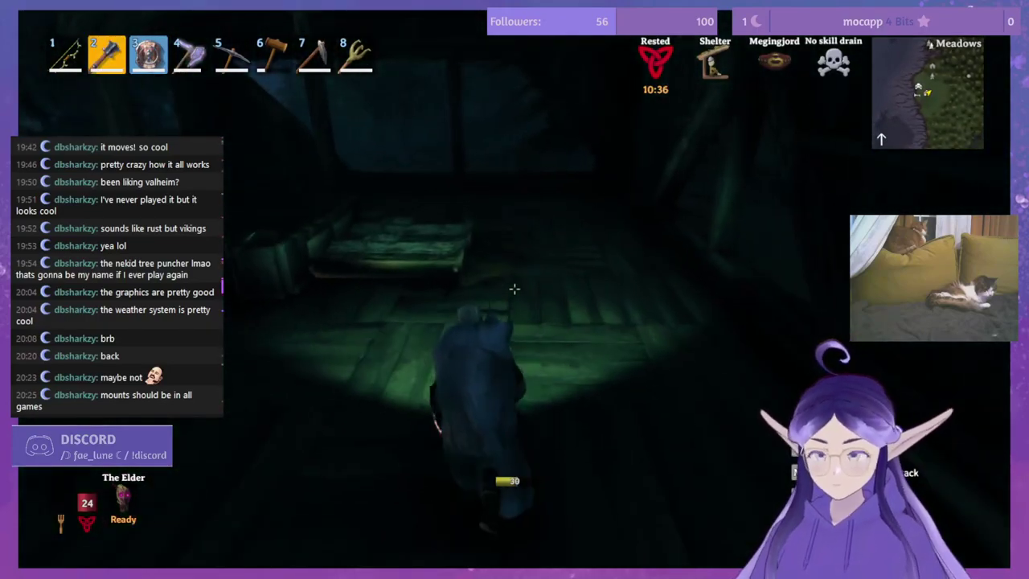
key("w")
key("2")
key("3")
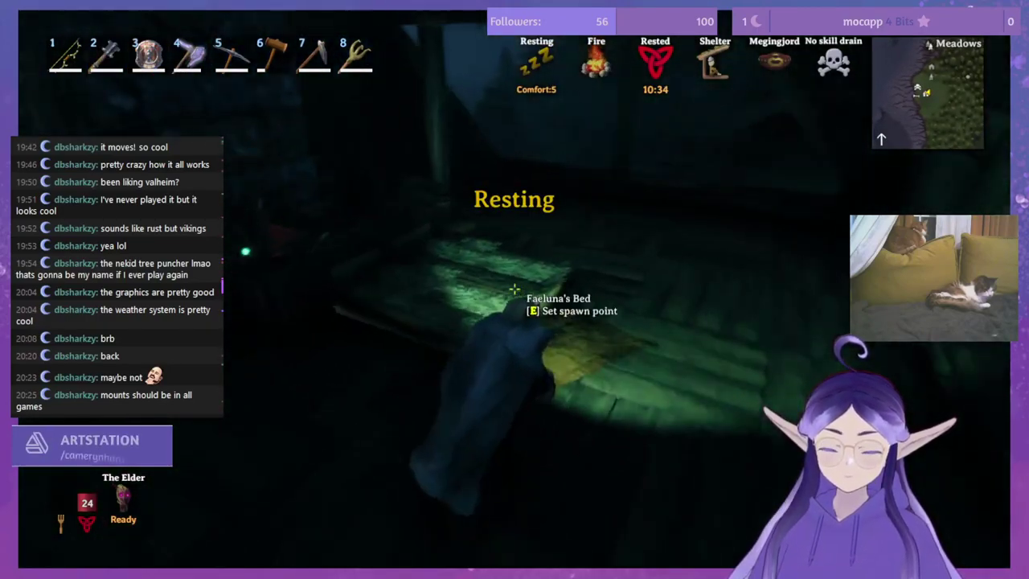
Step: Set the spawn point at the bed and sleep through the night
key("e")
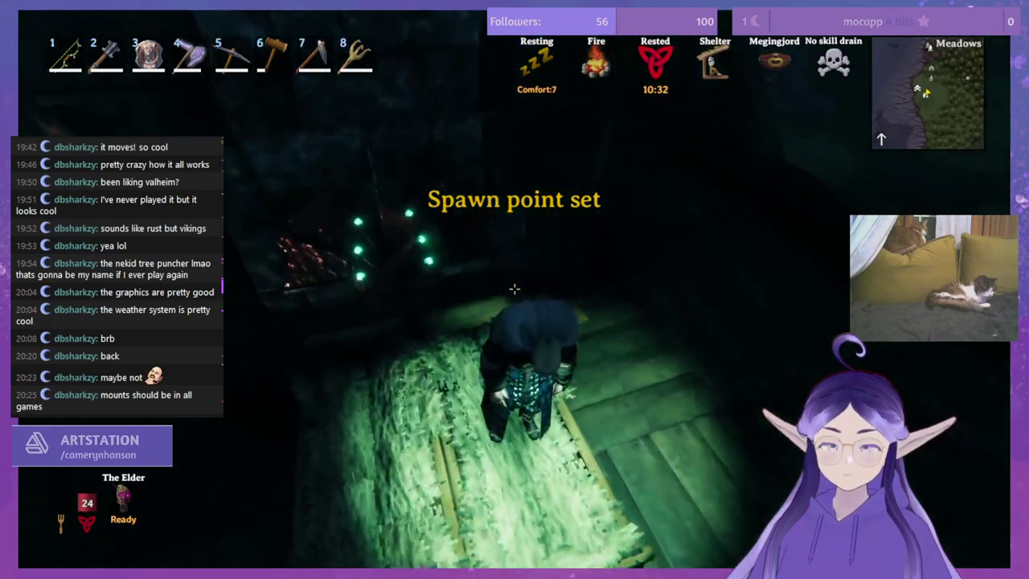
key("e")
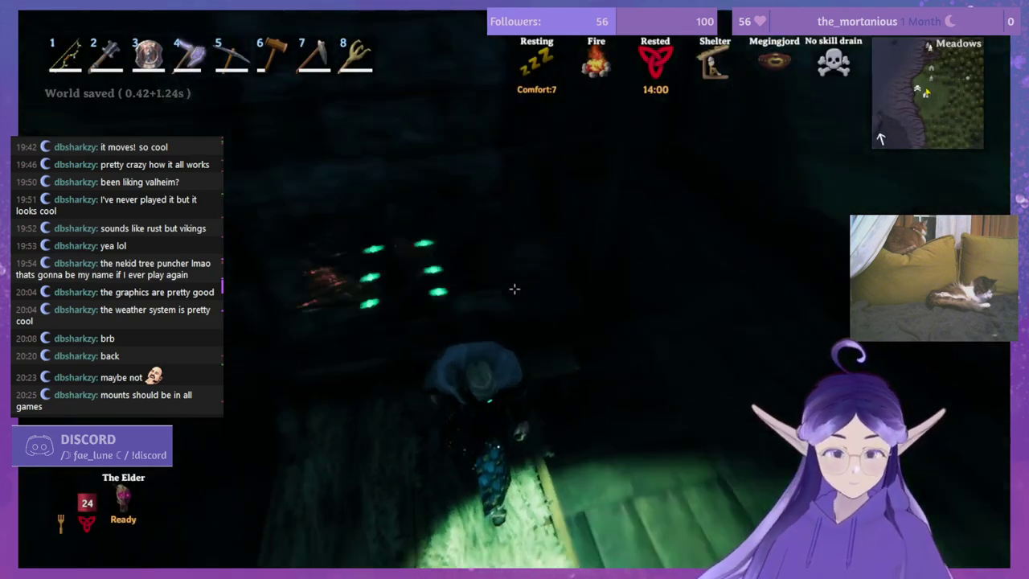
Step: Leave the bedroom, go downstairs past the hearth and out through the wood gate, and check the inventory outside
key("w")
key("w")
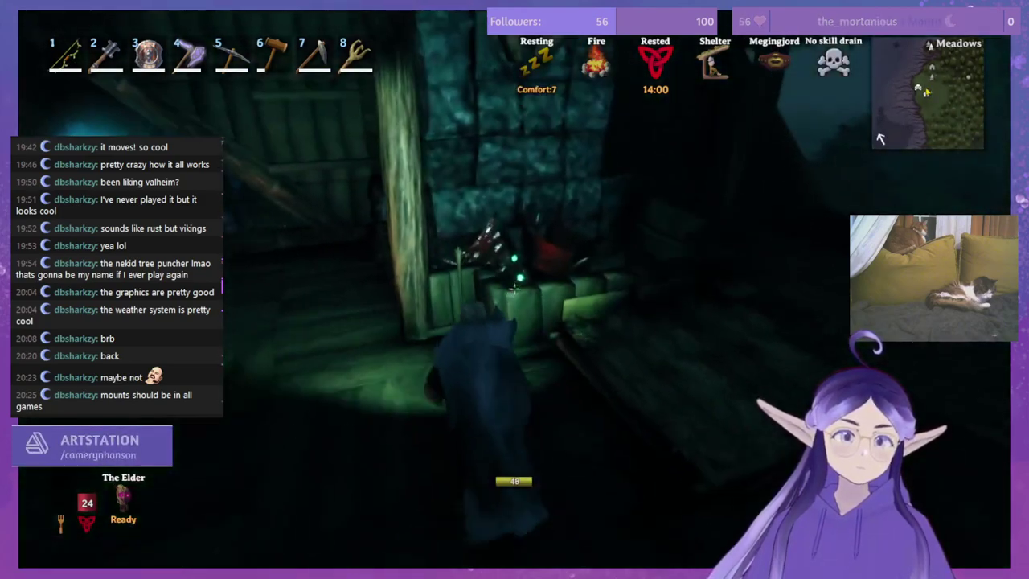
key("w")
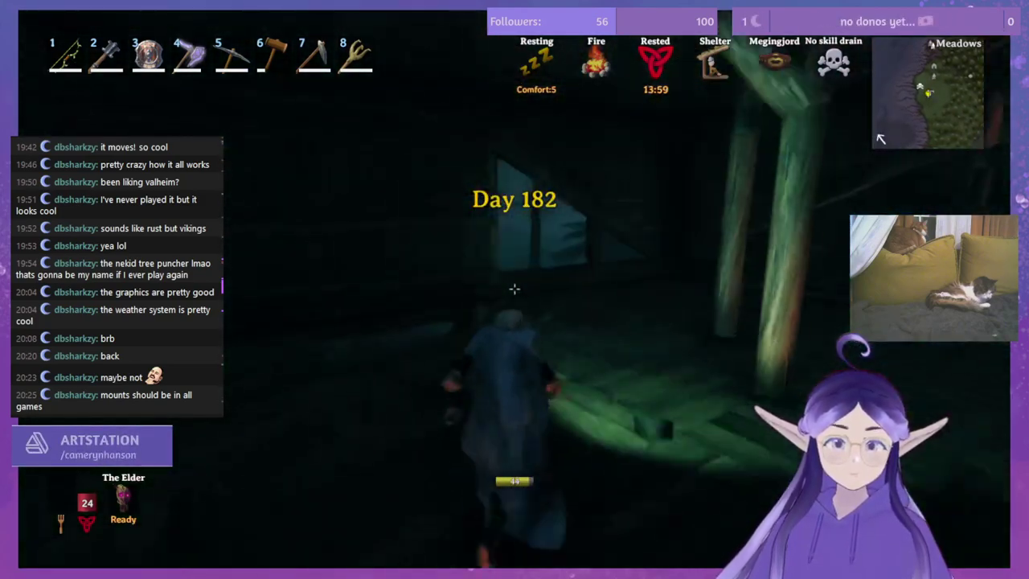
key("w")
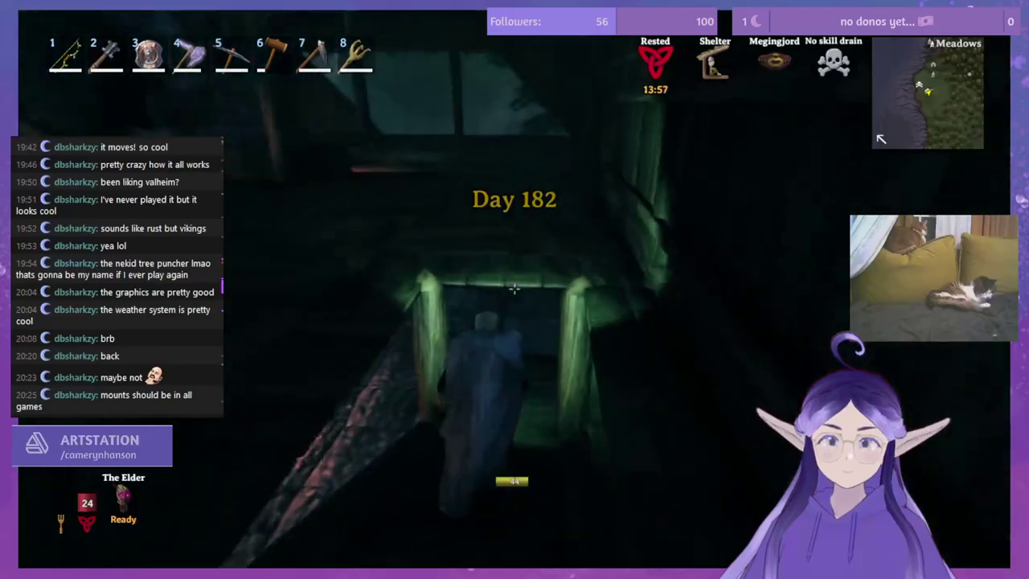
key("w")
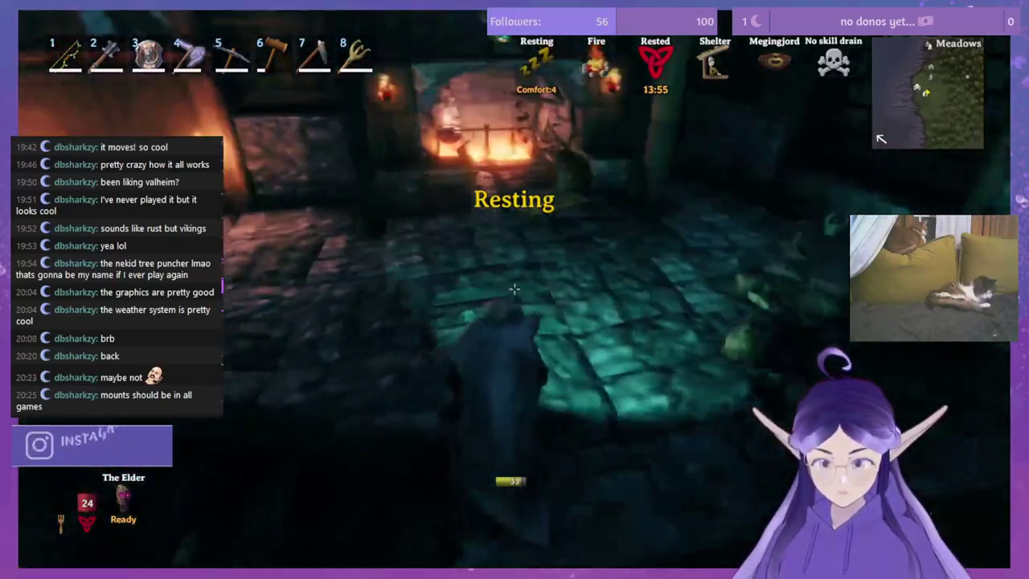
key("w")
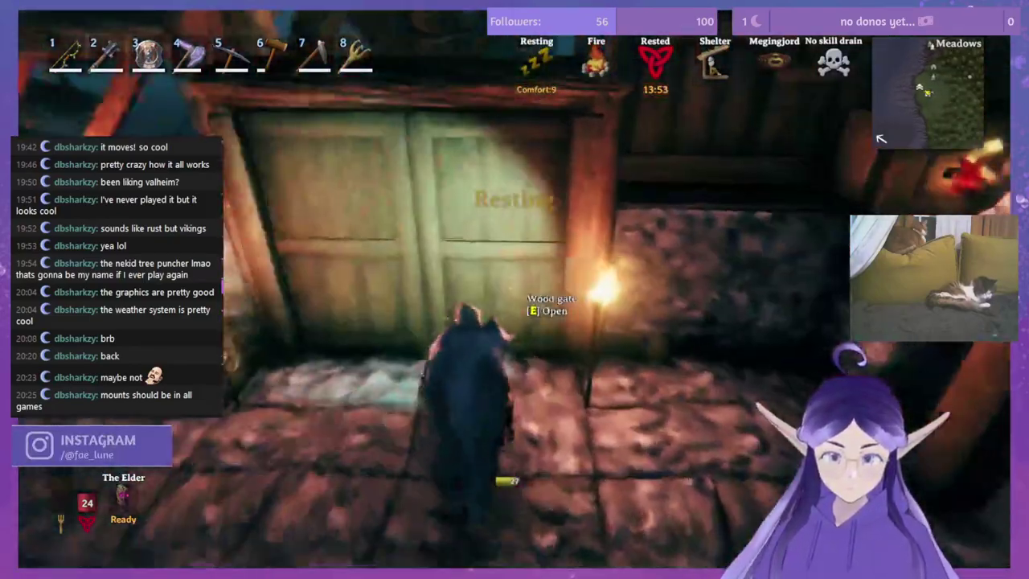
key("w")
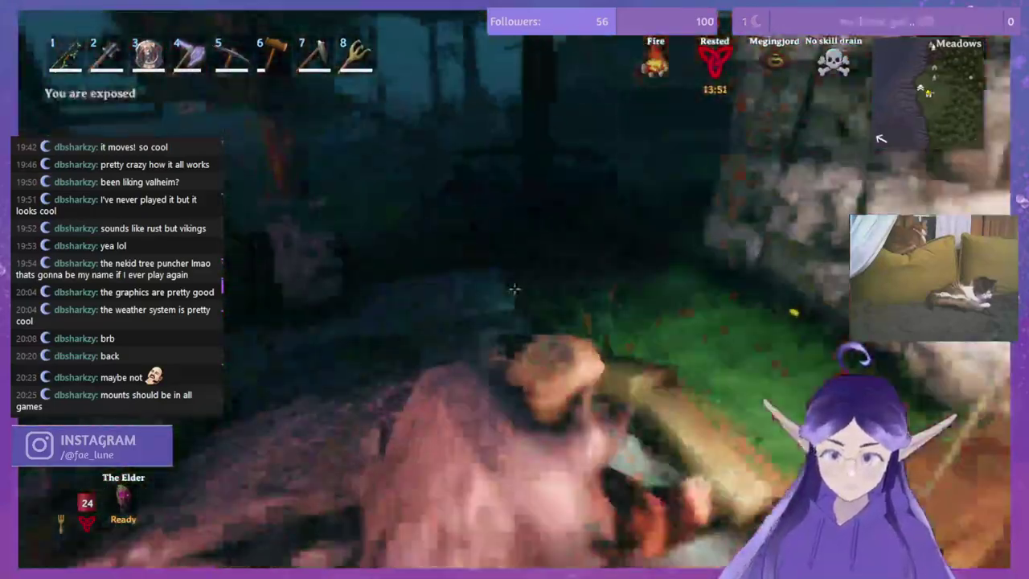
key("Tab")
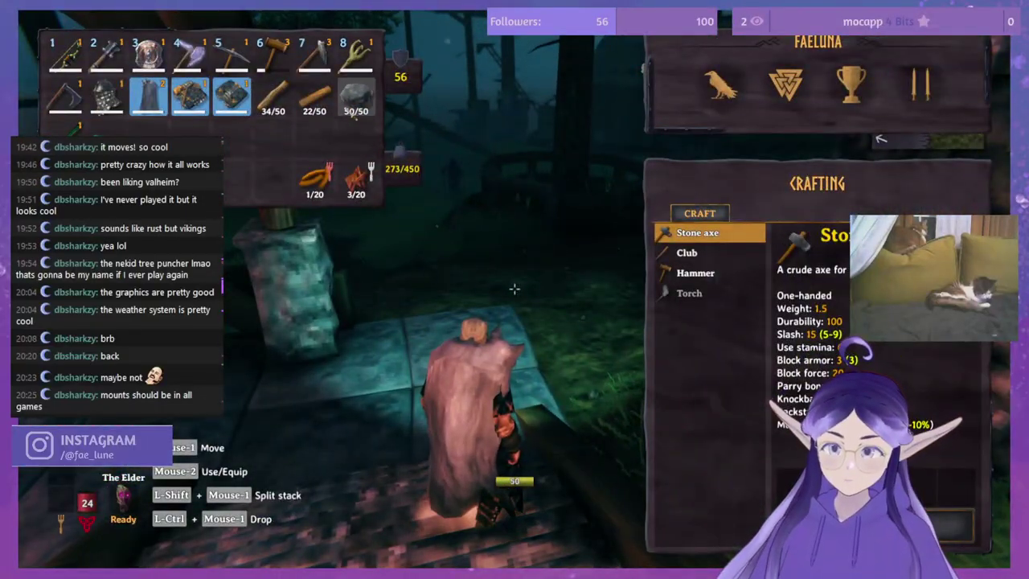
key("Tab")
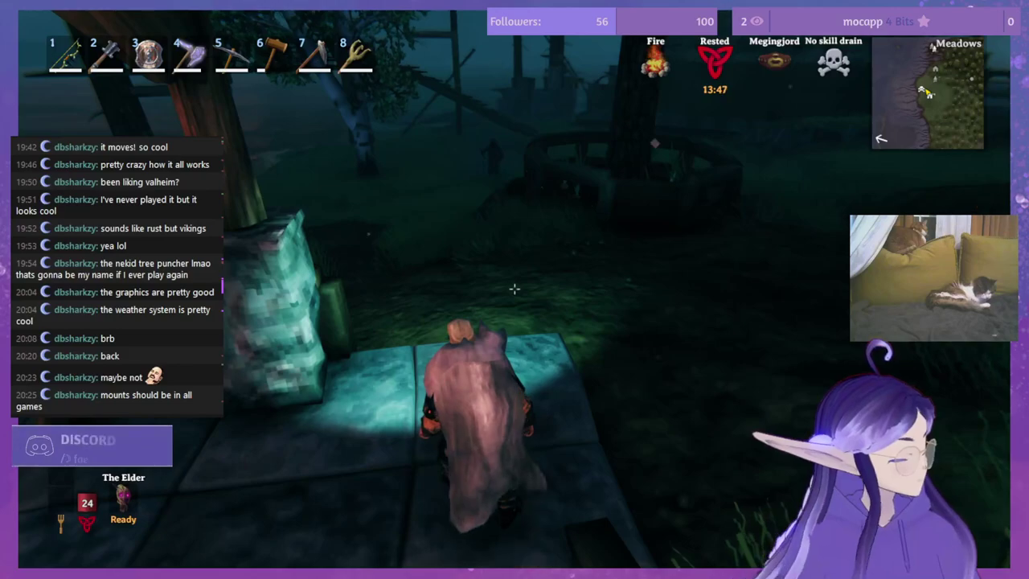
Step: Run down the grassy slope to the dock and ready the hammer in Repair mode on its deck
key("w")
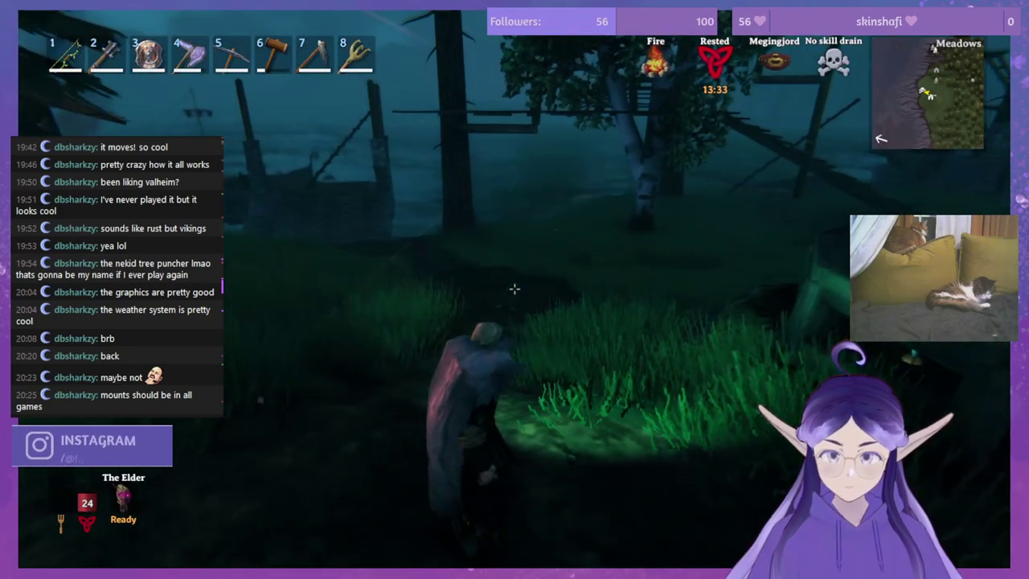
key("w")
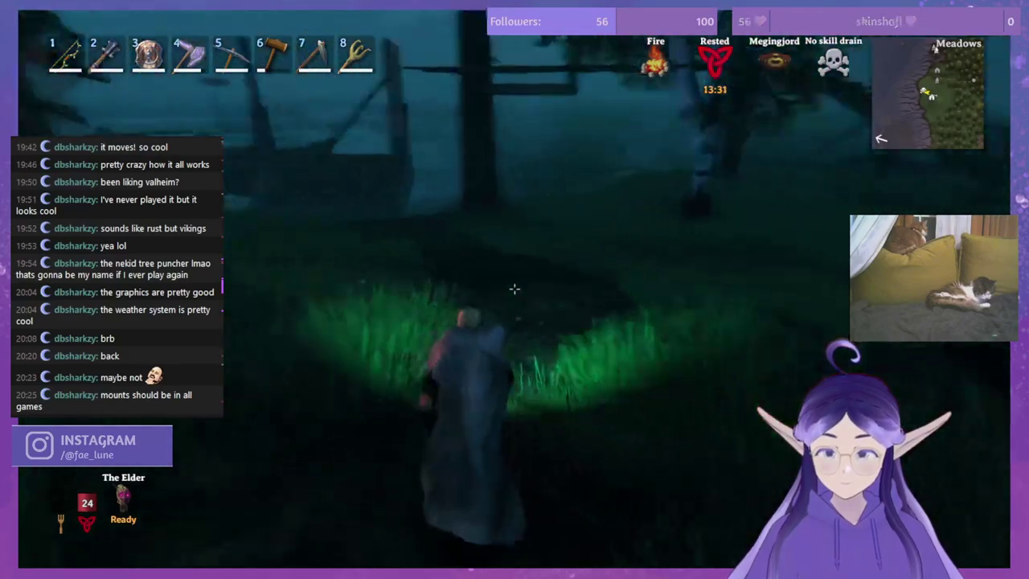
key("shift+w")
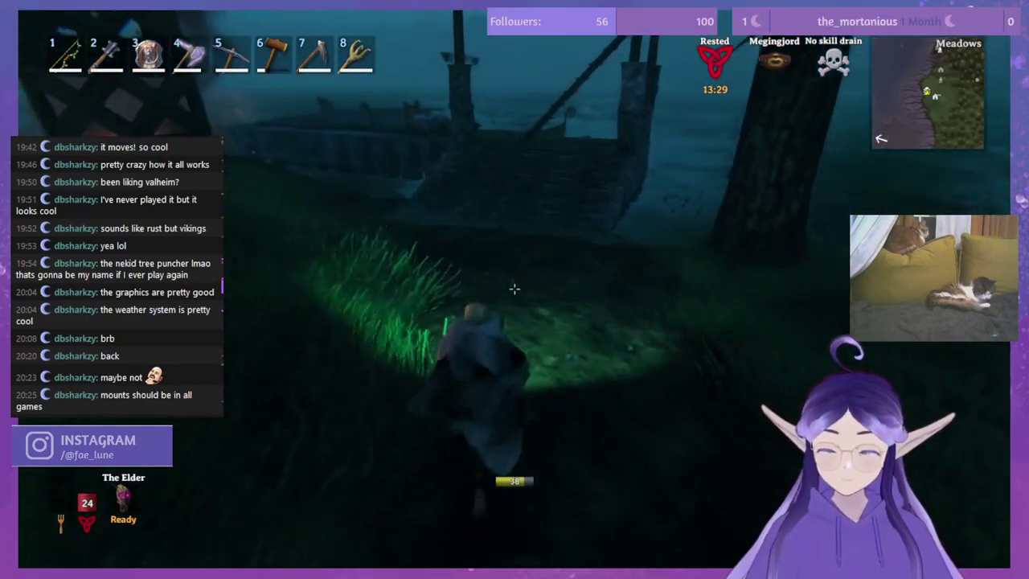
key("shift+w")
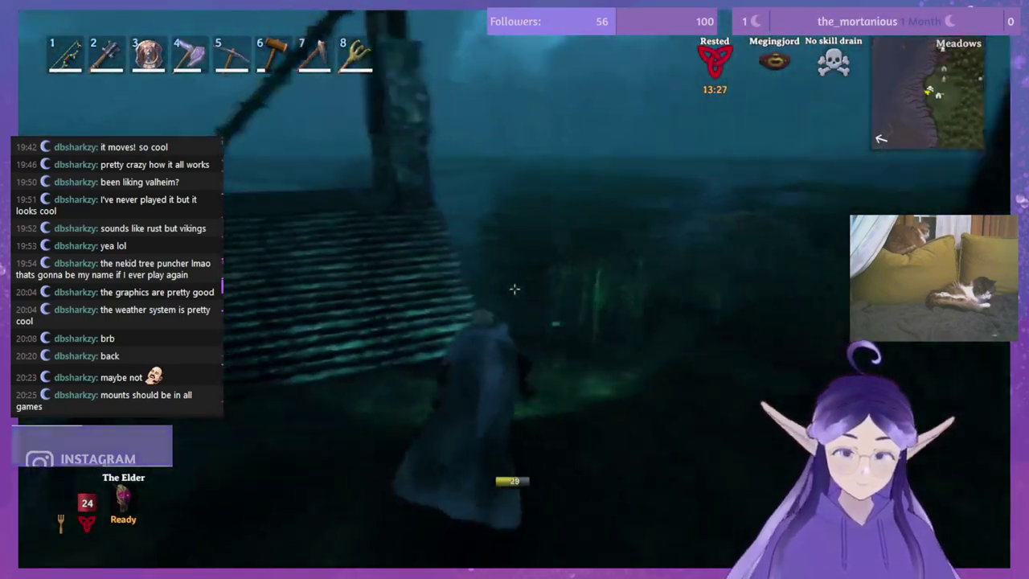
key("w")
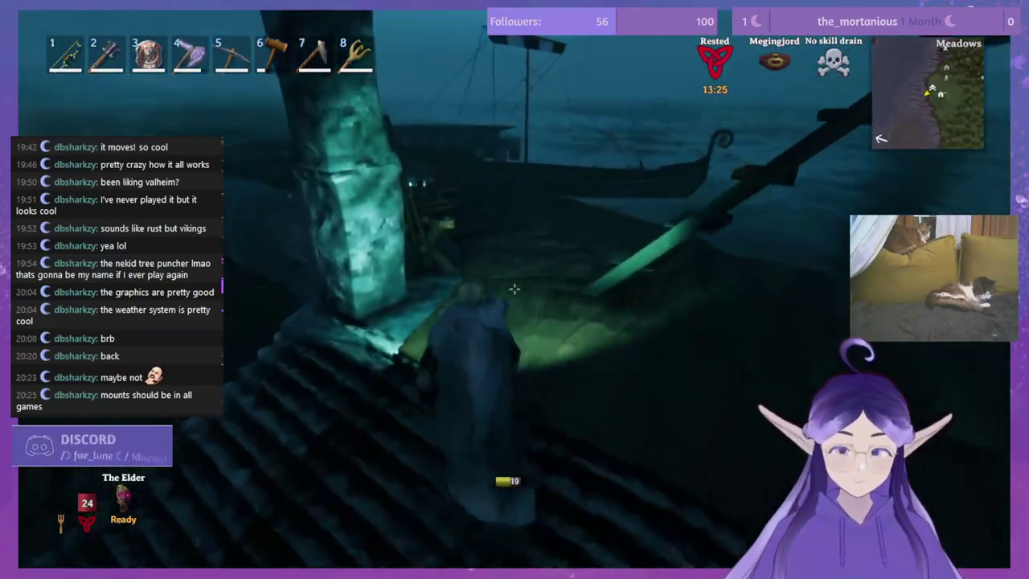
key("w")
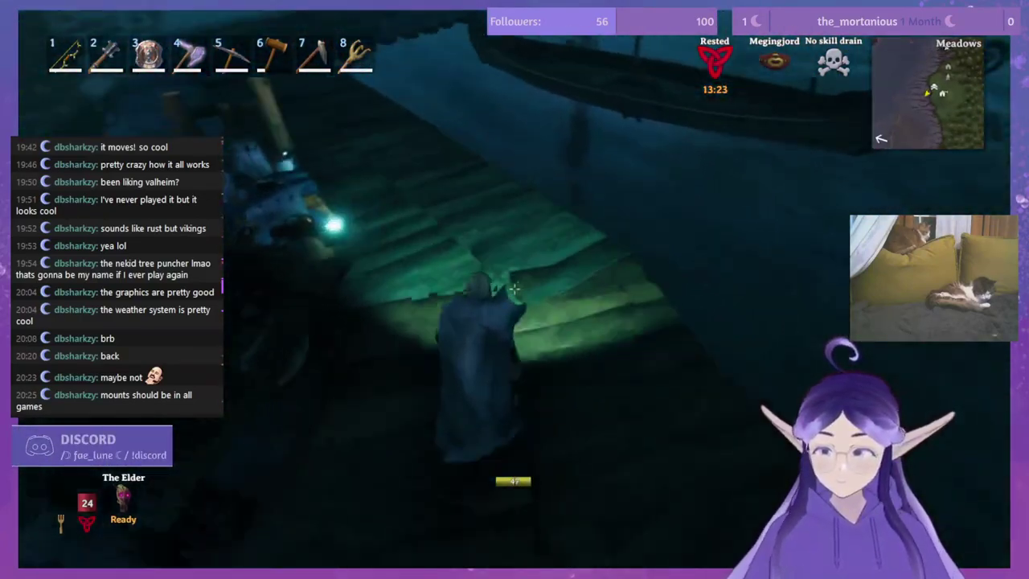
key("w")
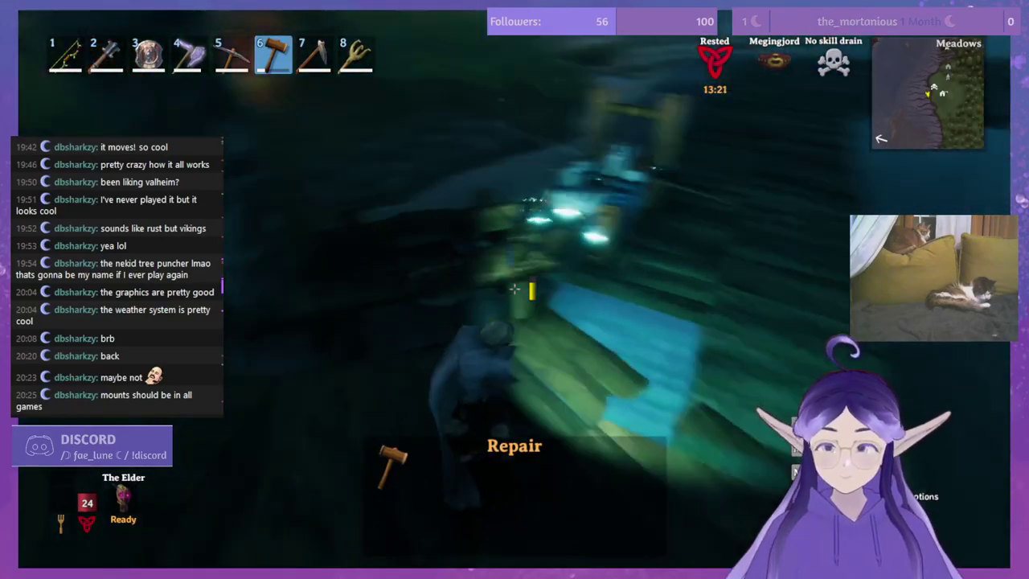
Step: Run back to the house and repair the hammer at the workbench
key("shift+w")
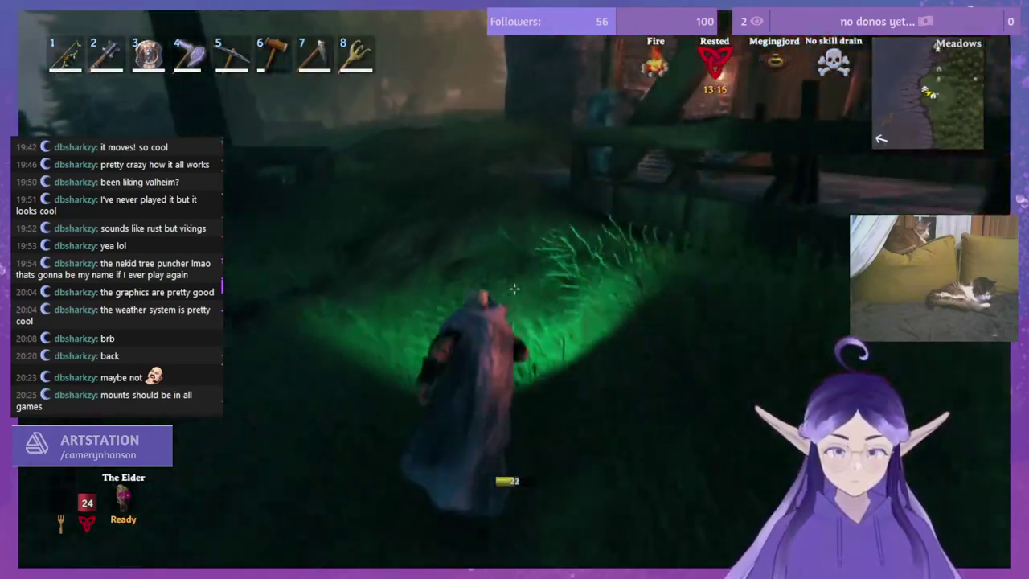
key("w")
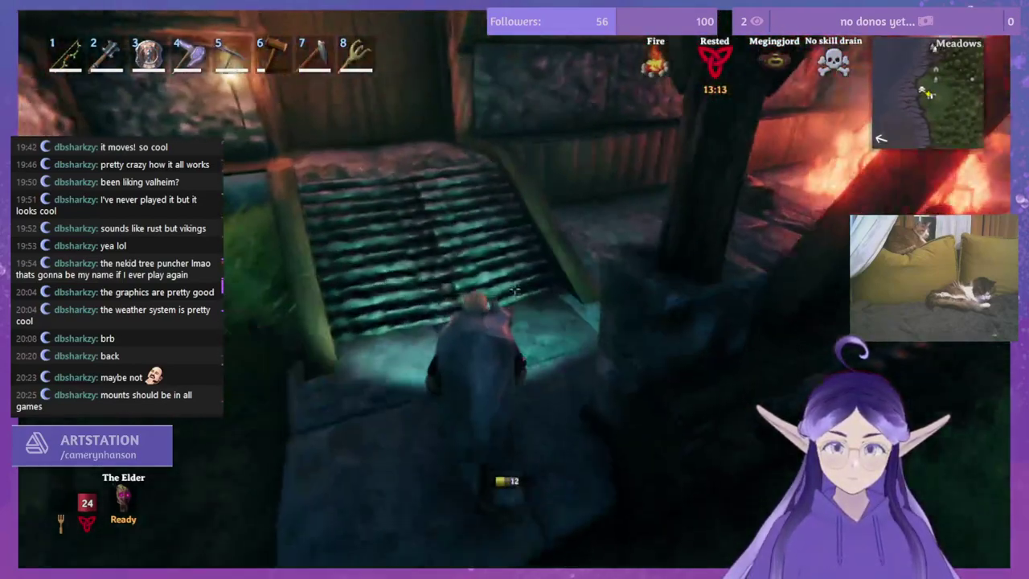
key("e")
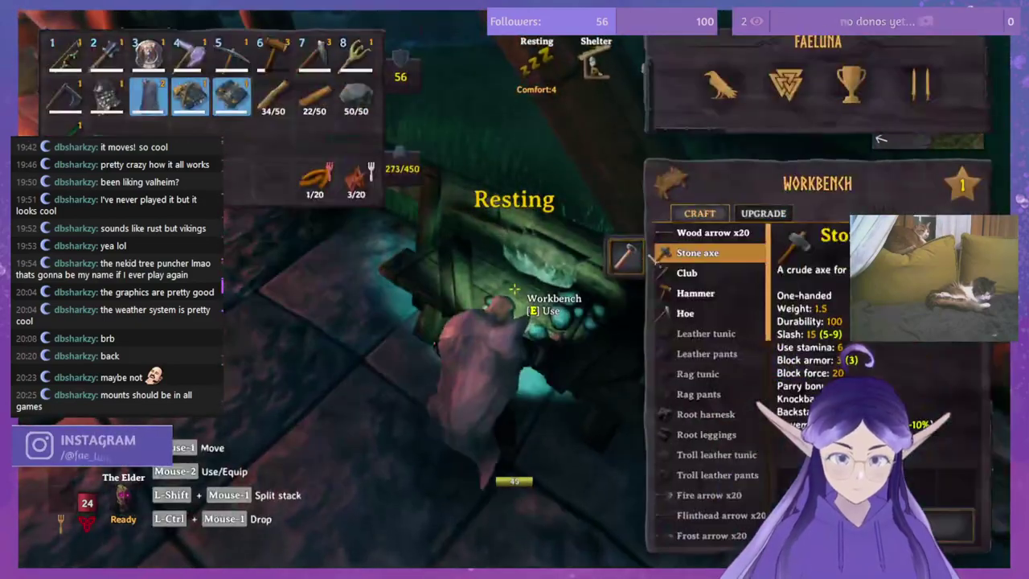
key("Escape")
Step: Return from the workbench to the dock and equip the hammer
key("w")
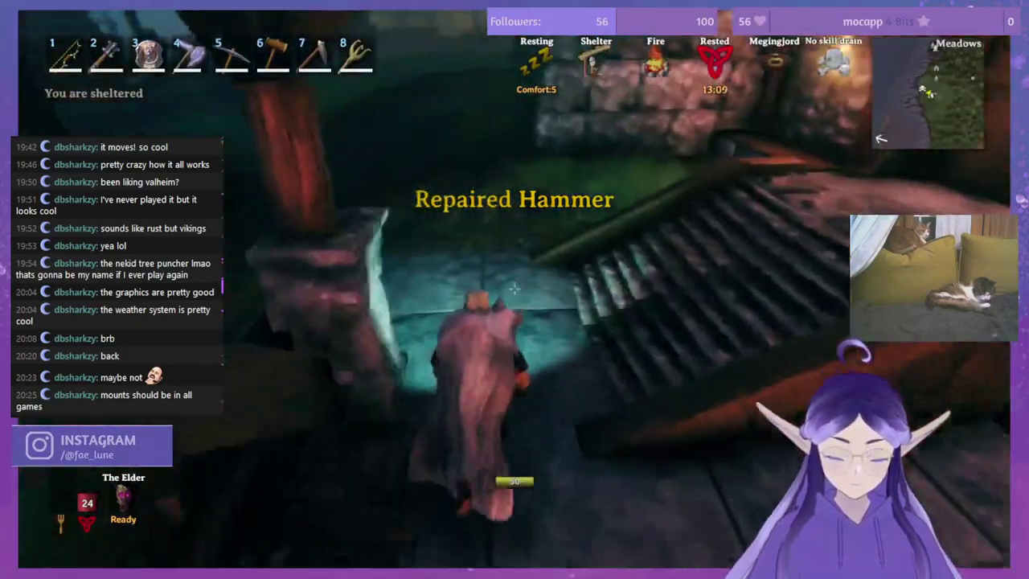
key("w")
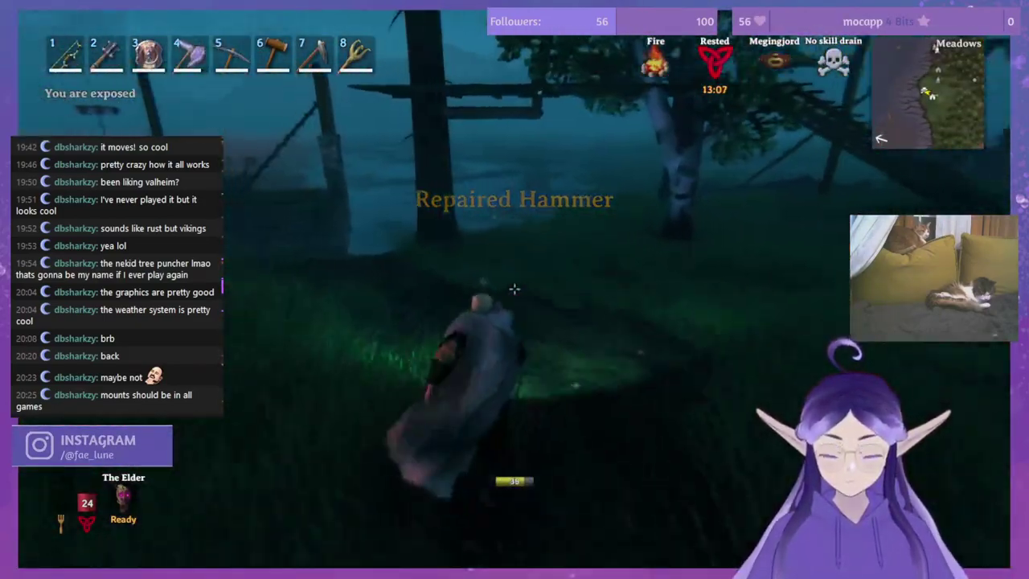
key("w")
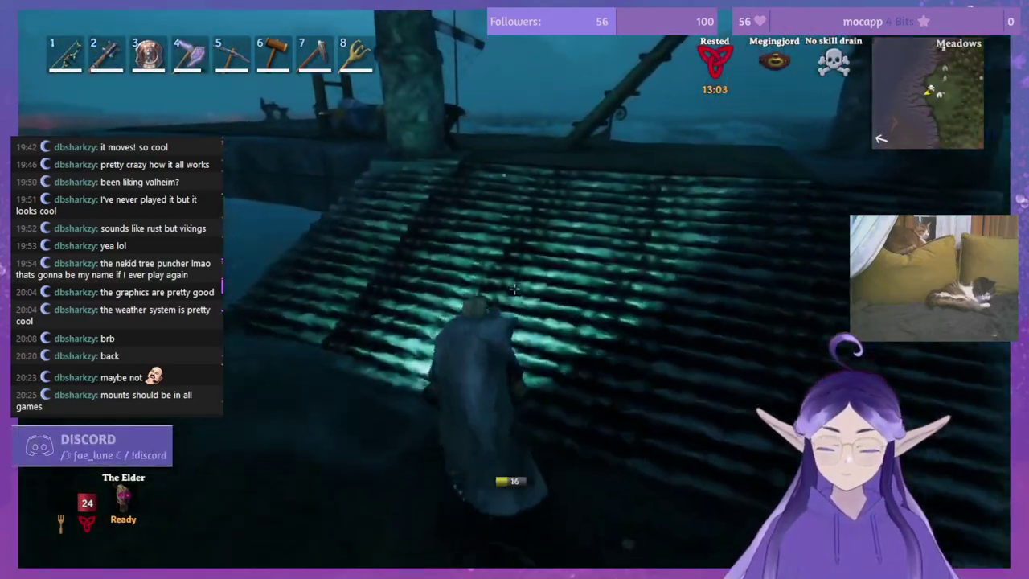
key("Tab")
key("Tab")
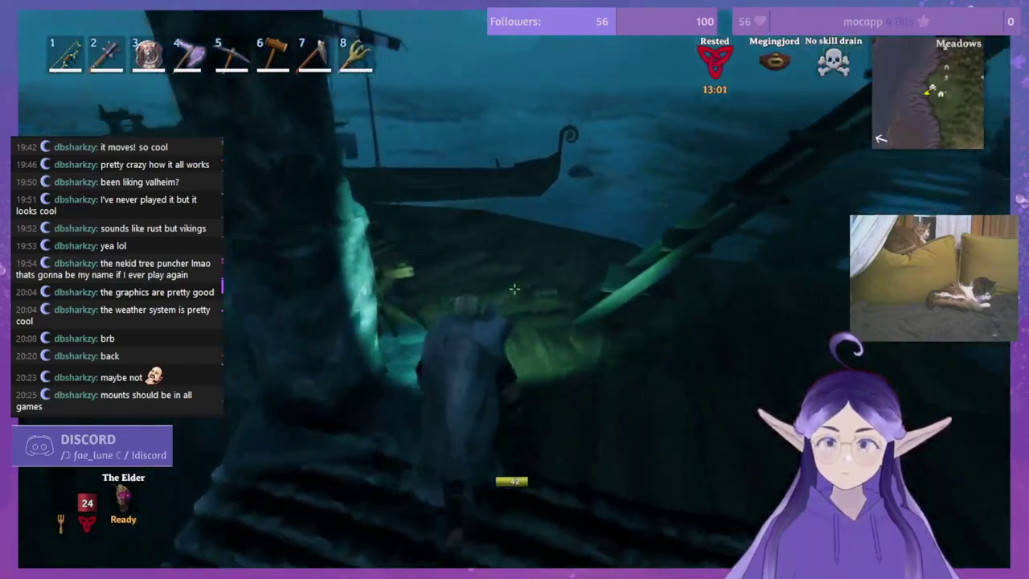
key("w")
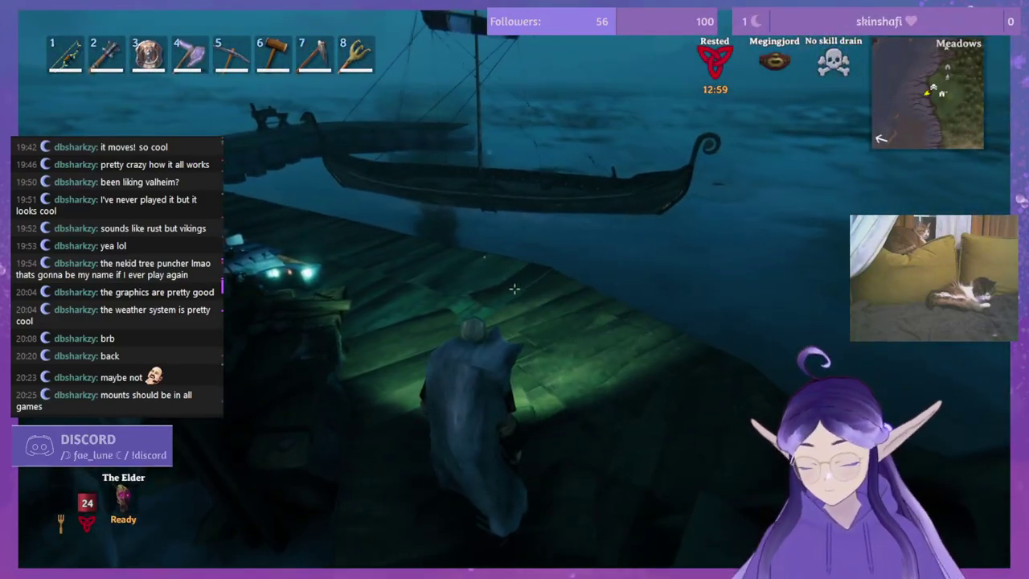
key("6")
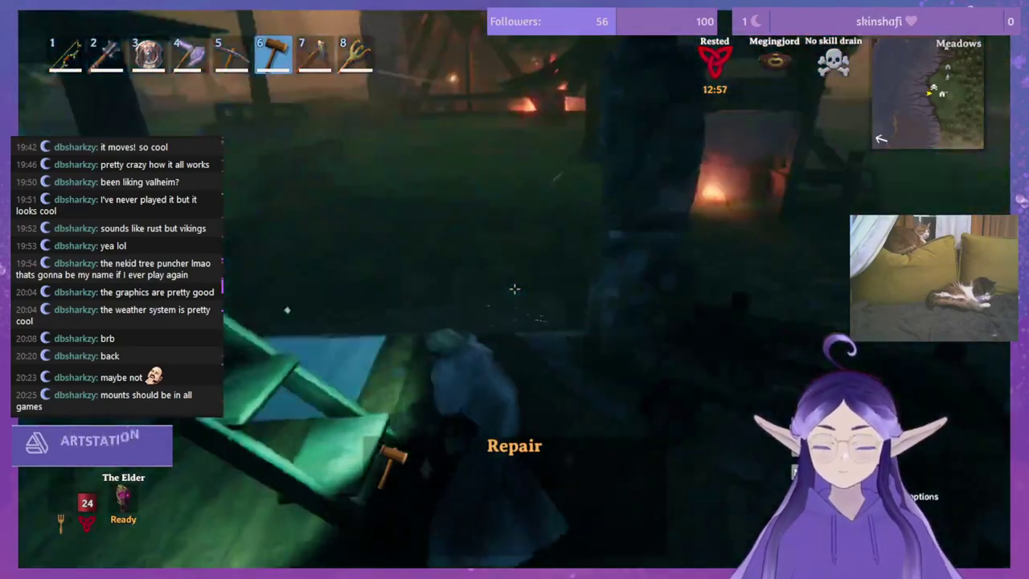
Step: Go along the dock with the hammer in Repair mode, targeting pieces of the wooden deck and the stone edge
key("w")
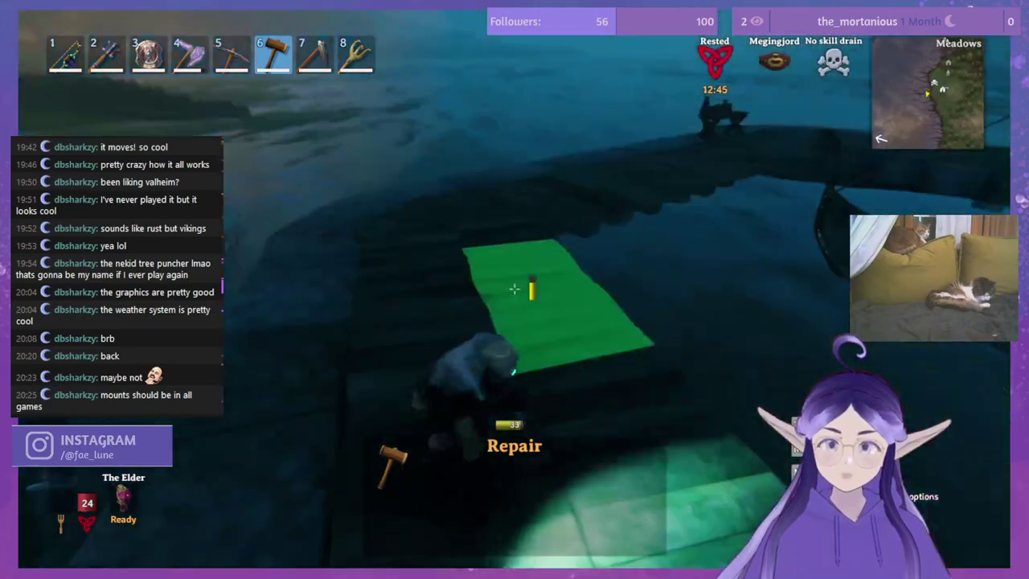
left_click(514, 289)
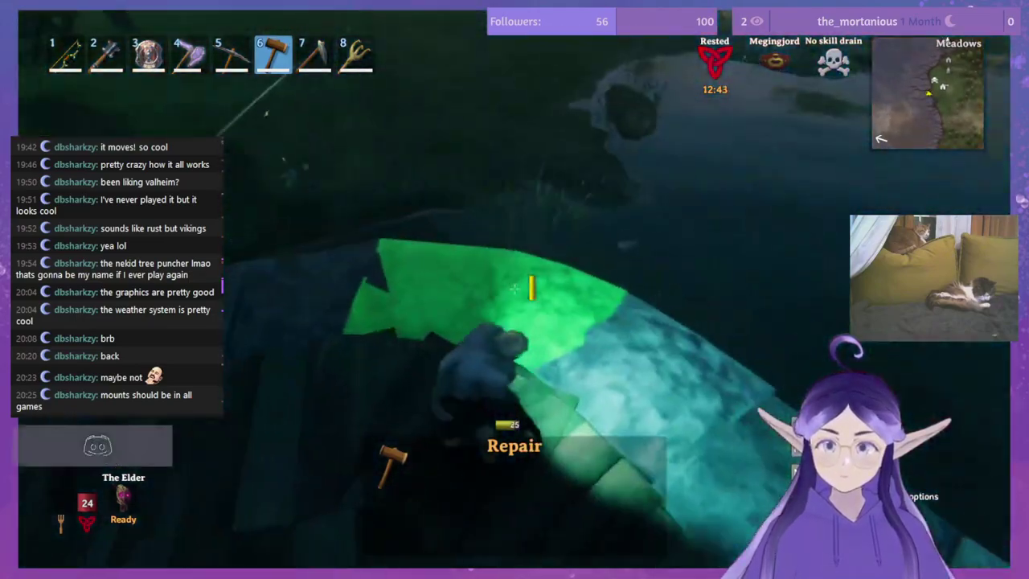
key("w")
key("w")
left_click(514, 289)
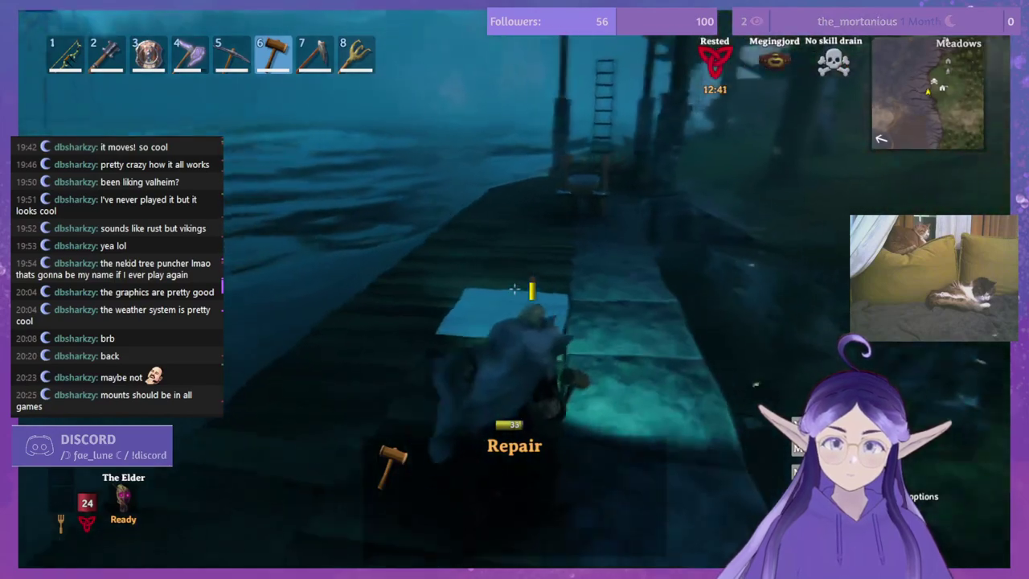
left_click(514, 290)
key("w")
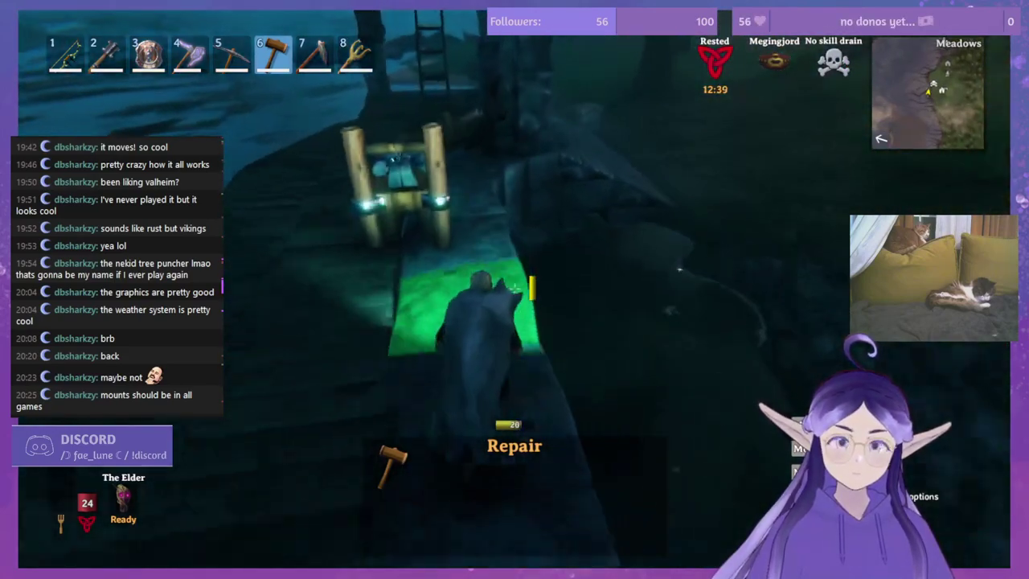
left_click(515, 289)
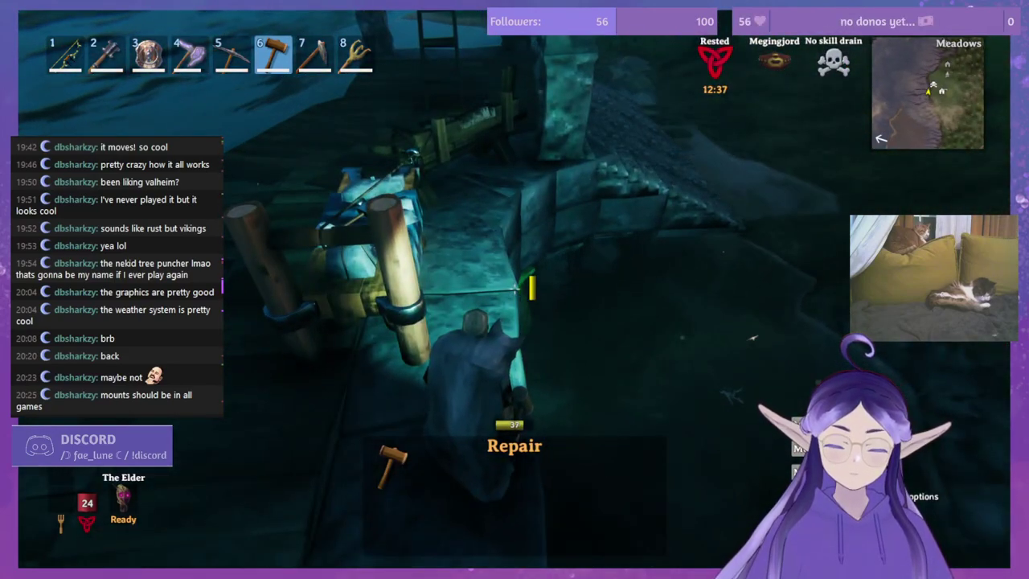
Step: Select the stone pillar and try it at several positions along the dock's stone edge
right_click(515, 289)
left_click(474, 351)
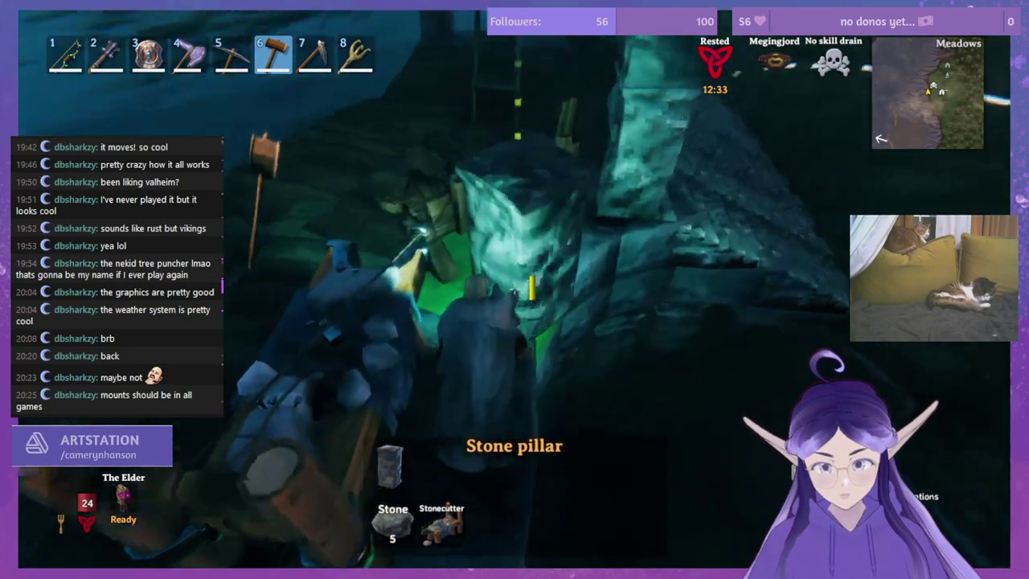
left_click(515, 289)
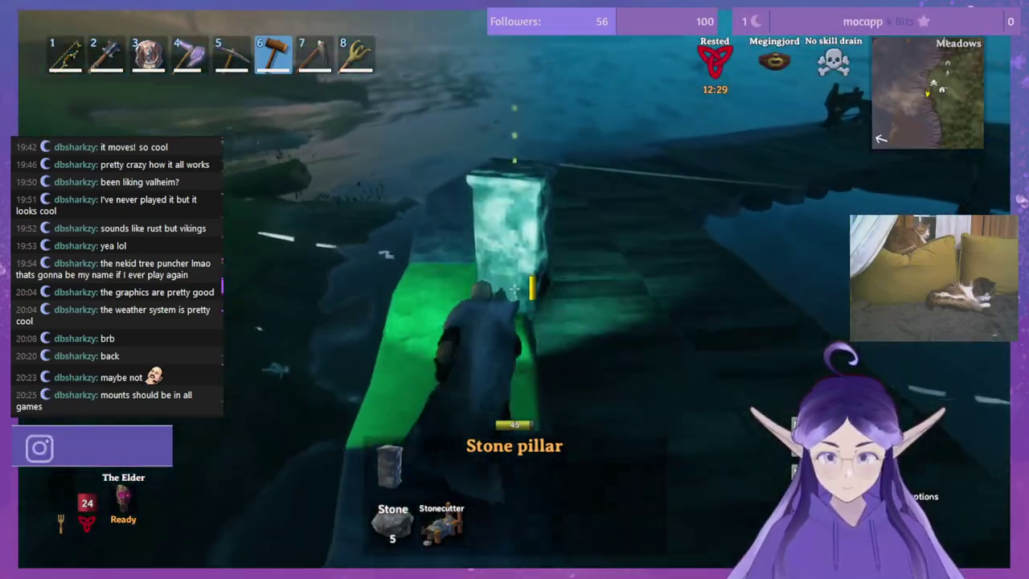
left_click(515, 289)
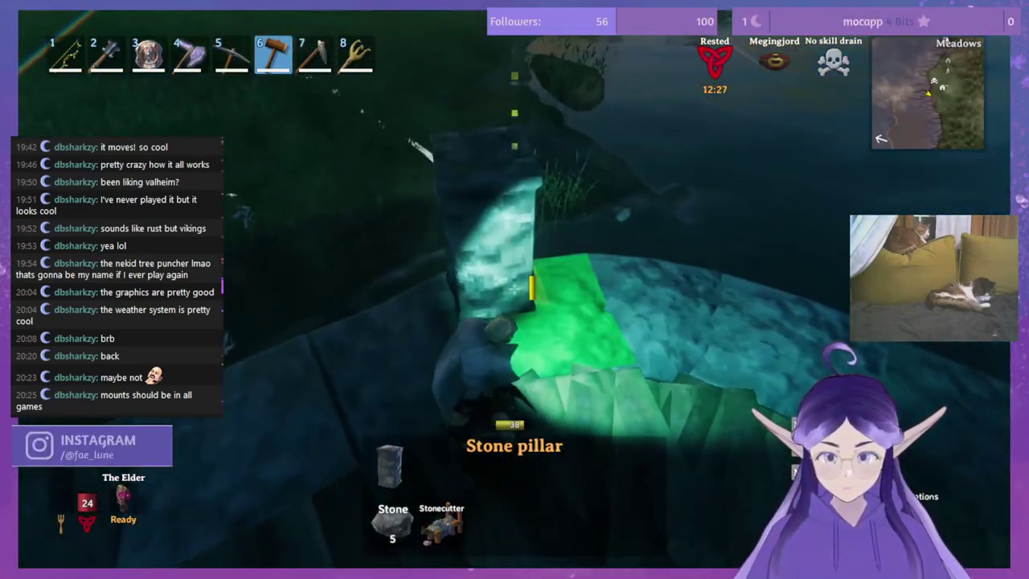
left_click(515, 289)
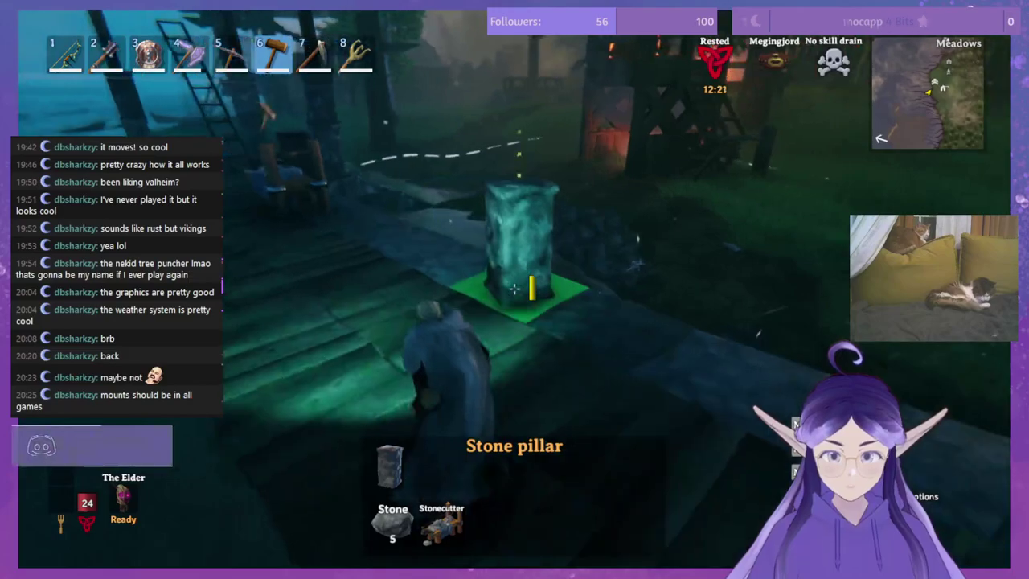
Step: Put the hammer away and walk along the dock's stone edge, examining the spots for stone pillars between the deck and the shore
key("6")
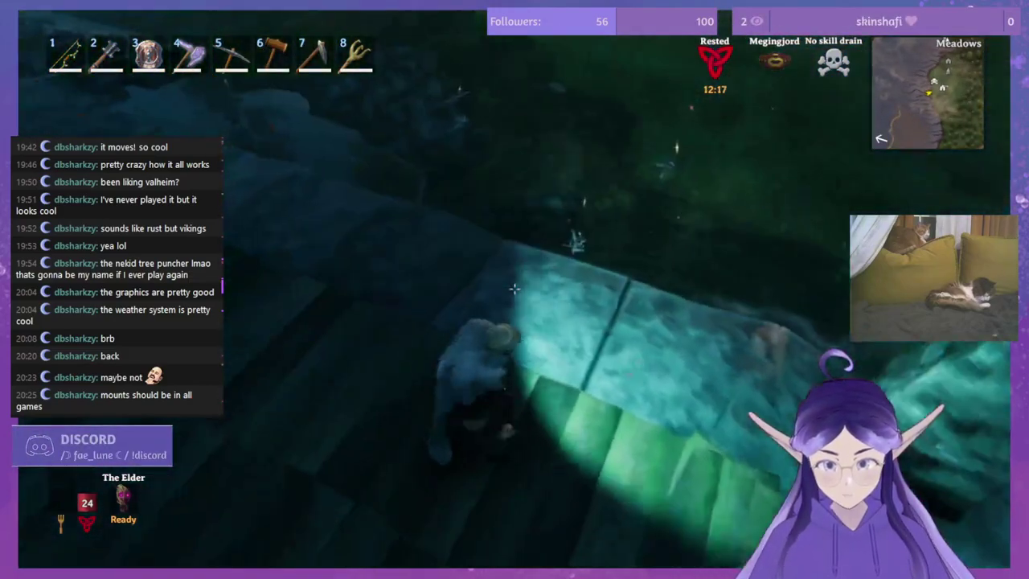
key("w")
key("1")
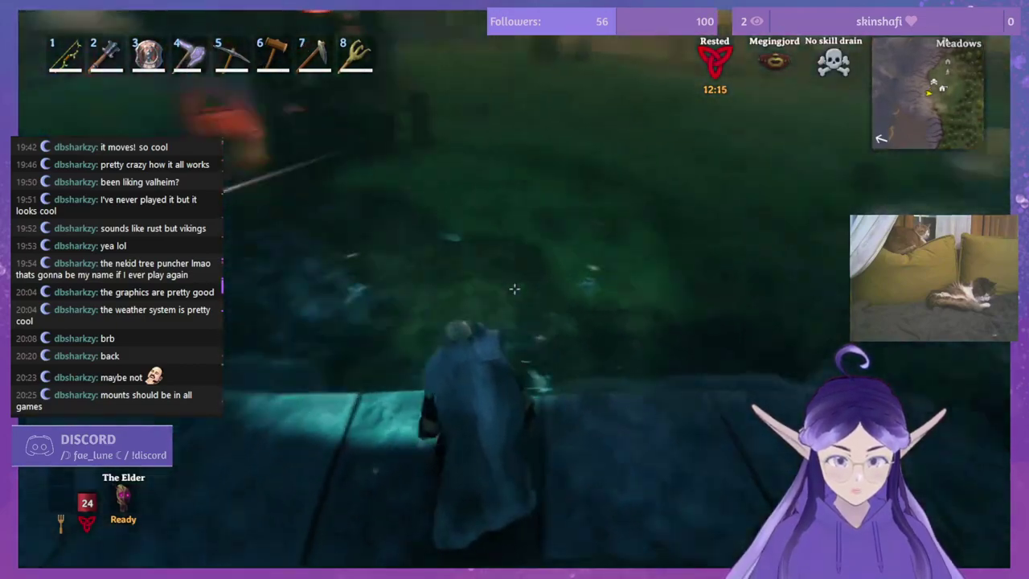
key("w")
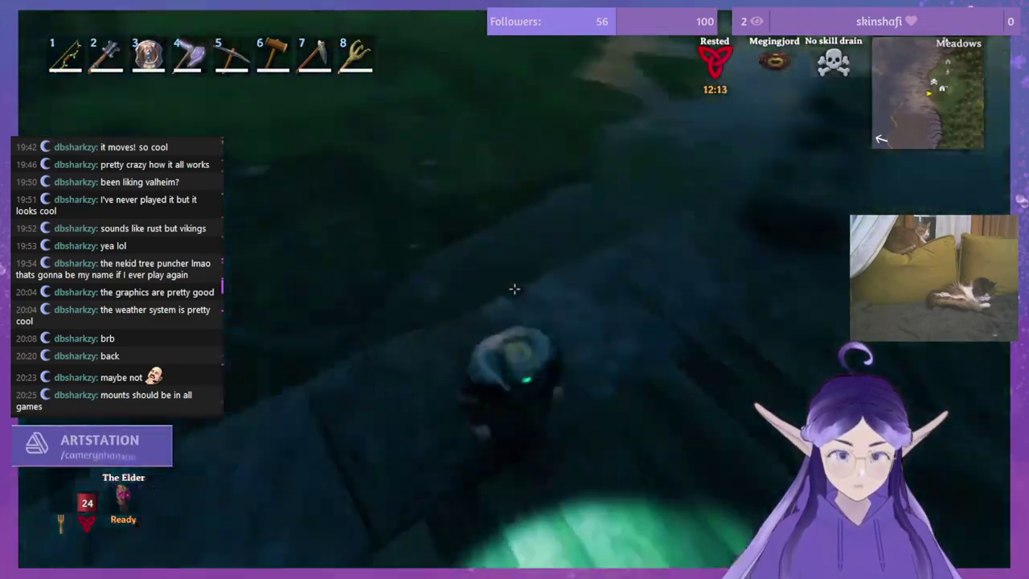
key("w")
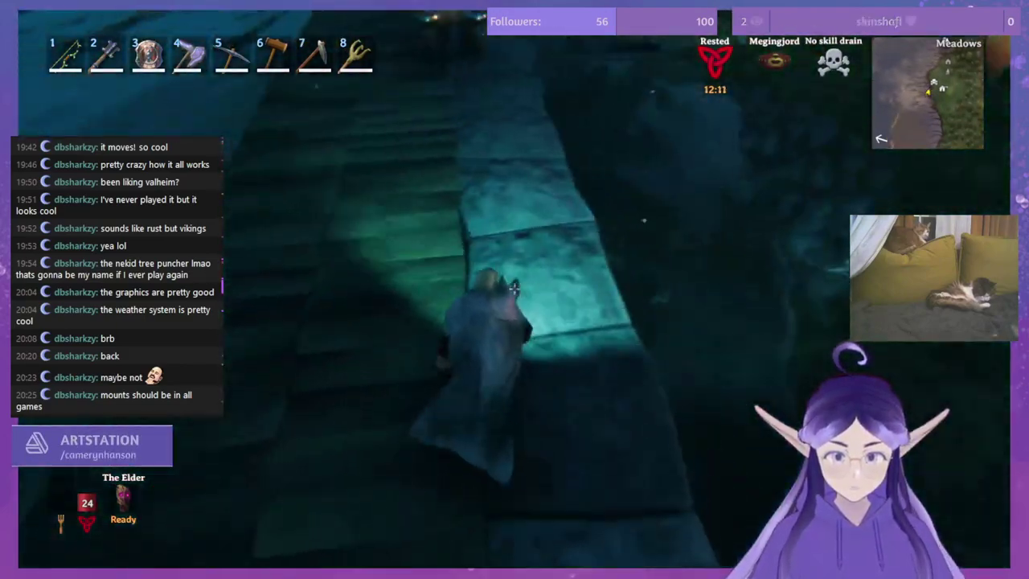
key("w")
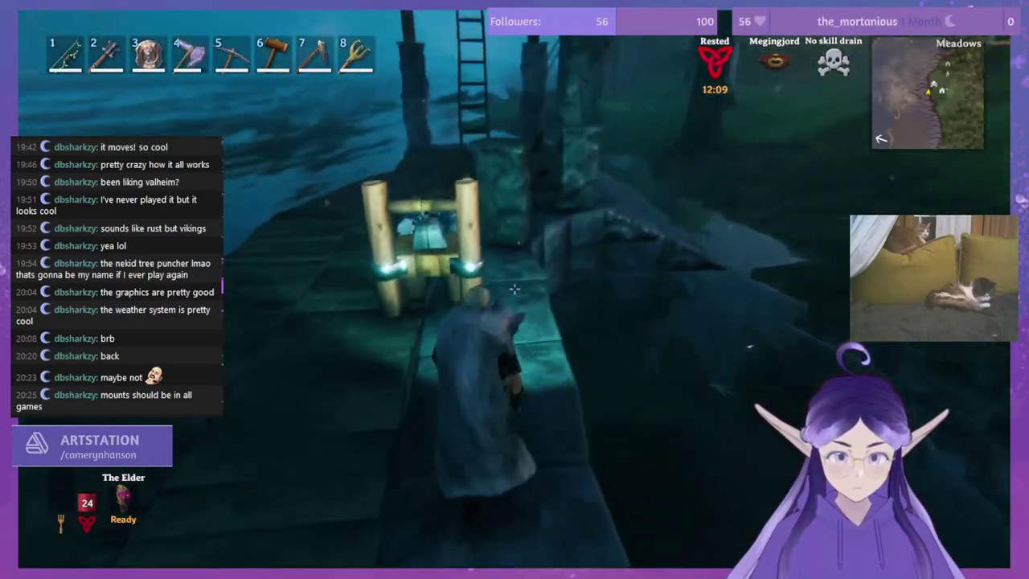
key("w")
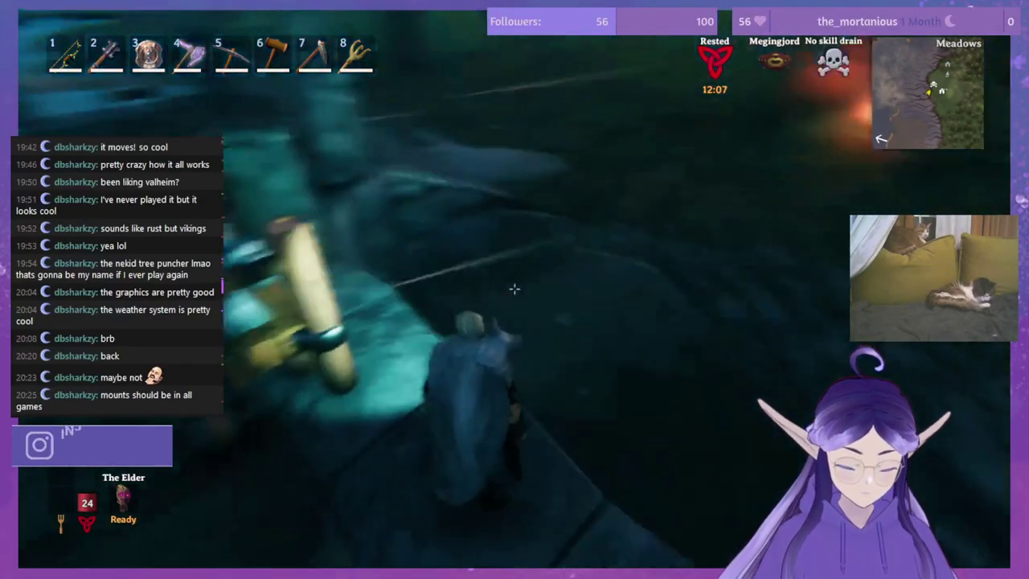
key("w")
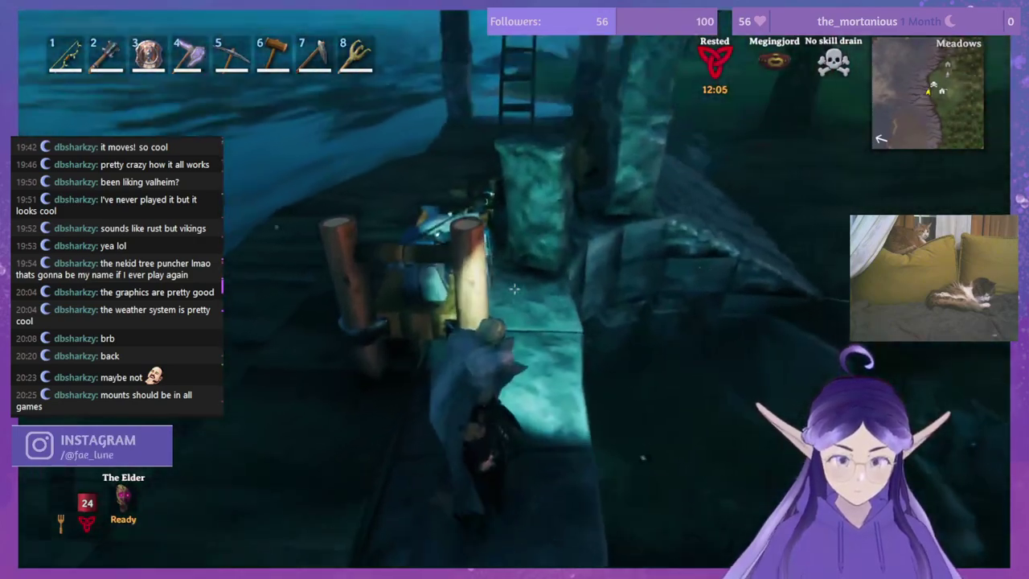
key("w")
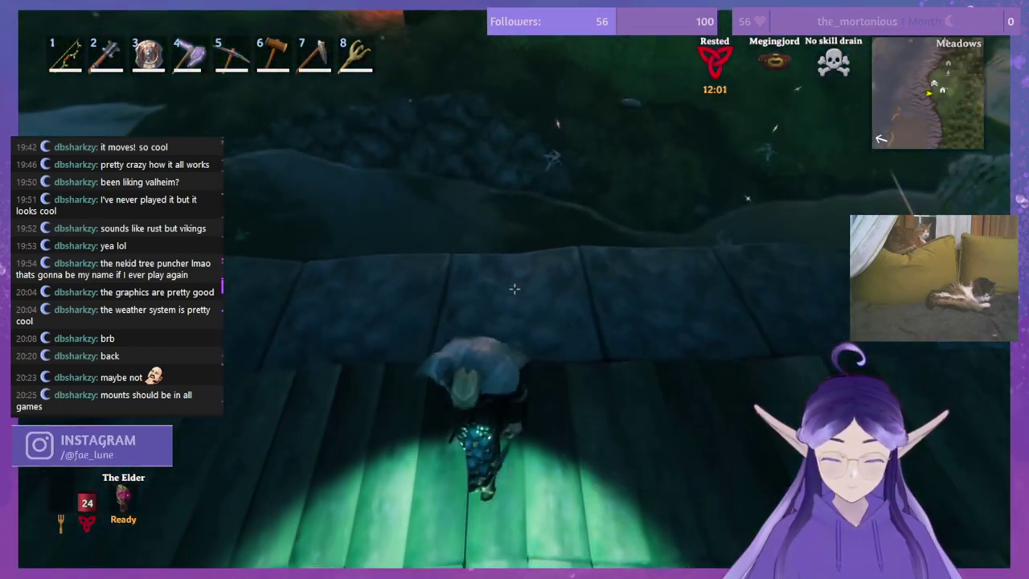
Step: Equip the hammer and build stone pillars two blocks high along the shore-side stone edge of the dock
key("6")
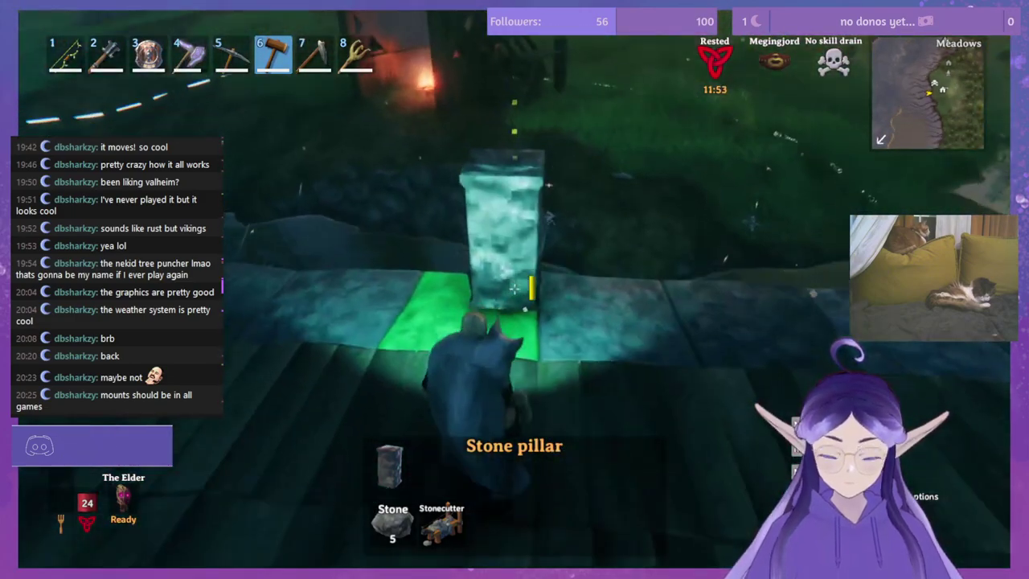
left_click(515, 287)
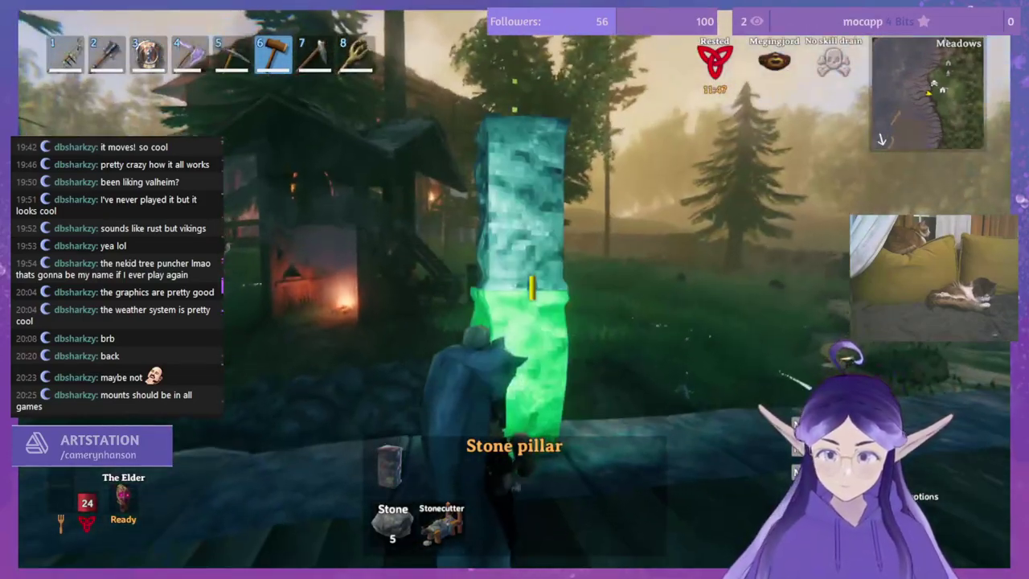
left_click(515, 288)
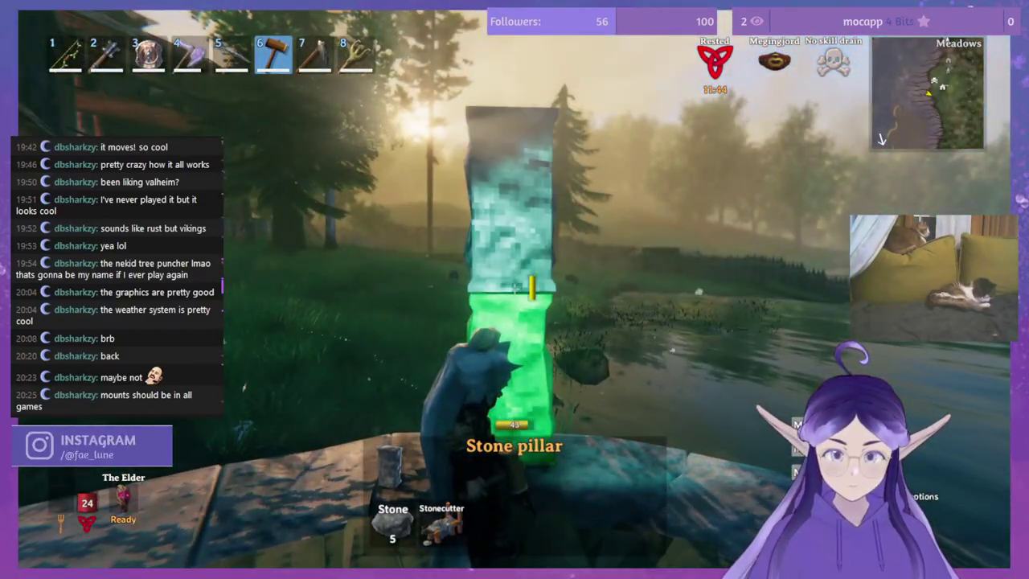
left_click(515, 288)
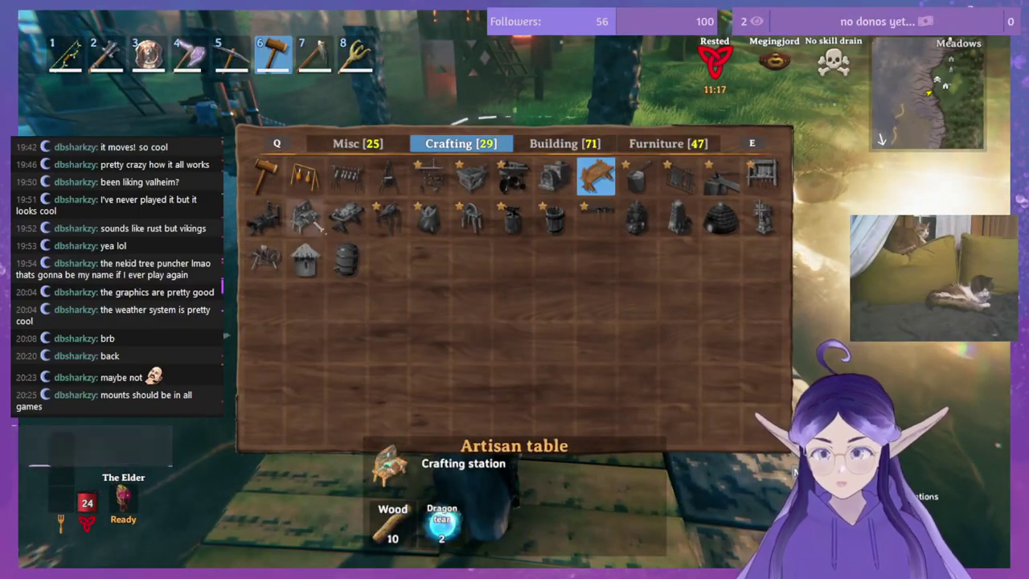
Step: Select the Stonecutter, place it on the dock's wooden deck, and switch back to the stone pillar
left_click(263, 217)
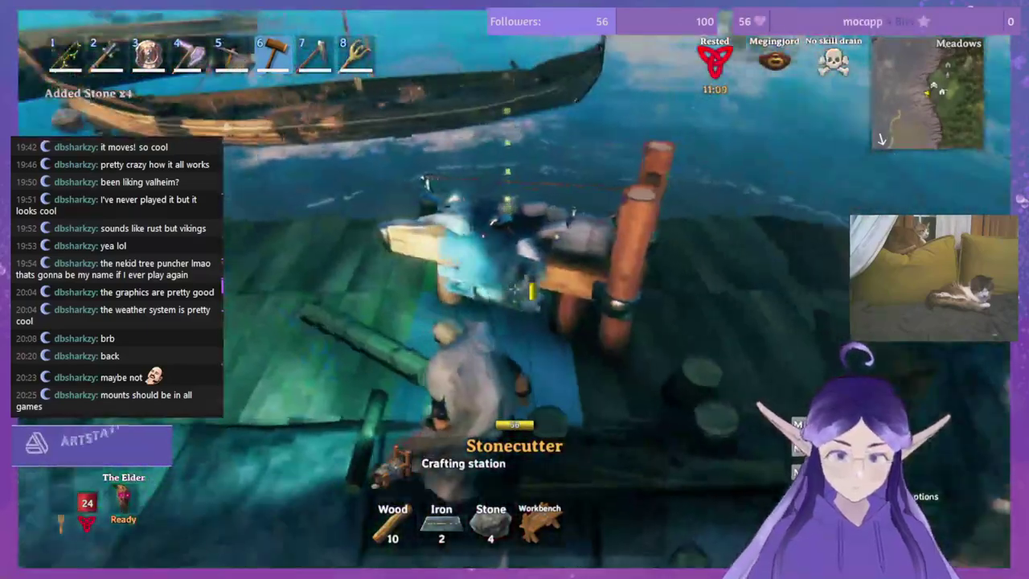
key("Tab")
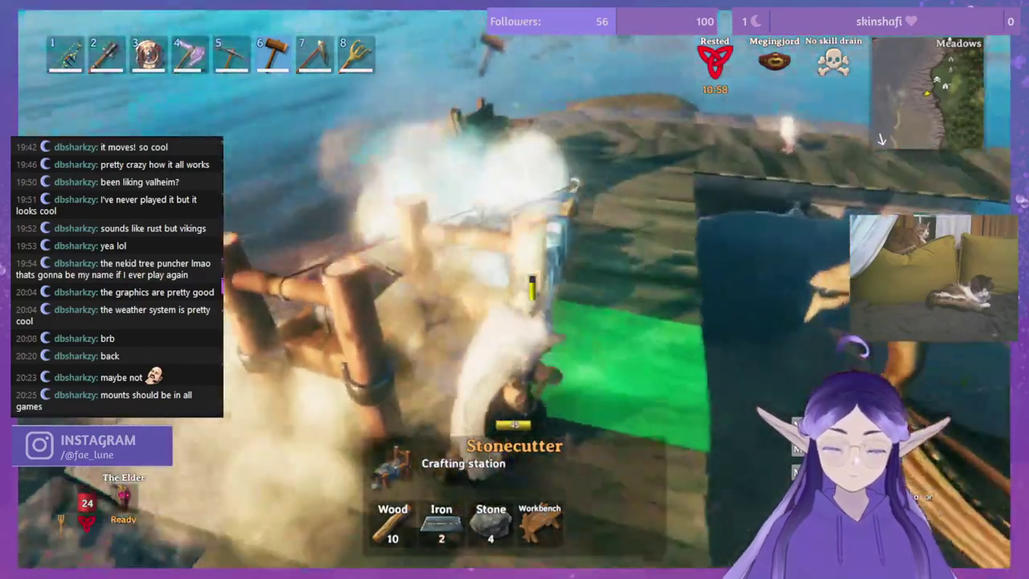
right_click(521, 268)
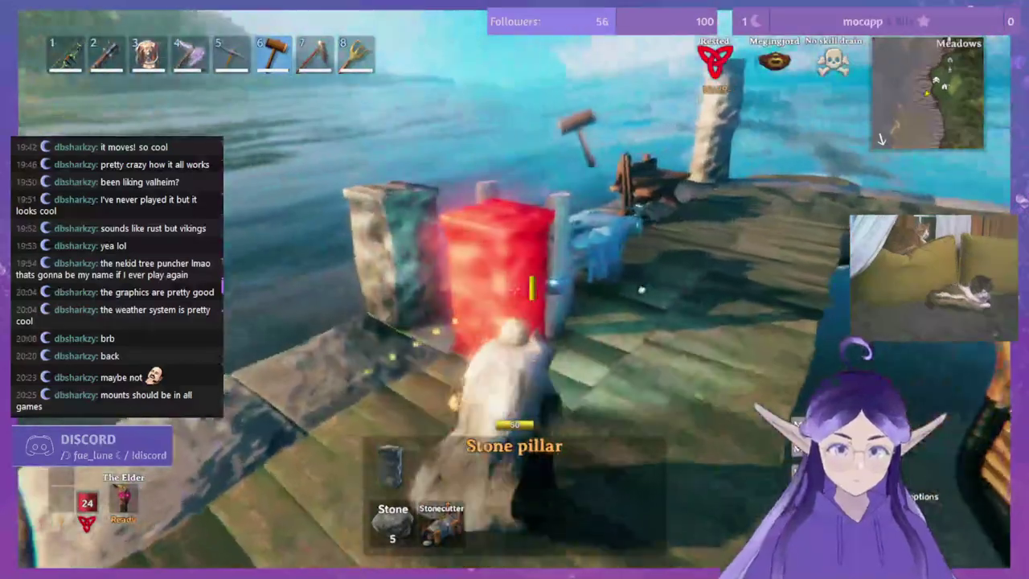
Step: Drop off the dock into the water and swim beside its stone wall near the moored ship
key("d")
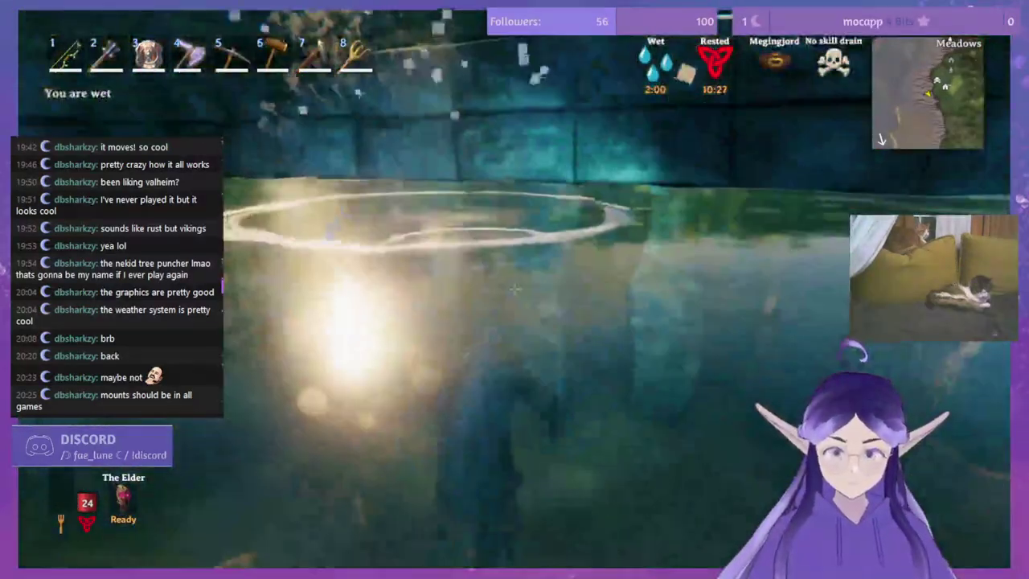
key("w")
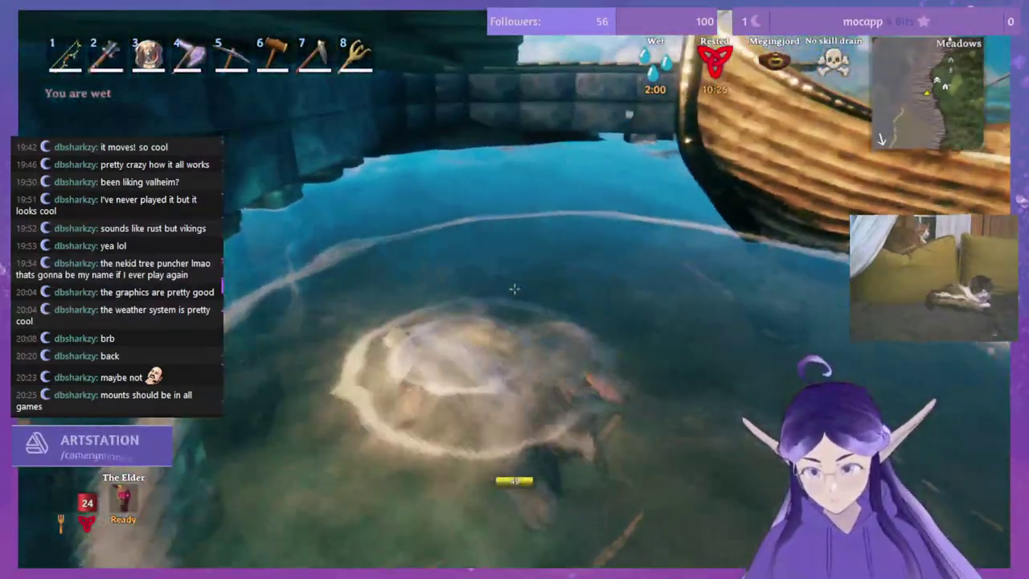
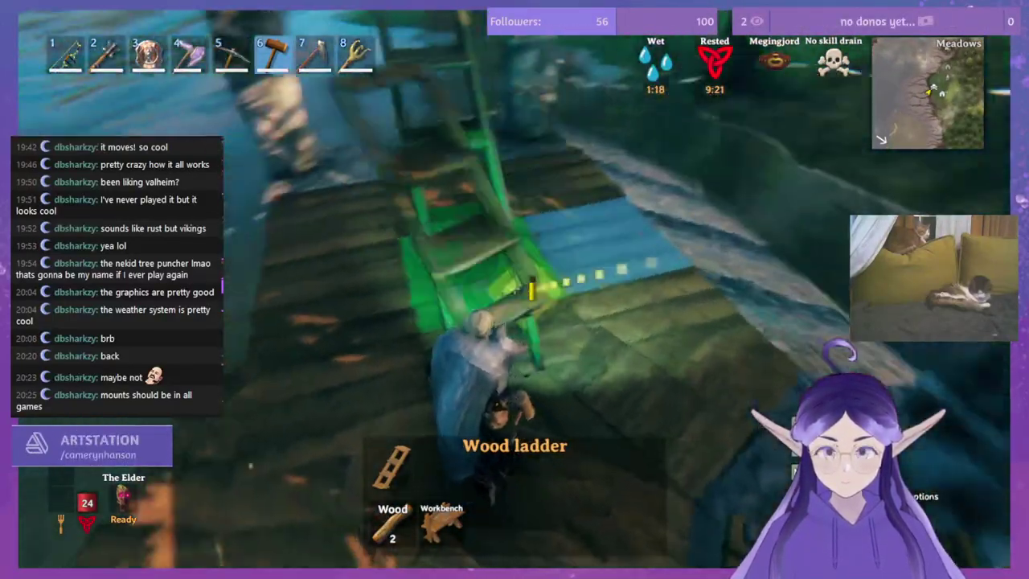
Step: Remove the wood ladder standing on the dock below the tree platform, then walk back along the deck
middle_click(514, 289)
key("w")
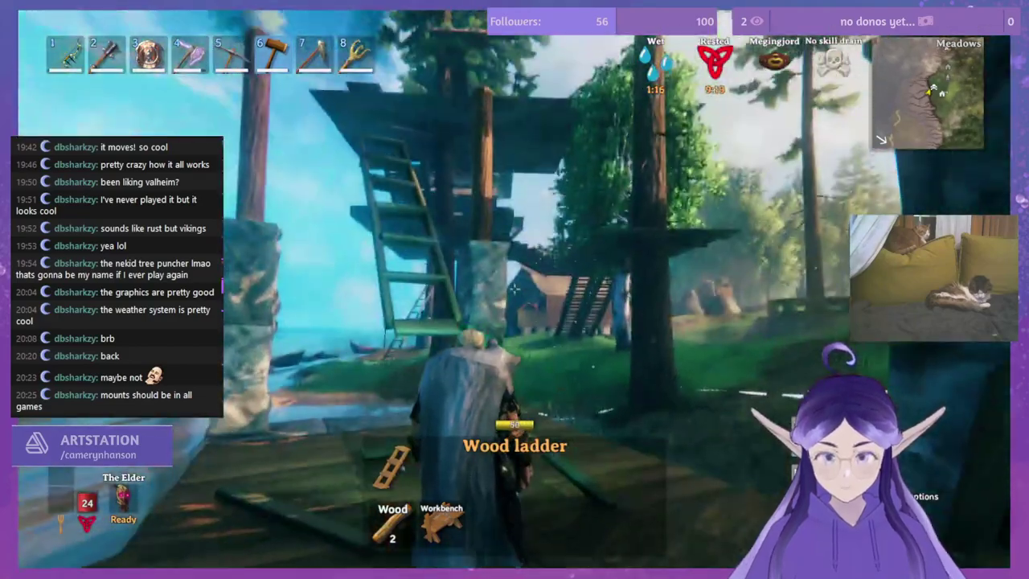
key("w")
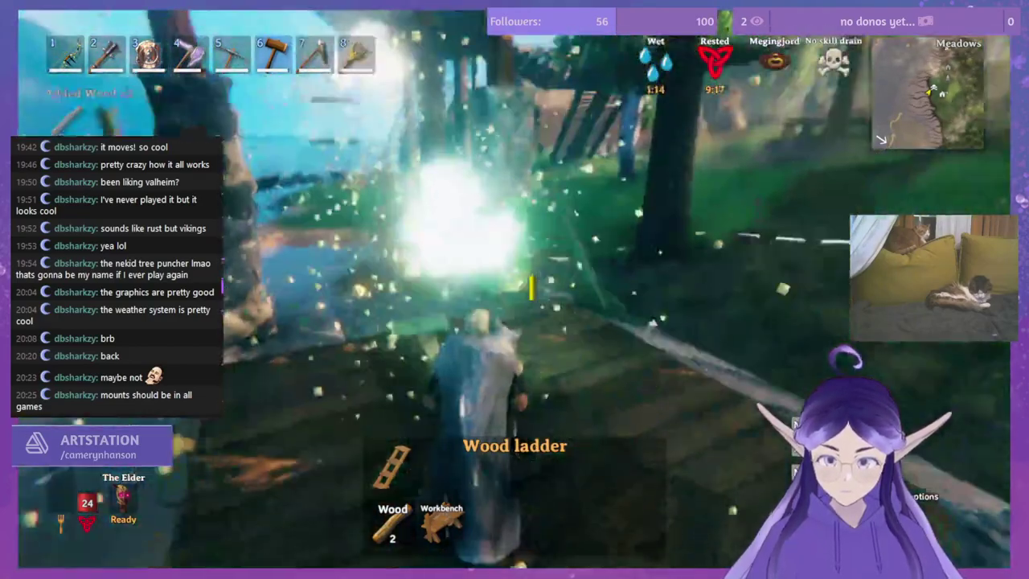
key("w")
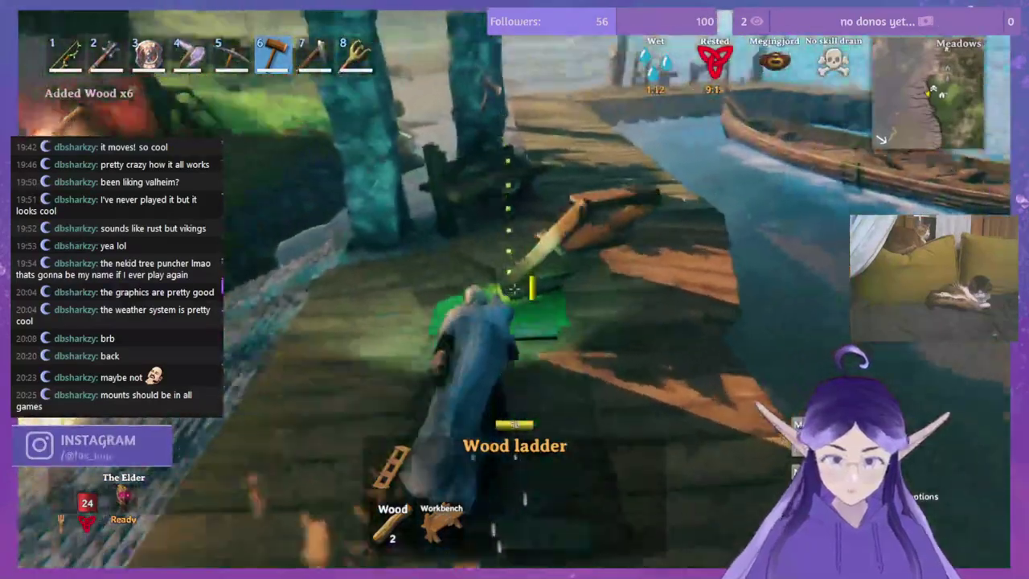
key("w")
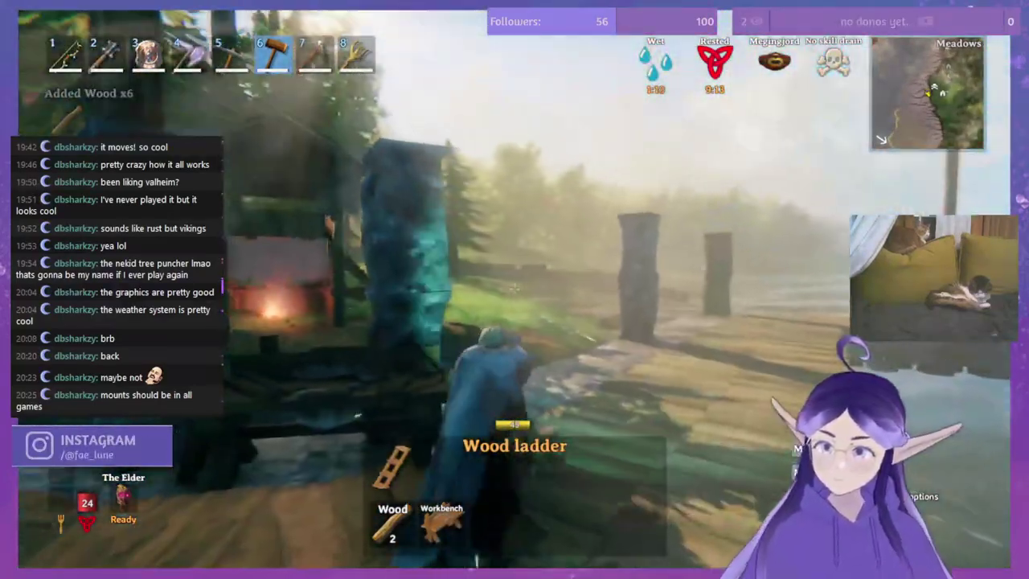
Step: Rotate the wood ladder, try placing it on the deck beside the stone edge, and choose a different building piece
scroll(514, 290, "down", 5)
scroll(514, 290, "down", 4)
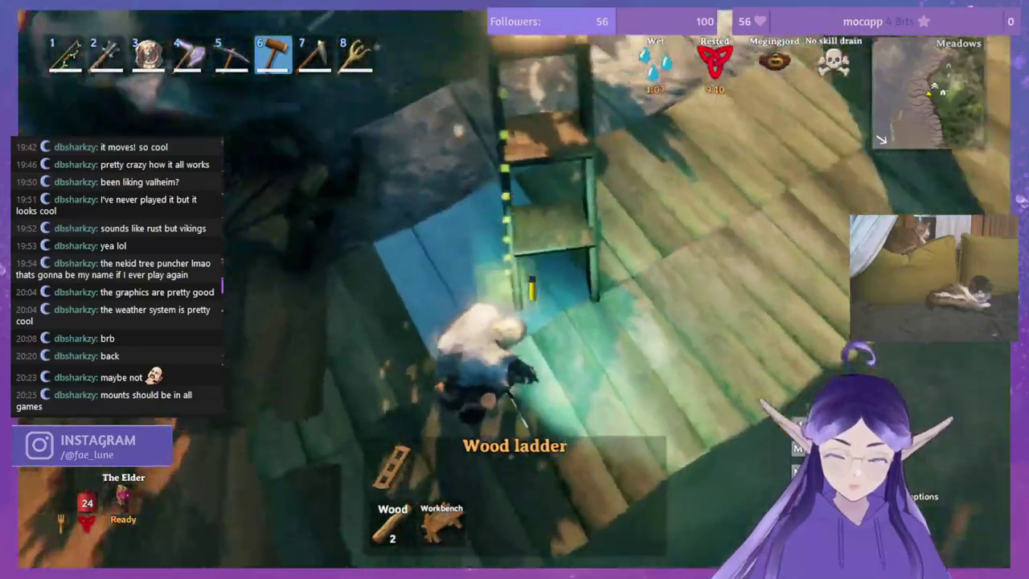
left_click(515, 290)
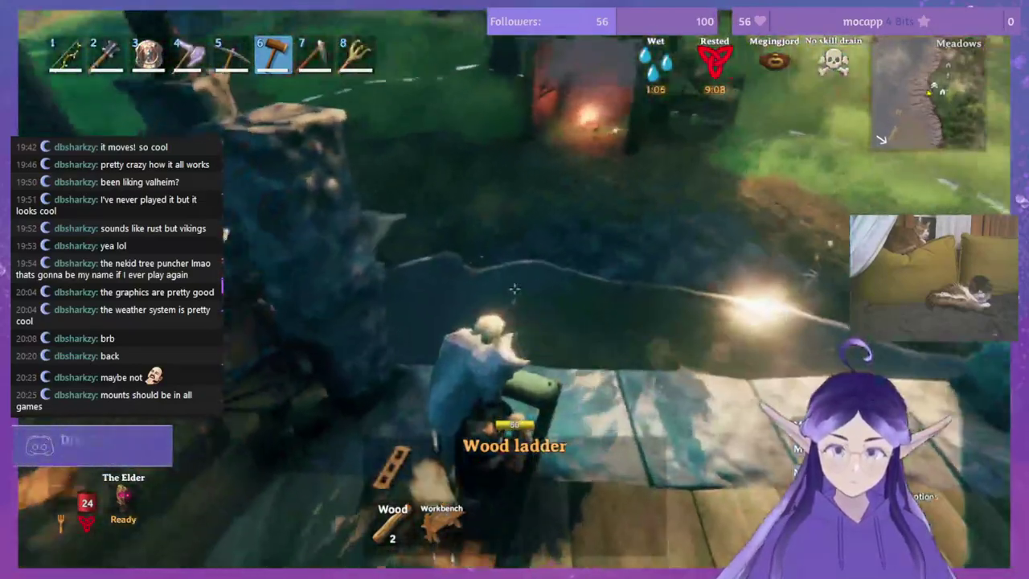
right_click(514, 290)
left_click(554, 259)
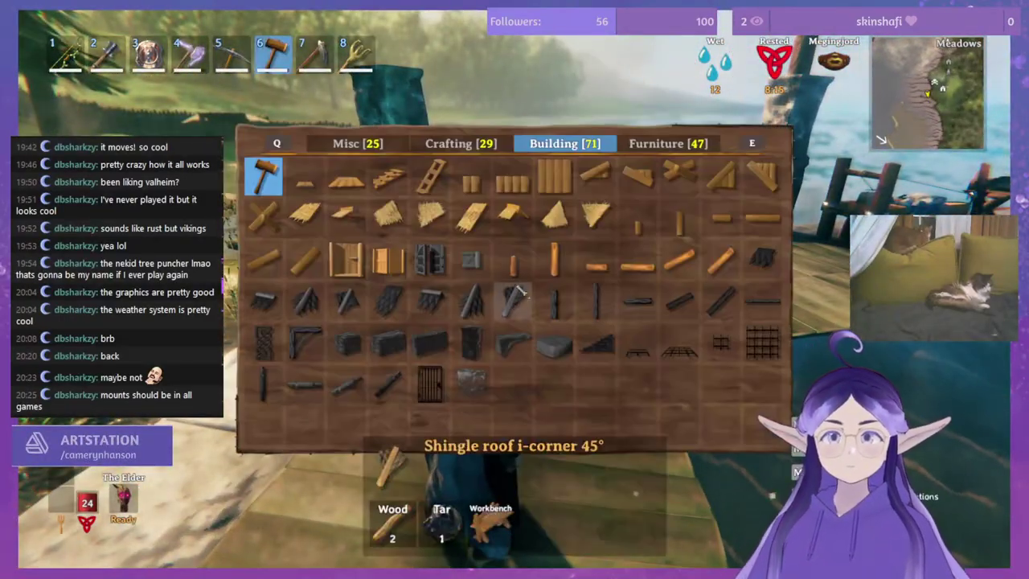
Step: Select the wood ladder again, try it on the deck and over the stone edge, and switch to another building piece
left_click(431, 176)
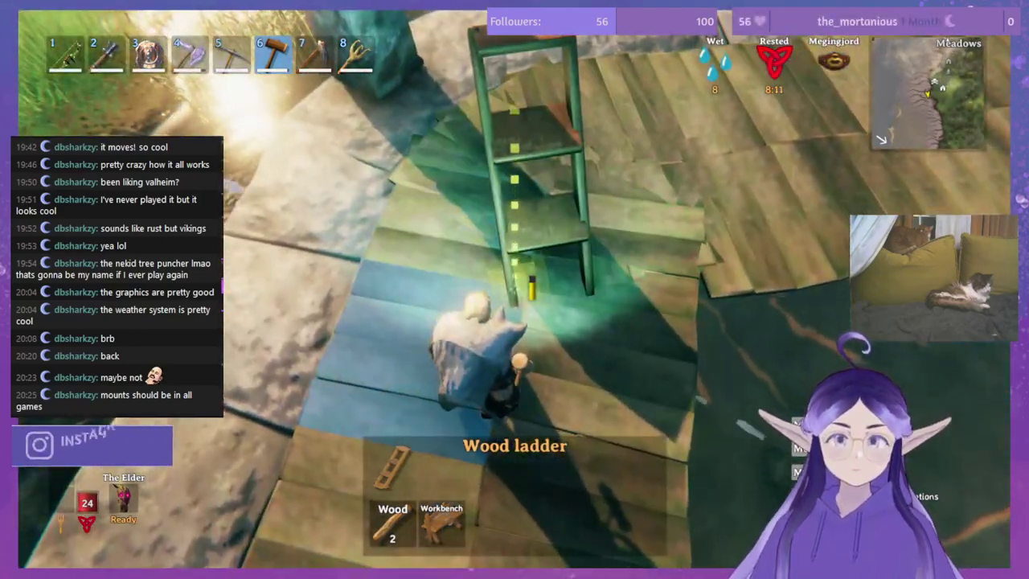
left_click(532, 285)
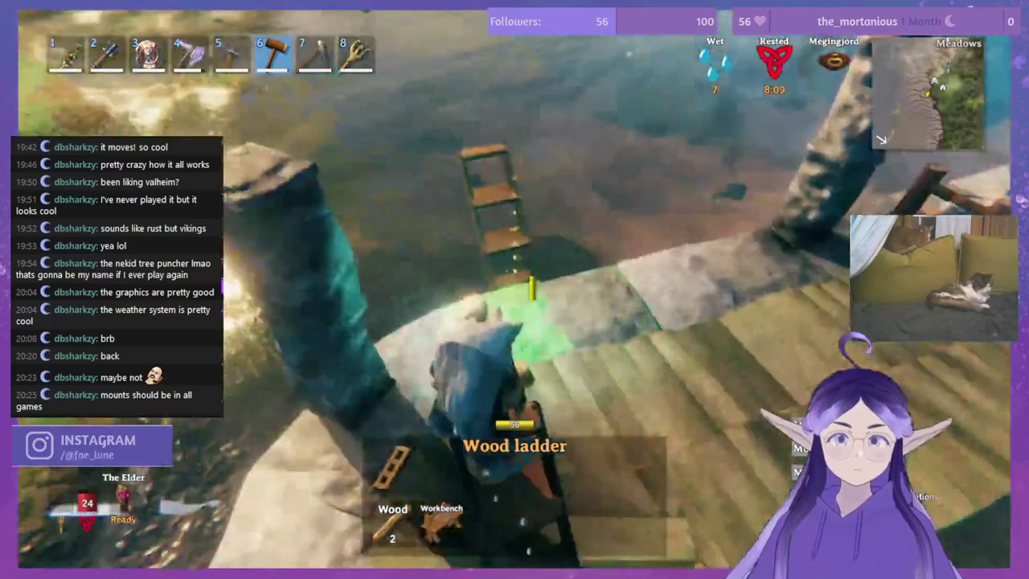
right_click(514, 290)
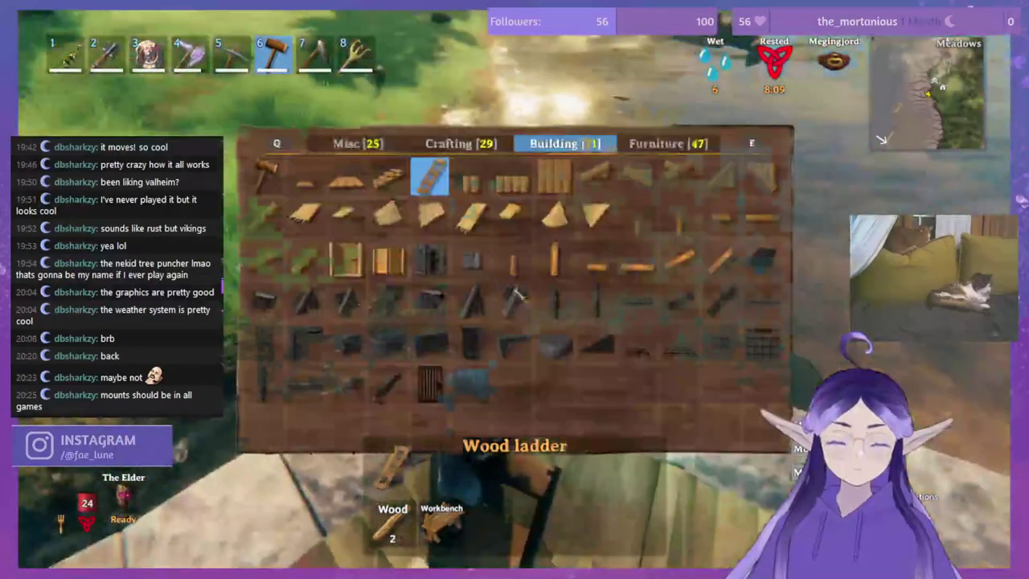
left_click(620, 260)
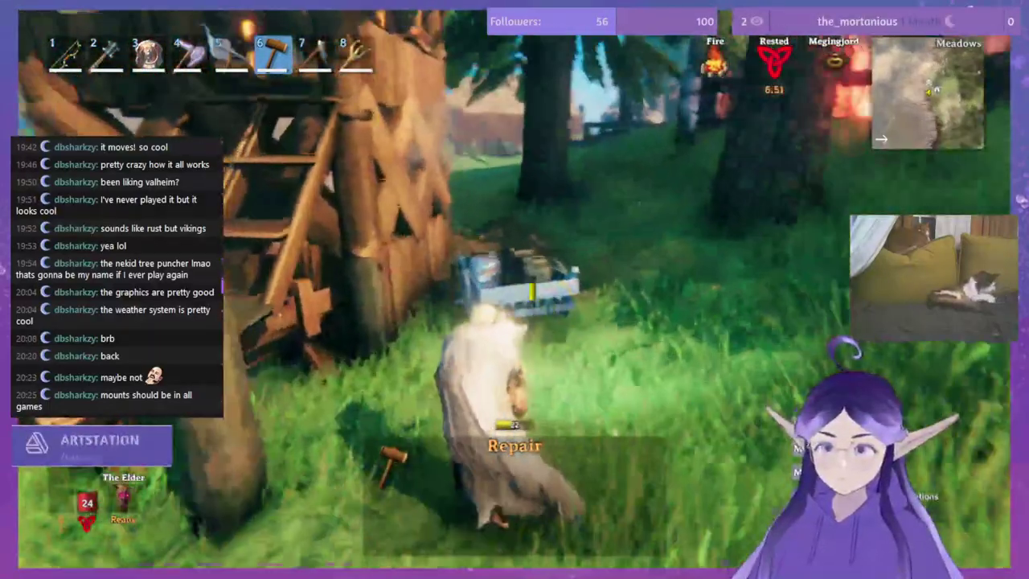
Step: Check the storage cart beside the house, close it, and head toward the dock
key("w")
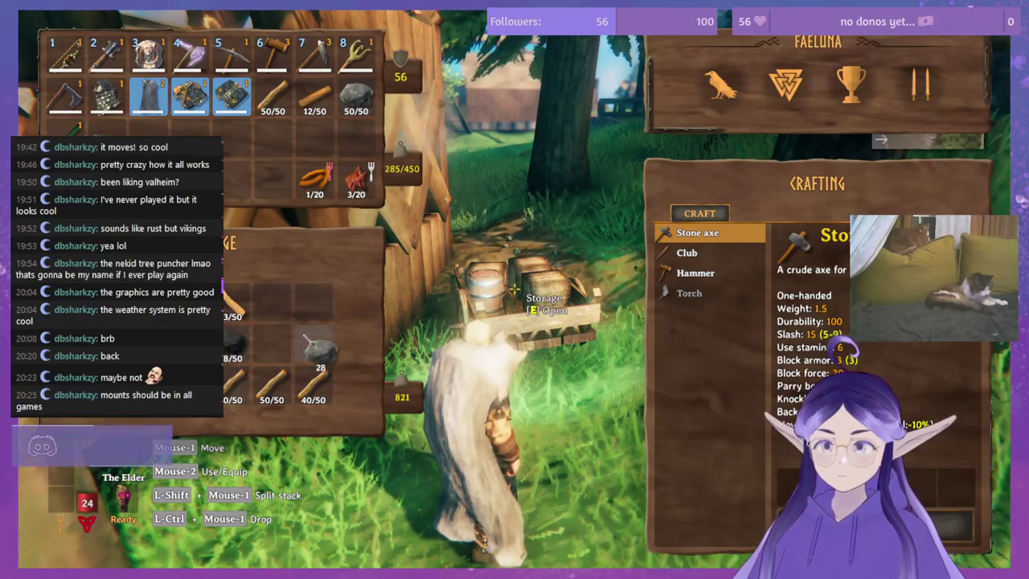
key("Tab")
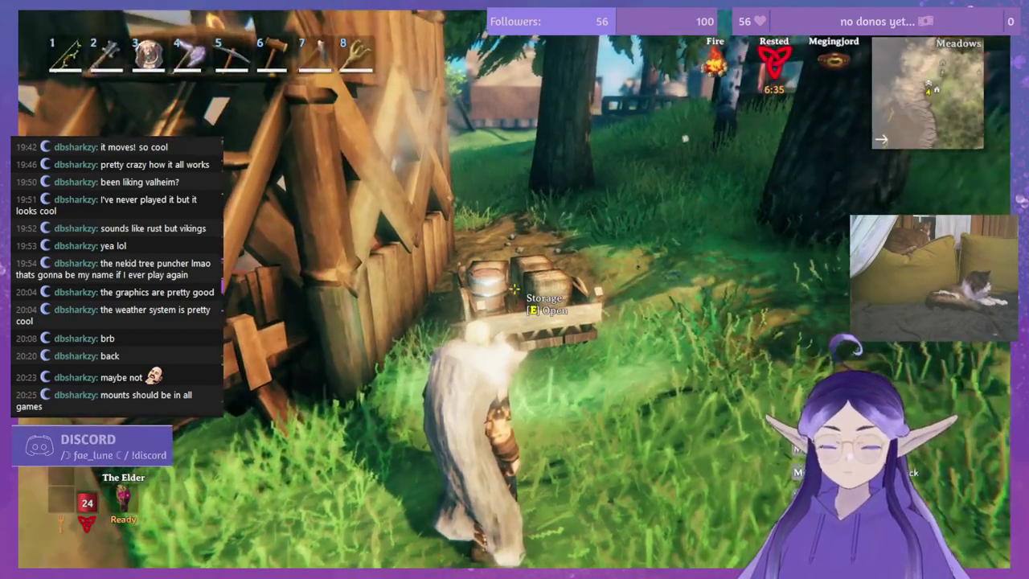
key("w")
key("w")
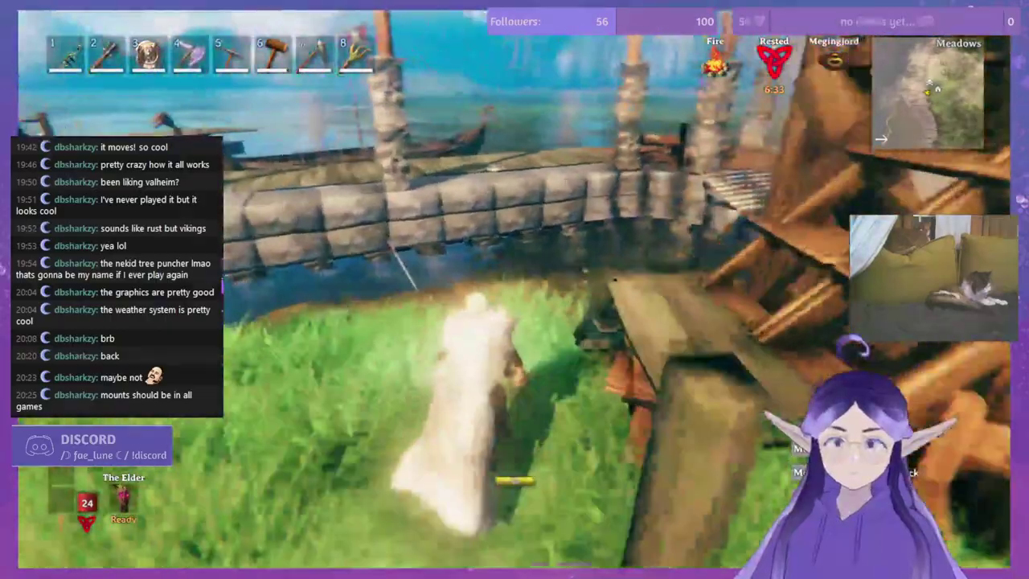
Step: Return to the dock and place a wood stair leading down from the deck's outer end into the water
key("w")
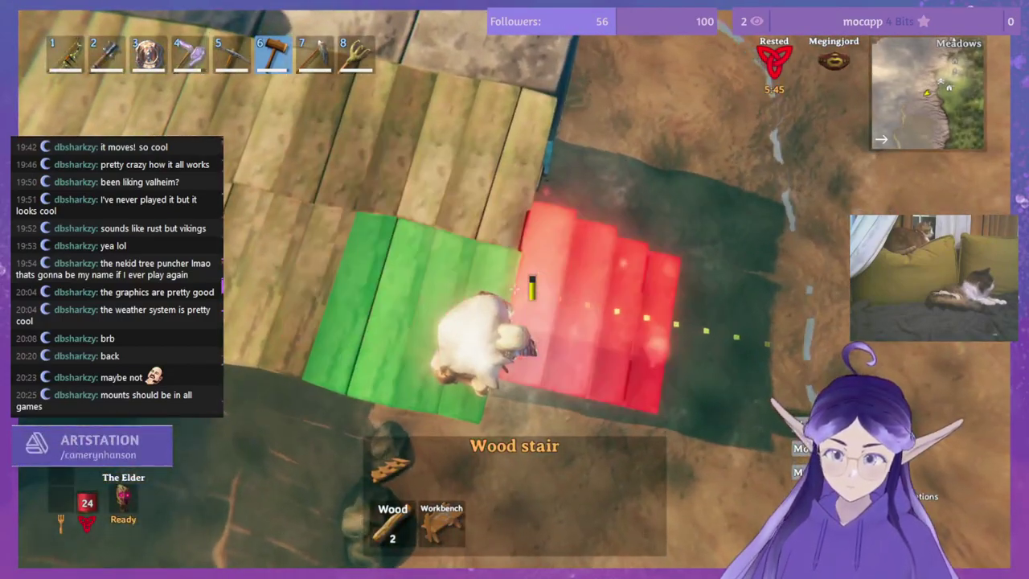
left_click(514, 290)
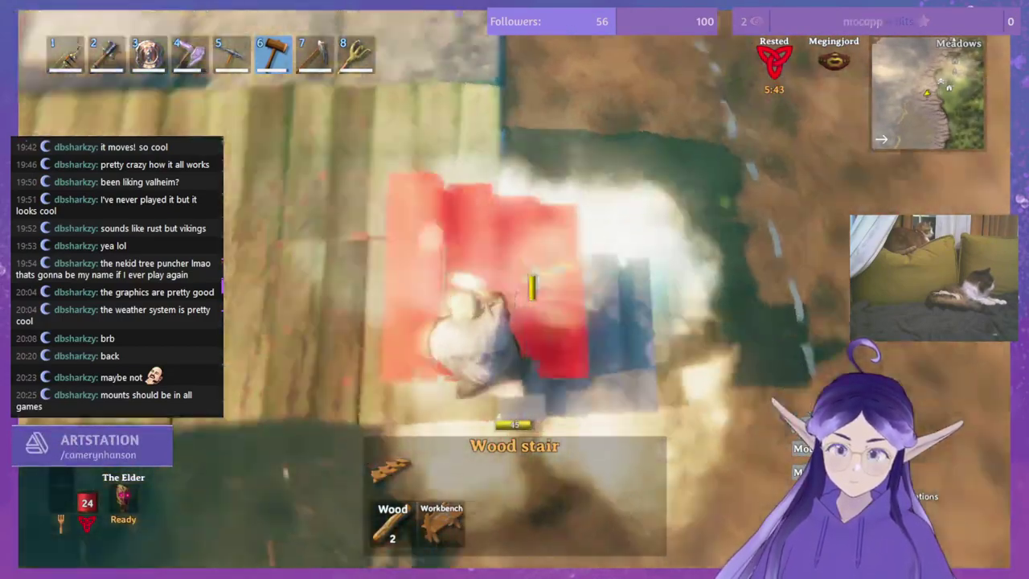
key("w")
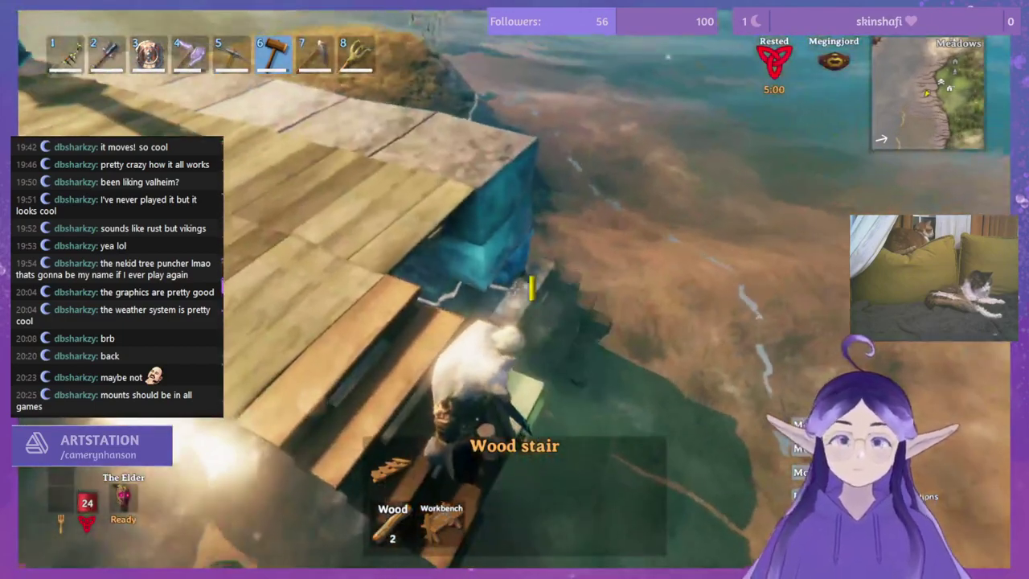
Step: Try a stone pillar at the dock's outer corner, then place a wood wall half beside the corner stonework as a spacer
right_click(514, 288)
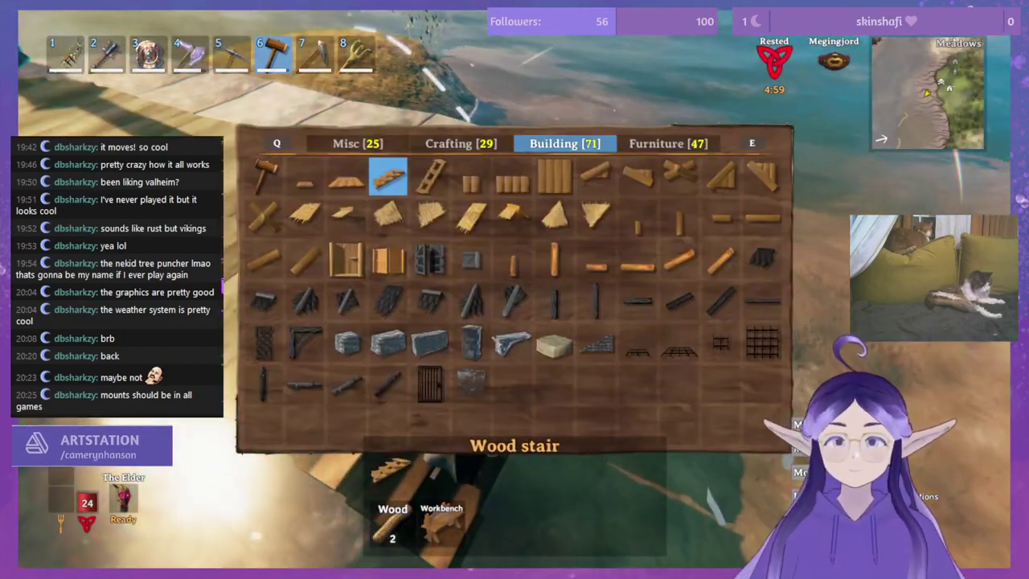
left_click(472, 342)
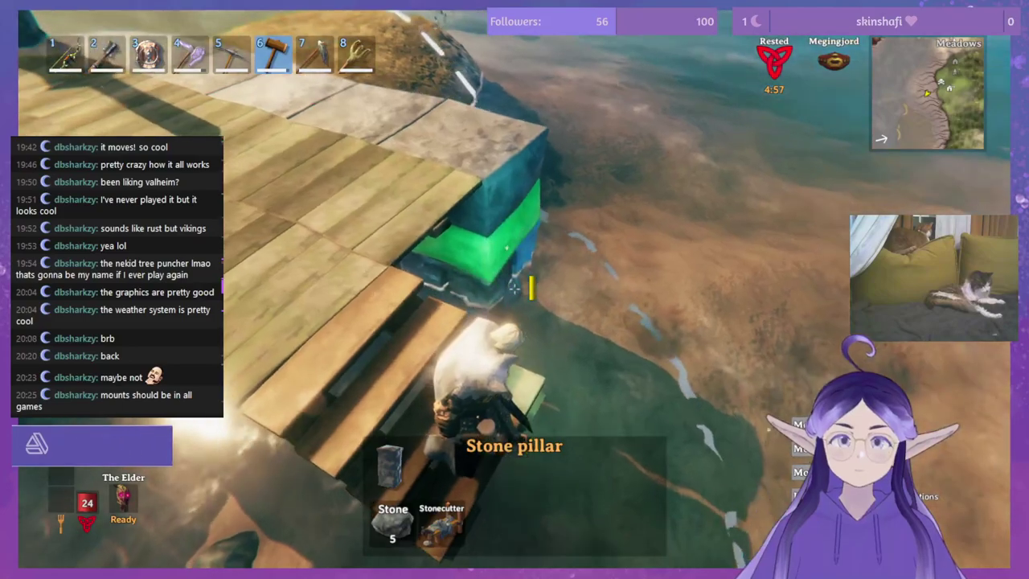
left_click(514, 289)
right_click(515, 289)
left_click(430, 184)
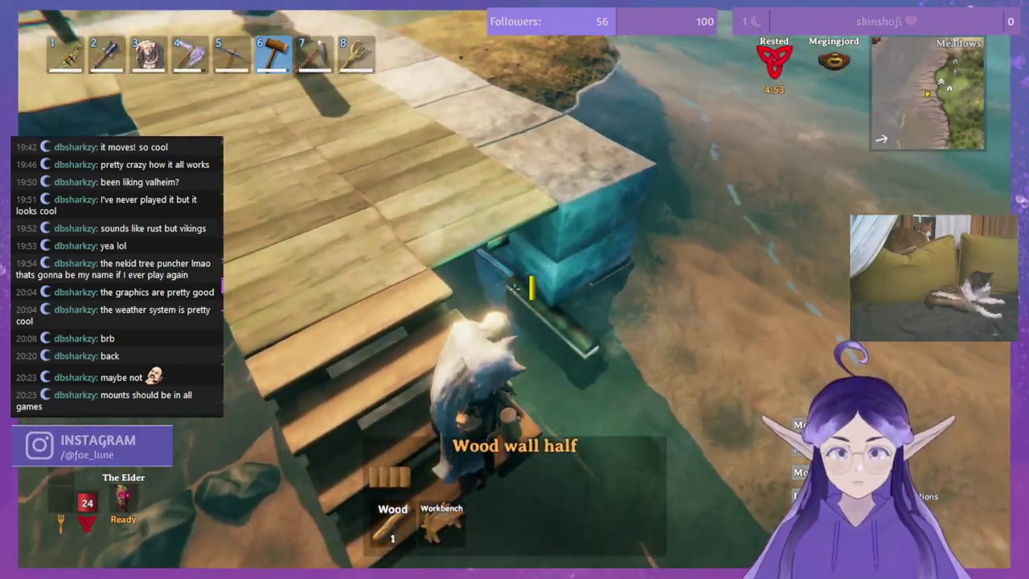
left_click(515, 289)
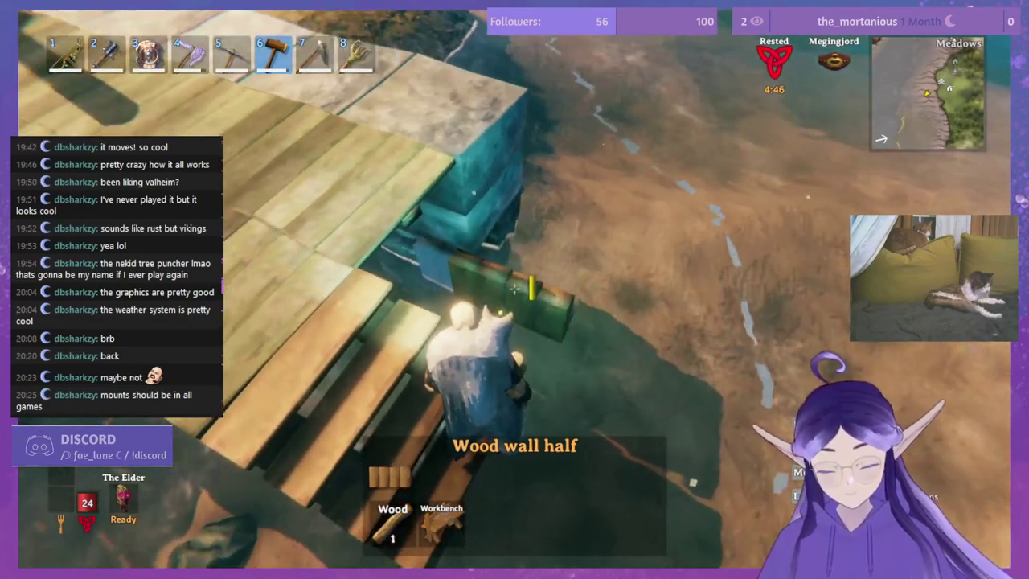
Step: Place a stone pillar in the water against the wood wall half, and remove the temporary wall
right_click(514, 288)
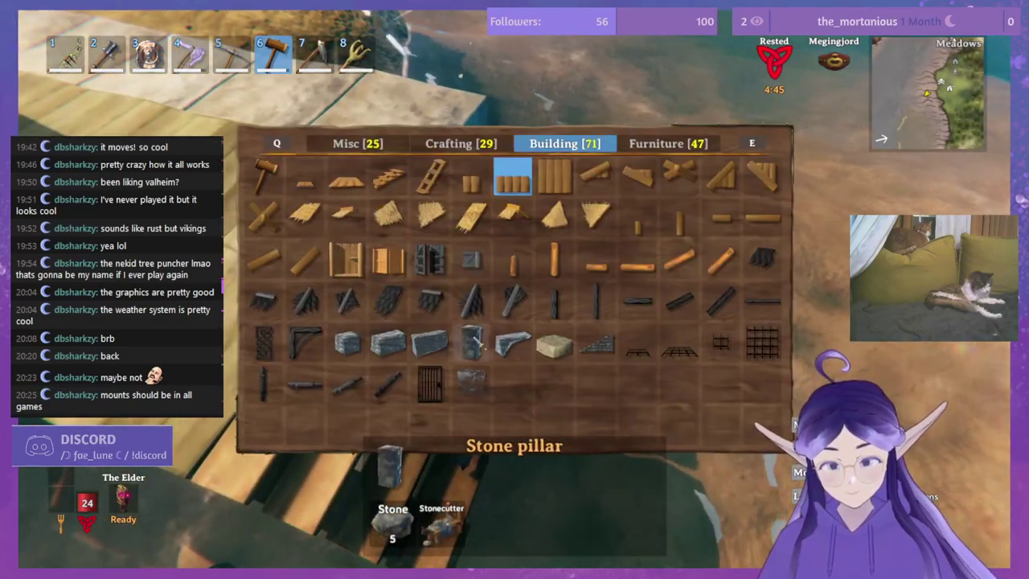
left_click(475, 343)
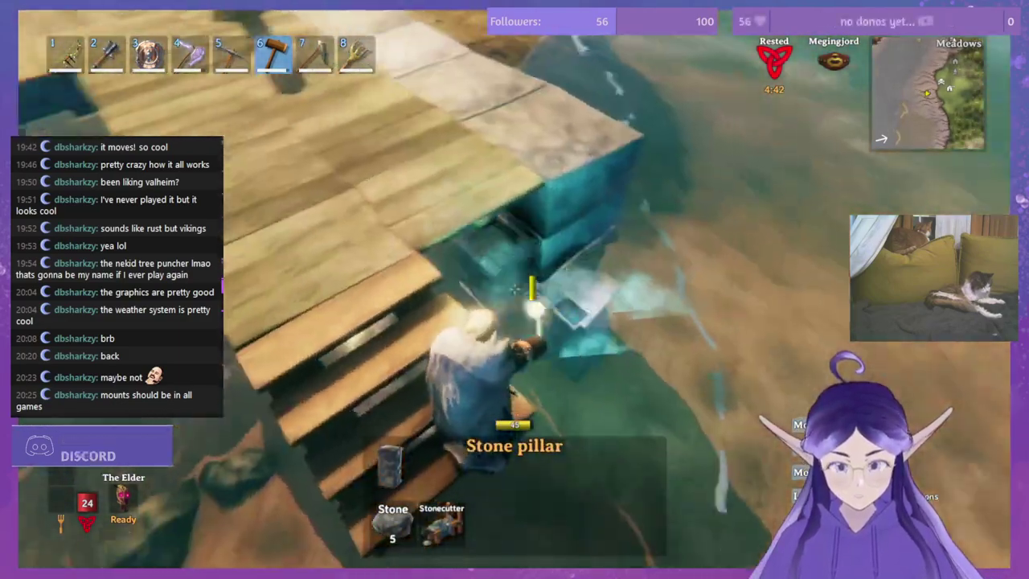
right_click(515, 288)
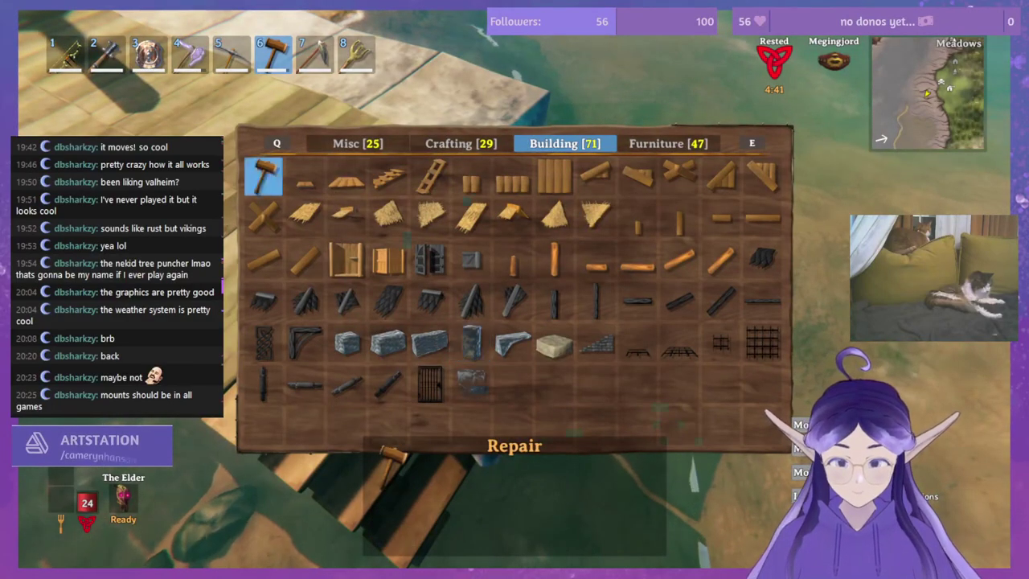
left_click(263, 176)
left_click(514, 289)
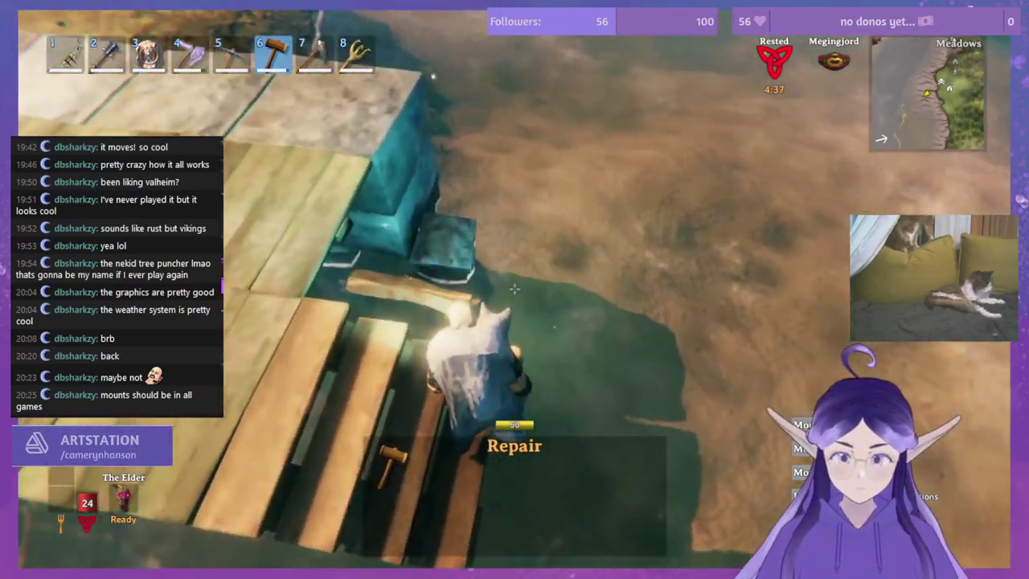
Step: Place a second stone pillar in the water beyond the first one, and choose the 2x2 stone floor
right_click(515, 288)
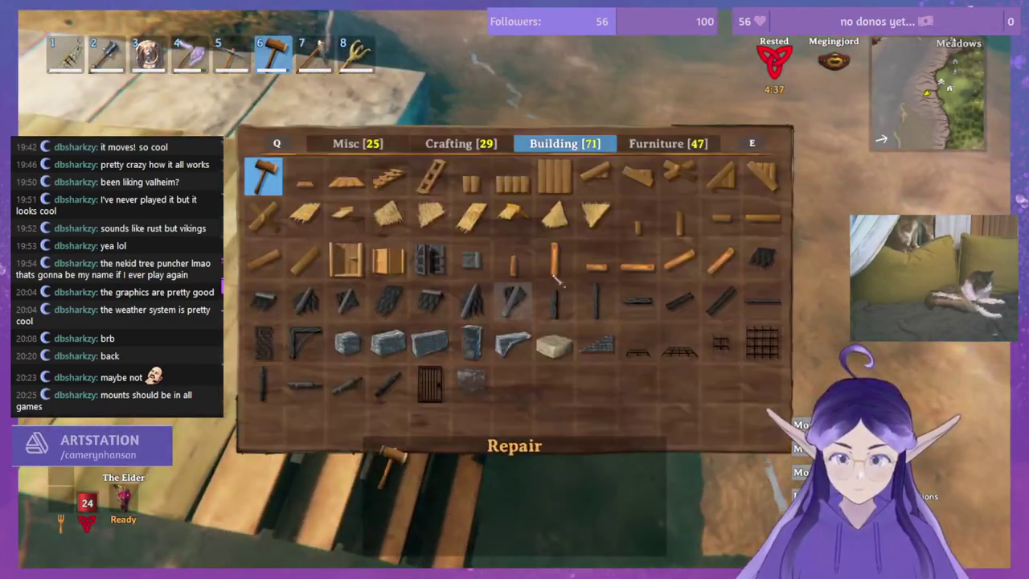
left_click(472, 343)
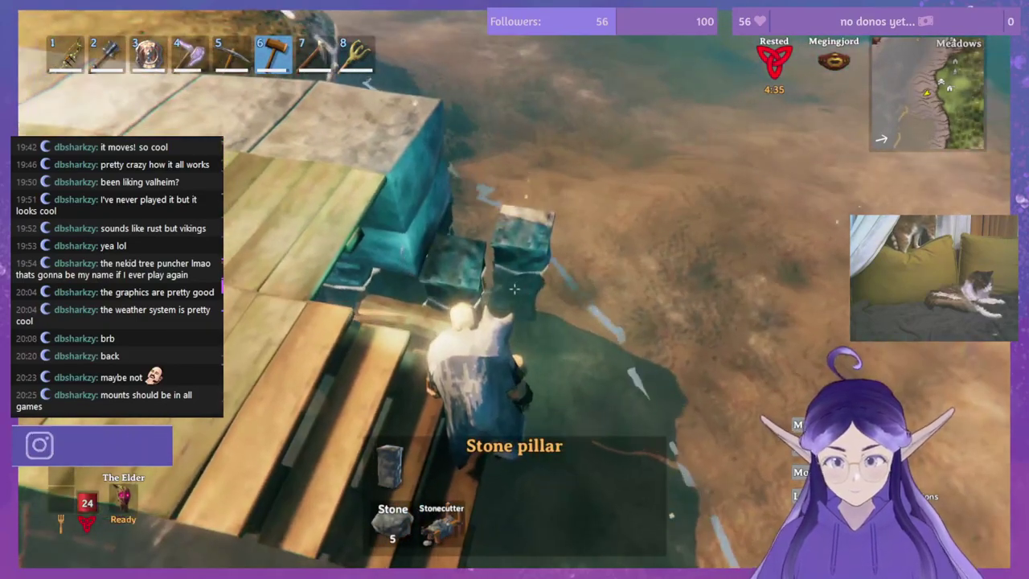
left_click(515, 289)
right_click(515, 288)
left_click(554, 344)
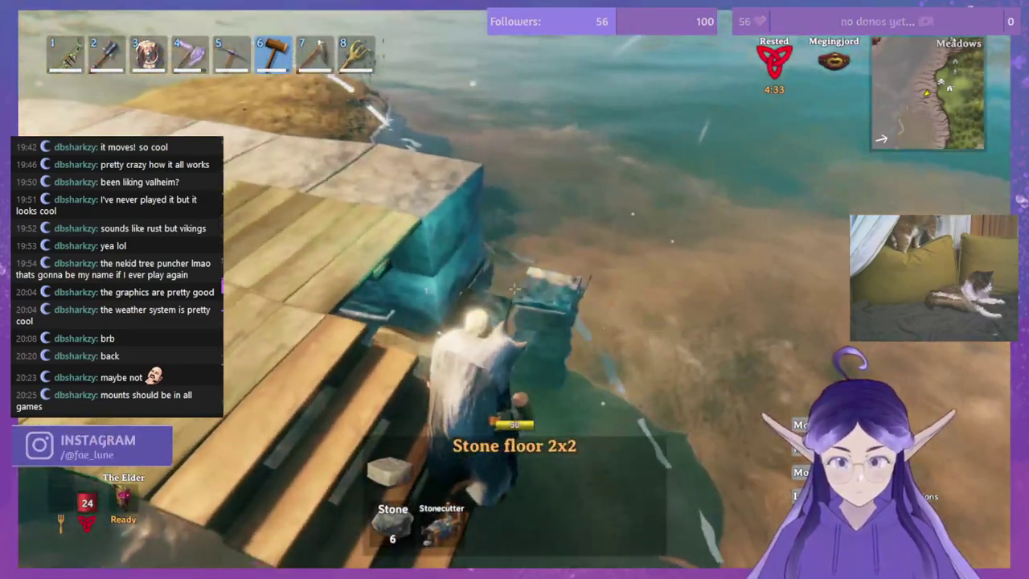
Step: Place another stone pillar beside the outer one, try a 1x1 wood floor there, and switch to Repair
right_click(514, 288)
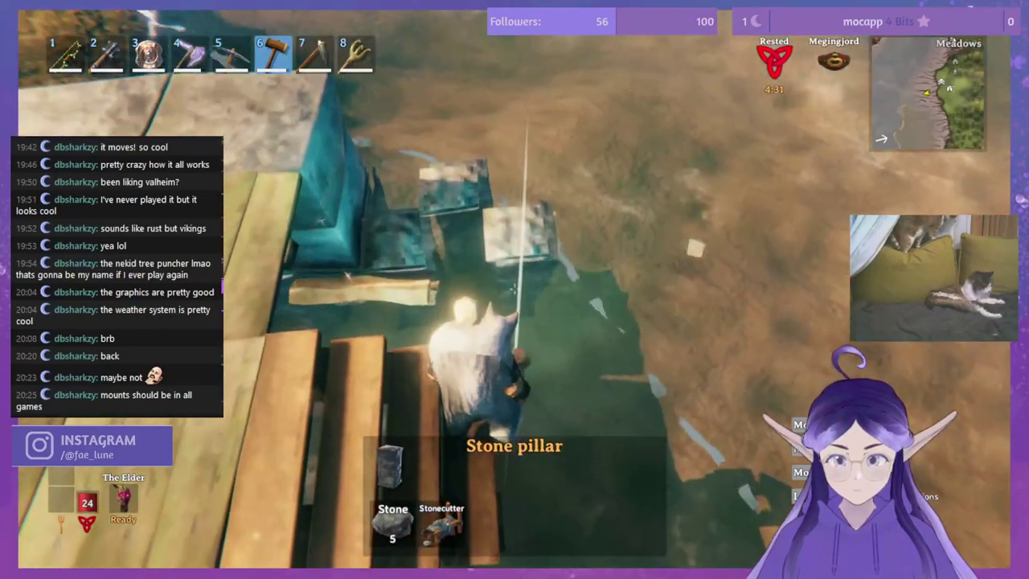
left_click(515, 288)
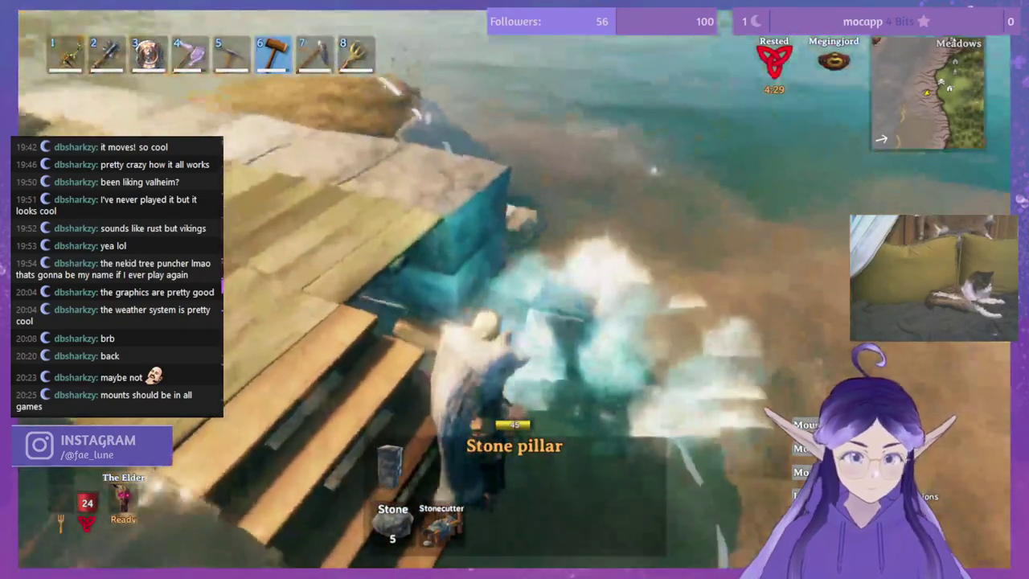
right_click(514, 287)
left_click(291, 178)
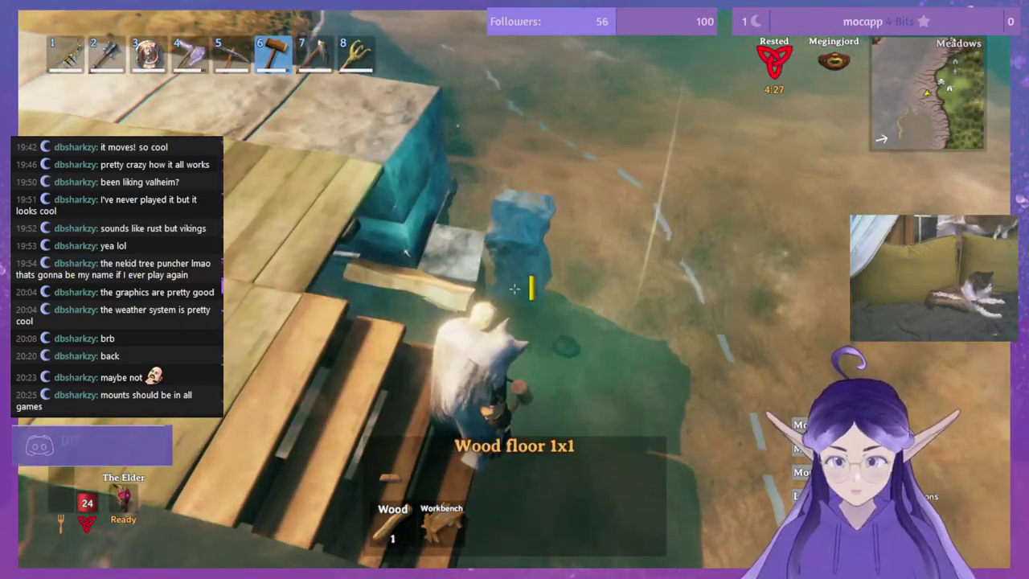
left_click(264, 175)
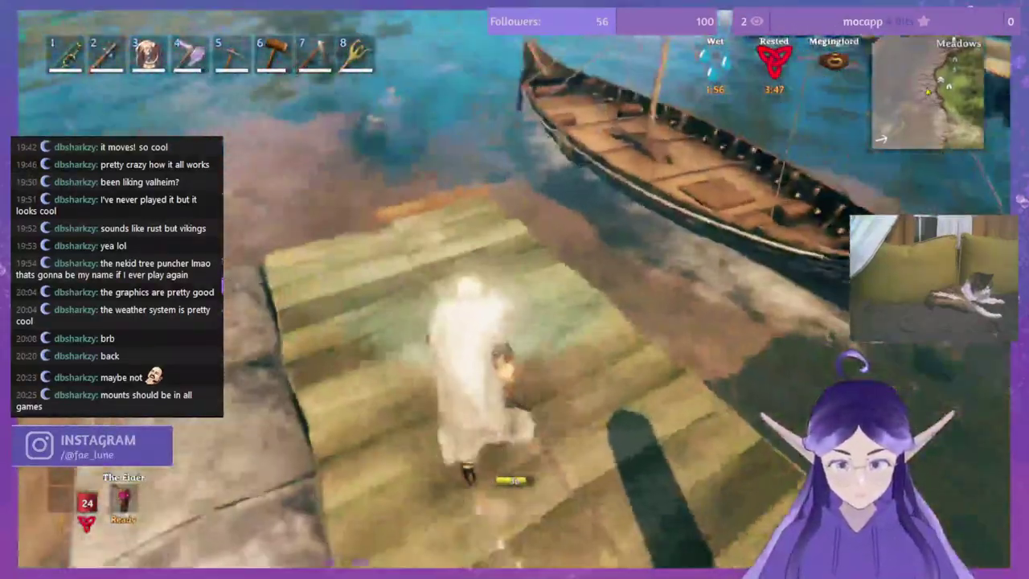
Step: Return to the dock stair, try a 1x1 stone wall by the pillars, and add a stone pillar in the water
key("w")
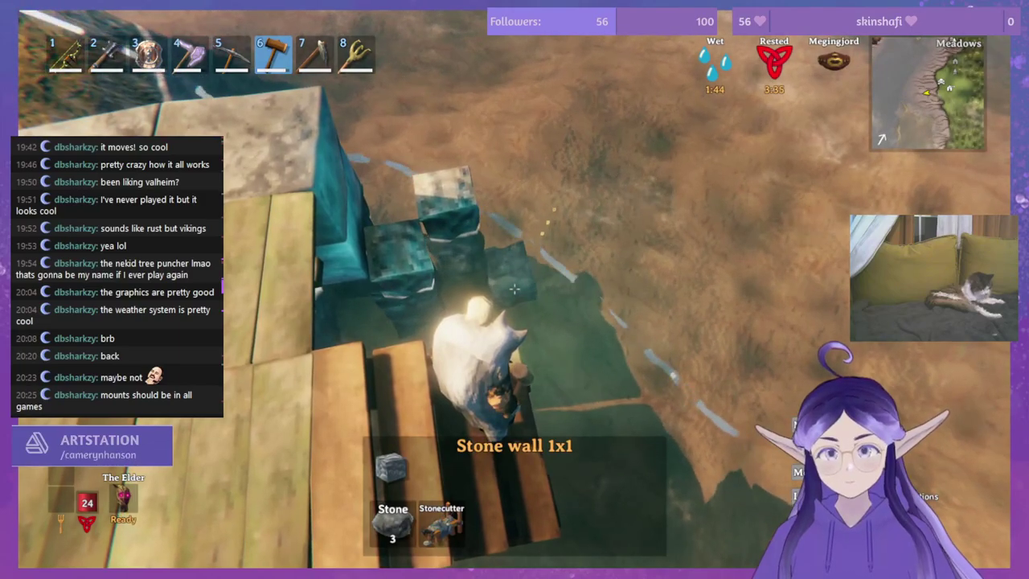
left_click(515, 288)
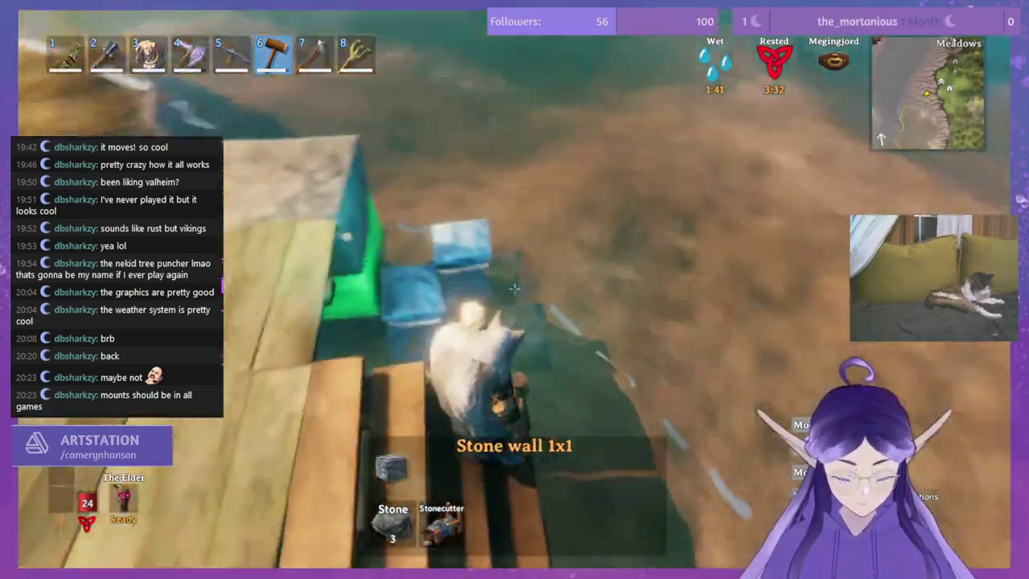
right_click(515, 289)
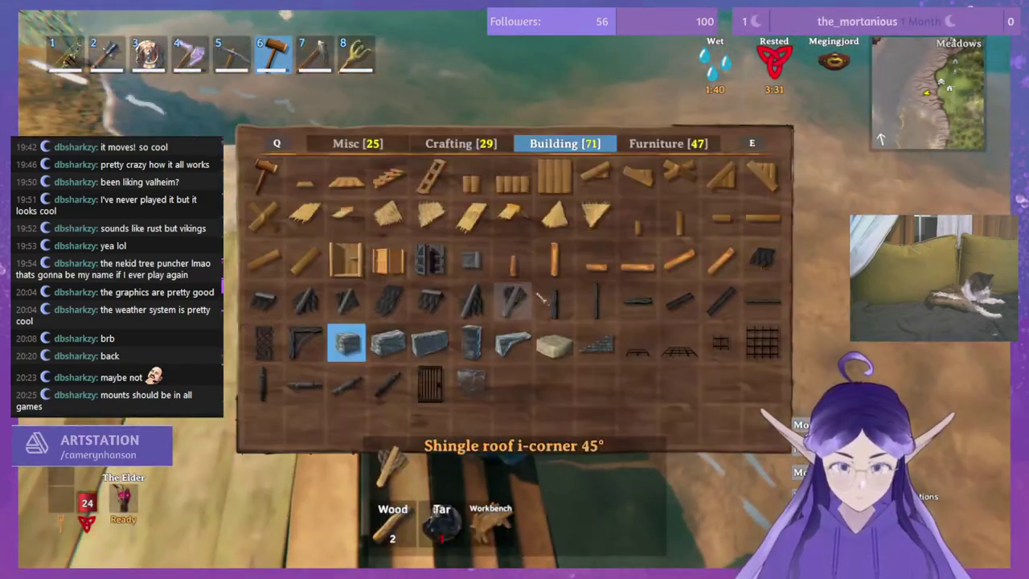
left_click(472, 346)
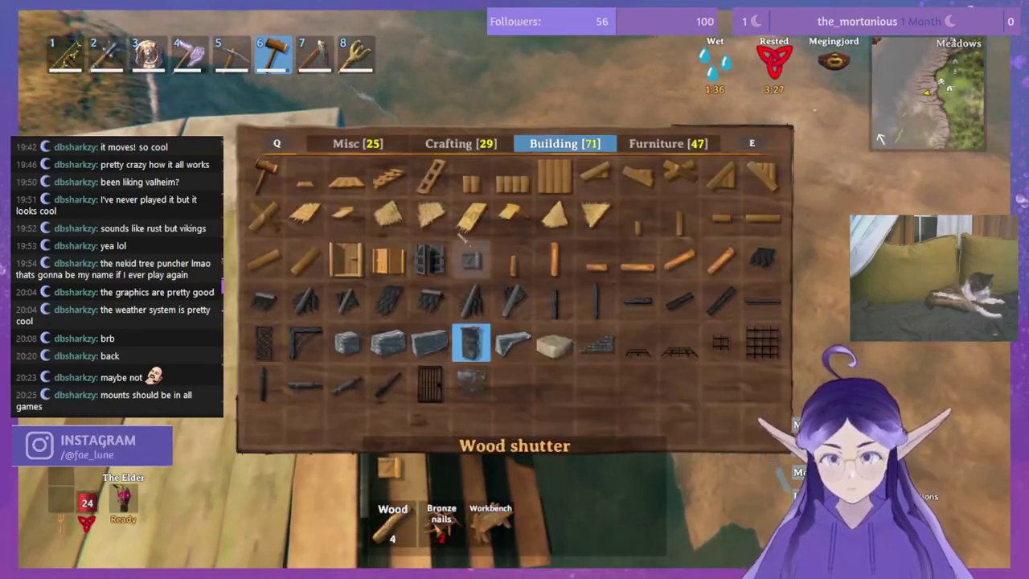
left_click(319, 184)
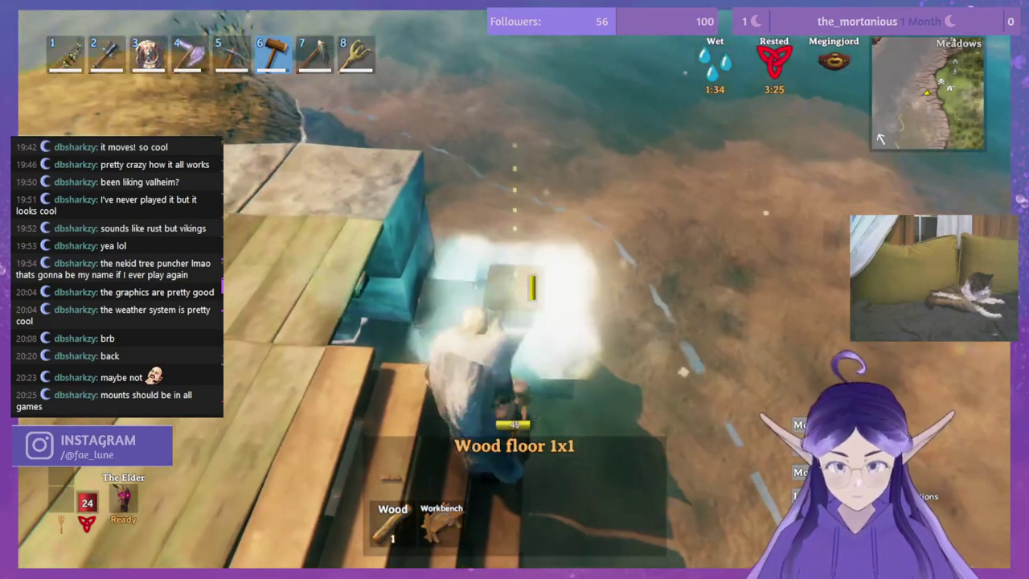
right_click(515, 289)
left_click(480, 337)
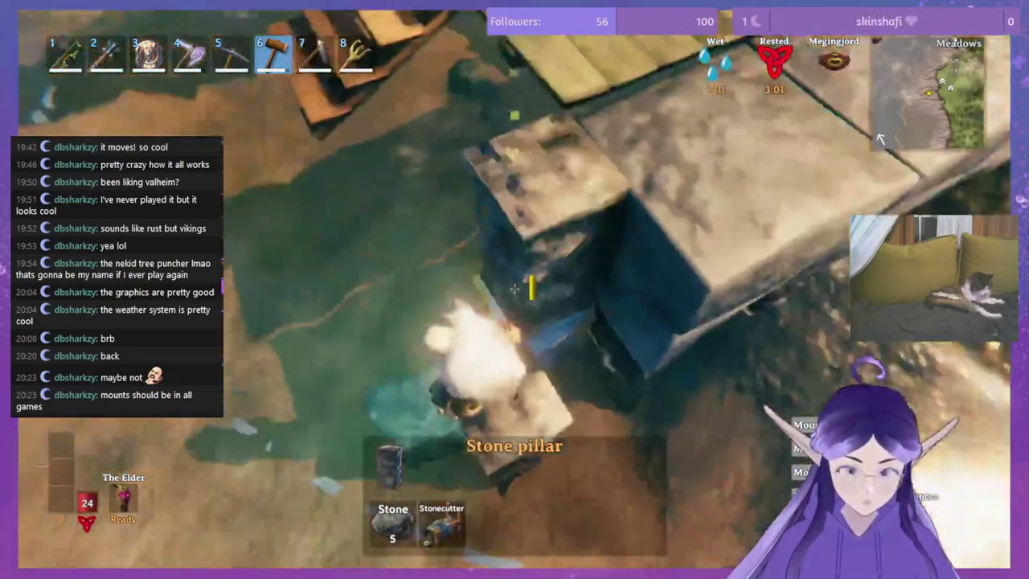
Step: Try a wood wall half beside the submerged stone pillars, and remove it again
right_click(515, 288)
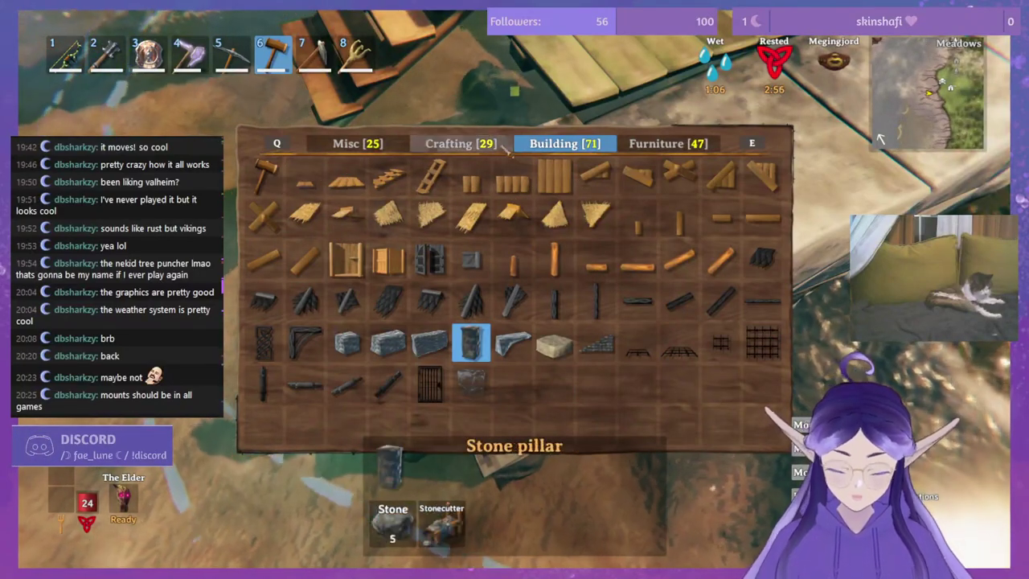
left_click(514, 184)
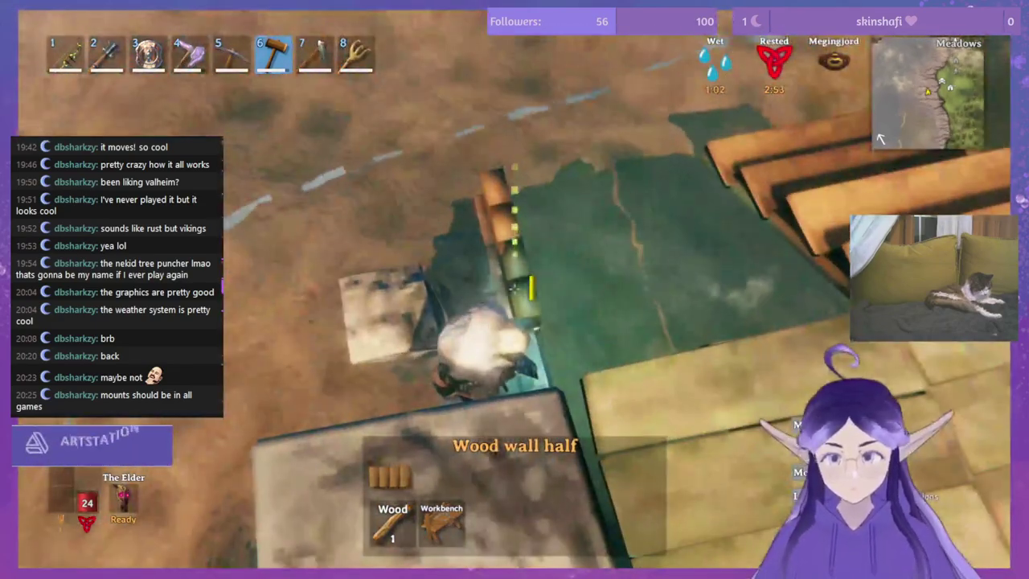
middle_click(515, 290)
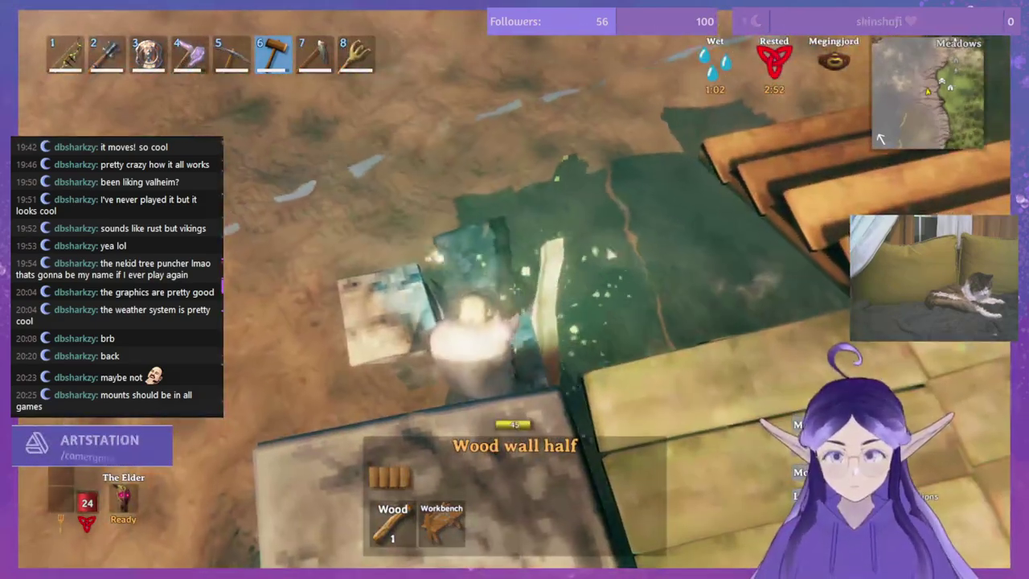
middle_click(514, 290)
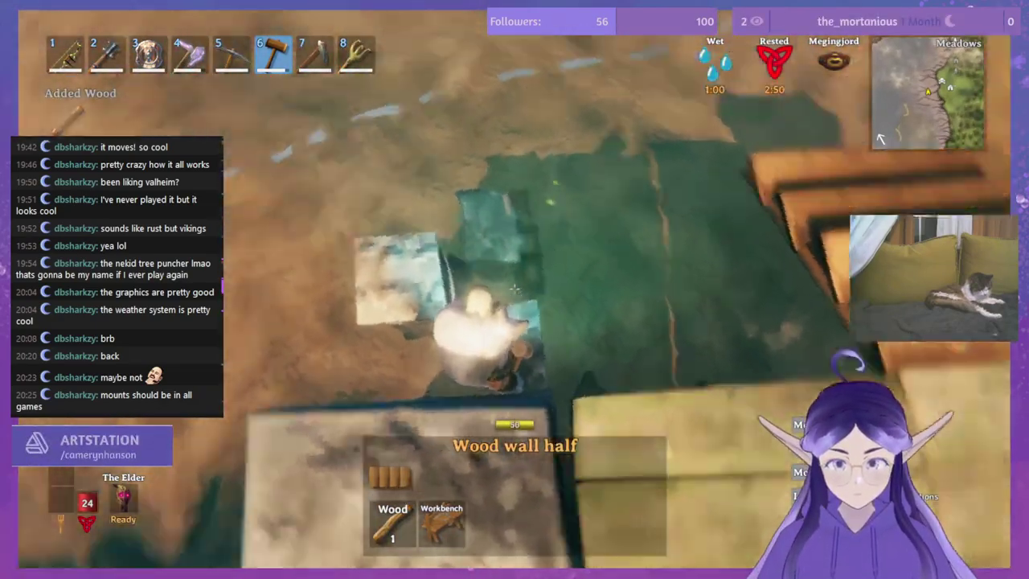
Step: Place a stone pillar in the water using a wood wall half as a spacer, and remove the spacer
key("w")
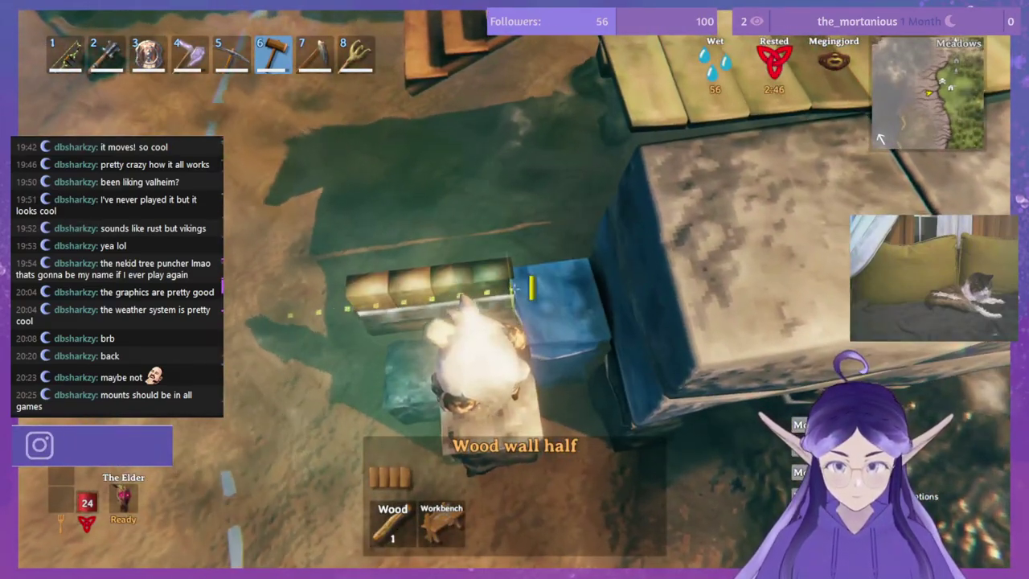
right_click(515, 290)
left_click(466, 345)
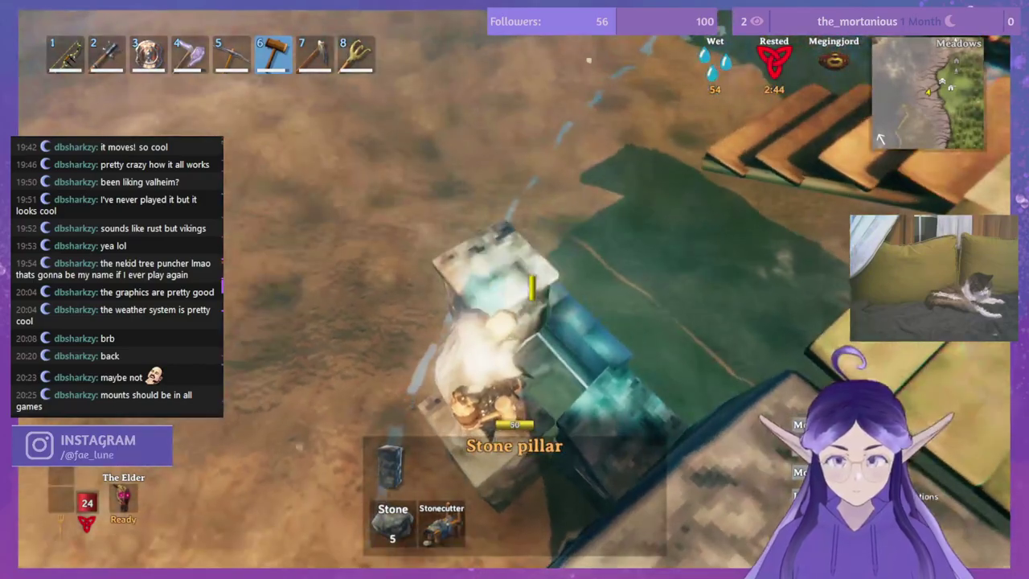
left_click(515, 289)
right_click(514, 289)
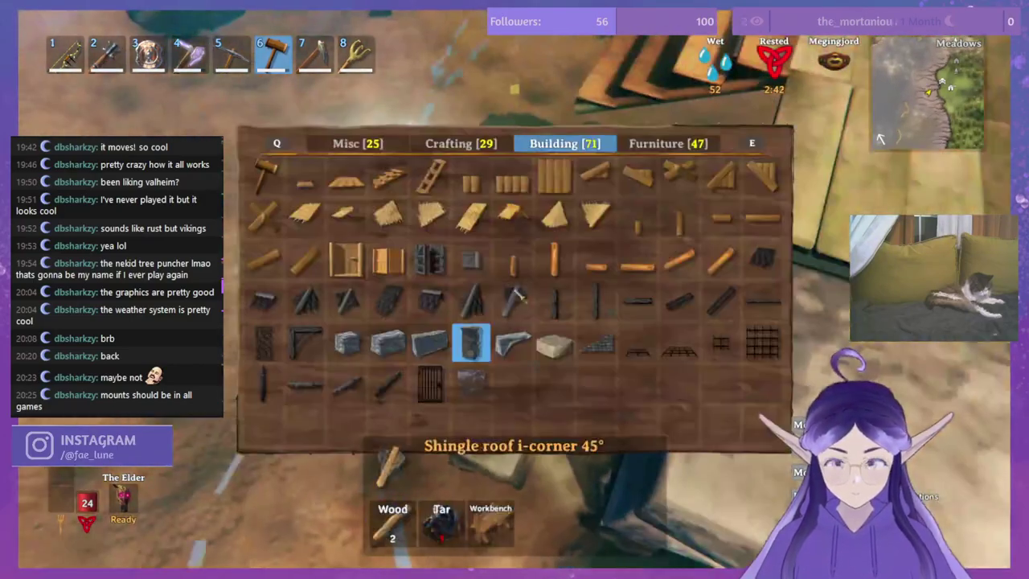
left_click(274, 181)
middle_click(515, 290)
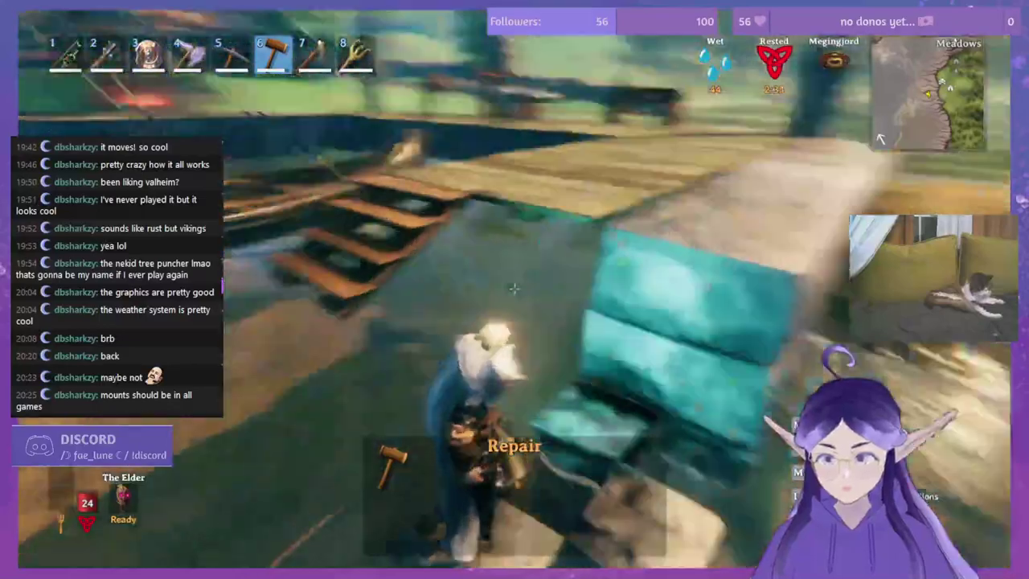
Step: Try a stone pillar at the outer end of the submerged pillars, and place a wood wall half there as a spacer
key("w")
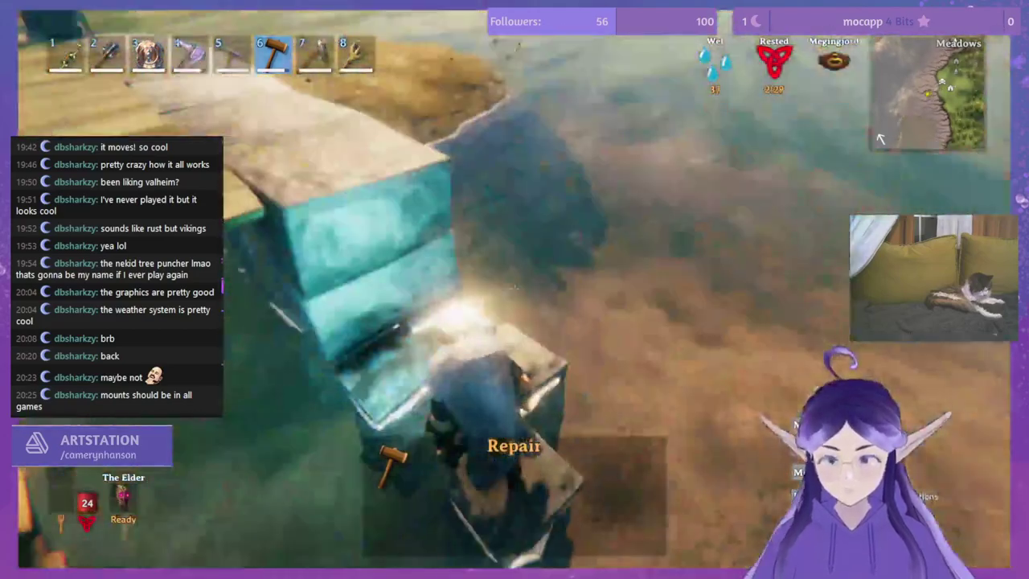
right_click(514, 290)
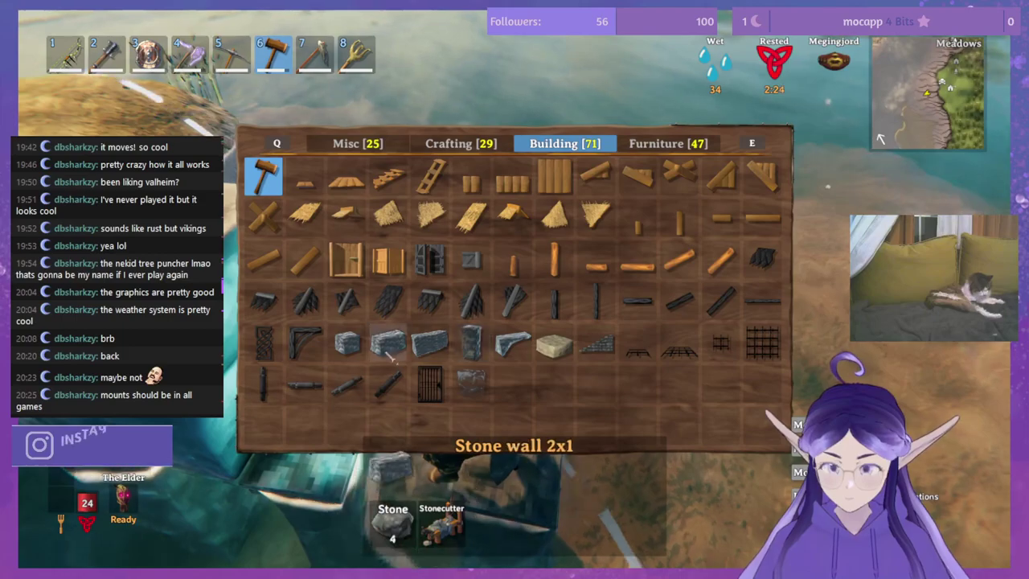
left_click(473, 344)
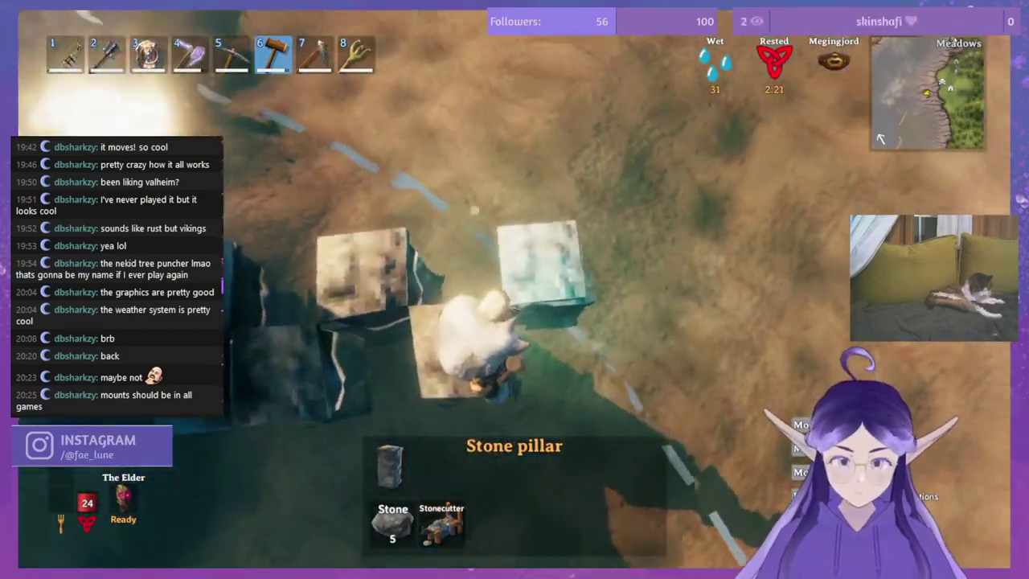
right_click(514, 289)
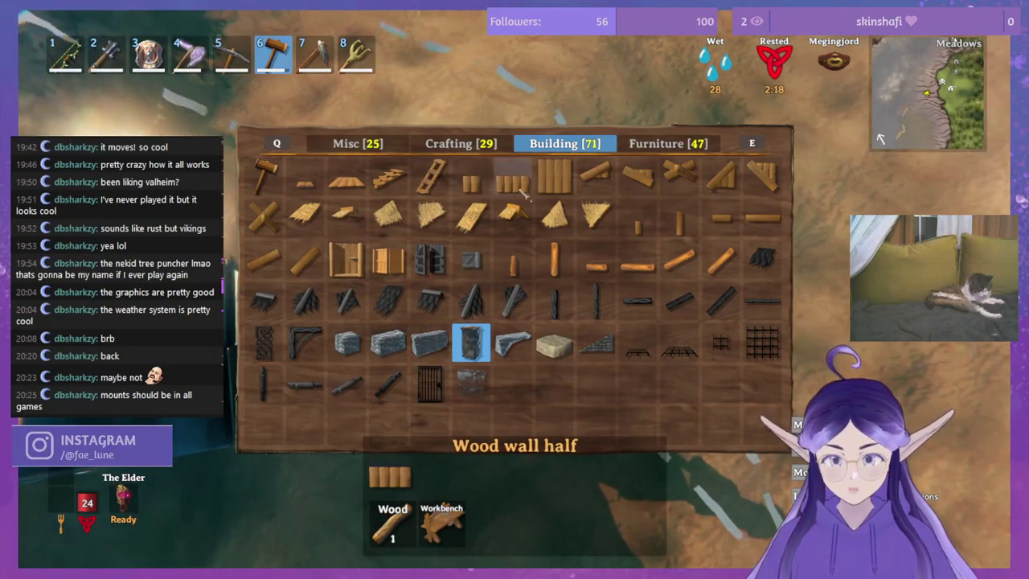
left_click(518, 183)
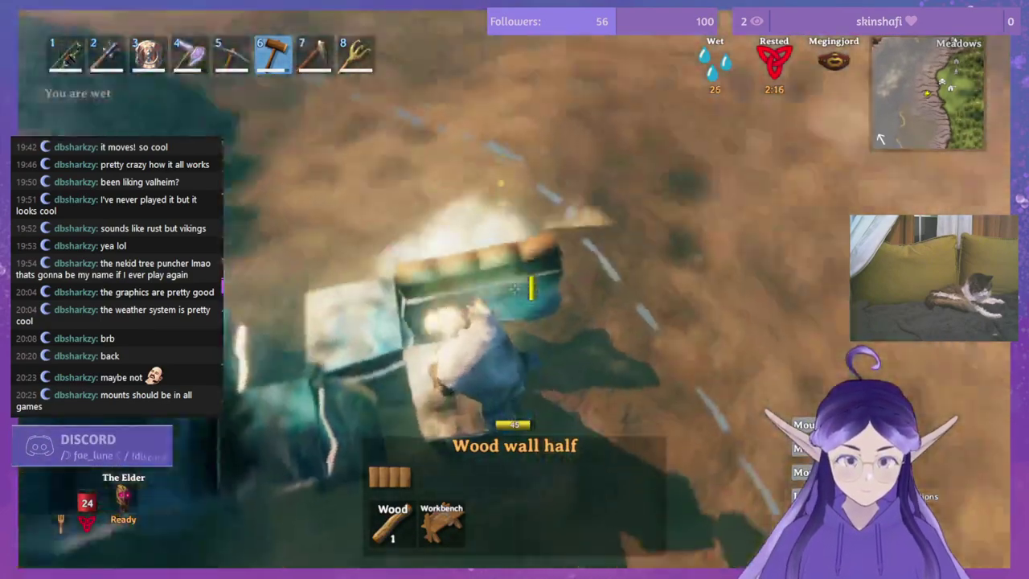
Step: Place a 1x1 stone wall against the spacer, and add a stone pillar beside the outer submerged pillar
right_click(514, 289)
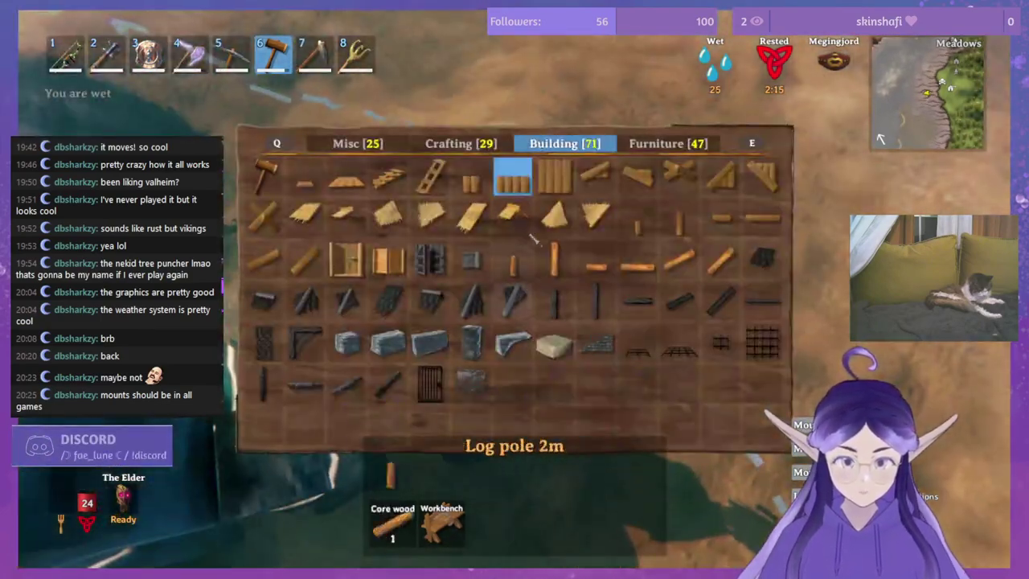
left_click(348, 344)
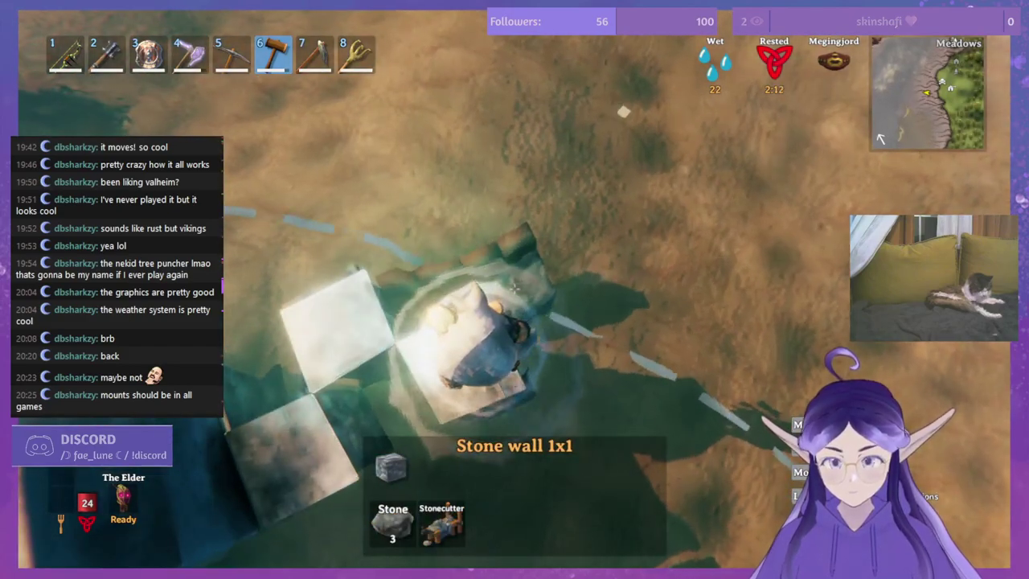
left_click(515, 288)
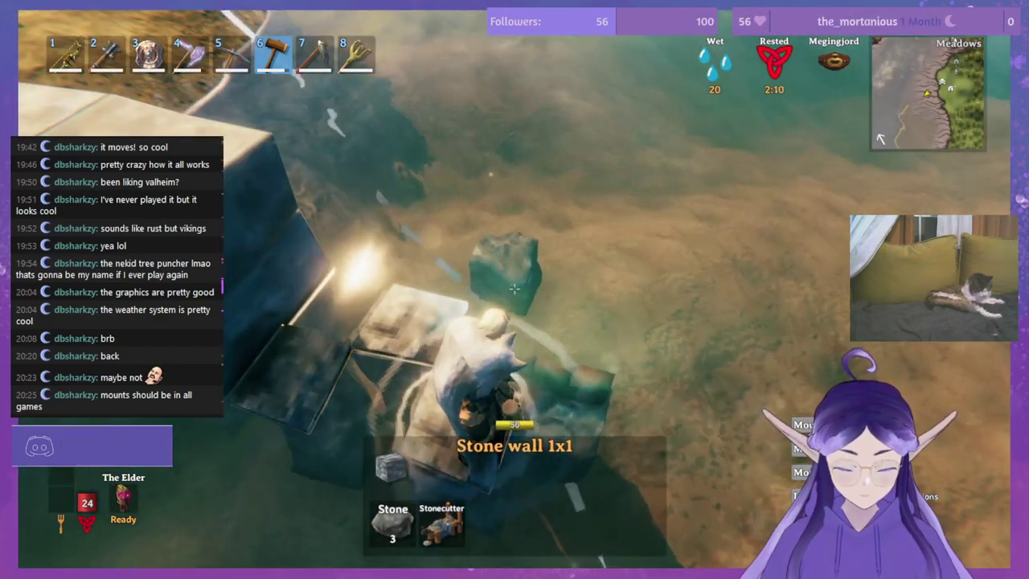
right_click(515, 290)
left_click(551, 344)
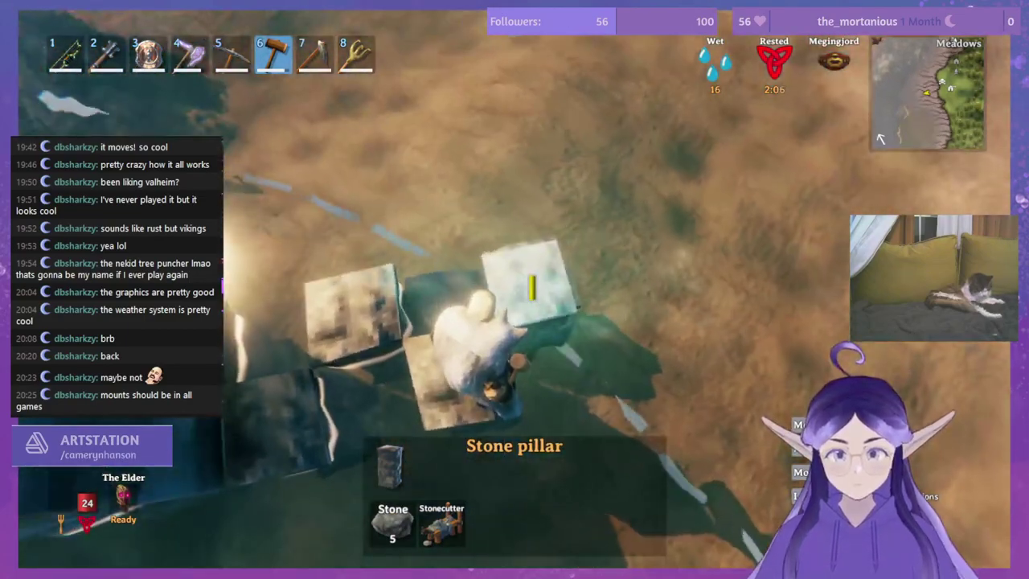
left_click(514, 289)
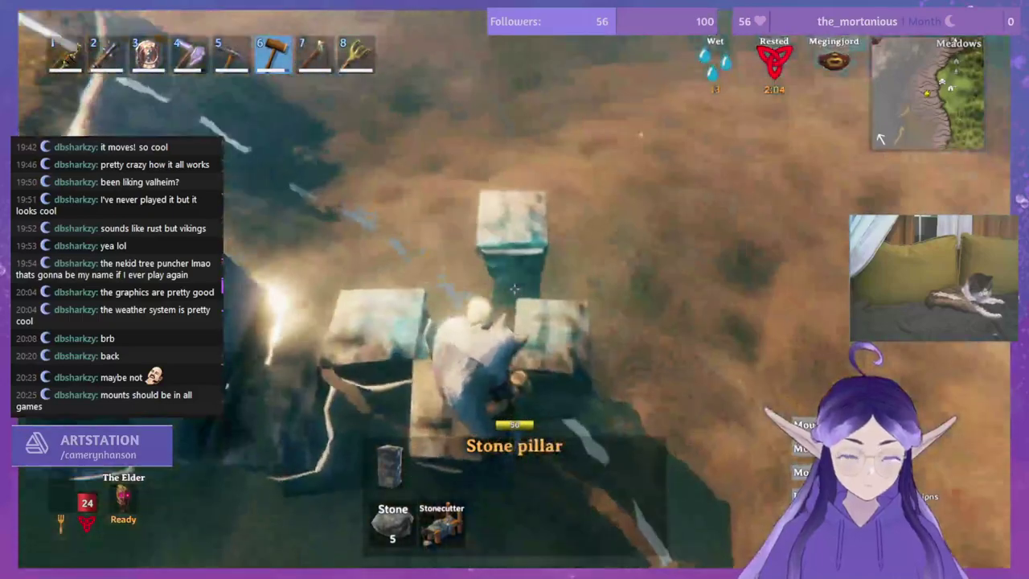
Step: Switch to Repair and remove the newly placed stone pillar and the pieces beside it
right_click(514, 290)
middle_click(515, 288)
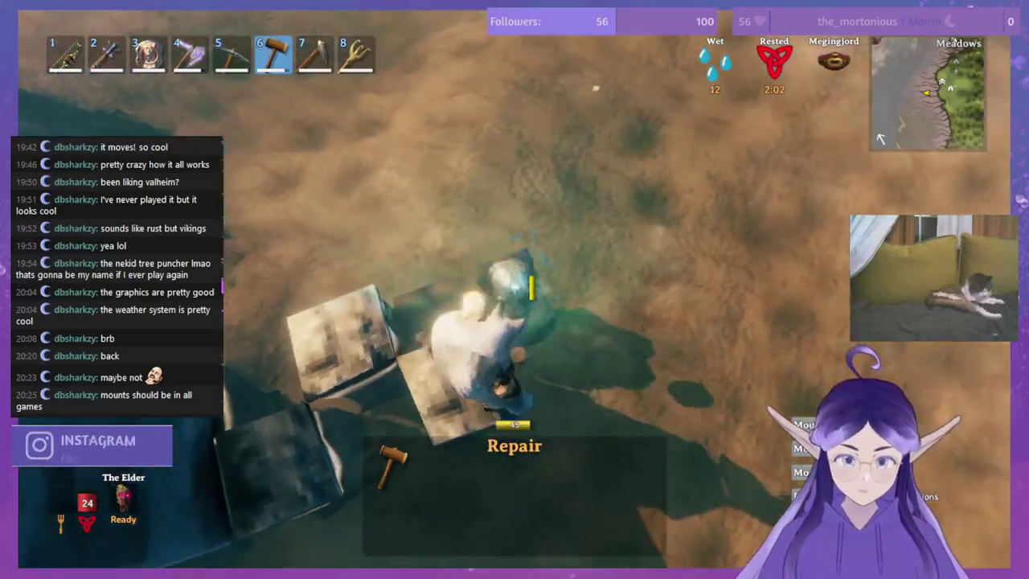
middle_click(515, 288)
middle_click(515, 288)
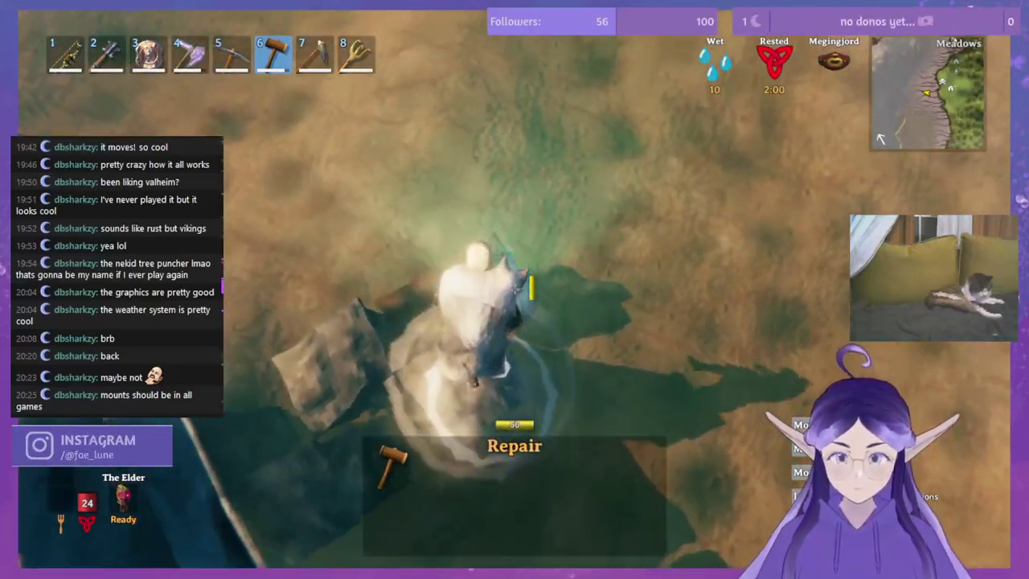
middle_click(514, 290)
Step: Climb back onto the submerged pillars, place a wood wall half beside them, and add a stone pillar at its end
key("space")
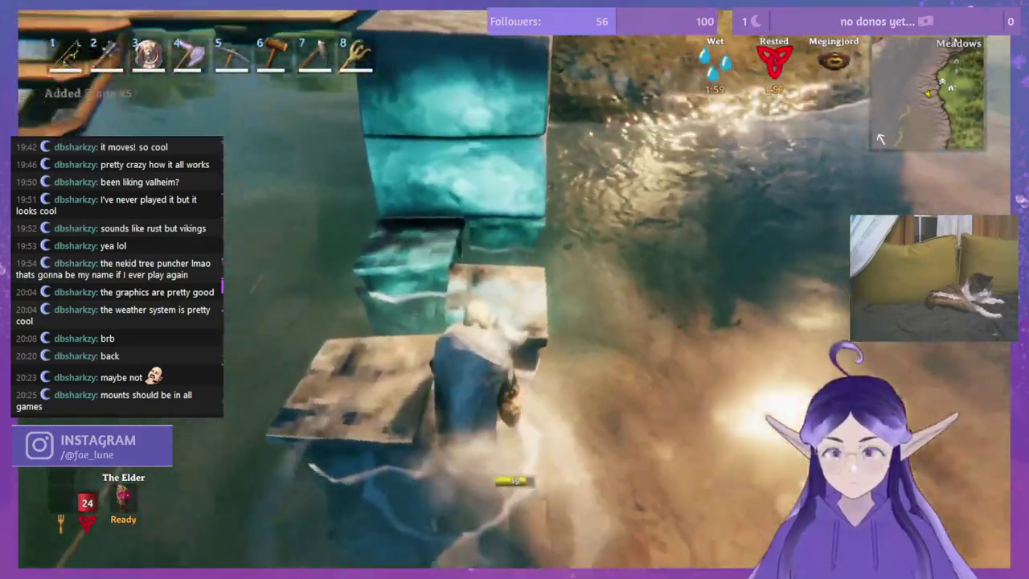
middle_click(515, 289)
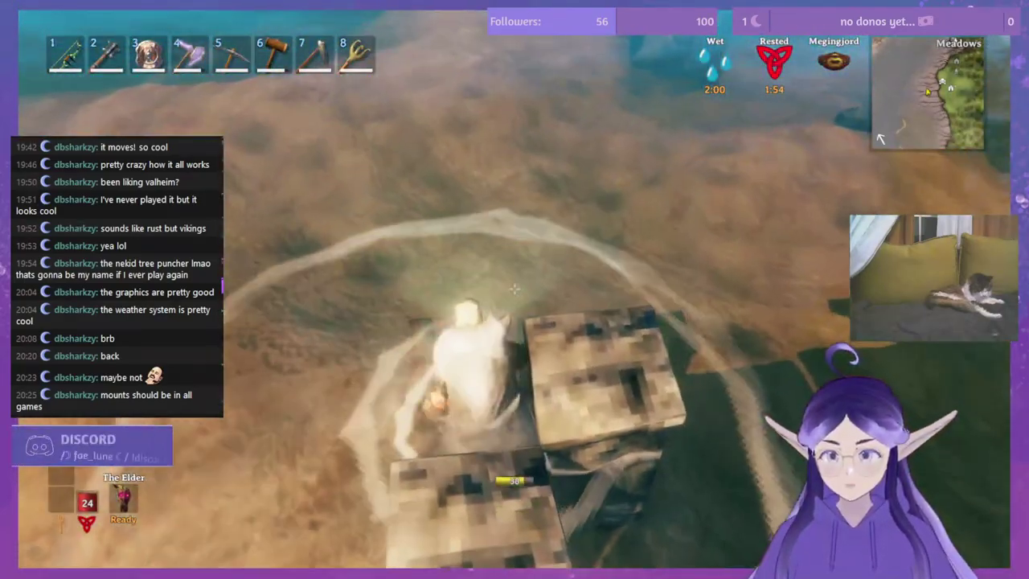
key("space")
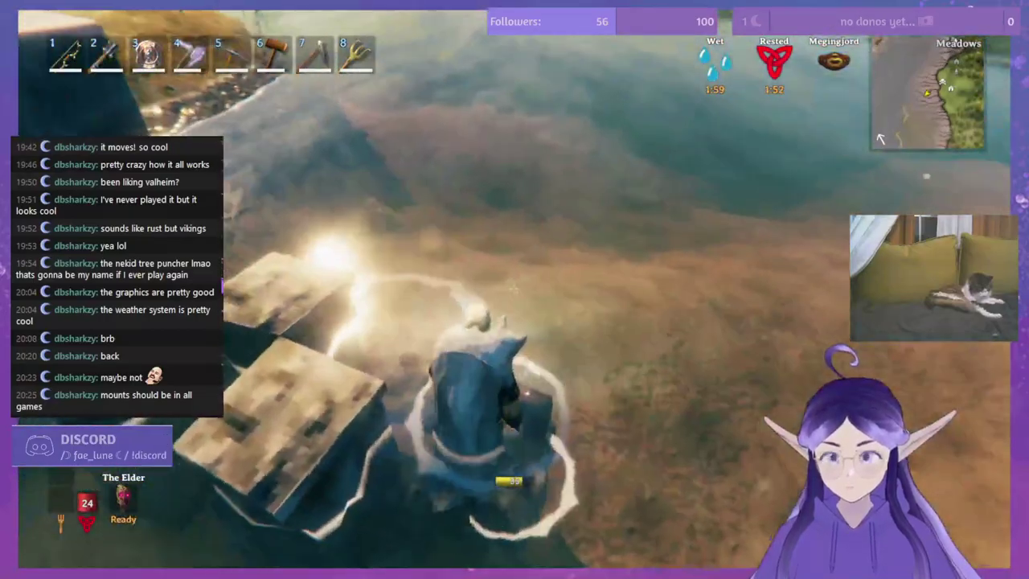
key("space")
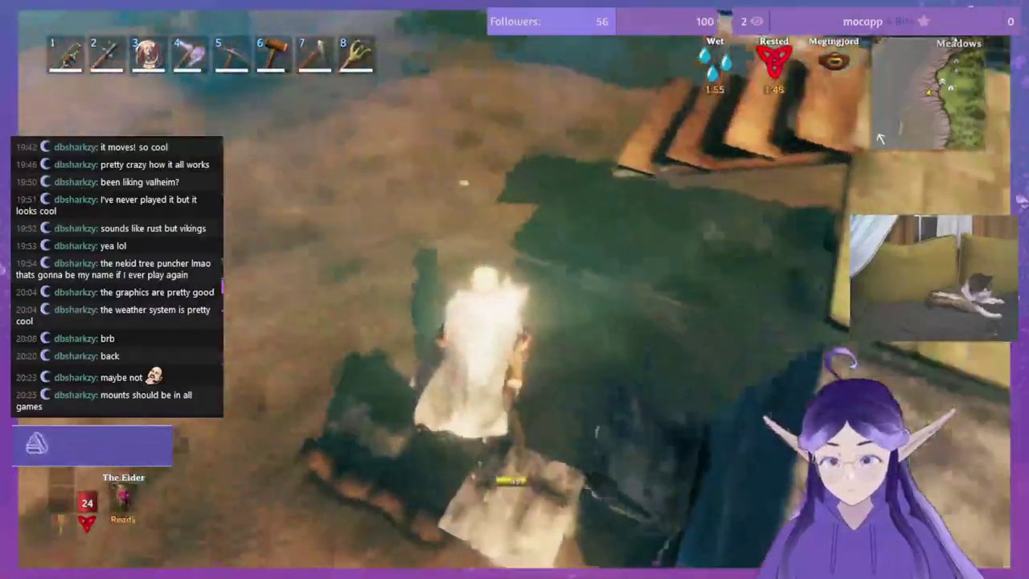
key("6")
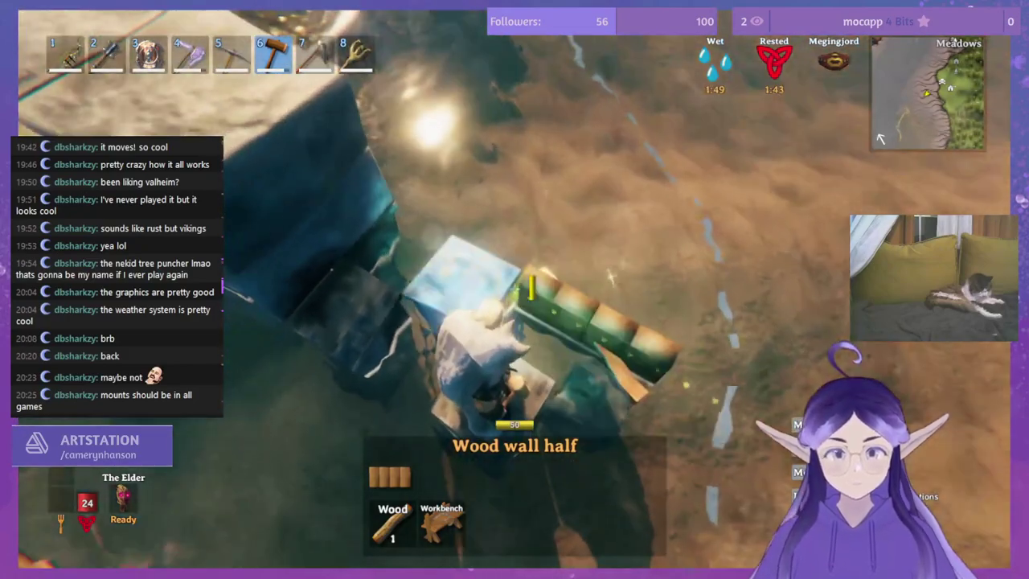
left_click(515, 289)
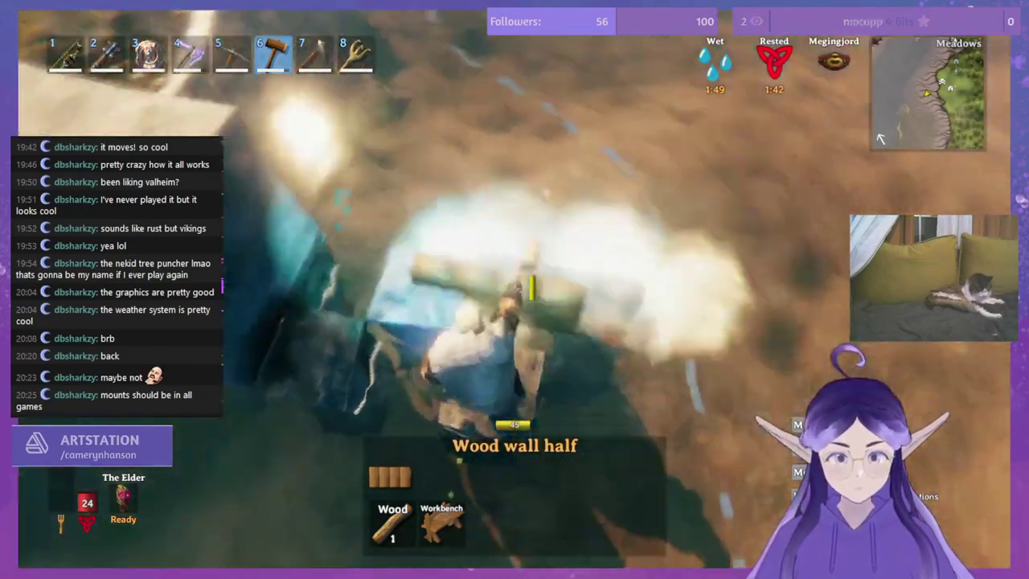
left_click(472, 344)
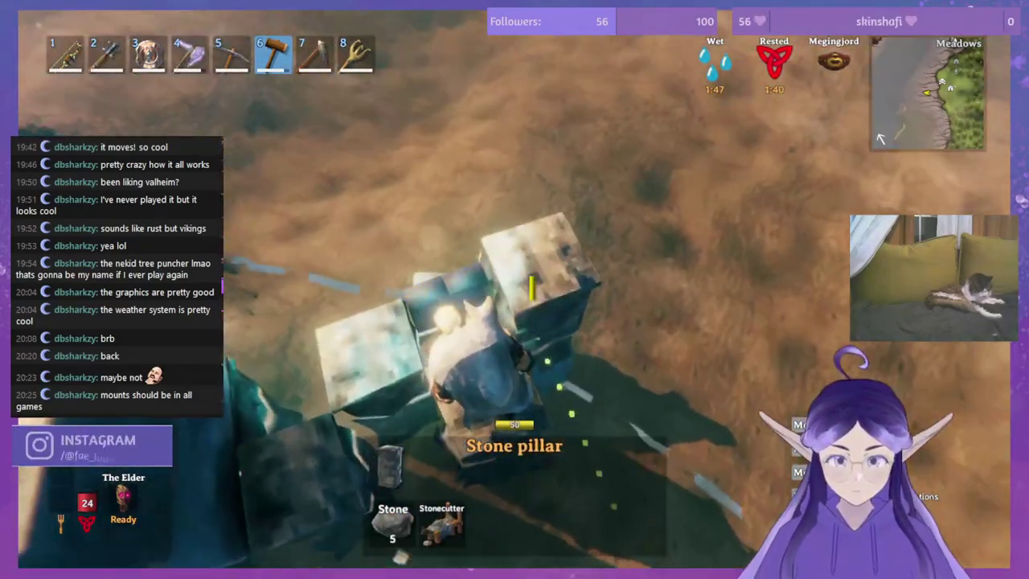
right_click(515, 289)
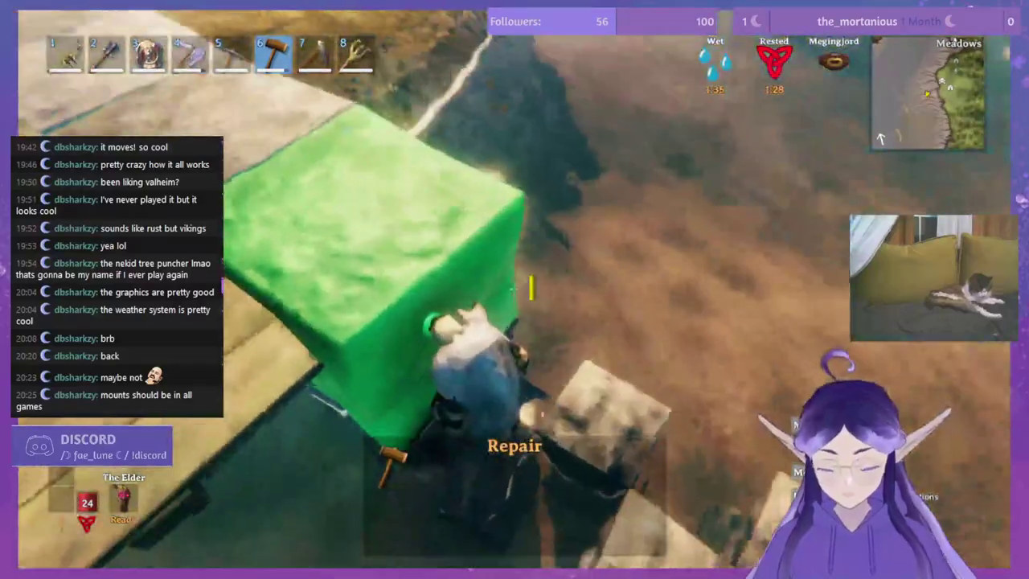
Step: Choose the Stonecutter as the build piece and walk to the workbench on the dock
key("r")
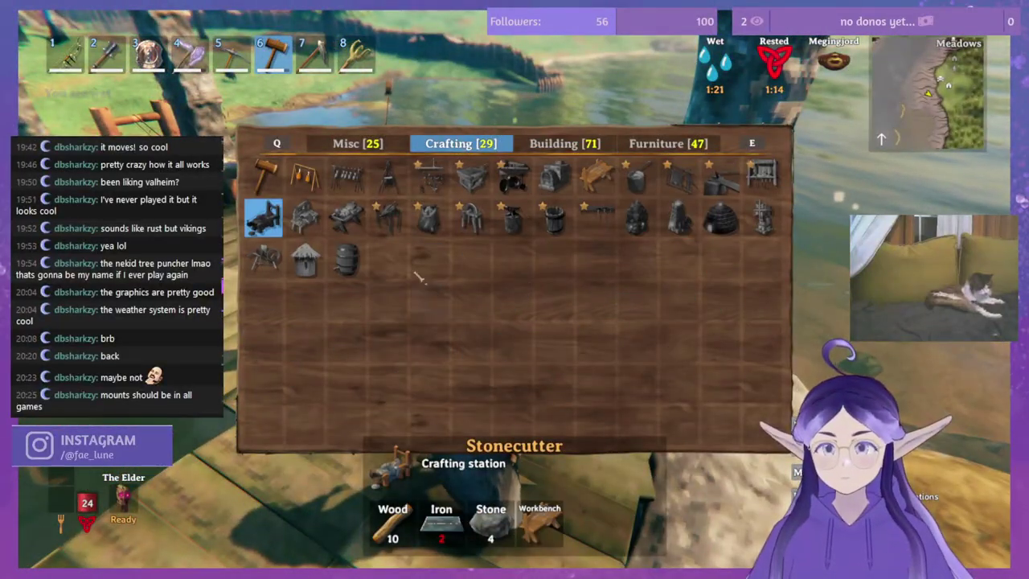
left_click(281, 219)
key("w")
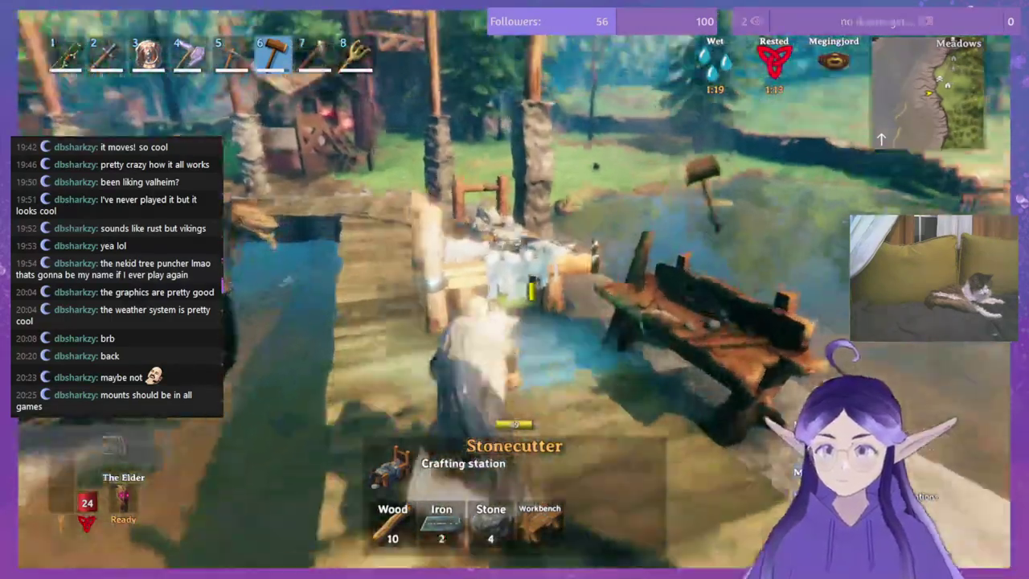
Step: Return to the outer end of the dock and try a stone pillar in the water there
key("w")
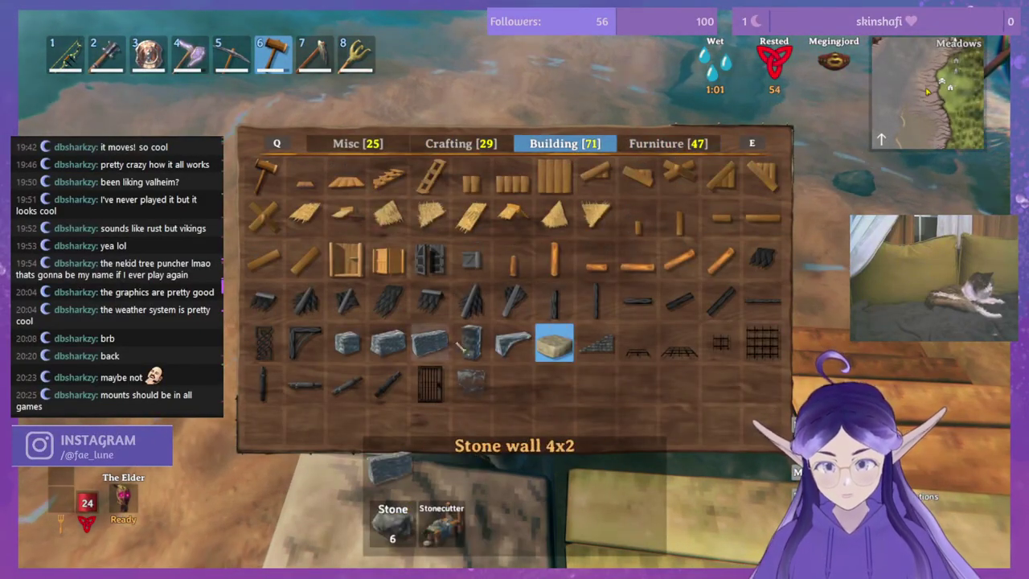
left_click(465, 344)
left_click(514, 289)
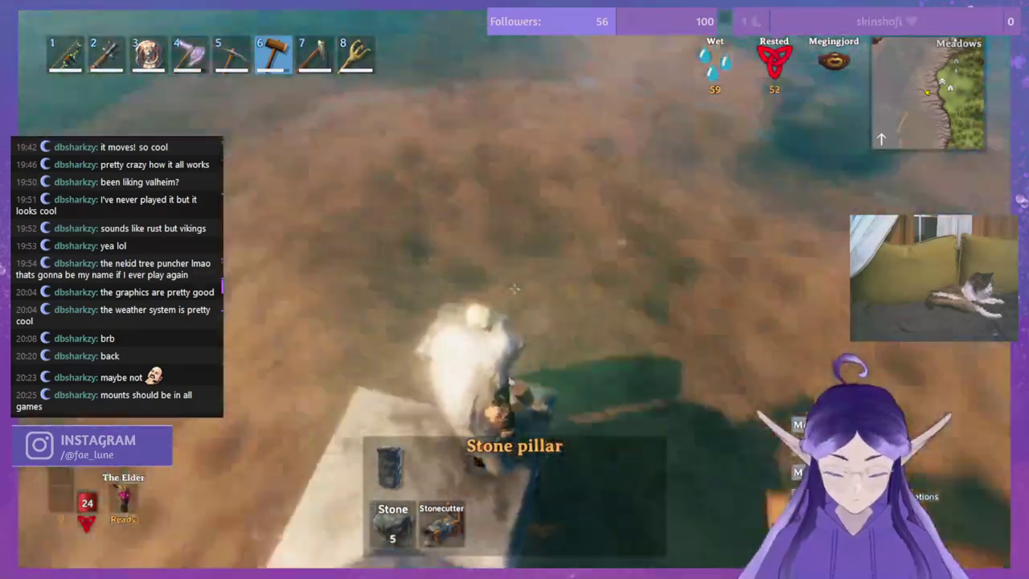
left_click(514, 290)
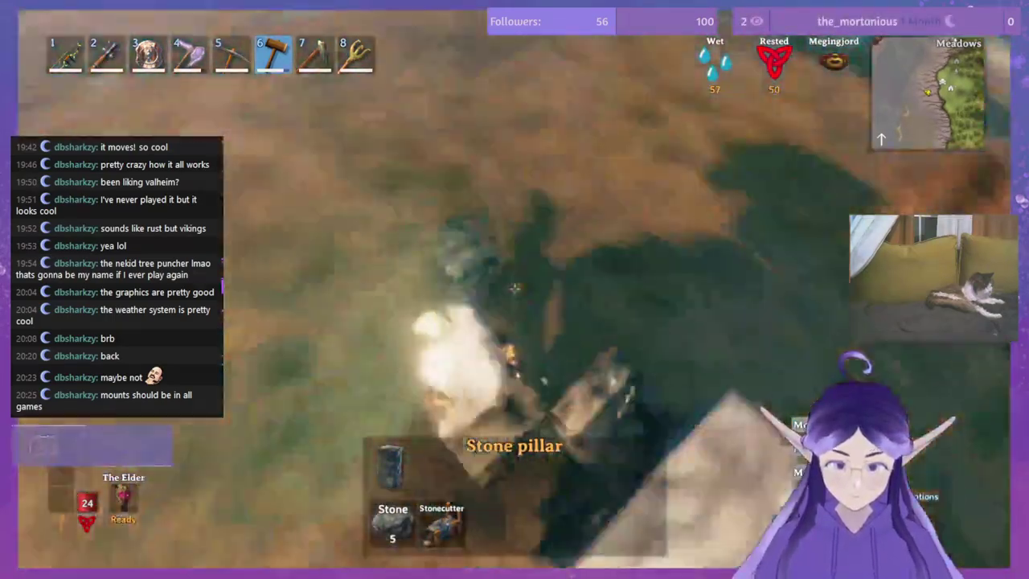
Step: Place a wood wall half and a 1x1 stone wall beside the submerged stone pillar as spacers
right_click(514, 289)
left_click(339, 182)
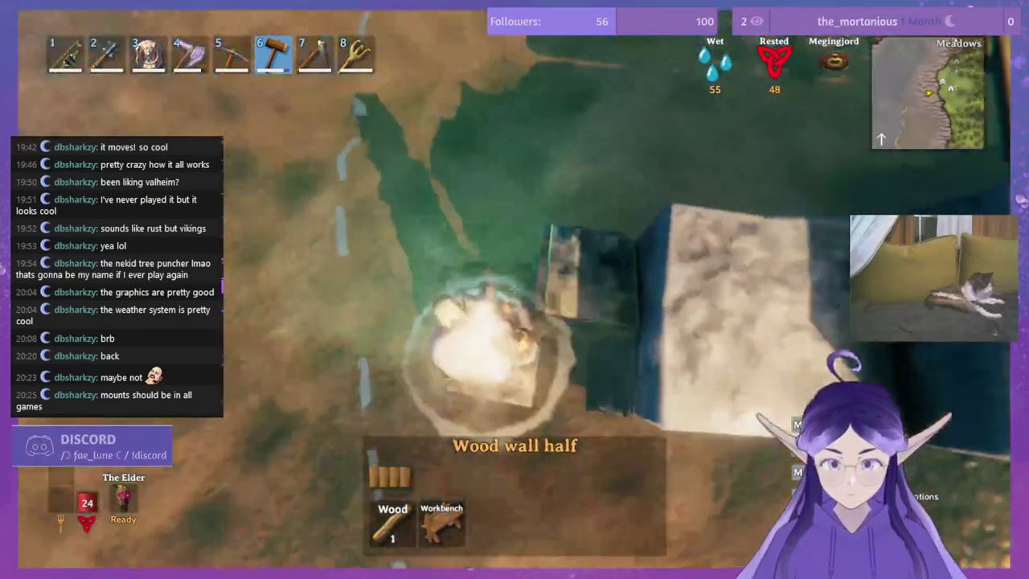
left_click(514, 287)
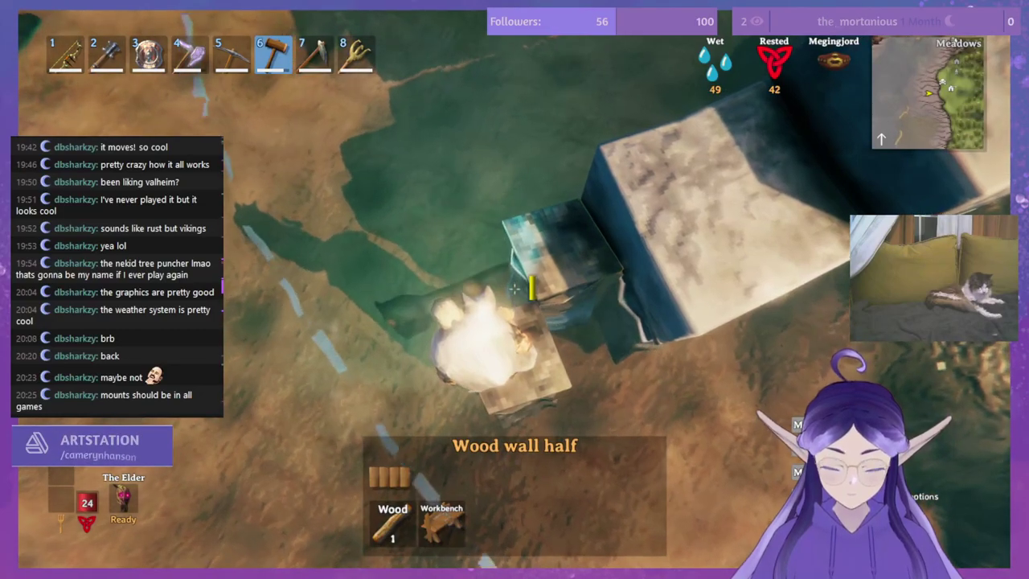
right_click(515, 287)
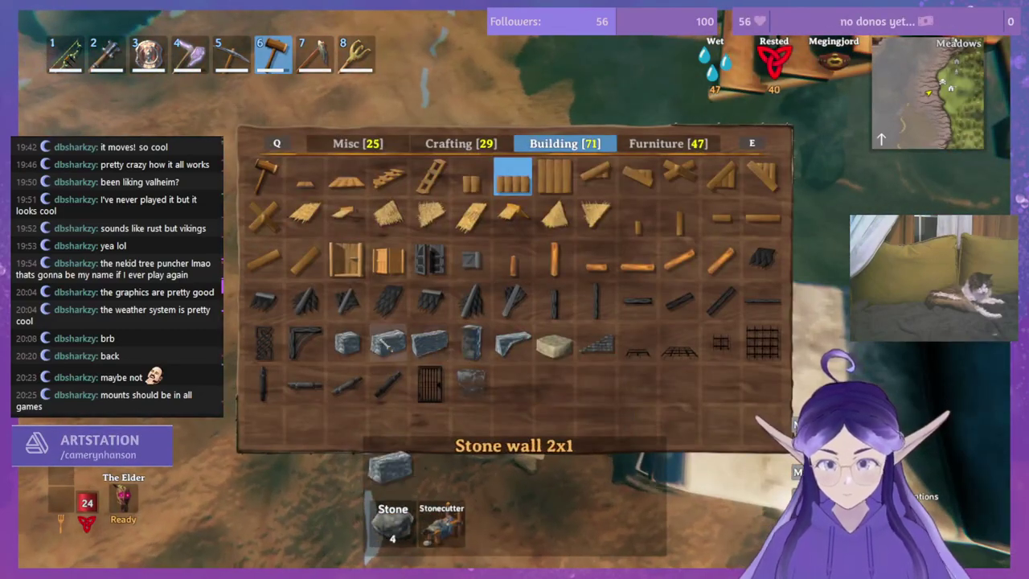
left_click(347, 344)
left_click(515, 289)
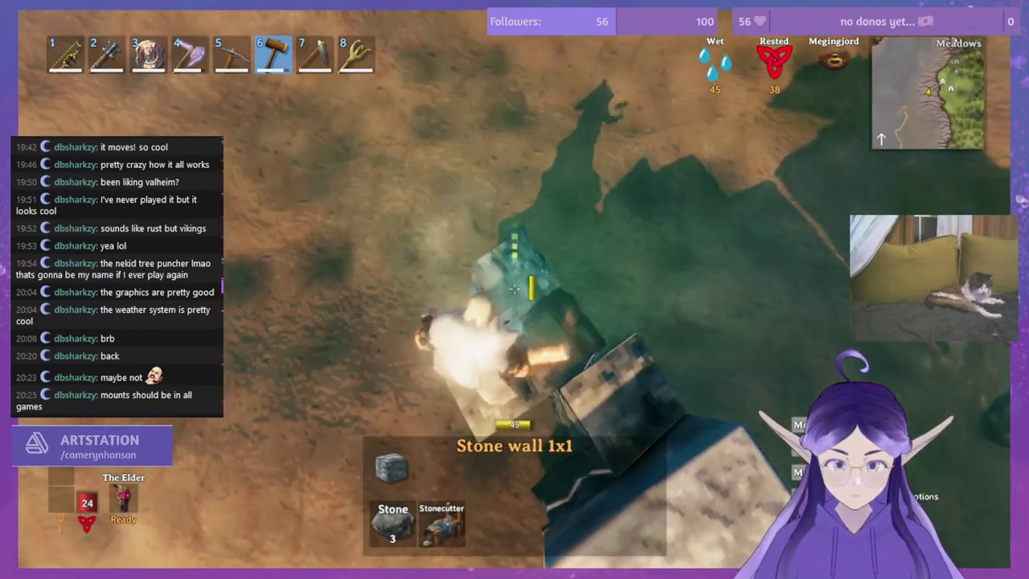
Step: Add a stone pillar beside the spacers, and try another wood wall half and stone pillar next to it
right_click(514, 289)
left_click(473, 343)
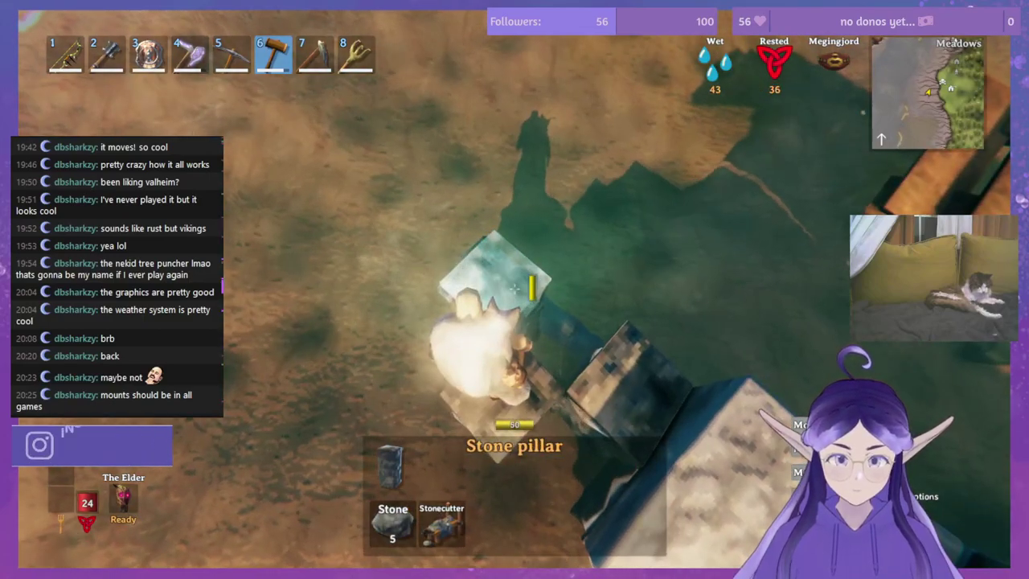
right_click(514, 287)
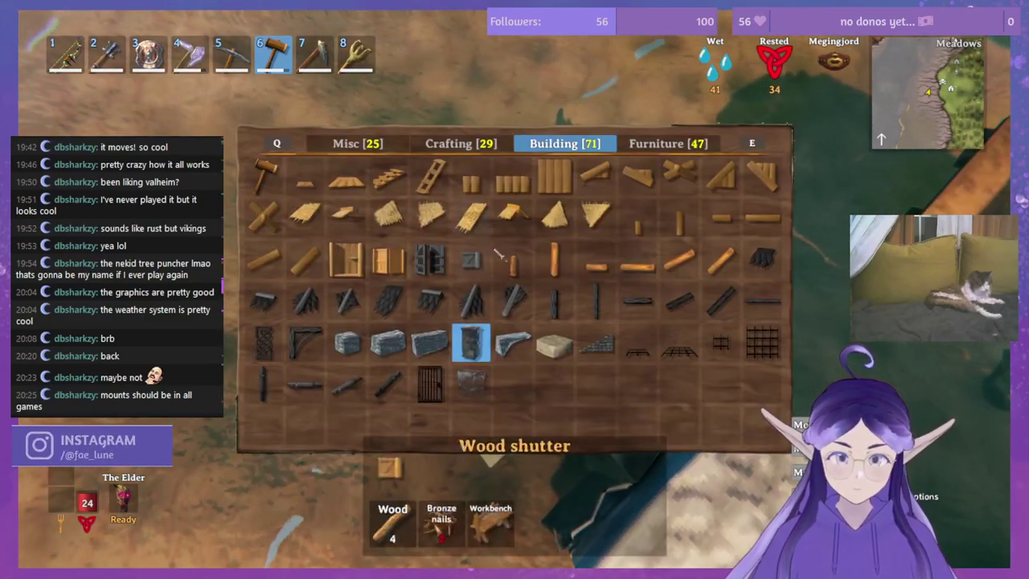
left_click(512, 183)
right_click(515, 287)
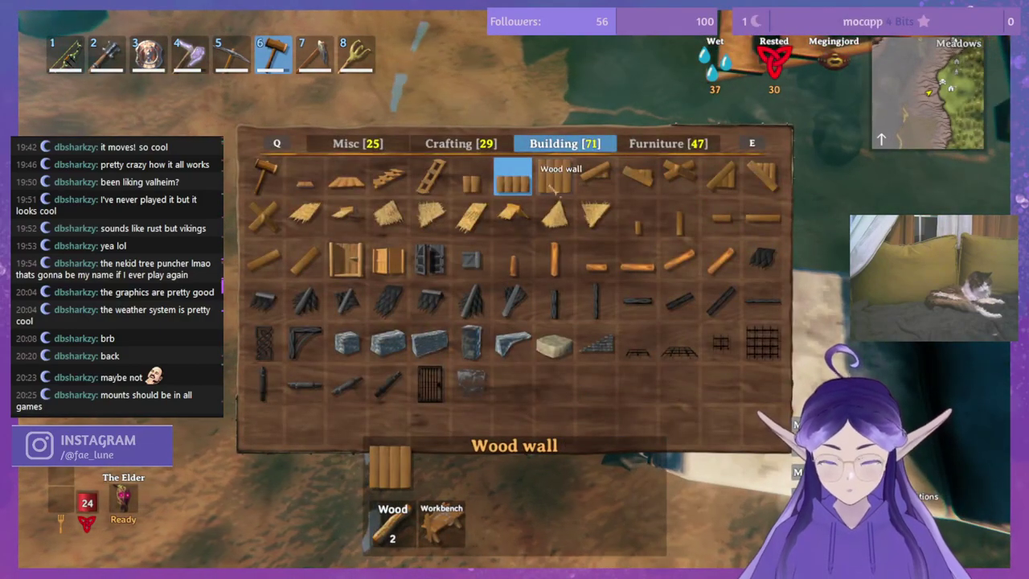
left_click(472, 341)
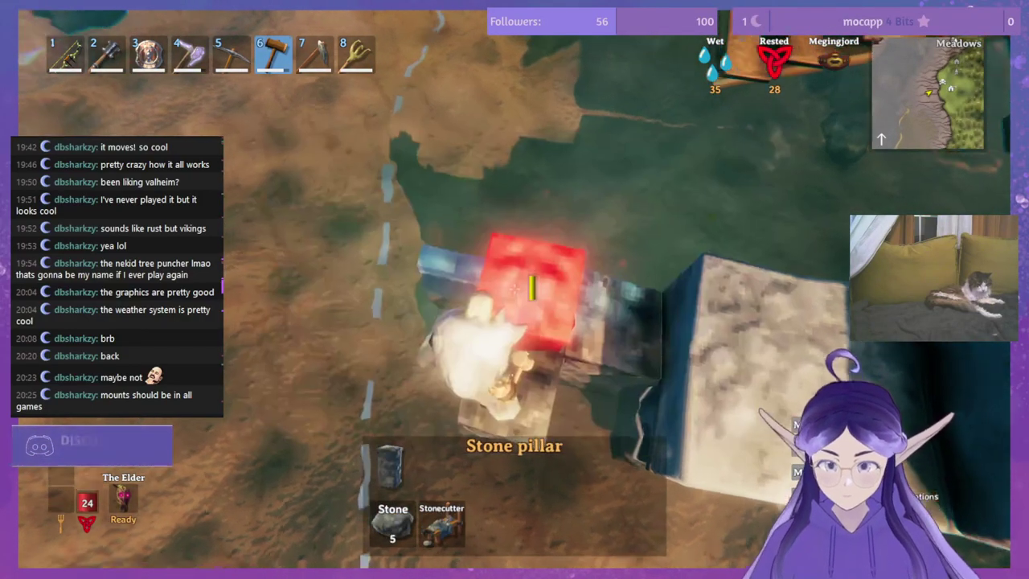
left_click(514, 290)
Step: Switch to Repair and remove the temporary piece beside the submerged pillars
right_click(515, 289)
left_click(272, 183)
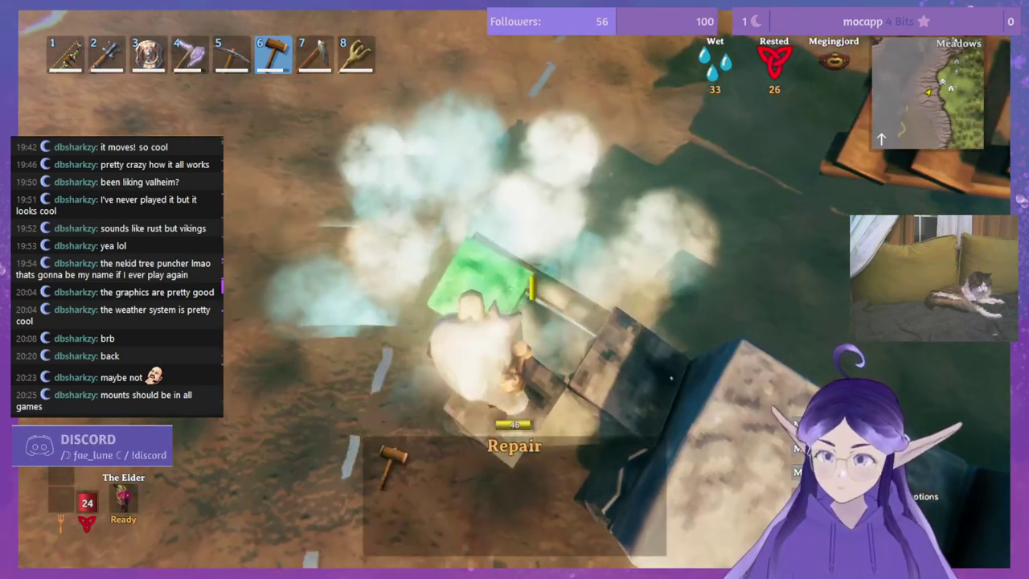
middle_click(515, 290)
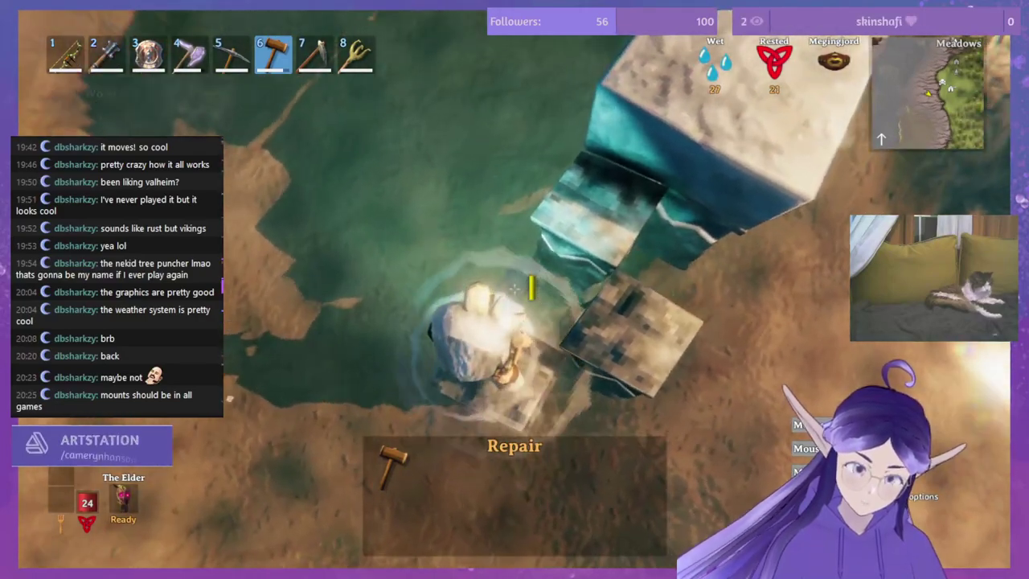
Step: Remove the temporary wood piece beside the submerged pillars and return over the dock to its outer end with the hammer equipped
middle_click(515, 290)
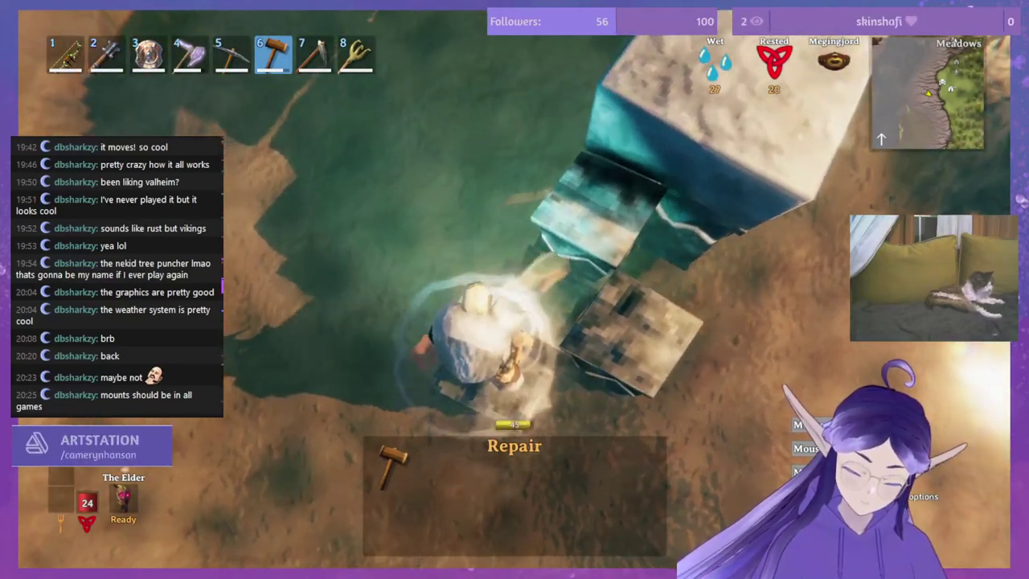
key("w")
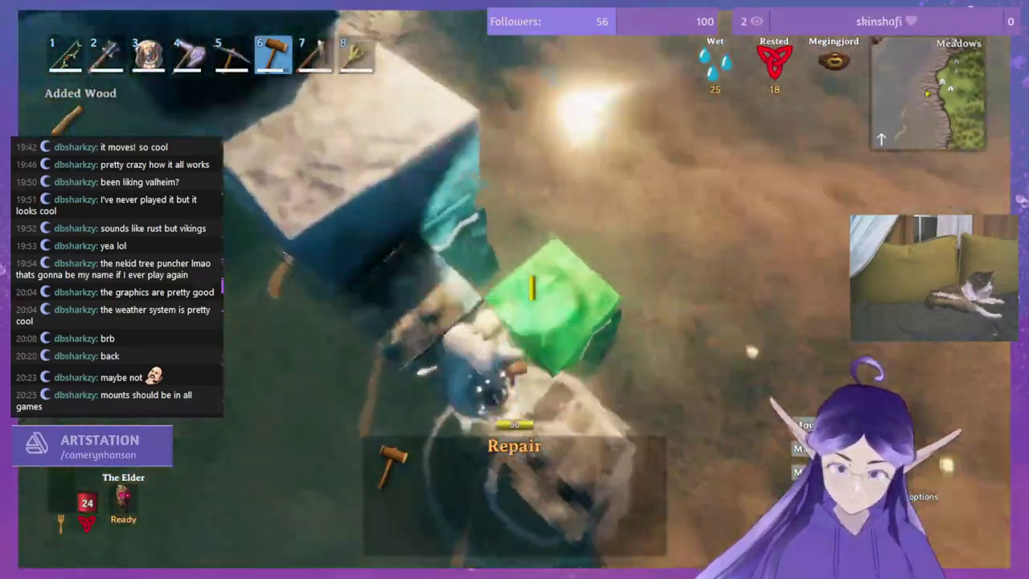
key("w")
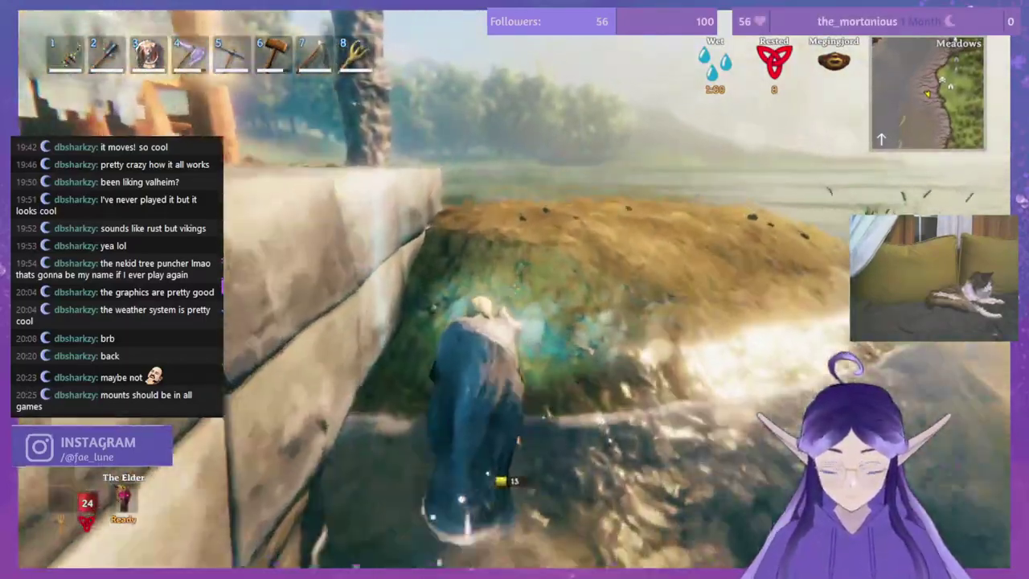
key("w")
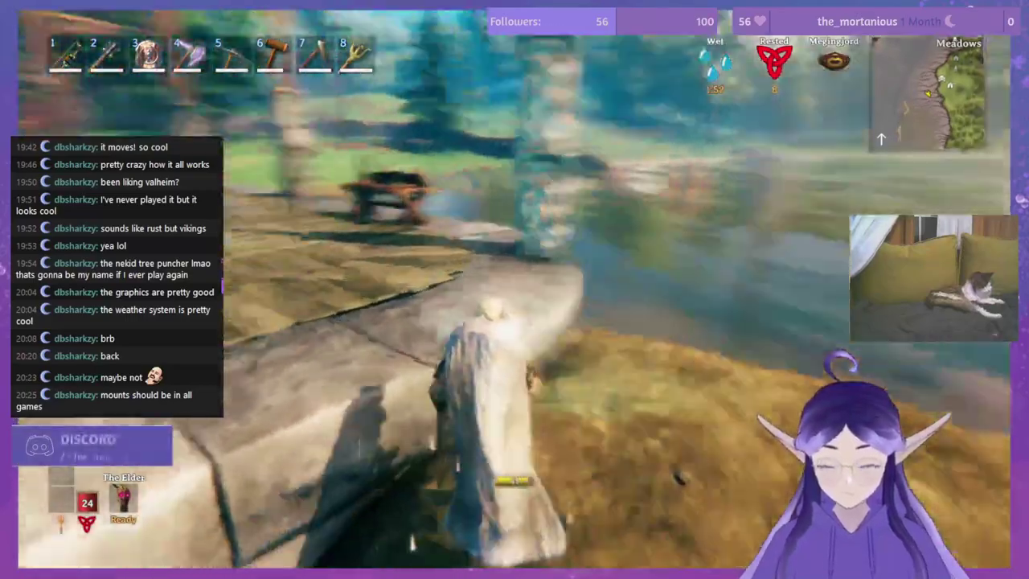
key("6")
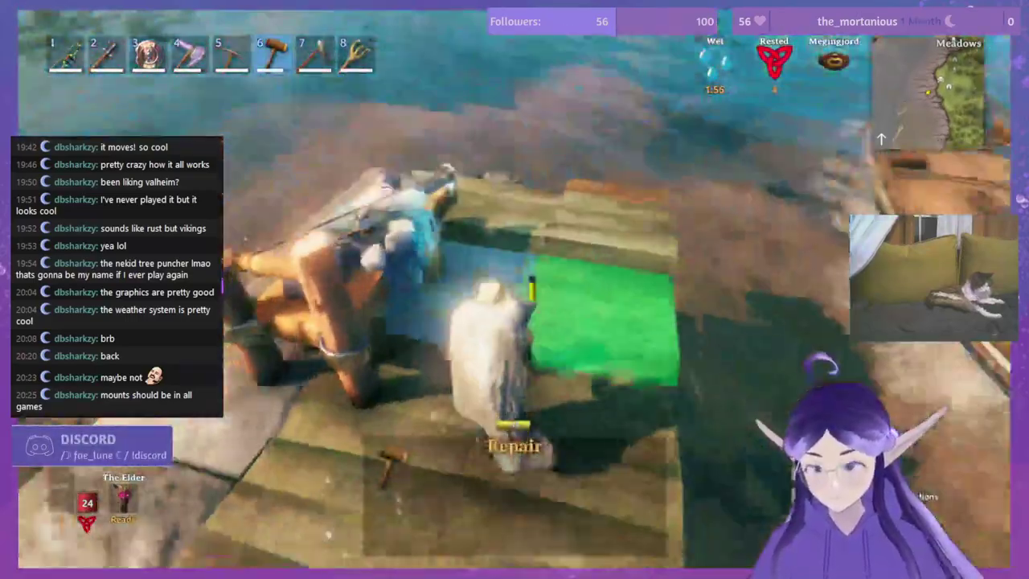
key("w")
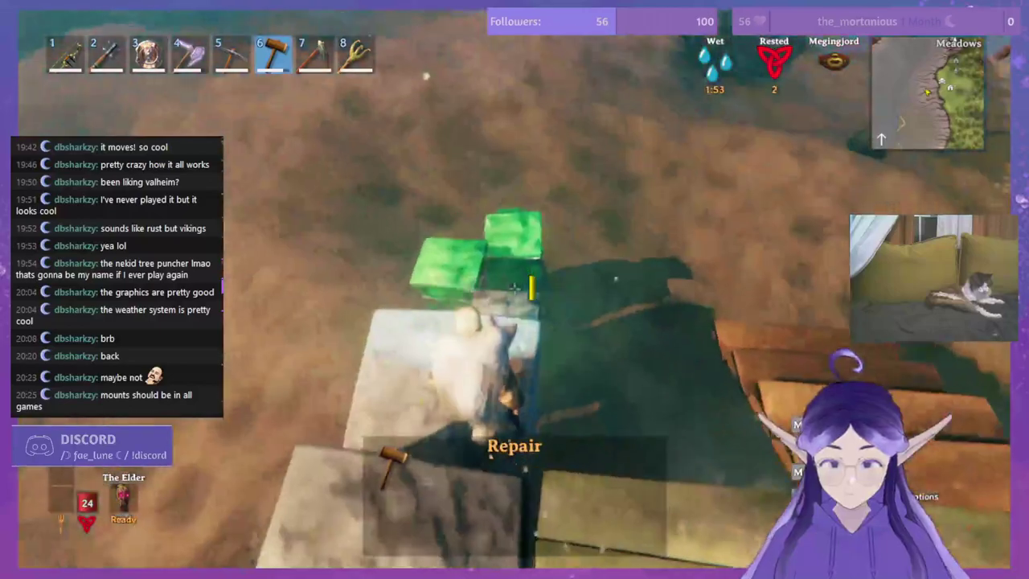
Step: Place a wood wall as a spacer beside the submerged pillar, and try a stone pillar against it
key("w")
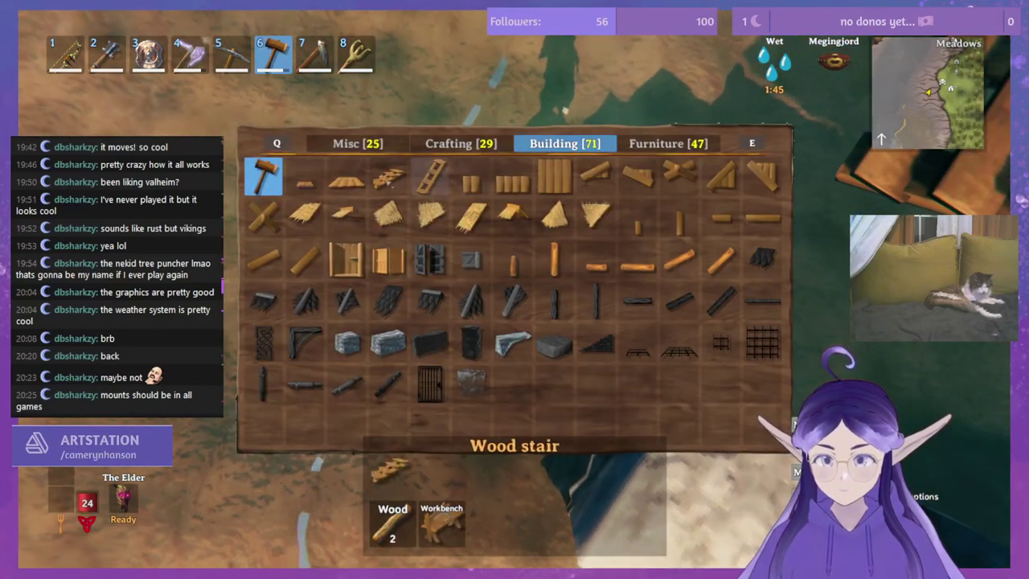
left_click(553, 177)
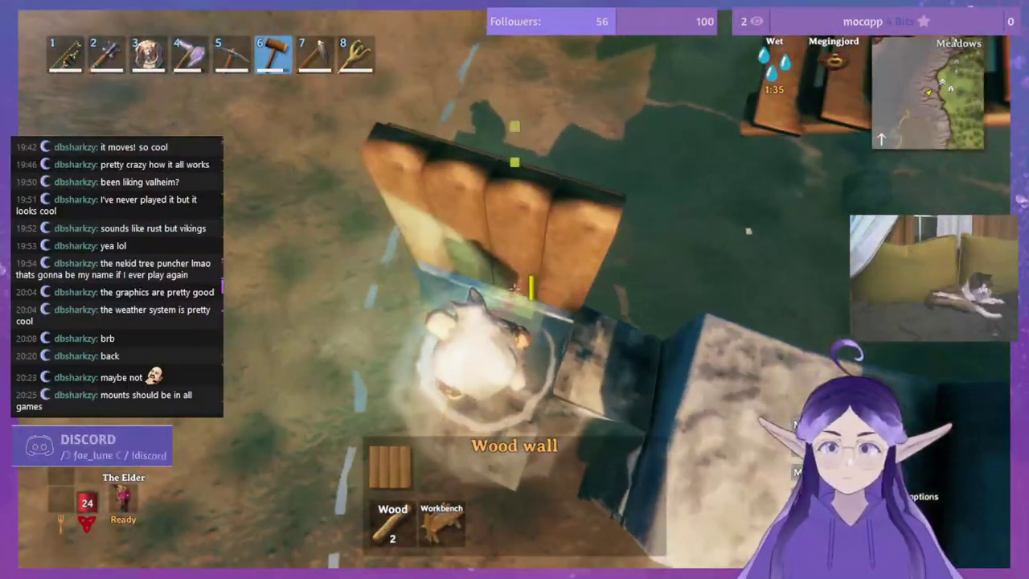
right_click(515, 289)
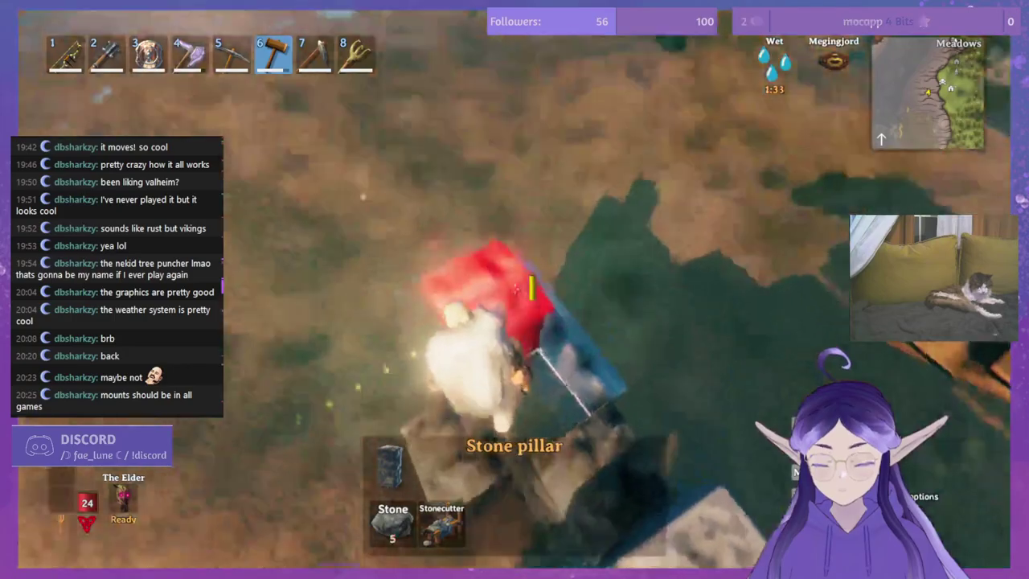
key("6")
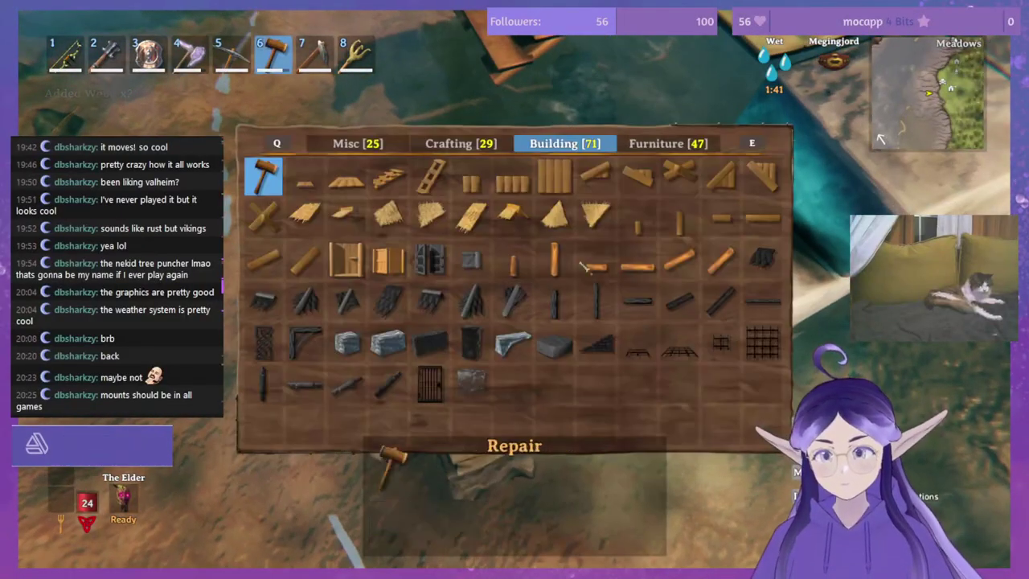
Step: Return to the dock's outer end, try a 2x2 stone floor by the pillars, and remove the misplaced piece there
left_click(553, 347)
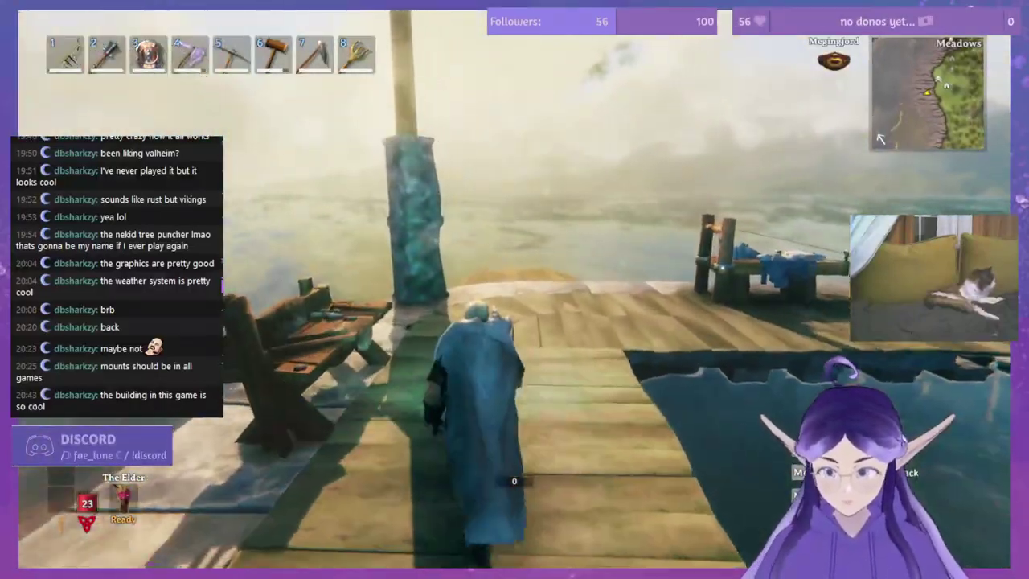
key("w")
key("w")
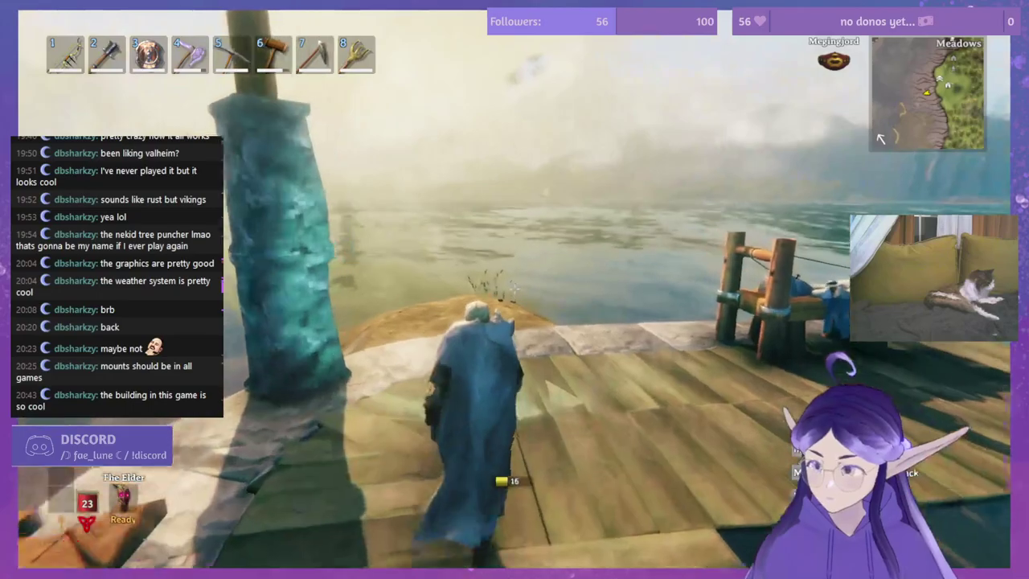
key("w")
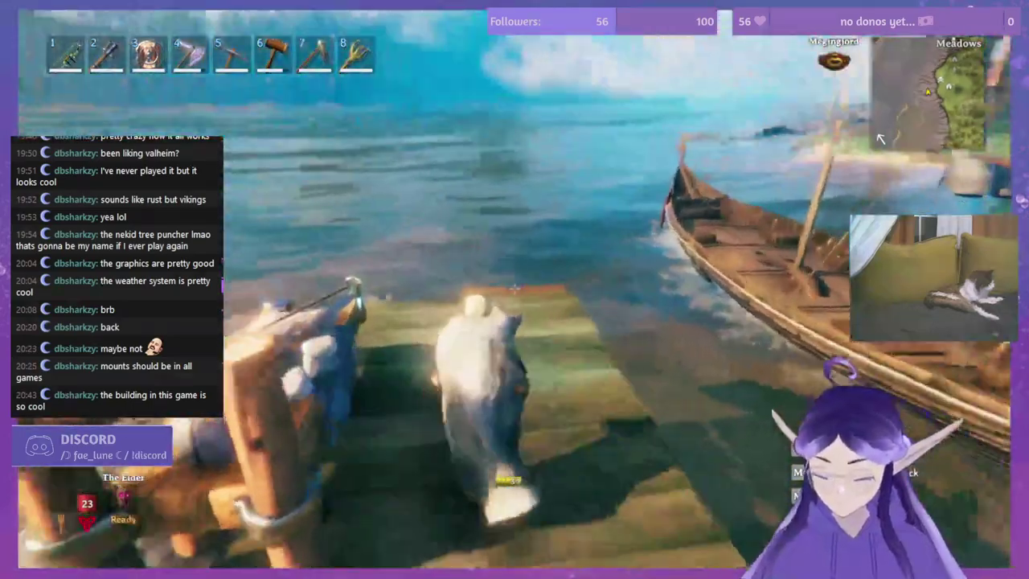
key("w")
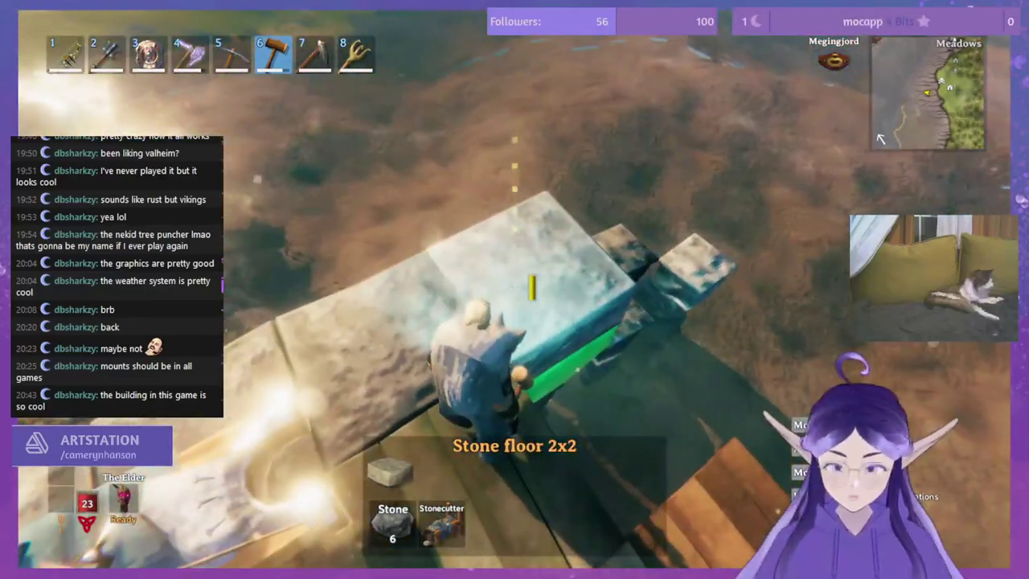
left_click(515, 290)
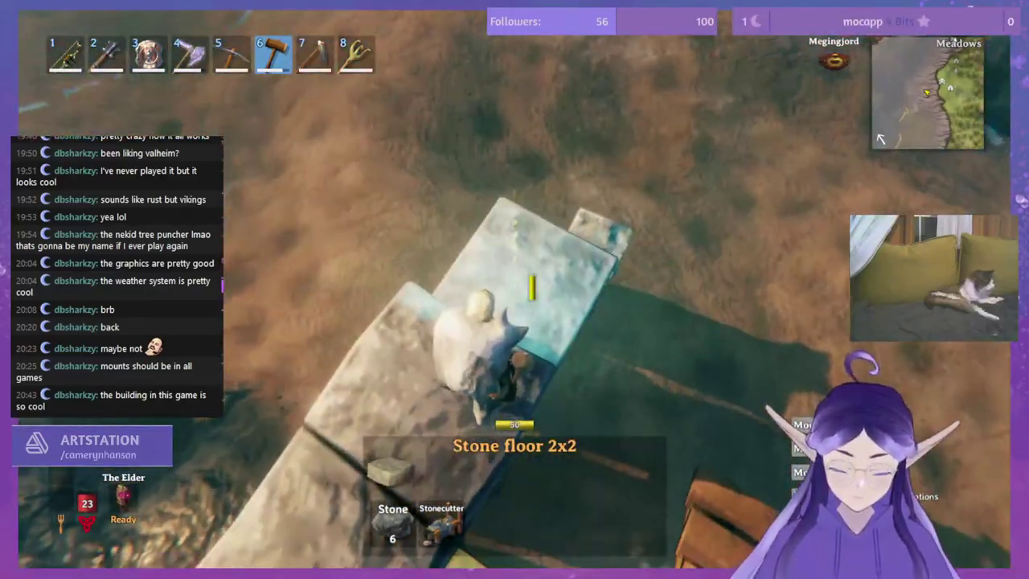
middle_click(532, 288)
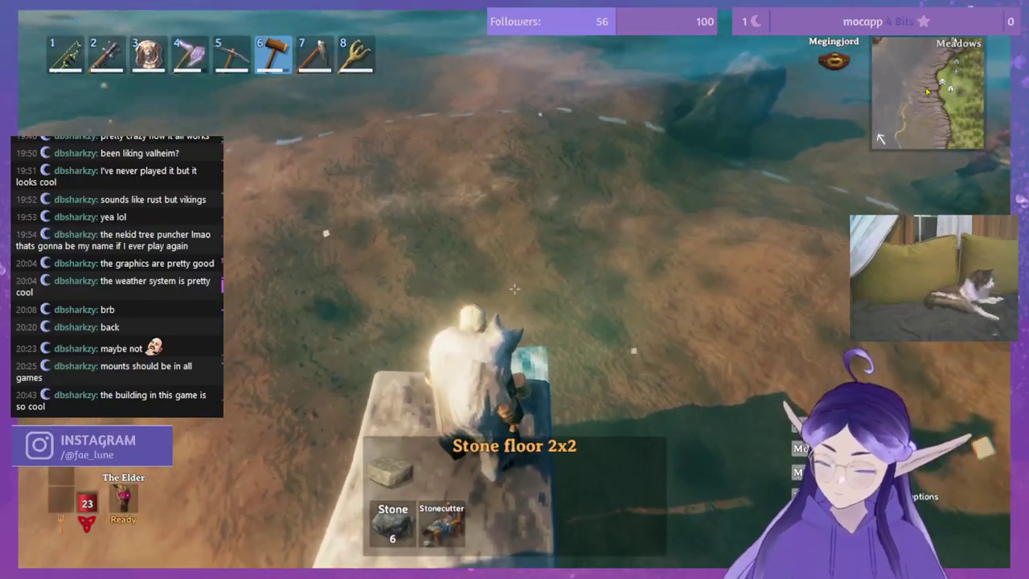
middle_click(514, 288)
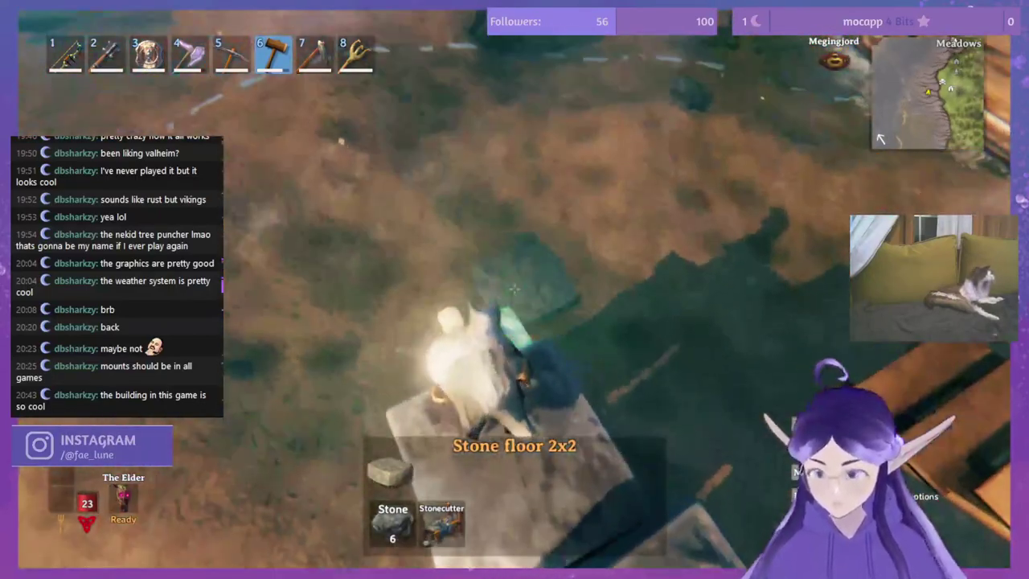
Step: Place a wood wall spacer off the dock's outer end, and try a 1x1 stone wall and a stone pillar beside it
right_click(515, 288)
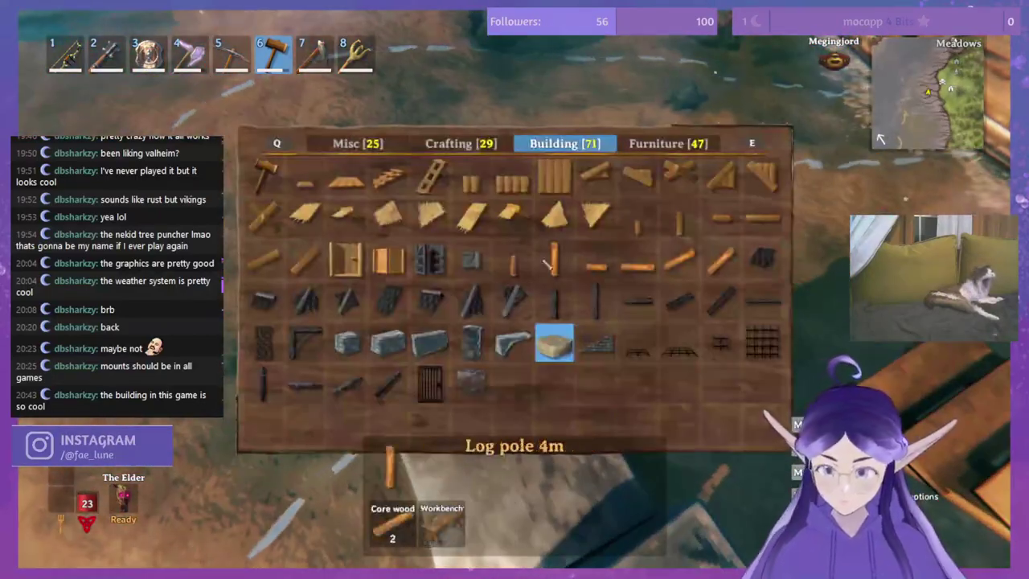
left_click(551, 180)
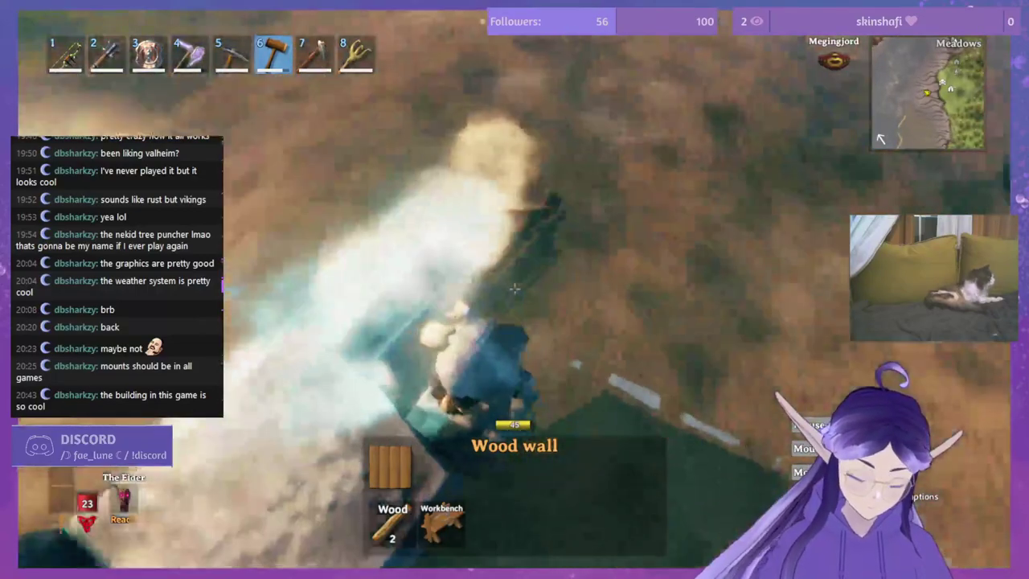
right_click(514, 290)
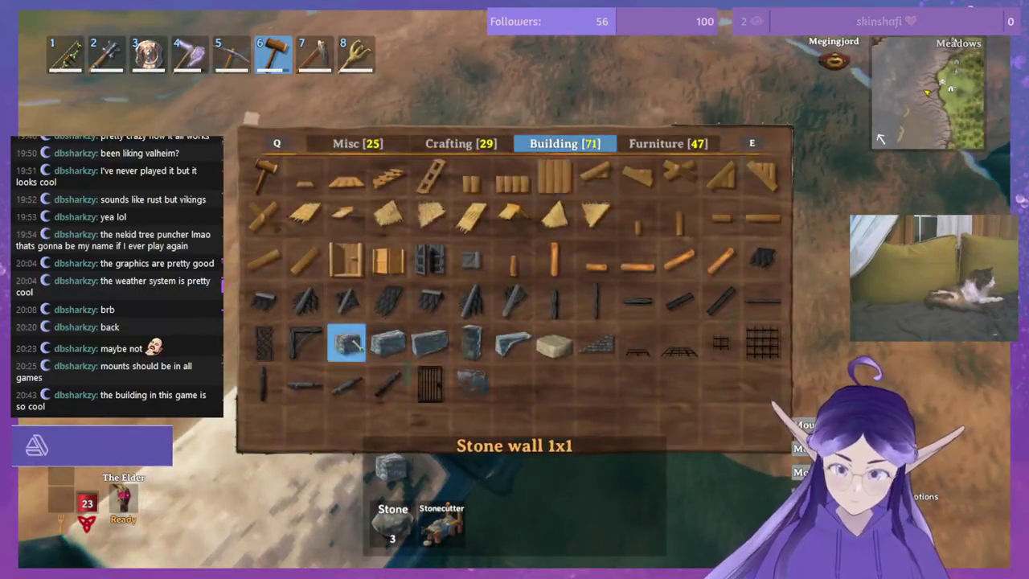
left_click(347, 344)
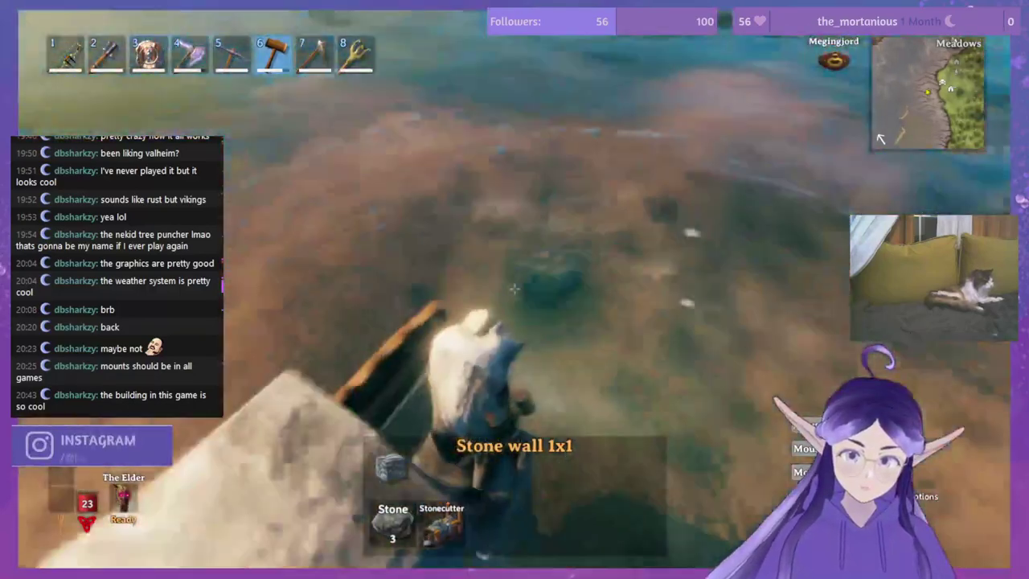
right_click(514, 289)
left_click(554, 342)
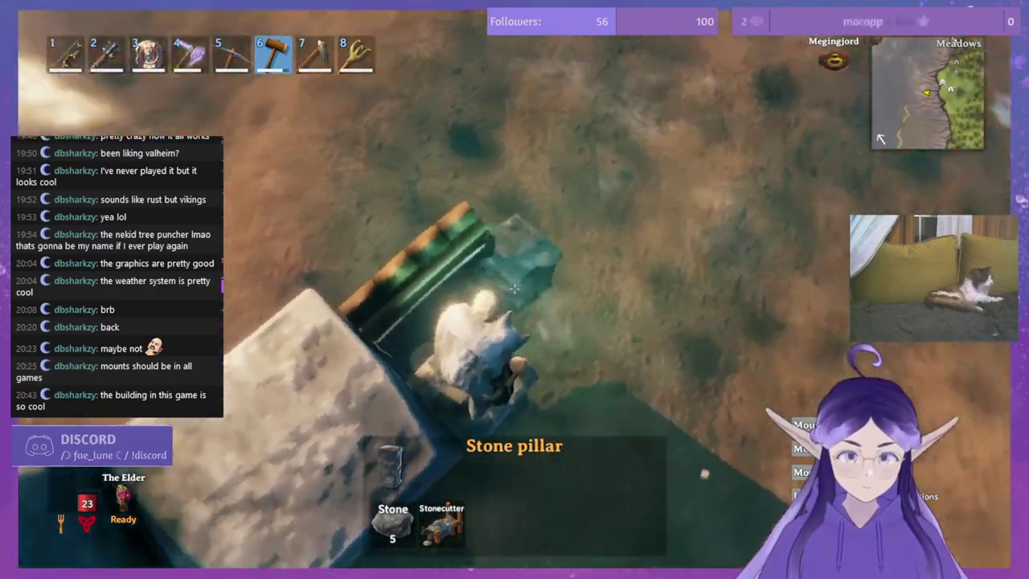
Step: Try a 1x1 wood floor and a 1x1 wood wall as smaller spacers beside the pillar at the dock's end
right_click(514, 289)
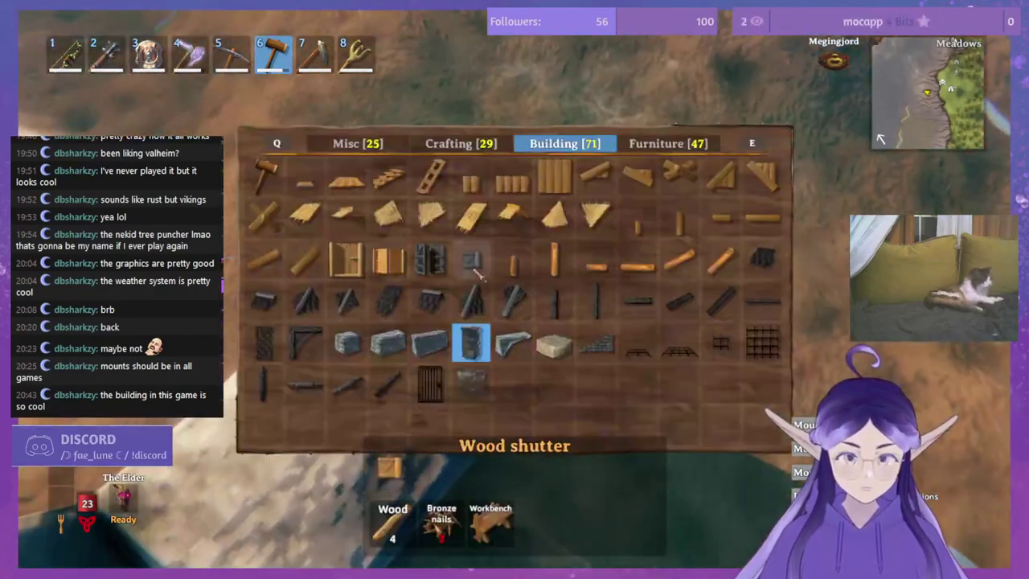
left_click(316, 185)
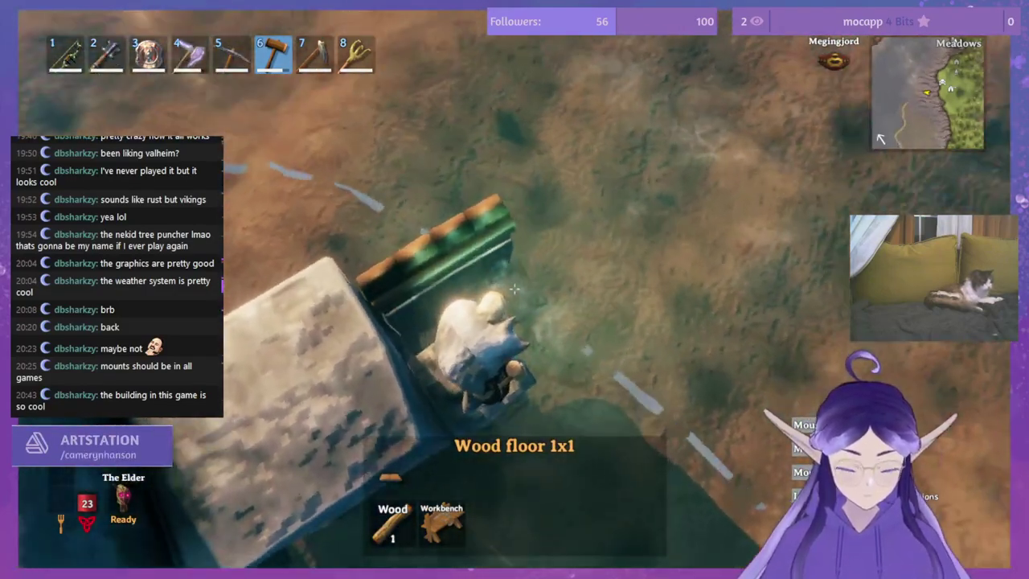
right_click(514, 287)
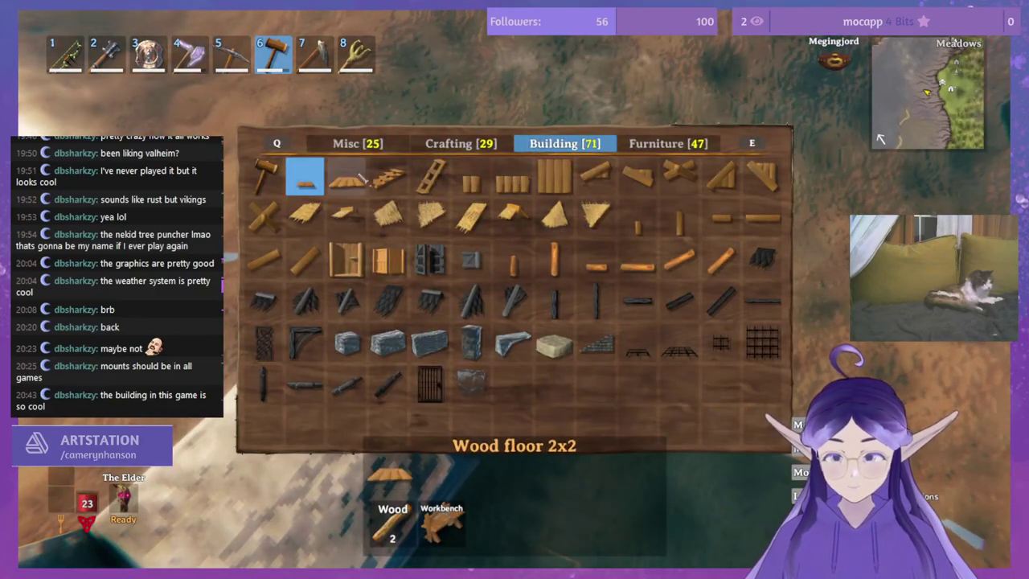
left_click(471, 182)
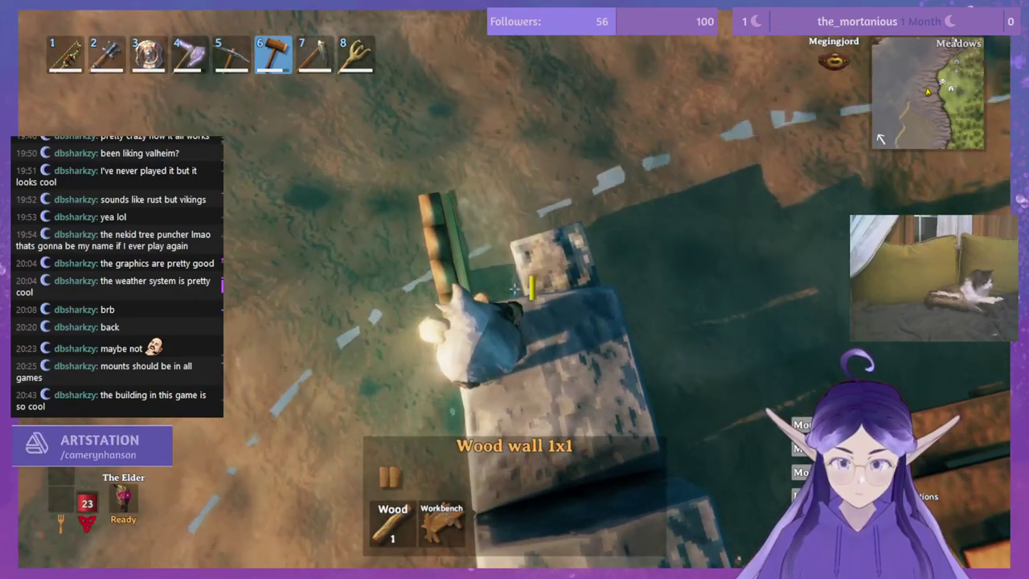
left_click(514, 290)
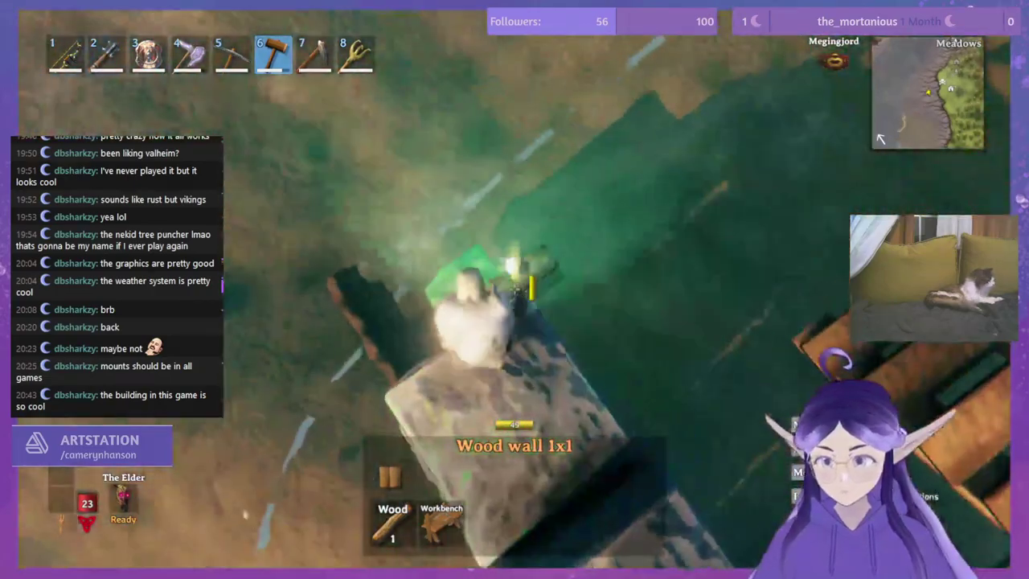
Step: Try a 1x1 stone wall and add a stone pillar in the water at the far end of the wood wall spacer
right_click(515, 290)
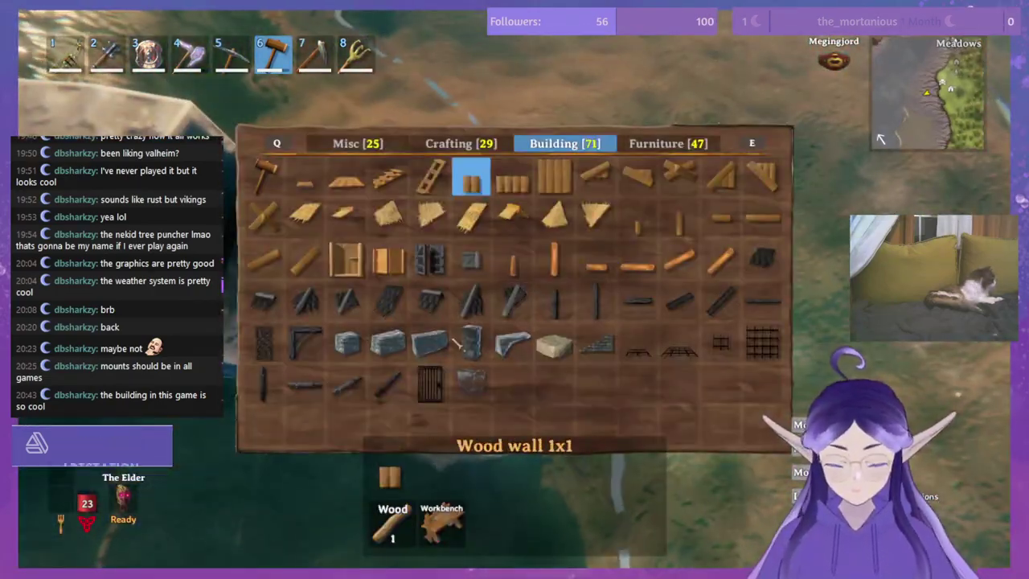
left_click(468, 342)
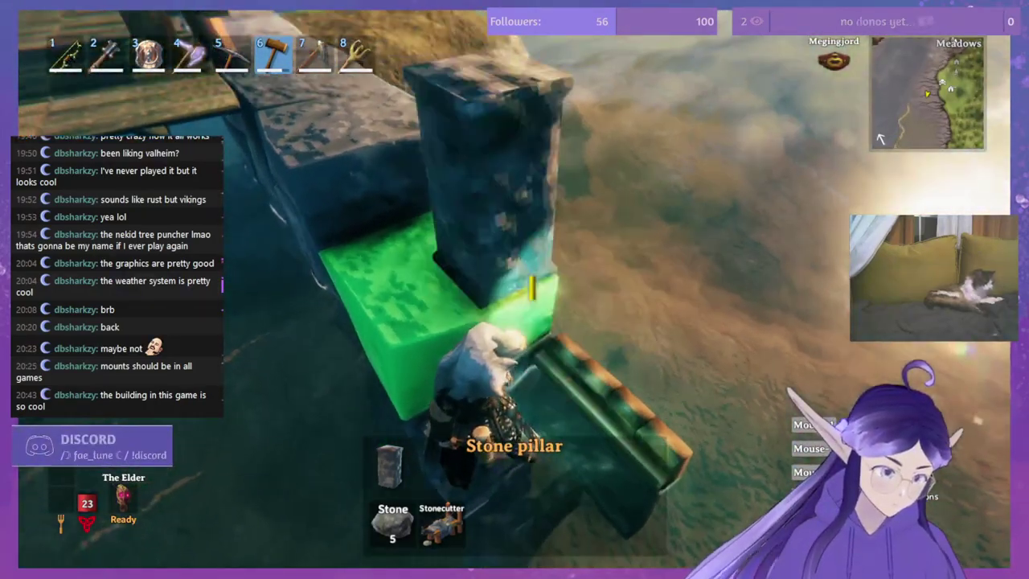
right_click(514, 289)
left_click(347, 343)
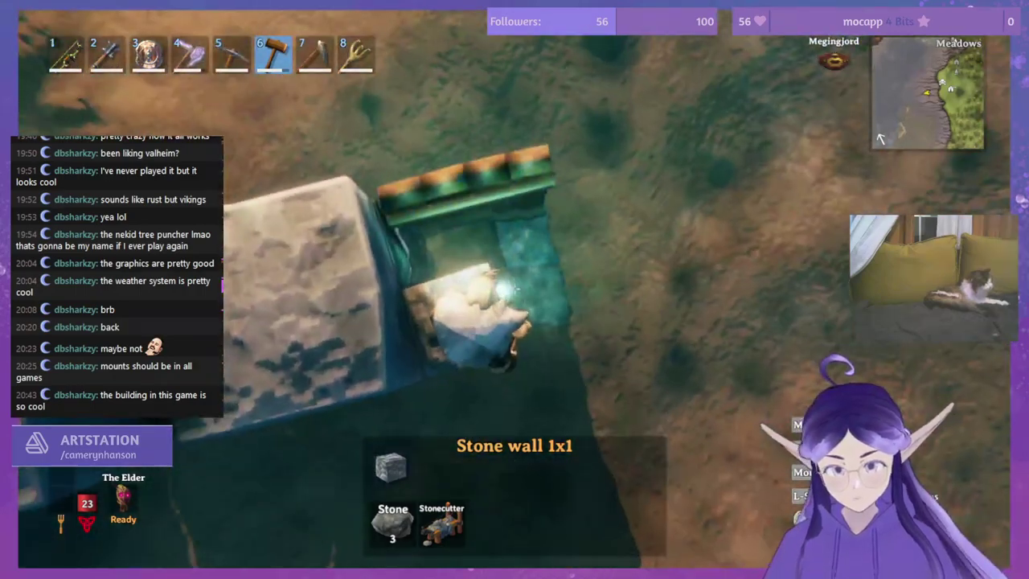
right_click(515, 289)
left_click(471, 342)
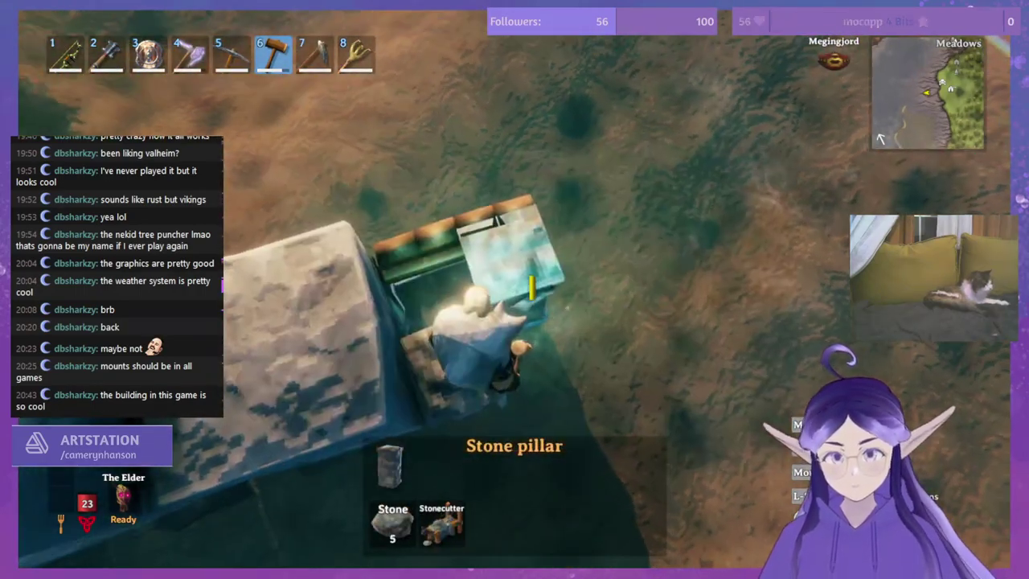
Step: Switch to Repair and dismantle the temporary wood wall beside the new stone pillar
right_click(515, 290)
left_click(266, 172)
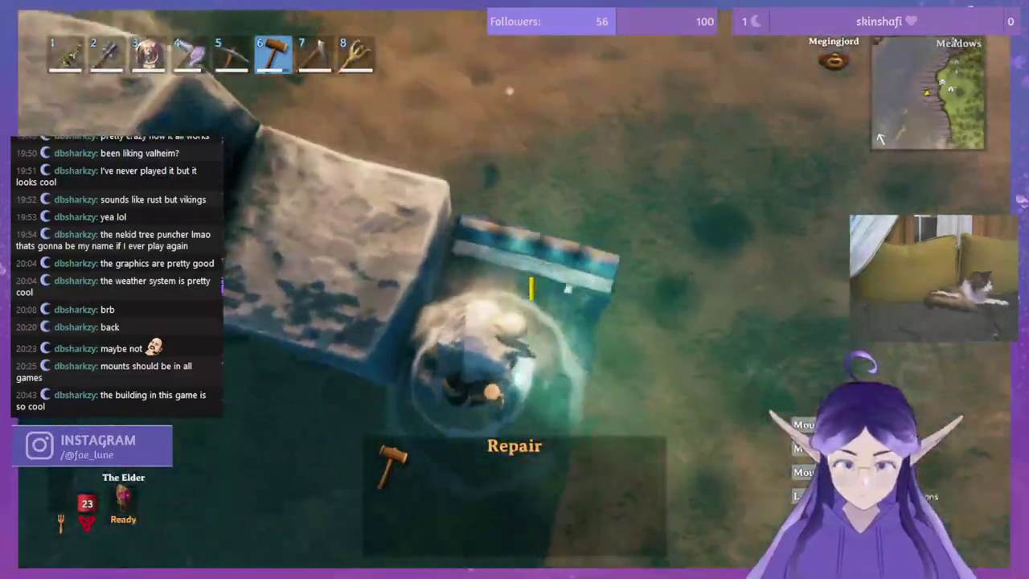
left_click(514, 290)
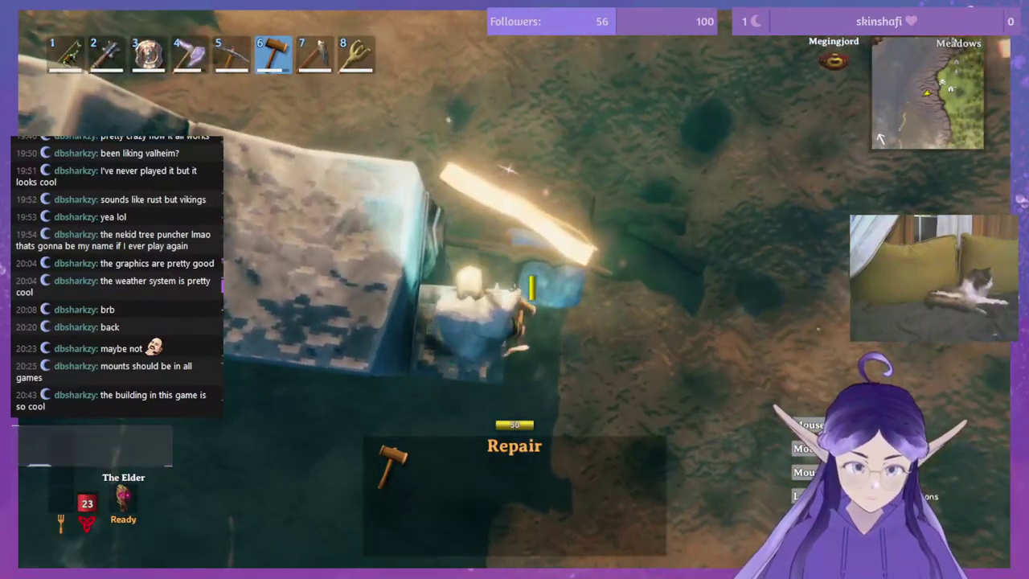
middle_click(515, 289)
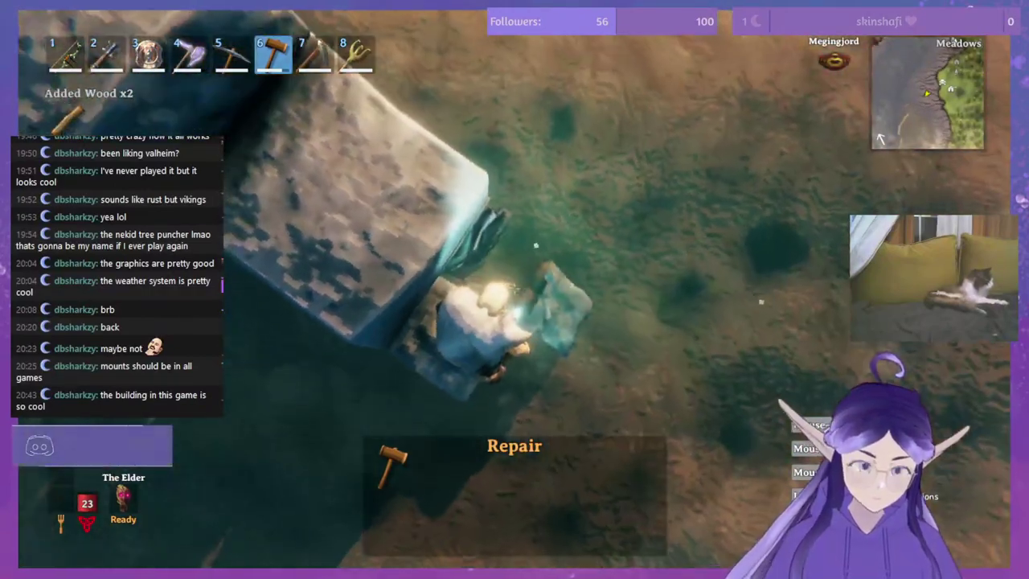
middle_click(514, 290)
right_click(515, 290)
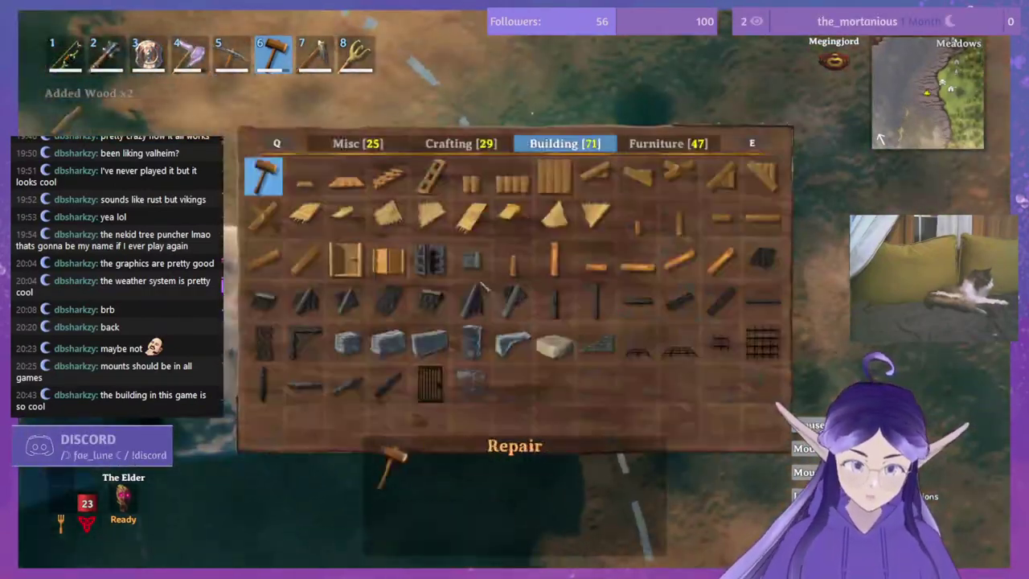
Step: Place a stone pillar in the water off the dock's outer end, and switch the build piece to Stone floor 2x2
left_click(497, 344)
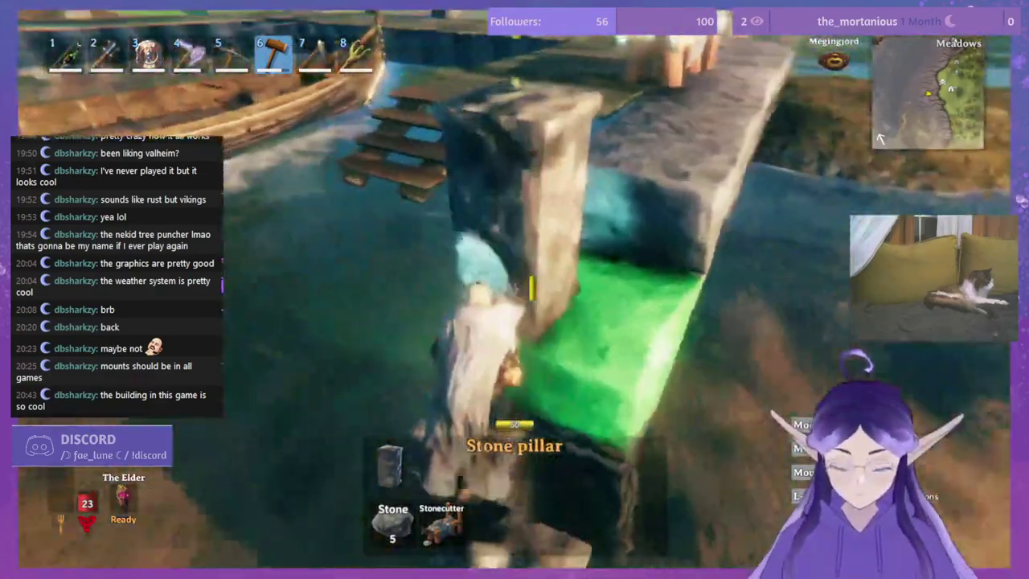
left_click(515, 289)
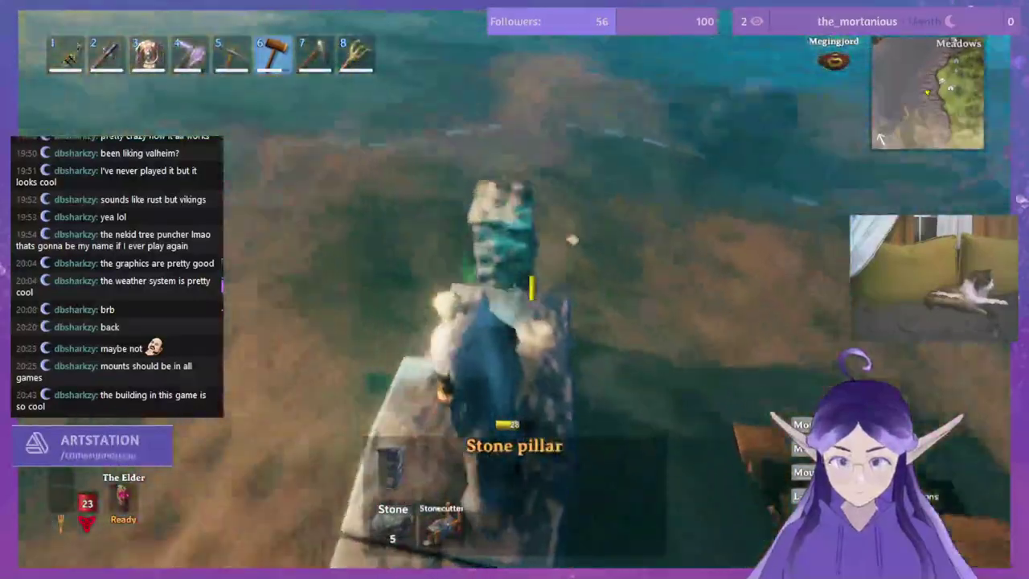
right_click(514, 288)
left_click(469, 340)
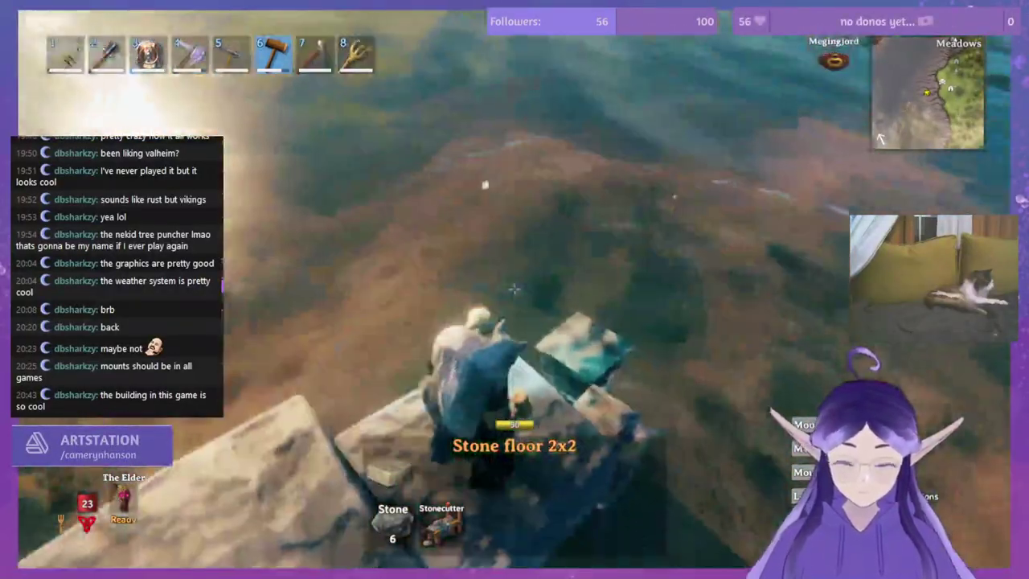
right_click(514, 288)
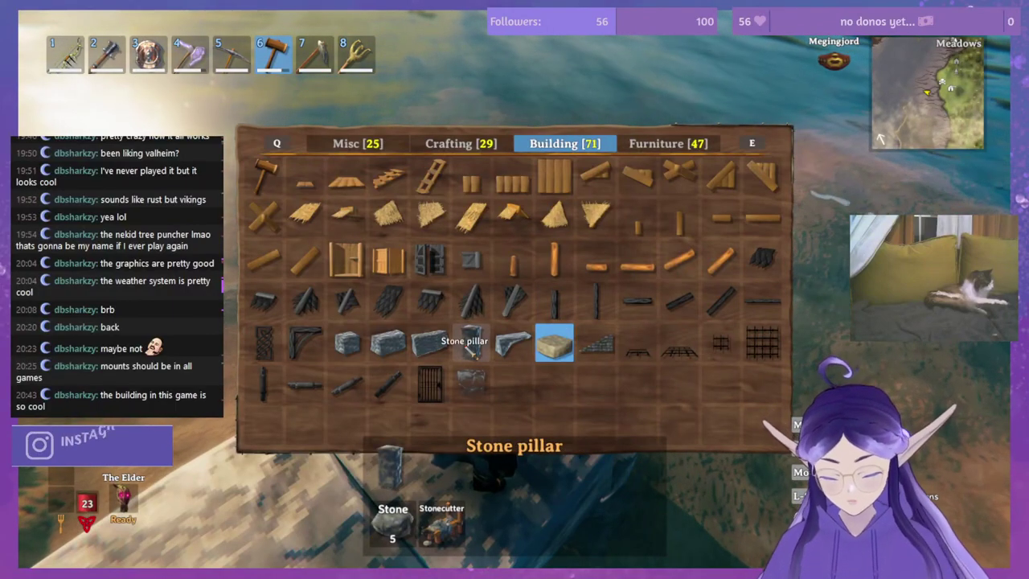
Step: Check the remaining wood and stone in the inventory, and choose Wood wall half as the spacer piece
key("Tab")
key("Tab")
key("Tab")
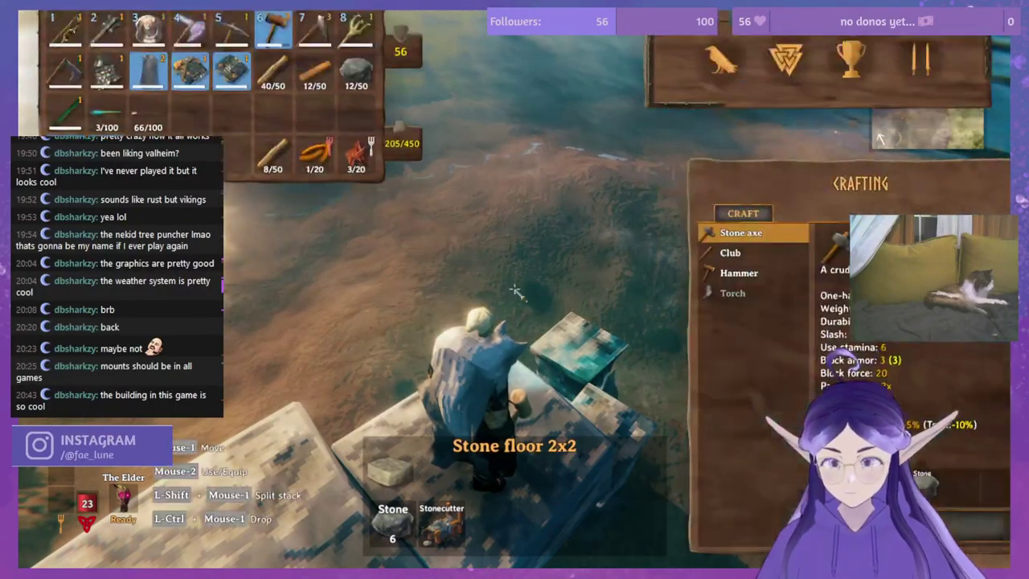
key("Tab")
key("Tab")
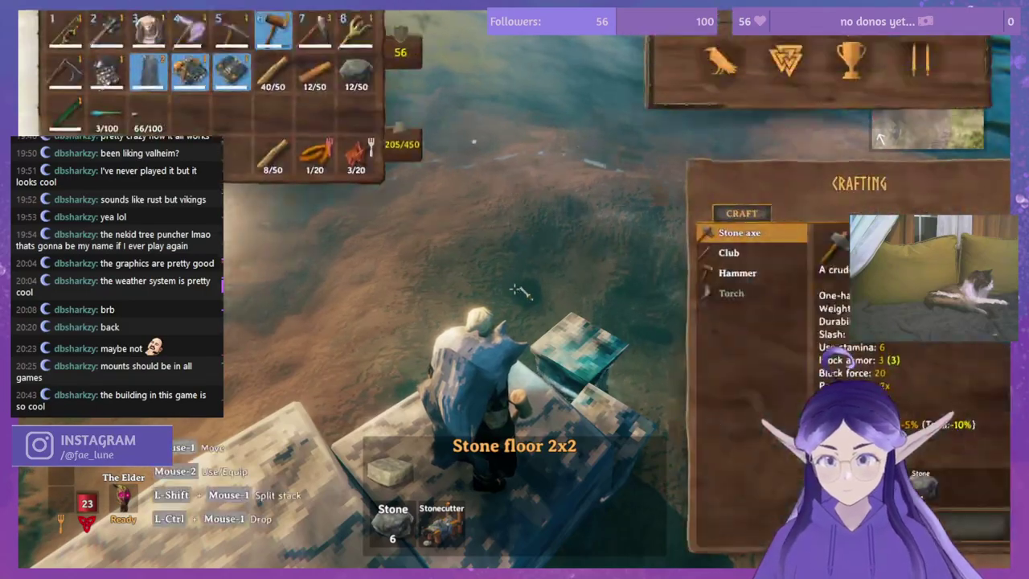
key("Tab")
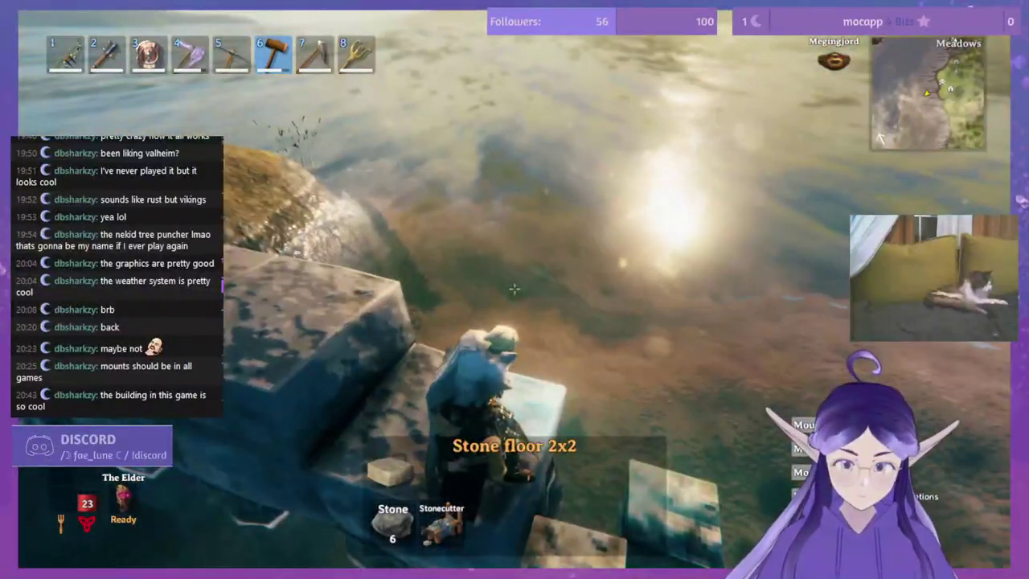
right_click(514, 287)
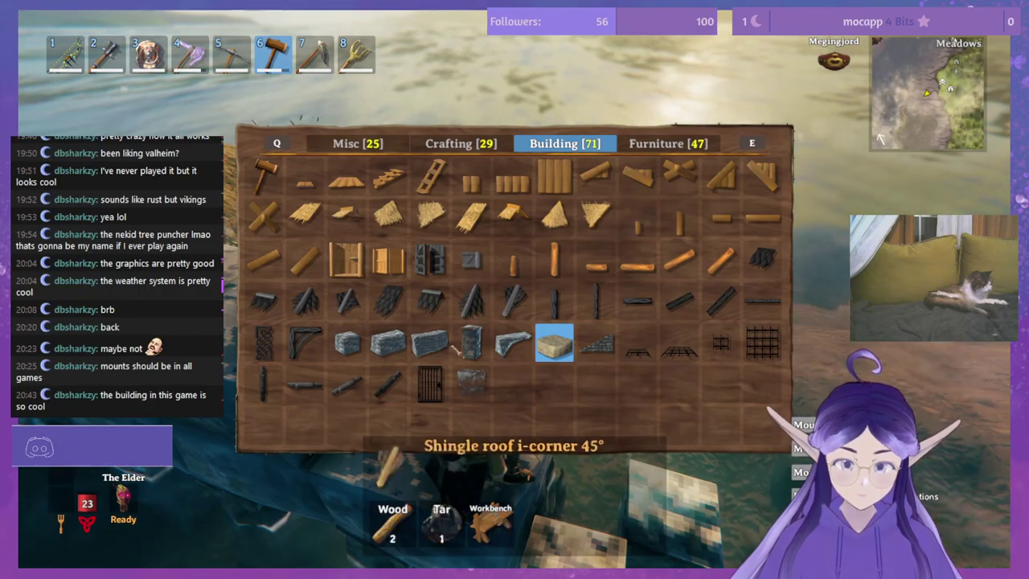
left_click(513, 185)
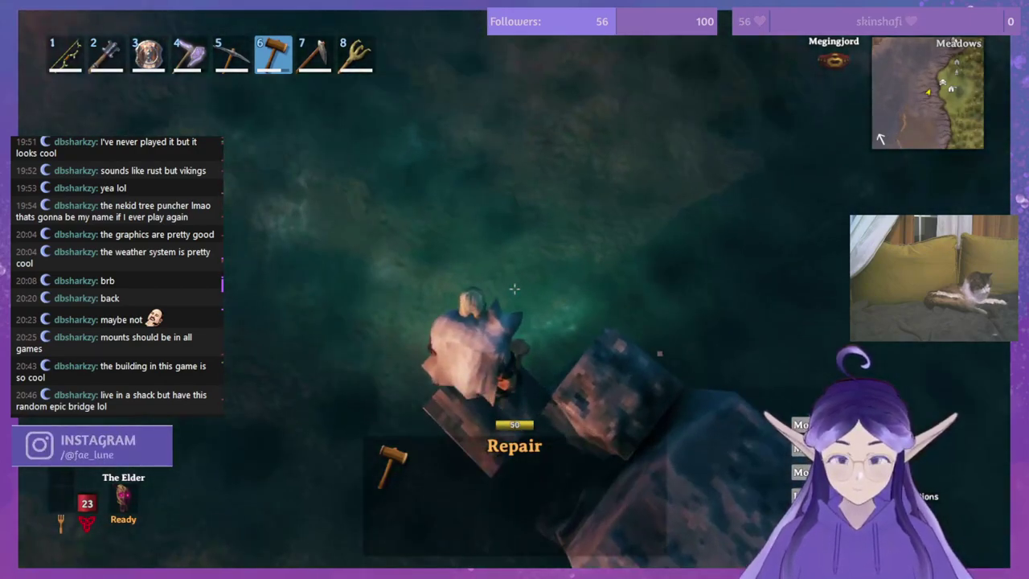
Step: Merge the smaller wood stack into the main one in the inventory and eat a food item
key("Tab")
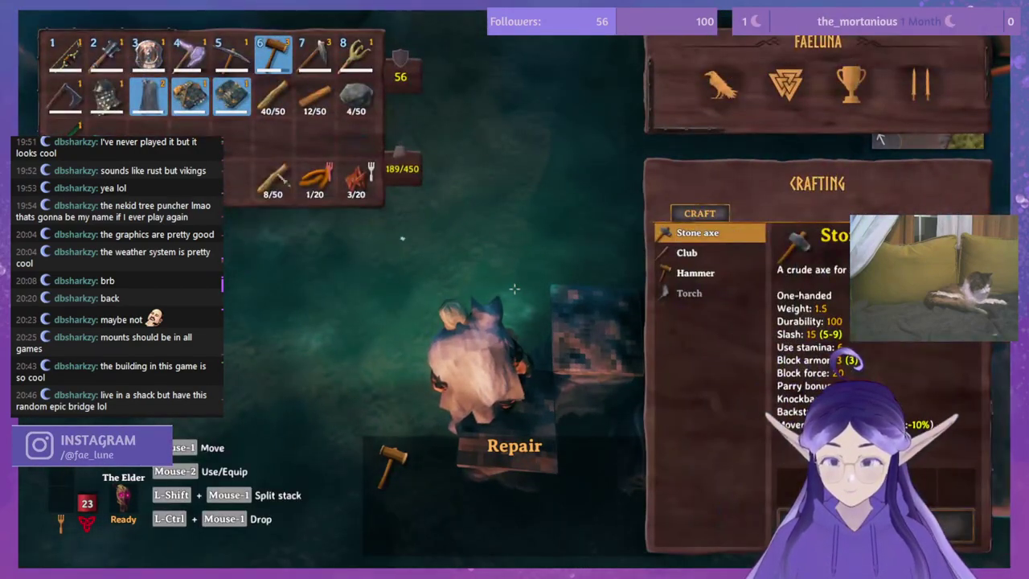
key("Tab")
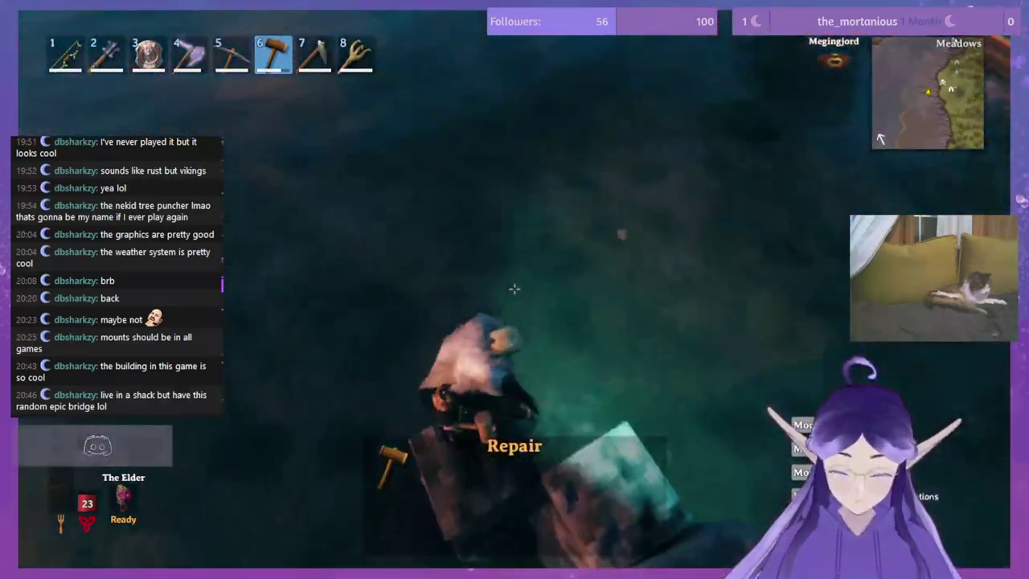
key("Tab")
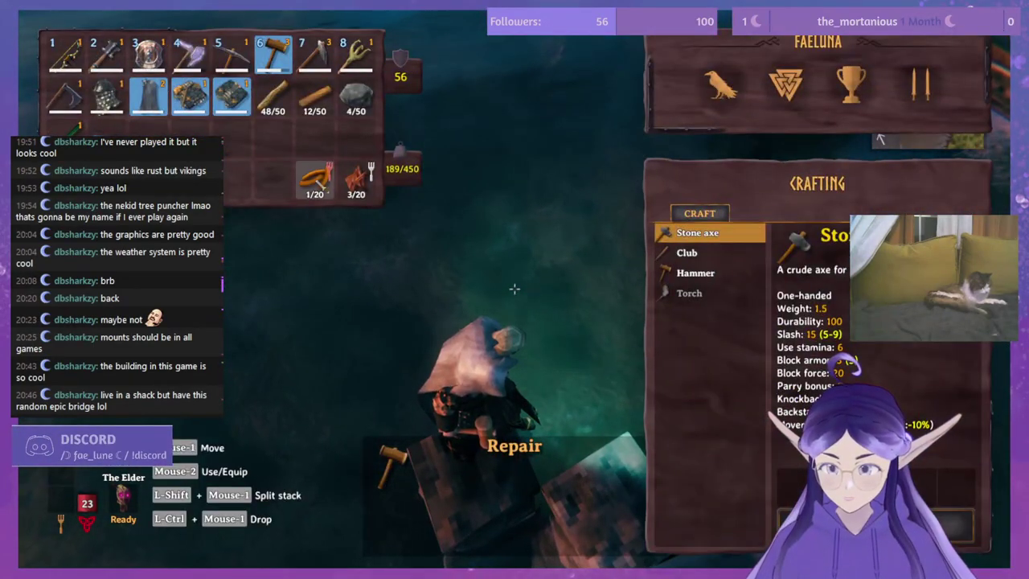
key("Tab")
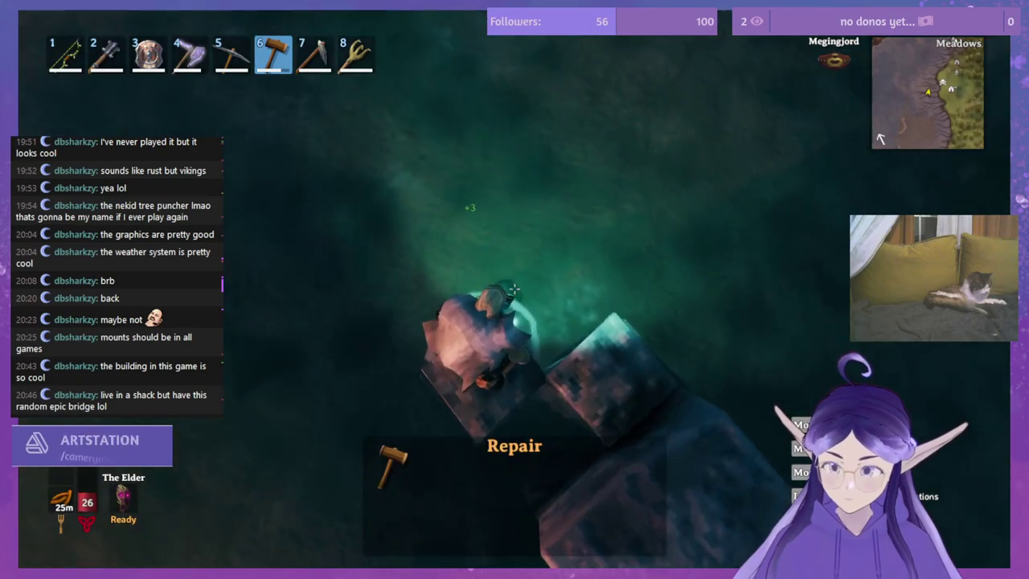
Step: Drop into the water, swim around the dock, climb back up and return to its outer end with the hammer set to Repair
key("space")
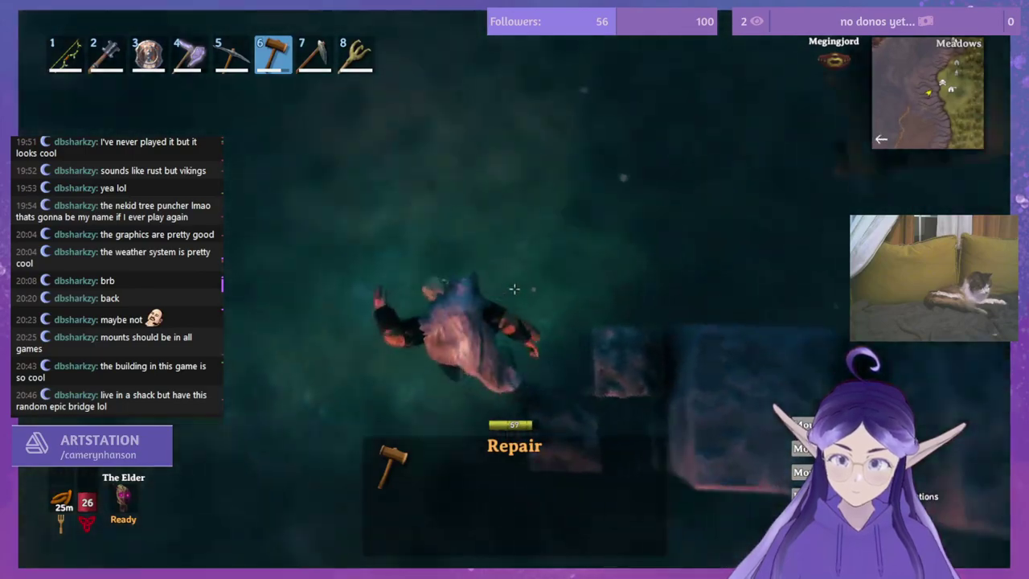
middle_click(514, 288)
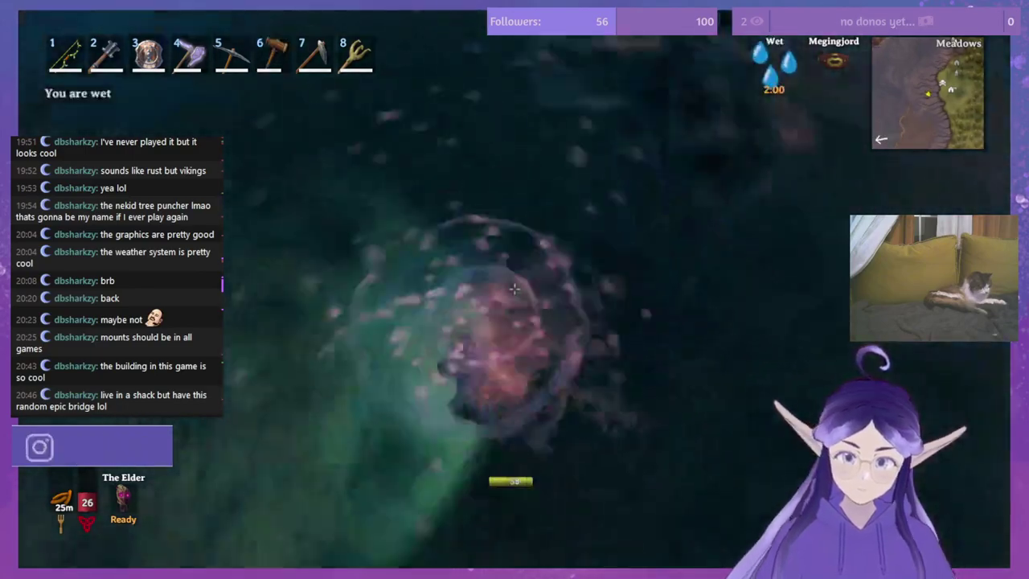
key("w")
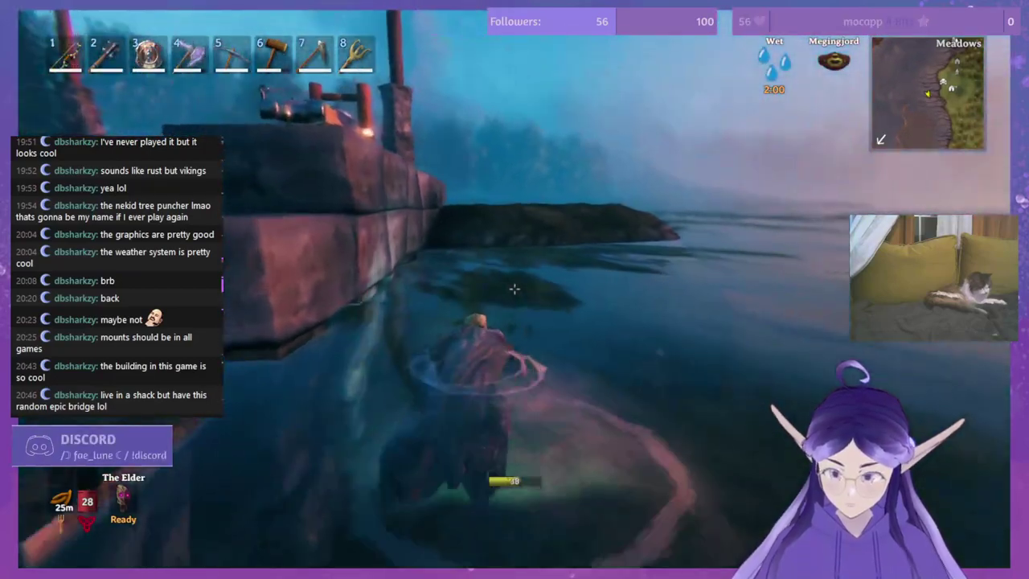
key("w")
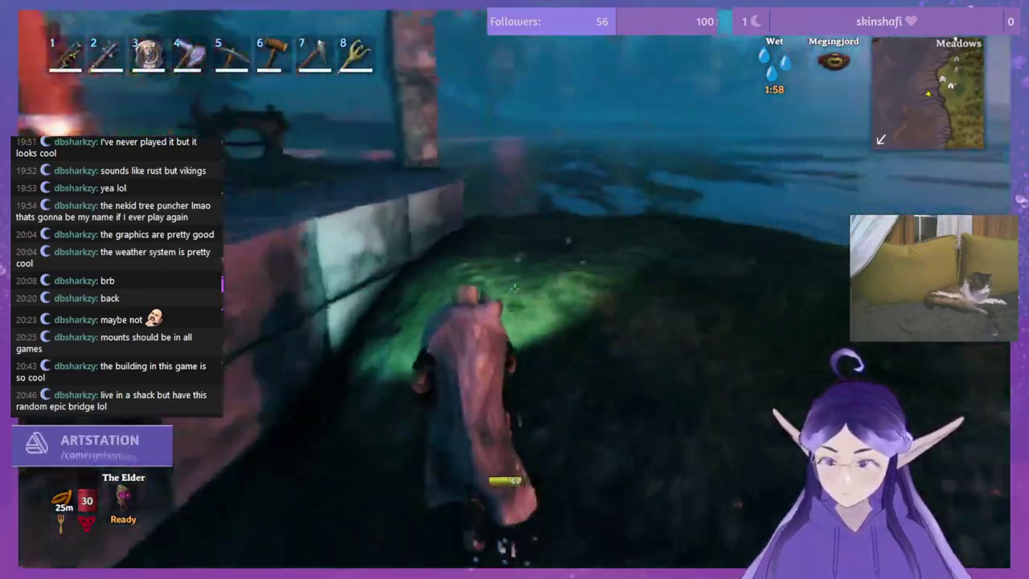
key("w")
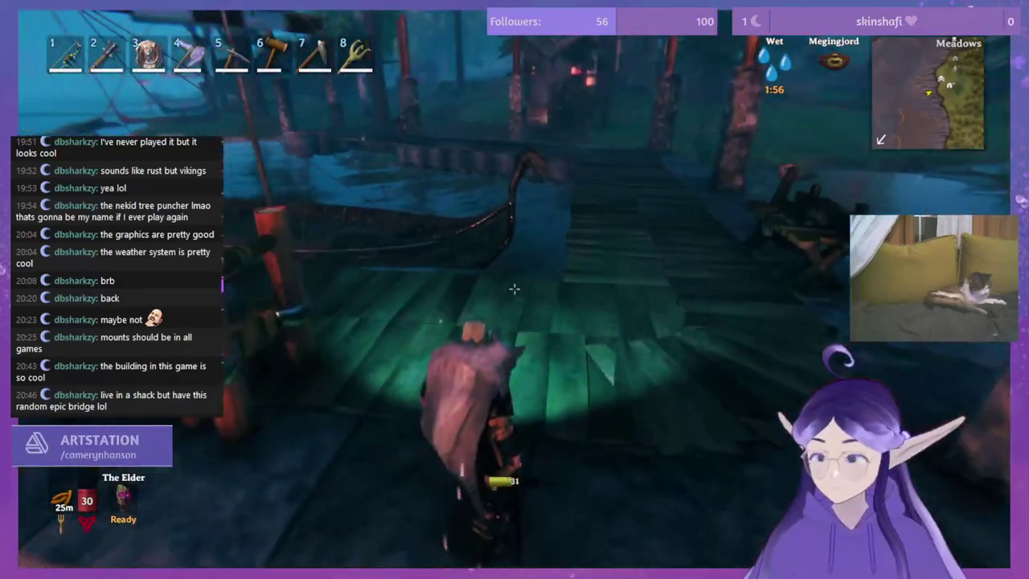
key("w")
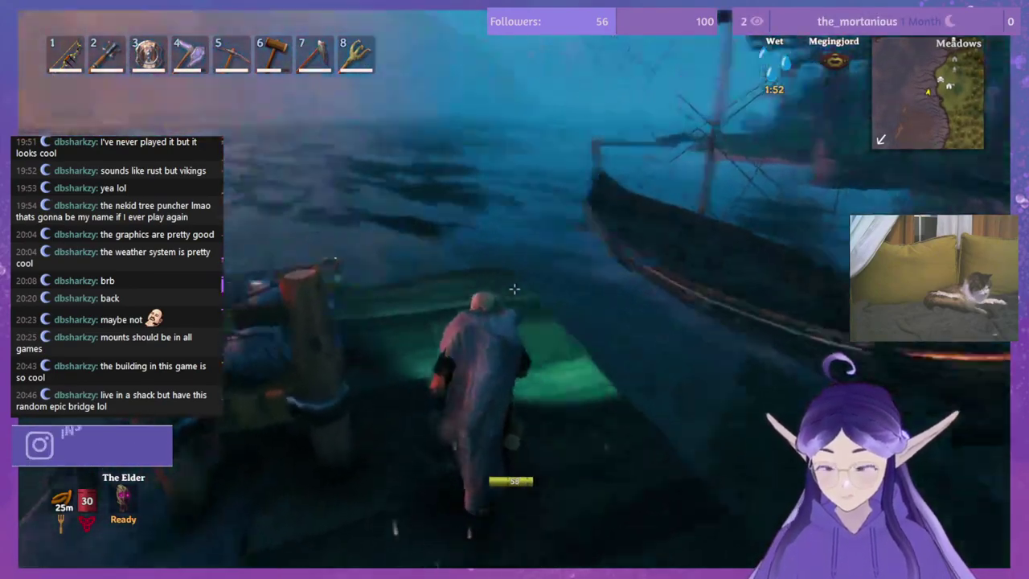
key("w")
key("w")
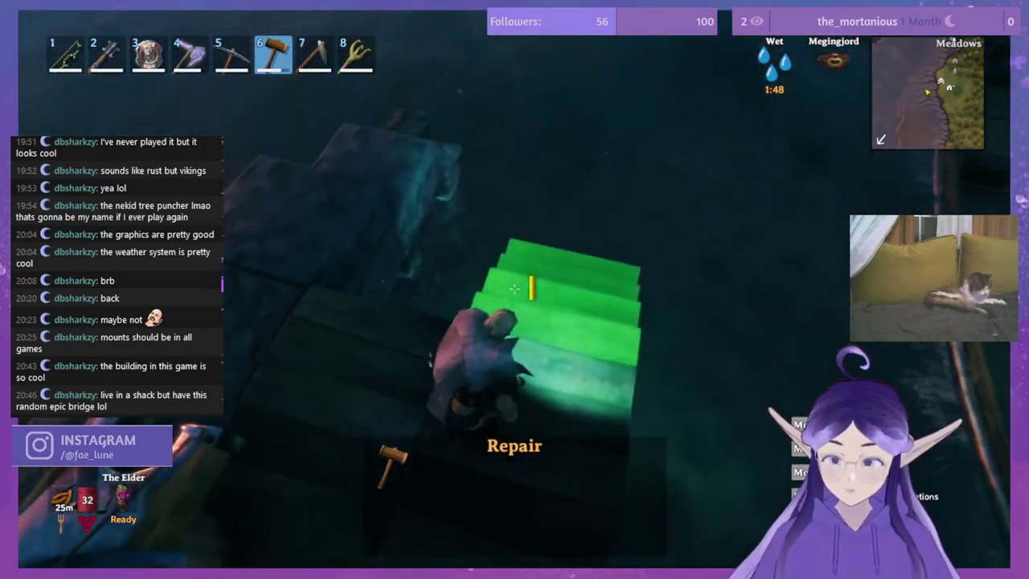
key("w")
key("w")
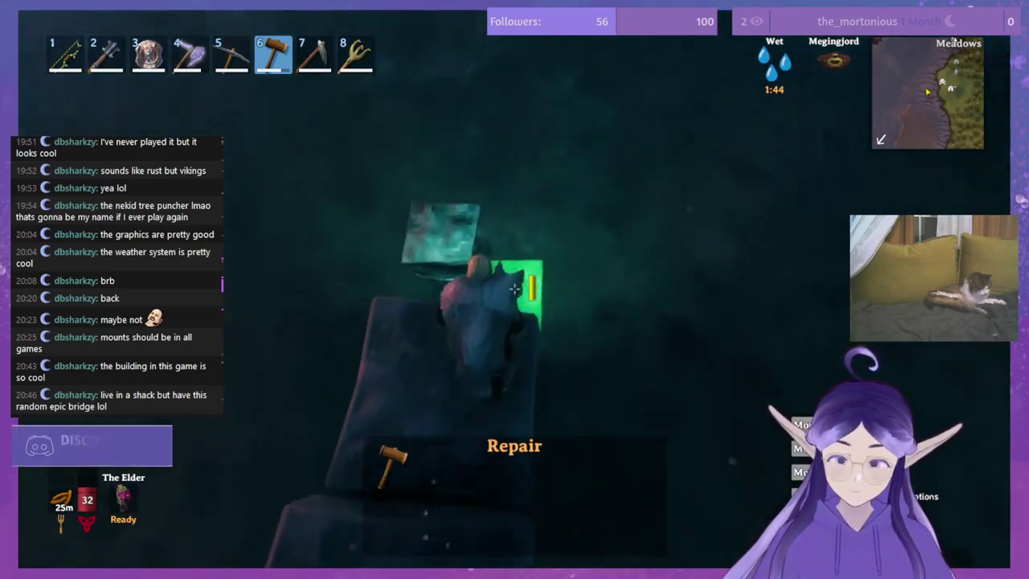
Step: Place a Wood wall half as a spacer off the outer pillar and add a stone pillar in the water beside it
right_click(515, 290)
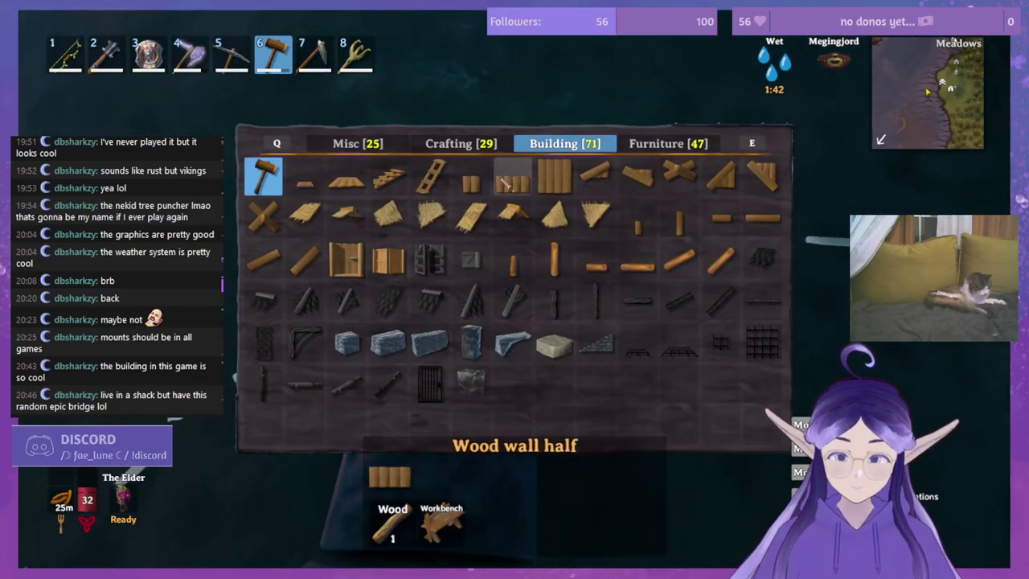
left_click(512, 184)
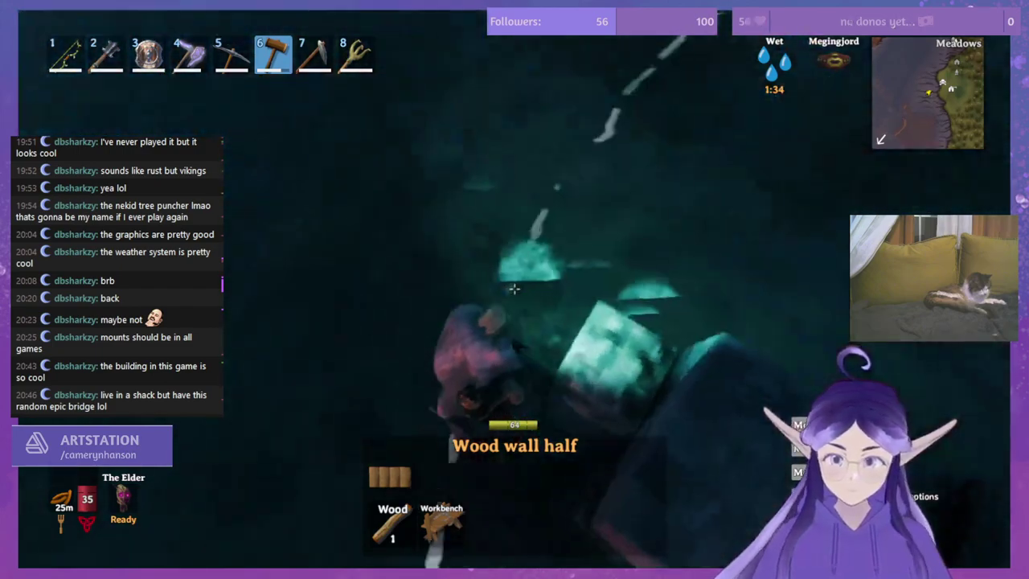
right_click(515, 288)
left_click(458, 336)
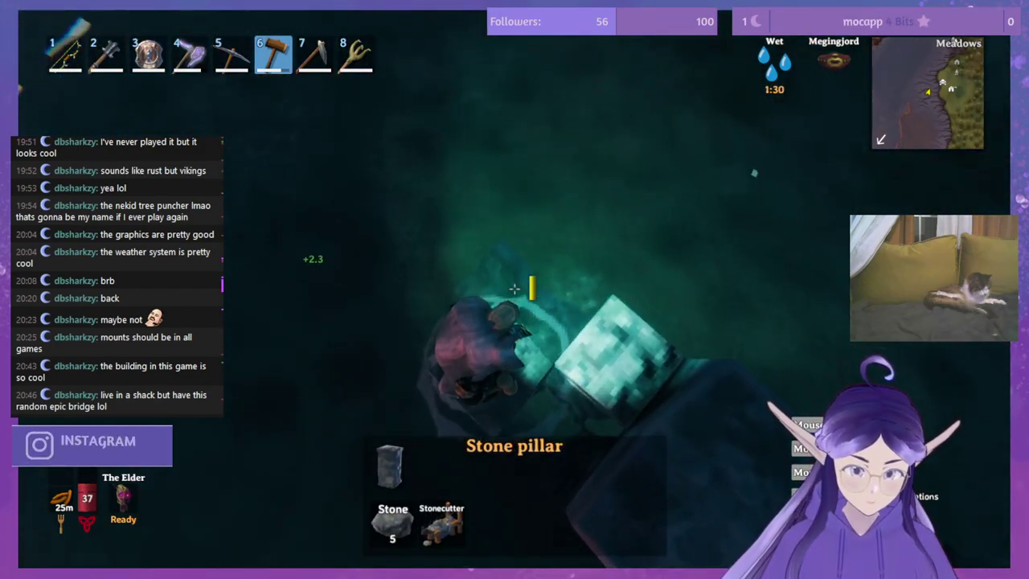
left_click(515, 288)
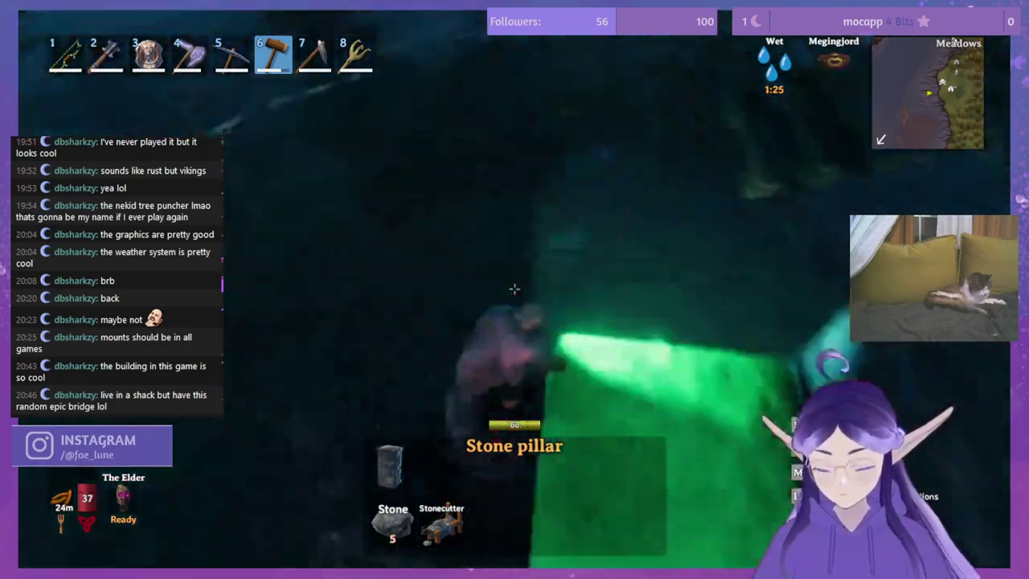
Step: Switch to Repair and dismantle the temporary Wood wall half beside the new stone pillar
right_click(515, 289)
left_click(264, 177)
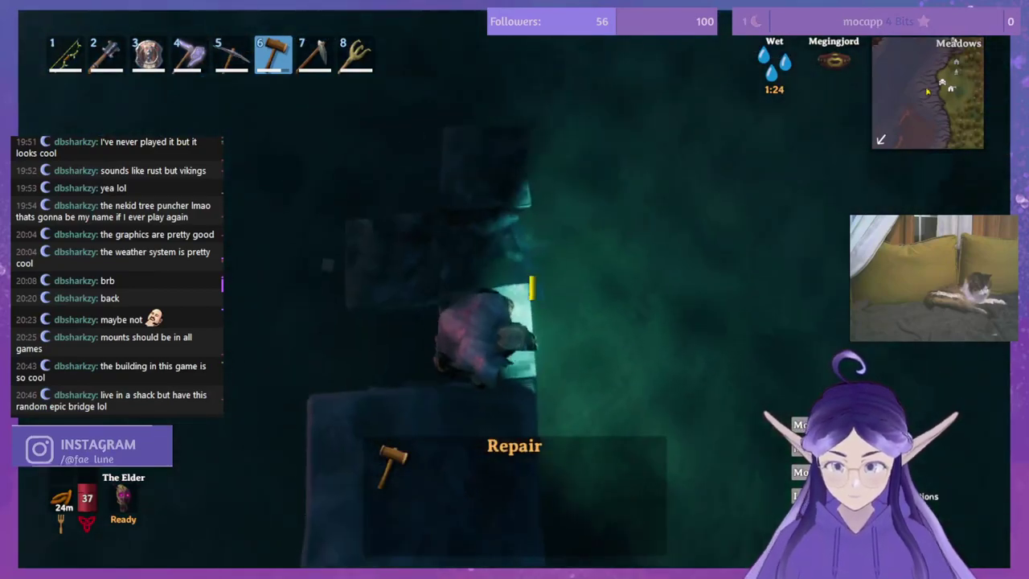
middle_click(515, 288)
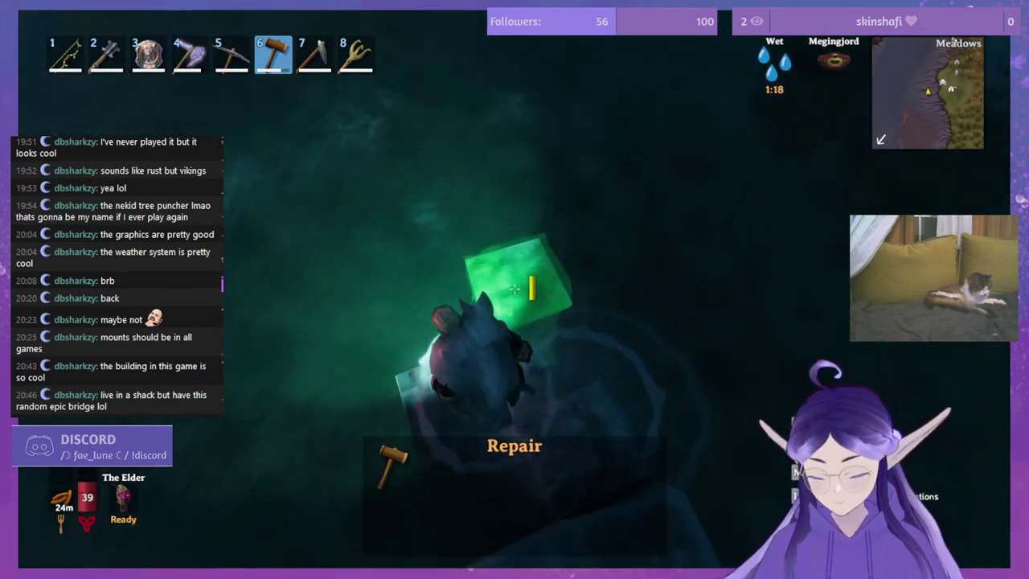
key("Tab")
key("Tab")
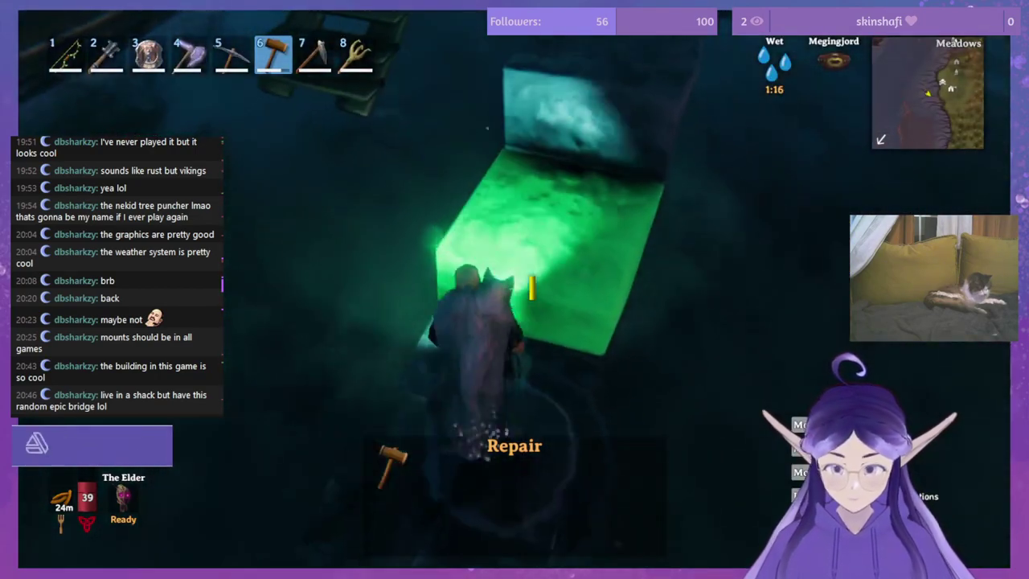
Step: Dismantle the wood stairs at the dock's edge, collect the dropped wood from the water and swim back to the outer pillars
key("w")
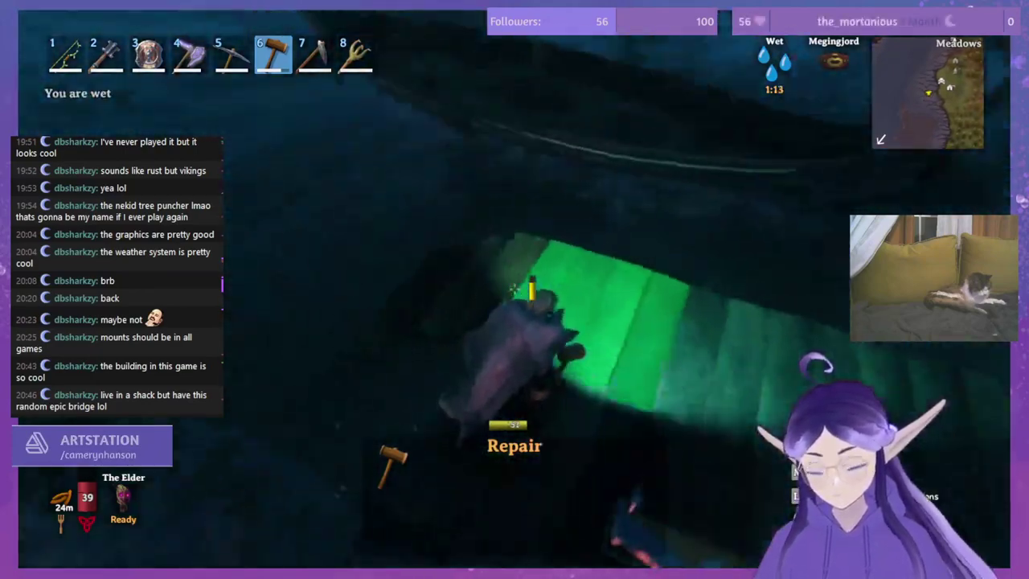
left_click(514, 288)
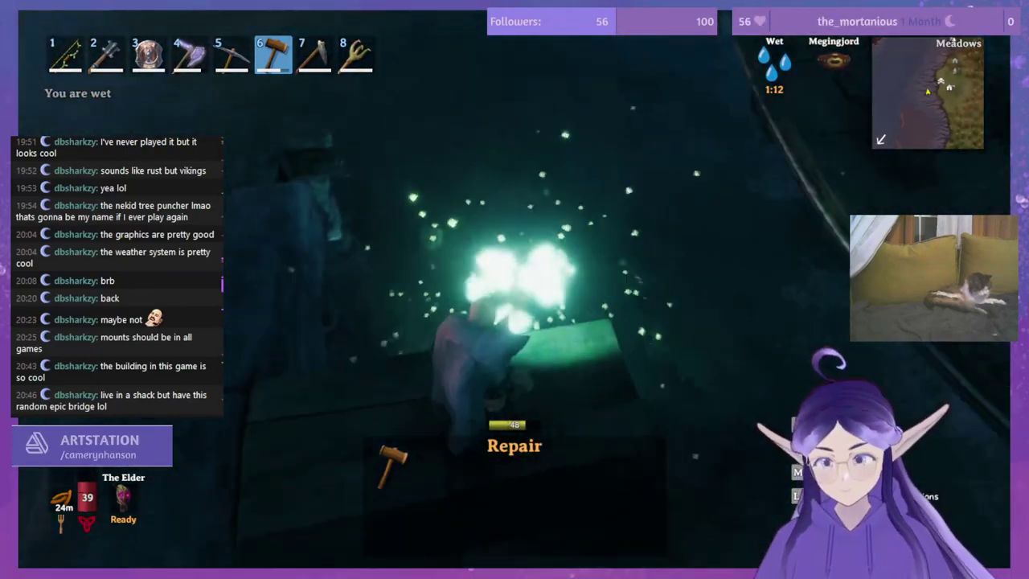
left_click(515, 288)
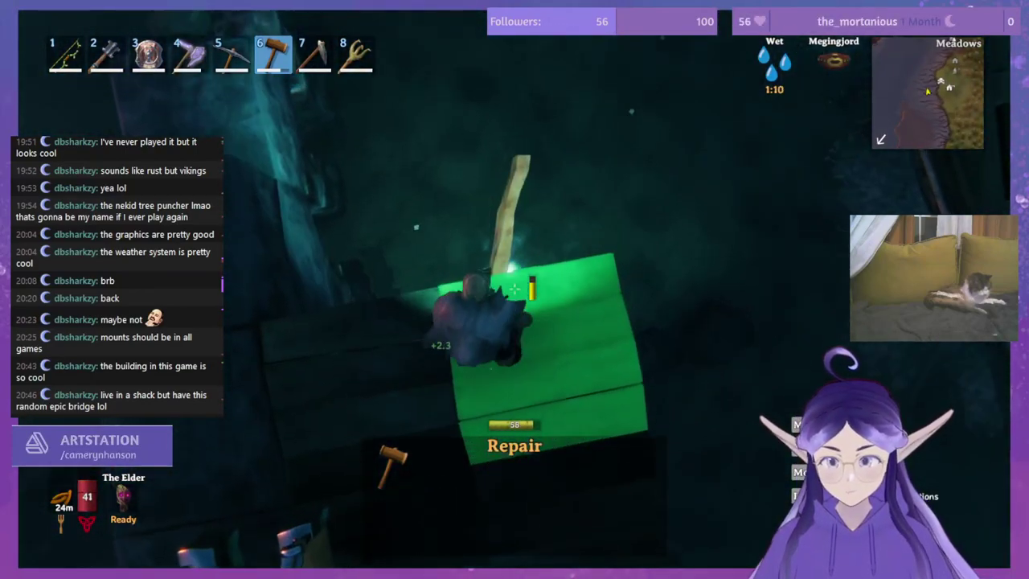
key("w")
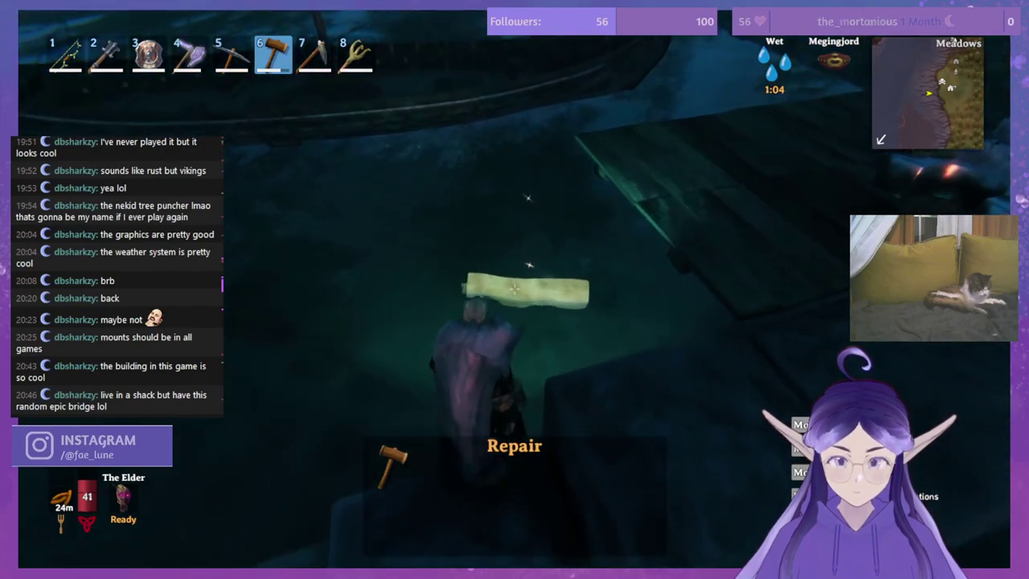
key("w")
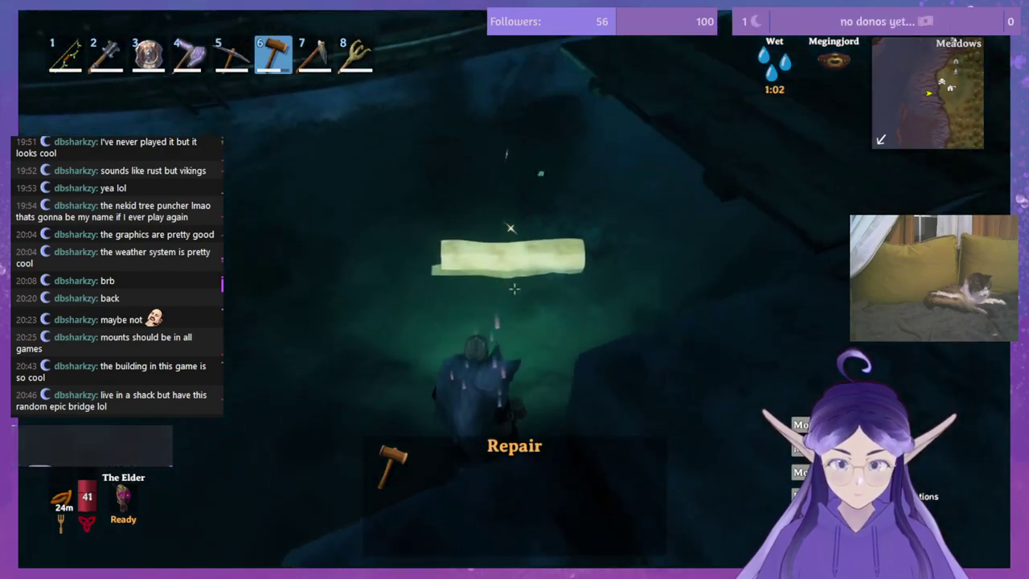
key("e")
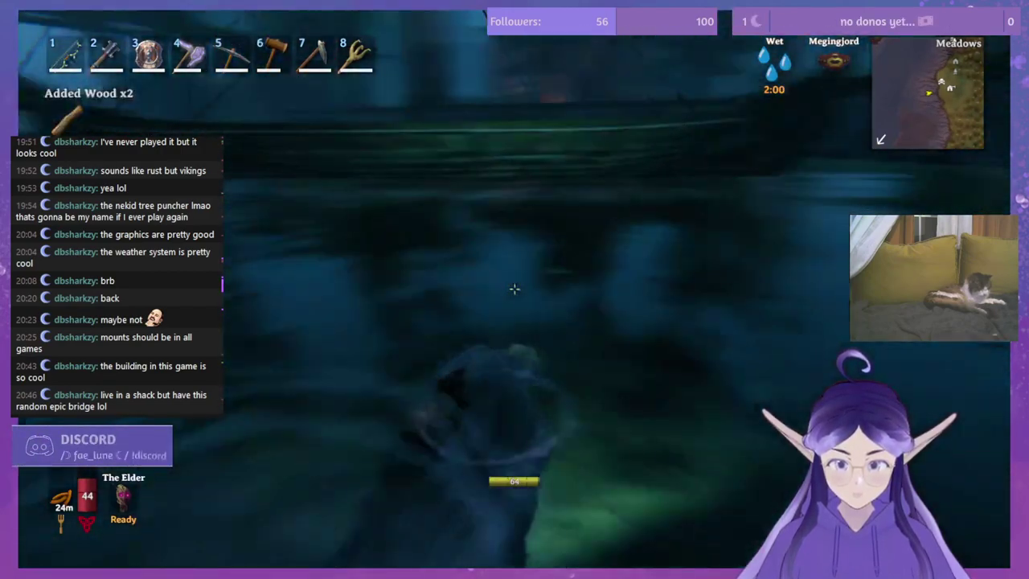
key("w")
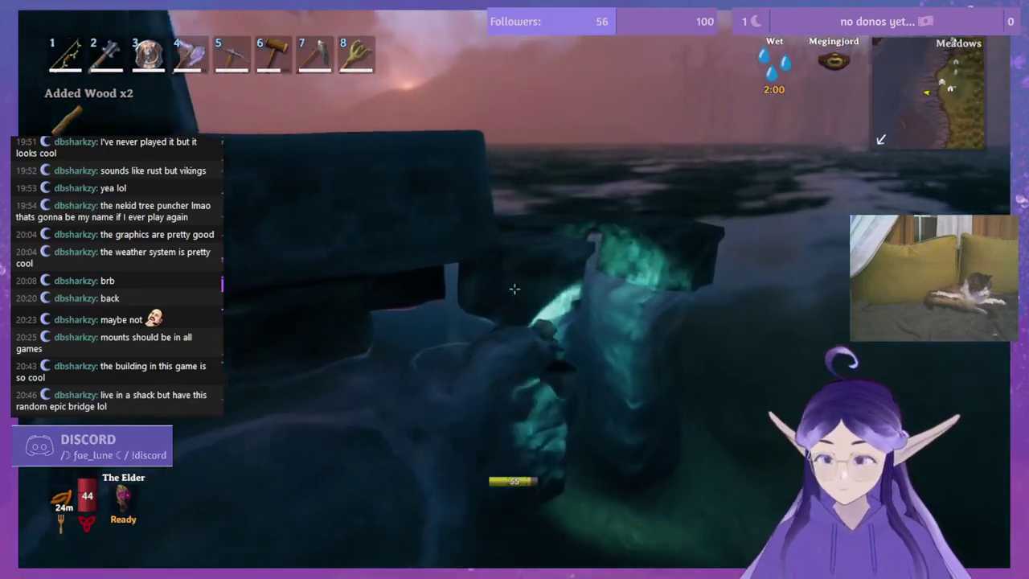
Step: Swim around the outer stone pillars back to the dock and climb up onto its wooden deck
key("w")
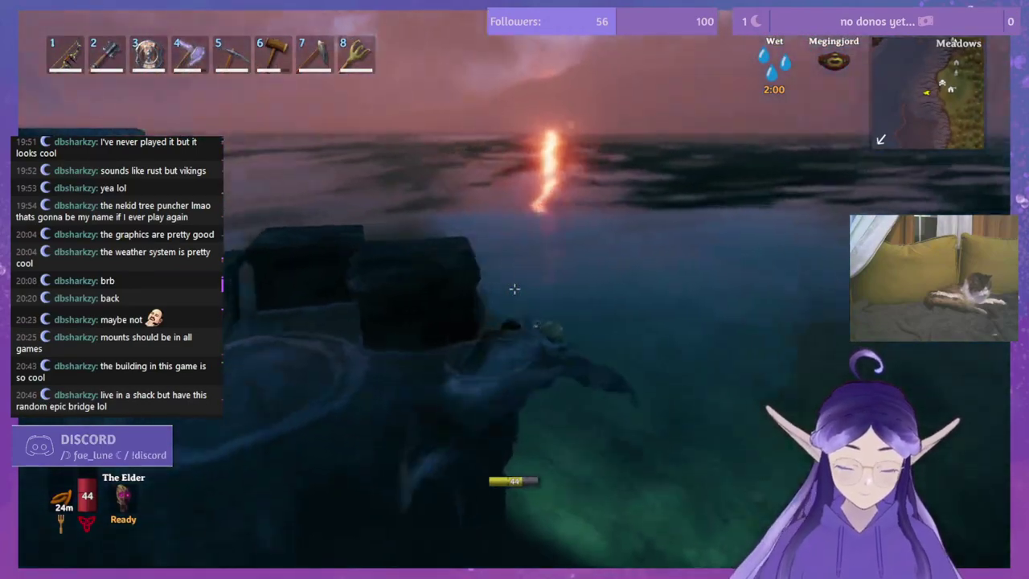
key("w")
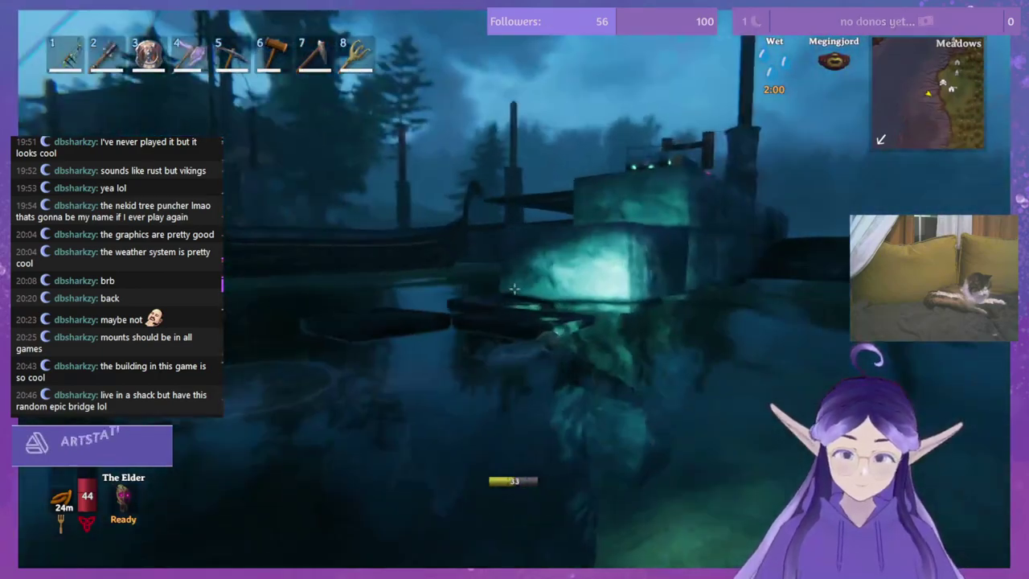
key("w")
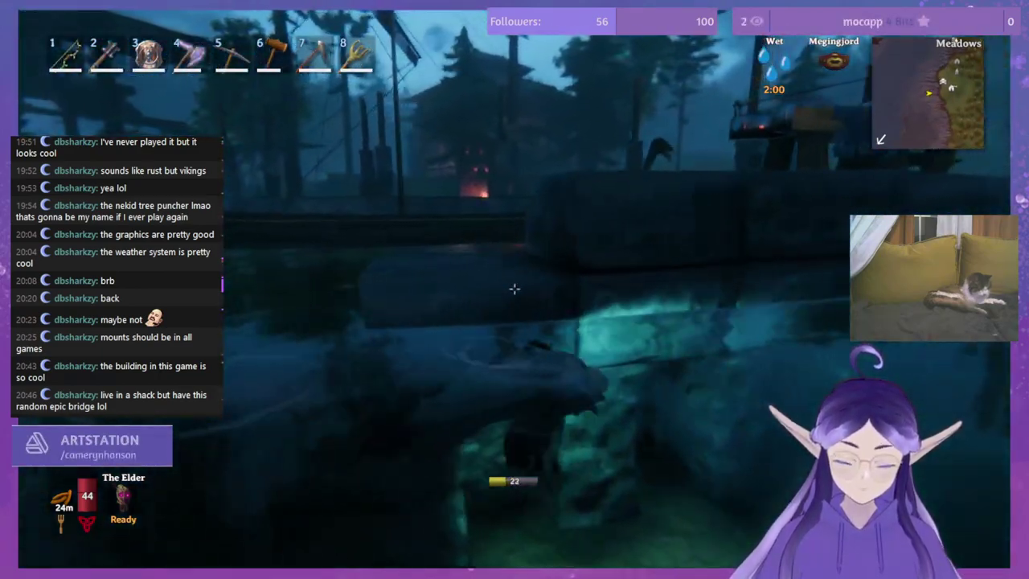
key("w")
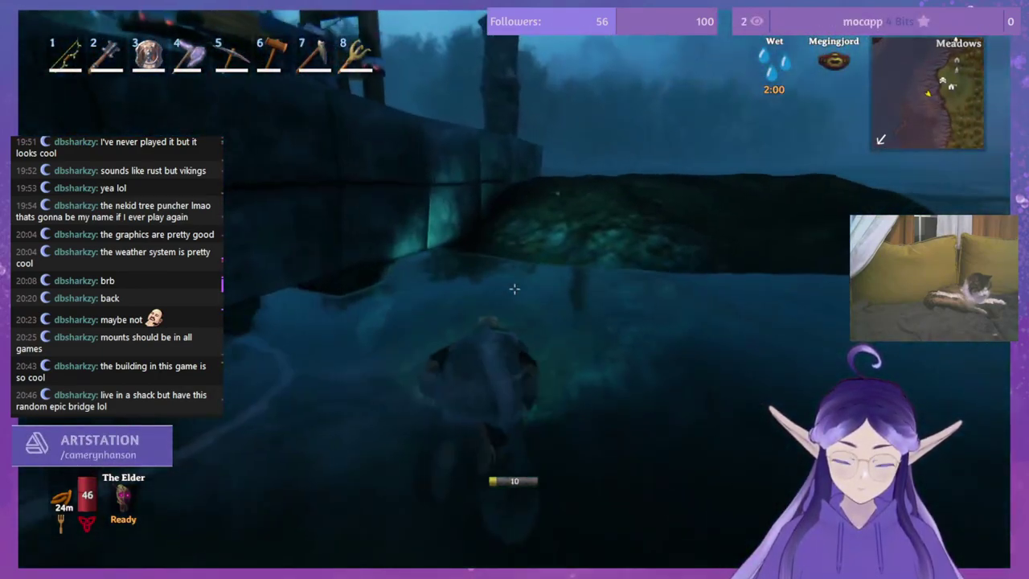
key("w")
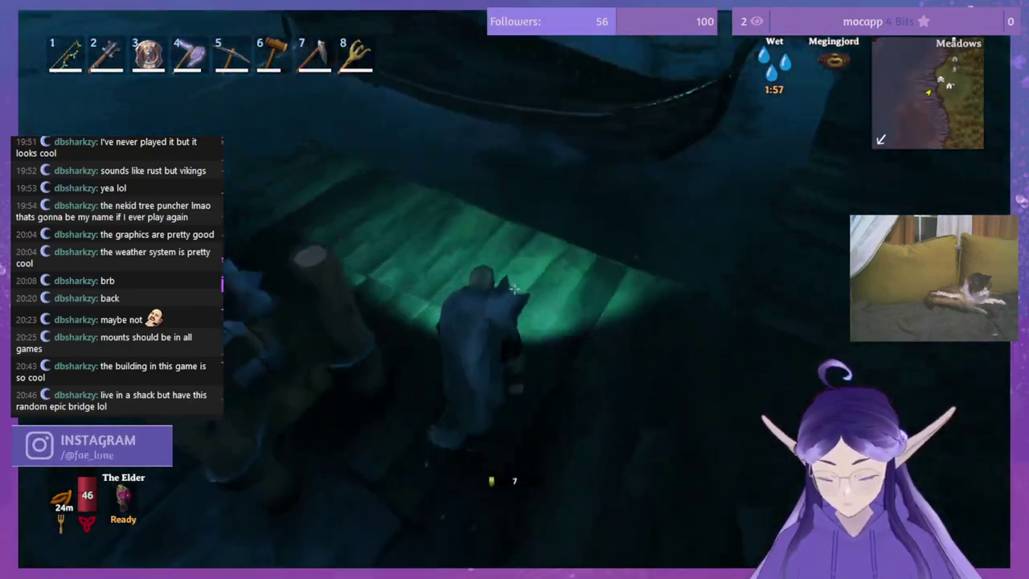
Step: Equip the hammer and lay Wood floor 2x2 pieces from the dock's edge out over the new stone pillars
key("6")
right_click(515, 288)
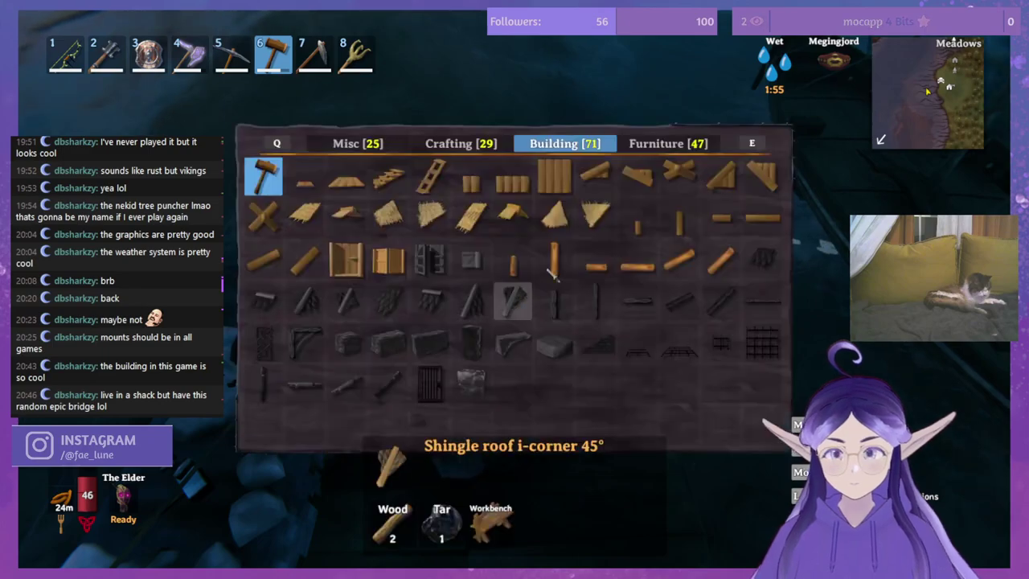
left_click(347, 183)
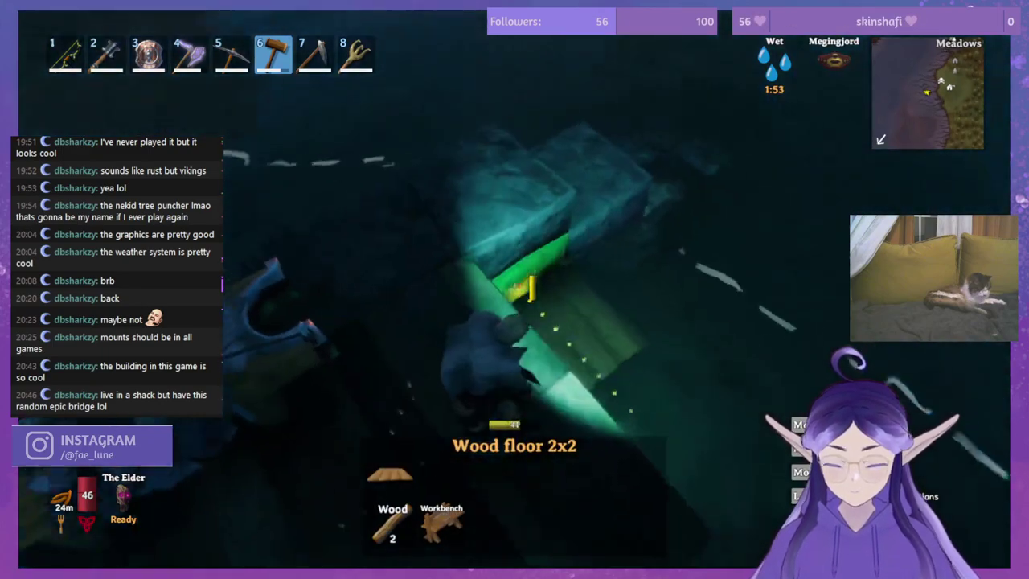
left_click(514, 288)
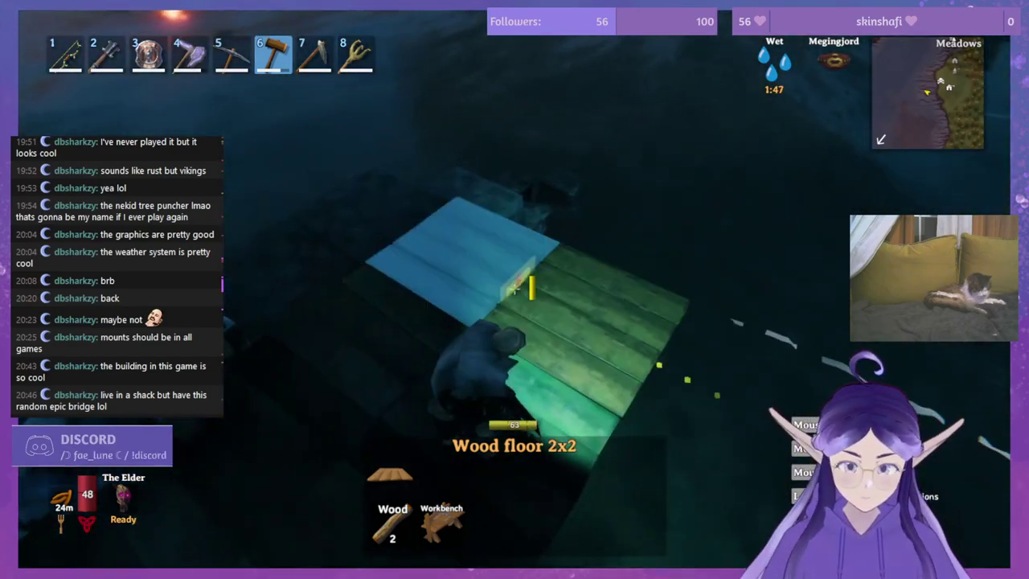
left_click(515, 288)
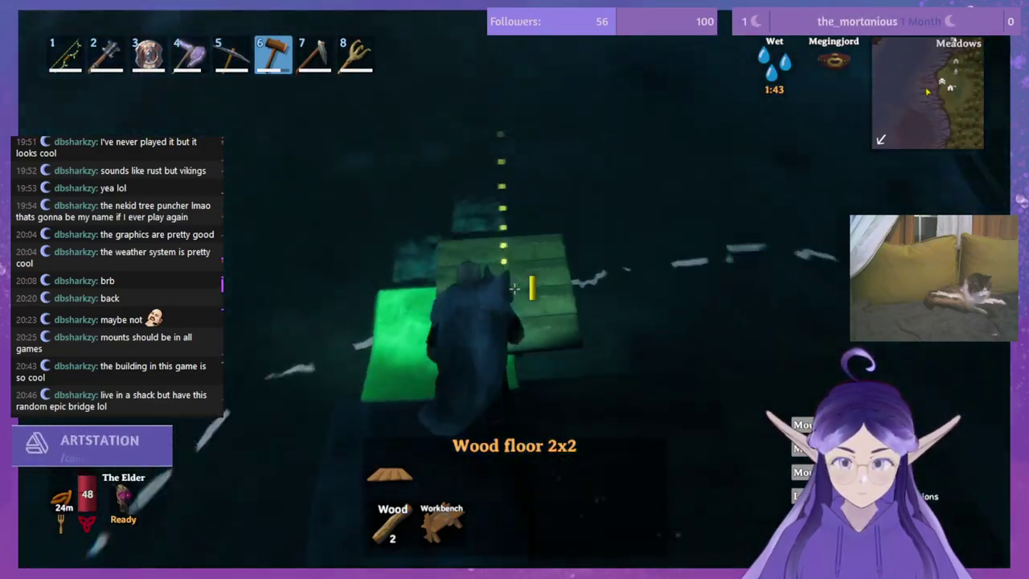
left_click(514, 288)
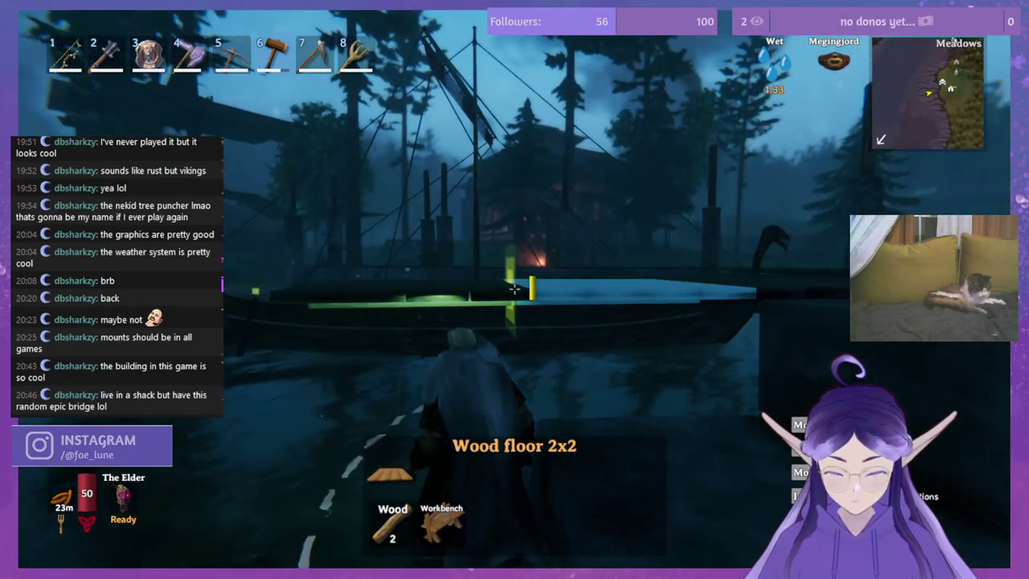
key("space")
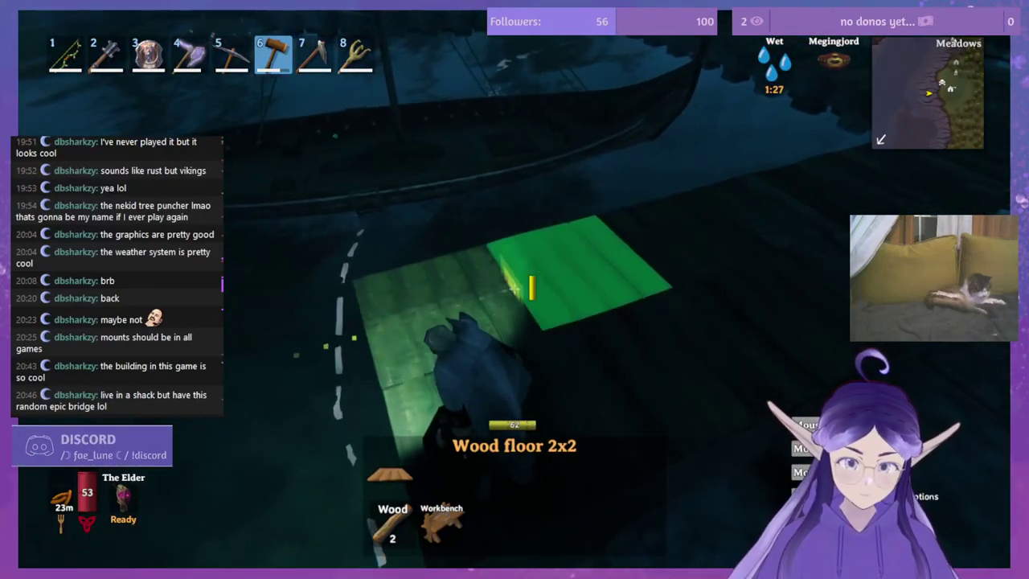
left_click(515, 289)
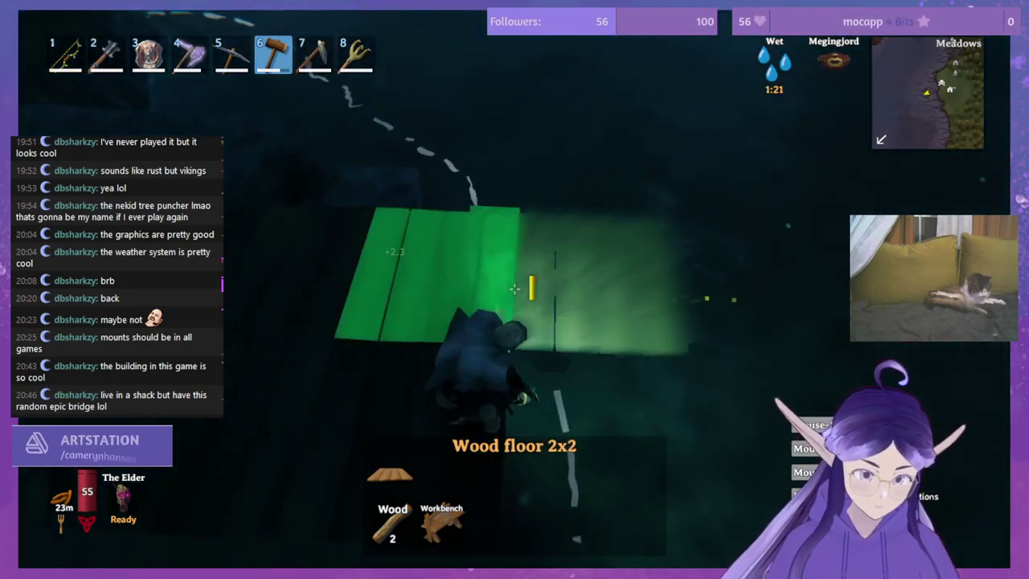
left_click(515, 289)
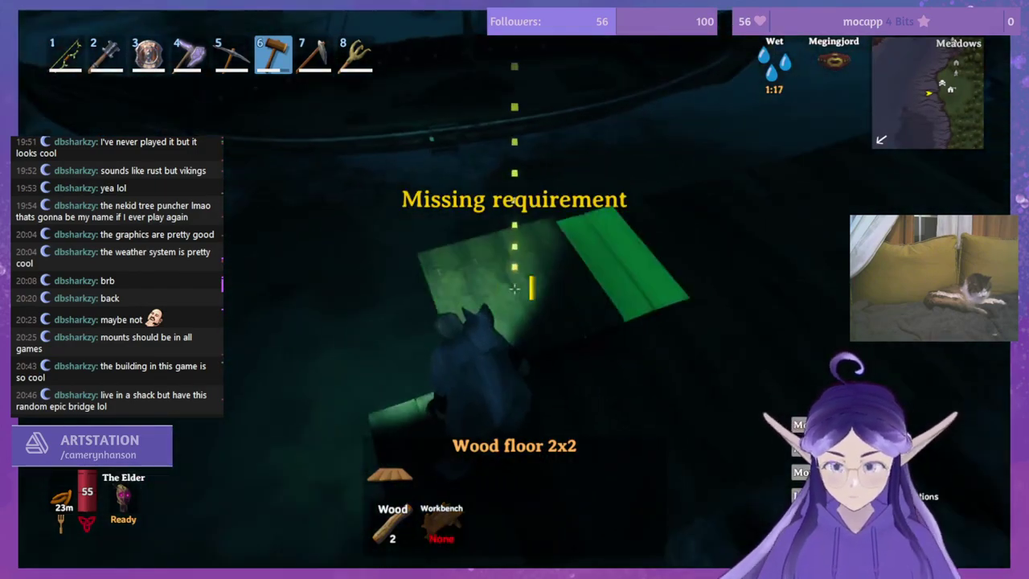
Step: Place a Workbench on the dock and continue laying Wood floor 2x2 pieces across its outer end
right_click(514, 289)
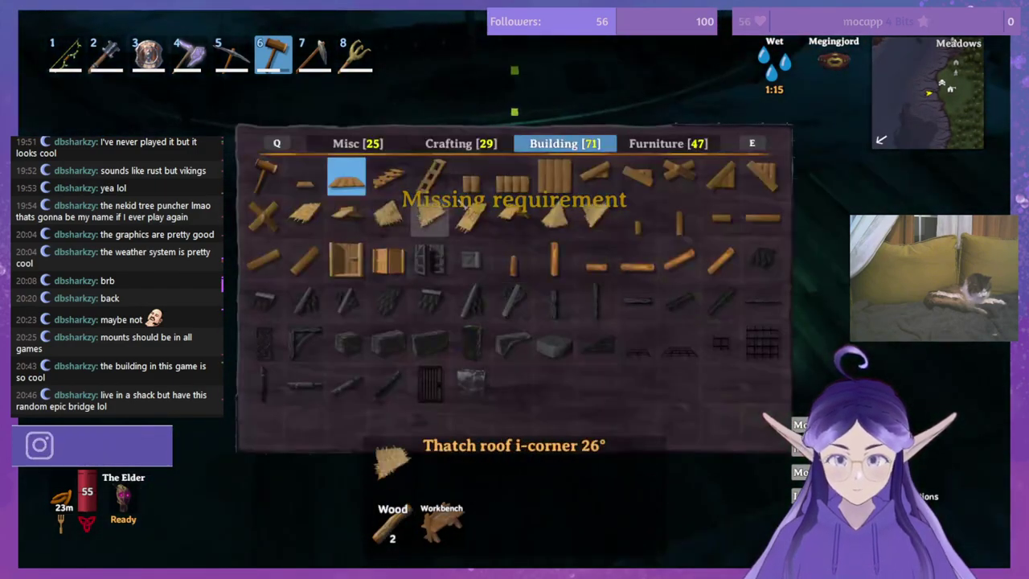
key("q")
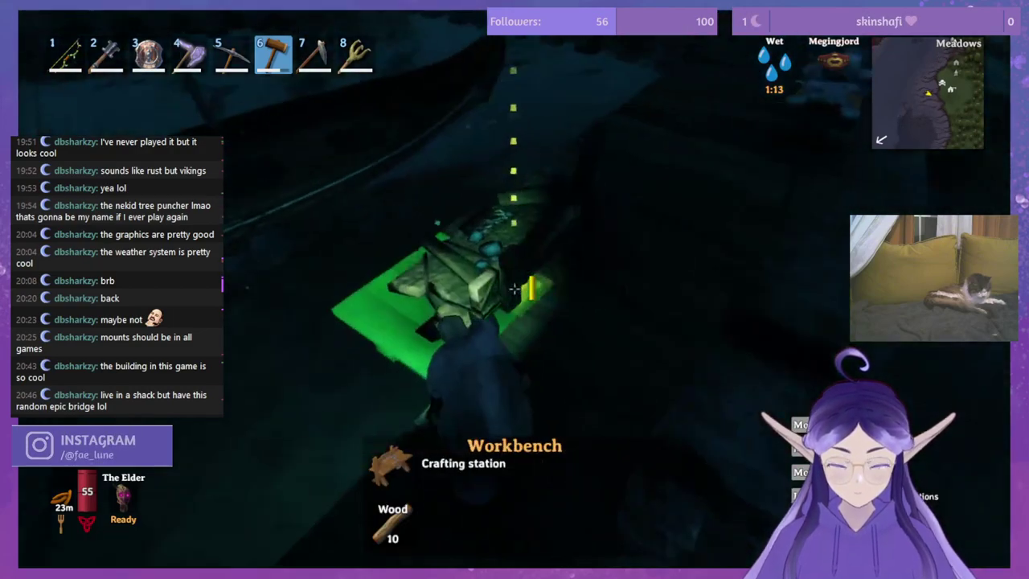
right_click(515, 290)
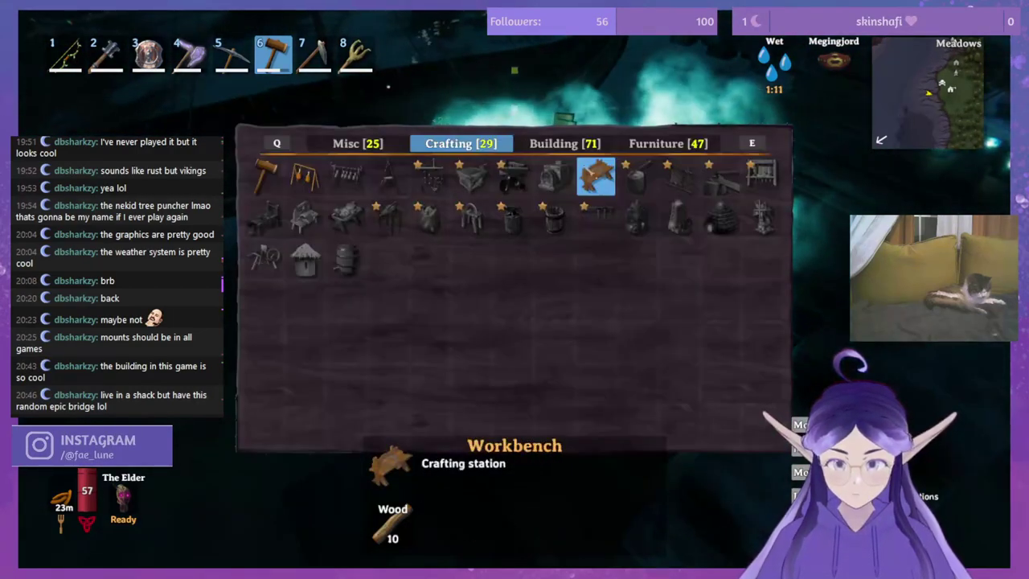
left_click(614, 146)
left_click(347, 176)
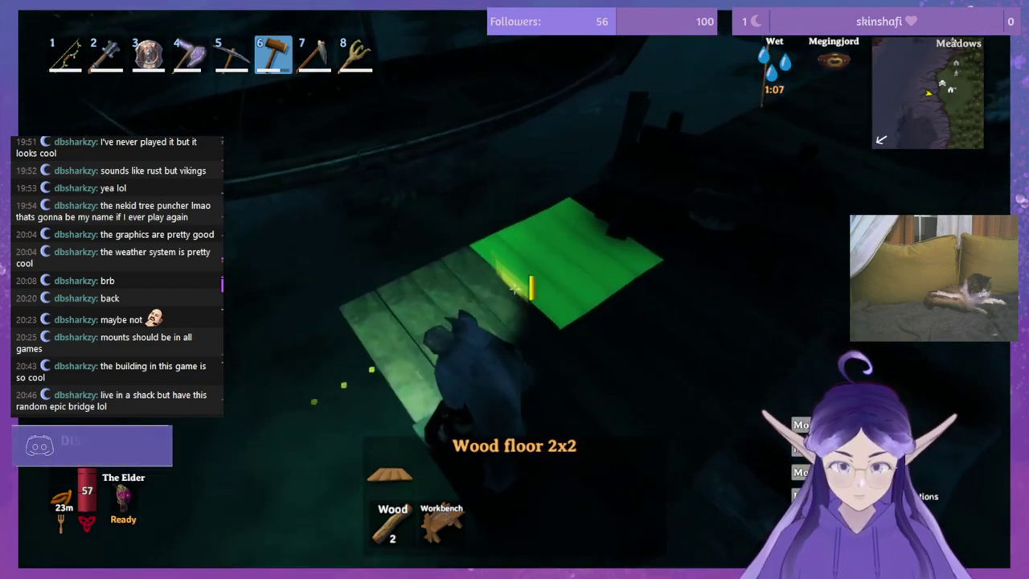
left_click(515, 288)
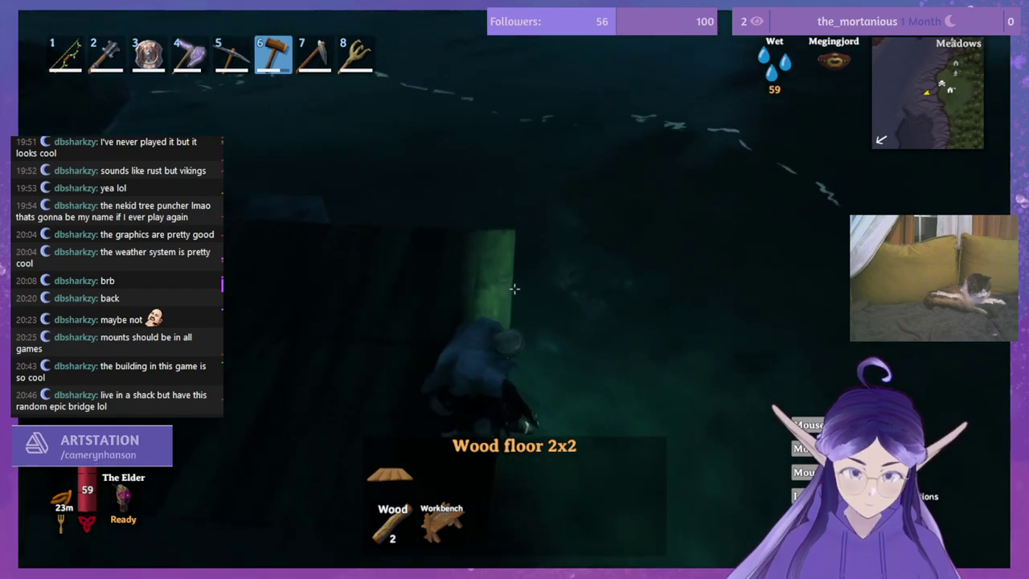
left_click(515, 290)
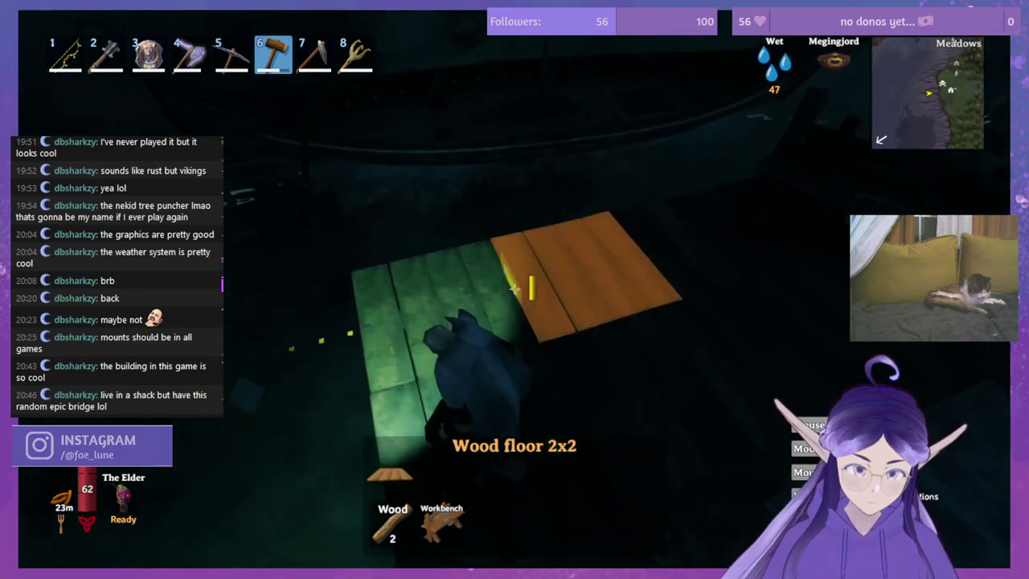
left_click(515, 288)
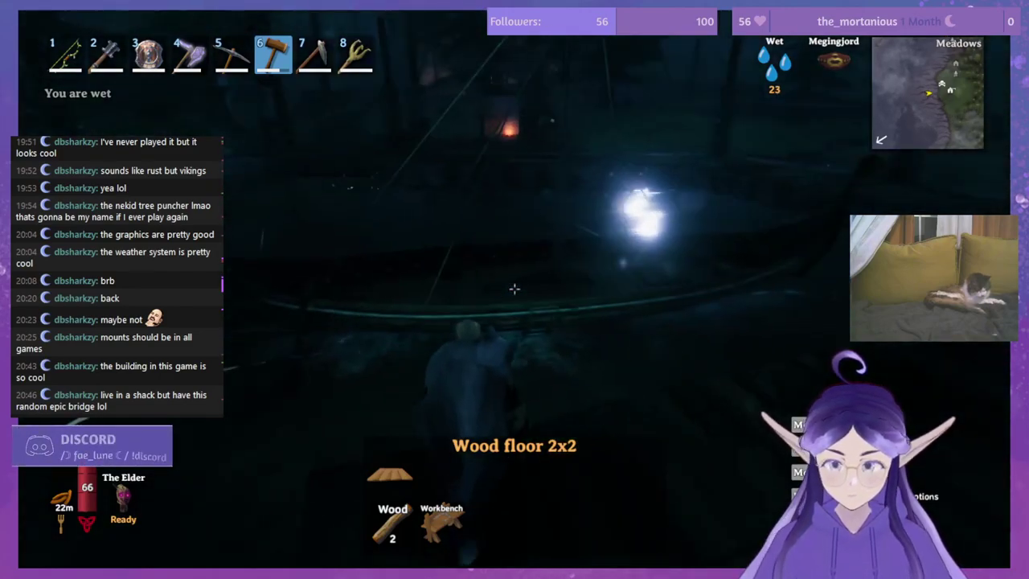
Step: Switch the hammer to Repair and dismantle the Workbench standing on the deck
right_click(514, 288)
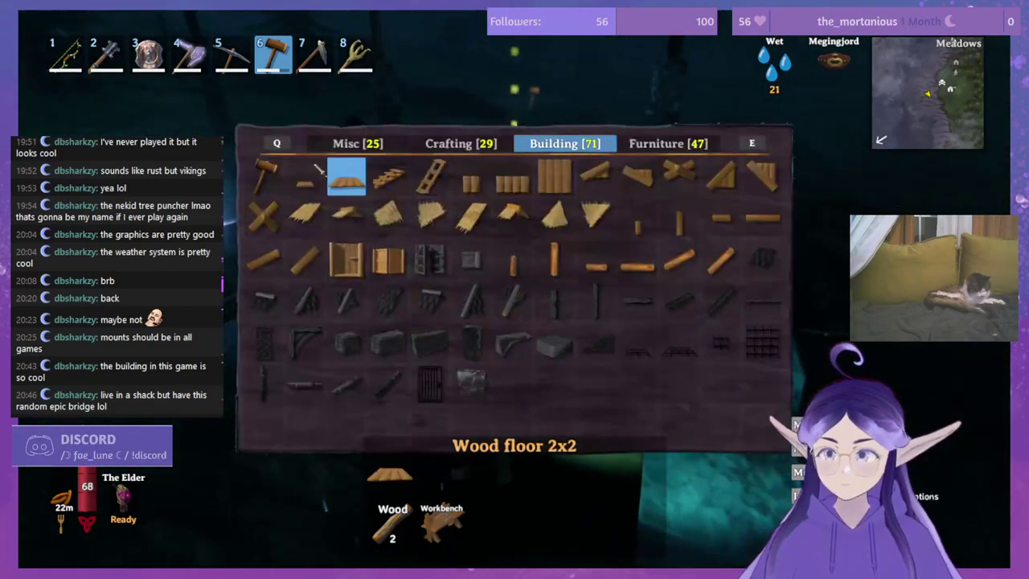
left_click(344, 143)
left_click(266, 176)
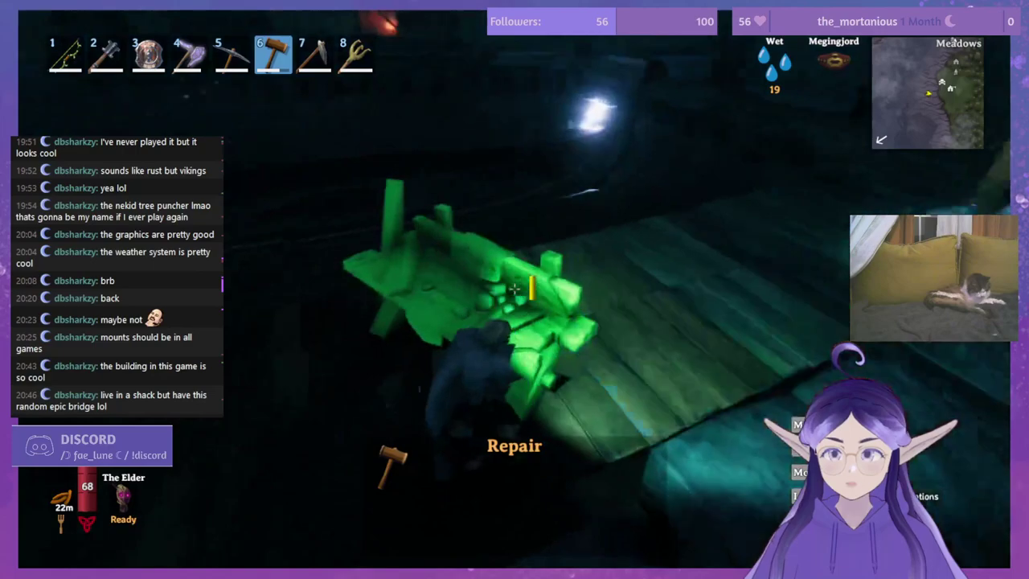
middle_click(515, 287)
Step: Place a new Workbench along the edge of the wooden deck
right_click(515, 288)
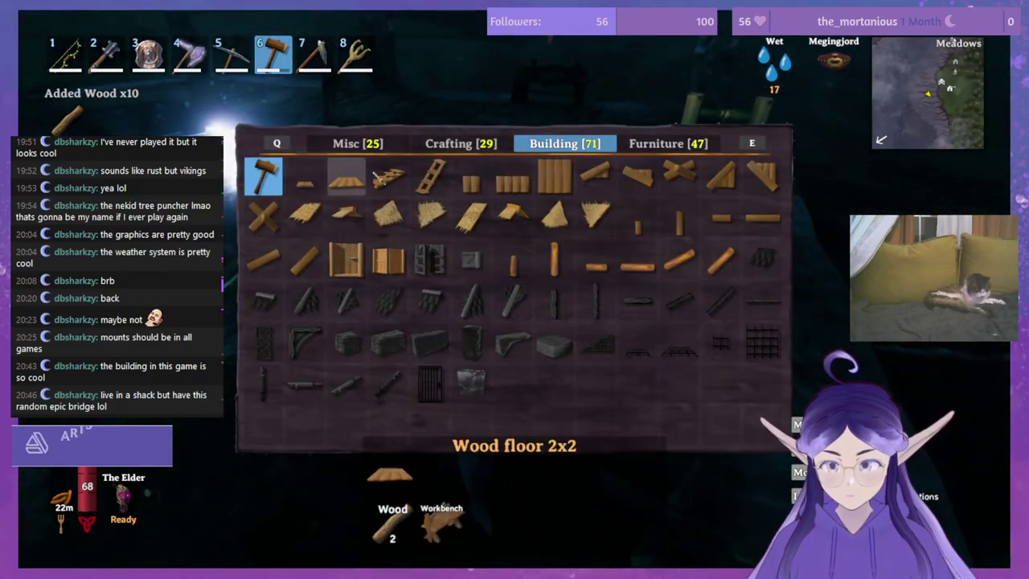
left_click(485, 143)
left_click(593, 183)
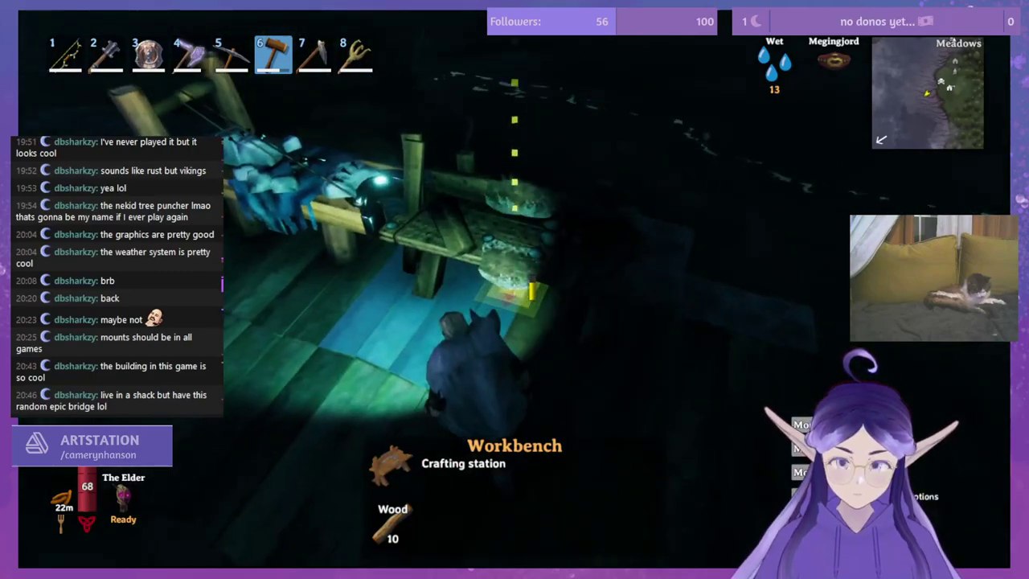
left_click(514, 288)
Step: Put the hammer away and run along the dock past the stone posts towards the shore
key("w")
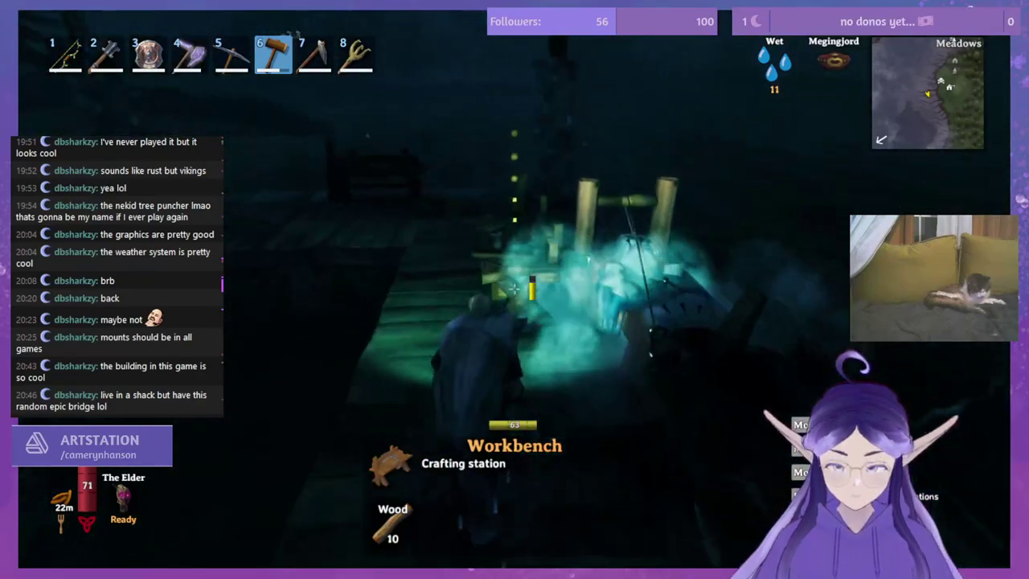
key("6")
key("shift+w")
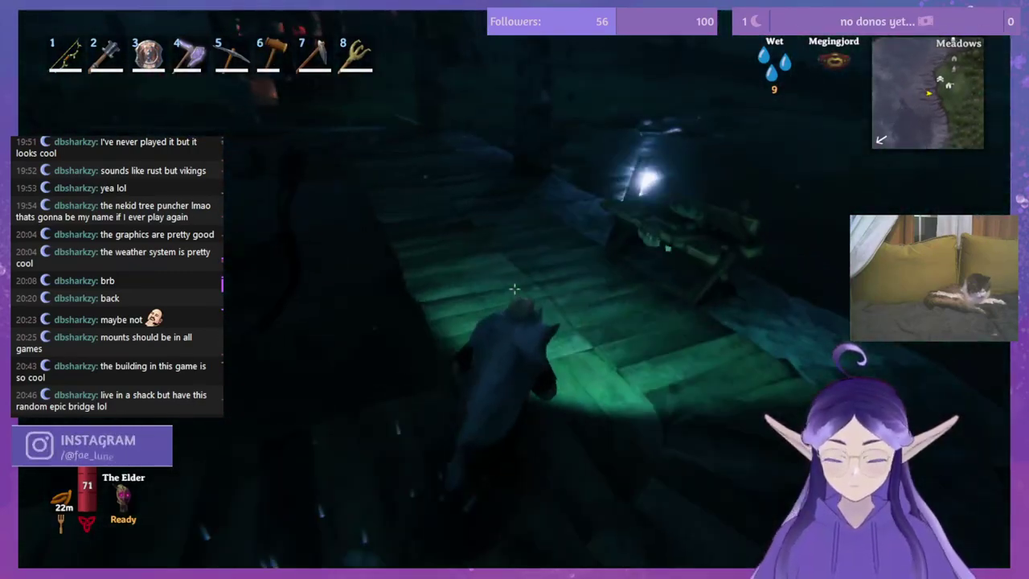
key("shift+w")
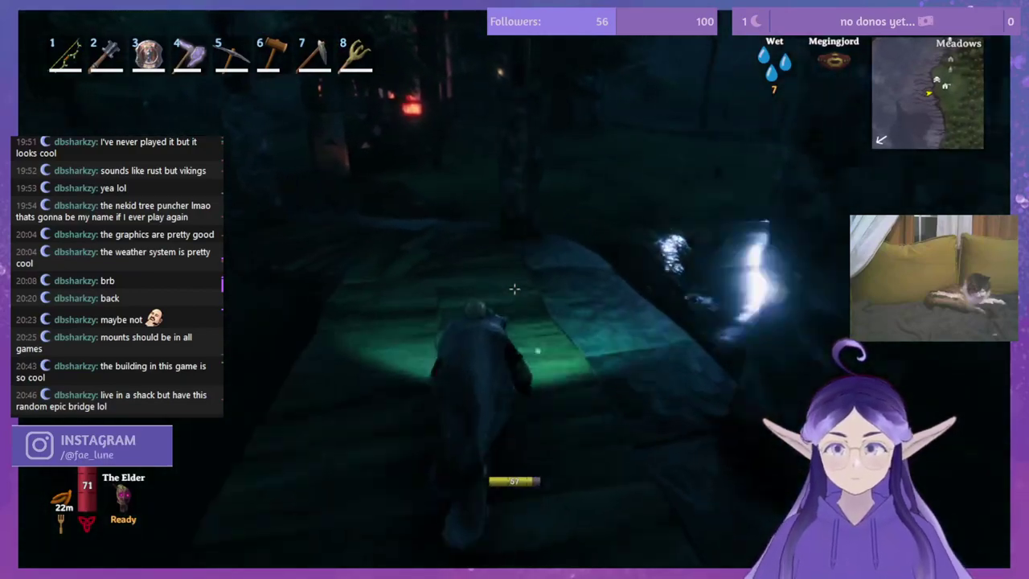
key("w")
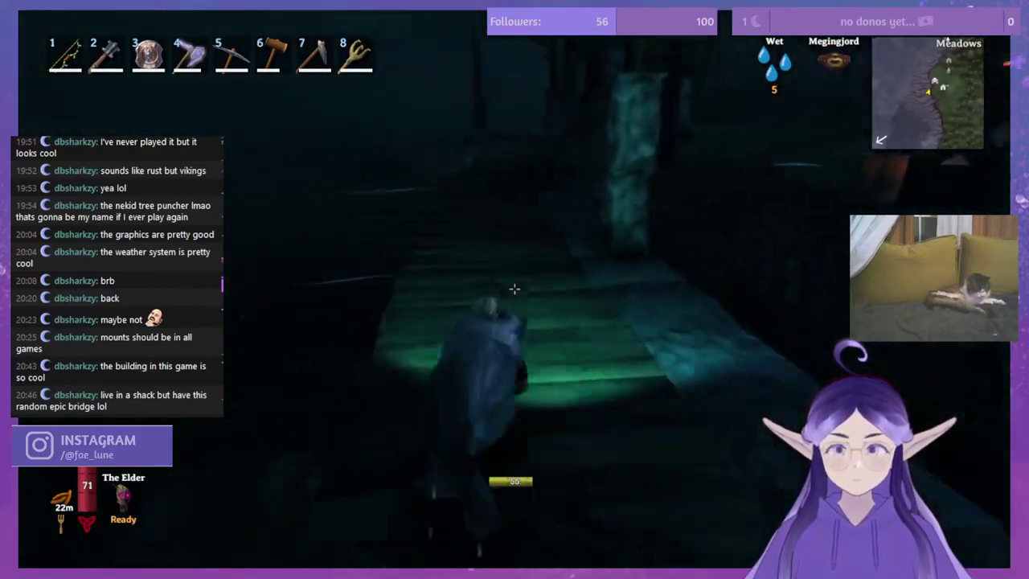
key("w")
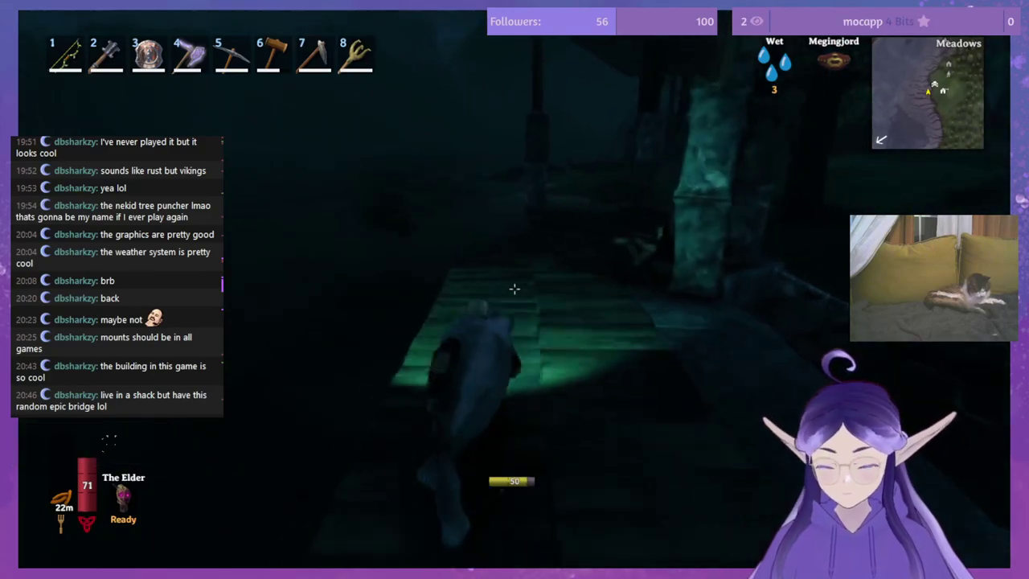
key("w")
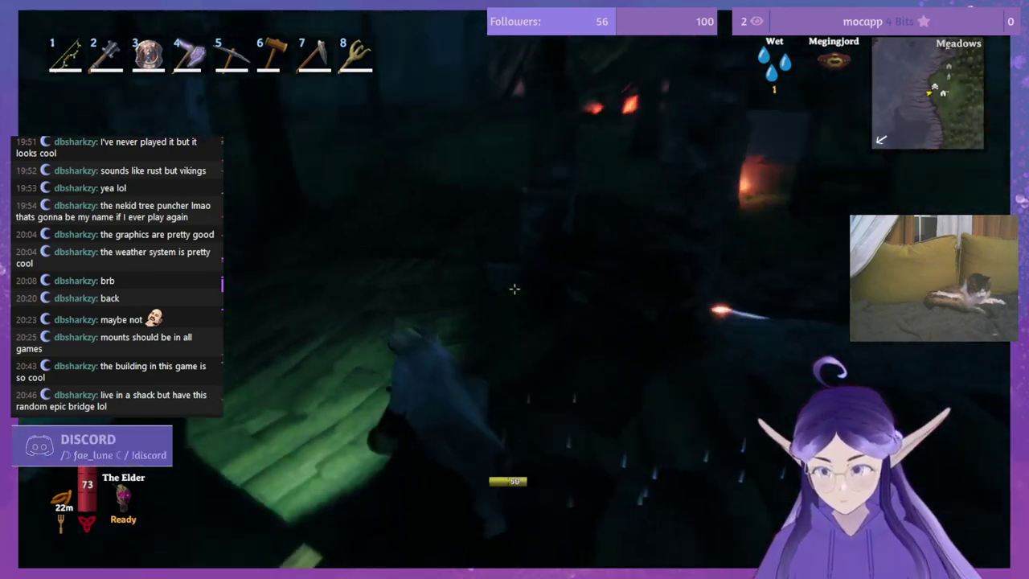
Step: Drop off the dock's edge to collect the floating wood and swim on alongside the stone wall
key("w")
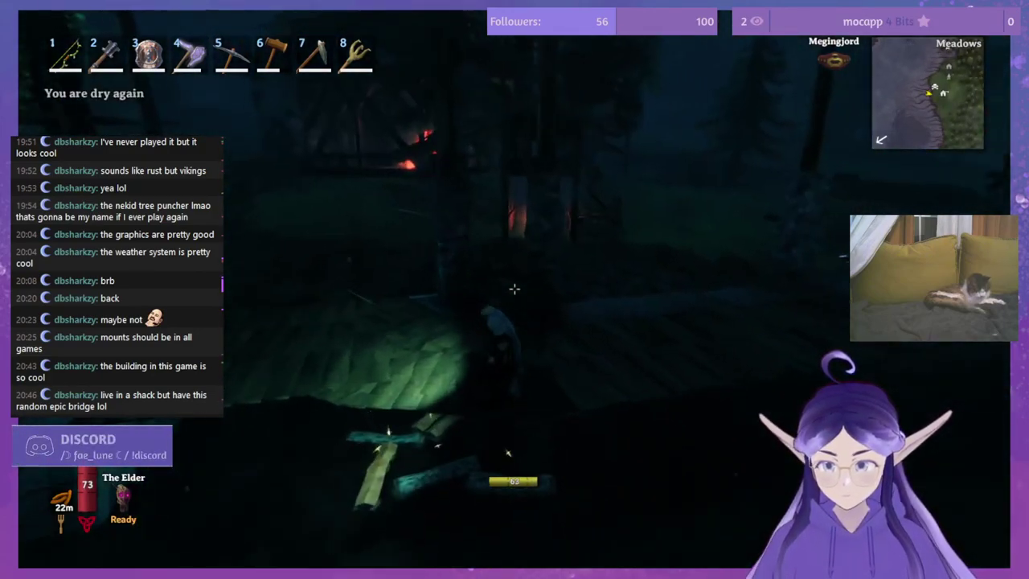
key("w")
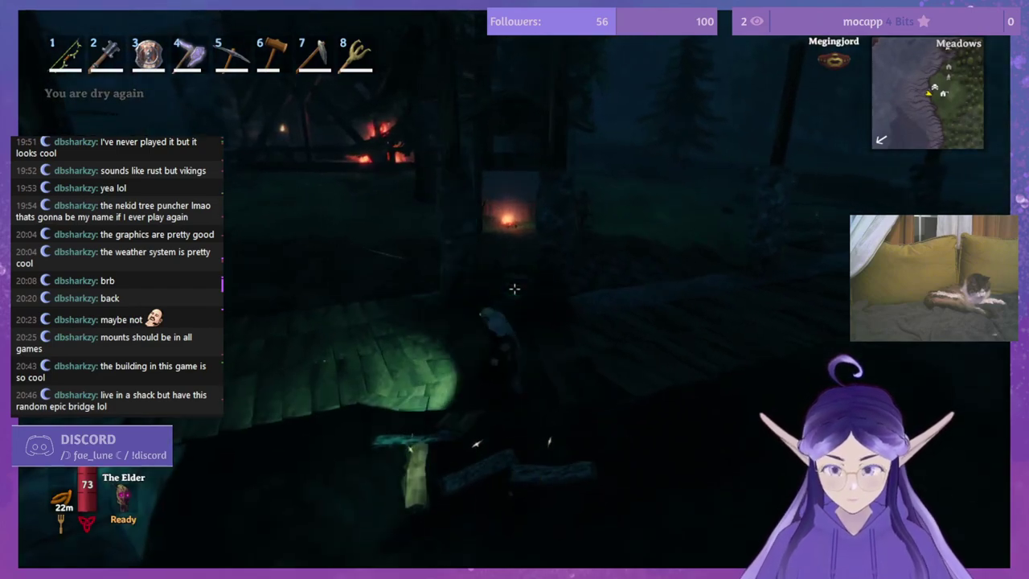
key("w")
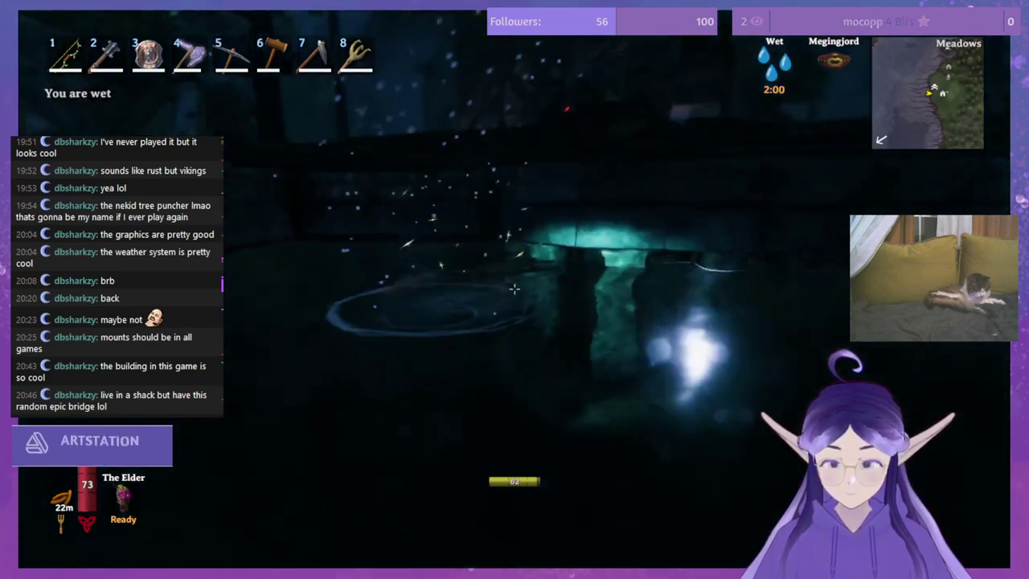
key("w")
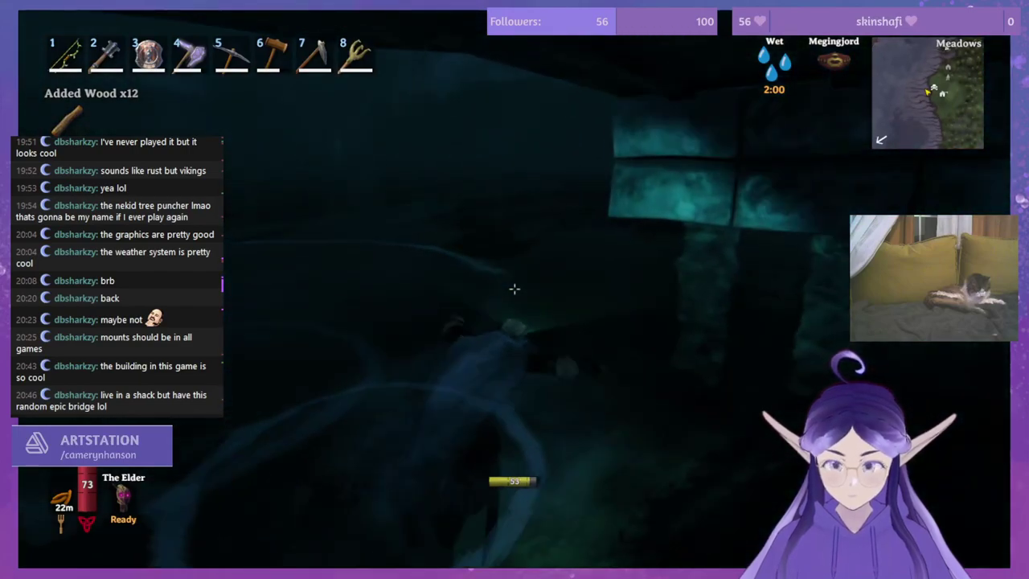
key("w")
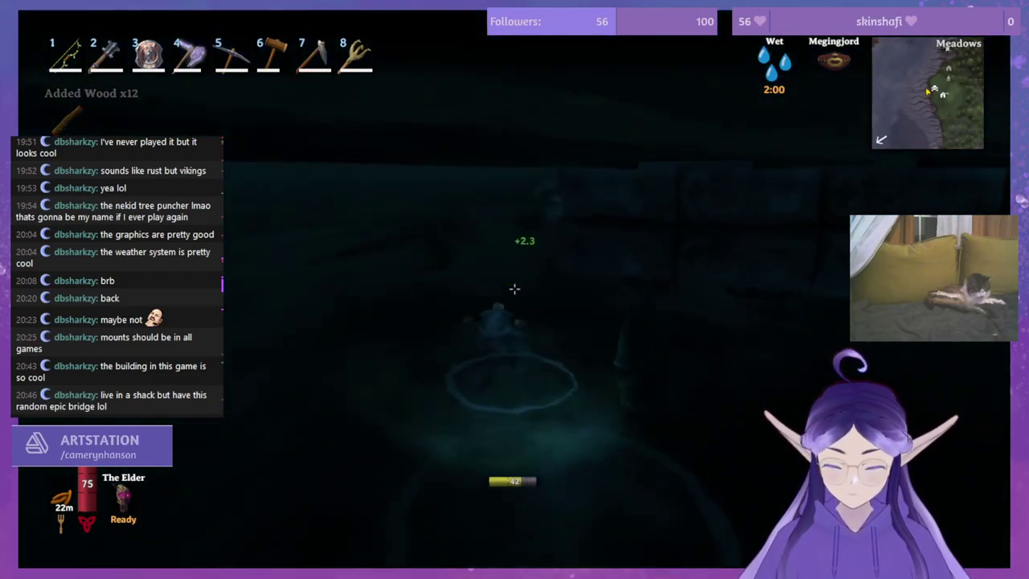
Step: Swim alongside the stone wall to the shore and run up the bank towards the fire-lit buildings
key("w")
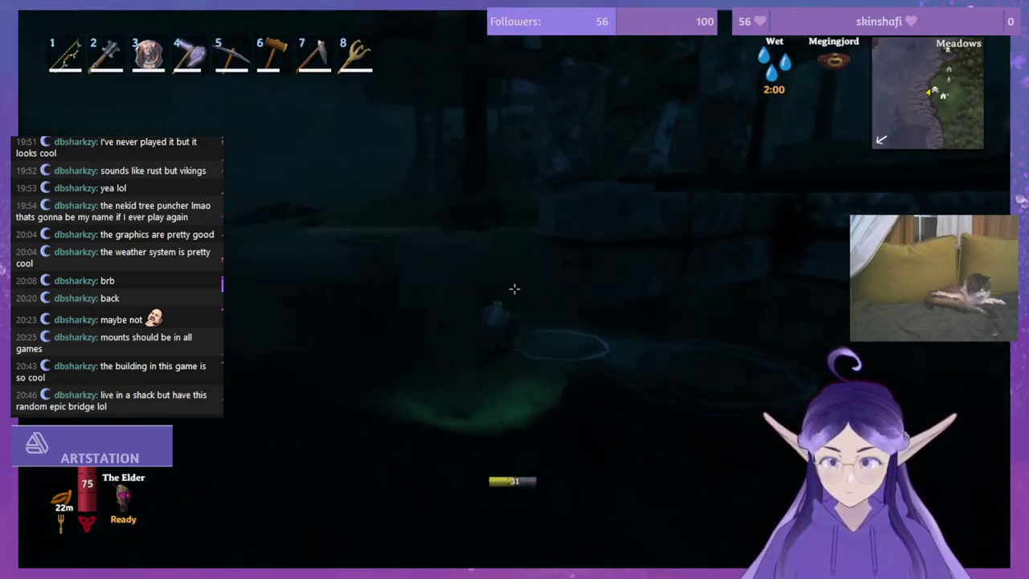
key("w")
key("w")
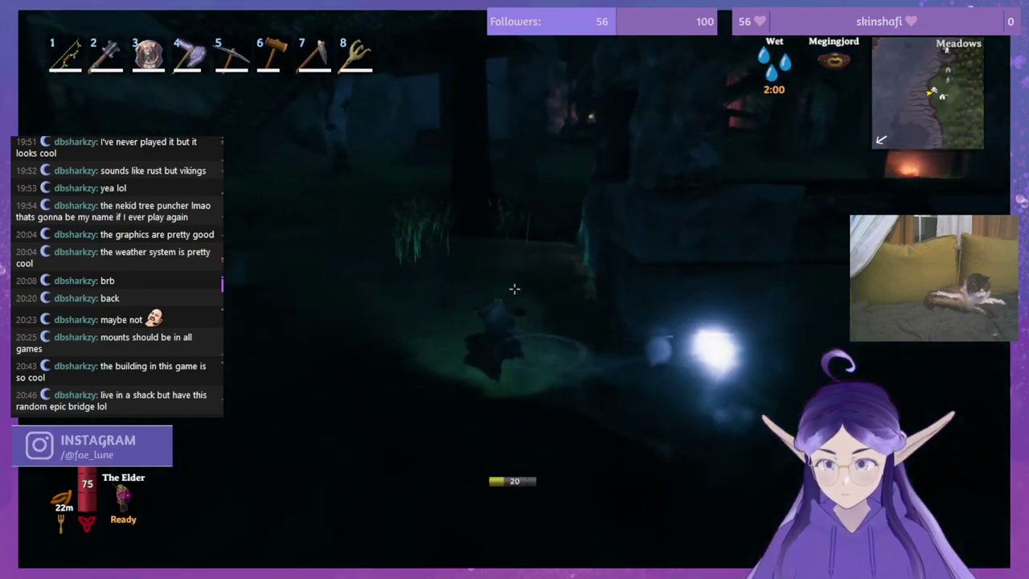
key("w")
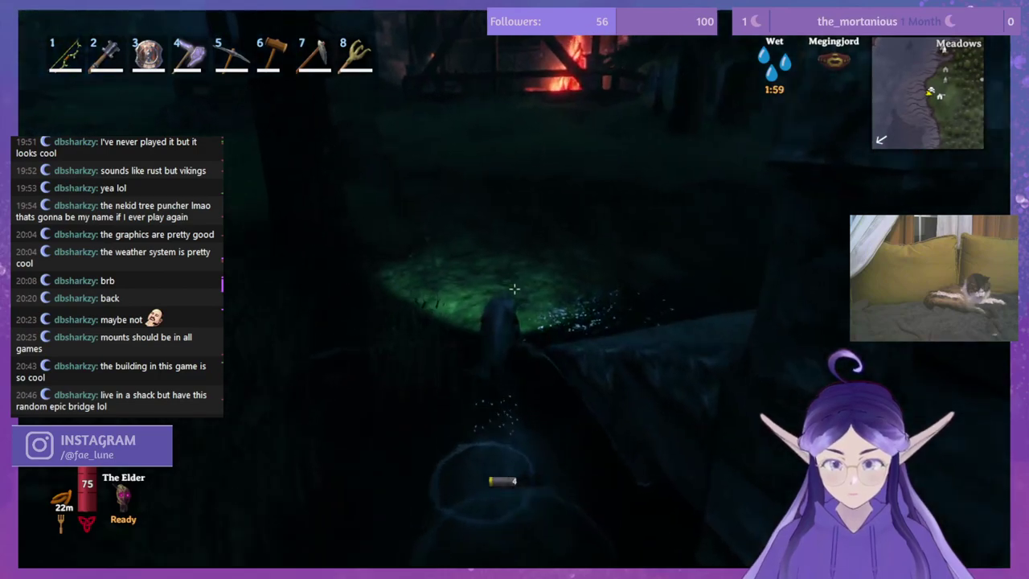
key("w")
key("w")
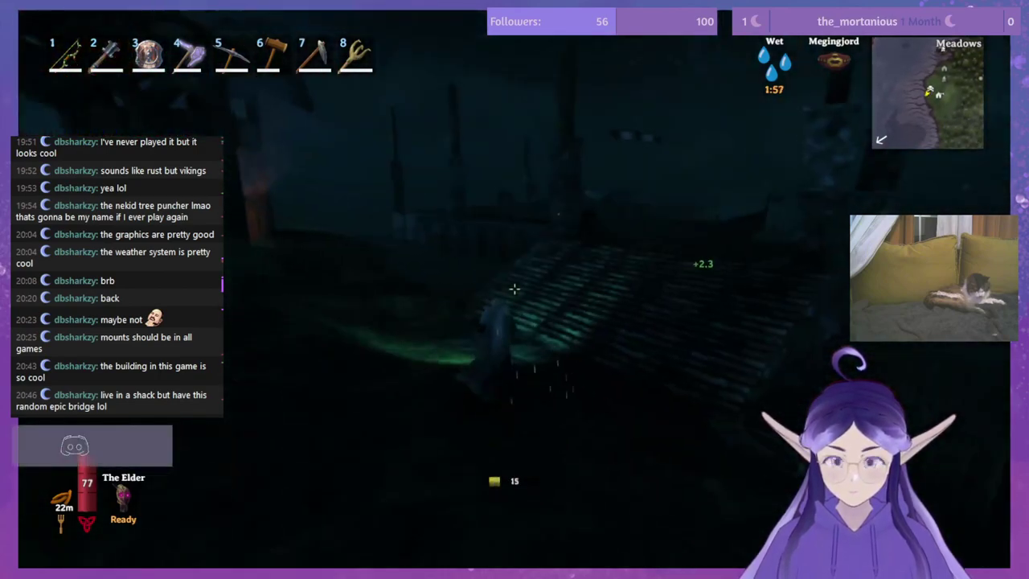
key("w")
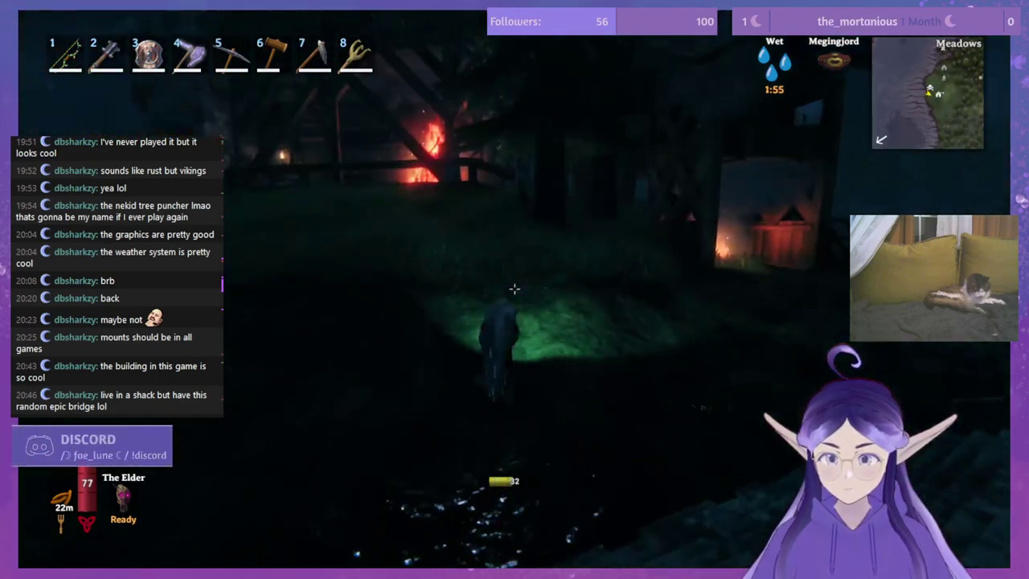
Step: Run to the bed in the fire-lit house, set it as the spawn point and sleep in it
key("w")
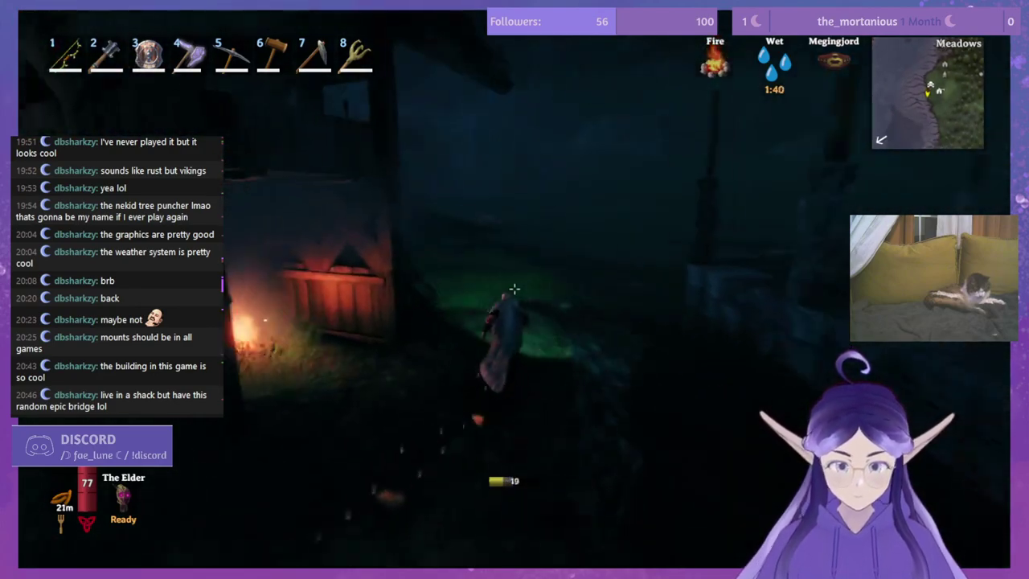
key("w")
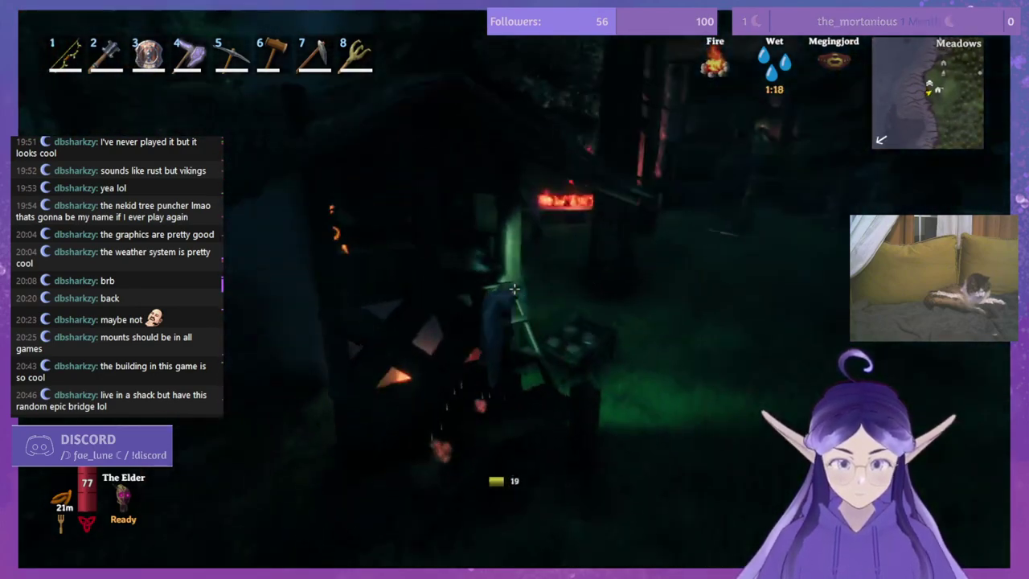
key("w")
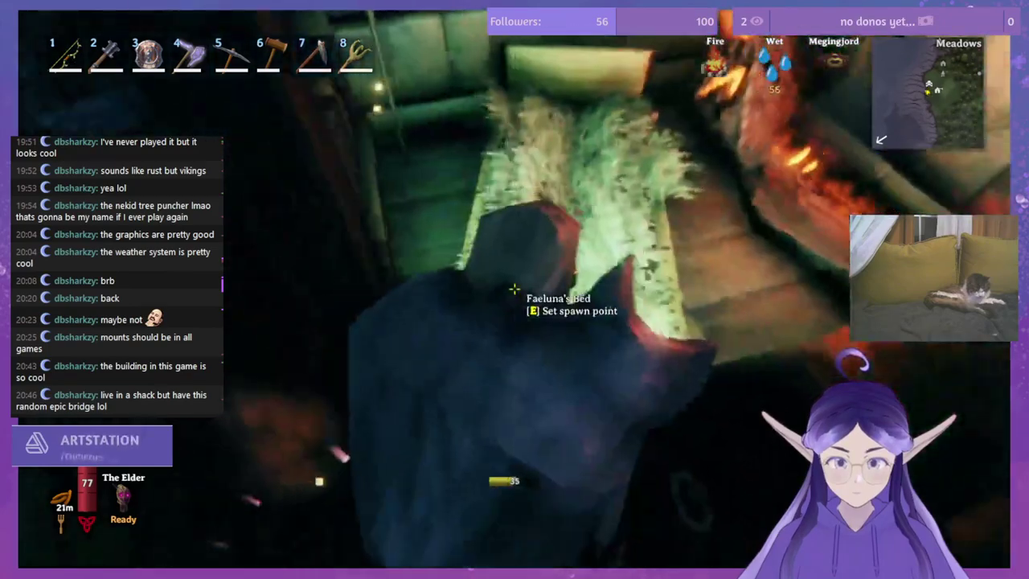
key("e")
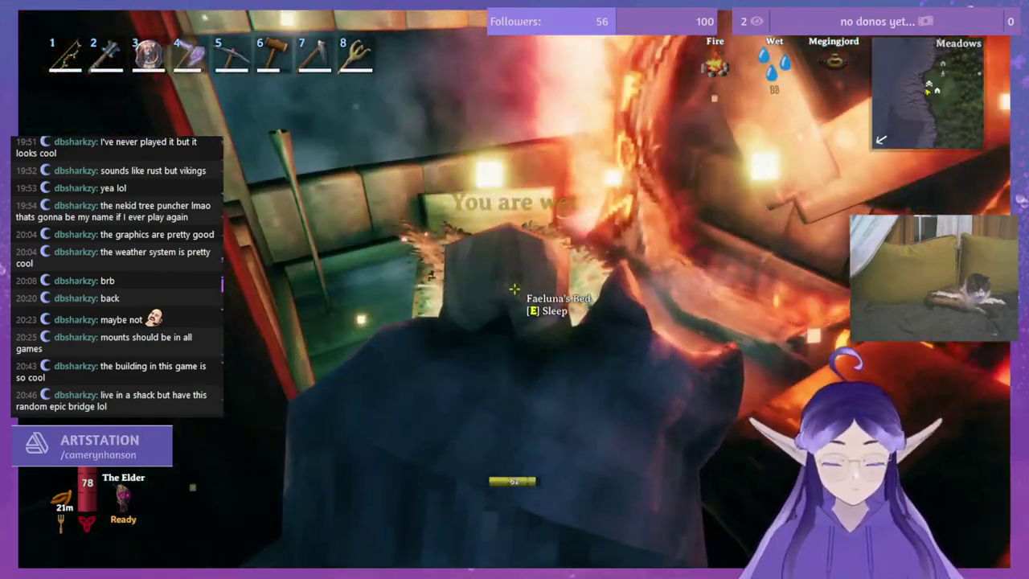
key("e")
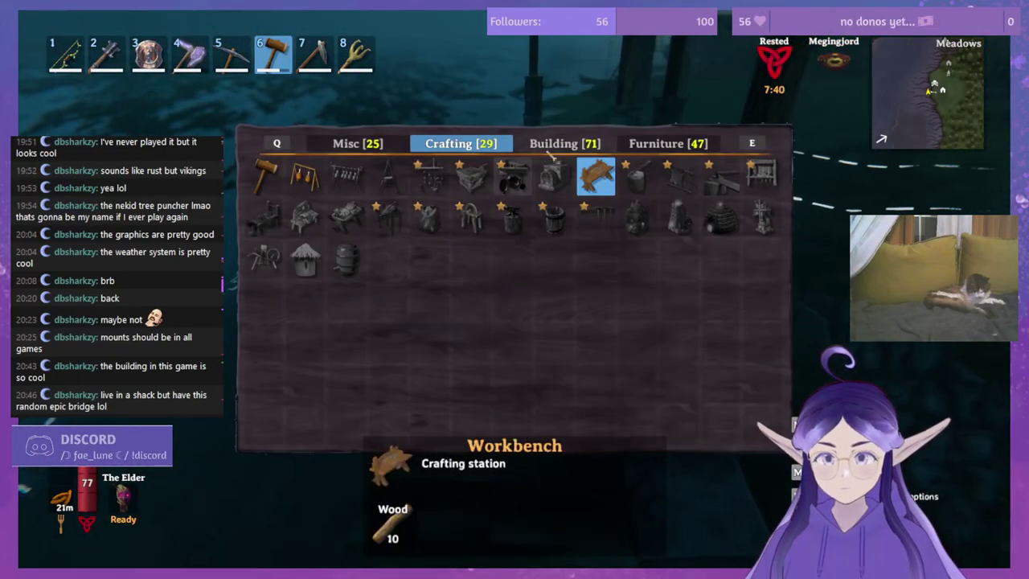
Step: Choose the Stone stair as the building piece and try to place it along the edges of the dock
left_click(551, 147)
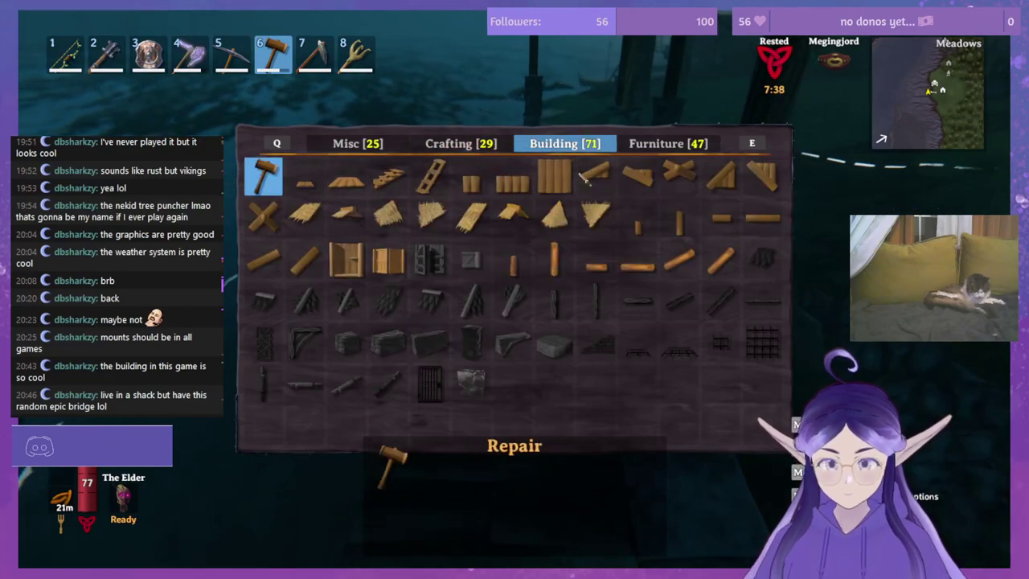
left_click(552, 148)
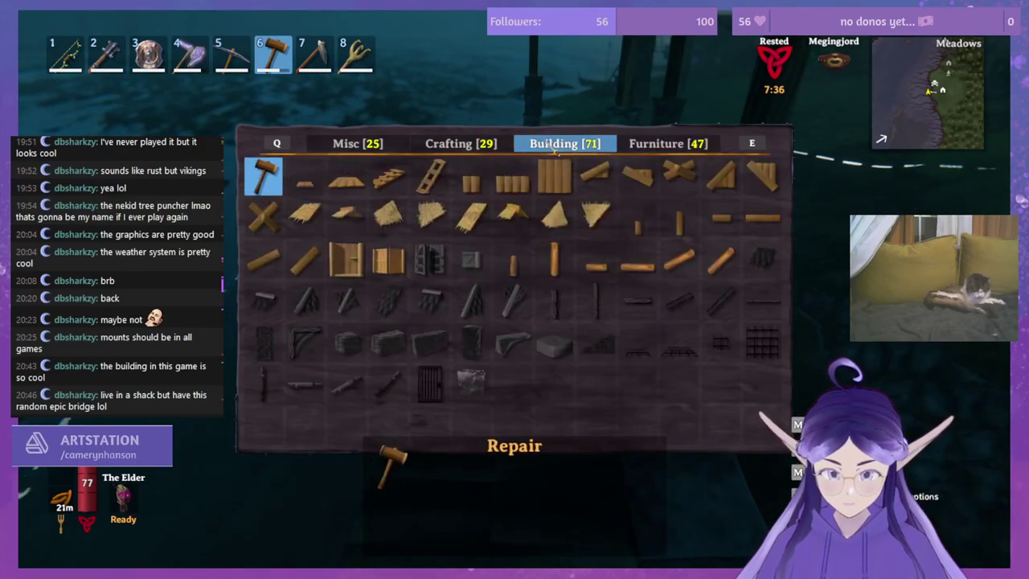
left_click(597, 346)
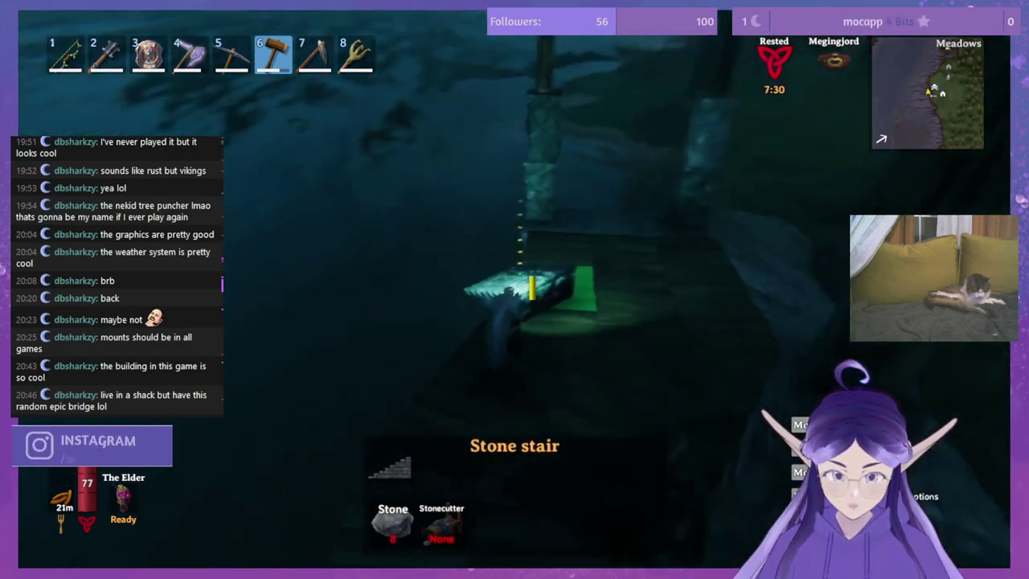
key("w")
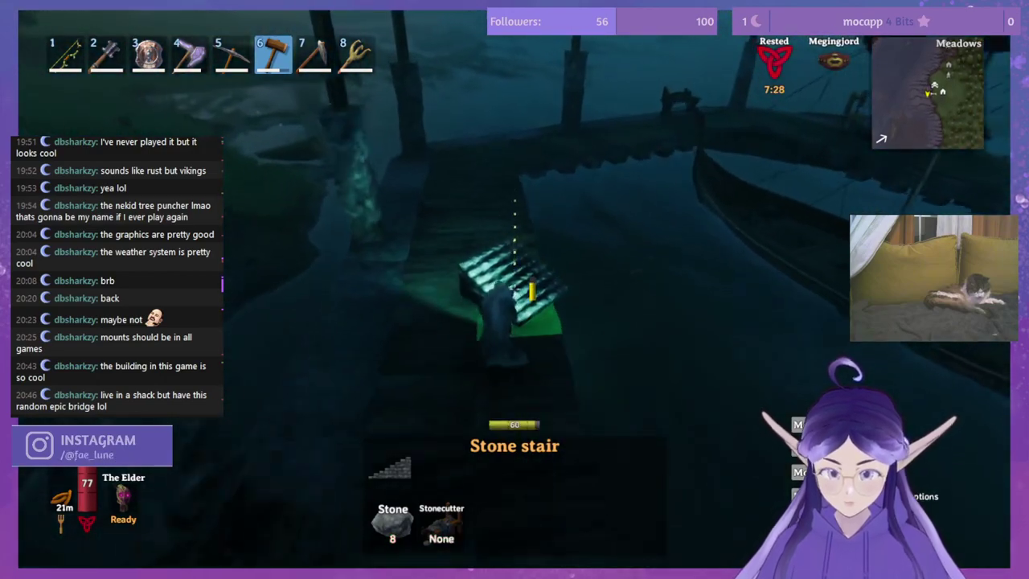
left_click(514, 289)
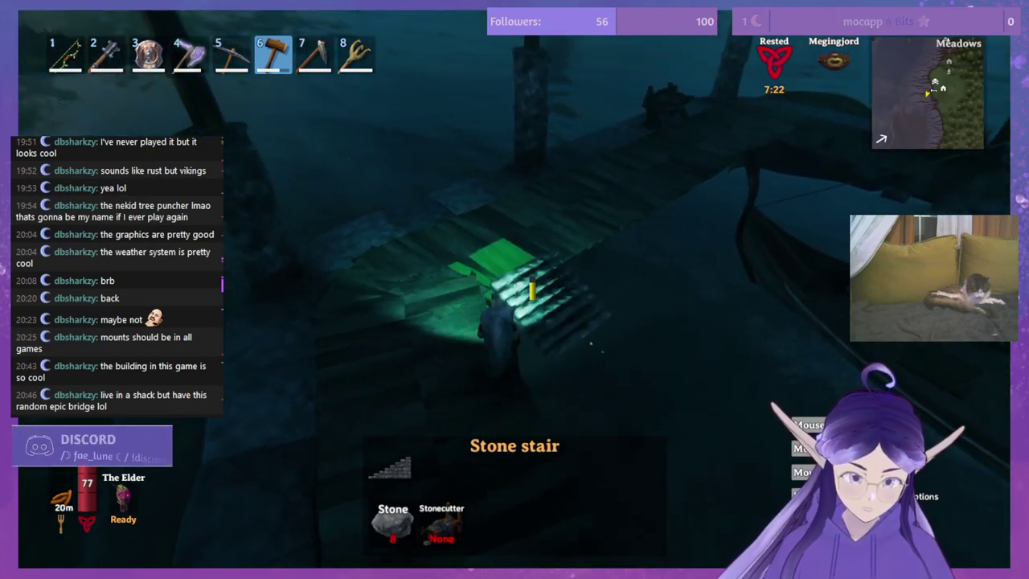
left_click(515, 290)
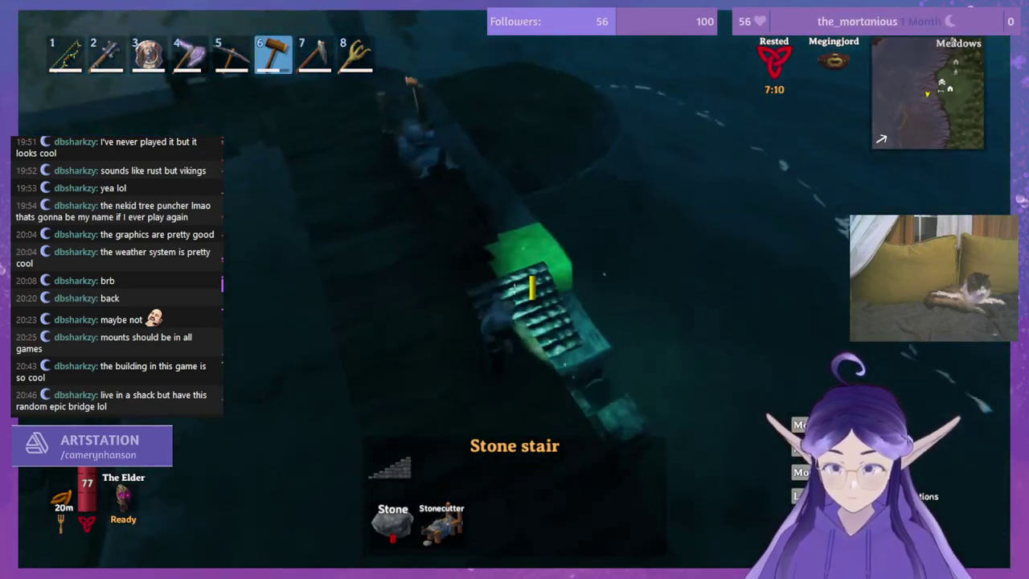
left_click(514, 288)
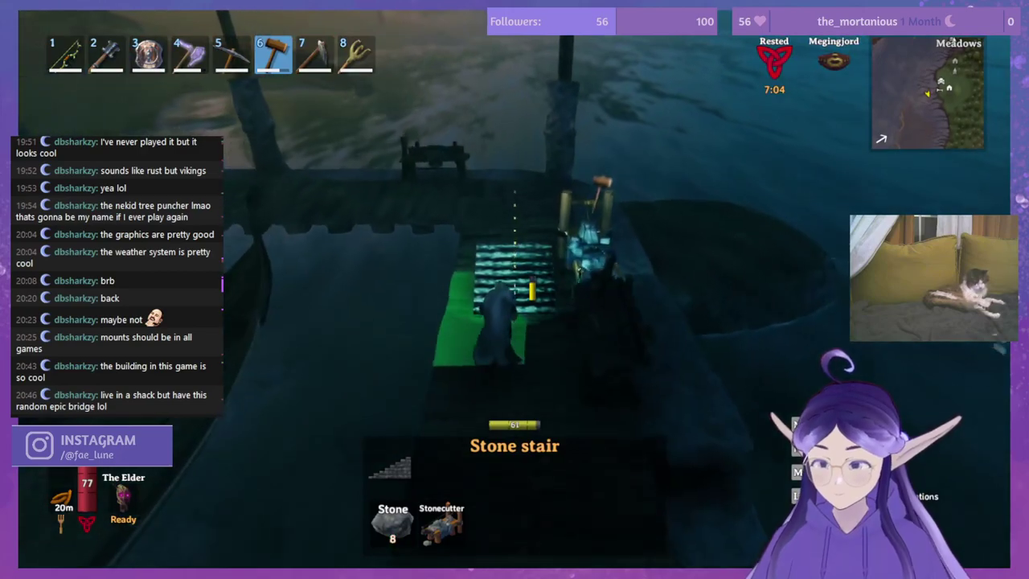
Step: Put the hammer away and run along the dock to the deck beside the moored ship
key("shift+w")
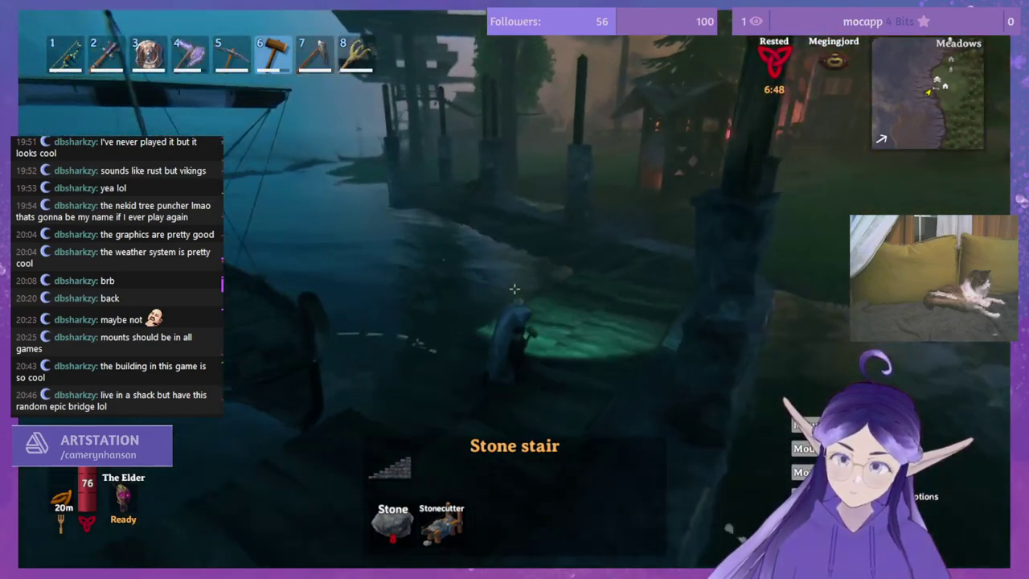
key("r")
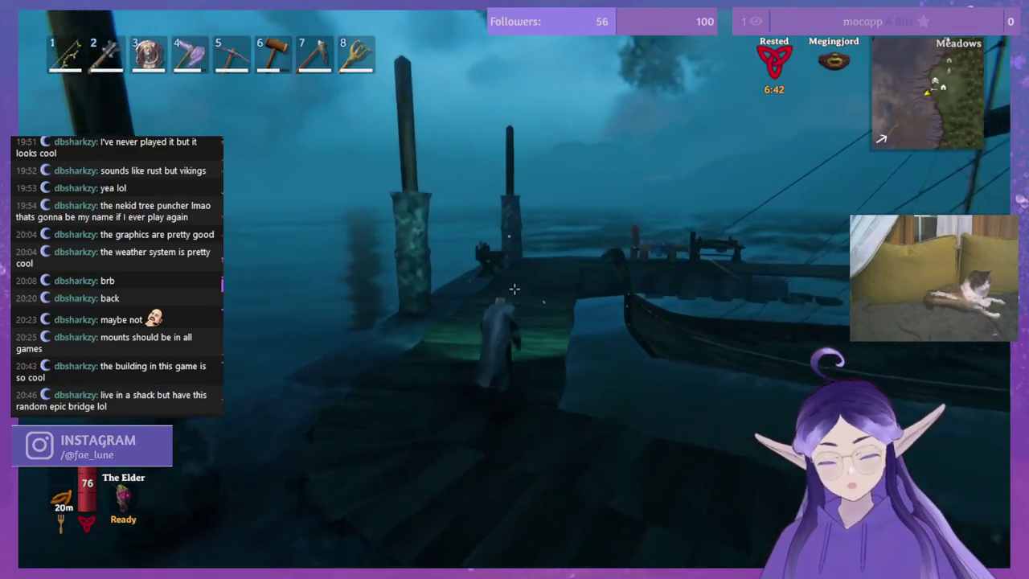
key("shift+w")
key("shift+w")
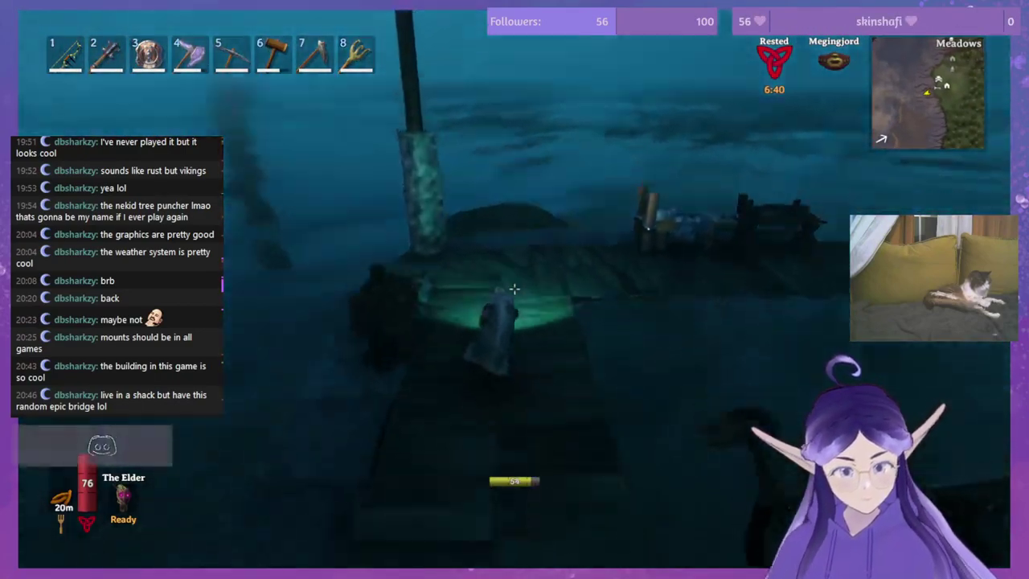
key("w")
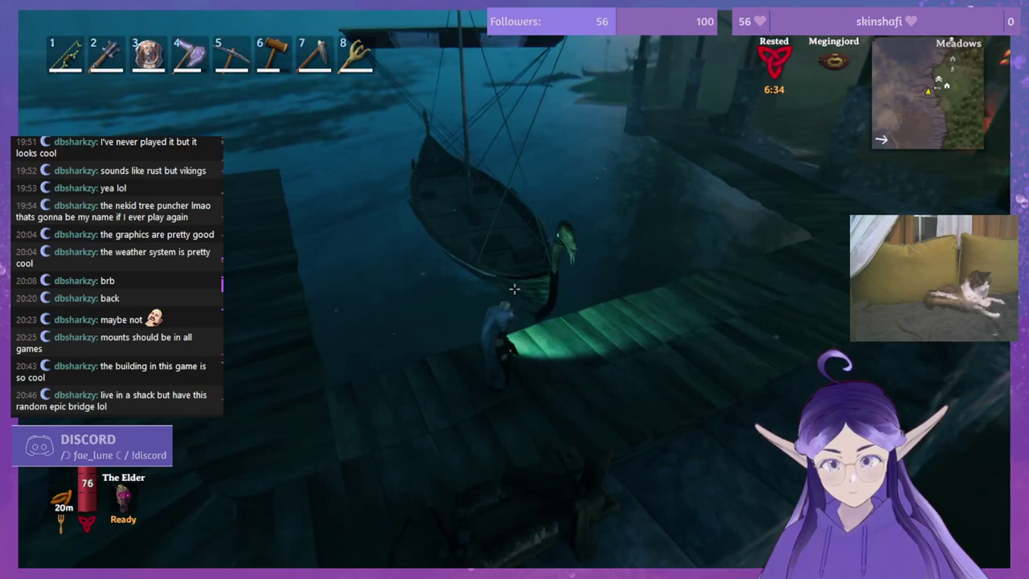
Step: Take out the hammer, choose the Wood stair and try fitting it to the dock's edge beside the ship's prow
key("6")
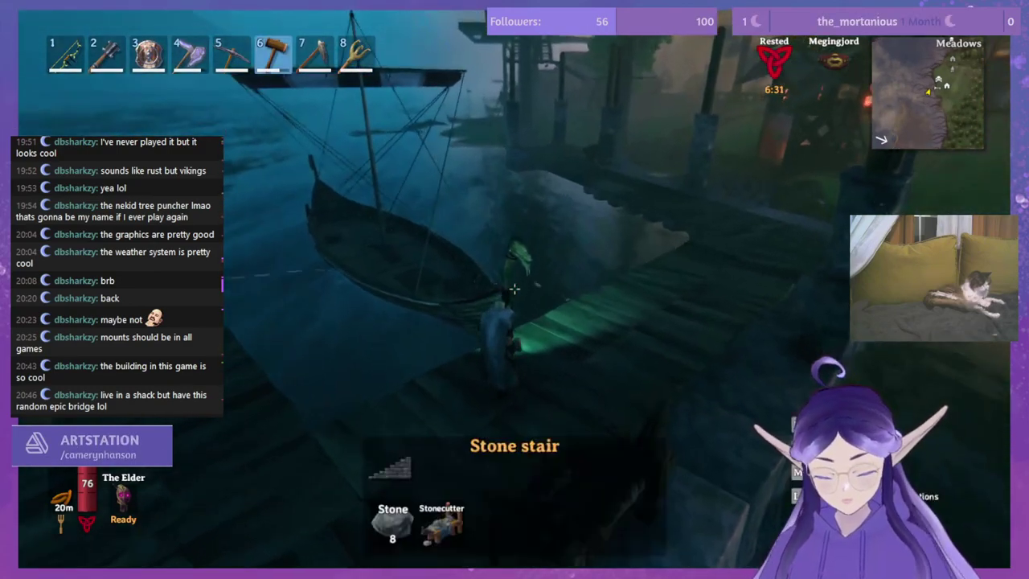
right_click(515, 288)
left_click(388, 177)
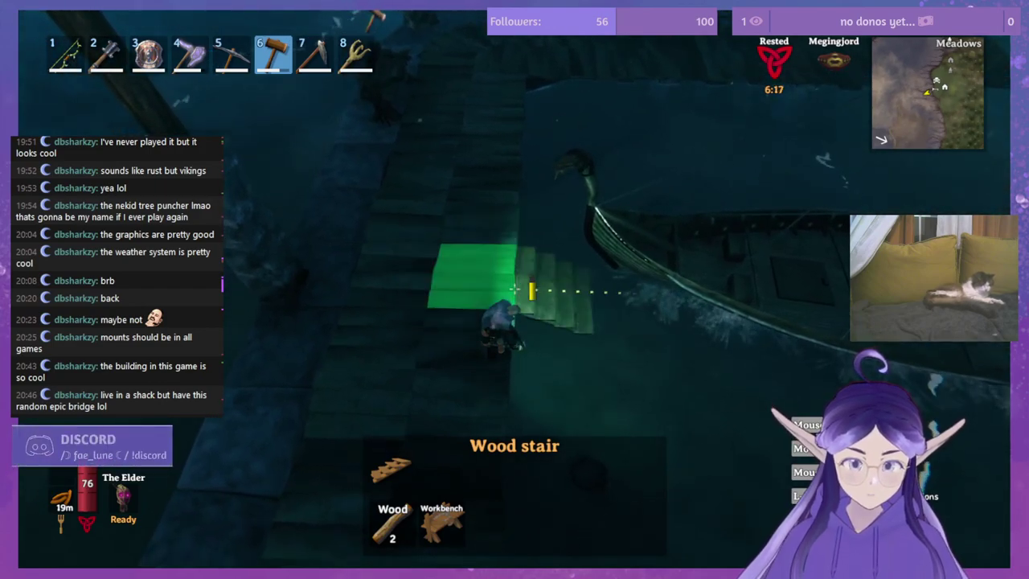
left_click(514, 289)
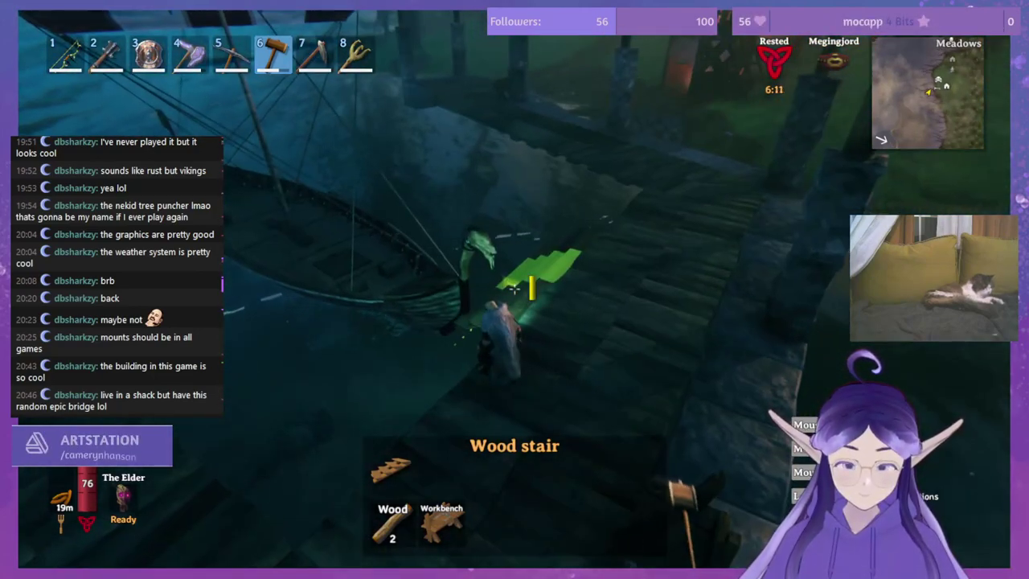
left_click(515, 287)
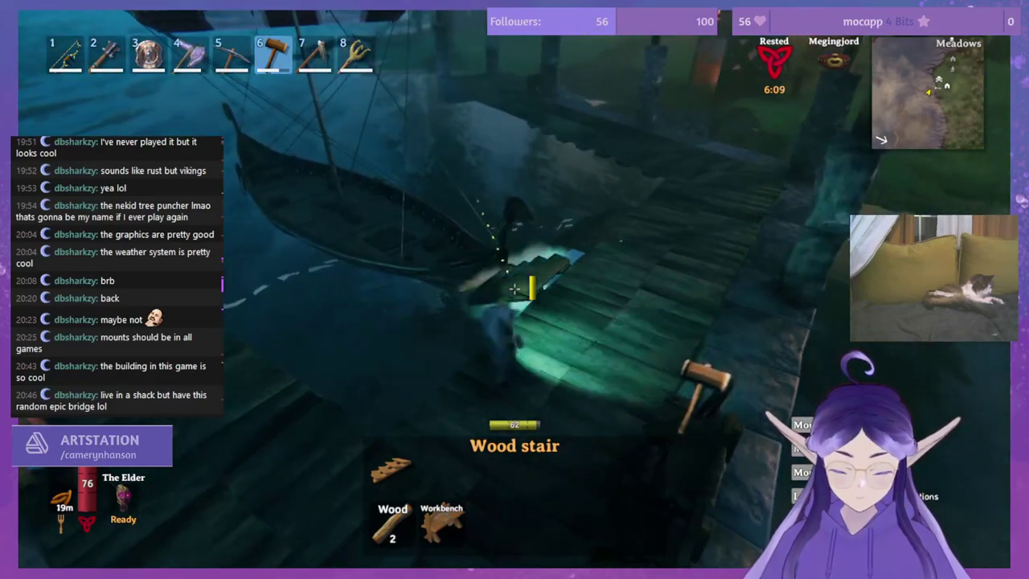
left_click(515, 288)
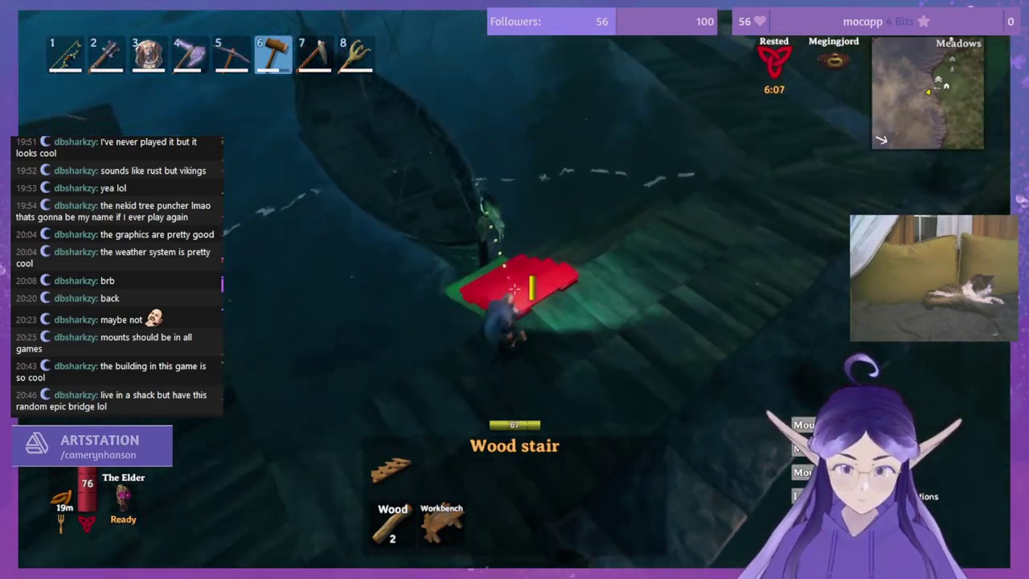
left_click(515, 288)
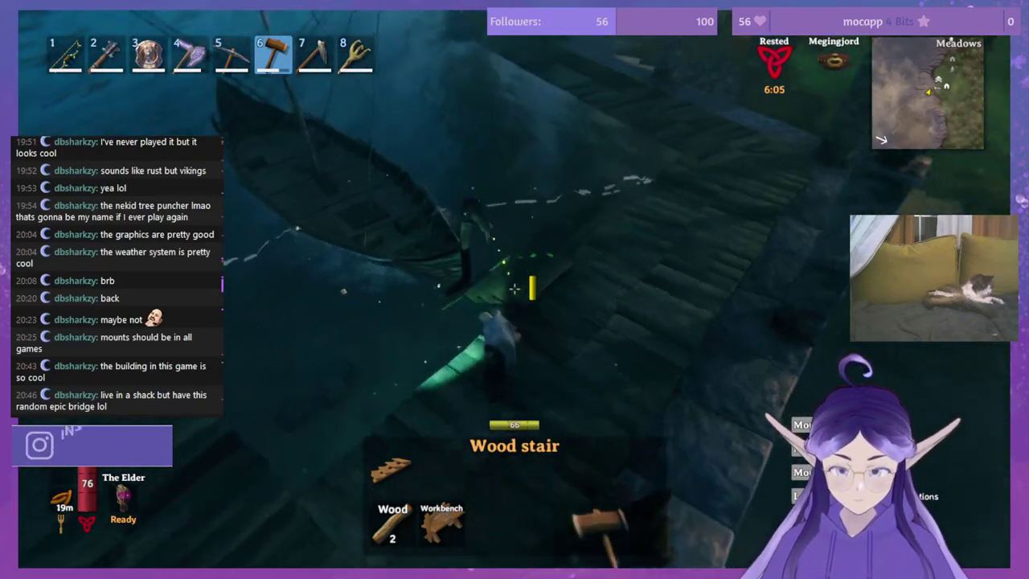
left_click(515, 288)
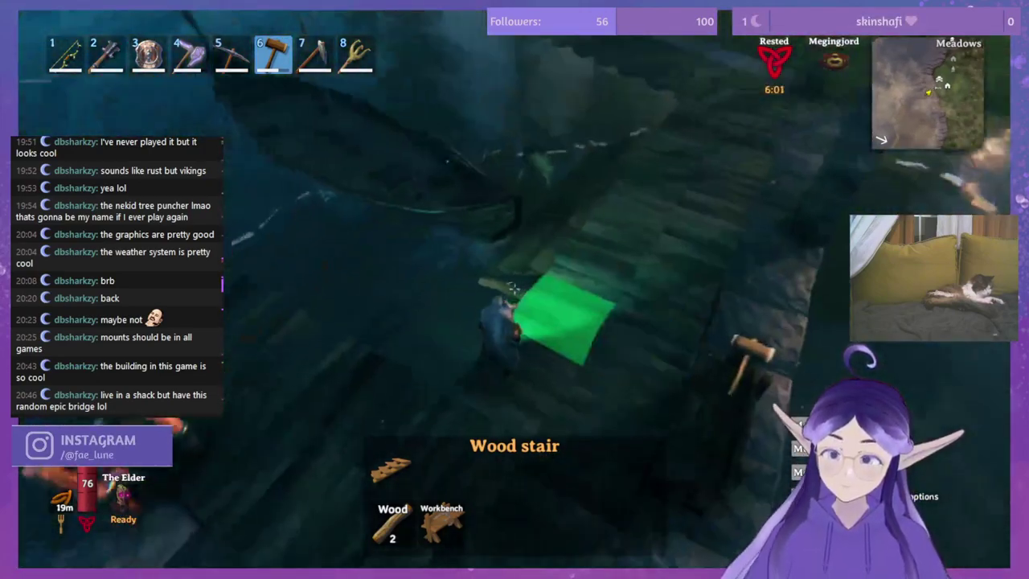
Step: Try other Wood stair positions along the deck between the shore side and the ship
left_click(515, 288)
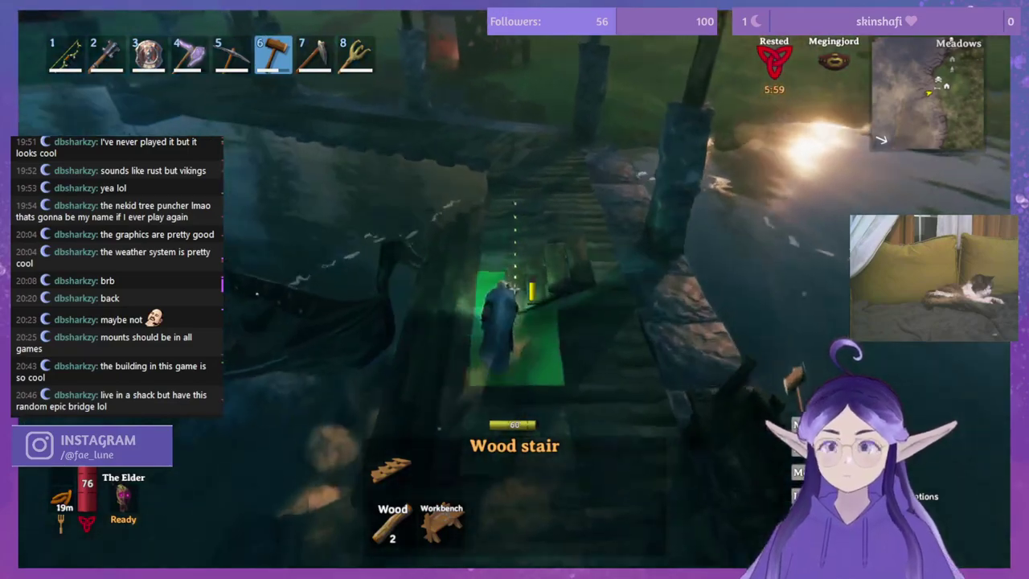
left_click(515, 288)
left_click(515, 289)
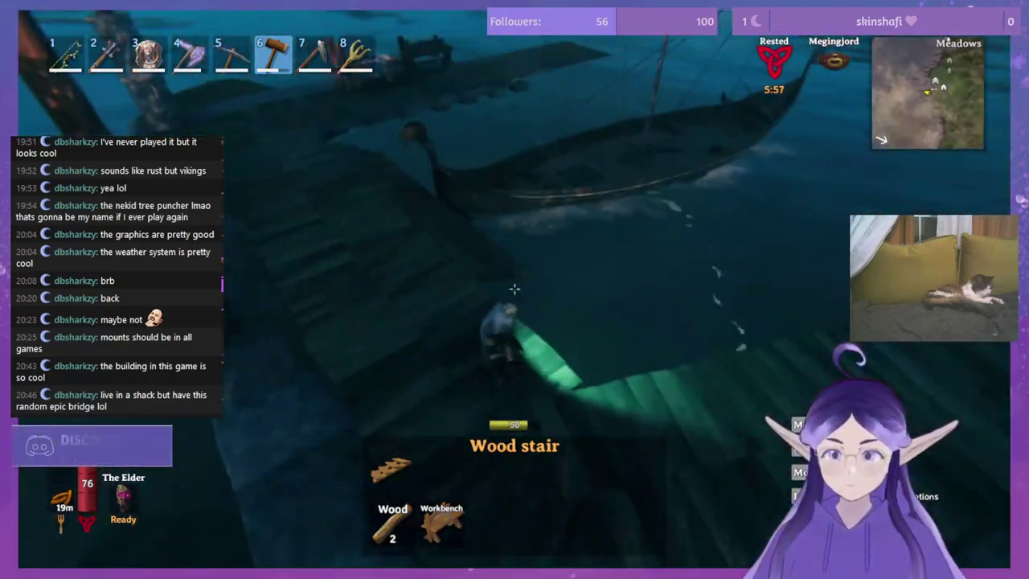
left_click(514, 288)
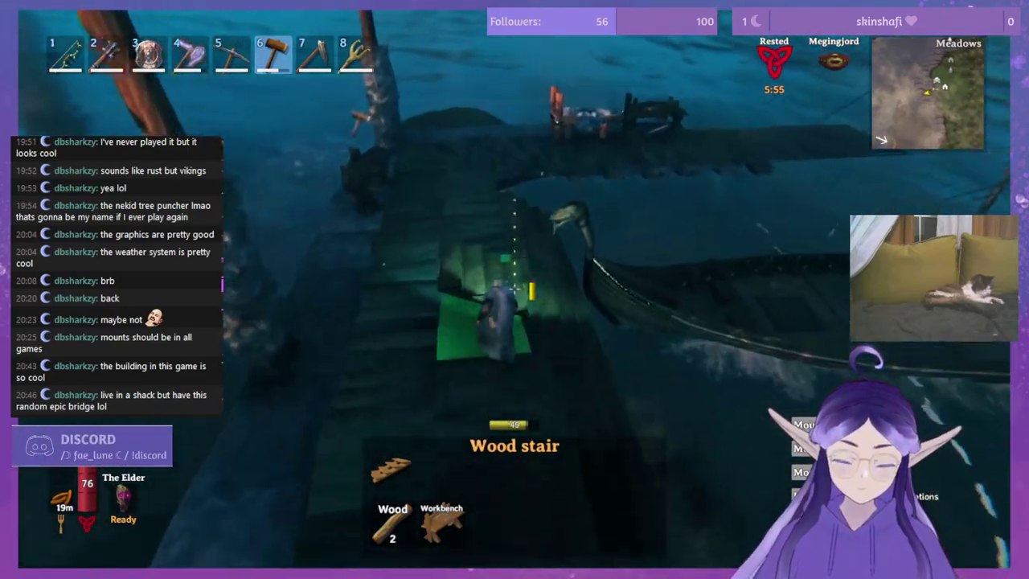
key("w")
left_click(515, 289)
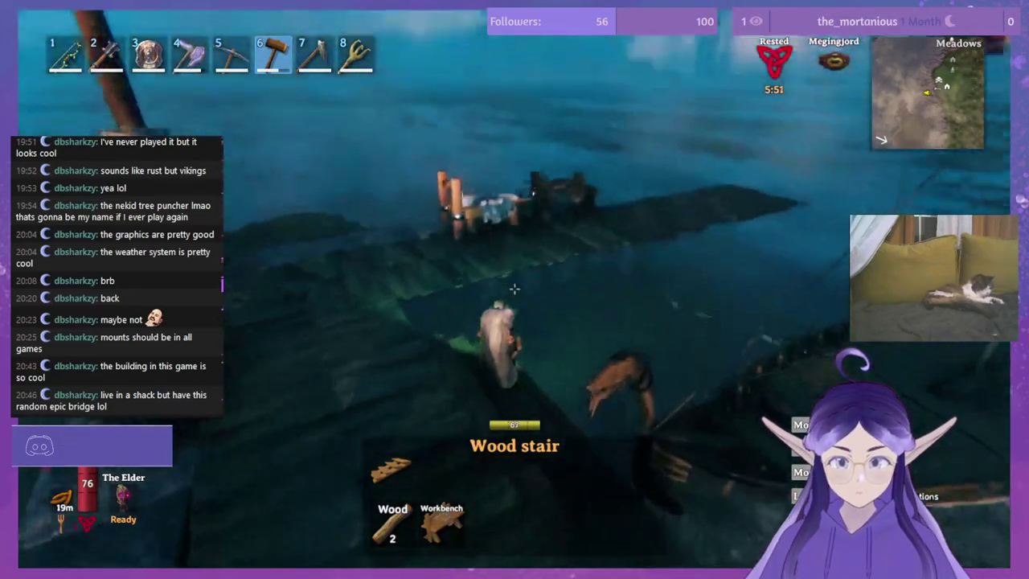
Step: Place a Wood stair down to the water at the dock's inner corner near the stonecutter, and reopen the building pieces
left_click(514, 288)
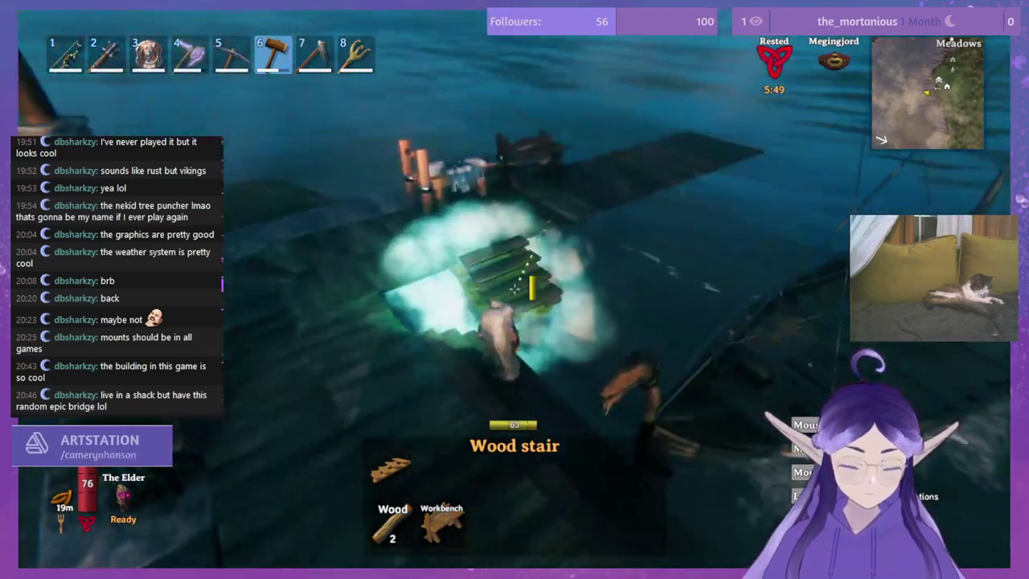
key("w")
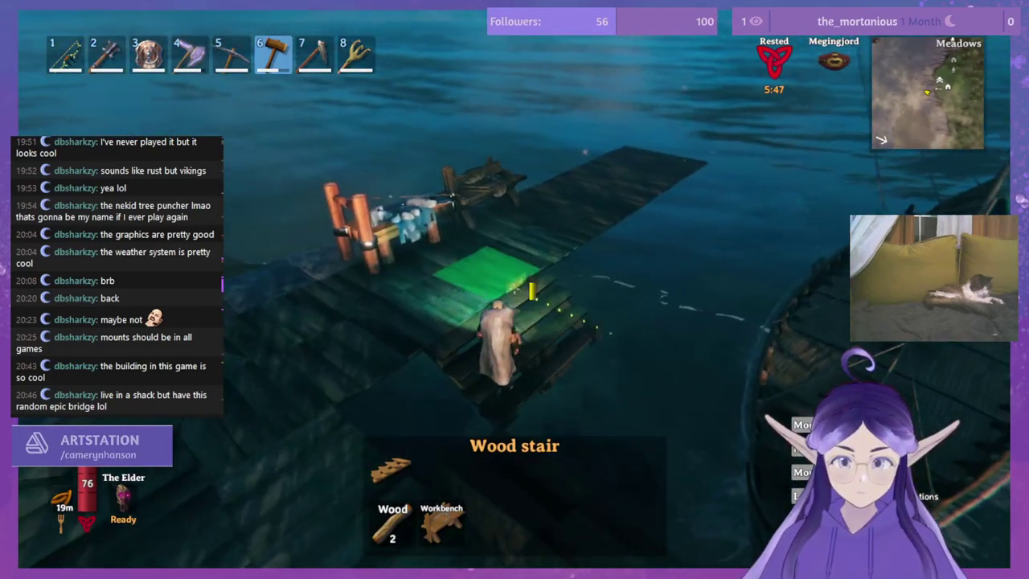
left_click(515, 287)
right_click(514, 289)
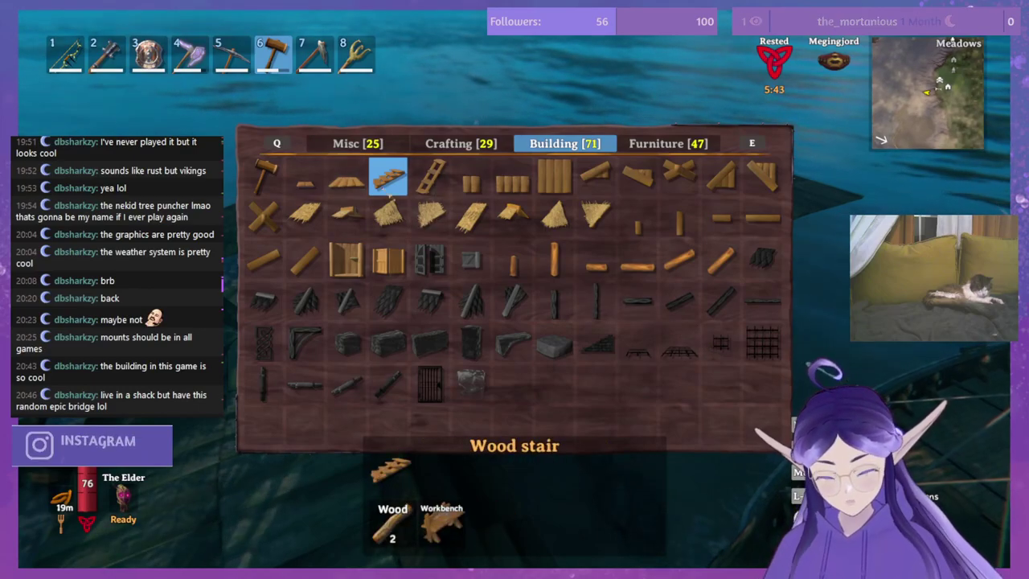
Step: Add Wood stair pieces along the dock's edge facing the moored ship
left_click(388, 177)
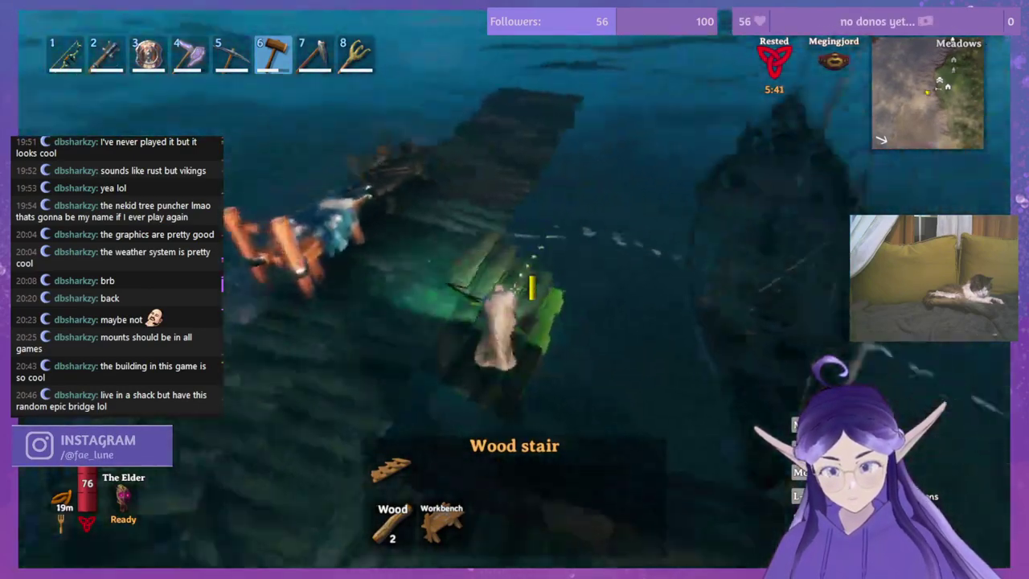
left_click(515, 288)
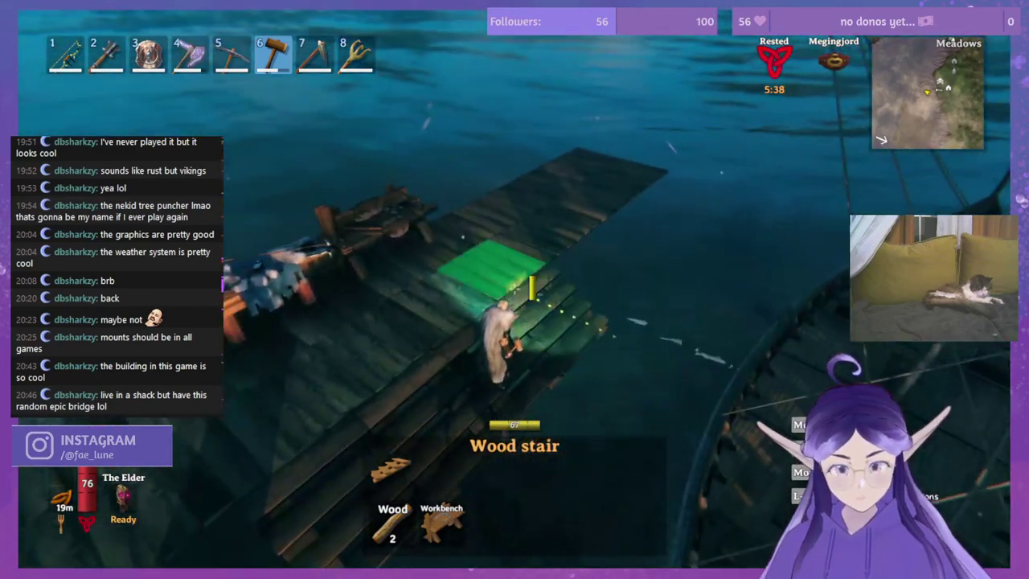
left_click(515, 289)
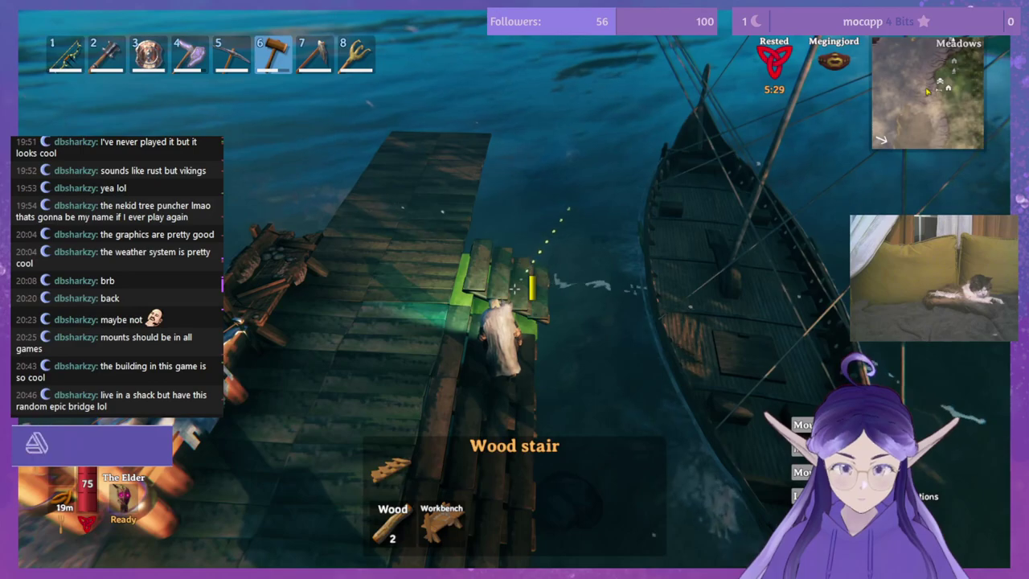
Step: Return to the dock's inner corner and try to fit a Wood floor 1x1 at the gap beside the stairs
key("w")
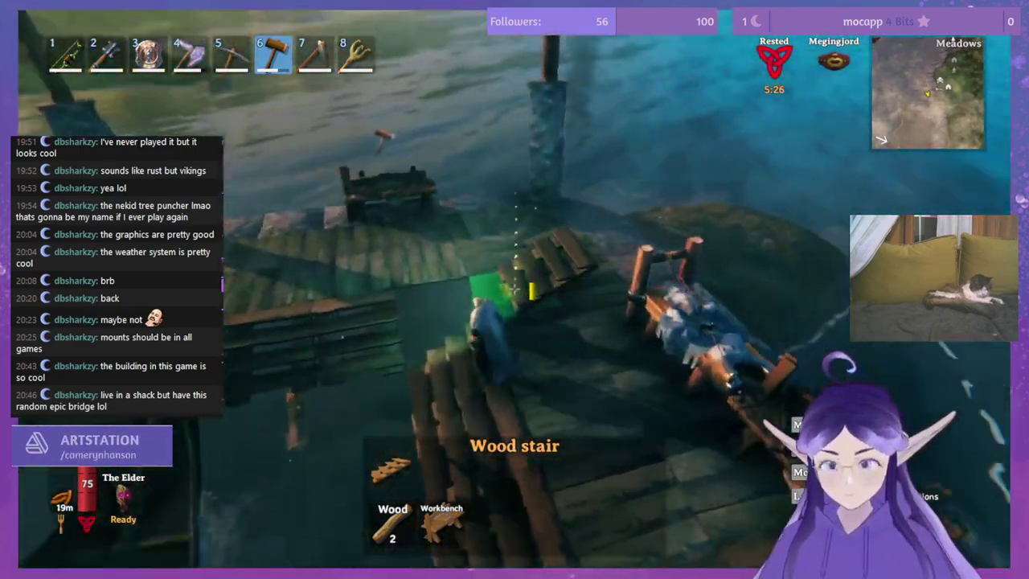
right_click(515, 289)
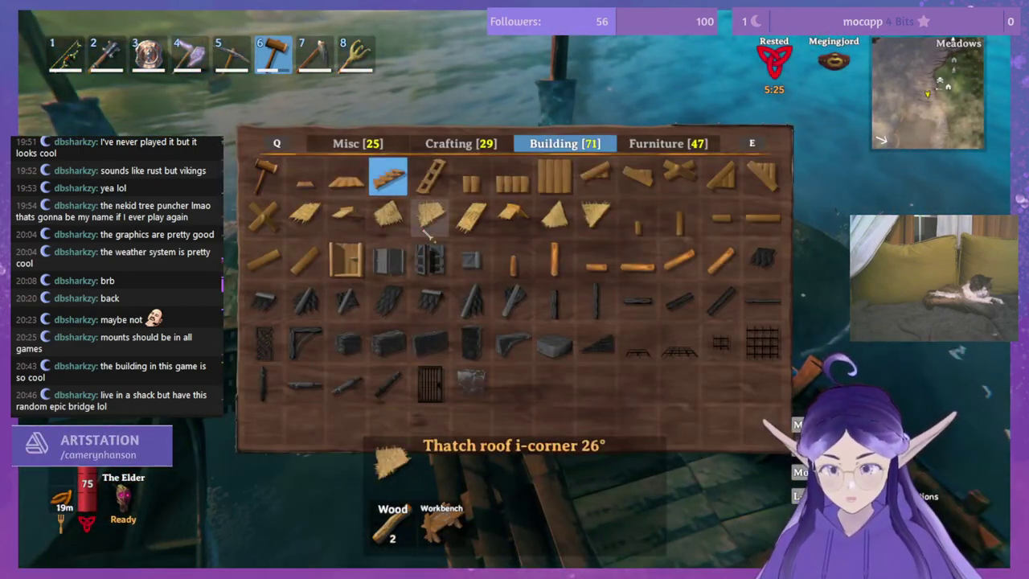
left_click(387, 175)
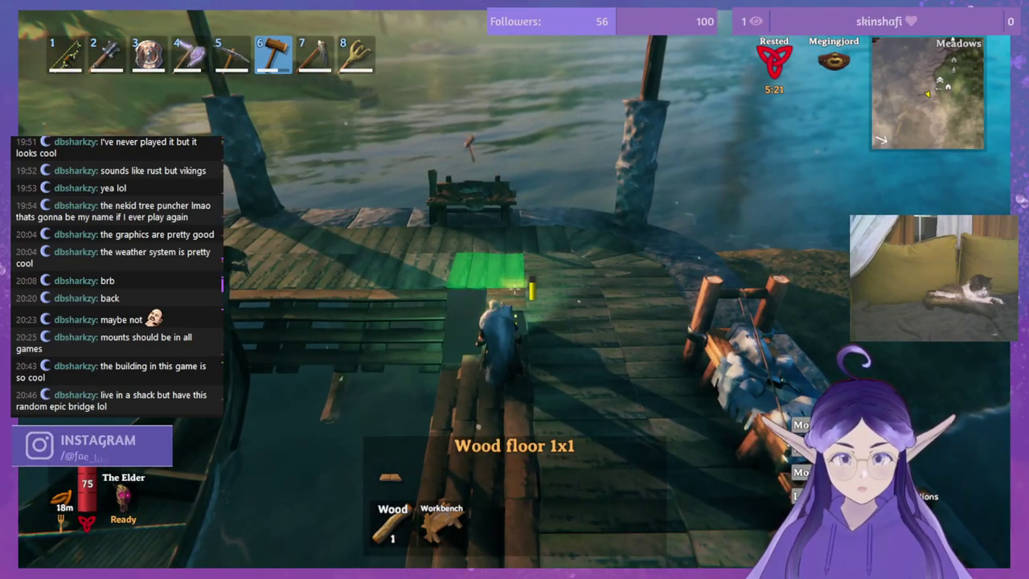
left_click(514, 290)
Step: Try Wood wall 1x1 and Wood wall half pieces at the dock's inner corner, and remove the placed half wall
right_click(514, 290)
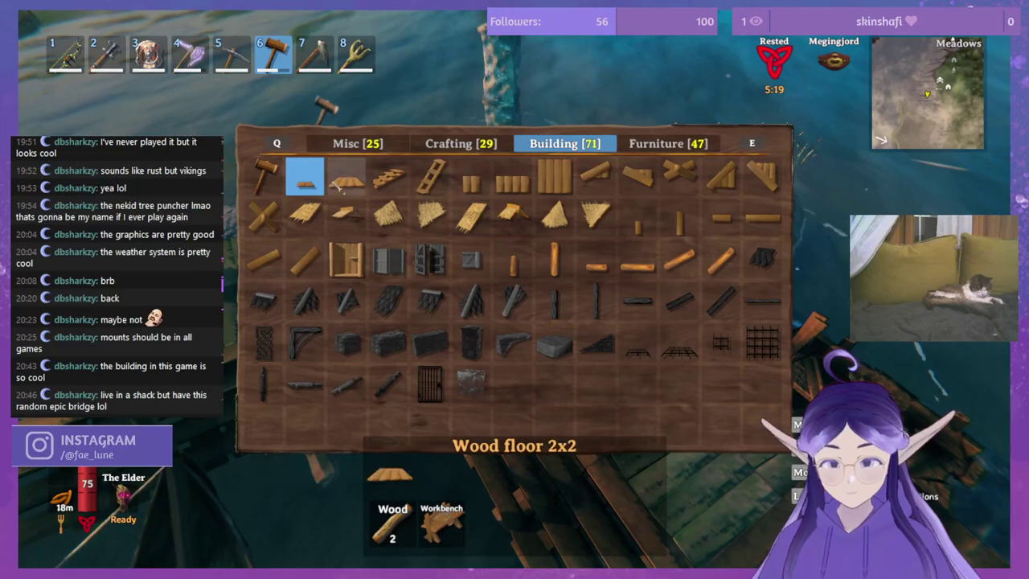
left_click(471, 183)
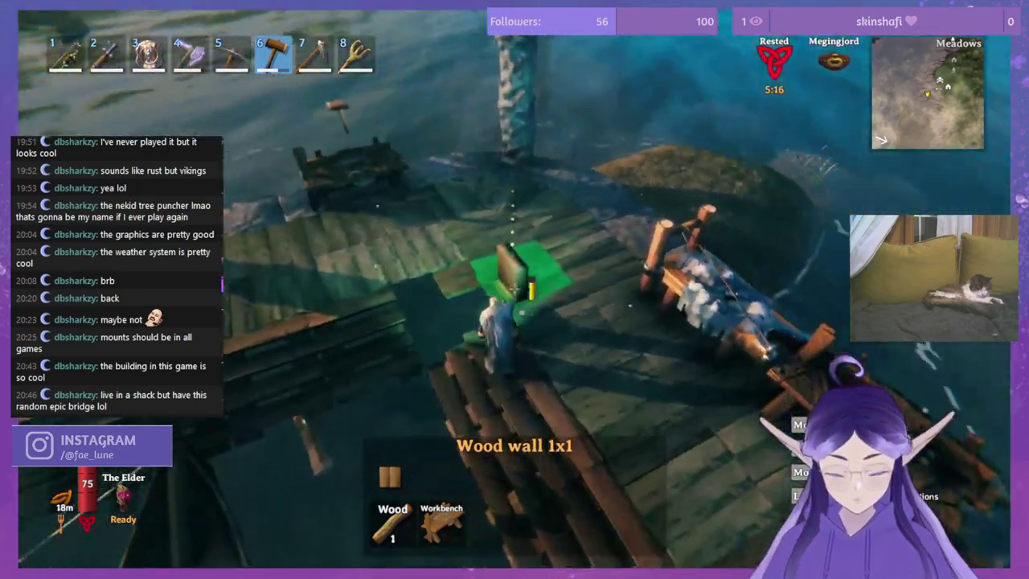
right_click(515, 289)
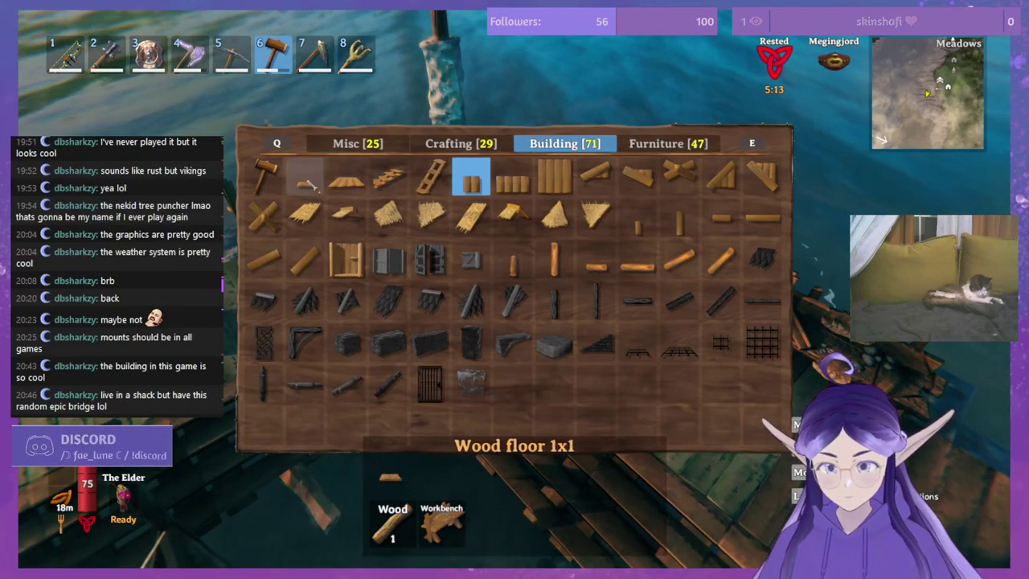
left_click(519, 187)
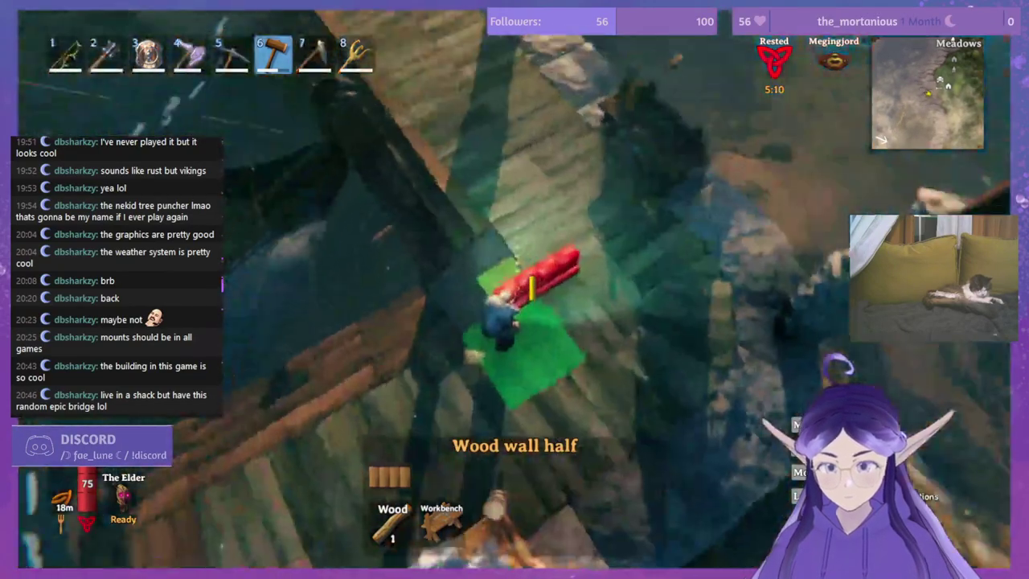
left_click(515, 289)
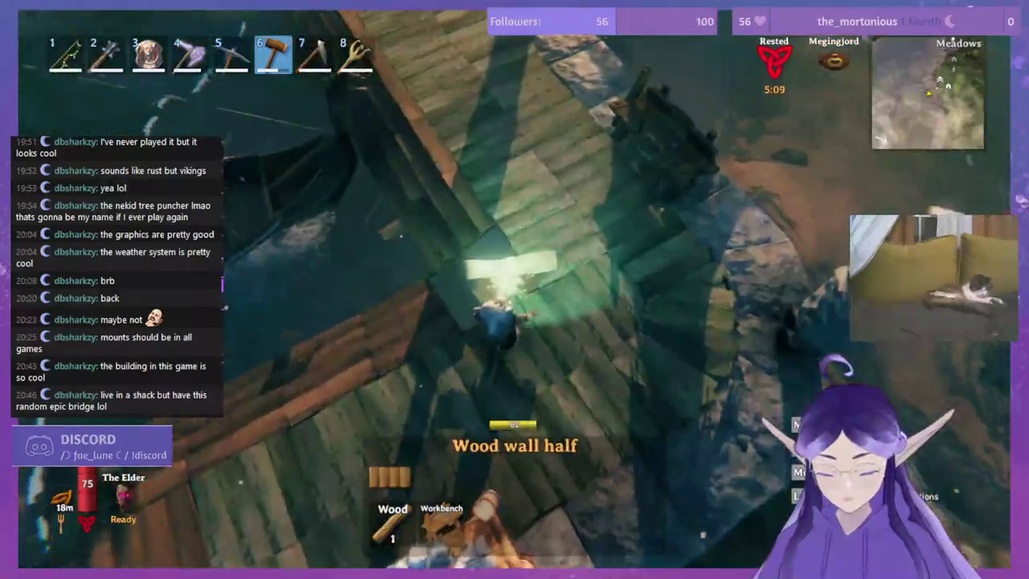
middle_click(515, 289)
right_click(515, 289)
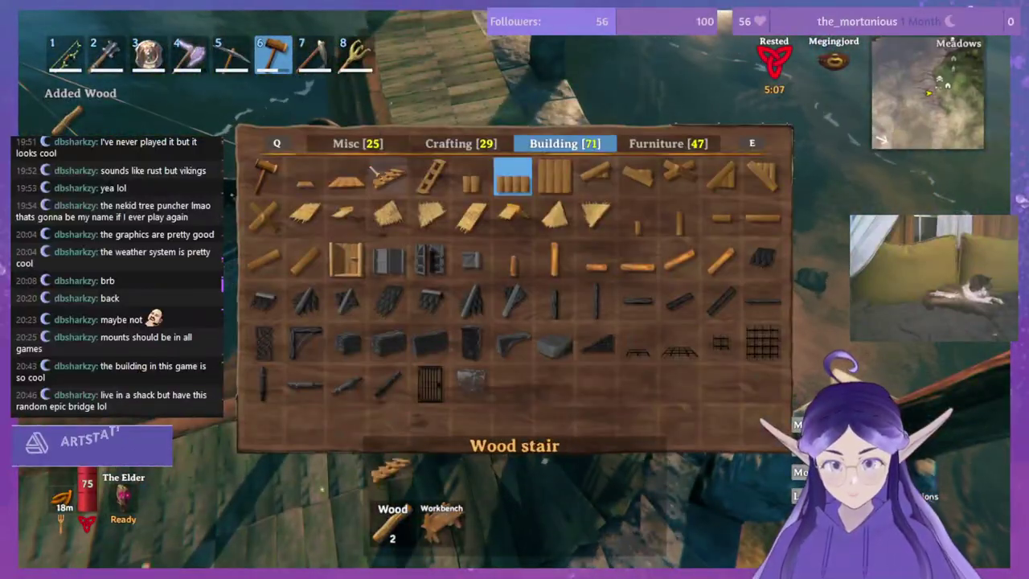
left_click(554, 177)
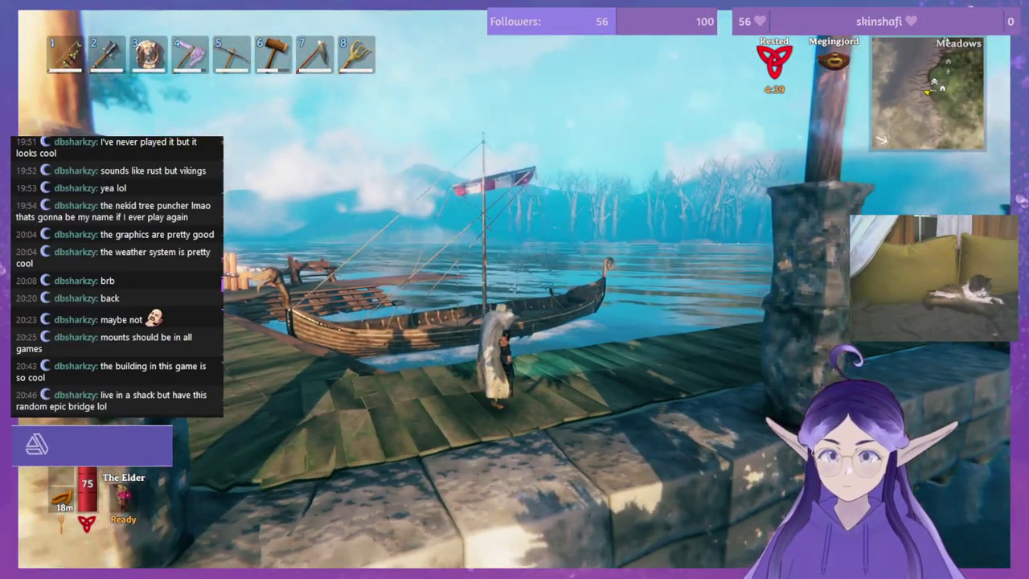
Step: Run from the dock along the shore to the storage chest beside the wooden cabin and open it
key("shift+w")
key("shift+w")
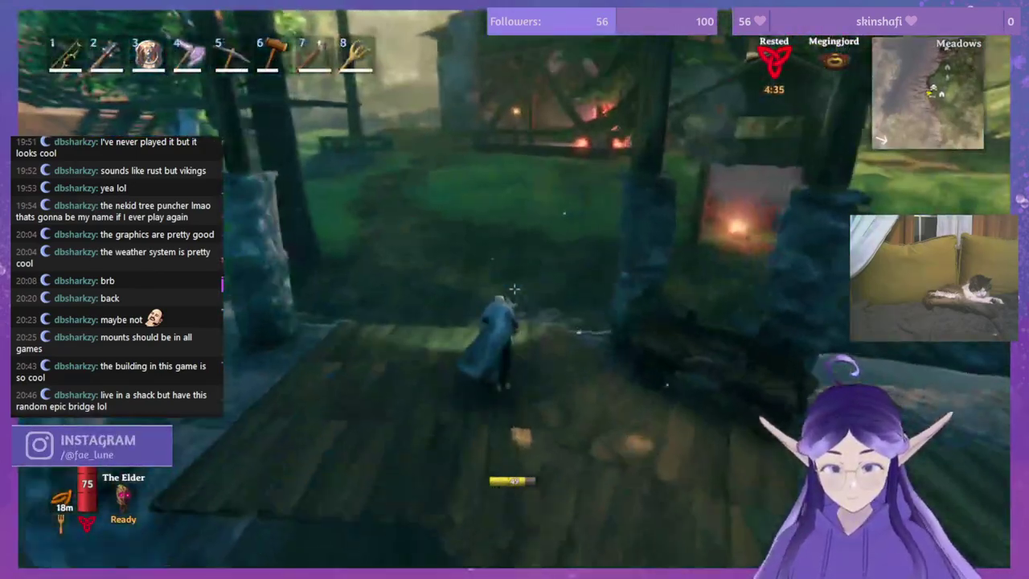
key("shift+w")
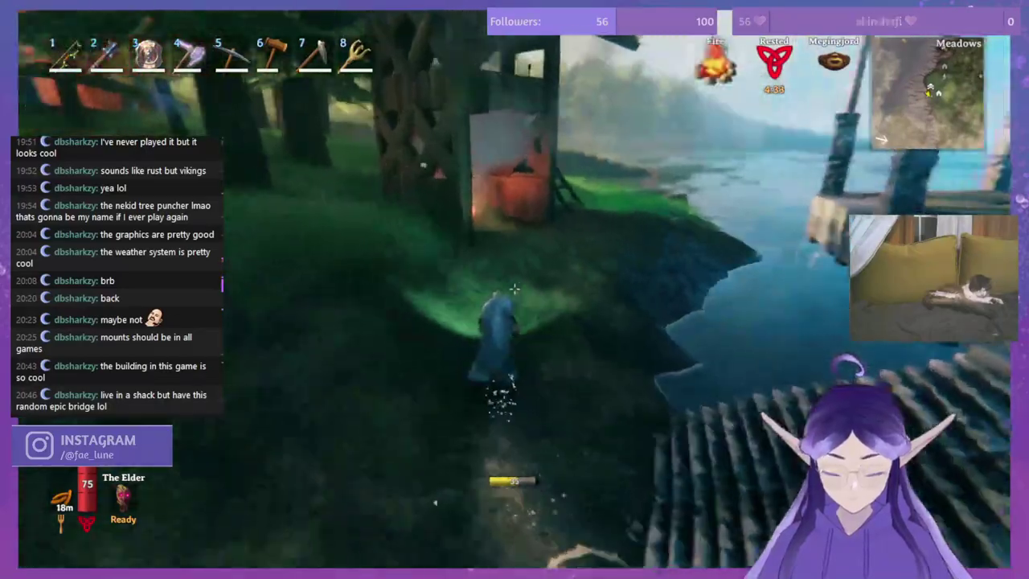
key("shift+w")
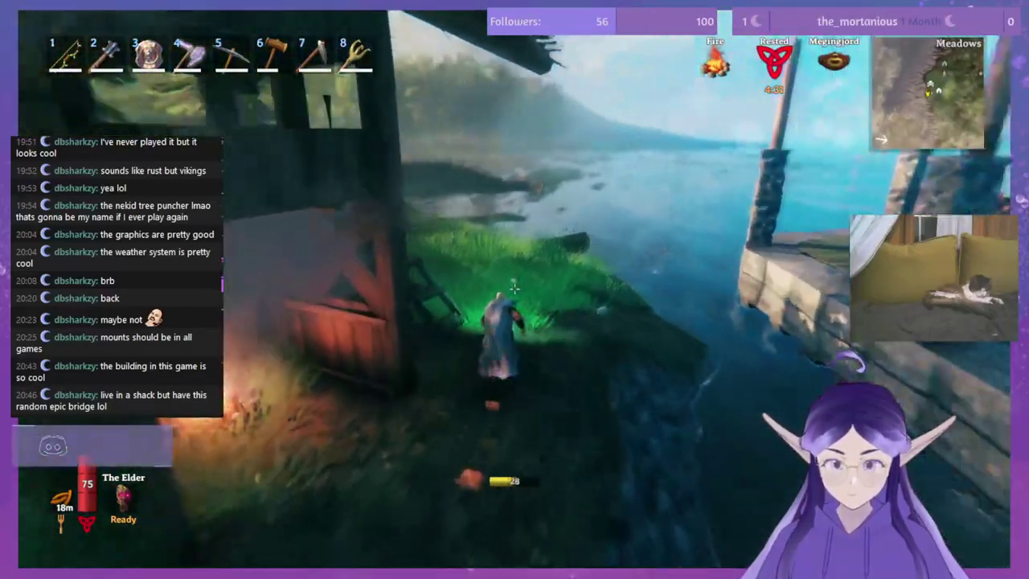
key("shift+w")
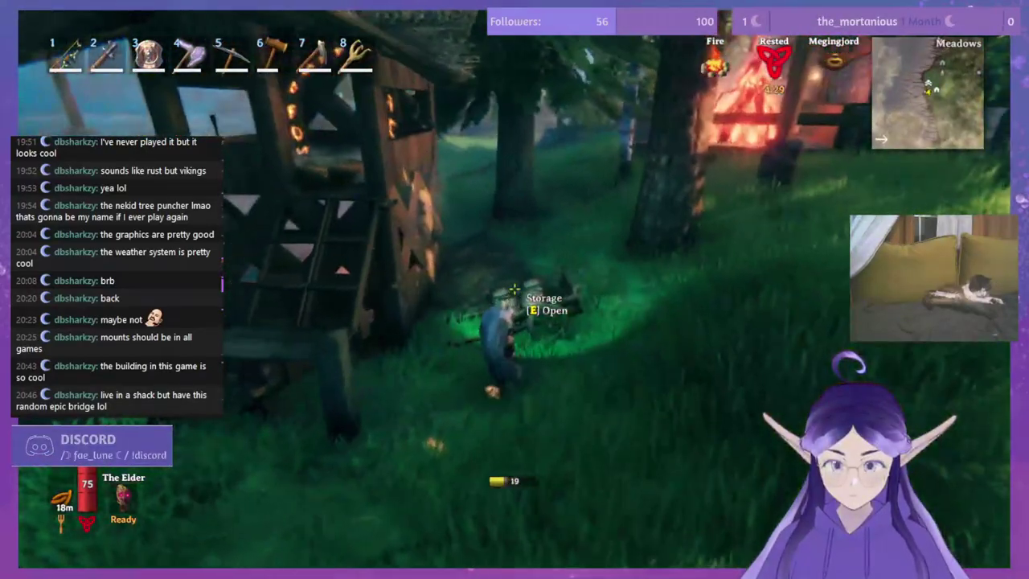
key("e")
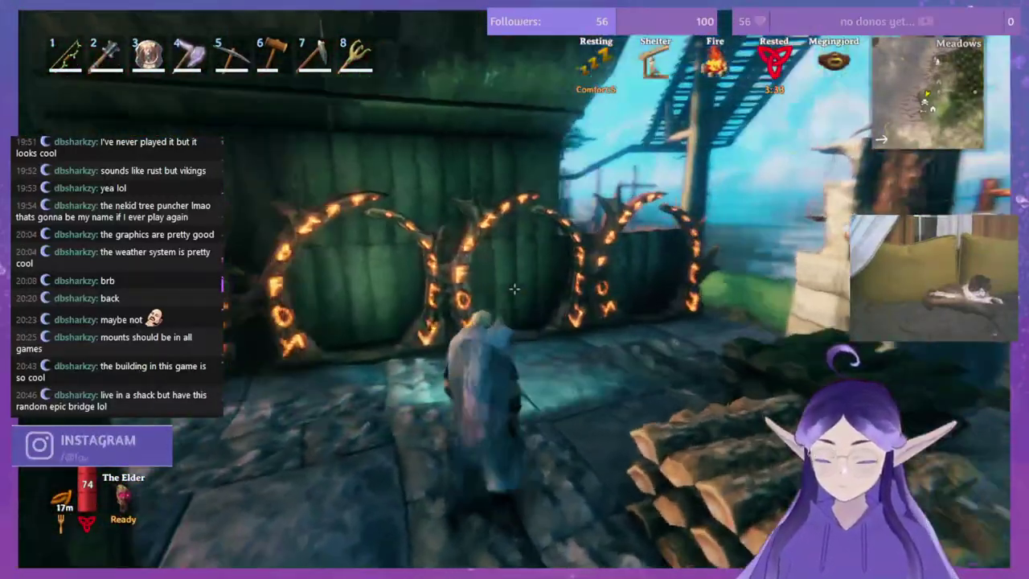
Step: Walk past the portals to rest near the fire inside the shelter, and open the inventory
key("w")
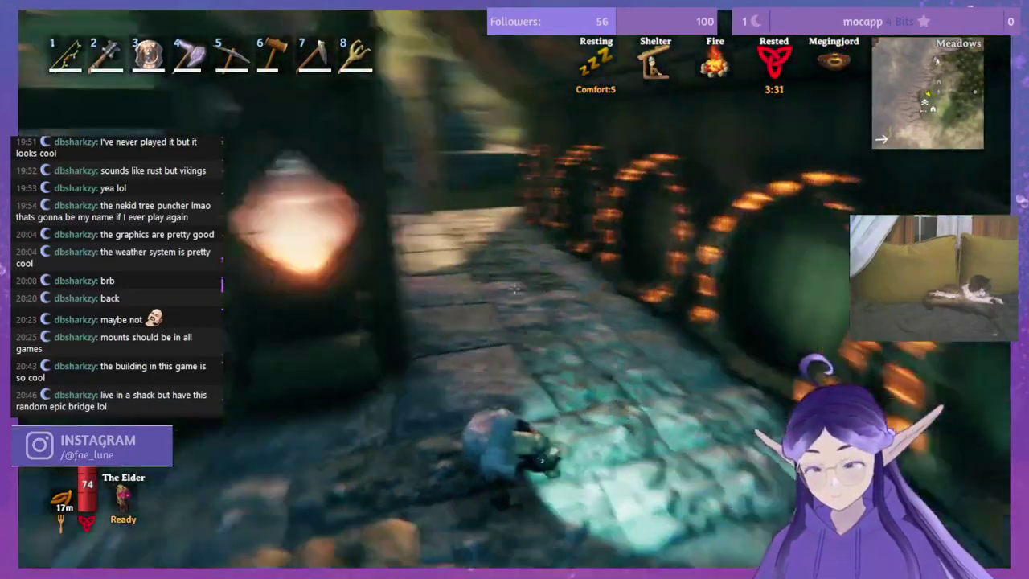
key("w")
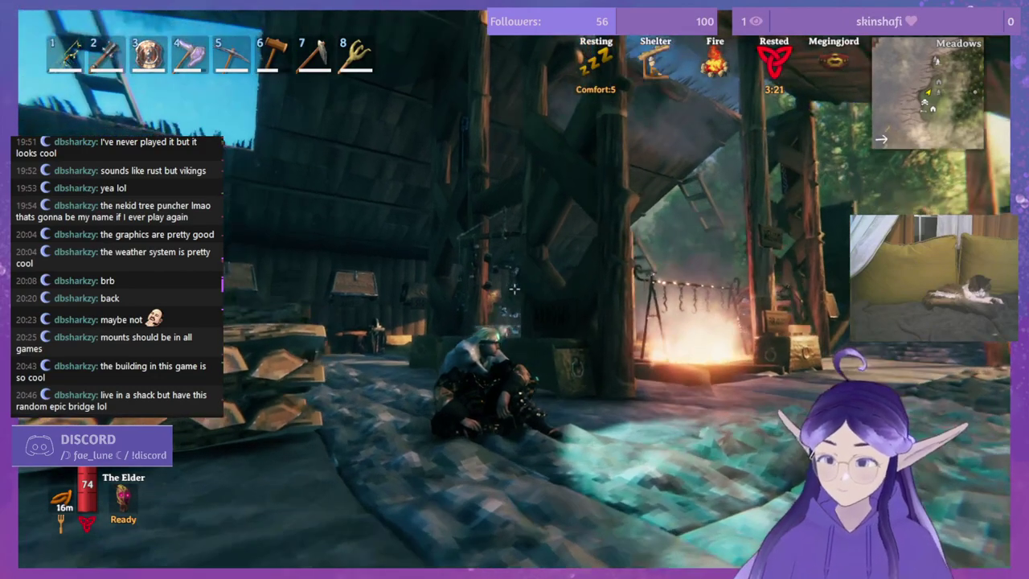
key("Tab")
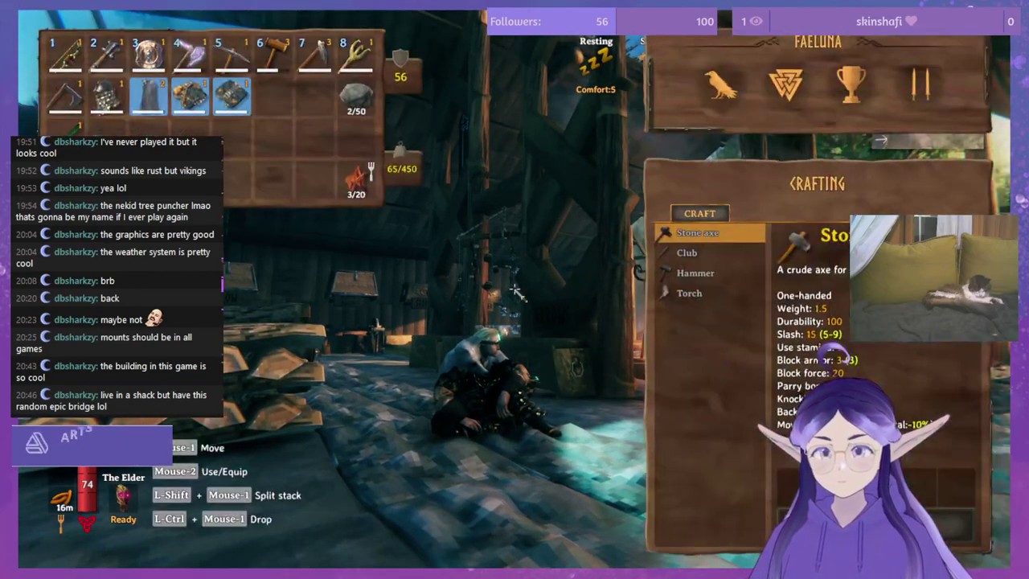